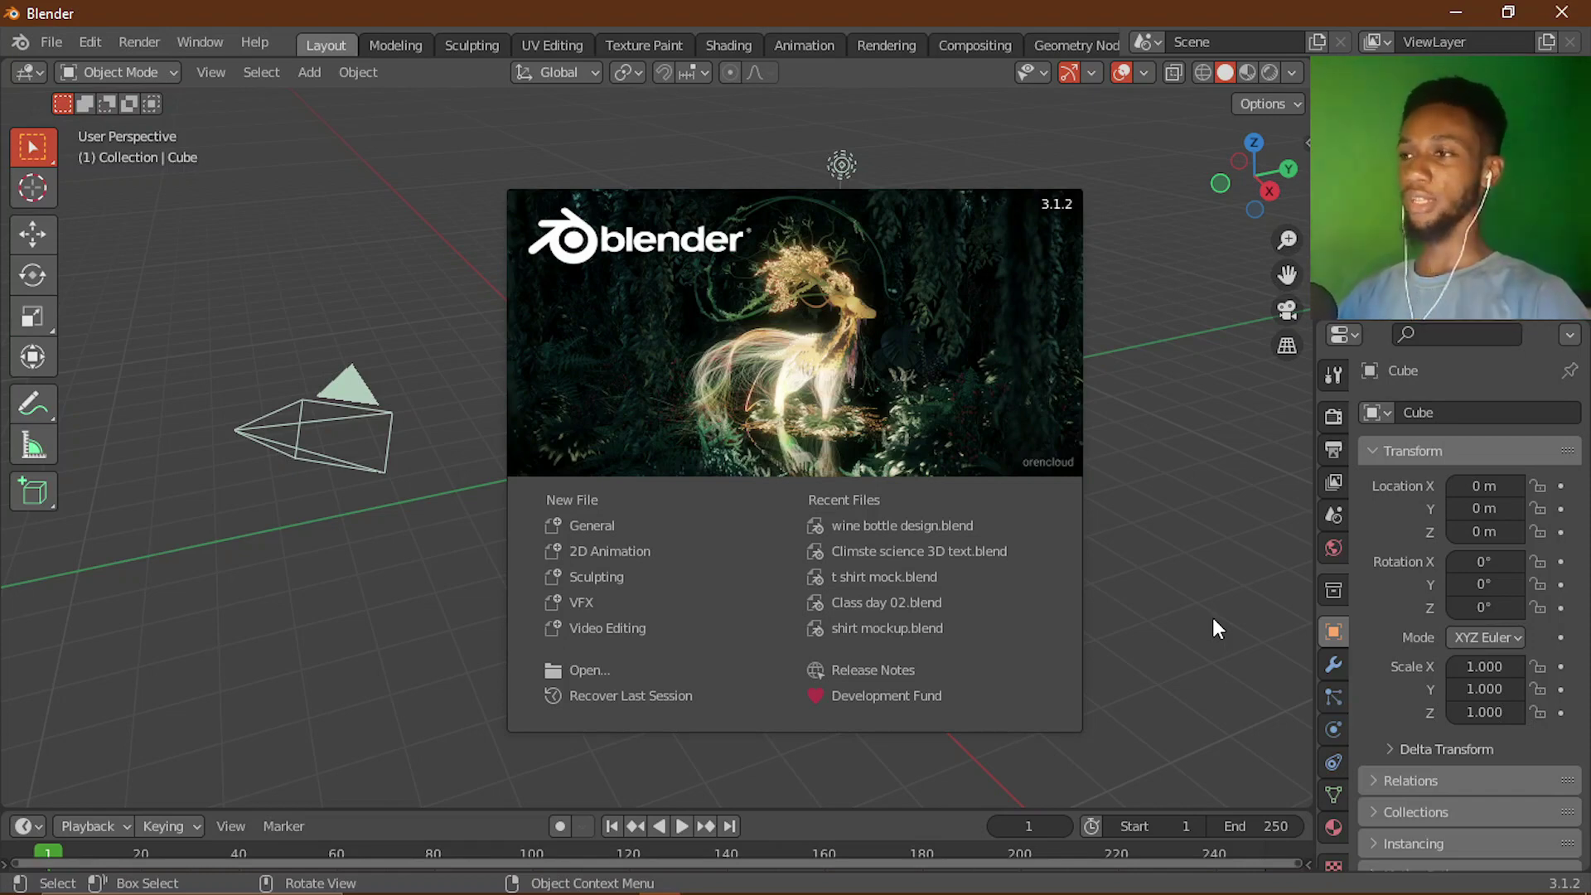
- Start a new General scene and orbit the view to a lower angle
left_click(592, 525)
scroll(662, 431, "down", 2)
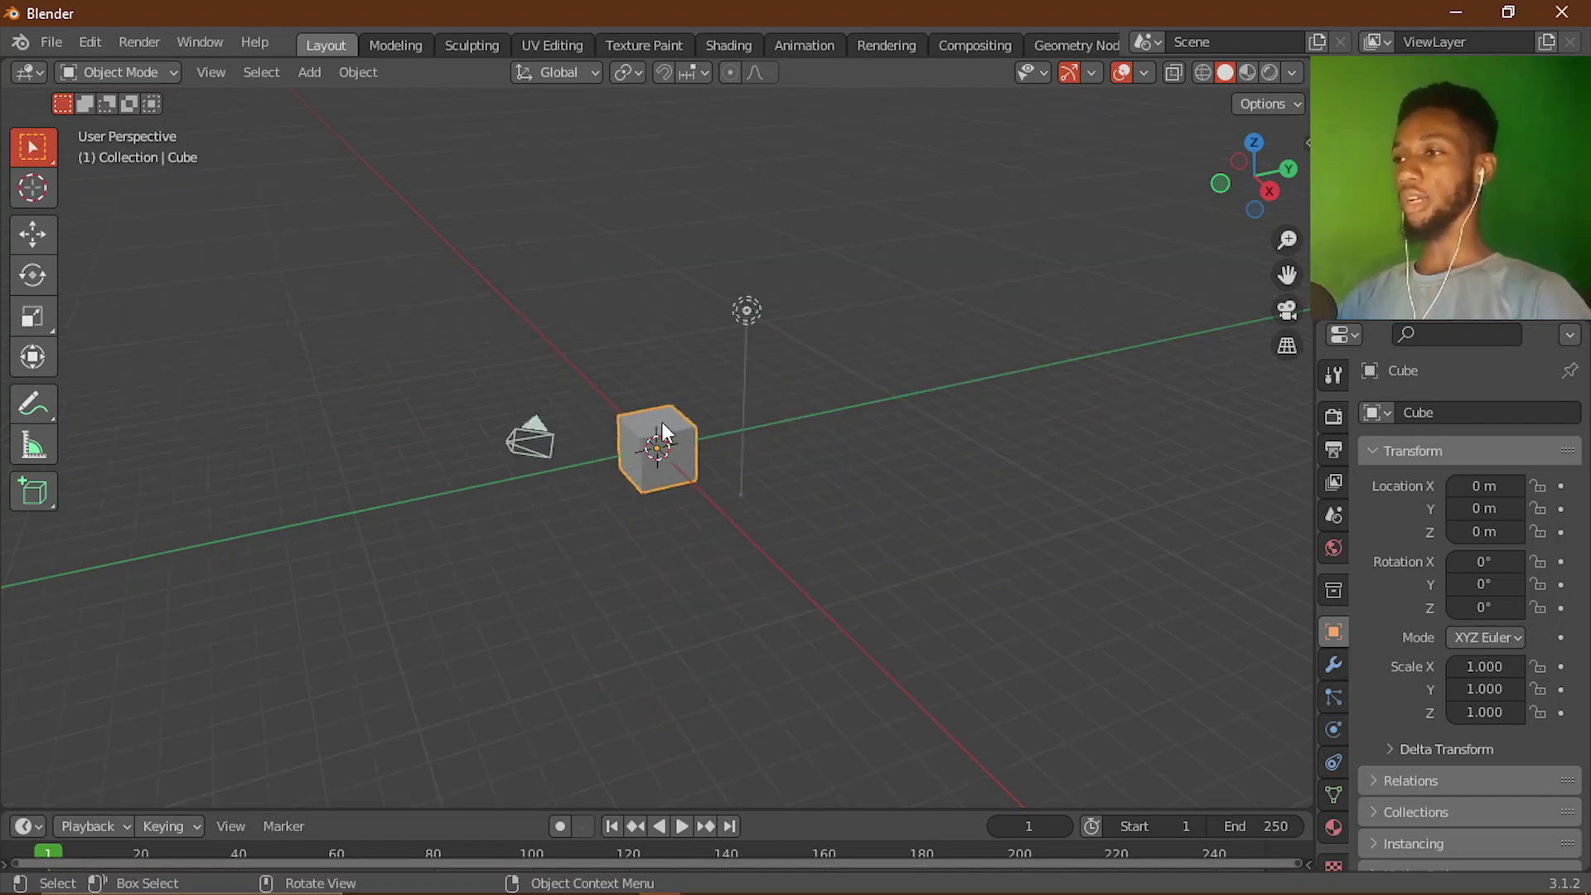
scroll(662, 425, "up", 1)
scroll(661, 426, "down", 2)
scroll(691, 401, "up", 3)
mouse_move(662, 426)
middle_mouse_down()
mouse_move(691, 401)
mouse_move(635, 452)
middle_mouse_up()
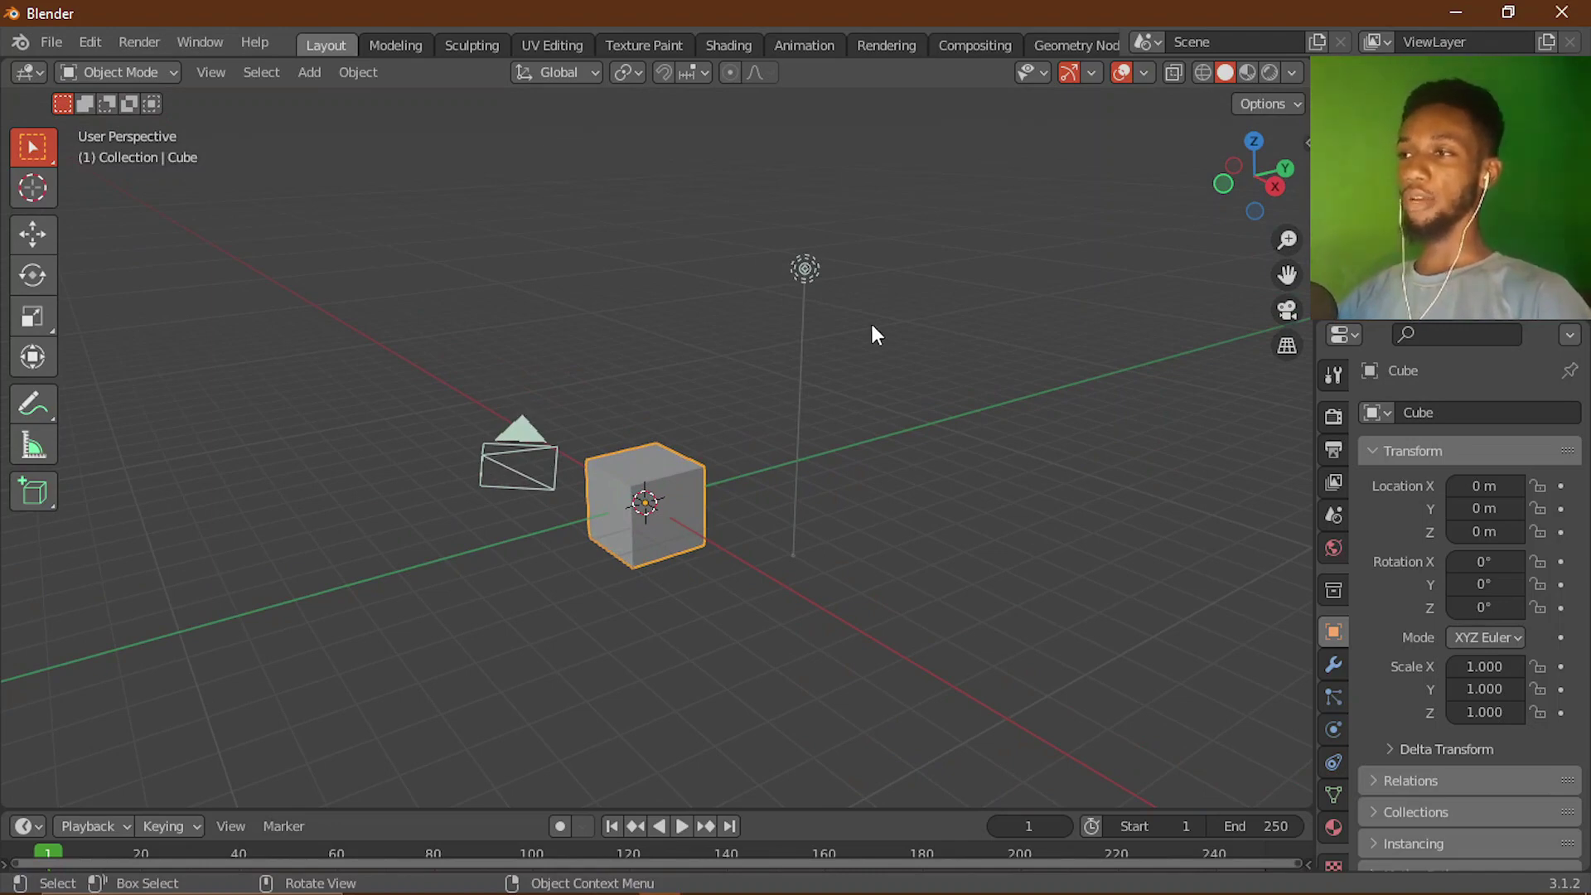
- Delete the default cube, camera and light, then switch to front view
left_click_drag(393, 187, 929, 636)
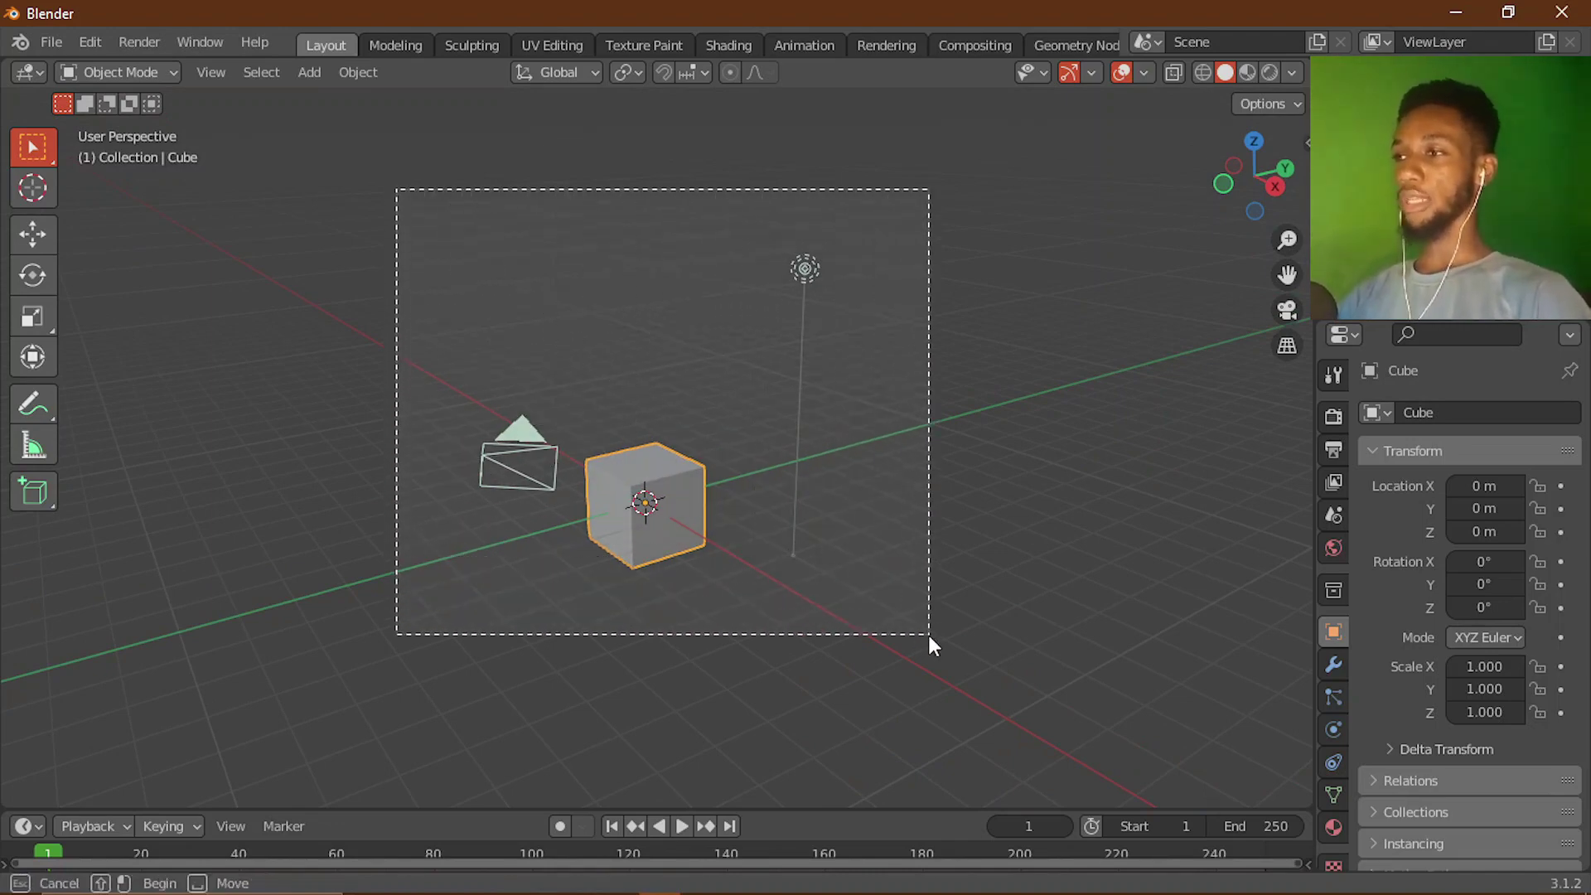
key("x")
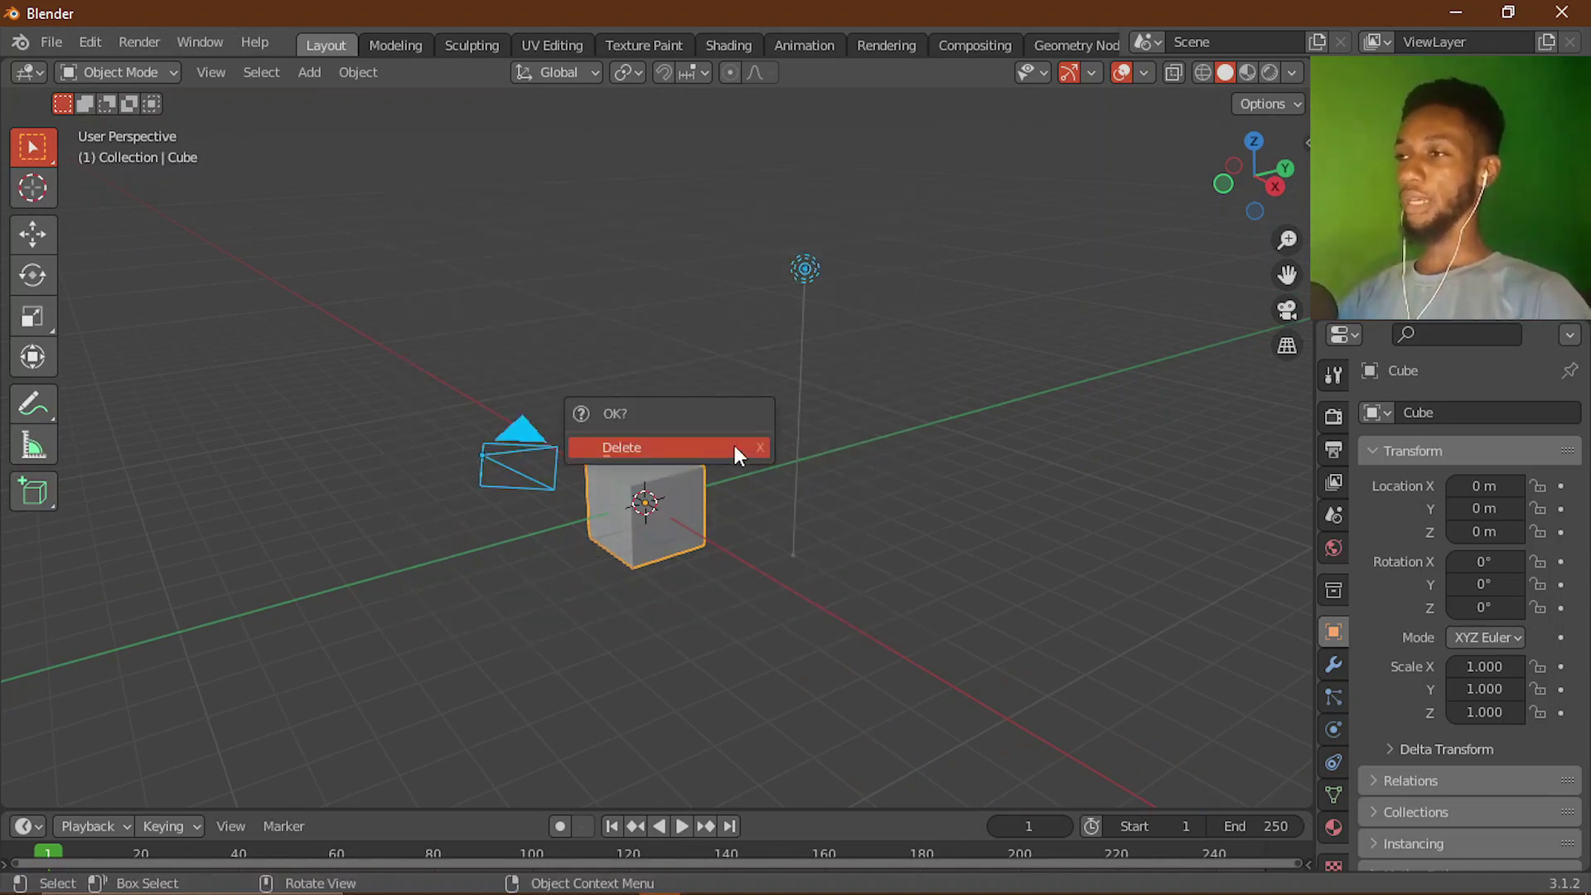
left_click(732, 448)
key("KP_1")
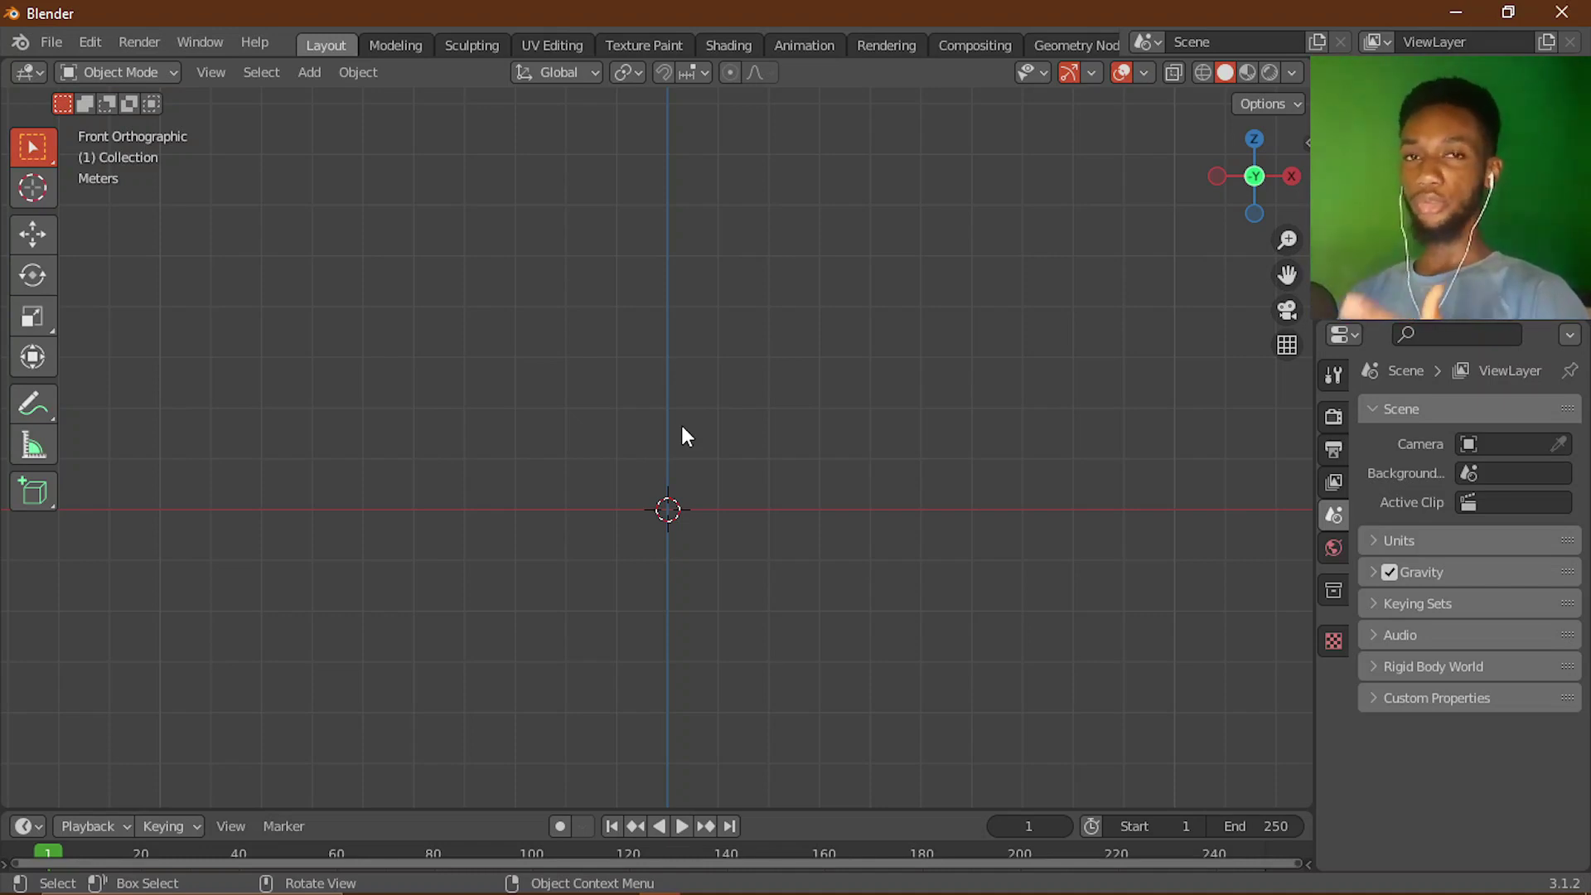
- Add wine bp.png from the Desktop as an Image > Reference and zoom to frame it
scroll(679, 422, "up", 3)
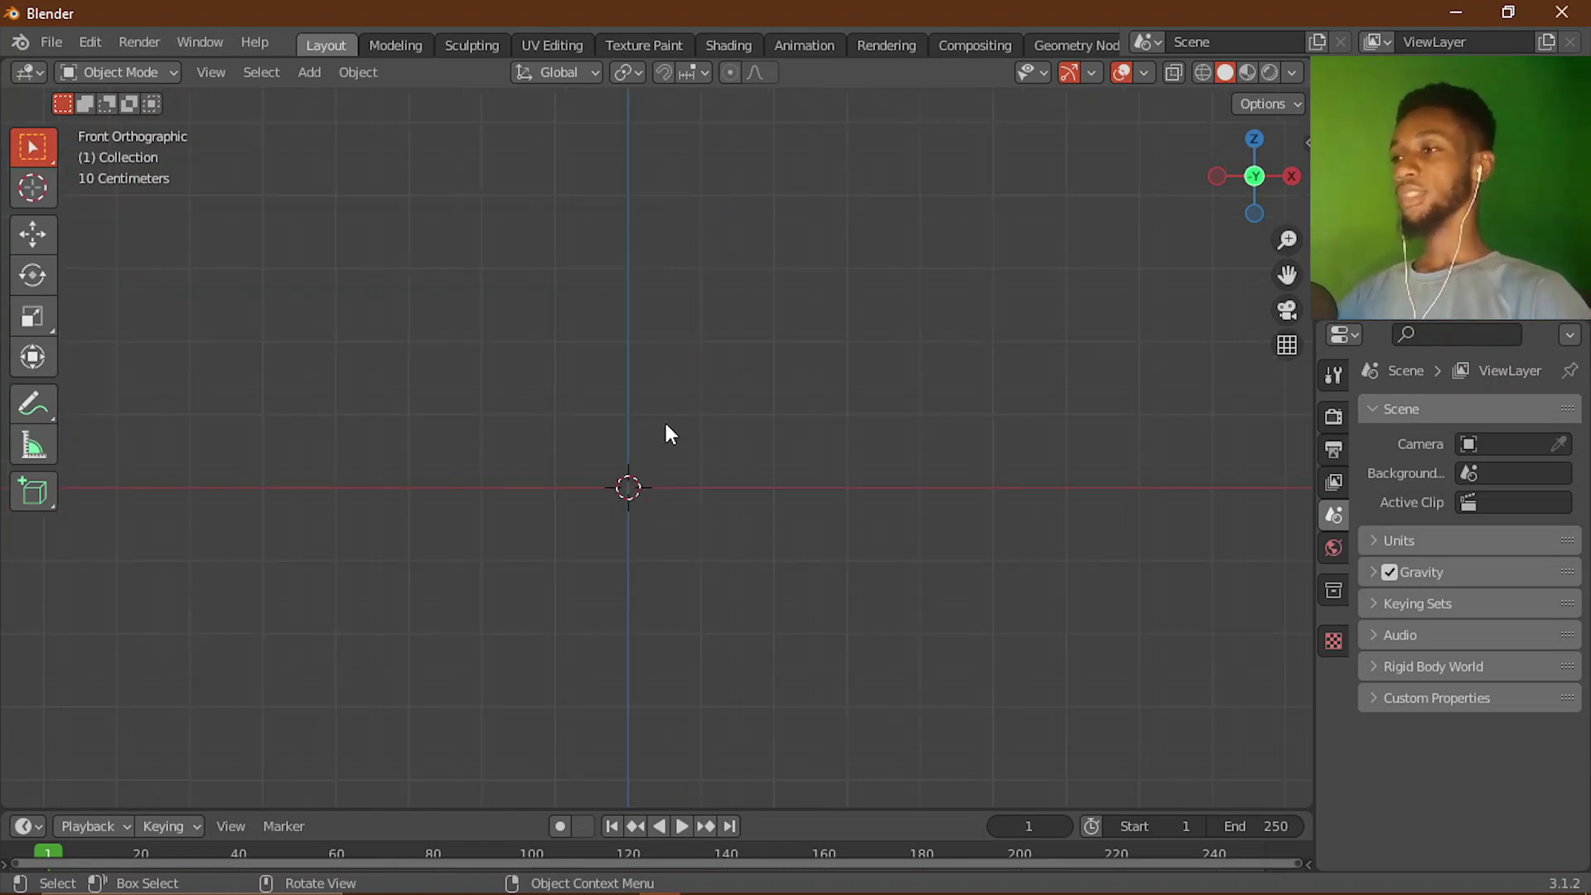
middle_click_drag(659, 424, 686, 423, "shift")
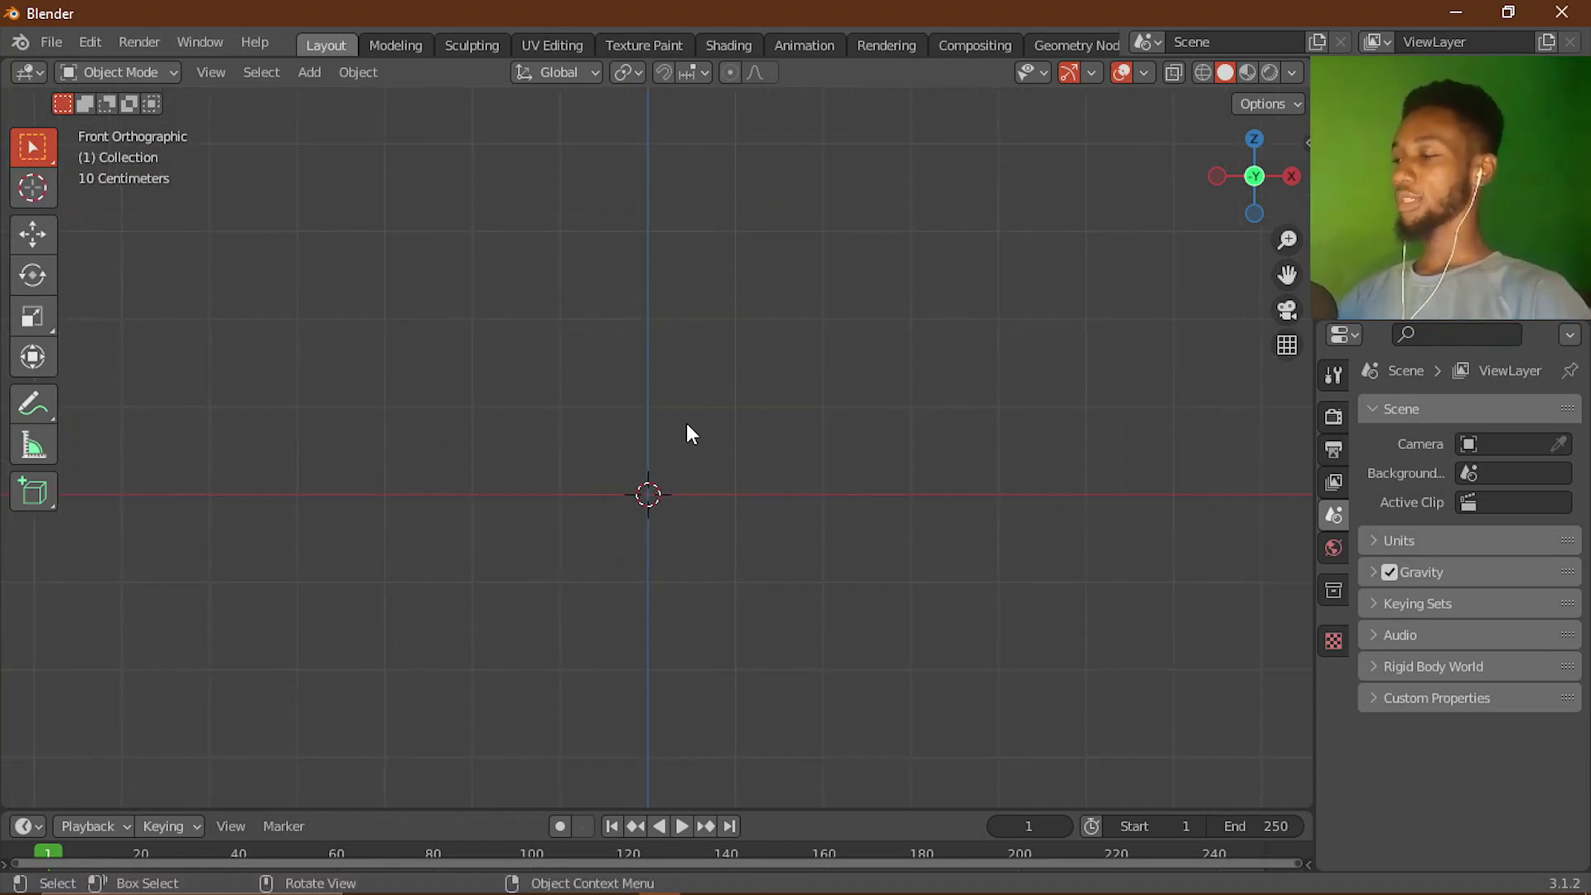
key("shift+a")
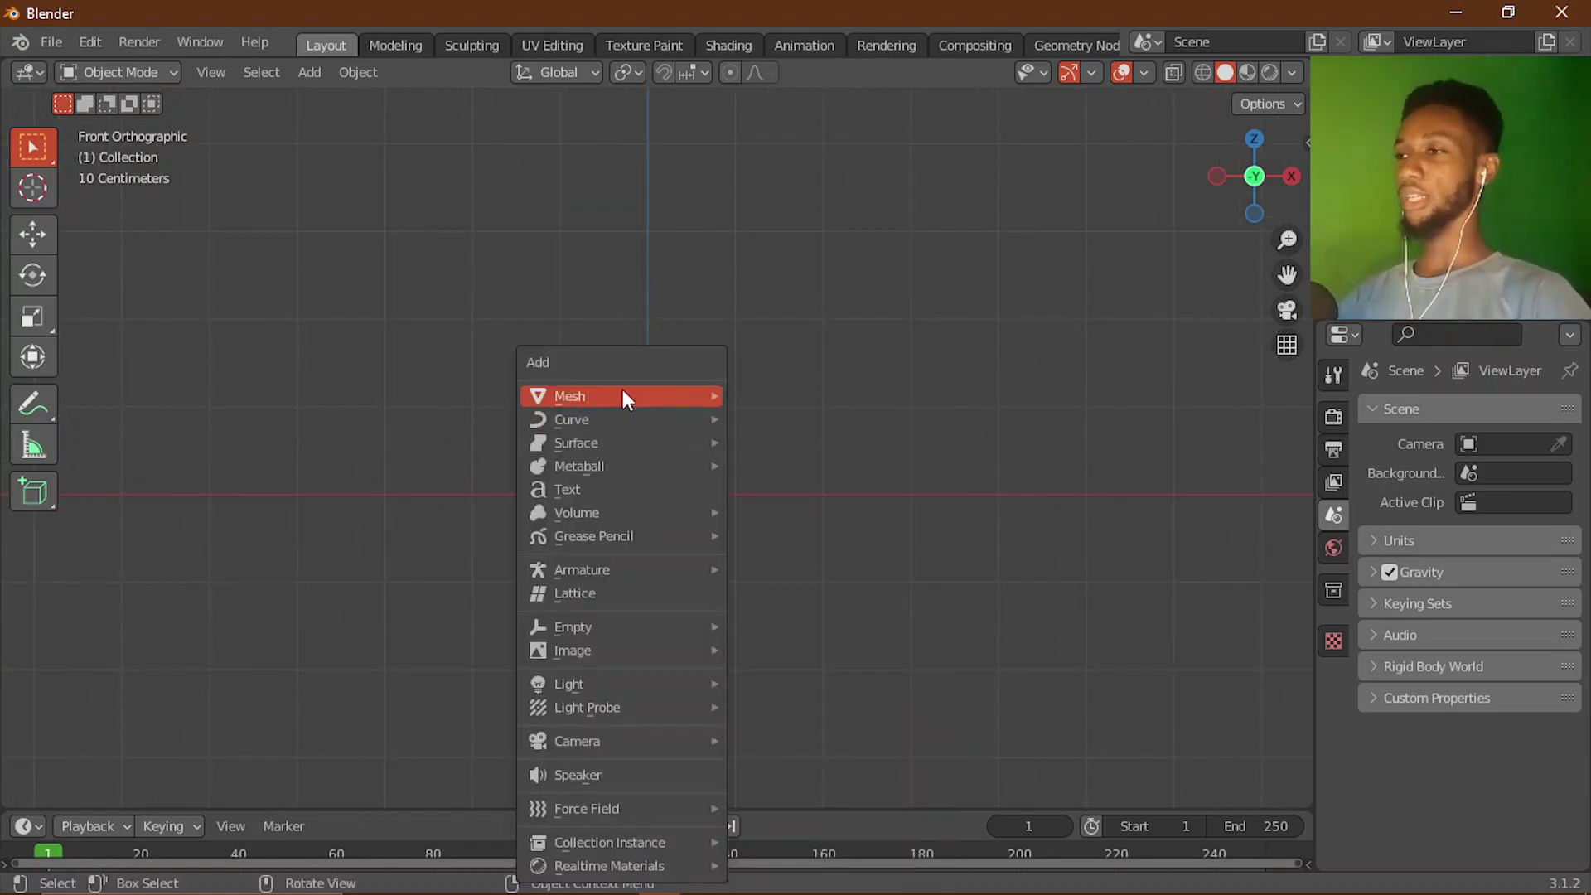
mouse_move(575, 649)
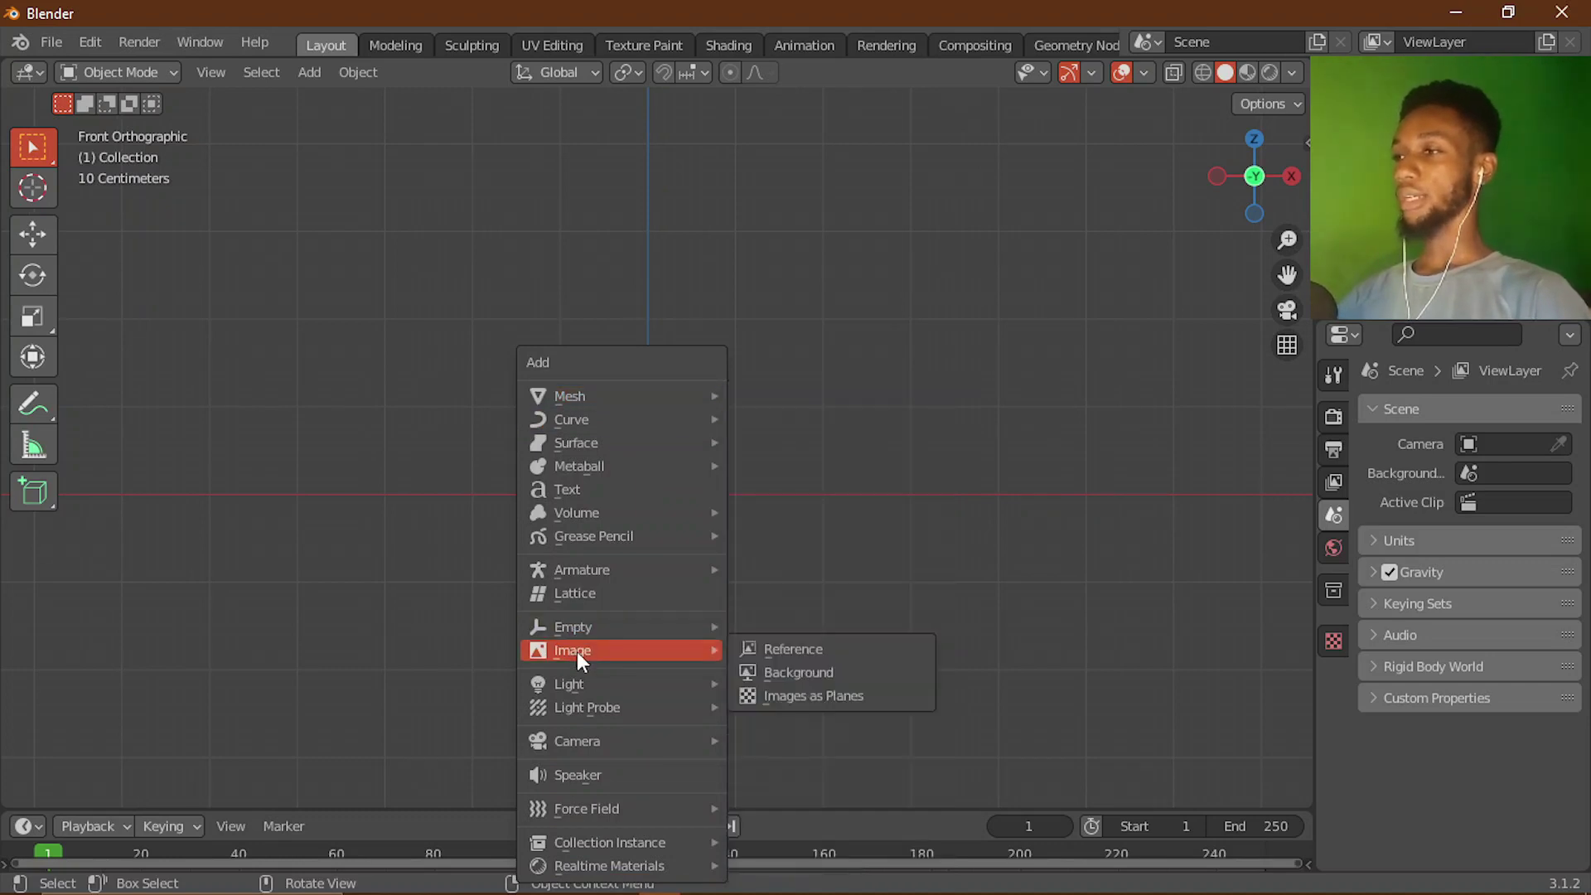
left_click(814, 653)
left_click(334, 311)
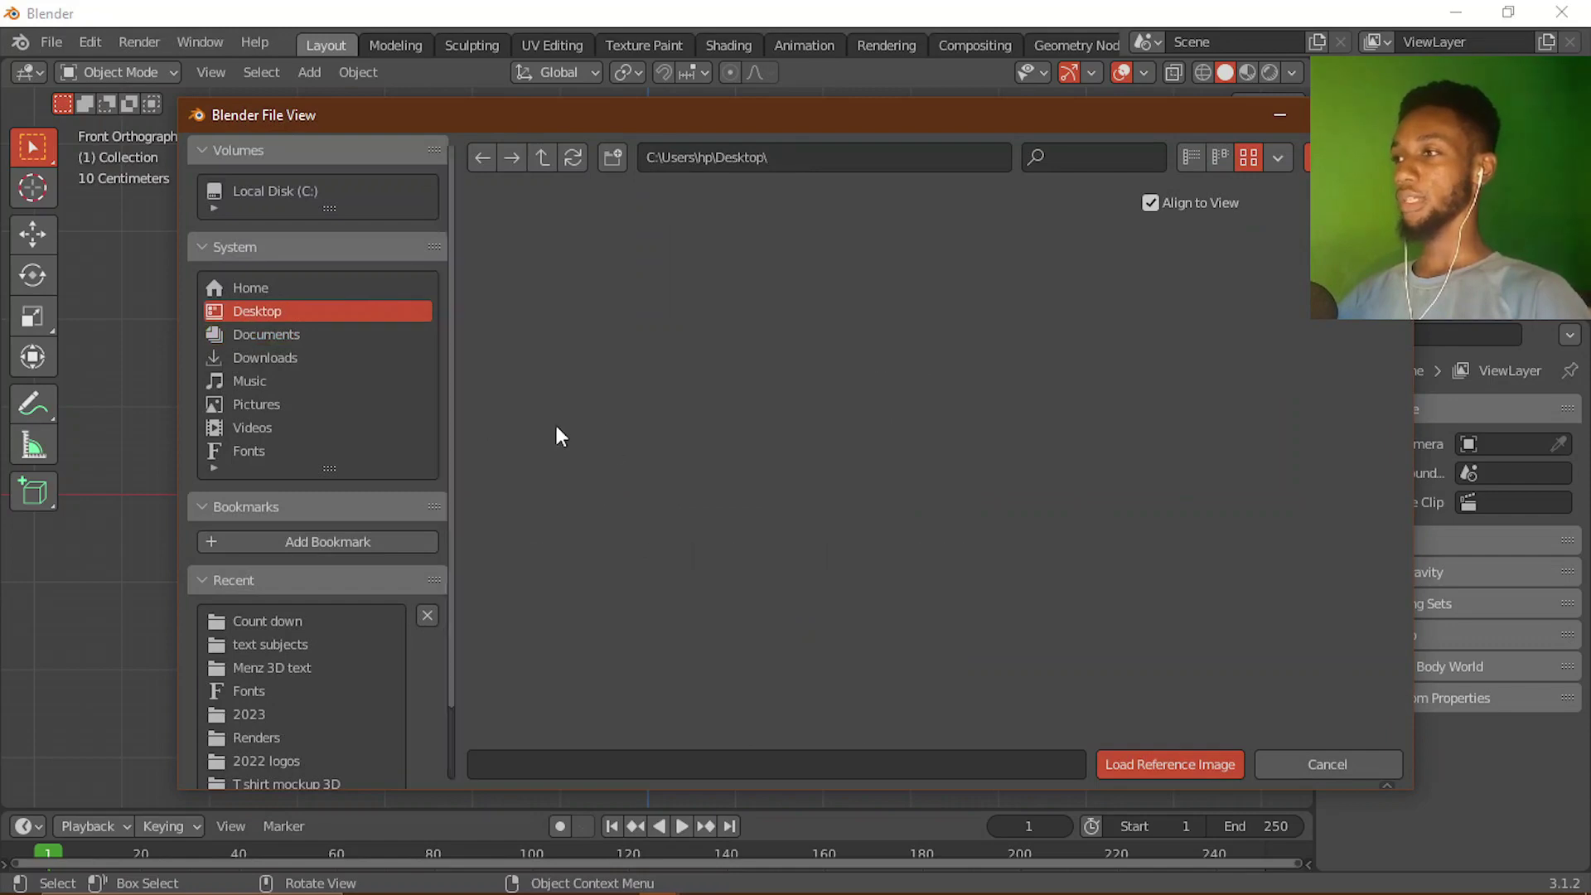
scroll(729, 414, "down", 5)
scroll(723, 450, "down", 2)
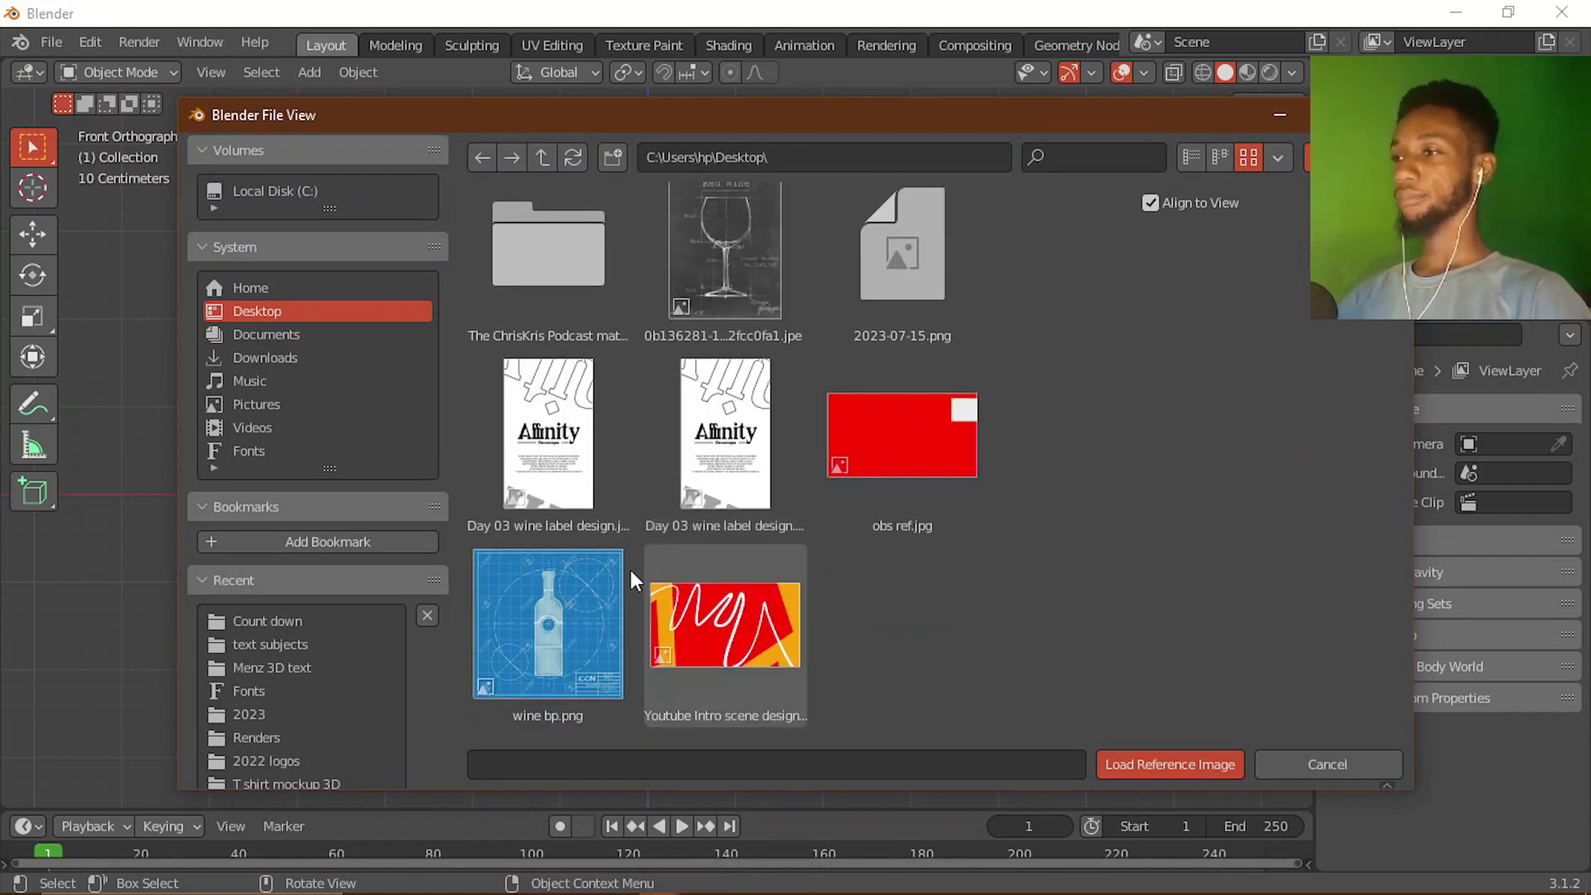
left_click(560, 581)
left_click(1121, 766)
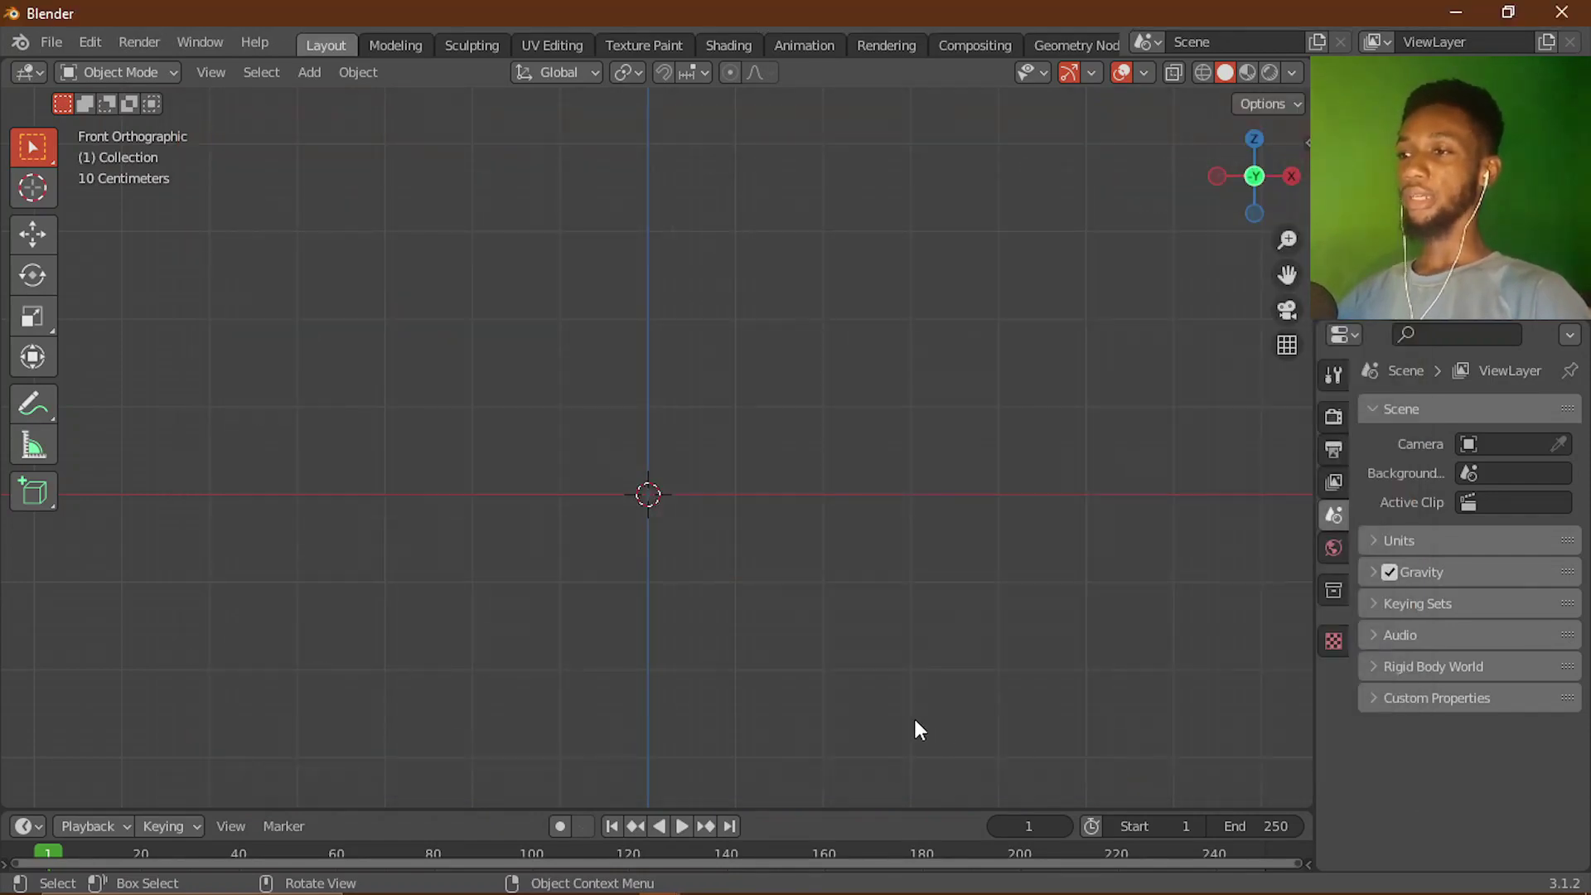
scroll(633, 524, "up", 3)
scroll(663, 520, "down", 6)
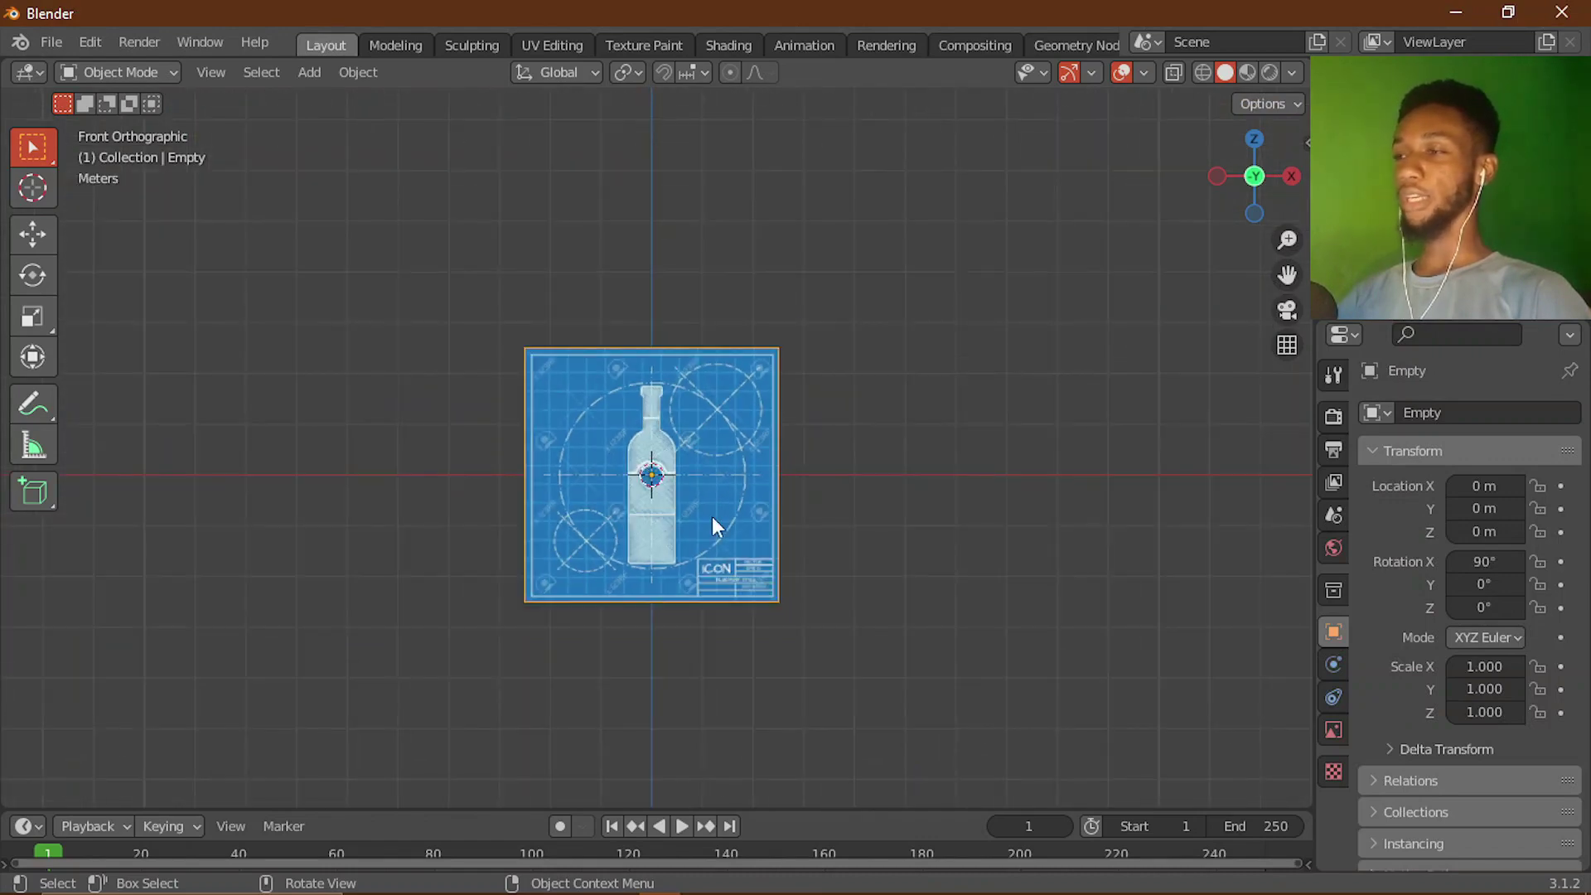
scroll(712, 515, "up", 4)
scroll(688, 445, "up", 1)
scroll(692, 419, "down", 2)
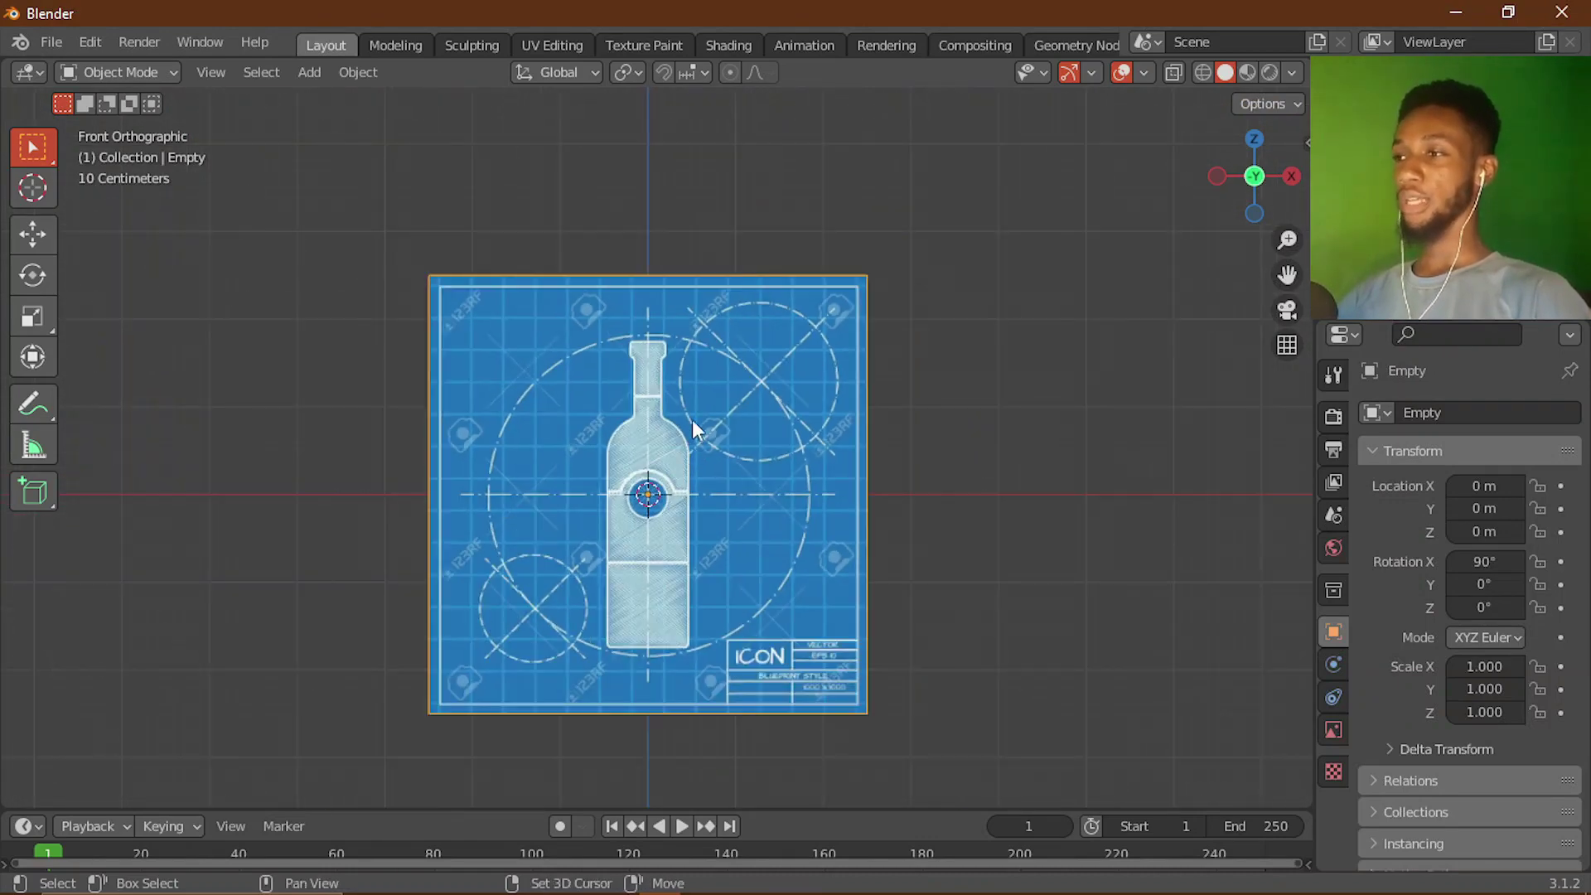
scroll(710, 479, "up", 1)
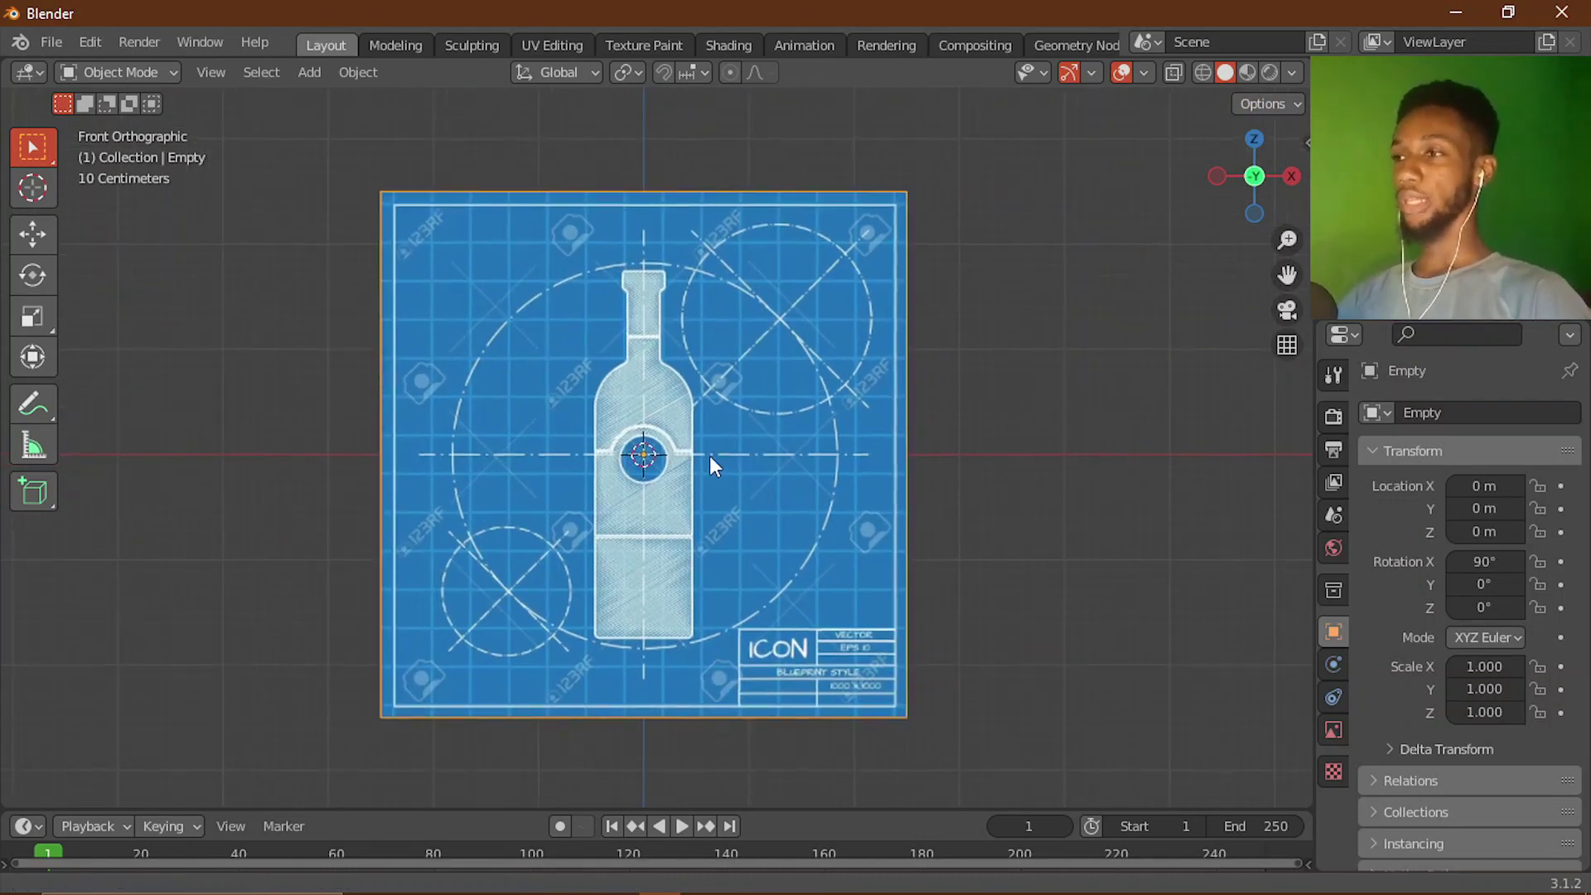
scroll(731, 465, "up", 1)
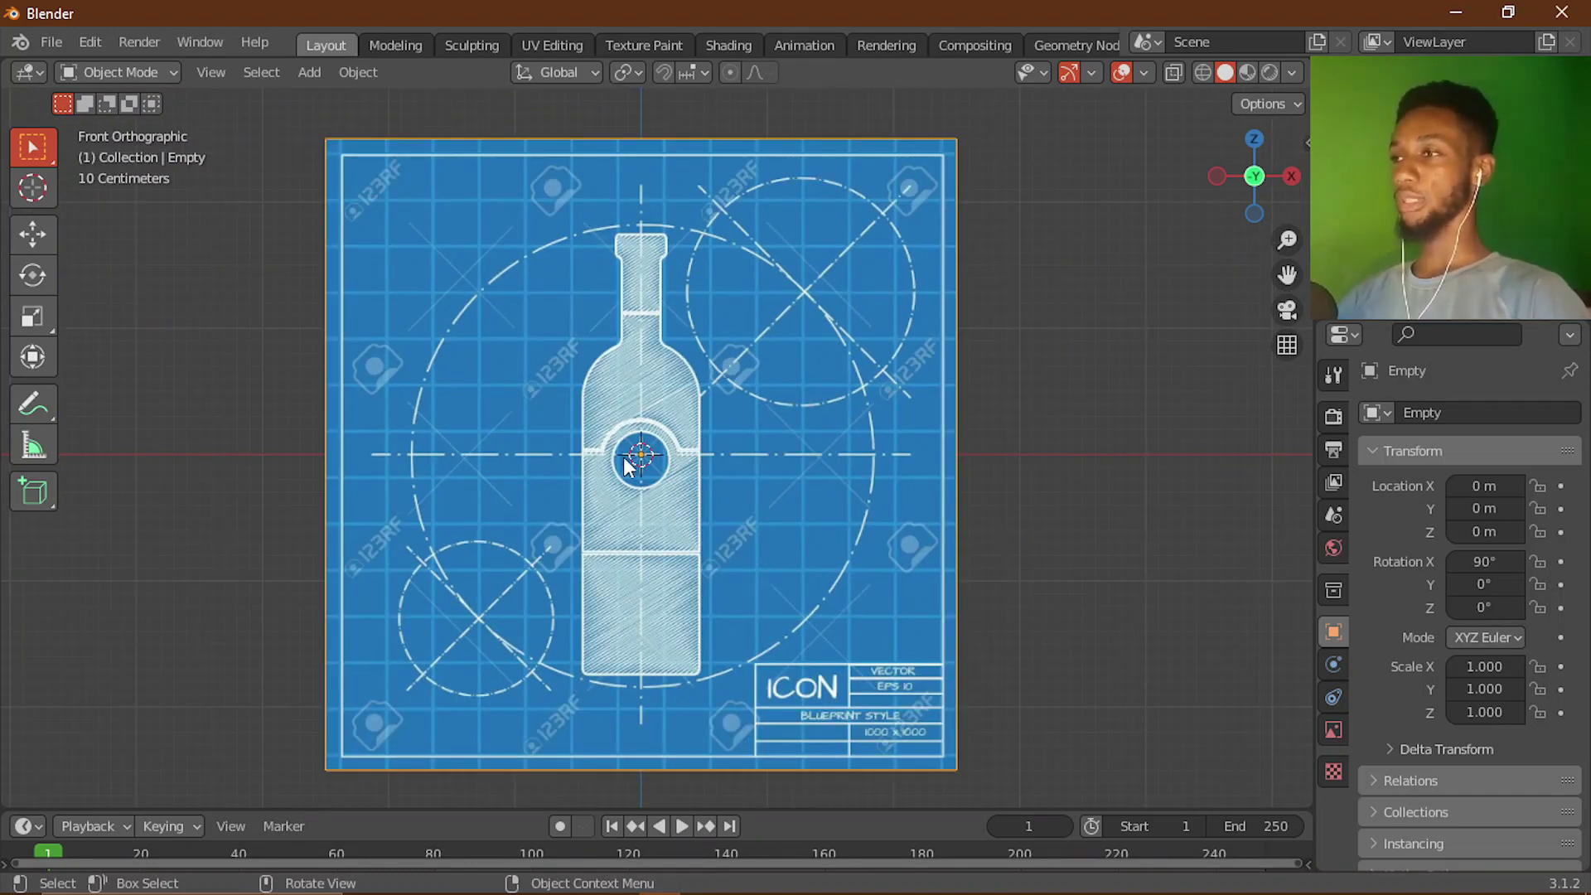
scroll(626, 465, "up", 1)
scroll(630, 455, "up", 1)
scroll(638, 443, "down", 1)
scroll(650, 425, "down", 1)
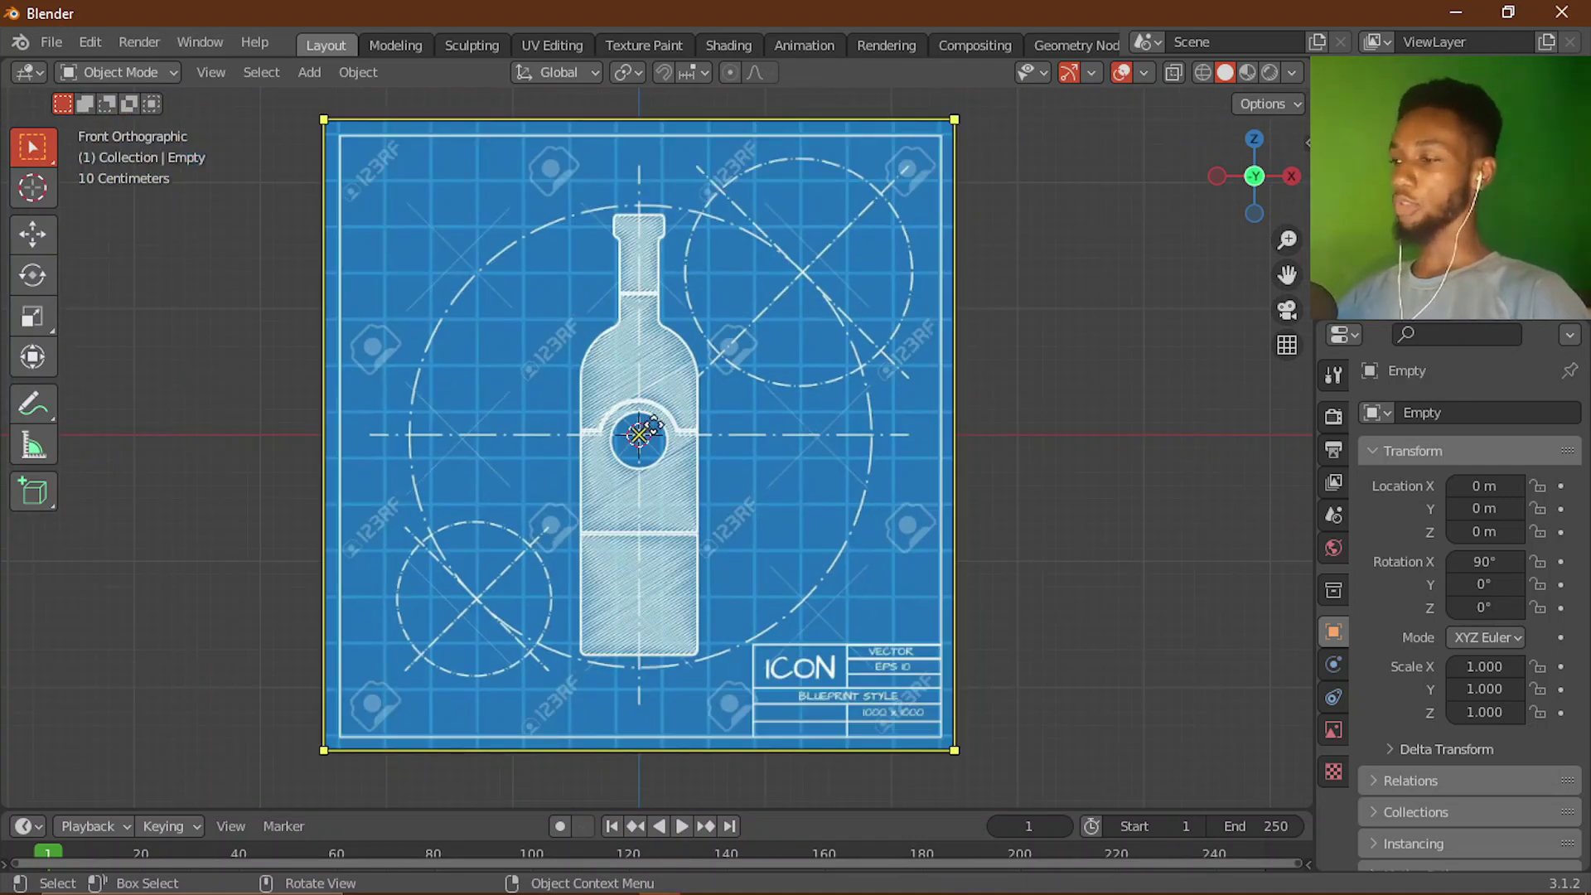
- Add a plane mesh and view it from the top
key("shift+a")
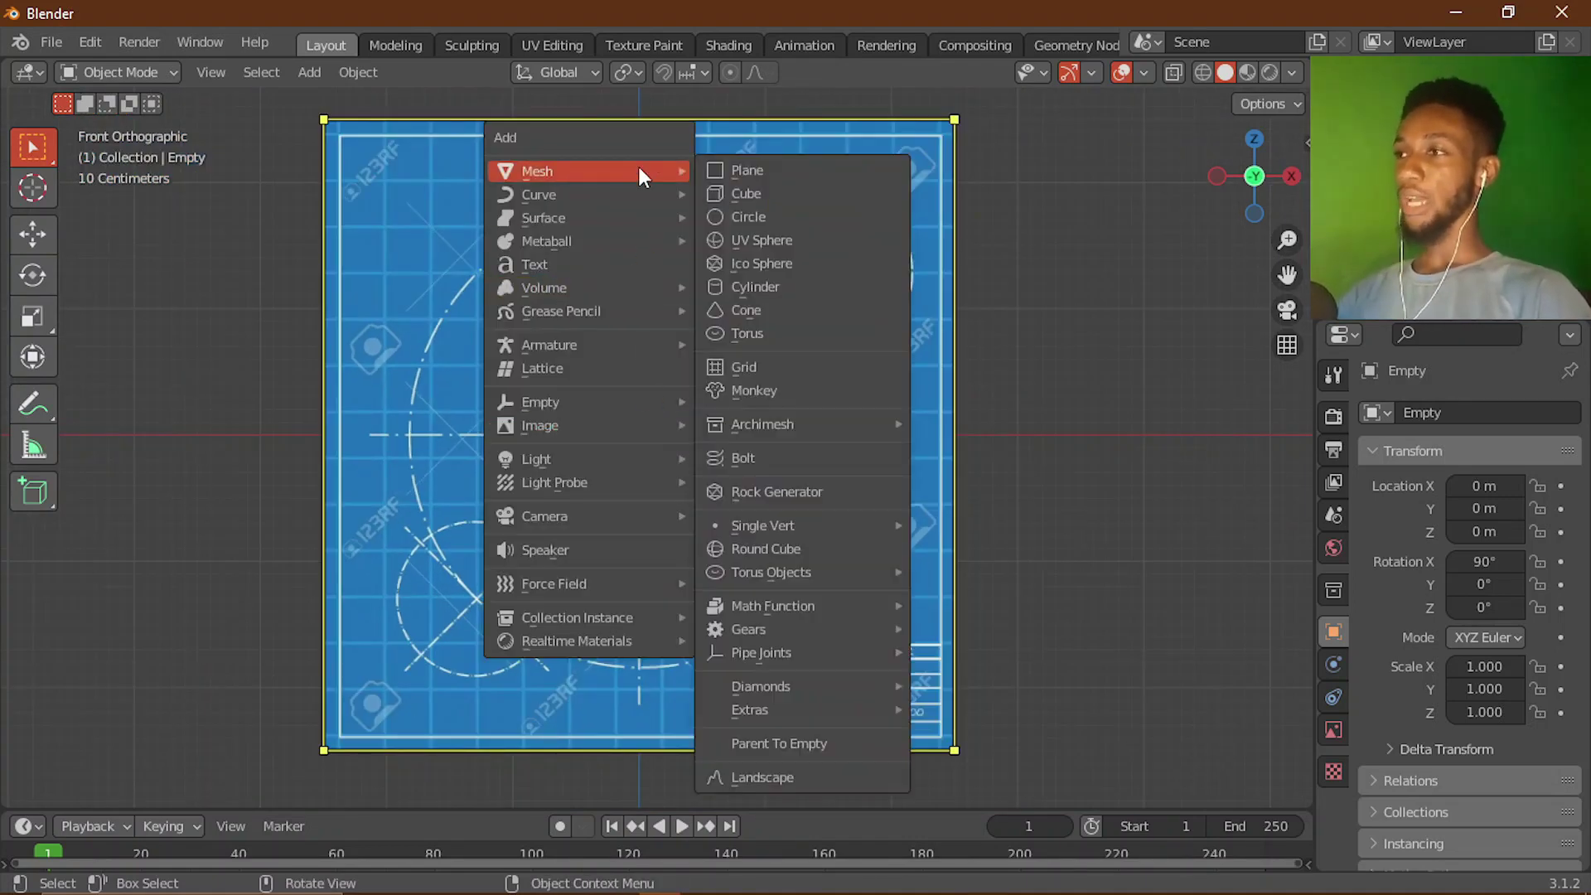
left_click(727, 172)
mouse_move(727, 235)
middle_mouse_down()
mouse_move(678, 454)
mouse_move(694, 518)
middle_mouse_up()
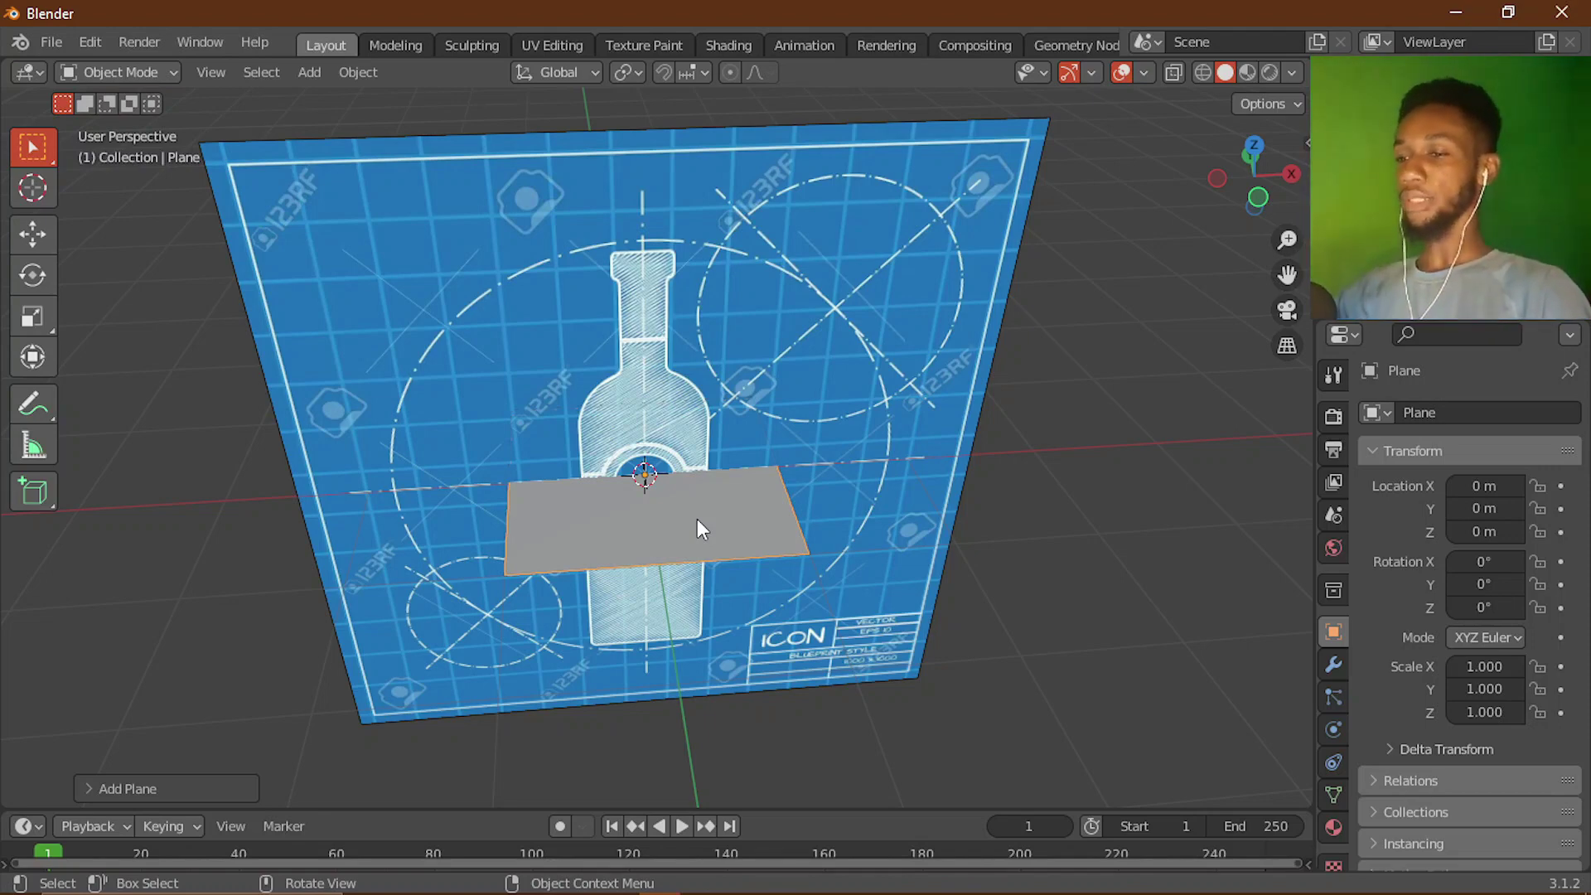
key("KP_1")
key("KP_7")
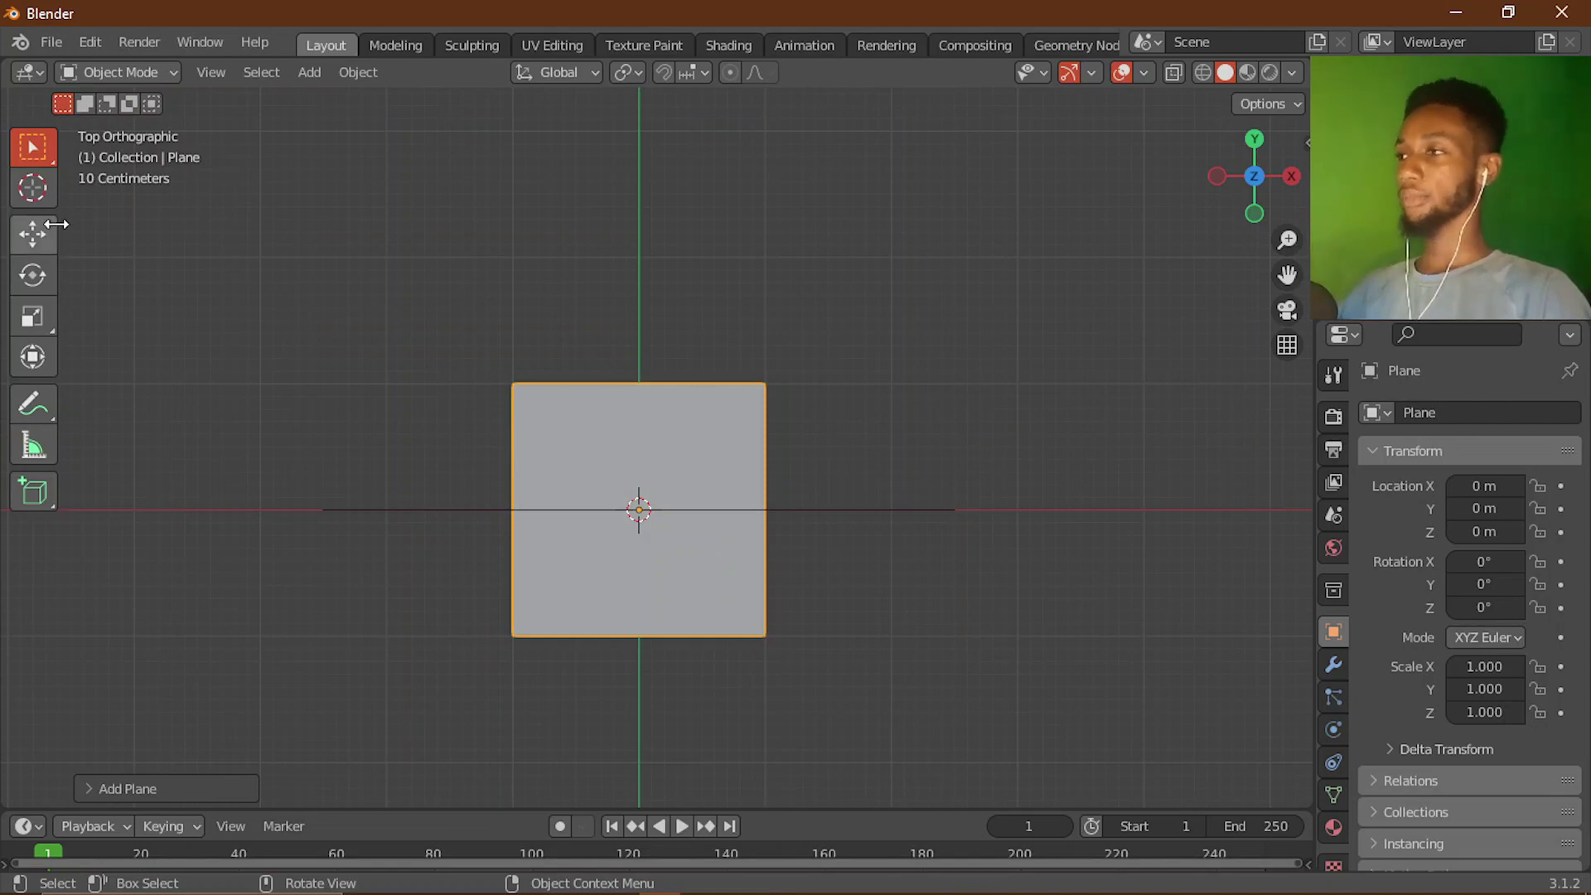
- Move the plane down to Y -1.6477 m, enter Edit Mode and bring up Merge
left_click(33, 232)
scroll(591, 439, "down", 2)
middle_click_drag(592, 439, 588, 292, "shift")
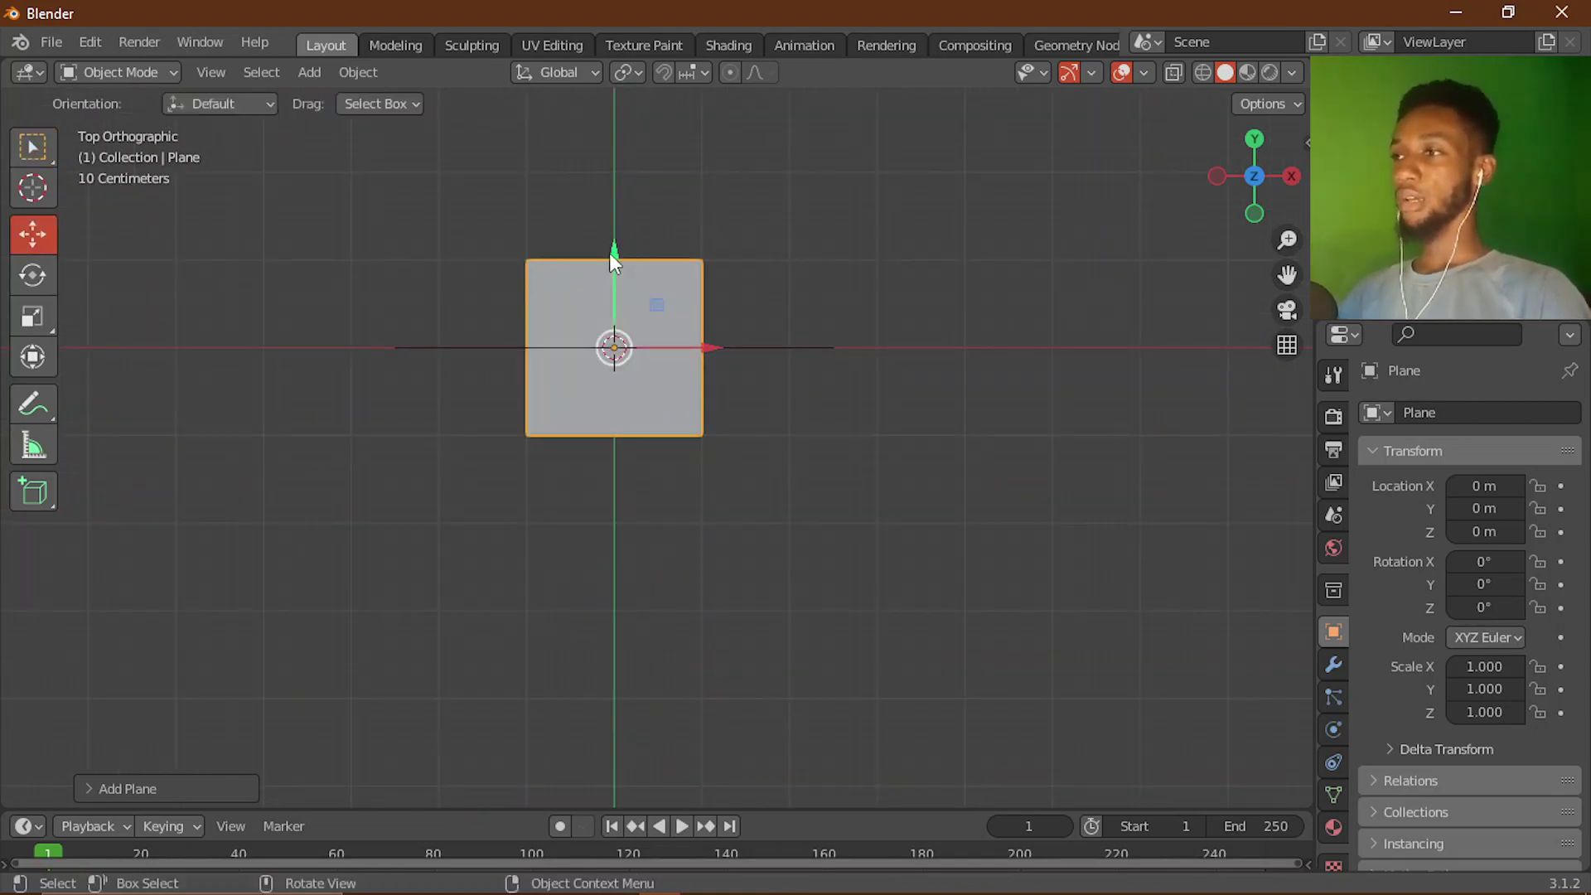
left_click_drag(610, 255, 611, 405)
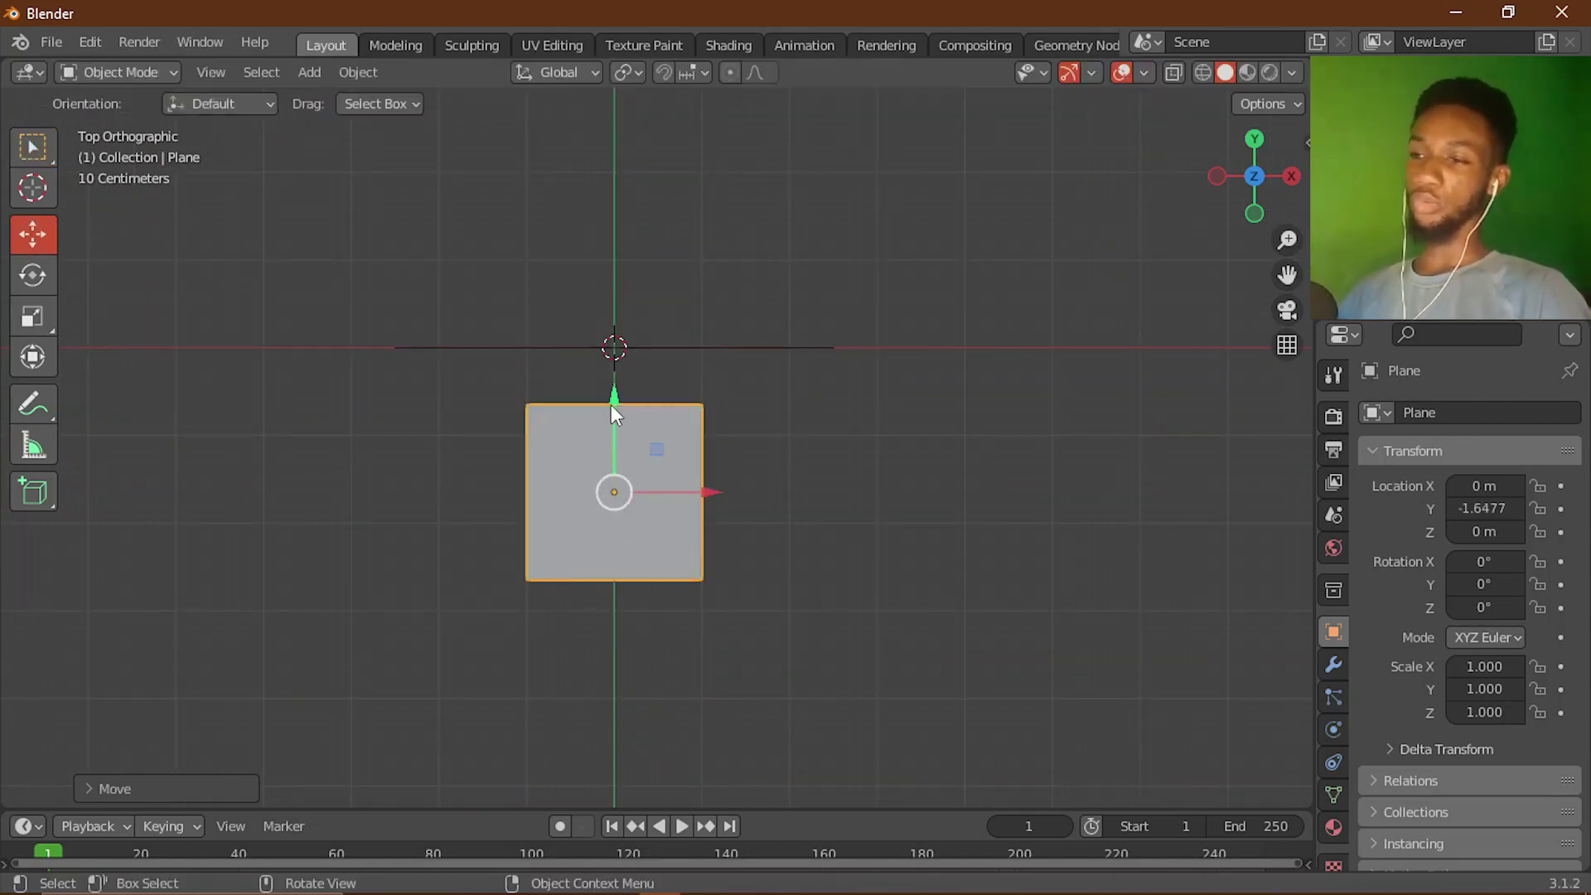
scroll(644, 476, "up", 4)
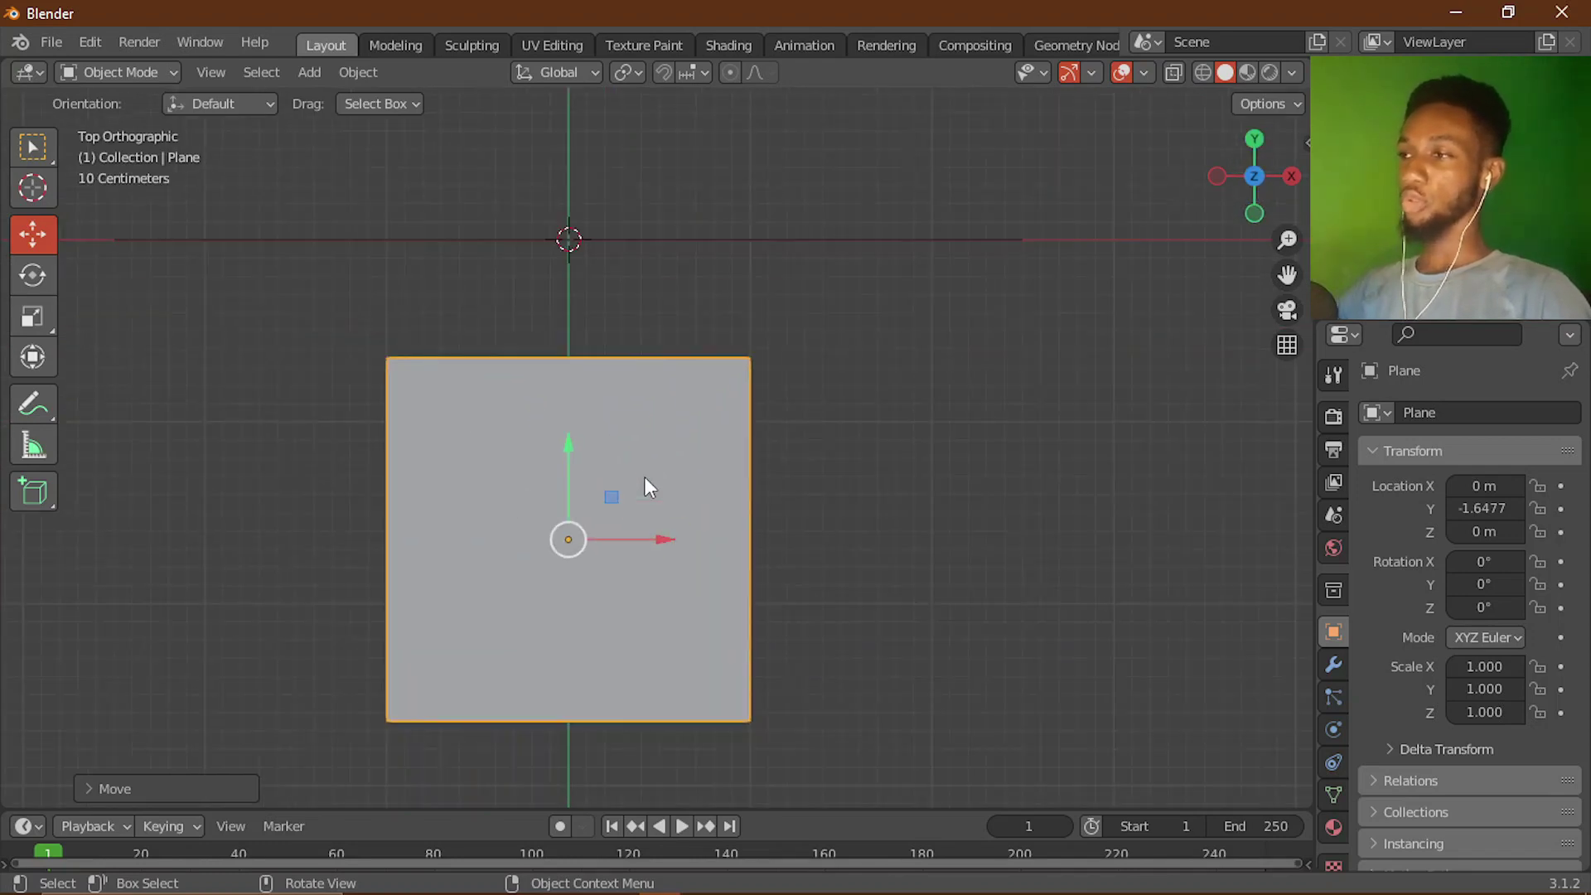
key("Tab")
middle_click_drag(623, 476, 669, 414, "shift")
key("m")
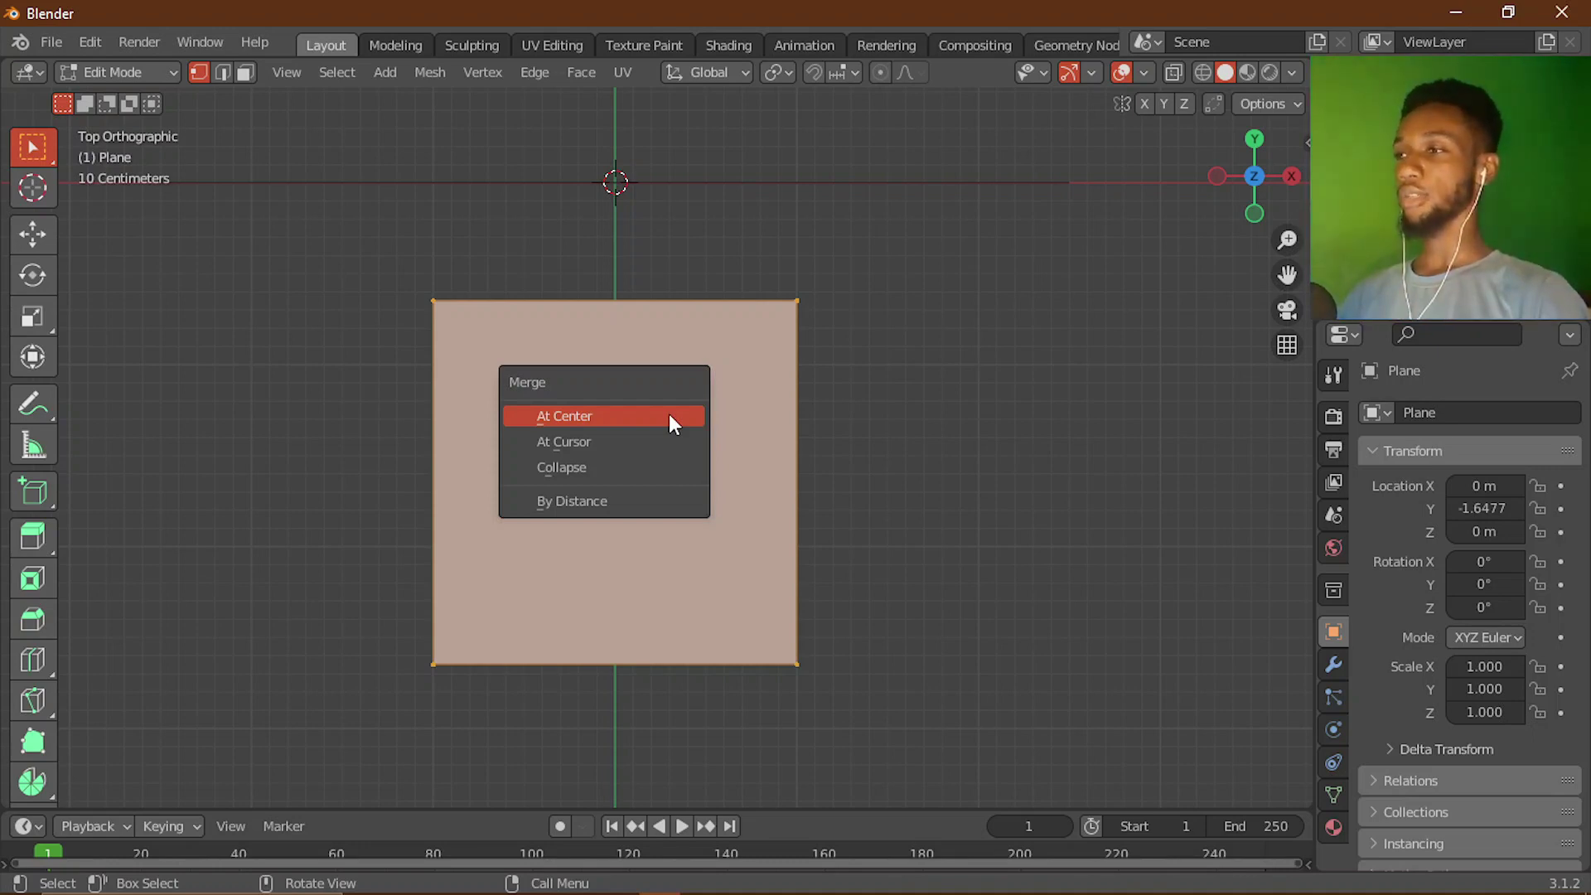
- Merge all the plane's vertices into a single centre vertex and view from the front
key("Return")
key("m")
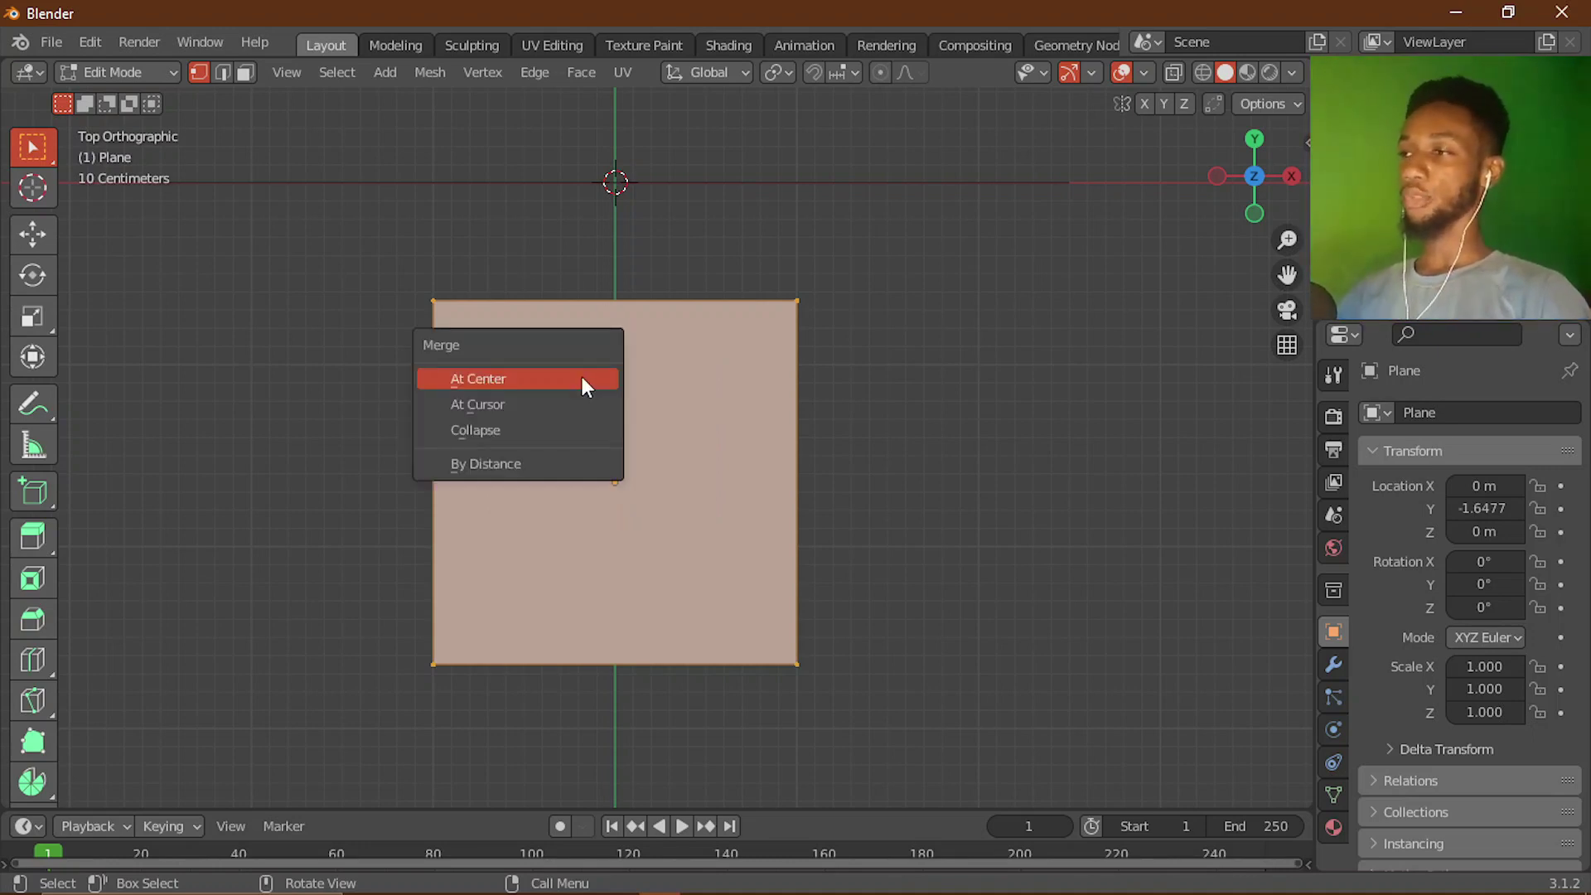
left_click(582, 376)
scroll(636, 529, "up", 1)
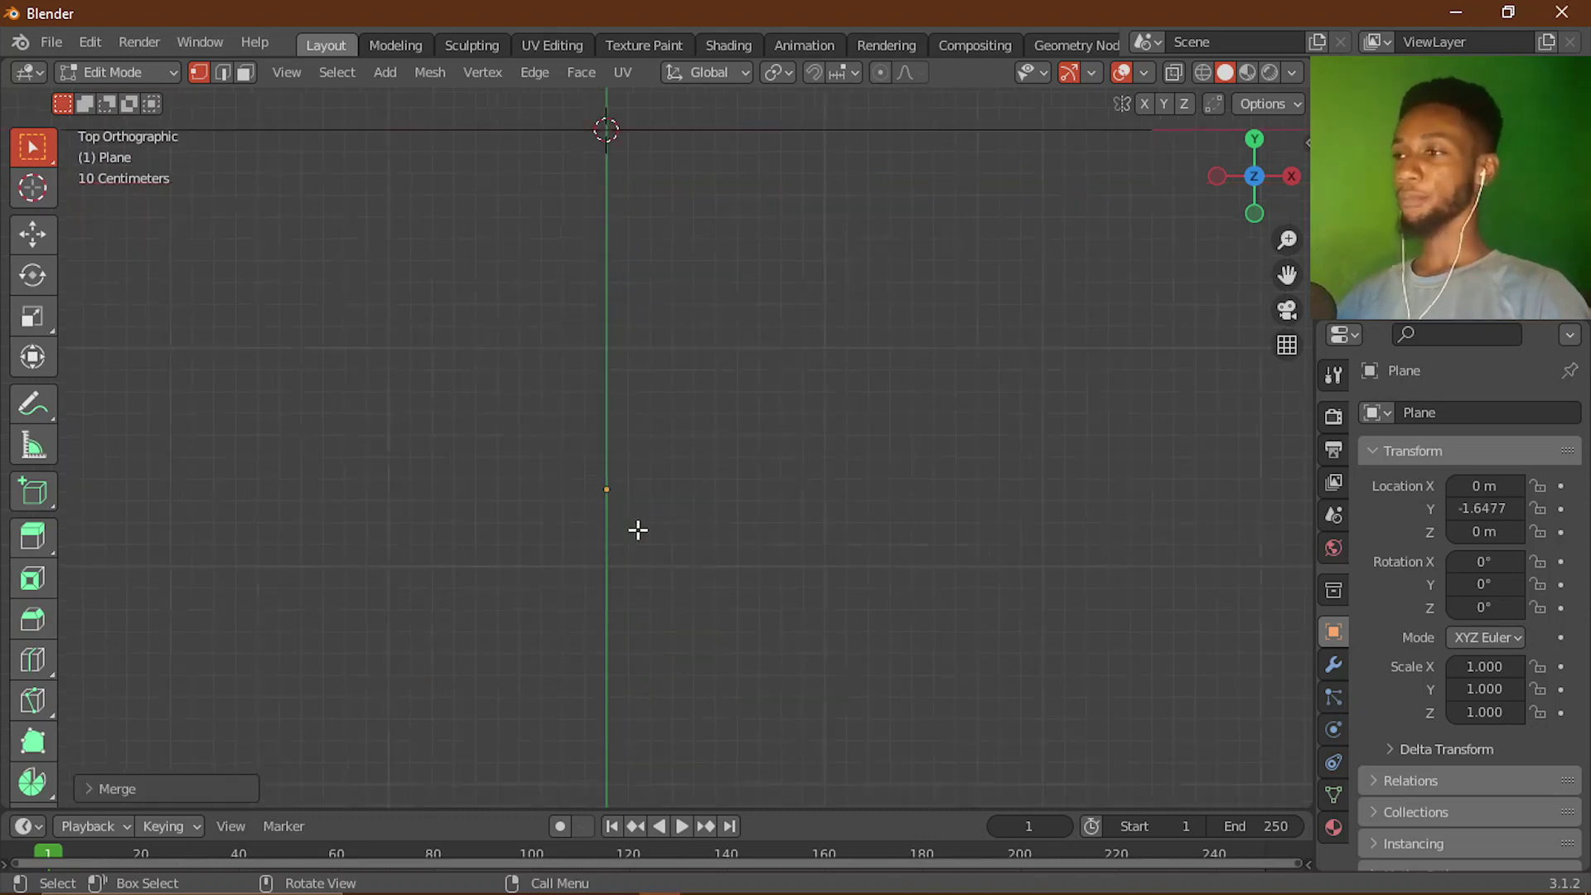
scroll(558, 440, "up", 1)
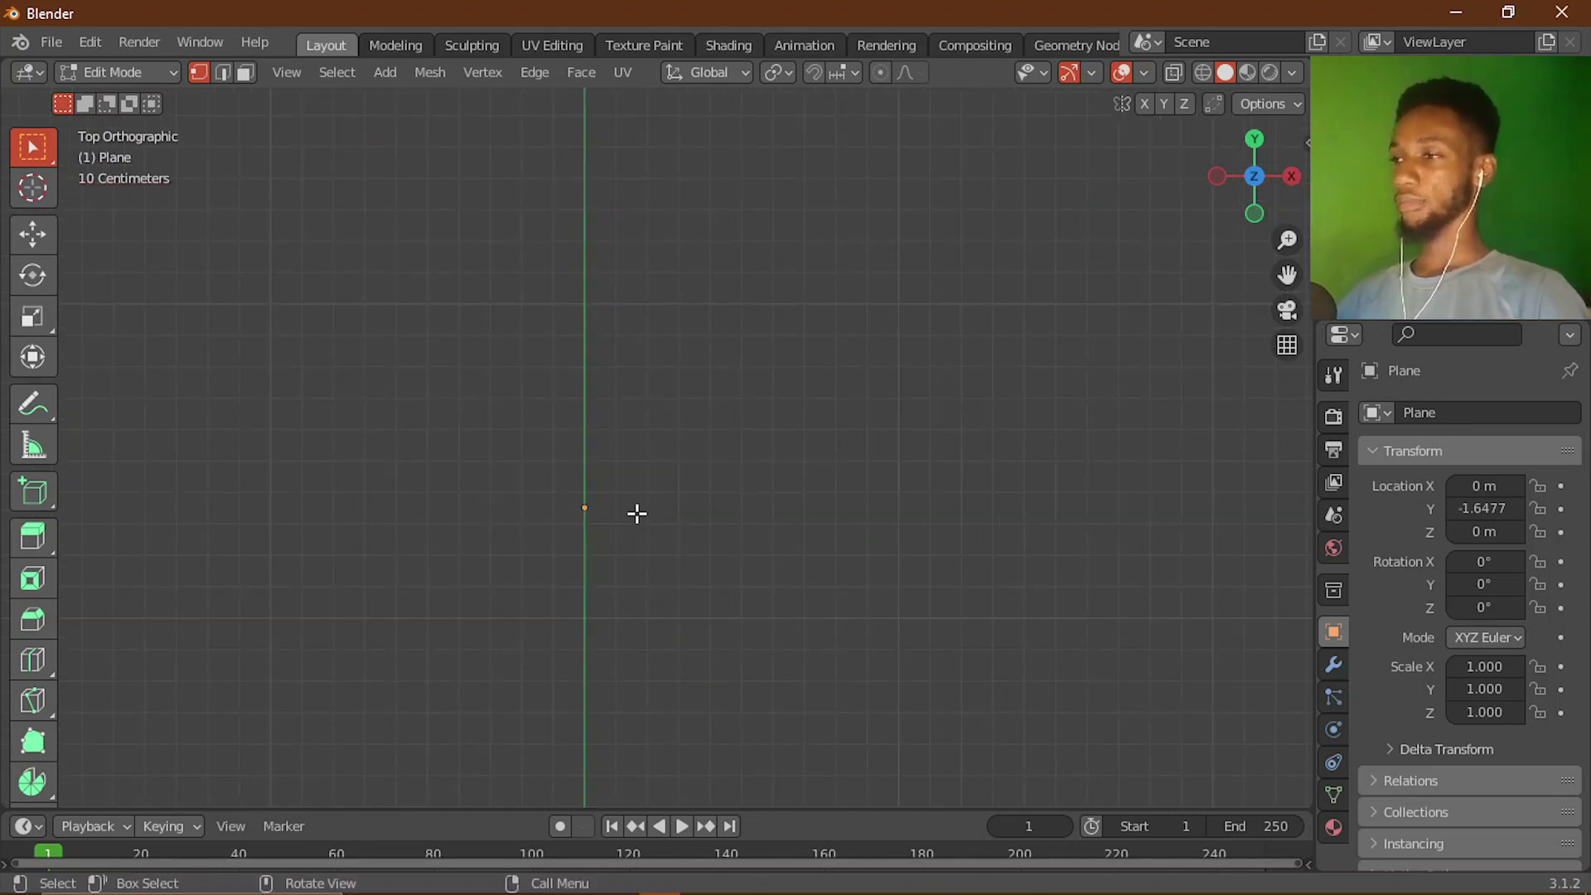
middle_click_drag(636, 514, 725, 414, "shift")
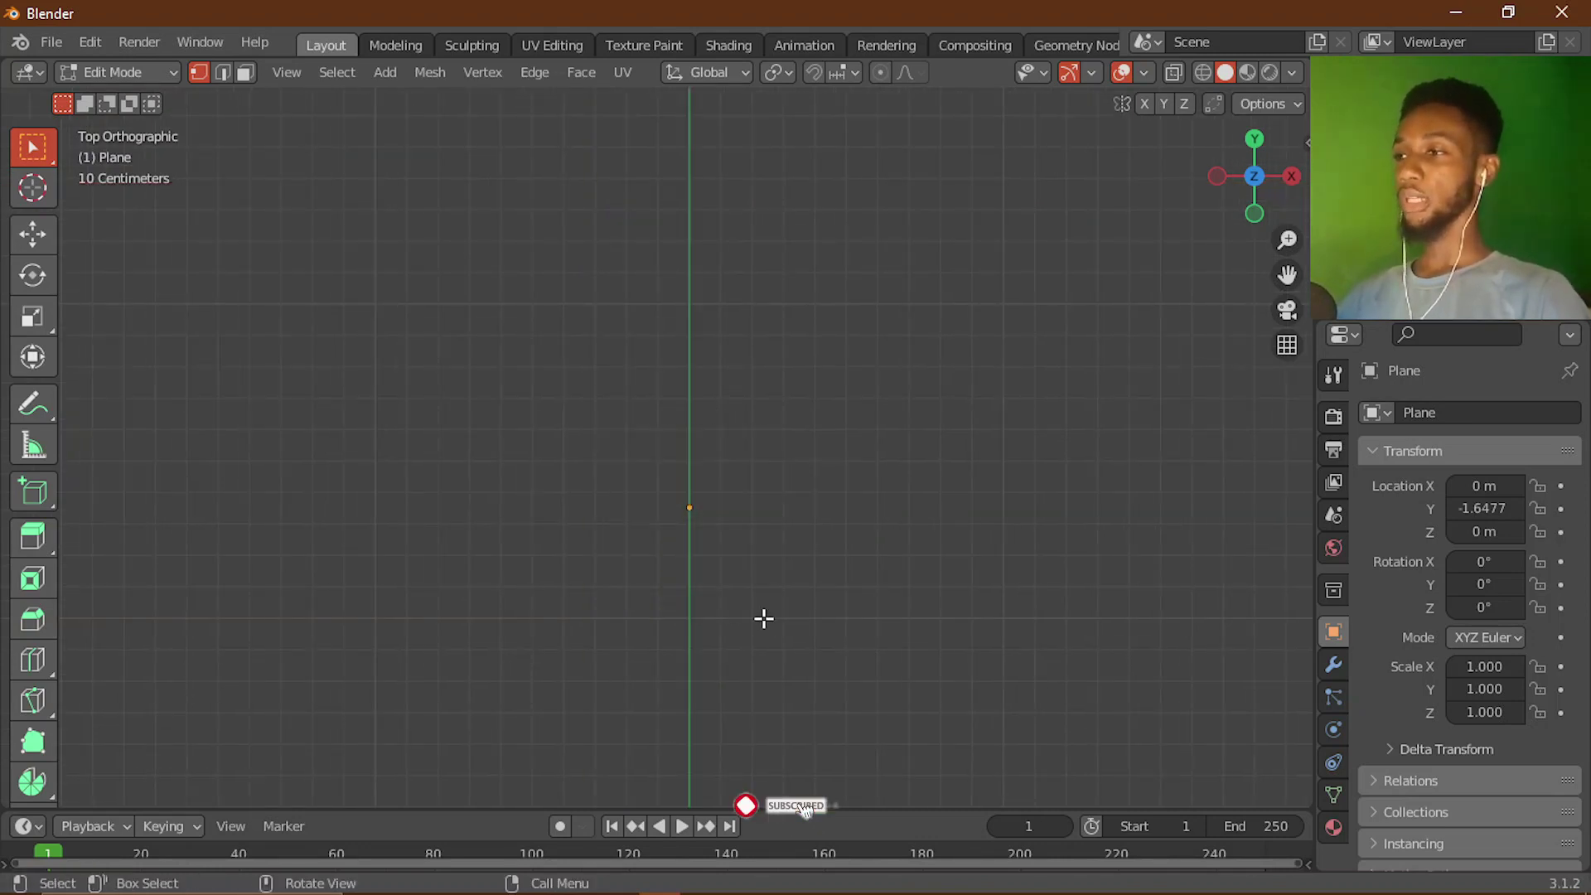
key("KP_1")
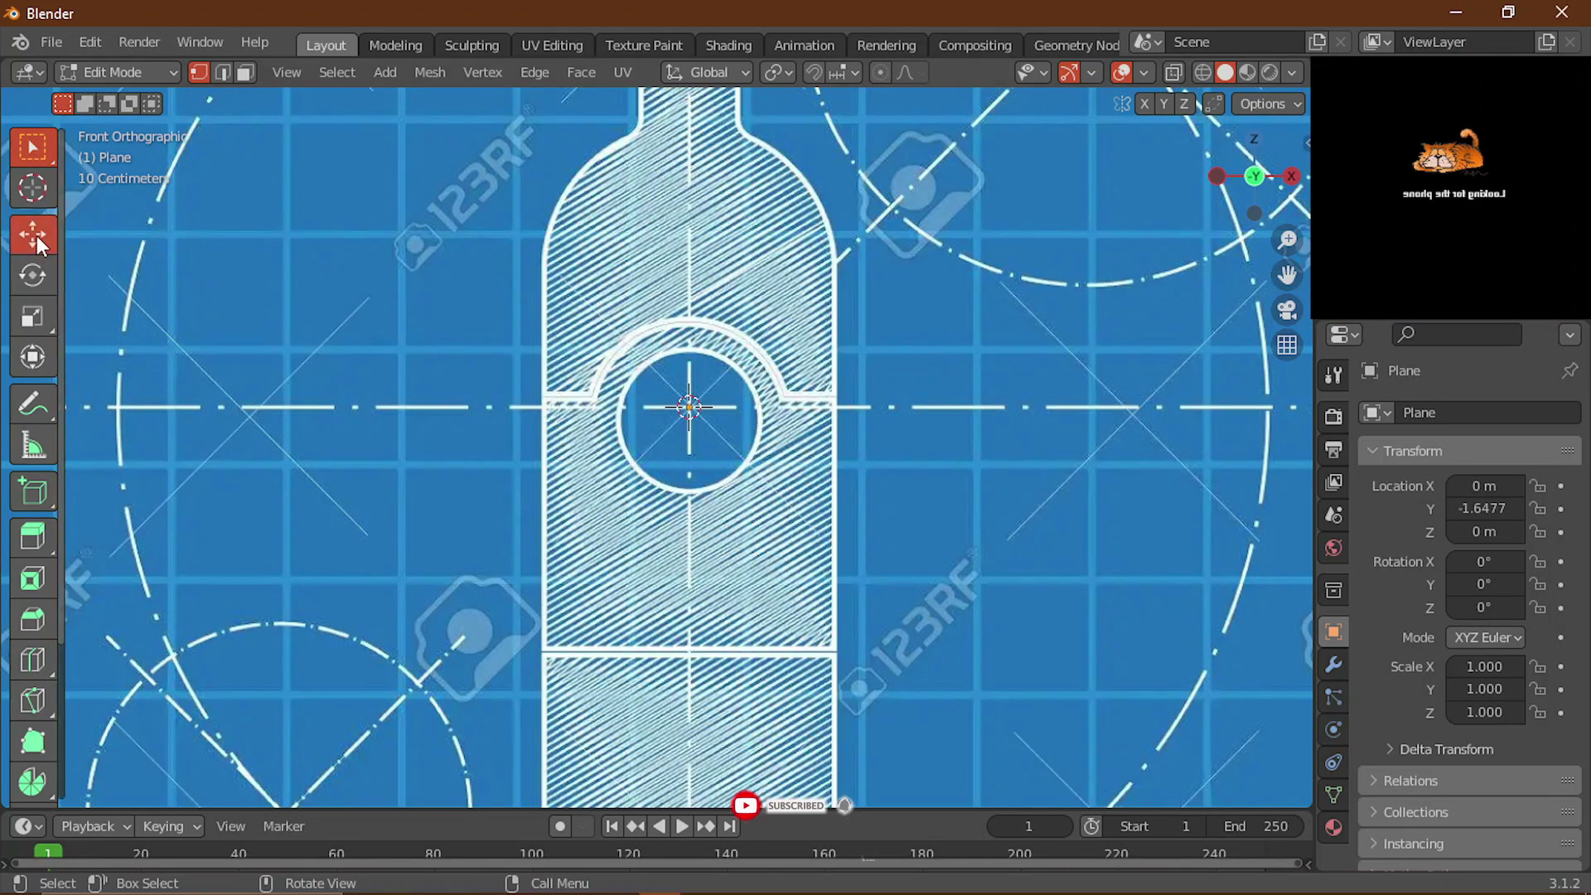
- Move the single vertex left onto the bottle's outline at the centre line
left_click(32, 234)
left_click_drag(770, 403, 738, 404)
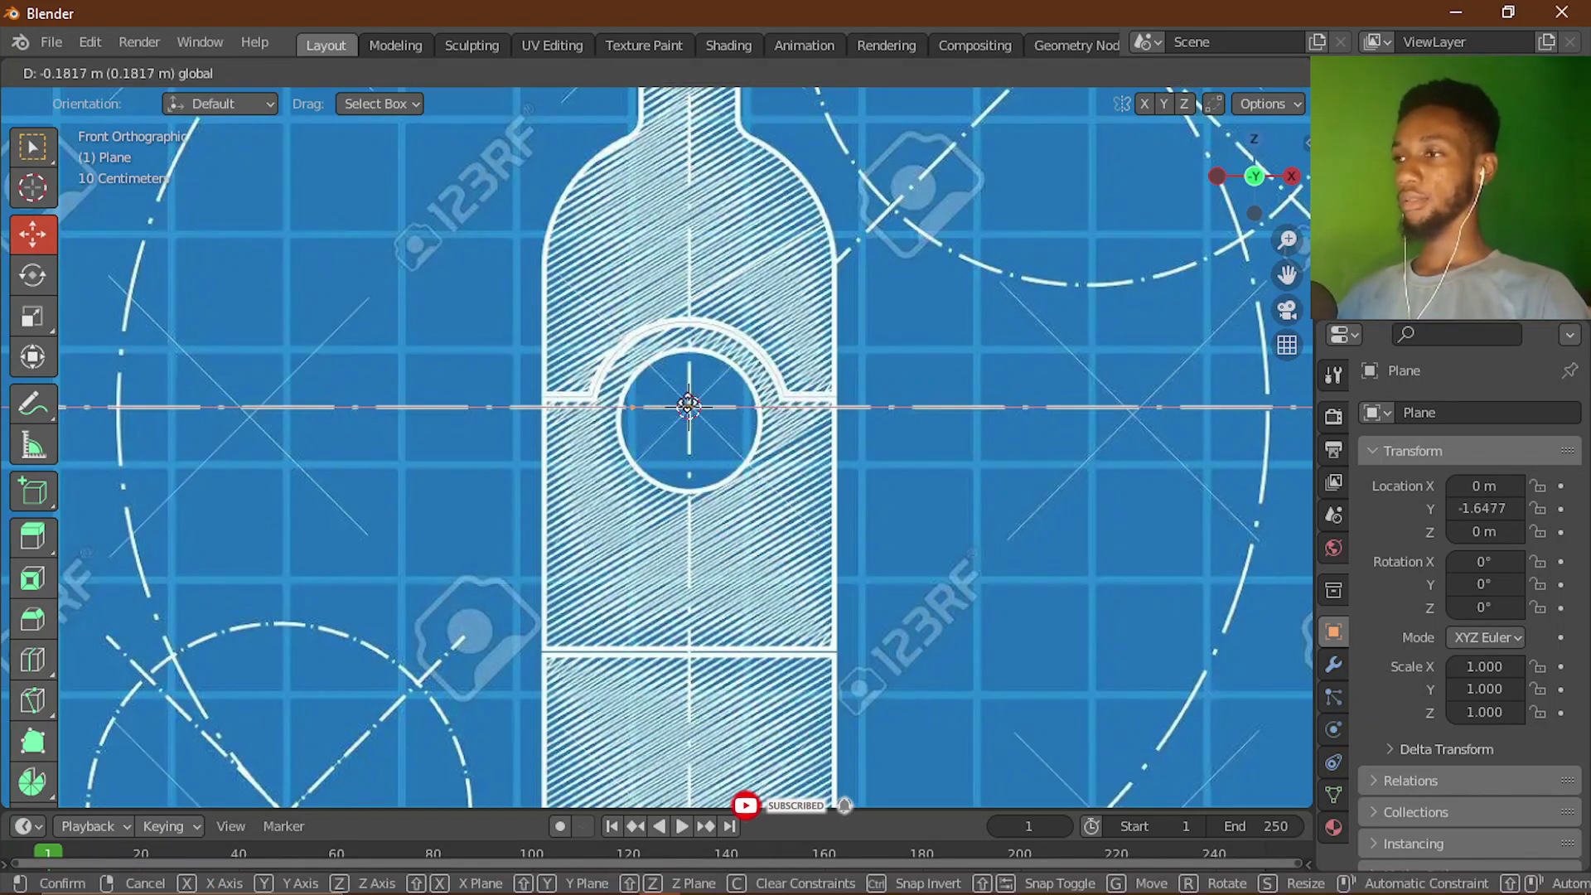
mouse_move(642, 401)
left_mouse_down()
mouse_move(607, 386)
mouse_move(749, 561)
left_mouse_up()
scroll(630, 414, "up", 2)
scroll(663, 431, "up", 2)
scroll(694, 451, "up", 3)
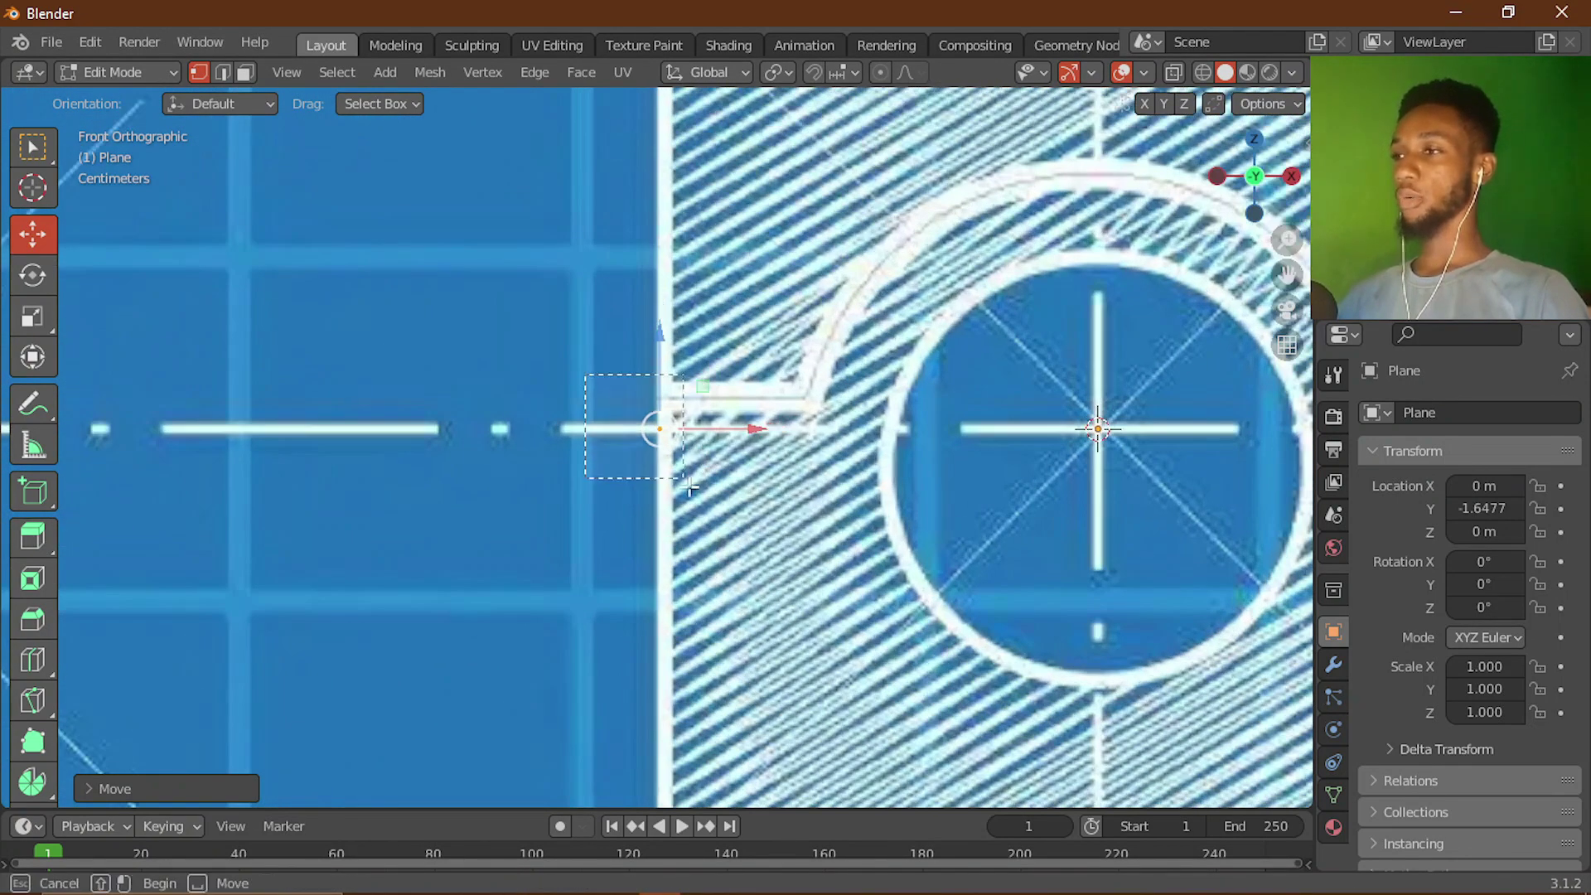
scroll(682, 453, "down", 2)
scroll(682, 439, "down", 1)
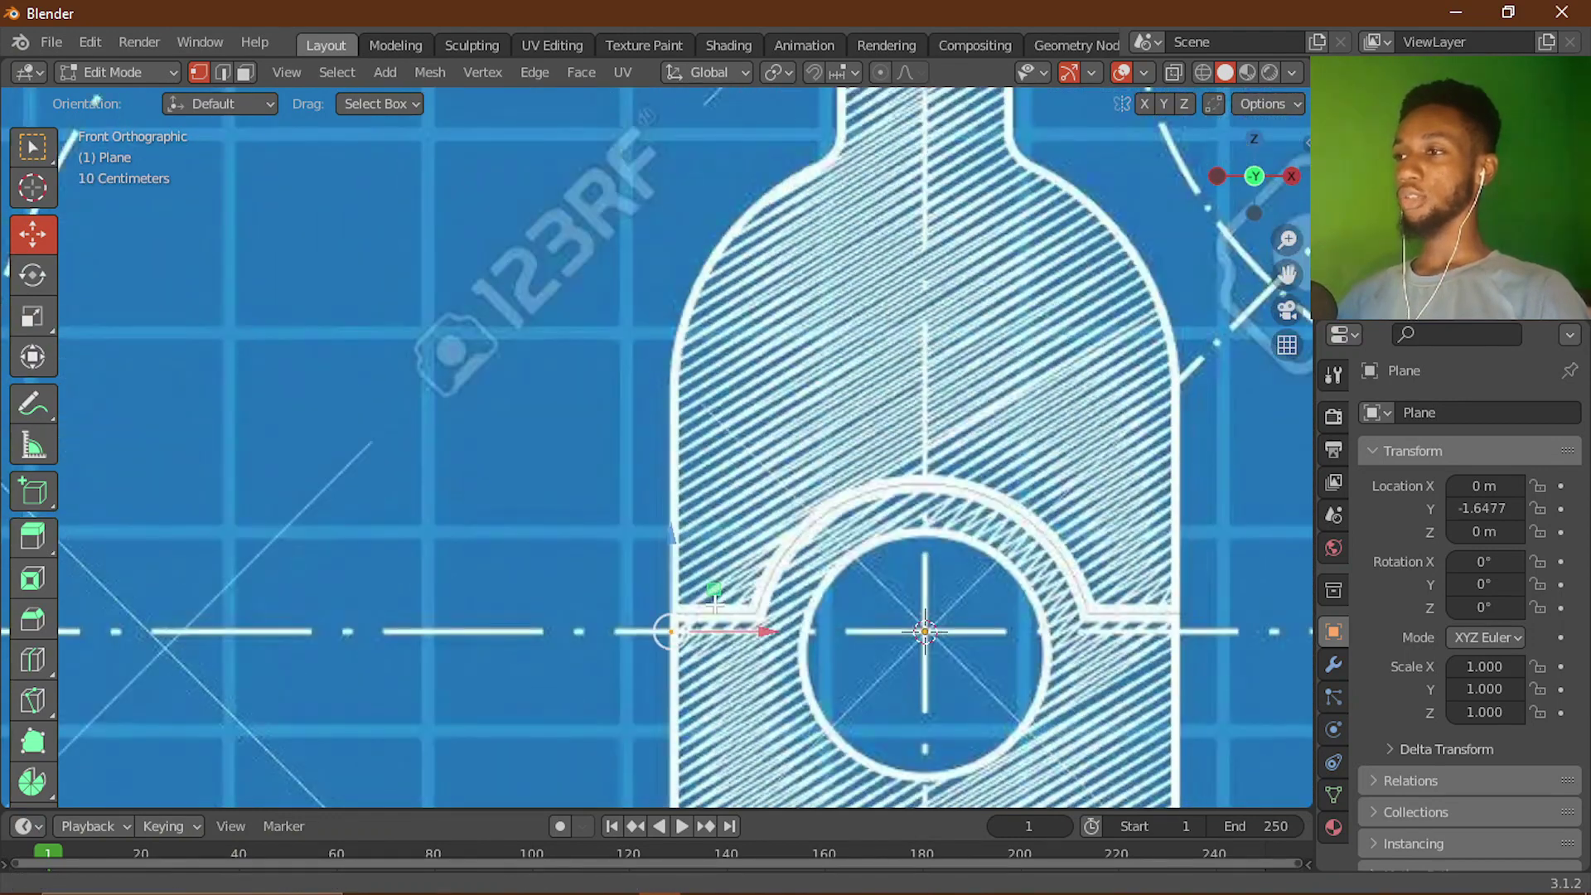
scroll(682, 423, "down", 2)
scroll(682, 402, "down", 1)
middle_click_drag(682, 402, 710, 432, "shift")
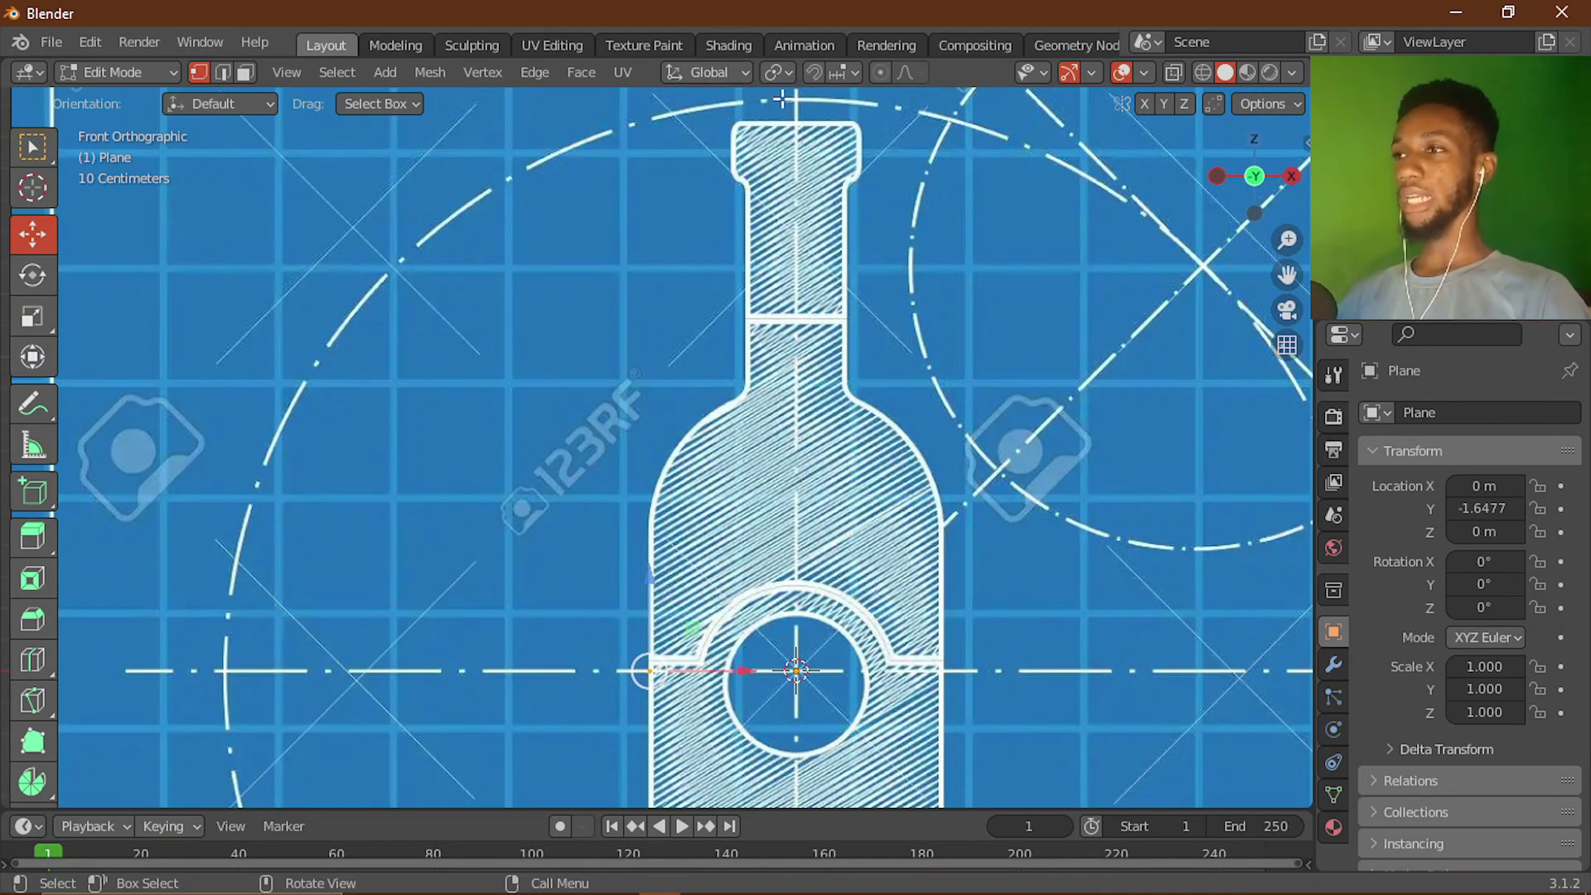
scroll(705, 410, "down", 2)
scroll(704, 410, "up", 1)
middle_click_drag(710, 444, 700, 402, "shift")
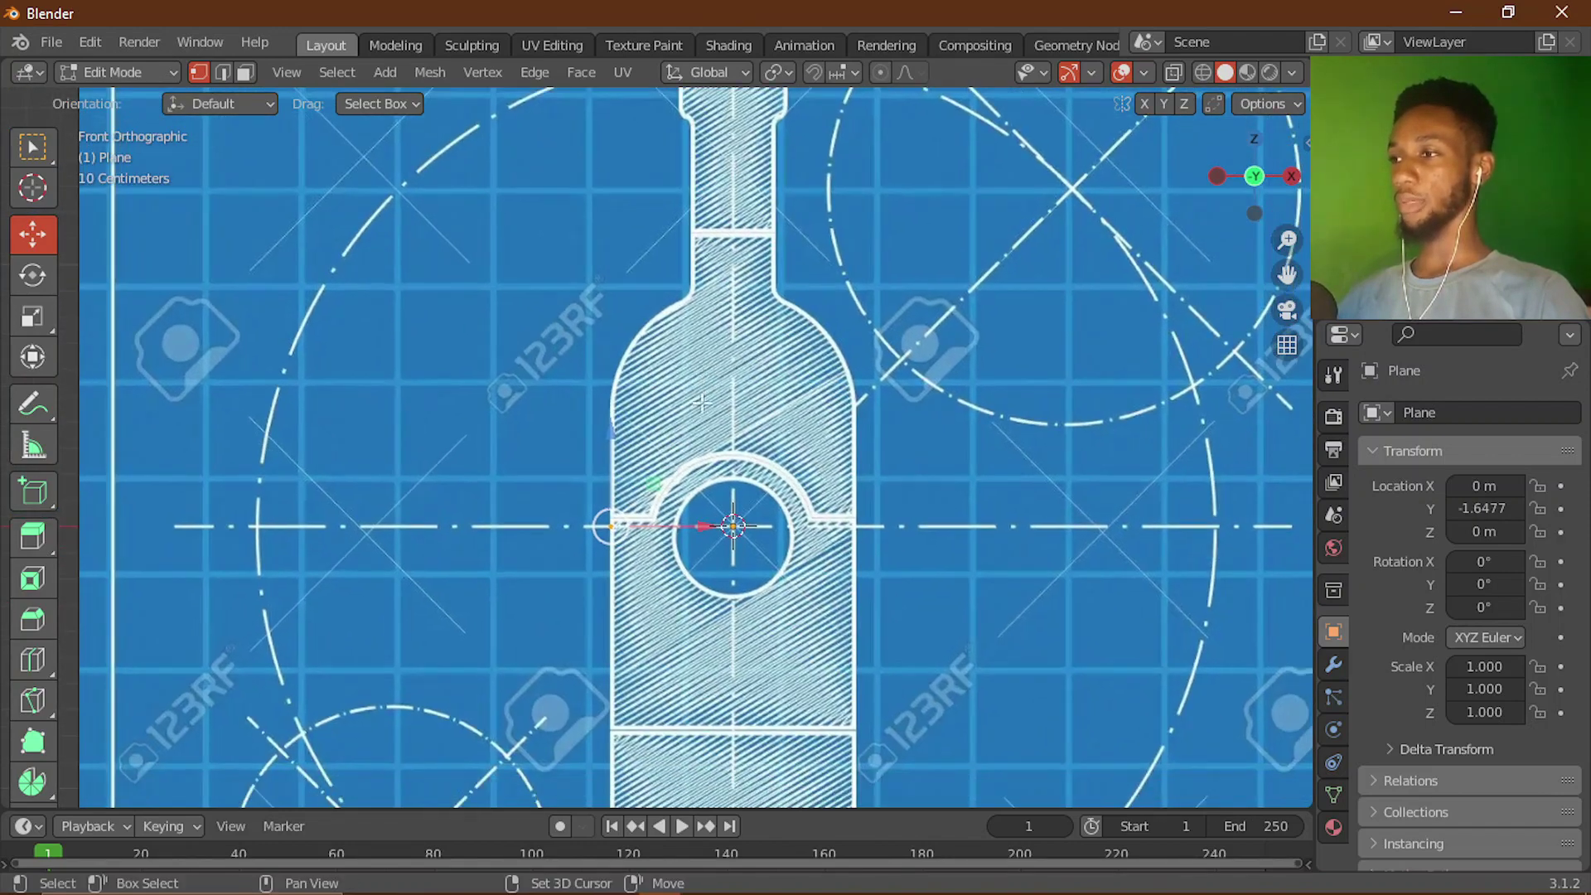
scroll(700, 402, "up", 2)
- Box-select the vertex at the bottle's left edge
left_click(32, 148)
left_click_drag(537, 463, 645, 685)
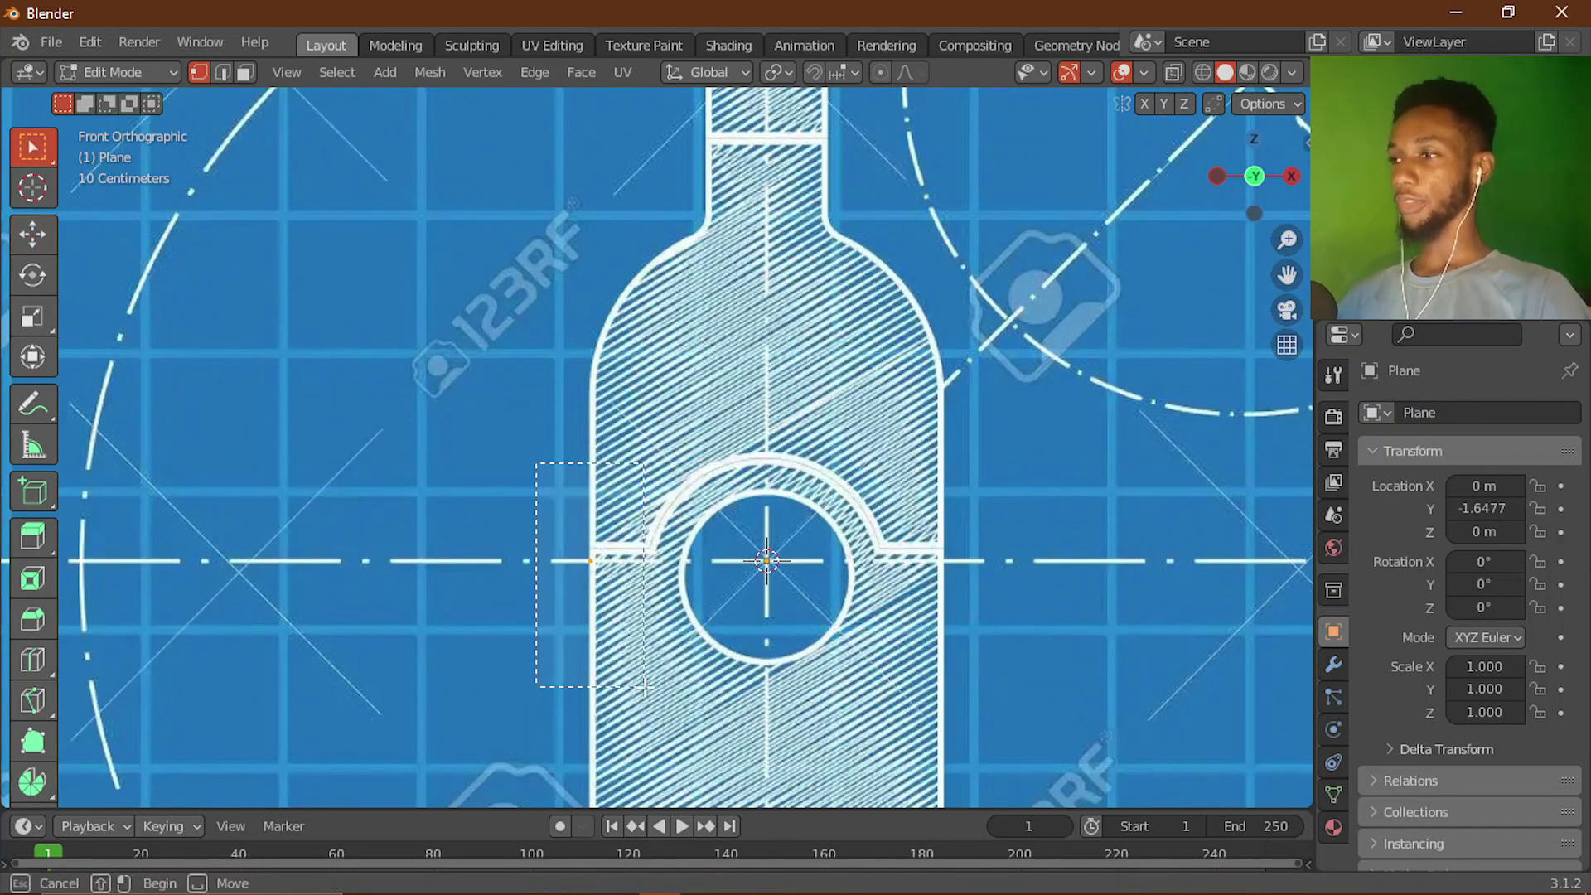
scroll(637, 662, "up", 3)
scroll(497, 497, "up", 1)
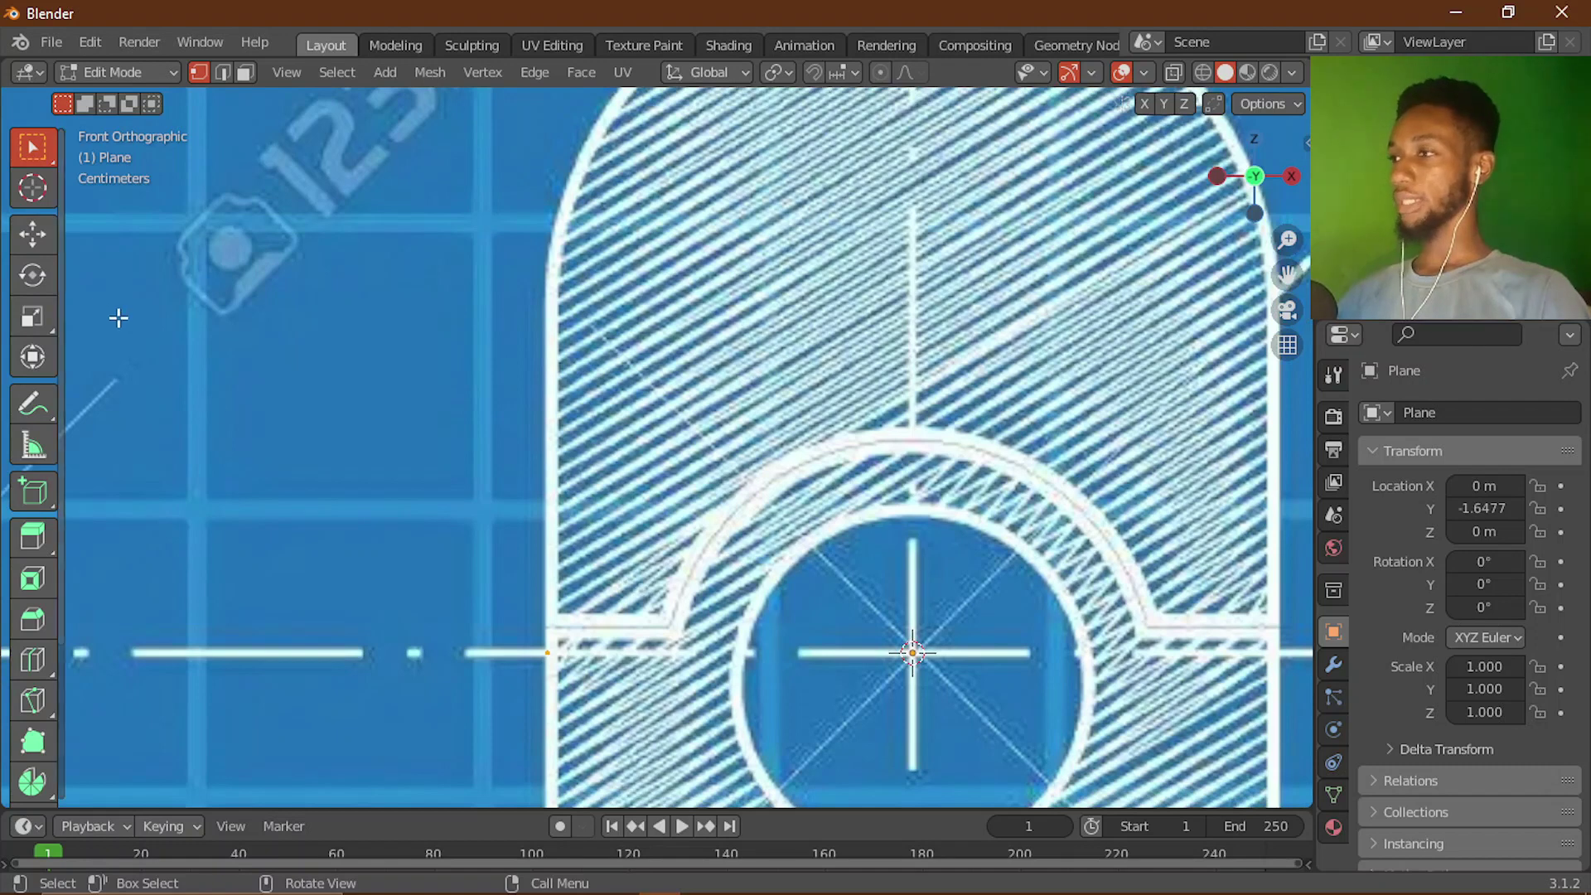
- Extrude the first new vertex, constrained vertically, along the bottle's left edge
left_click(34, 239)
key("g")
key("x")
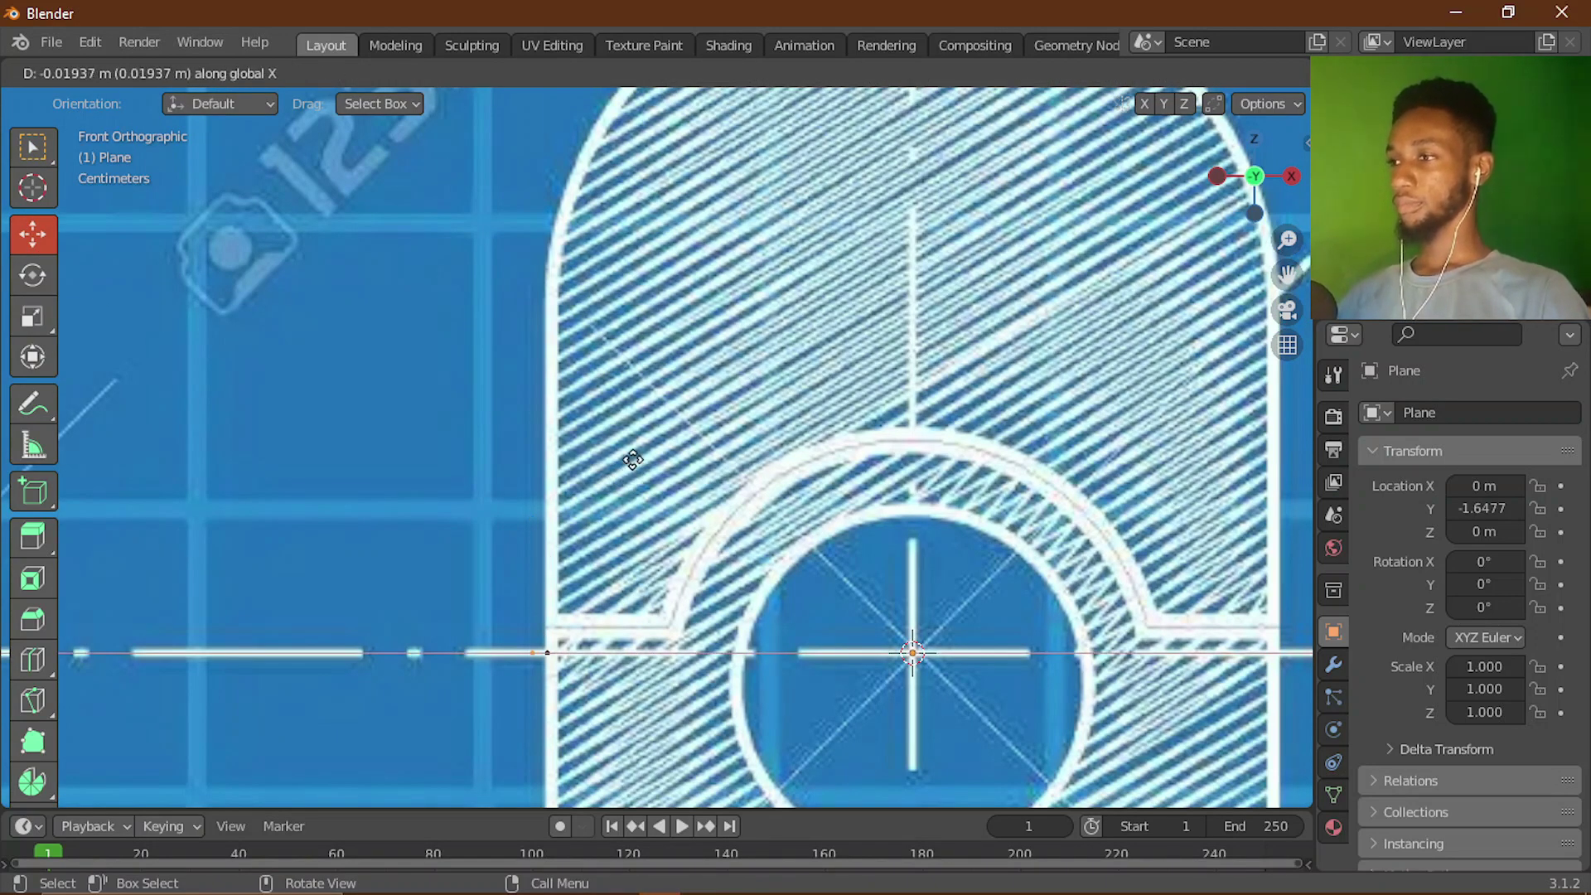
key("z")
left_click(633, 443)
middle_click_drag(632, 444, 616, 586, "shift")
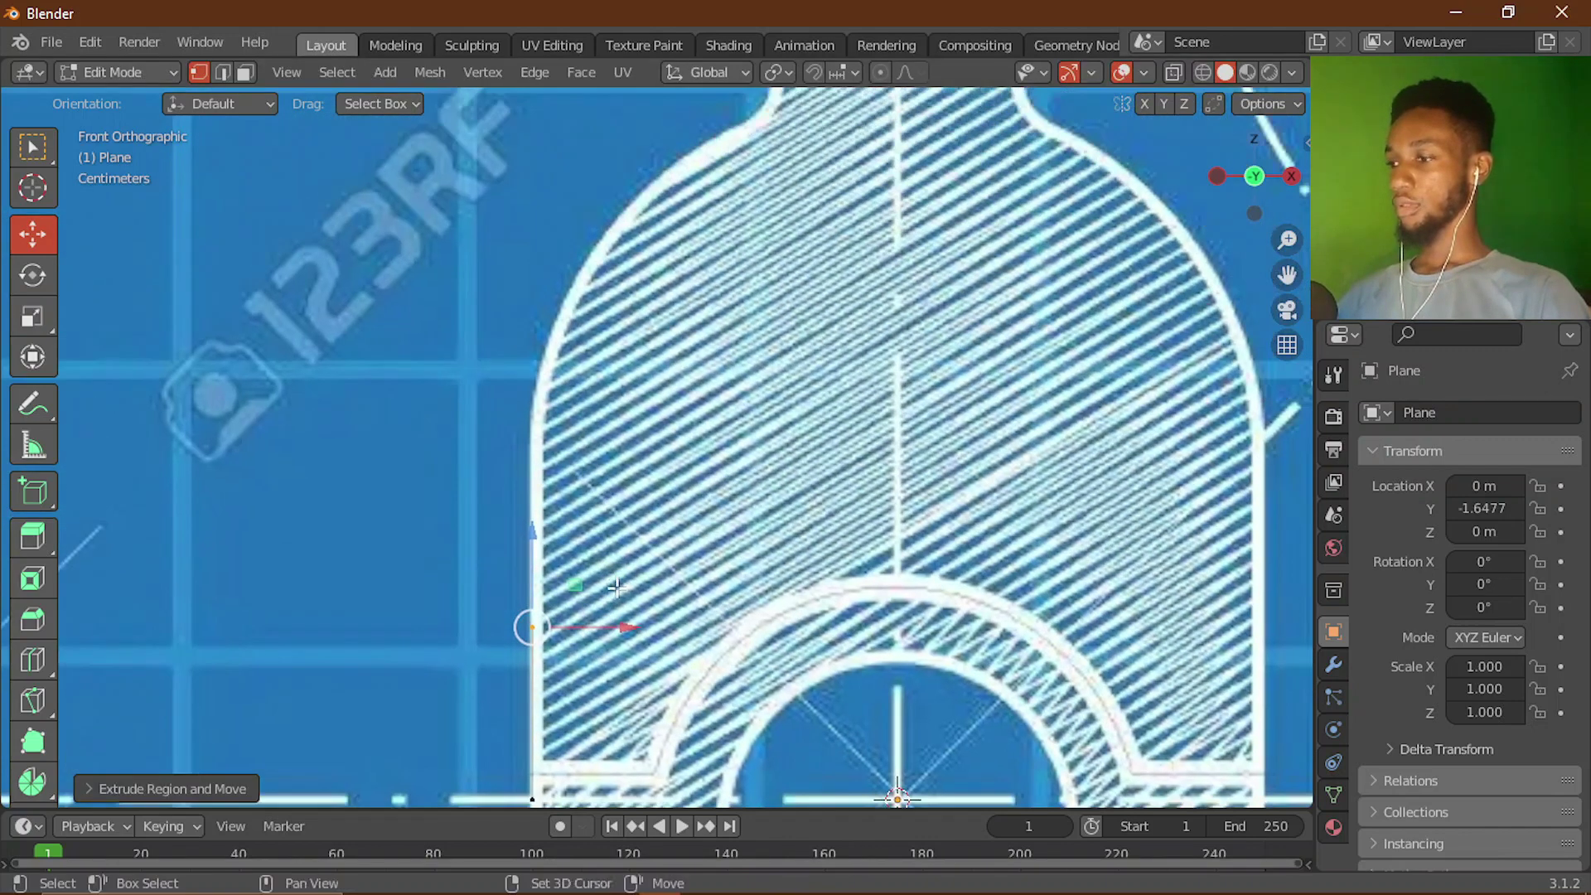
- Extrude vertices up the body's left side to where the shoulder begins
key("e")
left_click(604, 507)
key("e")
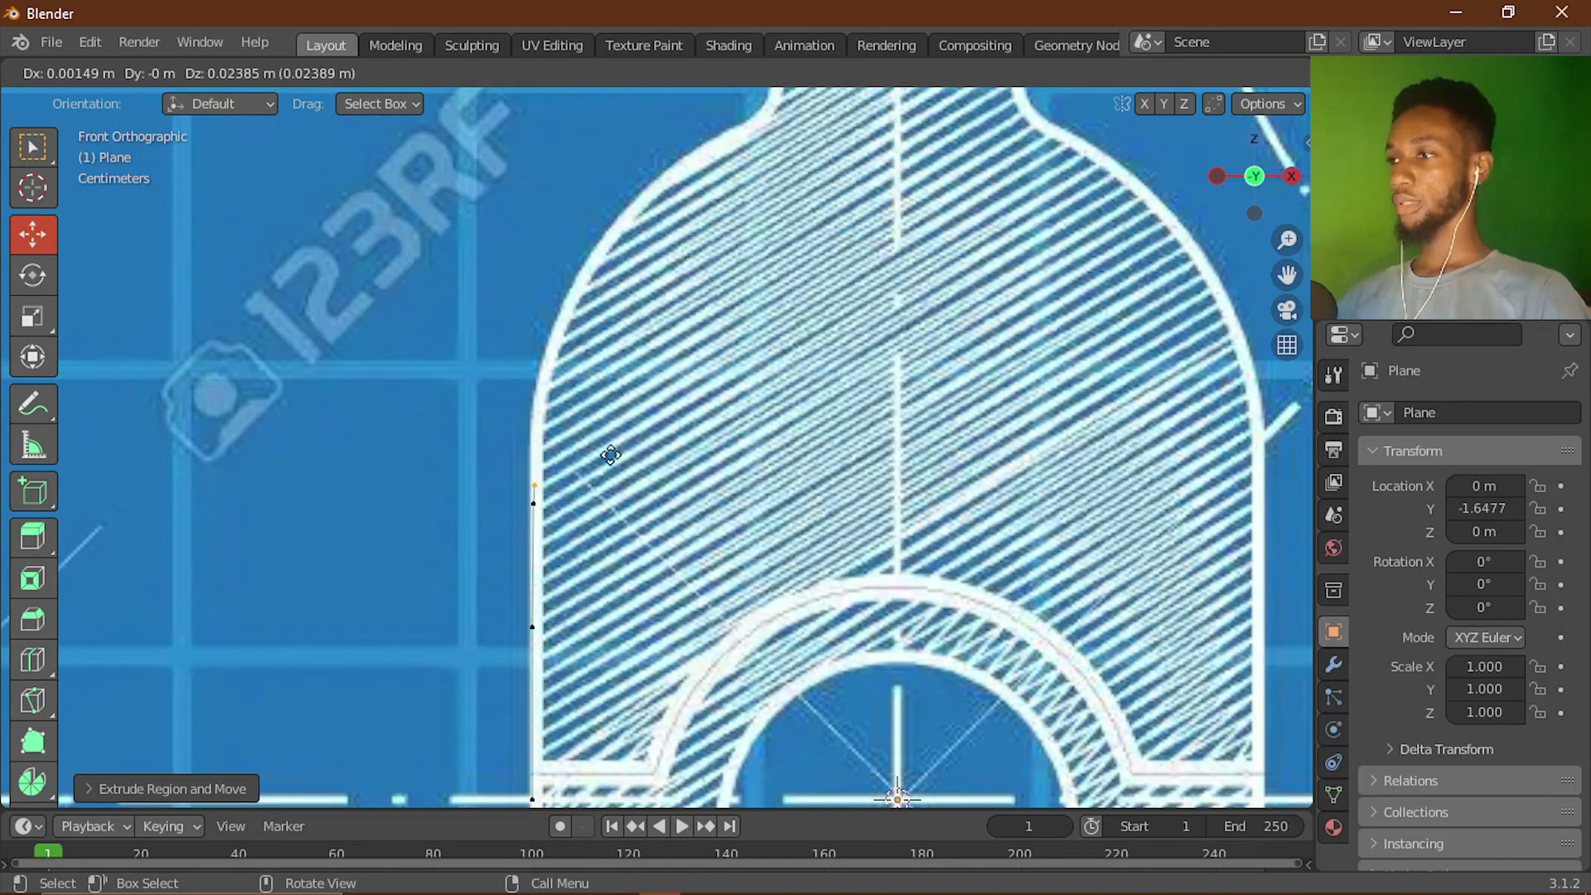
left_click(616, 393)
key("e")
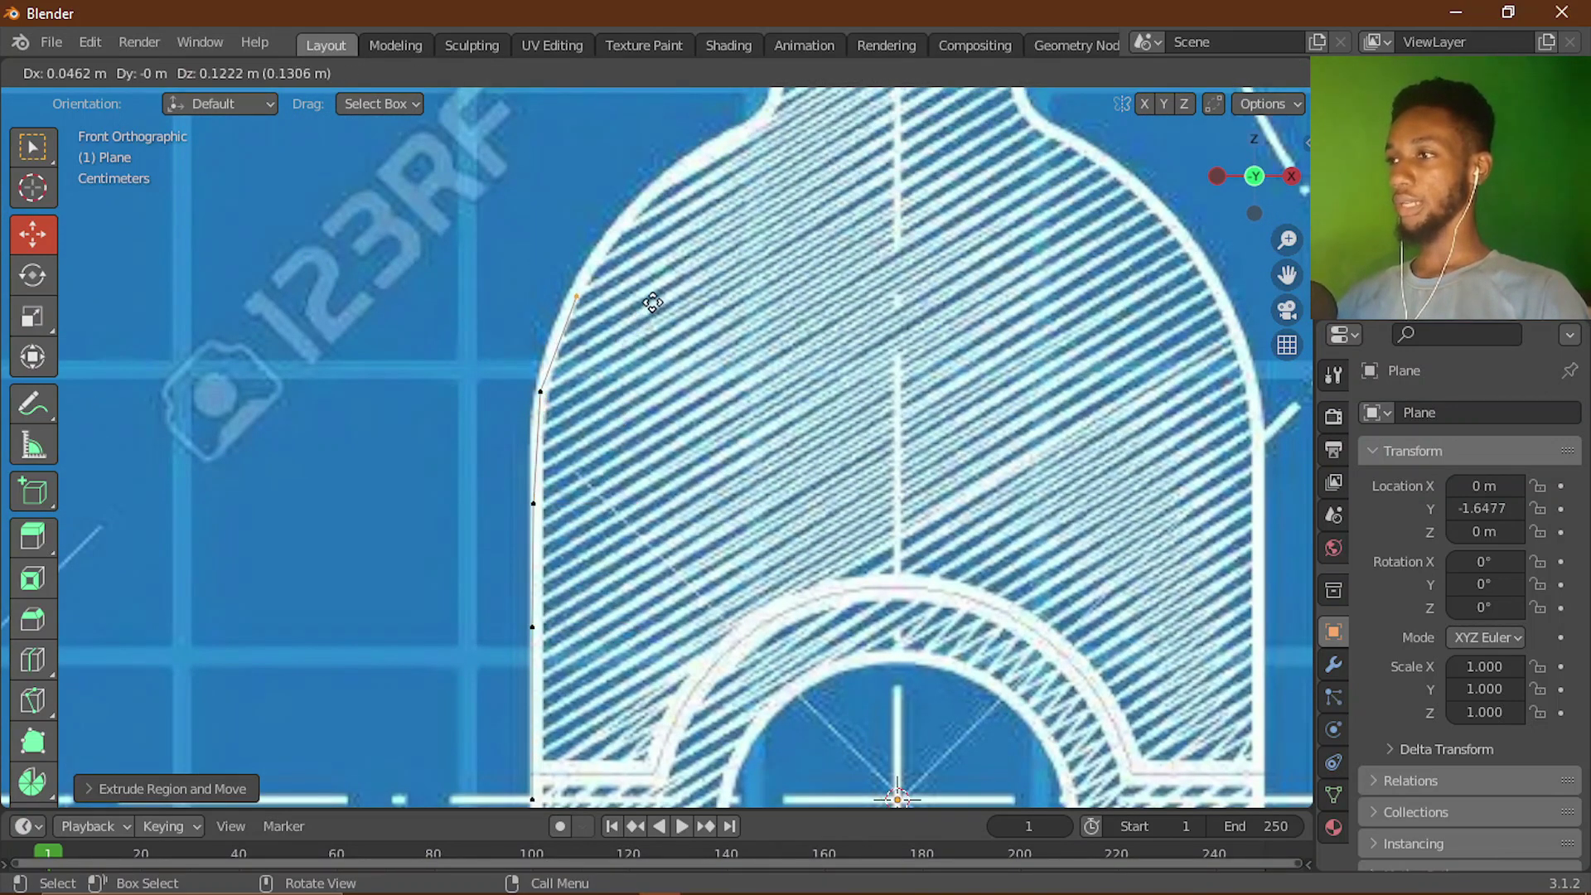
left_click(654, 294)
middle_click_drag(654, 294, 486, 532, "shift")
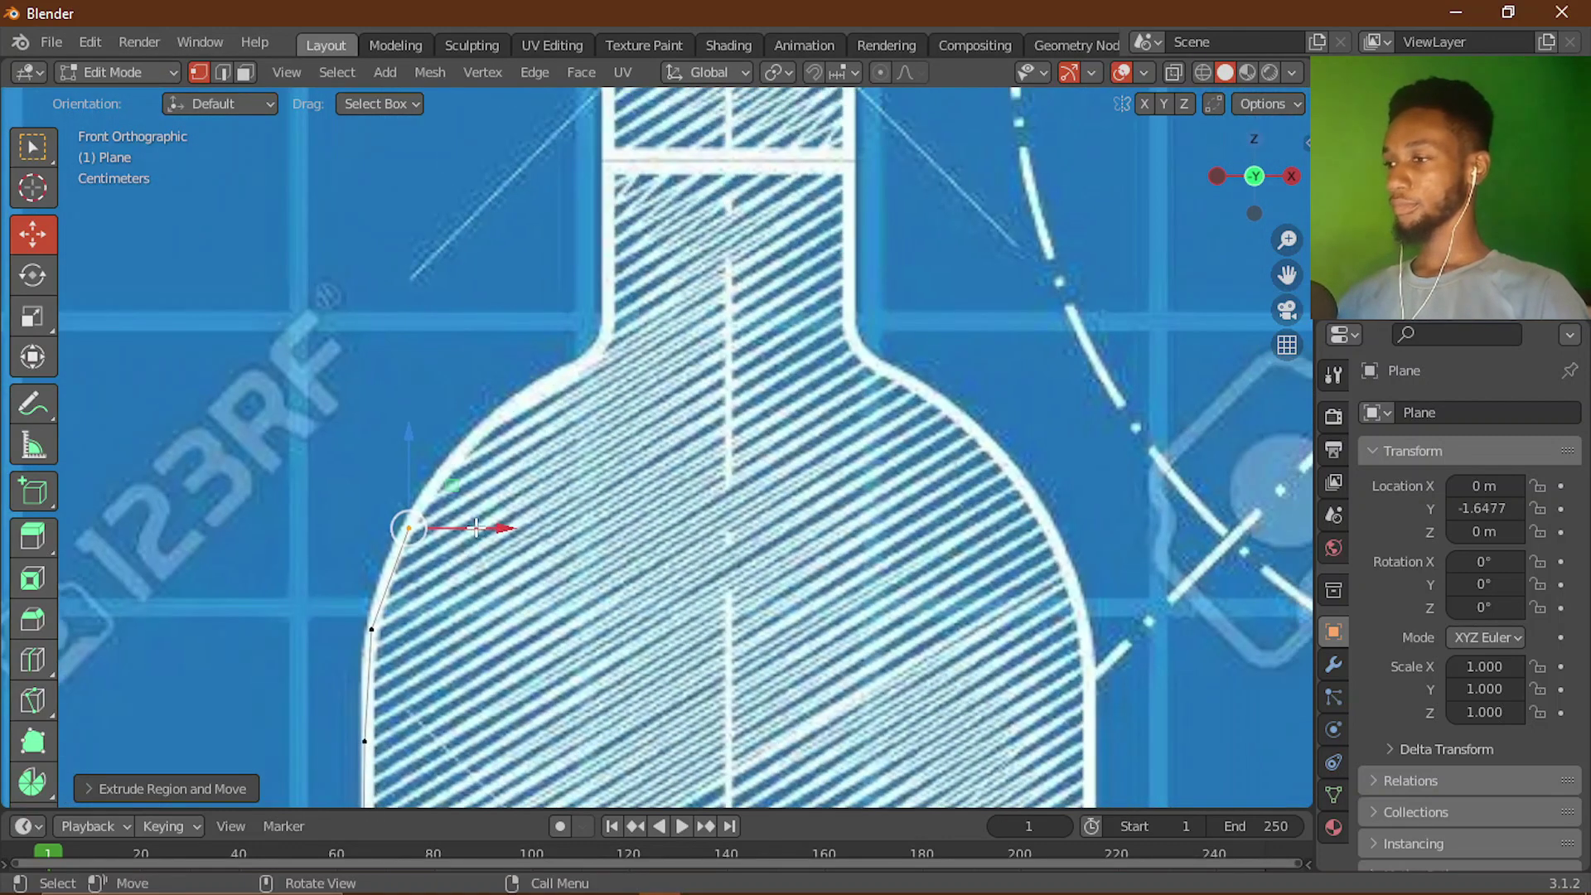
- Extrude vertices along the shoulder curve and up the neck
key("e")
left_click(537, 437)
key("g")
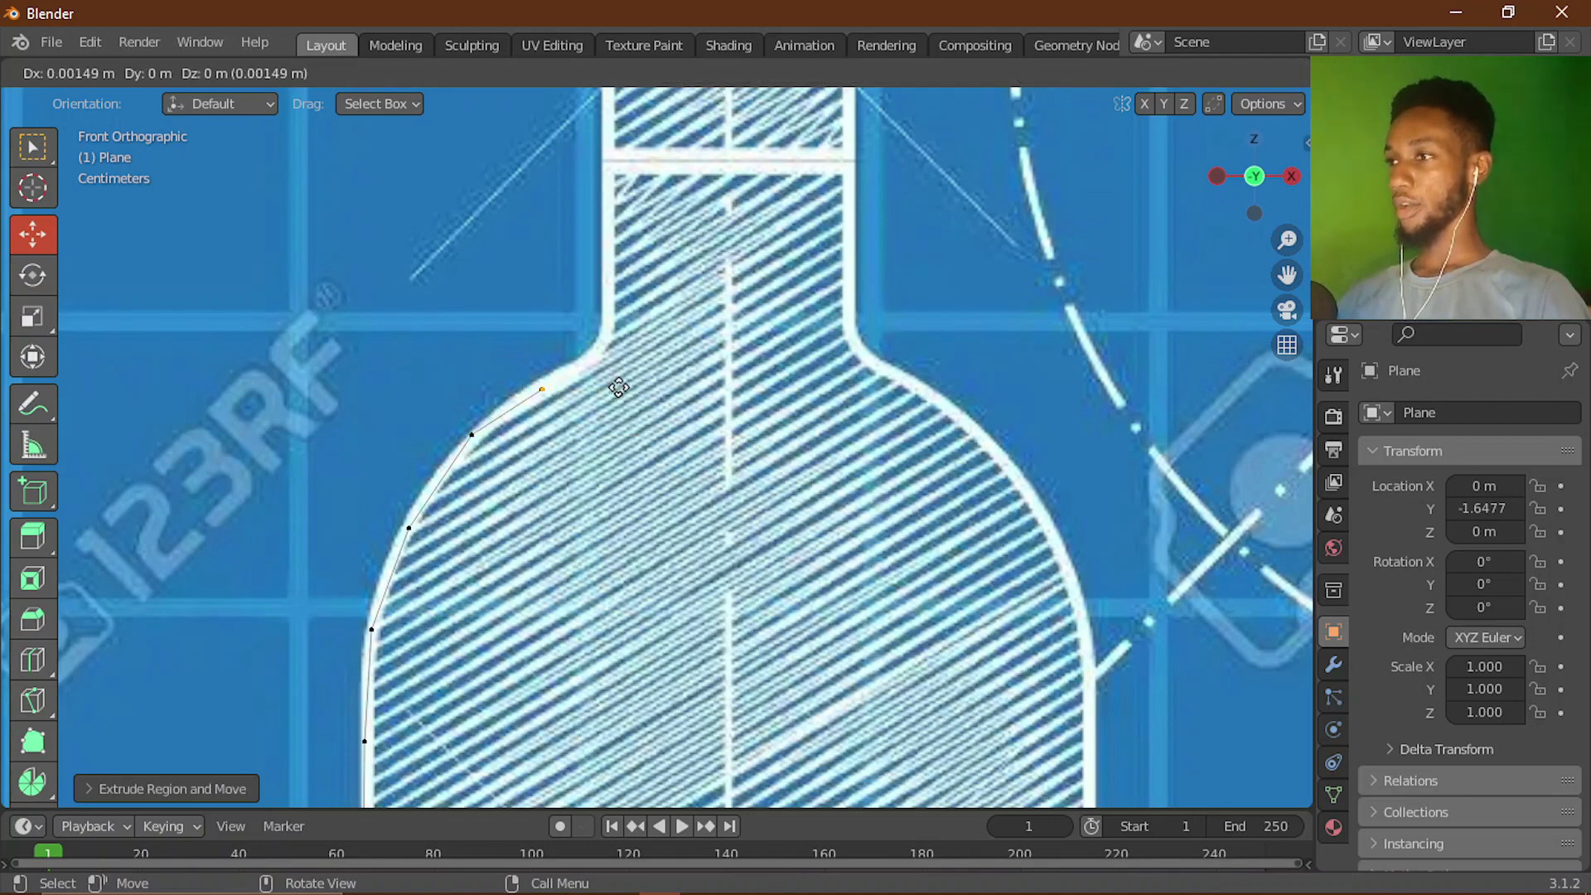
left_click(679, 322)
middle_click_drag(679, 323, 656, 466, "shift")
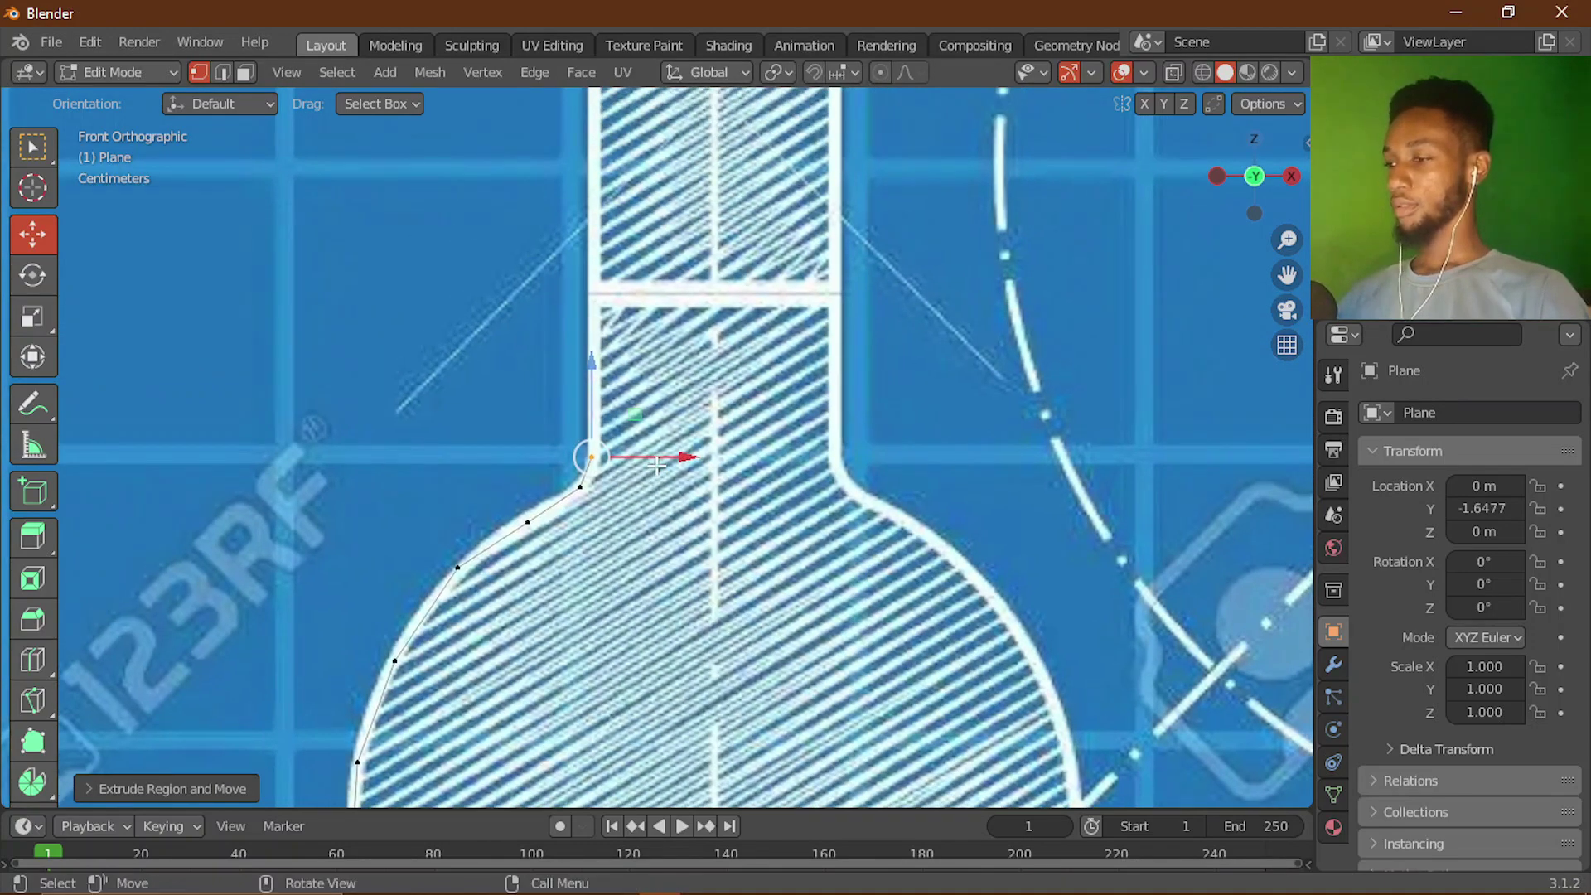
key("e")
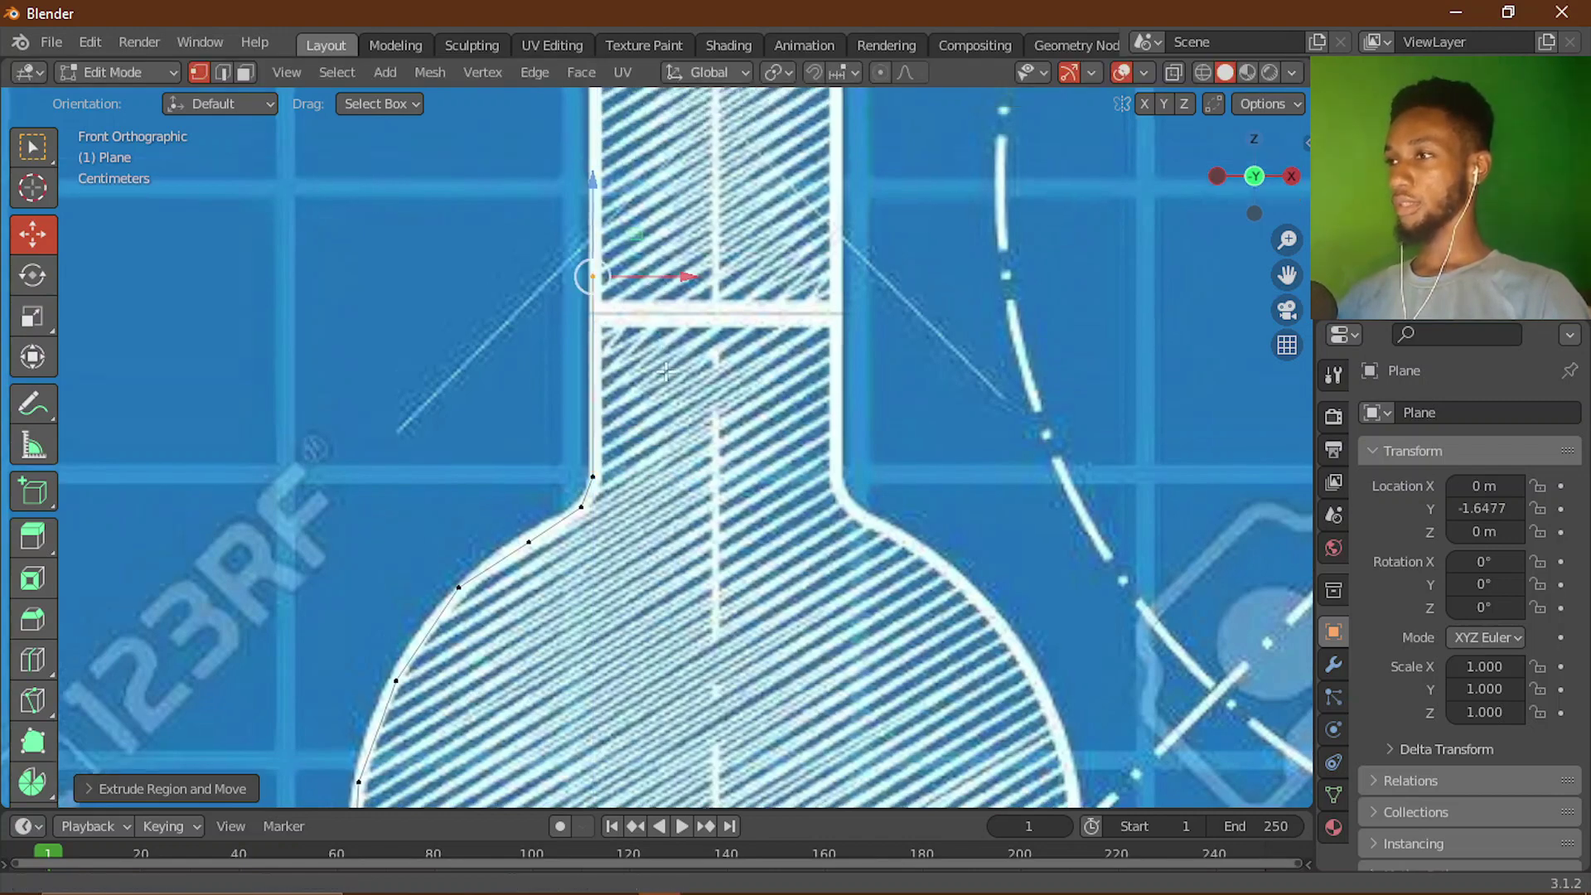
middle_click_drag(655, 272, 660, 535, "shift")
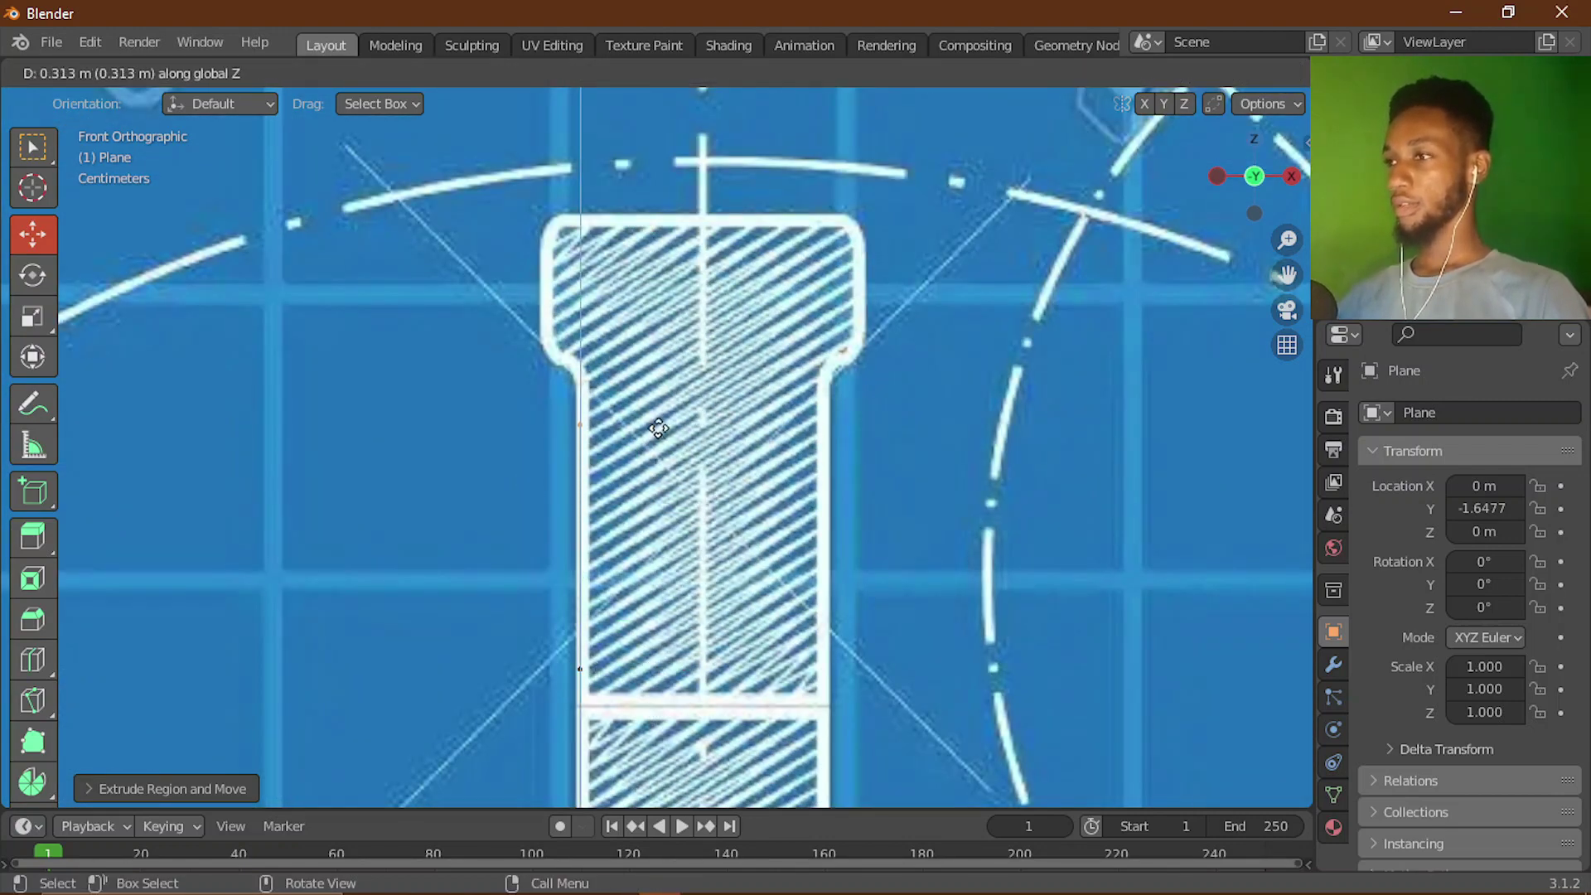
left_click(658, 395)
- Extrude vertices along the flare under the lip to its lower corner
key("e")
scroll(650, 389, "up", 3)
middle_click_drag(632, 383, 657, 533, "shift")
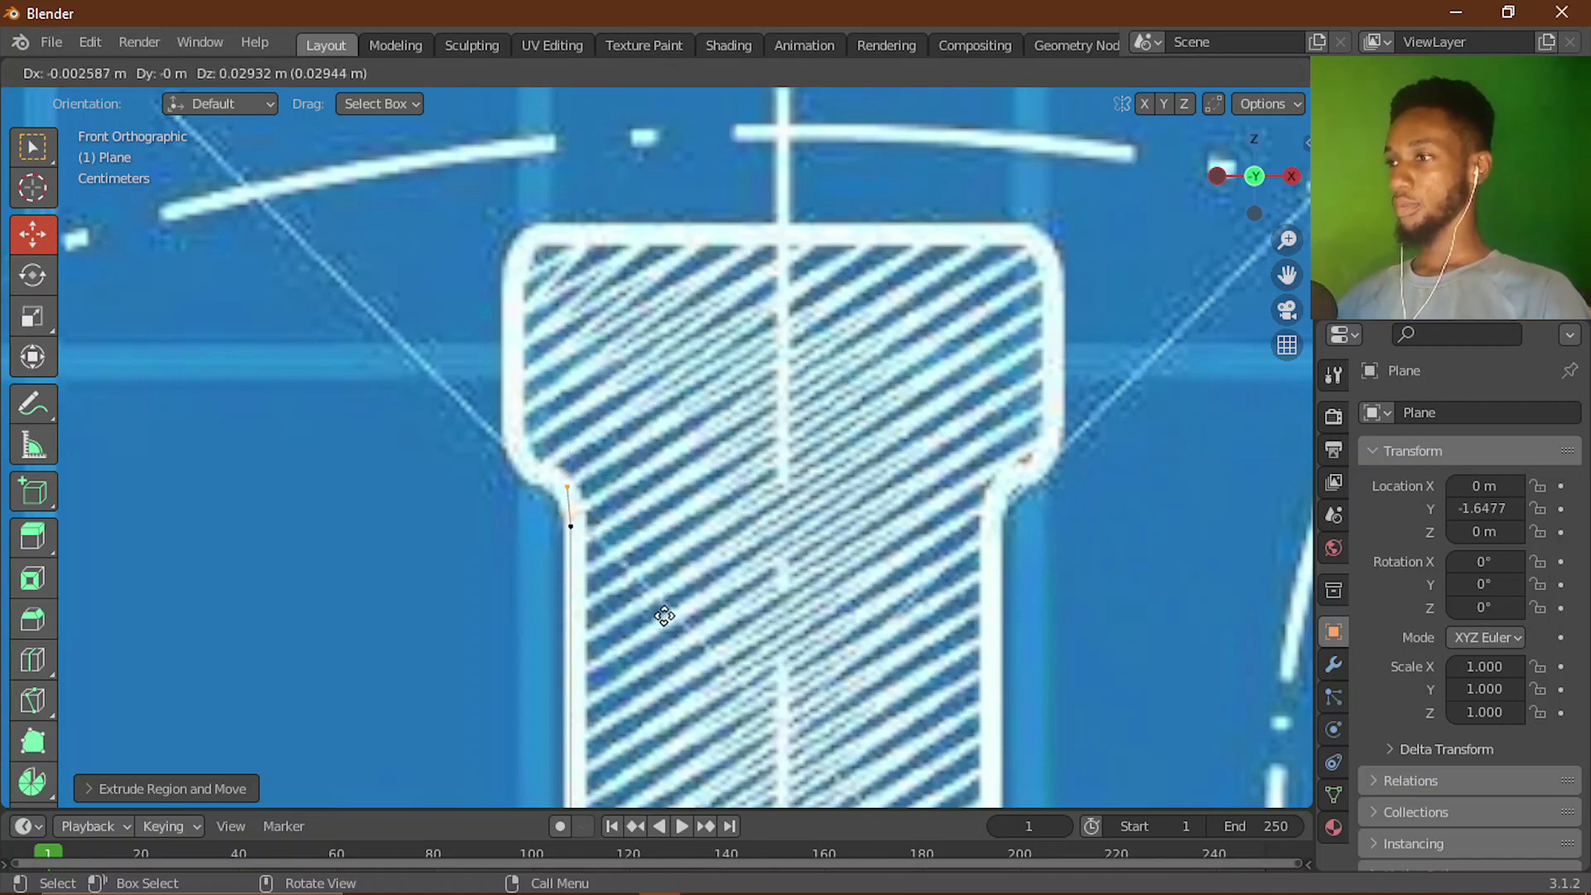
left_click(663, 614)
key("e")
left_click(638, 599)
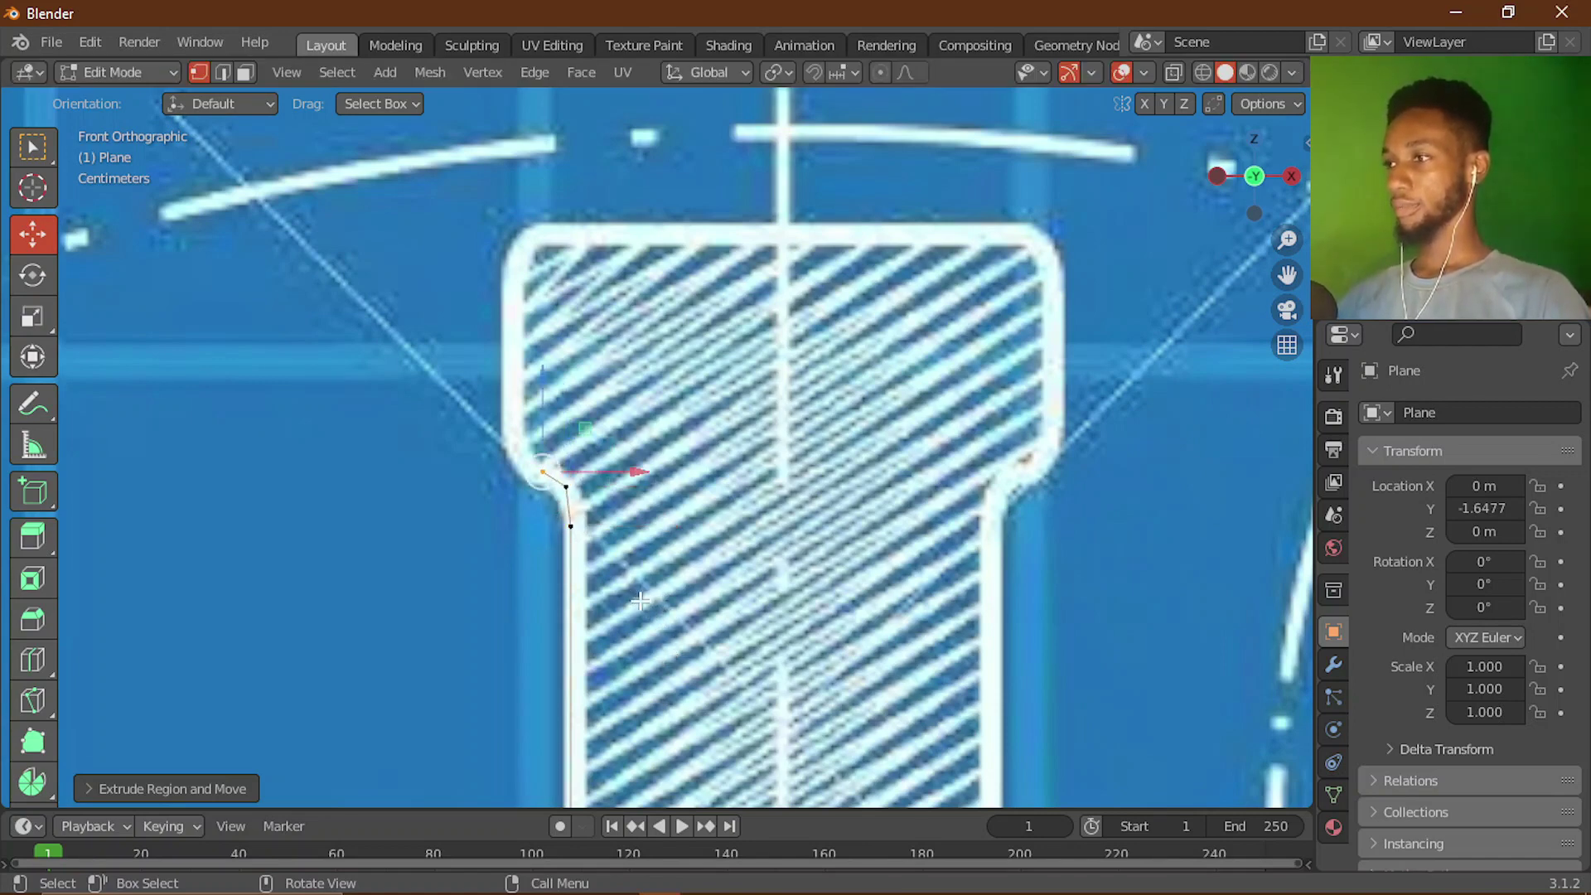
key("e")
left_click(613, 584)
- Extrude vertically up the lip's side to its top-left corner
key("e")
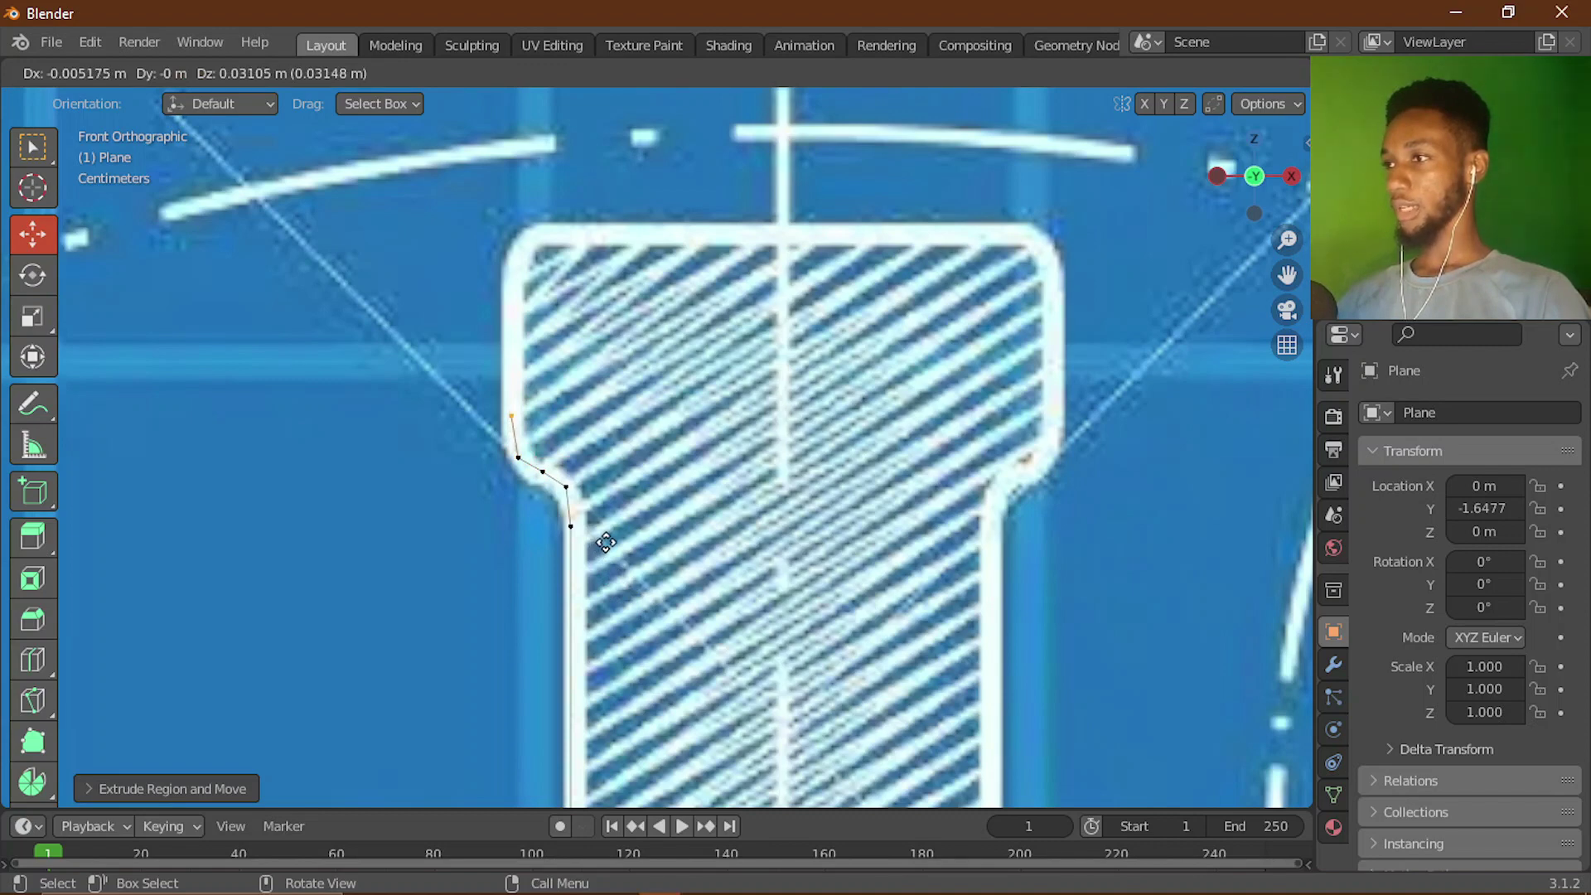
key("z")
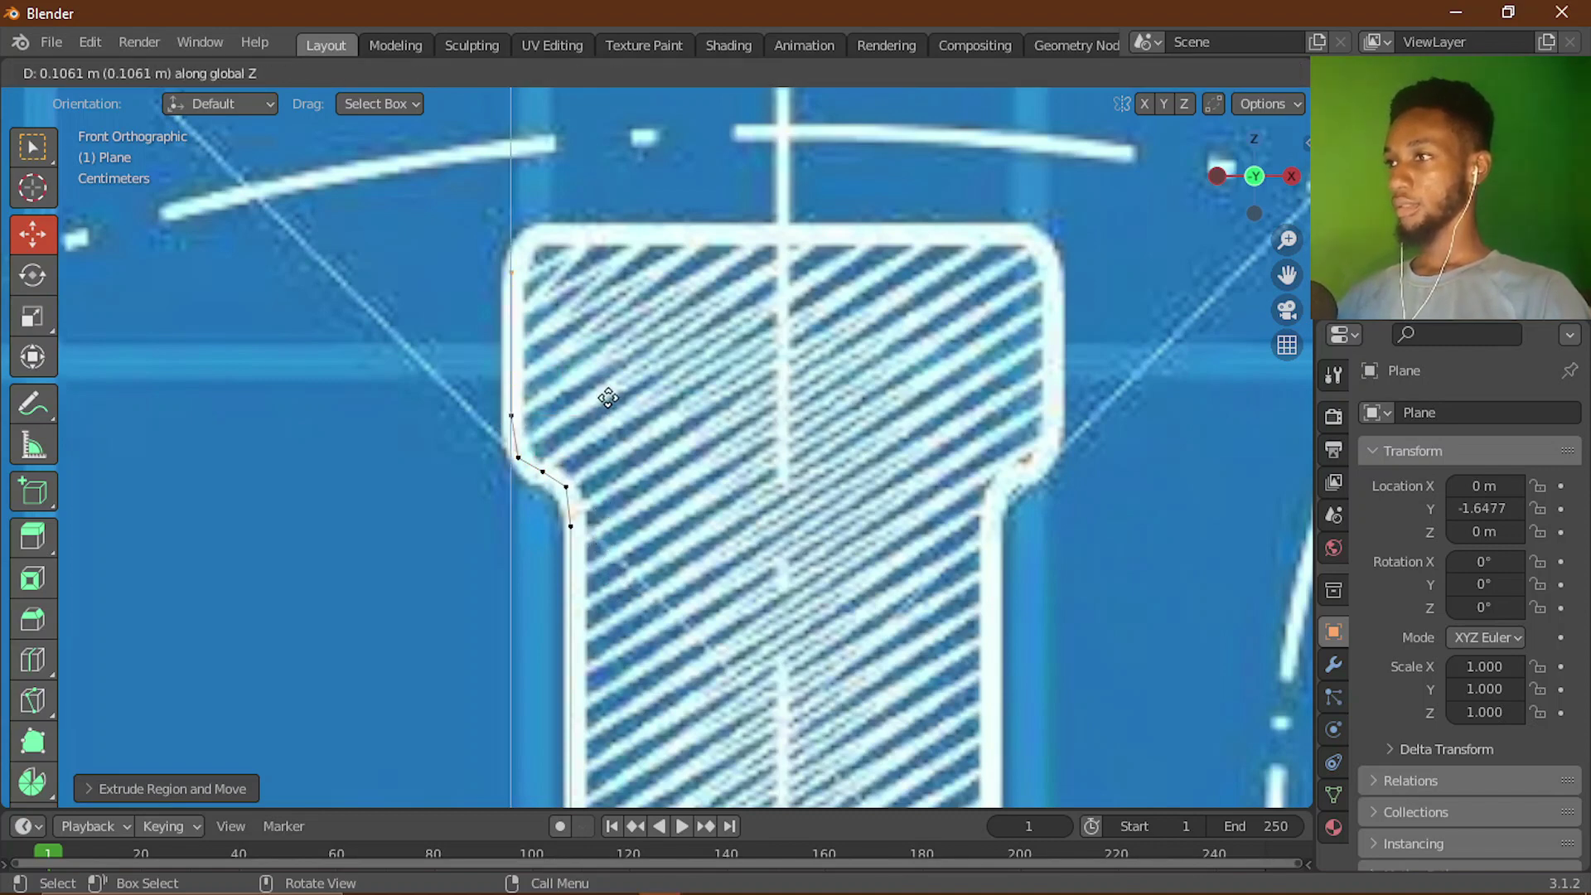
left_click(608, 397)
key("e")
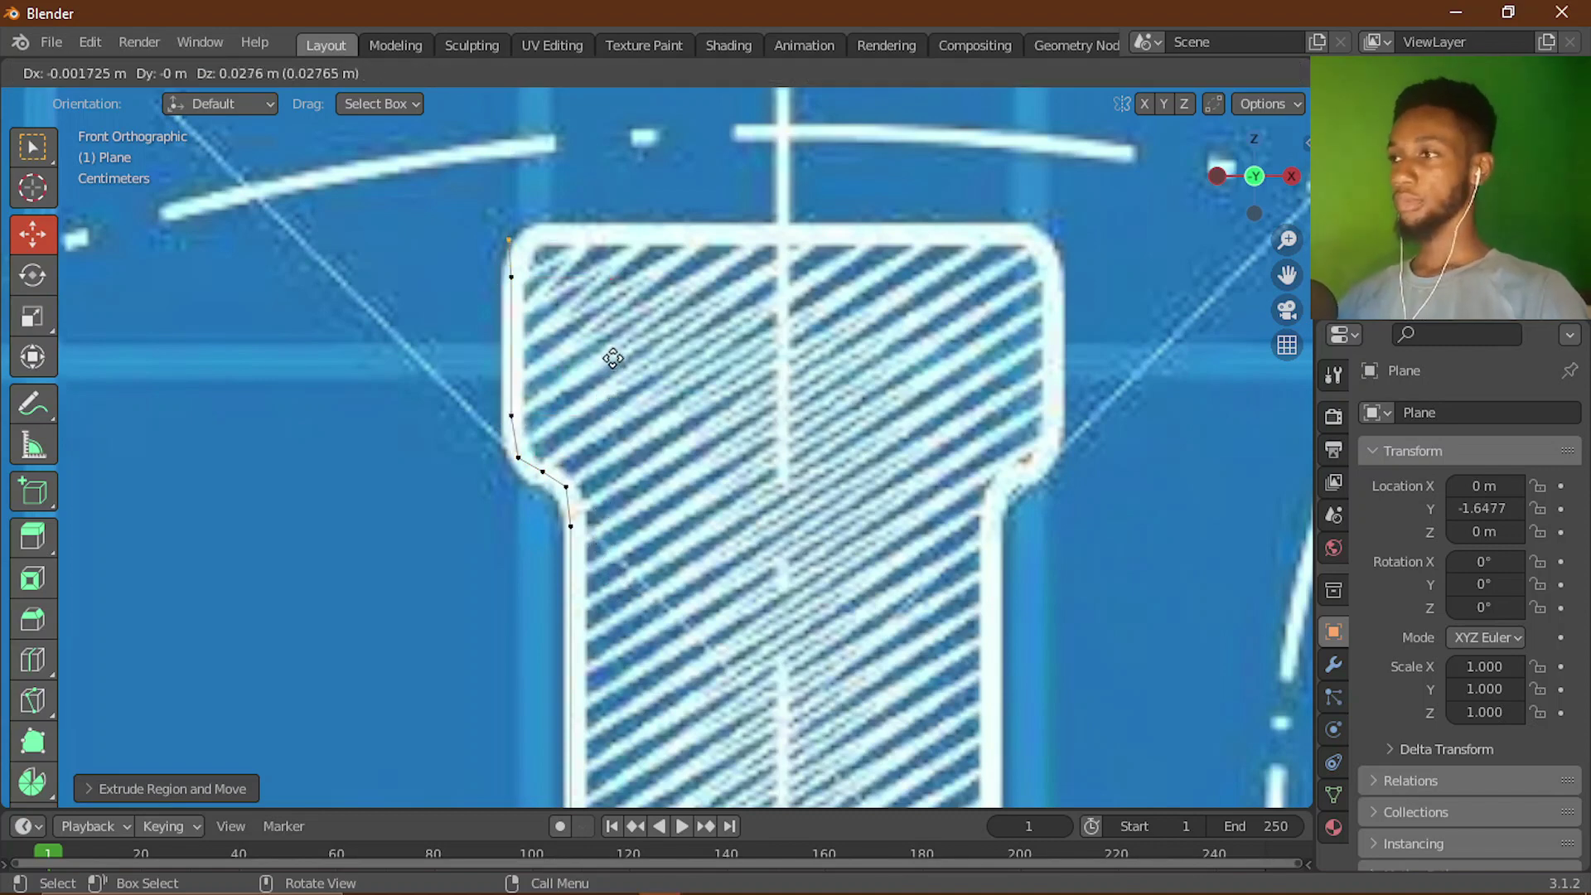
left_click(666, 356)
key("x")
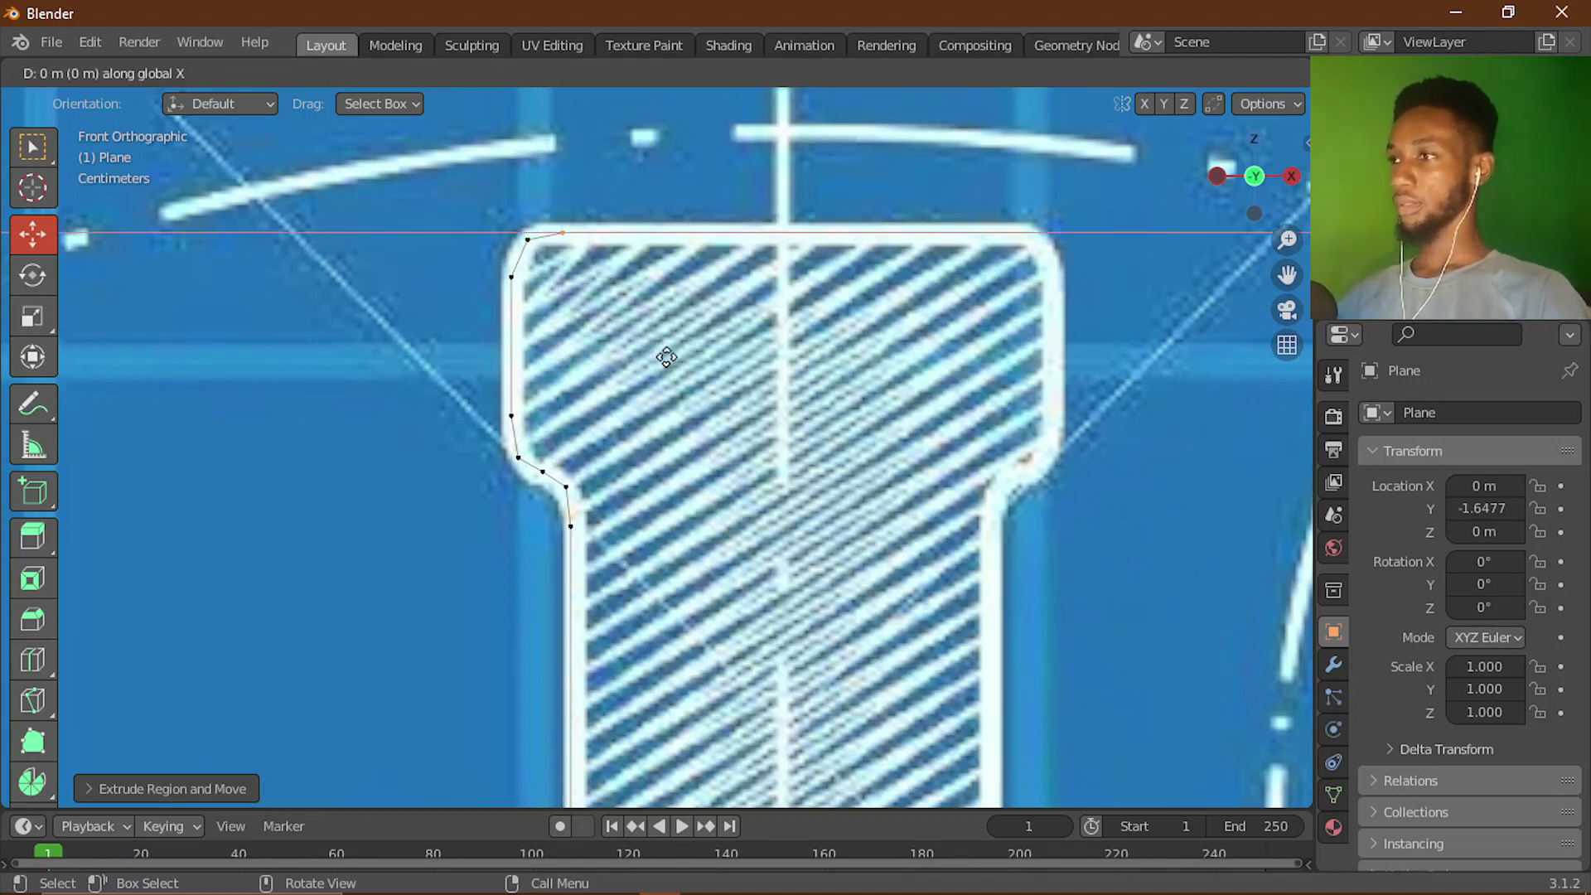
- Place the last vertex at the lip's top centre and reframe the bottle's body
left_click(880, 383)
scroll(881, 383, "down", 3)
middle_click_drag(881, 383, 746, 207, "shift")
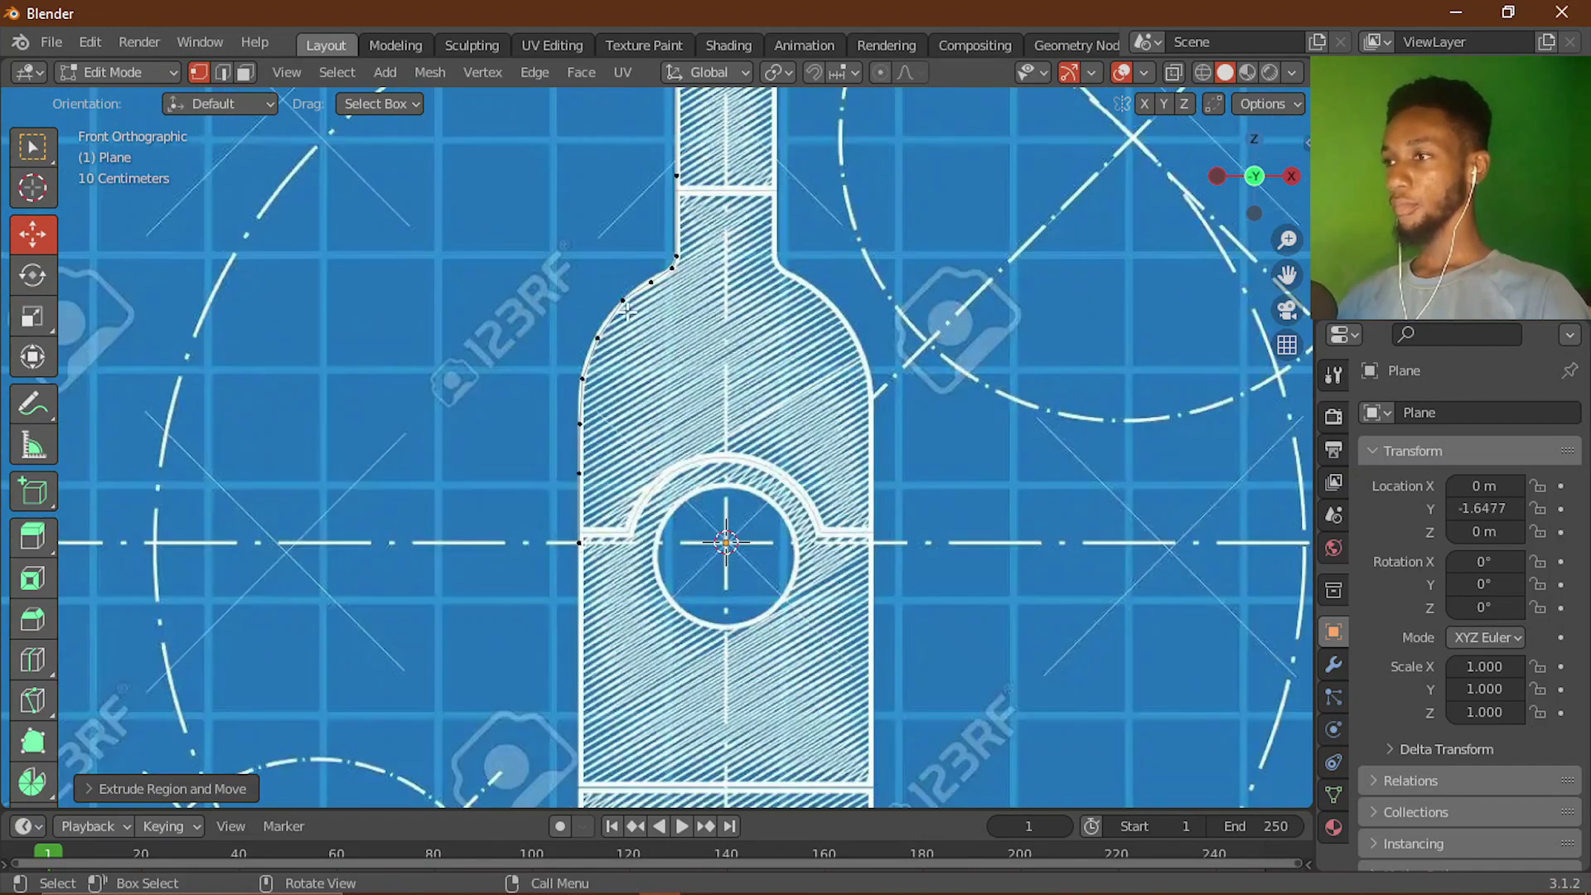
scroll(578, 193, "up", 2)
scroll(578, 193, "up", 3)
- Extrude from the starting vertex straight down the bottle's left side
left_click(531, 232)
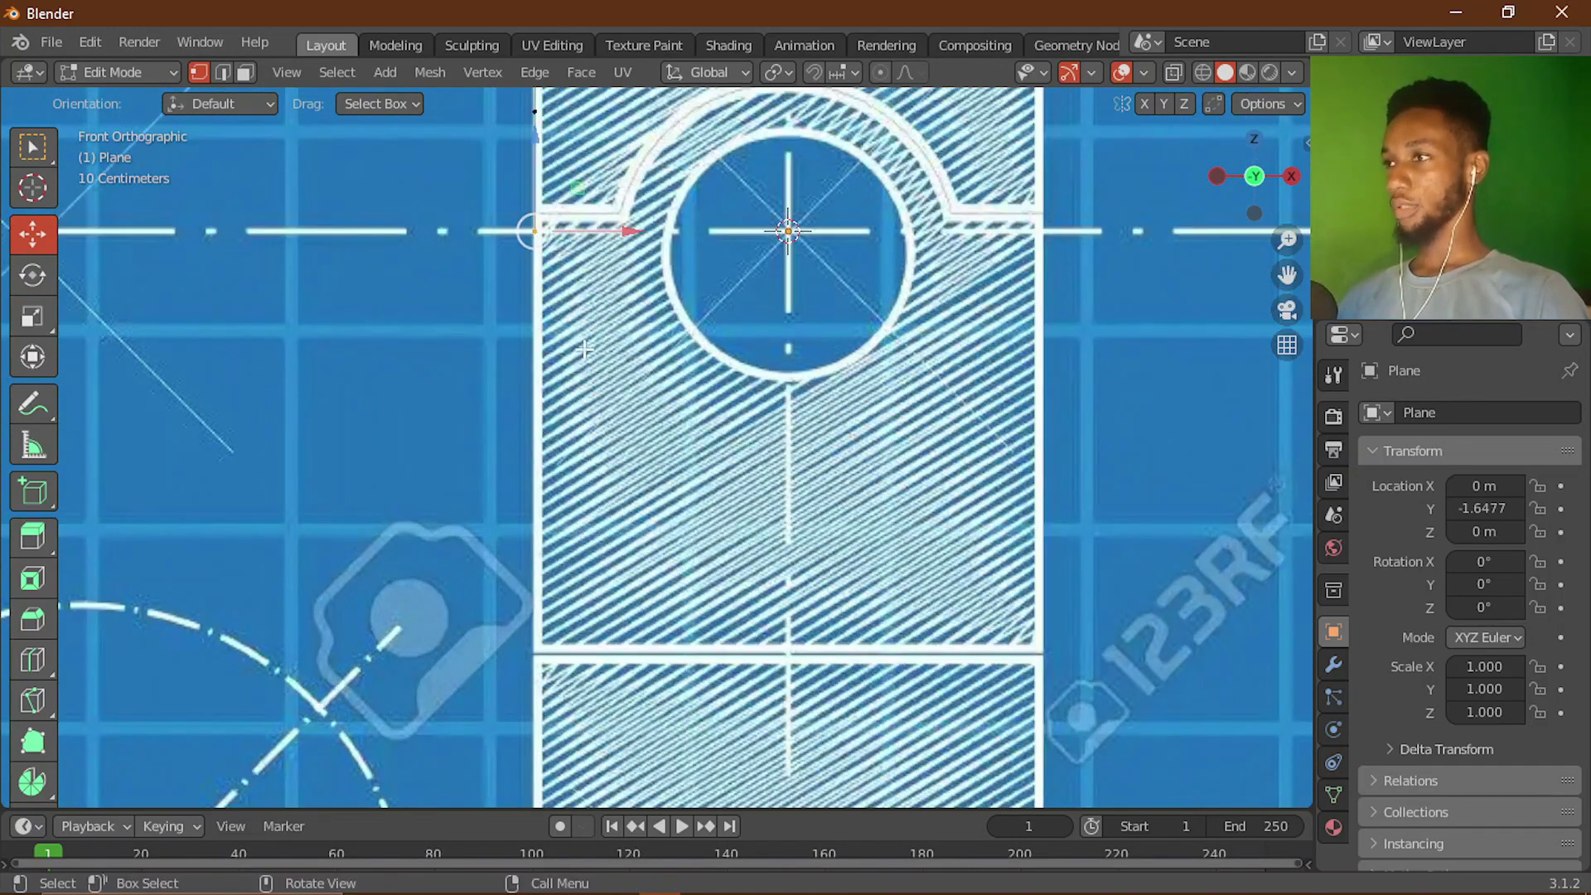
key("e")
key("z")
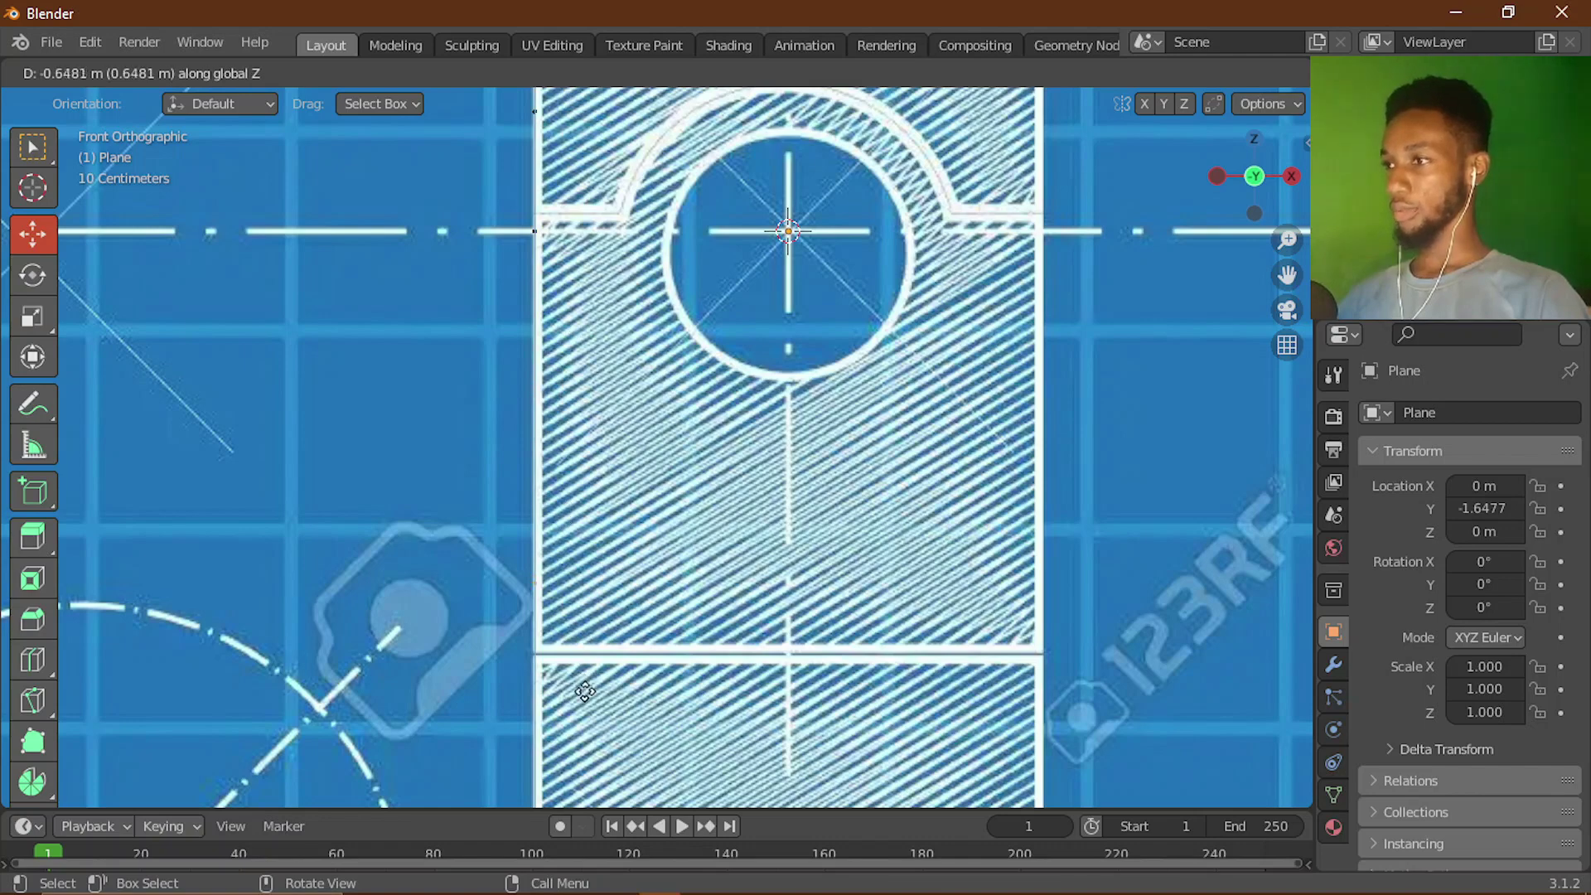
left_click(584, 690)
scroll(584, 690, "down", 2)
middle_click_drag(585, 580, 571, 348, "shift")
scroll(563, 416, "up", 2)
- Extrude down toward the base and around the rounded bottom-left corner
key("e")
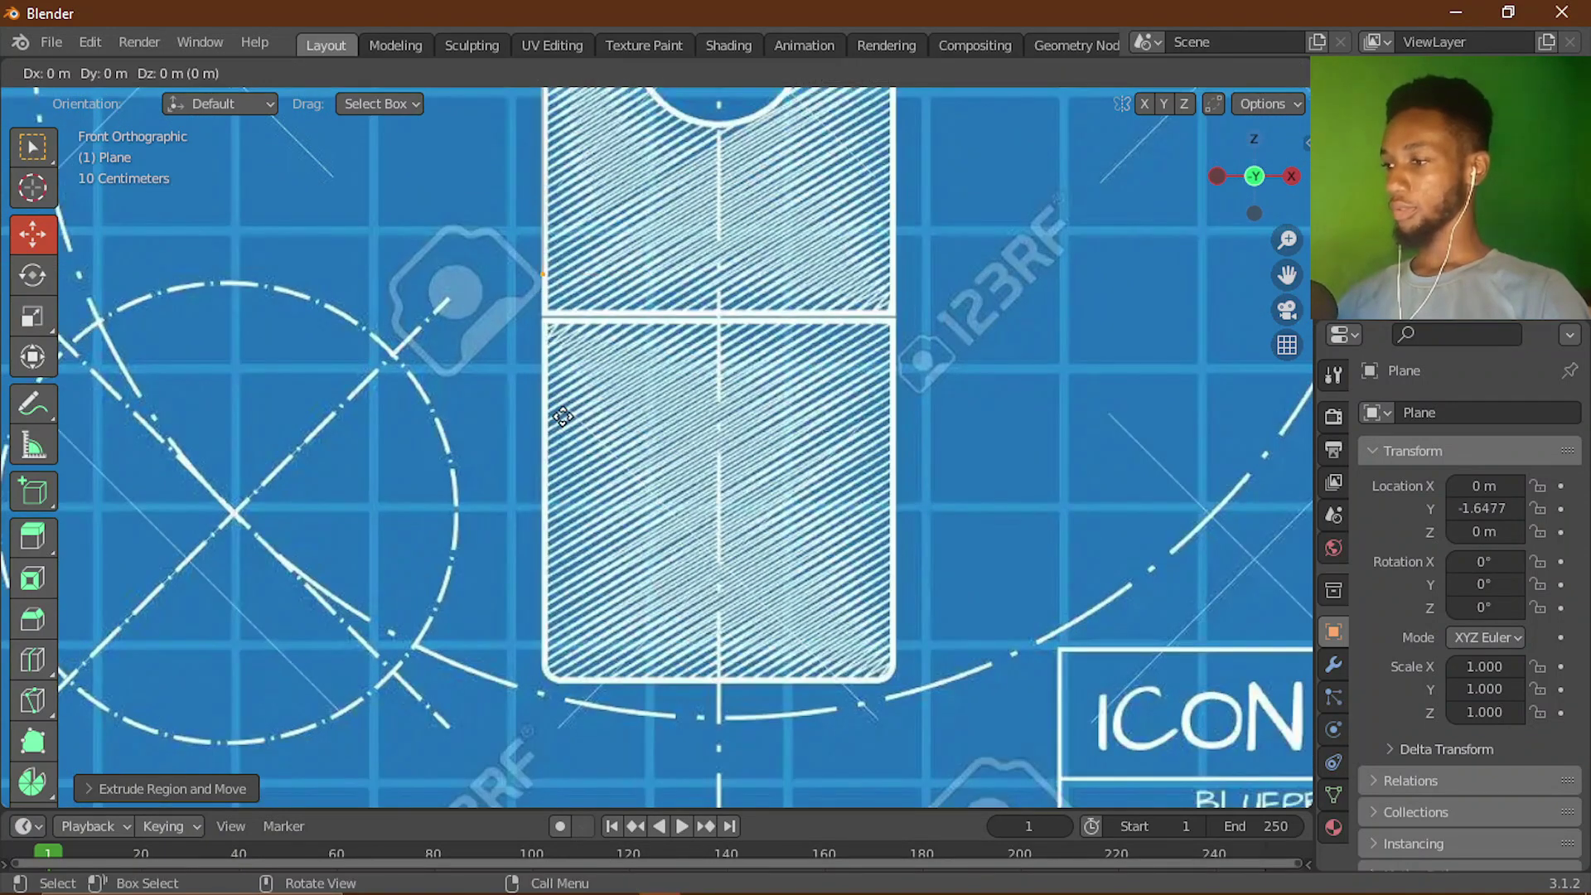
key("z")
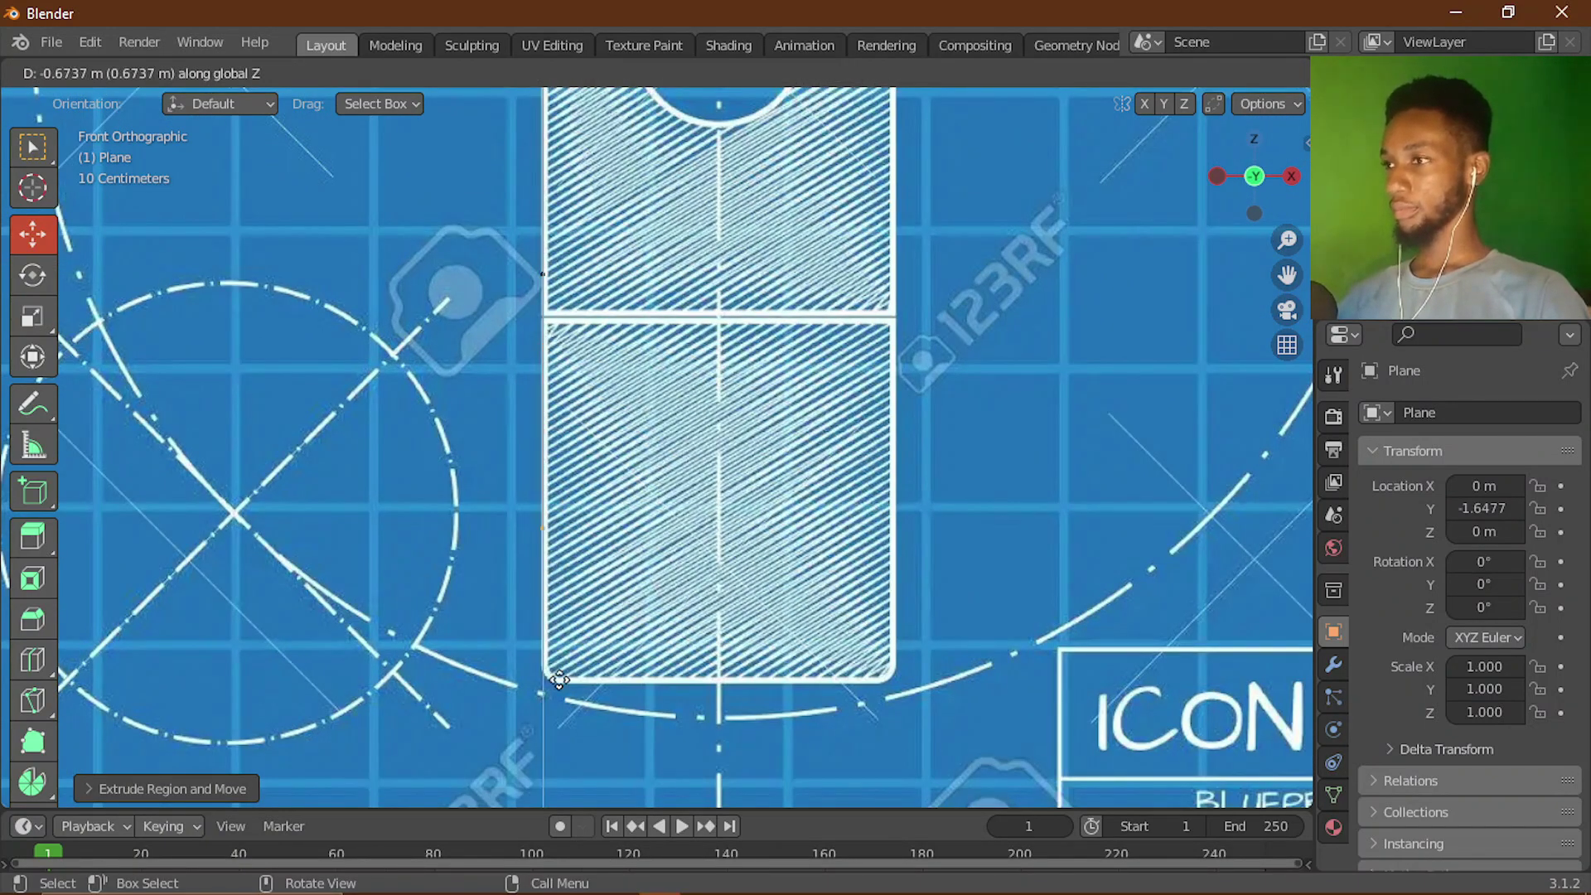
left_click(587, 797)
scroll(586, 797, "up", 2)
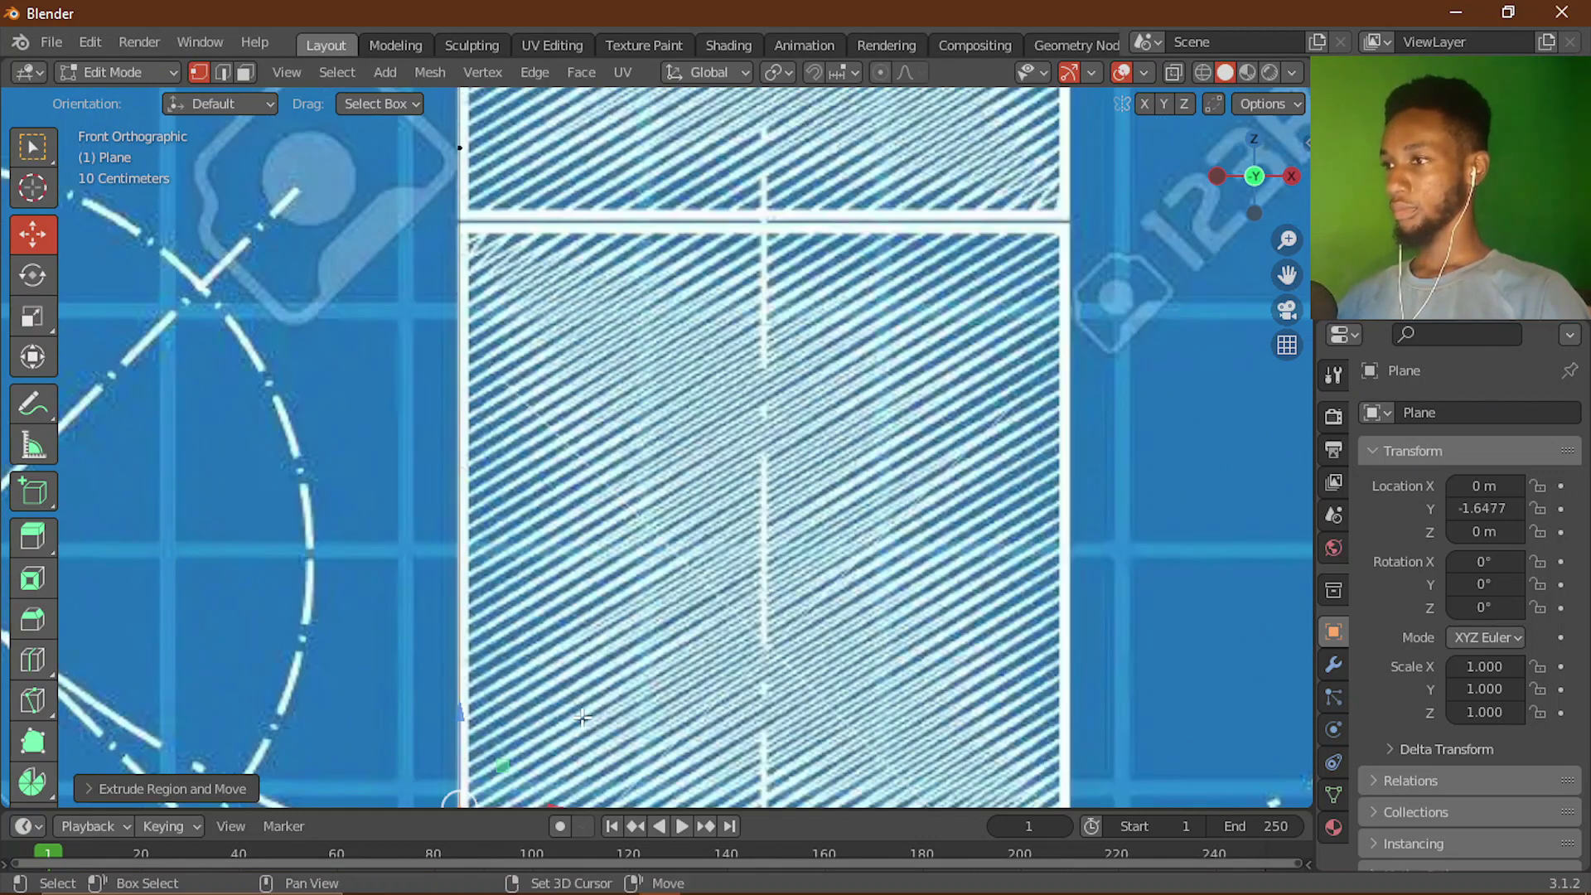
middle_click_drag(587, 746, 497, 464, "shift")
scroll(469, 430, "up", 2)
key("e")
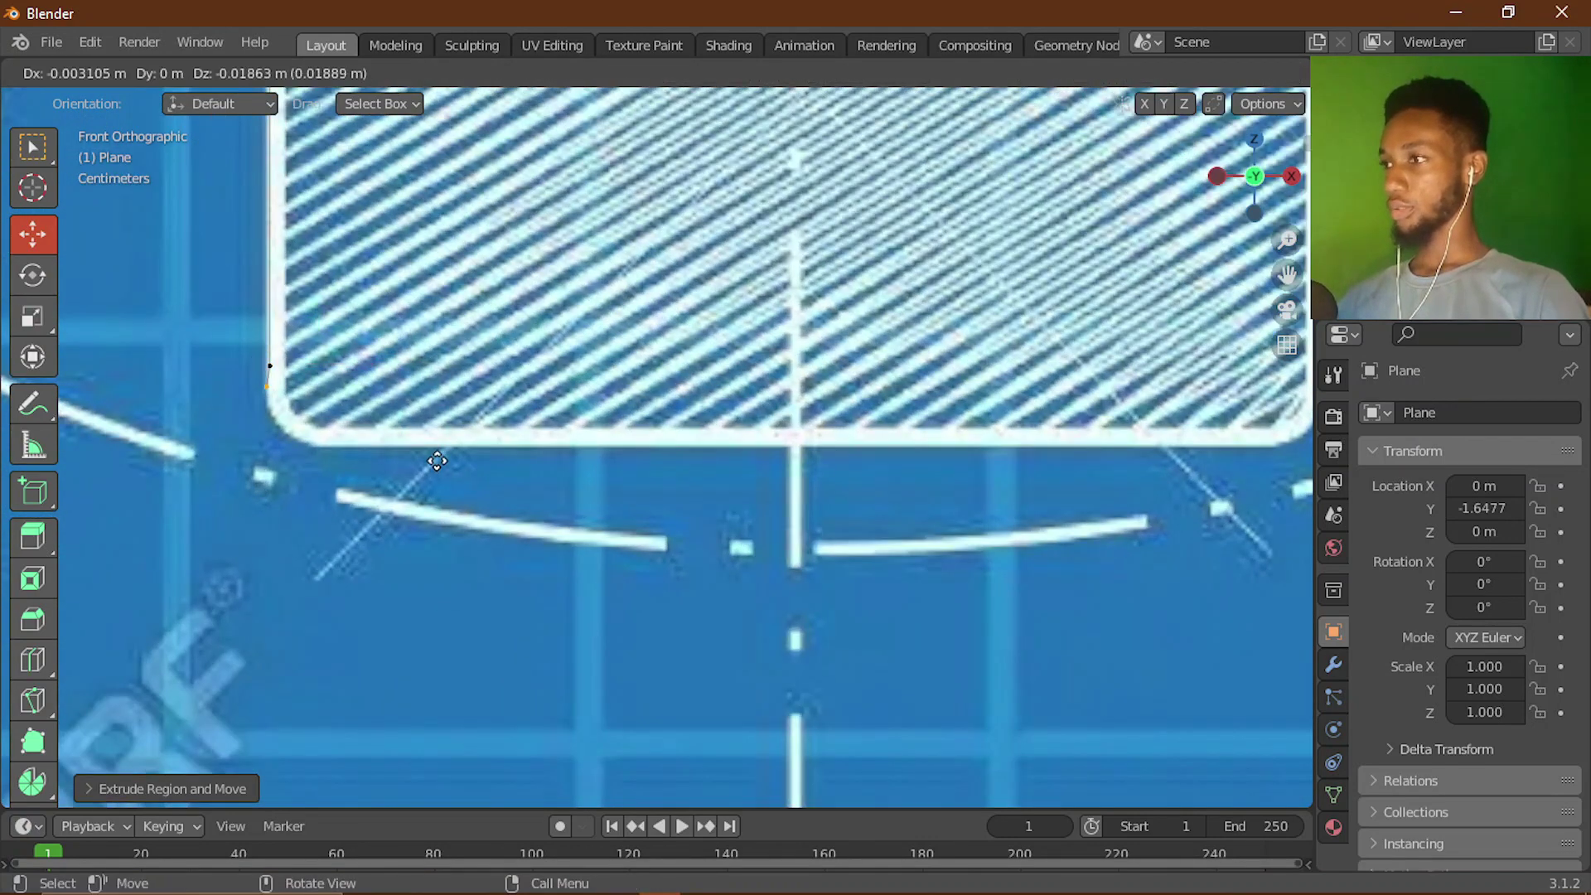
left_click(497, 515)
- Extrude horizontally to the base centre line and return to Object Mode
key("e")
key("x")
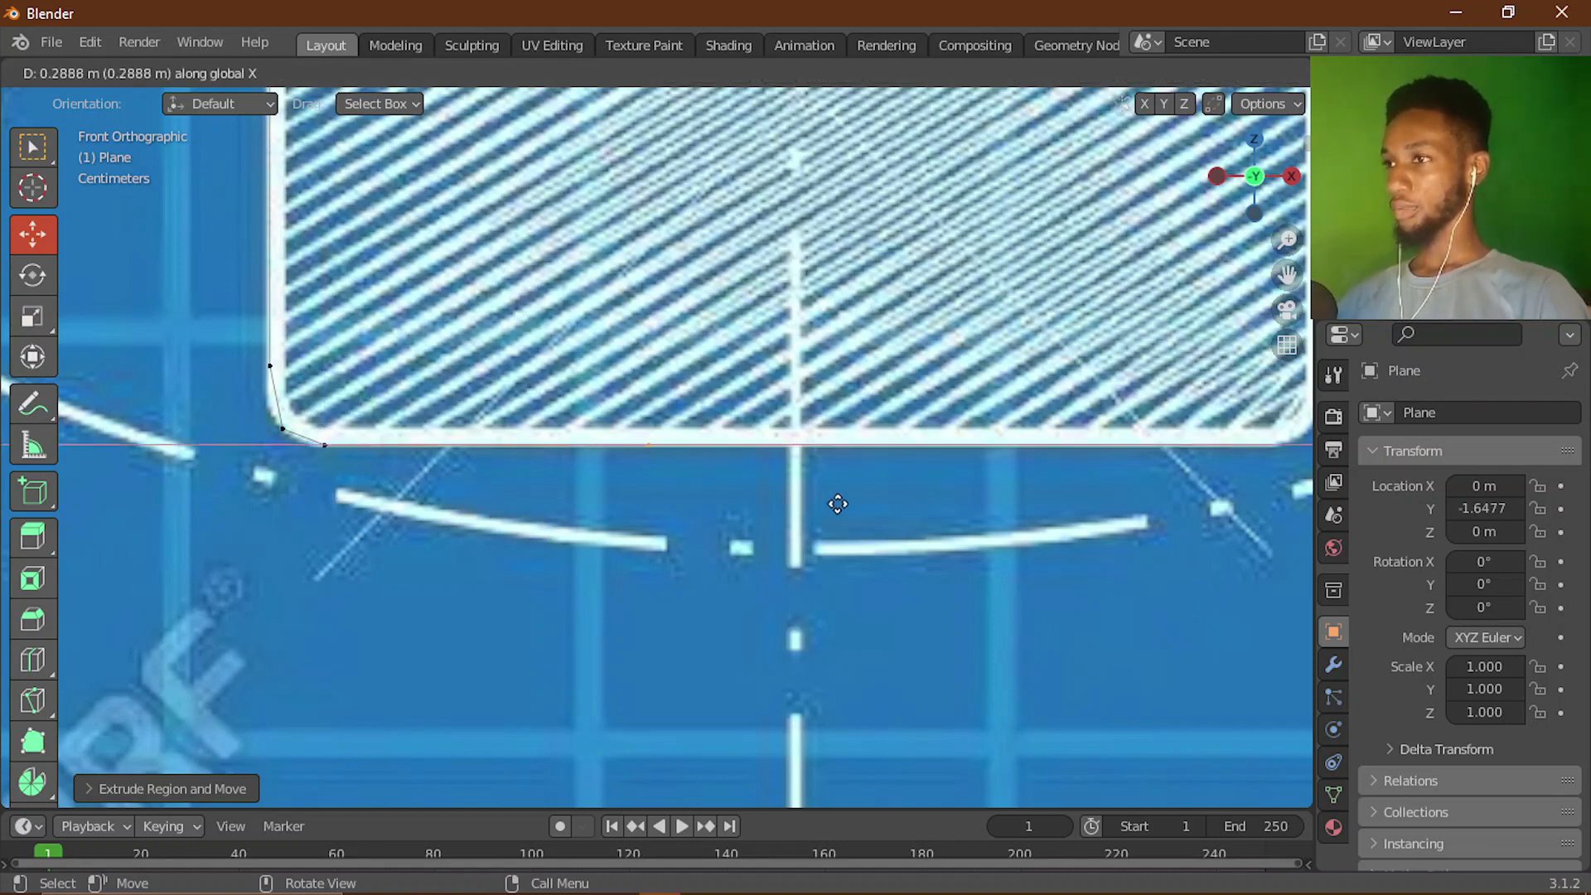
left_click(967, 506)
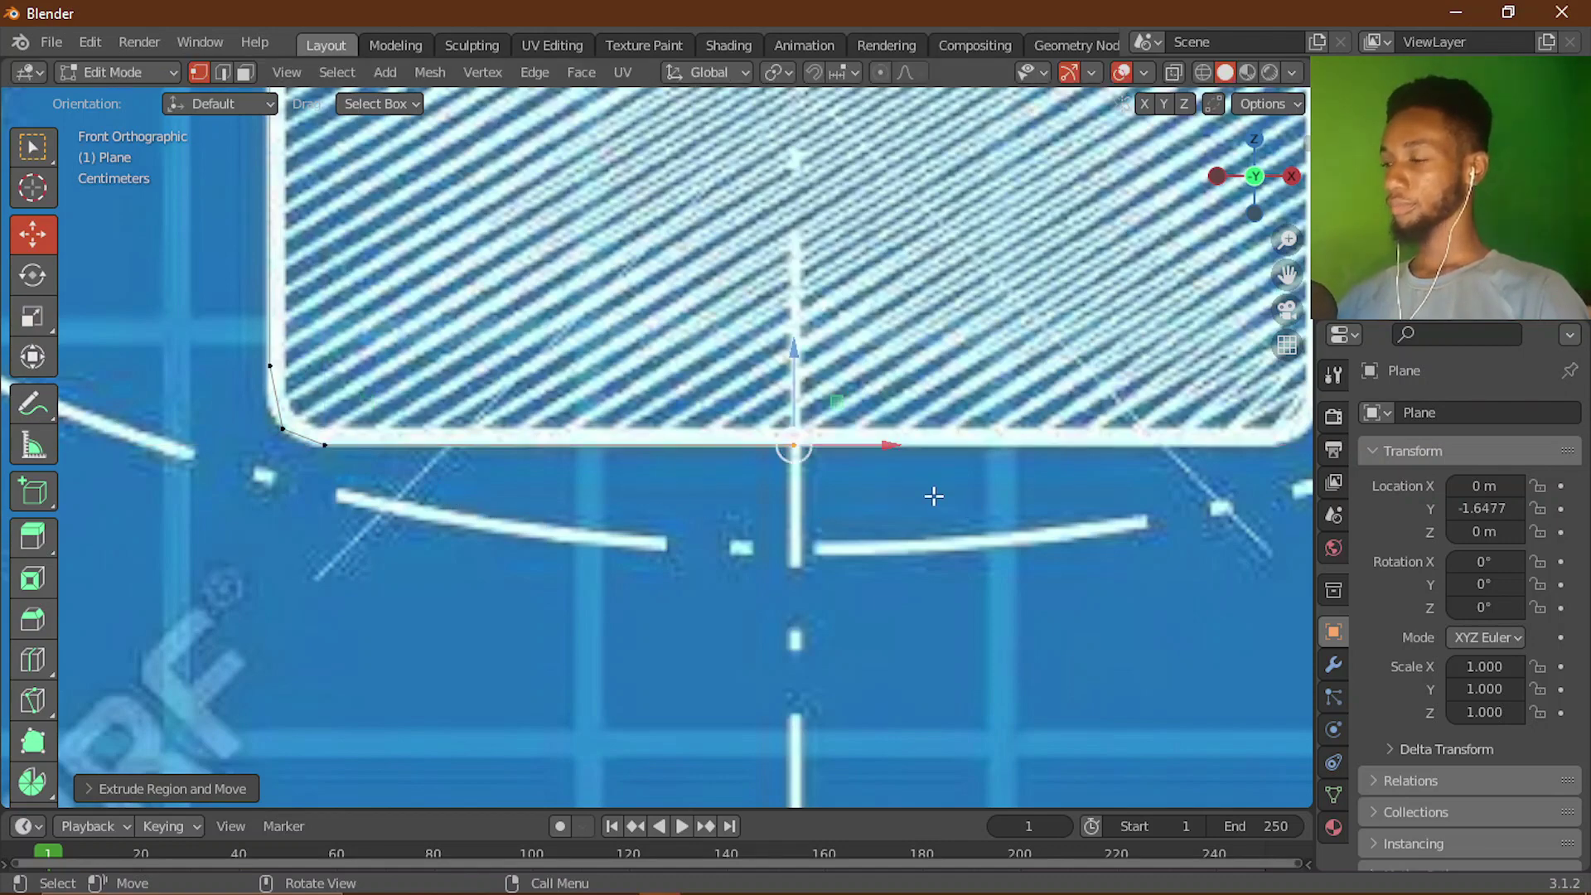
key("Tab")
scroll(928, 480, "down", 3)
scroll(766, 380, "down", 2)
middle_click_drag(765, 379, 769, 517, "shift")
scroll(683, 366, "down", 3)
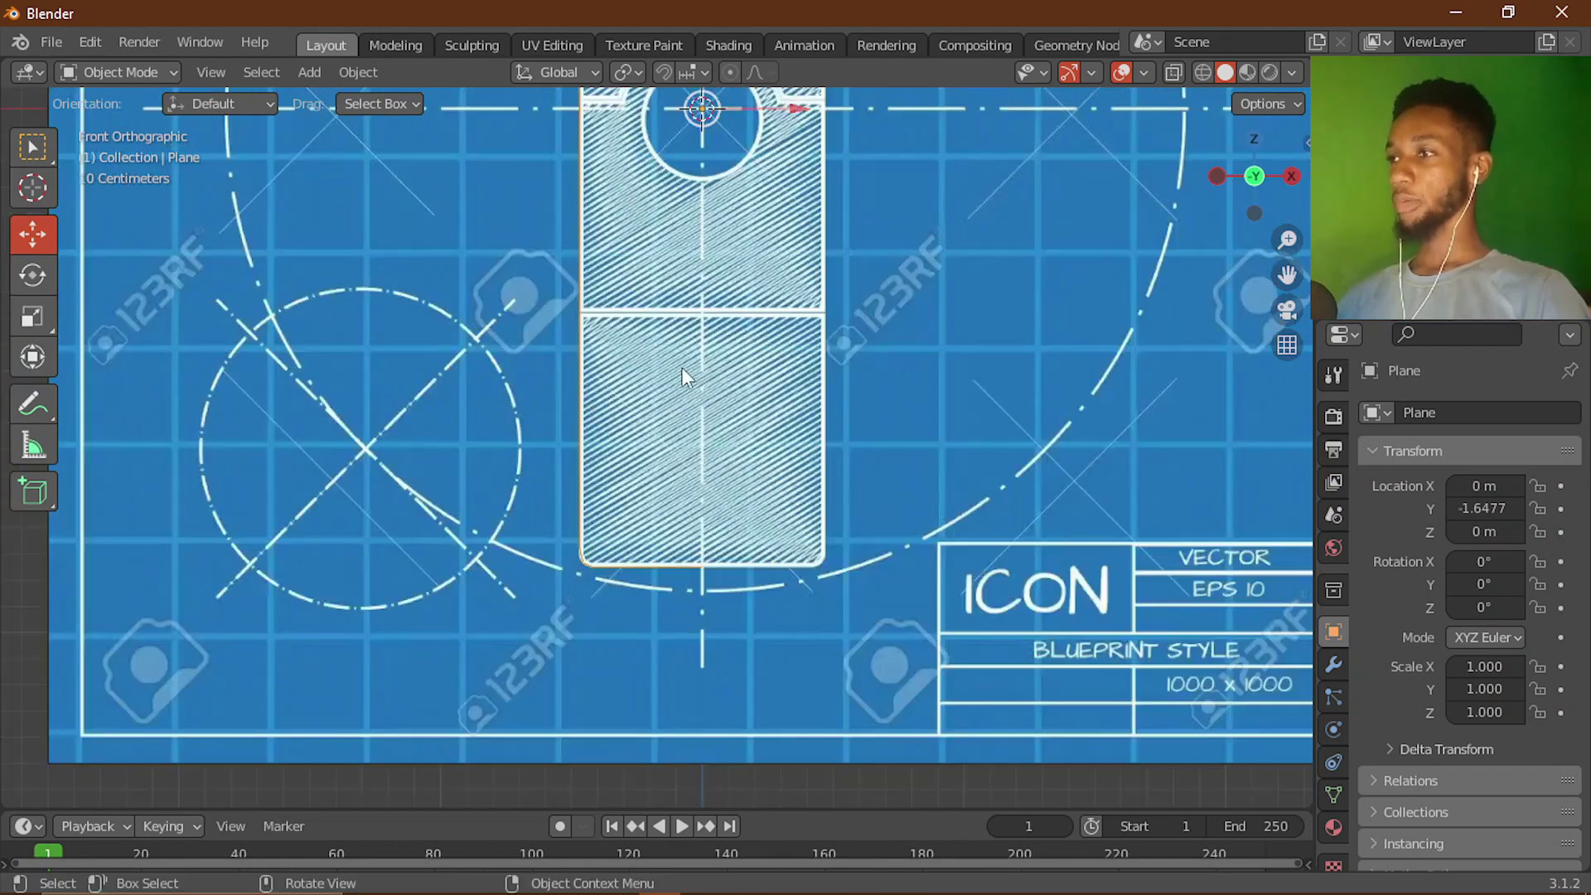
mouse_move(686, 361)
middle_mouse_down()
mouse_move(690, 344)
mouse_move(621, 401)
mouse_move(754, 419)
mouse_move(822, 339)
mouse_move(554, 430)
mouse_move(549, 464)
mouse_move(659, 386)
mouse_move(632, 381)
mouse_move(638, 344)
mouse_move(439, 332)
mouse_move(729, 414)
mouse_move(599, 415)
mouse_move(534, 439)
mouse_move(529, 351)
mouse_move(509, 395)
mouse_move(555, 418)
mouse_move(534, 356)
mouse_move(539, 414)
mouse_move(649, 408)
mouse_move(652, 534)
mouse_move(623, 500)
mouse_move(646, 471)
middle_mouse_up()
left_click(555, 418)
scroll(514, 366, "up", 3)
scroll(513, 367, "down", 2)
key("h")
left_click(648, 409)
scroll(689, 517, "down", 4)
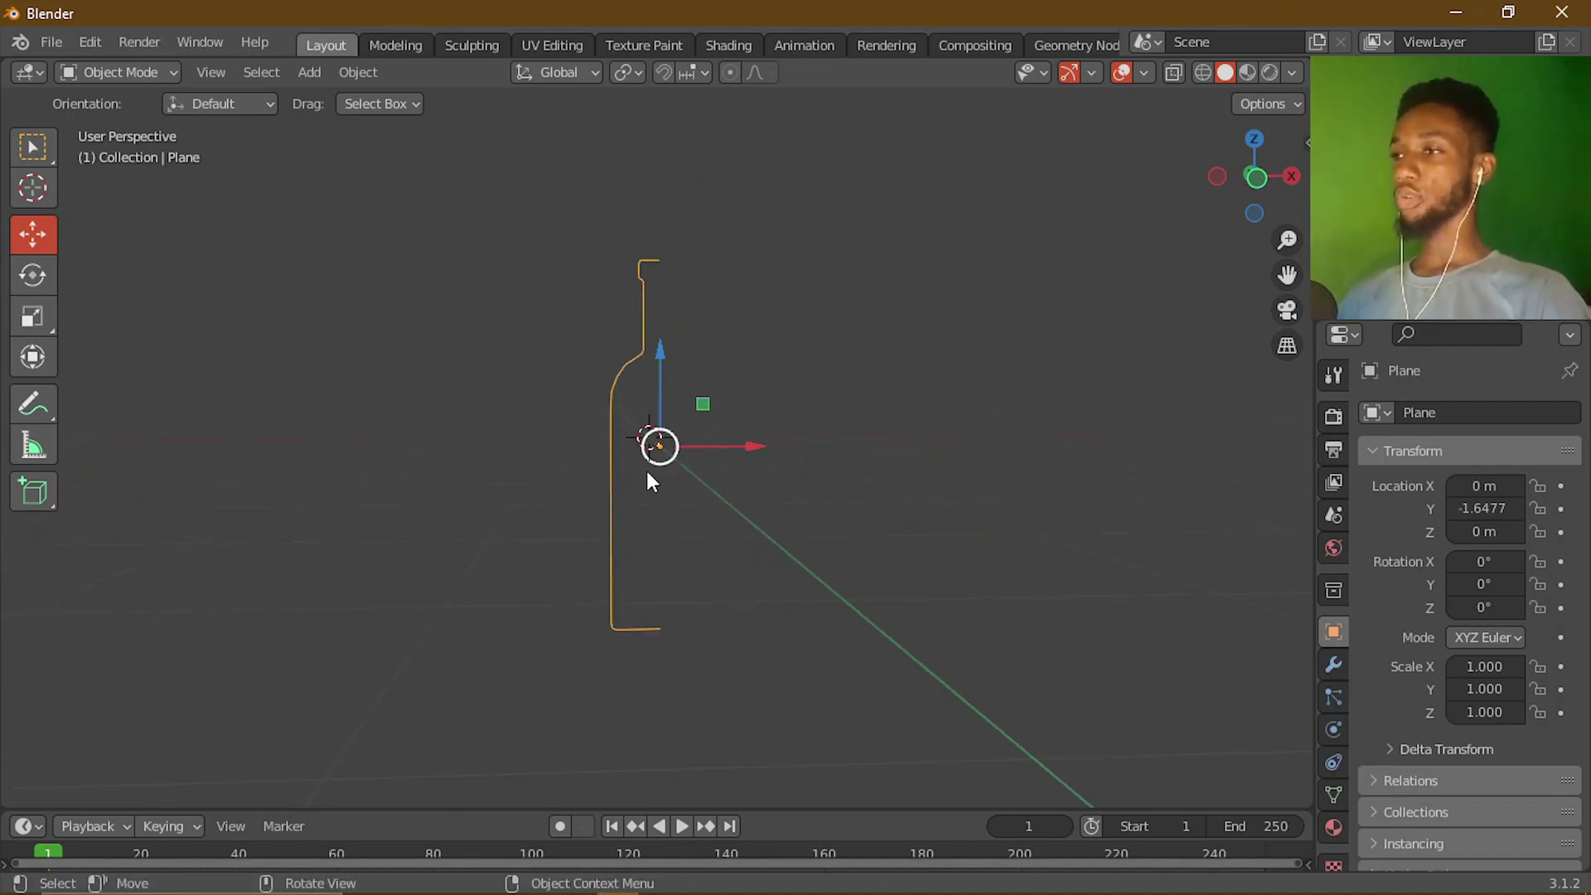
scroll(647, 470, "up", 2)
middle_click_drag(673, 394, 605, 410)
scroll(578, 414, "up", 1)
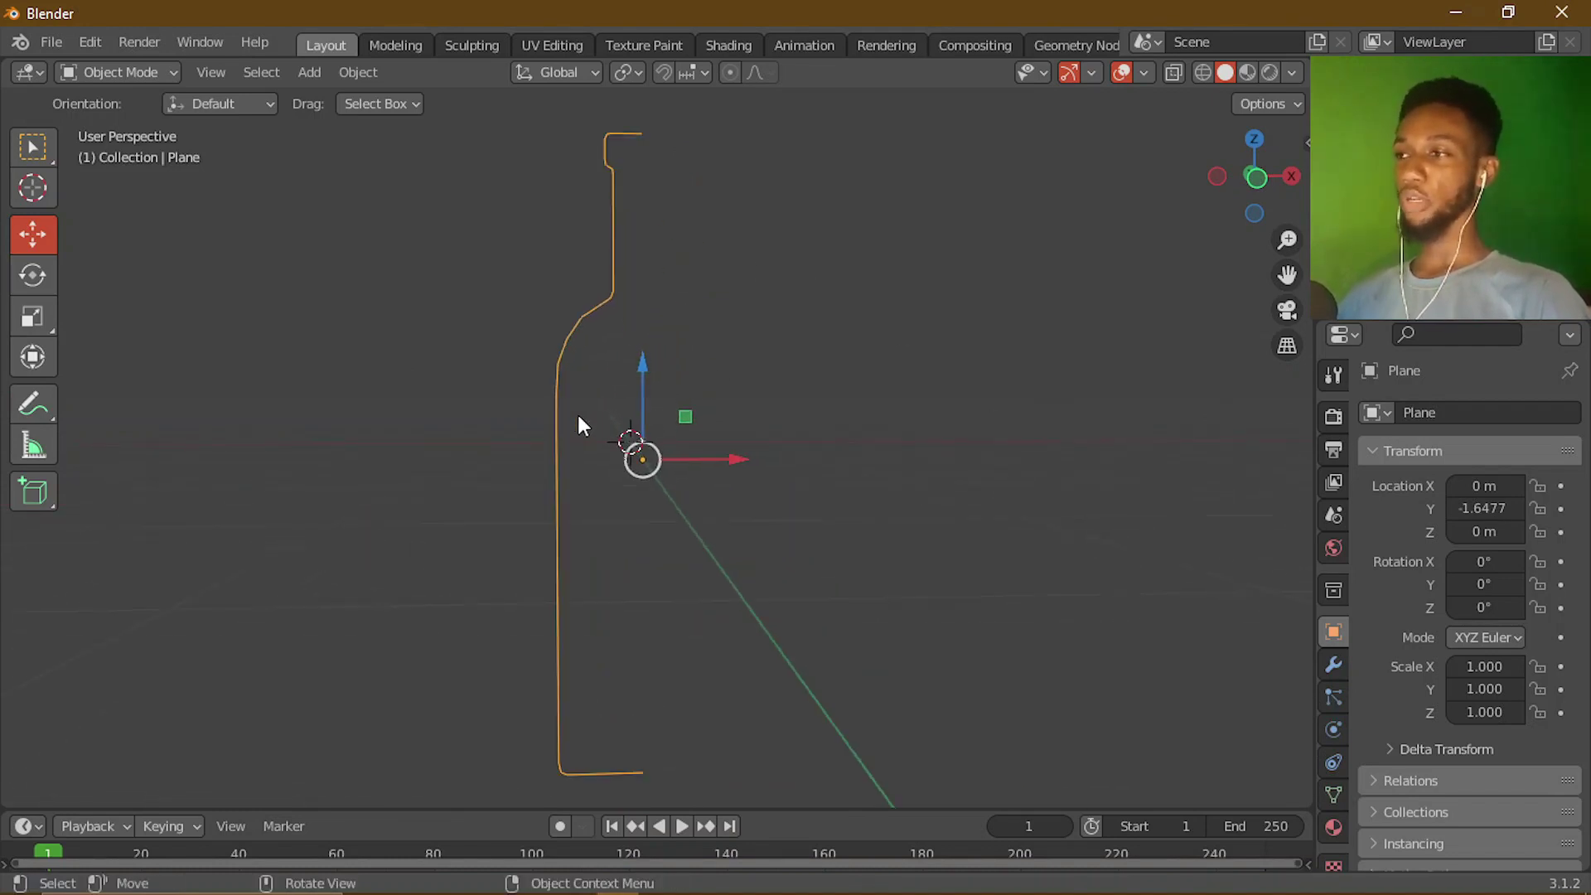
scroll(579, 414, "up", 1)
scroll(603, 400, "down", 2)
scroll(606, 412, "down", 1)
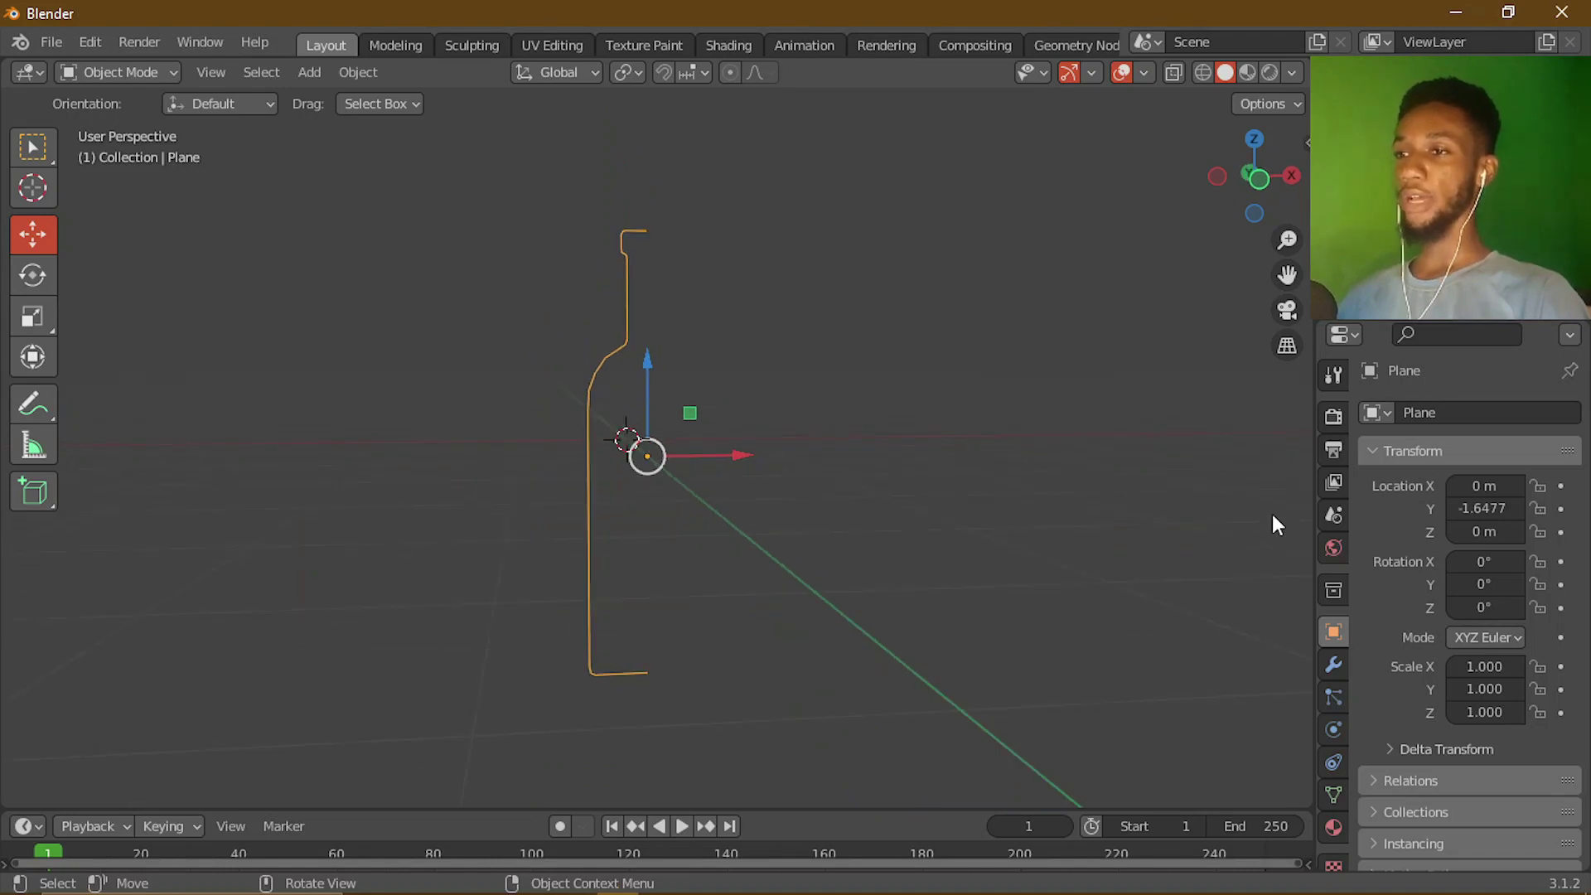
- Add a Screw modifier so the flat profile revolves into a solid bottle
left_click(1325, 666)
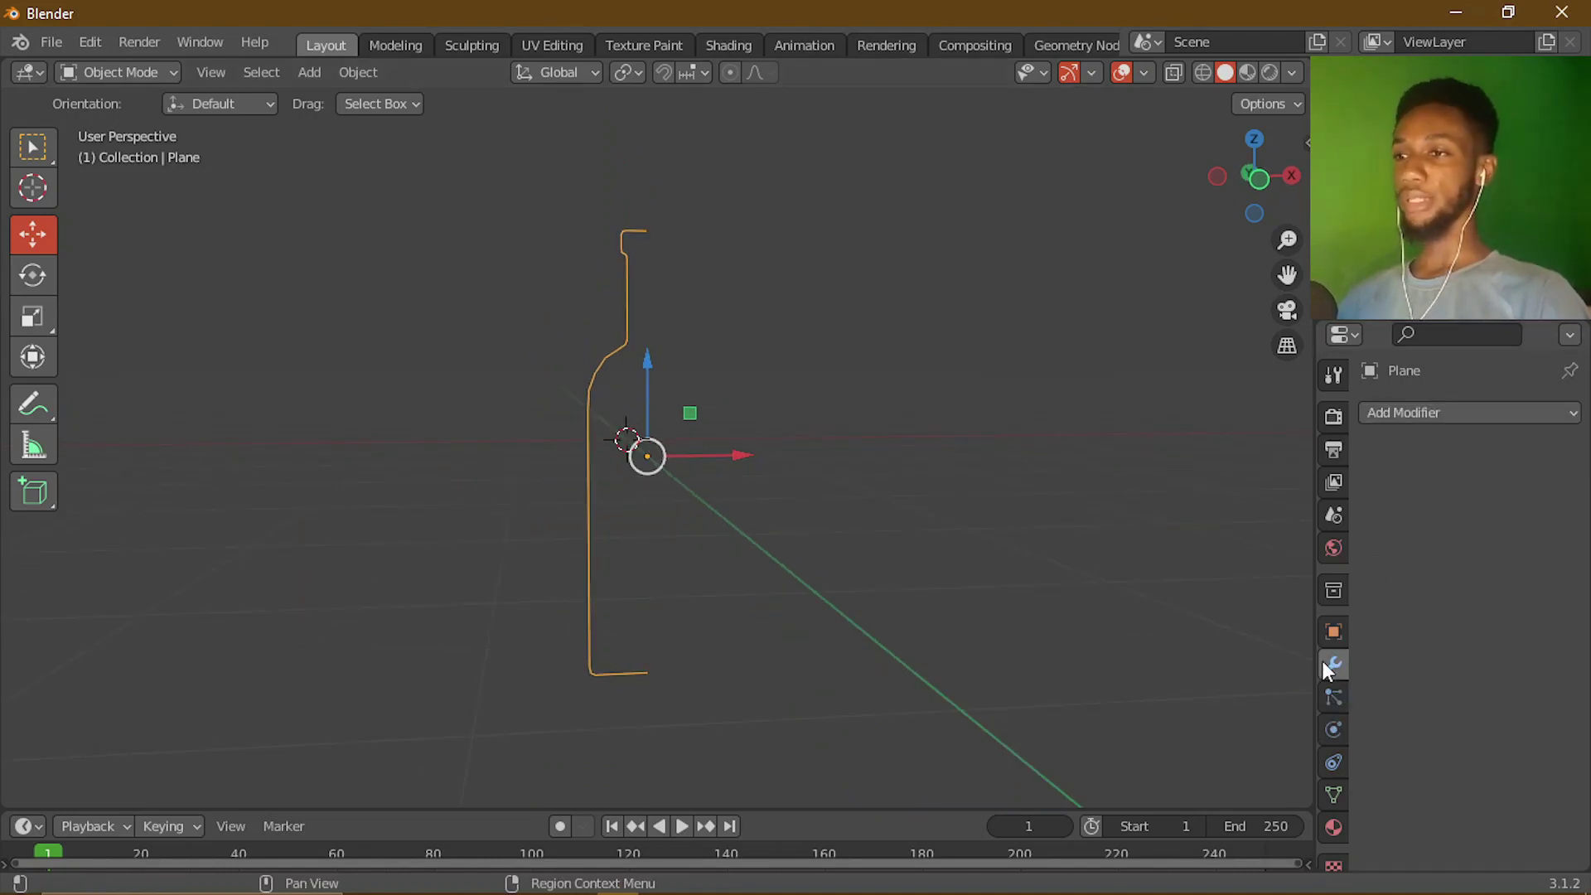
left_click(1401, 413)
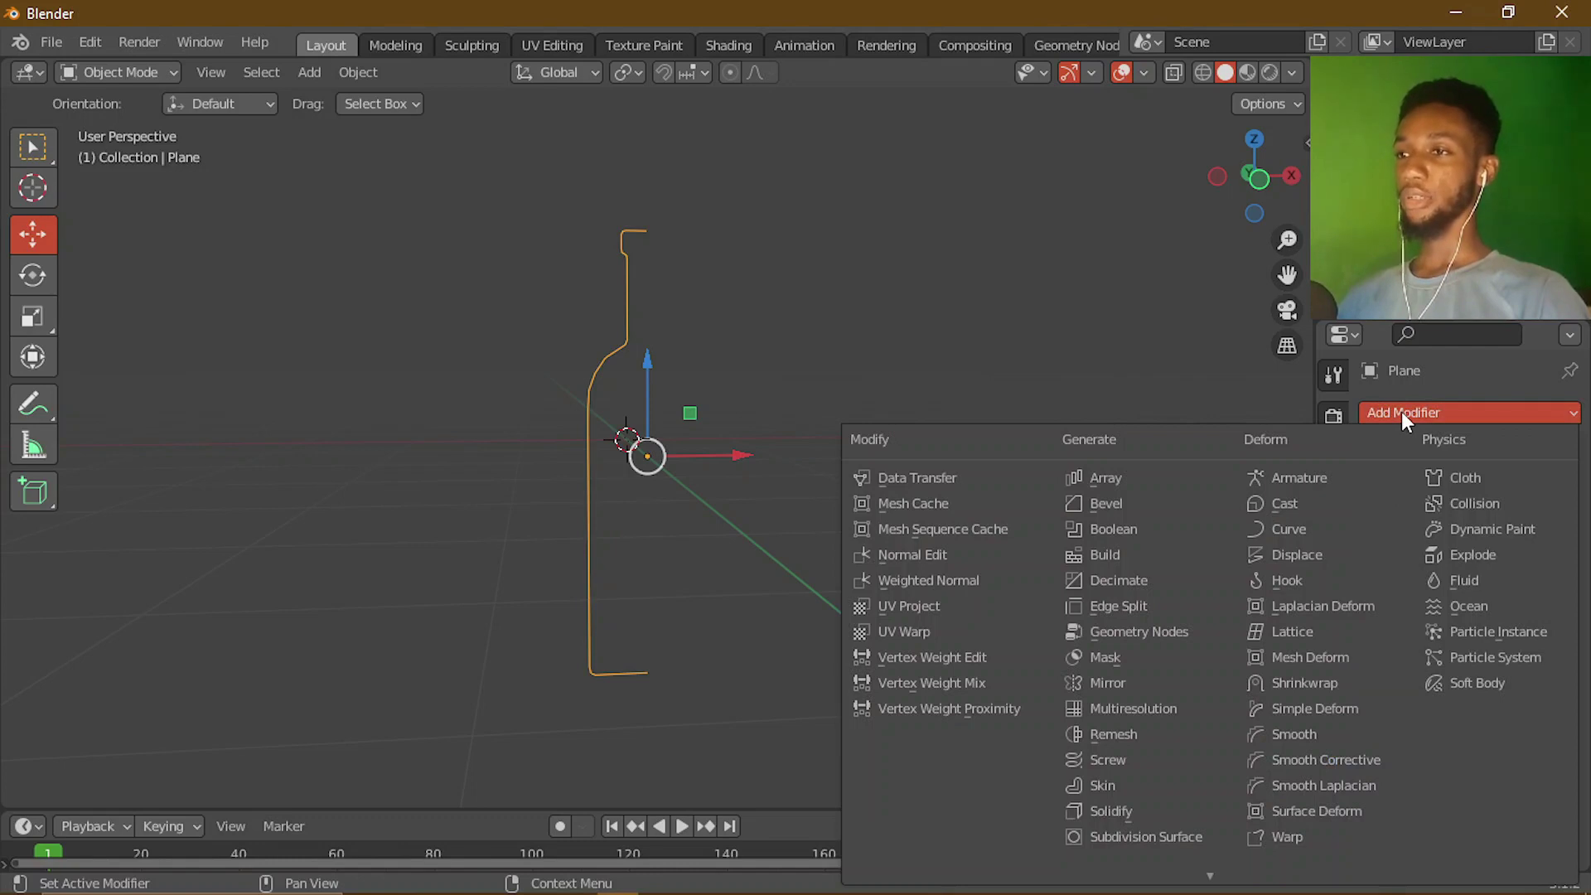
left_click(1100, 754)
mouse_move(522, 331)
middle_mouse_down()
mouse_move(585, 401)
mouse_move(668, 408)
middle_mouse_up()
- Go to front orthographic view in Edit Mode and box-select the profile vertices on the left
key("KP_1")
scroll(688, 302, "up", 4)
scroll(674, 348, "down", 2)
key("Tab")
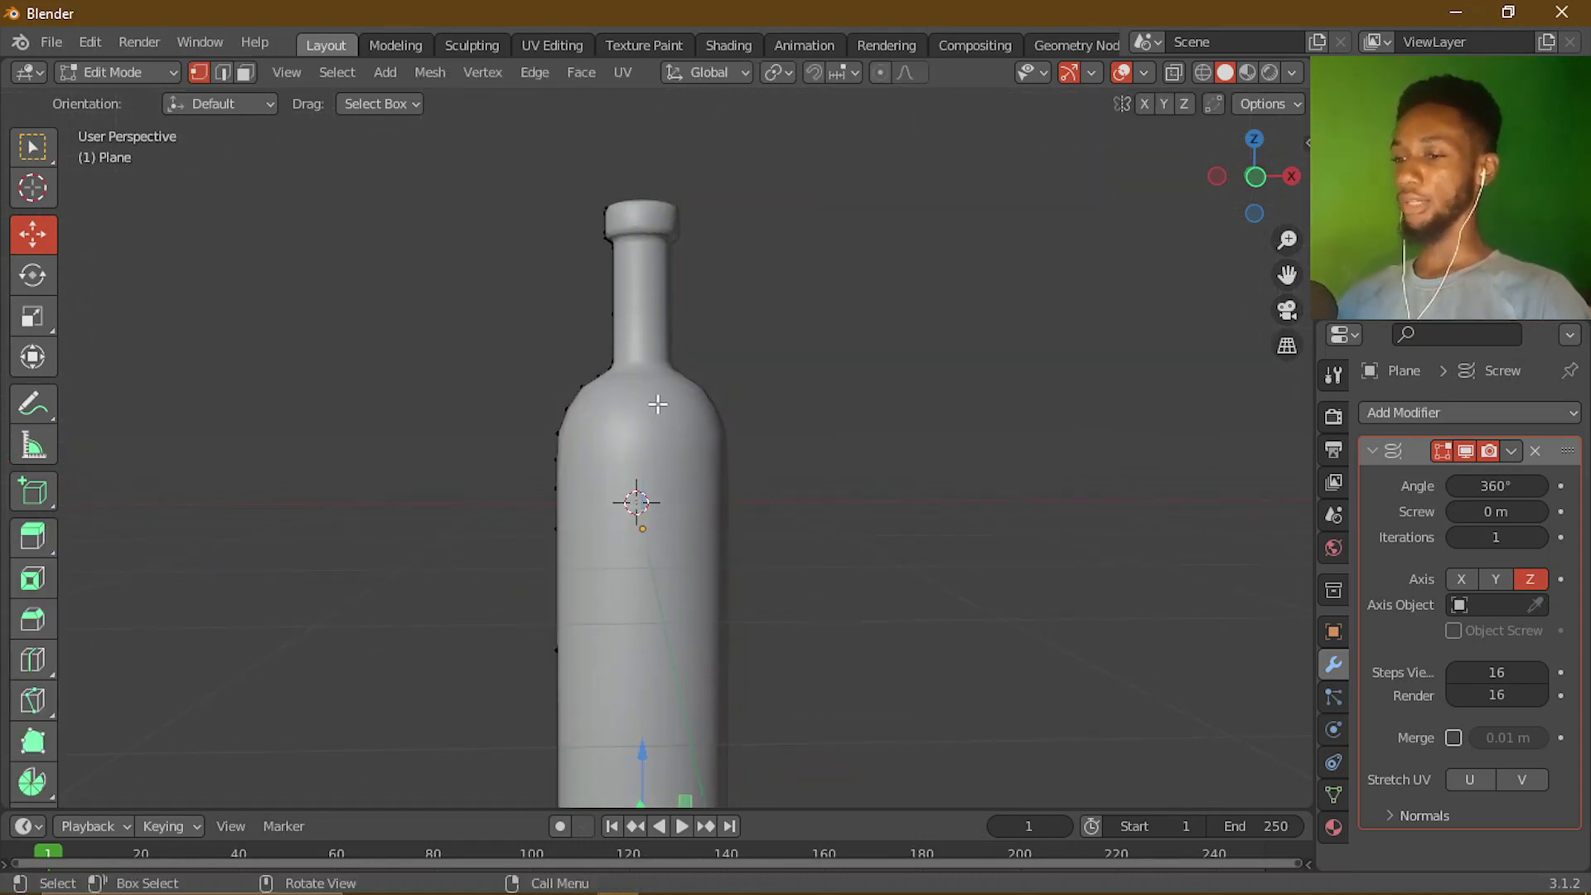
key("KP_1")
scroll(589, 348, "down", 3)
scroll(589, 348, "up", 1)
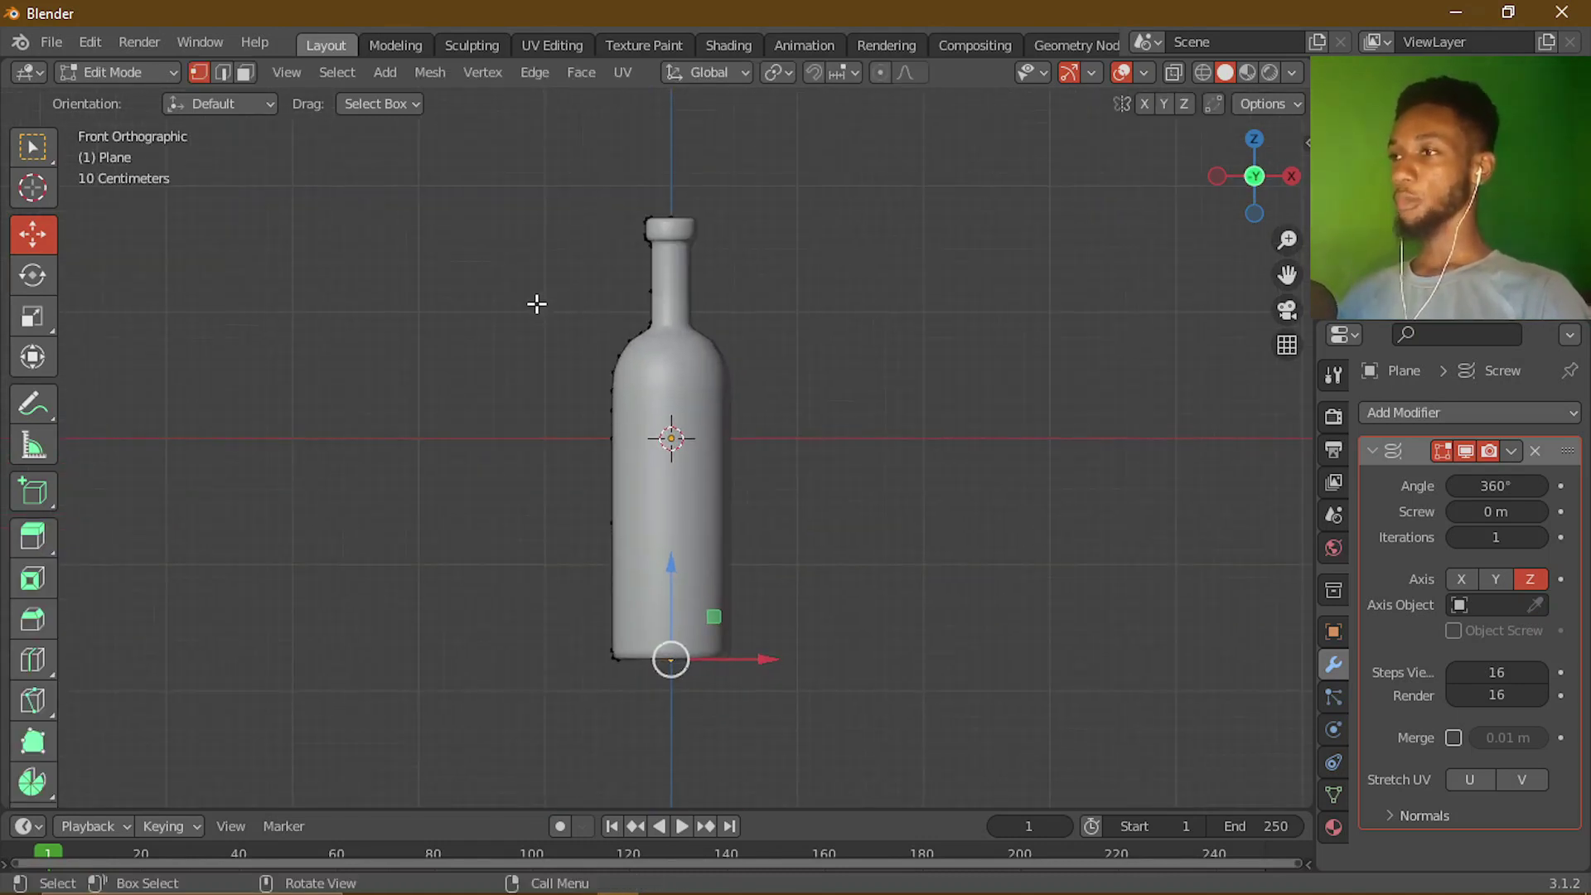
left_click_drag(514, 220, 663, 562)
- Select all profile vertices and shift them outward along X to widen the bottle
left_click_drag(602, 175, 694, 710)
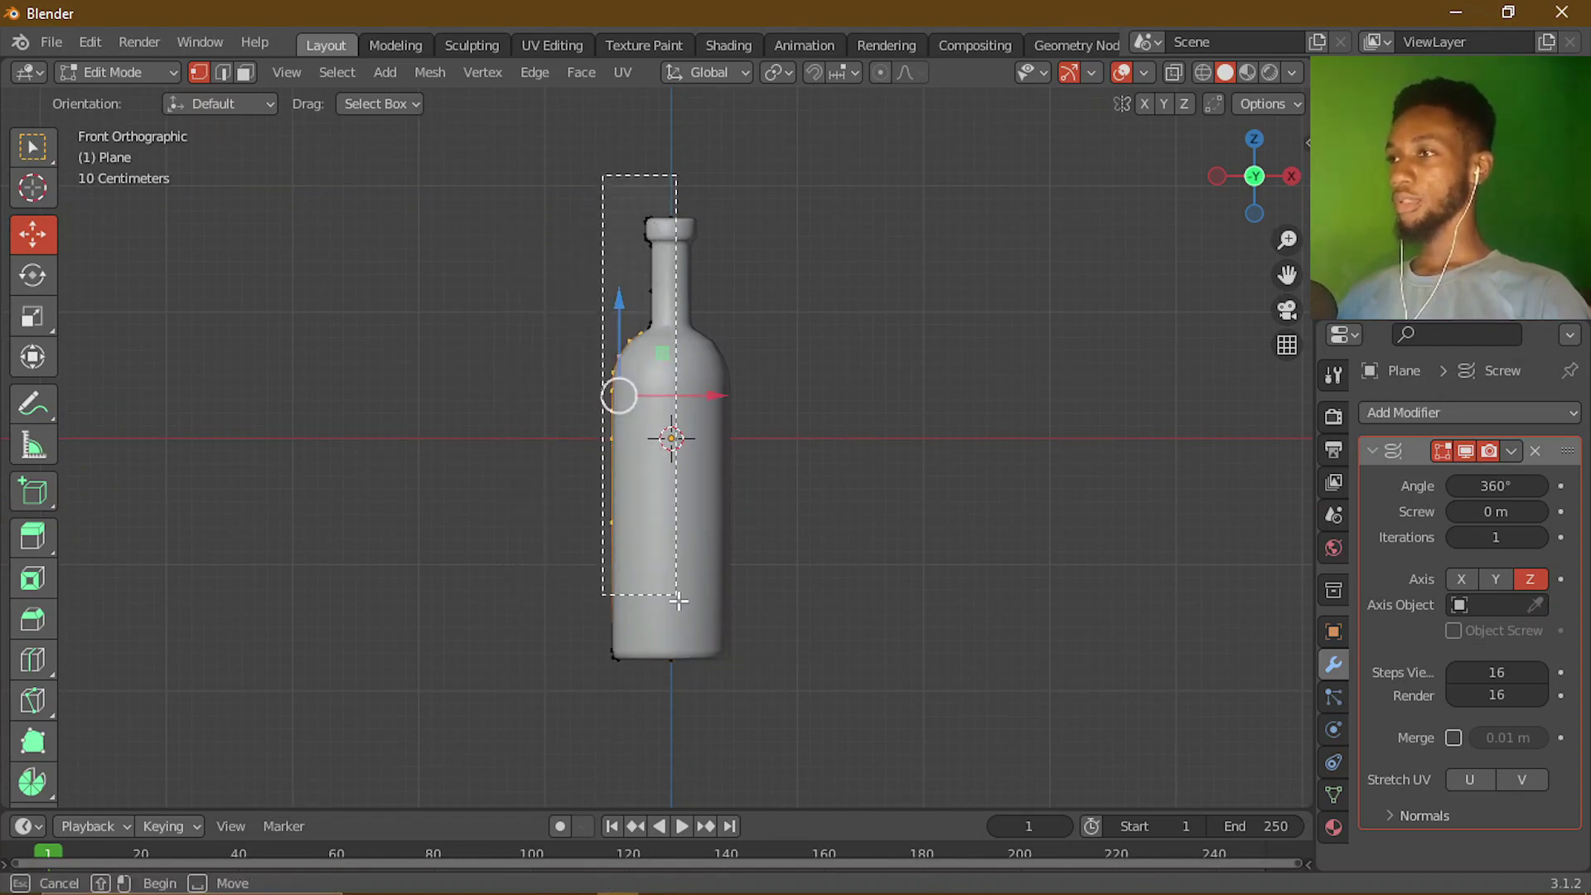
scroll(640, 603, "up", 1)
scroll(659, 539, "up", 1)
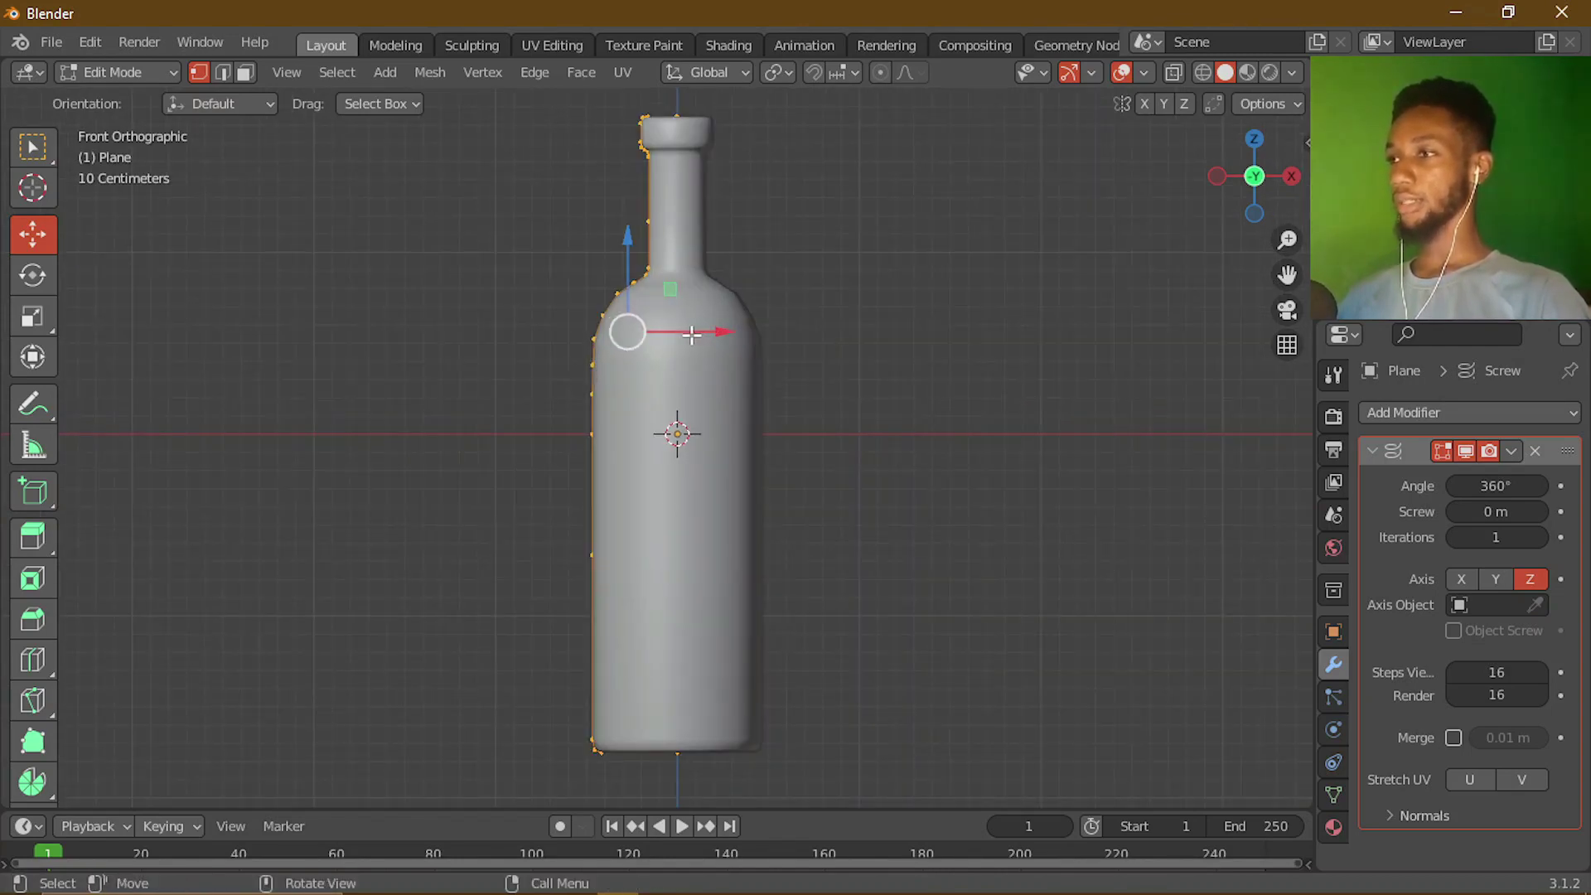
left_click_drag(692, 333, 695, 361)
- Nudge the bottle's lip vertex along X, then deselect it
mouse_move(695, 361)
middle_mouse_down()
mouse_move(643, 401)
mouse_move(756, 497)
mouse_move(663, 544)
mouse_move(731, 394)
middle_mouse_up()
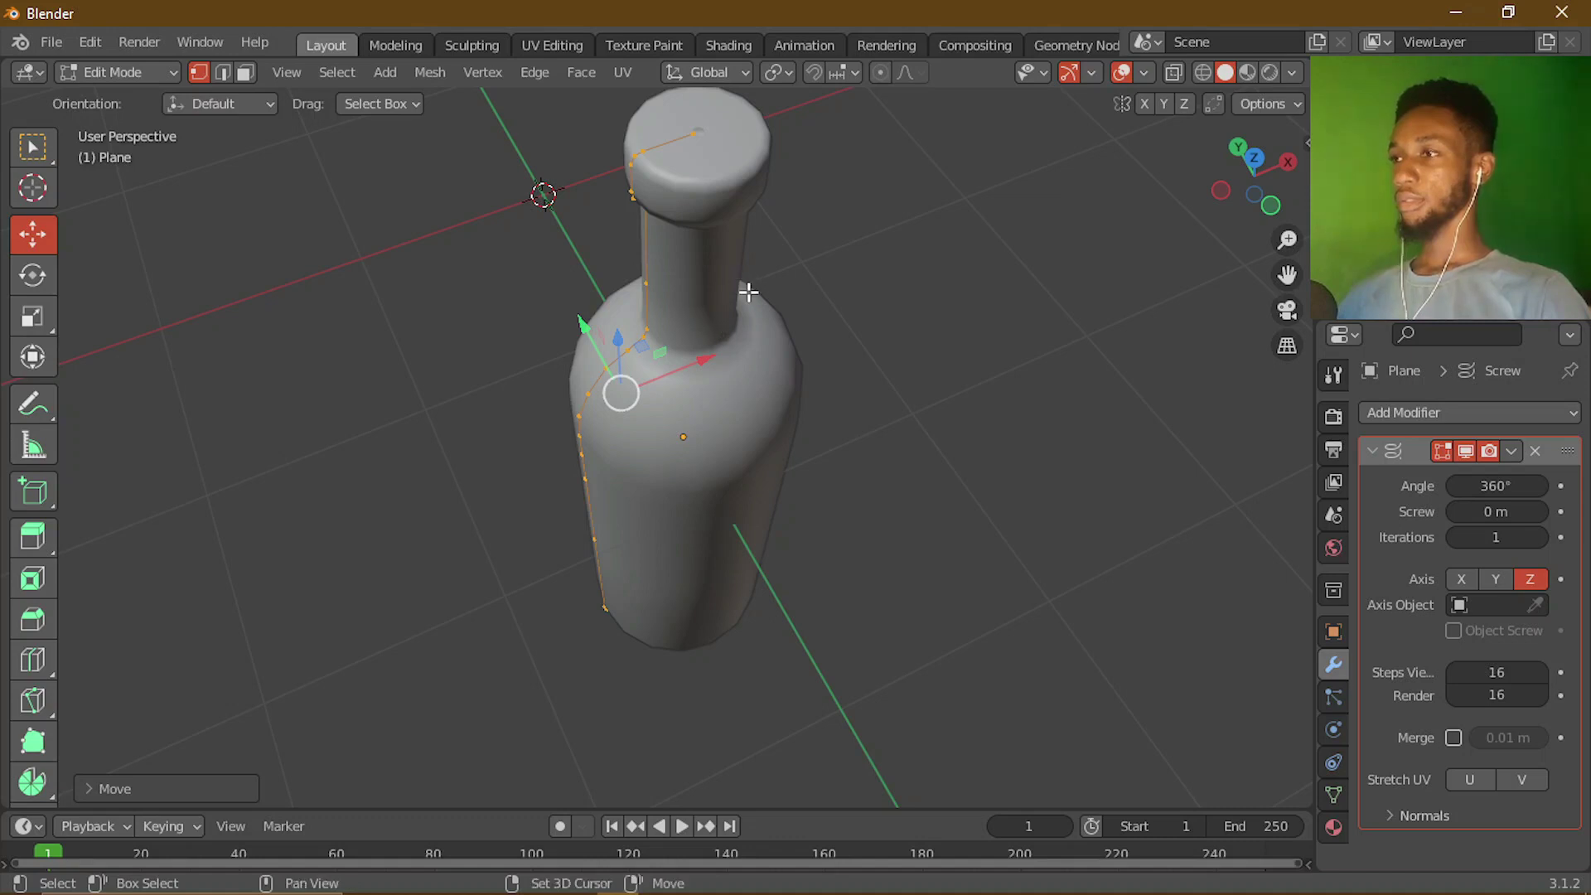
middle_click_drag(748, 291, 750, 451)
scroll(733, 393, "up", 3)
middle_click_drag(745, 345, 705, 386, "shift")
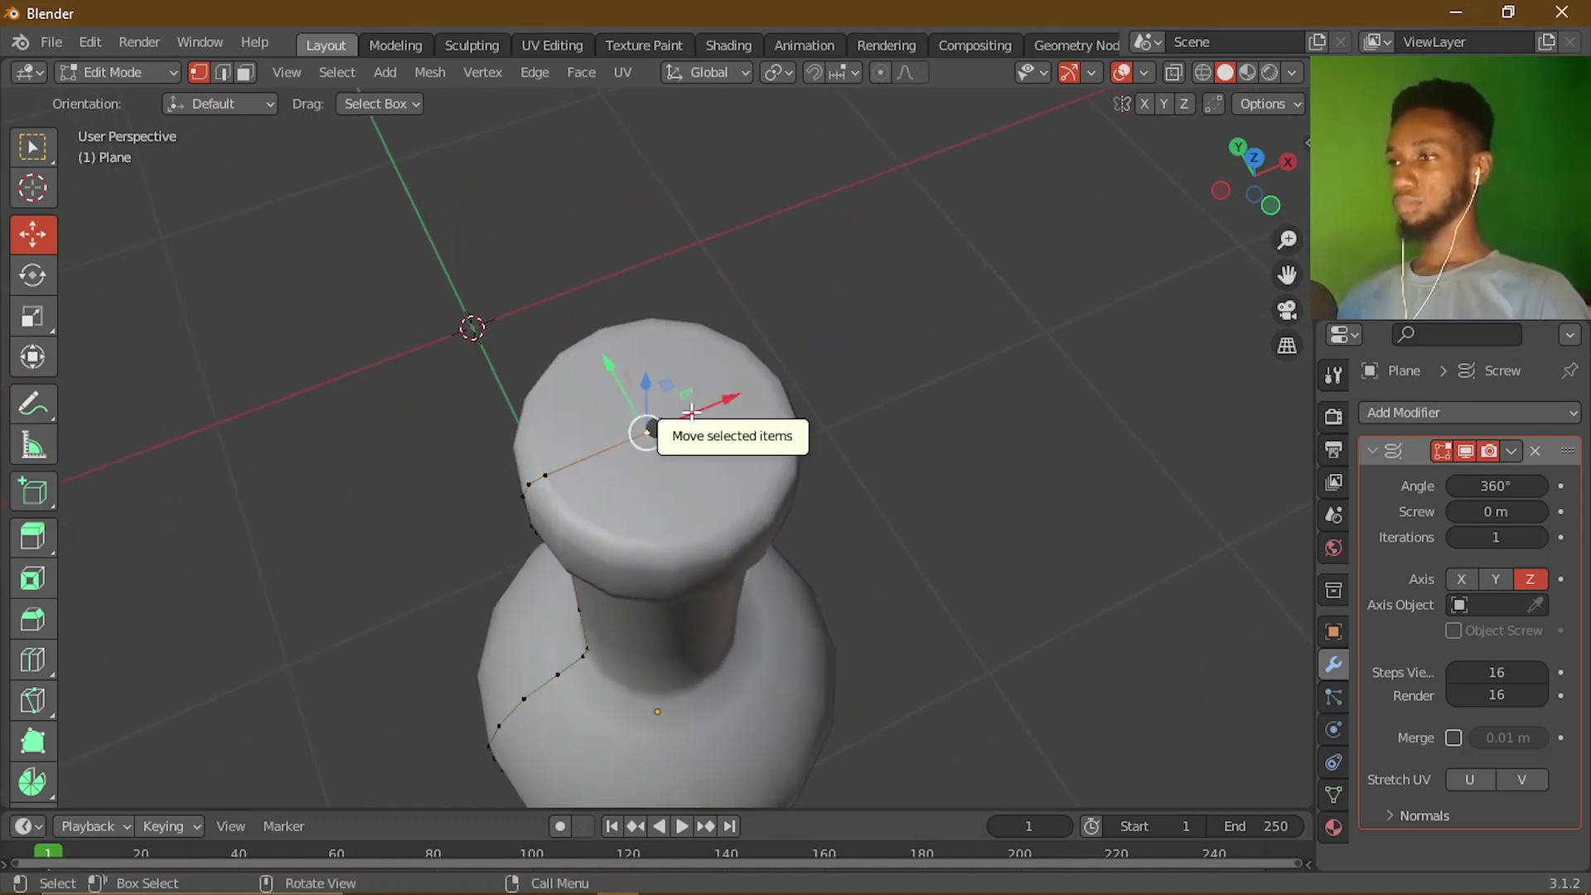
left_click_drag(696, 411, 711, 416)
scroll(713, 501, "down", 4)
mouse_move(713, 501)
middle_mouse_down()
mouse_move(609, 409)
mouse_move(778, 444)
mouse_move(671, 441)
mouse_move(579, 603)
middle_mouse_up()
left_click(777, 444)
- Reposition the bottom vertex sideways along X and slightly along Z
scroll(589, 476, "up", 2)
scroll(578, 426, "up", 2)
mouse_move(578, 426)
middle_mouse_down()
mouse_move(508, 358)
mouse_move(632, 423)
middle_mouse_up()
scroll(687, 439, "up", 2)
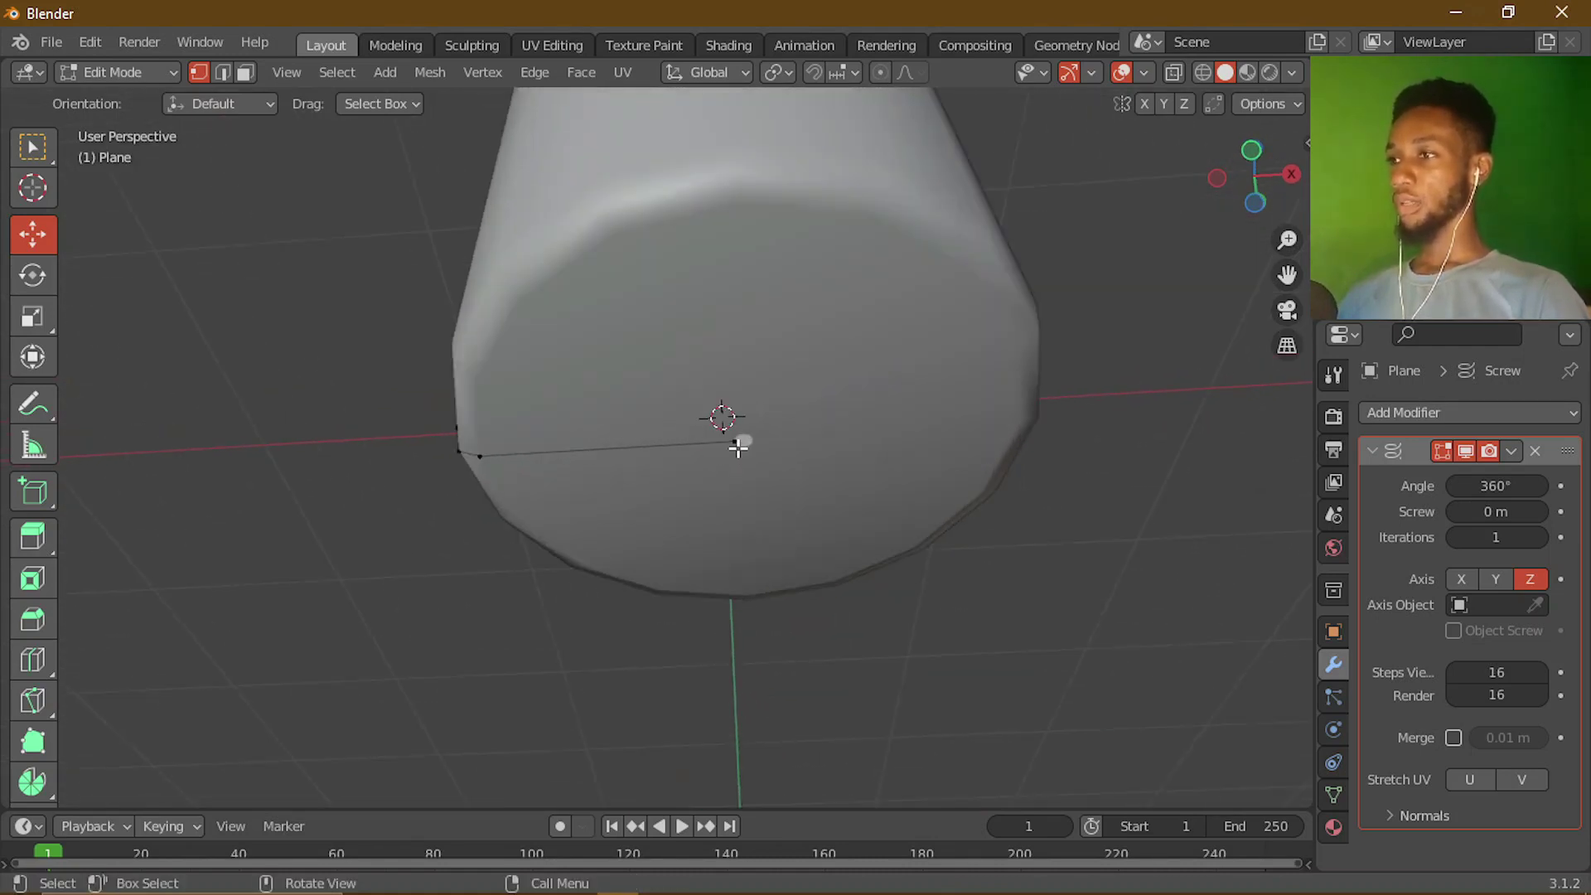
mouse_move(800, 437)
left_mouse_down()
mouse_move(559, 443)
mouse_move(581, 447)
left_mouse_up()
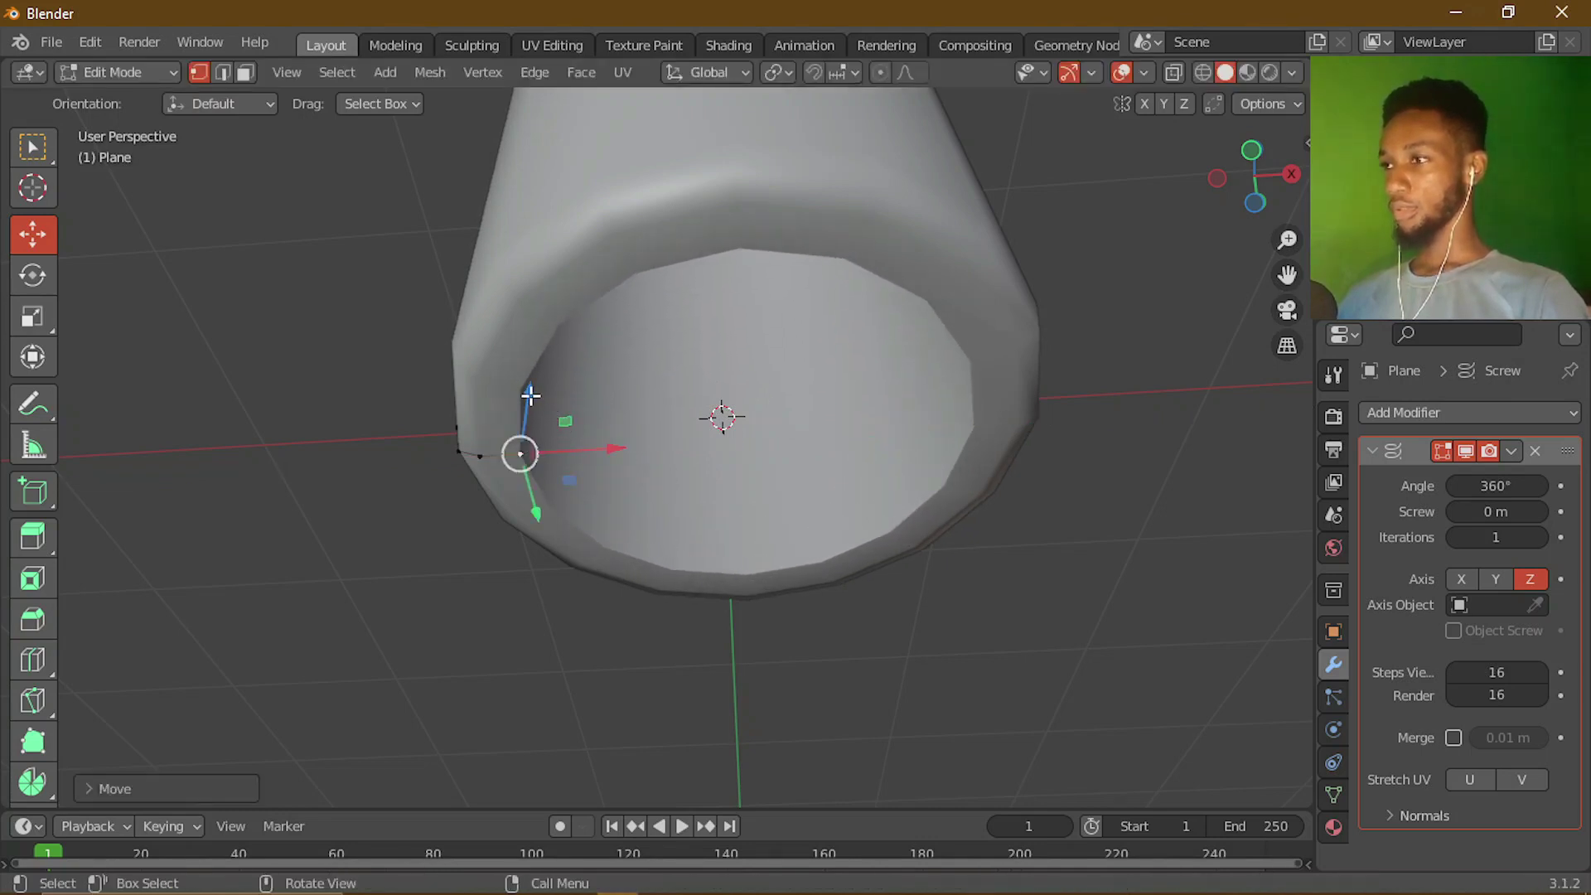
mouse_move(530, 395)
left_mouse_down()
mouse_move(525, 372)
mouse_move(725, 421)
left_mouse_up()
- Extrude a base vertex along X toward the centre to close the bottom, then leave Edit Mode
key("x")
key("z")
key("x")
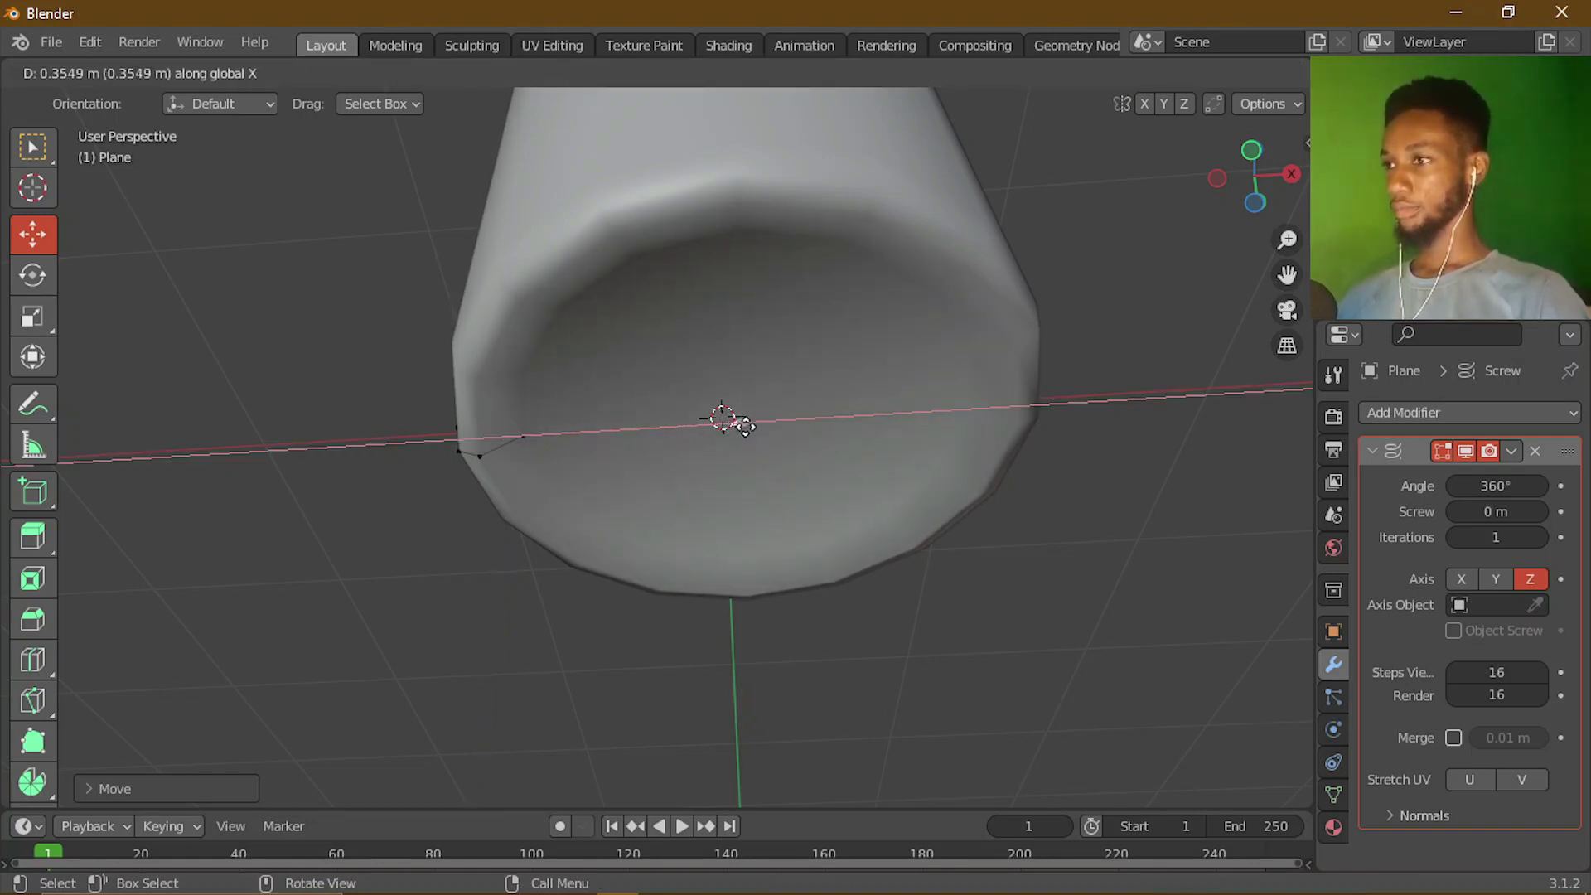
left_click(744, 426)
key("Tab")
- Select the bottle, collapse the Screw panel and add a Subdivision Surface modifier (viewport 1, render 2)
scroll(819, 495, "down", 3)
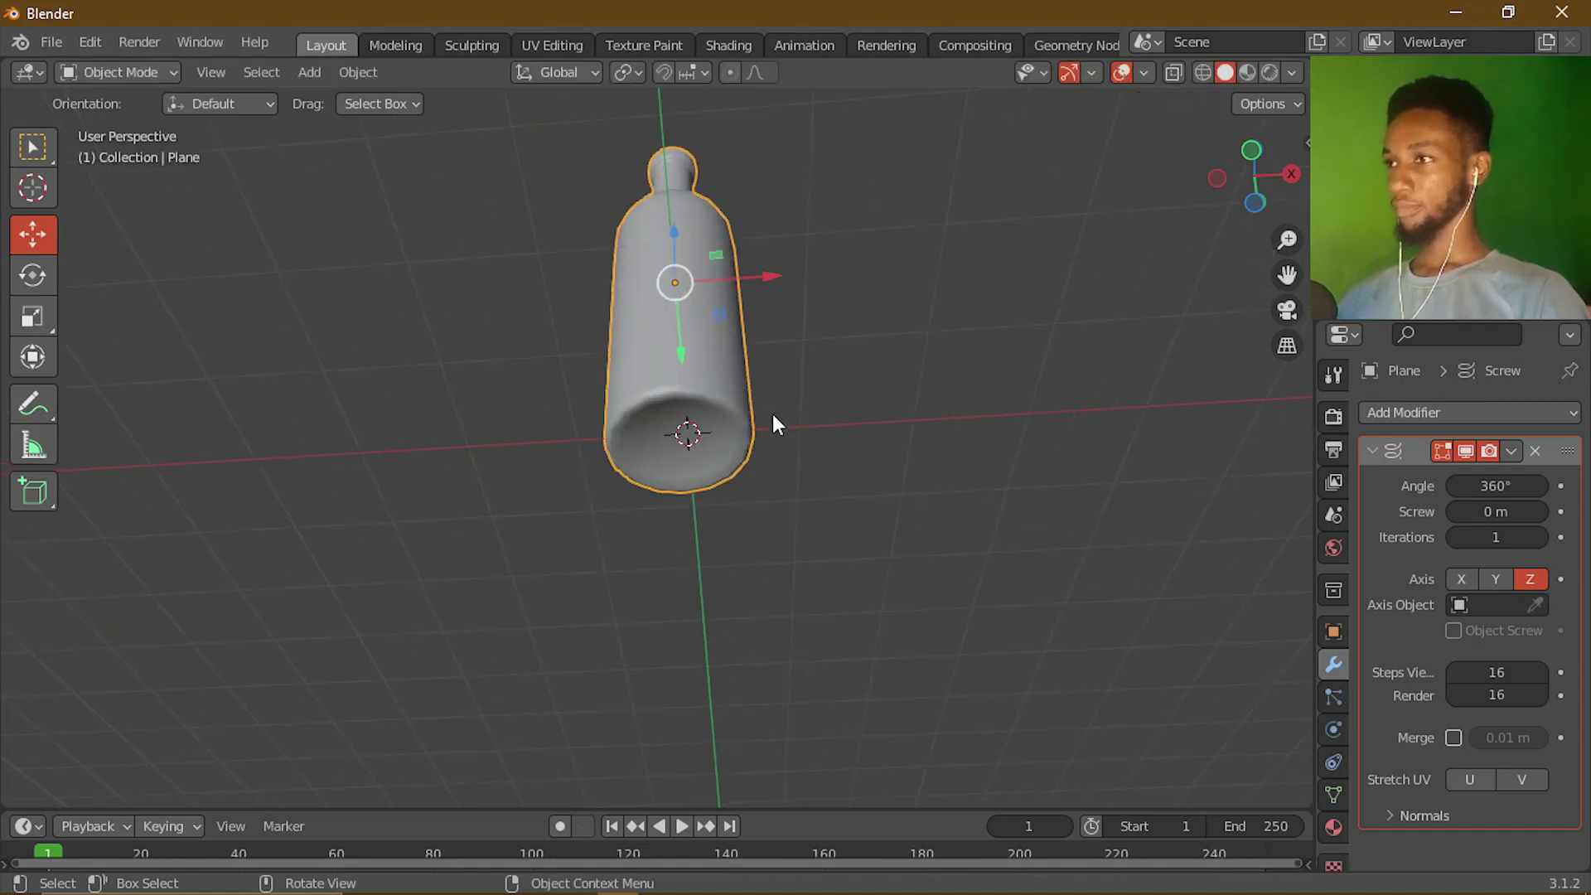
middle_click_drag(772, 415, 852, 455)
scroll(852, 456, "down", 1)
mouse_move(803, 400)
middle_mouse_down()
mouse_move(767, 481)
mouse_move(712, 476)
middle_mouse_up()
scroll(754, 435, "up", 3)
left_click(623, 451)
scroll(623, 452, "down", 2)
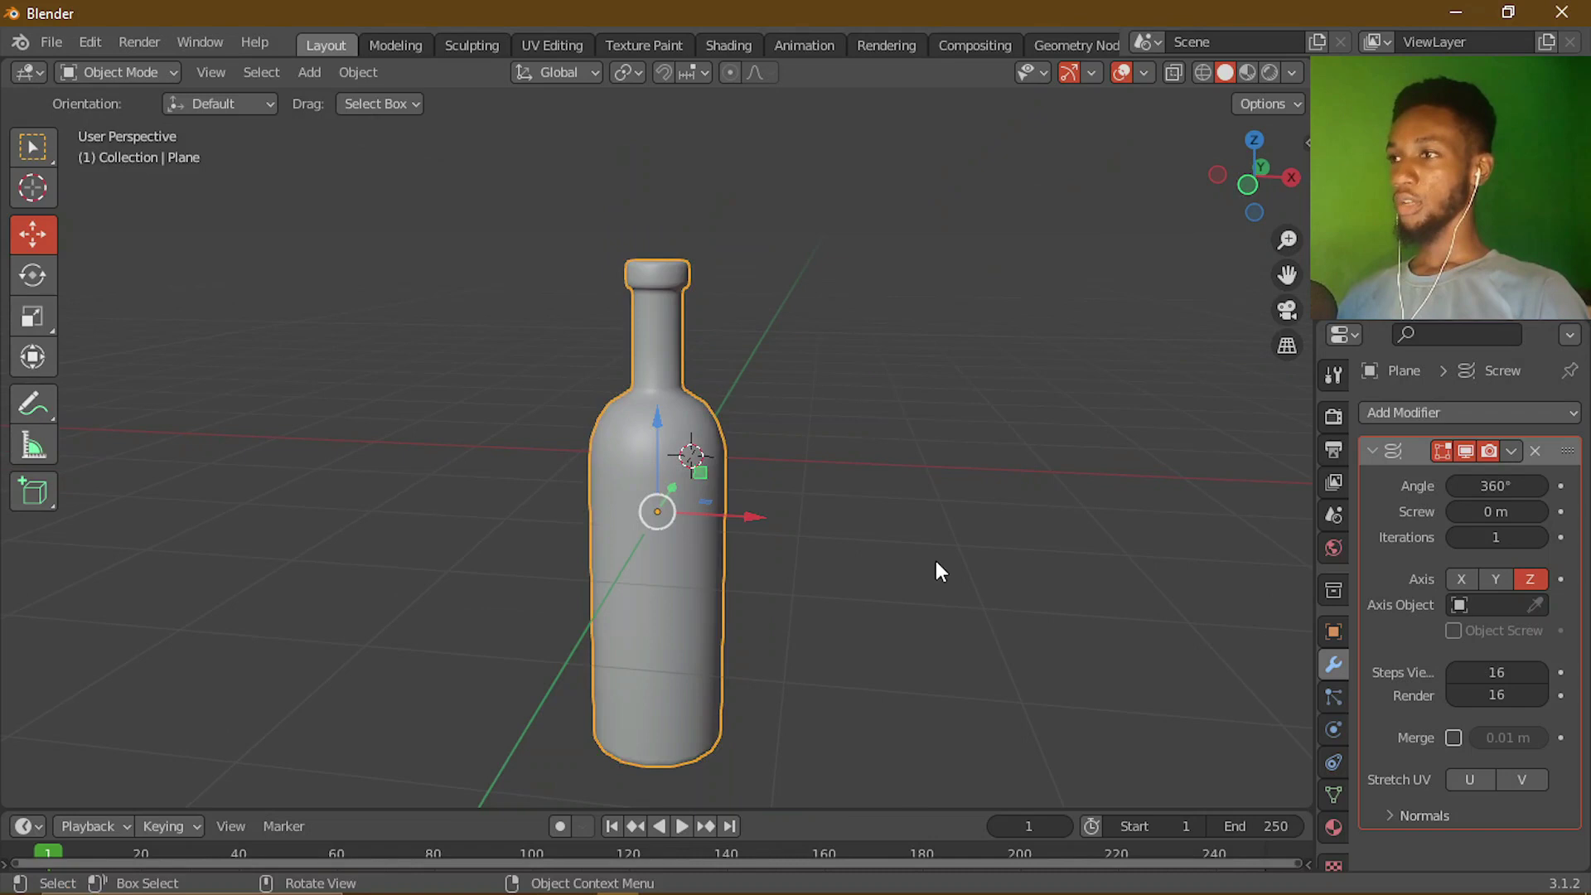
left_click(1372, 450)
left_click(1365, 413)
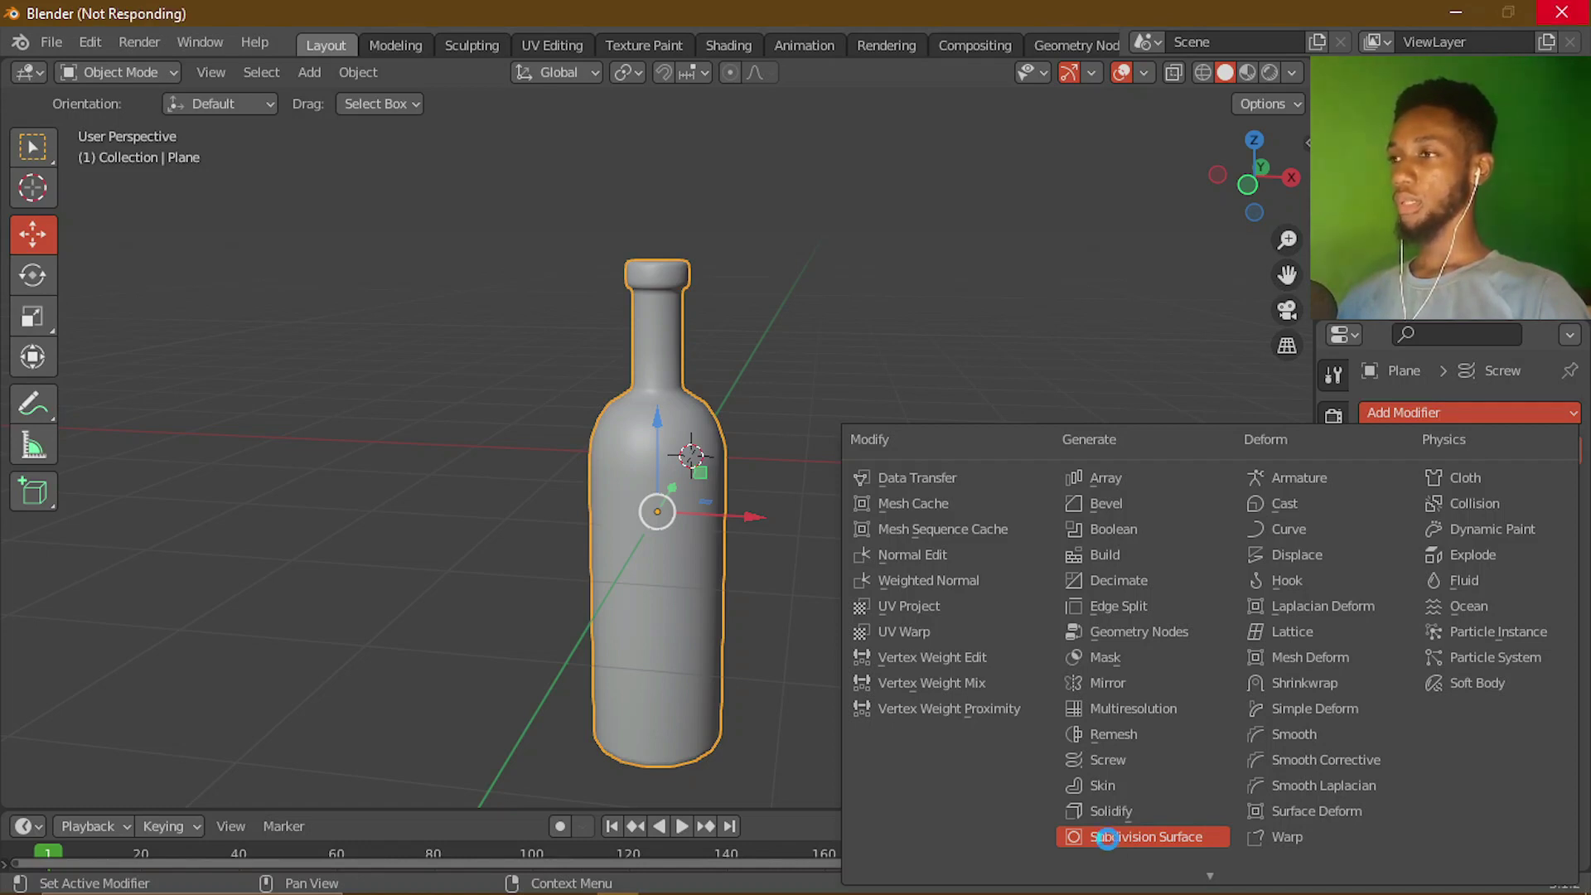
left_click(1107, 838)
scroll(639, 526, "down", 3)
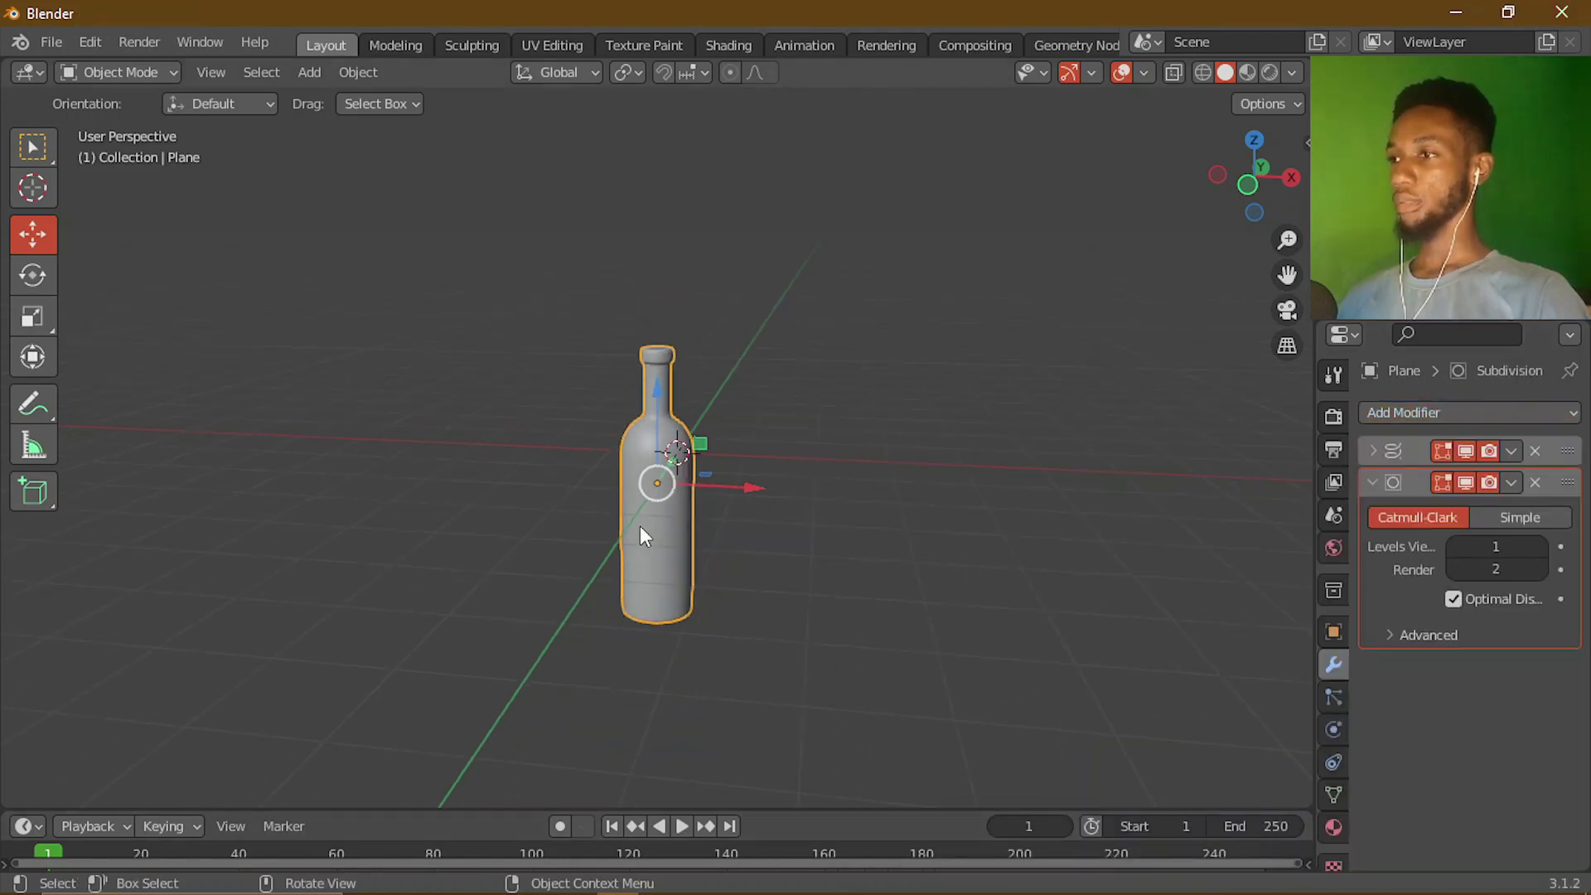
key("KP_1")
scroll(648, 423, "up", 3)
scroll(679, 340, "up", 3)
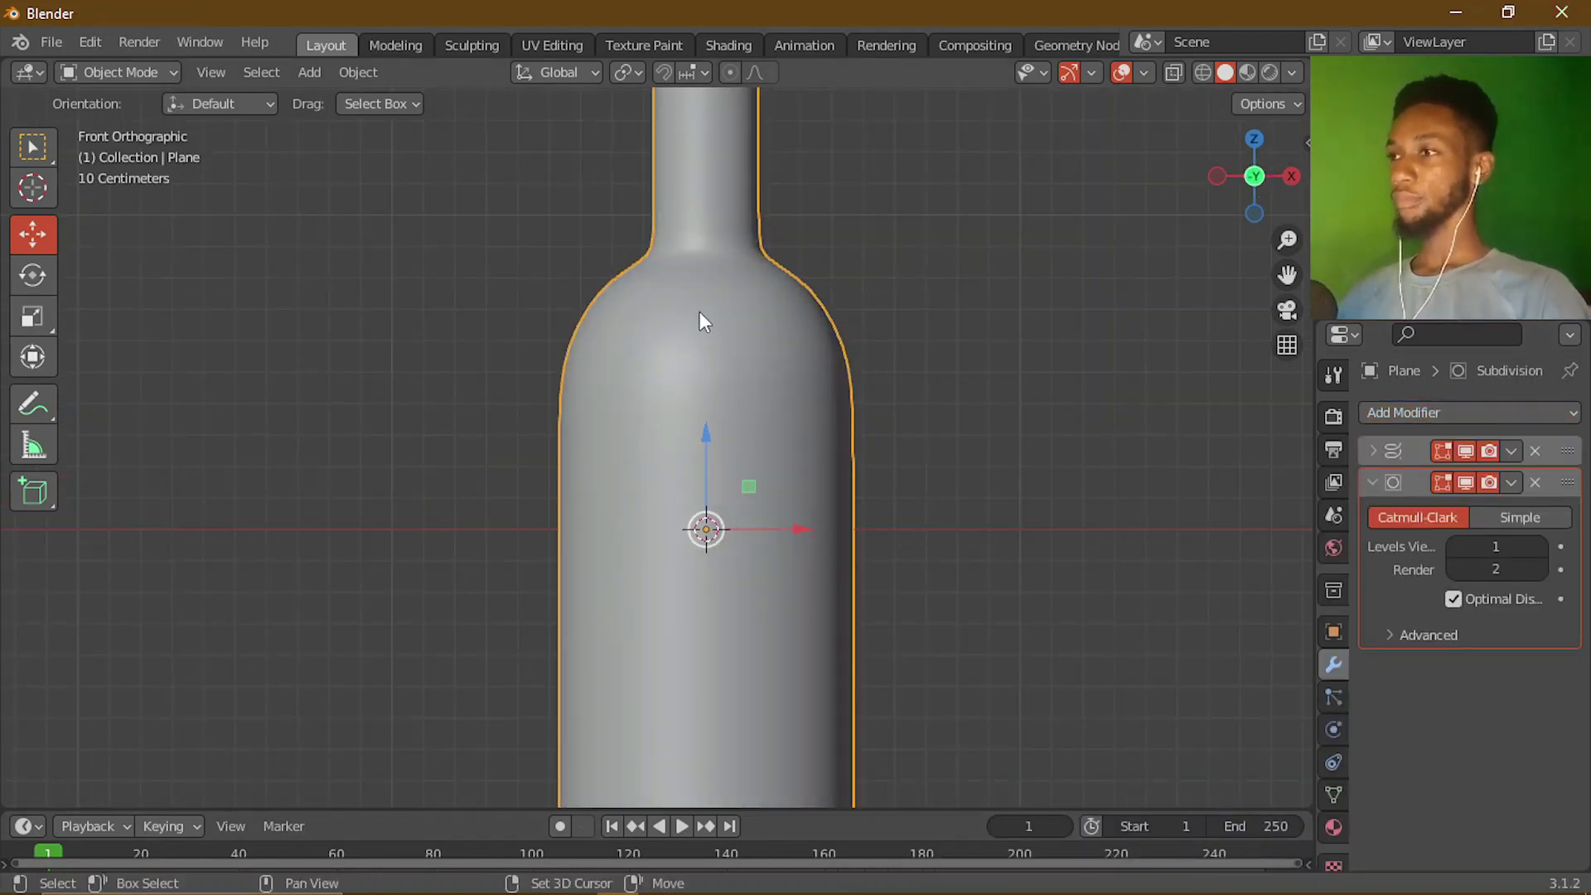
middle_click_drag(699, 316, 702, 586, "shift")
scroll(711, 481, "up", 3)
mouse_move(717, 373)
middle_mouse_down("shift")
mouse_move(739, 504)
mouse_move(678, 400)
middle_mouse_up("shift")
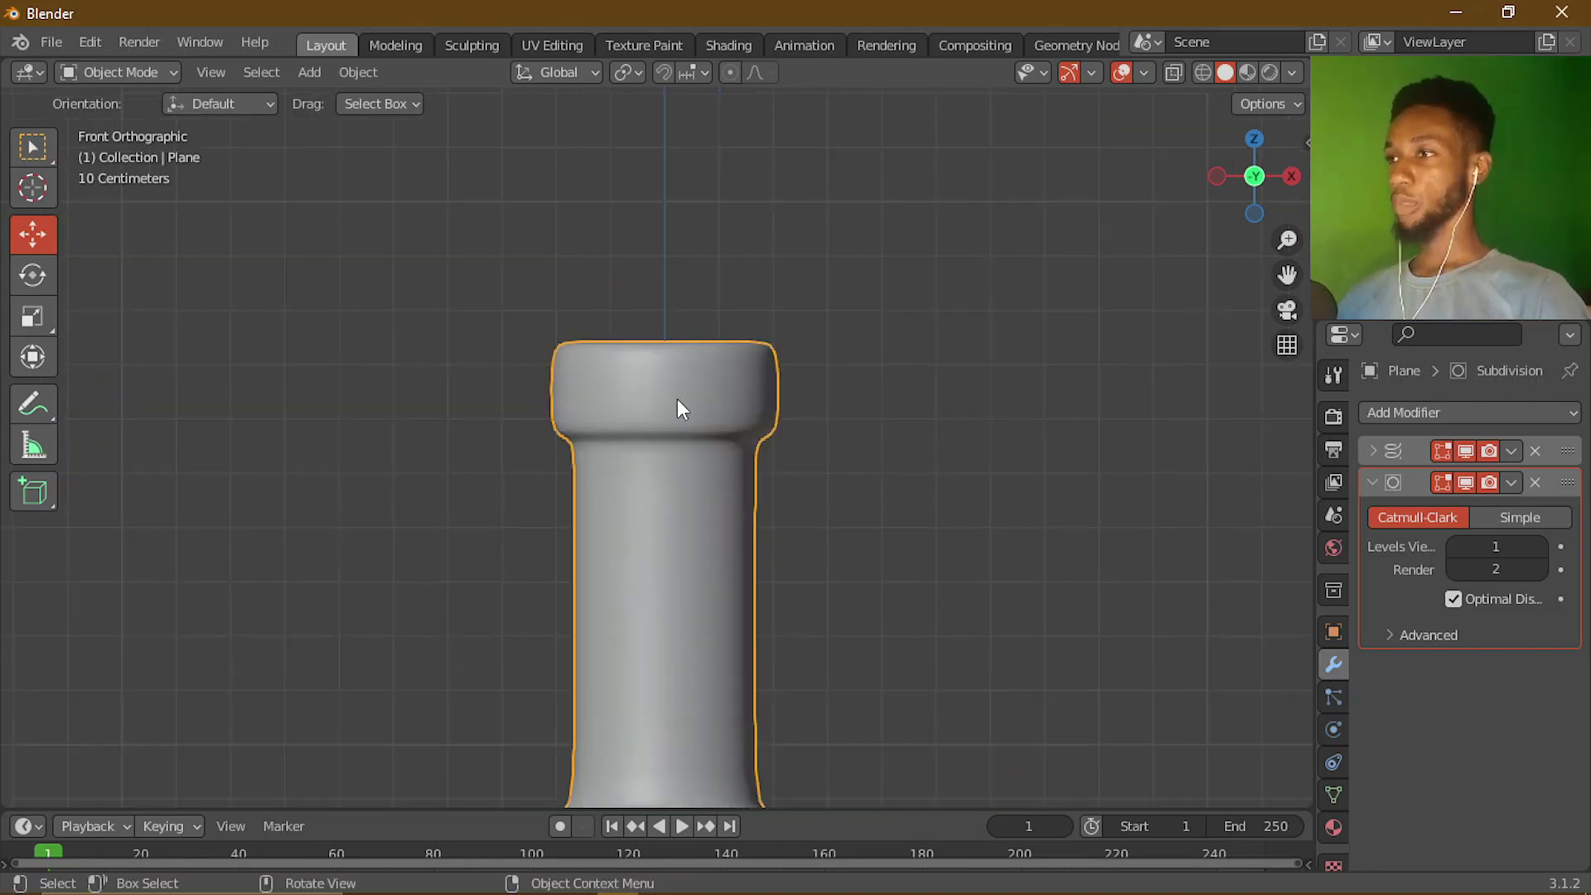
scroll(678, 400, "up", 2)
middle_click_drag(590, 504, 615, 504)
scroll(615, 504, "down", 2)
scroll(600, 499, "down", 5)
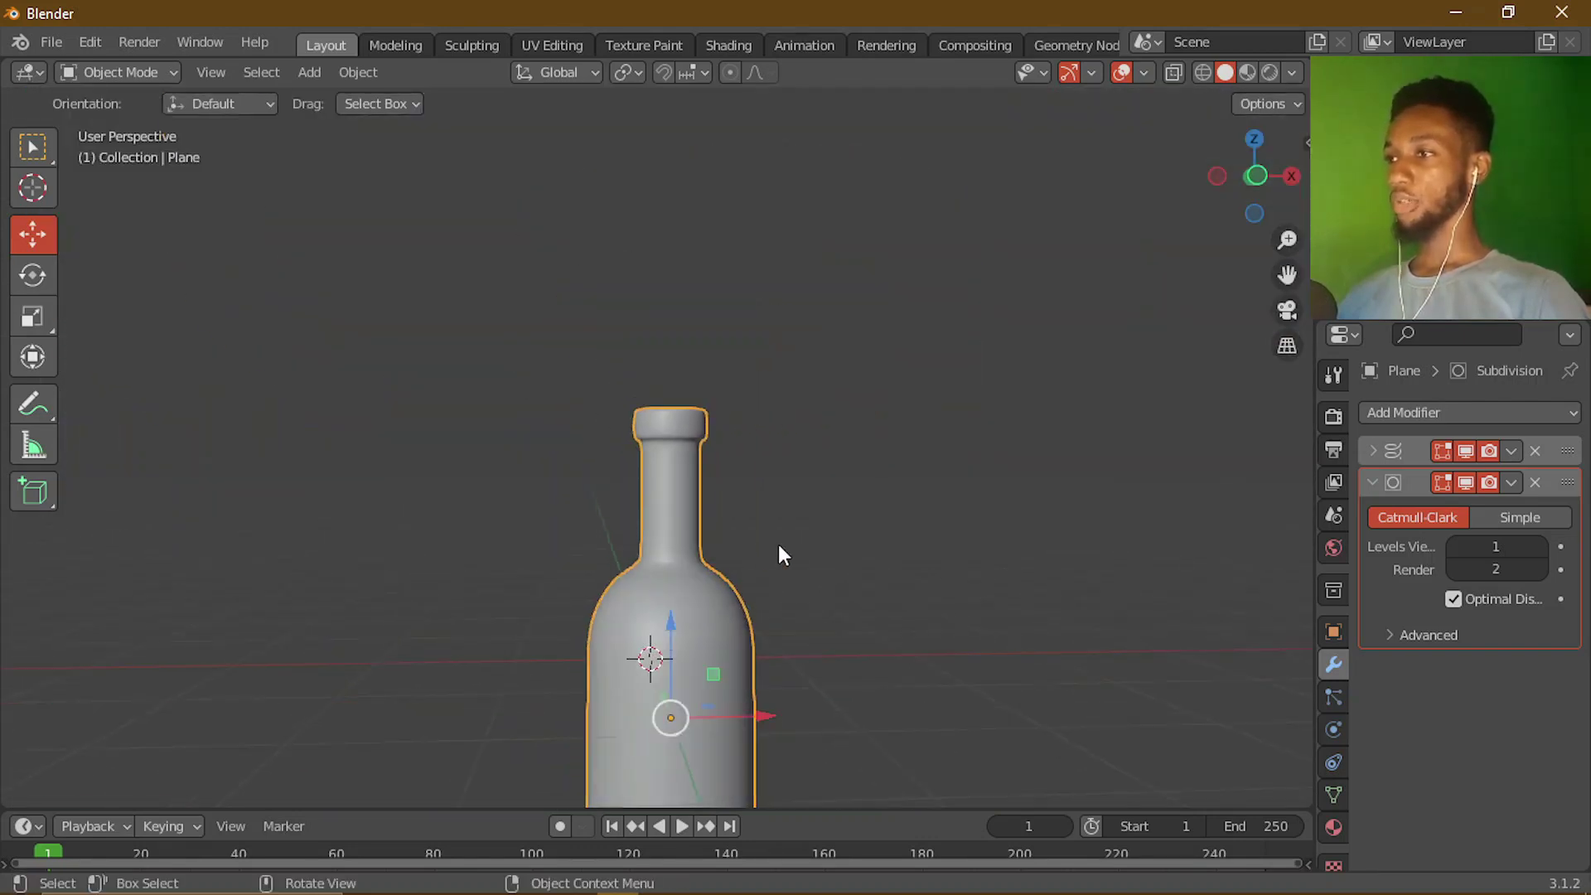
scroll(771, 560, "down", 2)
scroll(729, 555, "down", 1)
scroll(674, 499, "up", 5)
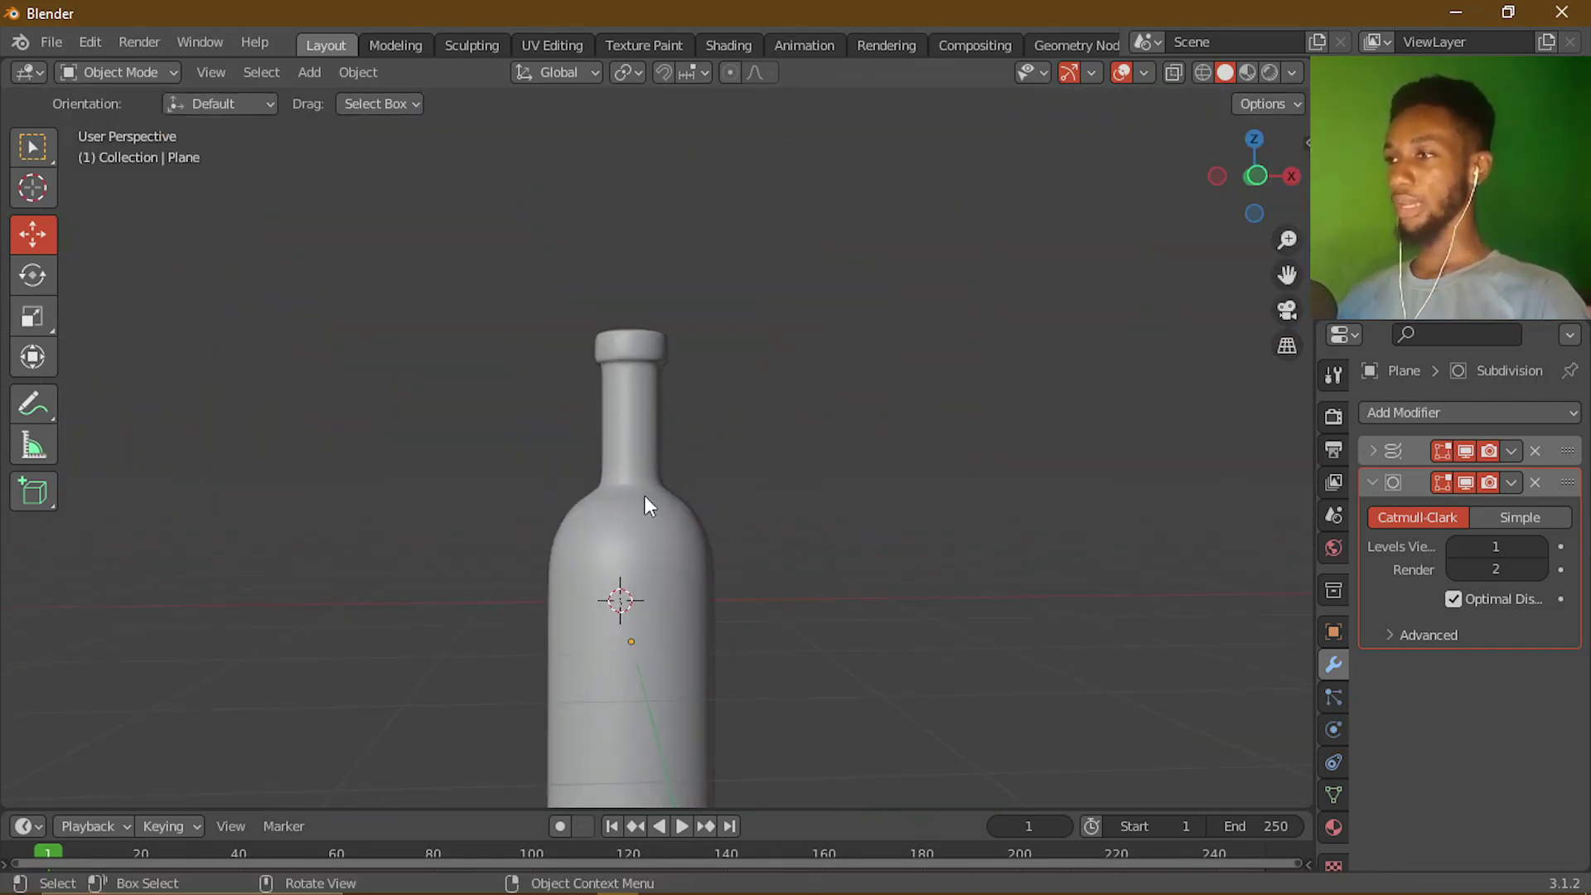
left_click(645, 495)
middle_click_drag(787, 471, 734, 524)
middle_click_drag(626, 563, 827, 468, "shift")
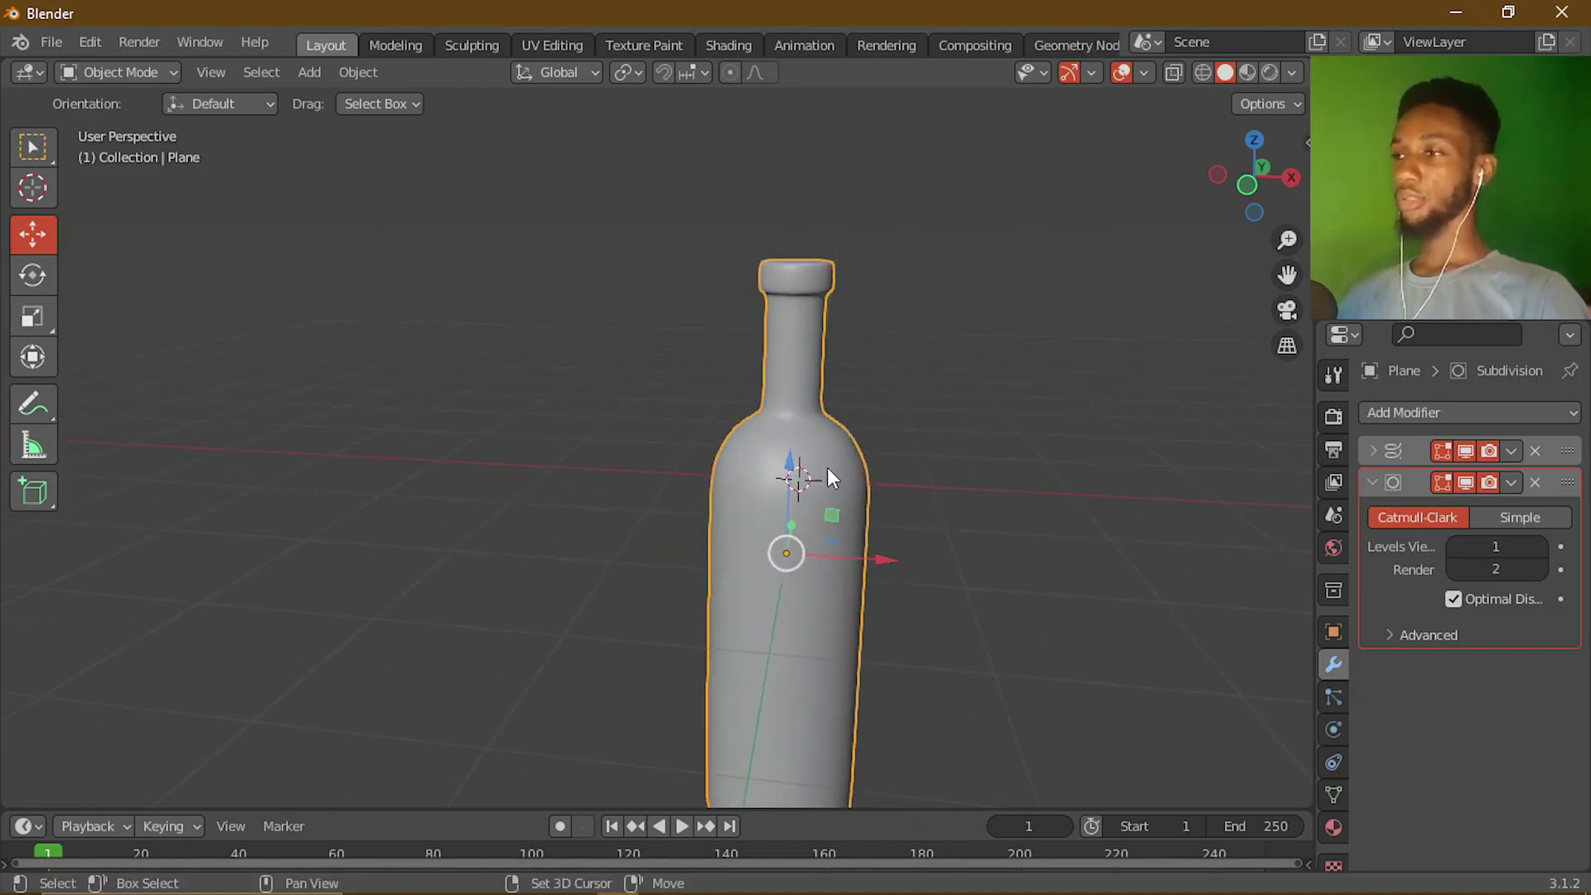
scroll(878, 448, "down", 1)
left_click(890, 485)
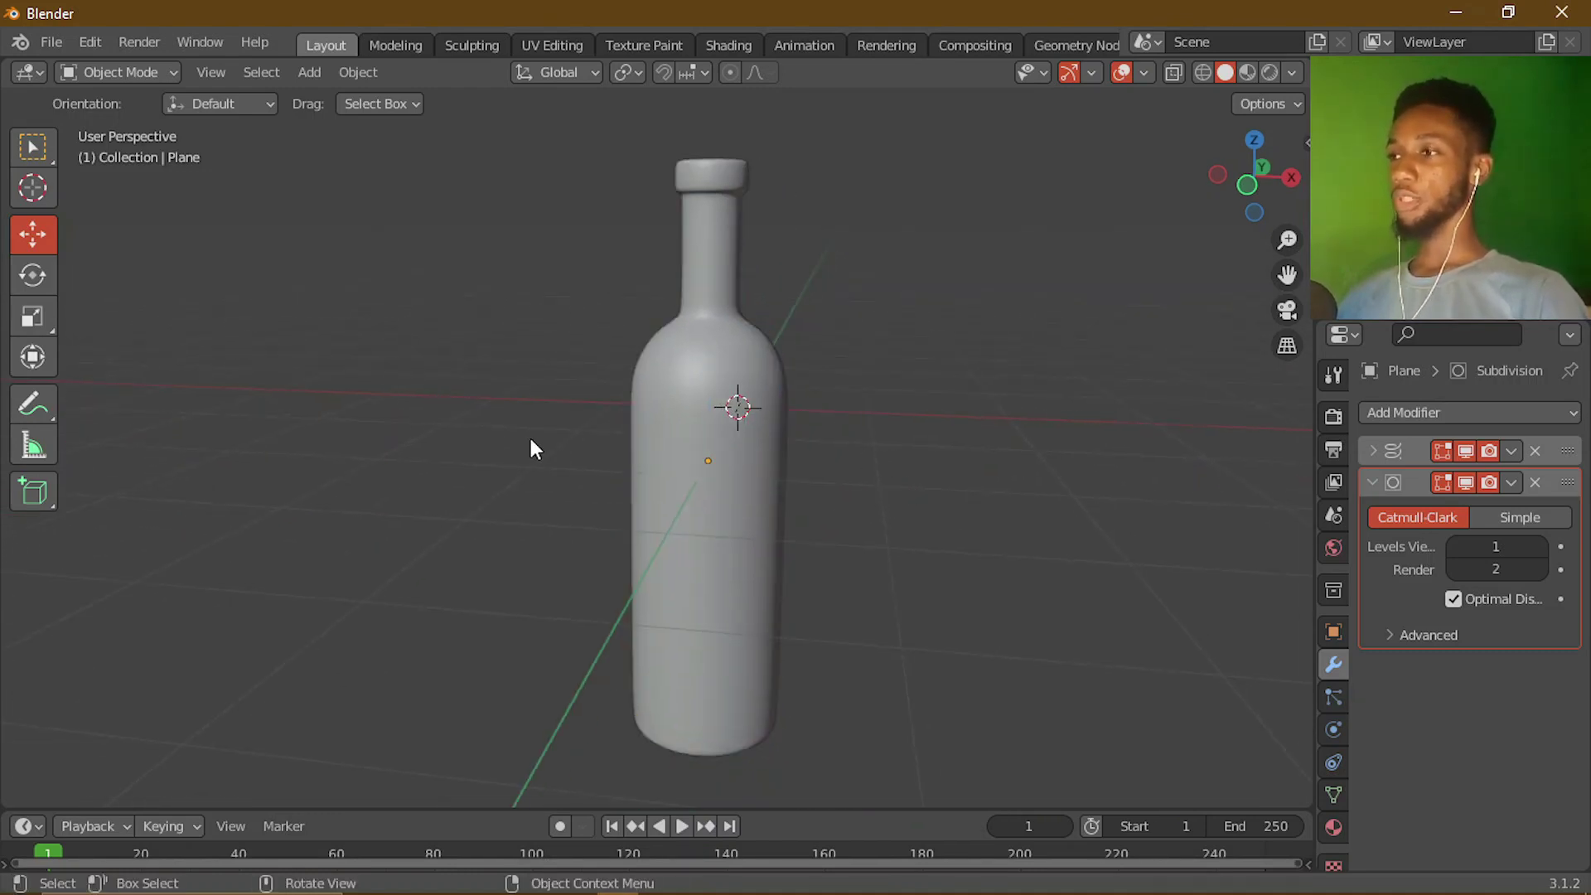
mouse_move(533, 447)
middle_mouse_down()
mouse_move(740, 637)
mouse_move(715, 565)
mouse_move(666, 634)
middle_mouse_up()
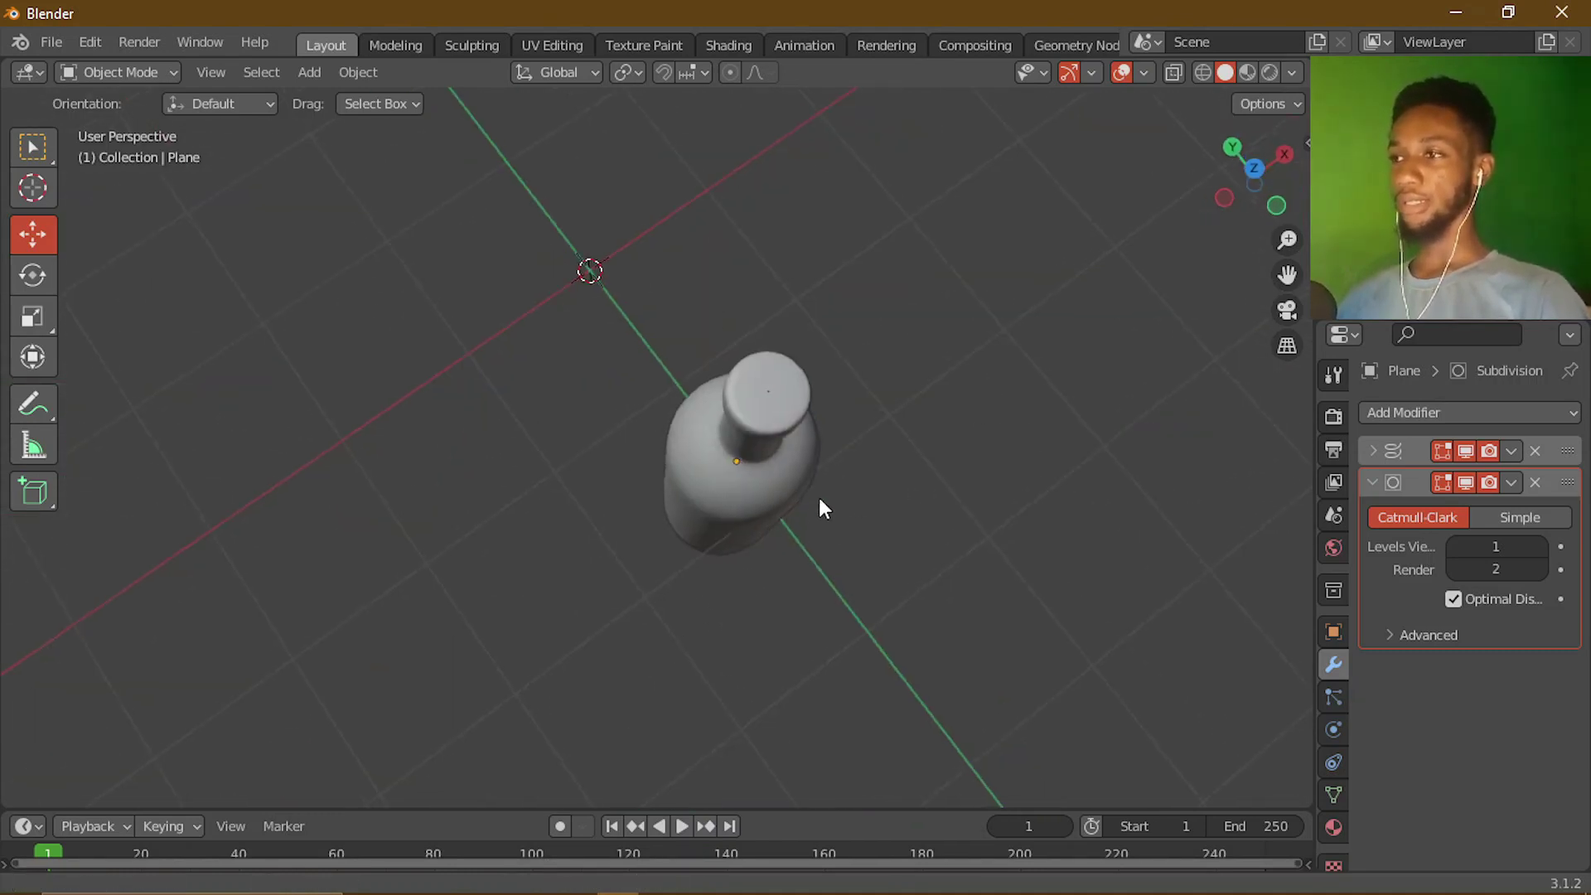
middle_click_drag(818, 497, 757, 521, "shift")
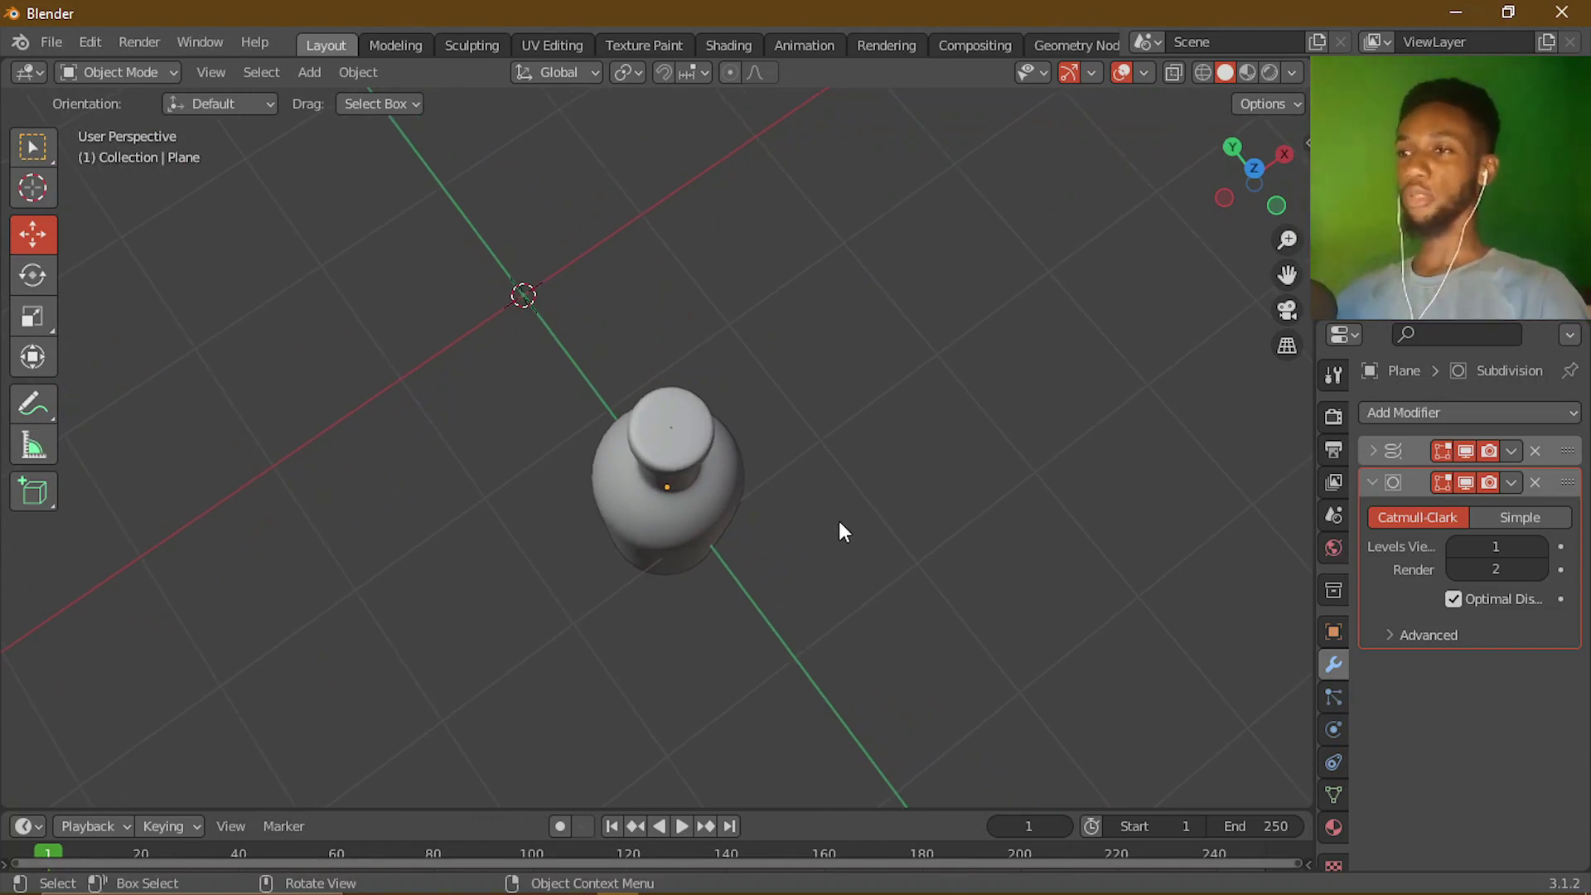
scroll(838, 520, "up", 1)
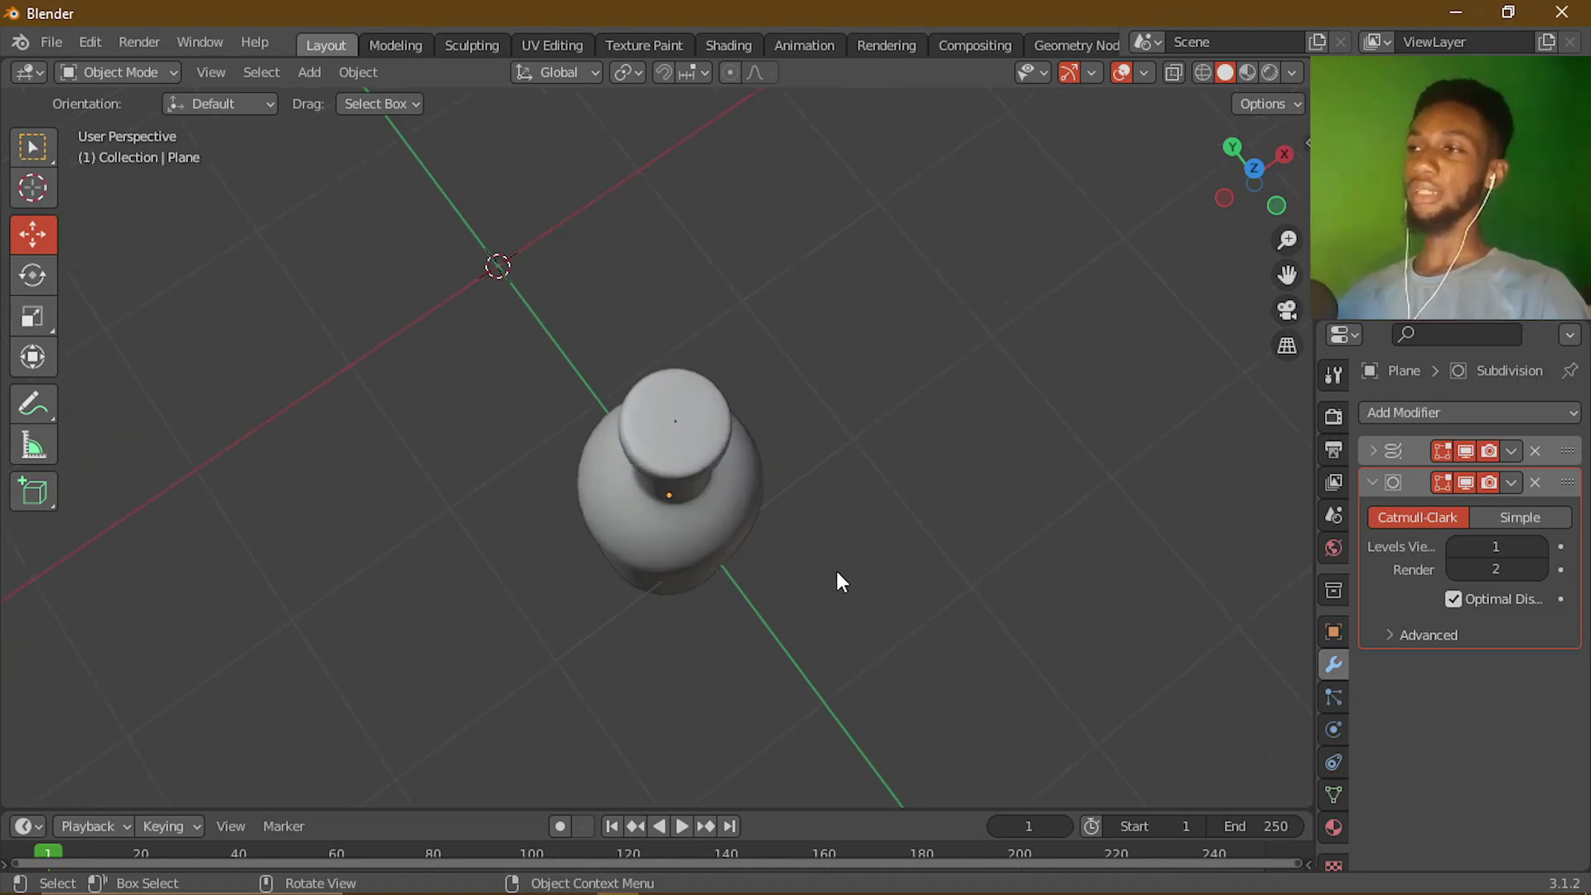
middle_click_drag(815, 588, 763, 436)
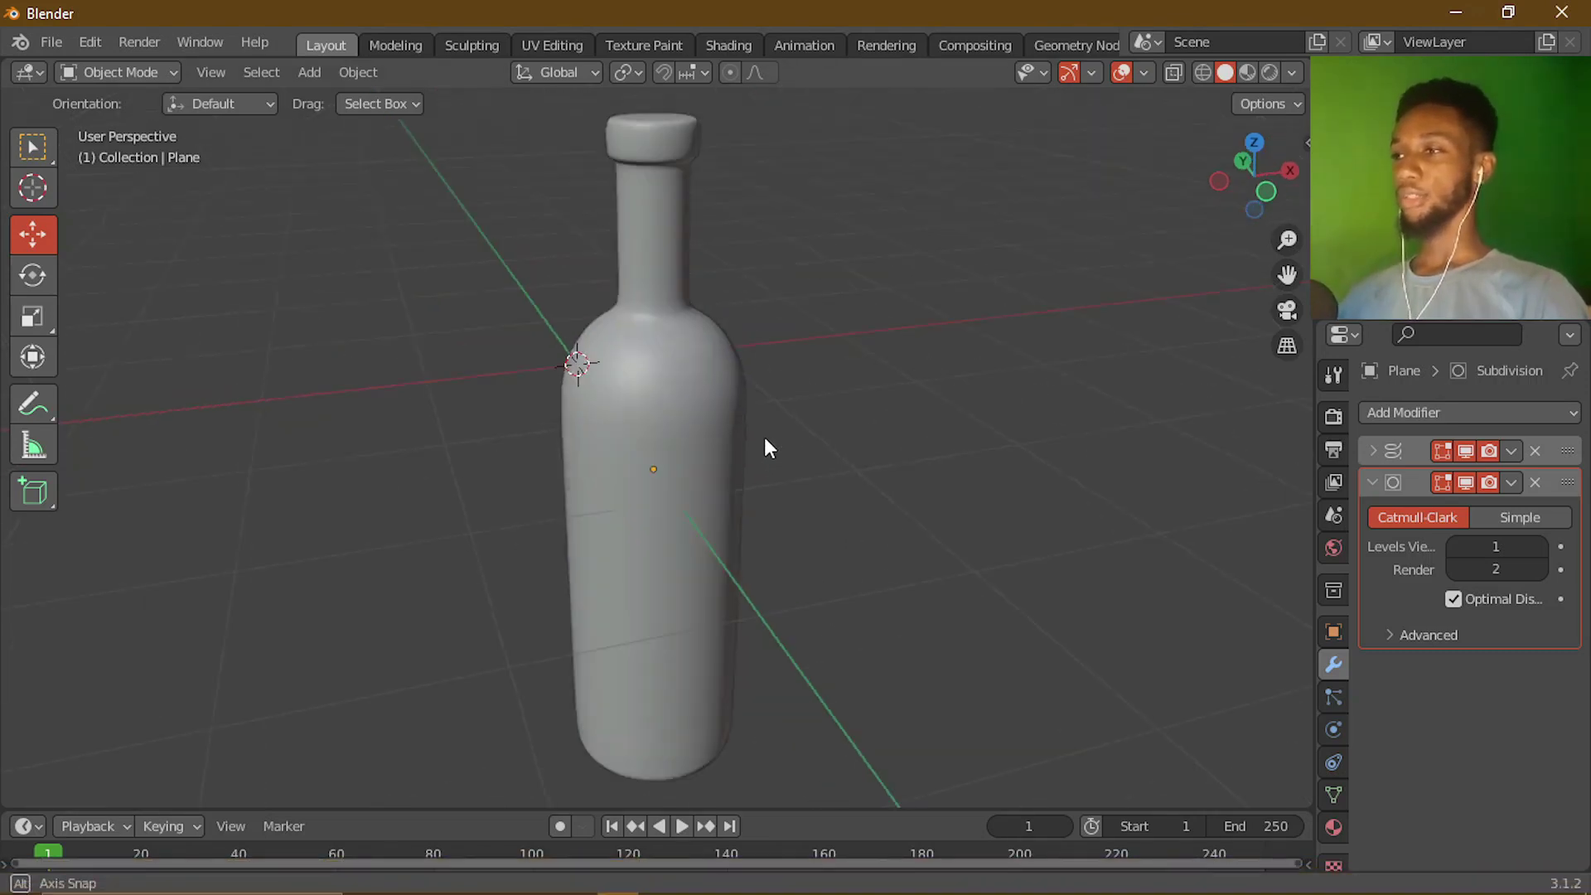
mouse_move(665, 503)
middle_mouse_down("shift")
mouse_move(663, 462)
mouse_move(850, 416)
middle_mouse_up("shift")
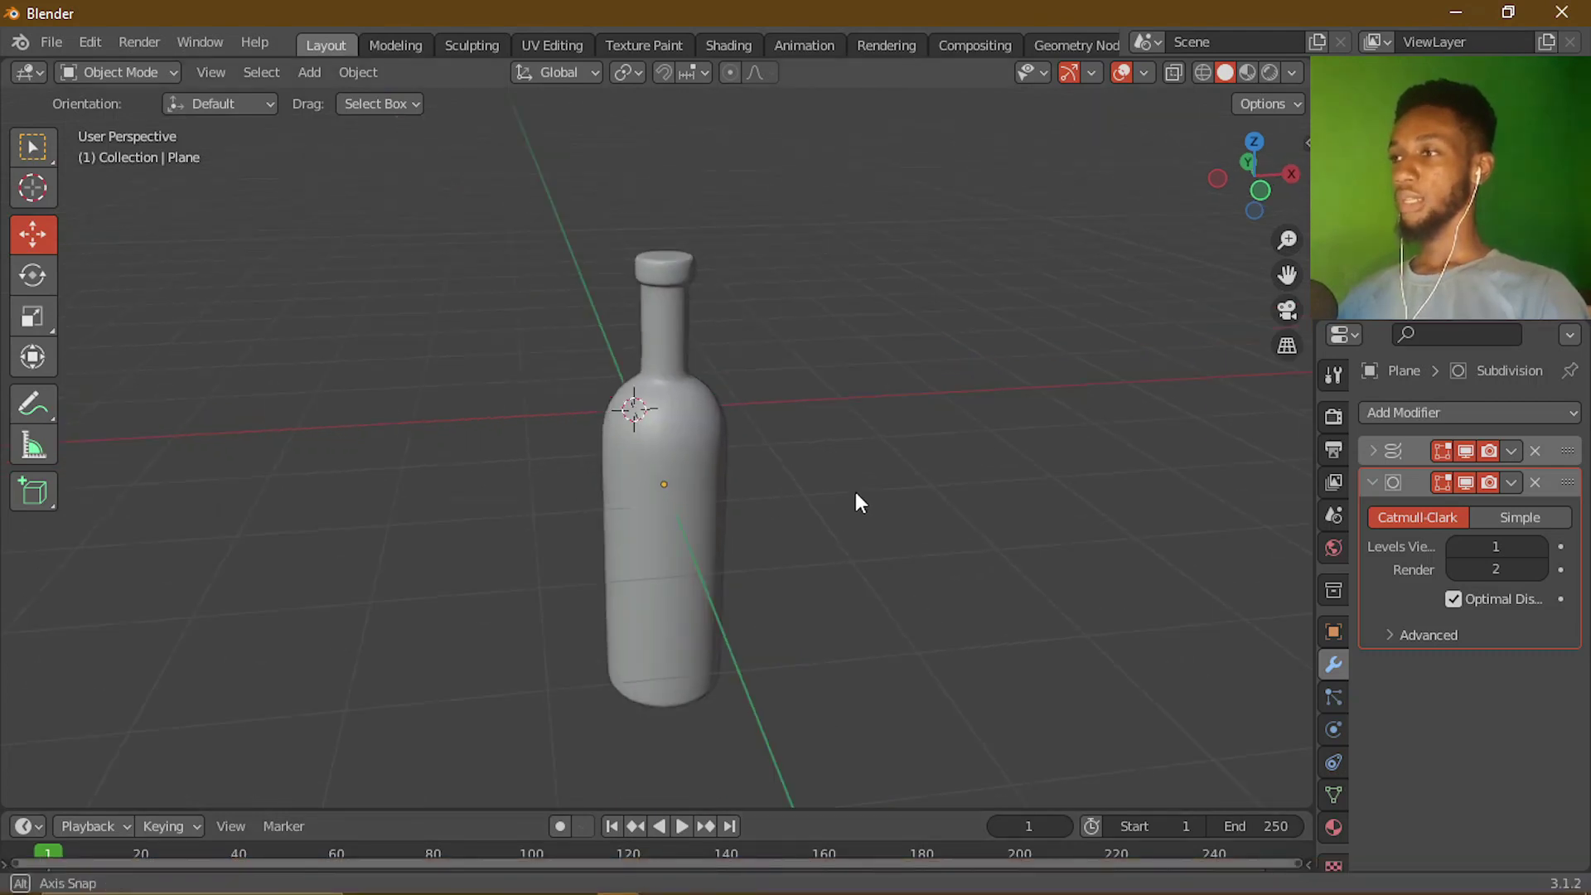
key("KP_1")
left_click(673, 435)
scroll(719, 327, "up", 2)
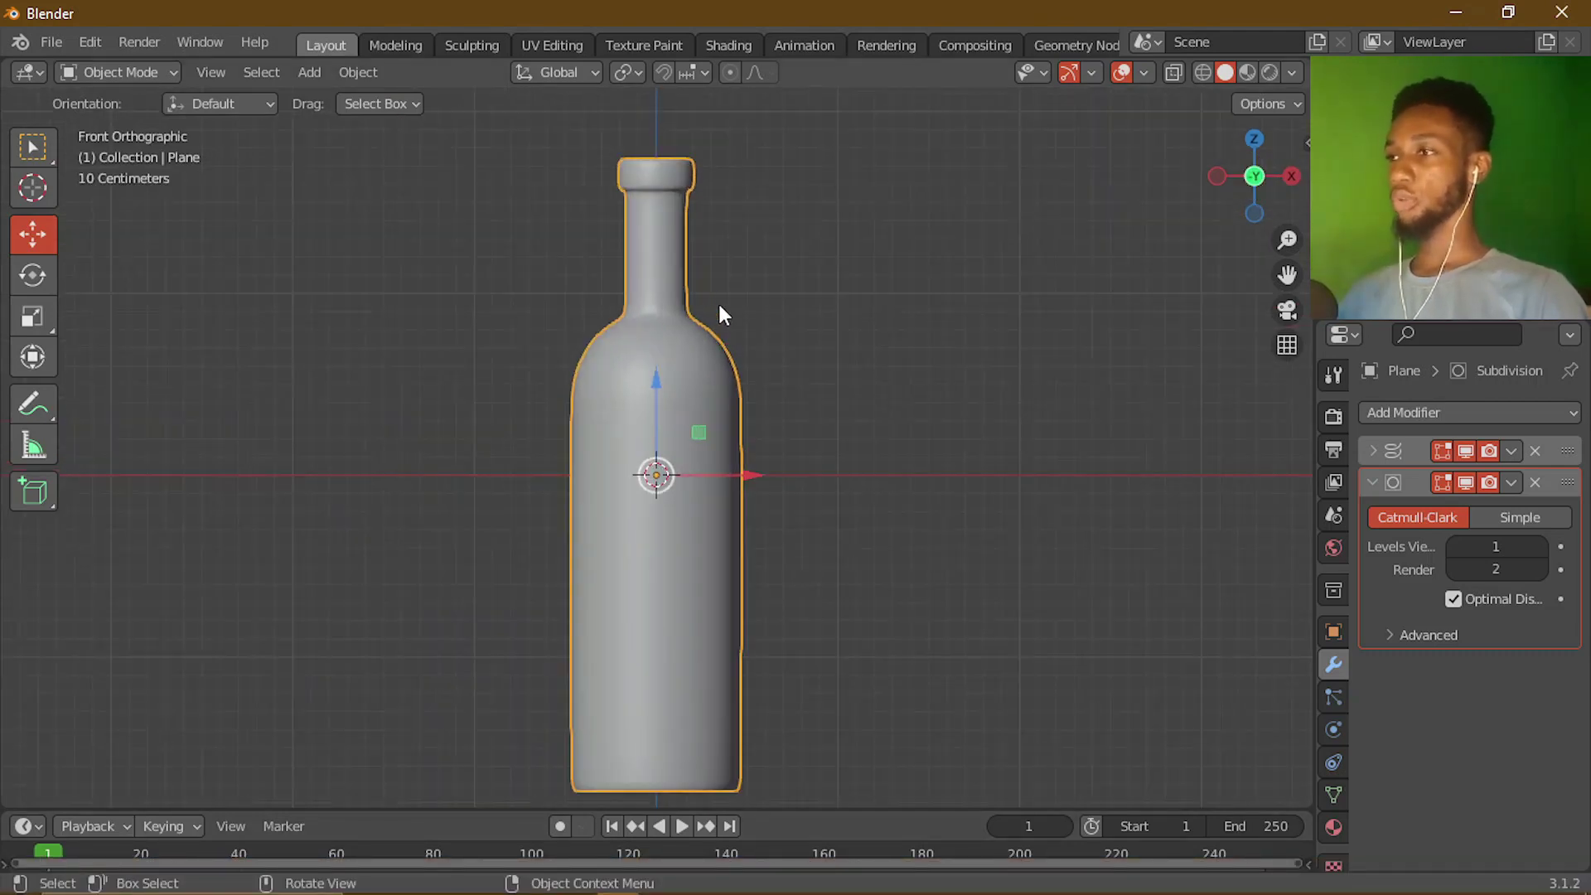
- Convert the bottle to a mesh and inspect its neck in Edit Mode
left_click(359, 73)
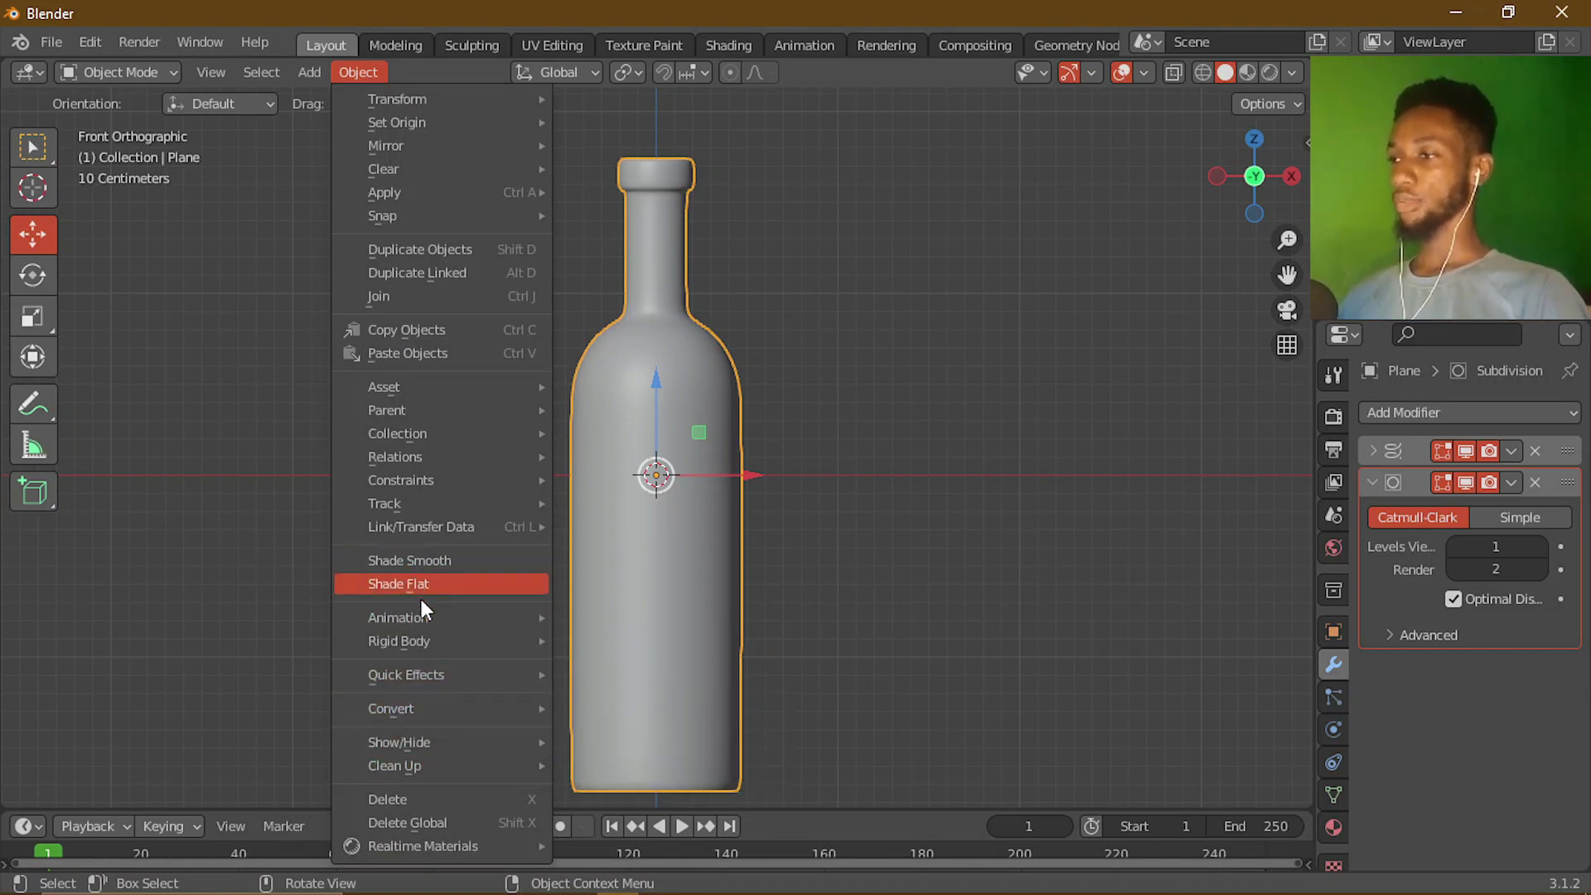
left_click(349, 73)
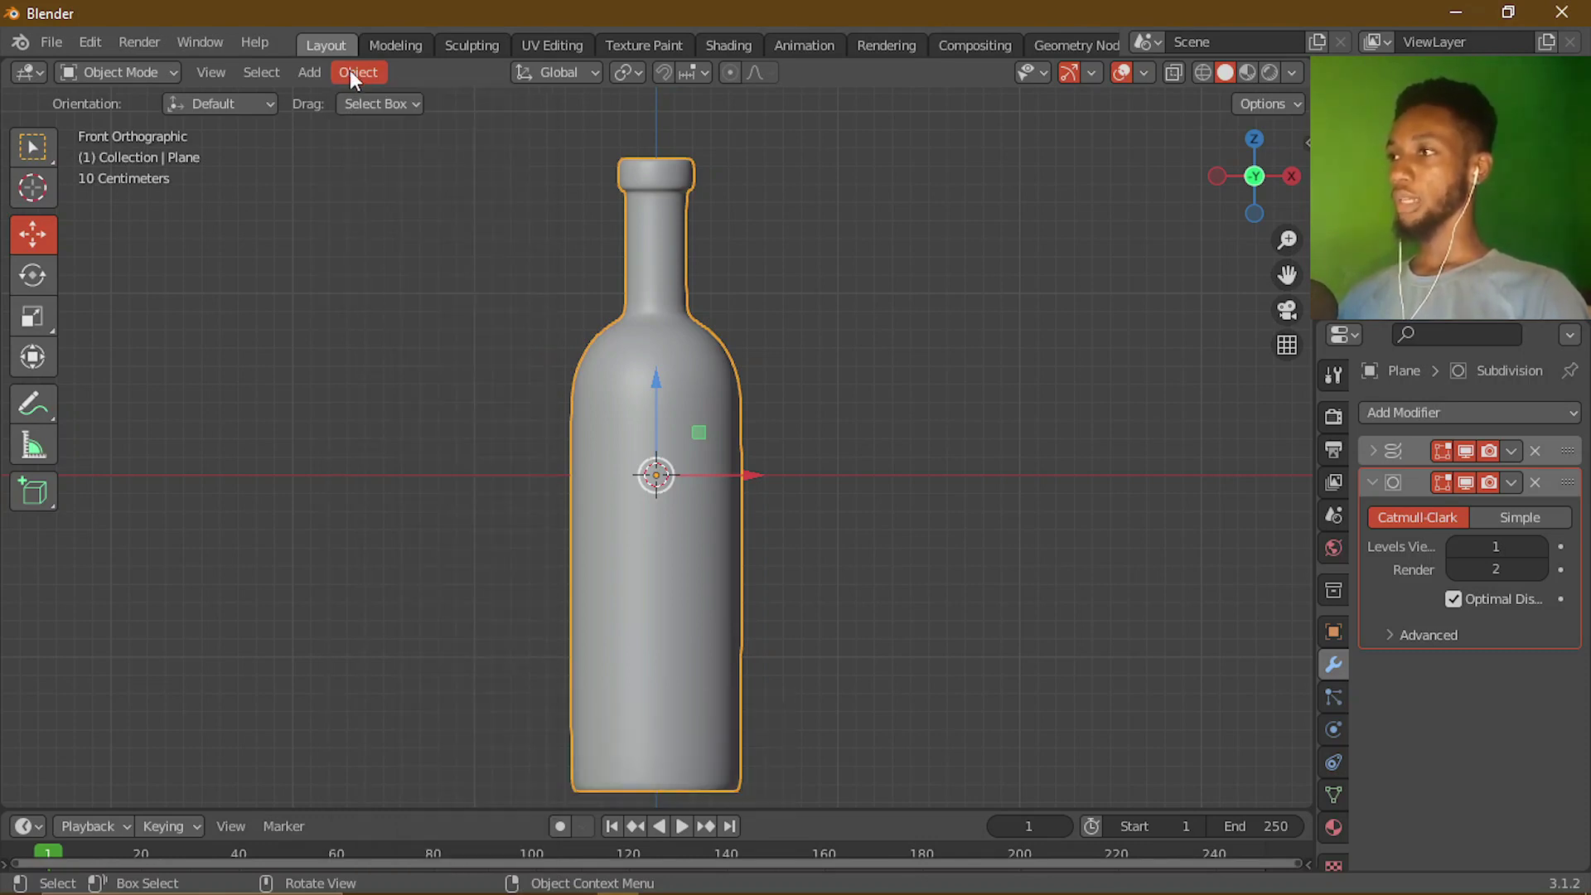
left_click(364, 76)
mouse_move(391, 709)
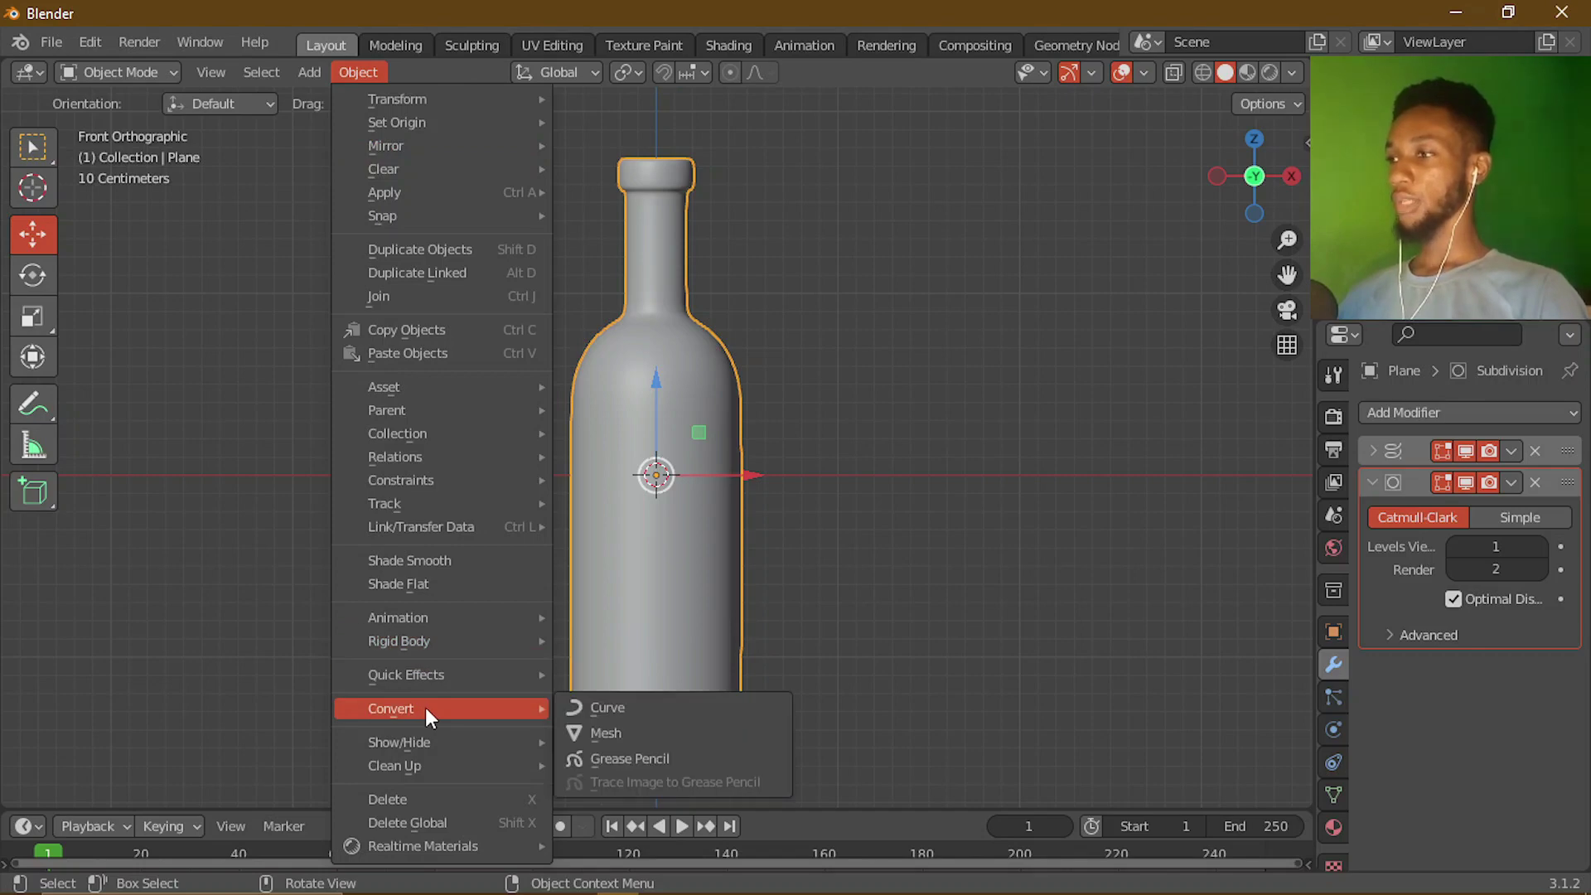
left_click(643, 733)
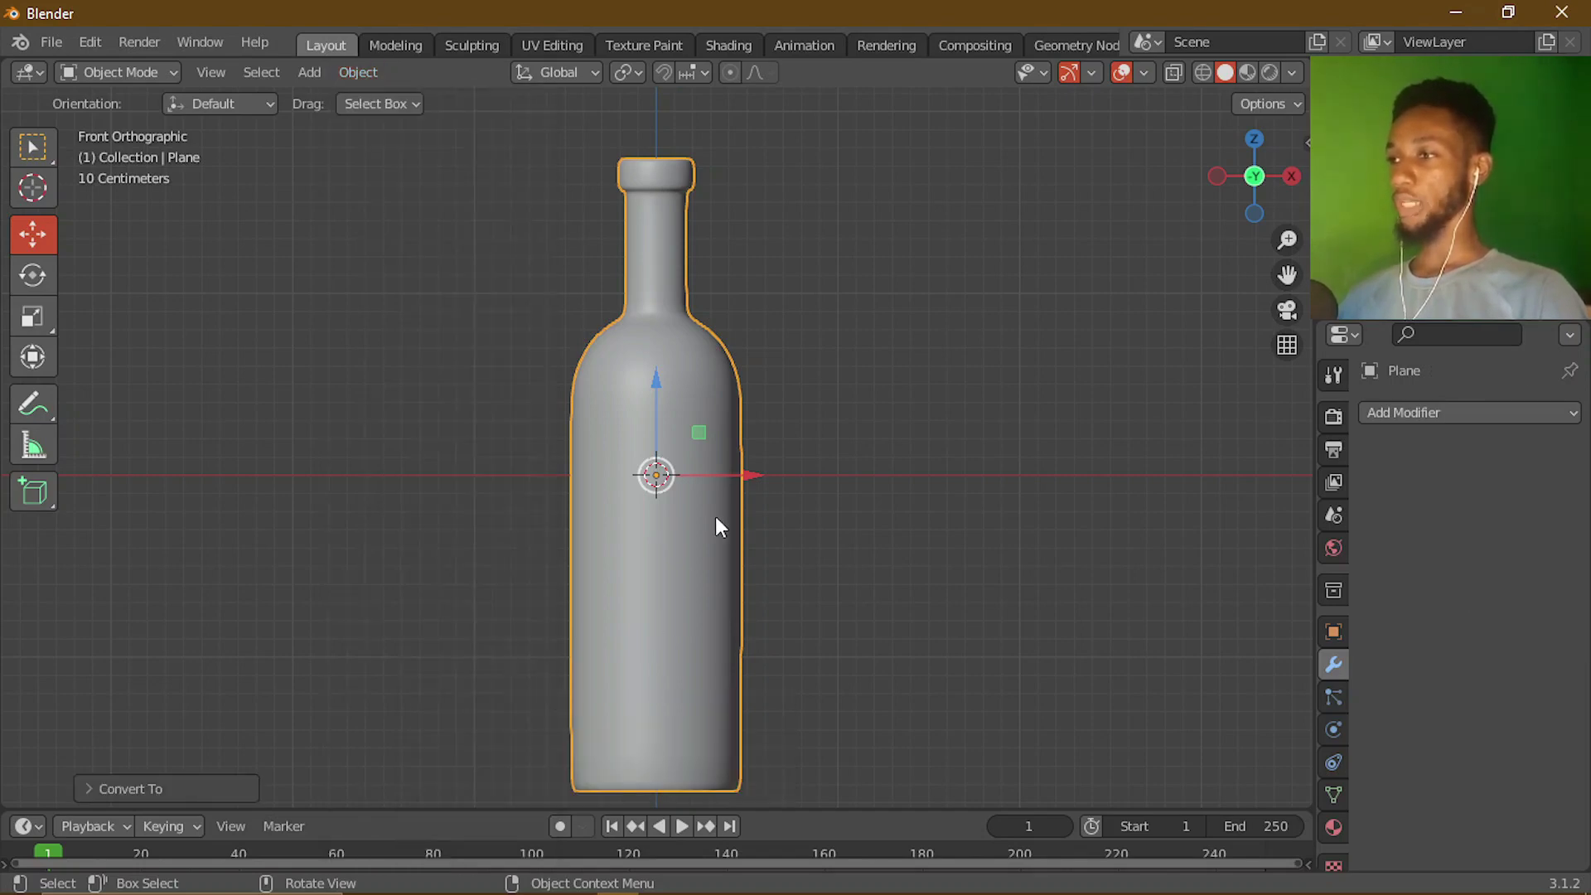
key("Tab")
scroll(667, 313, "up", 2)
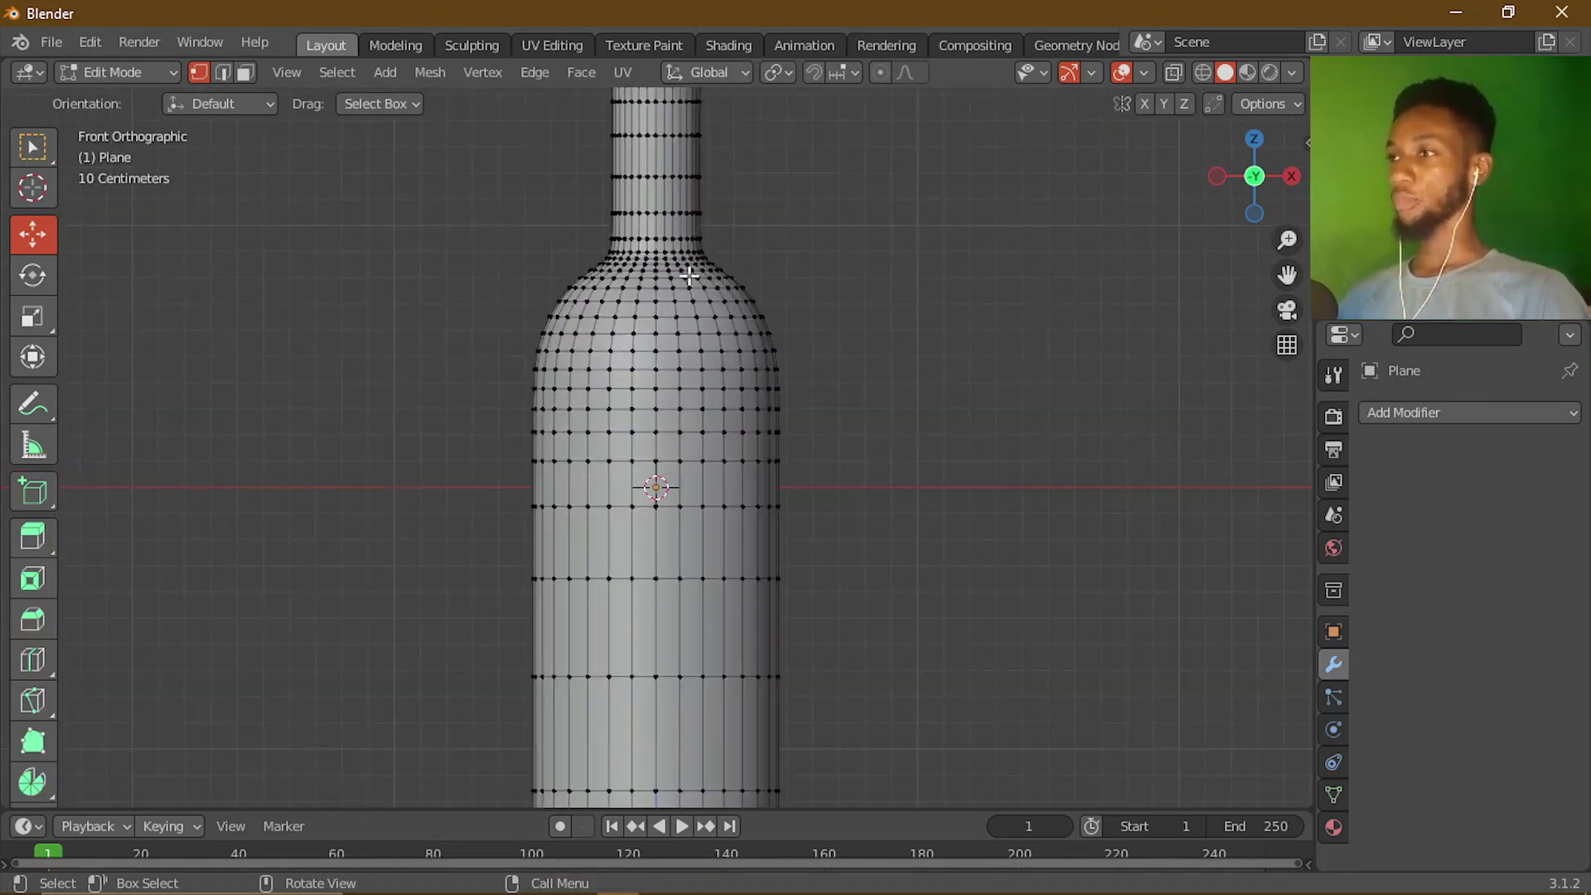
middle_click_drag(689, 274, 689, 373, "shift")
scroll(677, 289, "up", 2)
middle_click_drag(677, 290, 656, 374)
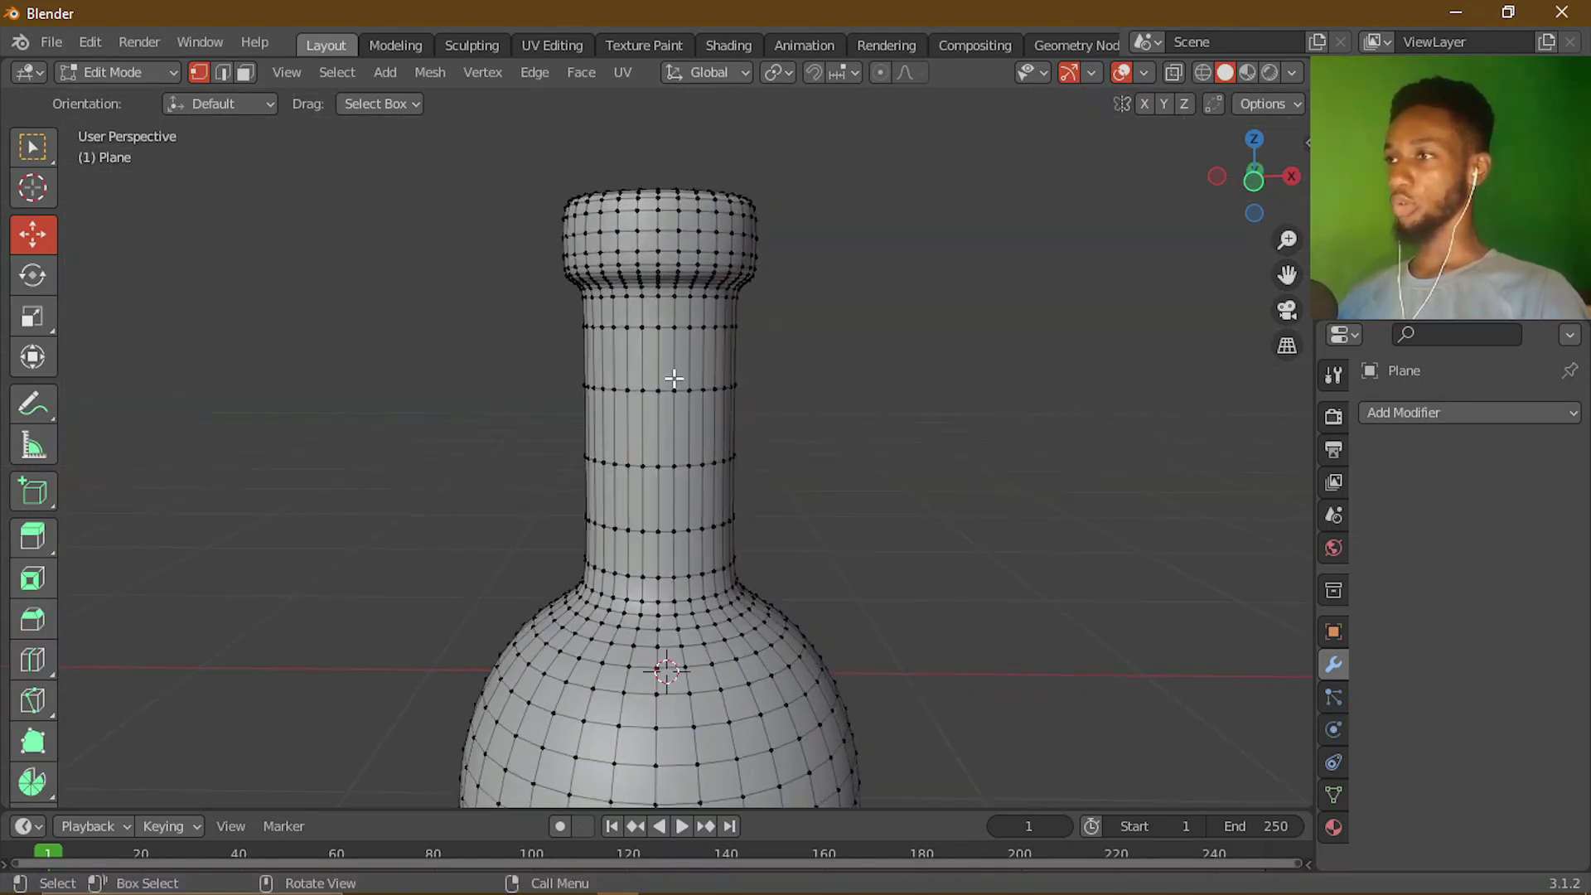
key("Tab")
- Undo the conversion and delete the Subdivision Surface modifier, keeping only the Screw
key("ctrl+1")
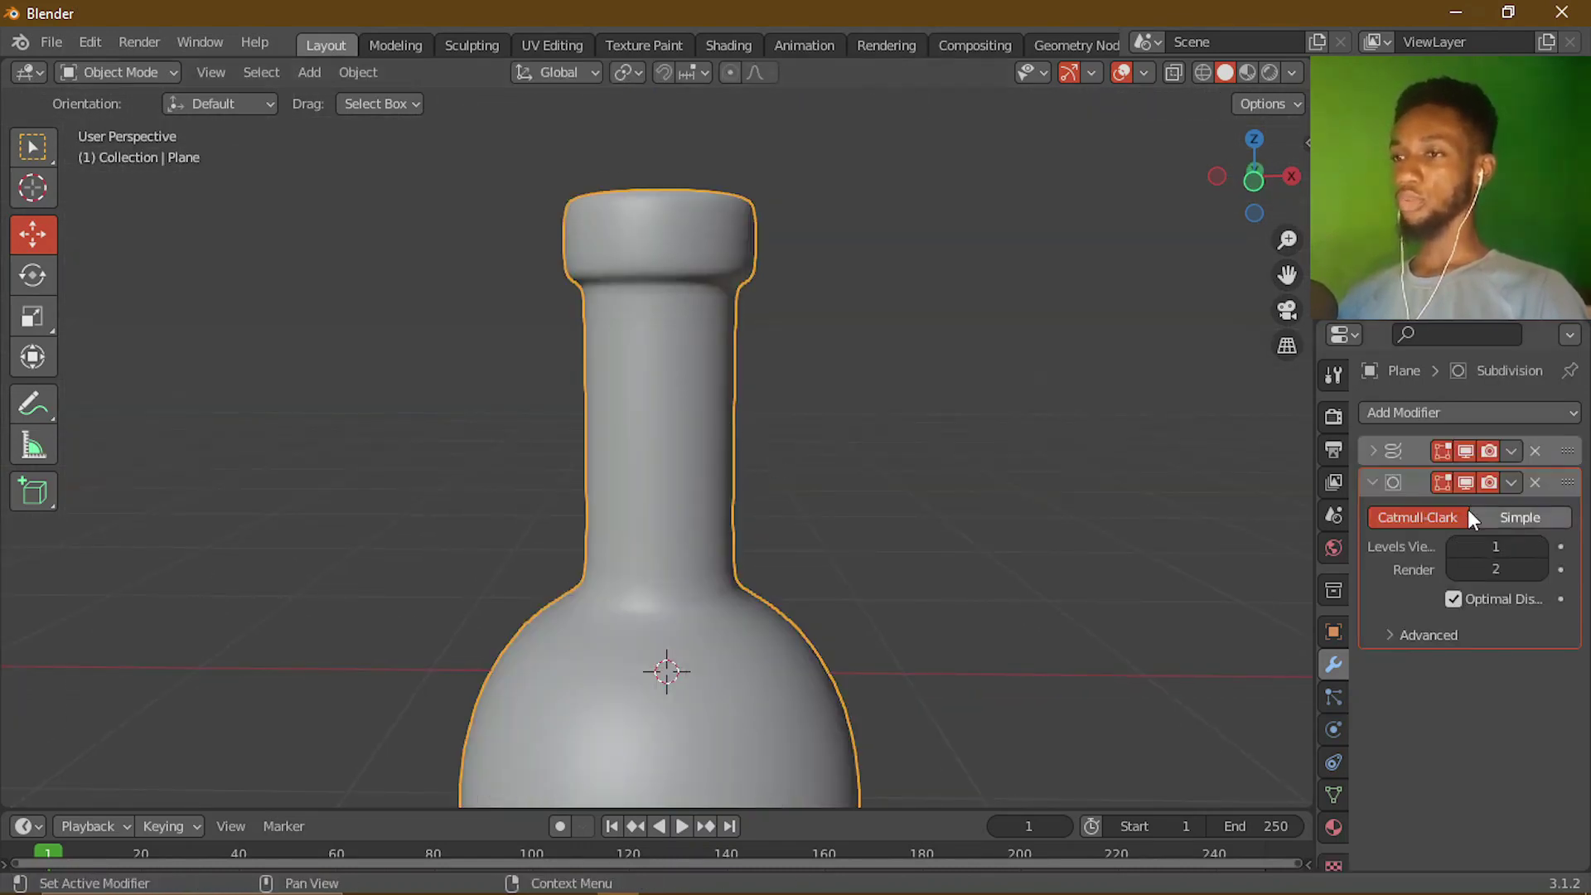
left_click(1370, 479)
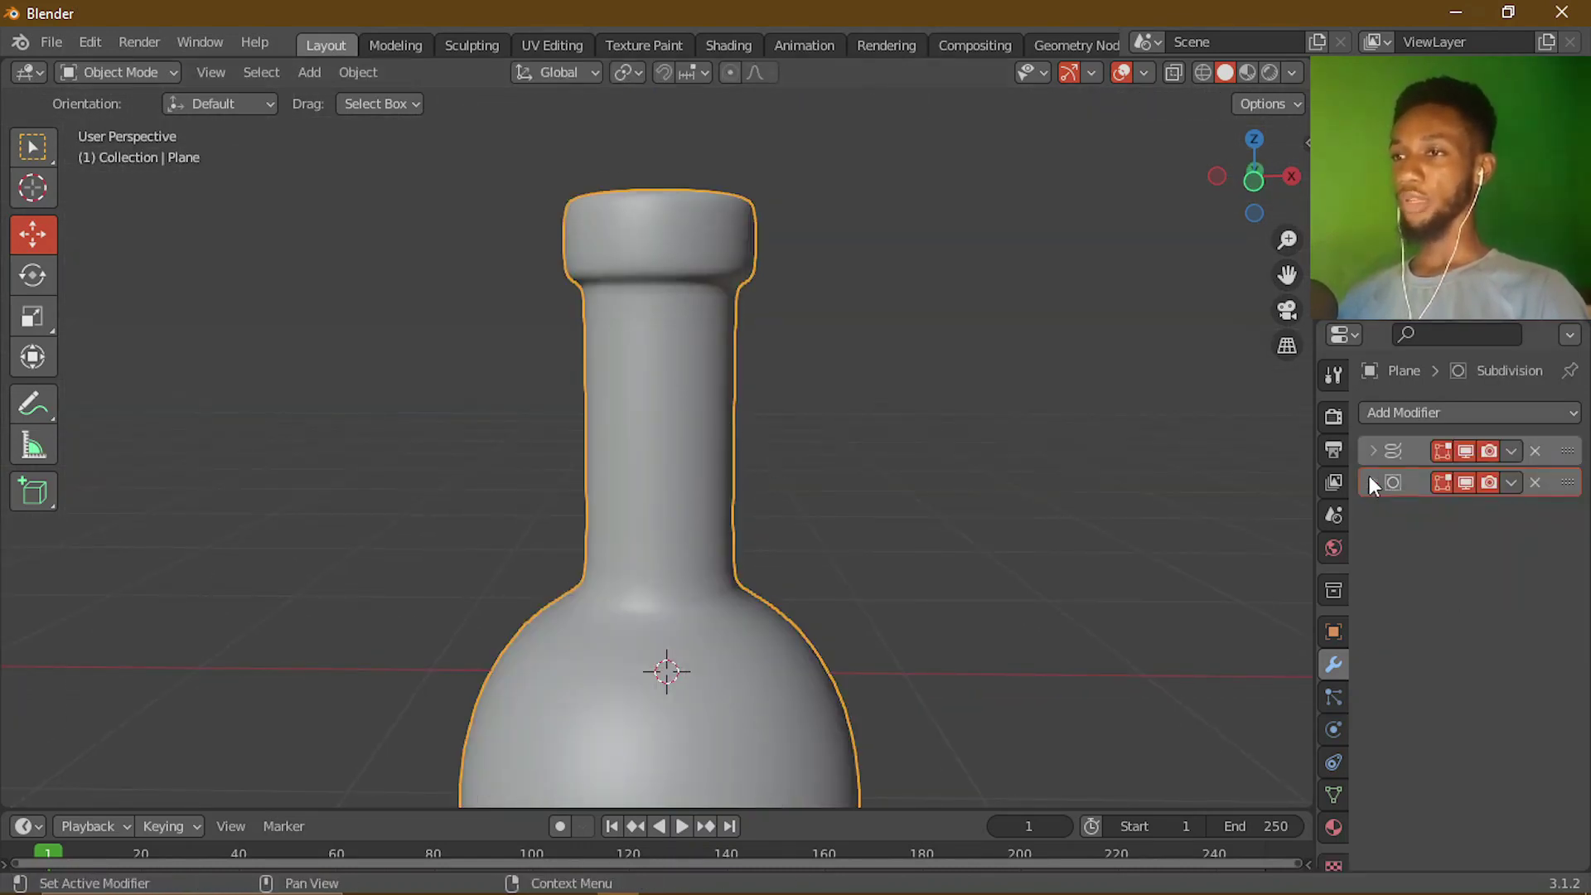
left_click(1534, 482)
scroll(927, 549, "down", 4)
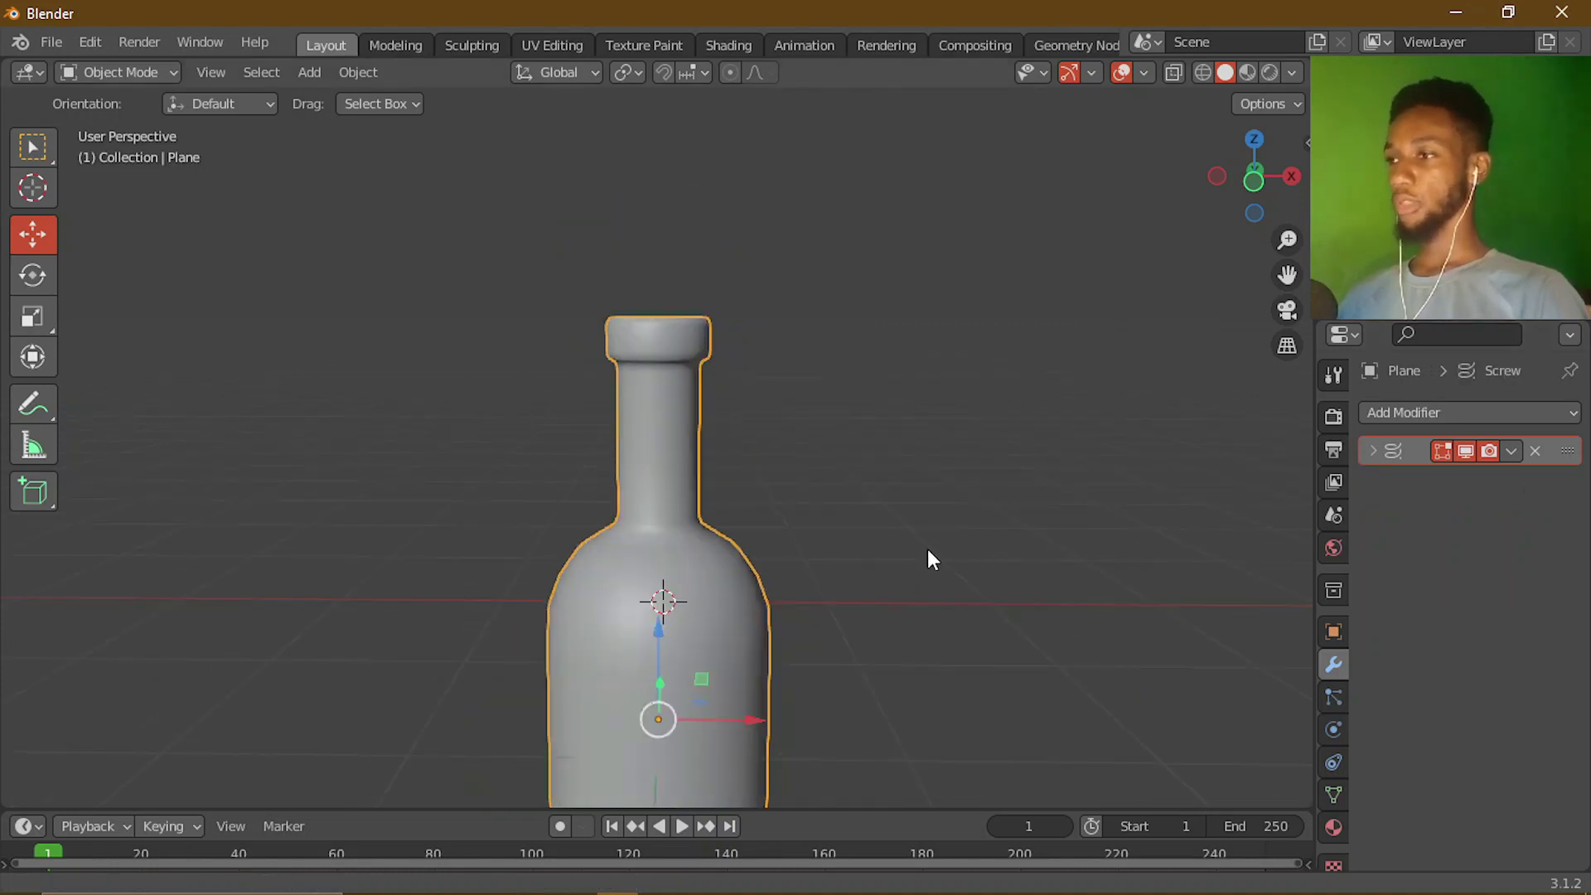
left_click(356, 70)
mouse_move(391, 707)
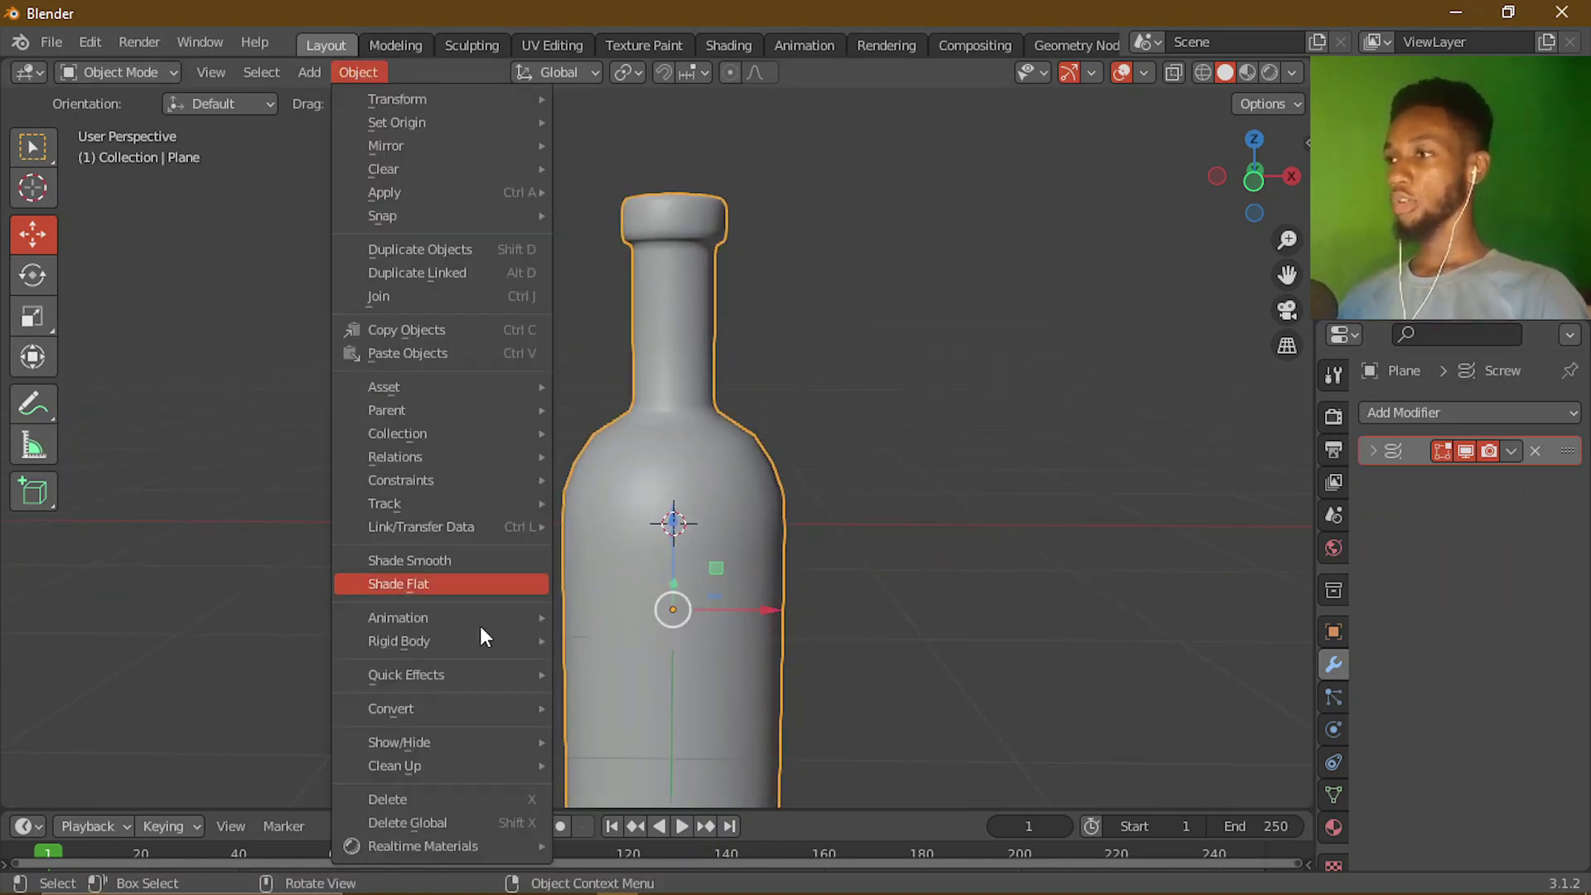
left_click(648, 730)
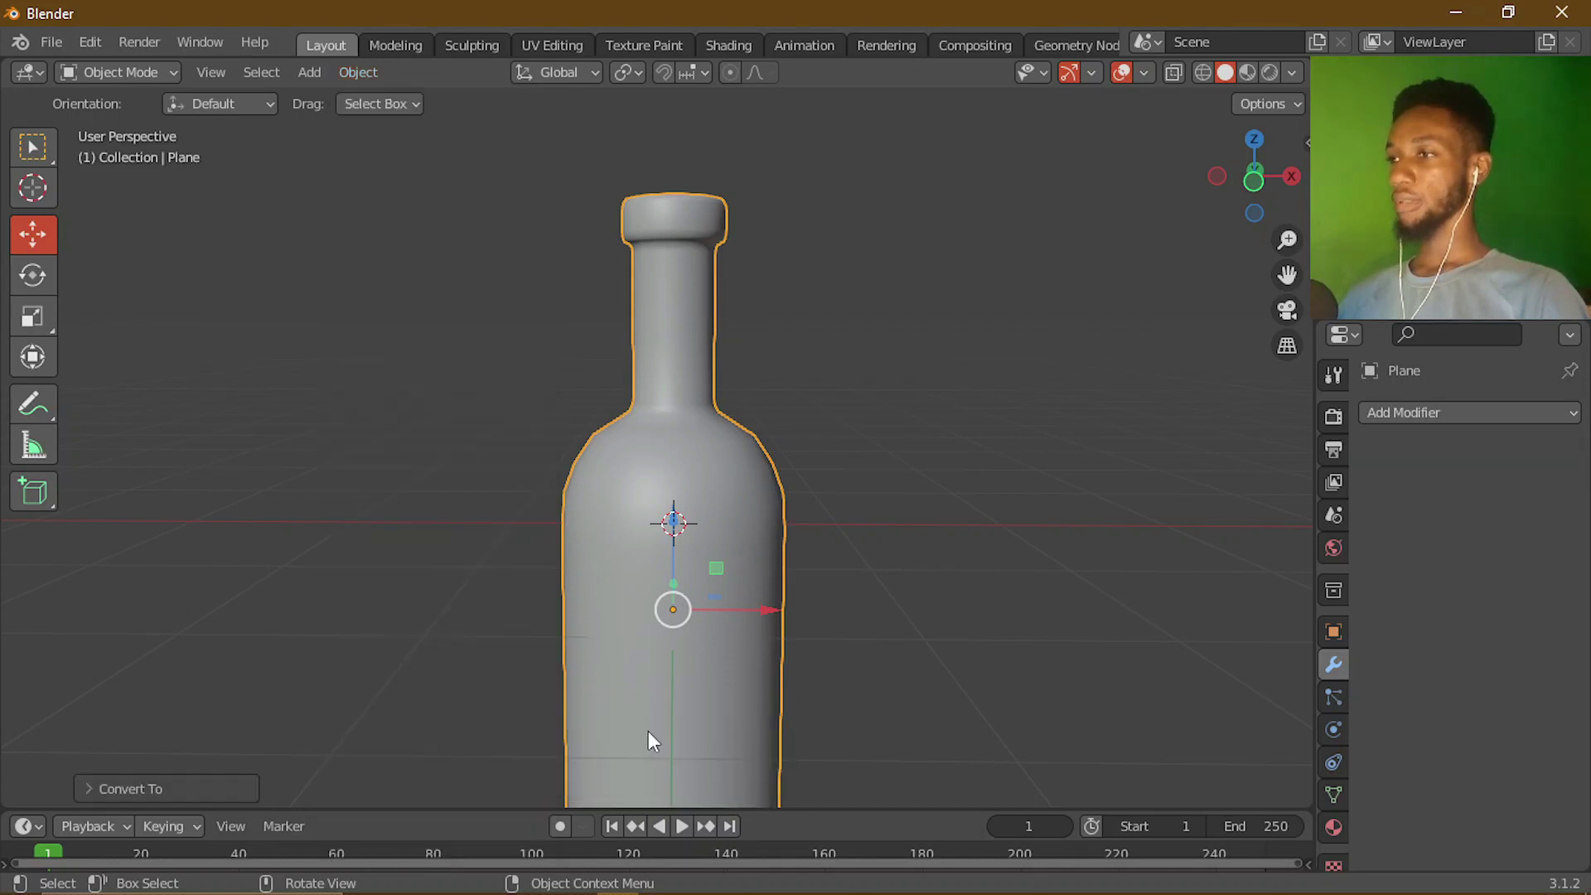
key("Tab")
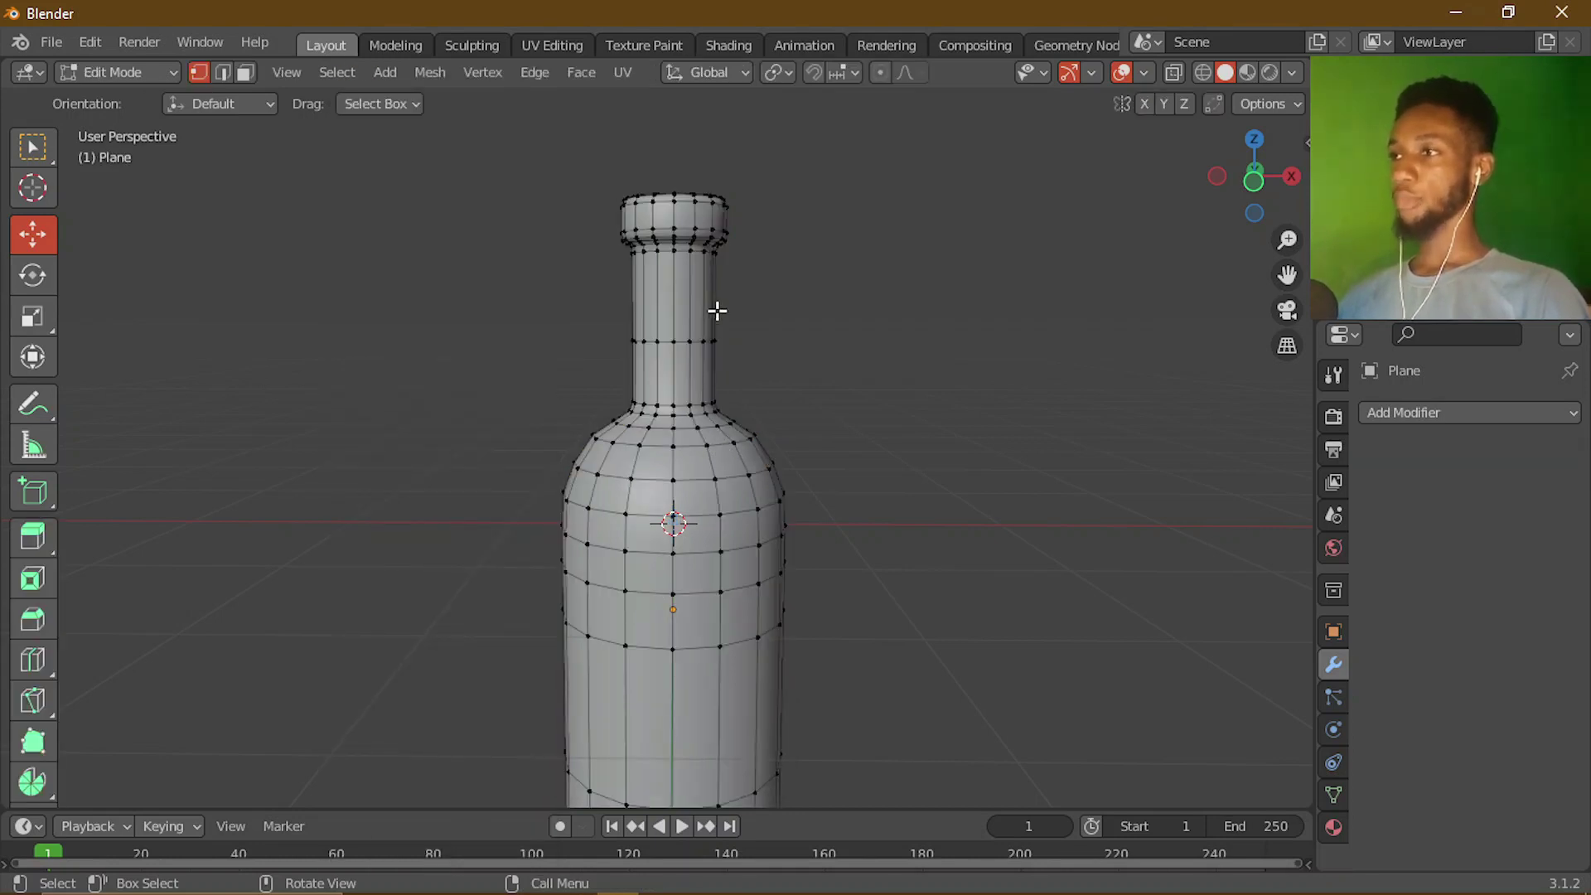
scroll(714, 309, "up", 3)
middle_click_drag(750, 259, 686, 654, "shift")
scroll(686, 654, "up", 2)
middle_click_drag(682, 436, 612, 422)
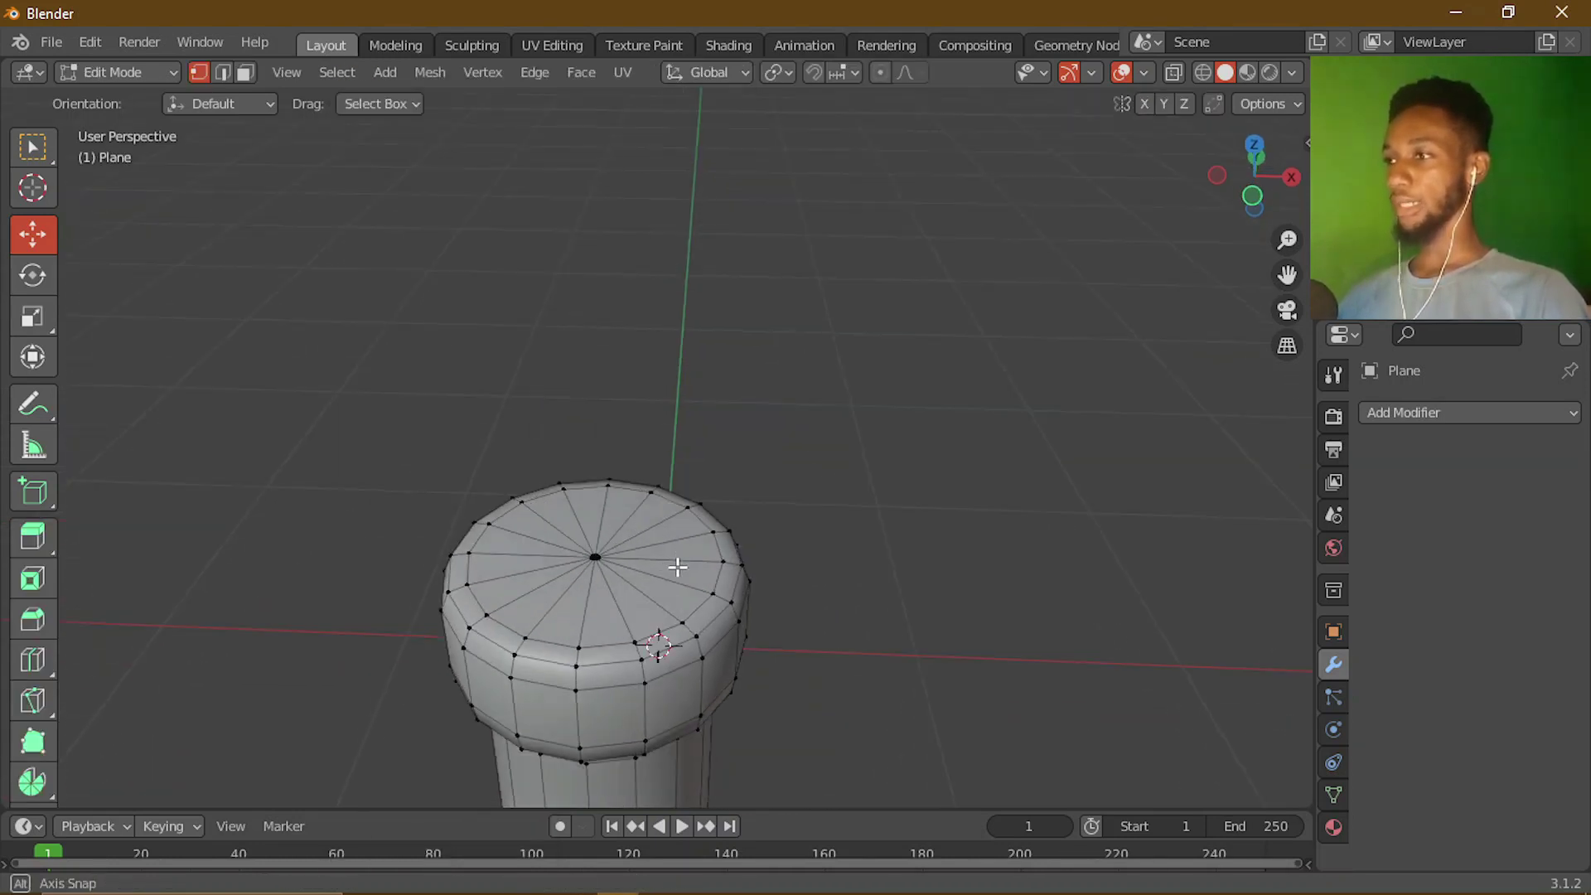
scroll(613, 423, "up", 2)
scroll(612, 422, "up", 2)
middle_click_drag(480, 447, 584, 451, "shift")
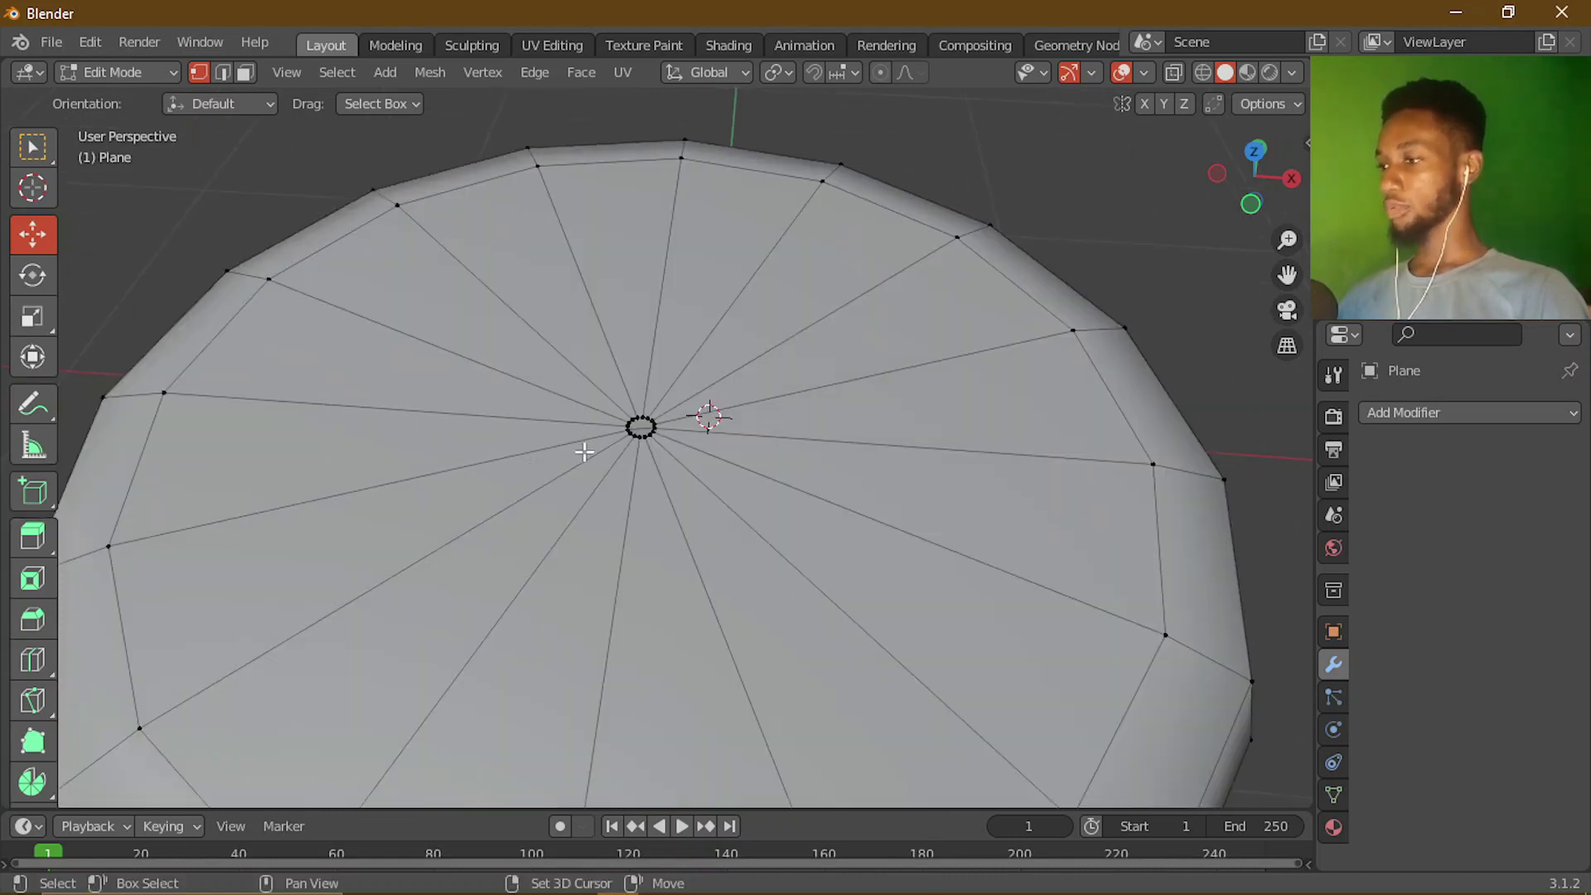
scroll(642, 427, "up", 5)
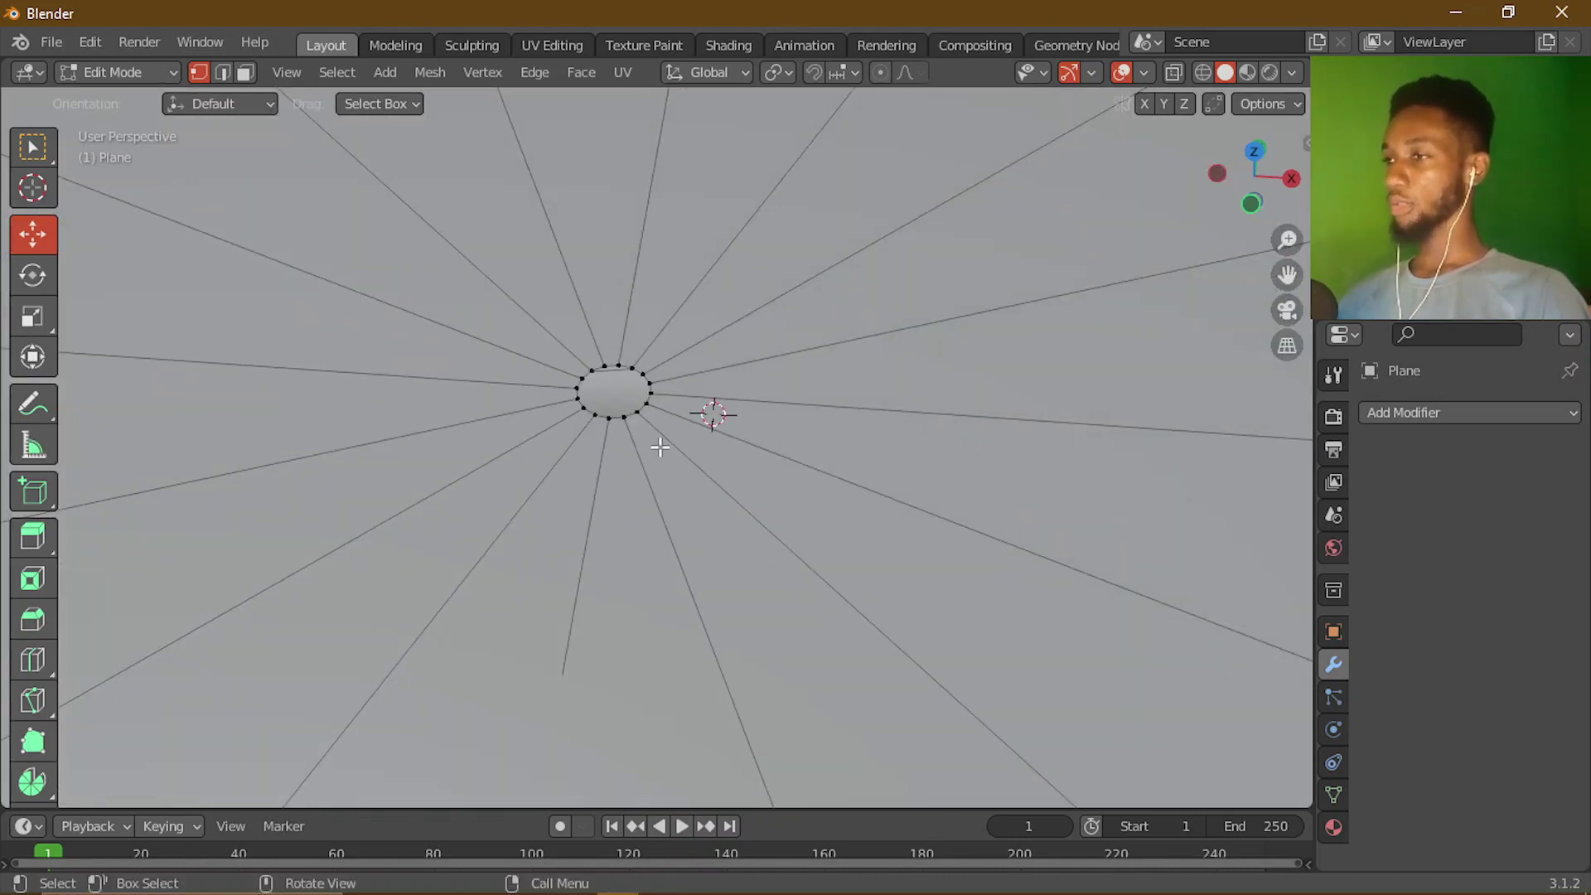
left_click(648, 397, "alt")
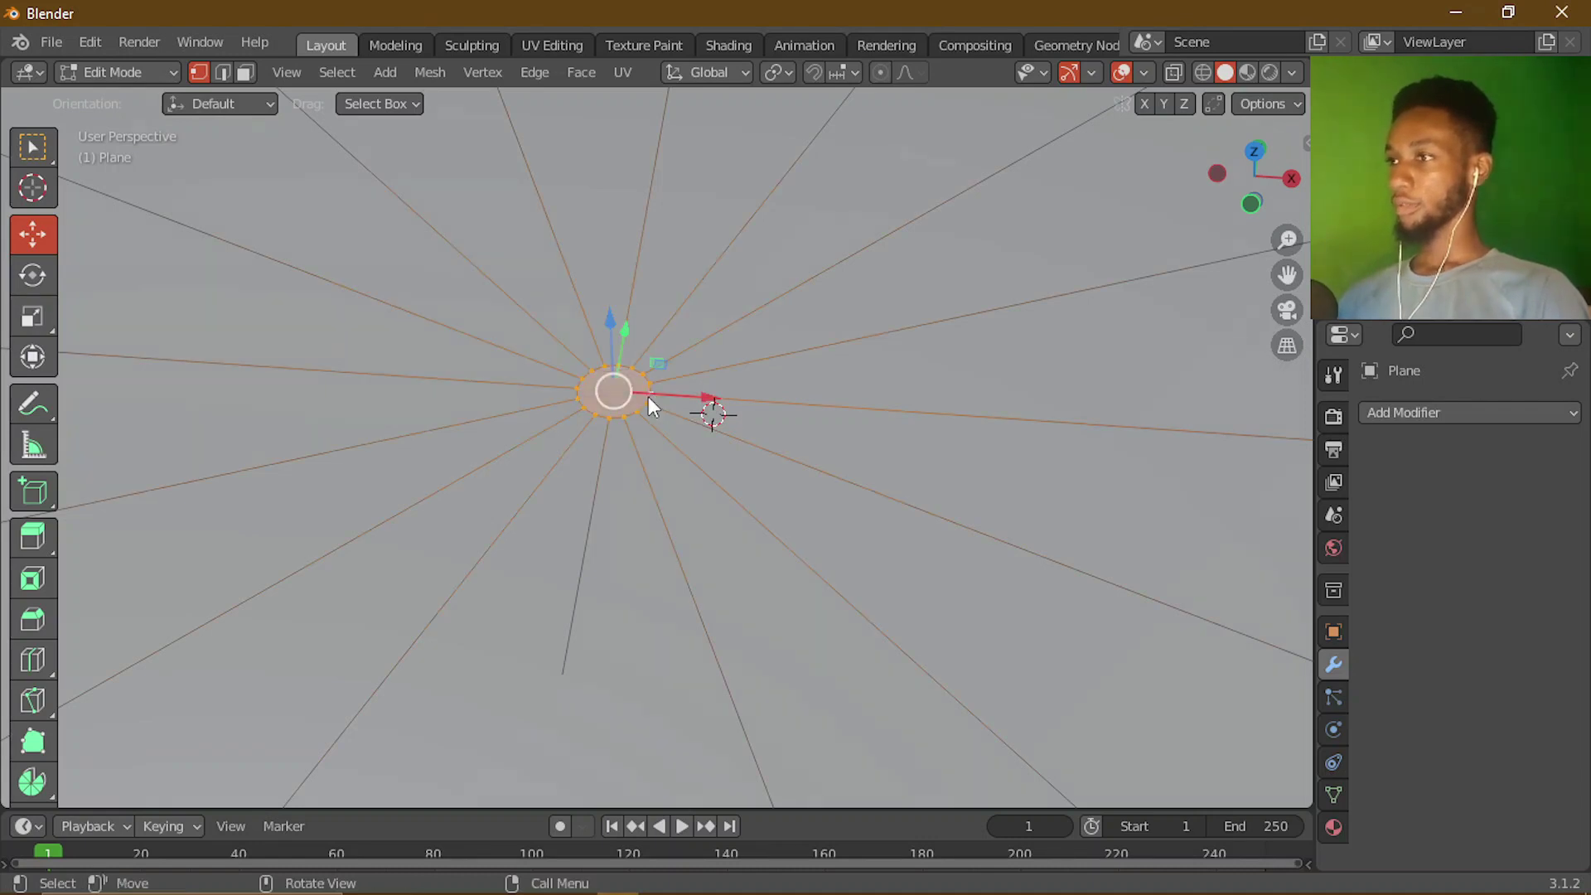
key("Tab")
scroll(648, 396, "down", 5)
mouse_move(634, 415)
middle_mouse_down()
mouse_move(693, 602)
mouse_move(646, 454)
mouse_move(668, 533)
mouse_move(668, 686)
mouse_move(657, 409)
mouse_move(673, 769)
middle_mouse_up()
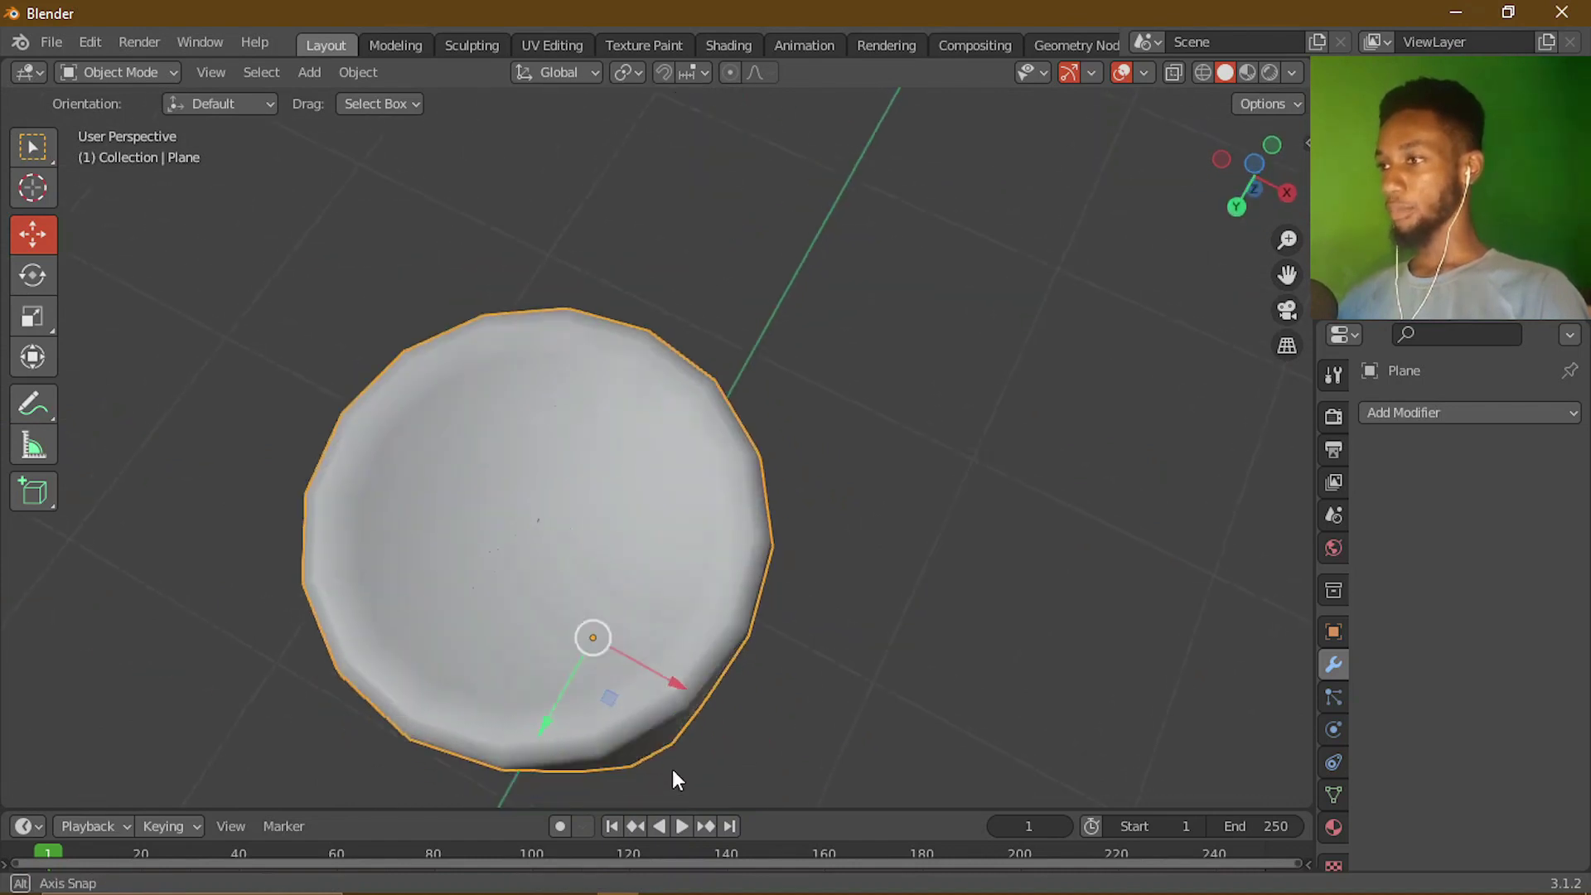
scroll(510, 637, "up", 5)
mouse_move(503, 628)
middle_mouse_down()
mouse_move(537, 658)
mouse_move(500, 684)
middle_mouse_up()
key("Tab")
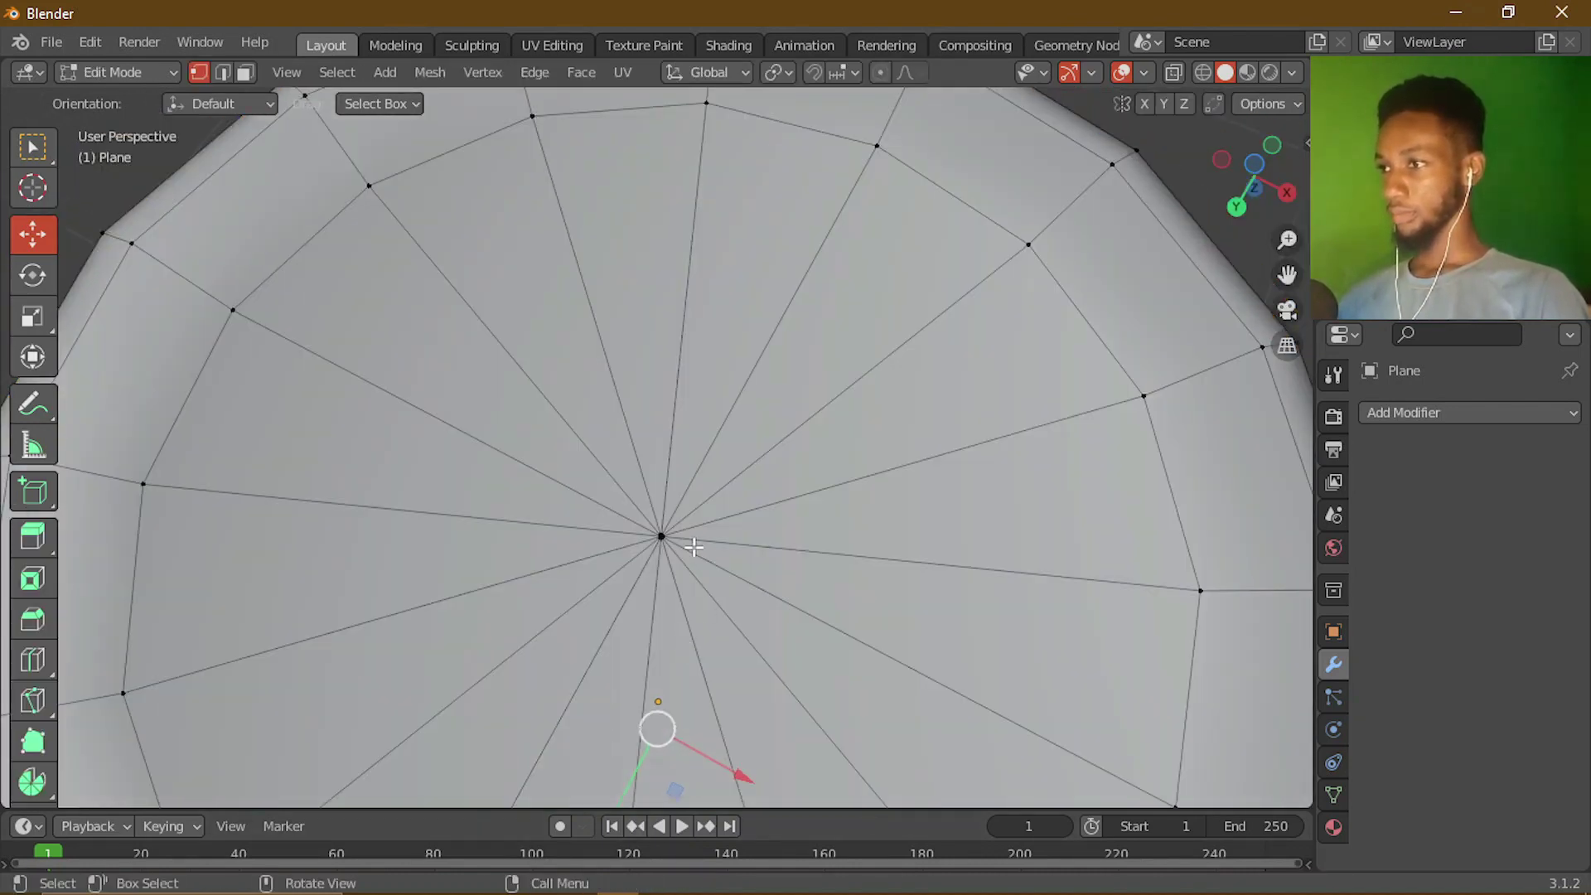
left_click(648, 520)
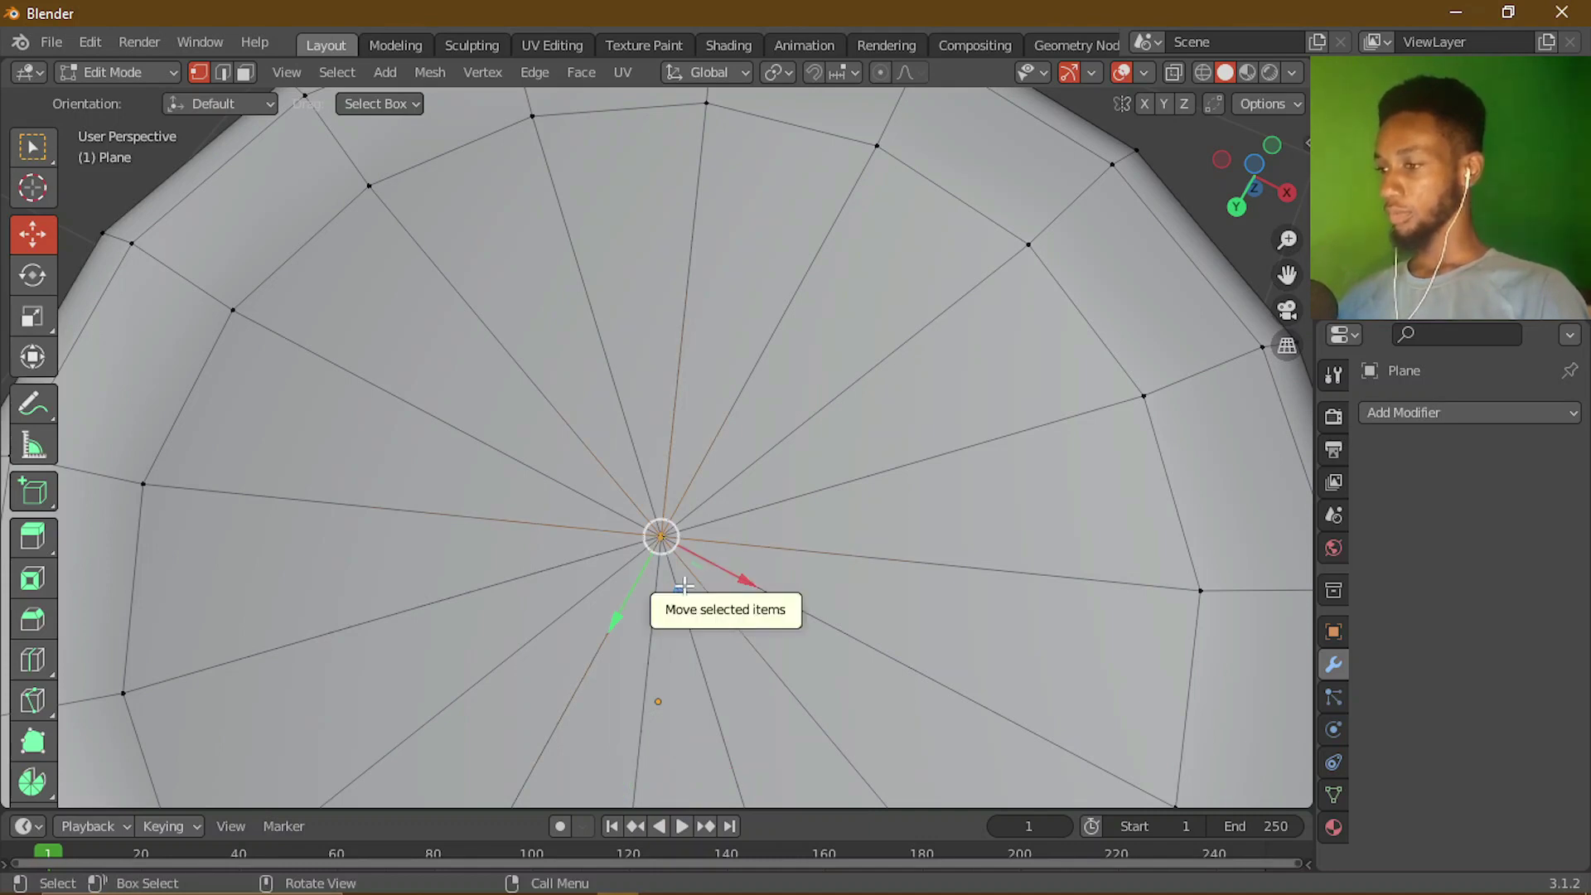
key("s")
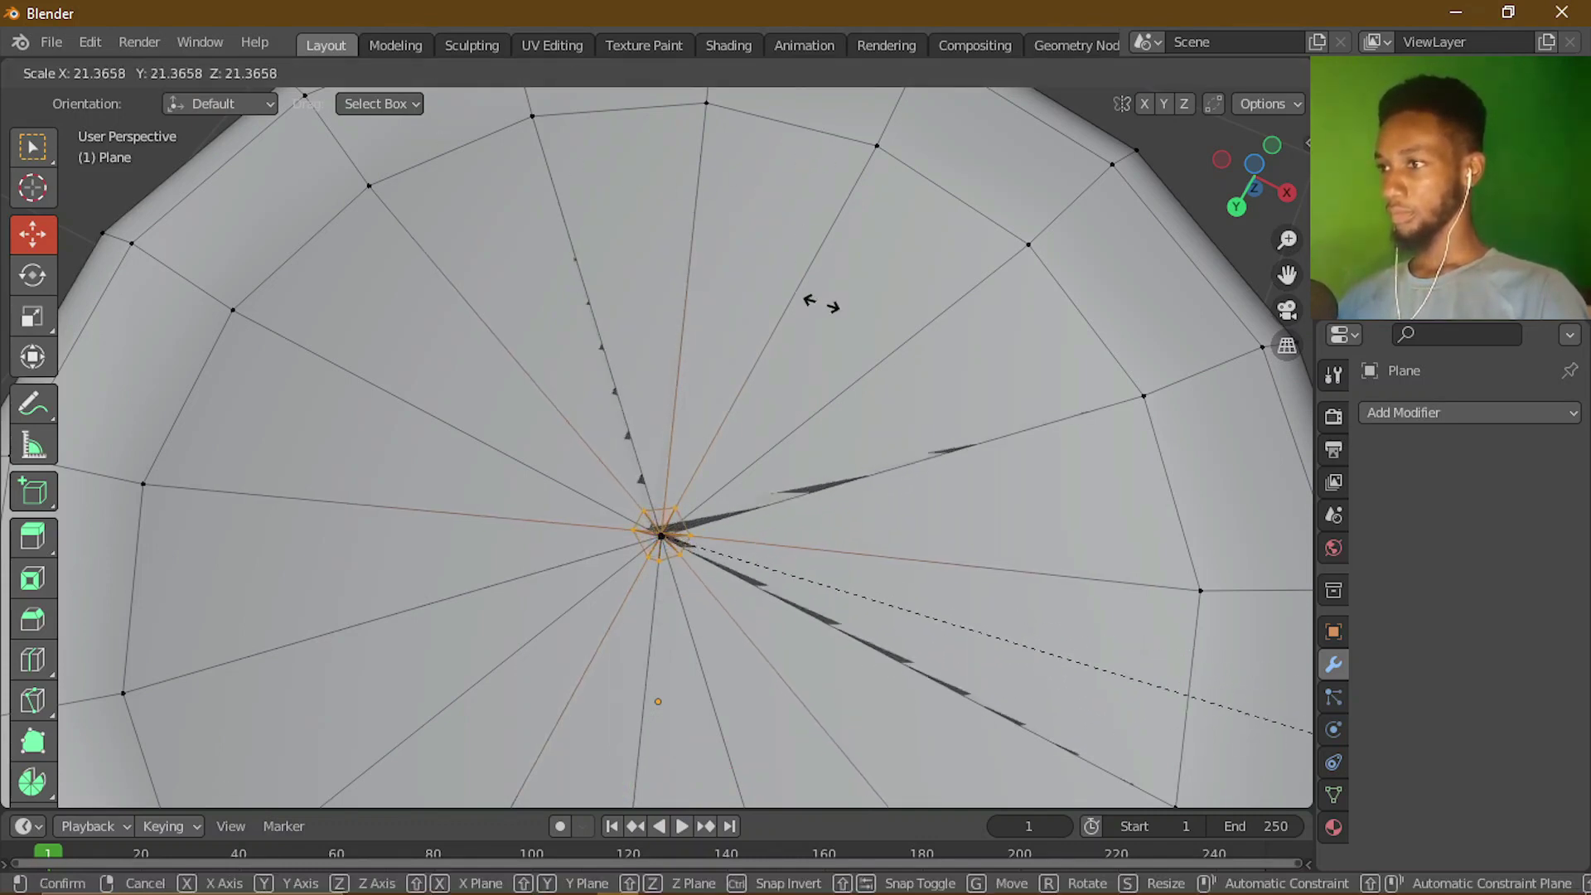
right_click(870, 455)
middle_click_drag(870, 455, 629, 380)
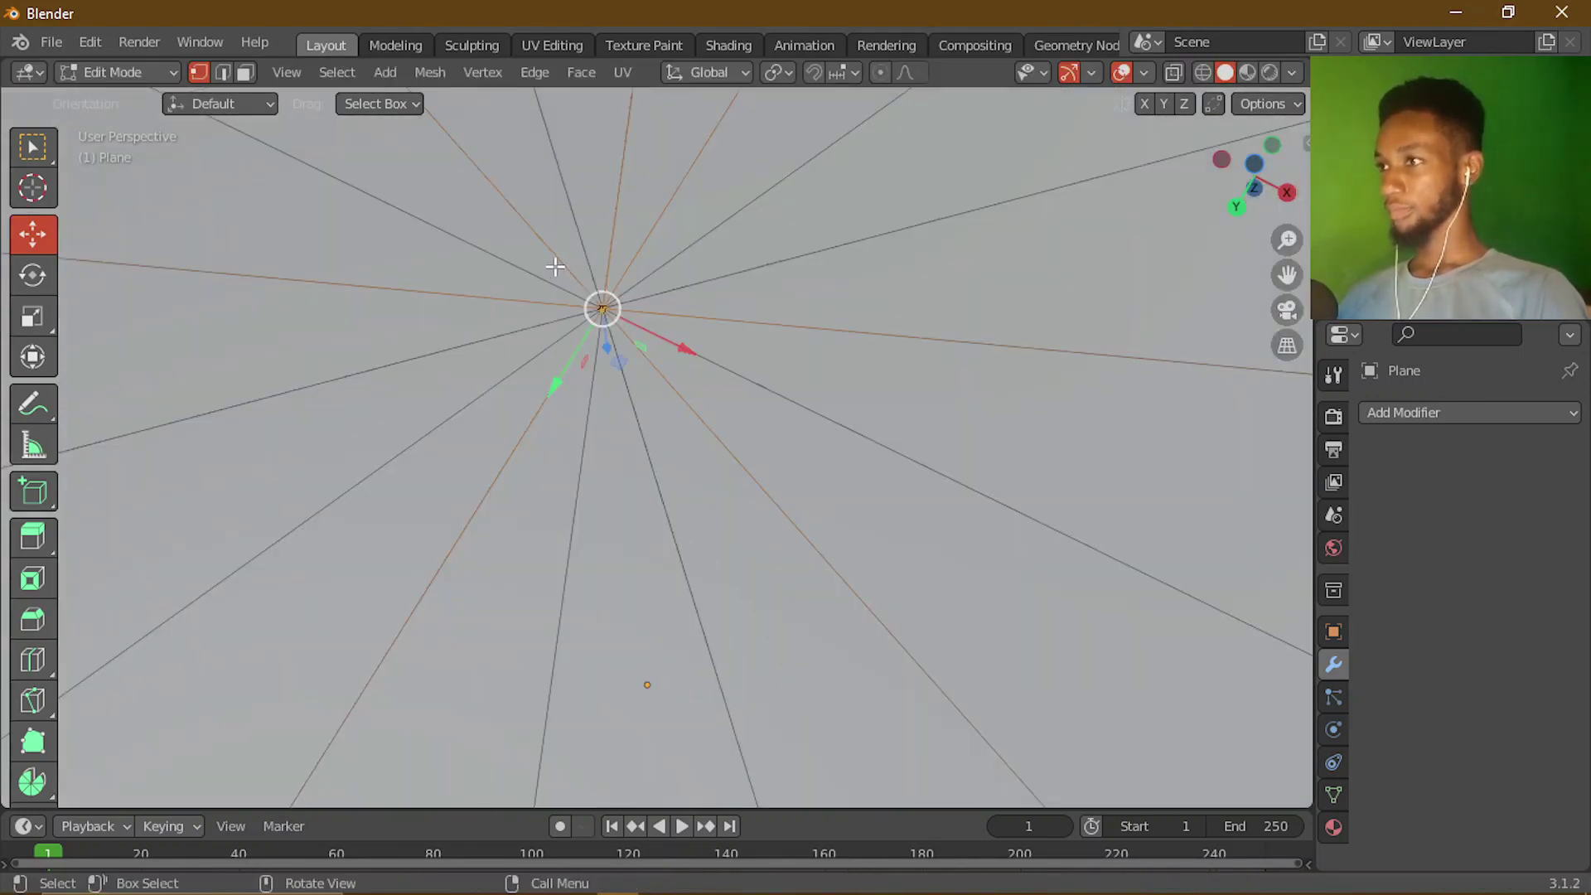
key("Tab")
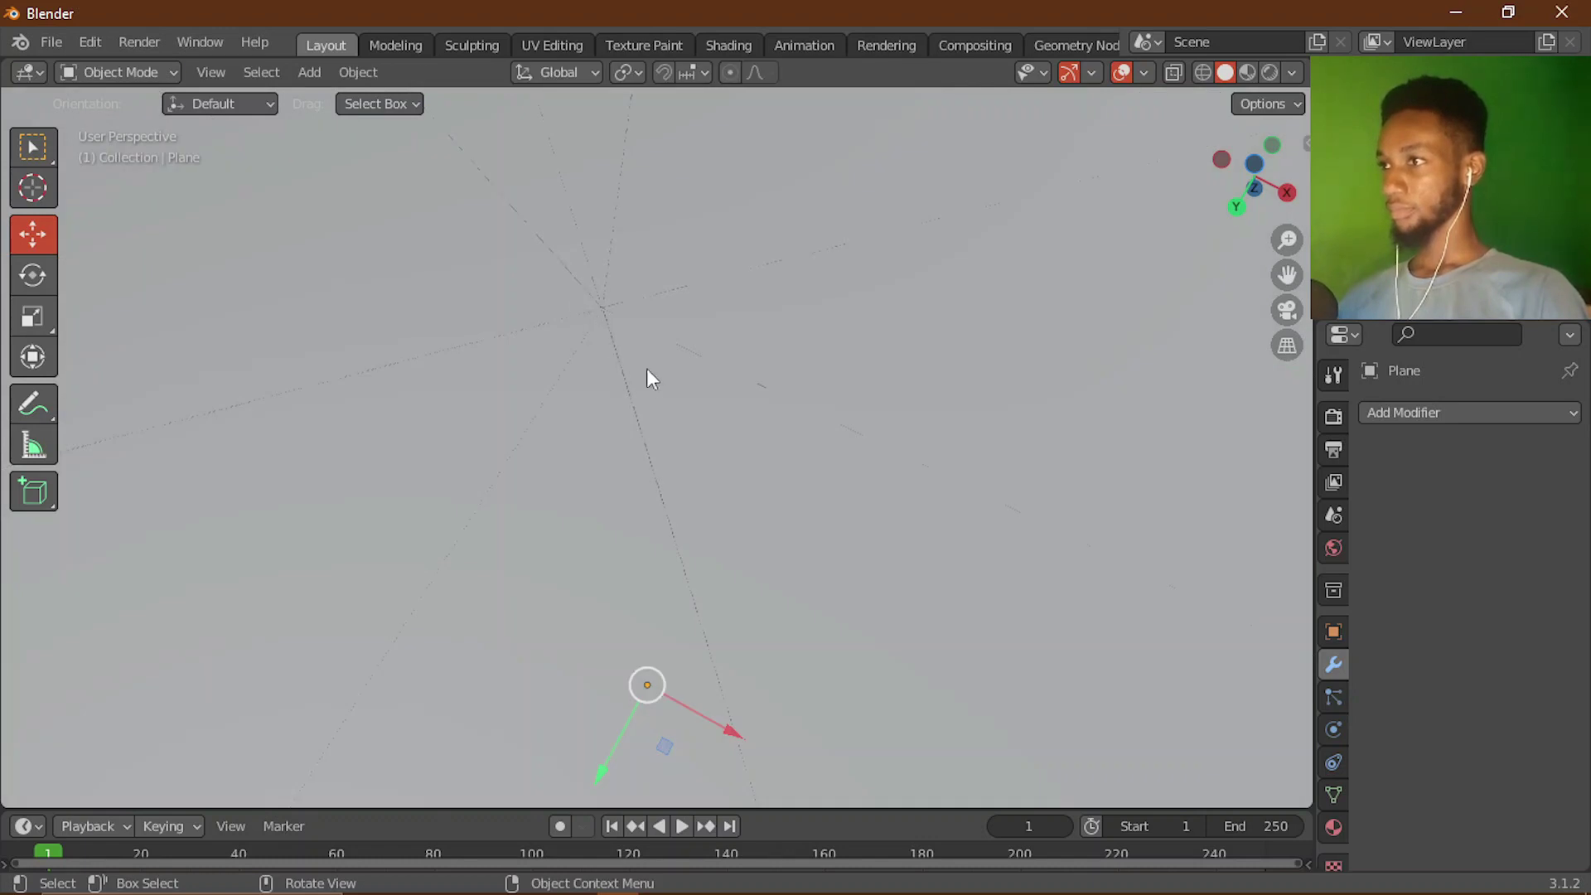
scroll(623, 356, "down", 5)
middle_click_drag(639, 379, 667, 544)
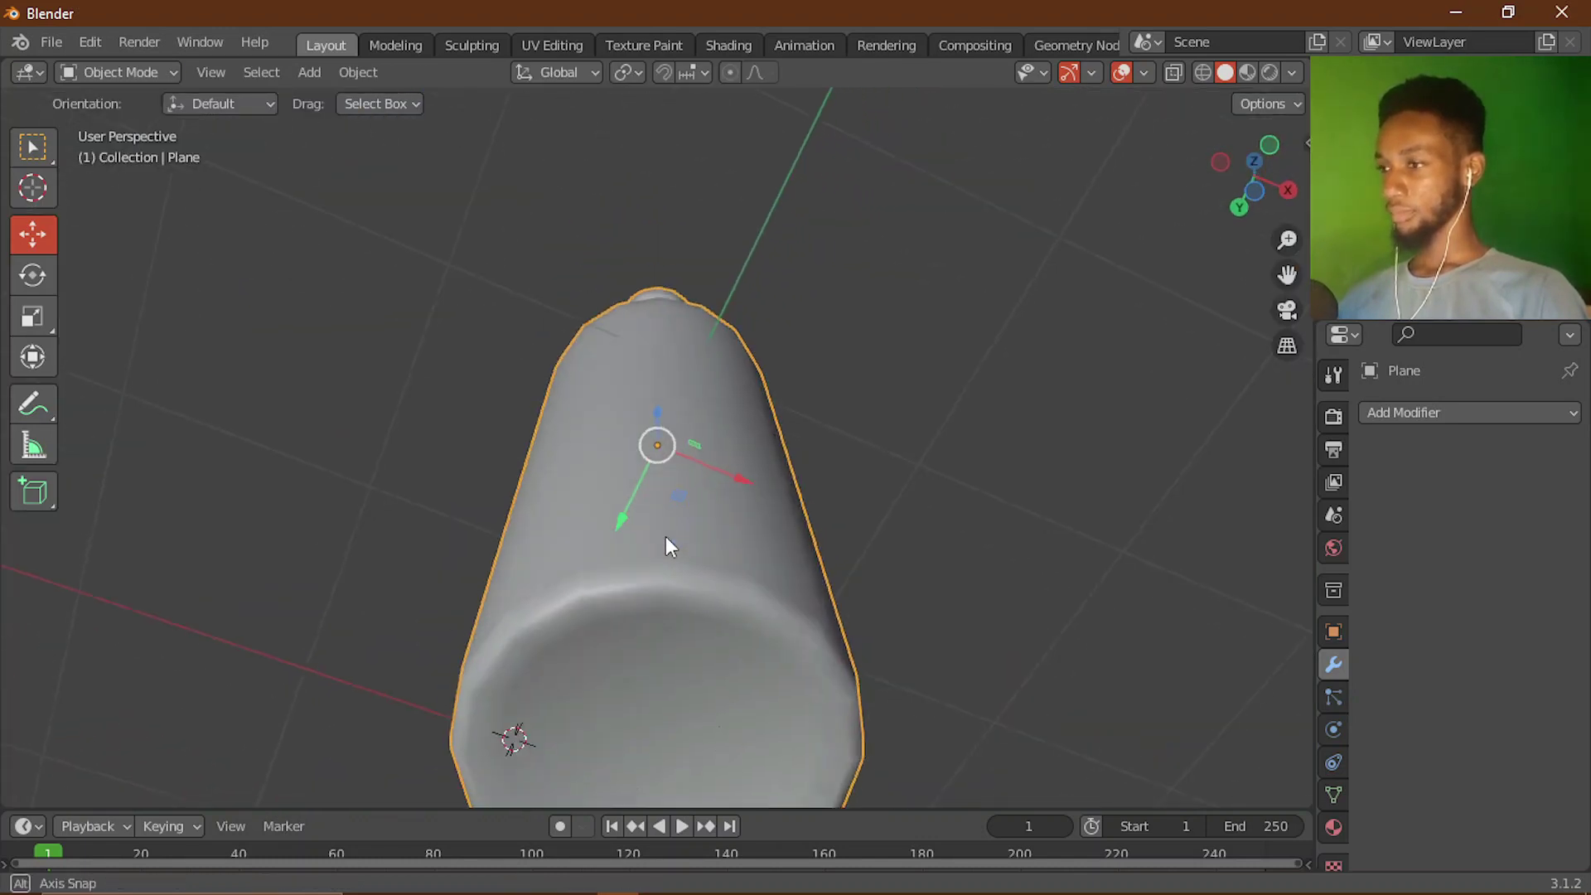
- Add a Subdivision Surface modifier with viewport levels raised to 3
left_click(1435, 413)
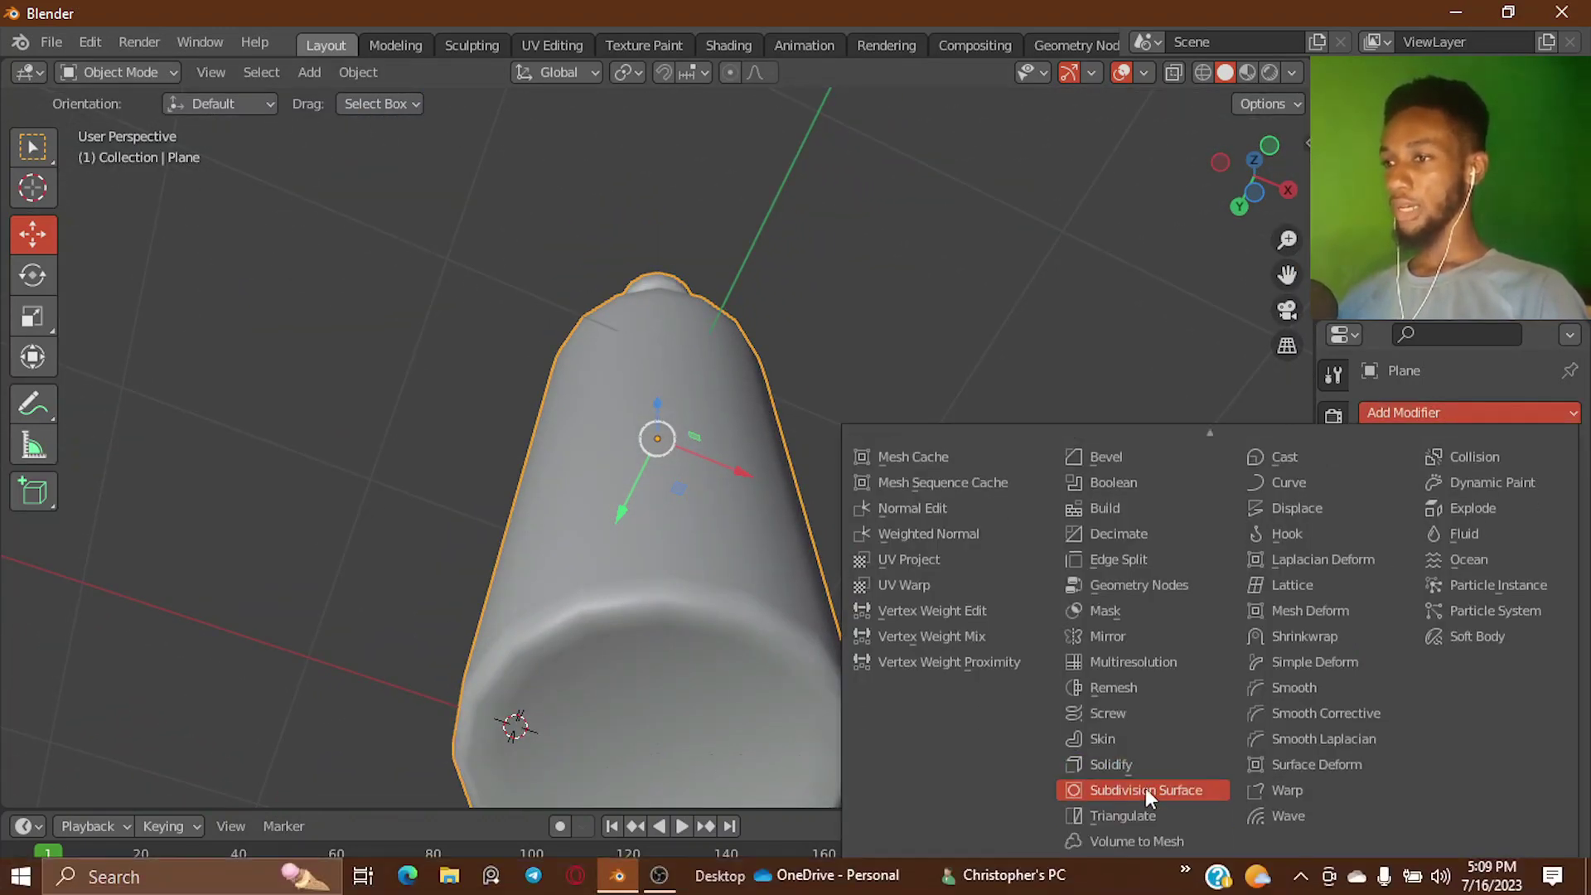
left_click(1145, 788)
scroll(972, 584, "down", 3)
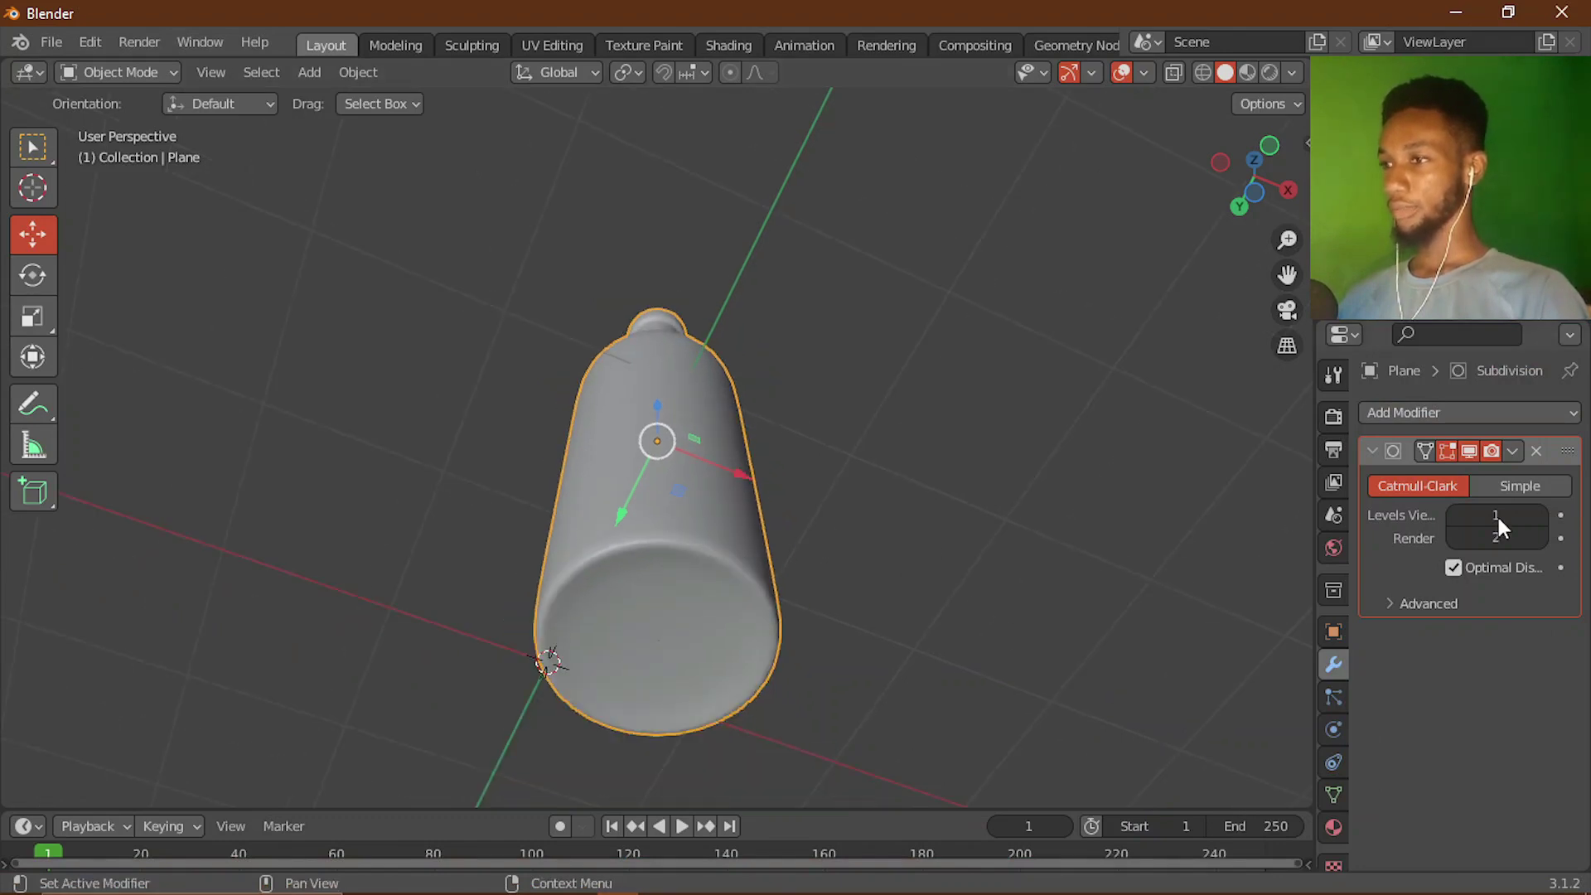
left_click(1541, 514)
- Stand the bottle upright in front orthographic view, framed on the neck
mouse_move(824, 481)
middle_mouse_down()
mouse_move(769, 553)
mouse_move(726, 548)
middle_mouse_up()
middle_click_drag(668, 350, 693, 447)
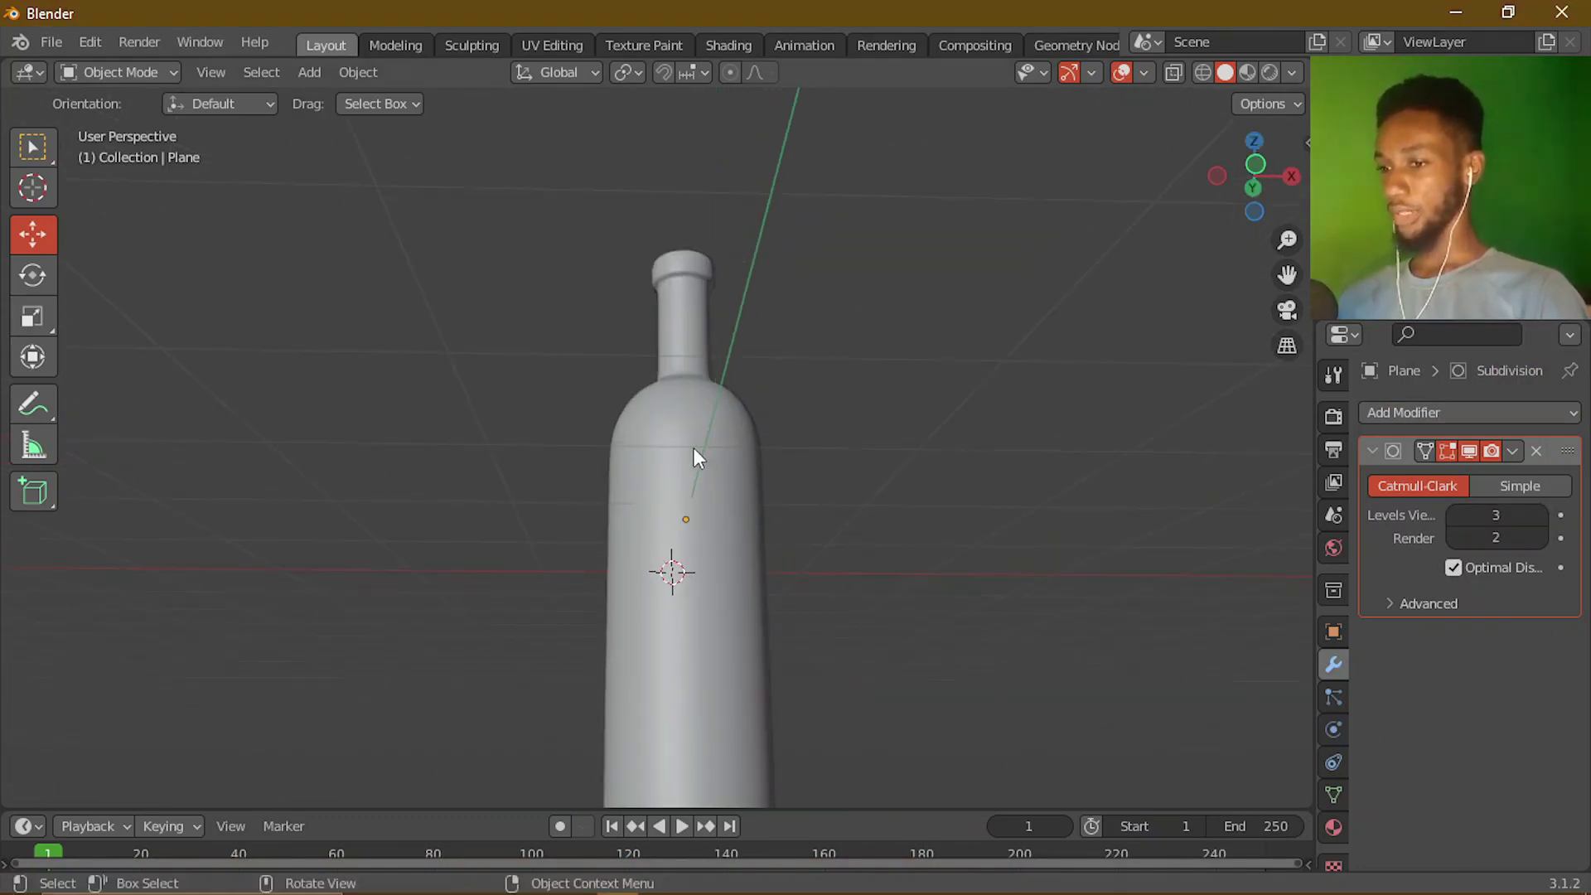
key("KP_1")
scroll(678, 279, "down", 1)
scroll(707, 370, "down", 1)
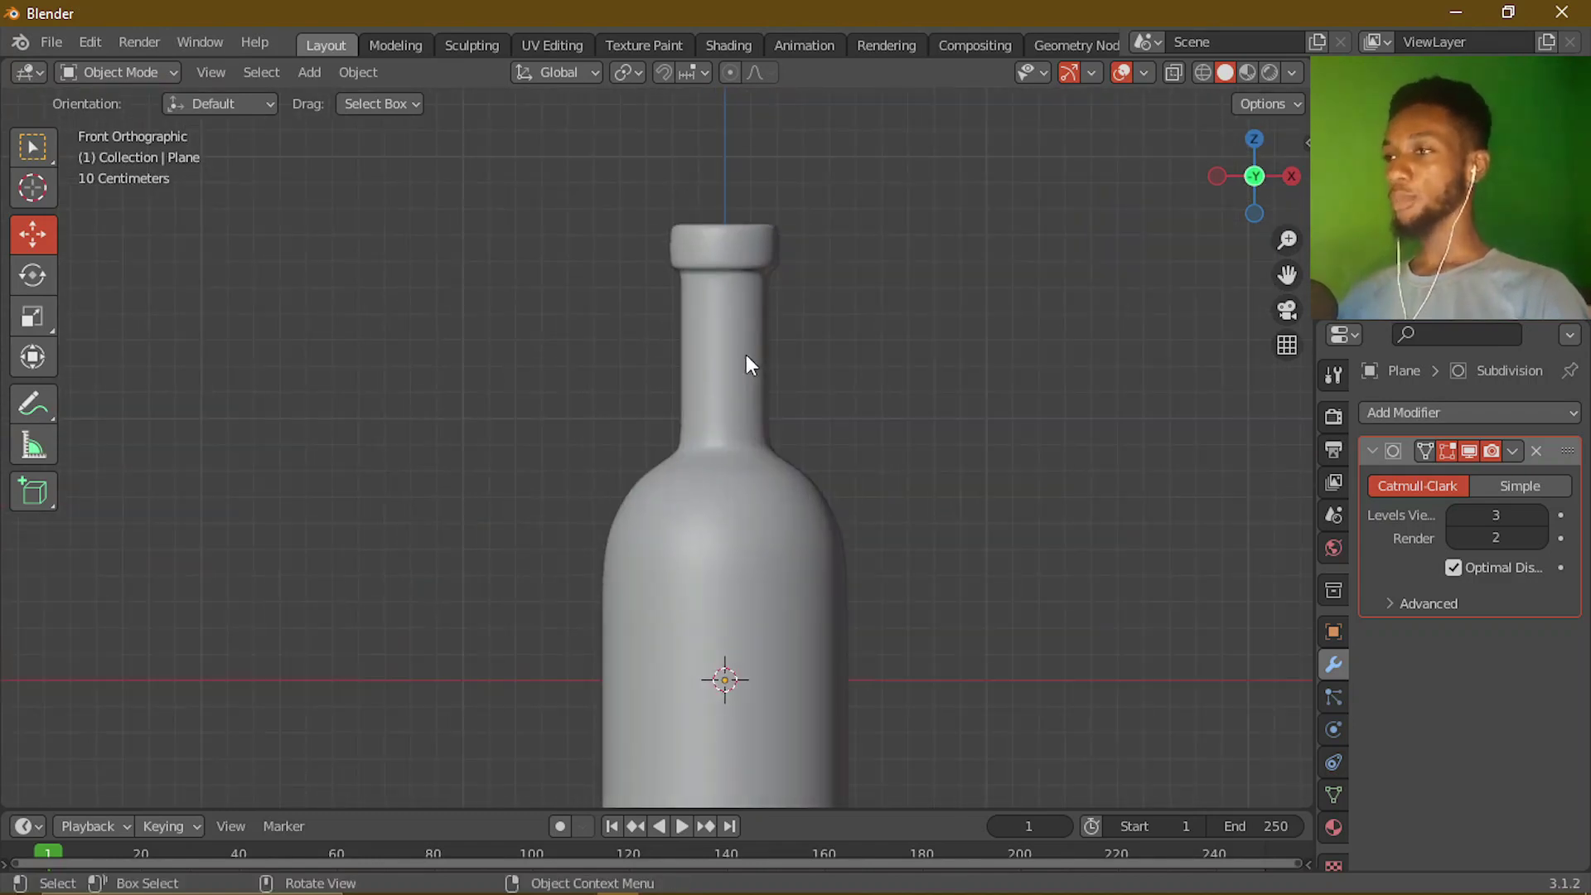
scroll(745, 359, "down", 2)
scroll(712, 350, "up", 3)
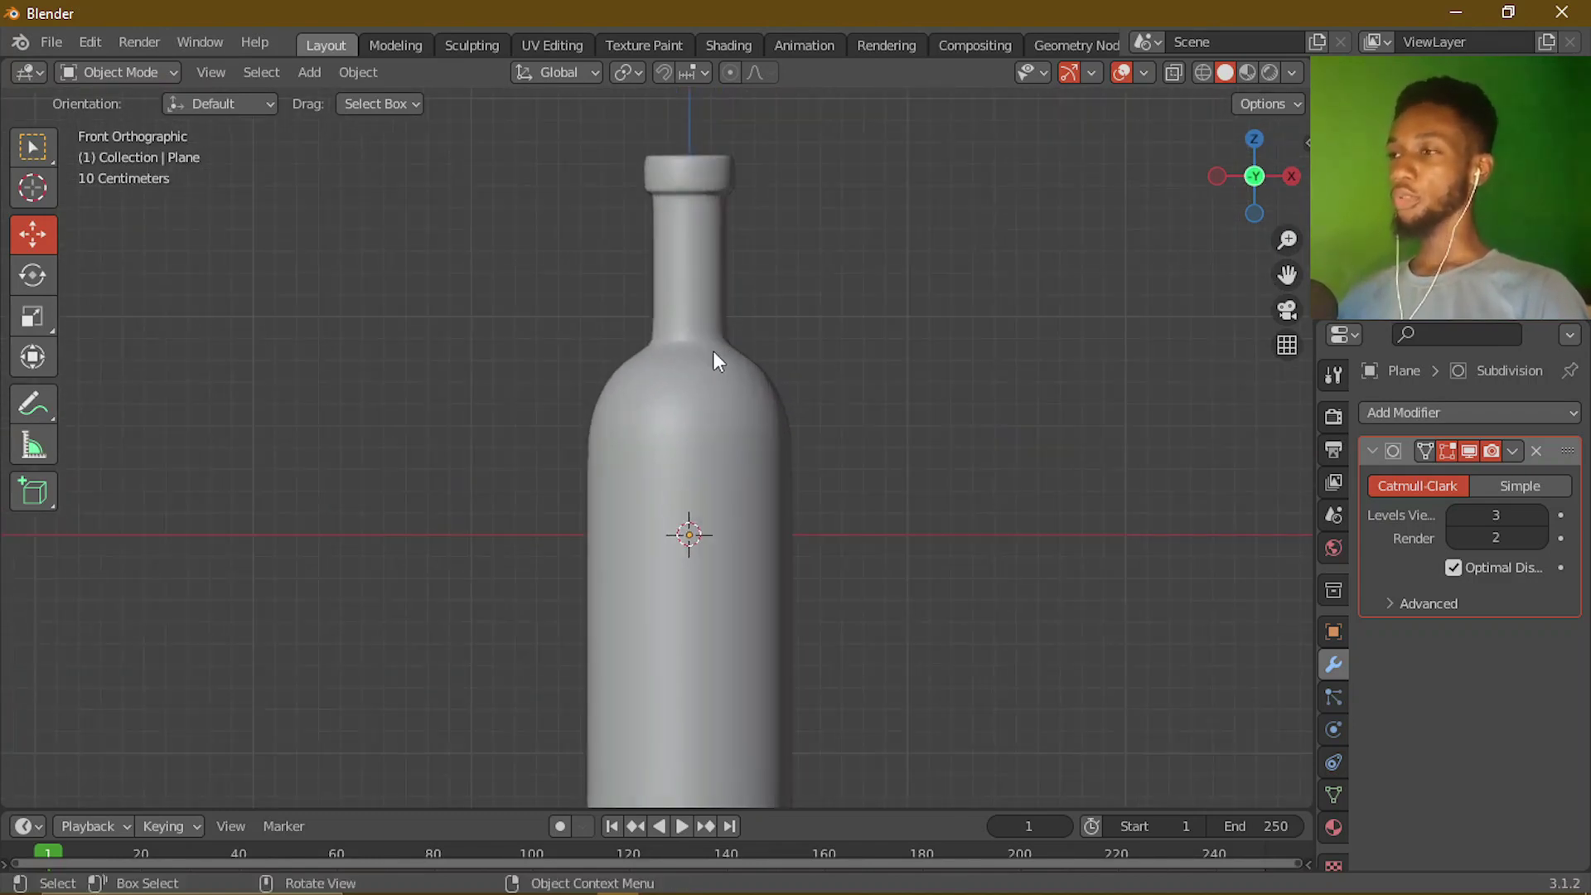
middle_click_drag(718, 301, 687, 480, "shift")
scroll(656, 385, "up", 2)
scroll(656, 384, "up", 1)
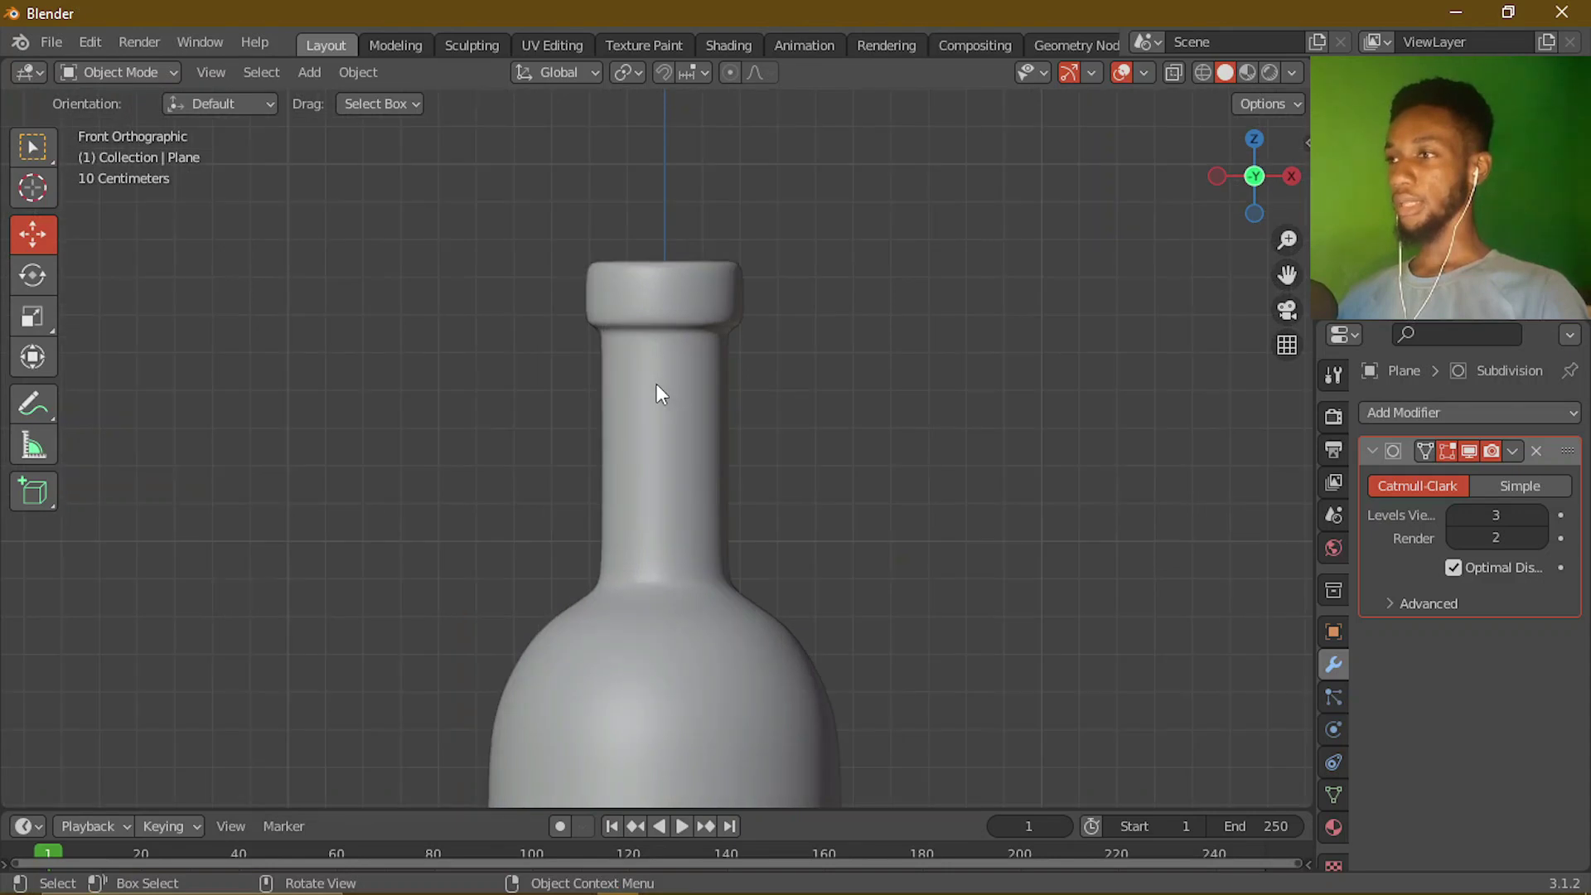
- In edge select, move the cap-to-neck edge loop vertically to shape the rim, then exit Edit Mode
key("Tab")
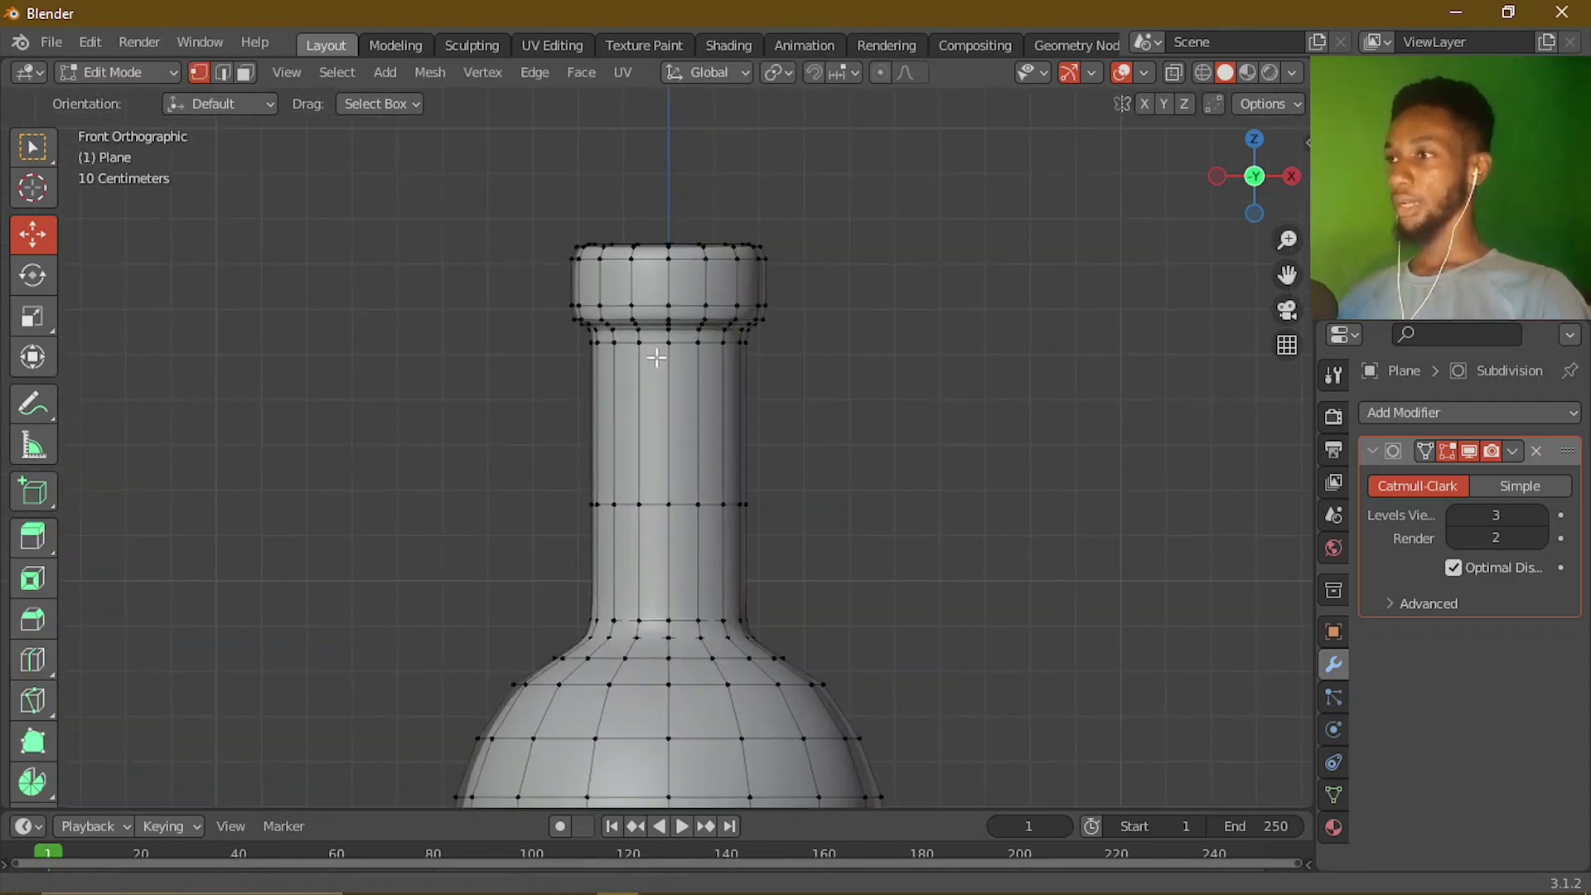
scroll(656, 332, "up", 3)
key("2")
scroll(654, 331, "up", 1)
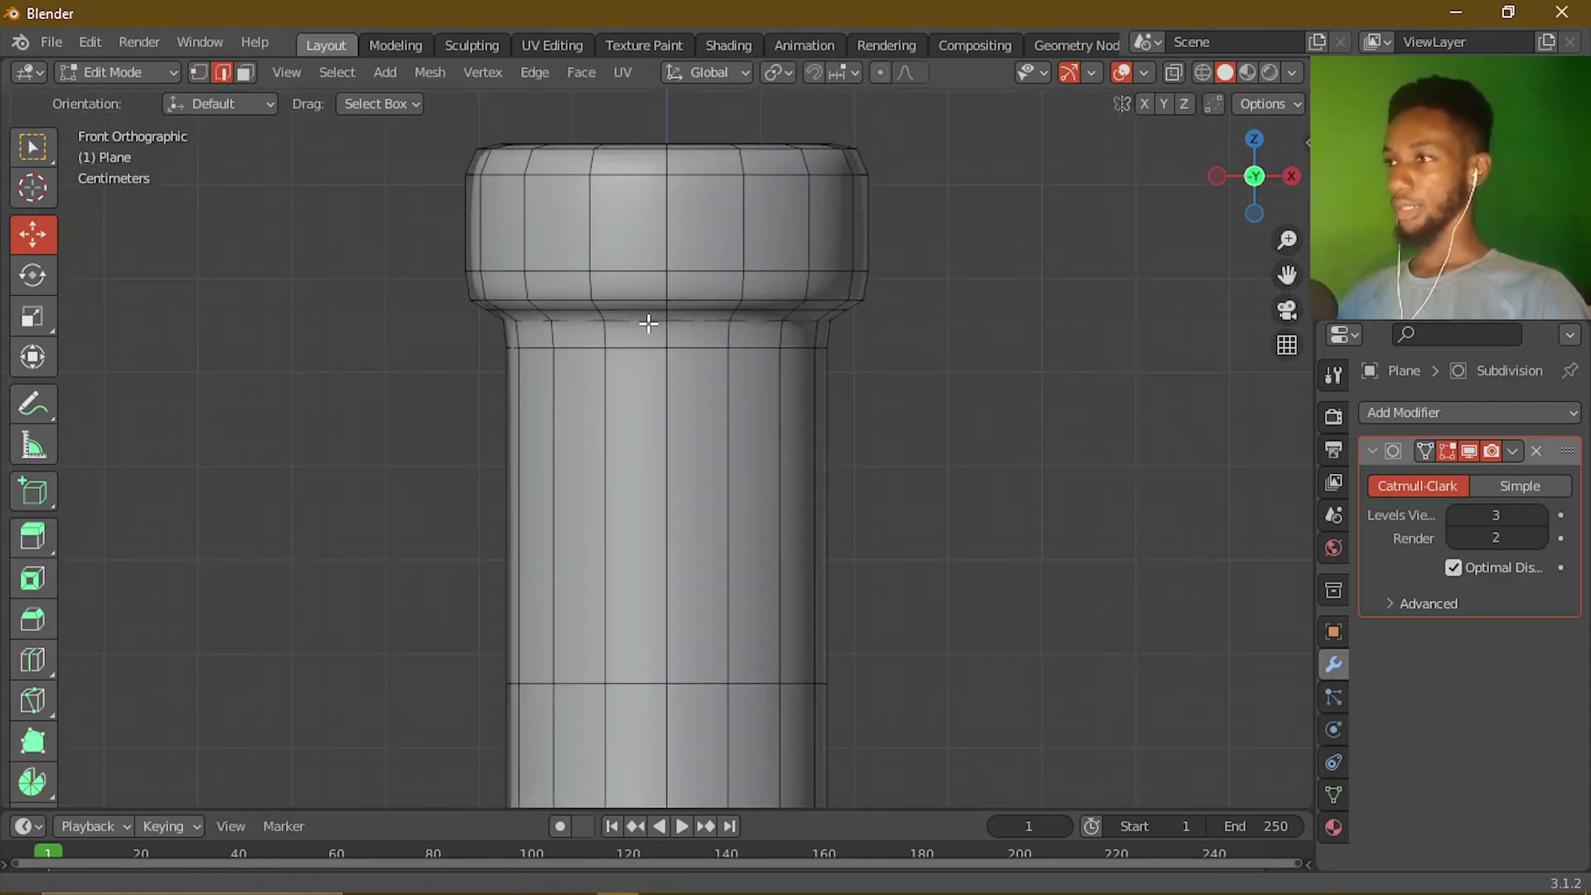
scroll(651, 329, "up", 2)
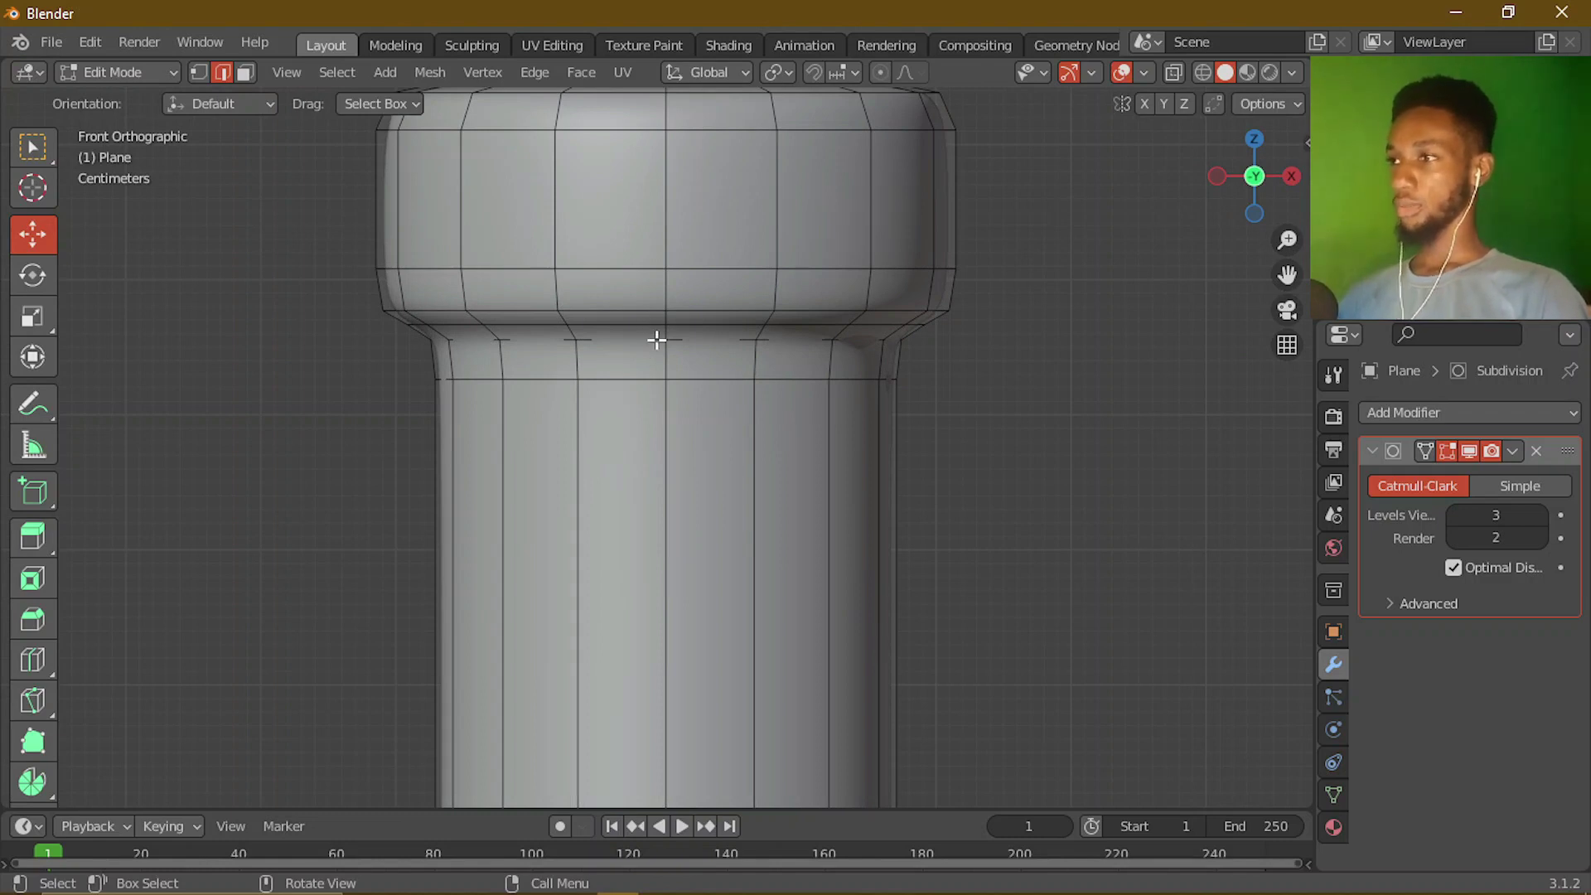
left_click_drag(663, 287, 664, 297)
left_click(779, 324, "alt")
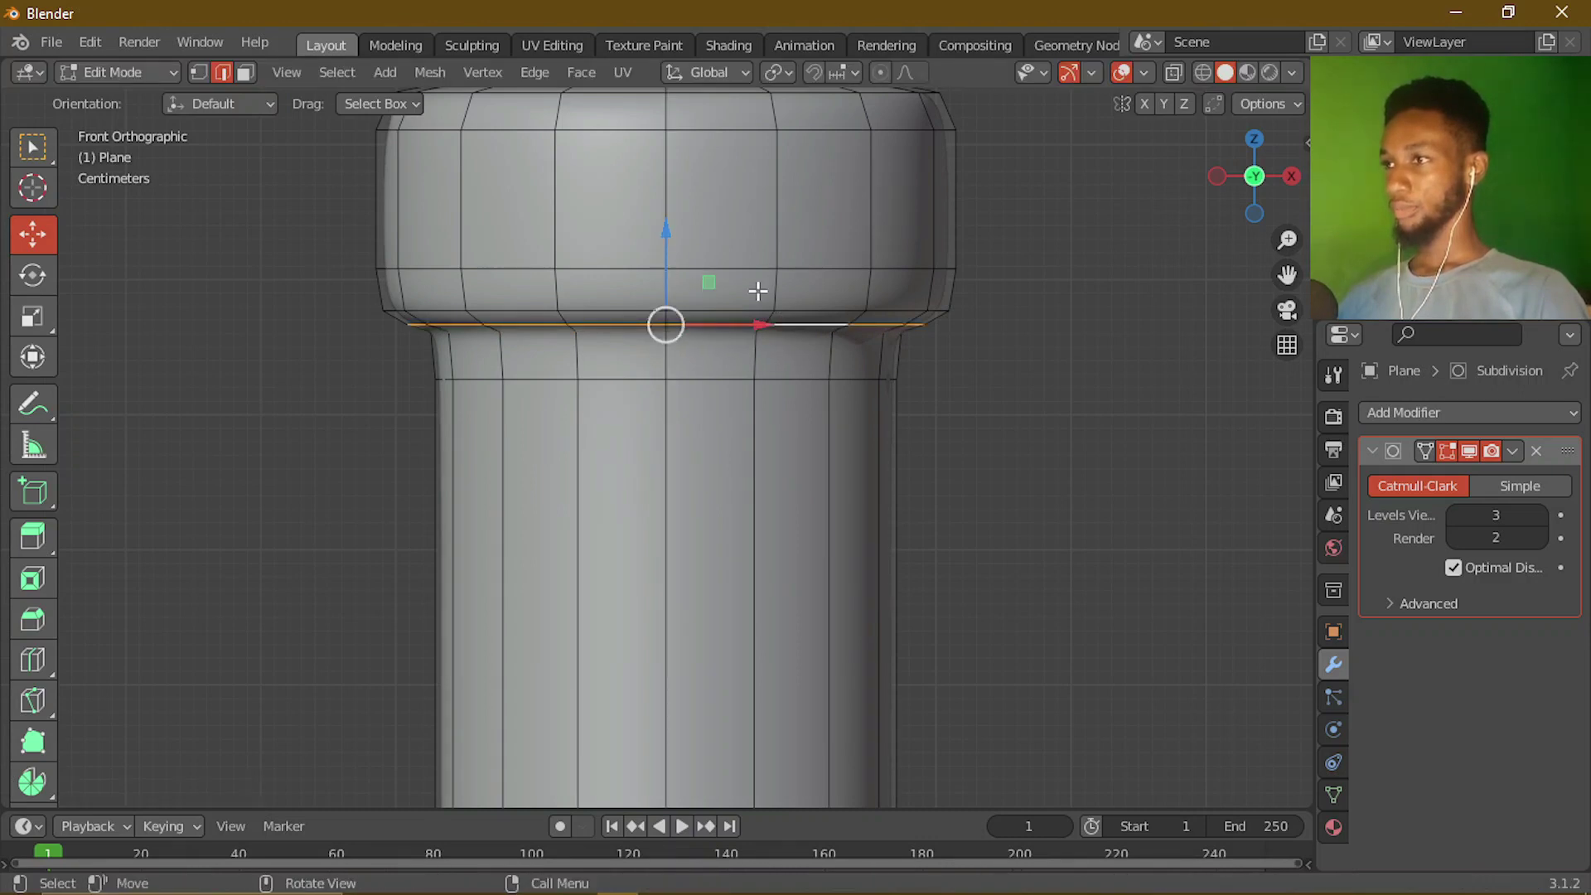
left_click_drag(676, 234, 674, 227)
key("Tab")
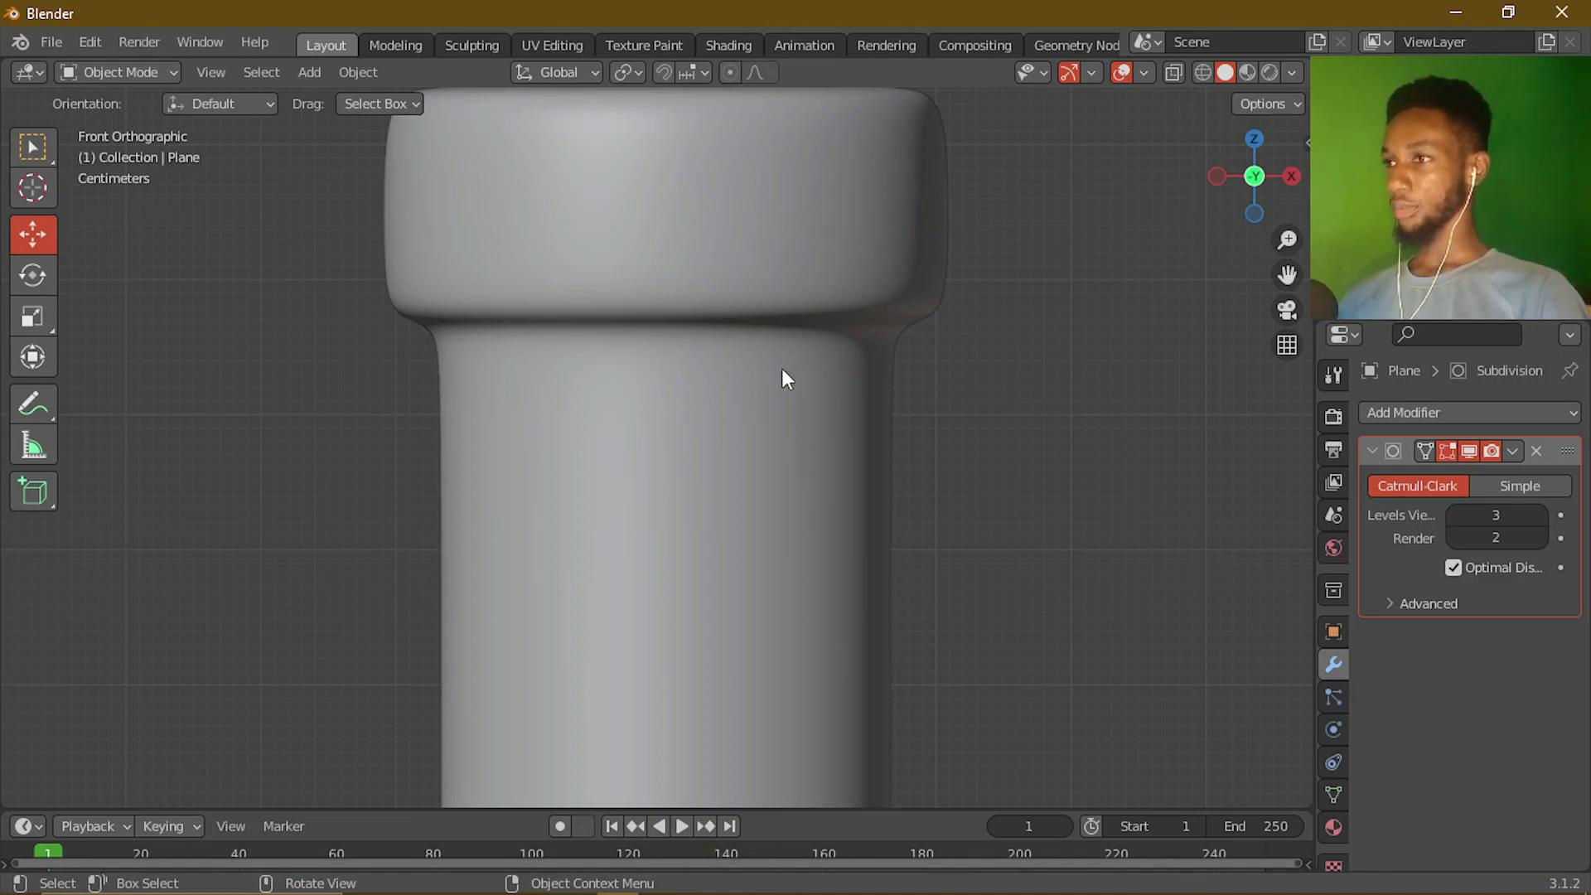
- Inspect the bottle top in Object Mode, then re-enter Edit Mode in front view
scroll(782, 379, "down", 2)
scroll(828, 373, "down", 3)
scroll(668, 435, "up", 4)
mouse_move(679, 391)
middle_mouse_down()
mouse_move(652, 384)
mouse_move(669, 390)
middle_mouse_up()
key("Tab")
middle_click_drag(537, 401, 529, 407)
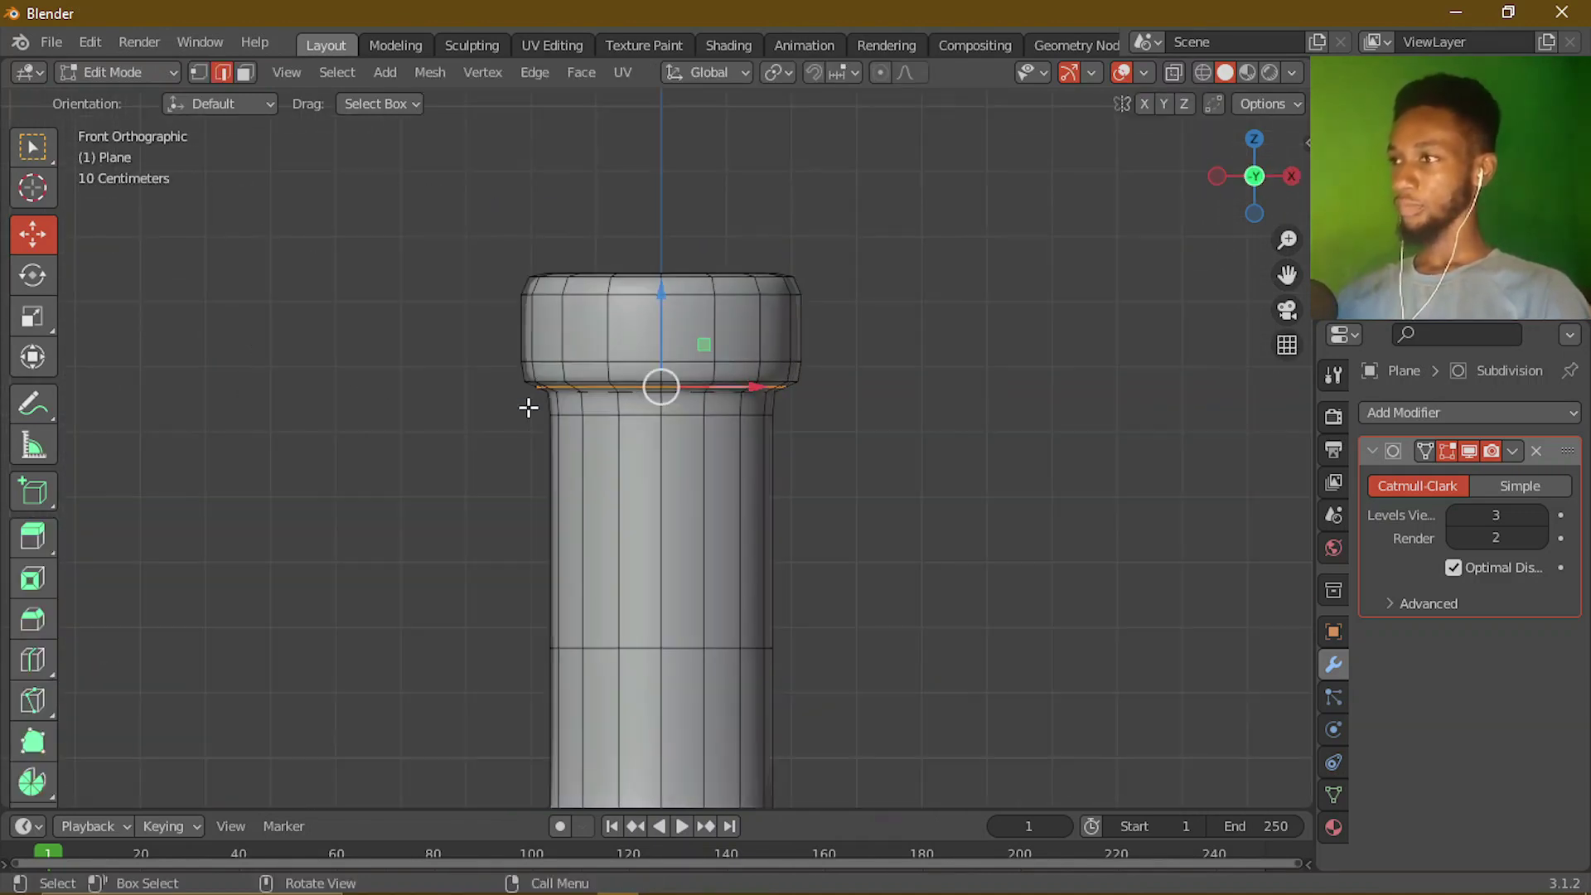
scroll(669, 383, "up", 2)
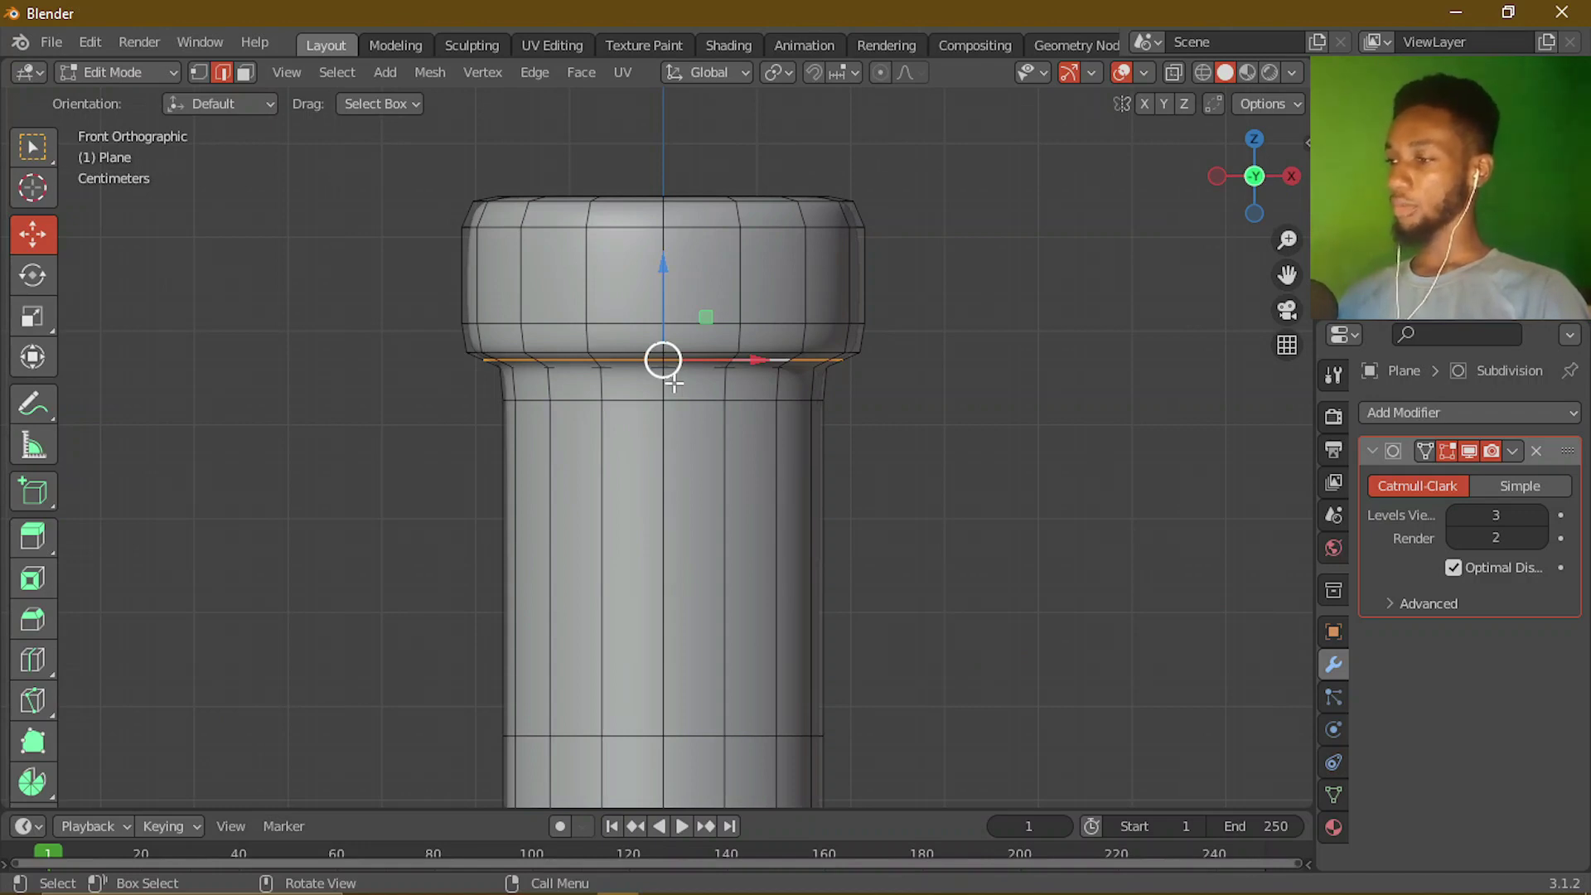
- Switch to face select with X-ray enabled and frame the bottle neck
key("3")
key("alt+z")
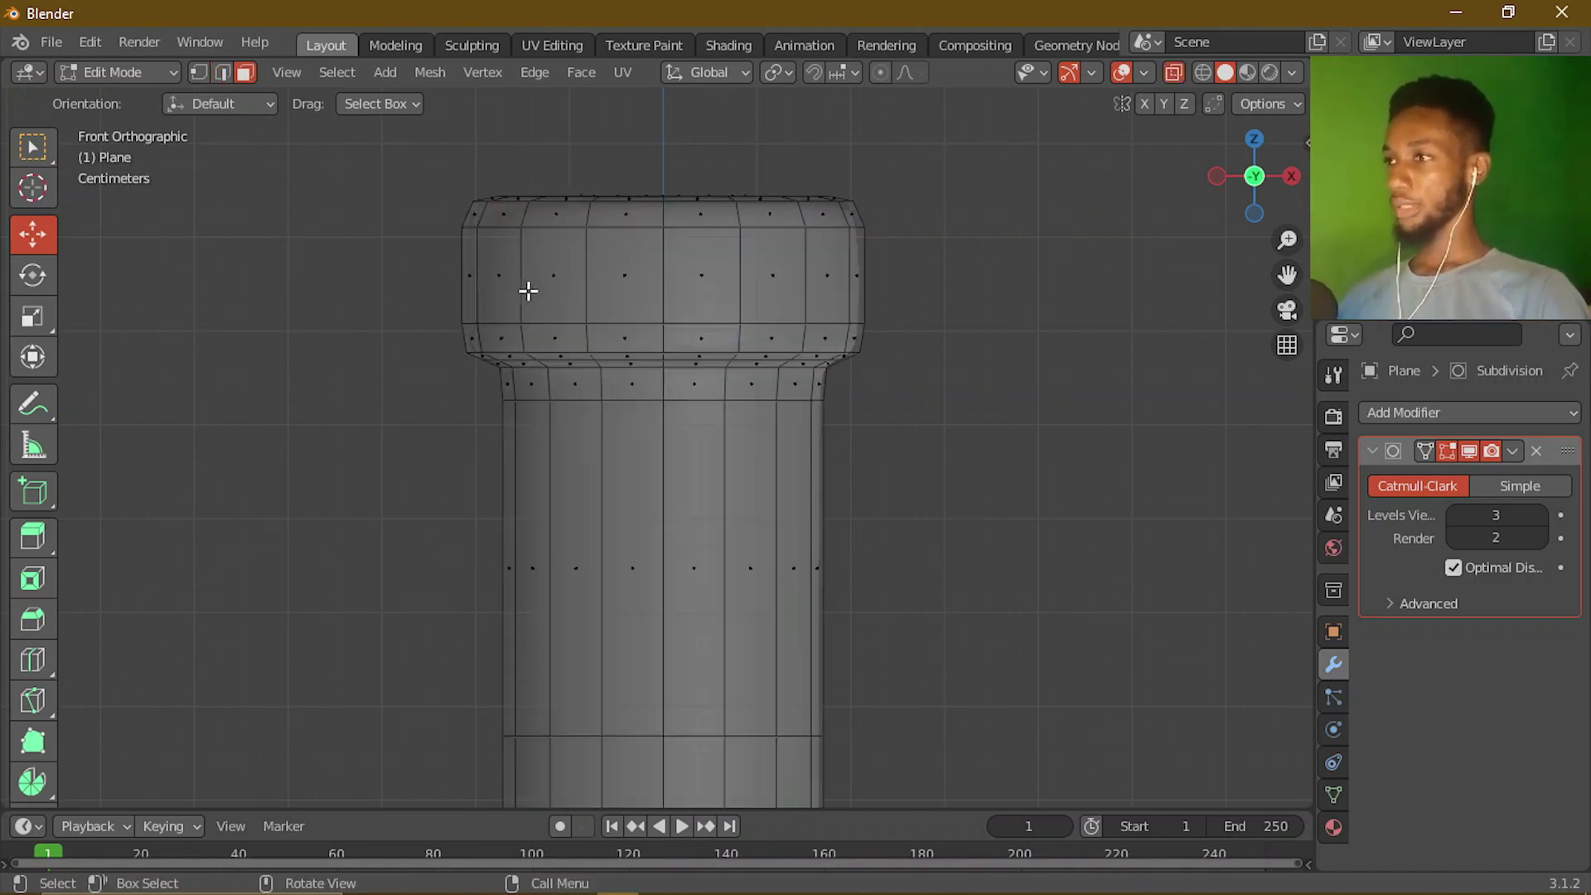
scroll(557, 362, "down", 3)
mouse_move(604, 499)
middle_mouse_down("shift")
mouse_move(572, 386)
mouse_move(594, 433)
mouse_move(696, 433)
middle_mouse_up("shift")
scroll(572, 422, "down", 3)
scroll(588, 423, "up", 2)
middle_click_drag(669, 380, 628, 361, "shift")
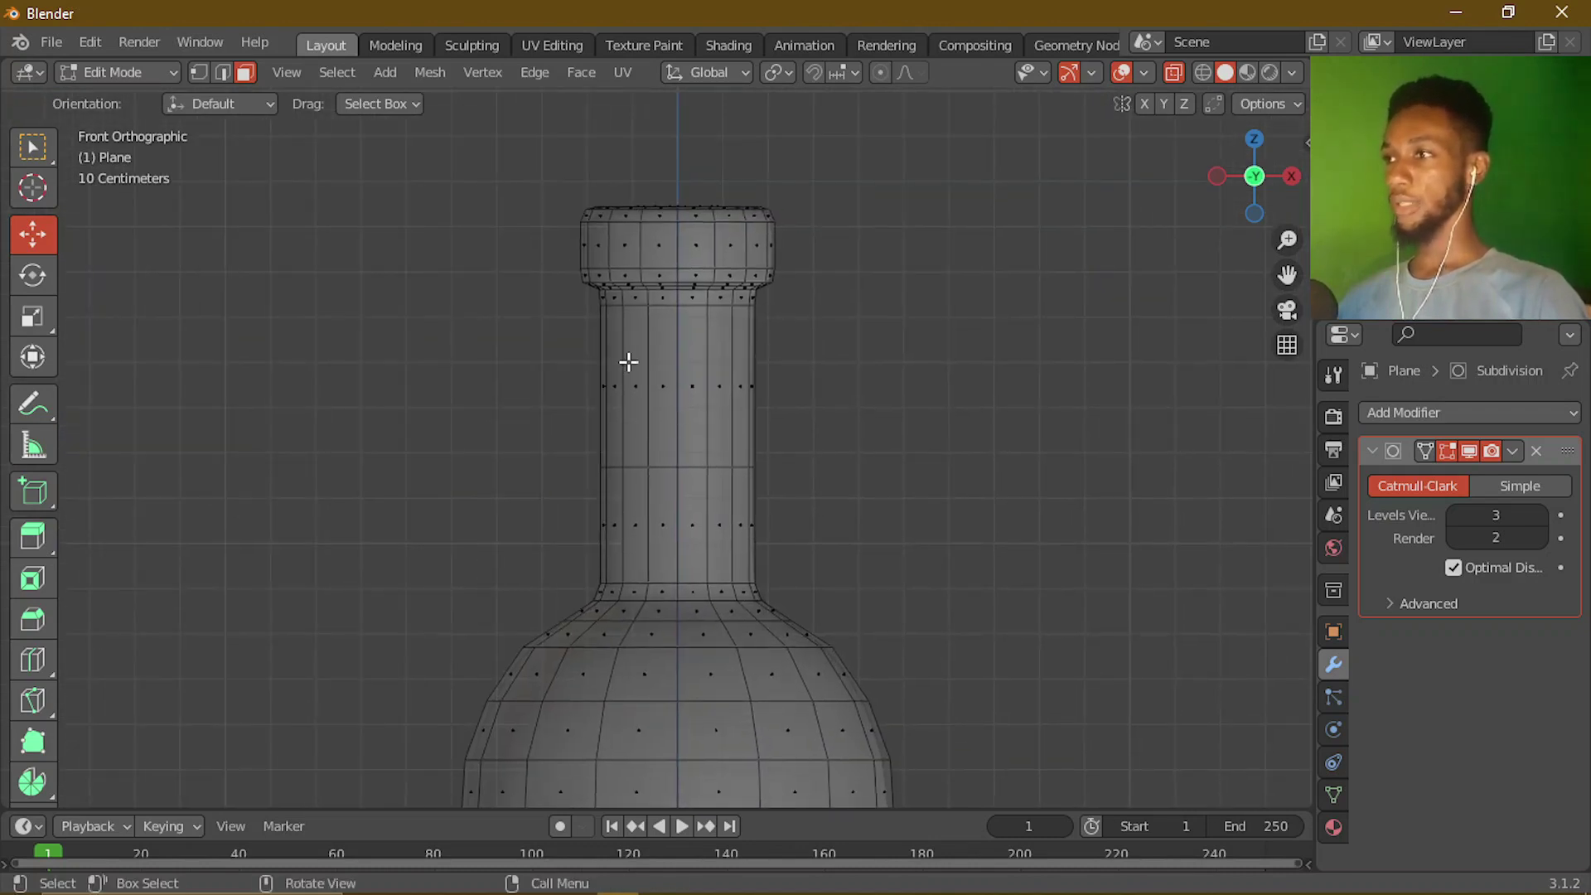
mouse_move(520, 174)
left_mouse_down()
mouse_move(834, 522)
mouse_move(548, 322)
left_mouse_up()
- Add two loop cuts around the bottle neck
key("ctrl+r")
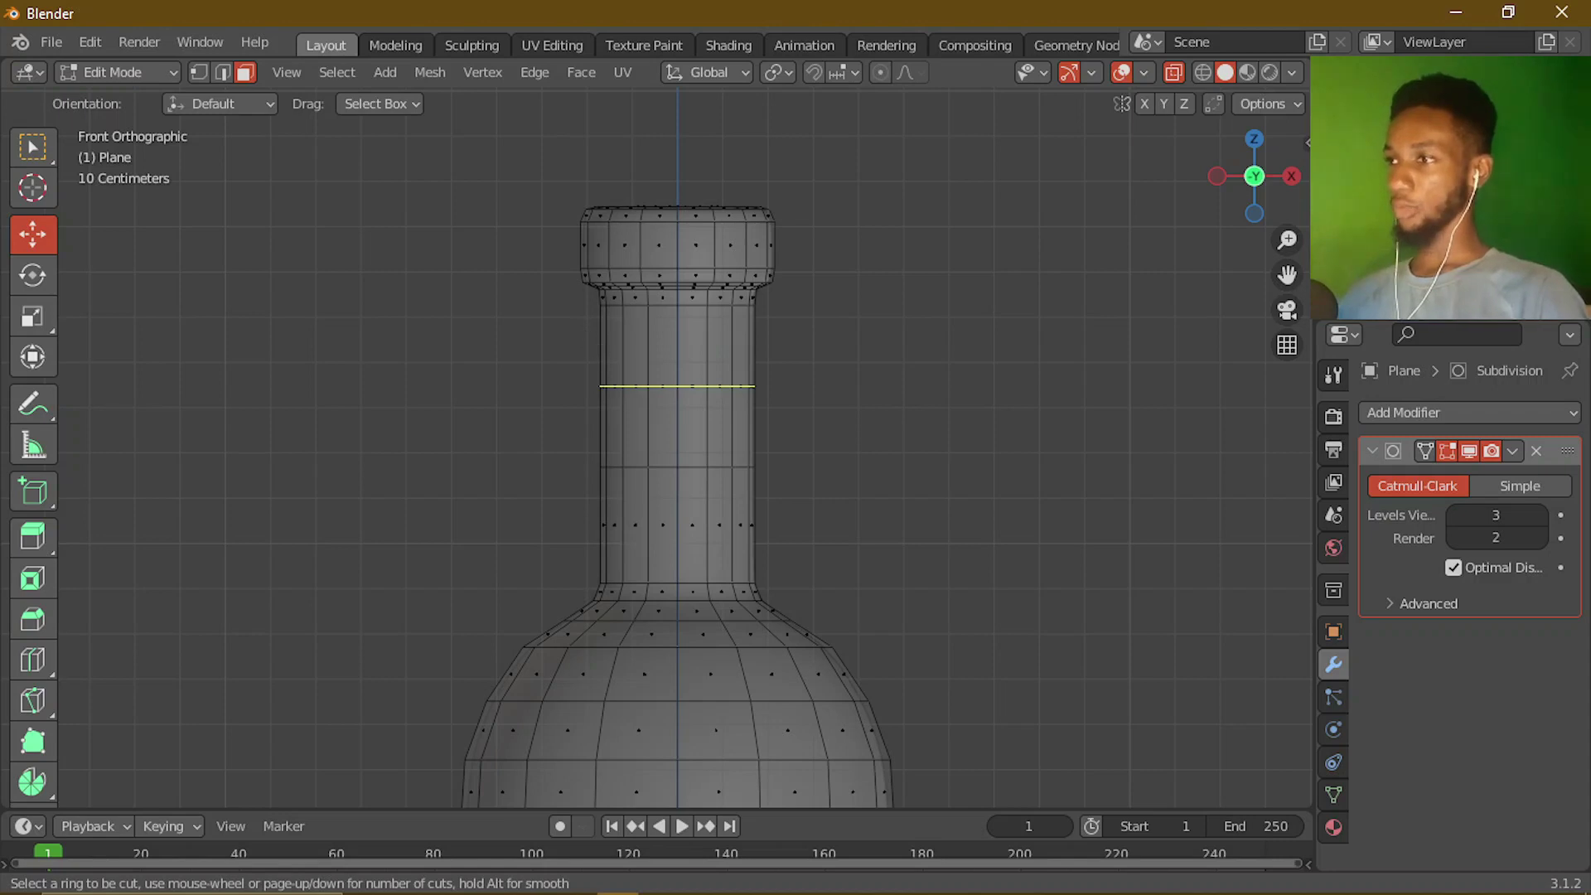
left_click(671, 446)
left_click(717, 492)
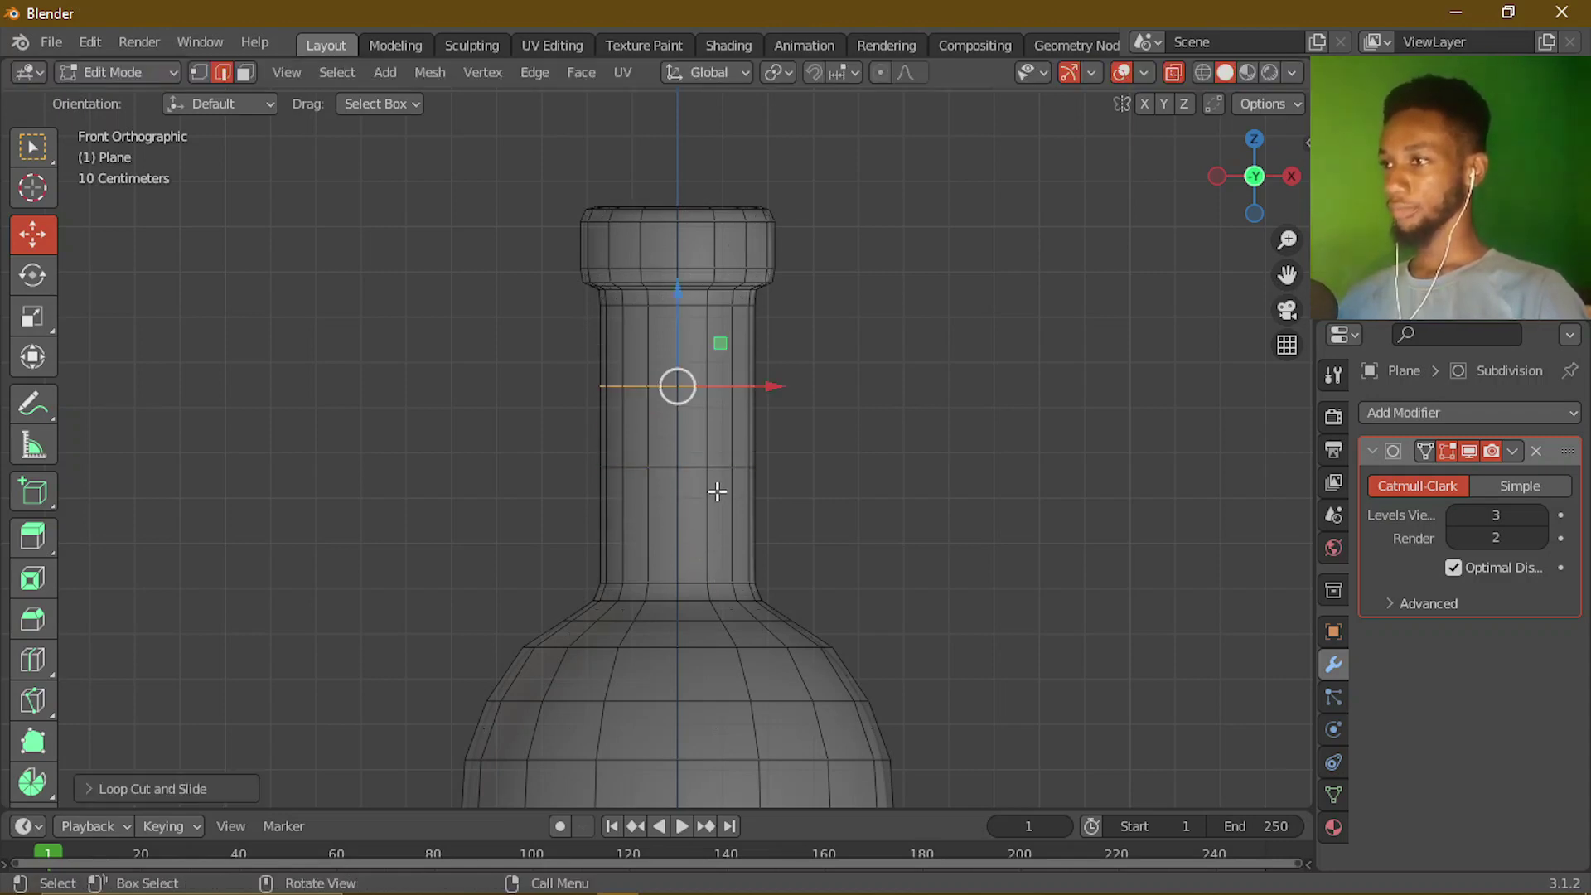
key("3")
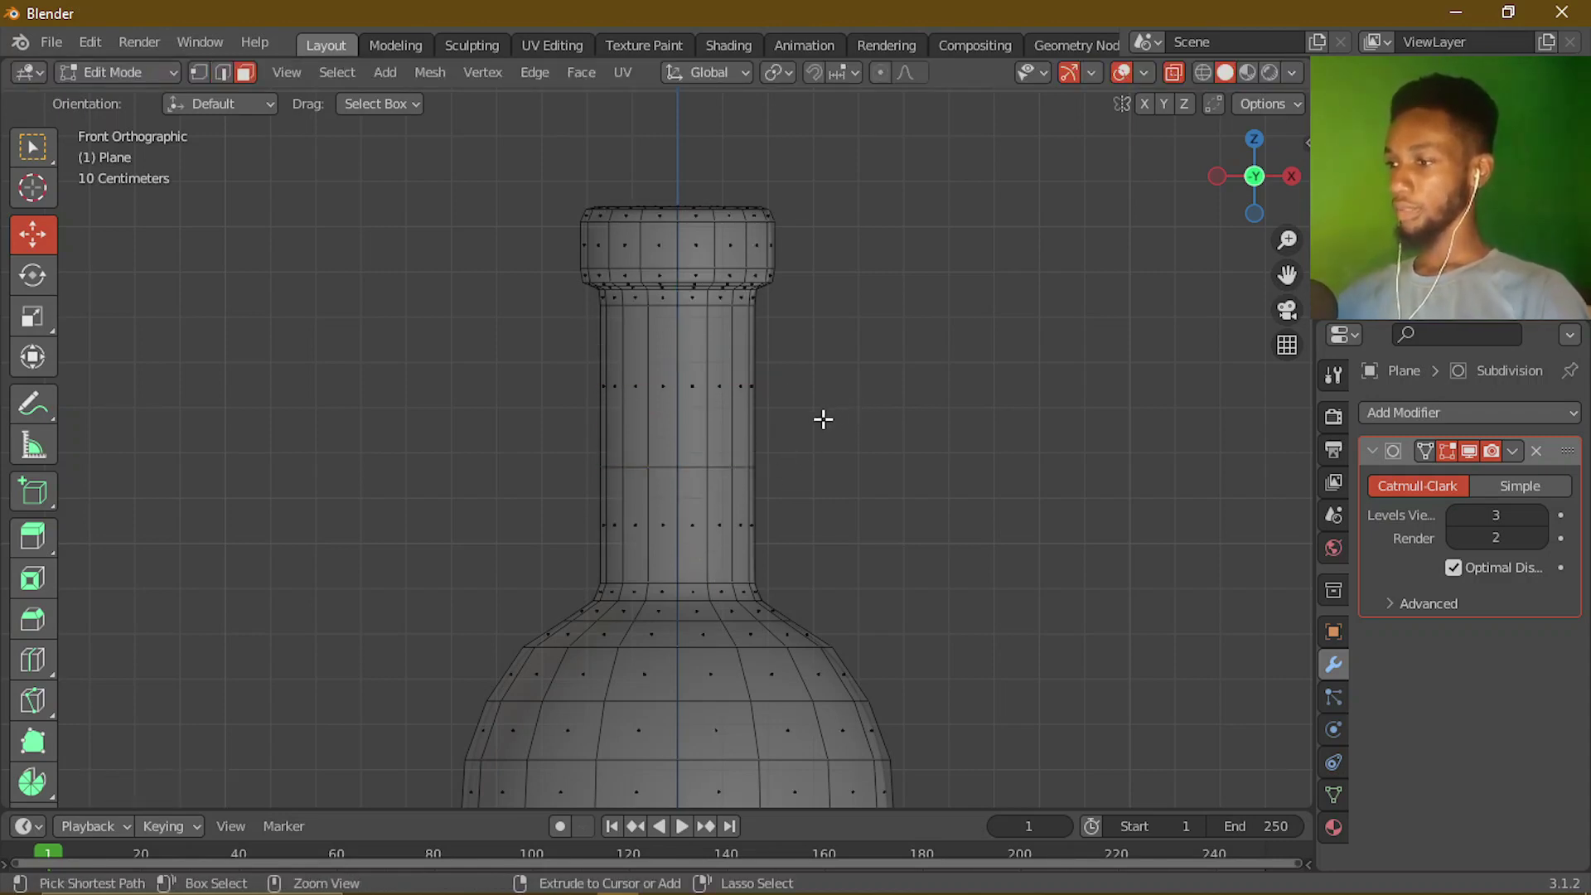
key("ctrl+r")
left_click(767, 525)
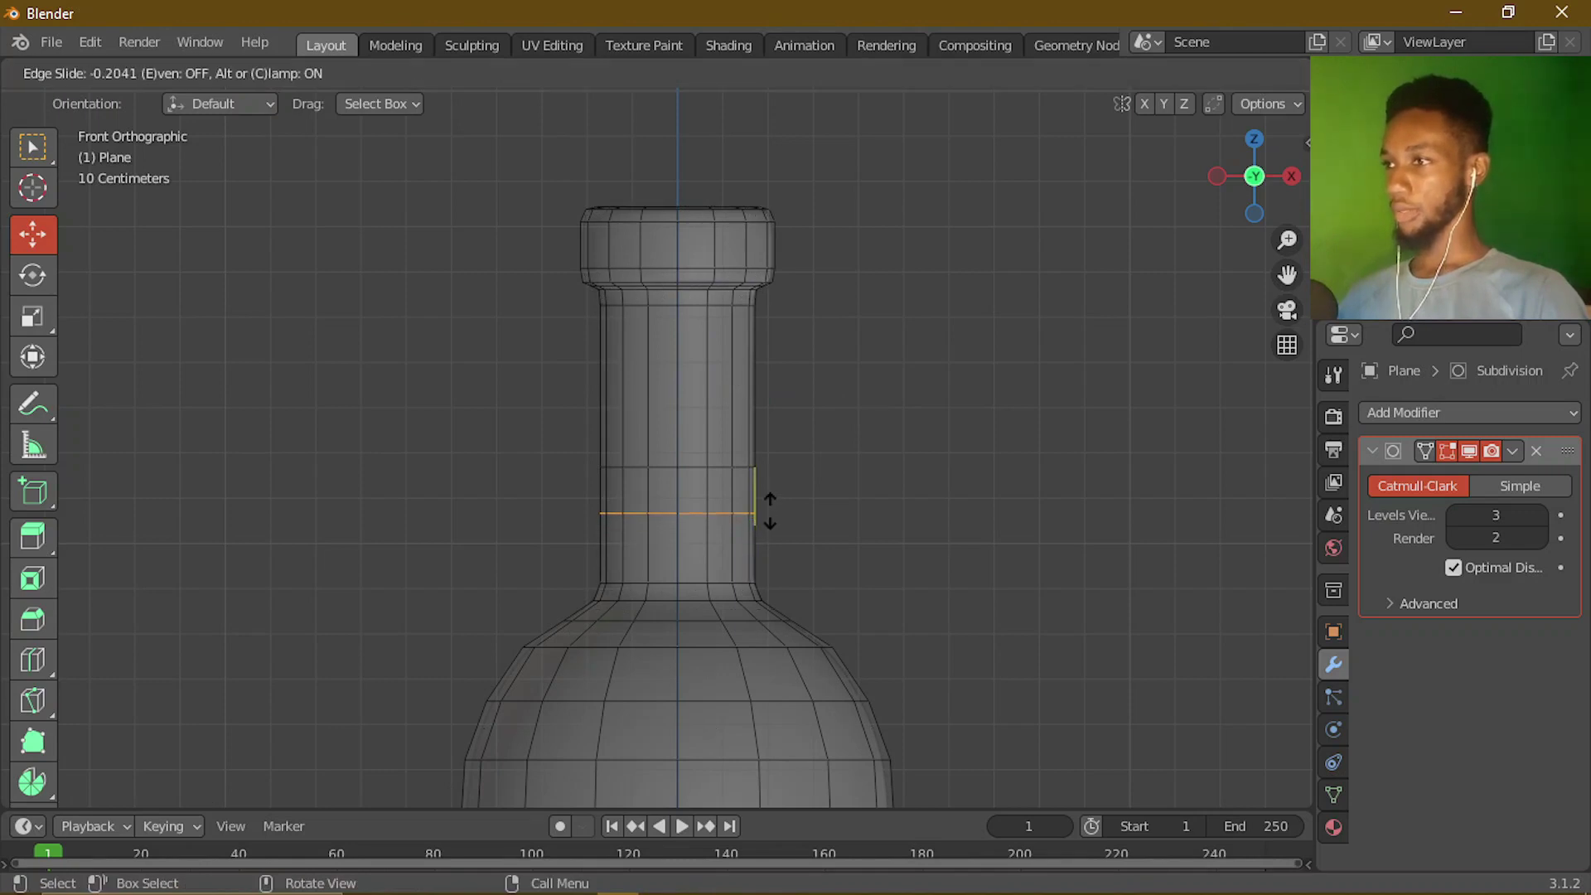
left_click(771, 502)
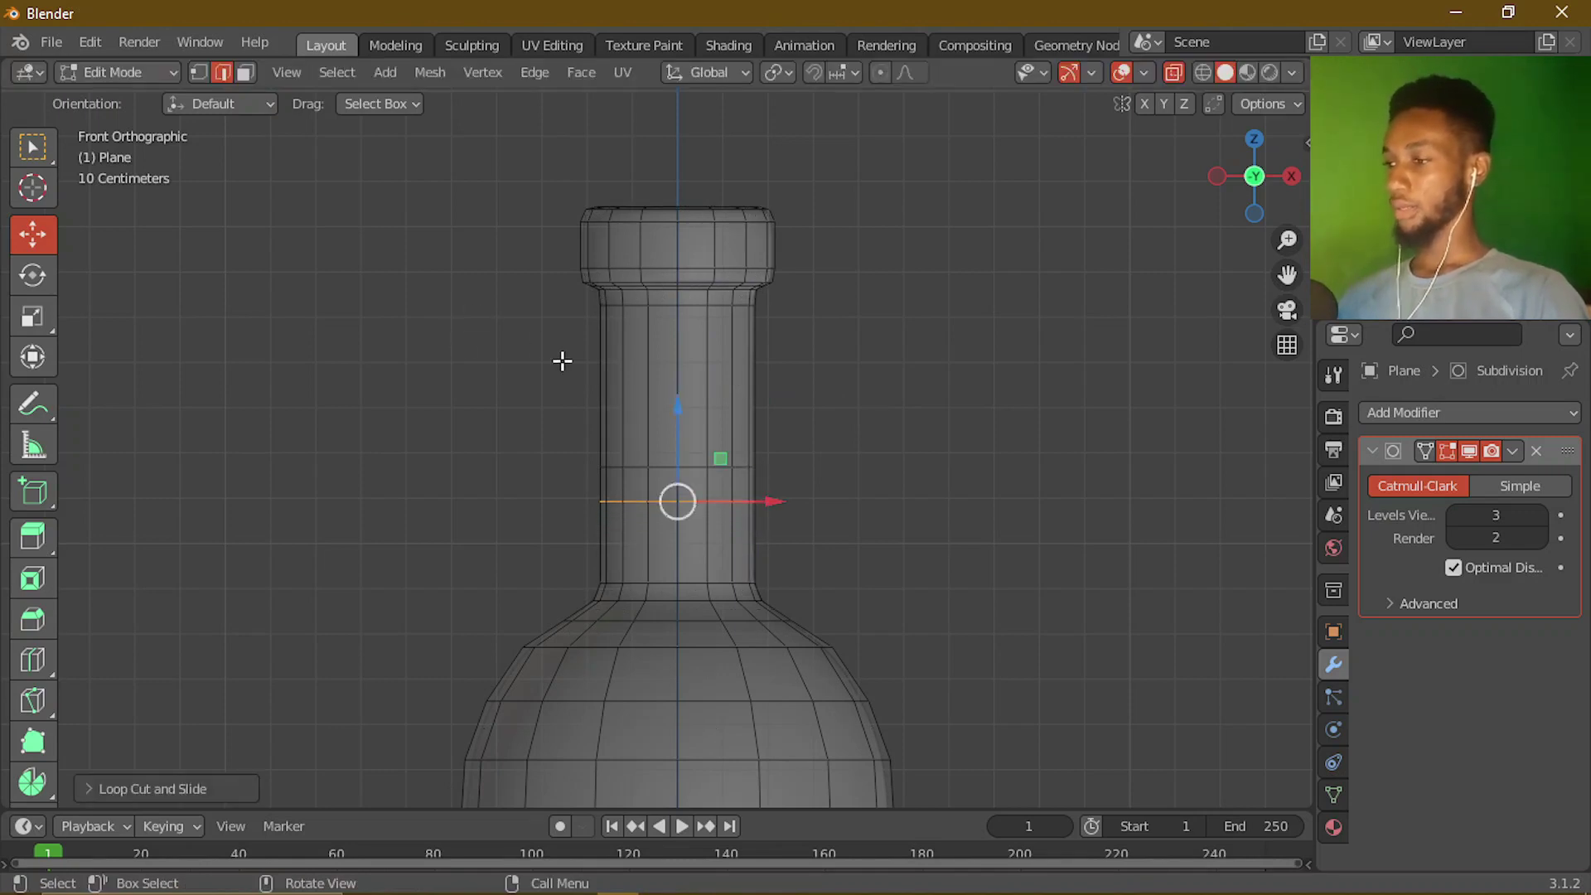
key("3")
- Box-select all the neck and cap faces
left_click_drag(487, 209, 852, 497)
left_click_drag(493, 174, 1007, 496)
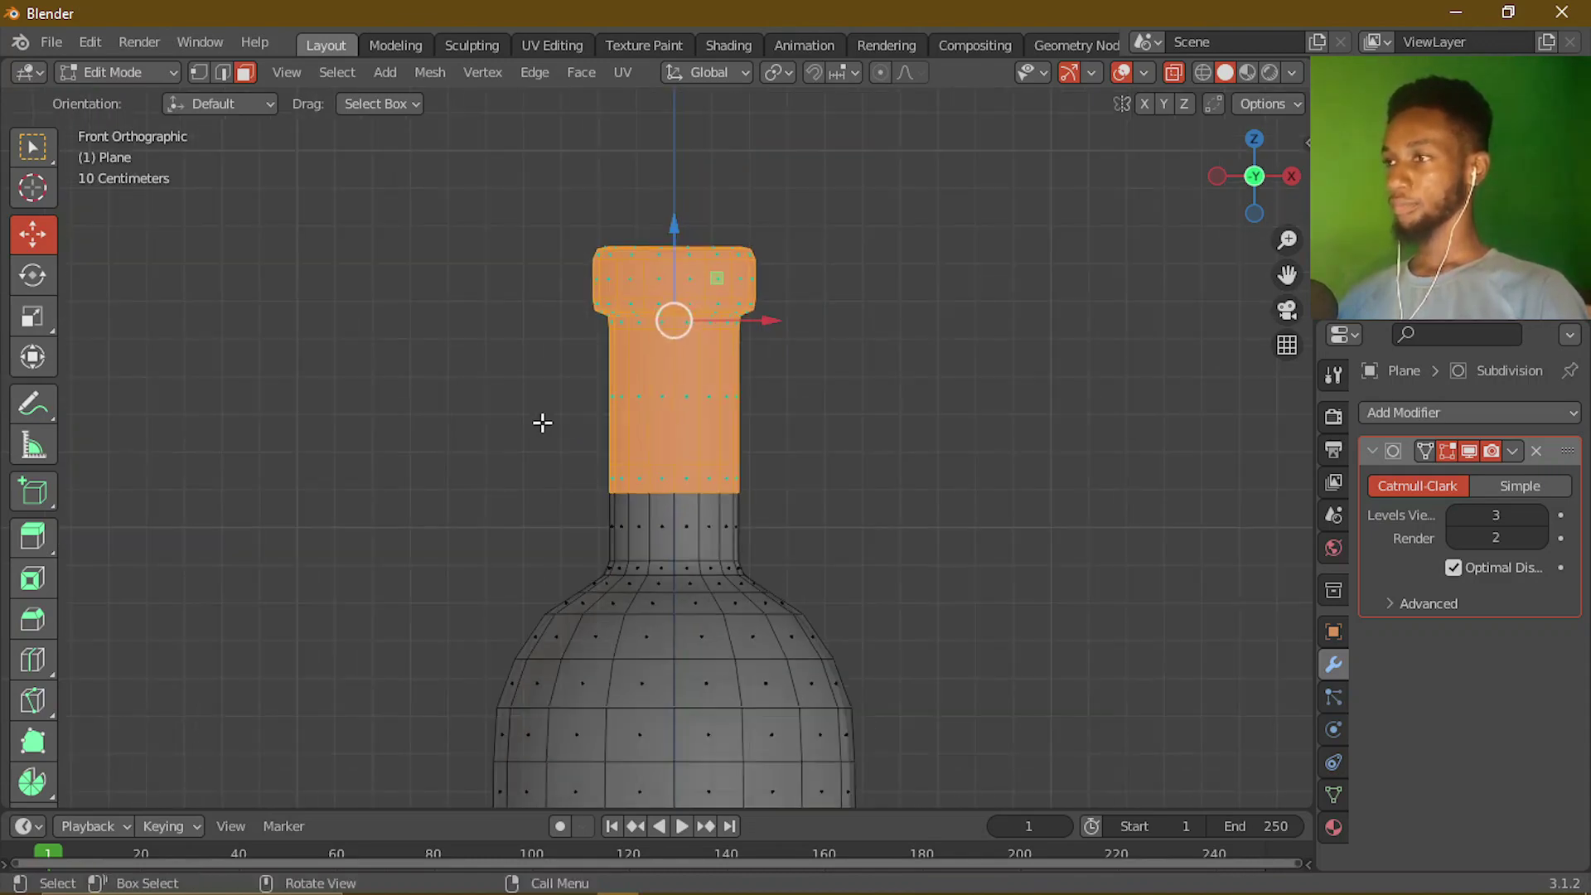
mouse_move(539, 422)
middle_mouse_down()
mouse_move(624, 469)
mouse_move(724, 440)
middle_mouse_up()
middle_click_drag(406, 450, 663, 447, "shift")
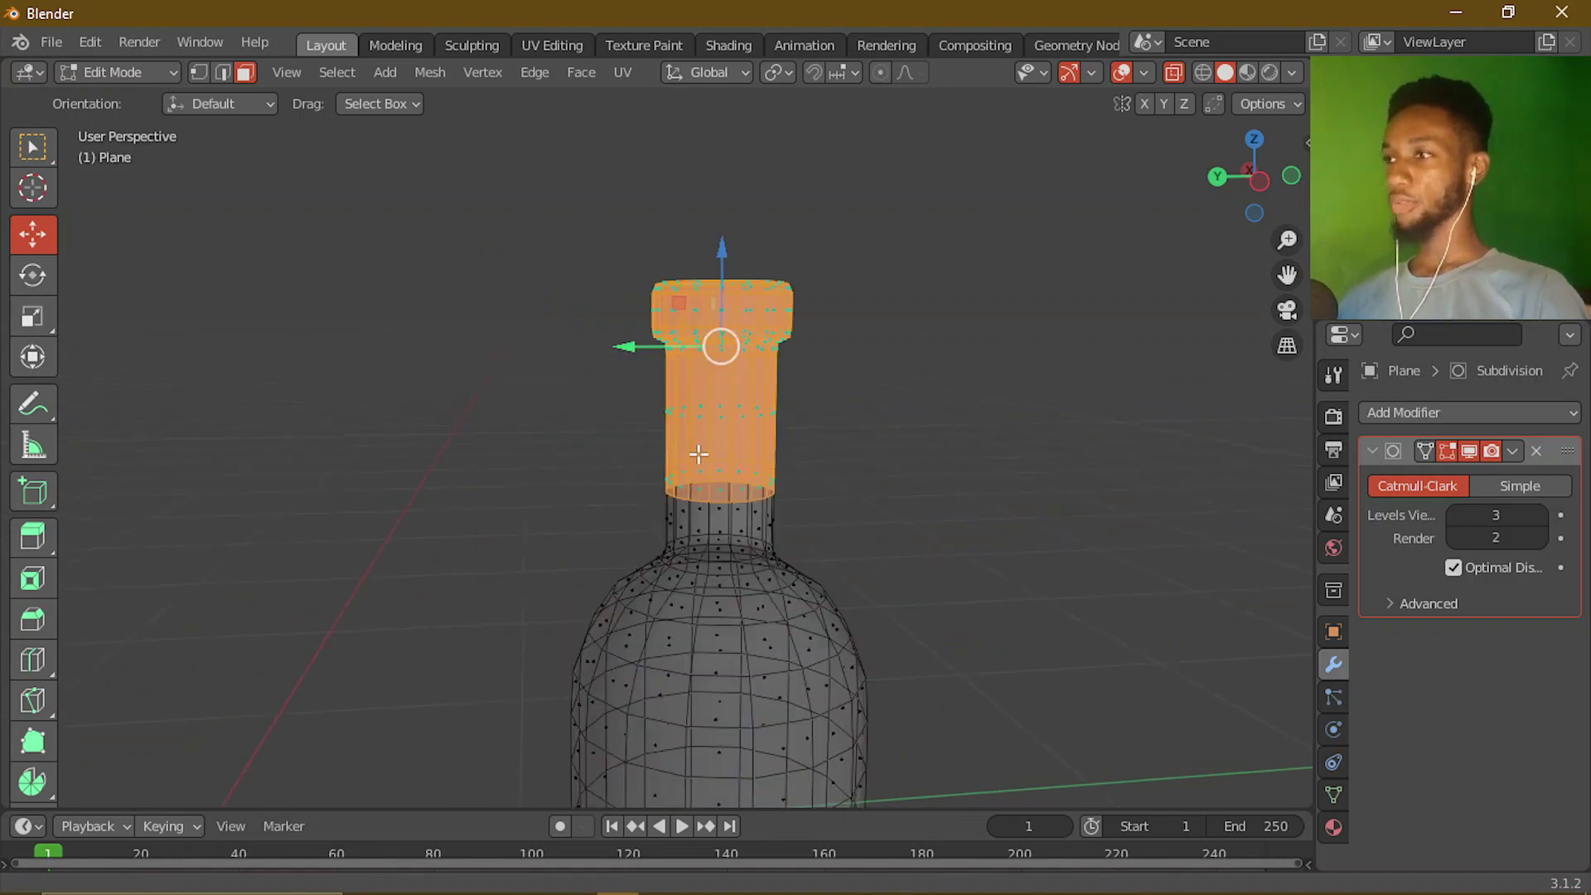
scroll(863, 408, "up", 2)
middle_click_drag(881, 454, 762, 465, "shift")
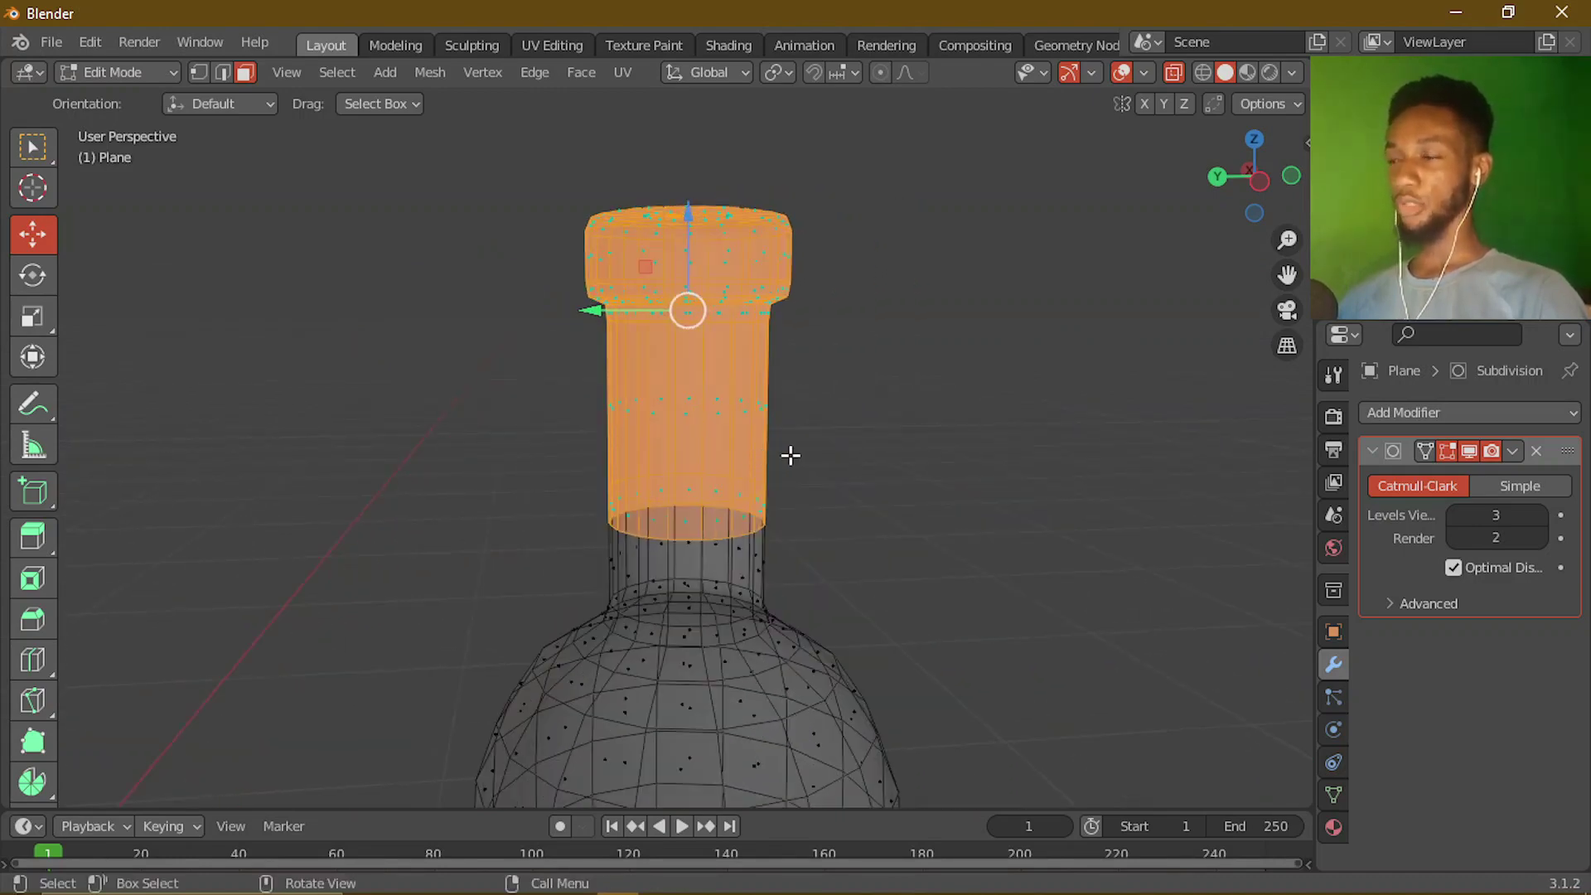
scroll(790, 455, "up", 2)
- Duplicate the neck and cap faces in place and separate them into their own object
key("g")
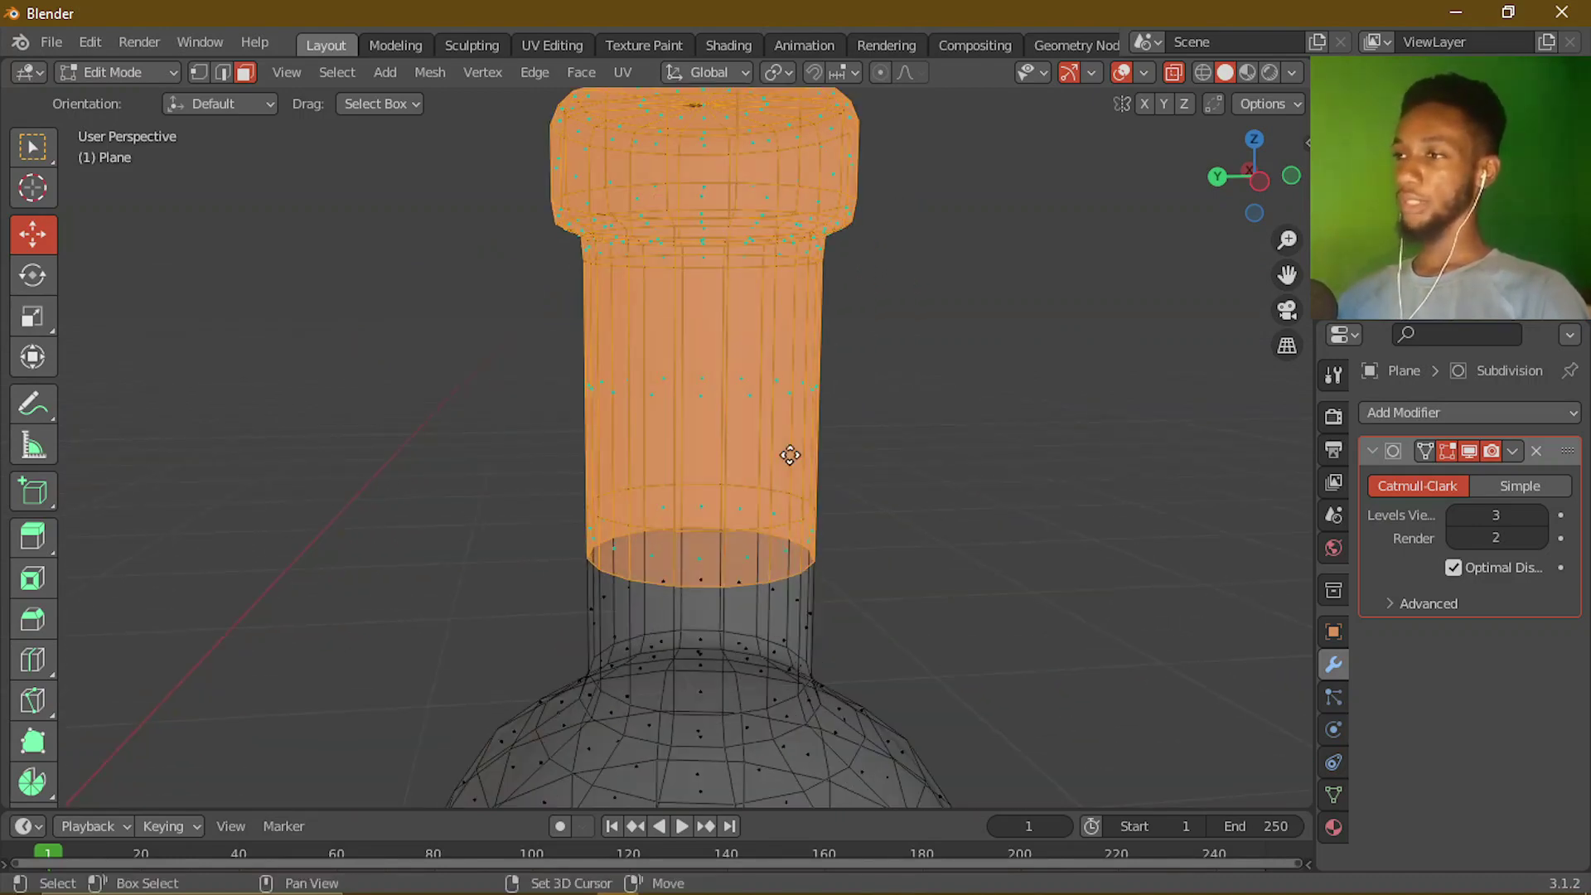
left_click(790, 455)
scroll(817, 451, "down", 3)
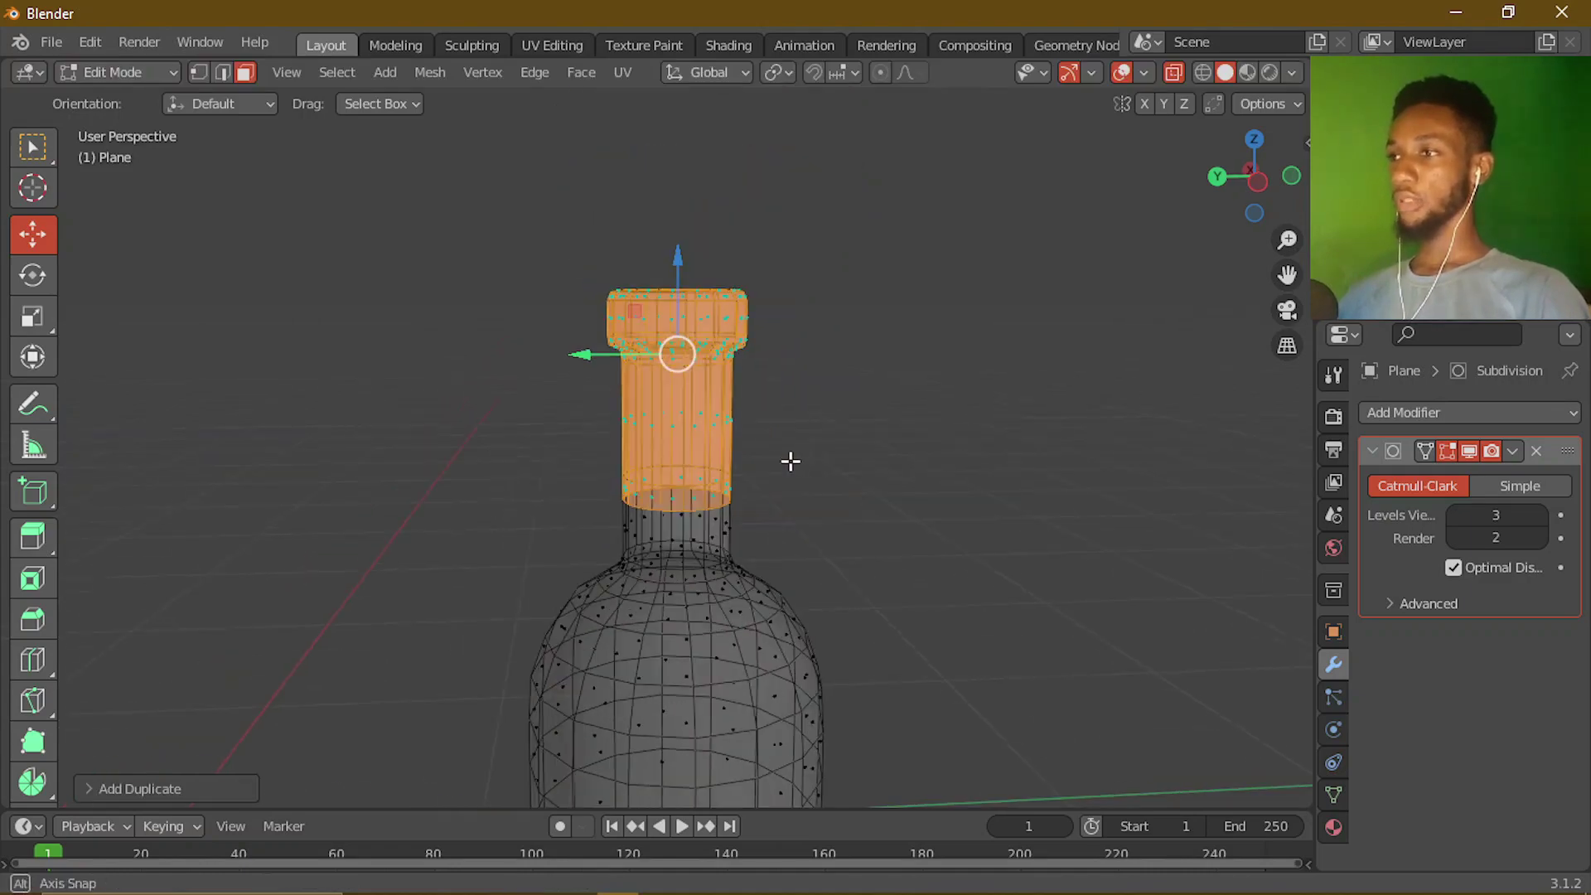
mouse_move(788, 462)
middle_mouse_down()
mouse_move(739, 434)
mouse_move(700, 444)
middle_mouse_up()
scroll(800, 435, "up", 2)
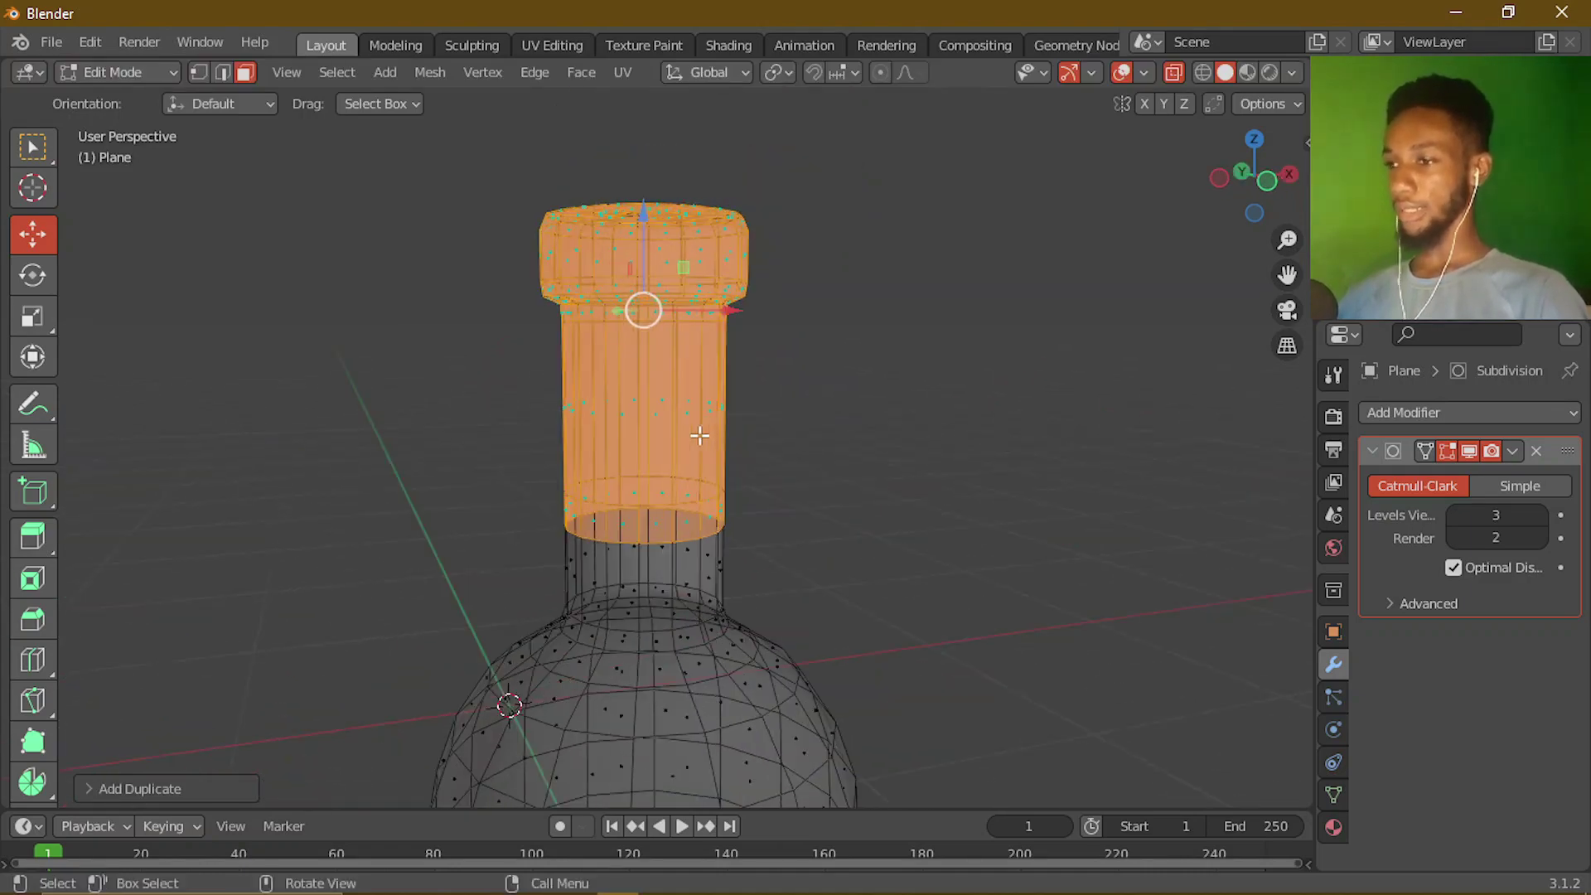
scroll(700, 444, "up", 1)
key("p")
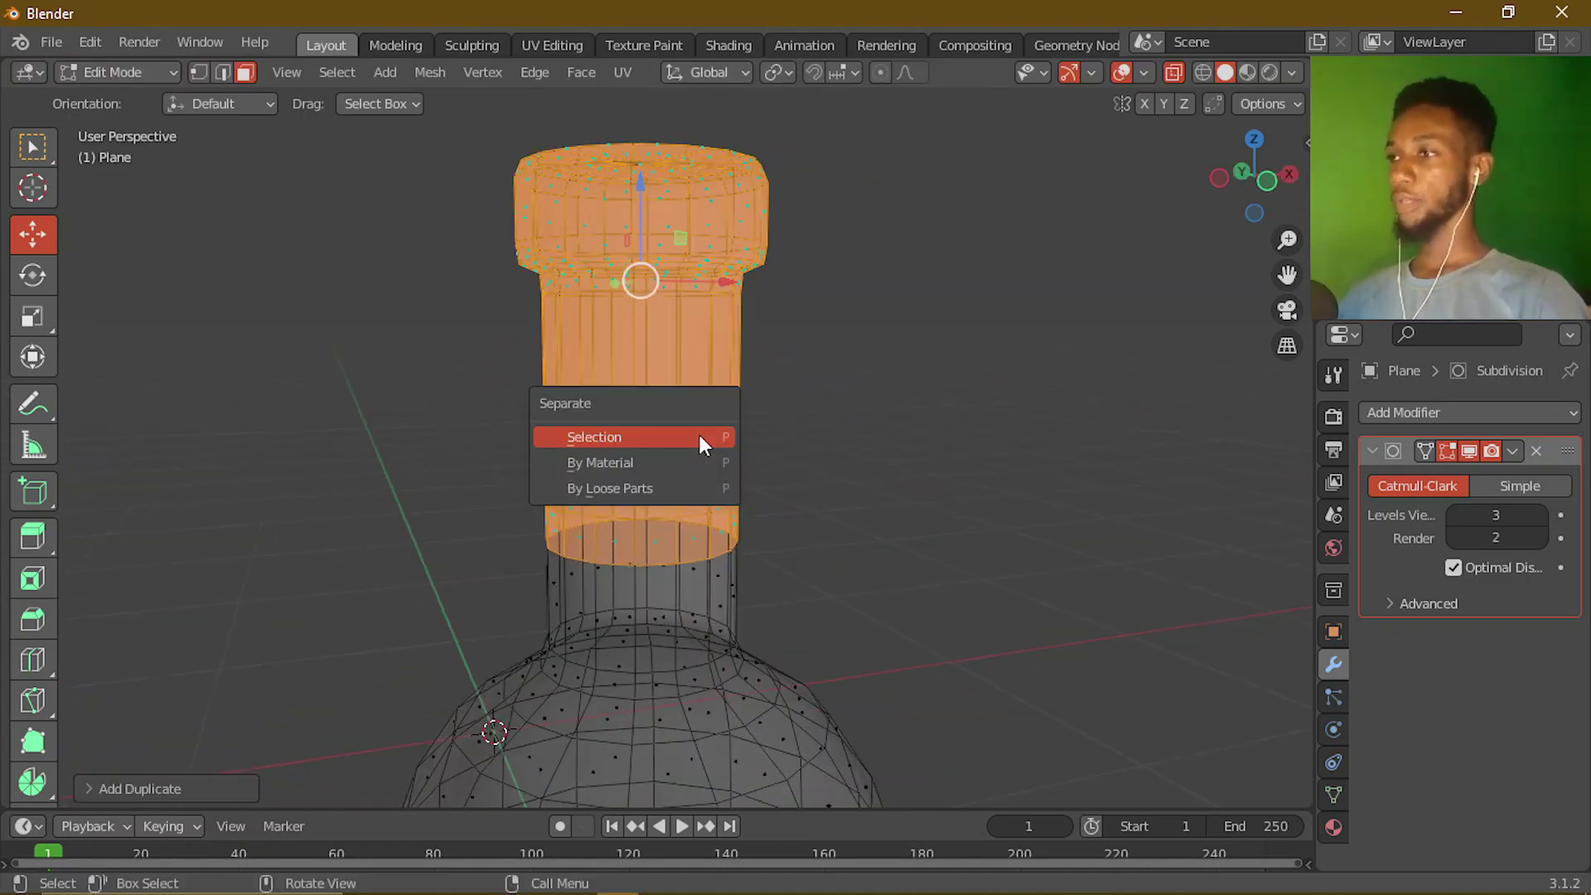
left_click(699, 436)
- Return to Object Mode, select the separated neck-and-cap copy and view it from the front
key("Tab")
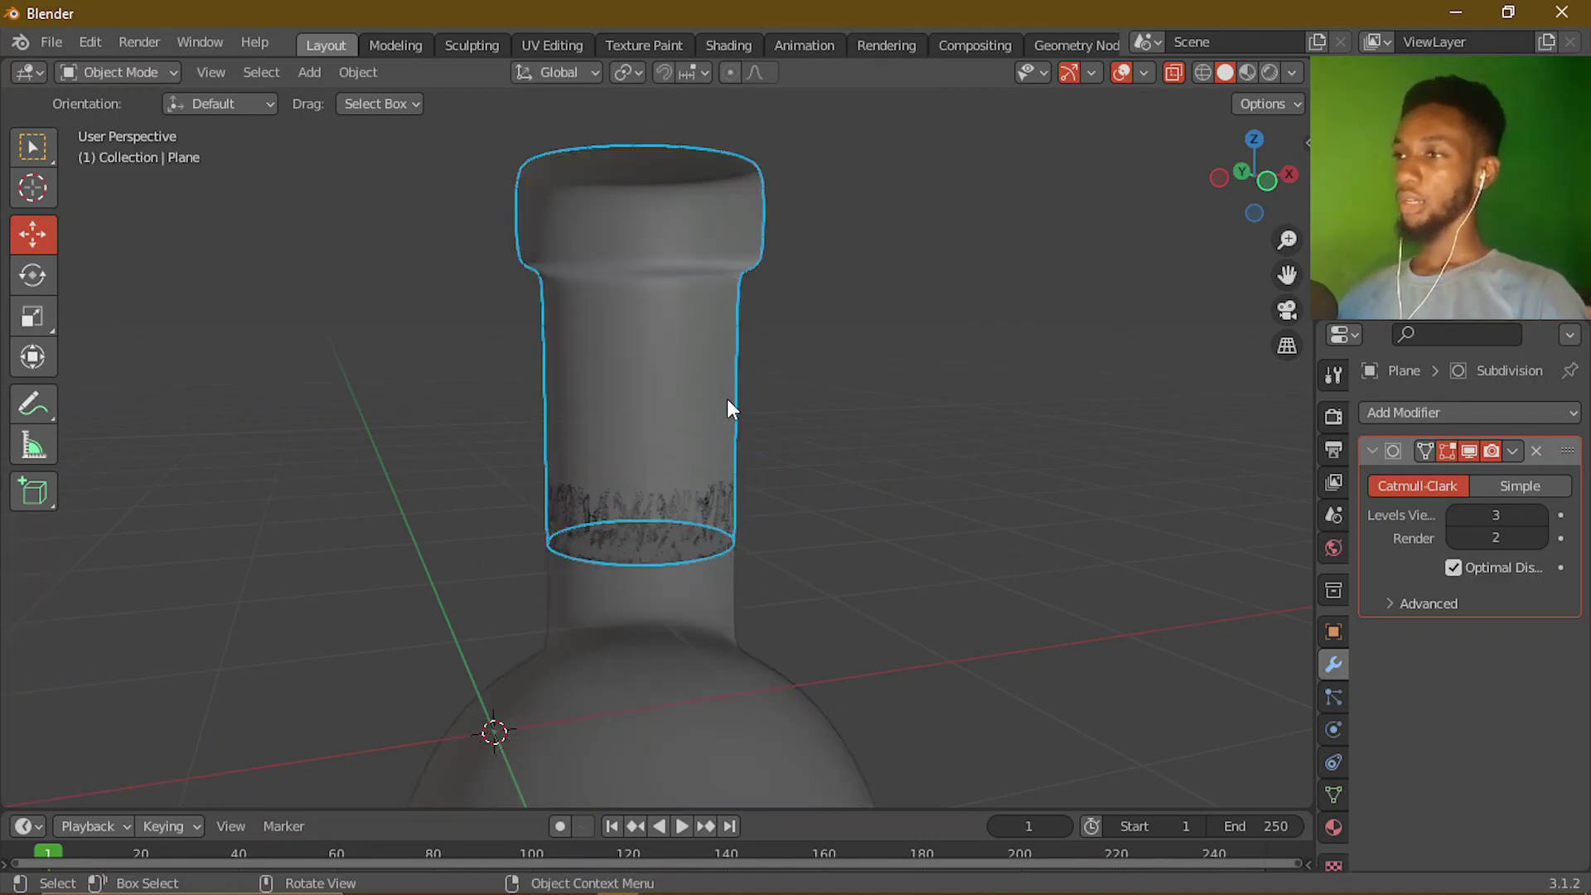
left_click(713, 367)
key("KP_1")
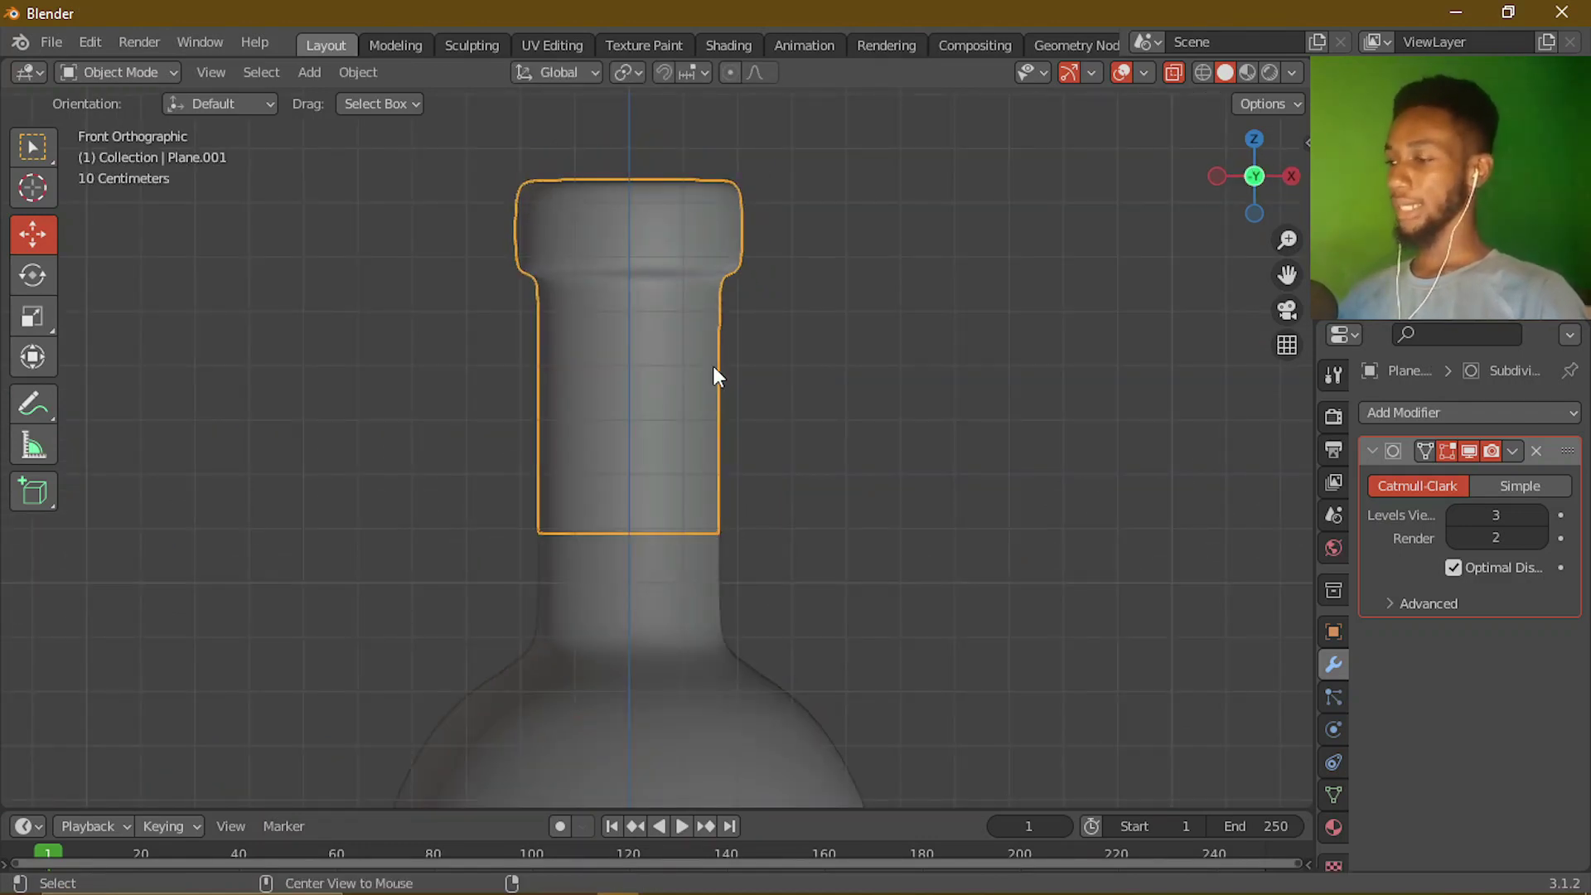
scroll(750, 430, "down", 2)
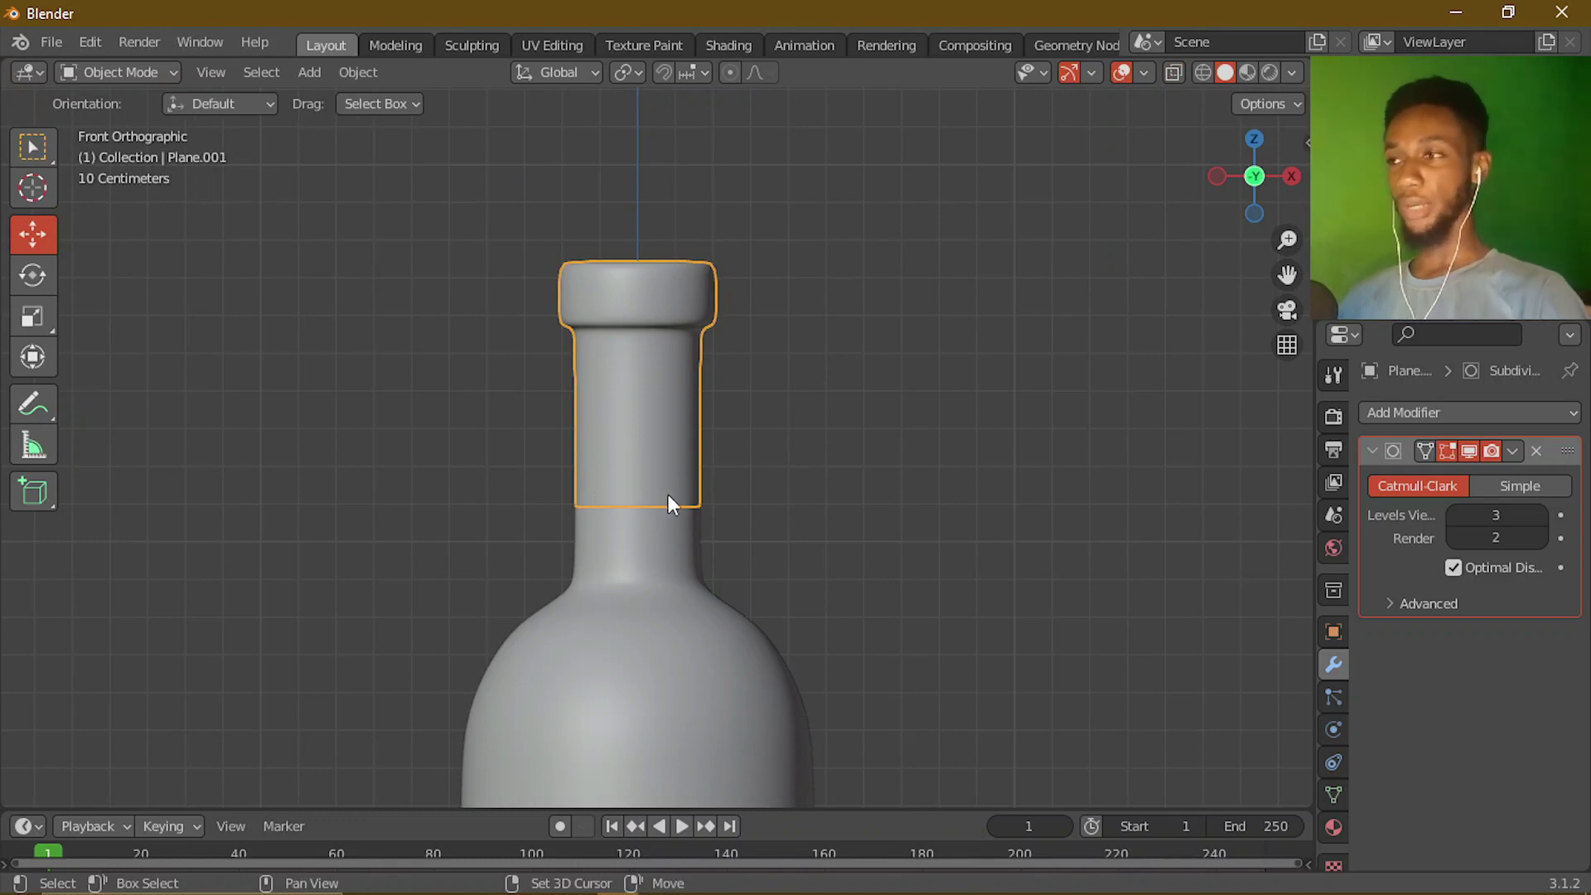
scroll(667, 494, "up", 1)
scroll(699, 393, "up", 1)
scroll(688, 460, "up", 3, "shift")
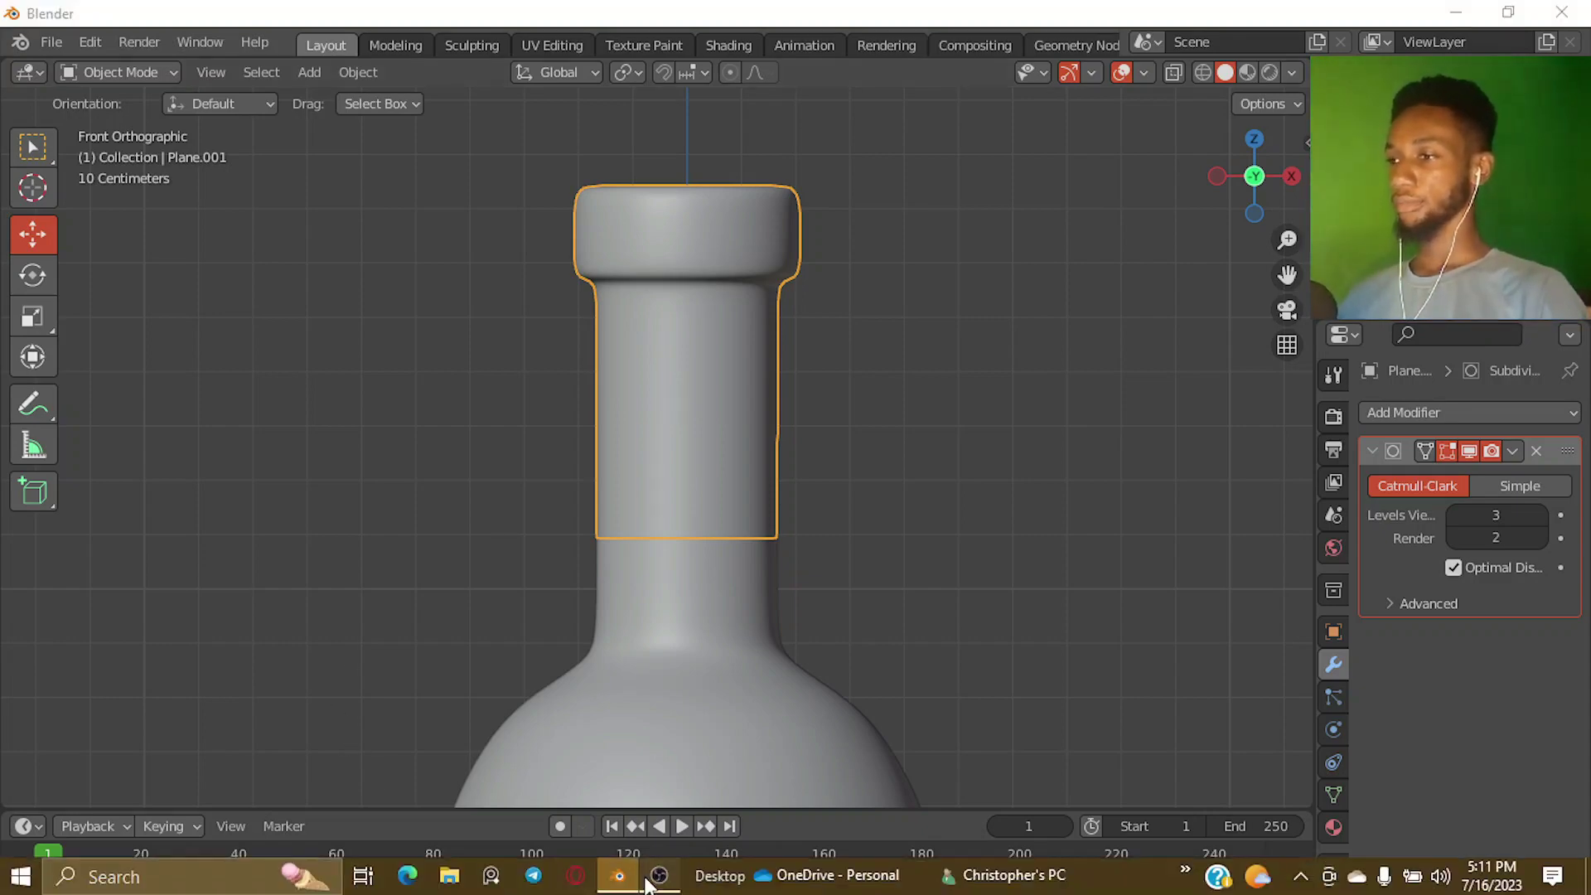
- Bring Blender back, dismiss the notification and collapse the copy's Subdivision modifier panel
left_click(656, 878)
left_click(617, 876)
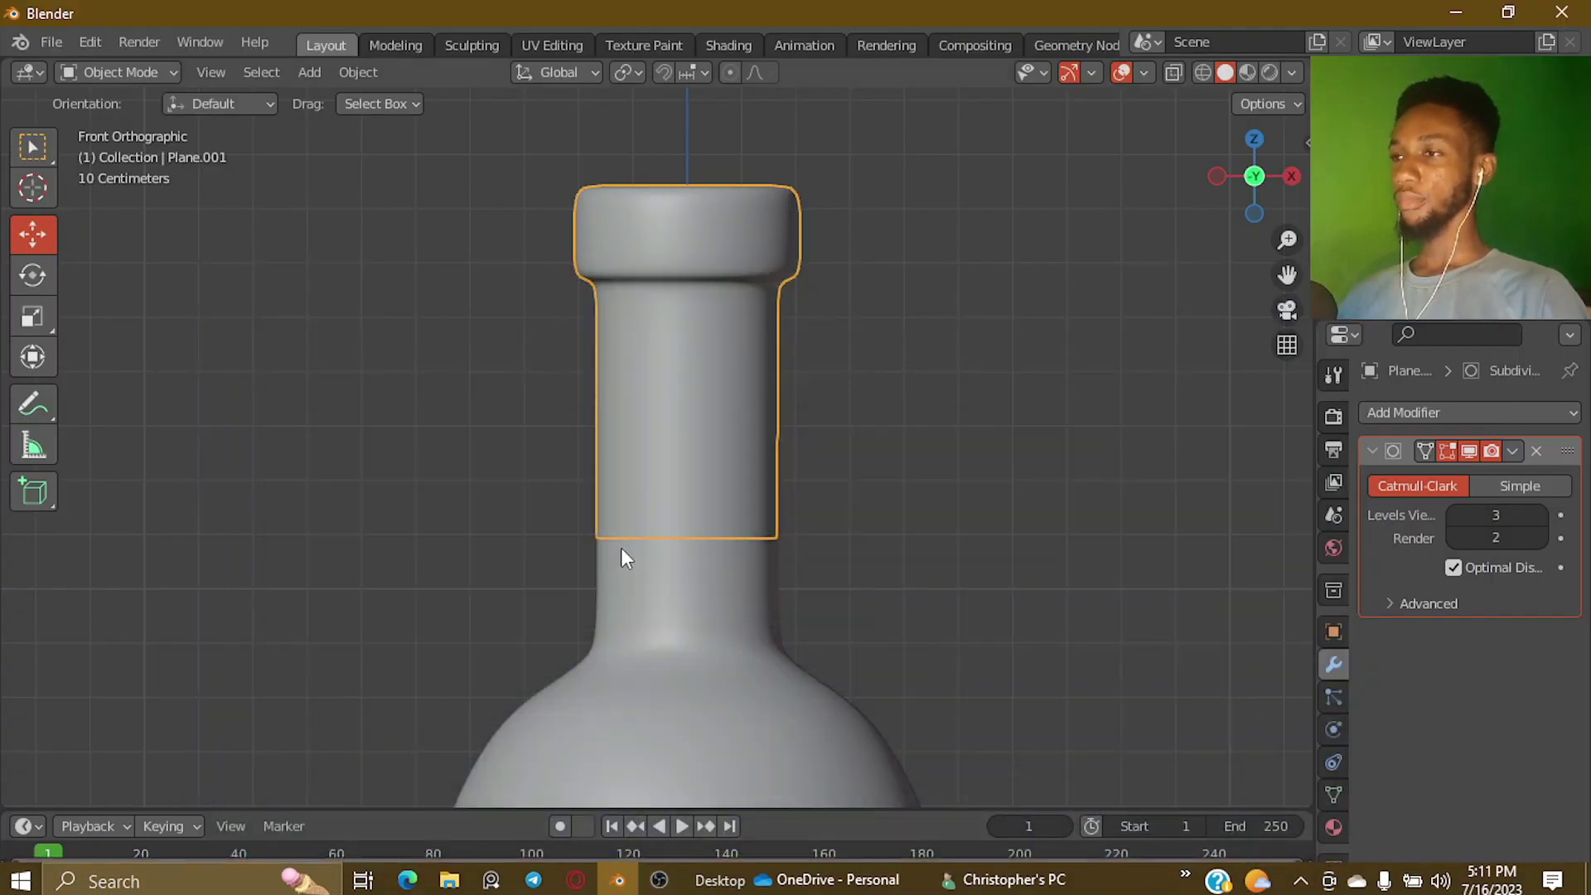
scroll(733, 435, "up", 2)
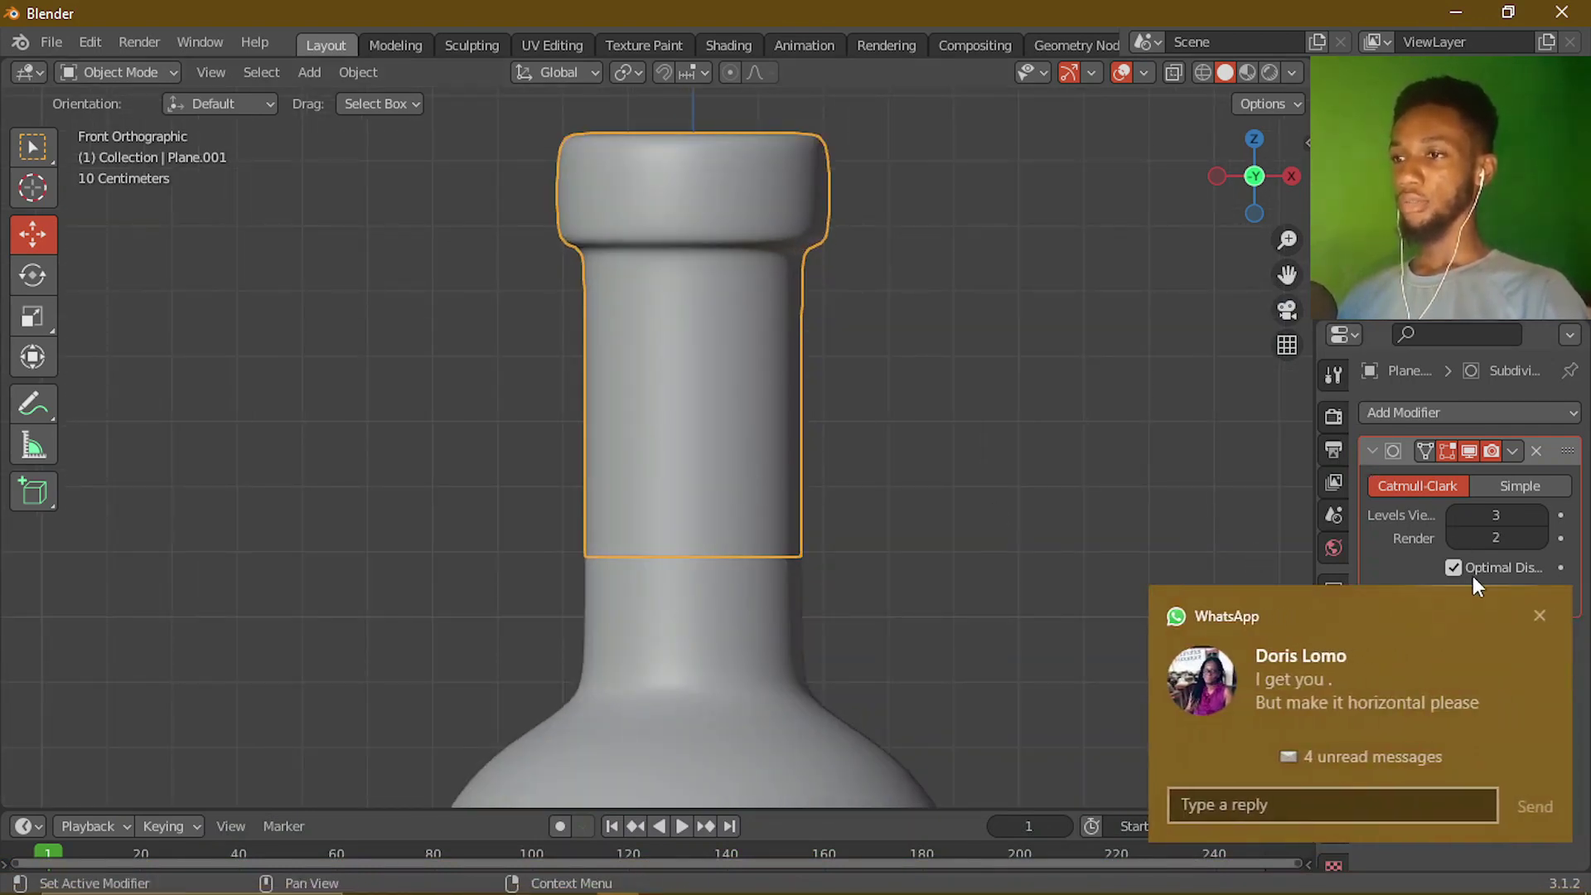
left_click(1538, 617)
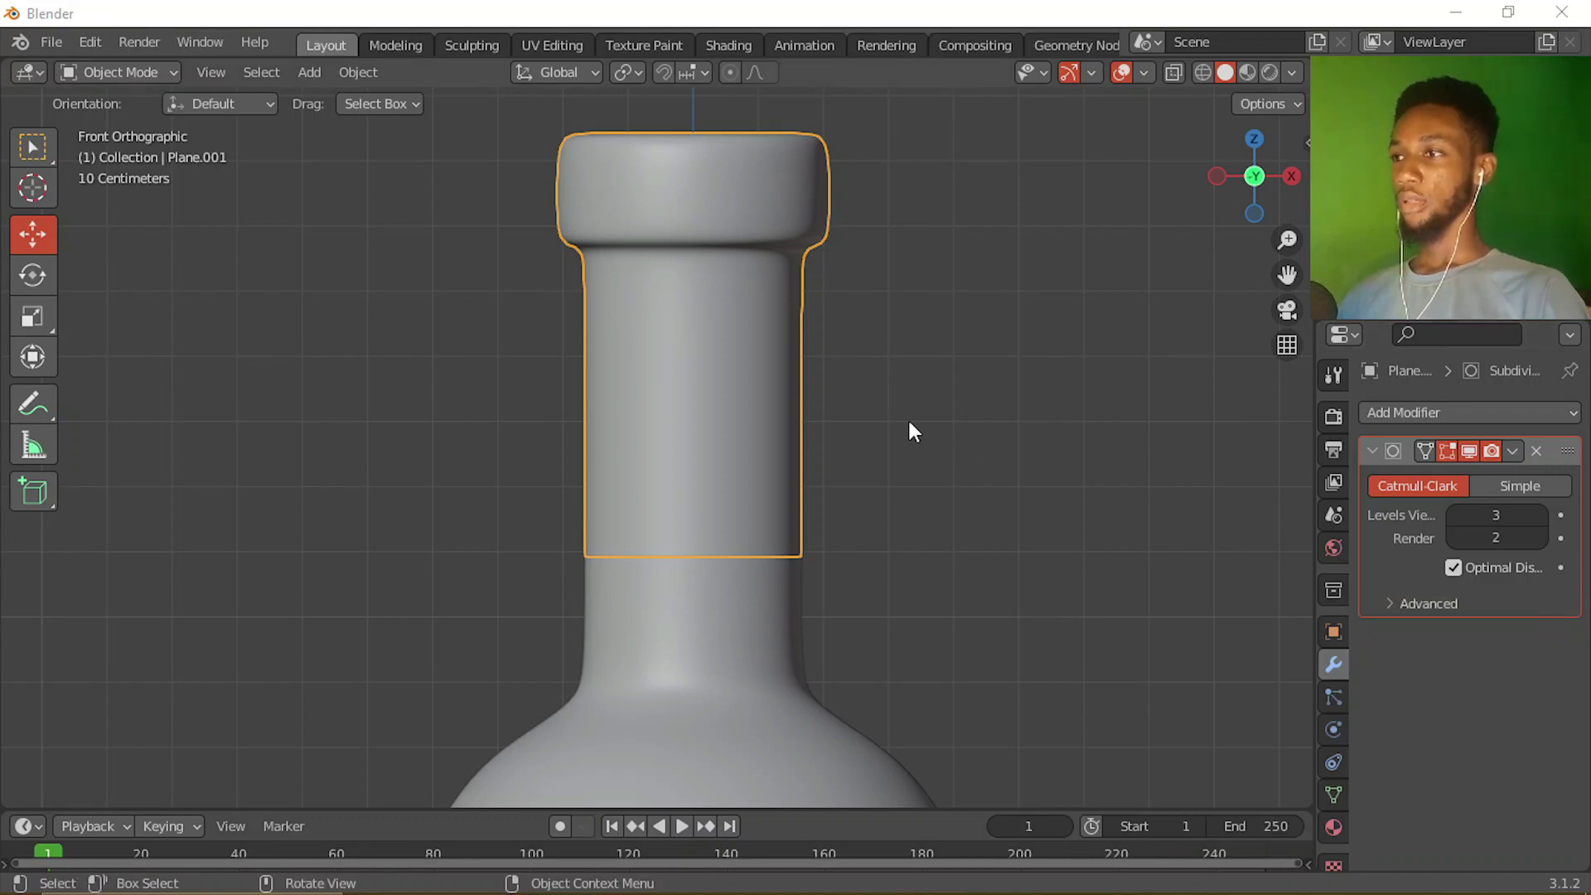
scroll(706, 406, "up", 1)
scroll(889, 405, "down", 1)
mouse_move(830, 373)
middle_mouse_down("shift")
mouse_move(931, 499)
mouse_move(997, 491)
middle_mouse_up("shift")
left_click(1371, 451)
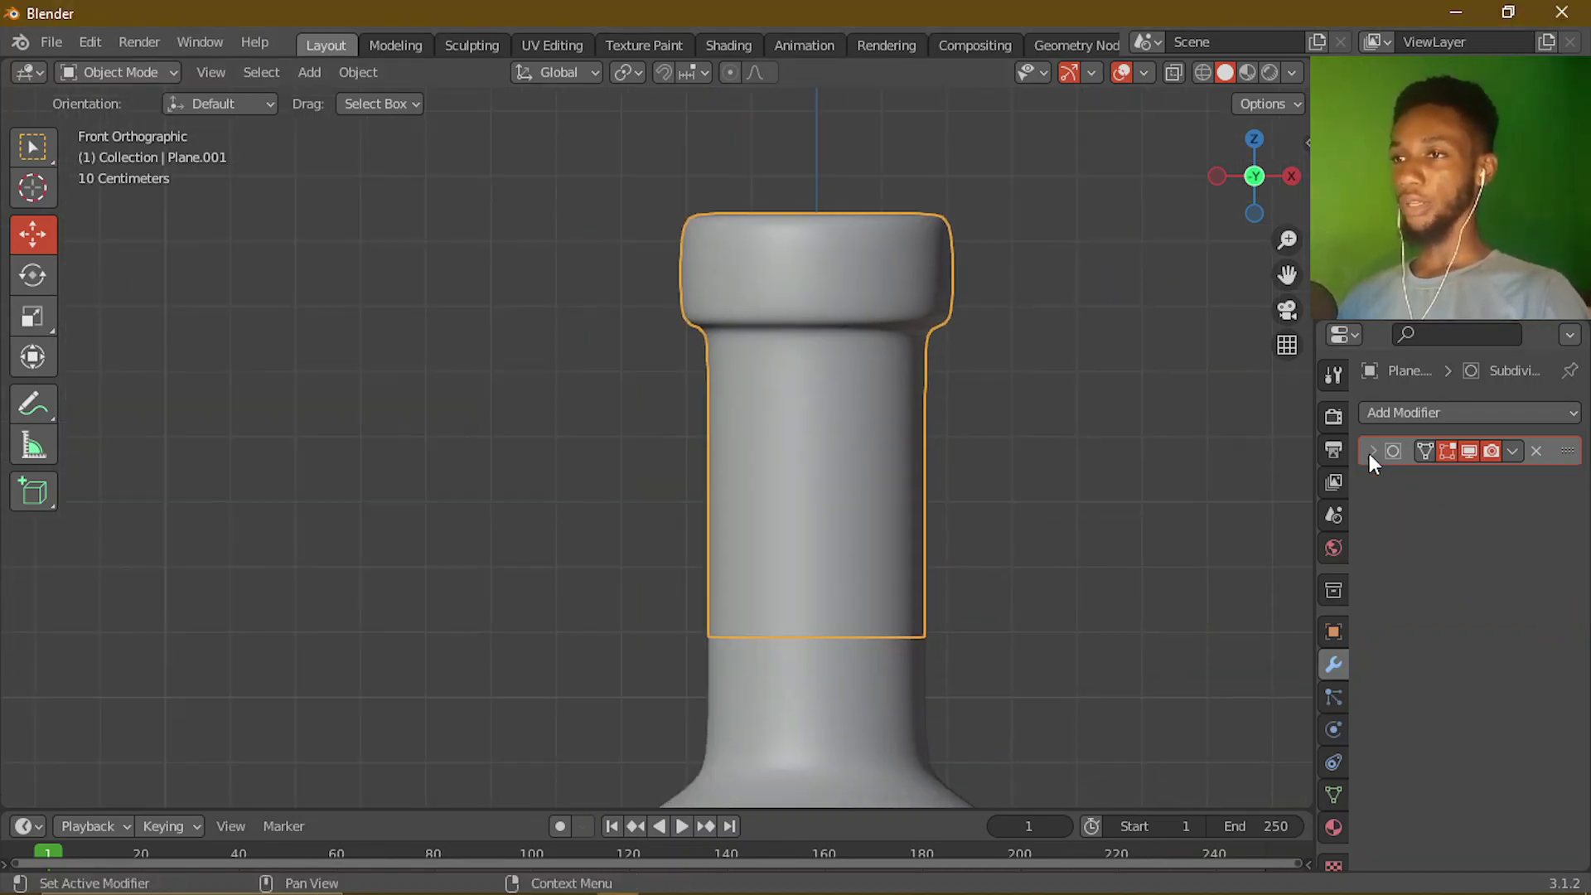
- Add a Solidify modifier to the neck piece copy and apply its scale
left_click(1400, 411)
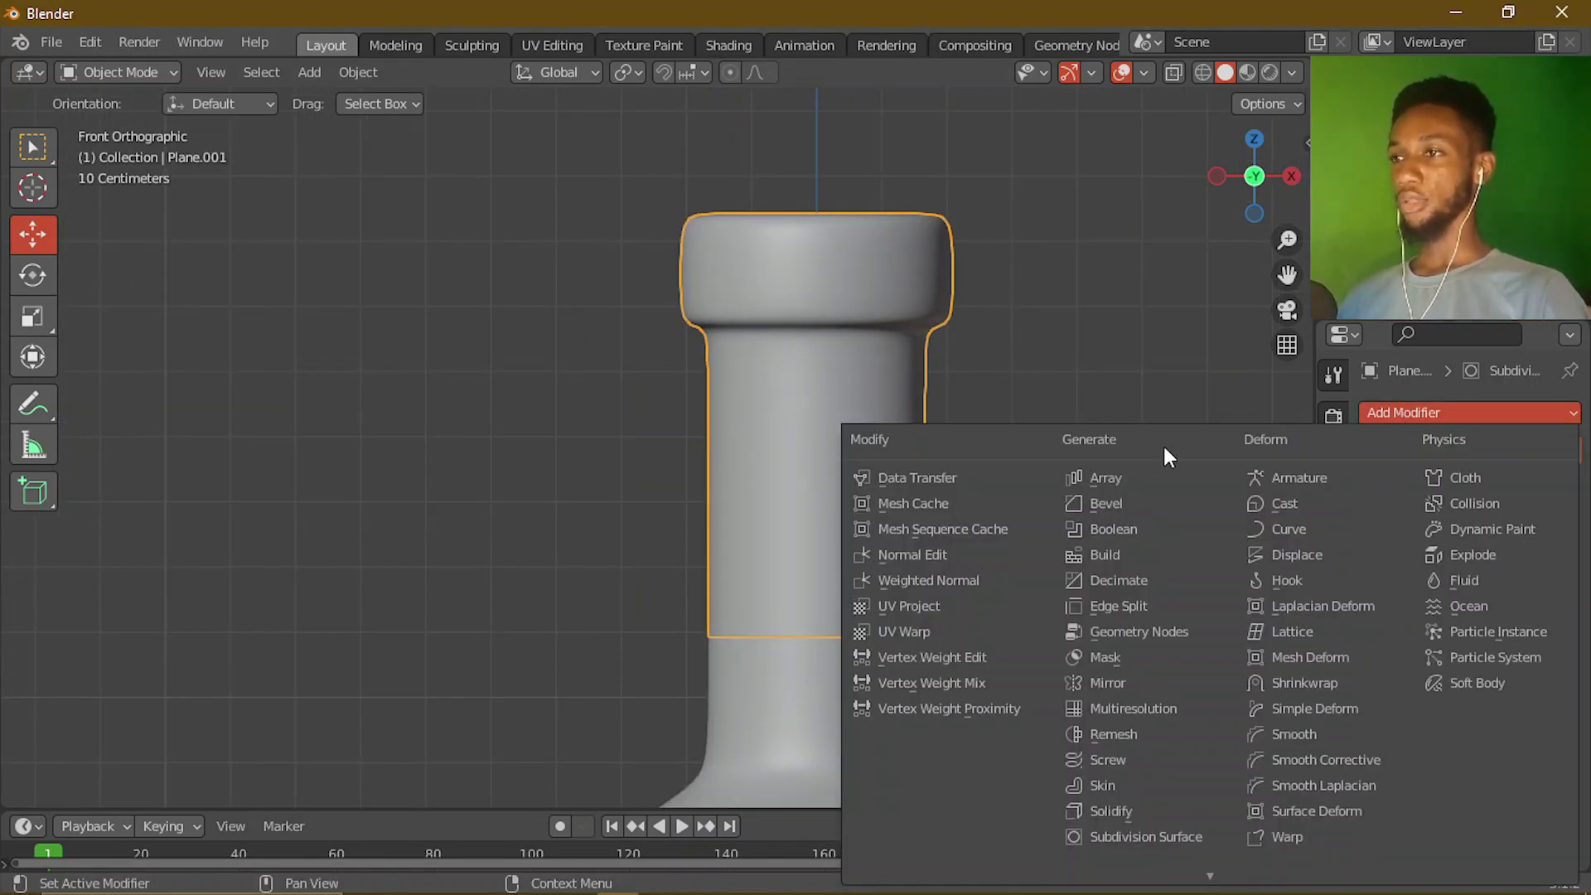
left_click(1115, 807)
mouse_move(873, 644)
middle_mouse_down()
mouse_move(896, 588)
mouse_move(933, 578)
mouse_move(893, 599)
middle_mouse_up()
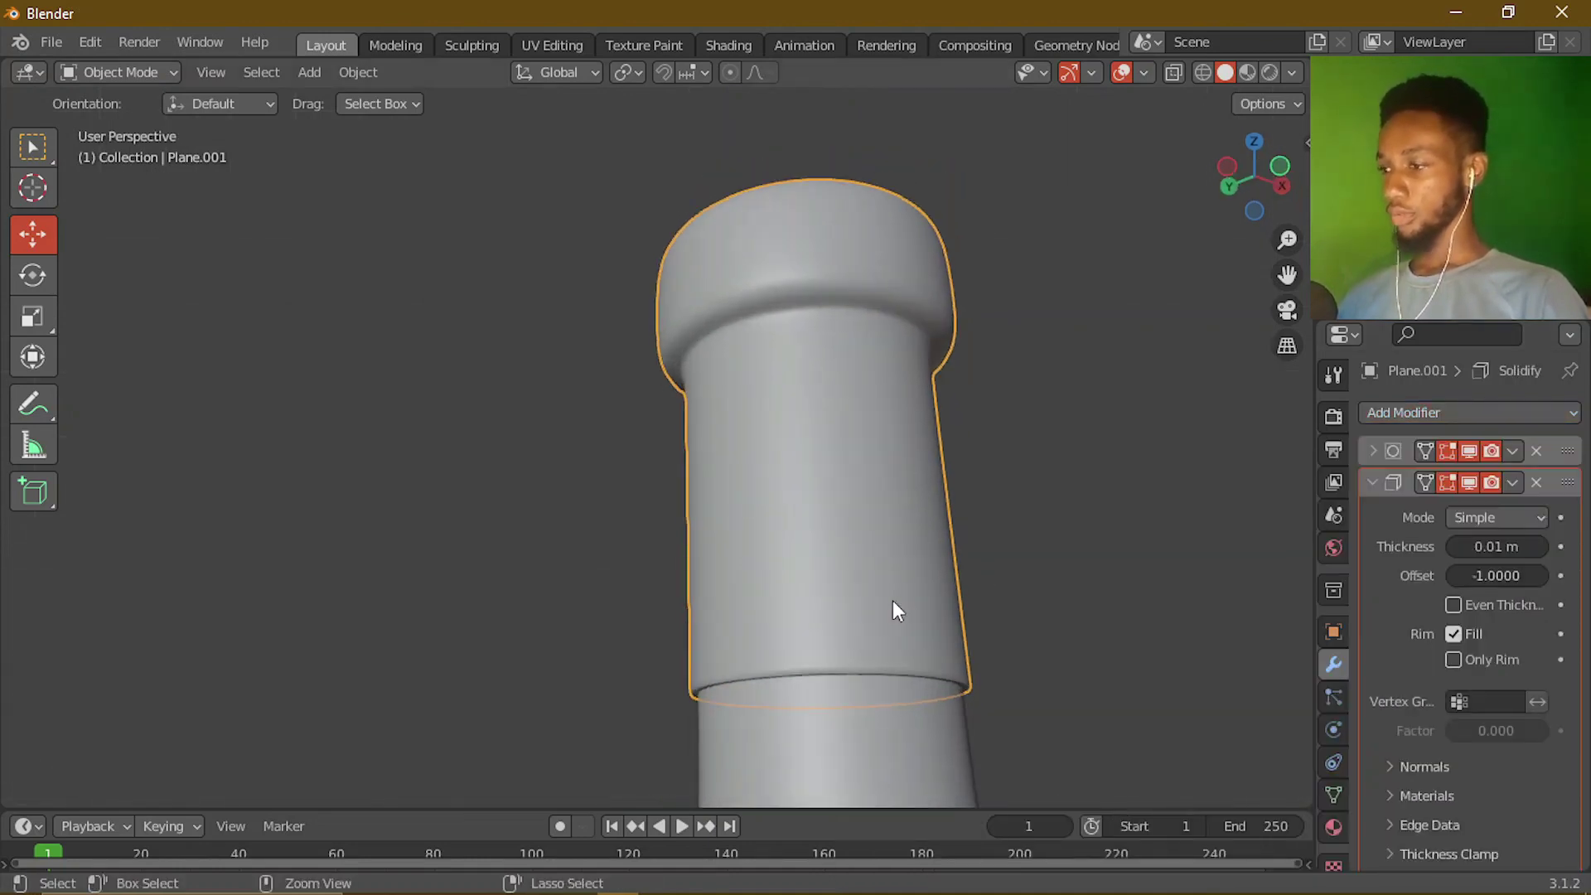
key("ctrl+a")
left_click(892, 610)
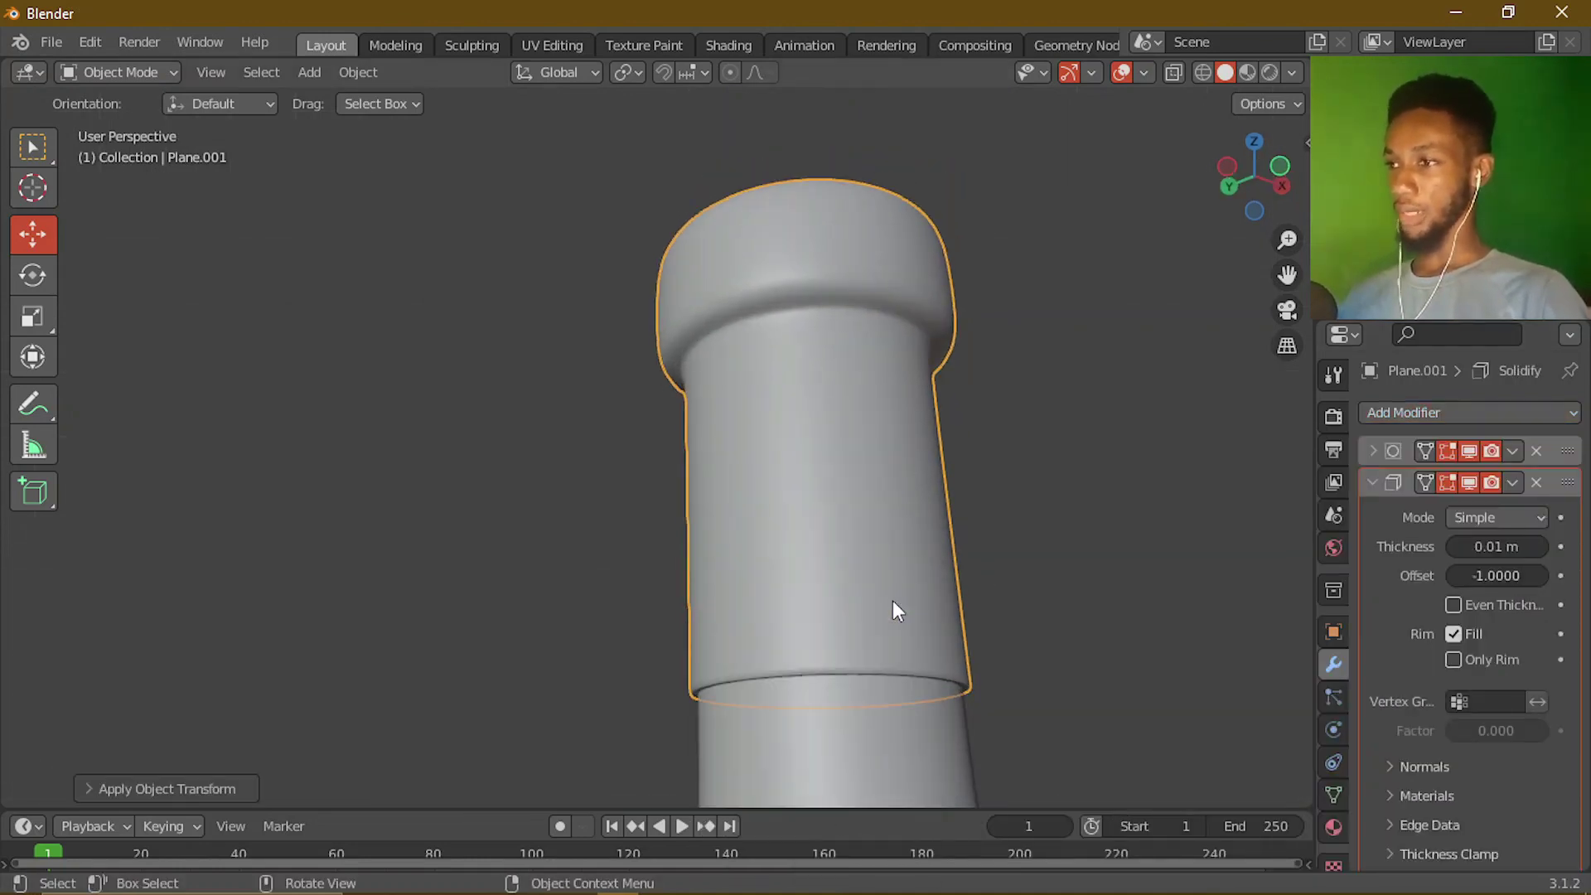
- Set the Solidify thickness to 0.002 m and collapse the modifier panel
left_click(1475, 546)
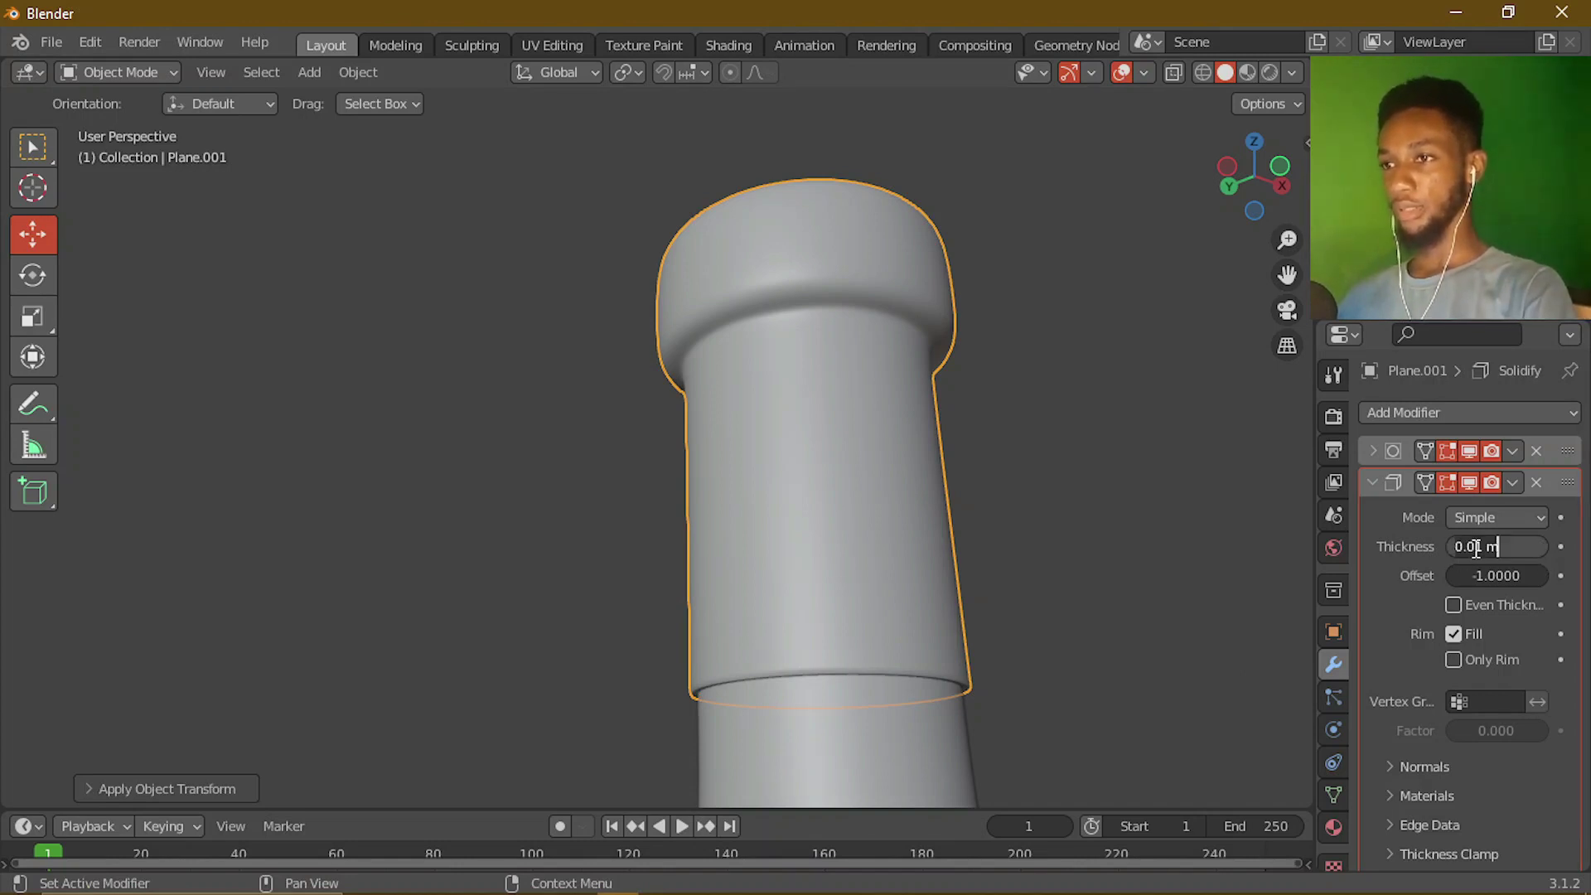
key("BackSpace")
key("BackSpace")
key("BackSpace")
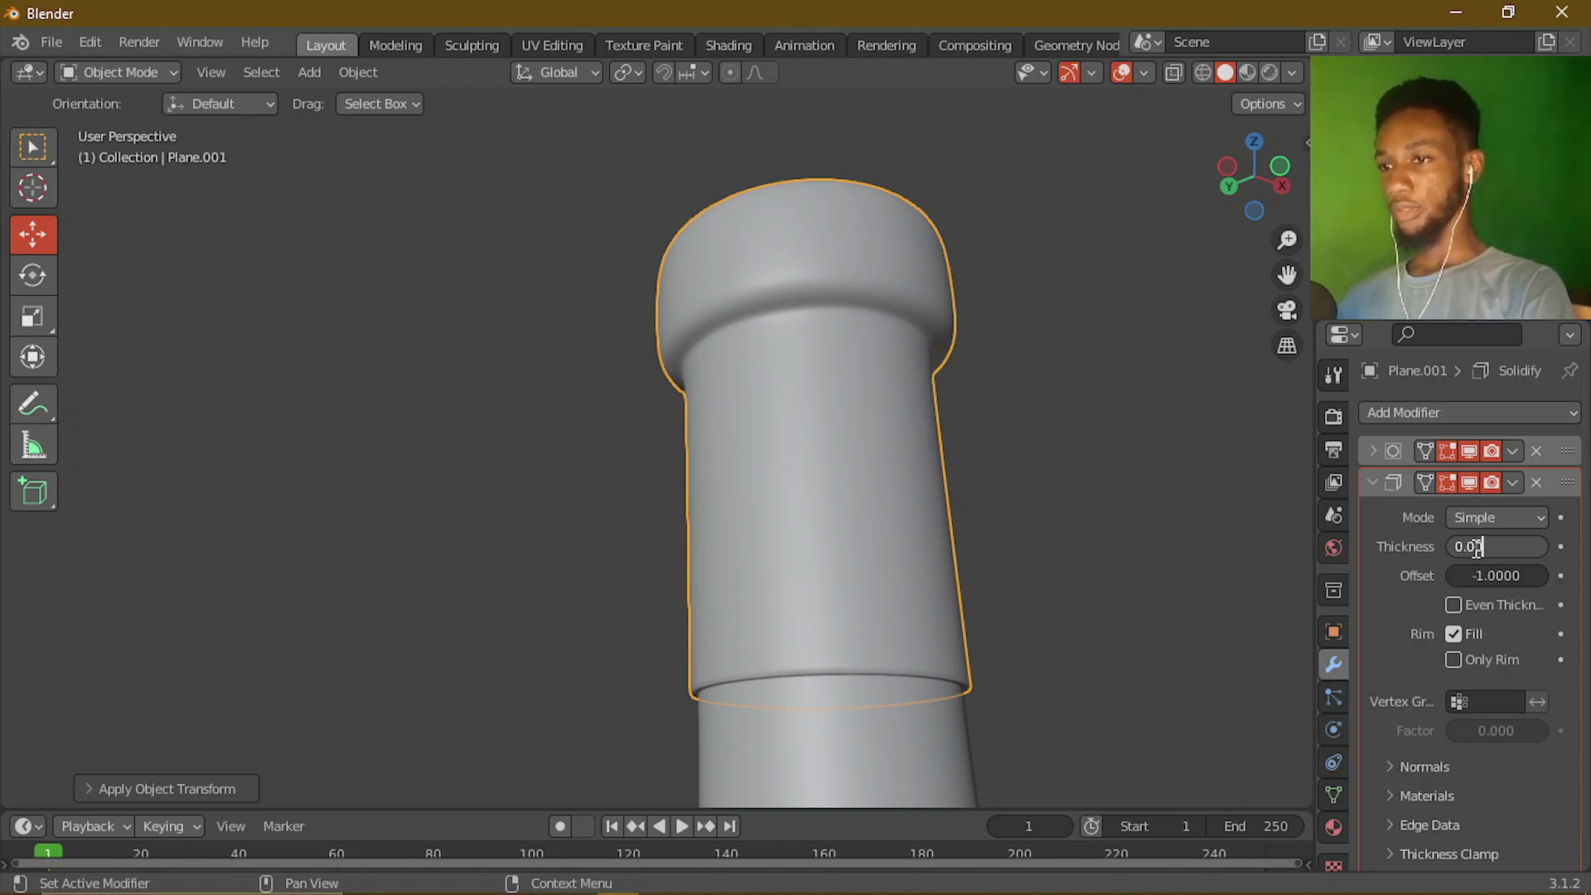
type("03")
key("Return")
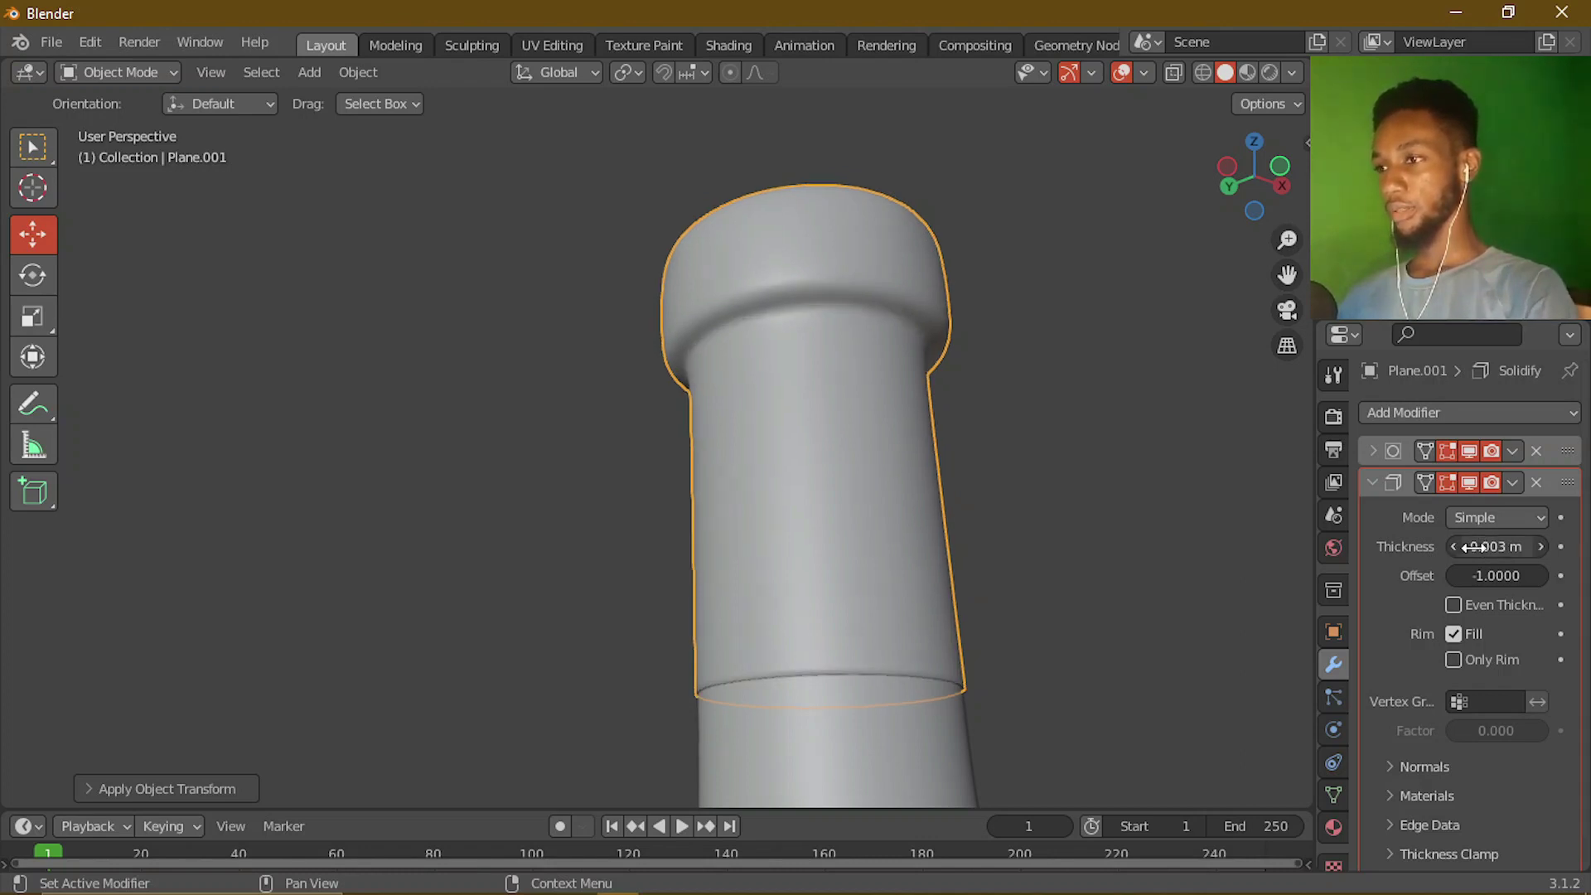
left_click(1036, 440)
scroll(978, 497, "down", 2)
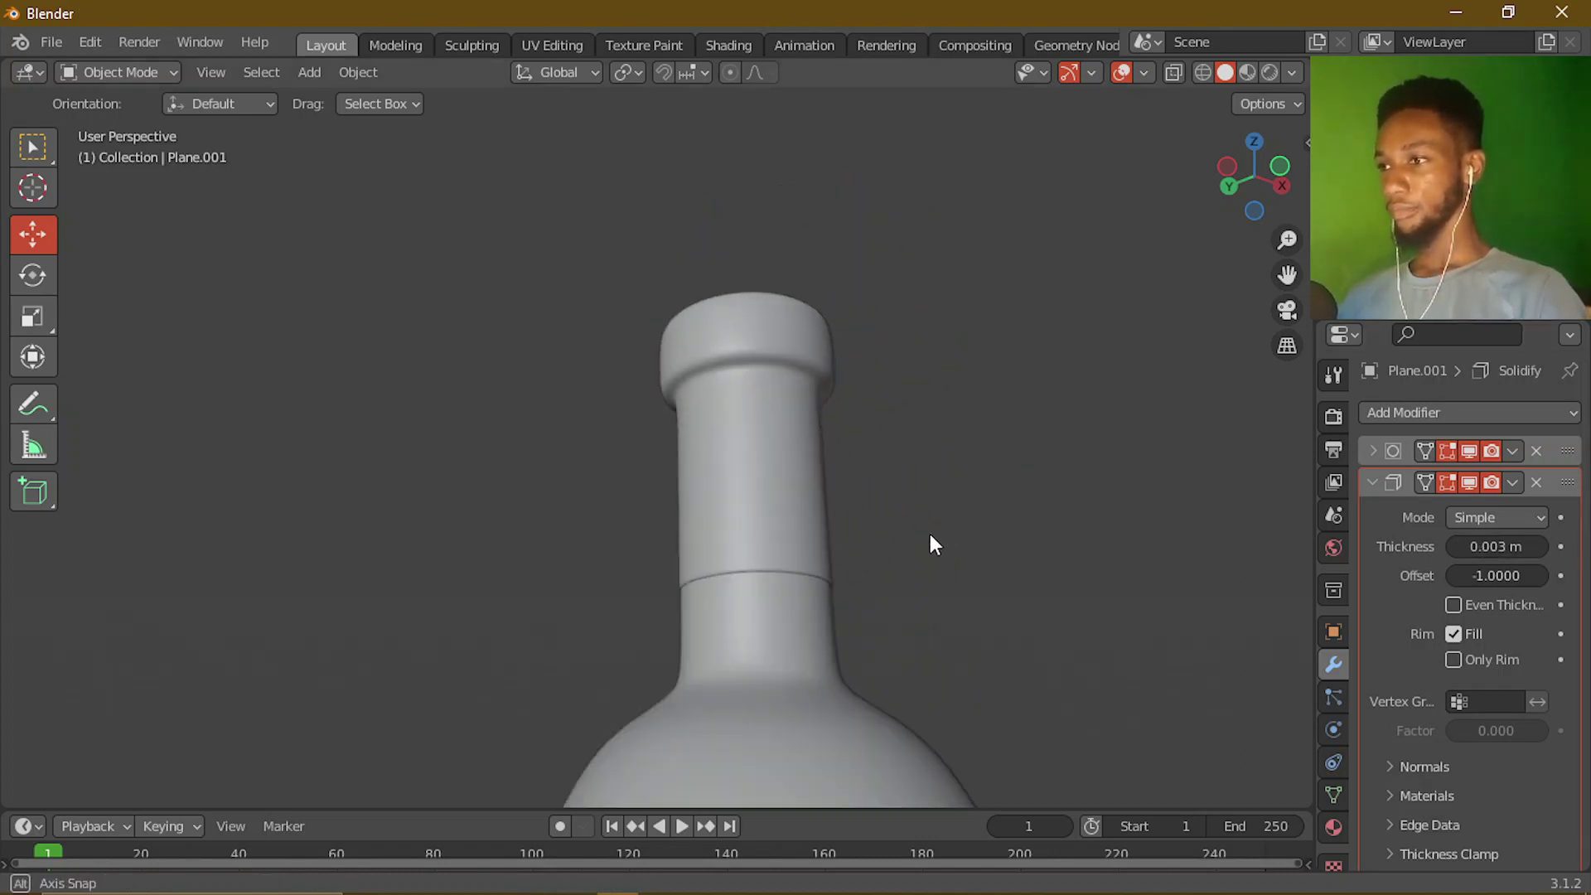
middle_click_drag(930, 533, 780, 571)
scroll(803, 572, "up", 3)
scroll(778, 565, "up", 2)
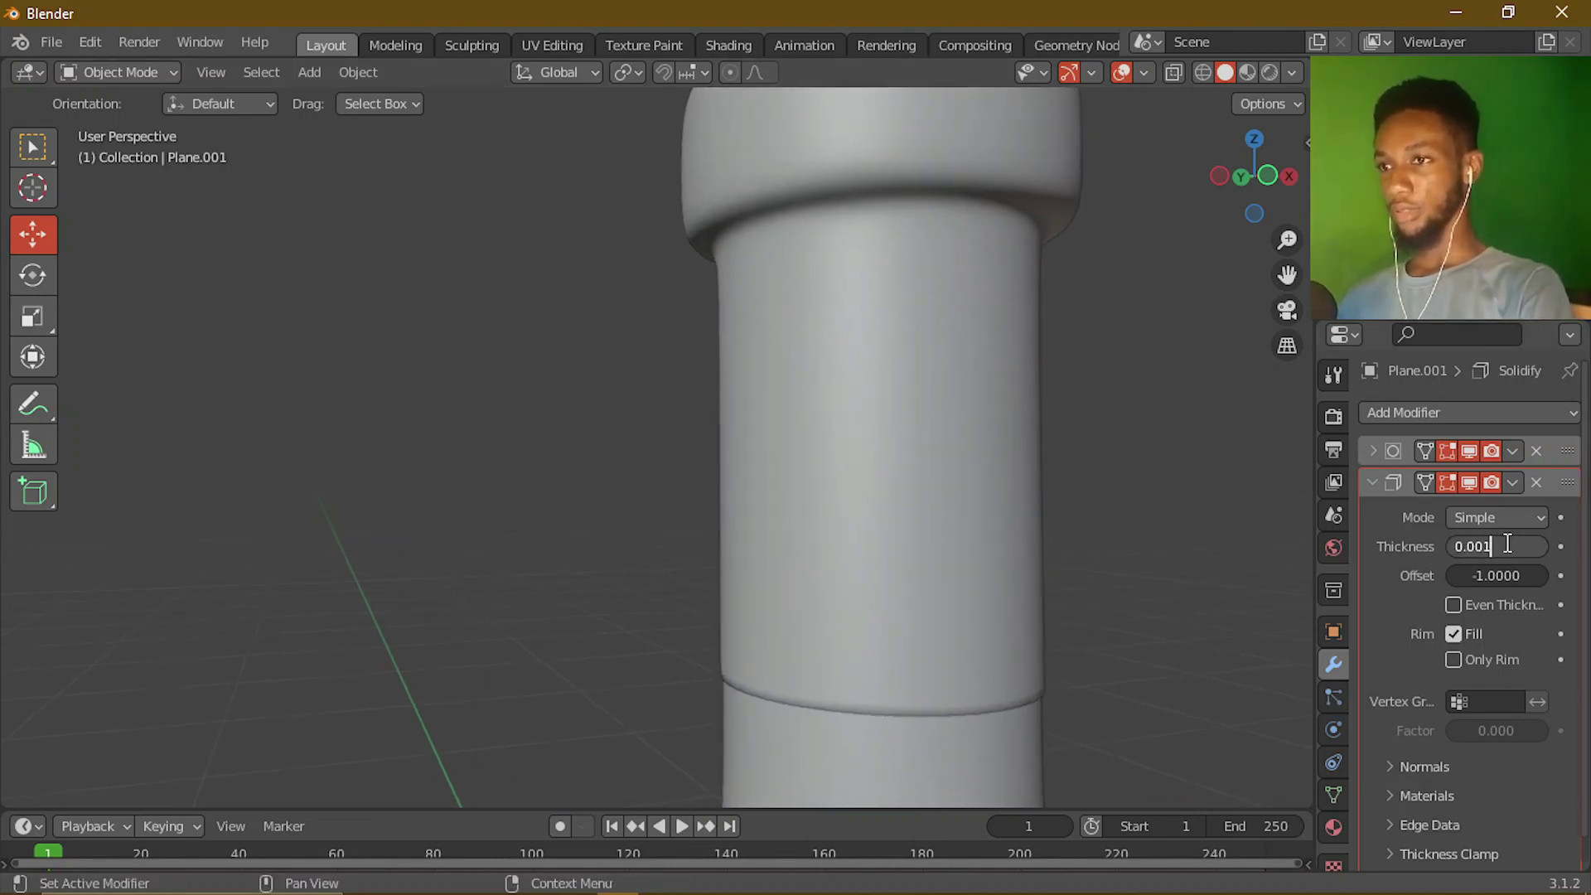
key("Return")
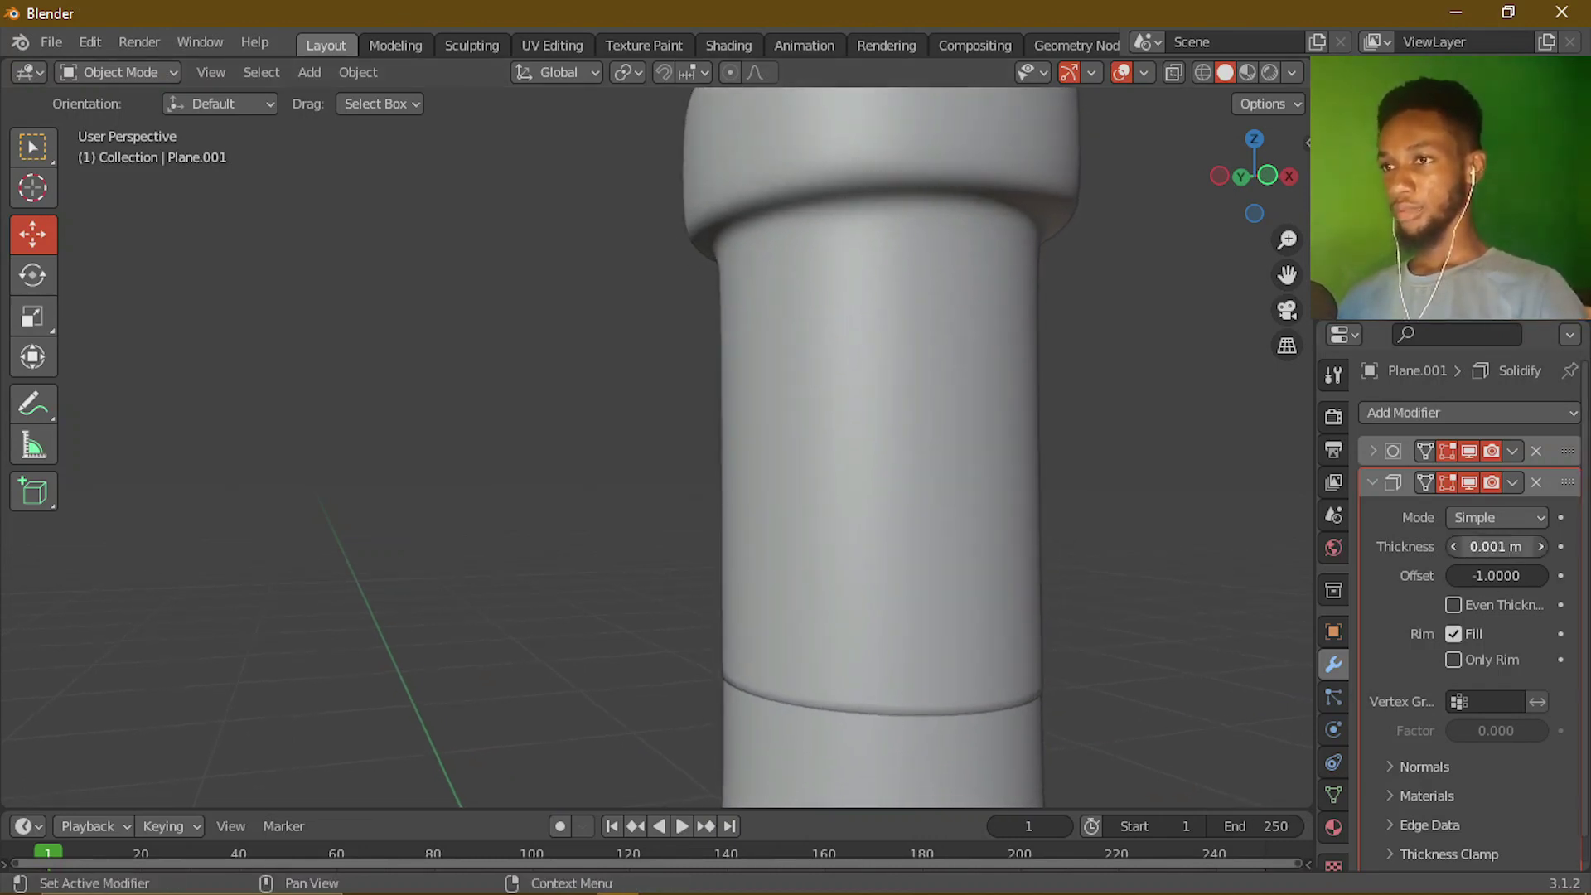
type("0")
key("Return")
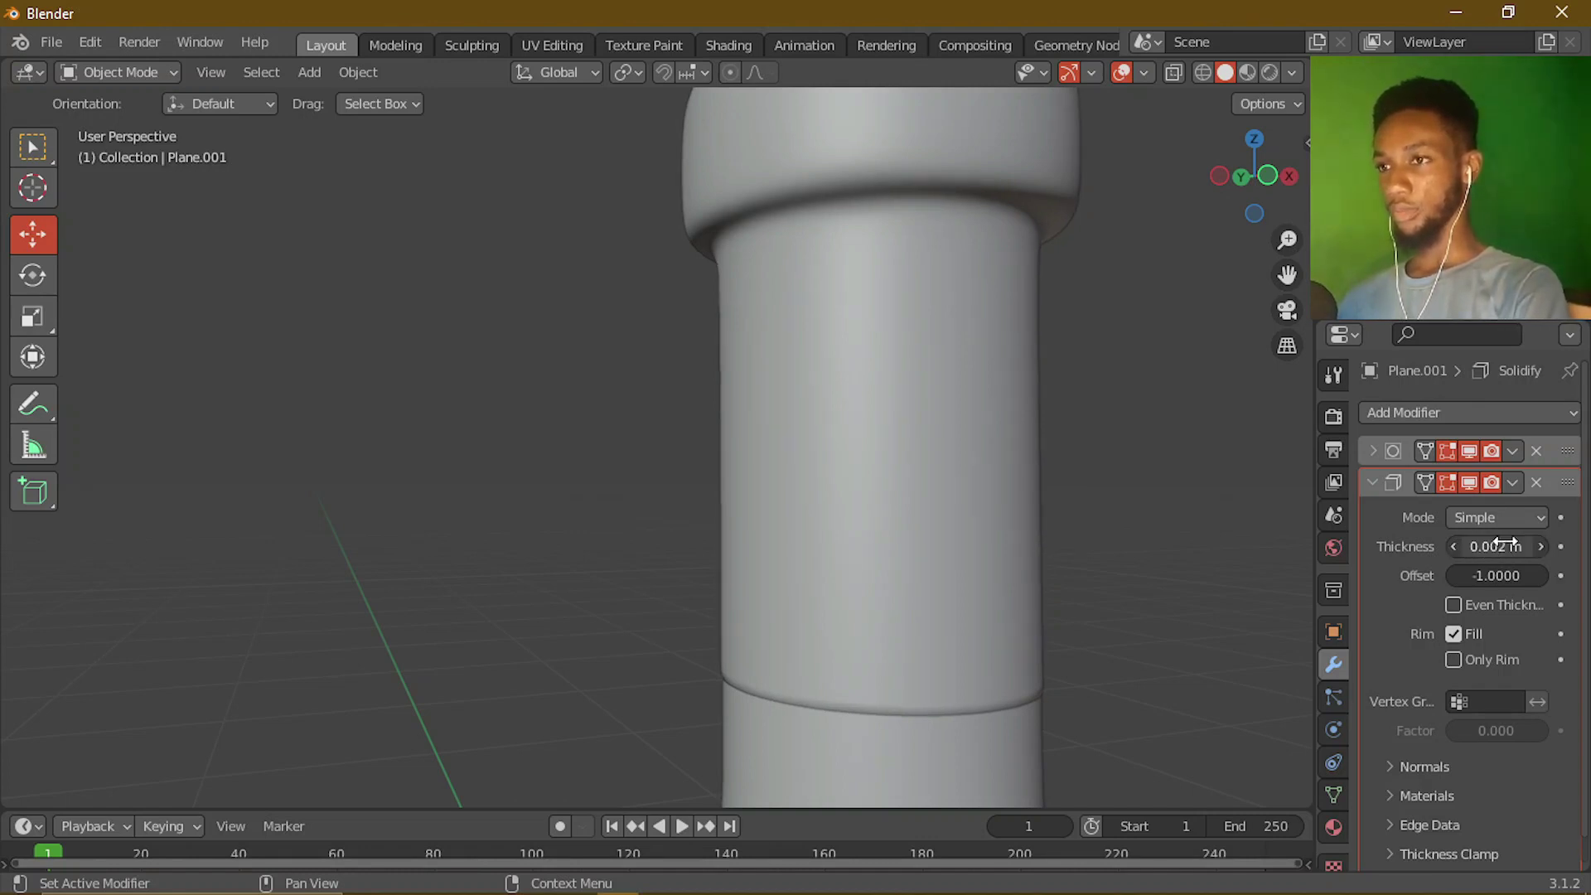
scroll(1010, 391, "down", 4)
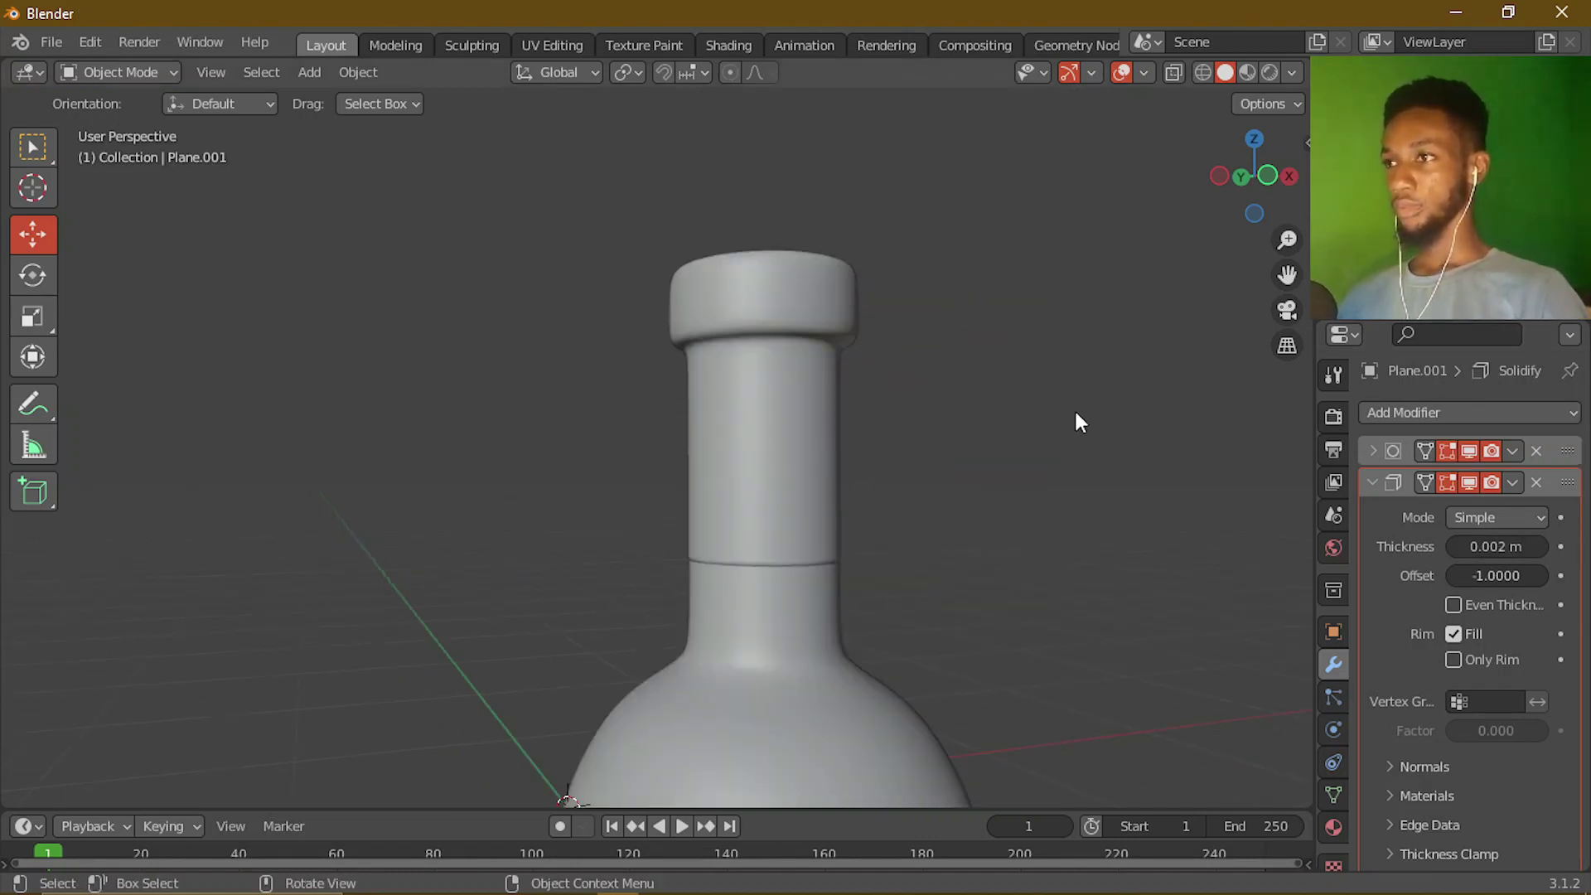
left_click(822, 459)
left_click(1372, 480)
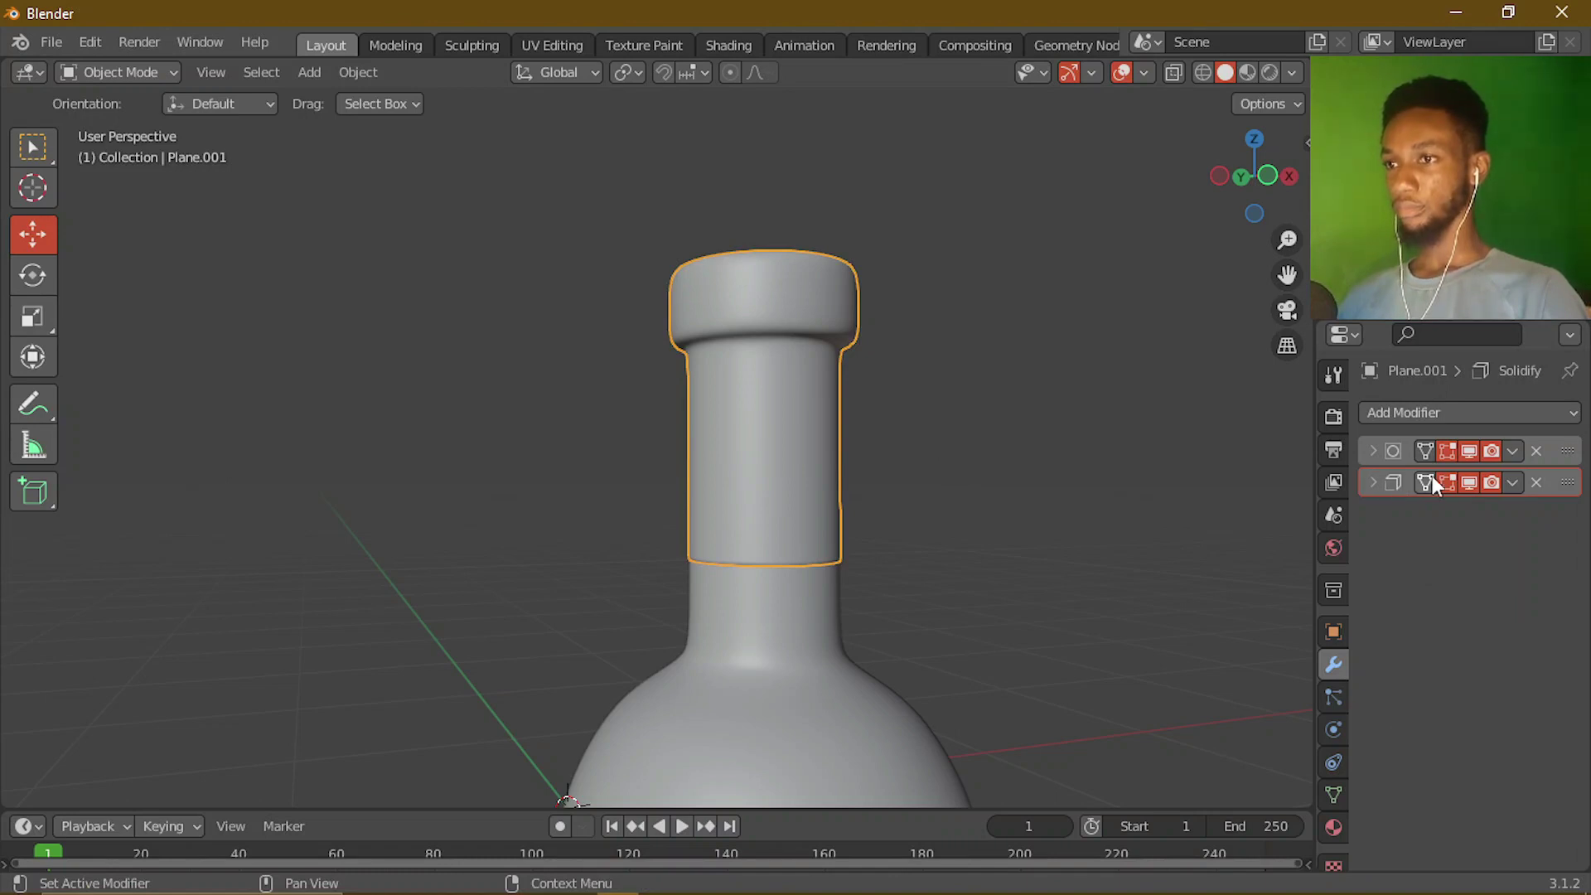
- Orbit and zoom around the labelled bottle to inspect its neck and body
scroll(728, 588, "up", 3)
mouse_move(729, 585)
middle_mouse_down()
mouse_move(796, 525)
mouse_move(856, 570)
mouse_move(774, 553)
mouse_move(688, 558)
mouse_move(675, 573)
mouse_move(509, 521)
middle_mouse_up()
scroll(509, 522, "down", 4)
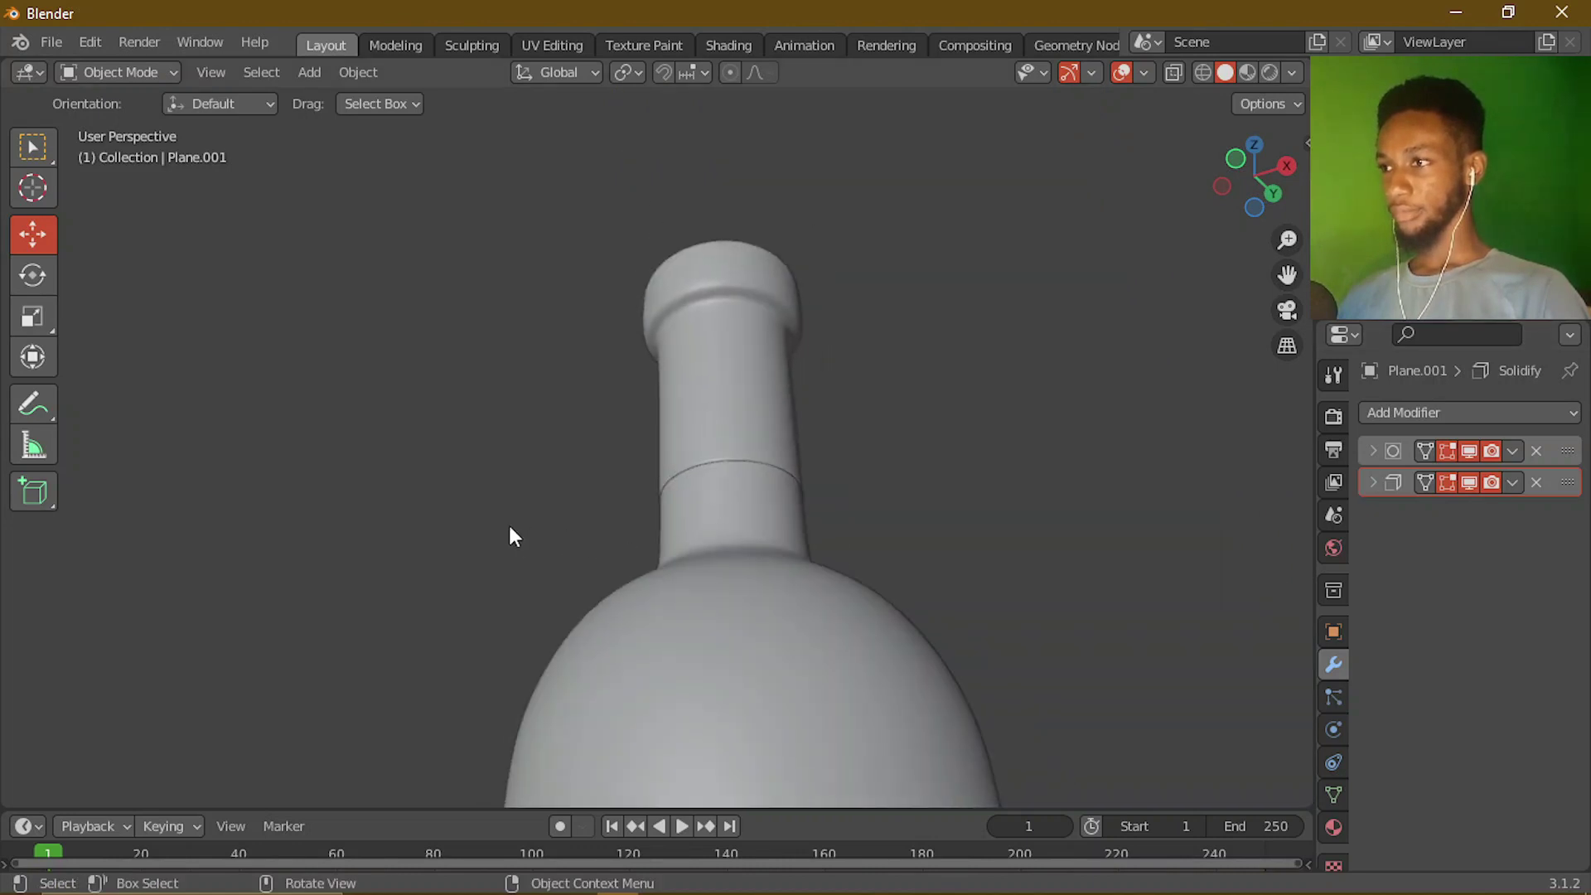
scroll(621, 663, "down", 2)
scroll(620, 614, "down", 1)
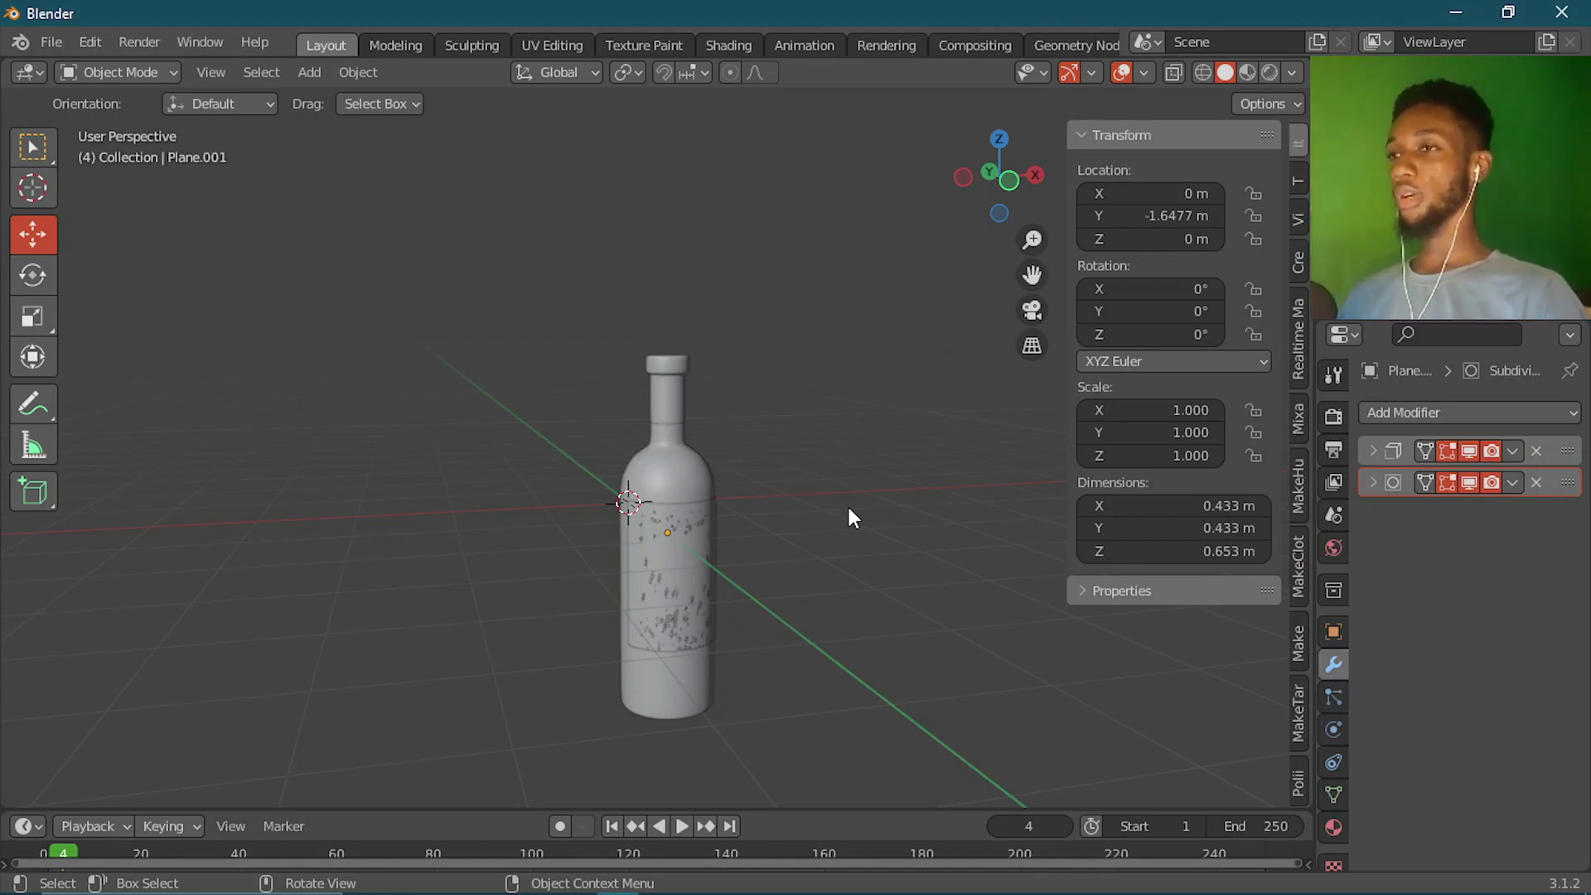
mouse_move(852, 502)
middle_mouse_down()
mouse_move(703, 500)
mouse_move(740, 610)
mouse_move(752, 570)
mouse_move(668, 533)
mouse_move(788, 568)
mouse_move(504, 636)
mouse_move(848, 580)
mouse_move(703, 584)
mouse_move(693, 551)
mouse_move(569, 539)
mouse_move(632, 515)
middle_mouse_up()
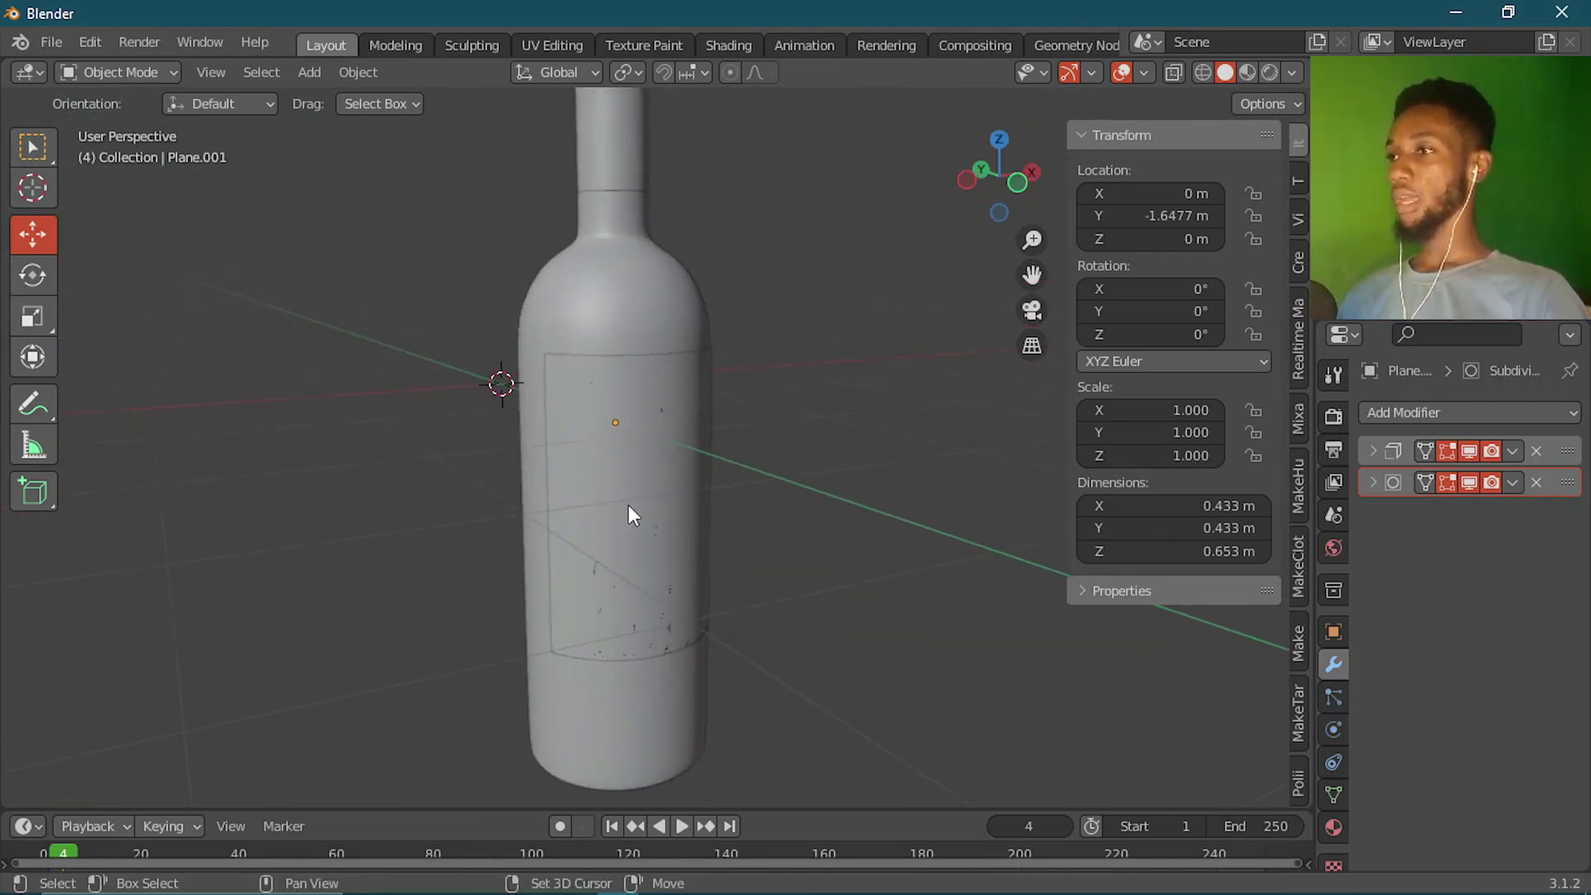
- Browse the Pinterest Wine board and view the mascara pin before returning to the board
left_click(578, 876)
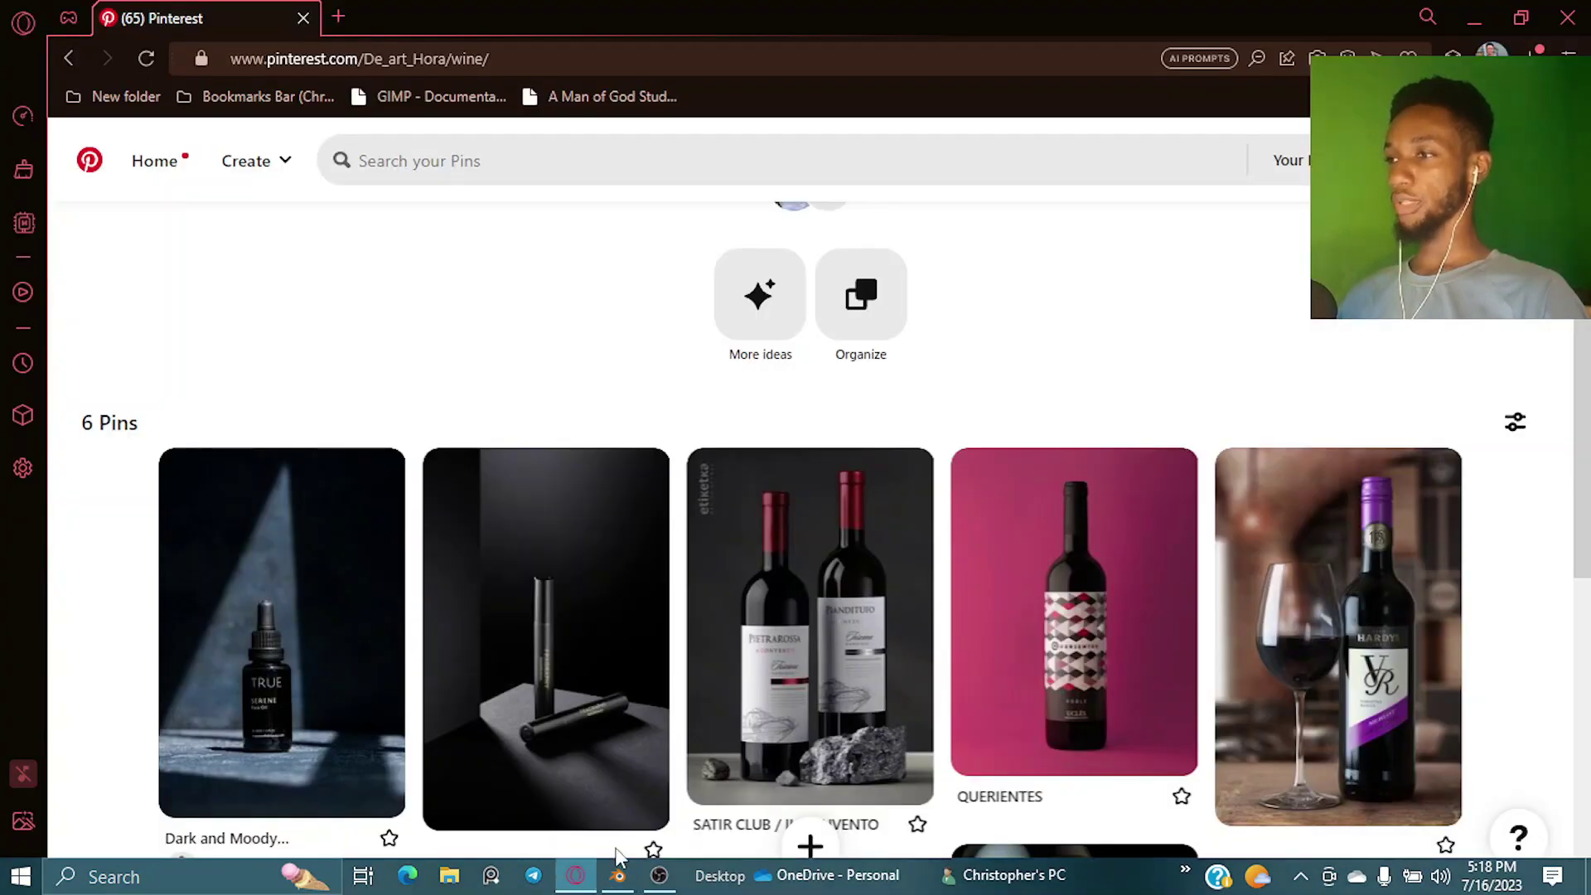
scroll(829, 613, "down", 2)
scroll(797, 625, "down", 3)
scroll(797, 625, "down", 1)
scroll(829, 580, "up", 1)
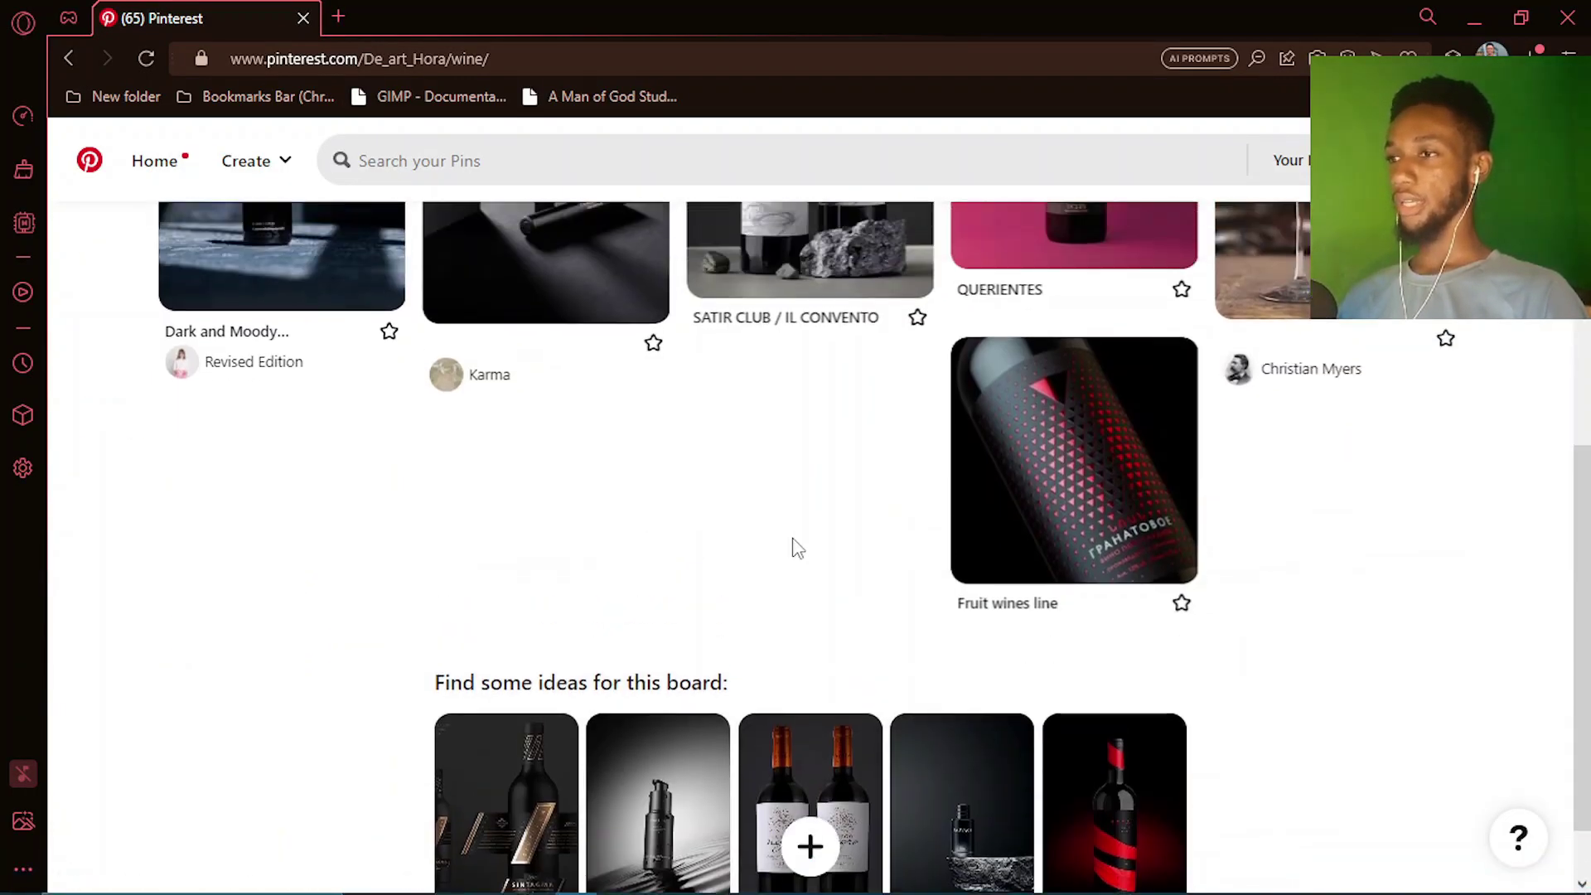
scroll(763, 530, "up", 5)
scroll(643, 525, "down", 1)
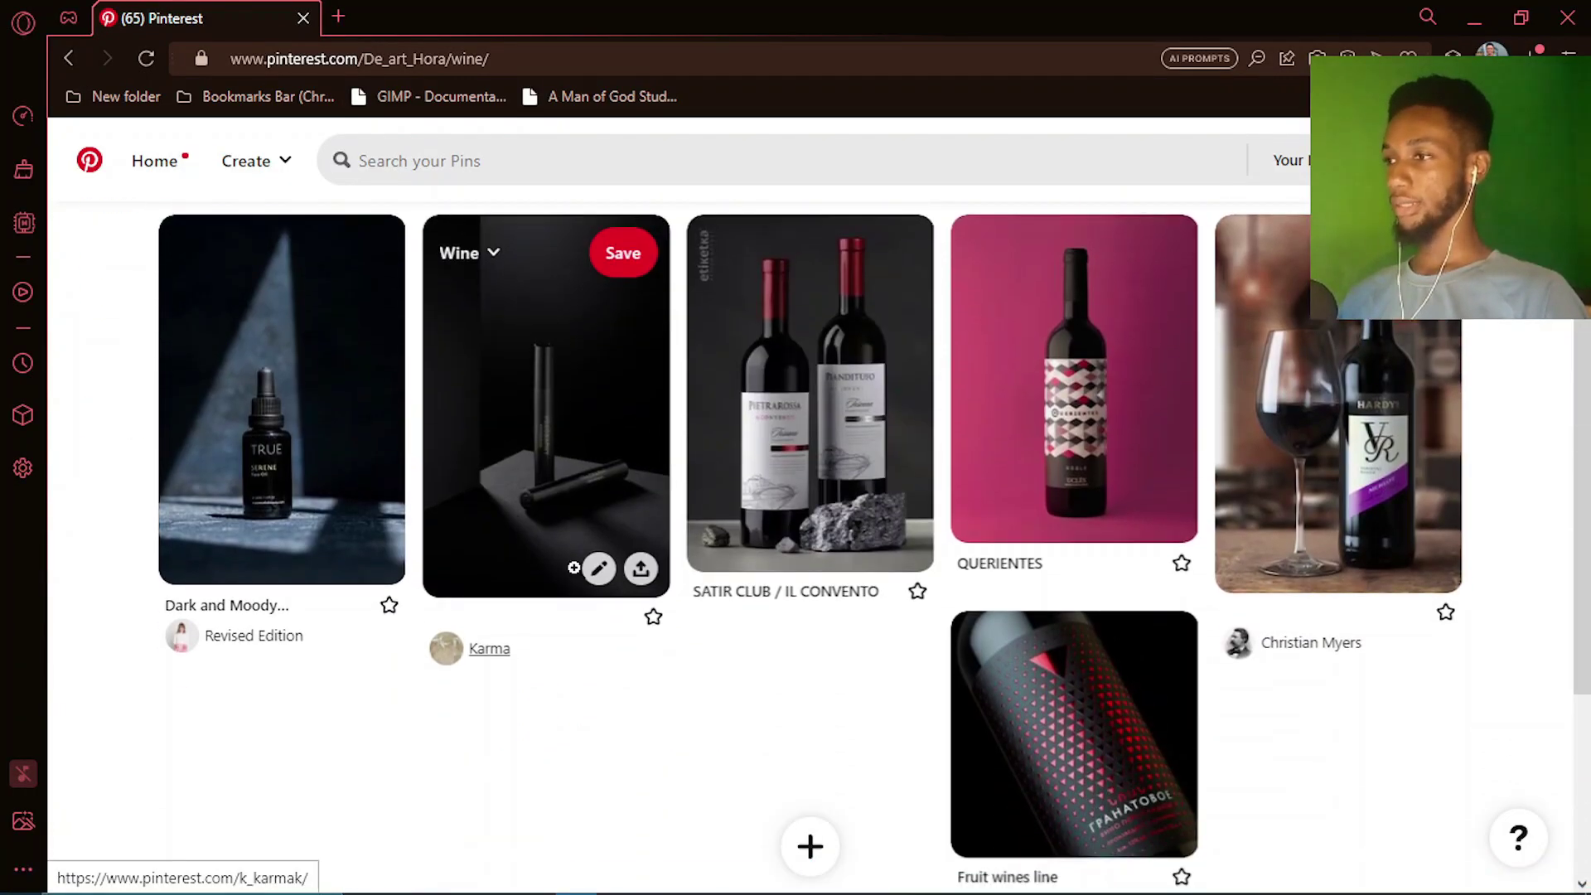
left_click(565, 406)
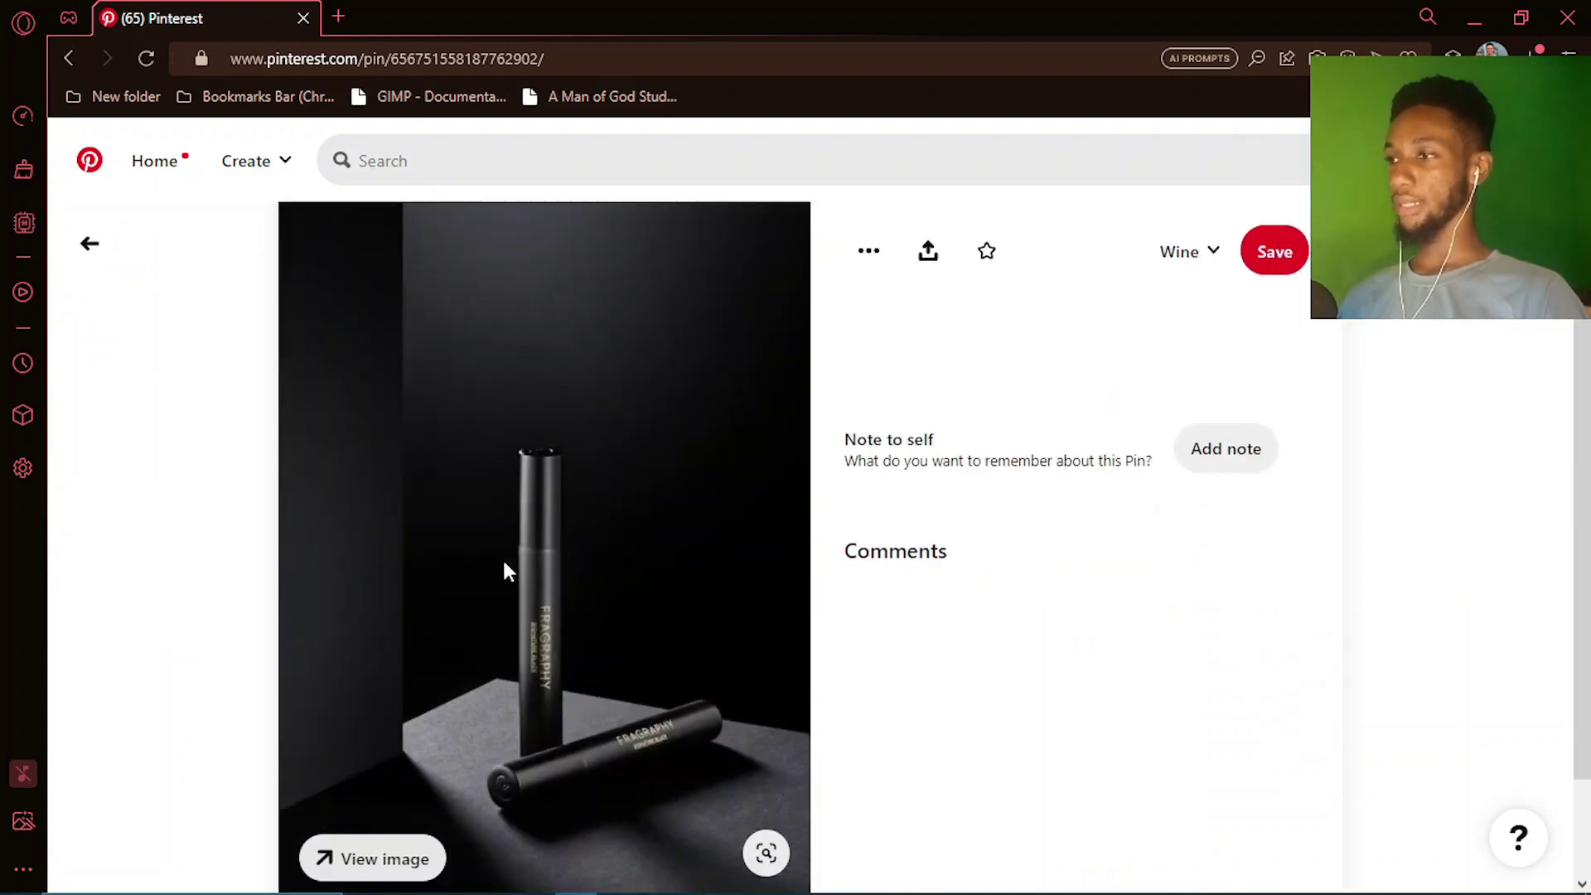
scroll(490, 513, "down", 2)
scroll(481, 480, "up", 2)
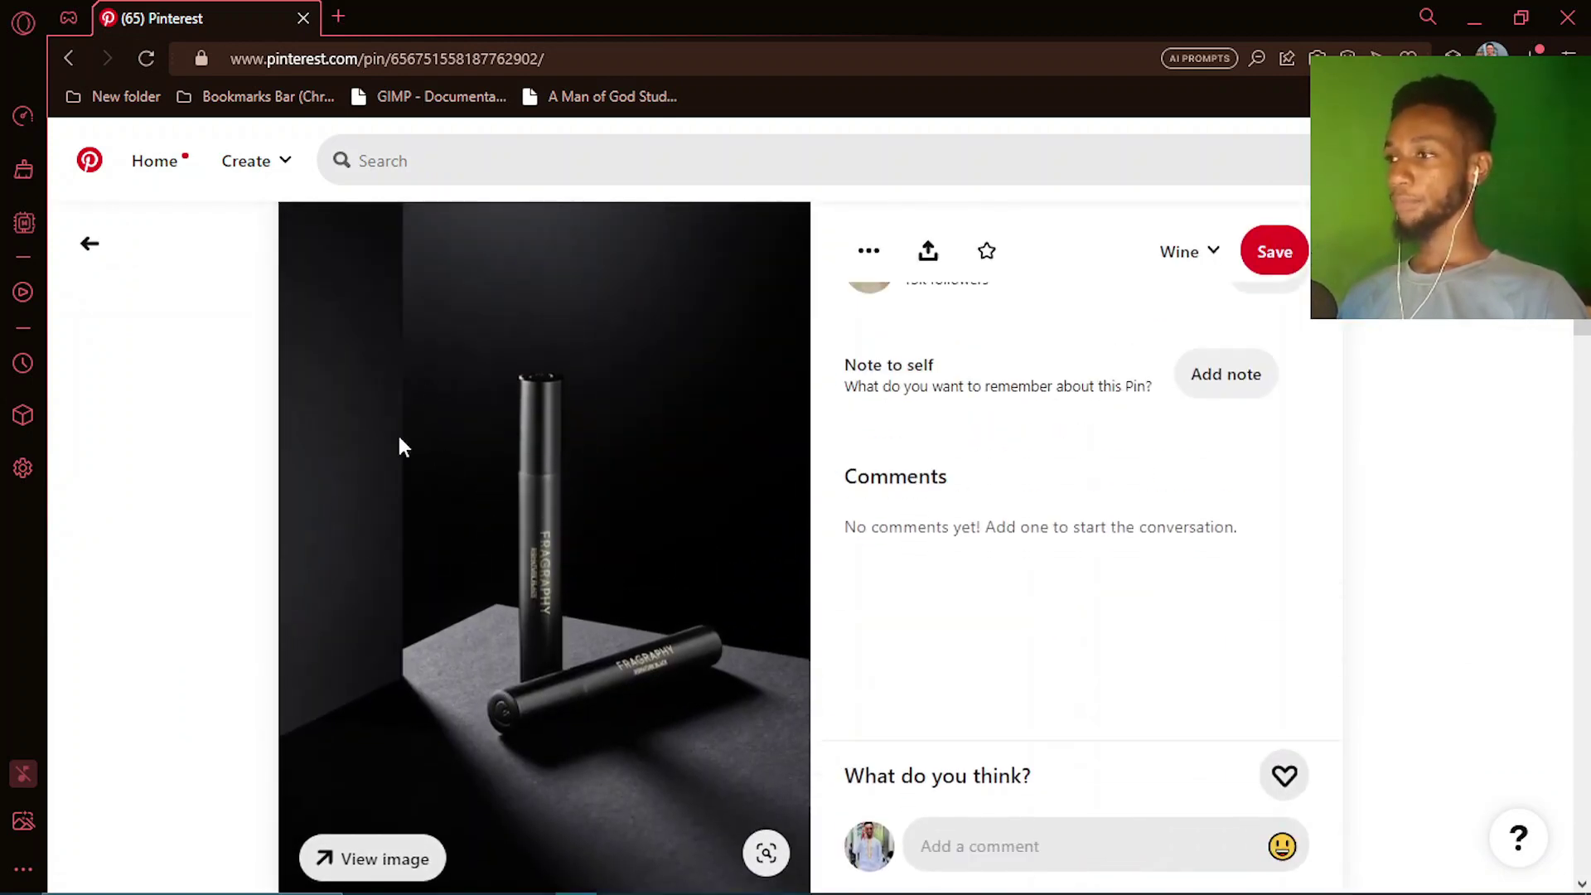
scroll(431, 504, "down", 1)
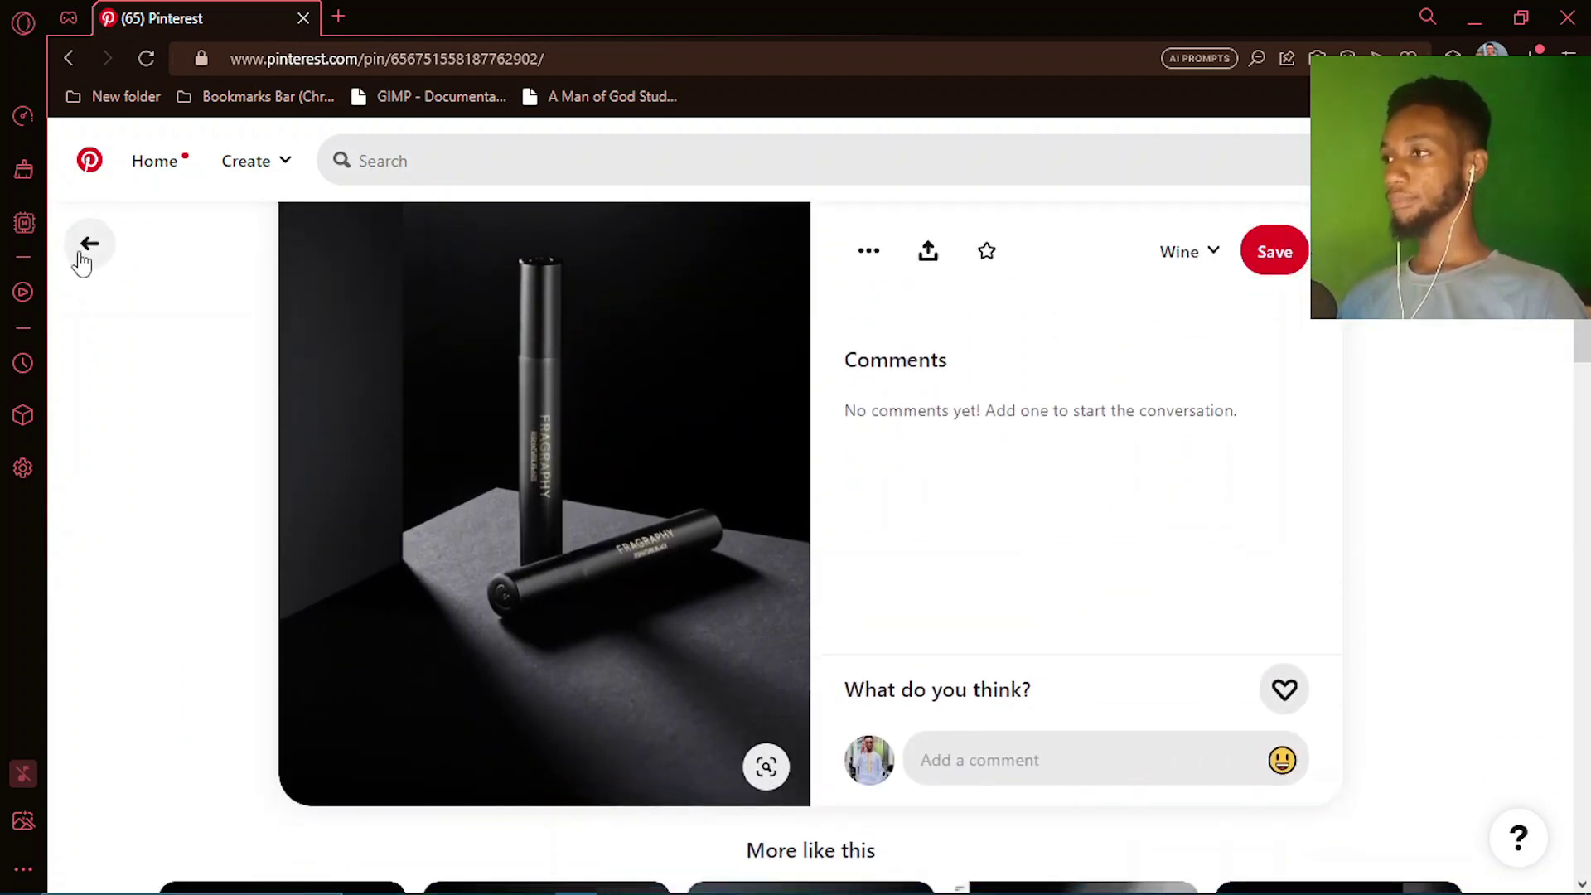
left_click(88, 242)
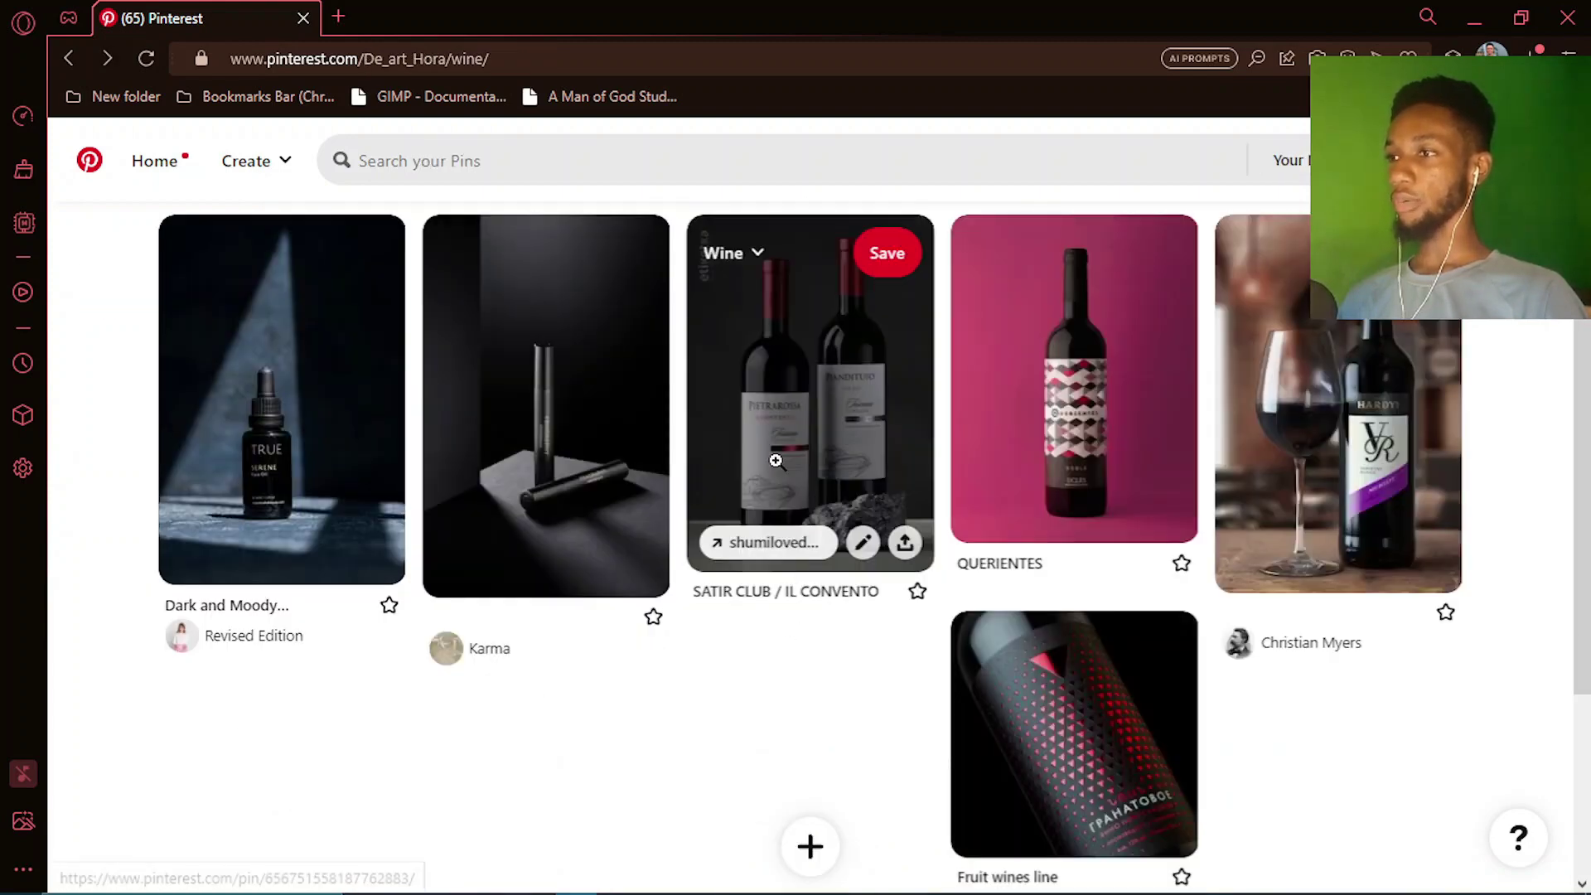
- View the SATIR CLUB / IL CONVENTO pin, then minimize the browser
left_click(690, 506)
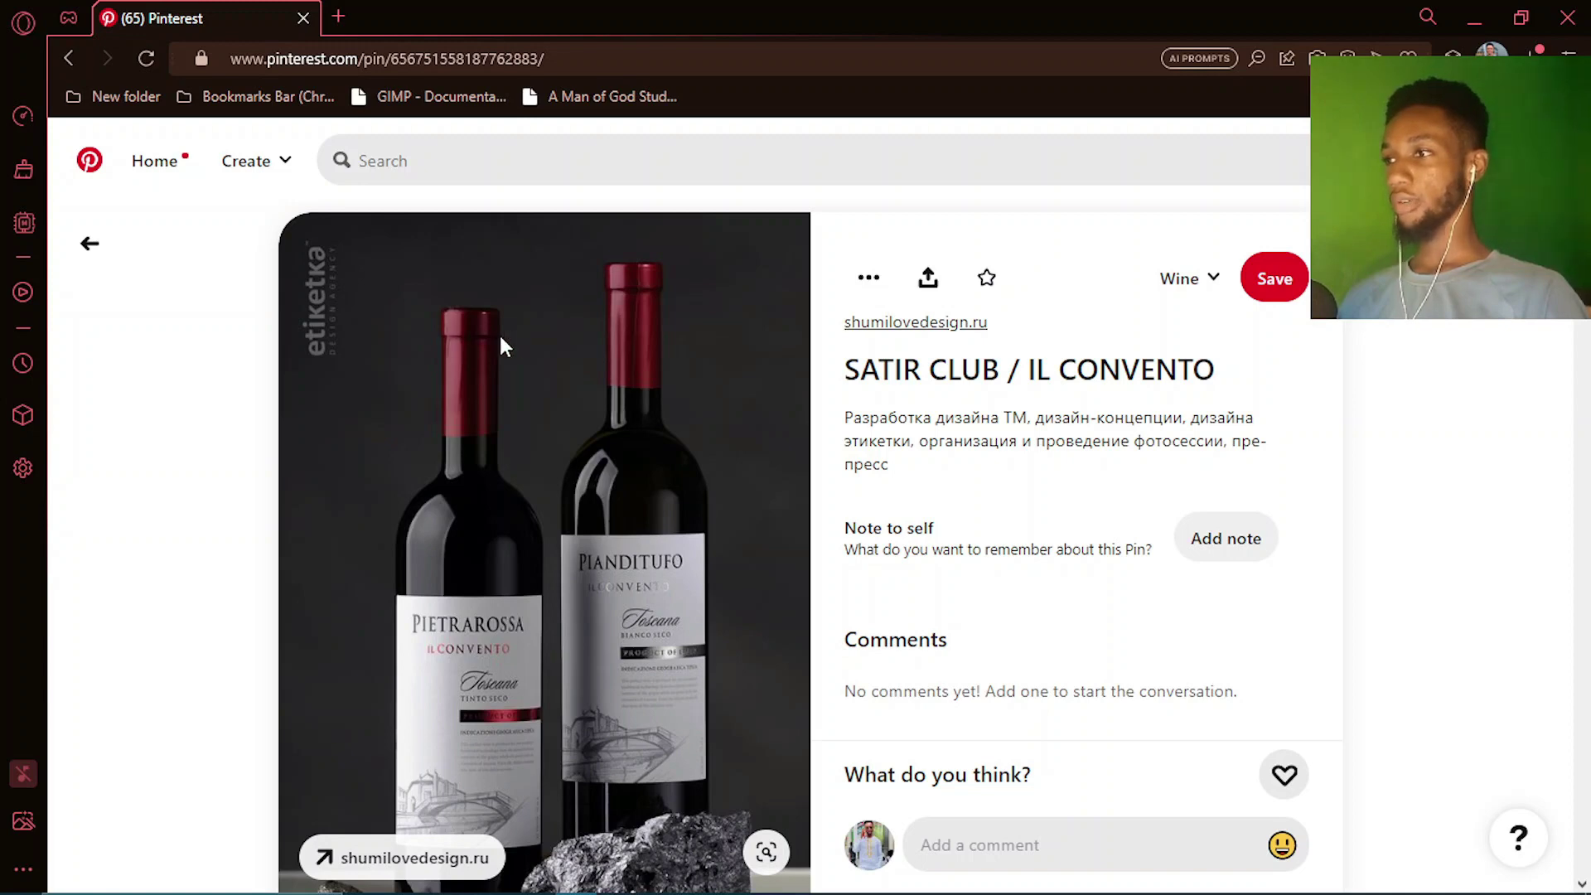
scroll(502, 346, "down", 3)
scroll(502, 409, "up", 2)
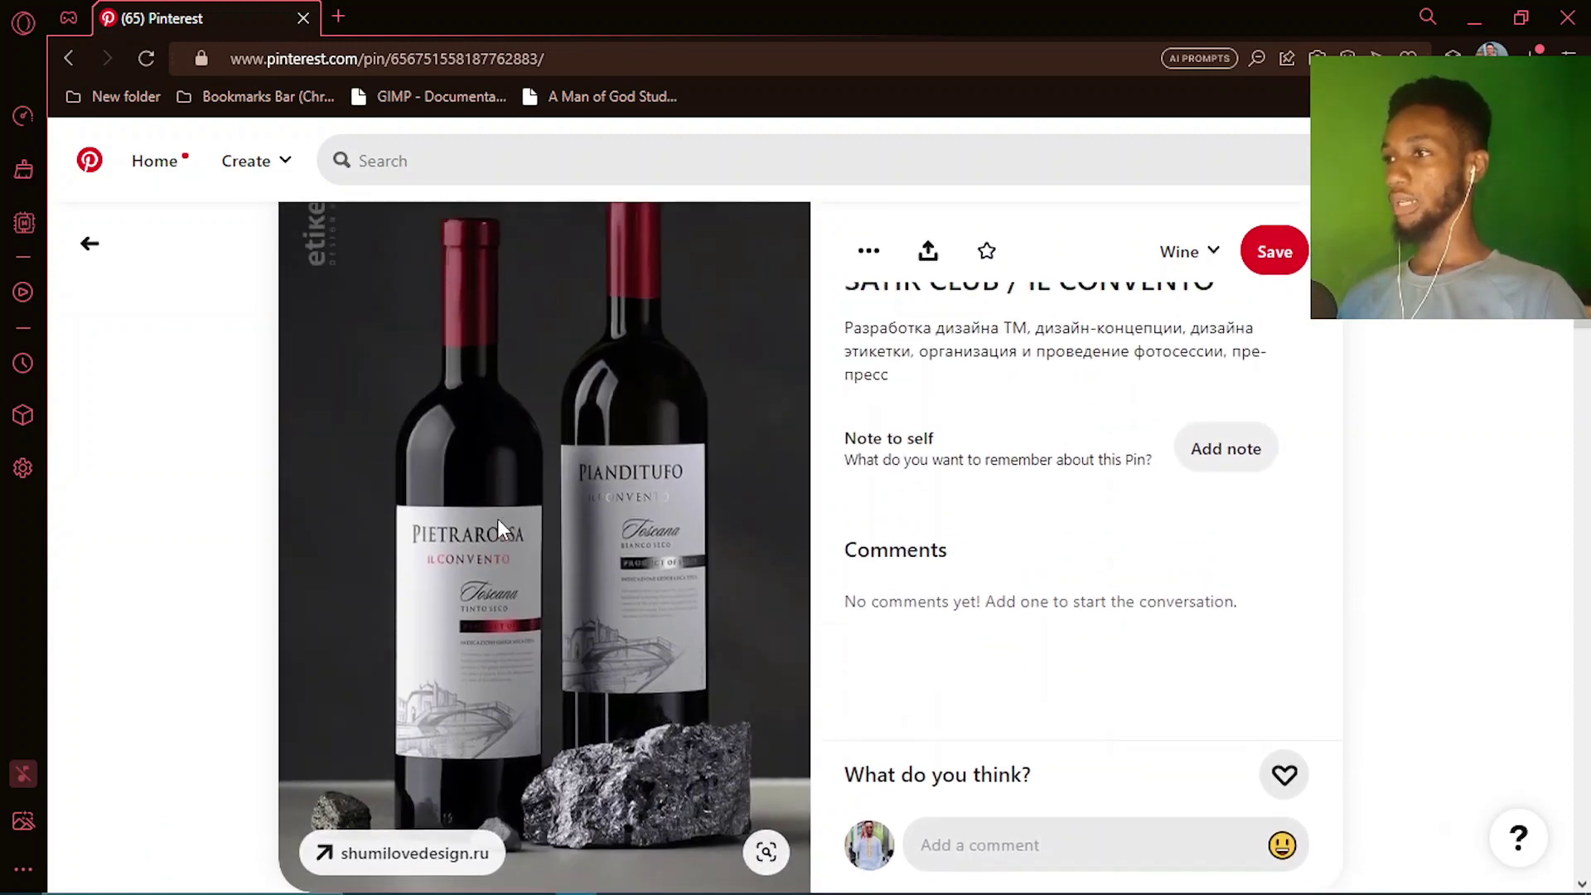
scroll(497, 520, "up", 1)
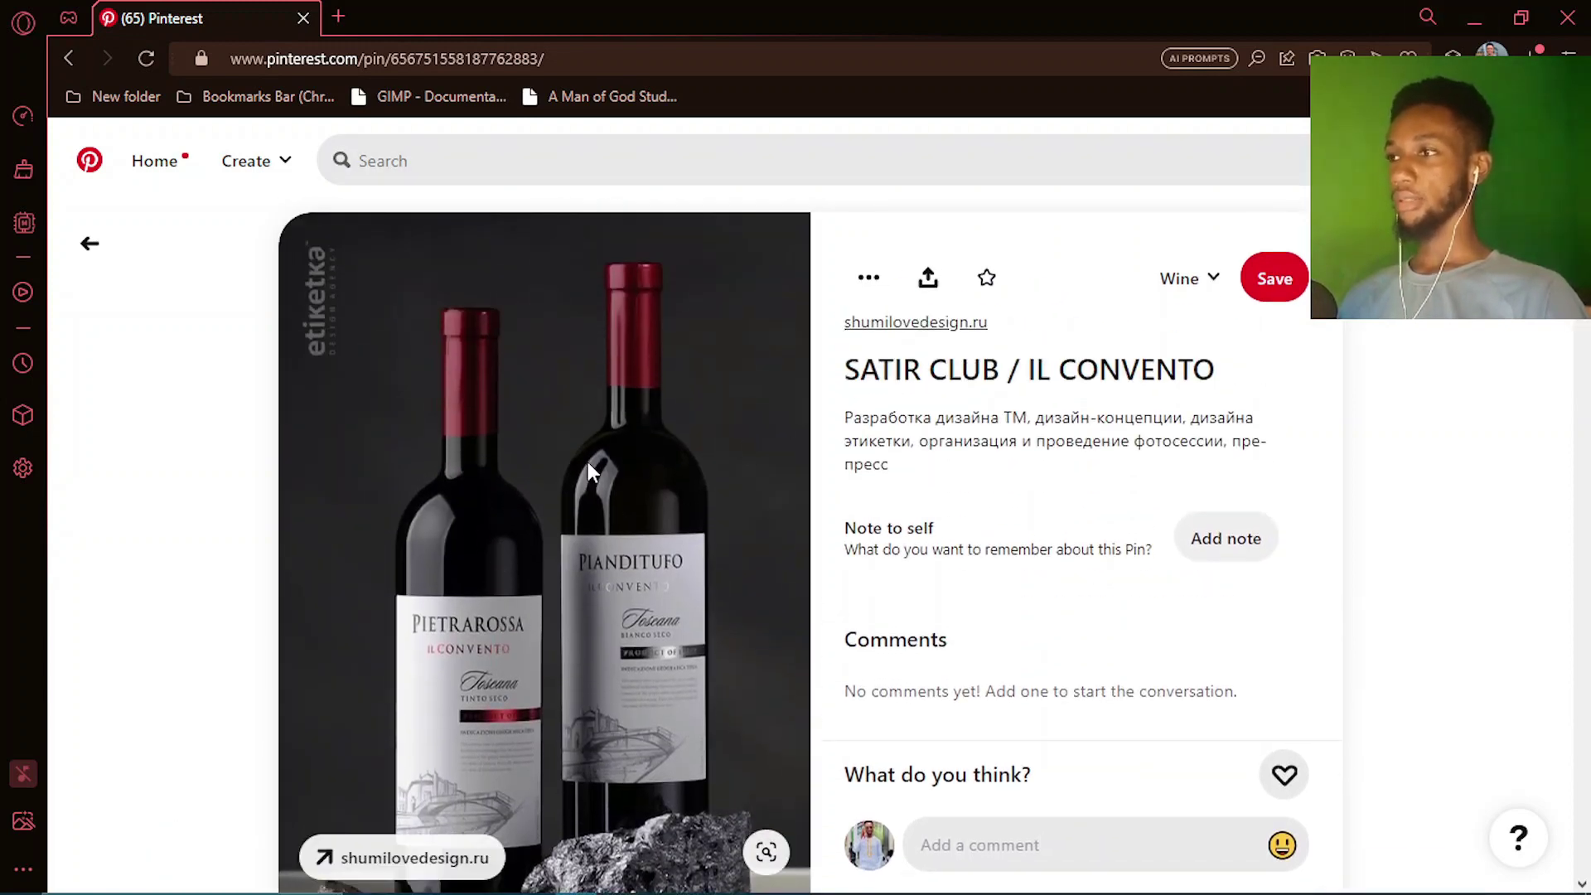
left_click(1474, 17)
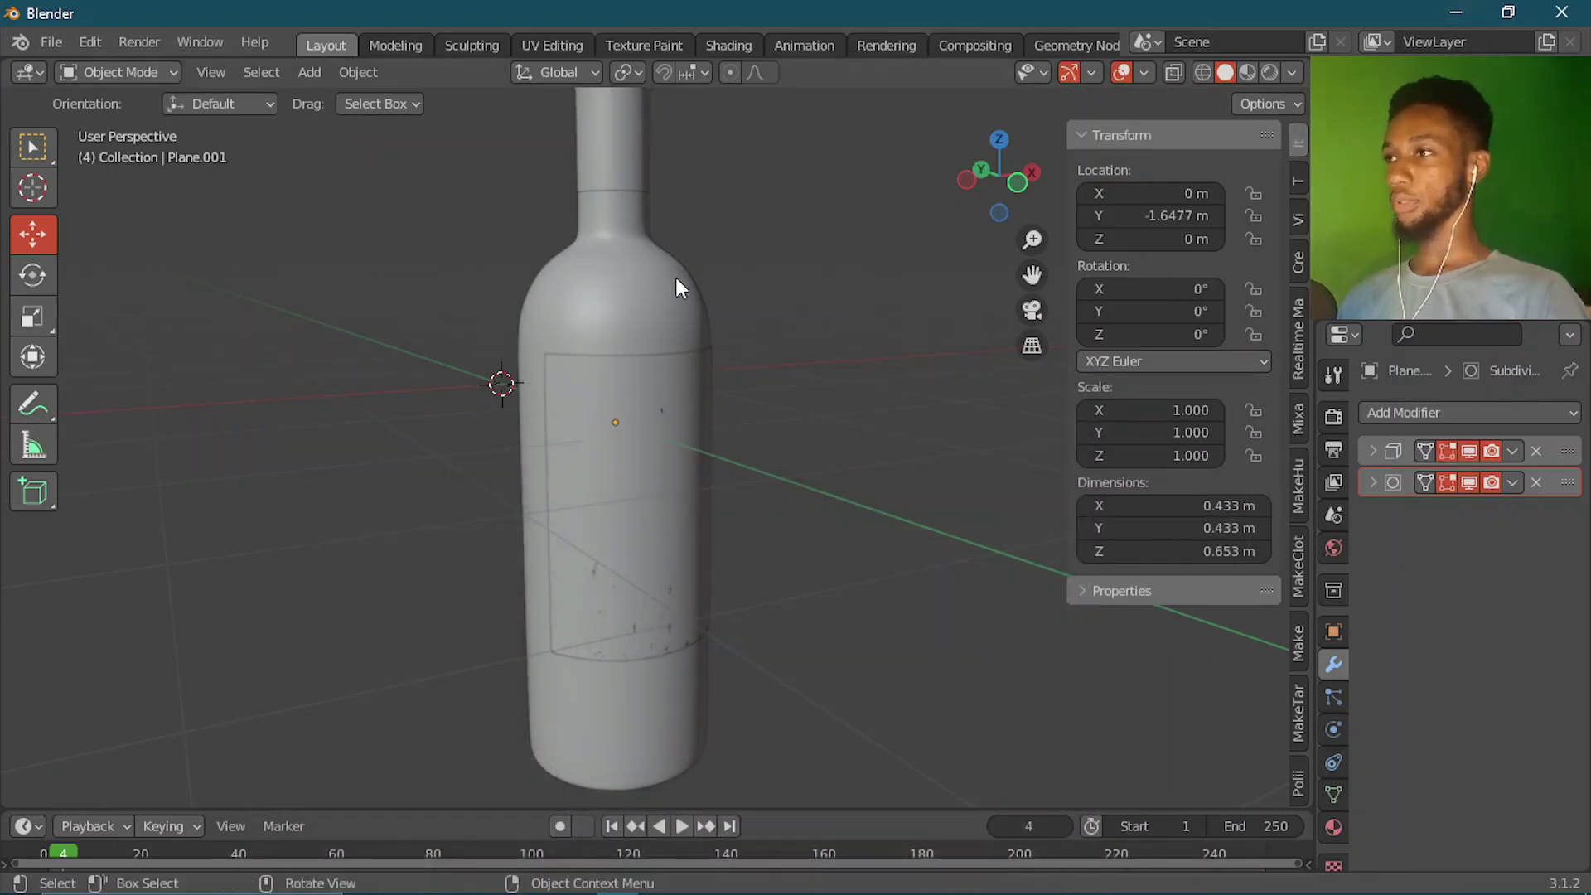
- Change the neck piece's Solidify thickness to 0.001 m
middle_click_drag(770, 276, 778, 381, "shift")
left_click(605, 244)
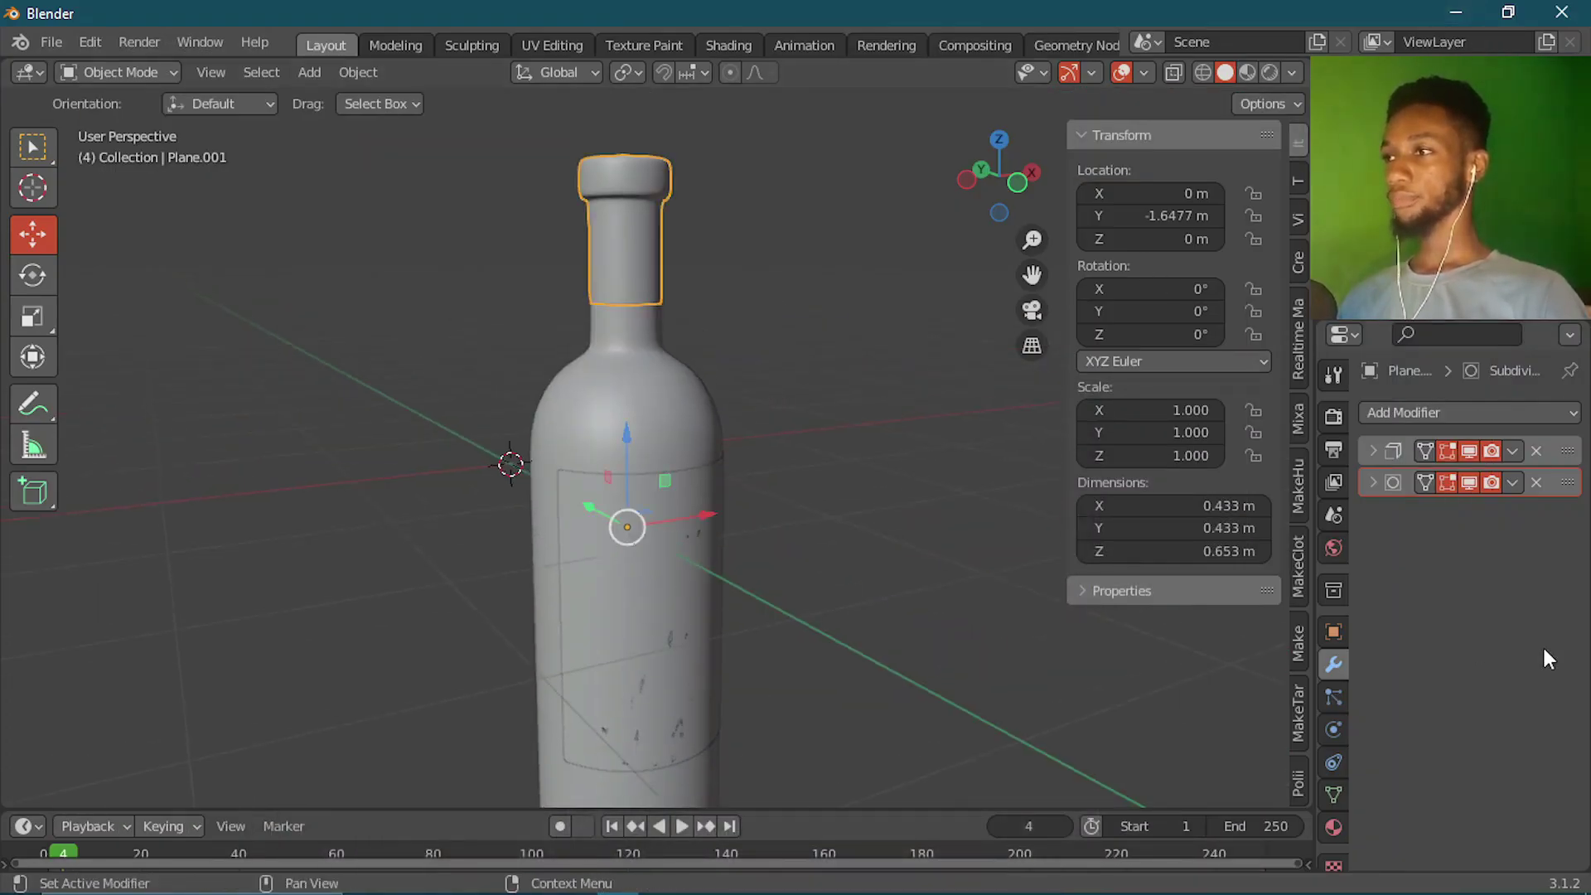
left_click(1368, 453)
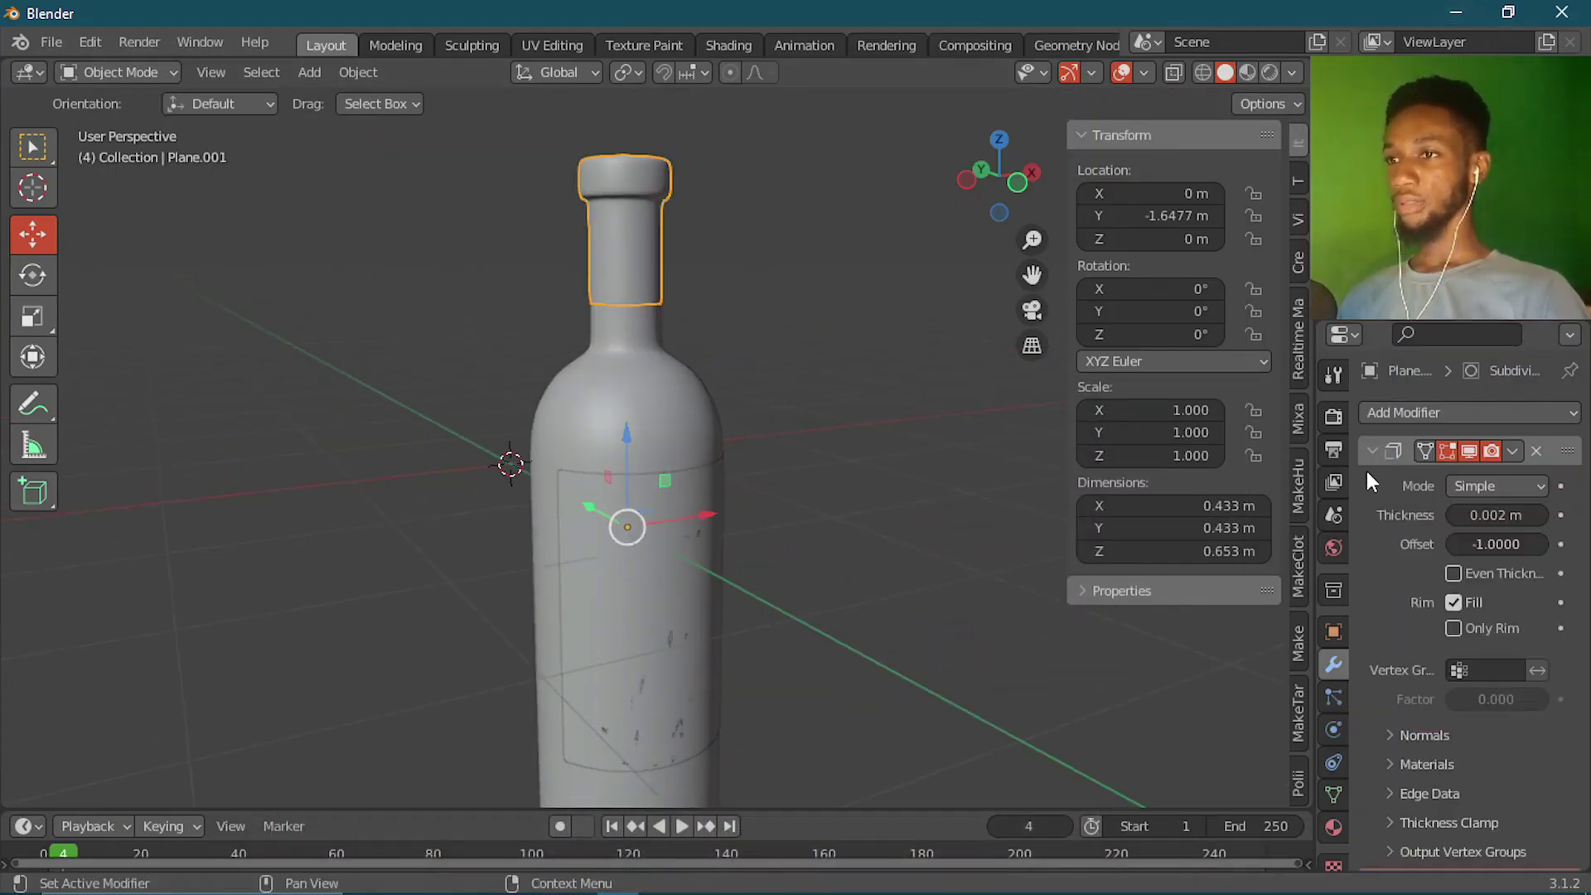
left_click(1516, 509)
type("0")
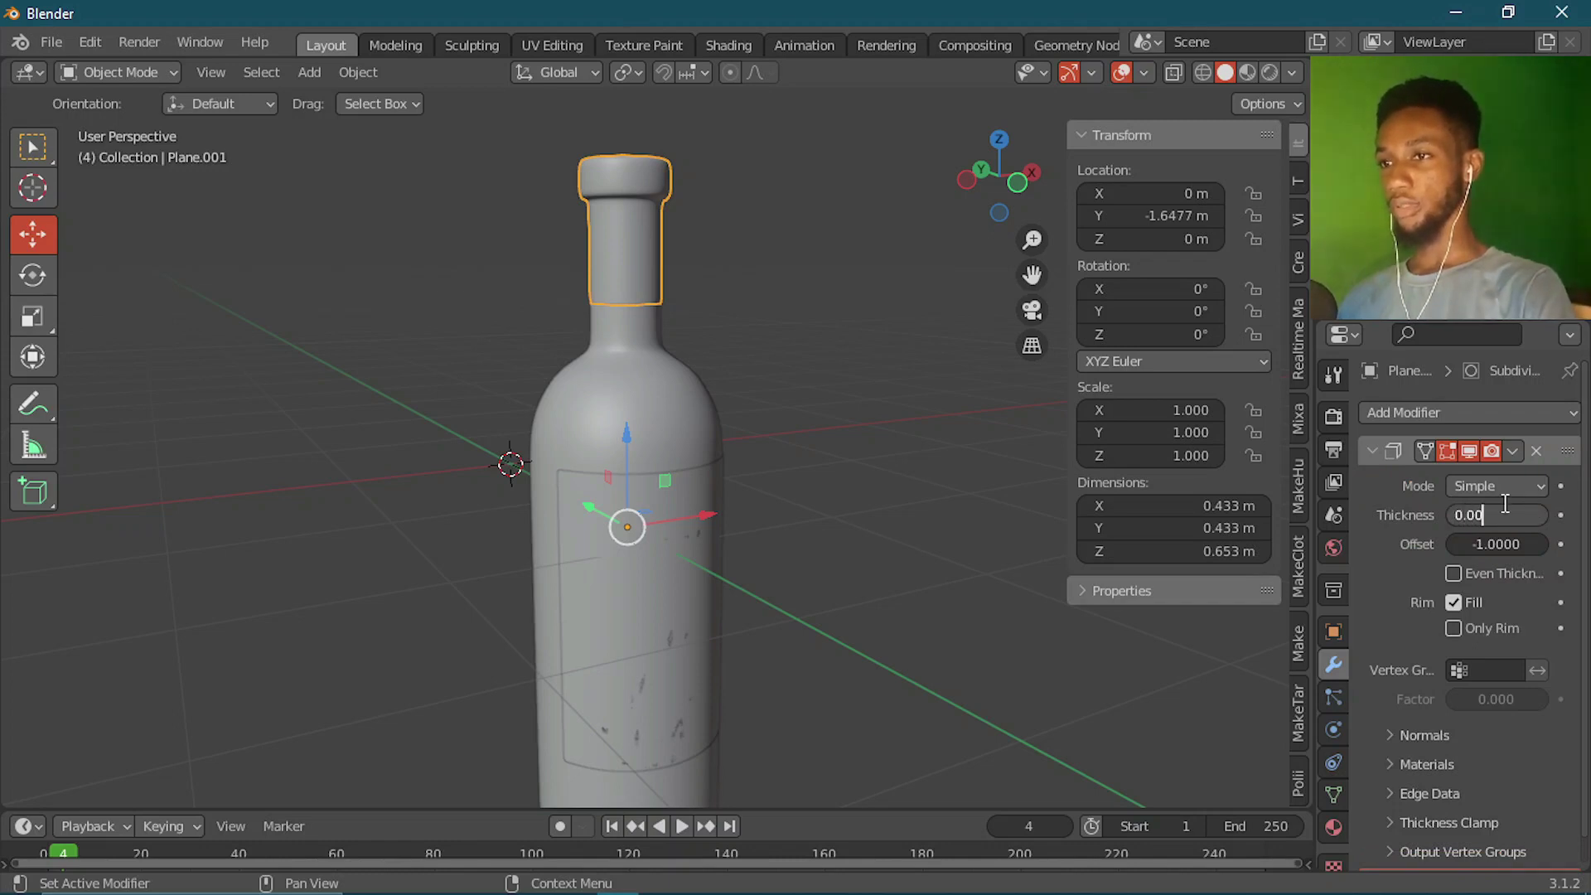
key("Return")
- Deselect the neck and bring the Pinterest browser back up
left_click(913, 271)
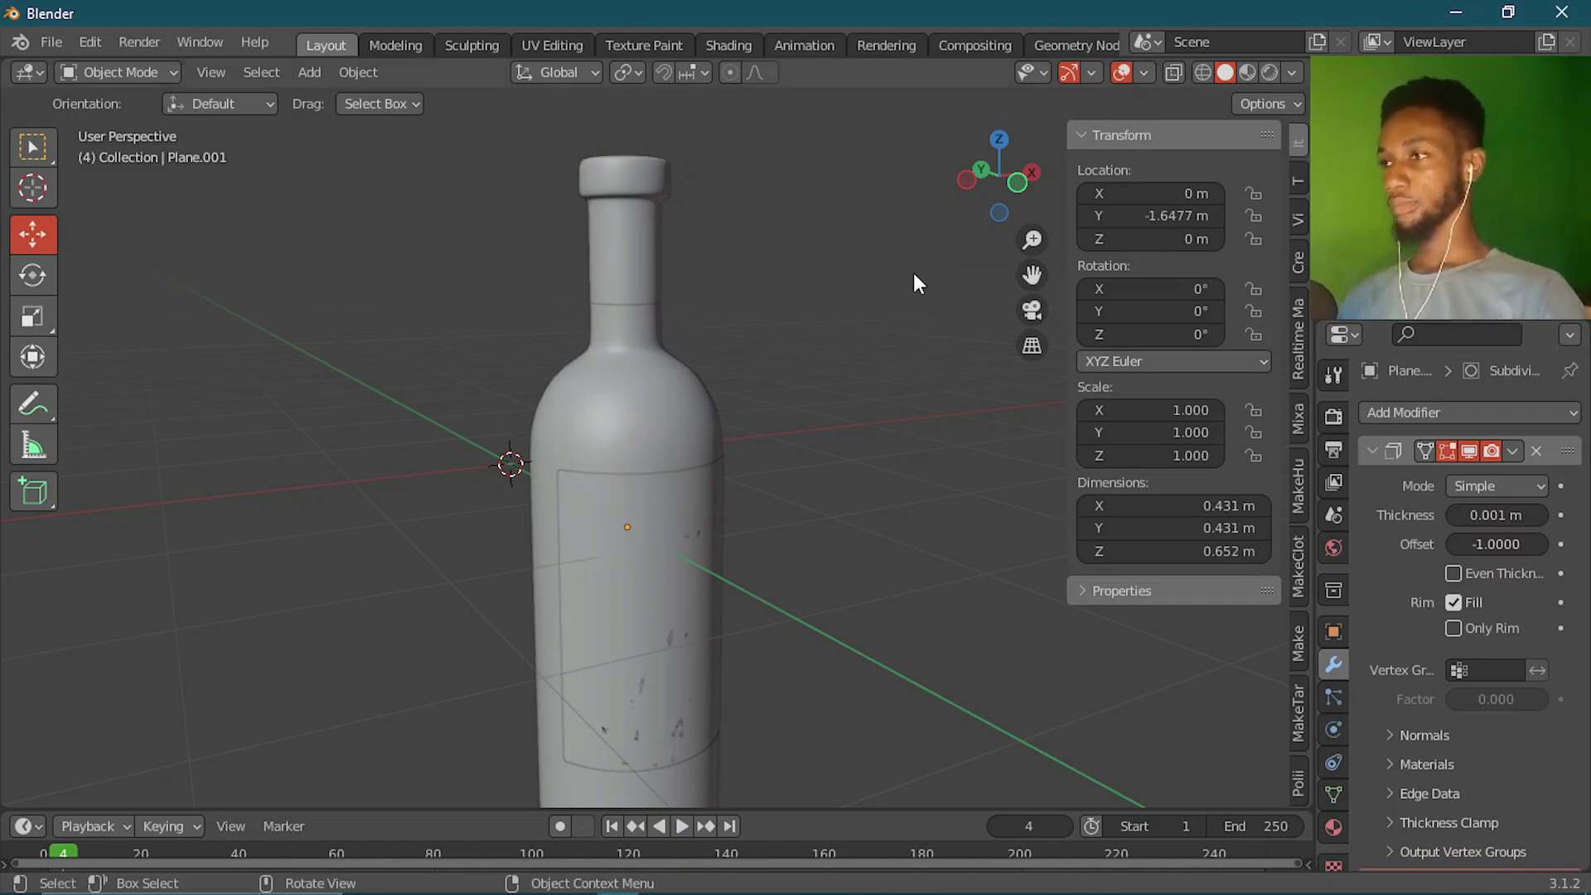
scroll(832, 353, "up", 1)
scroll(749, 298, "down", 2)
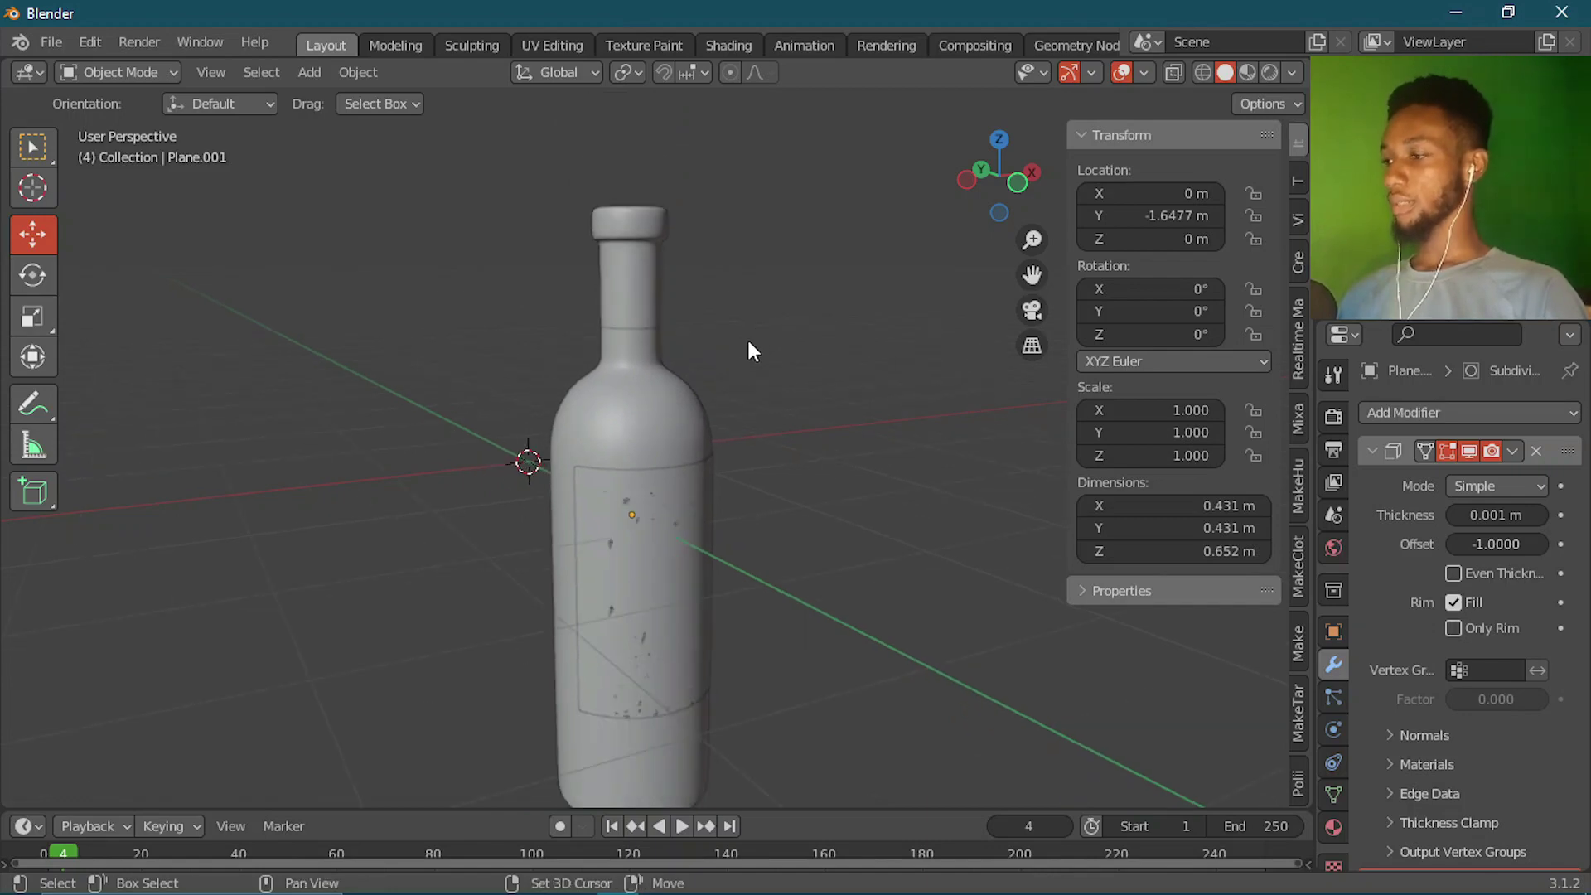
key("shift+a")
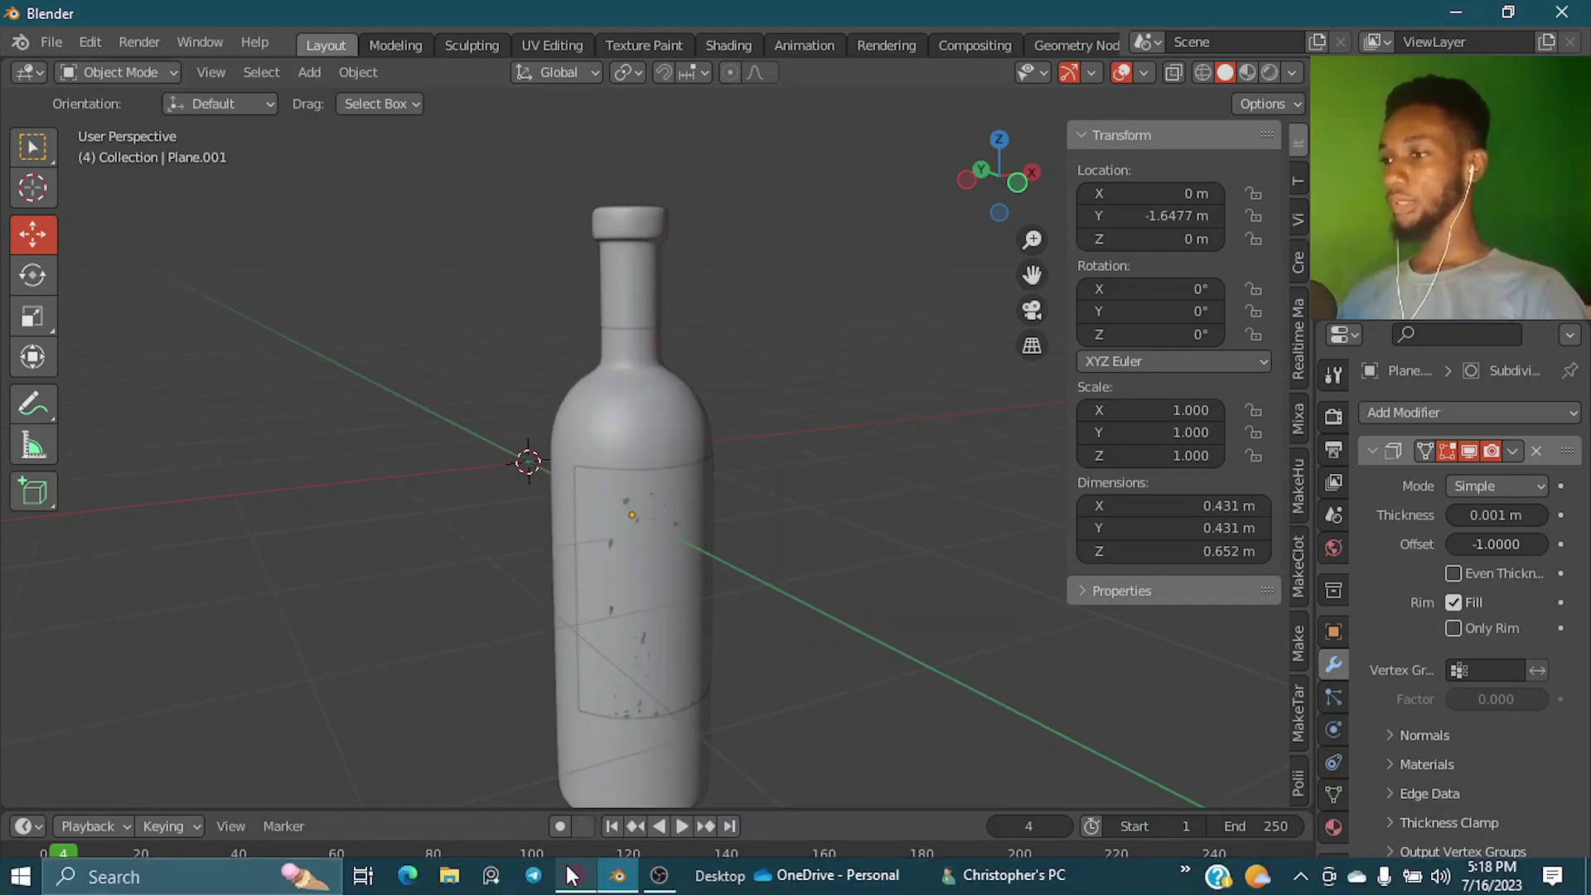
left_click(576, 876)
- Scroll the pin, return to the Wine board and open the black Fragraphy pin
scroll(545, 654, "down", 3)
scroll(547, 663, "down", 1)
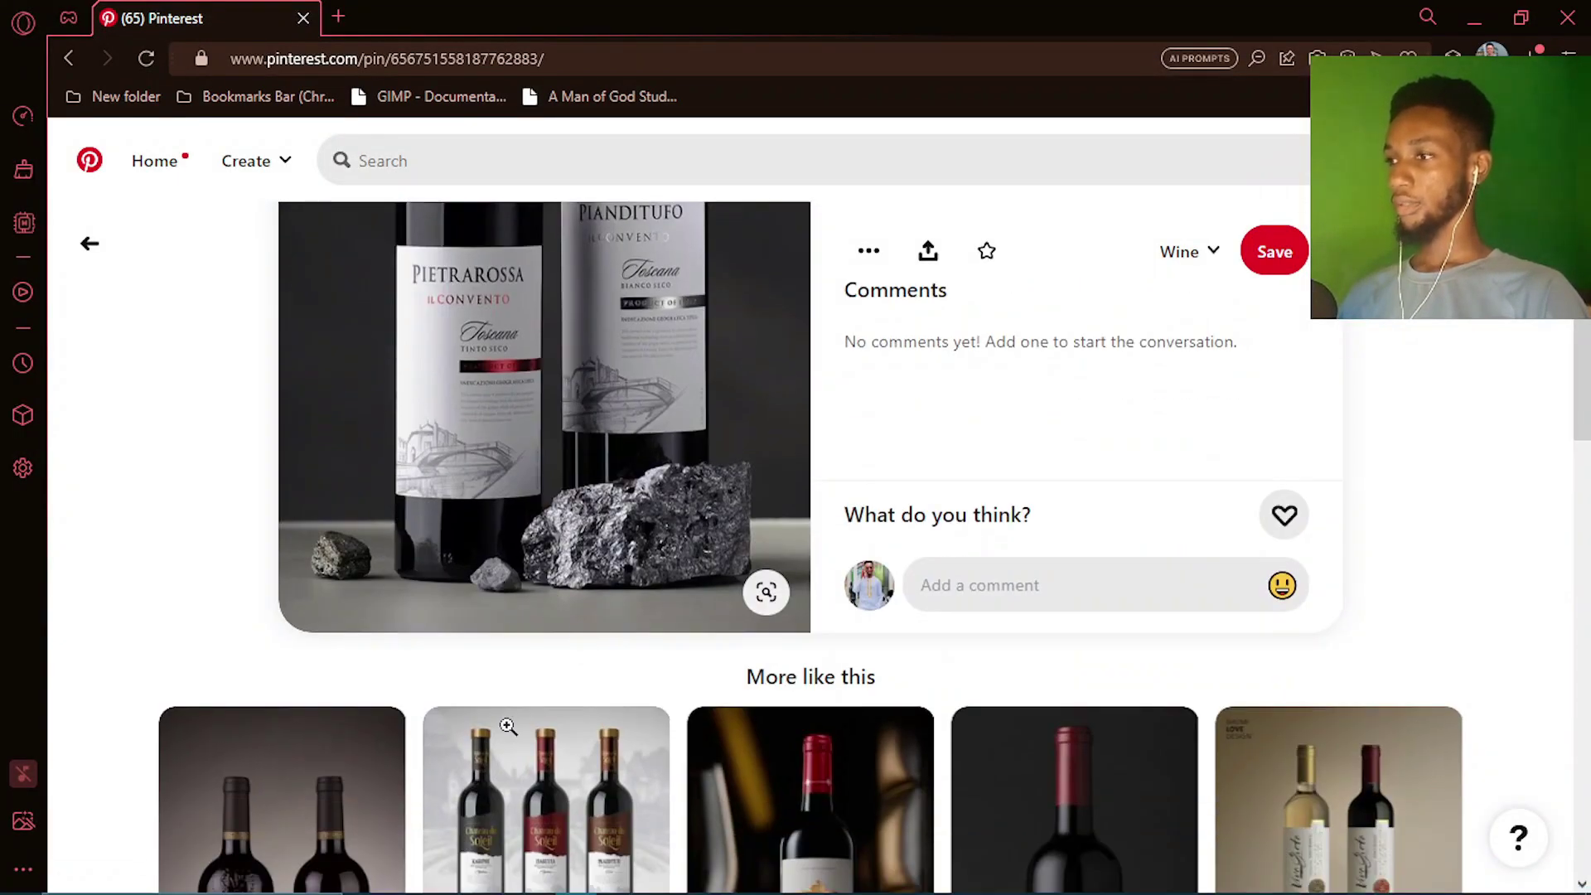
left_click(98, 245)
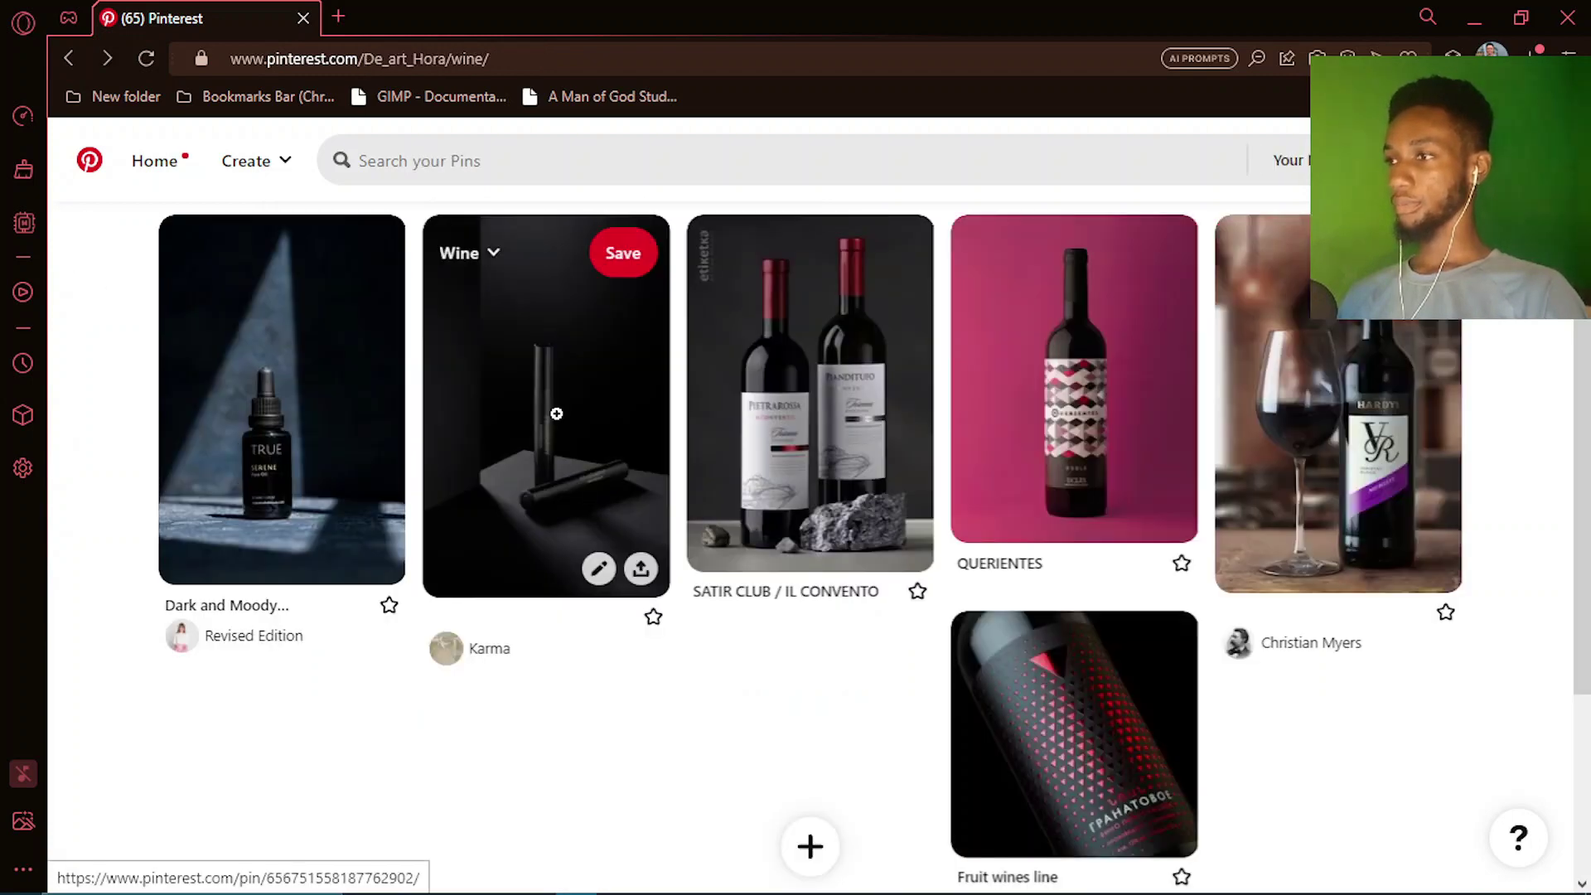
left_click(563, 499)
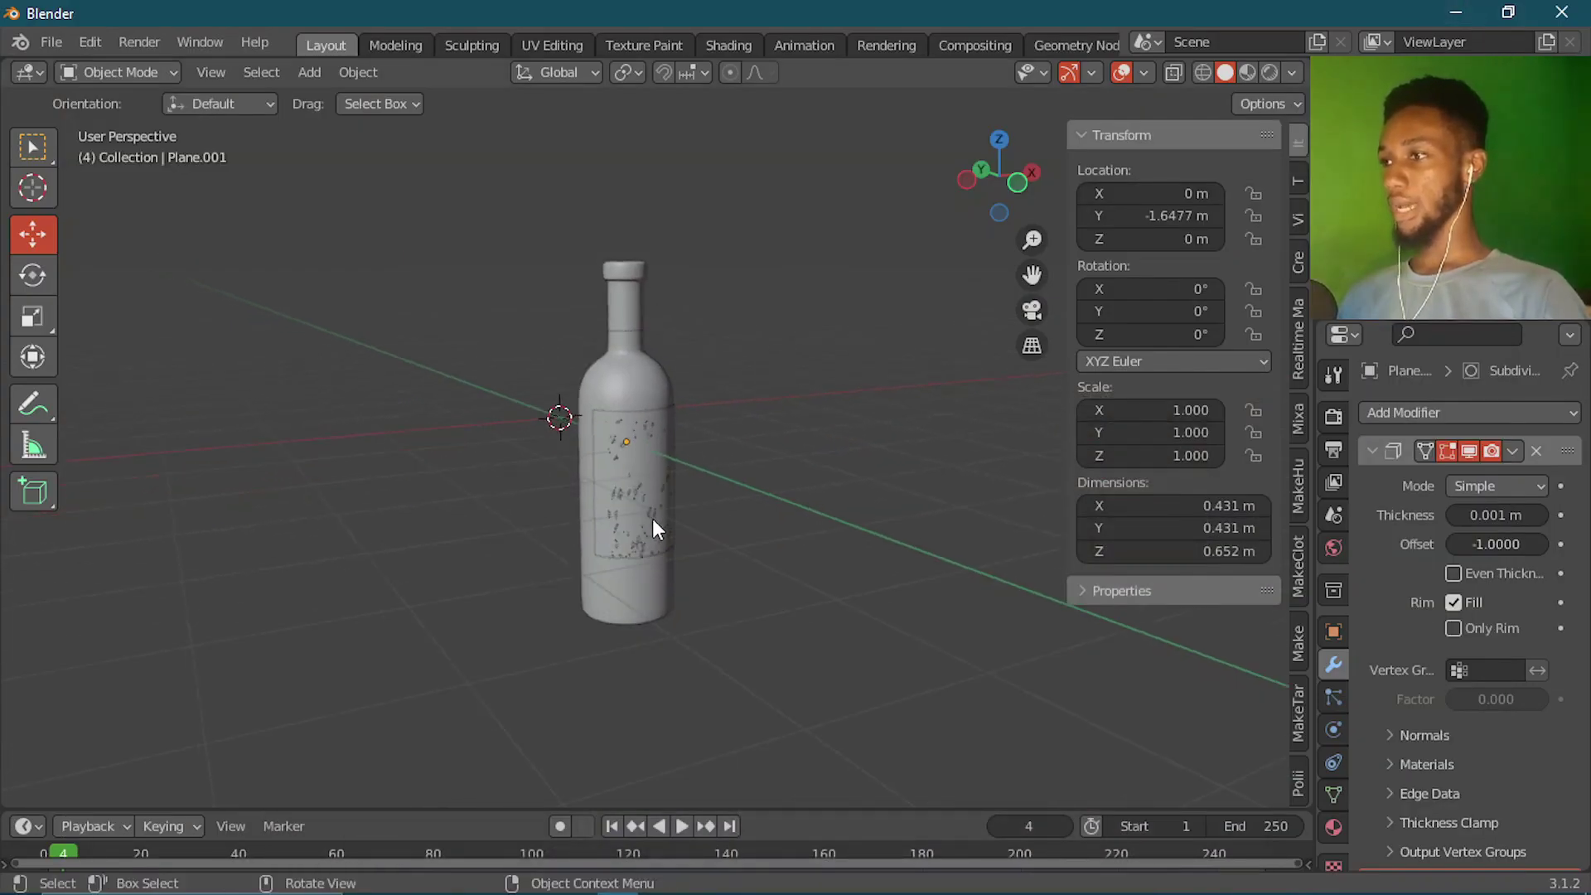
- Add a plane and lower it beneath the bottle as a floor
key("shift+a")
left_click(721, 388)
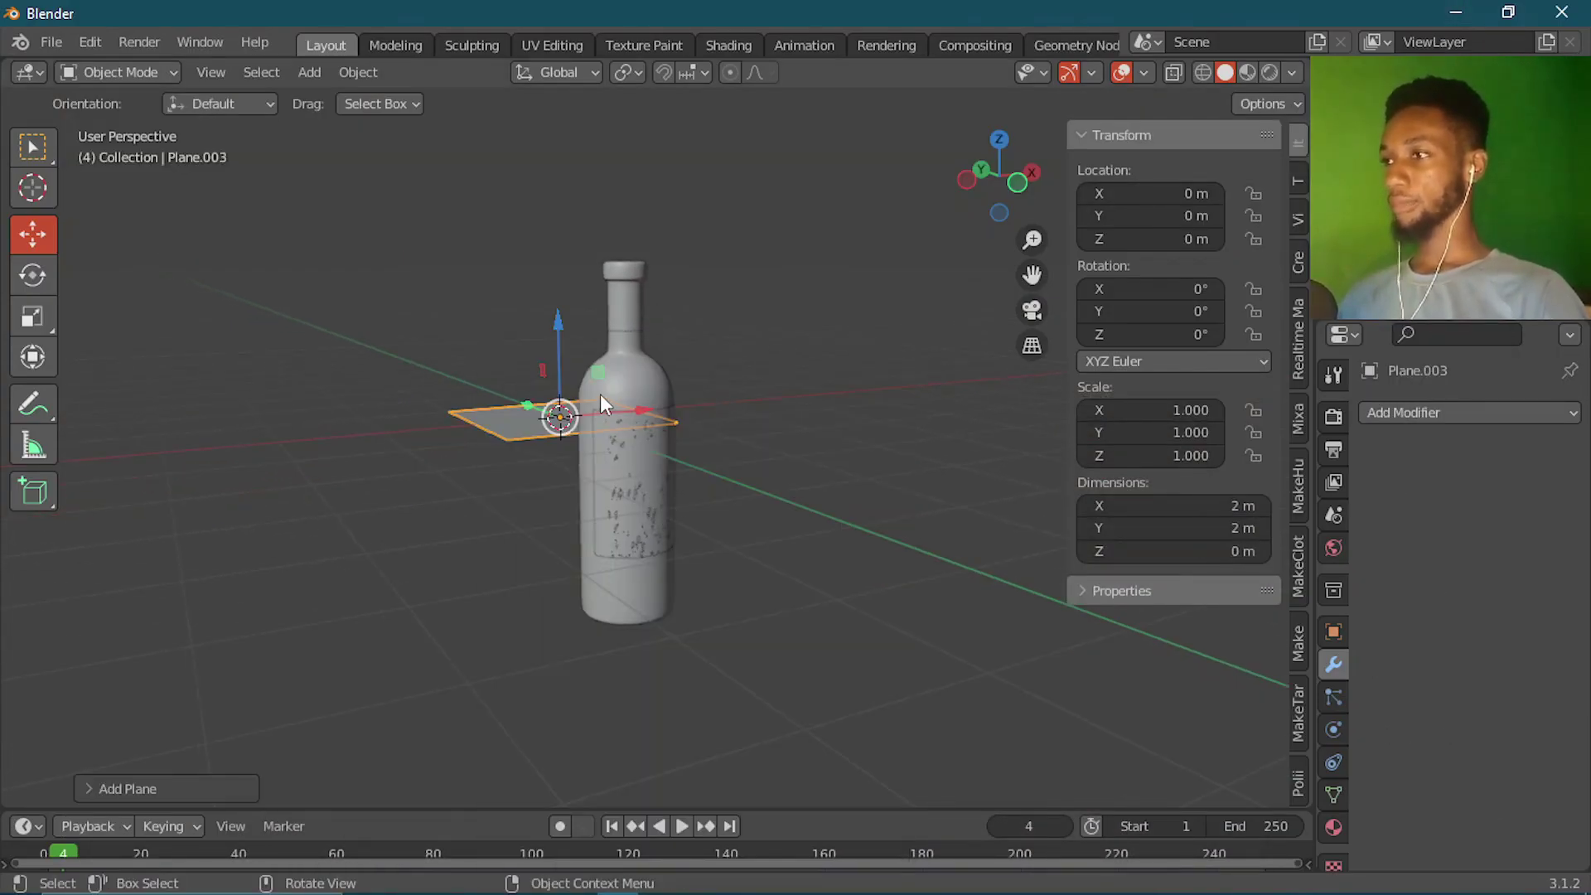
key("KP_1")
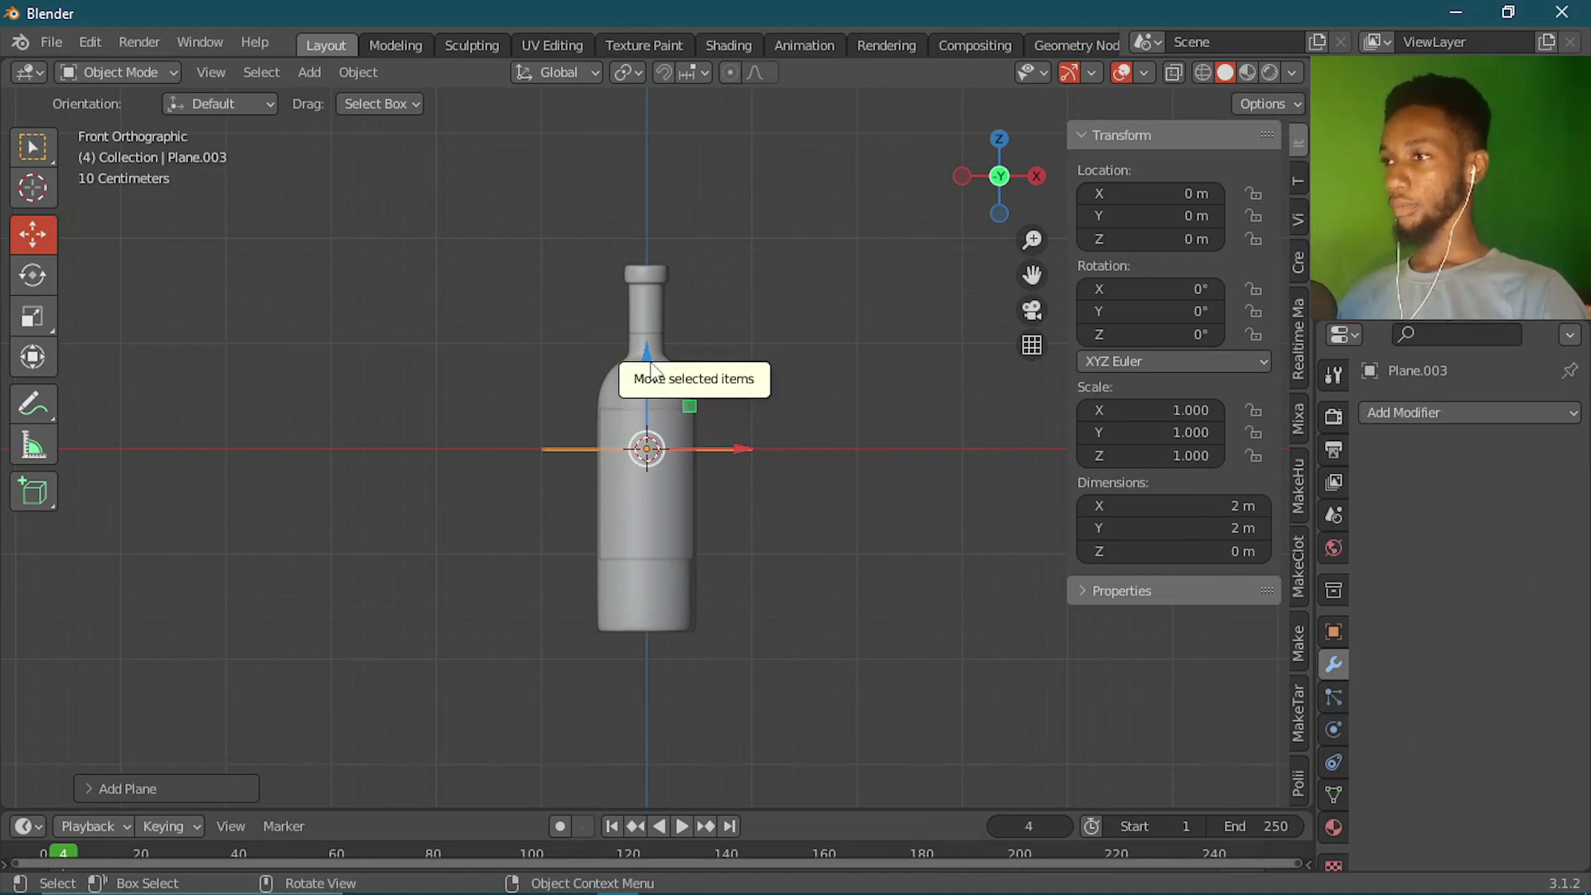
mouse_move(660, 368)
left_mouse_down()
mouse_move(654, 561)
mouse_move(658, 547)
left_mouse_up()
middle_click_drag(658, 547, 760, 649)
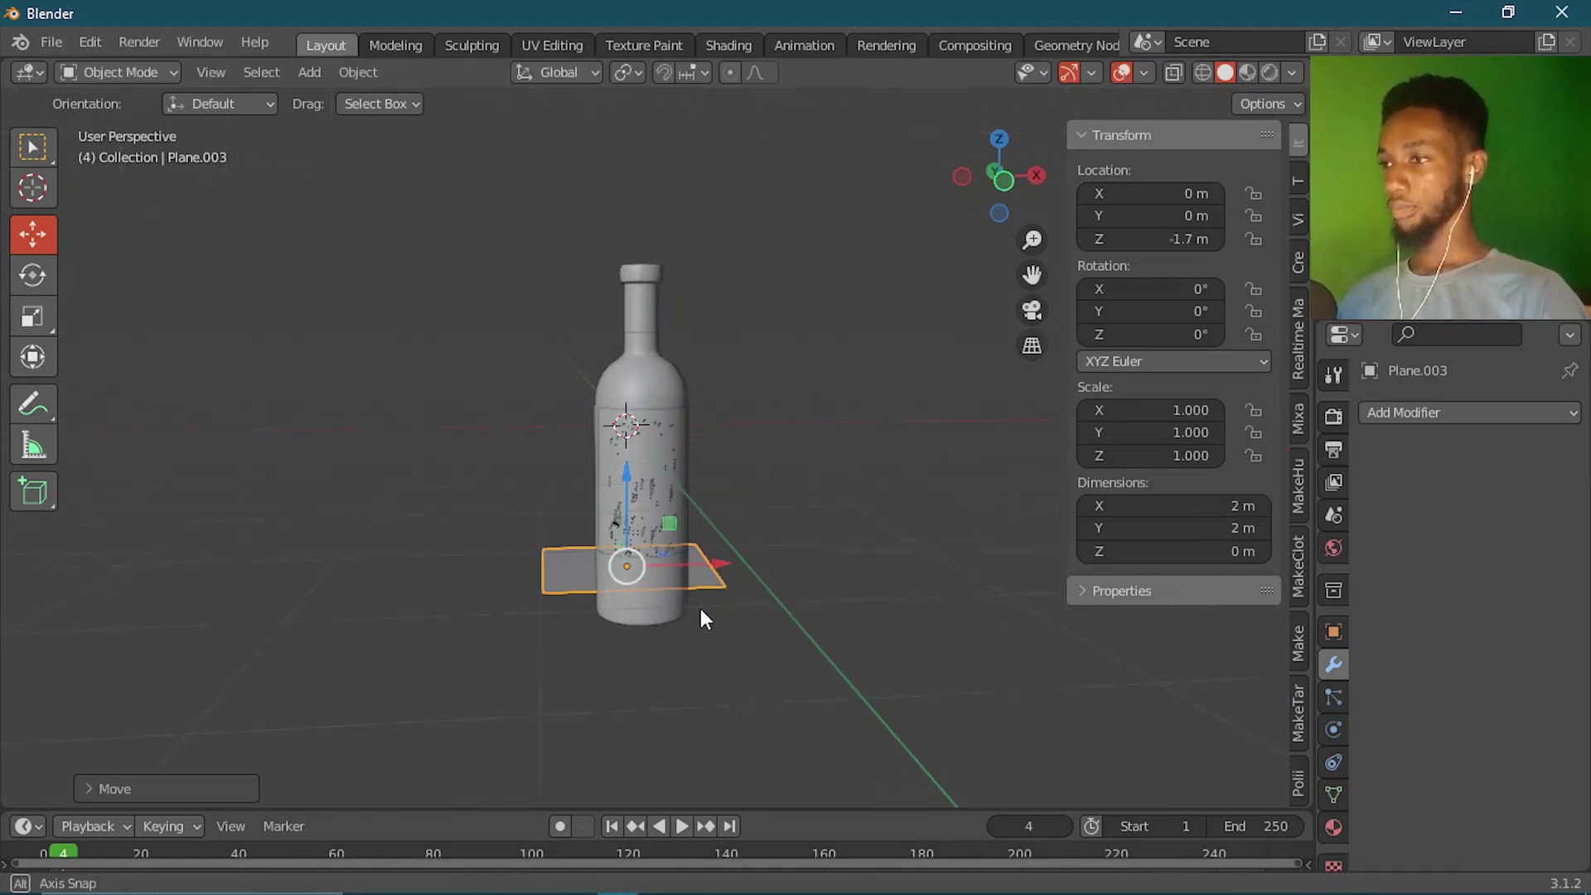
- From top view, move the bottle to the centre of the plane
key("KP_7")
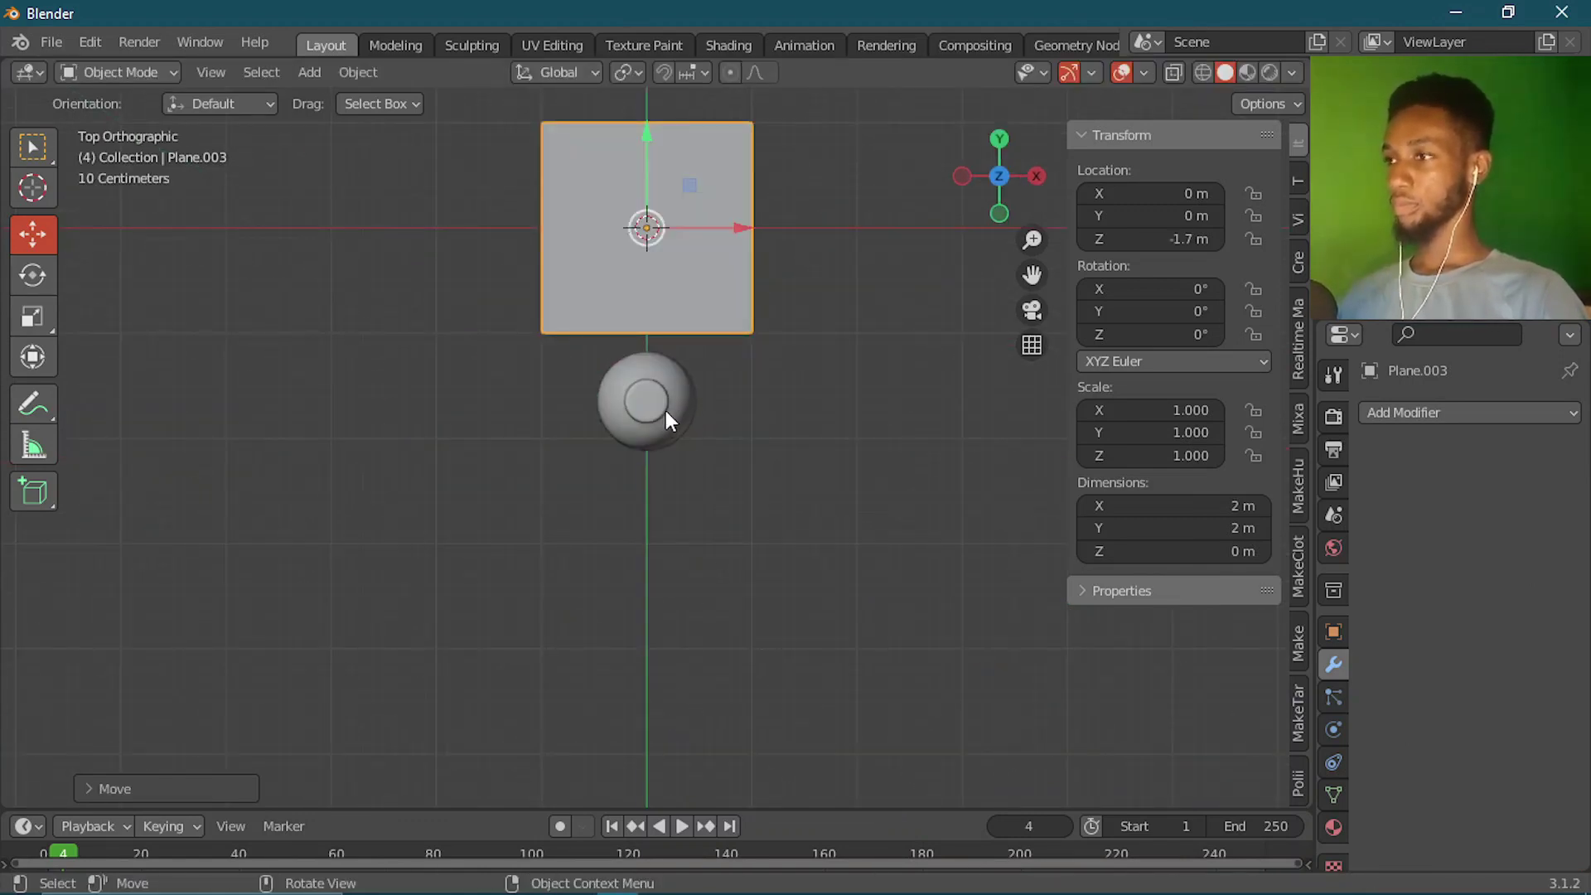
left_click_drag(556, 391, 746, 479)
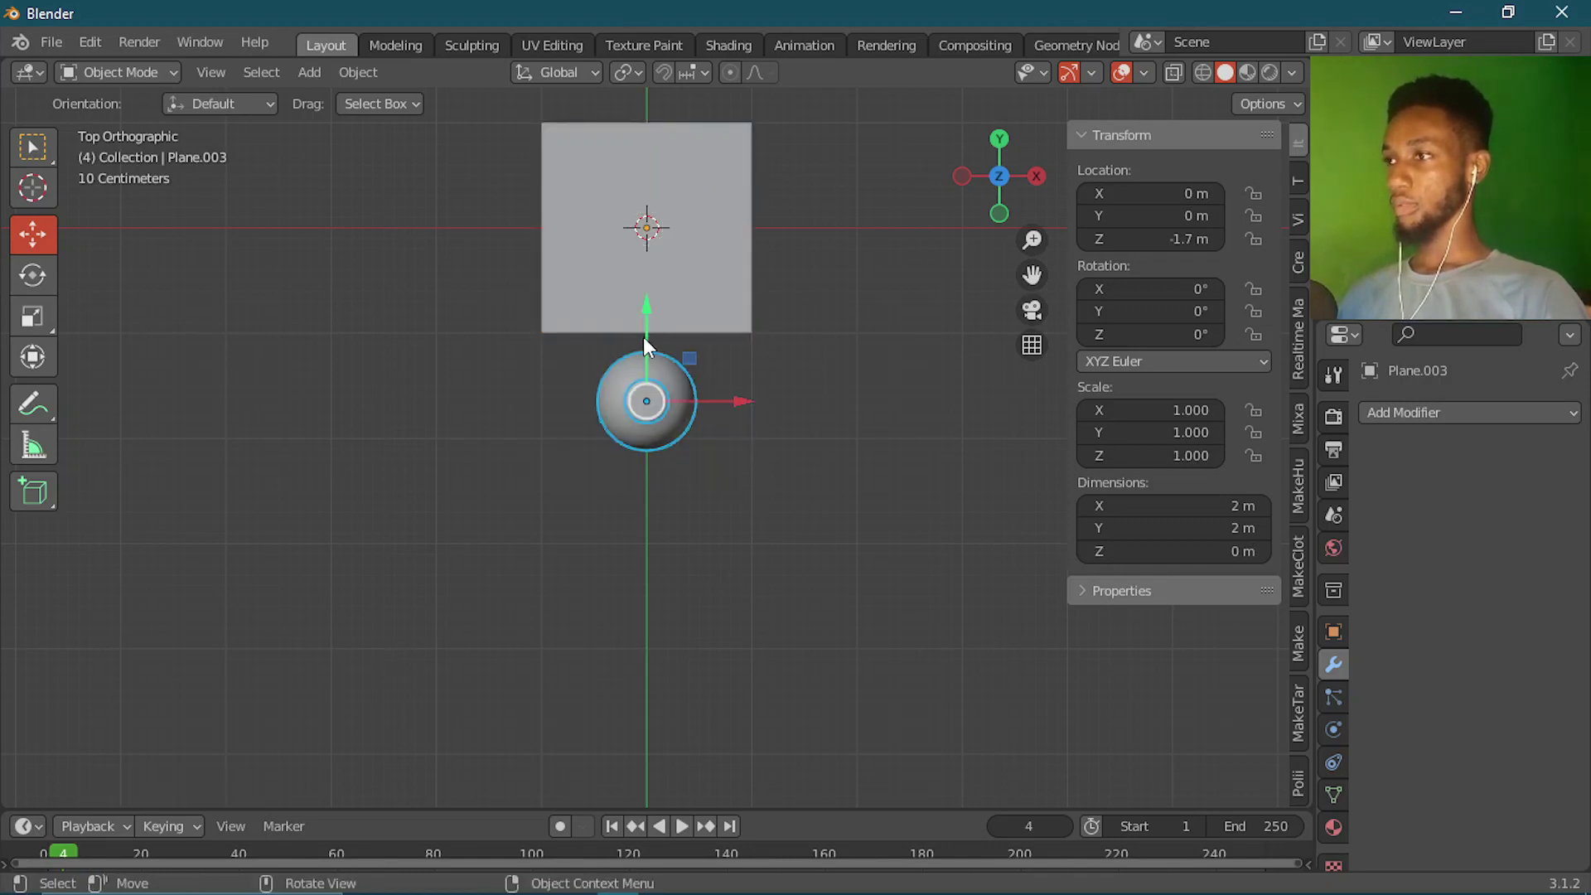
left_click_drag(646, 346, 682, 166)
left_click(694, 287)
- Scale the floor plane up to 9.814 (about 19.6 m square)
scroll(694, 273, "down", 5)
key("s")
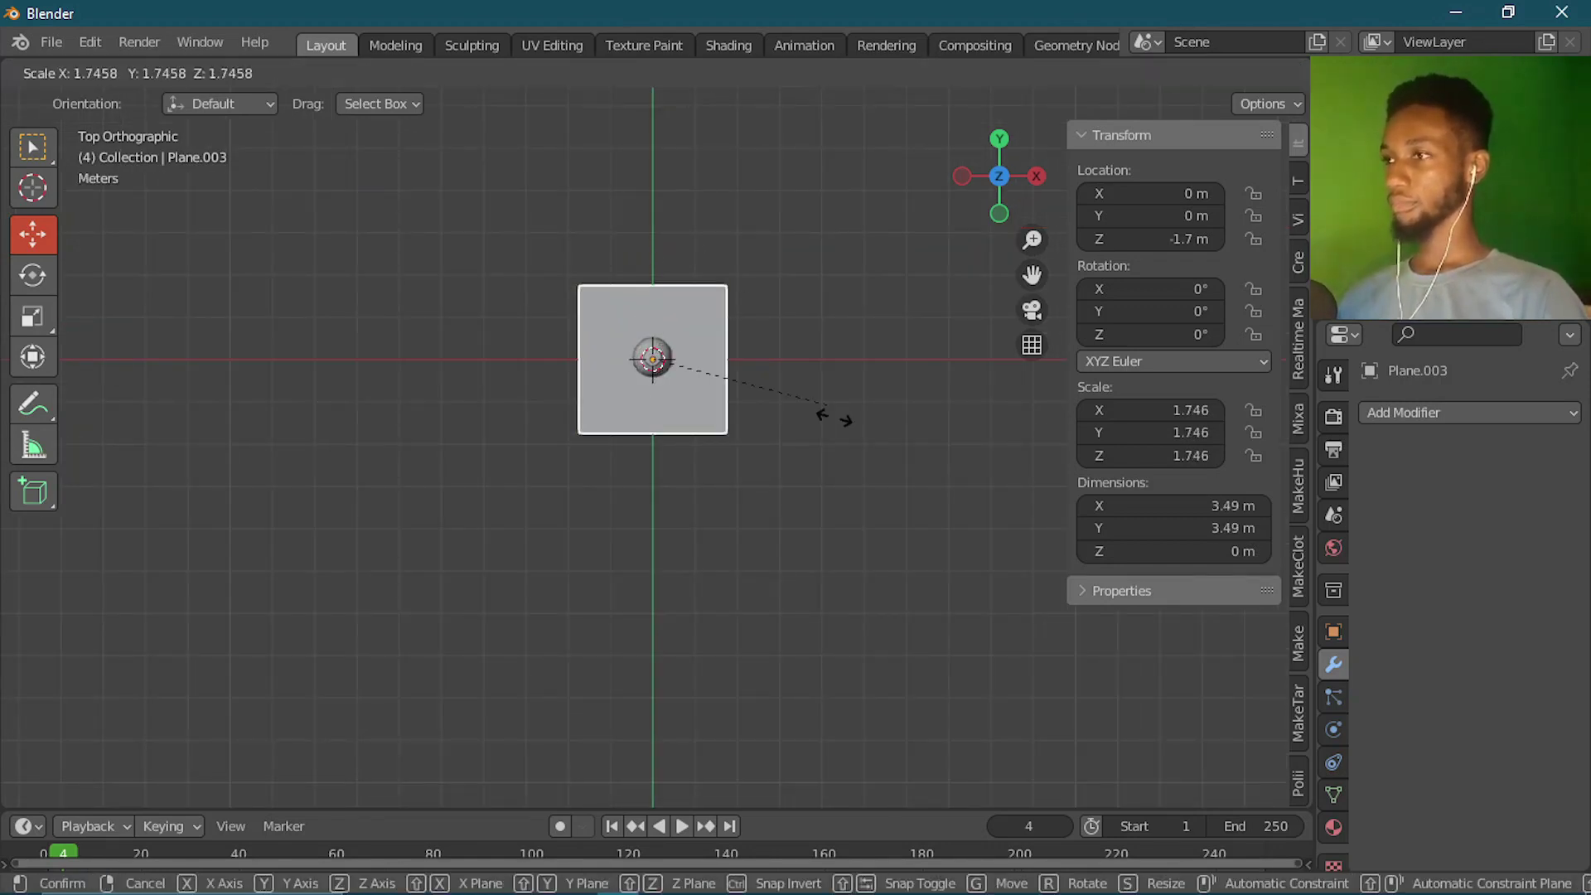
left_click(934, 600)
key("s")
left_click(793, 626)
middle_click_drag(793, 626, 745, 330)
- From front view, move the plane up to the bottle's base at Z −1.7376 m
key("KP_1")
scroll(669, 456, "up", 4)
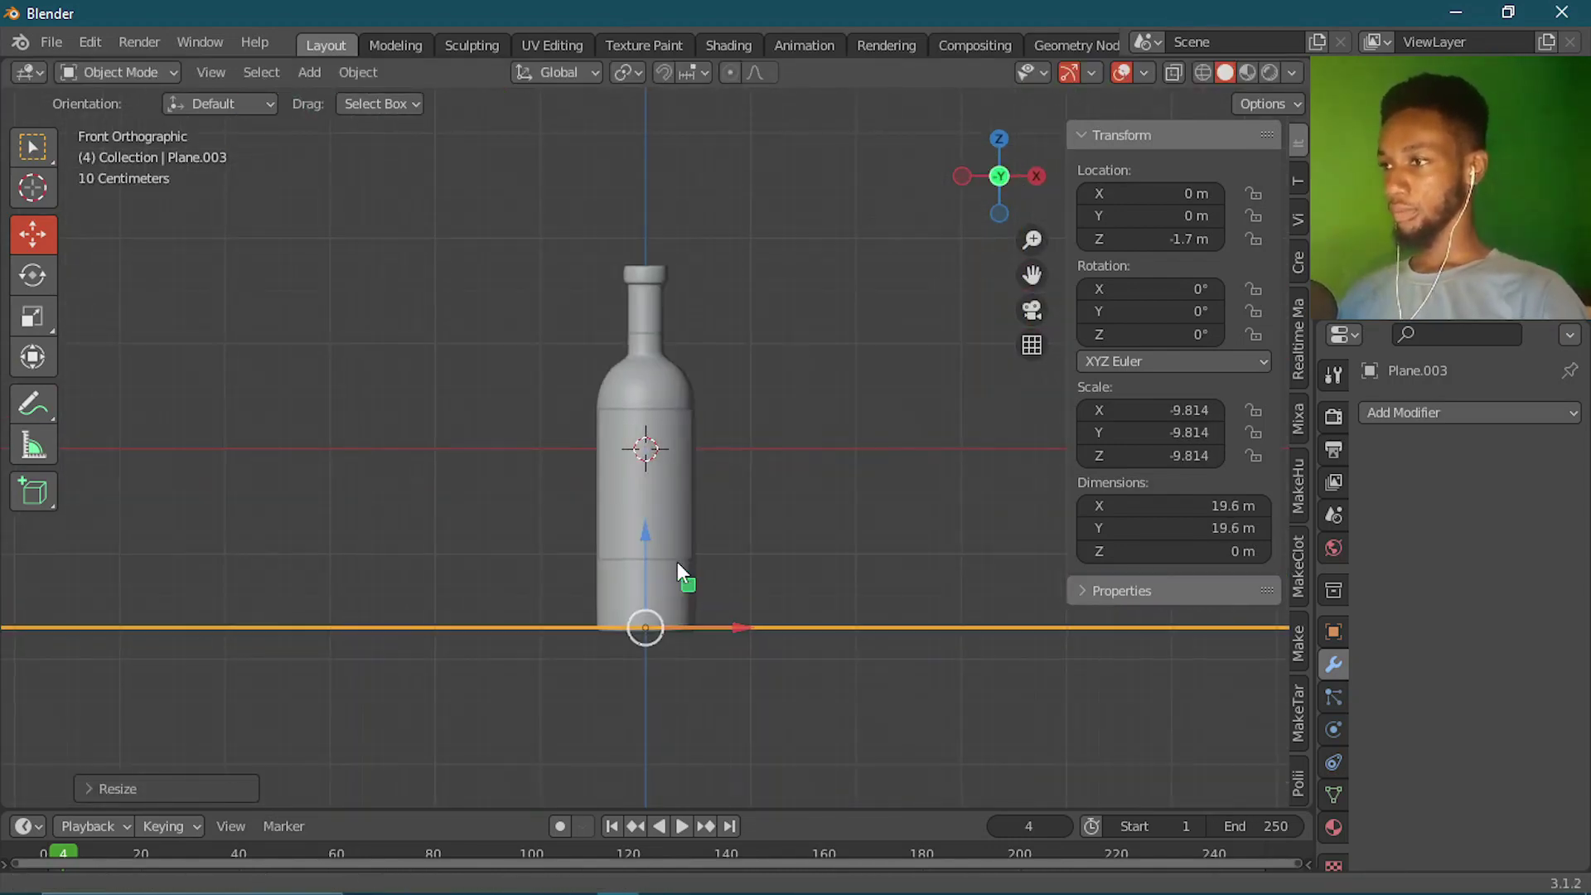
scroll(678, 561, "up", 5)
scroll(643, 408, "up", 4)
key("g")
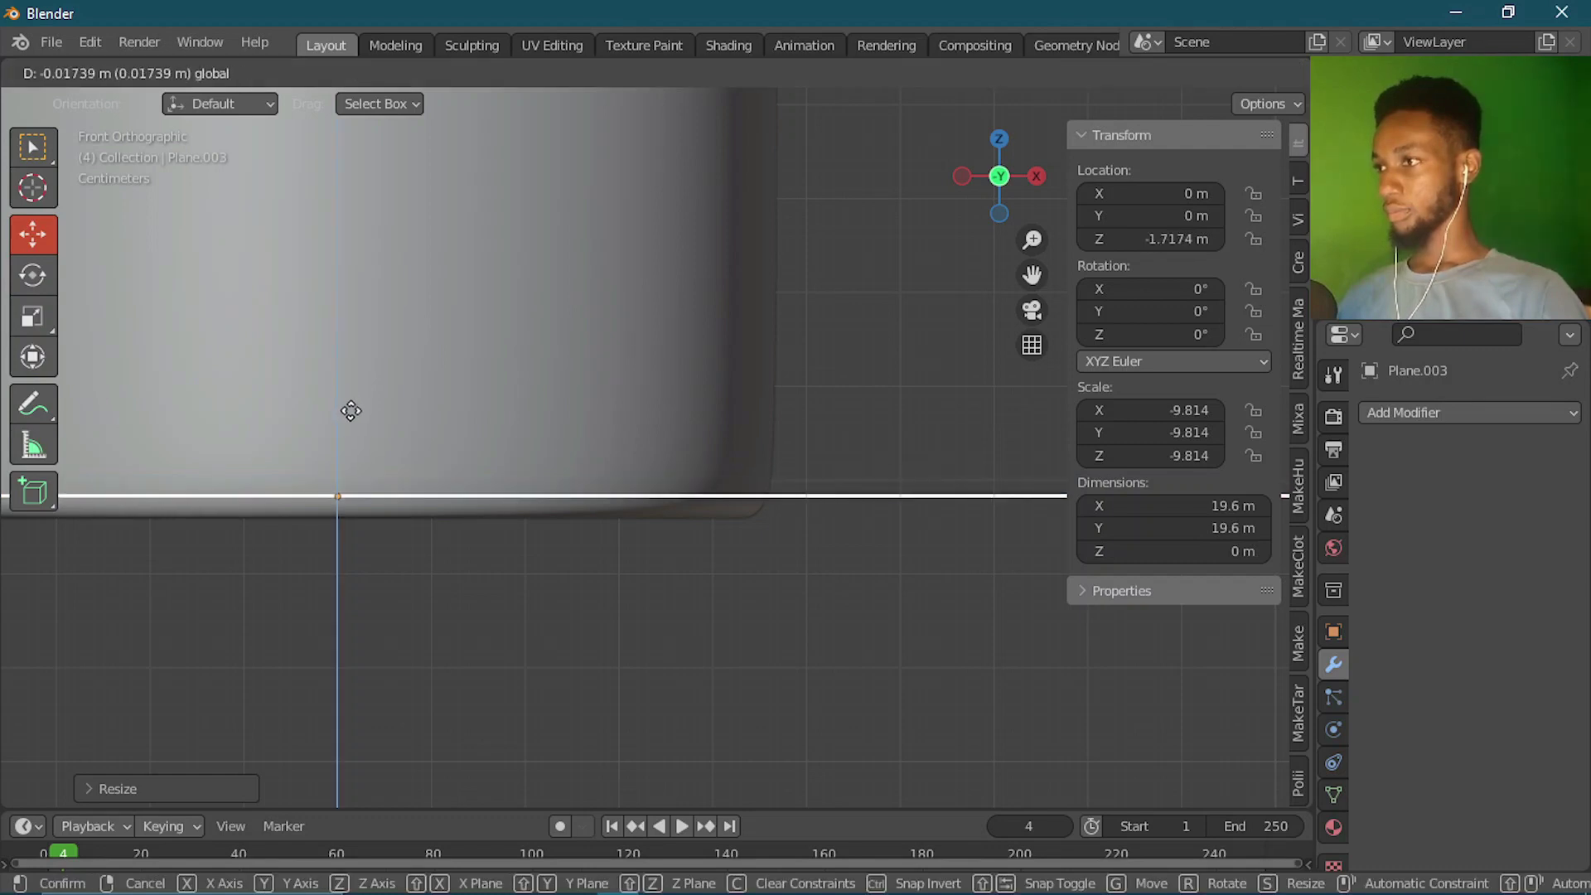
left_click(388, 588)
scroll(549, 565, "down", 8)
mouse_move(548, 565)
middle_mouse_down()
mouse_move(494, 525)
mouse_move(527, 499)
middle_mouse_up()
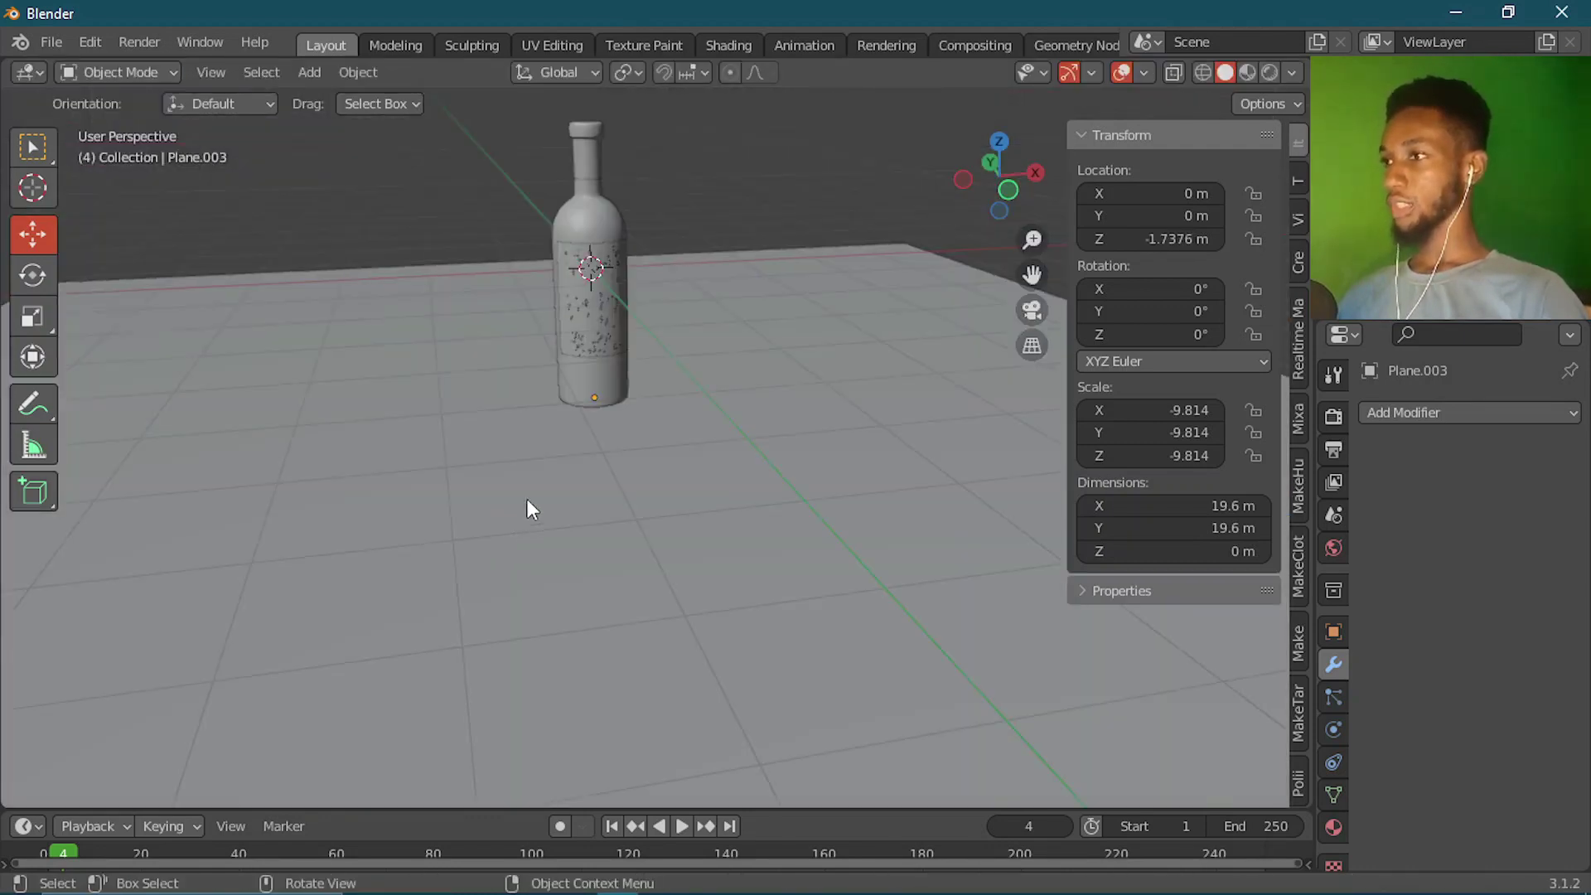
scroll(527, 499, "down", 4)
mouse_move(704, 544)
middle_mouse_down()
mouse_move(769, 469)
mouse_move(782, 505)
mouse_move(718, 500)
mouse_move(742, 495)
middle_mouse_up()
- Duplicate the floor plane in place and rotate it 90° on X to stand upright
left_click(743, 496)
key("shift+d")
right_click(742, 496)
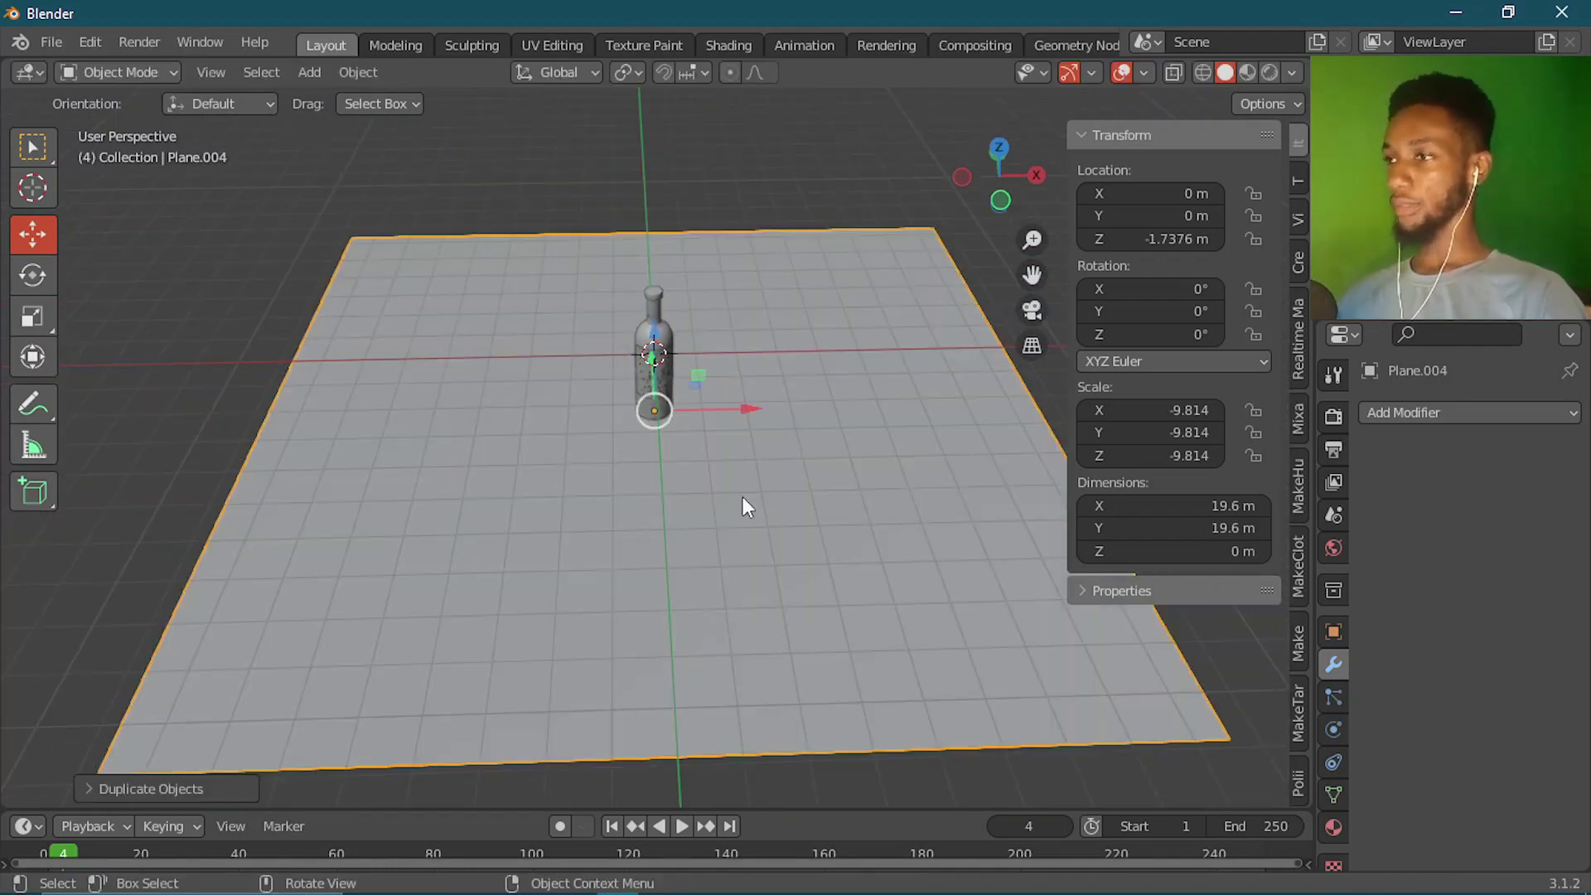
key("r")
key("x")
key("9")
key("0")
key("Return")
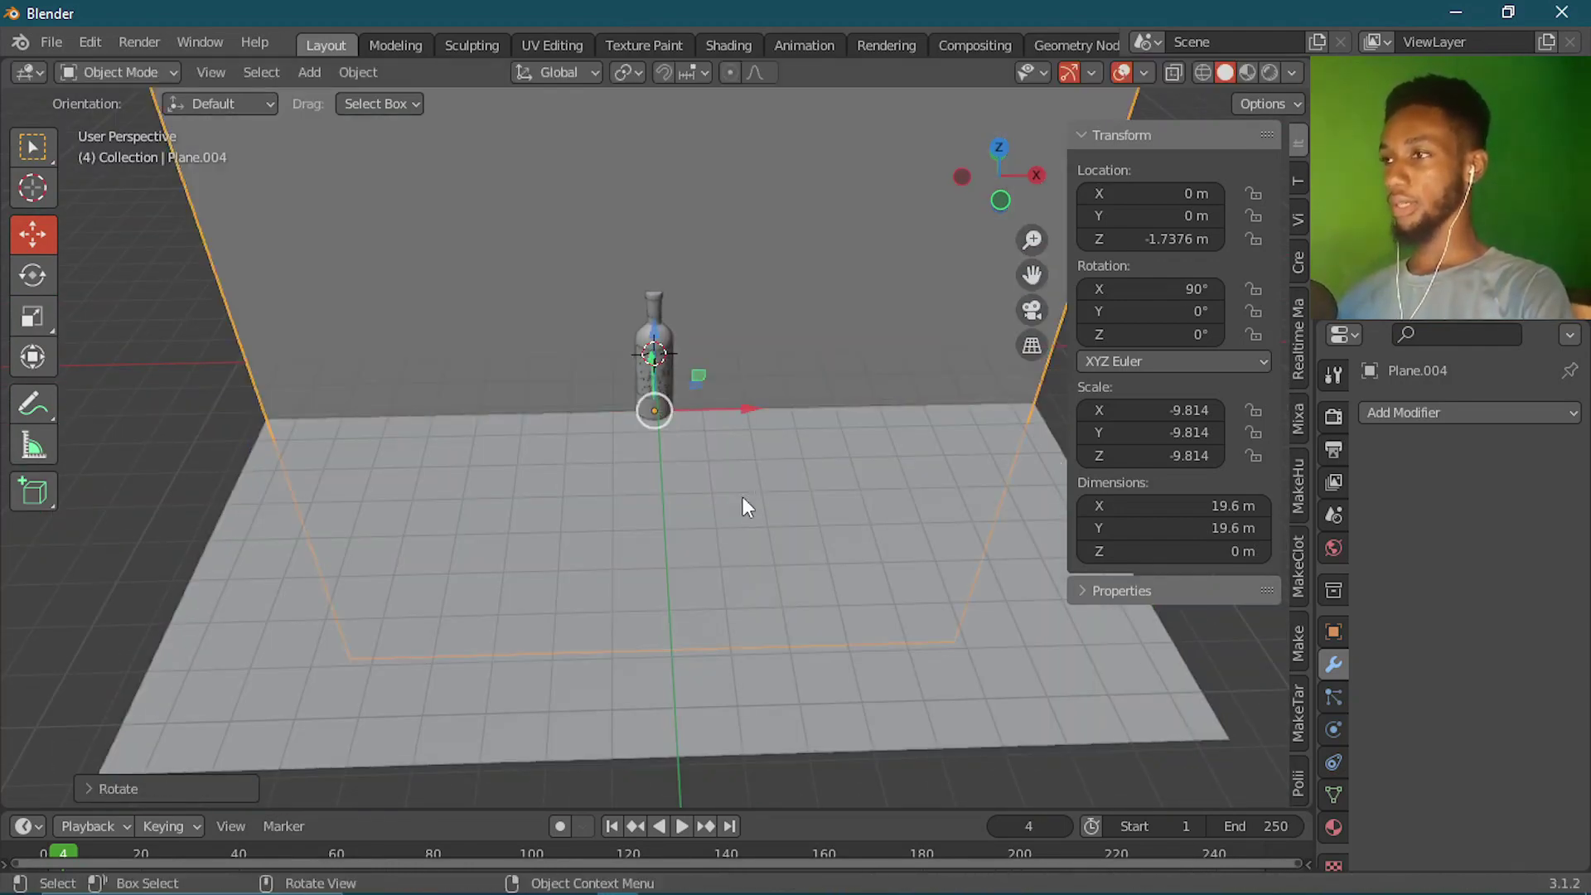
- Try an extra 90° turn and sideways move on the wall, then undo them
type("ry")
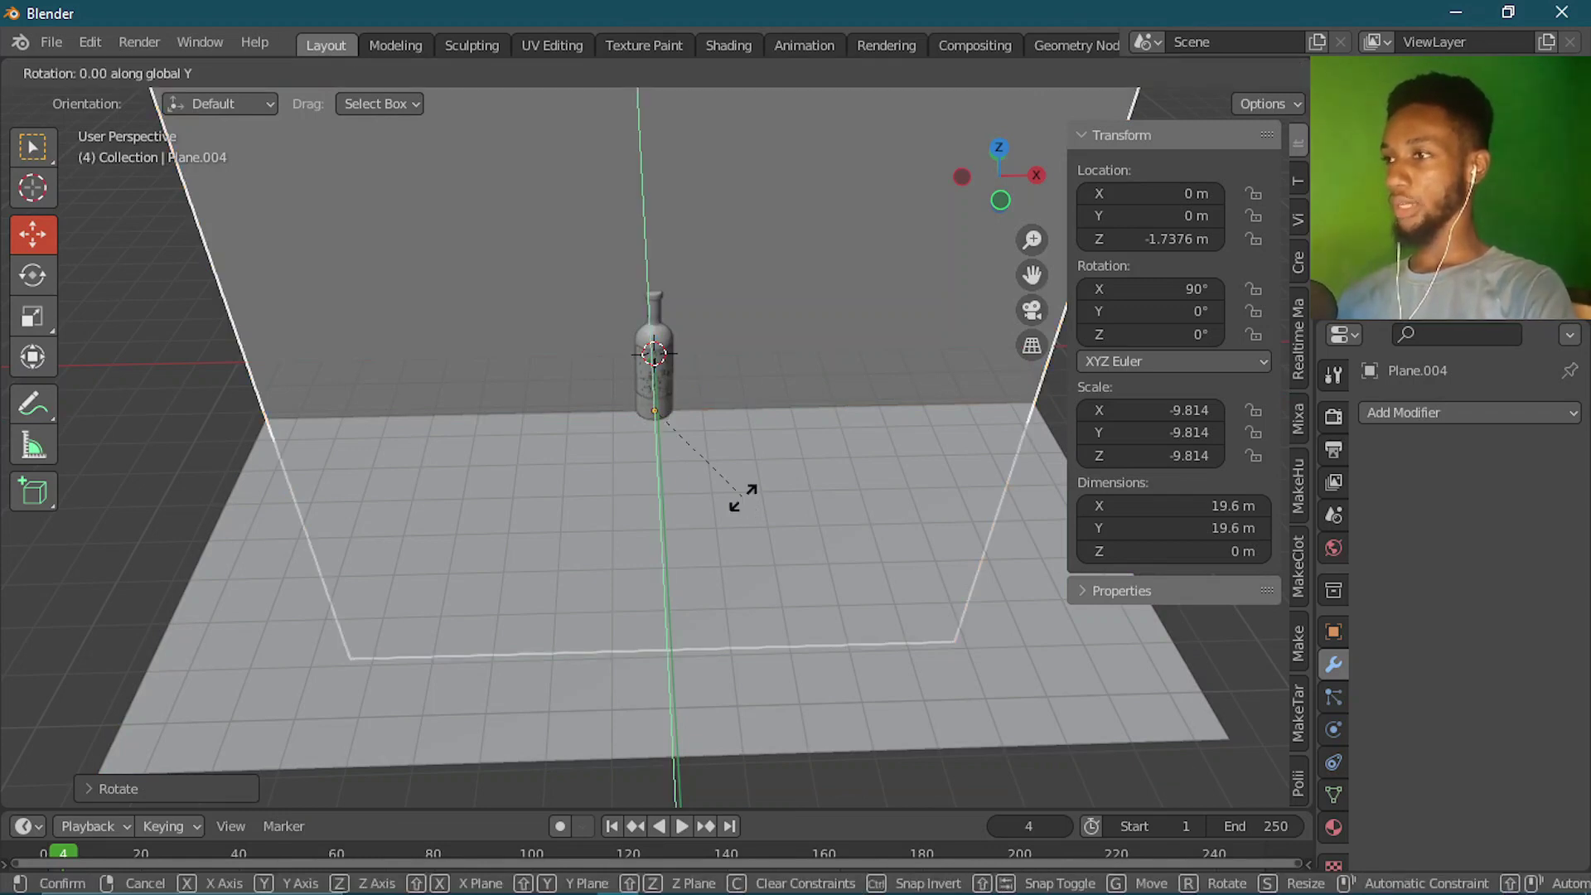
type("9")
key("BackSpace")
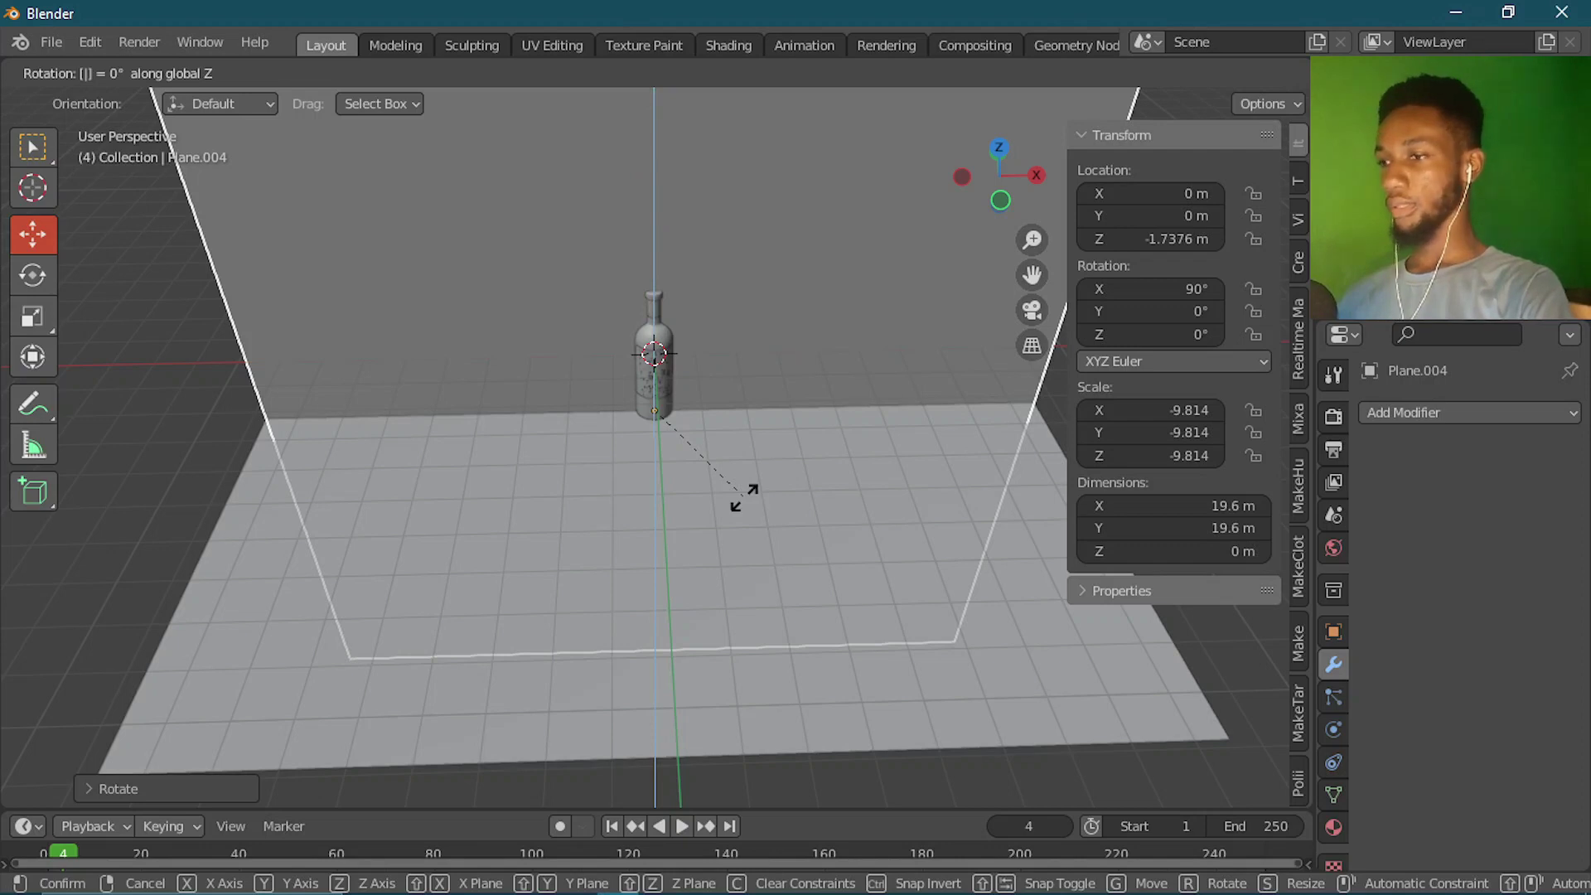
type("90")
key("Return")
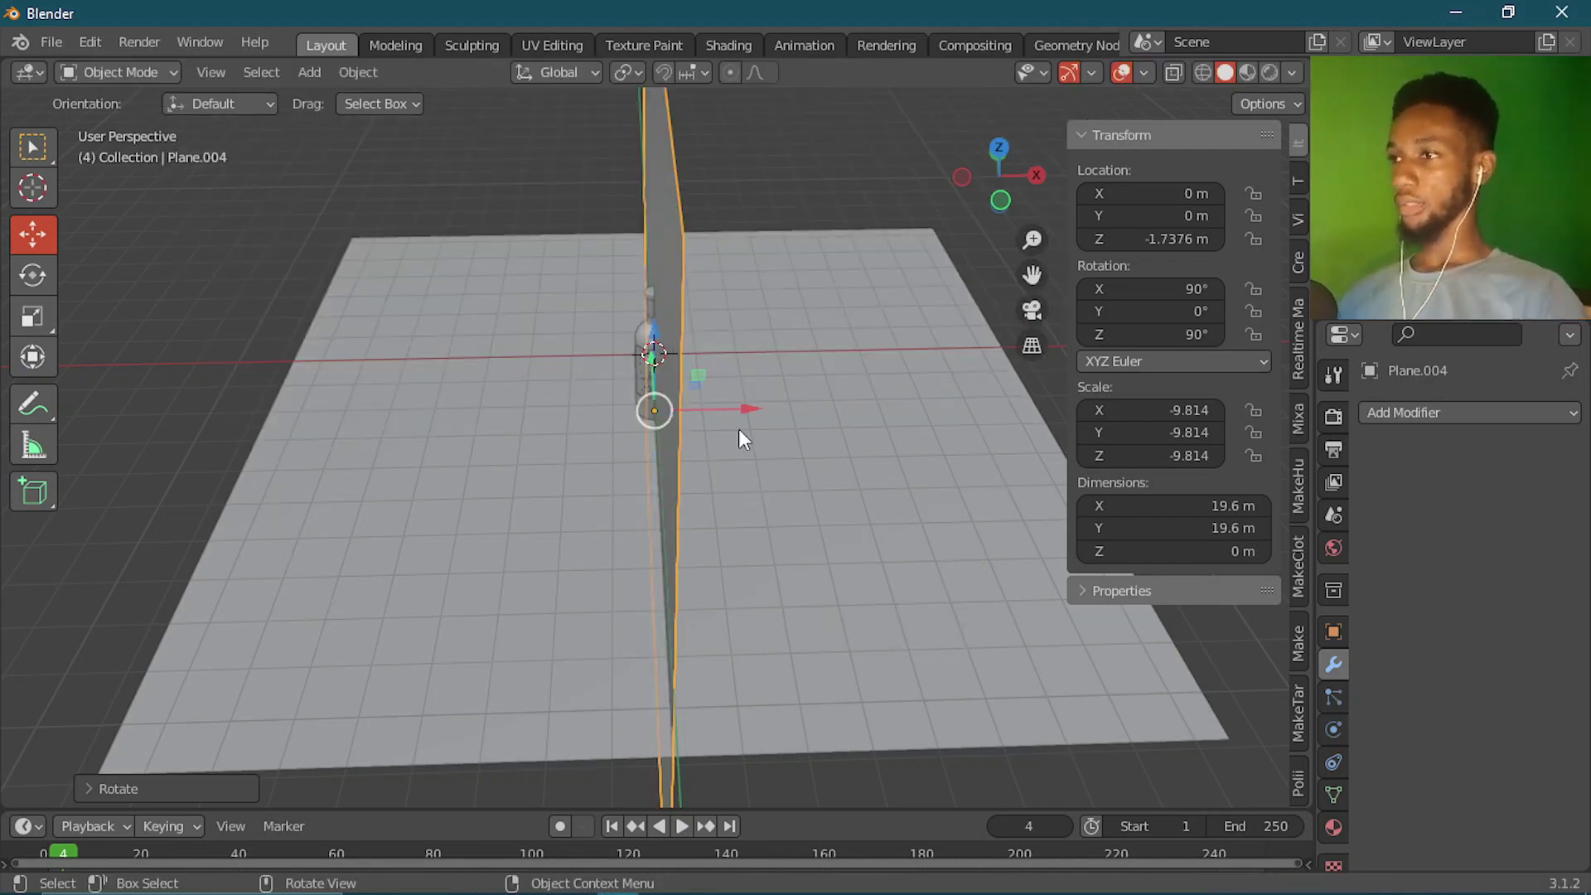
key("g")
key("x")
left_click(623, 530)
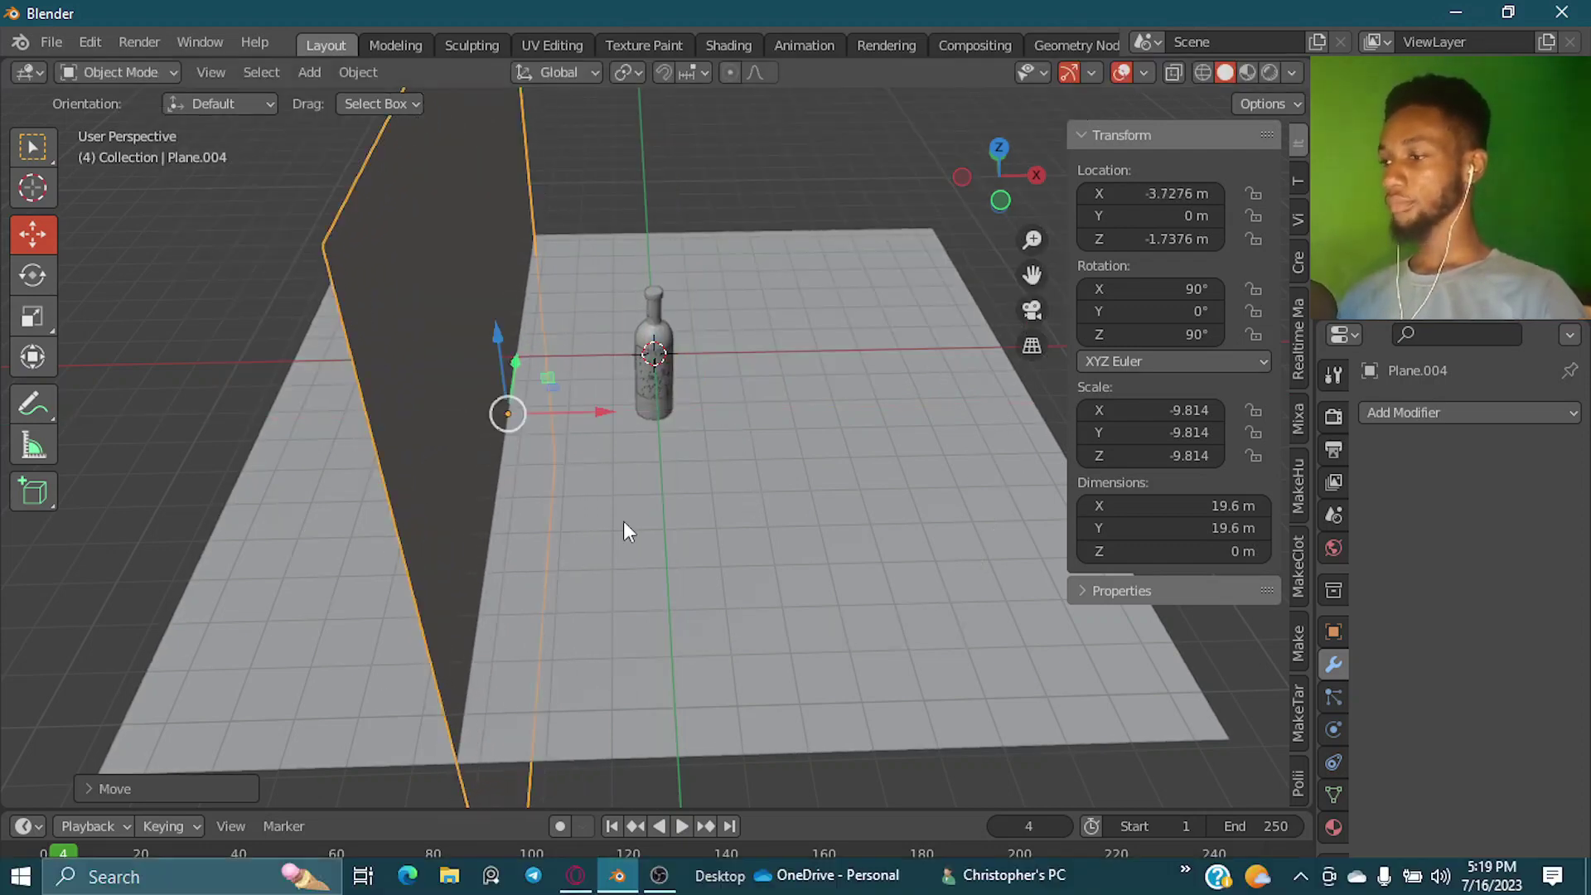
key("ctrl+z")
key("ctrl+z")
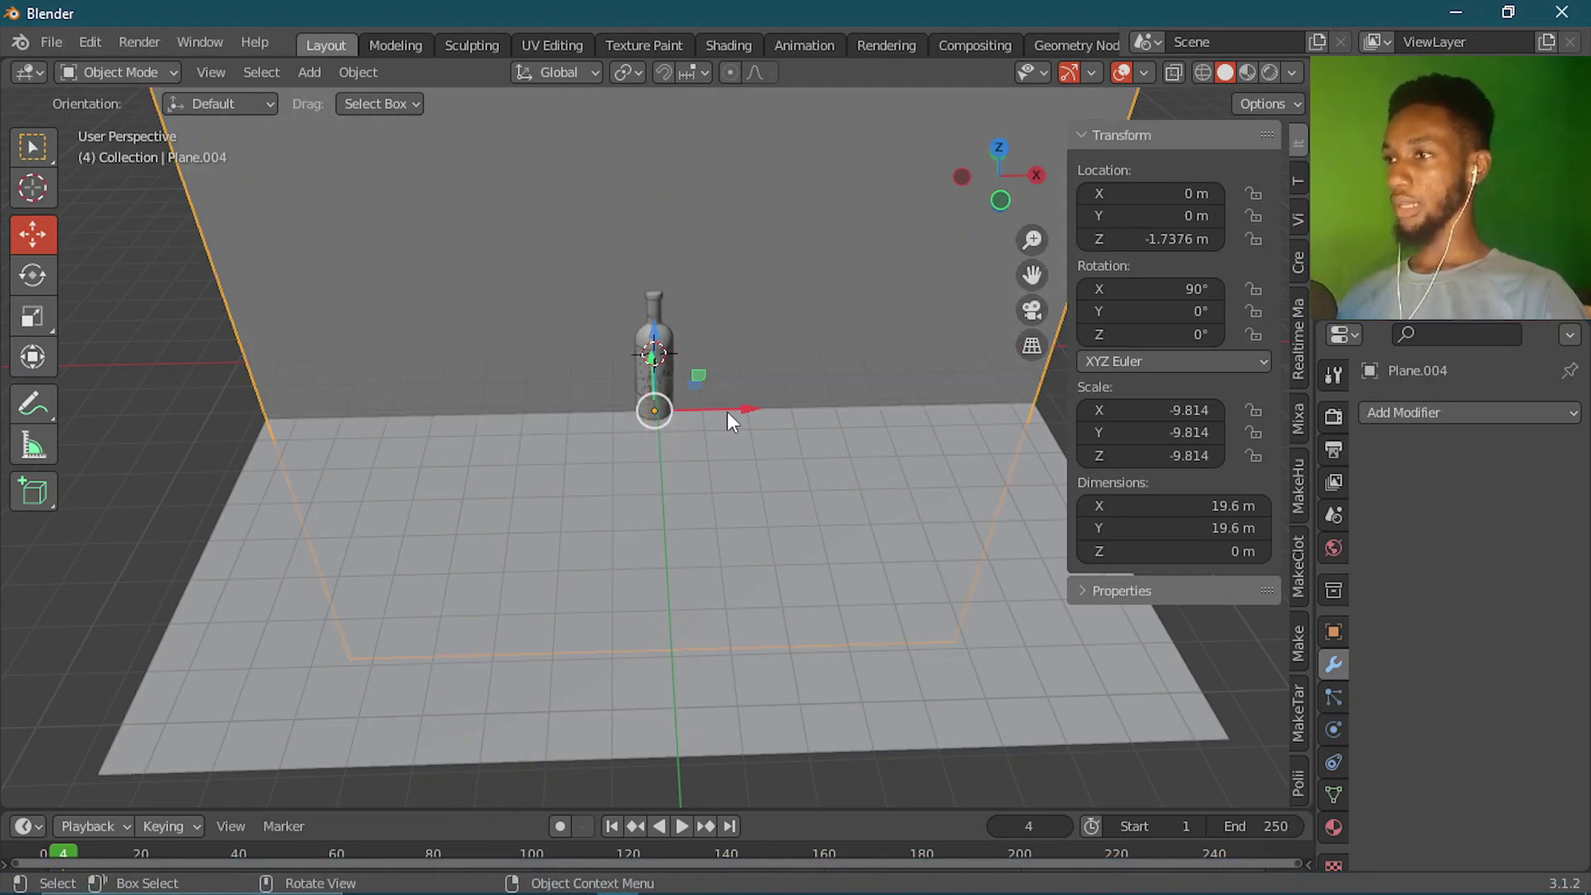
- Move the wall along X to about 11.9 m left of the bottle
key("g")
key("x")
left_click(265, 432)
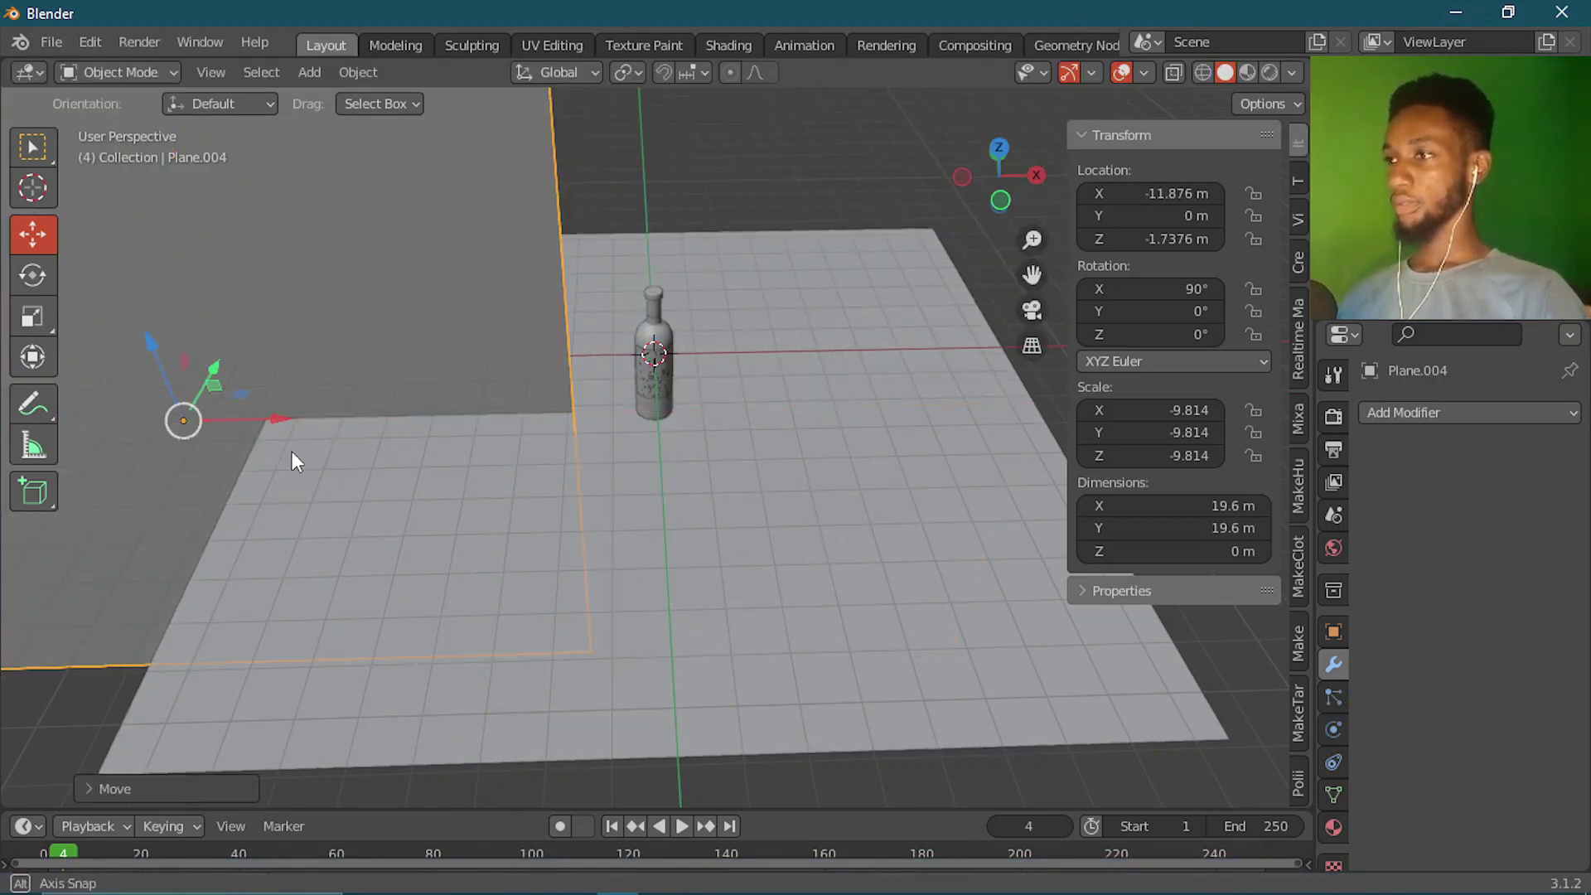
middle_click_drag(292, 451, 530, 507)
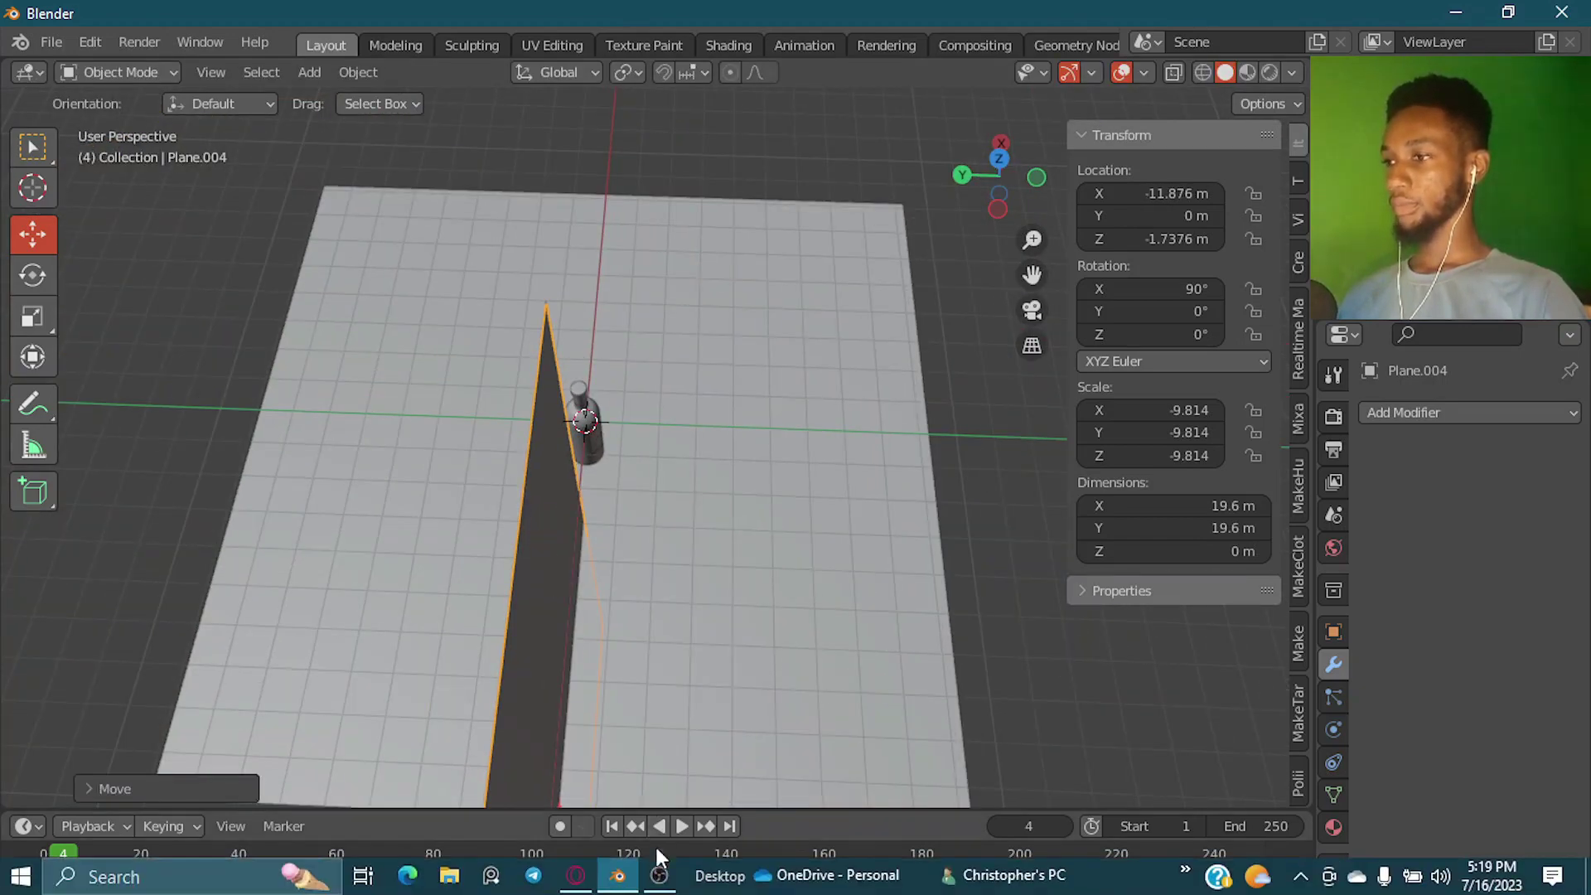
left_click(580, 875)
left_click(580, 877)
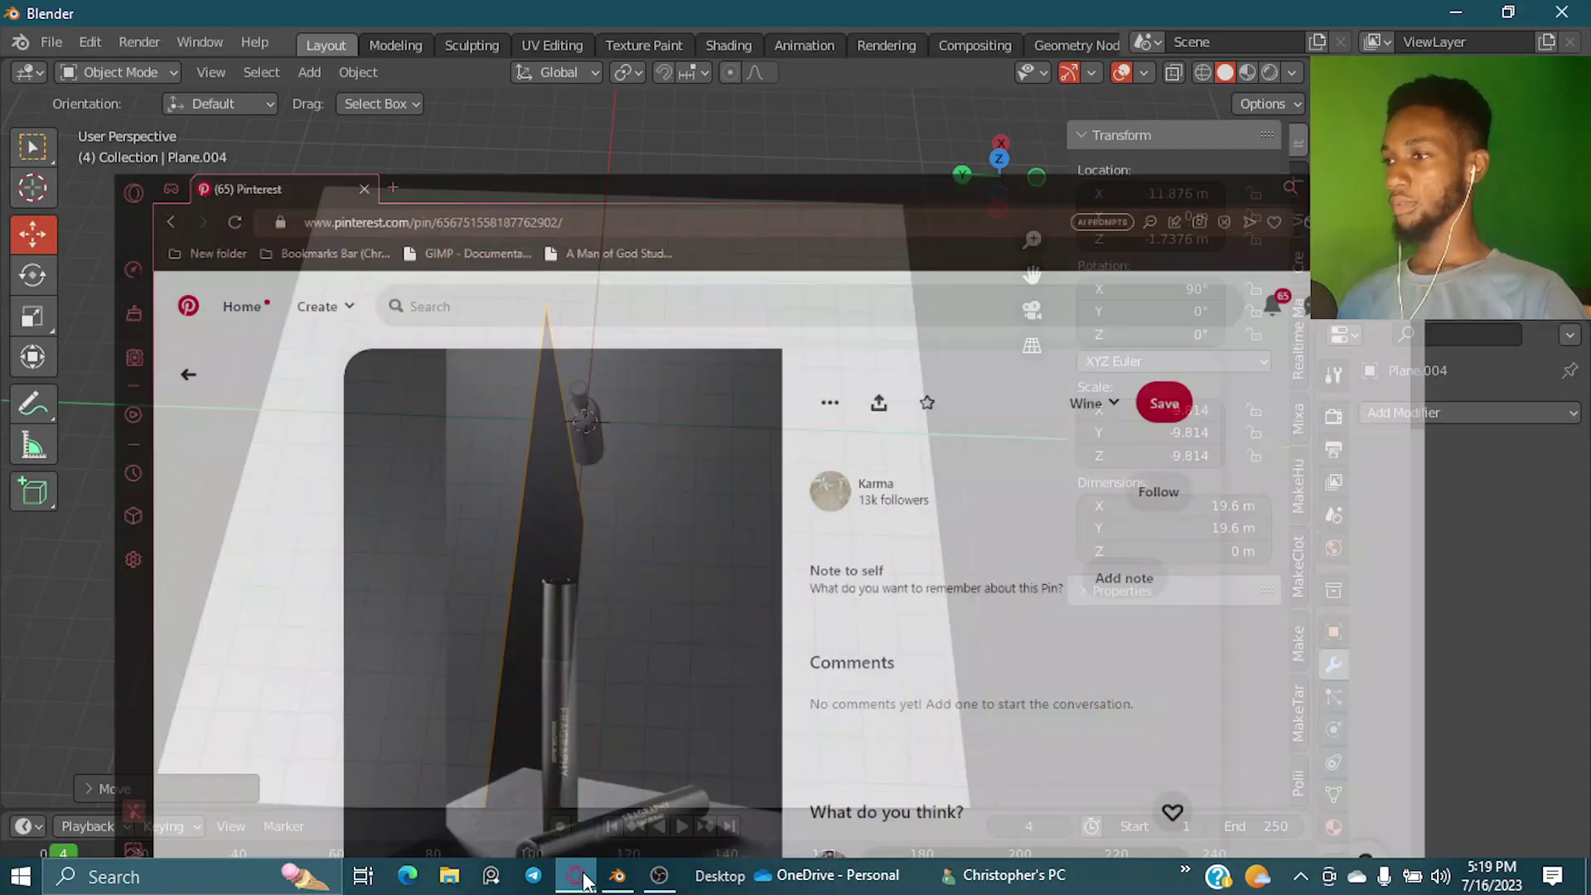
- Fine-tune the wall with the move gizmo to X −11.384 m
left_click_drag(557, 653, 510, 646)
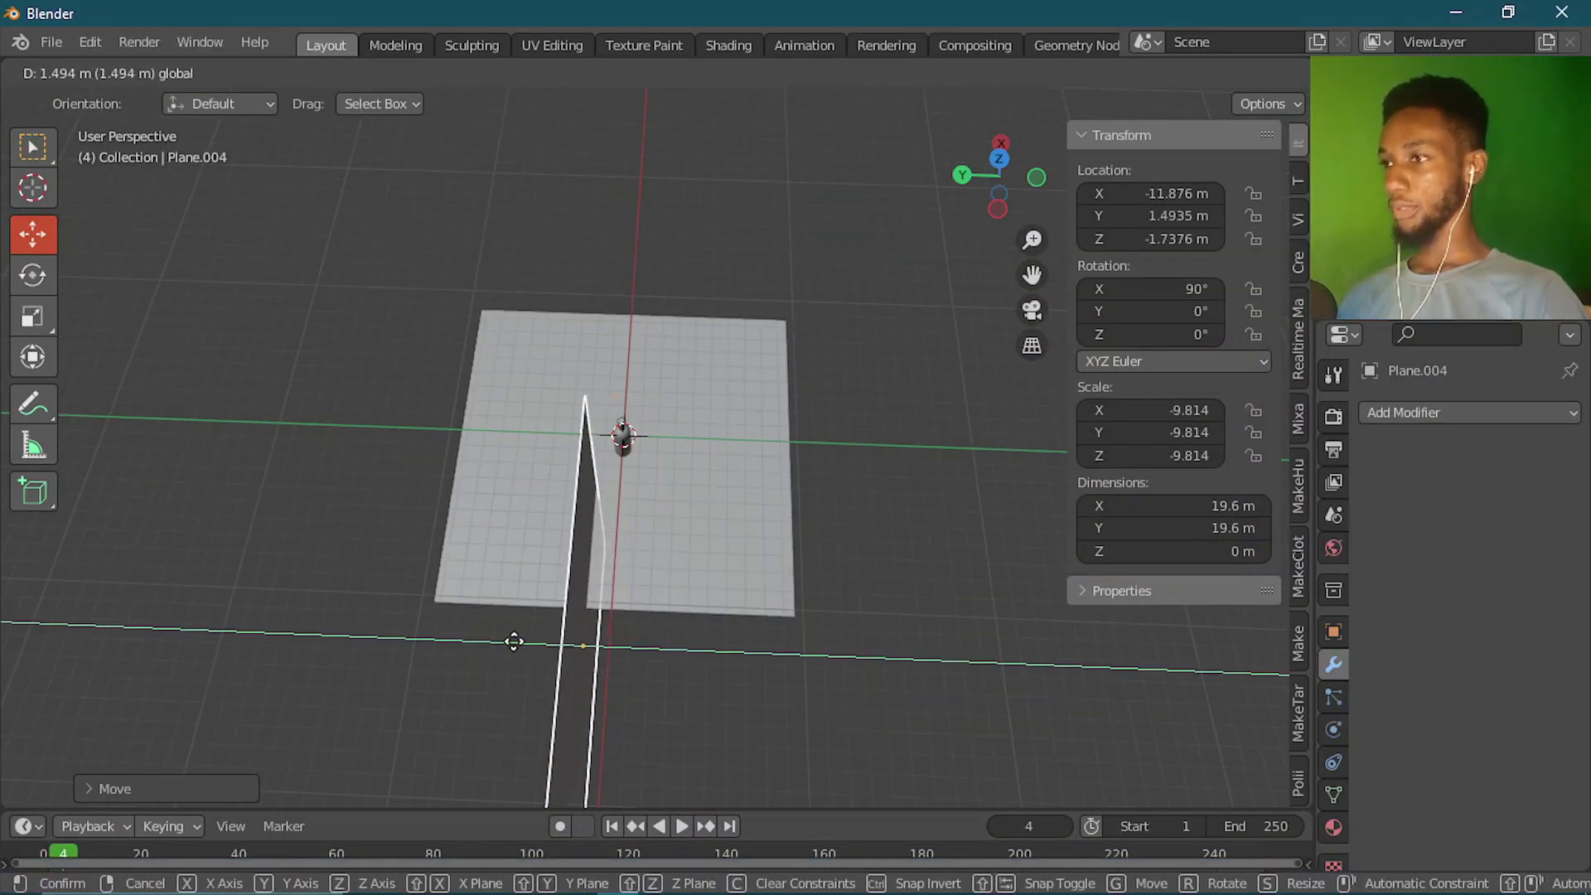
scroll(511, 646, "up", 2)
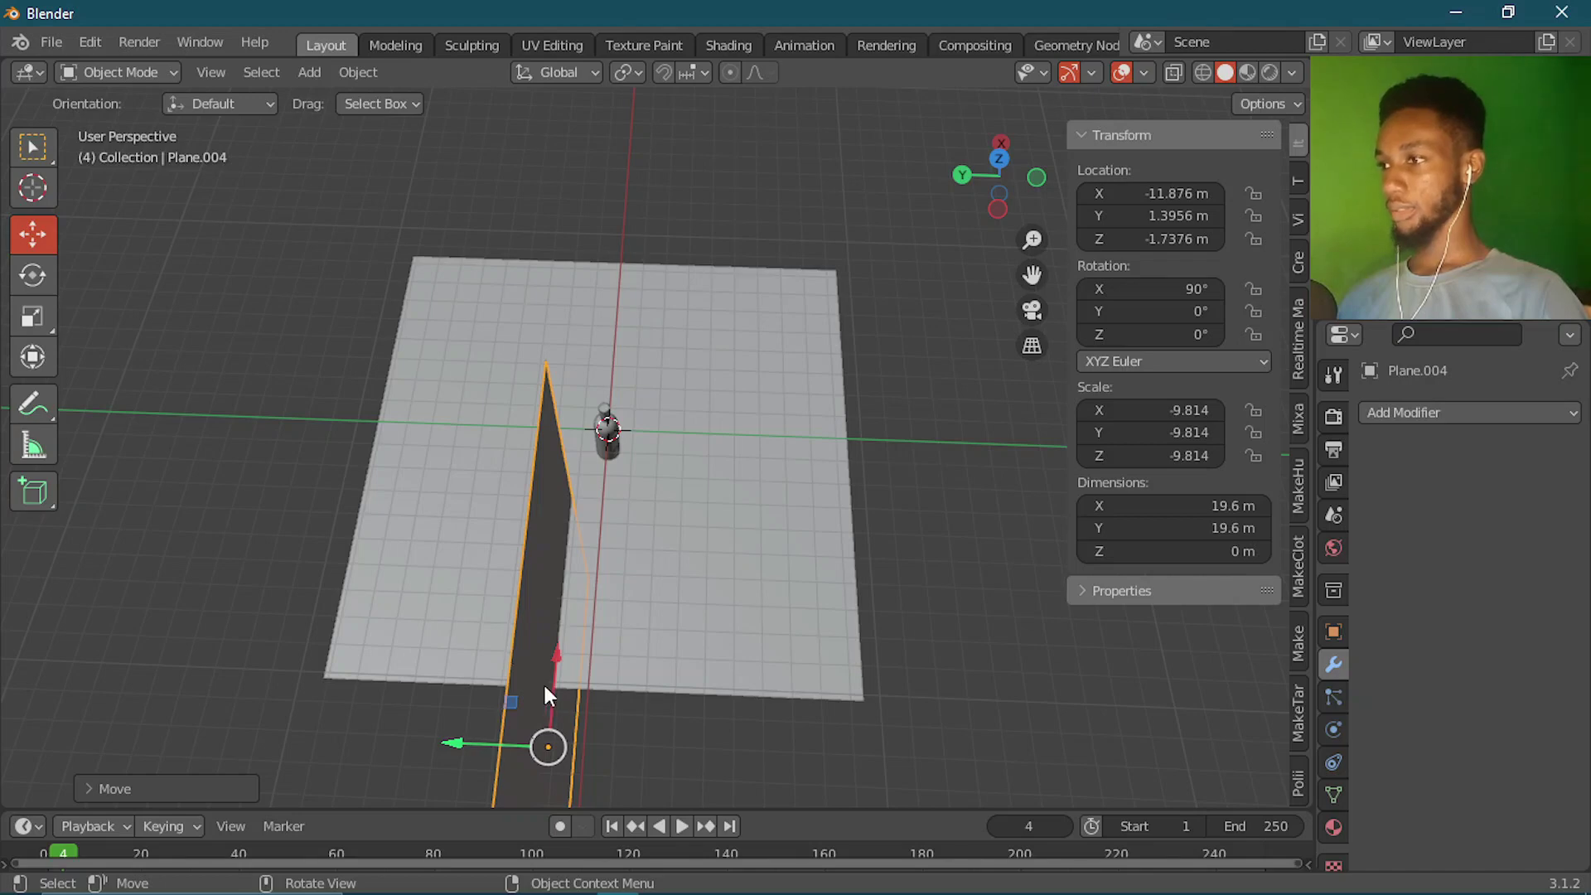
left_click_drag(557, 674, 564, 658)
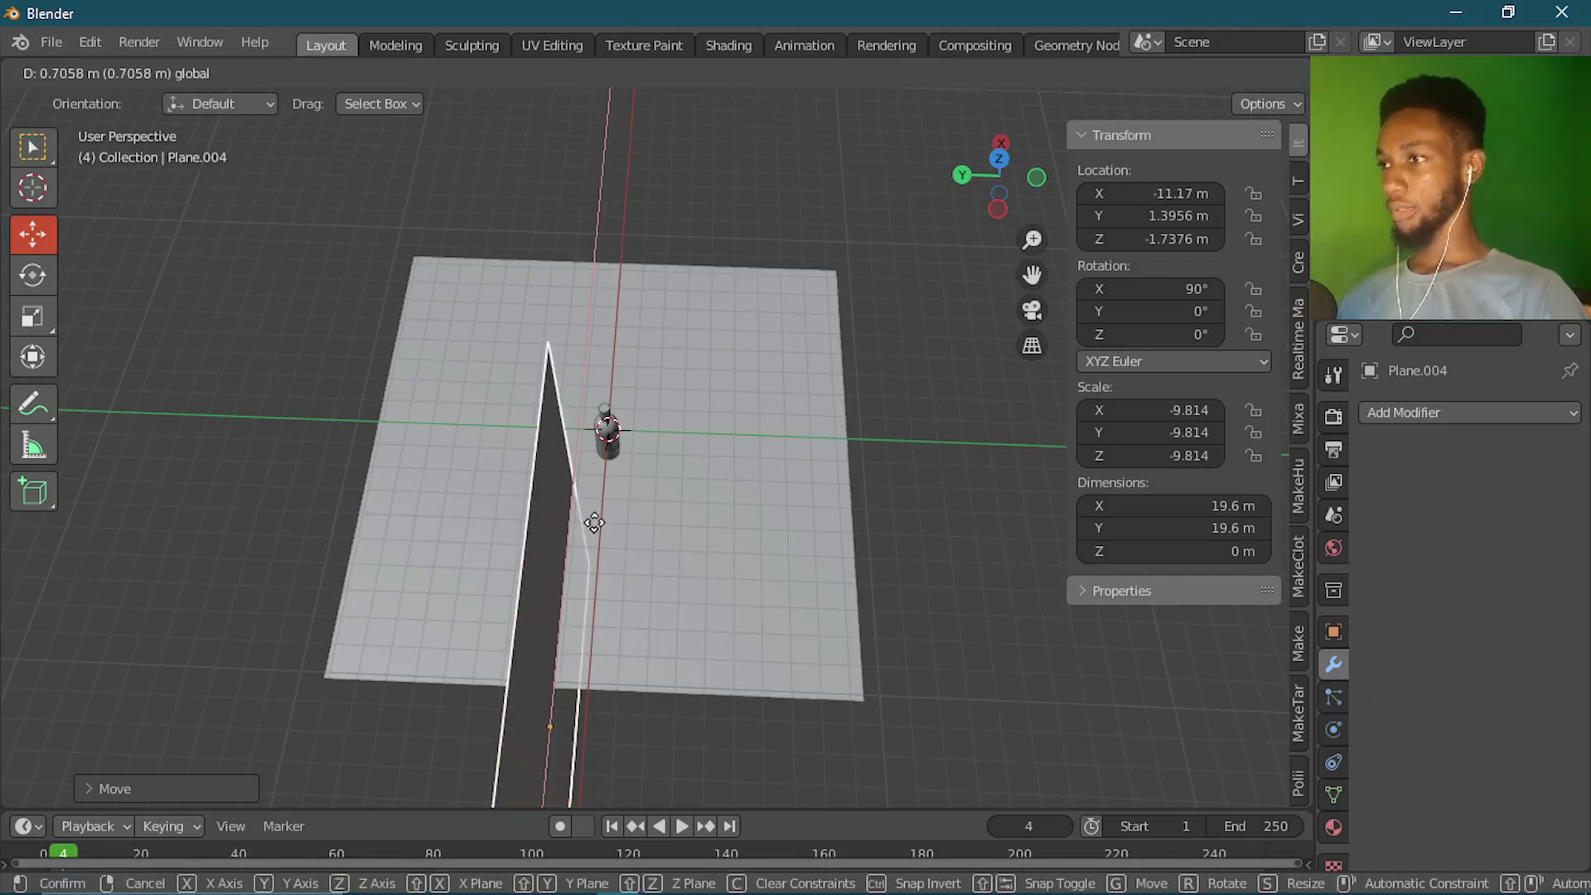
left_click_drag(594, 522, 617, 497)
mouse_move(617, 497)
middle_mouse_down()
mouse_move(524, 439)
mouse_move(615, 418)
mouse_move(559, 447)
mouse_move(427, 410)
mouse_move(255, 439)
middle_mouse_up()
left_click_drag(255, 439, 239, 465)
scroll(564, 448, "down", 3)
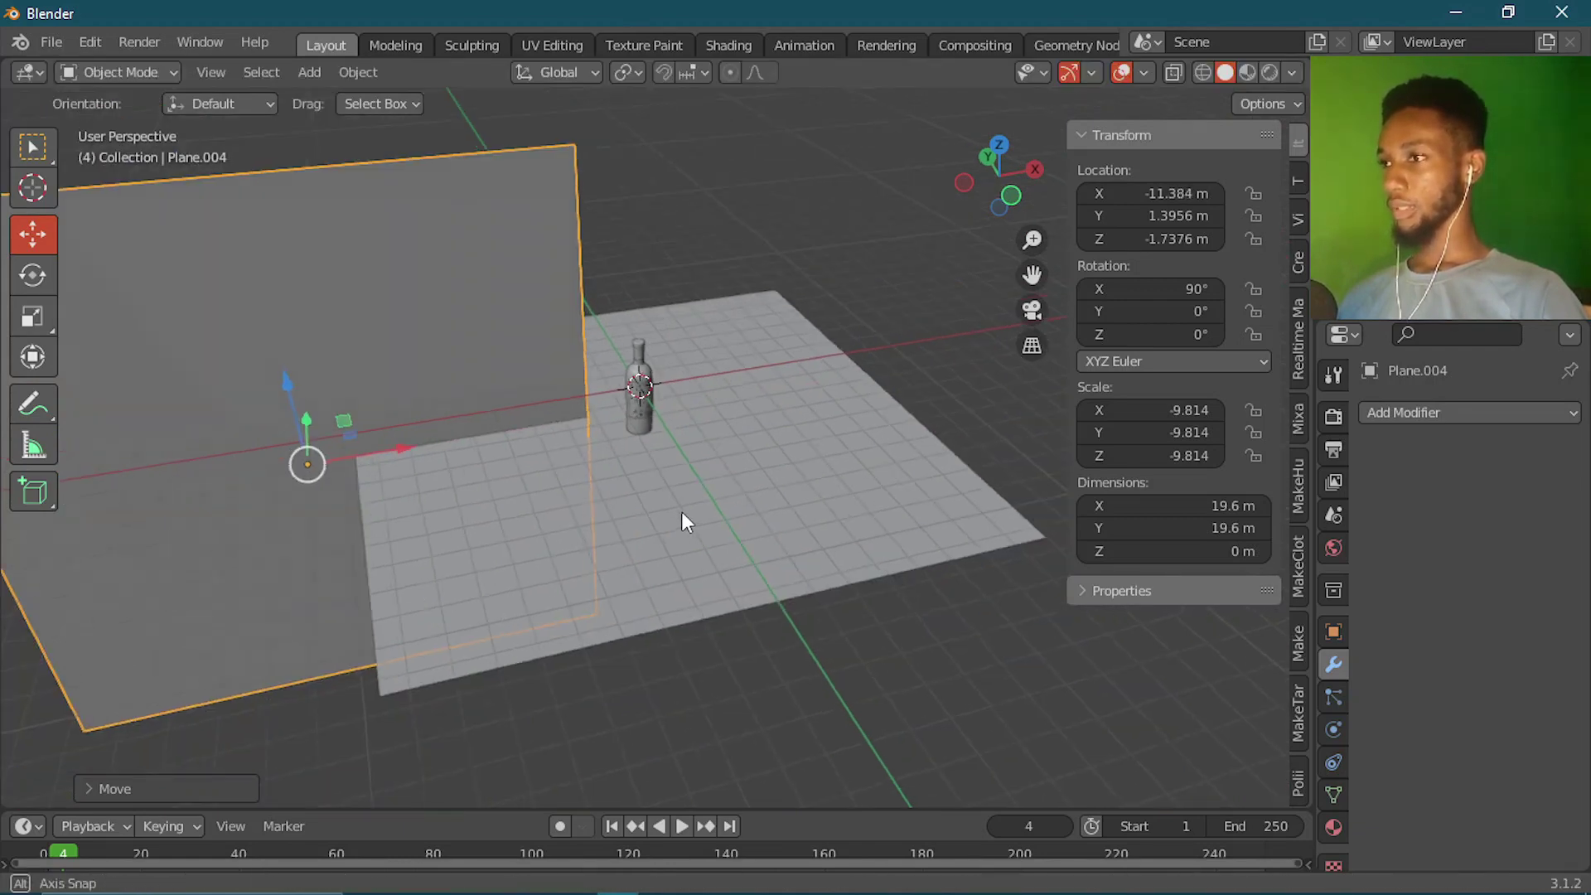
middle_click_drag(681, 510, 698, 488)
left_click(802, 493)
- Duplicate the floor plane and rotate the copy 90° about X and 90° about Z to stand upright
middle_click_drag(807, 497, 645, 534)
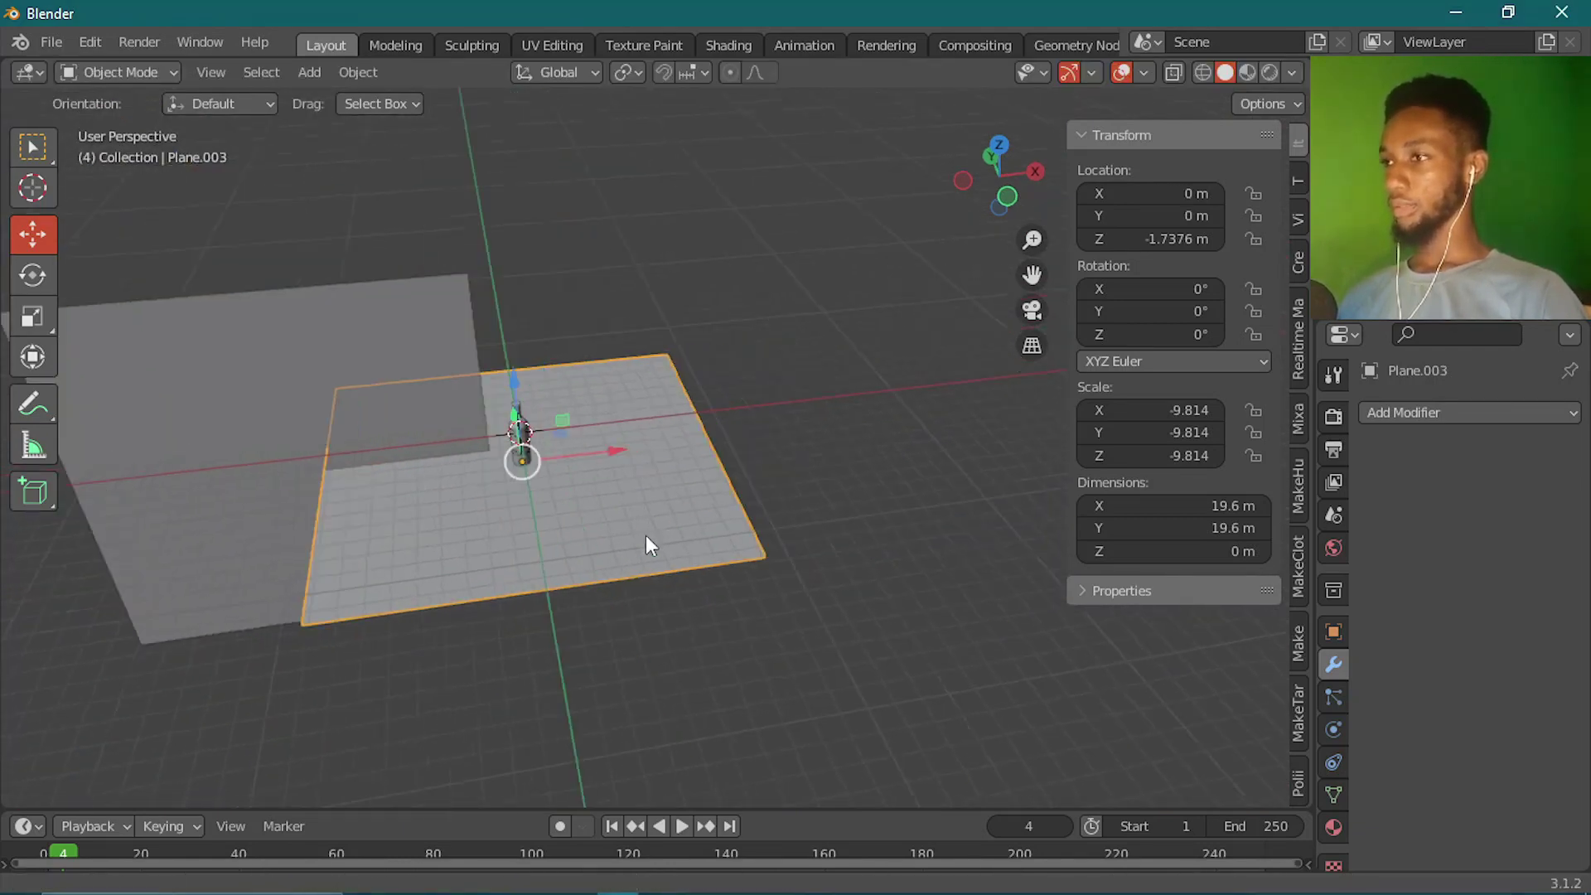
key("shift+d")
left_click(642, 536)
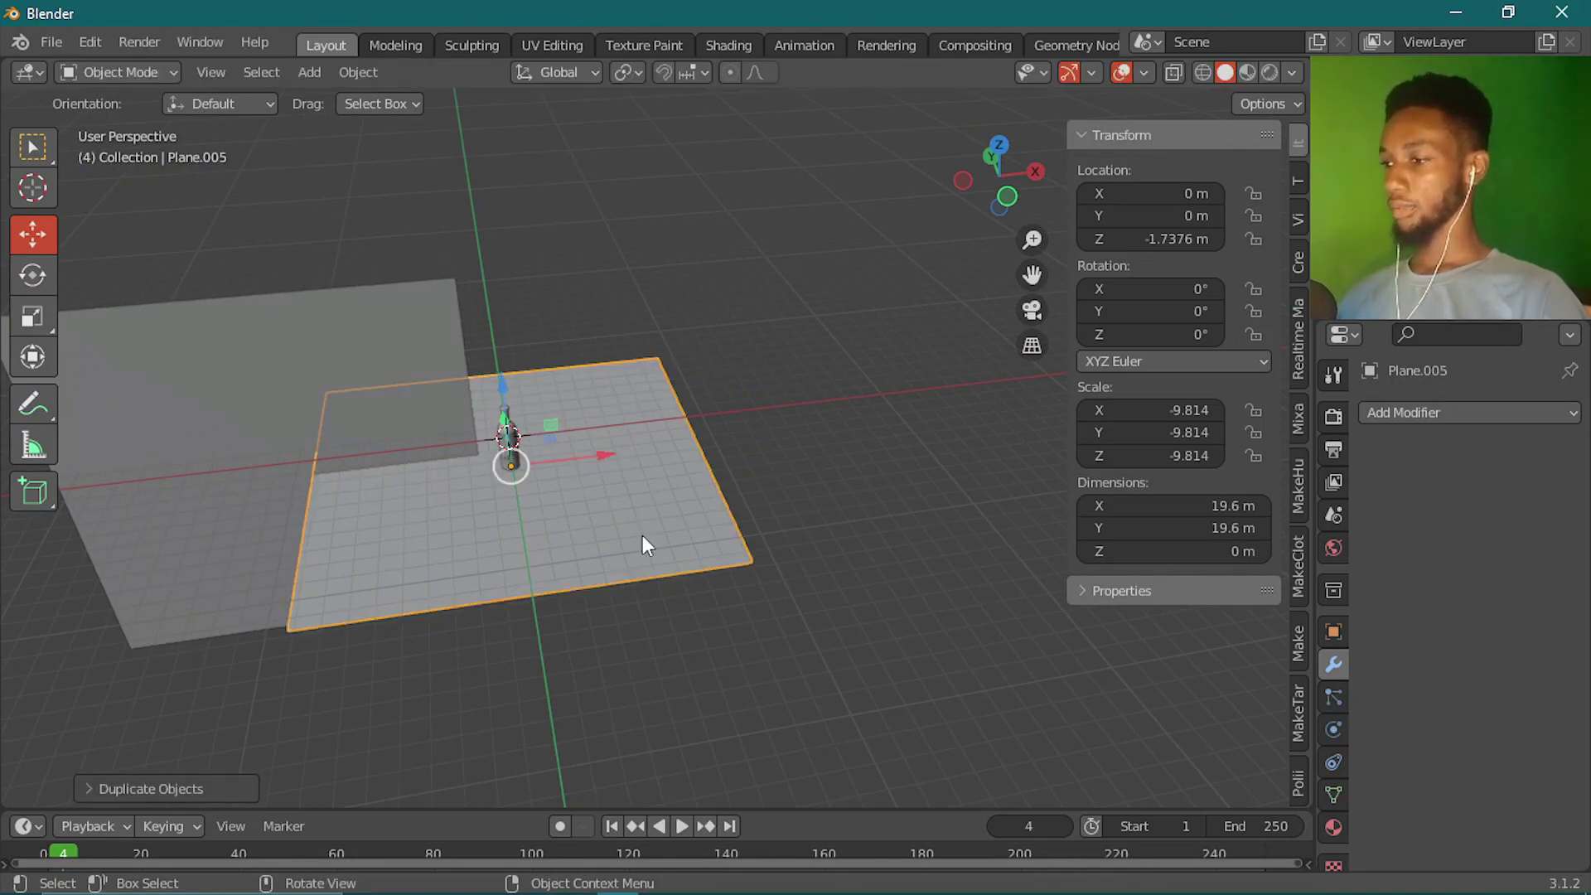
type("r")
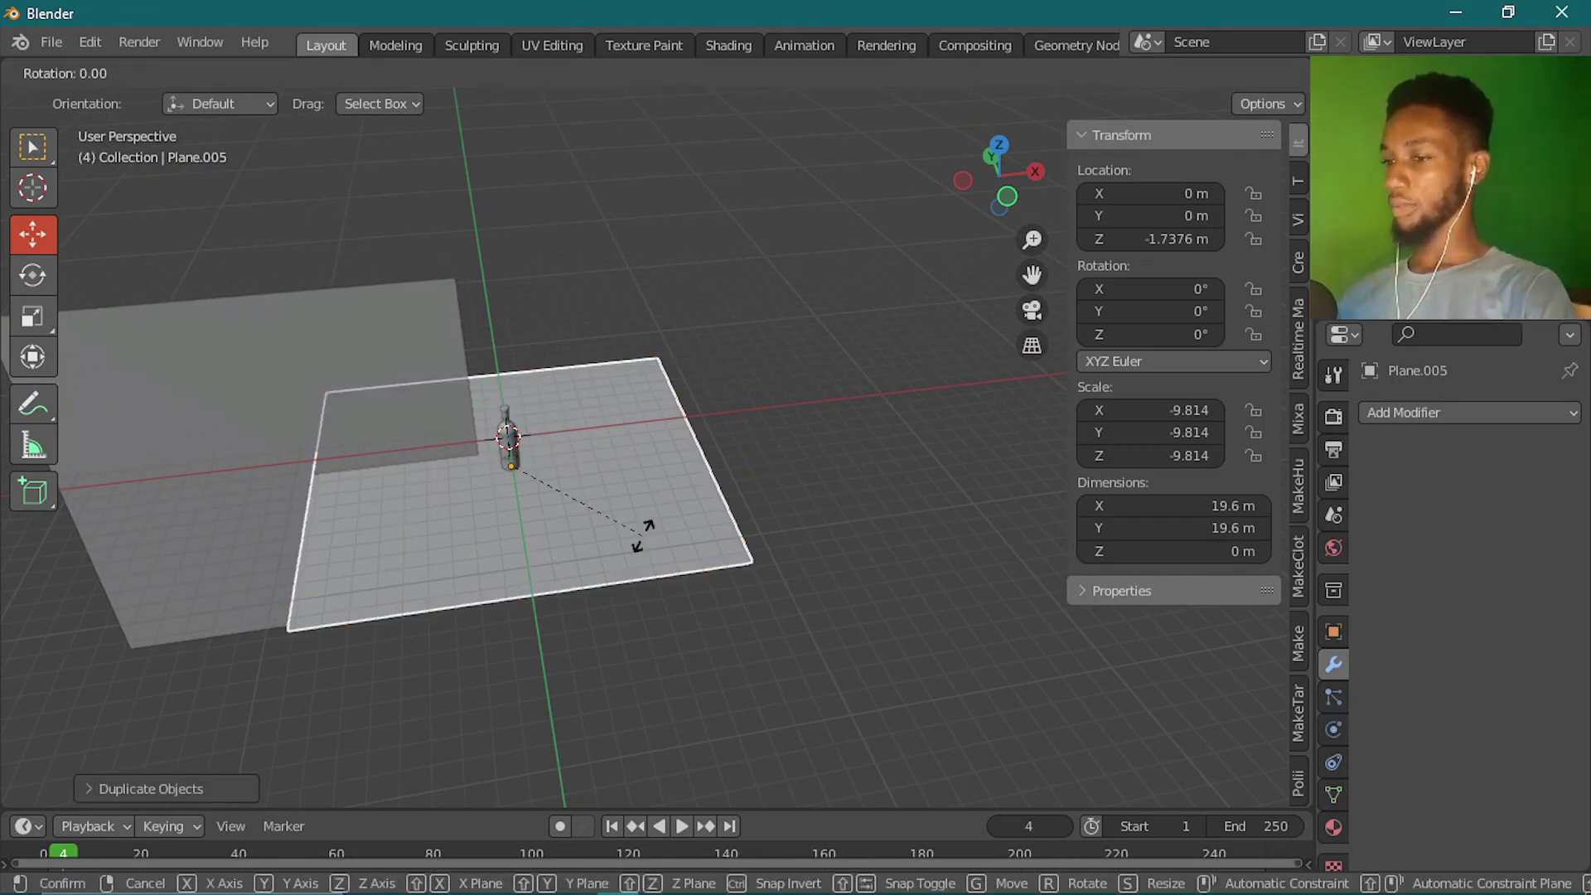
type("x90")
key("Return")
type("r")
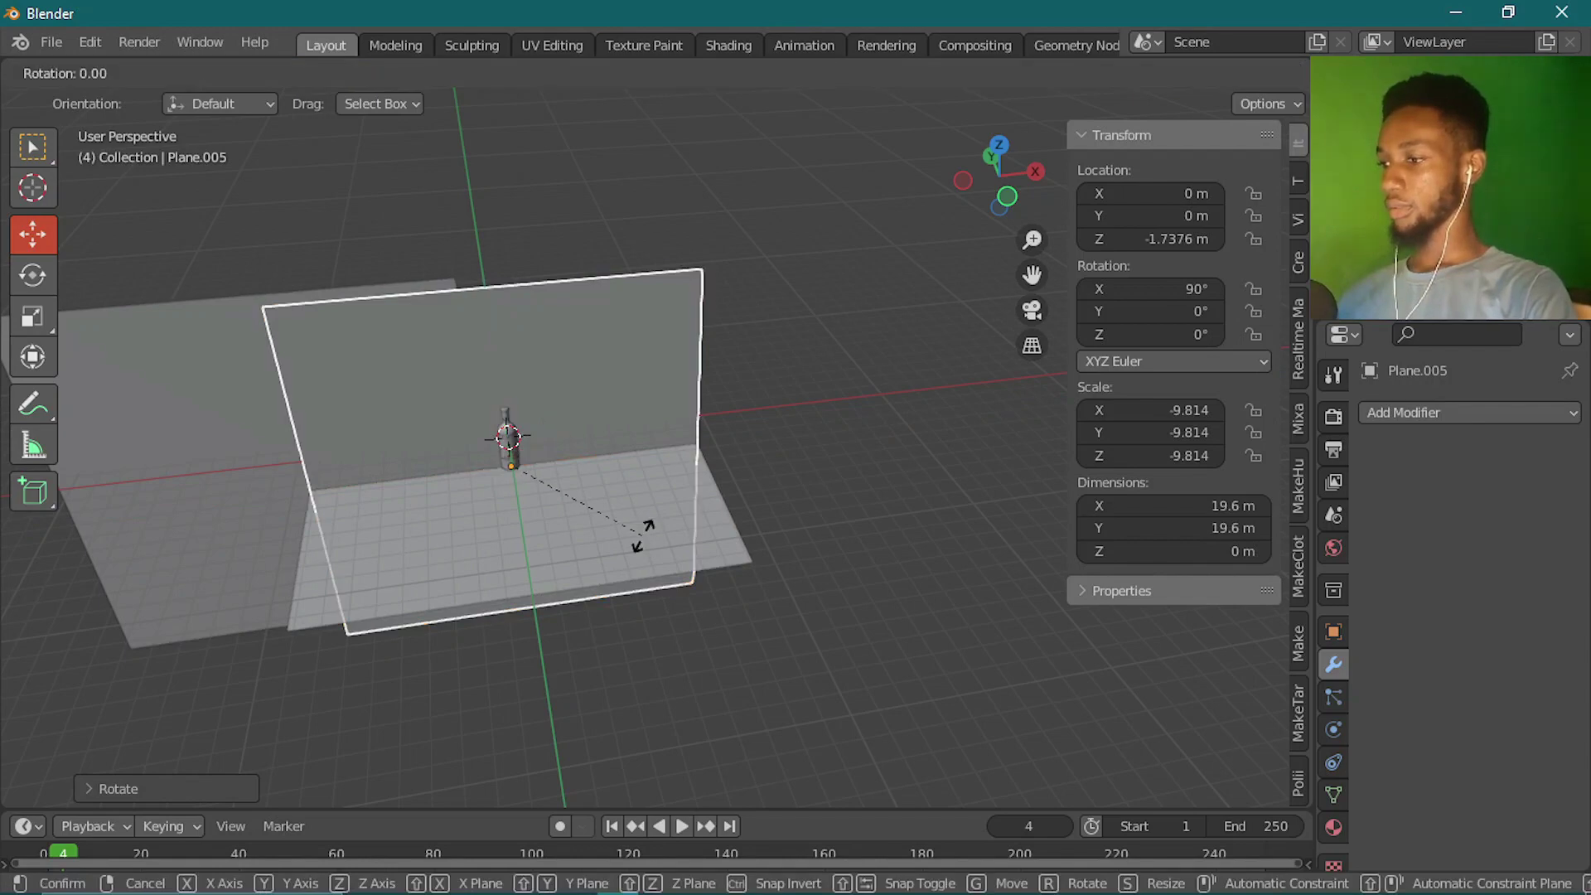
type("z90")
key("Return")
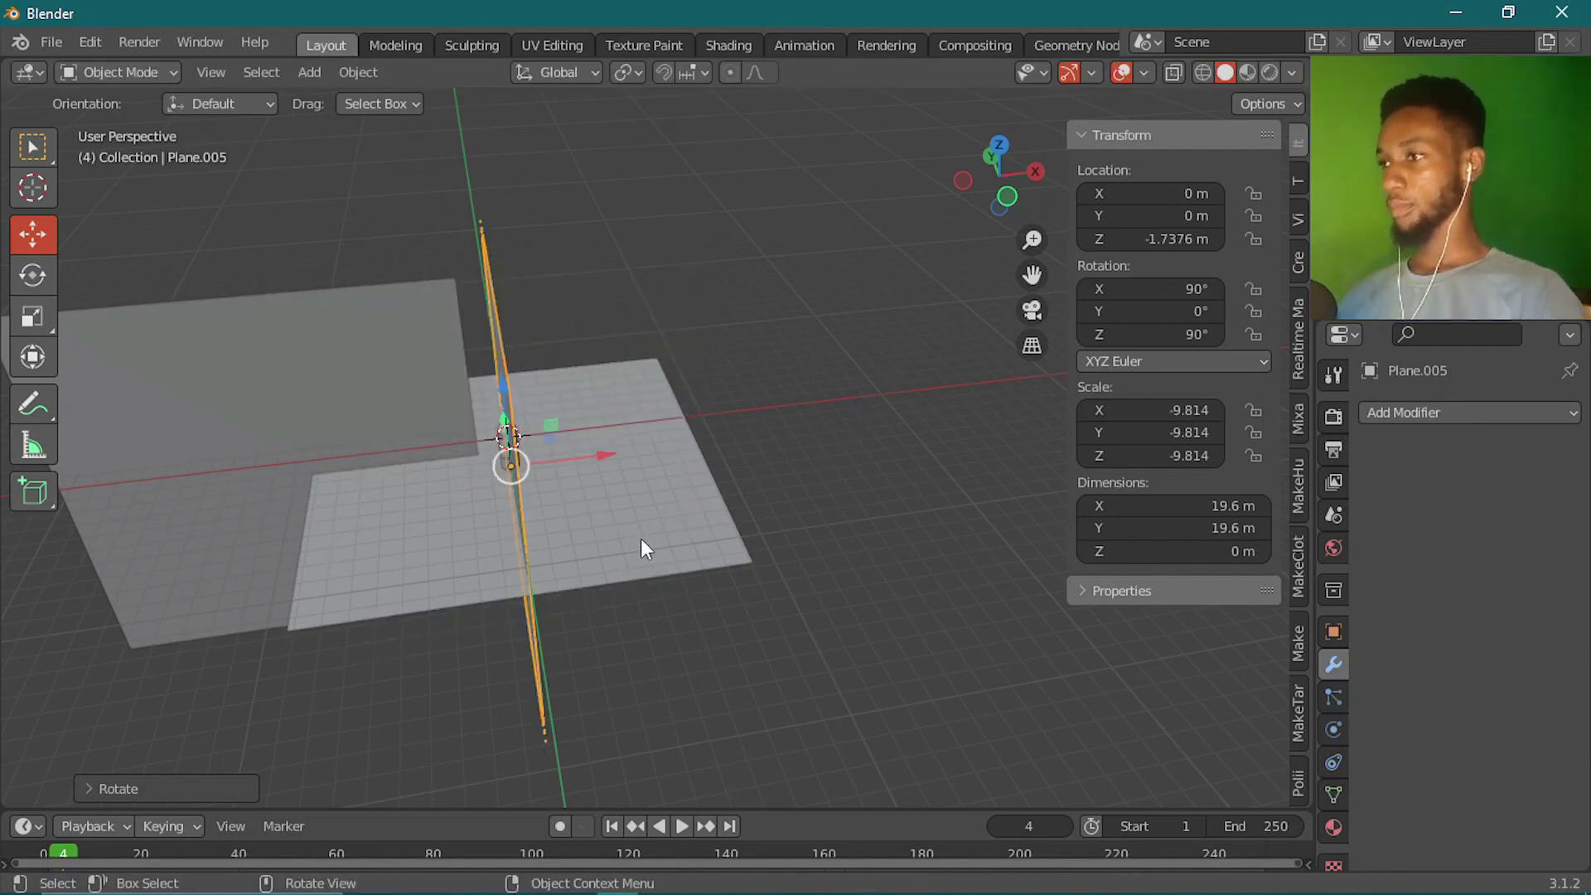
- Move the new wall along X, scale it much larger, and settle it around 11.1 m on X
key("g")
key("x")
key("Return")
scroll(662, 543, "down", 3)
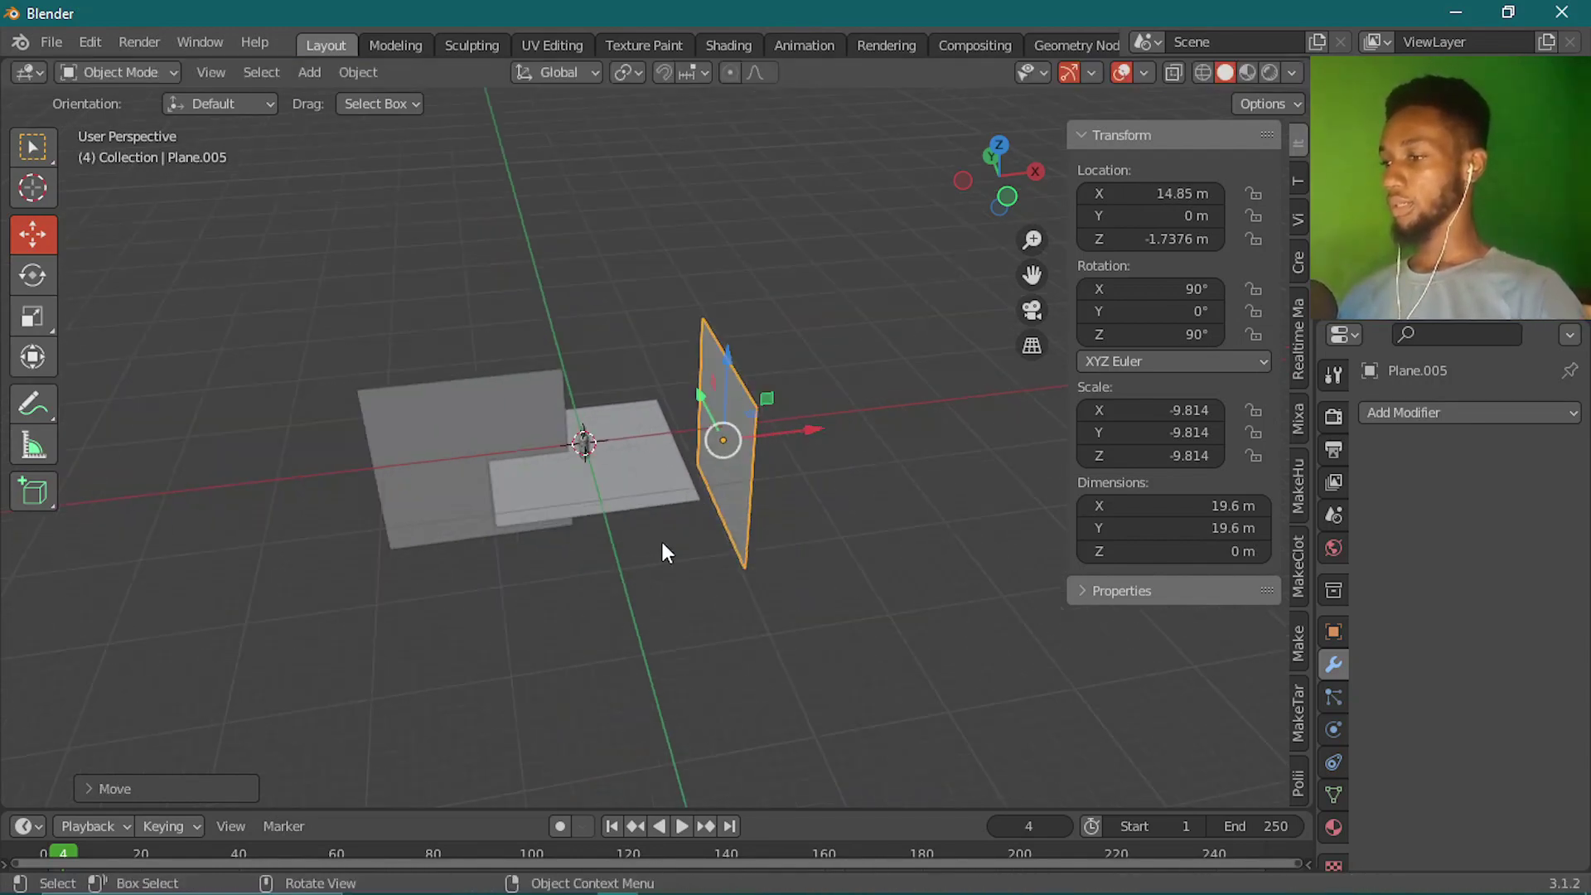
key("s")
left_click(469, 614)
scroll(892, 428, "up", 3)
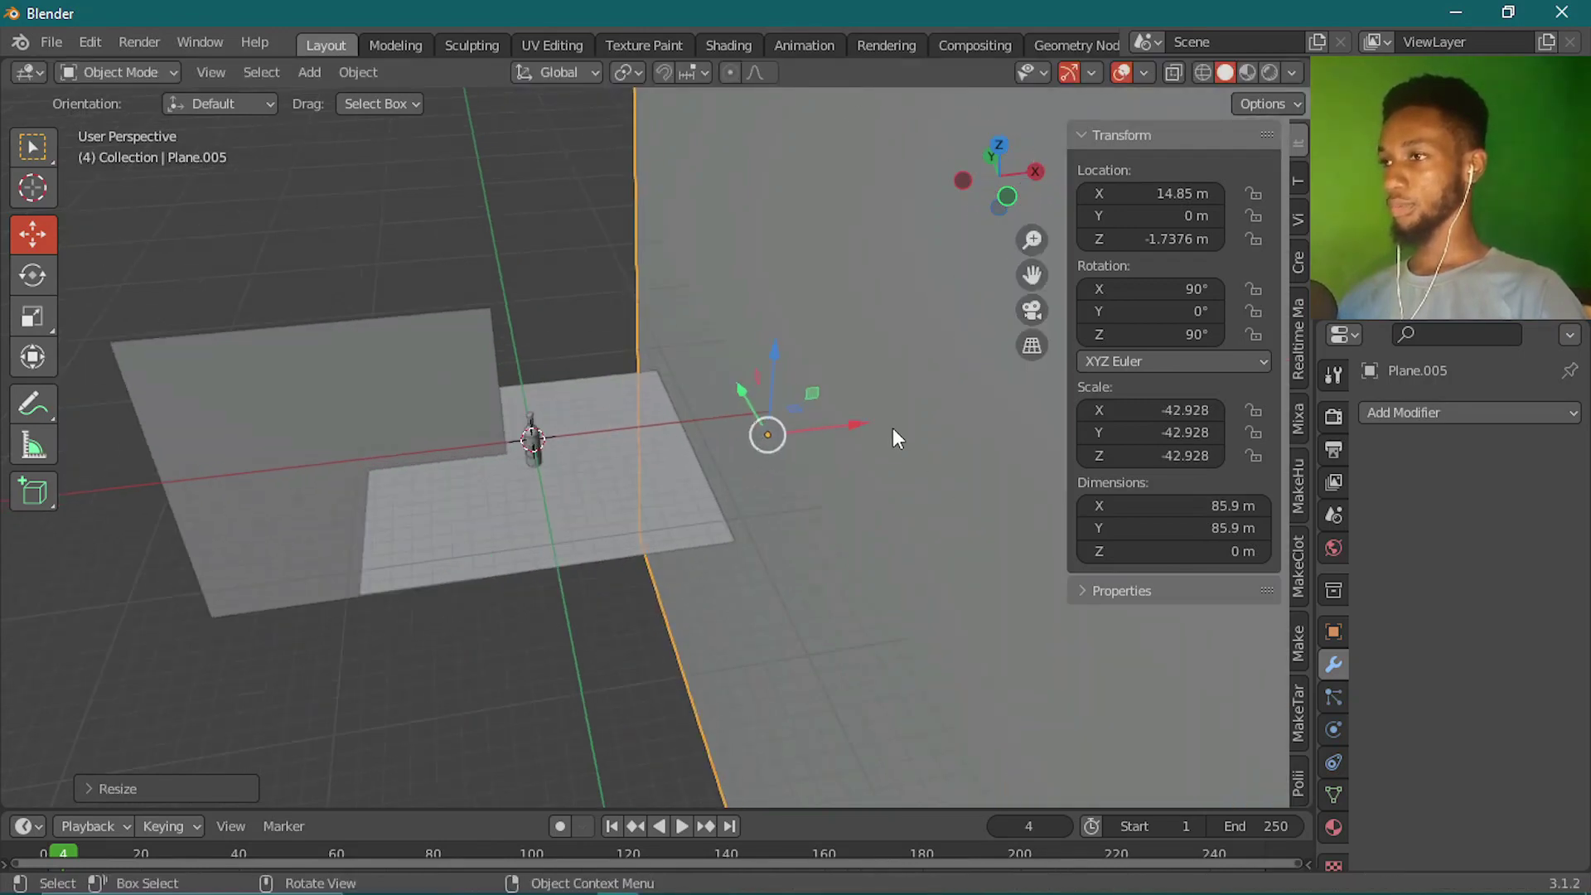
left_click_drag(855, 432, 772, 454)
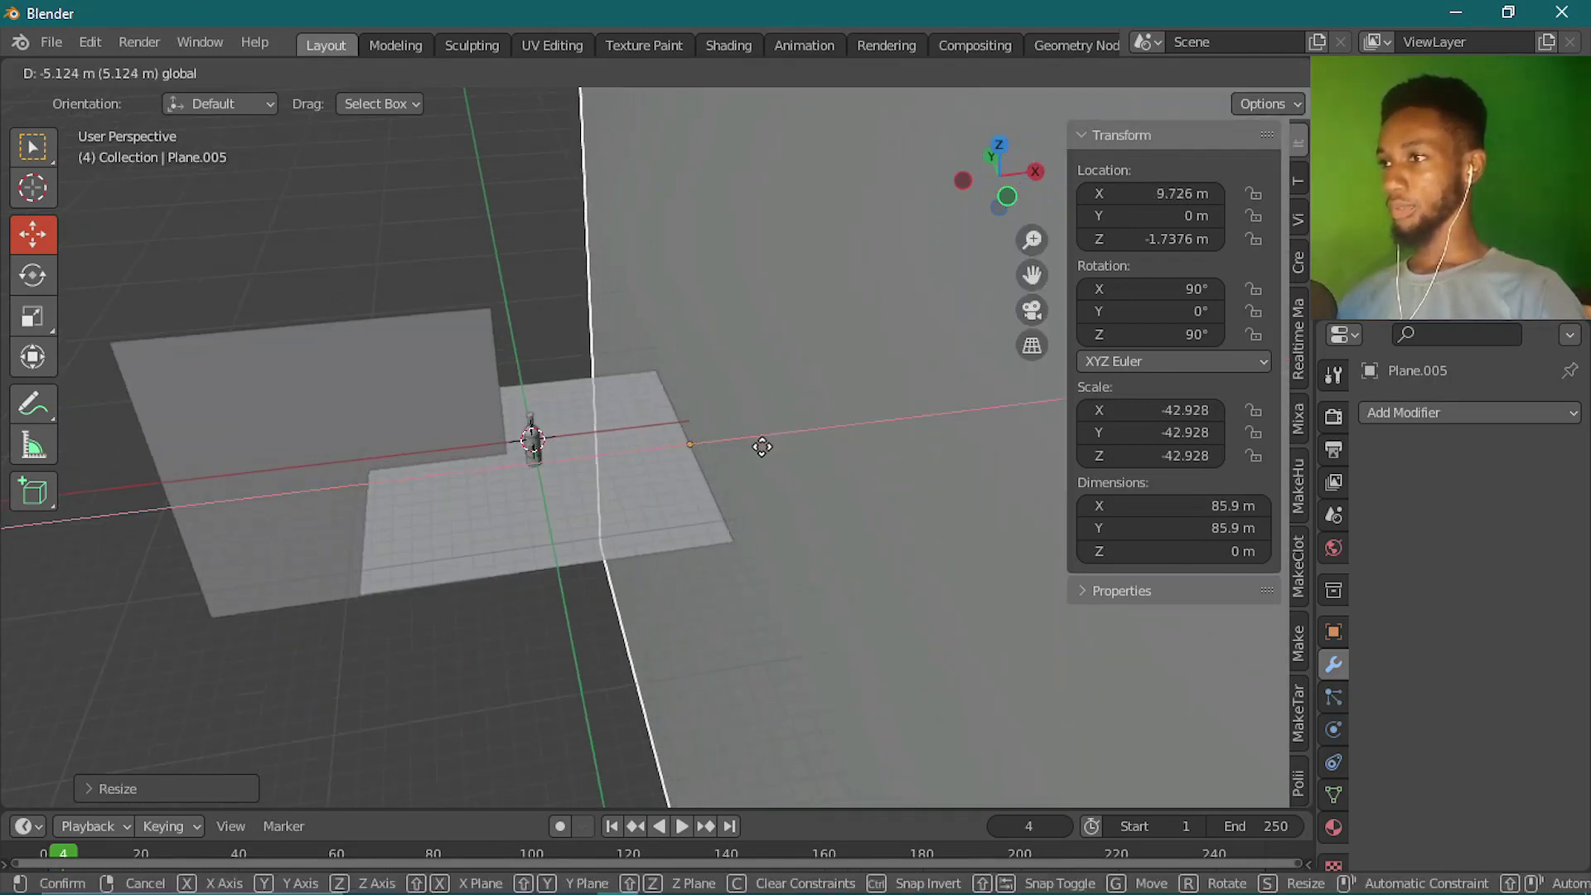
left_click_drag(772, 454, 810, 462)
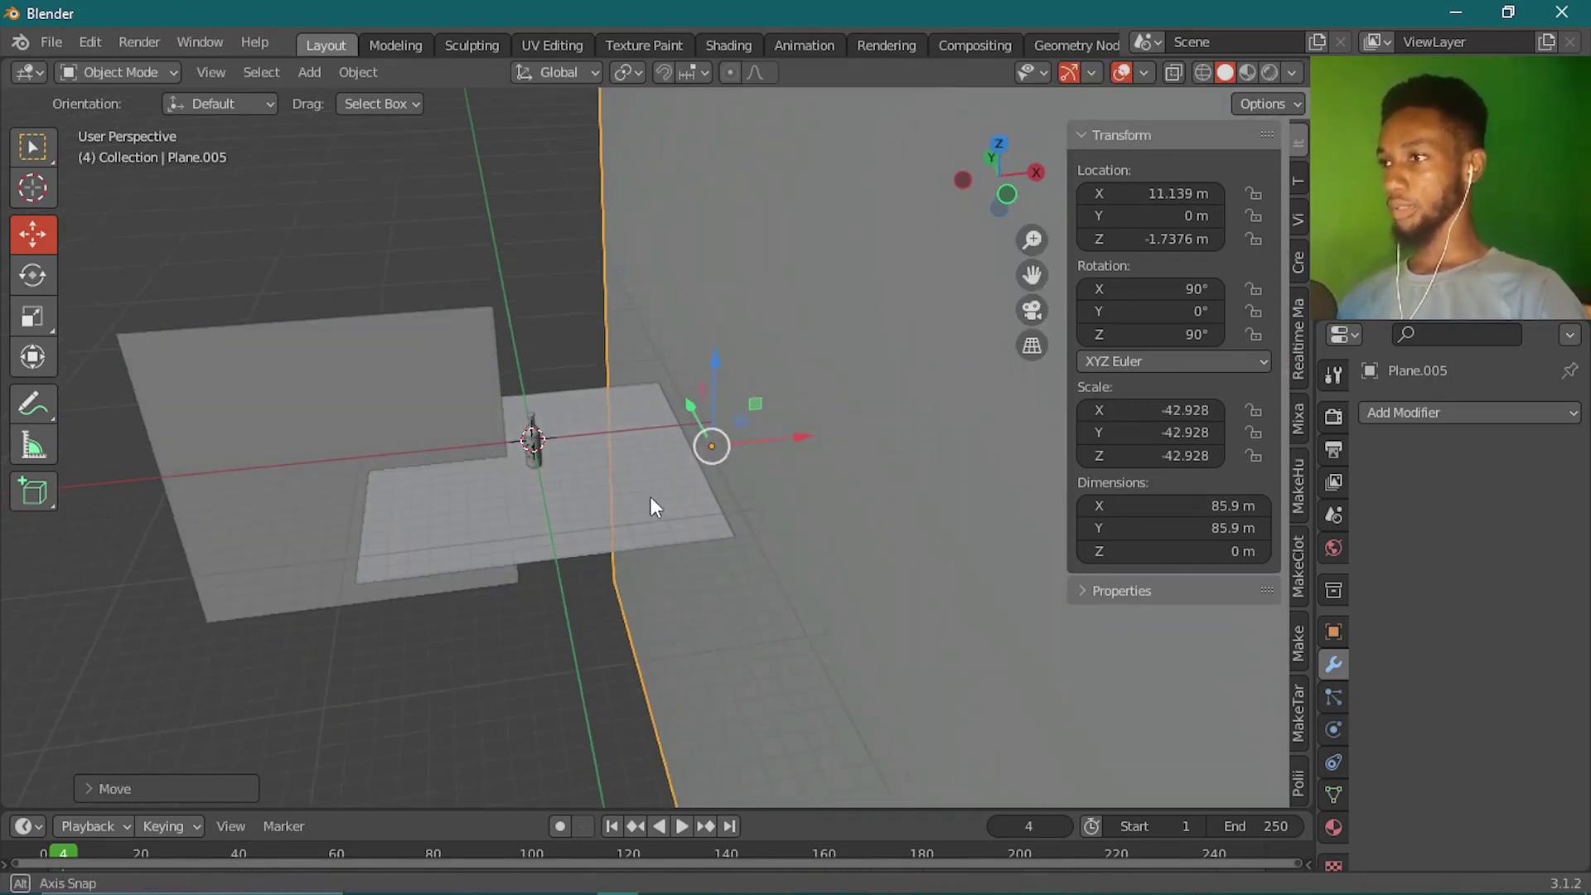
- Select the floor plane and shift it along the X axis
mouse_move(809, 461)
middle_mouse_down()
mouse_move(792, 490)
mouse_move(644, 490)
mouse_move(594, 609)
mouse_move(520, 510)
middle_mouse_up()
left_click(577, 503)
key("g")
key("x")
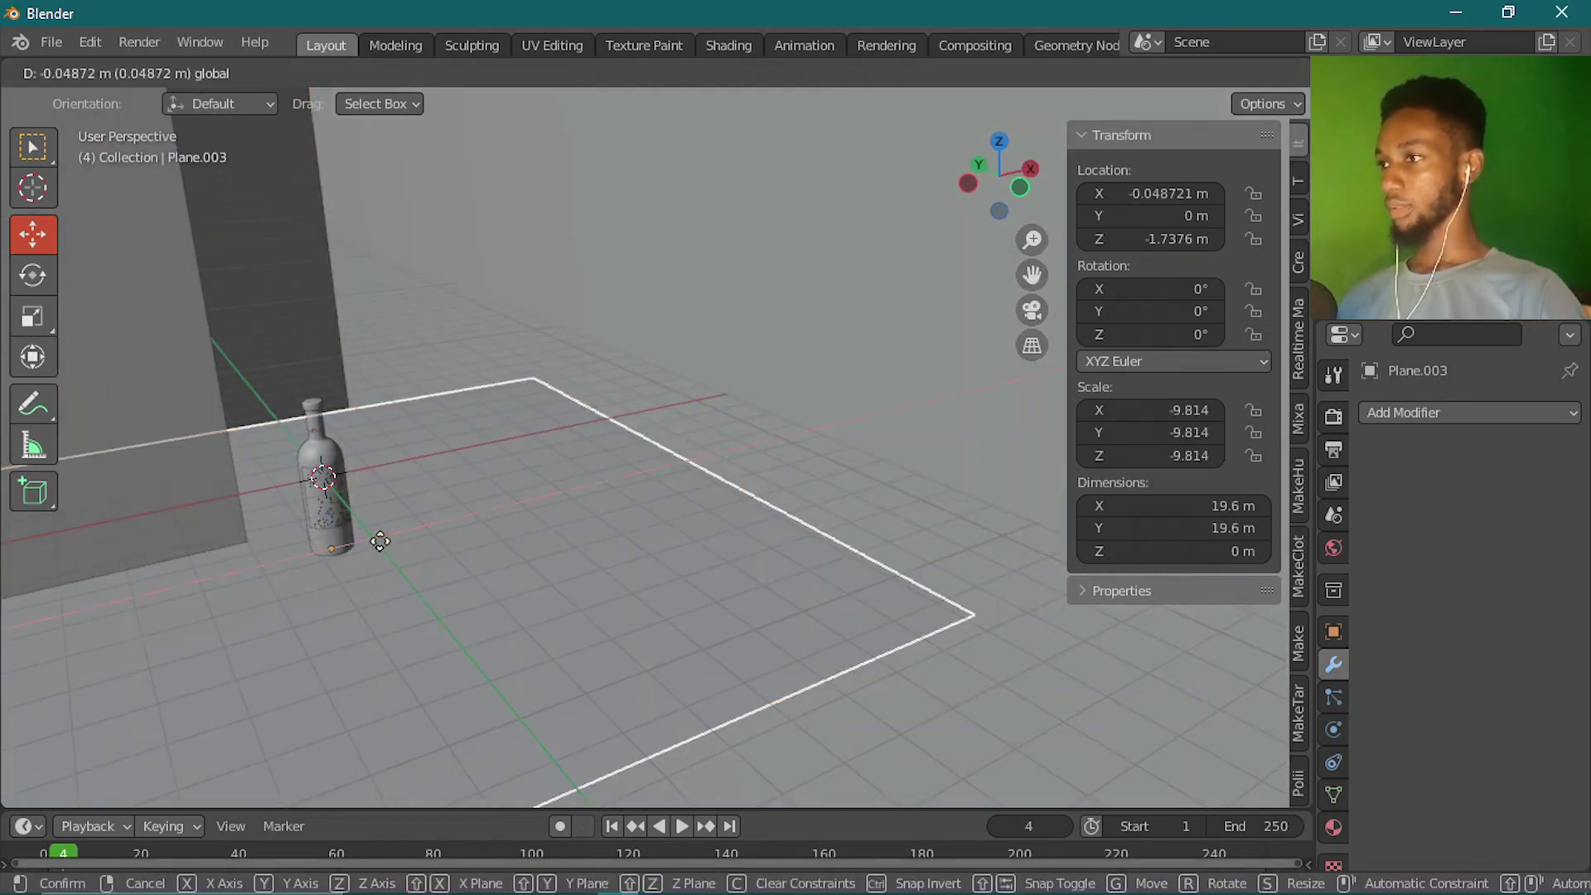
left_click(149, 606)
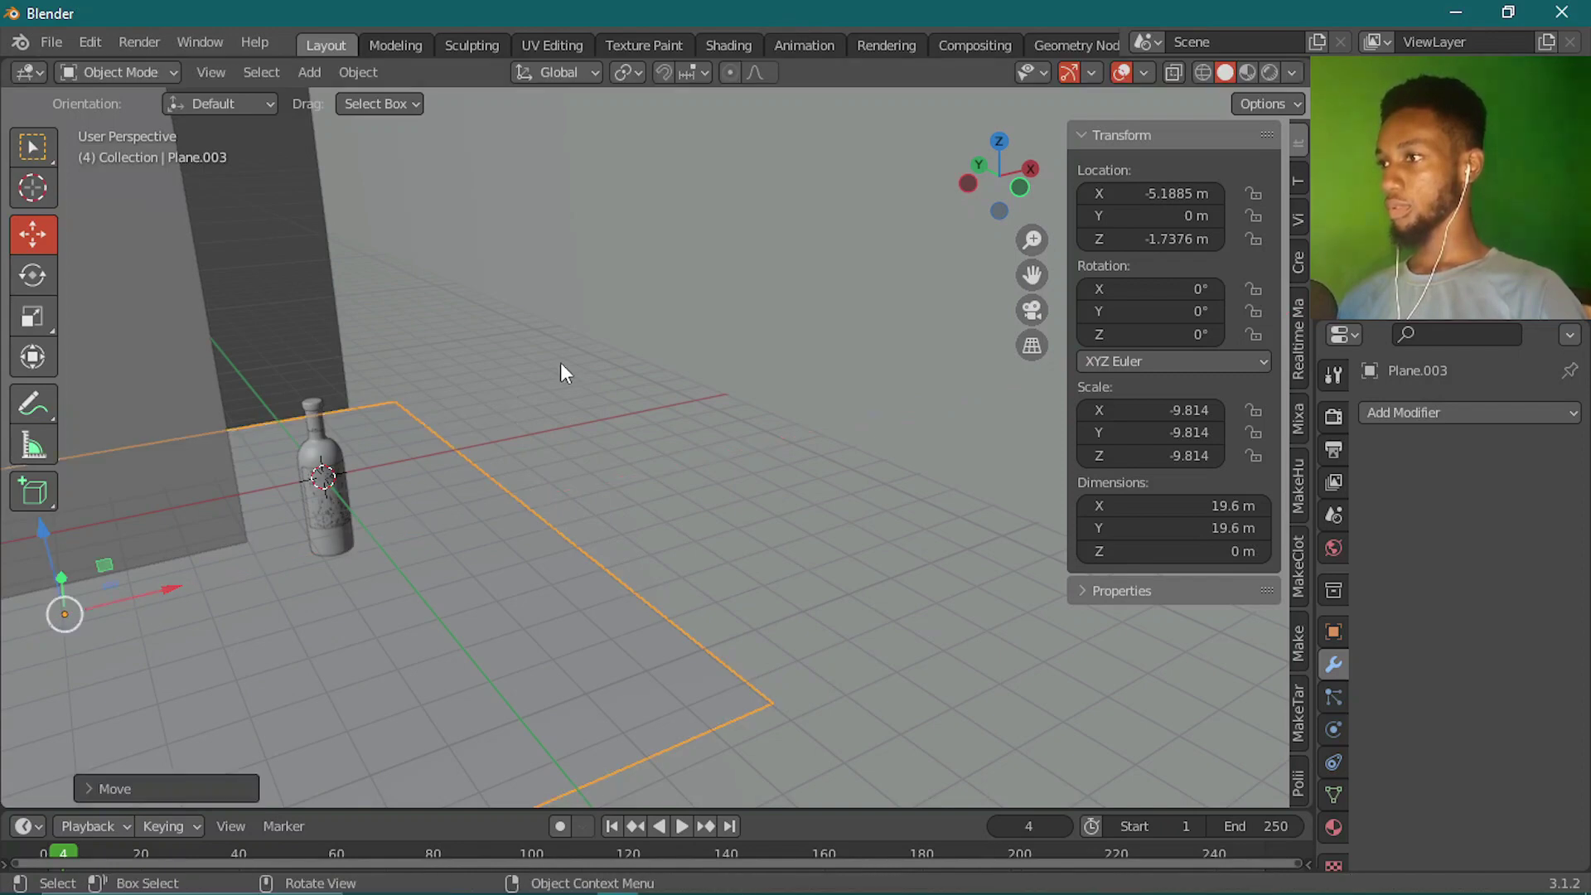
- Move the second backdrop wall to X 6.2474 m and Y 10.55 m
left_click(583, 432)
middle_click_drag(742, 451, 772, 436)
key("g")
key("x")
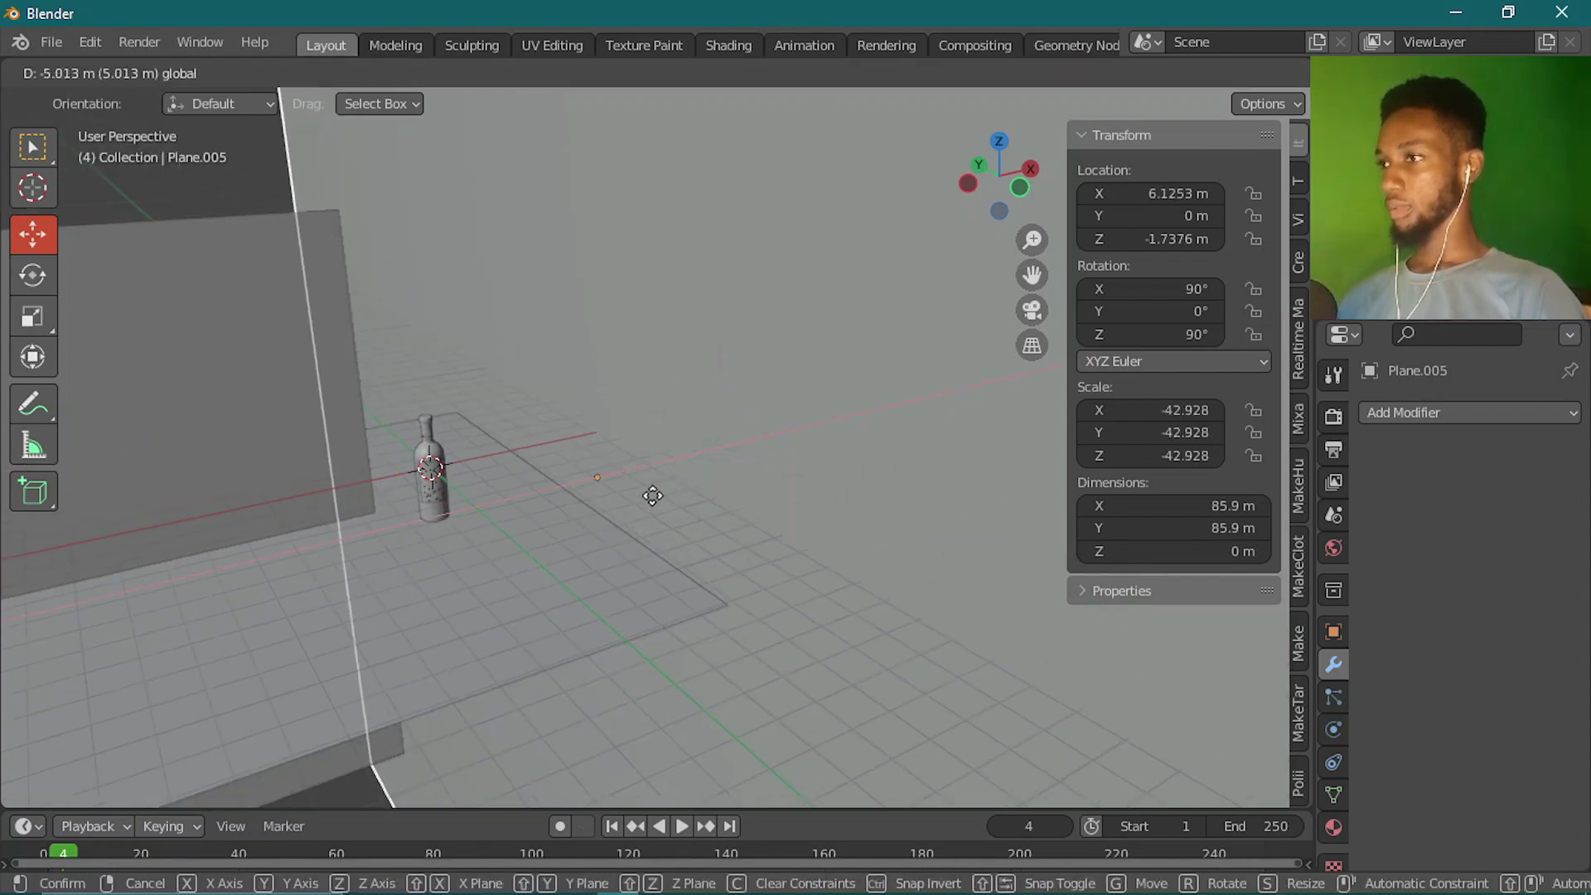
left_click(465, 544)
mouse_move(464, 543)
middle_mouse_down()
mouse_move(633, 493)
mouse_move(663, 456)
middle_mouse_up()
mouse_move(663, 470)
left_mouse_down()
mouse_move(721, 475)
mouse_move(658, 496)
left_mouse_up()
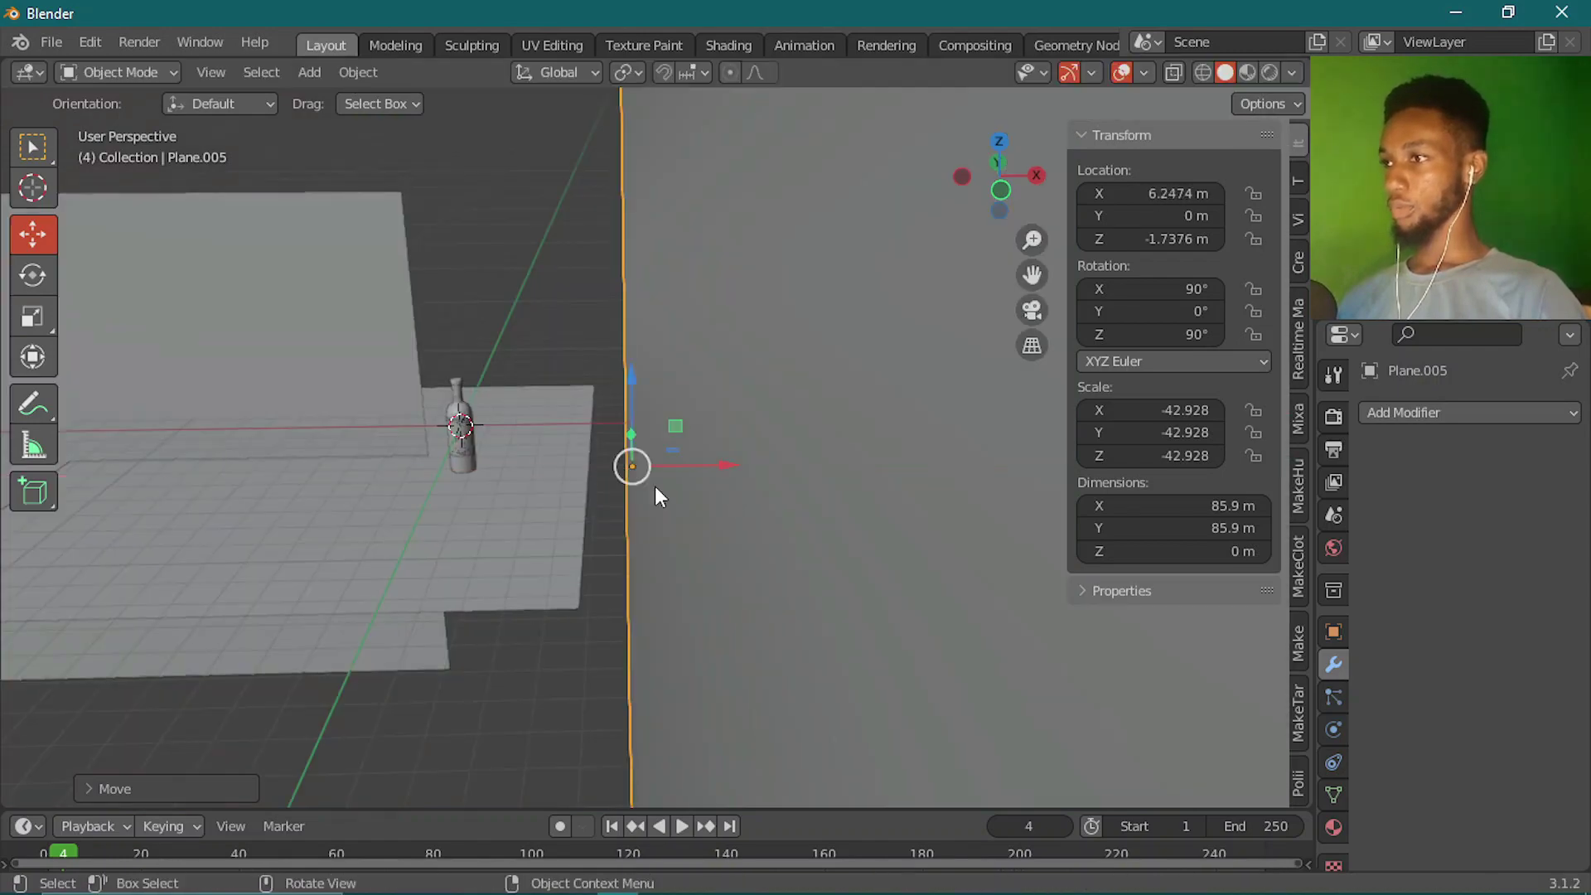
mouse_move(391, 505)
middle_mouse_down()
mouse_move(440, 475)
mouse_move(505, 470)
mouse_move(470, 455)
mouse_move(580, 476)
middle_mouse_up()
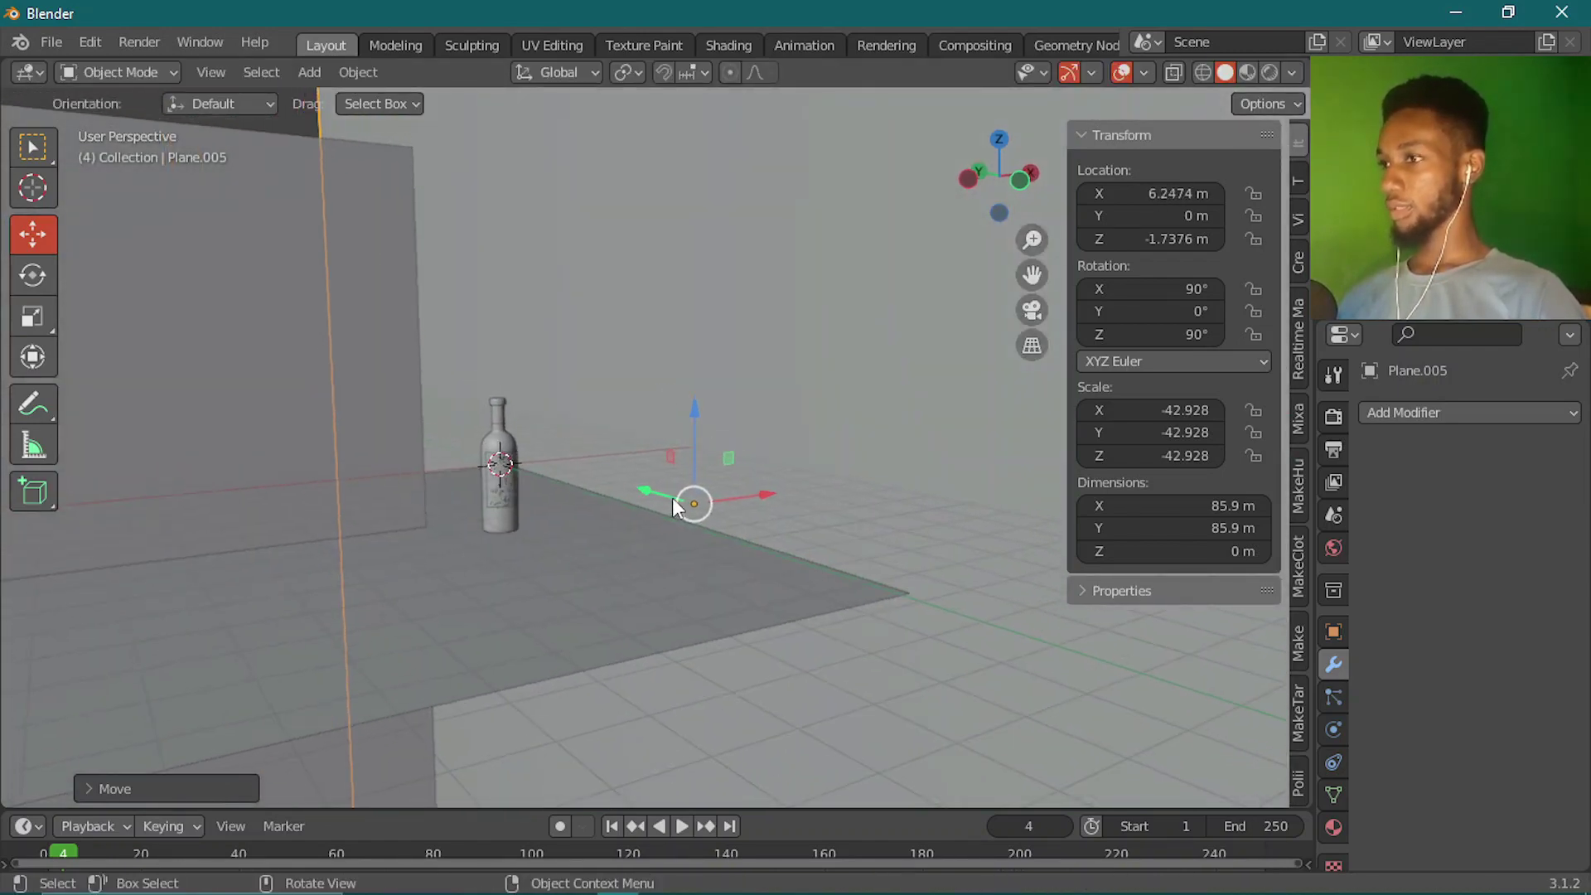
key("g")
key("y")
left_click(473, 435)
- Nudge the left backdrop wall along Y and X to about X −11.247 m
mouse_move(474, 435)
middle_mouse_down()
mouse_move(439, 451)
mouse_move(590, 450)
middle_mouse_up()
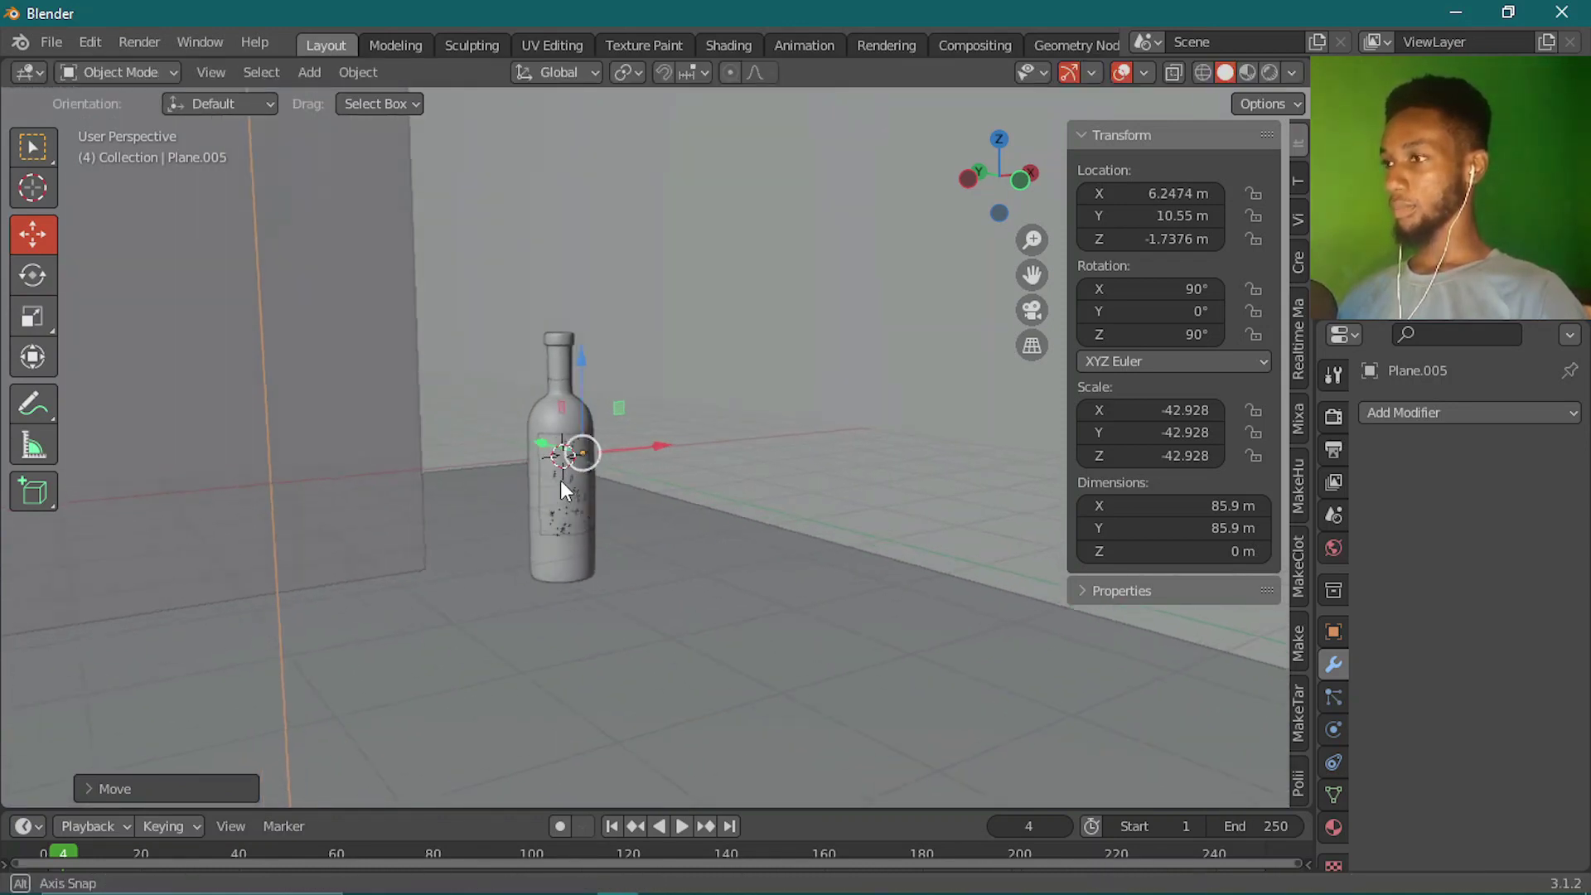
left_click(415, 462)
mouse_move(415, 462)
middle_mouse_down()
mouse_move(401, 511)
mouse_move(459, 544)
mouse_move(404, 580)
middle_mouse_up()
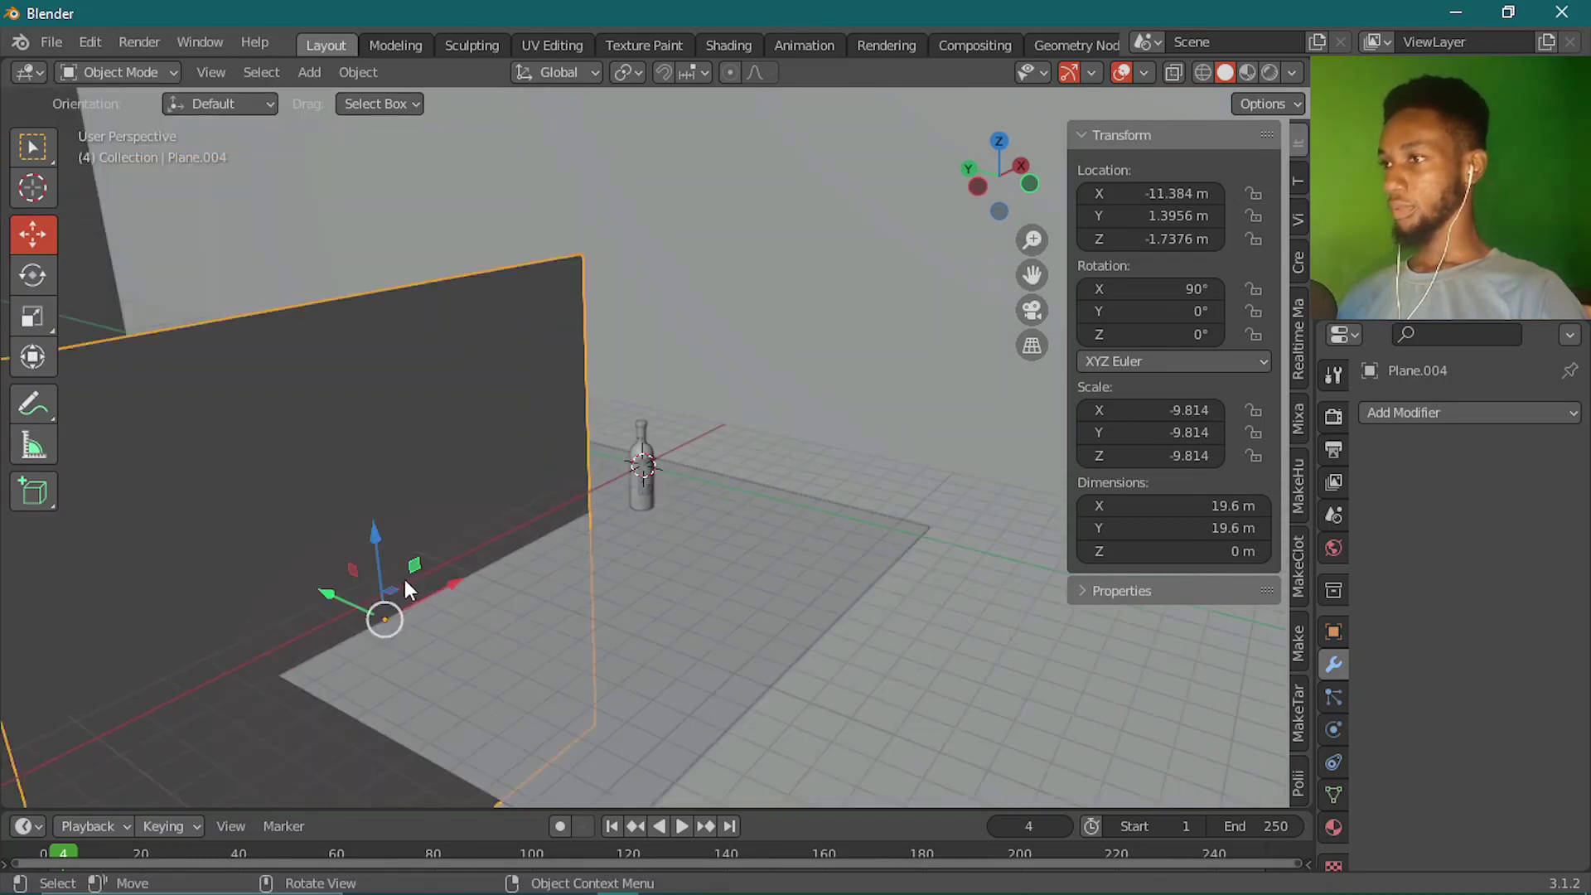
left_click_drag(341, 593, 456, 593)
scroll(660, 510, "up", 5)
mouse_move(660, 510)
middle_mouse_down()
mouse_move(609, 504)
mouse_move(618, 476)
mouse_move(689, 570)
middle_mouse_up()
scroll(621, 478, "down", 3)
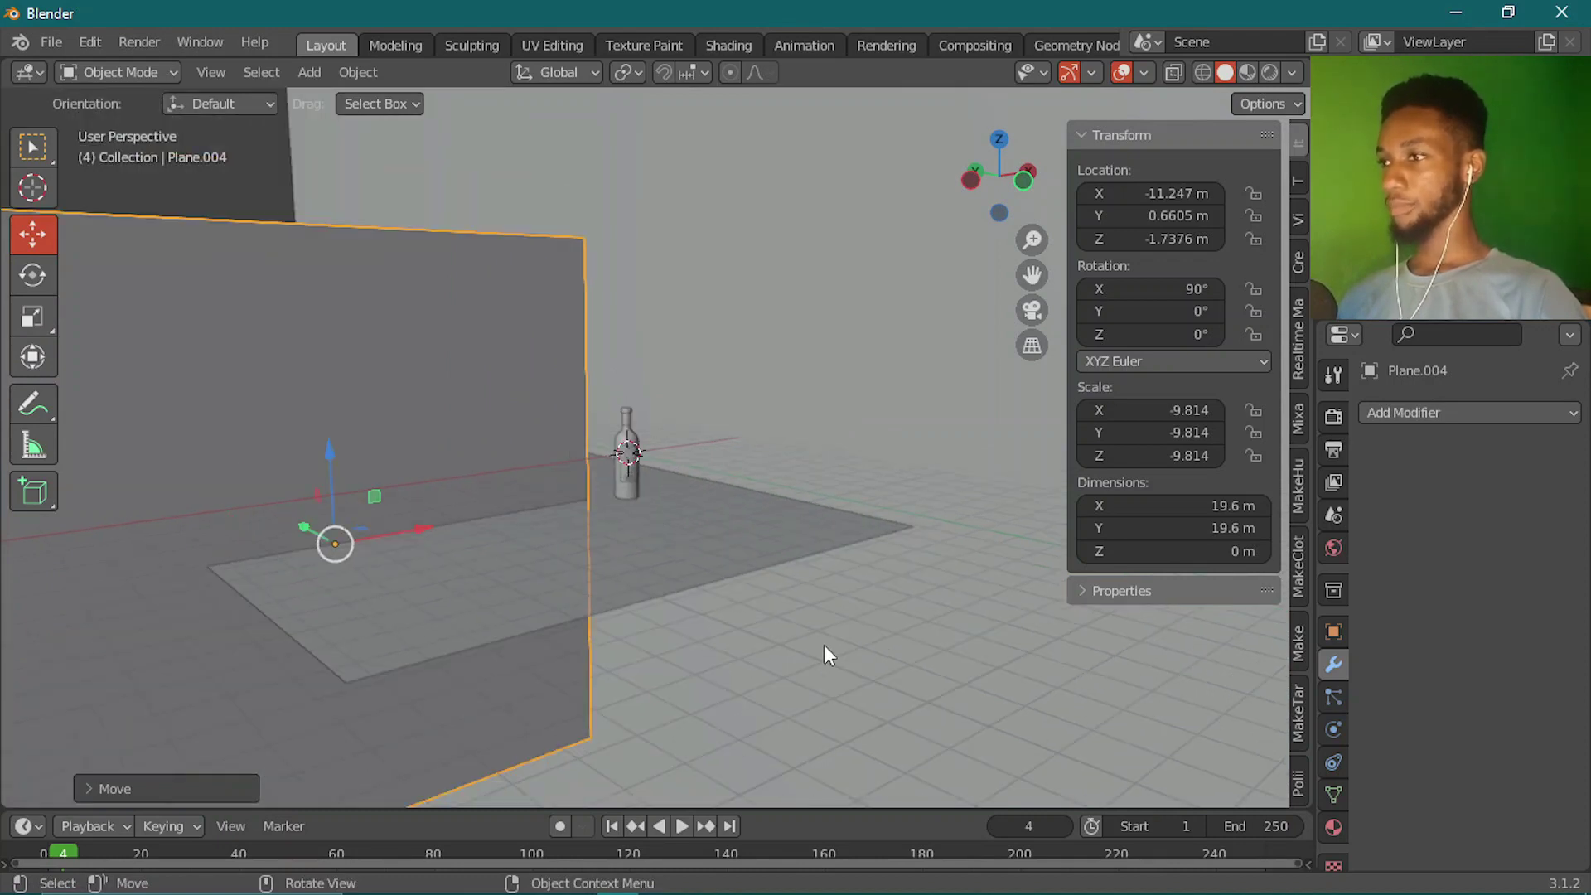
middle_click_drag(823, 645, 500, 439)
mouse_move(395, 331)
middle_mouse_down()
mouse_move(761, 459)
mouse_move(615, 469)
middle_mouse_up()
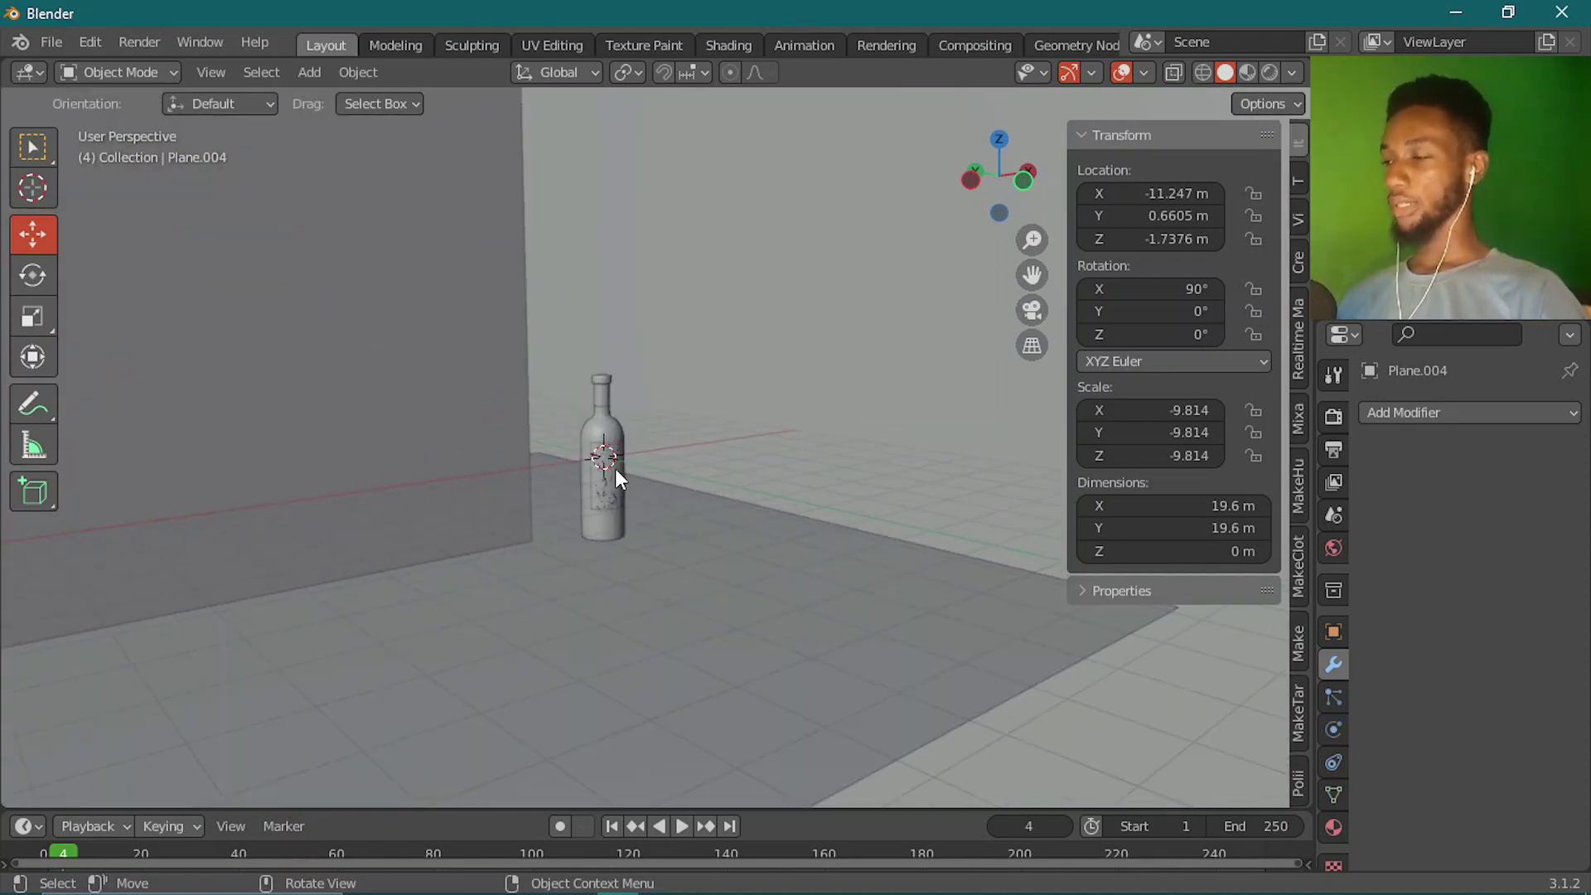
key("shift+a")
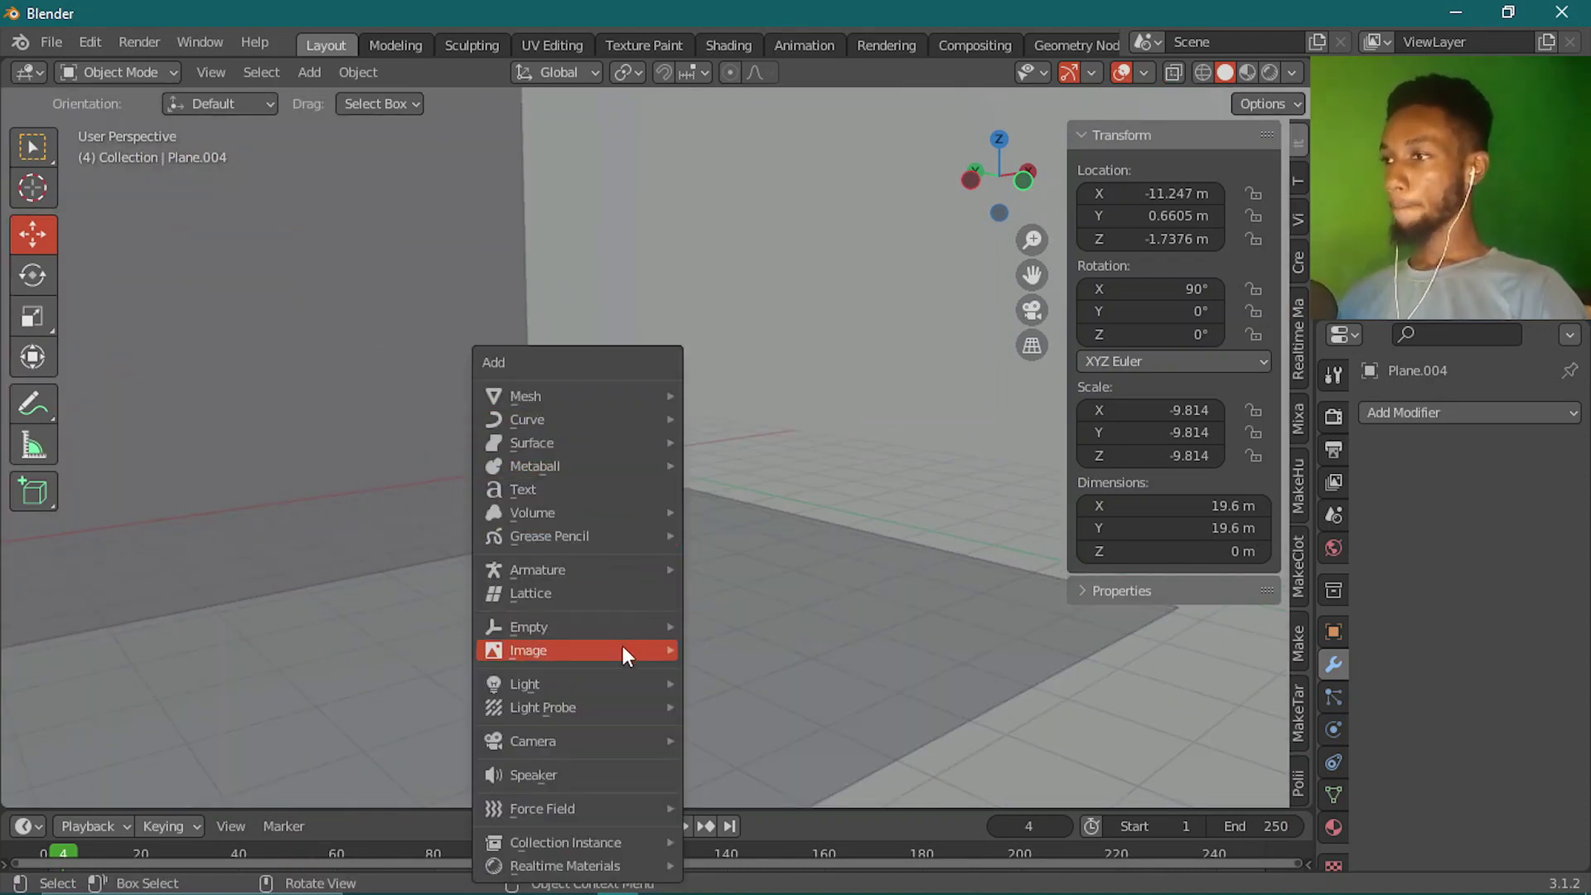
mouse_move(533, 741)
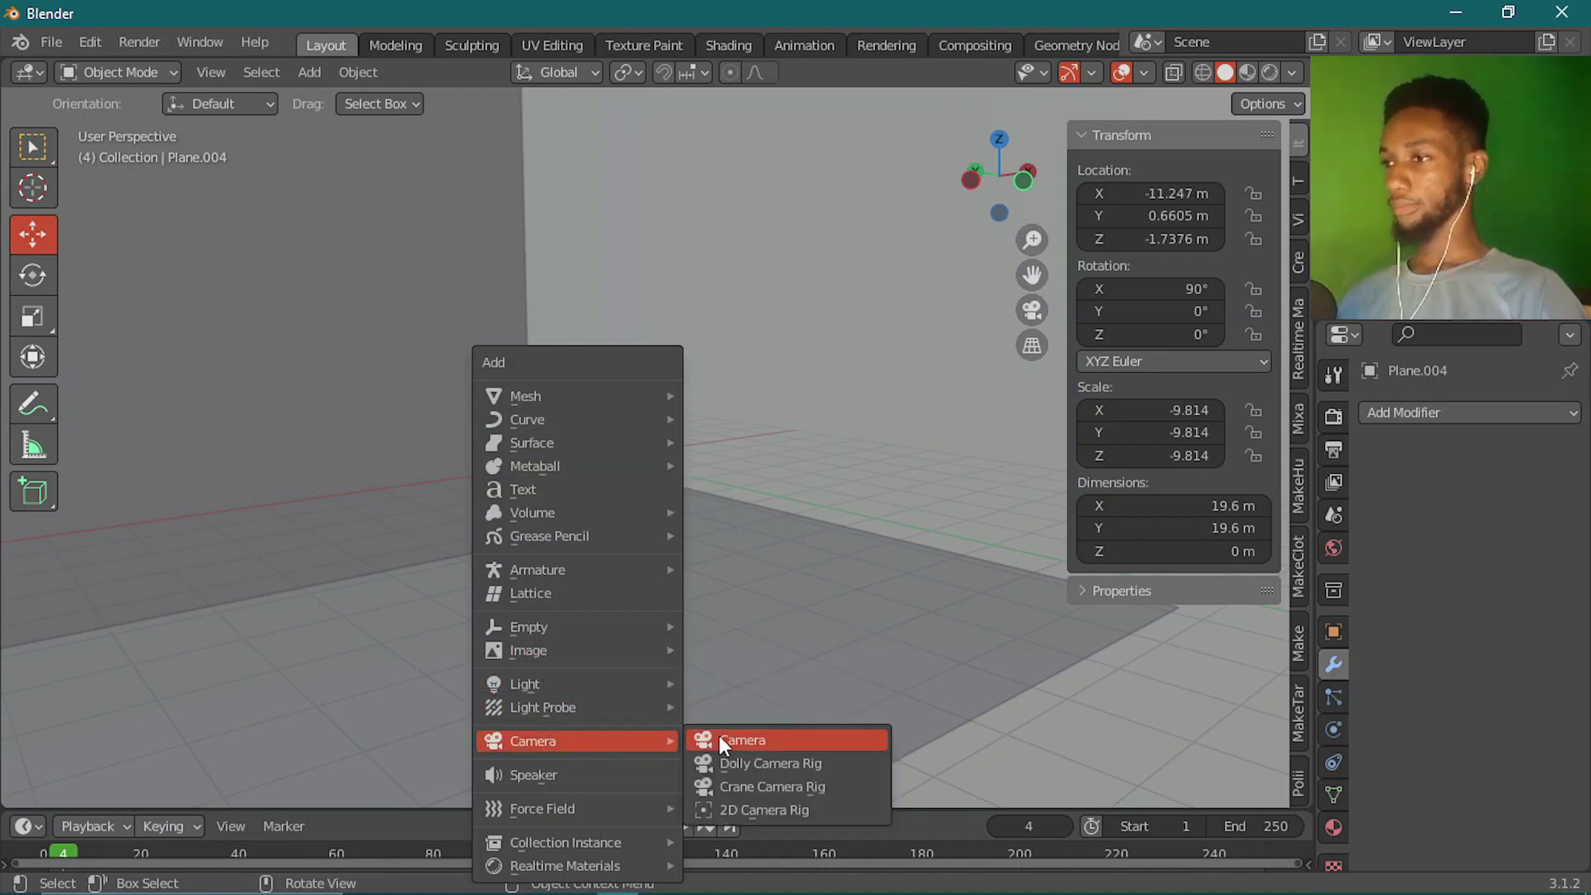
- Add a camera to the scene and scale the floor plane up to 23.1 m
left_click(719, 734)
scroll(638, 492, "up", 3)
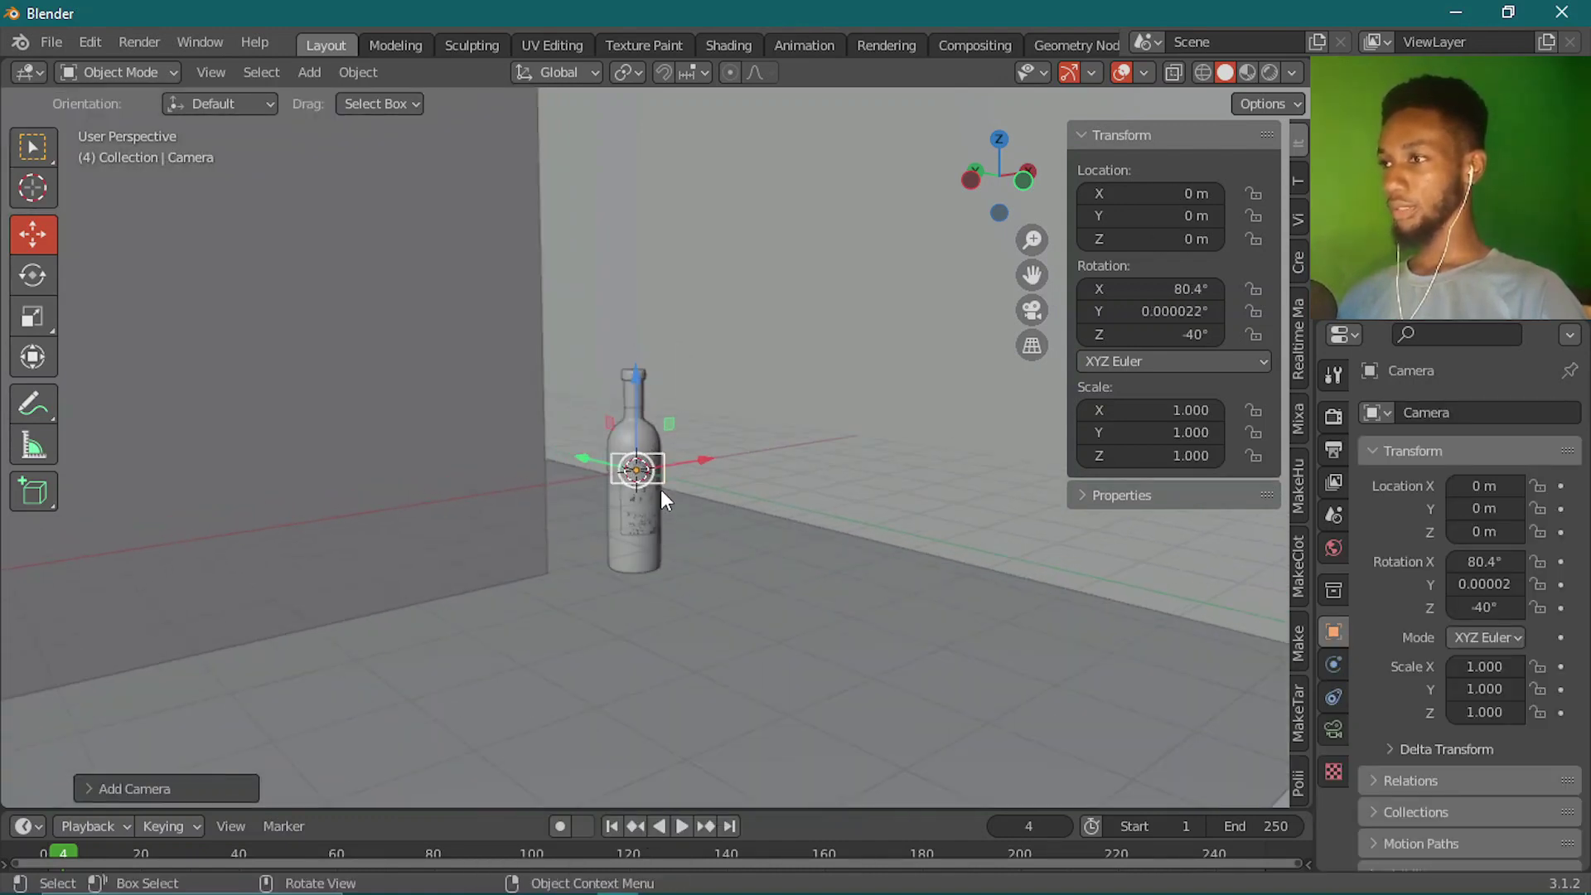
scroll(656, 580, "down", 3)
left_click(717, 628)
key("s")
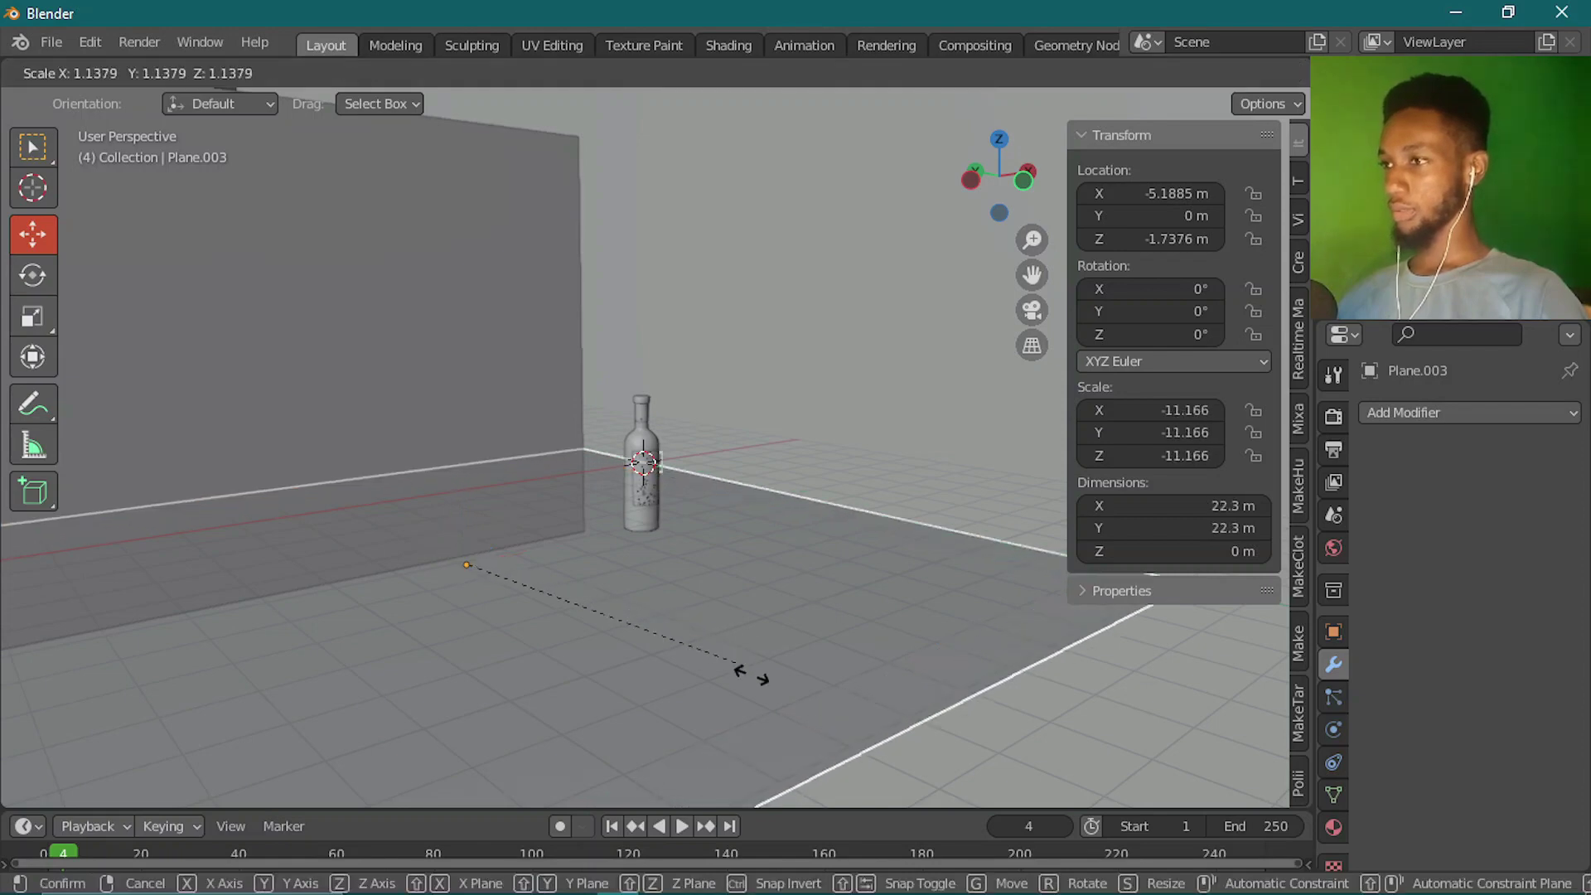
left_click(549, 583)
- Slide the floor plane to Y −9.0534 m and X −7.8801 m beneath the bottle
key("g")
key("y")
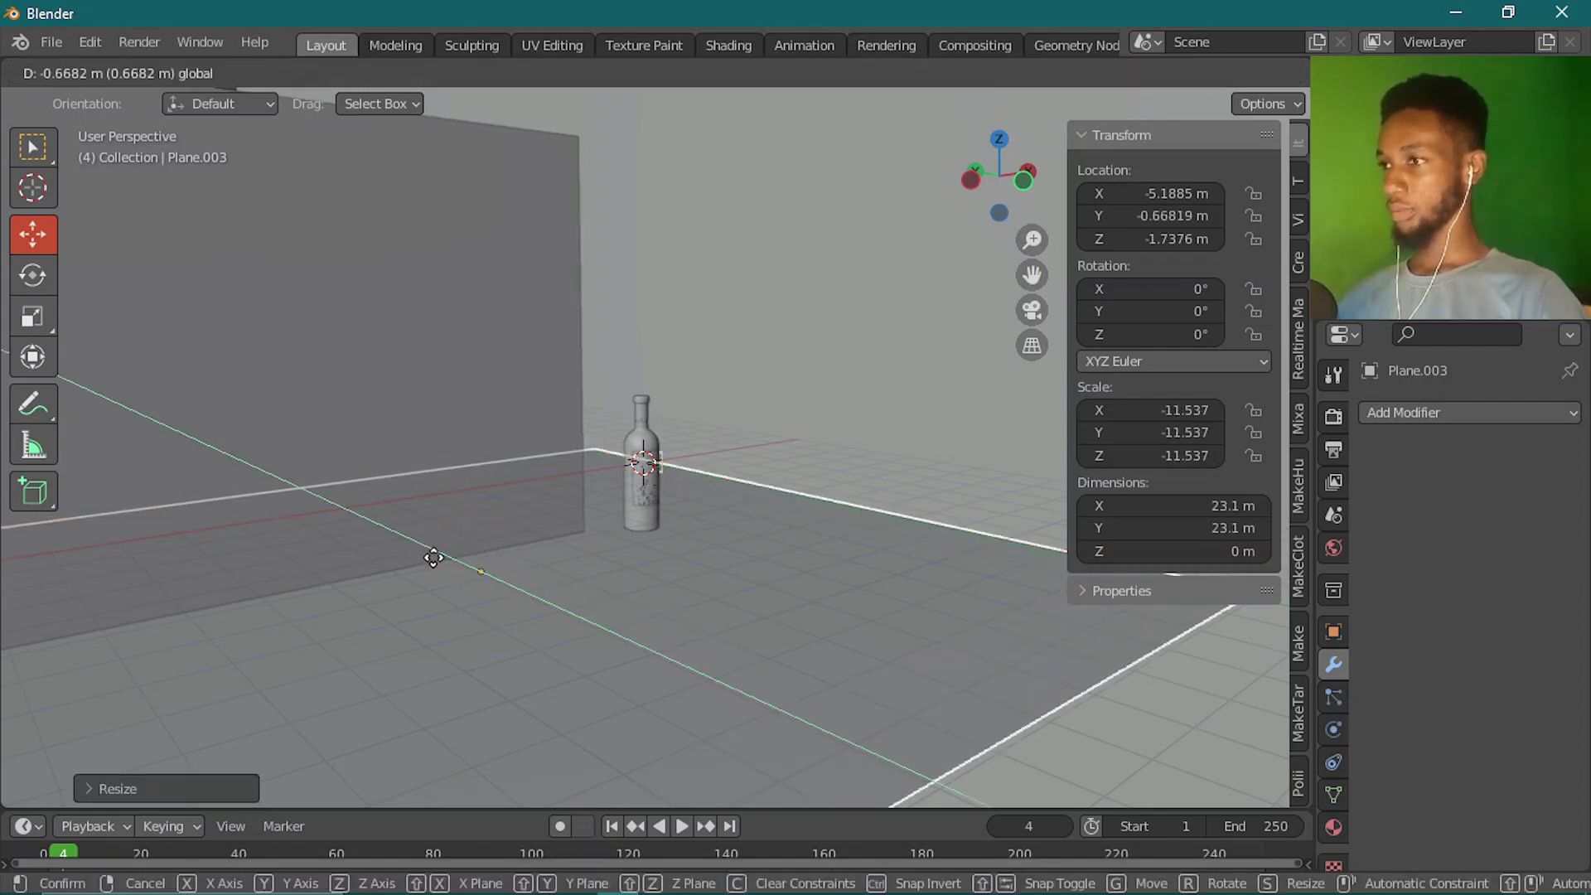
left_click(424, 816)
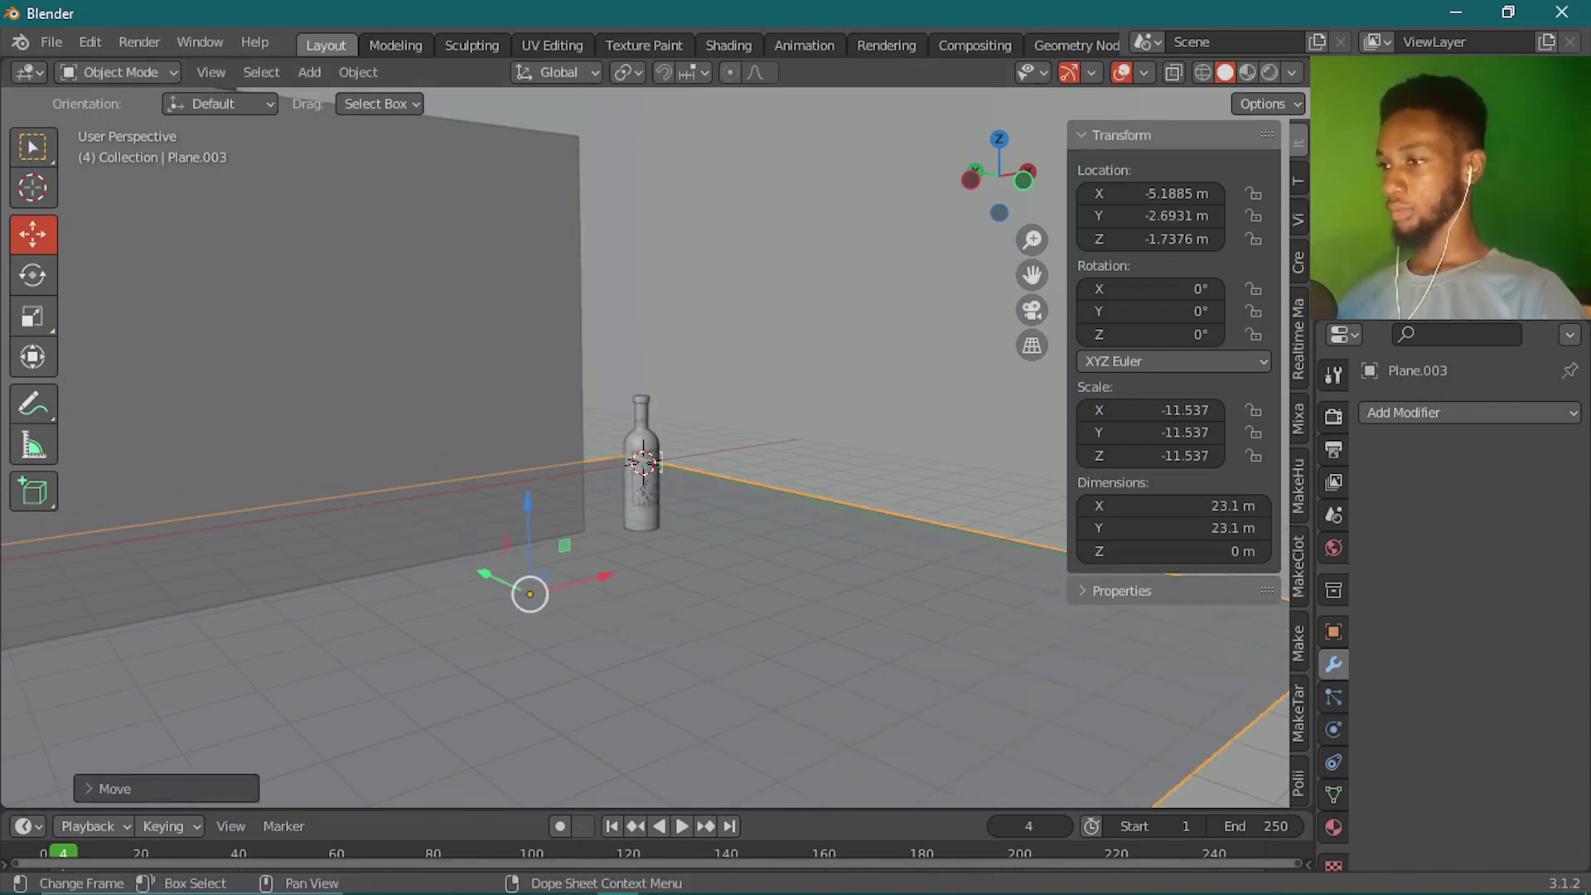
mouse_move(424, 816)
middle_mouse_down()
mouse_move(719, 629)
mouse_move(569, 691)
middle_mouse_up()
key("g")
key("y")
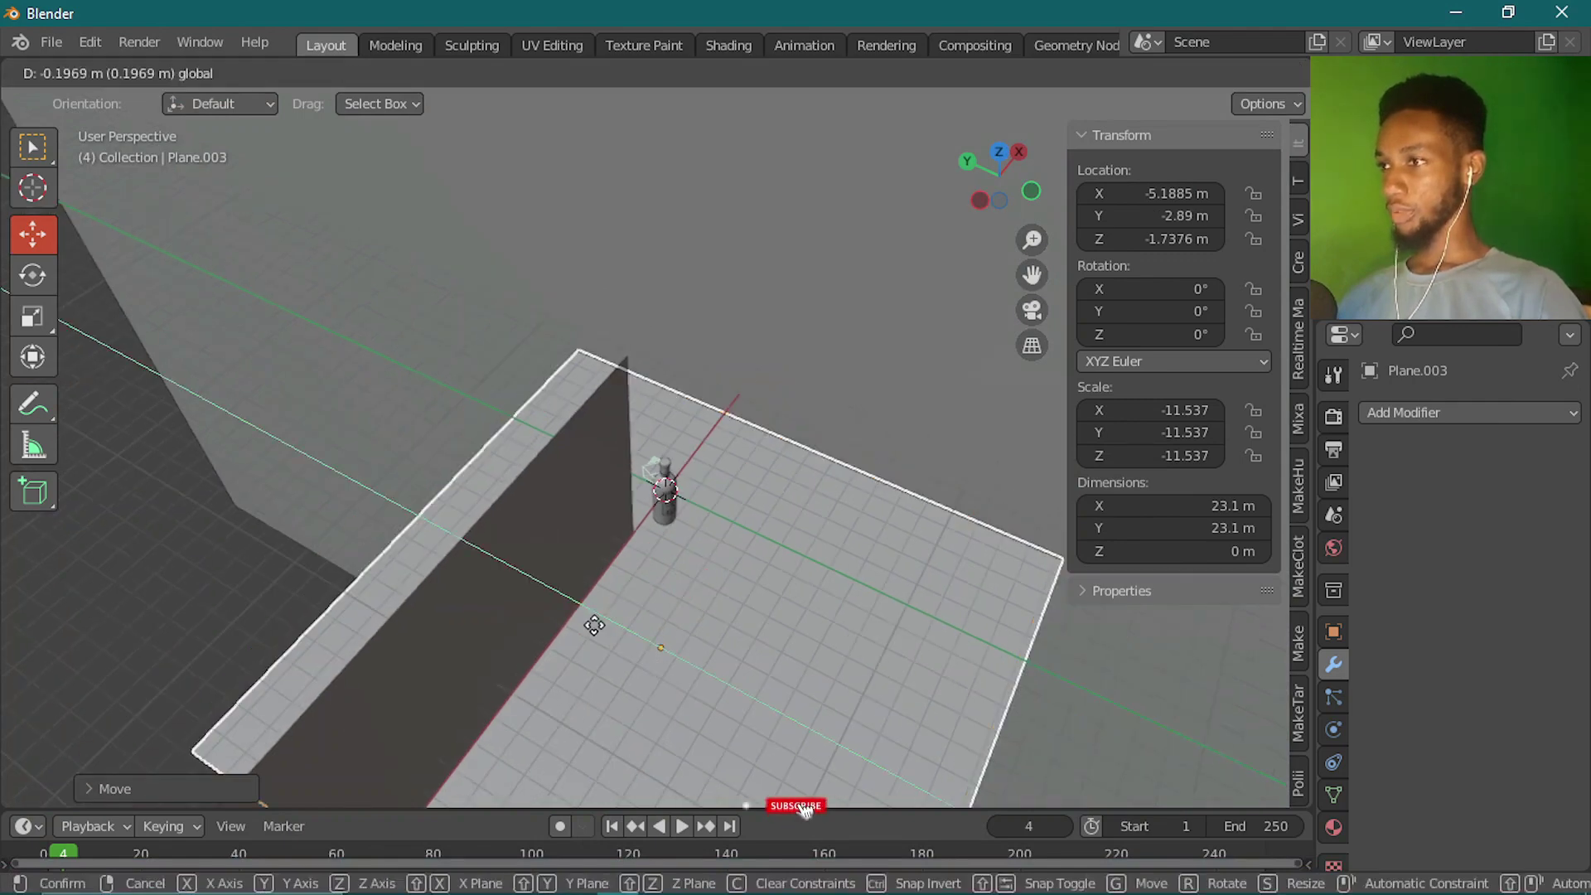
left_click(724, 750)
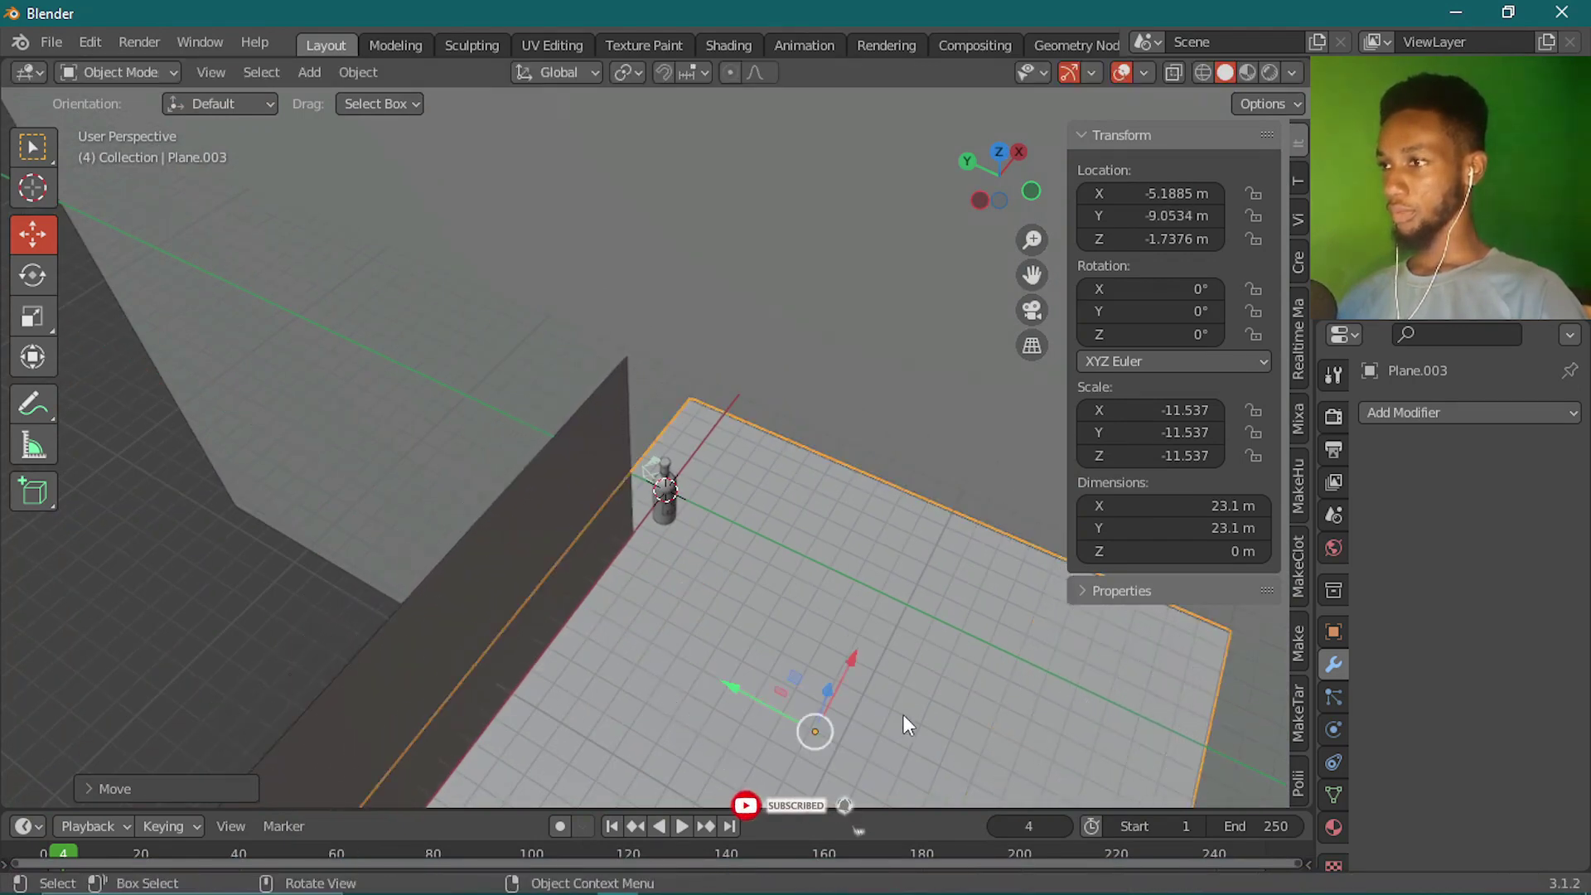
key("g")
key("x")
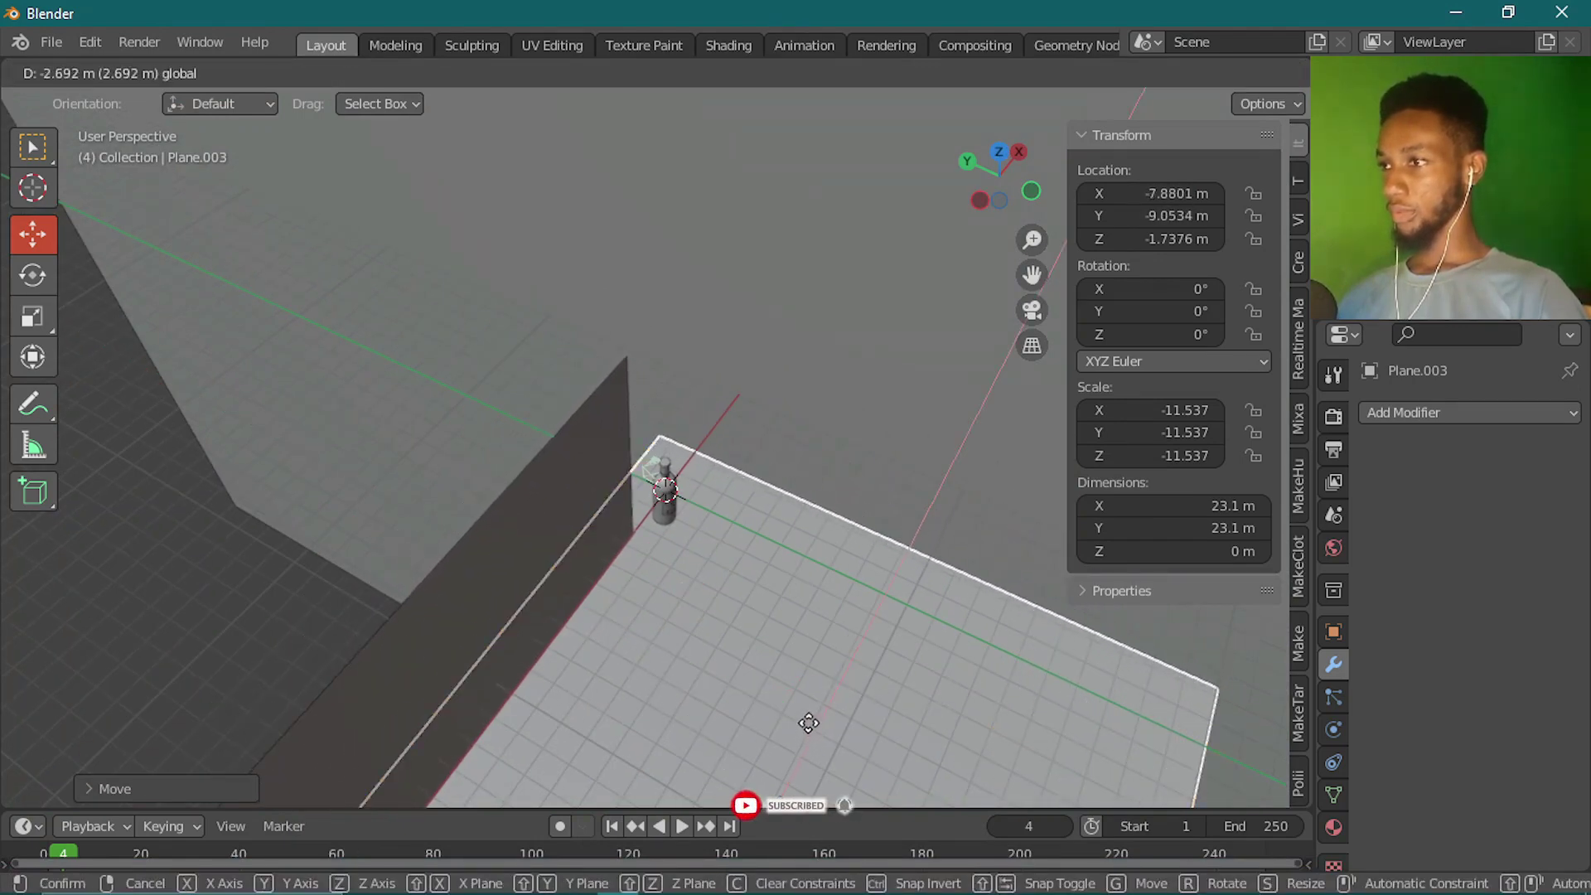
left_click(820, 737)
middle_click_drag(684, 568, 598, 442)
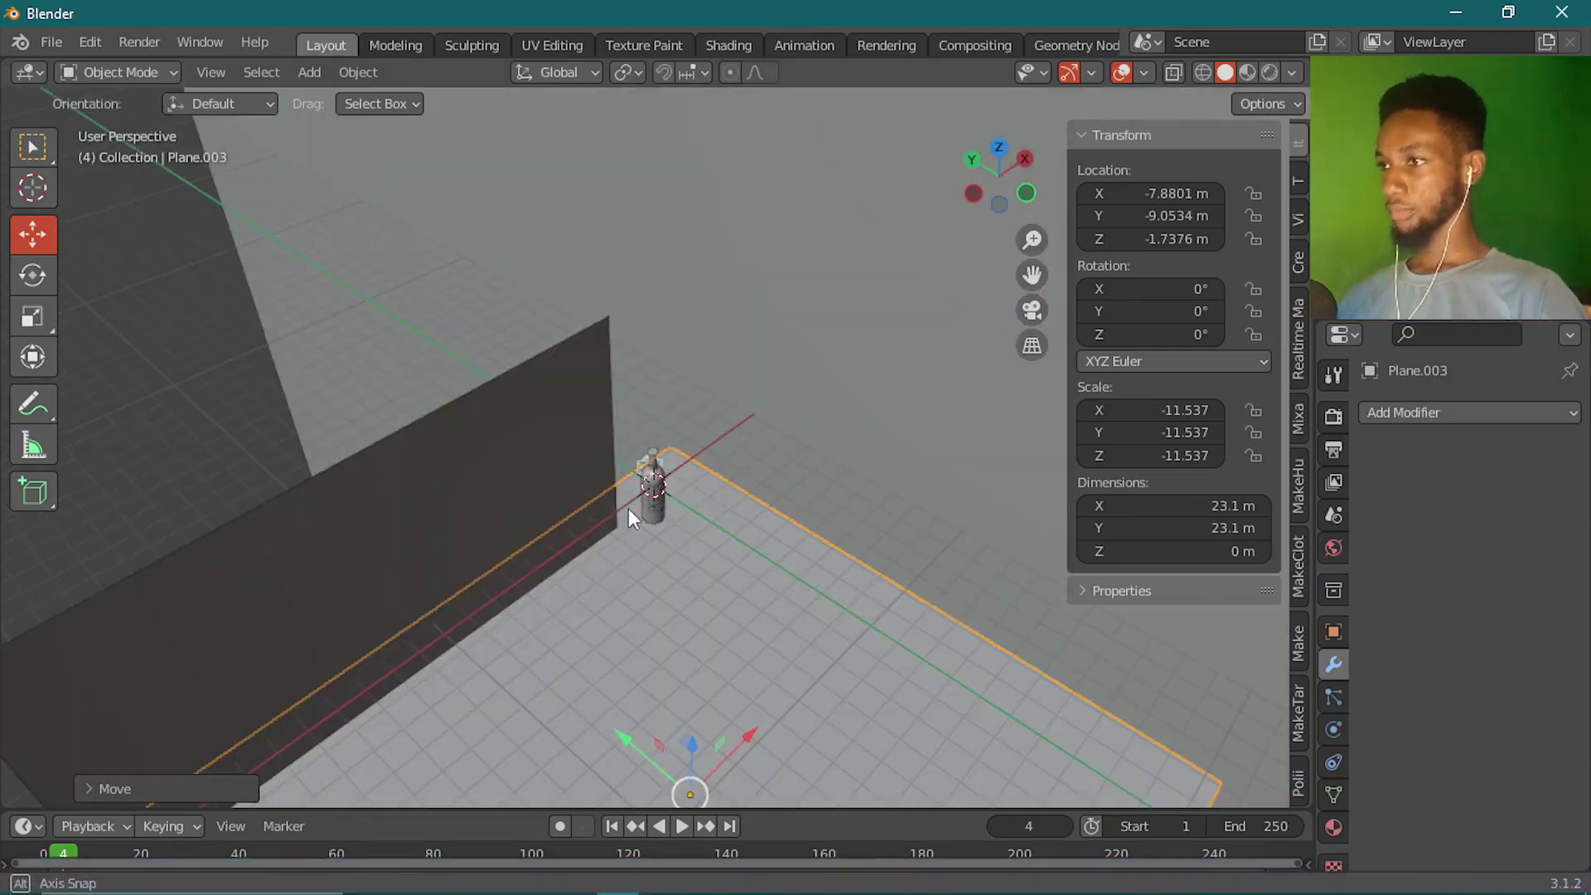
scroll(698, 436, "up", 2)
scroll(663, 433, "up", 2)
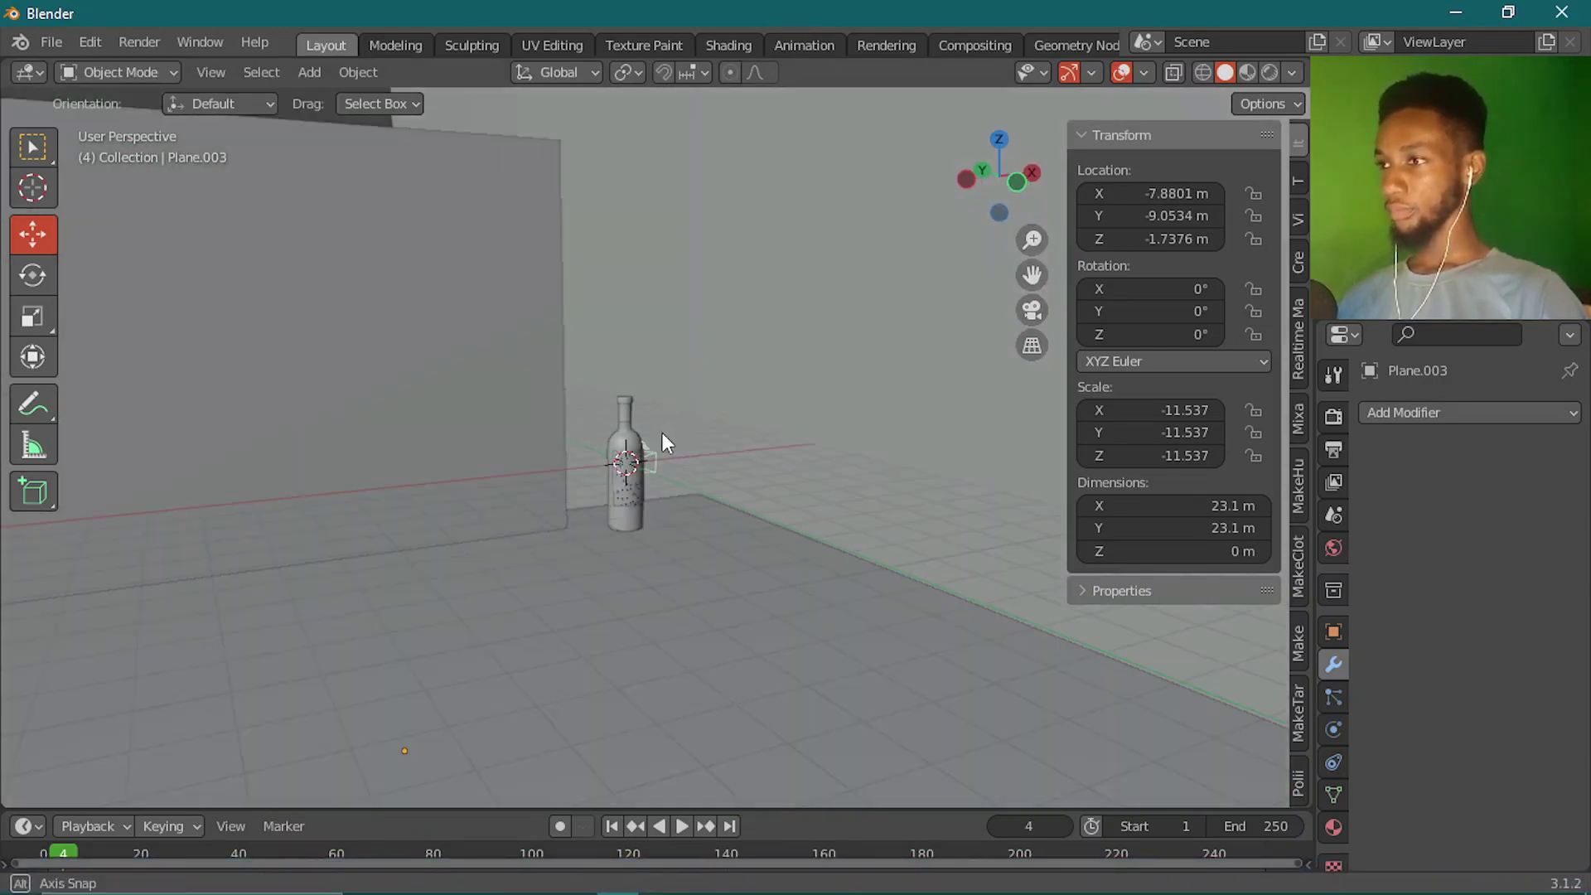
scroll(680, 431, "up", 2)
middle_click_drag(690, 446, 714, 479)
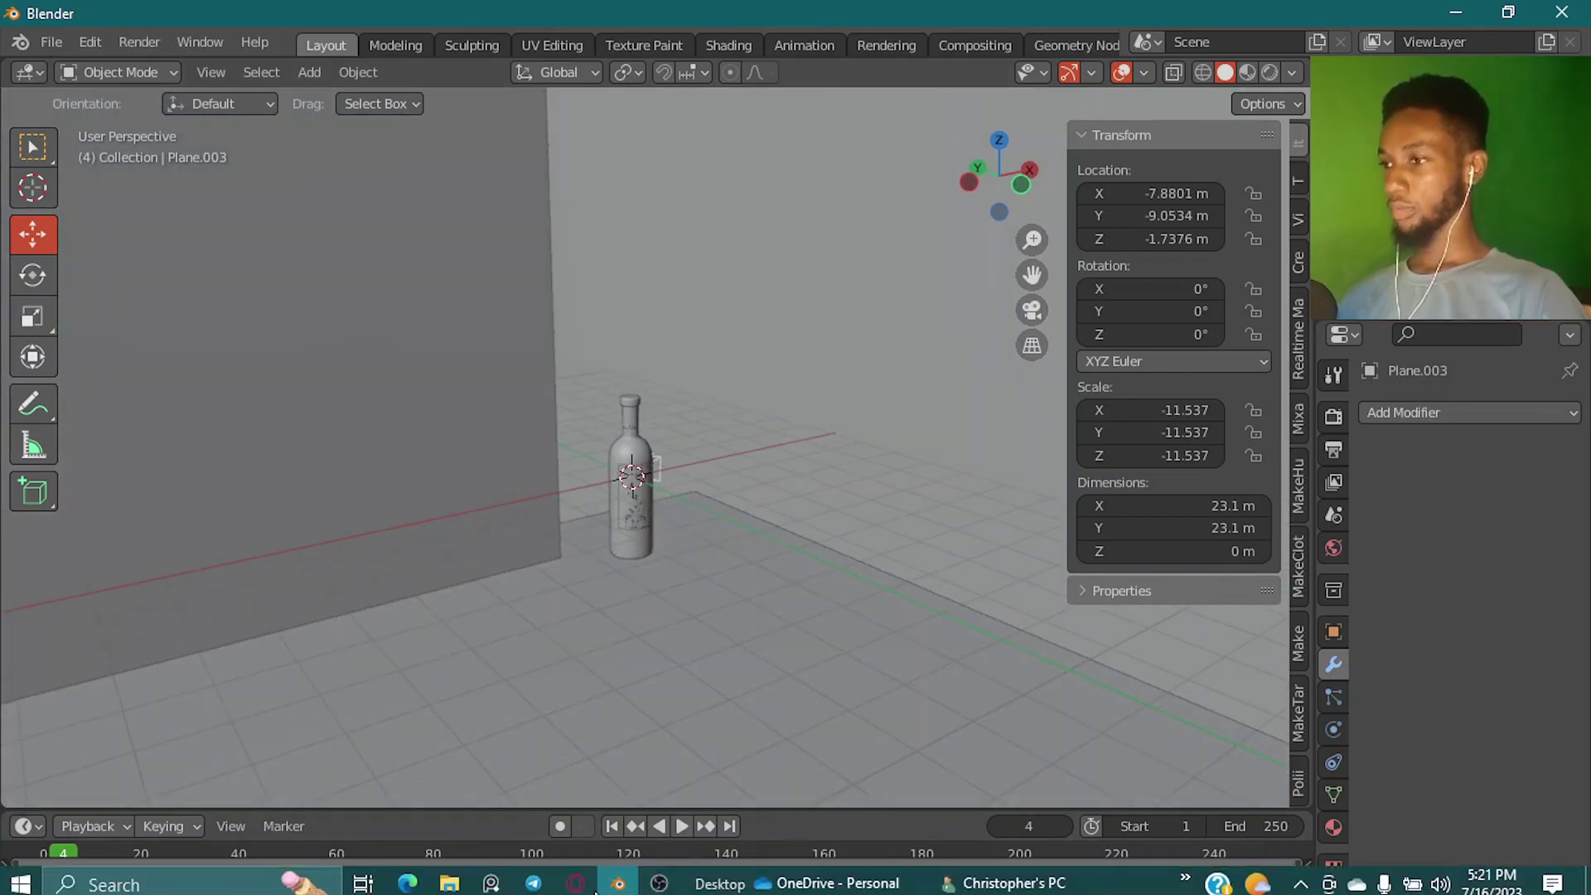
- Glance at the Fragraphy black-backdrop bottle pin, then return to Blender's camera view
left_click(574, 877)
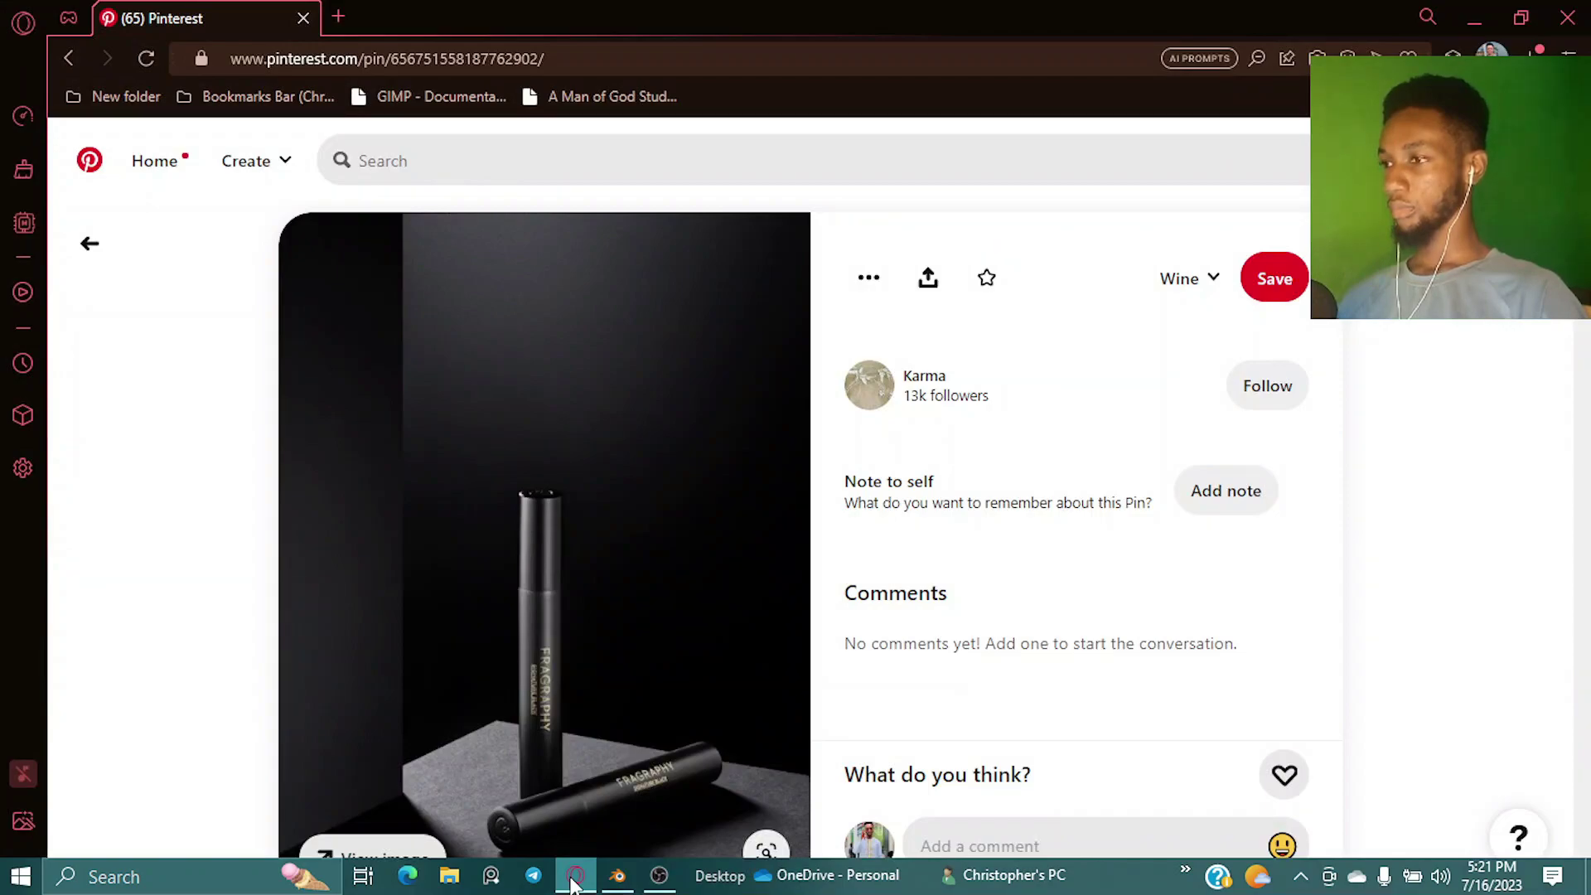
left_click(574, 876)
scroll(692, 339, "up", 1)
scroll(775, 269, "up", 2)
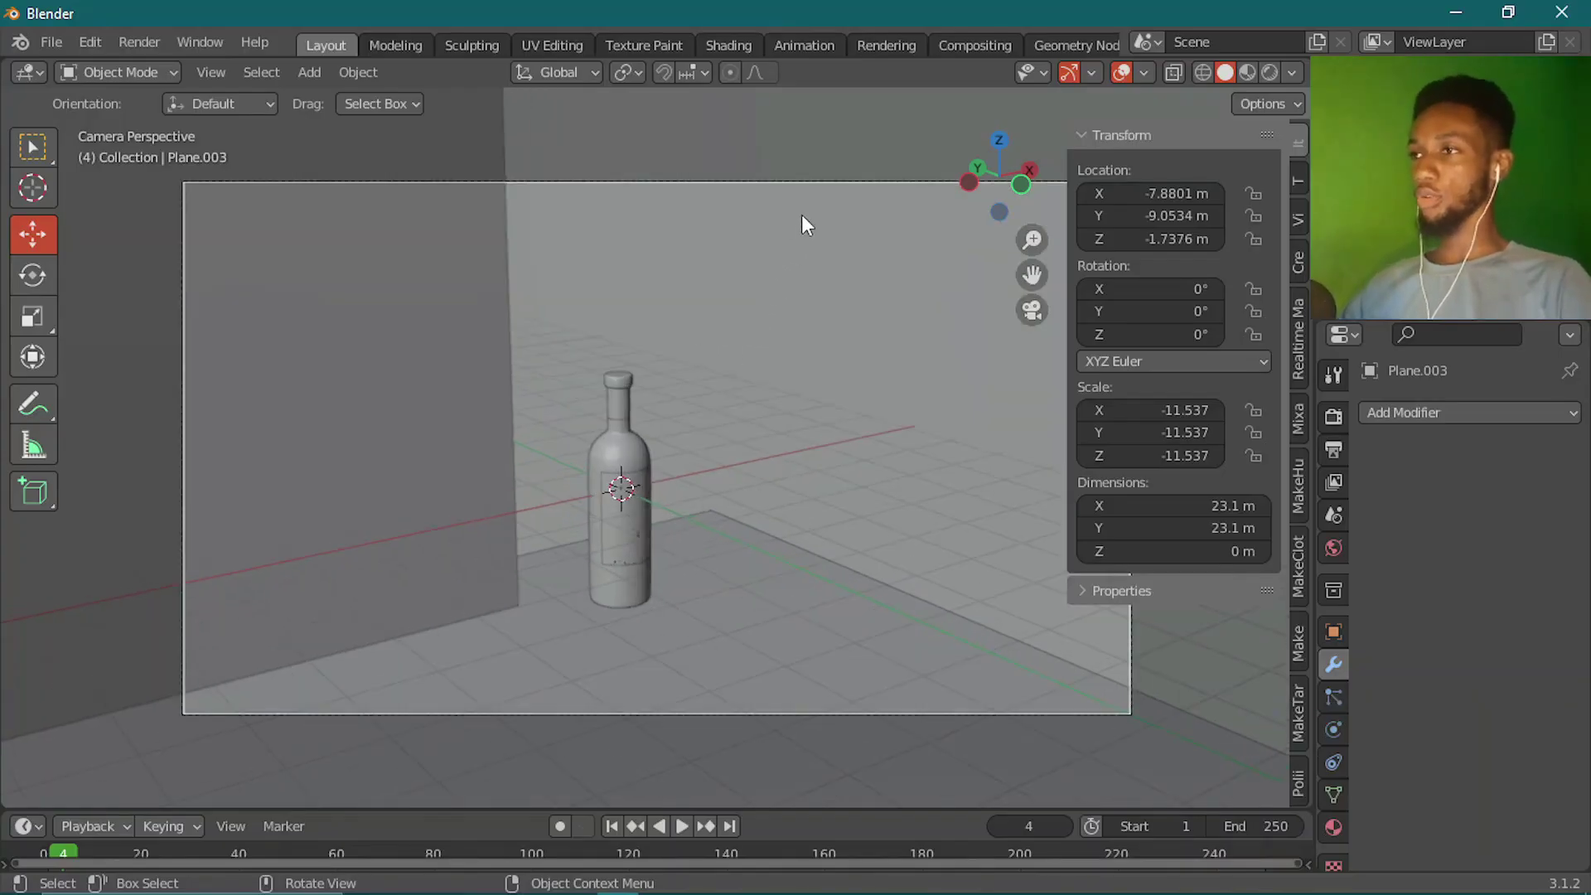
- Select the camera and set the output resolution to 2000 × 2000 px
left_click(814, 184)
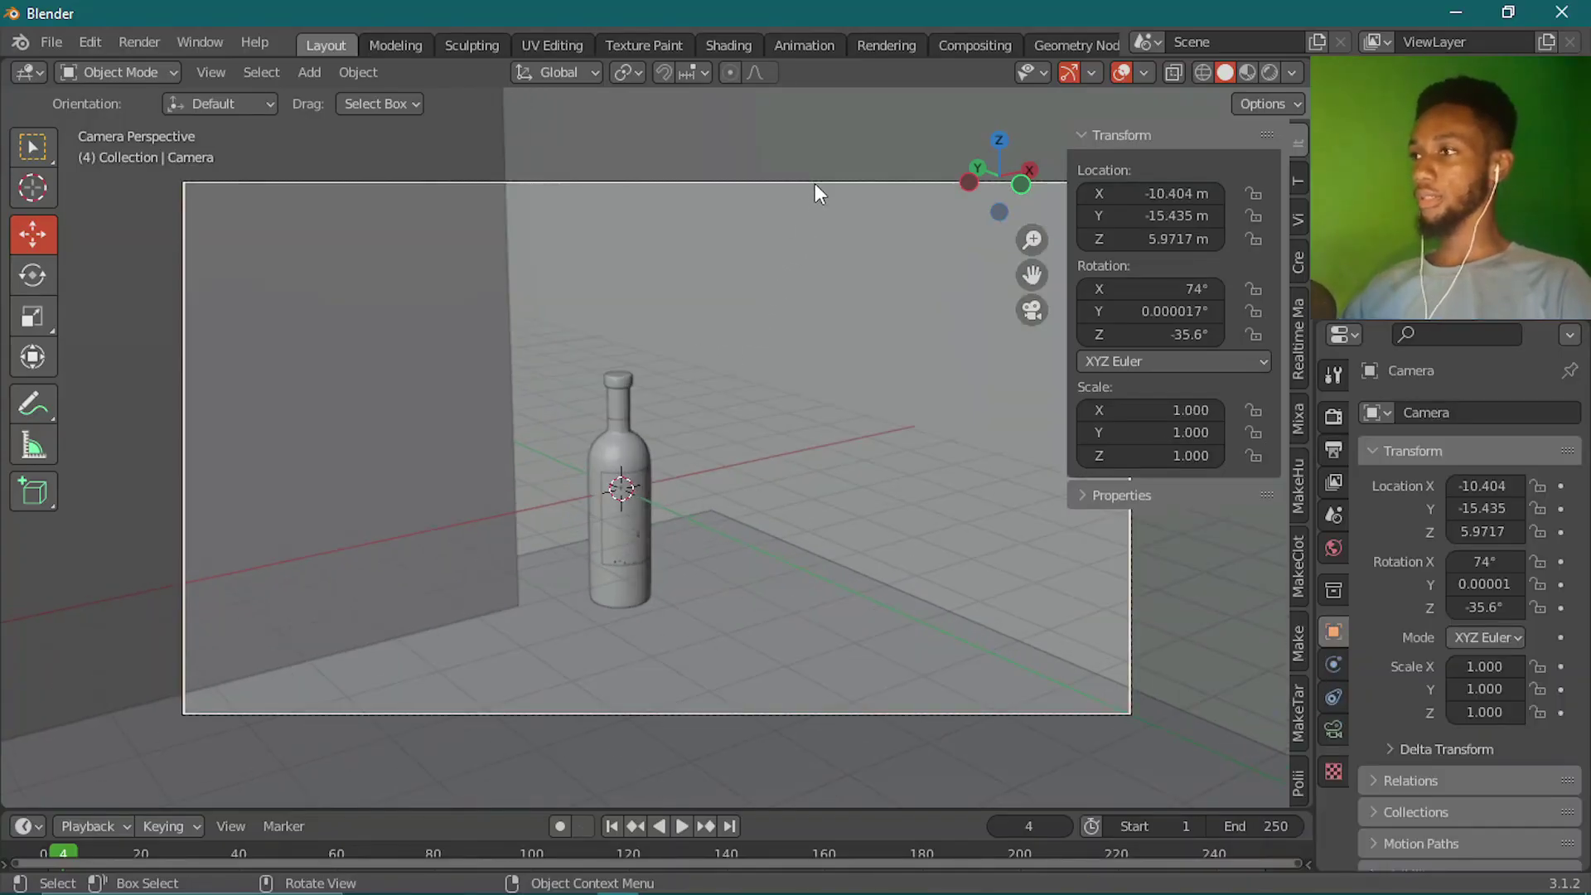
left_click(1337, 421)
left_click(1340, 450)
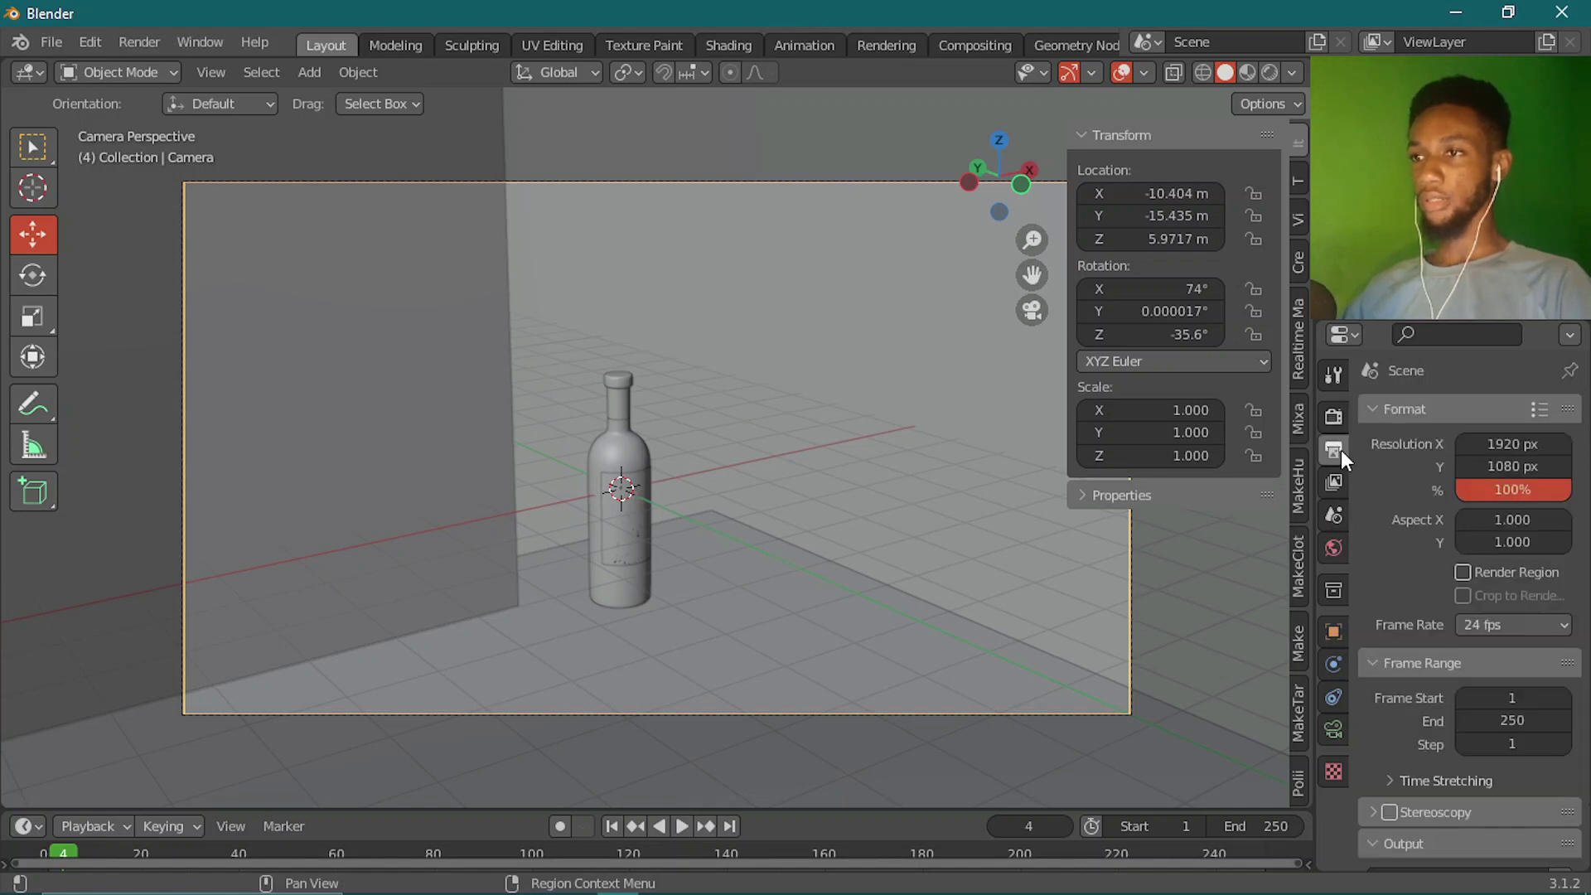
left_click(1507, 444)
type("2000")
key("Return")
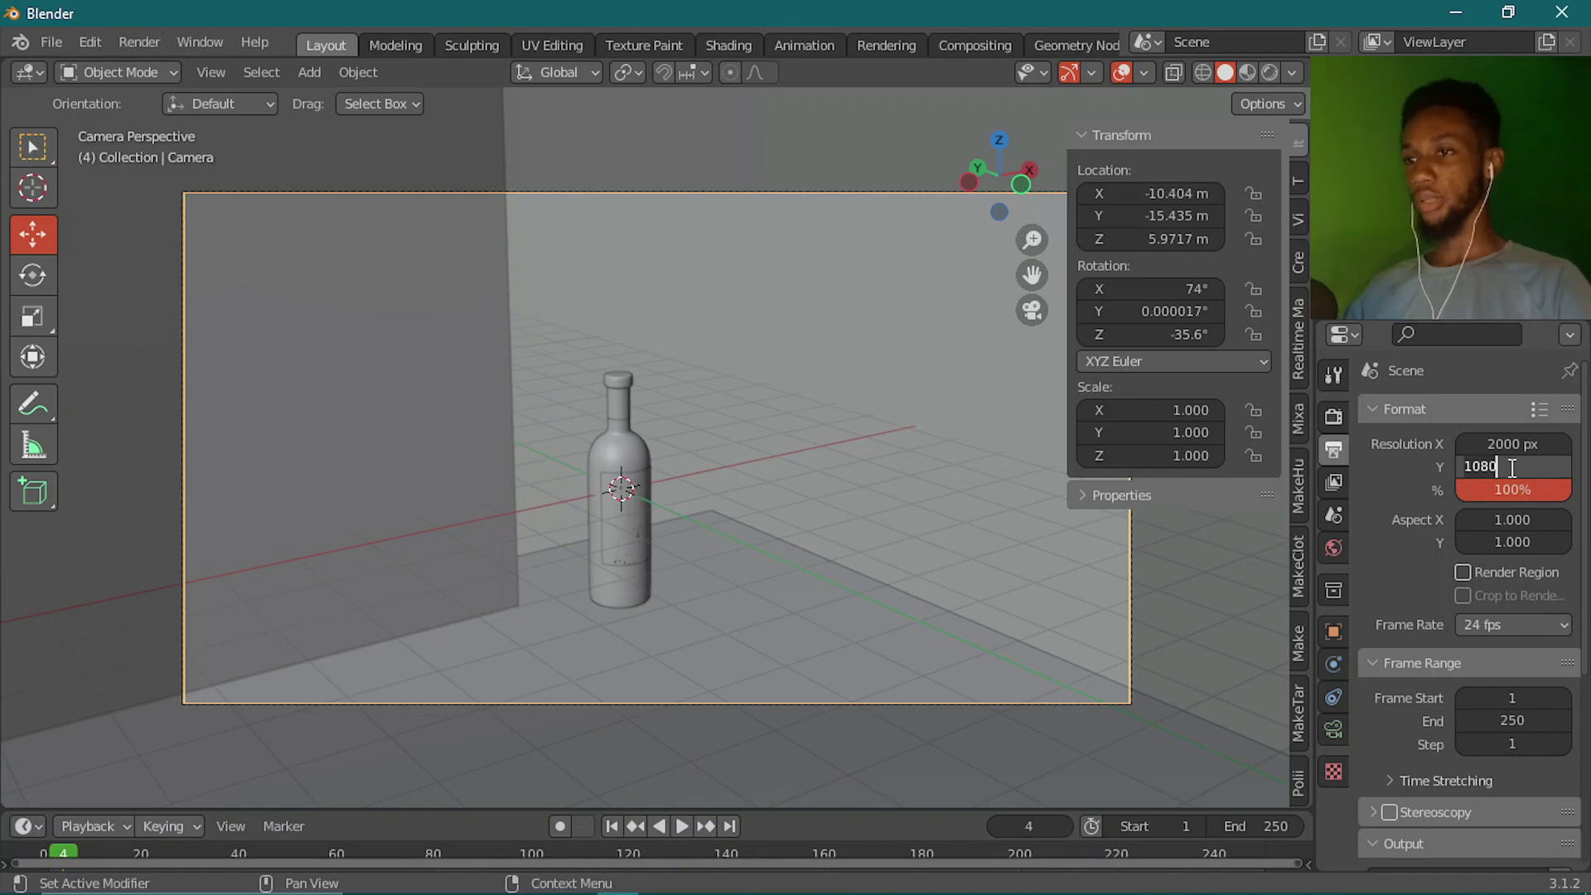
type("0")
key("Return")
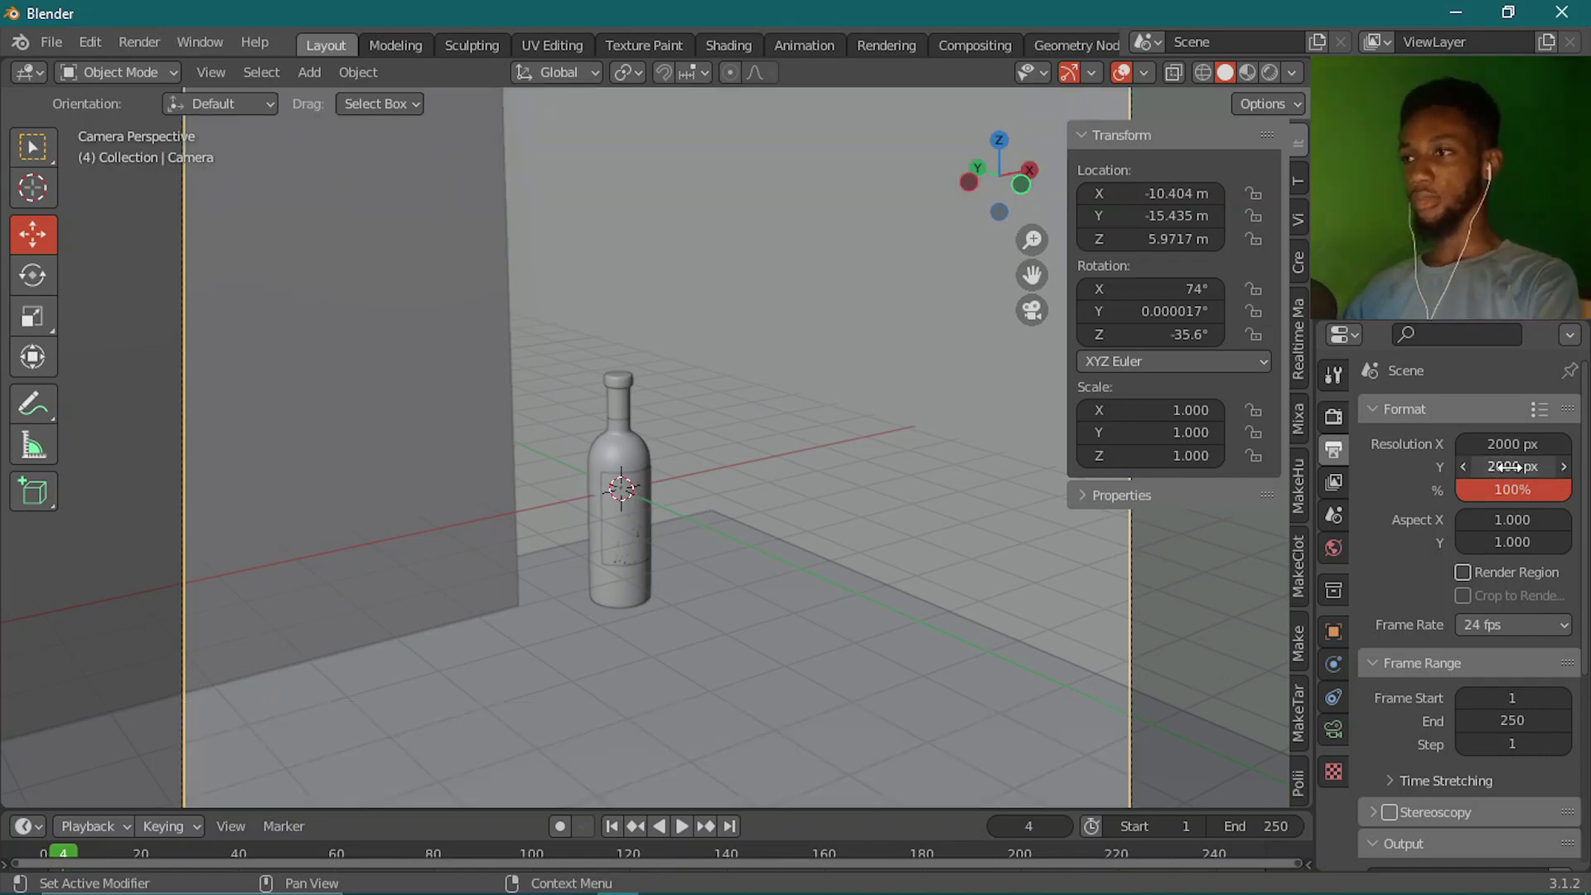
scroll(678, 574, "down", 2)
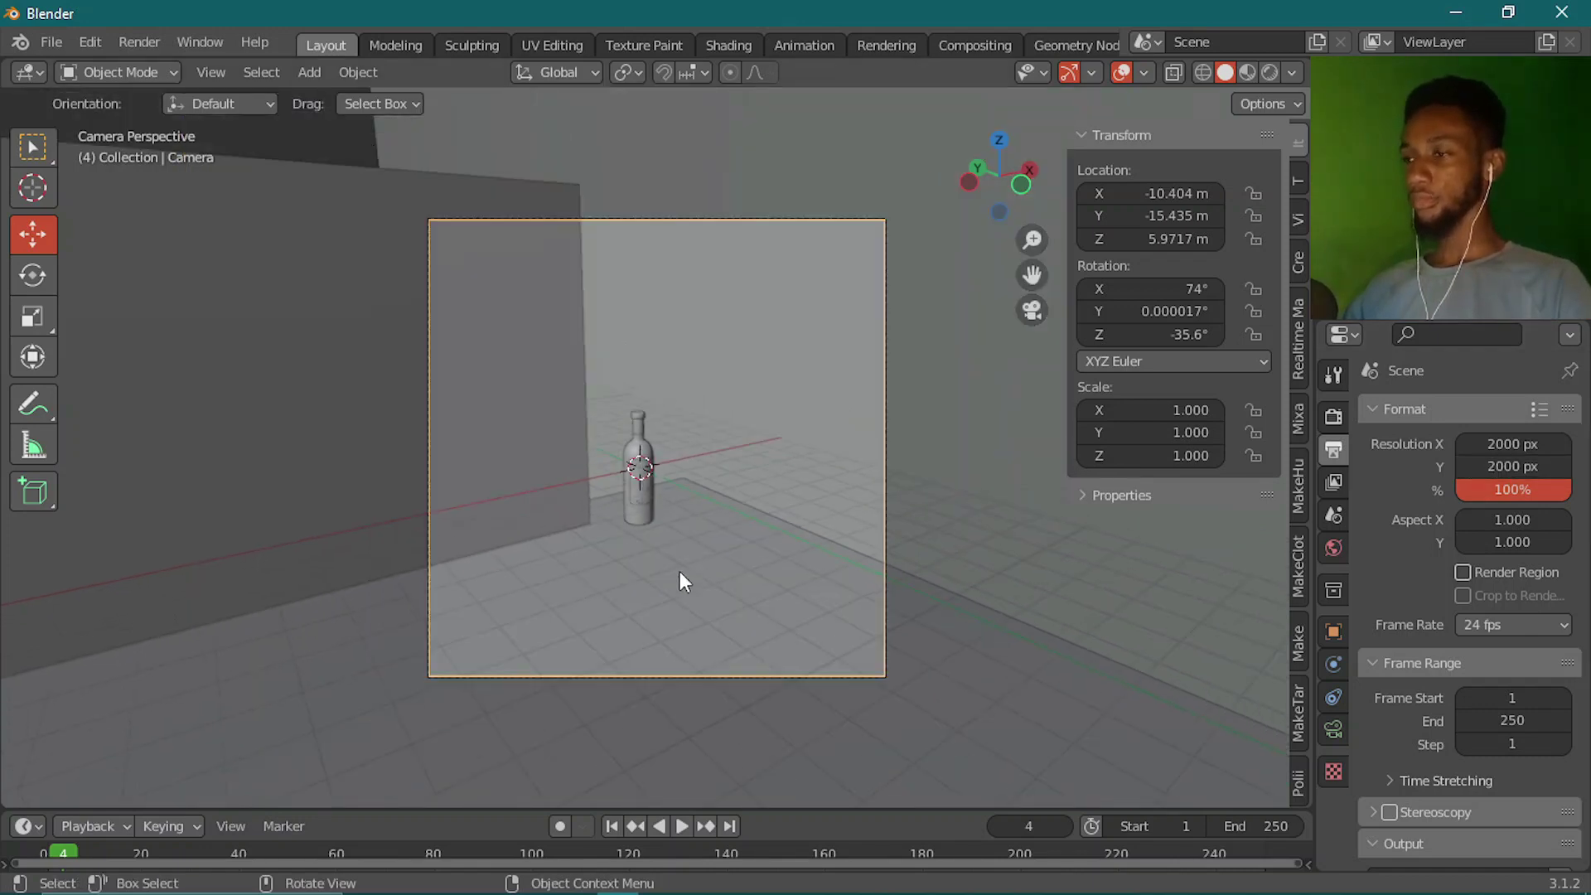
left_click(1332, 729)
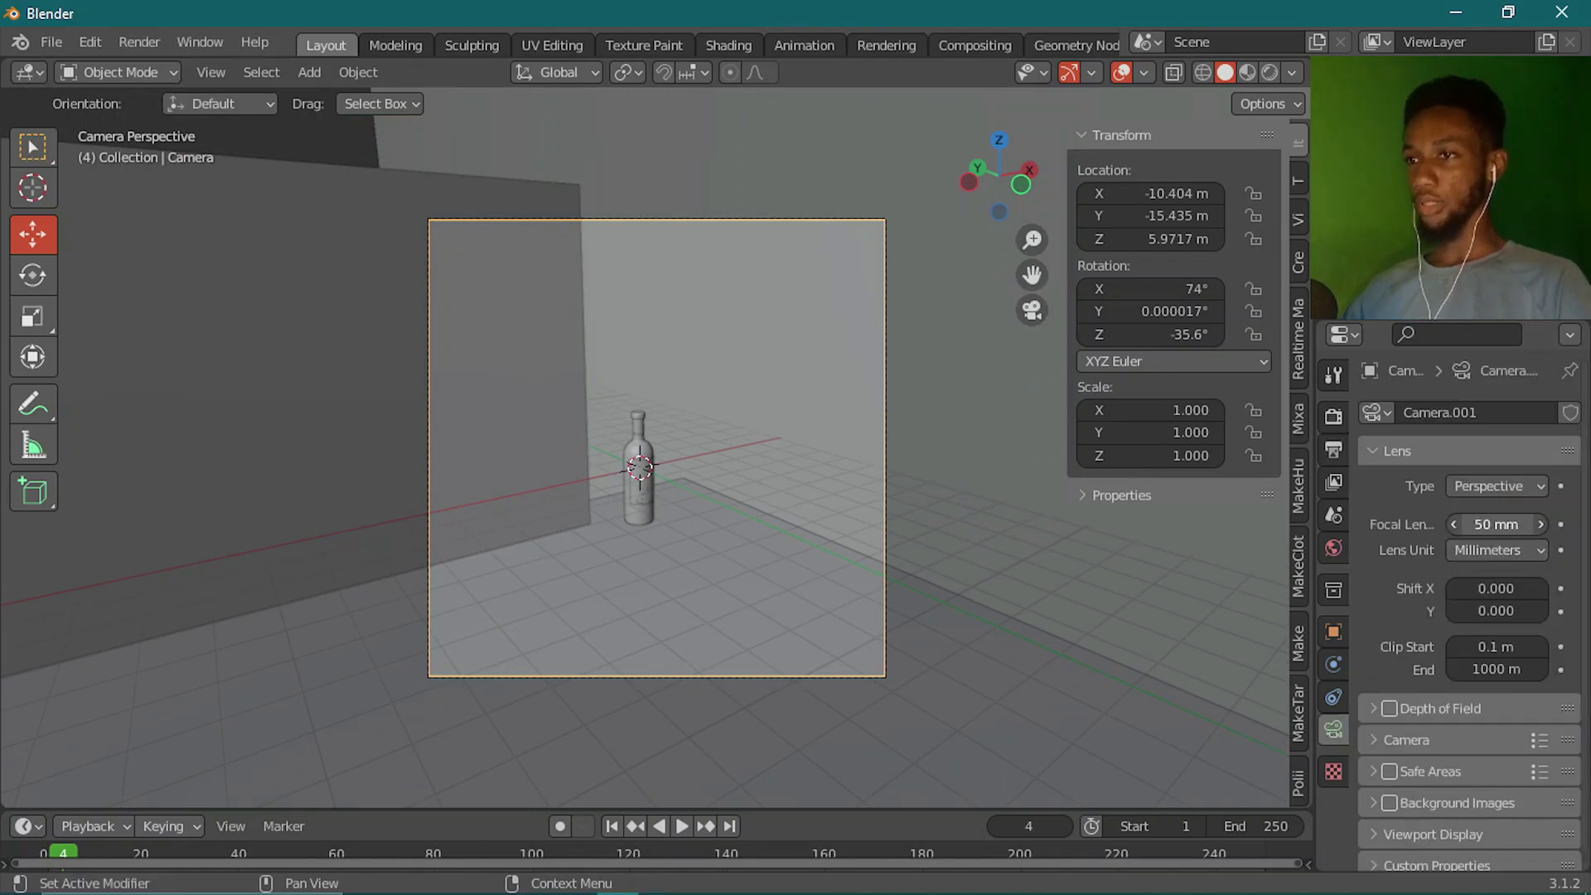
- Try 113 mm and 143 mm focal lengths, moving the camera after each
left_click_drag(1482, 524, 1493, 527)
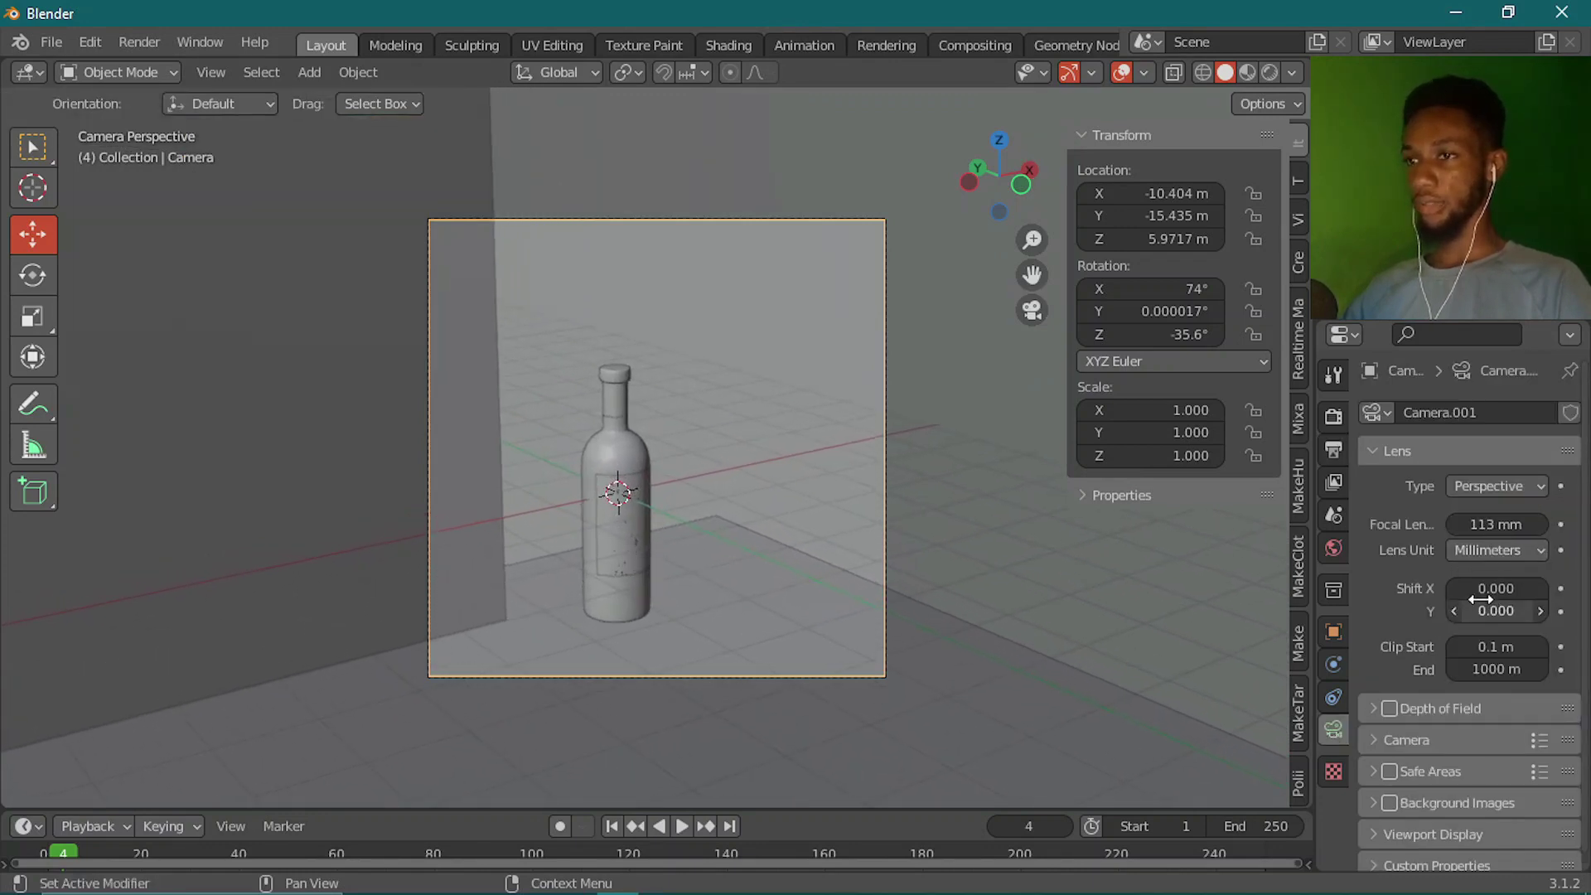
scroll(697, 531, "up", 2)
key("g")
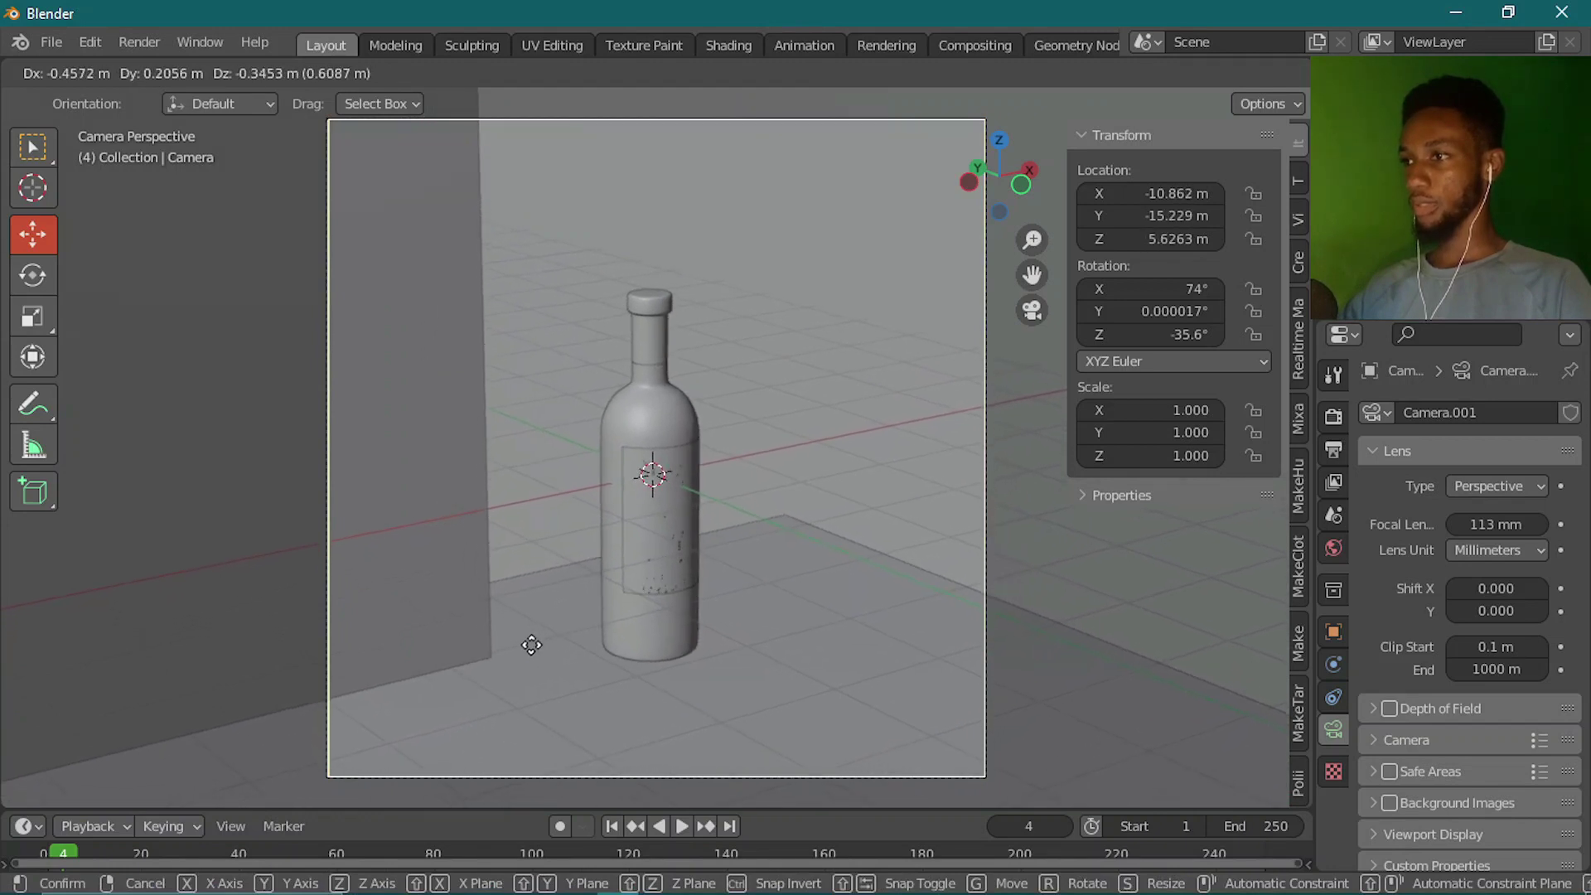
left_click(663, 681)
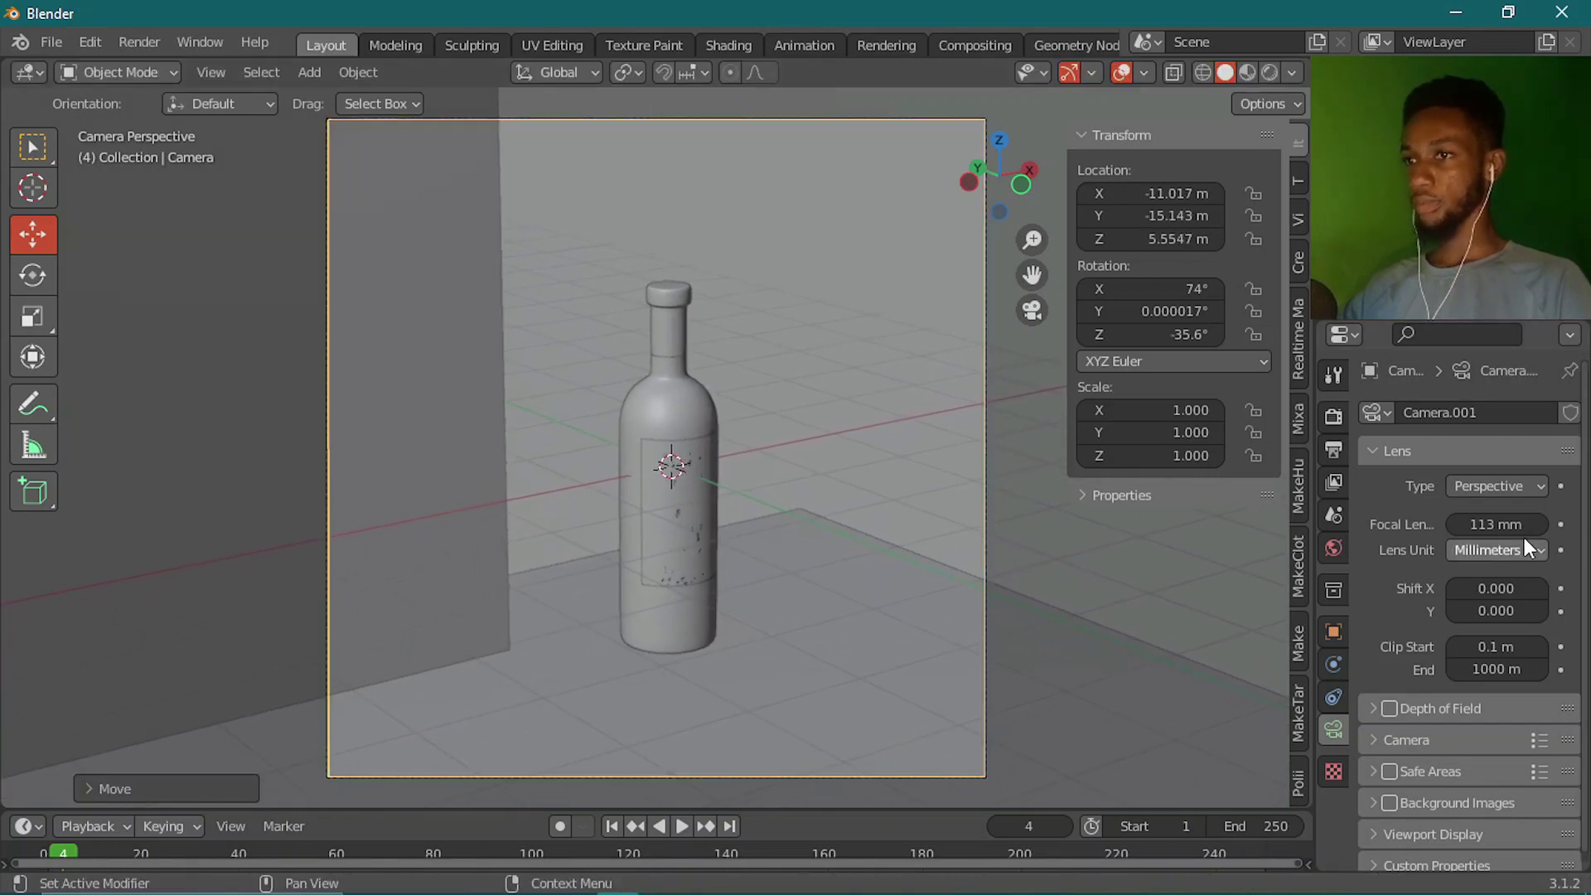
left_click_drag(1495, 523, 1545, 524)
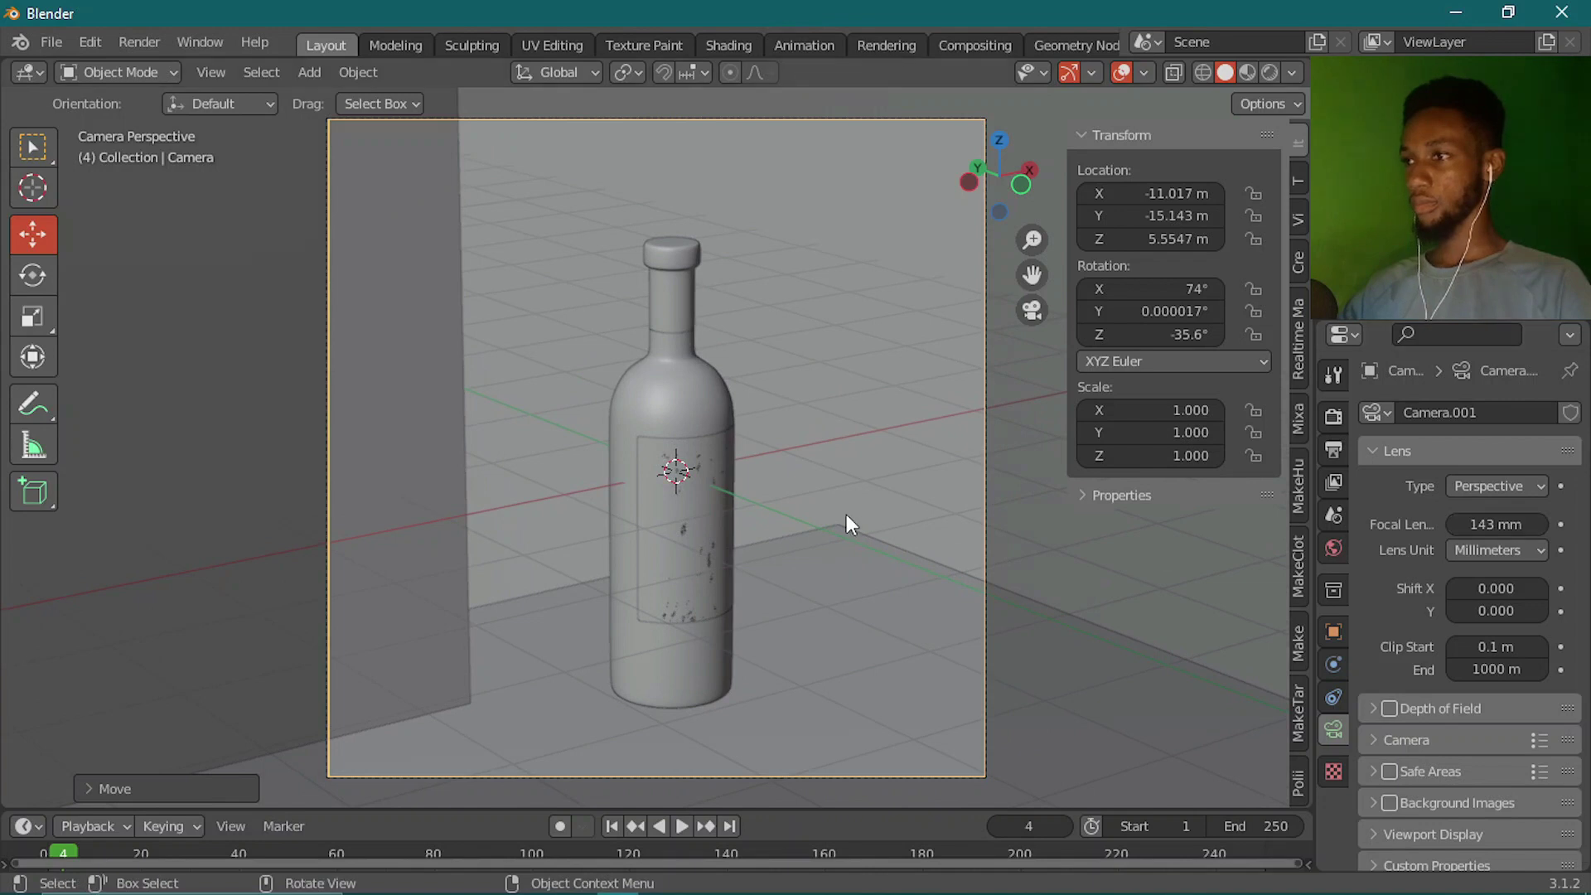
key("g")
left_click(842, 540)
- Set the focal length to 119 mm and reposition the camera to centre the bottle
scroll(895, 522, "down", 1)
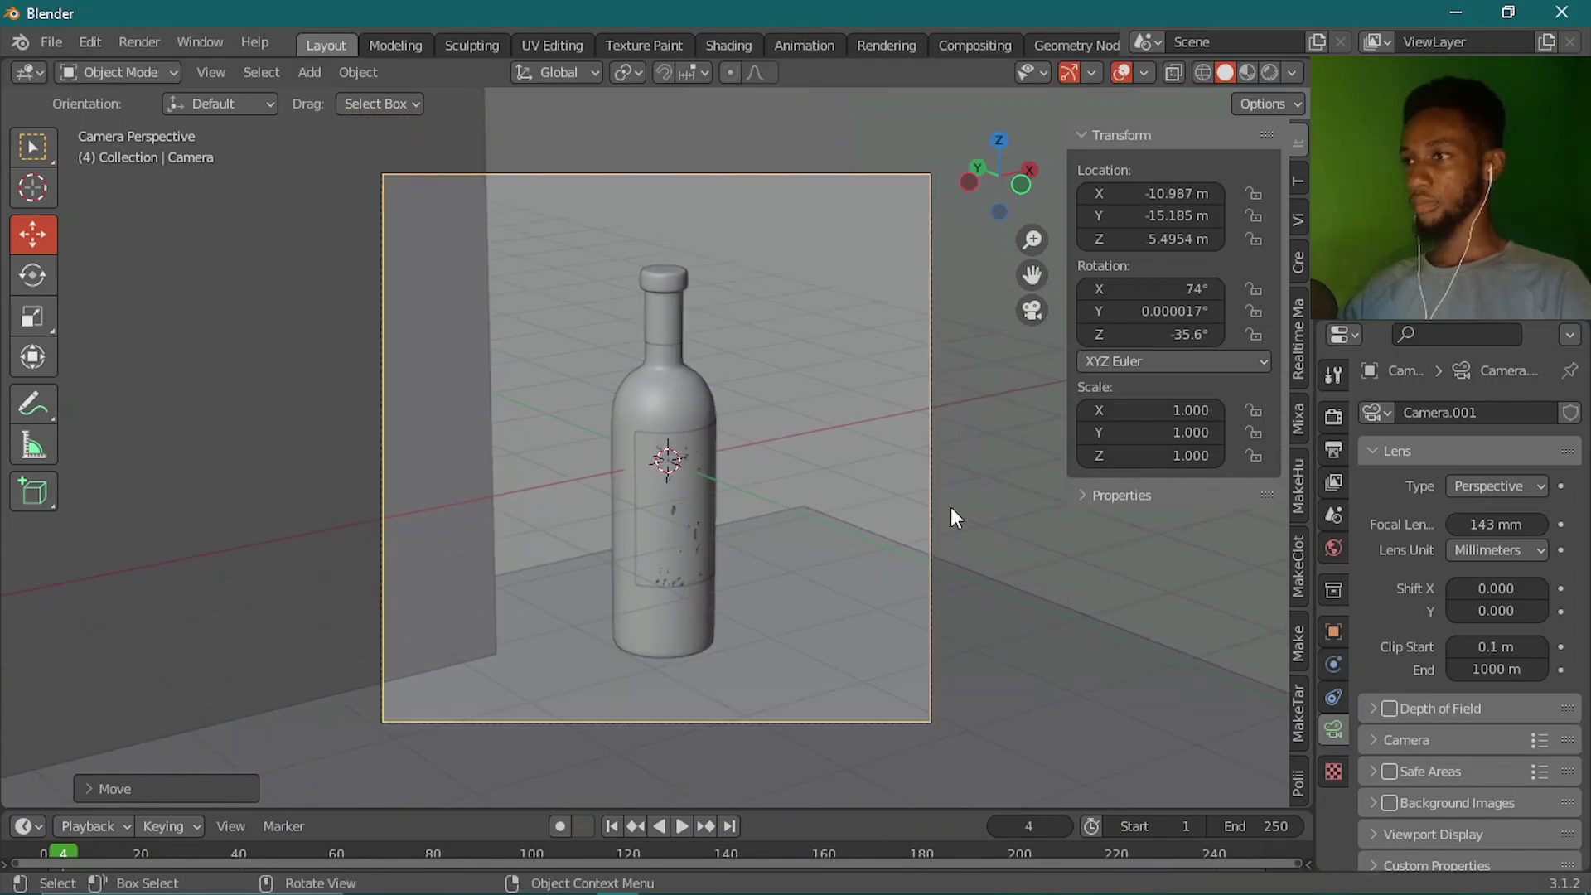
left_click_drag(1495, 523, 1455, 523)
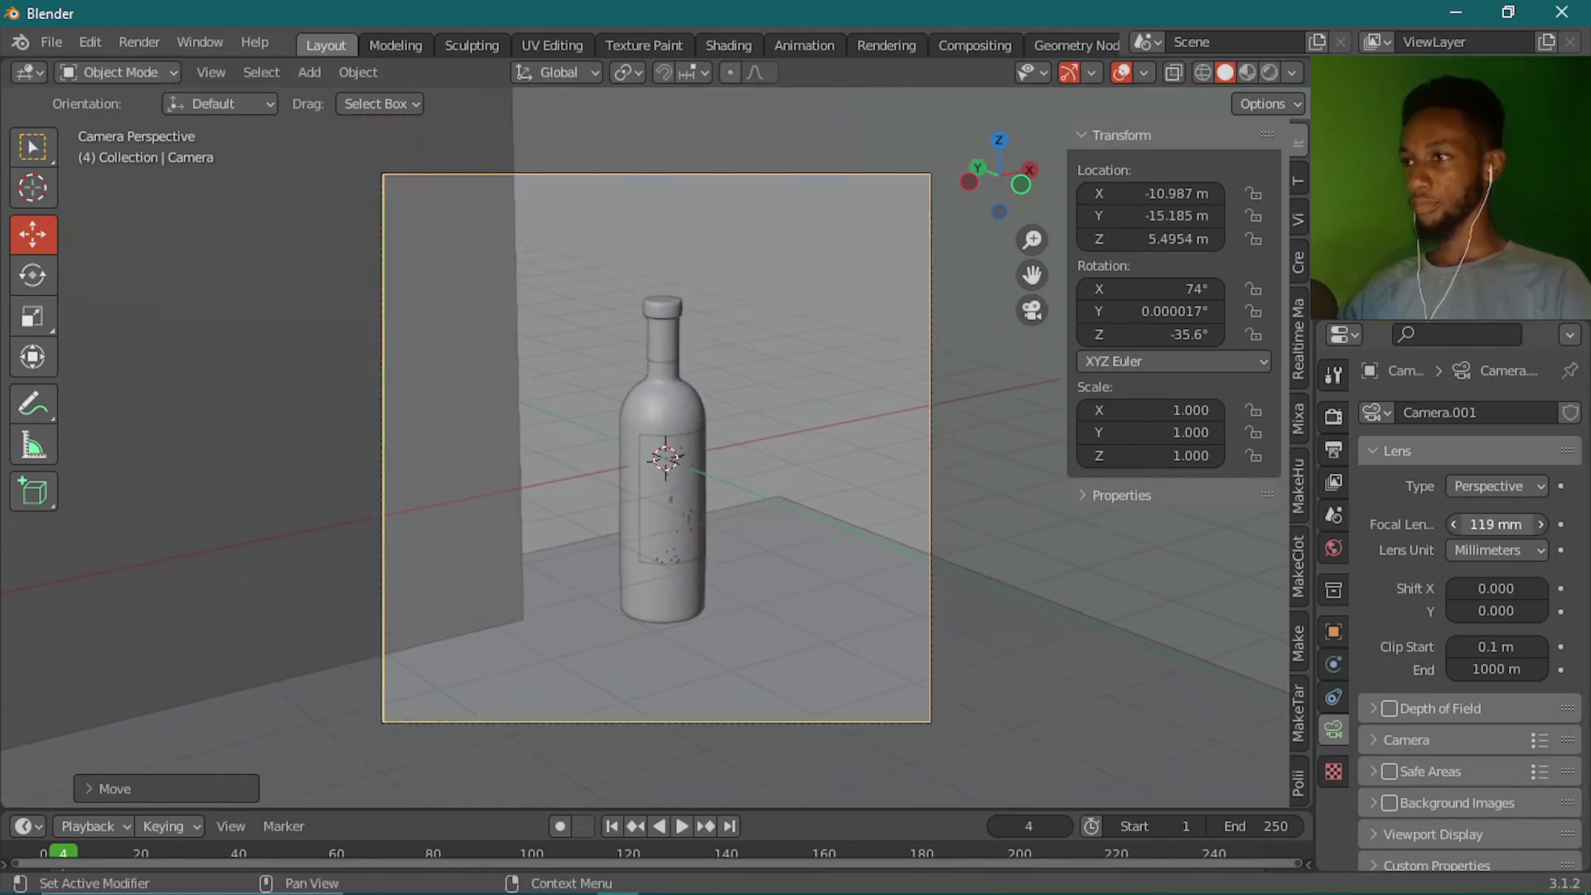
key("g")
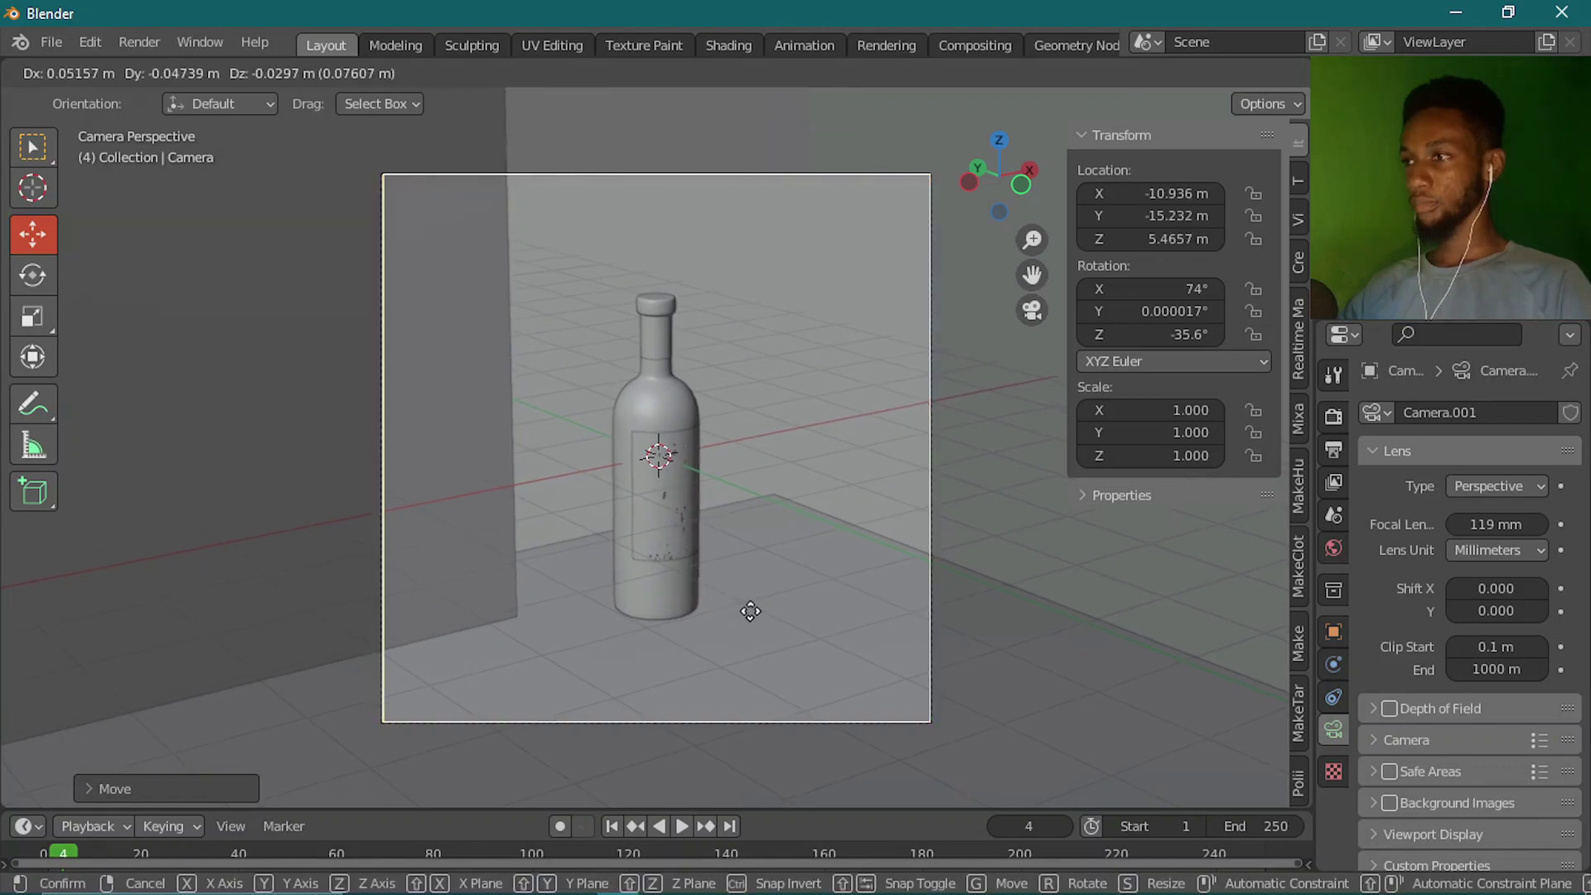
left_click(755, 610)
scroll(721, 629, "down", 1)
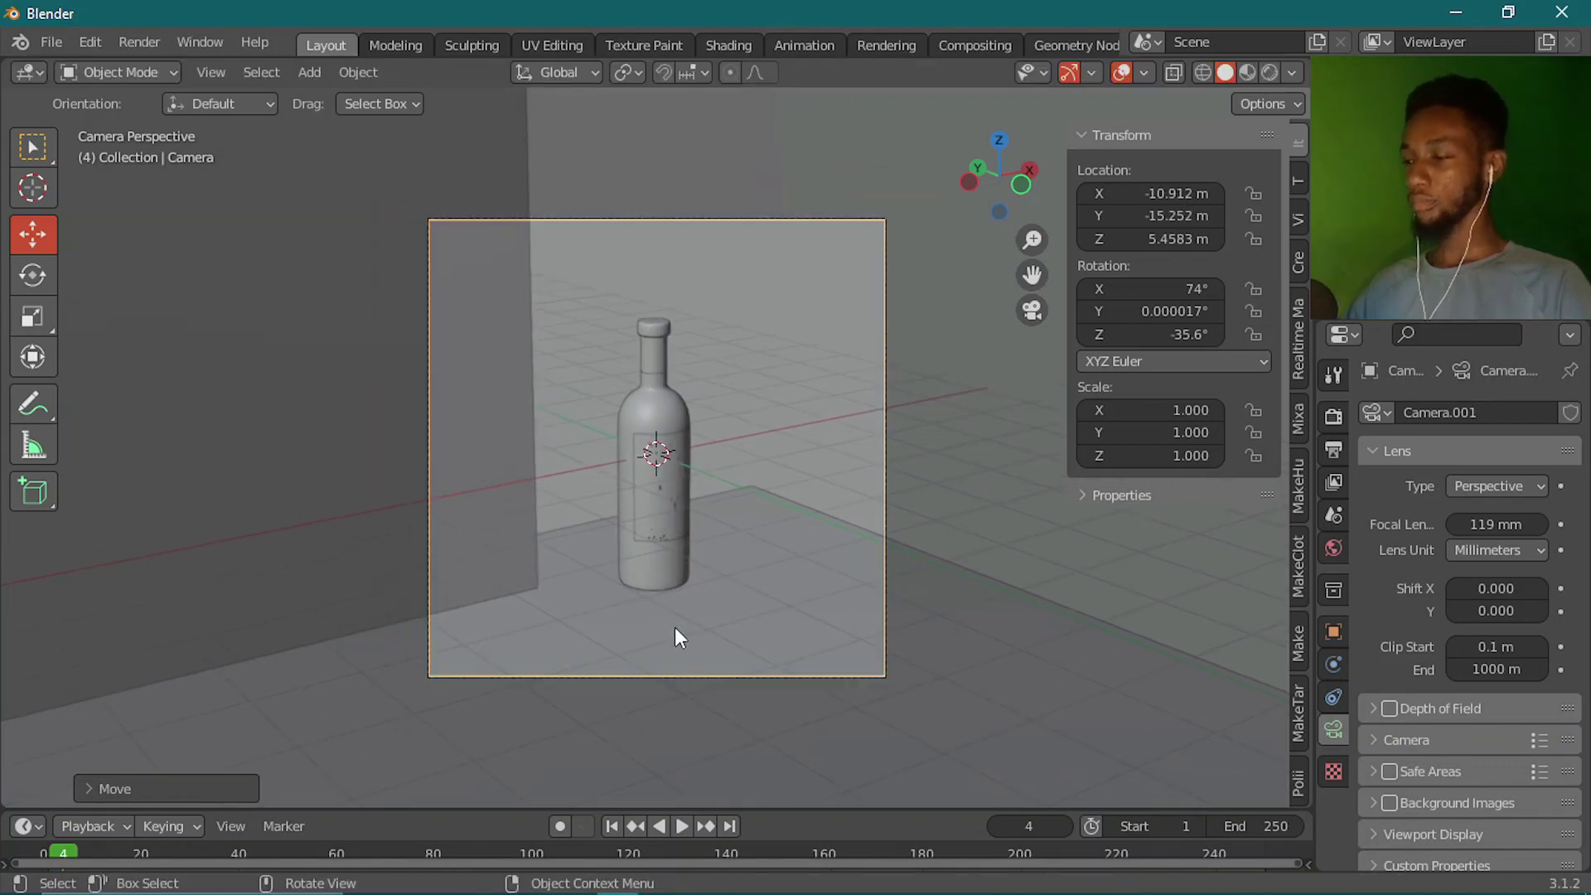
- Save the scene over wine bottle design.blend in the 2023 working files folder
key("ctrl+s")
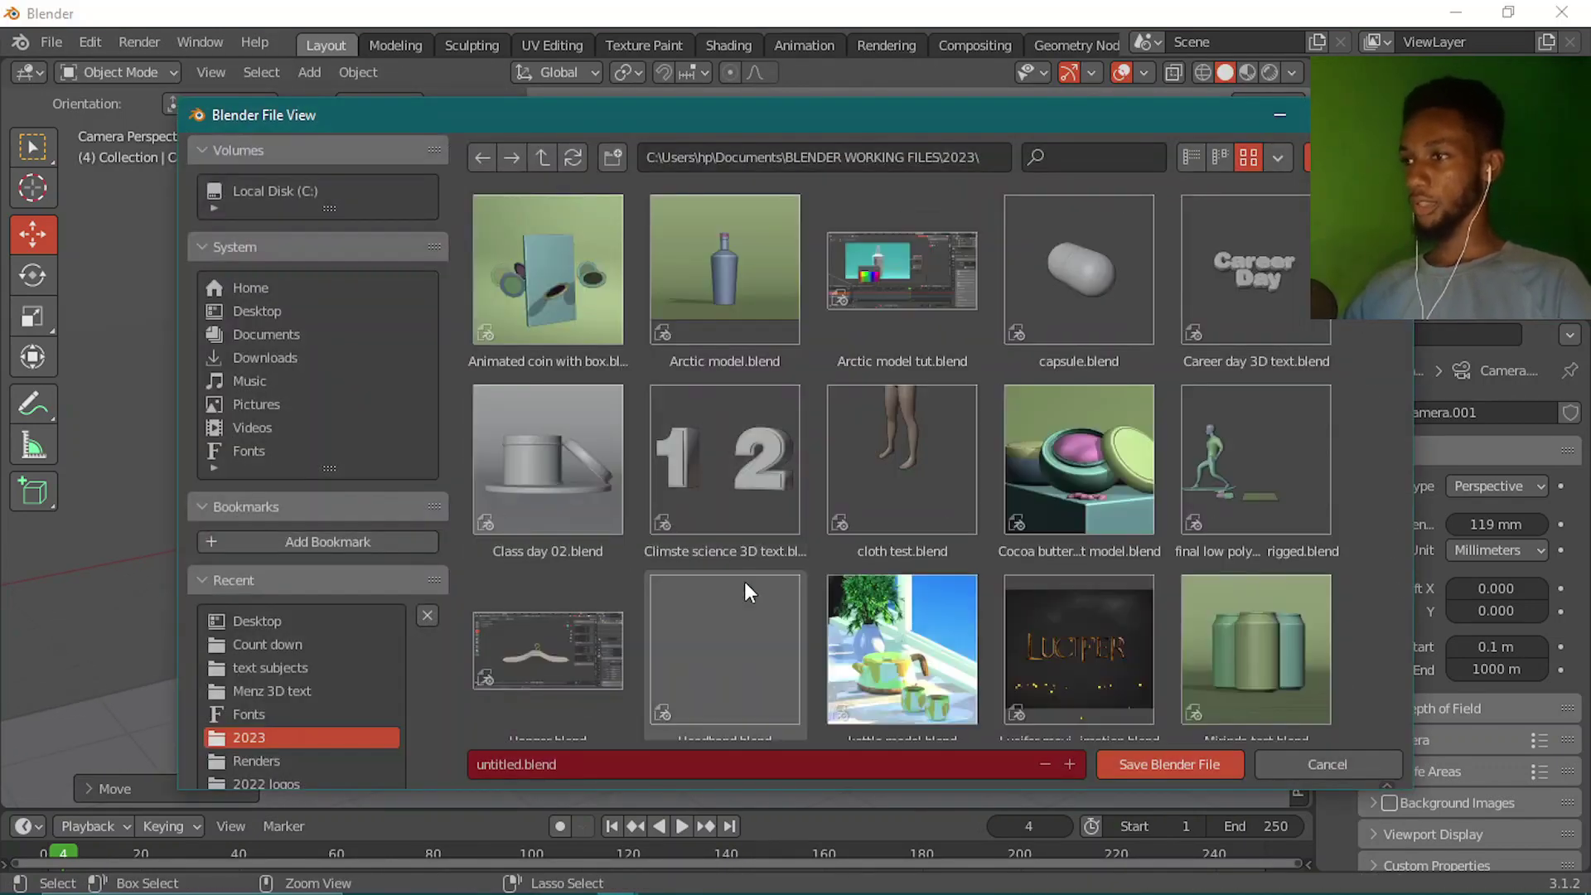
scroll(895, 623, "down", 2)
scroll(893, 621, "down", 3)
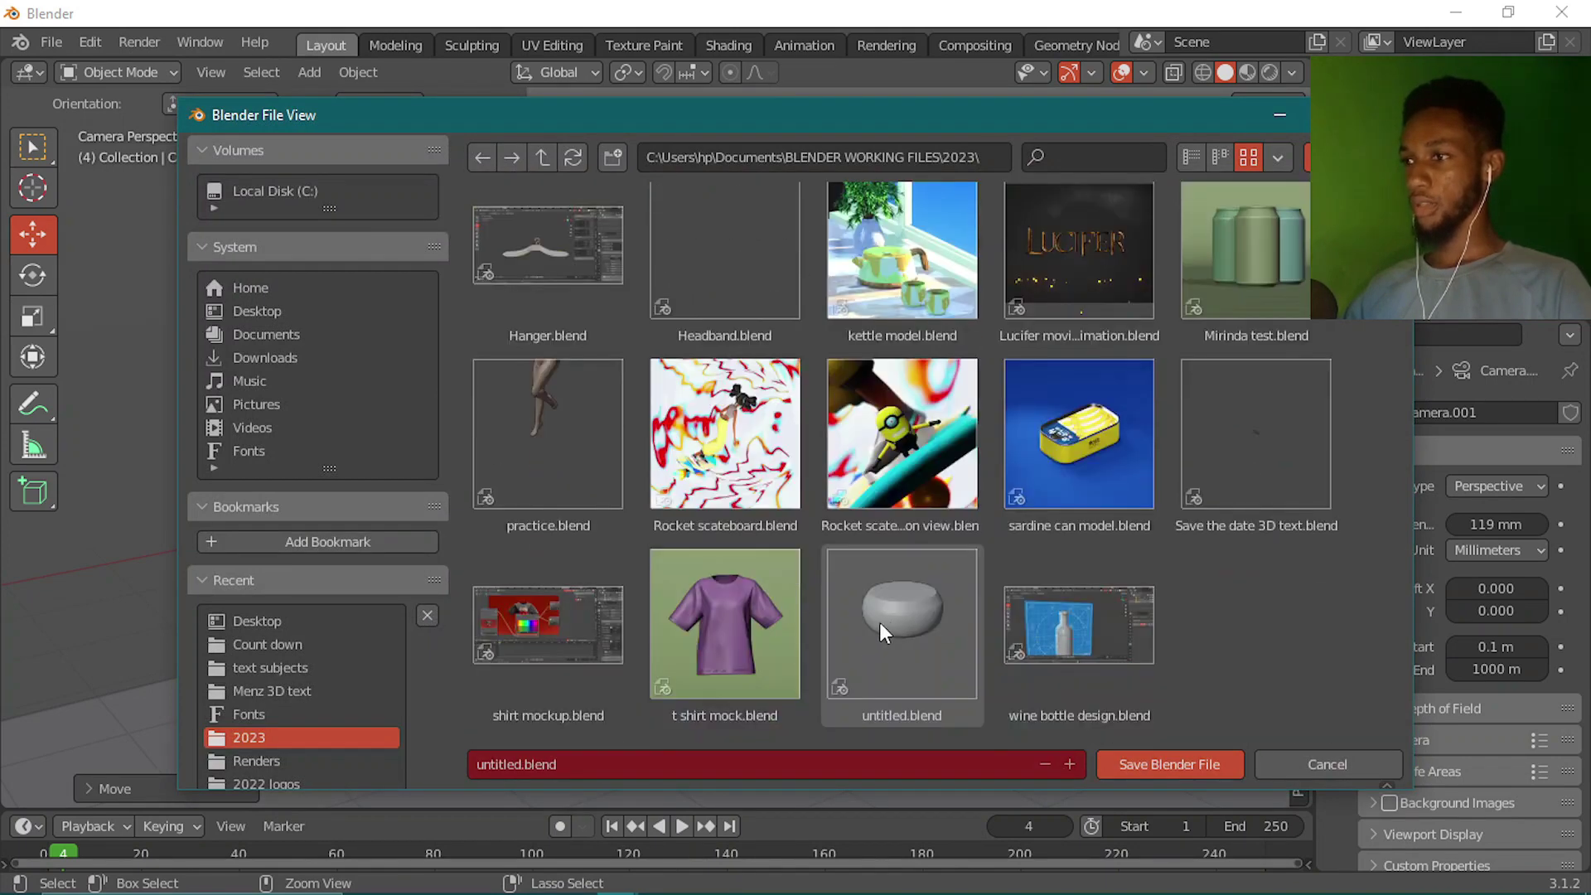
double_click(1115, 624)
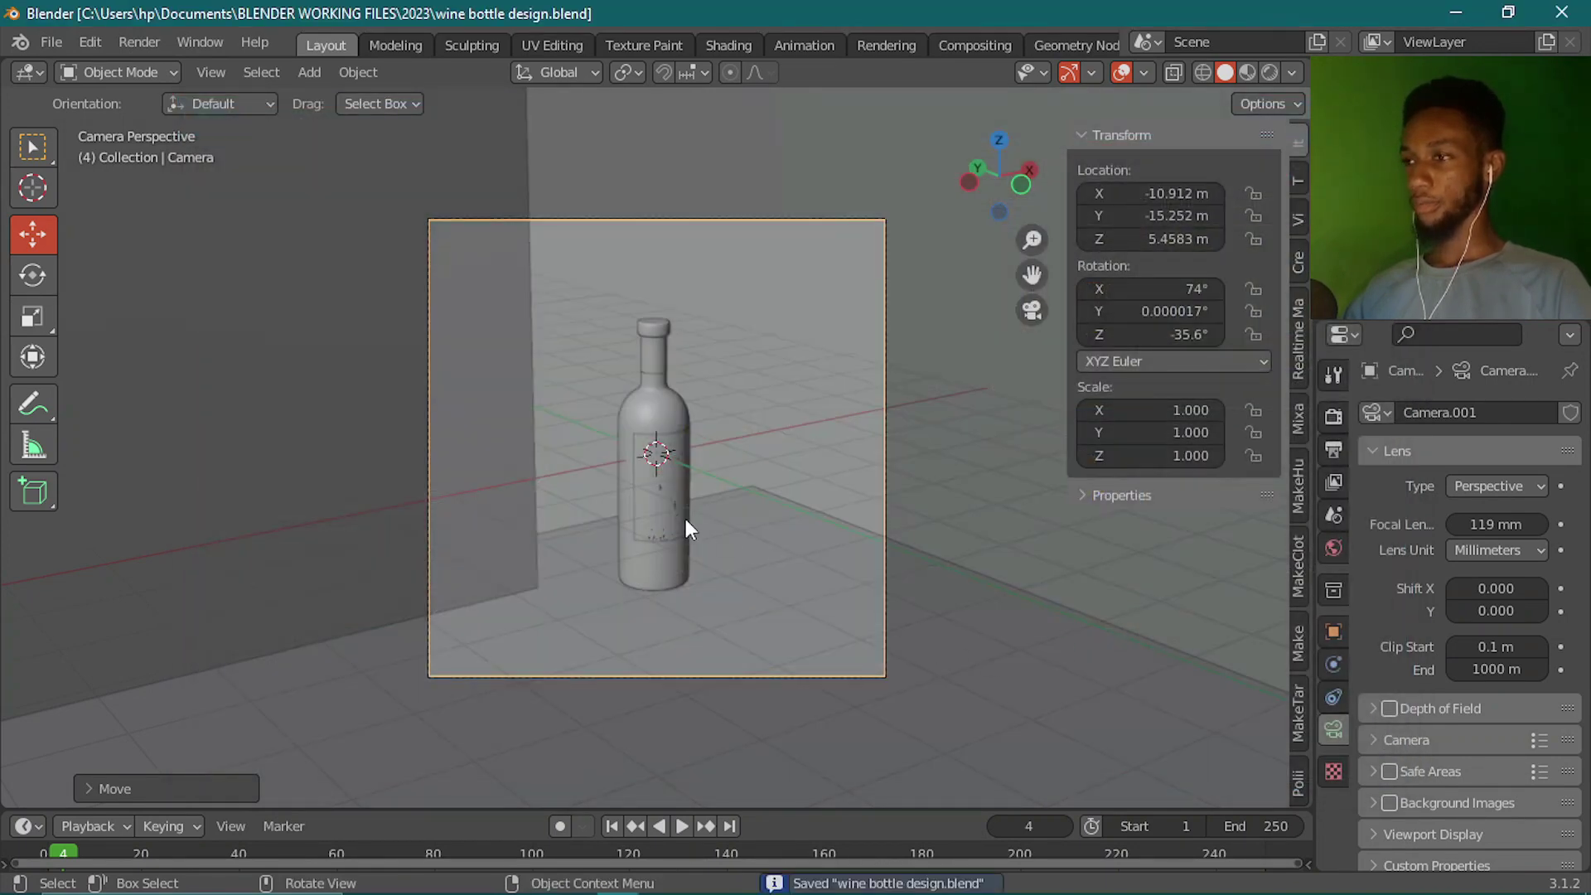
scroll(643, 492, "up", 1)
scroll(591, 497, "up", 2)
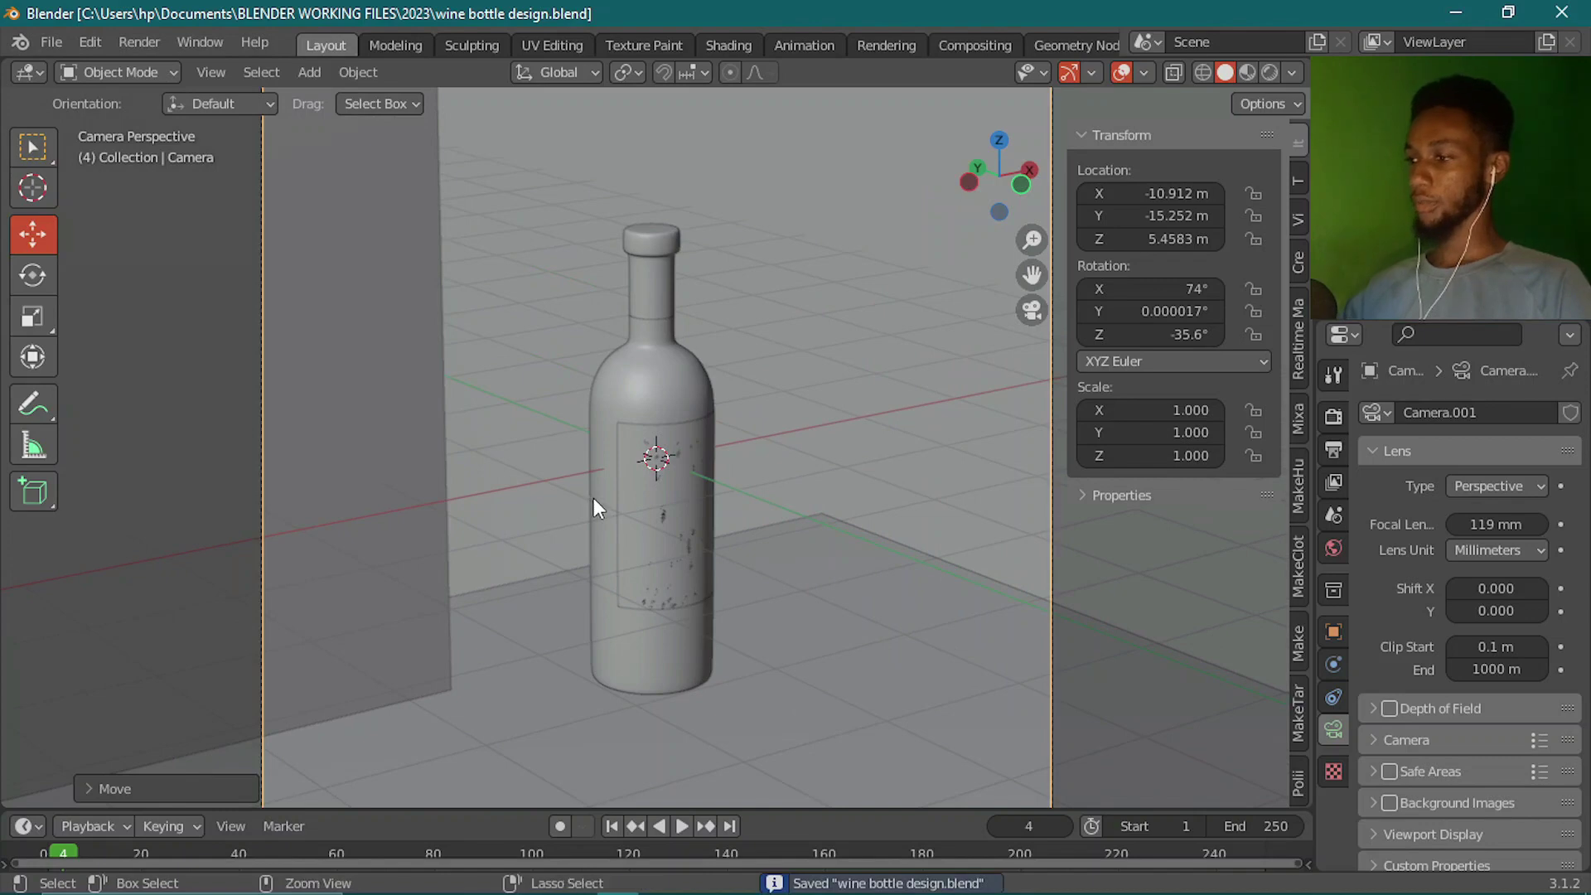
scroll(598, 498, "down", 3)
mouse_move(600, 497)
middle_mouse_down()
mouse_move(672, 495)
mouse_move(734, 541)
mouse_move(638, 500)
mouse_move(424, 560)
middle_mouse_up()
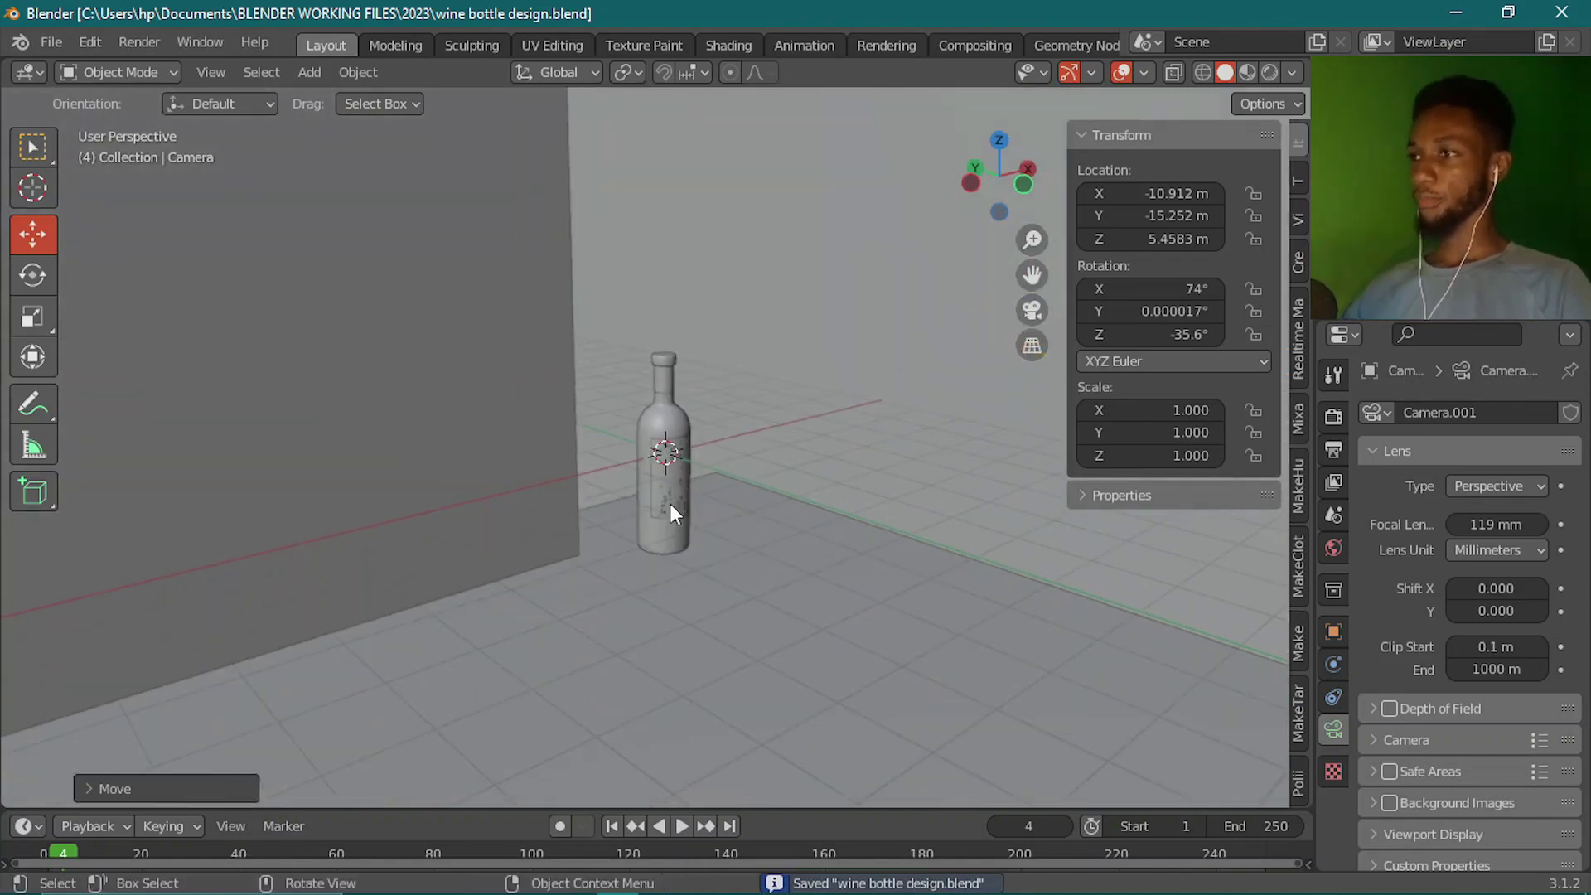
- Split the 3D viewport into a large left view and two stacked right views
scroll(719, 525, "down", 6)
mouse_move(773, 657)
middle_mouse_down()
mouse_move(658, 638)
mouse_move(653, 580)
middle_mouse_up()
scroll(614, 555, "up", 3)
mouse_move(577, 547)
middle_mouse_down()
mouse_move(736, 568)
mouse_move(745, 533)
mouse_move(655, 509)
middle_mouse_up()
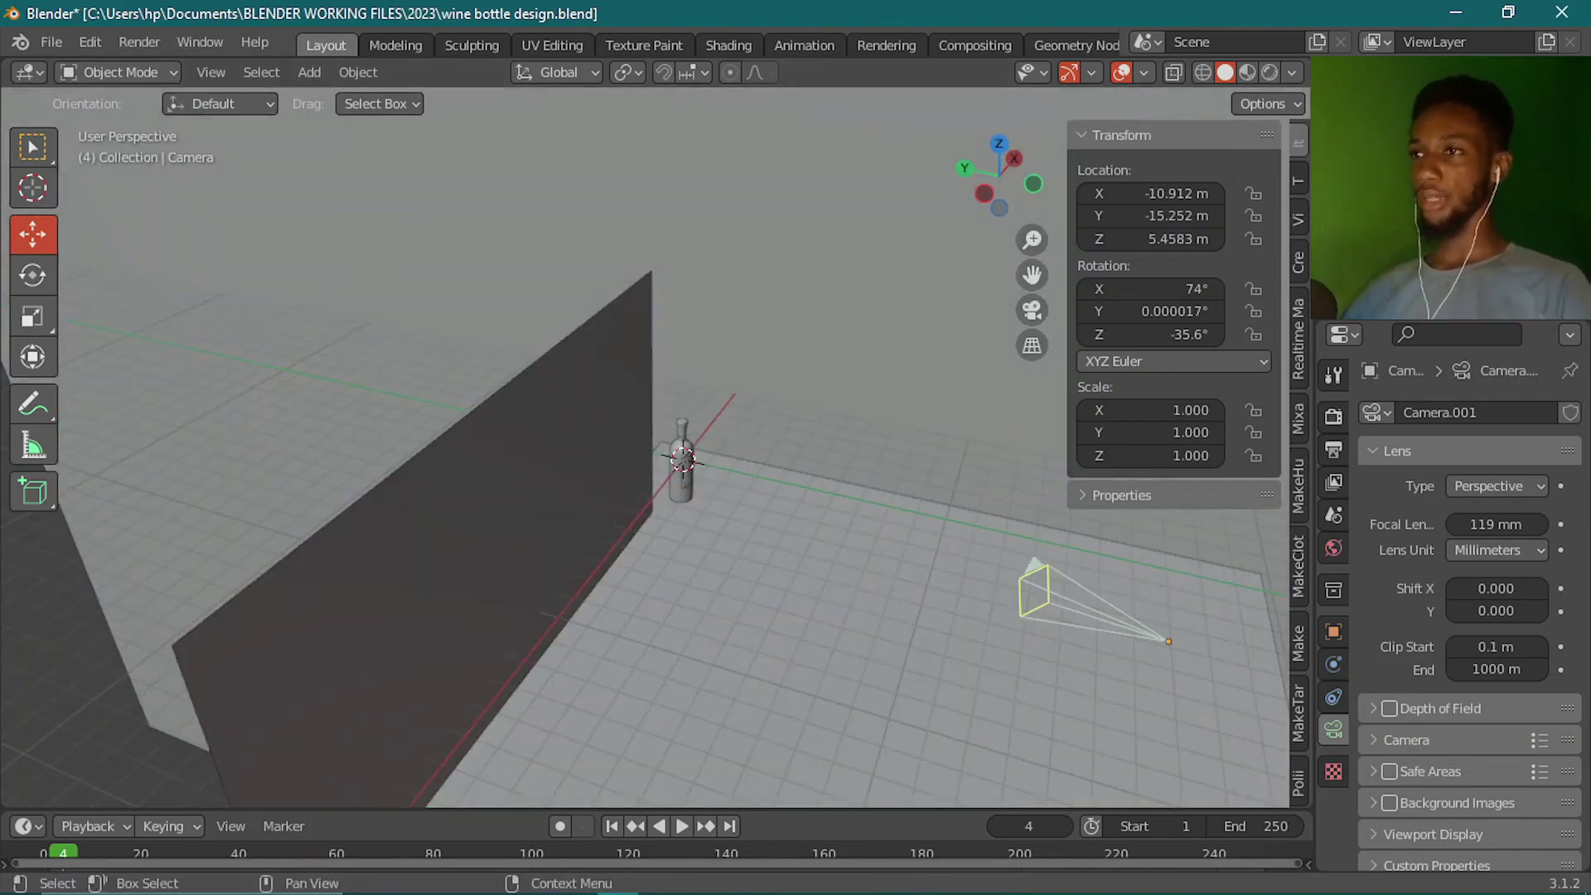
mouse_move(1280, 75)
left_mouse_down()
mouse_move(659, 196)
mouse_move(685, 198)
left_mouse_up()
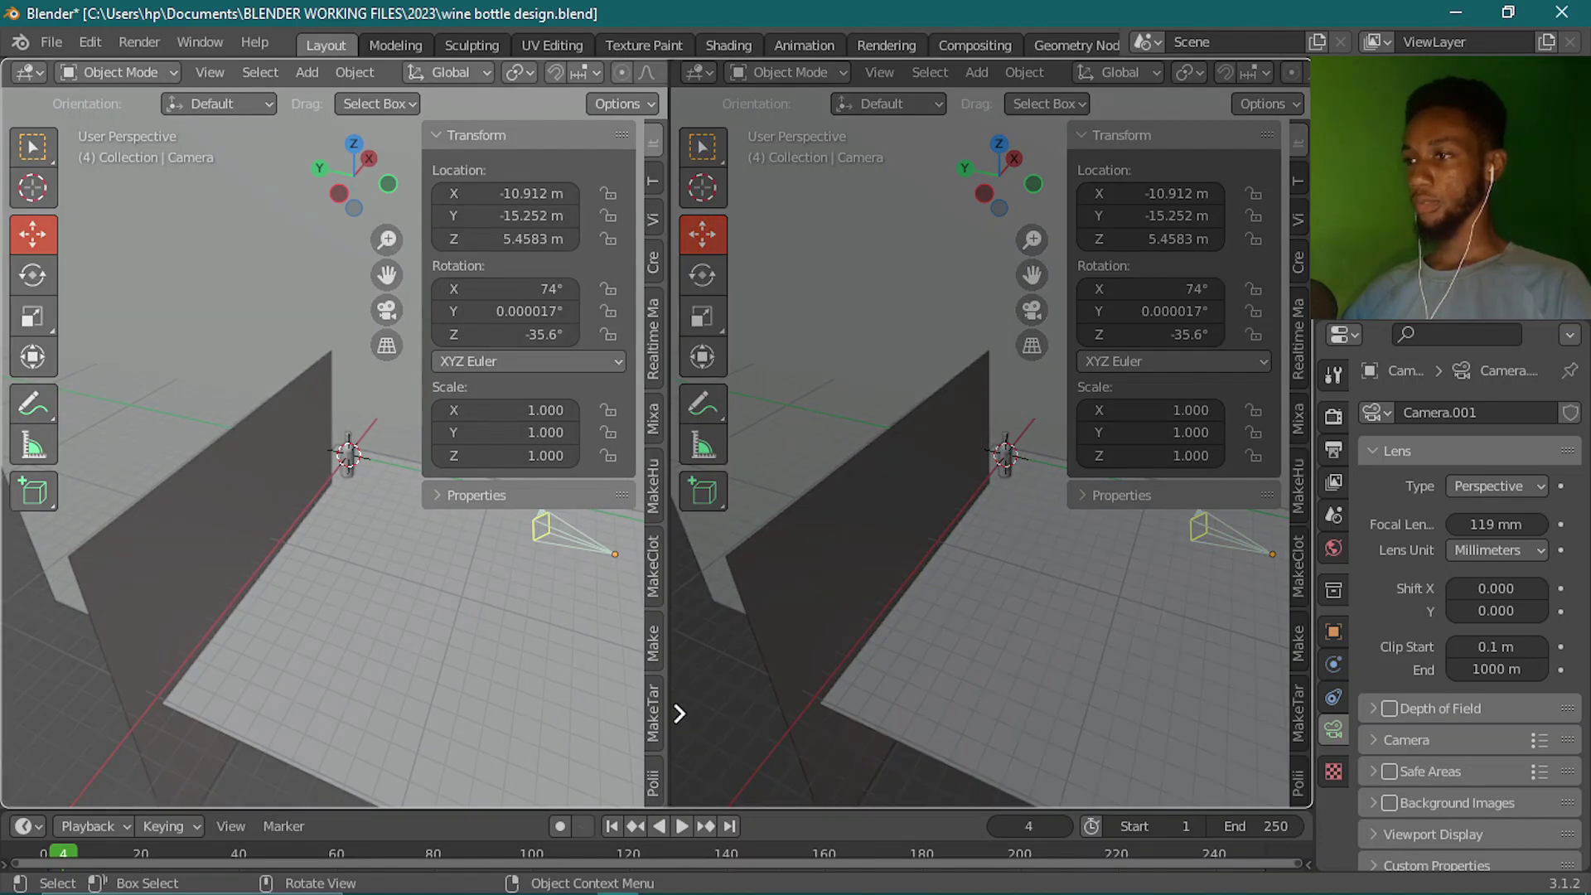
left_click_drag(680, 714, 667, 777)
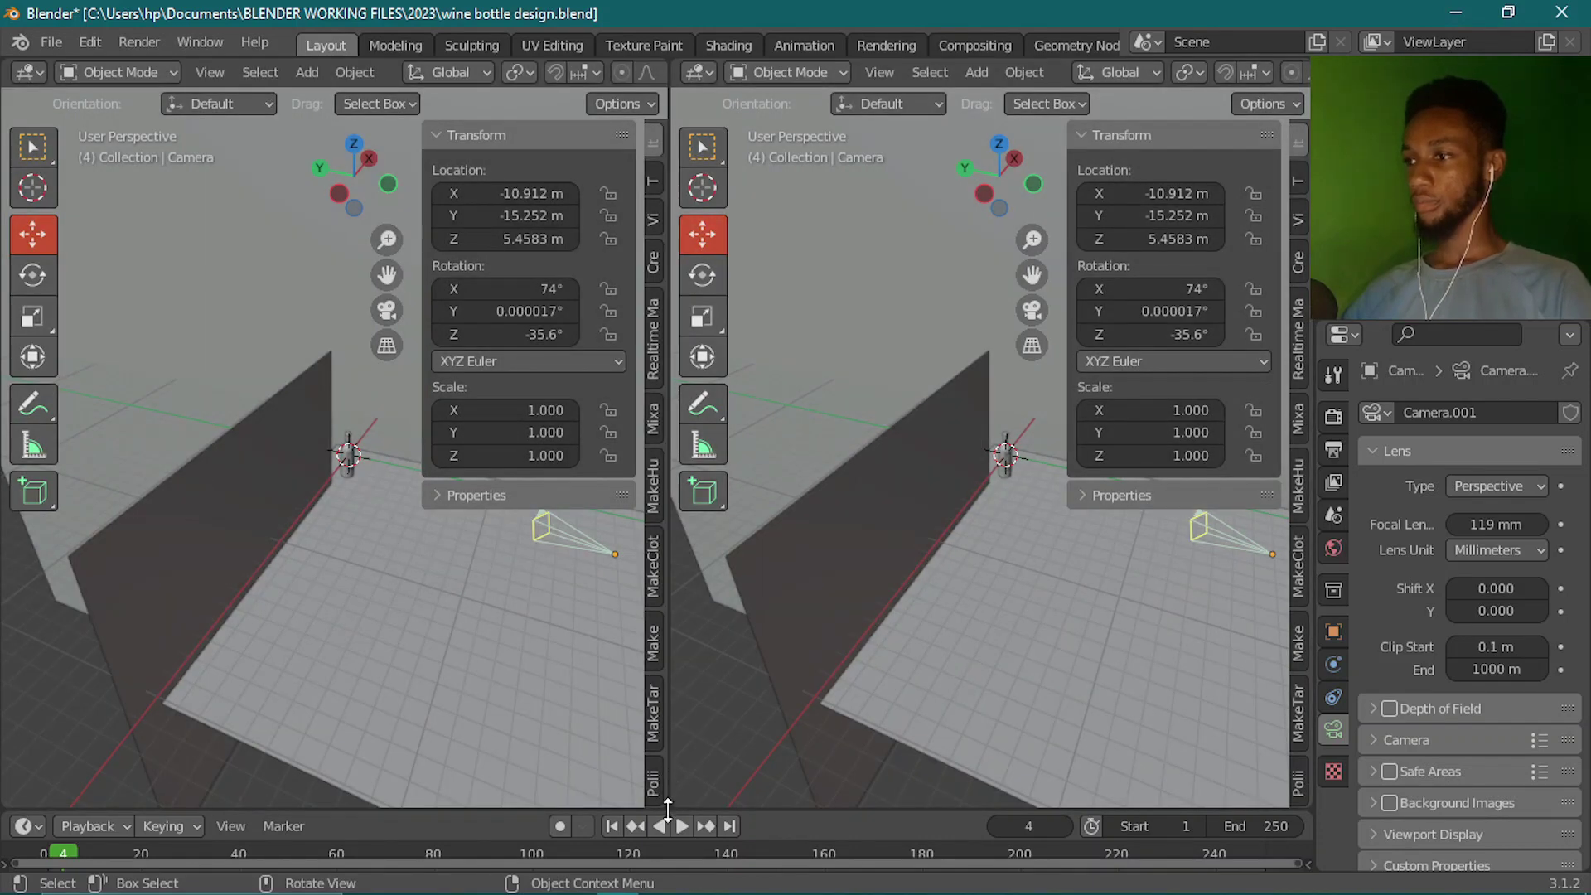
mouse_move(671, 796)
left_mouse_down()
mouse_move(684, 458)
mouse_move(678, 507)
left_mouse_up()
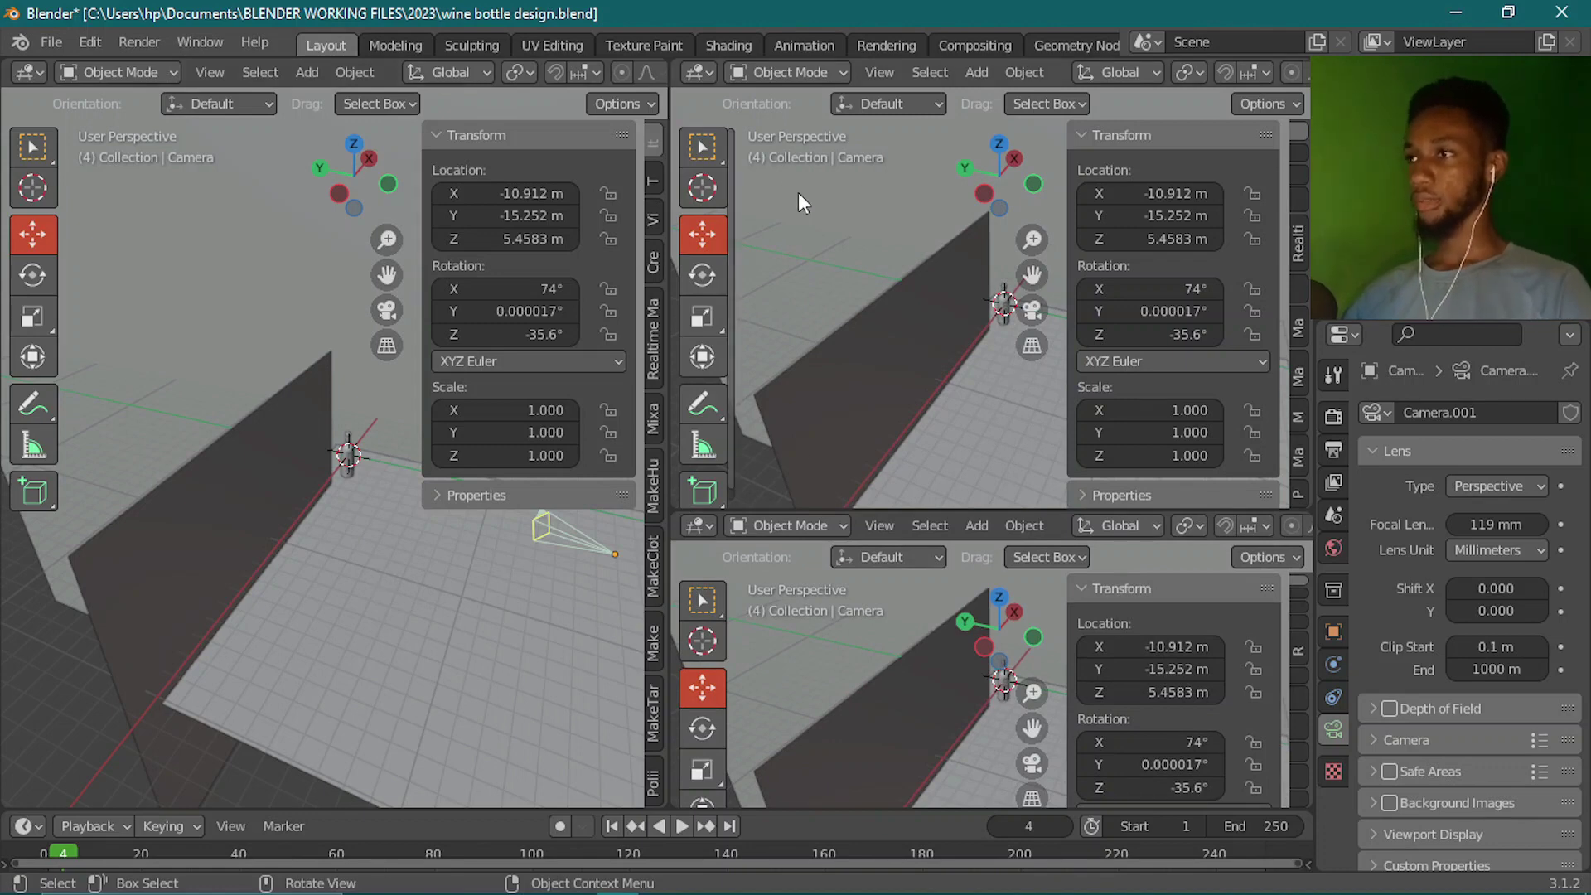
- Make the upper-right view a rendered camera preview without panels, overlays or gizmos; enlarge lower-right area
key("n")
key("t")
key("KP_0")
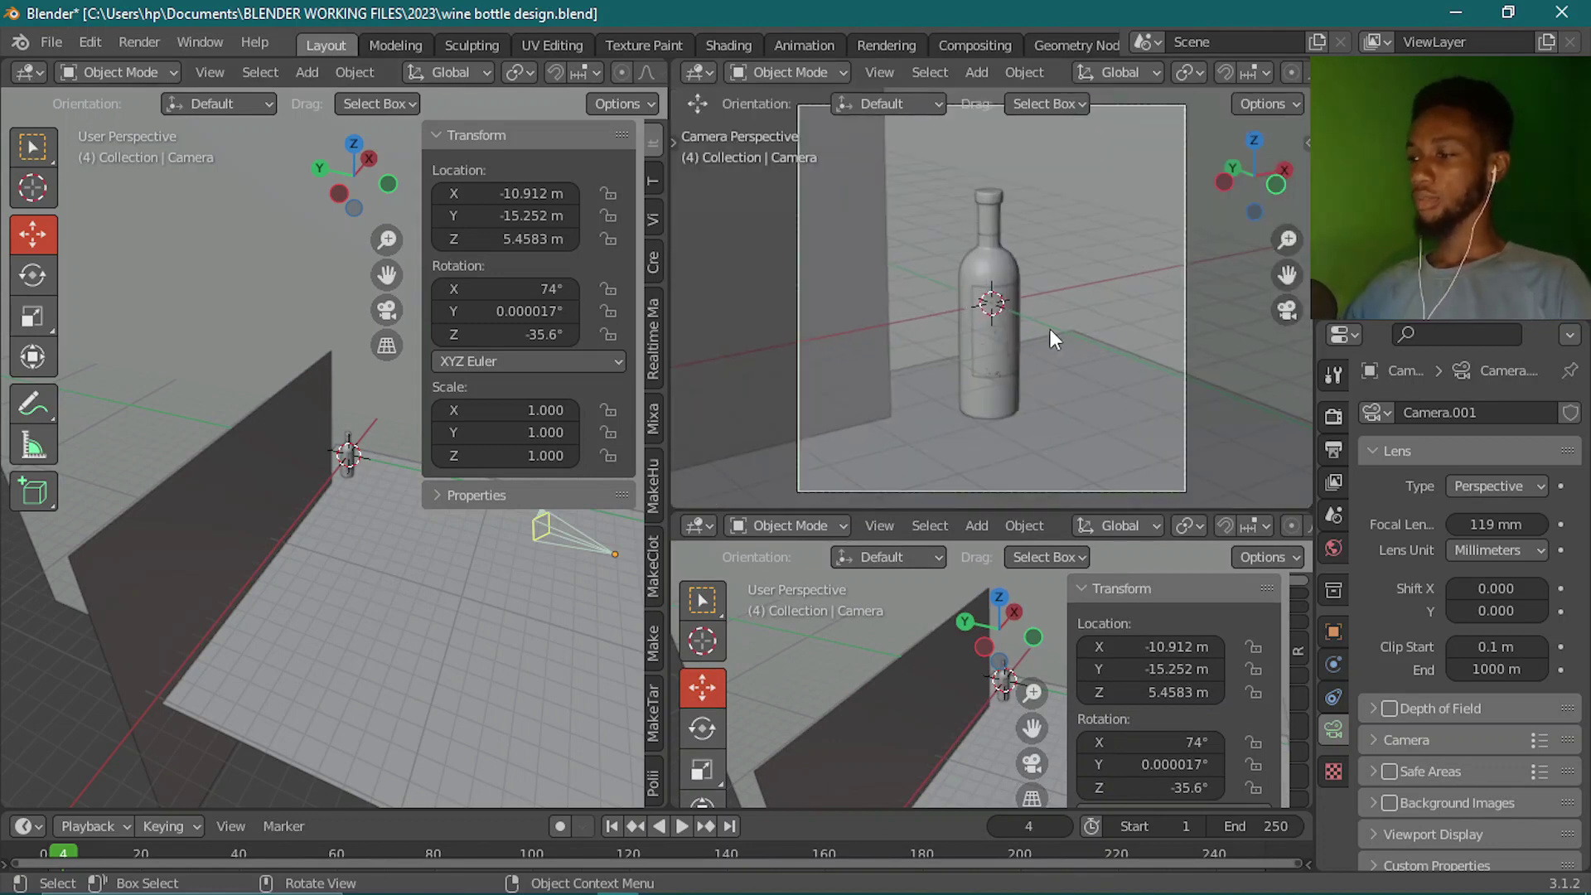
key("z")
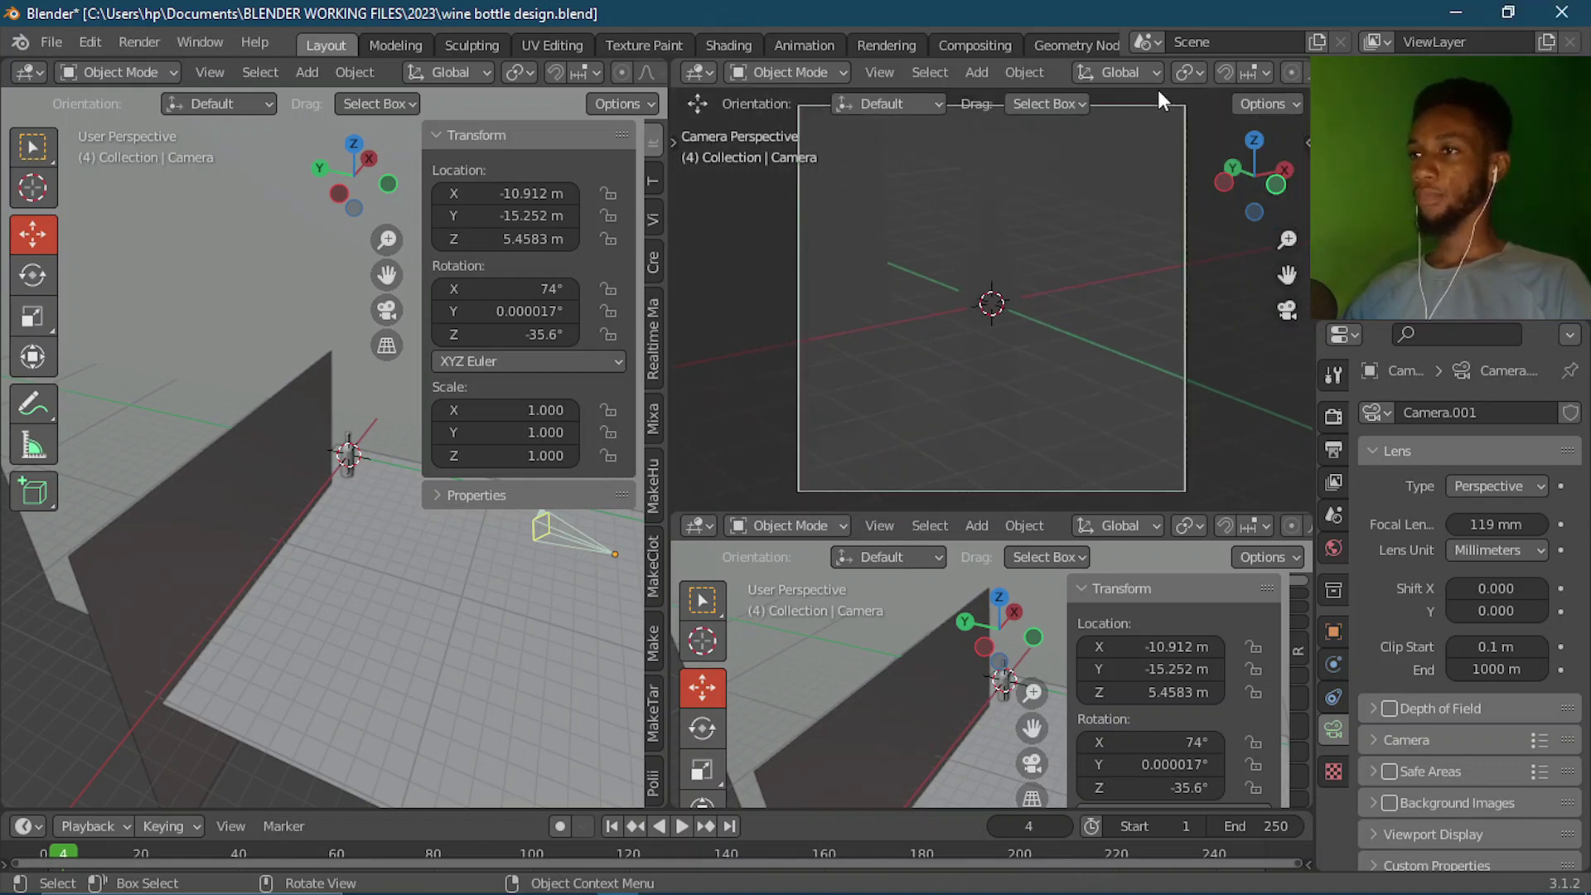
scroll(1156, 68, "down", 3)
scroll(1157, 68, "down", 3)
left_click(1185, 72)
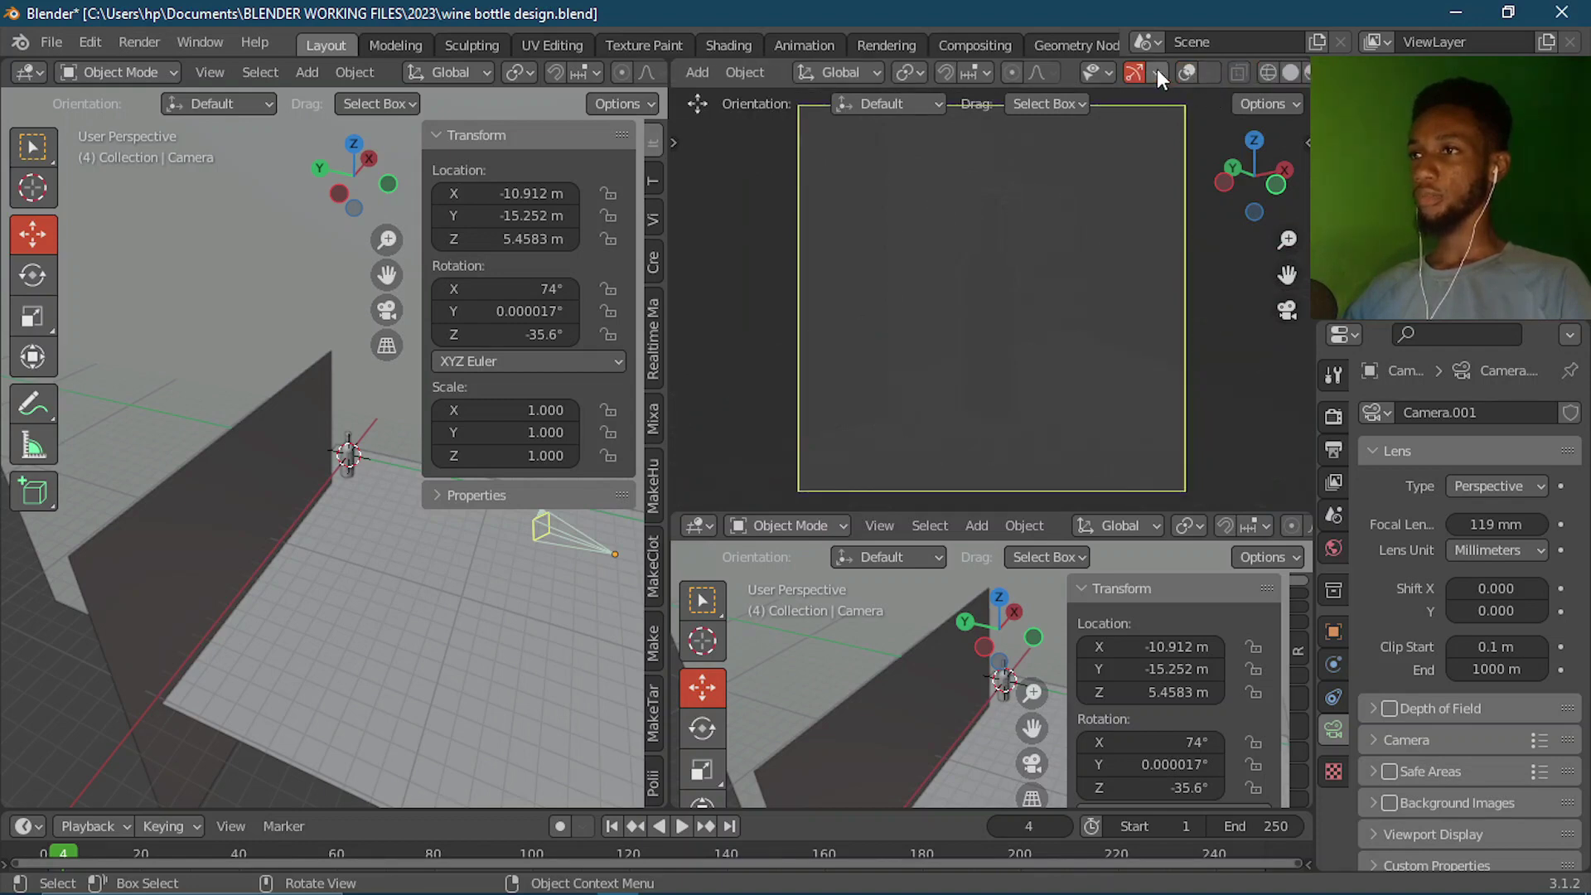
left_click(1132, 73)
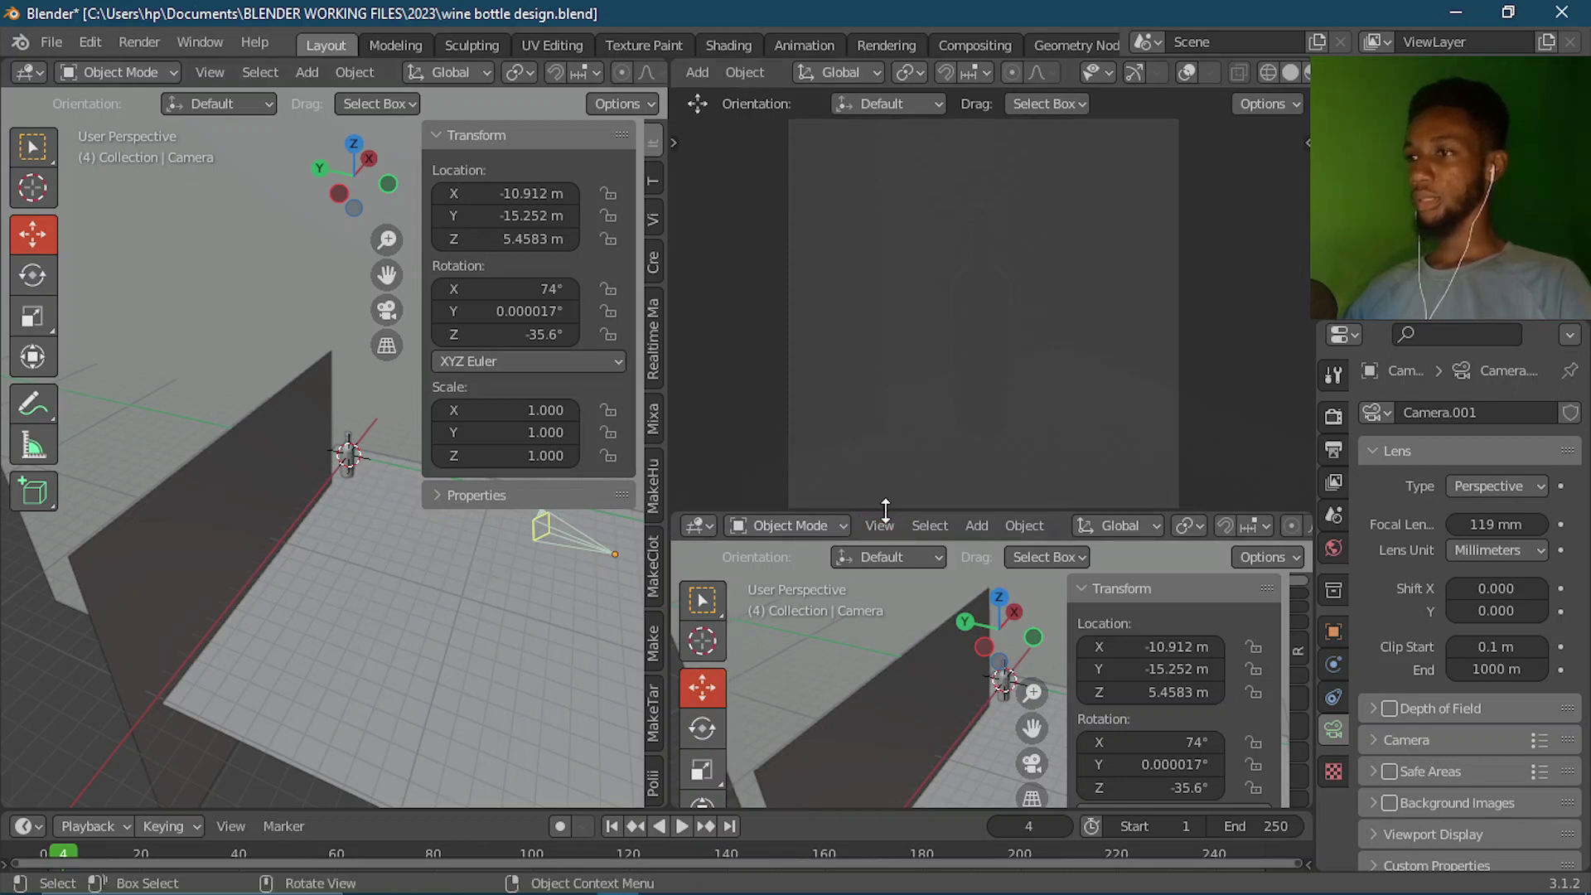
left_click_drag(885, 508, 903, 465)
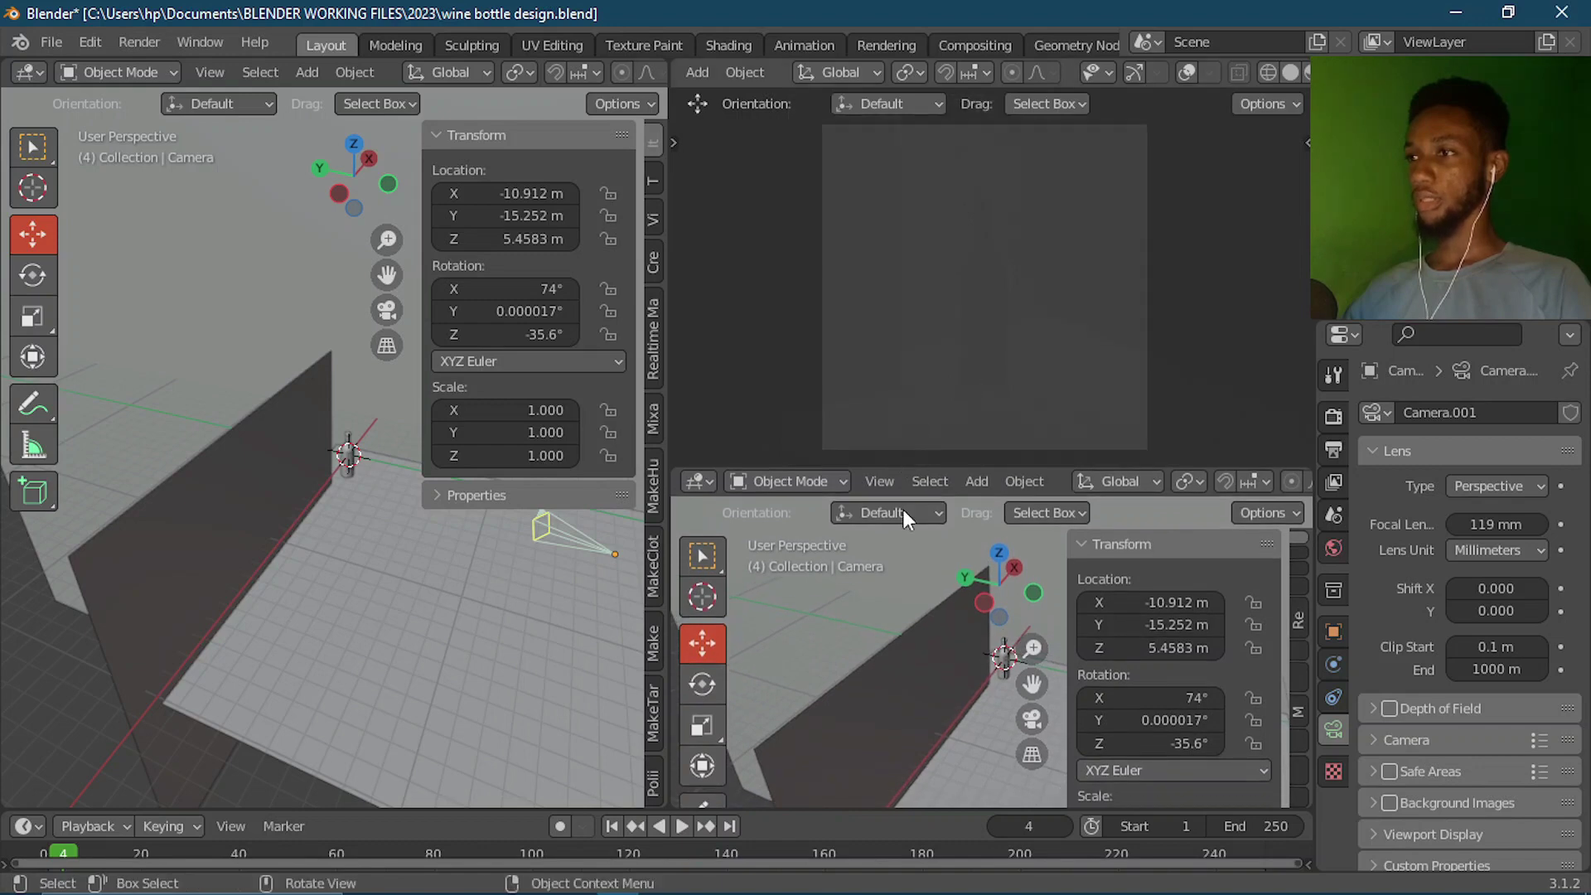
left_click(699, 480)
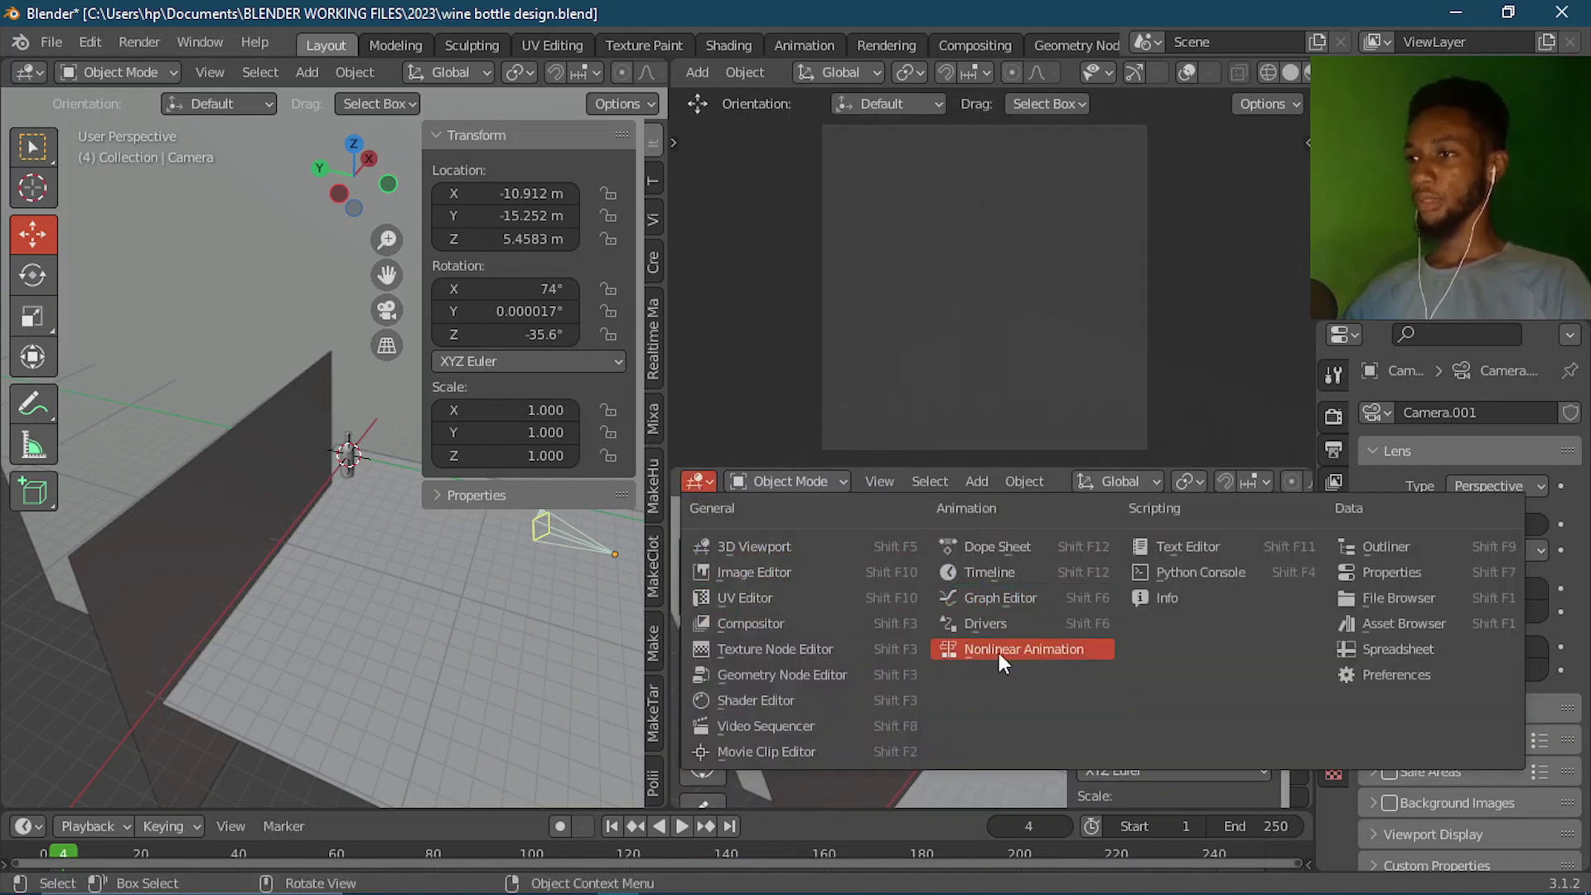
- Turn the lower-right area into a Shader Editor and add an area light raised to 17.697 m
left_click(770, 700)
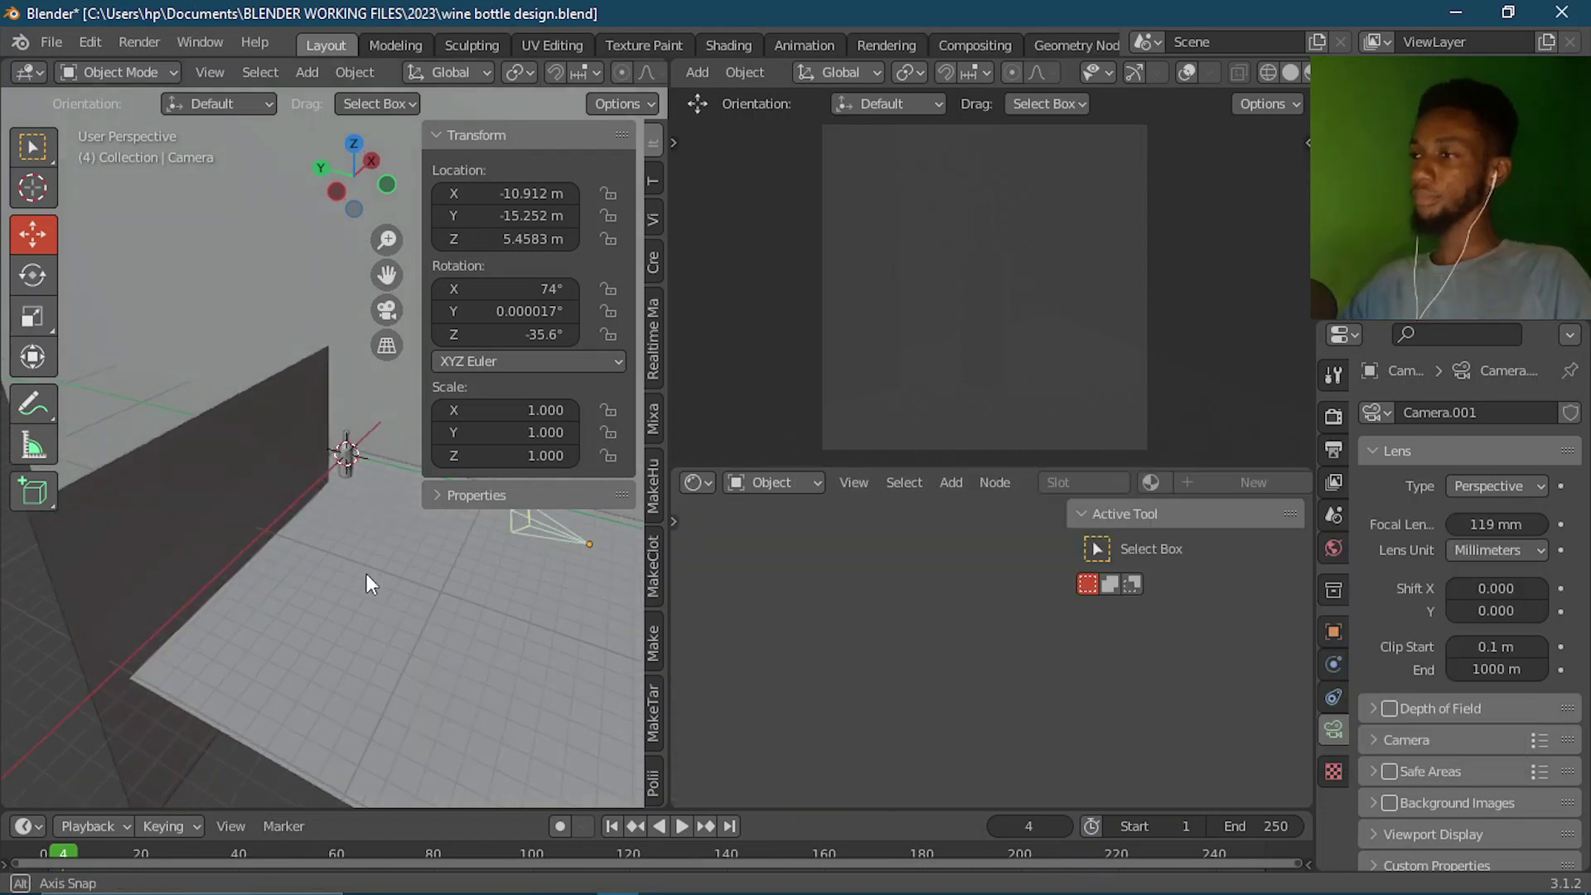
mouse_move(366, 574)
middle_mouse_down()
mouse_move(326, 540)
mouse_move(294, 546)
mouse_move(390, 550)
mouse_move(387, 572)
mouse_move(330, 573)
mouse_move(340, 585)
mouse_move(307, 576)
mouse_move(370, 538)
mouse_move(329, 531)
mouse_move(393, 524)
middle_mouse_up()
key("shift+a")
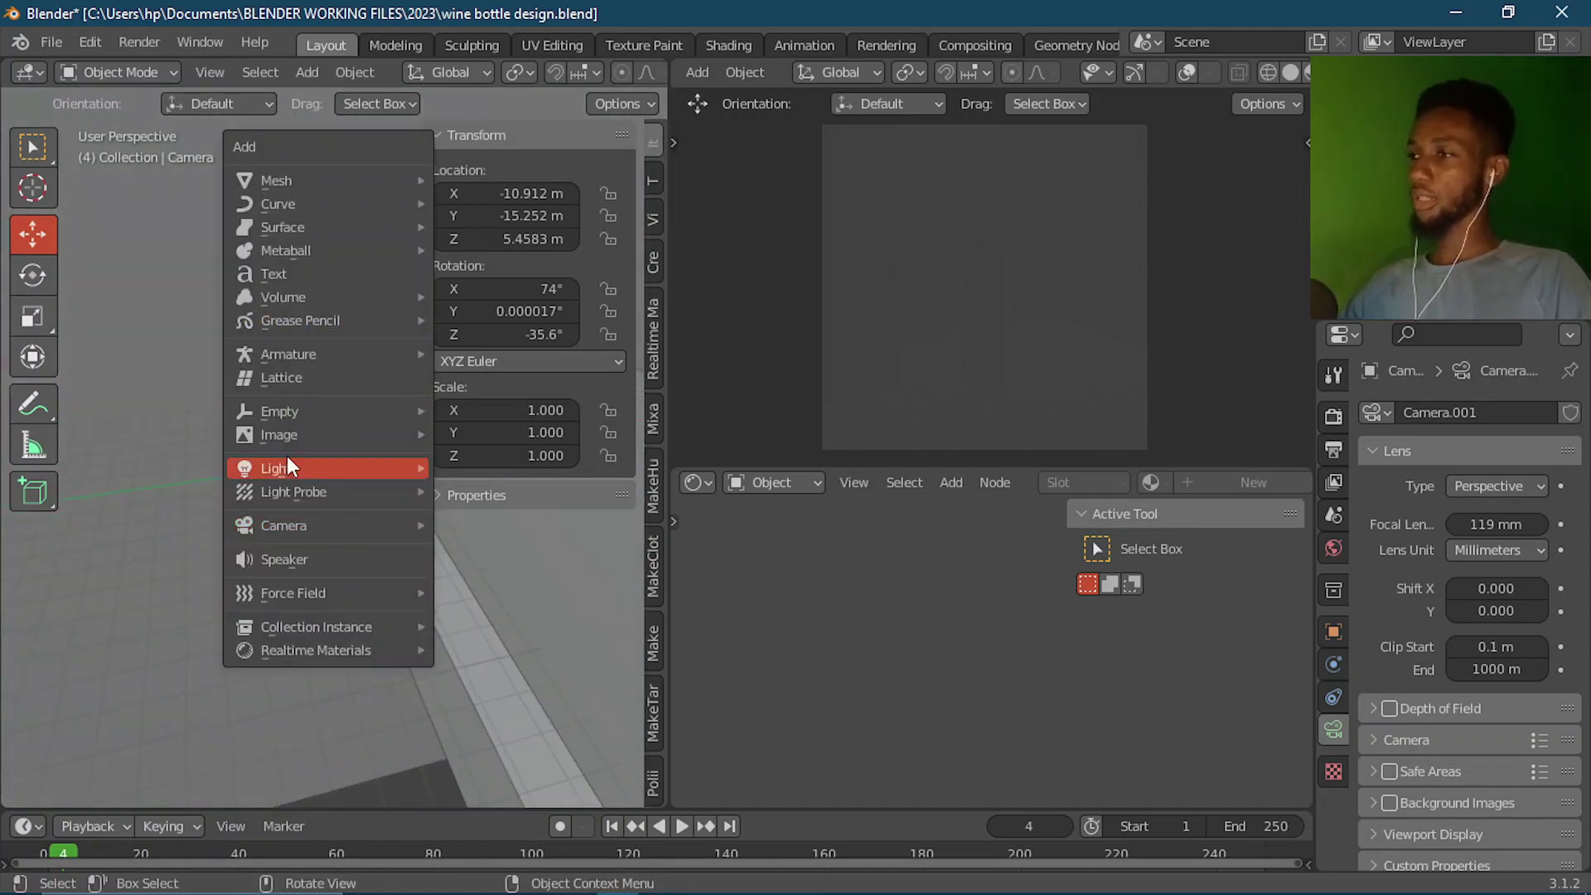
mouse_move(276, 469)
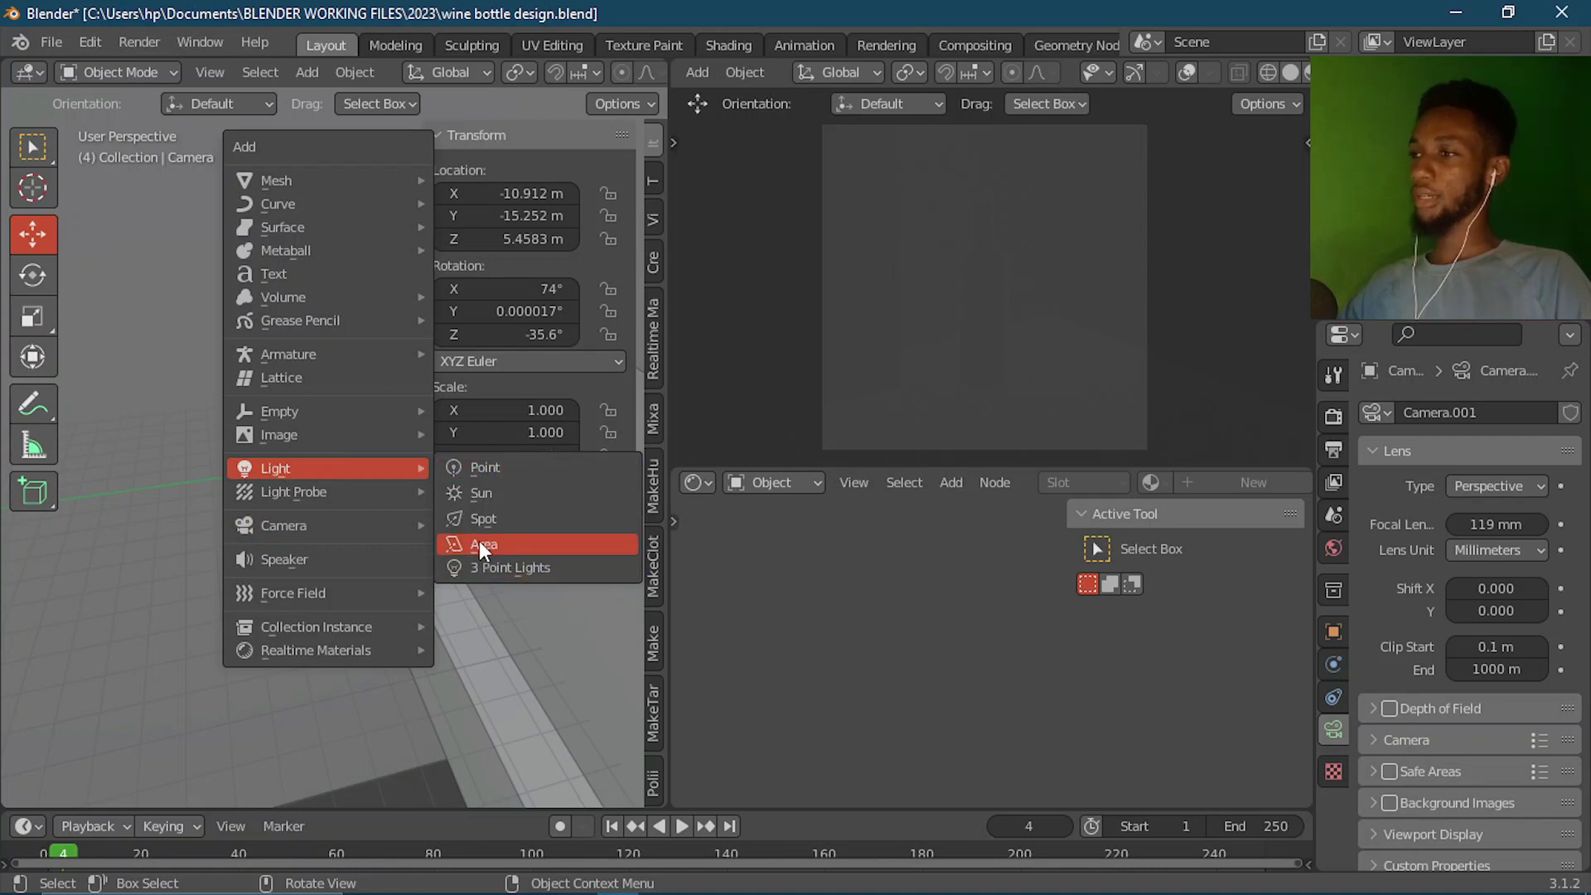
left_click(479, 542)
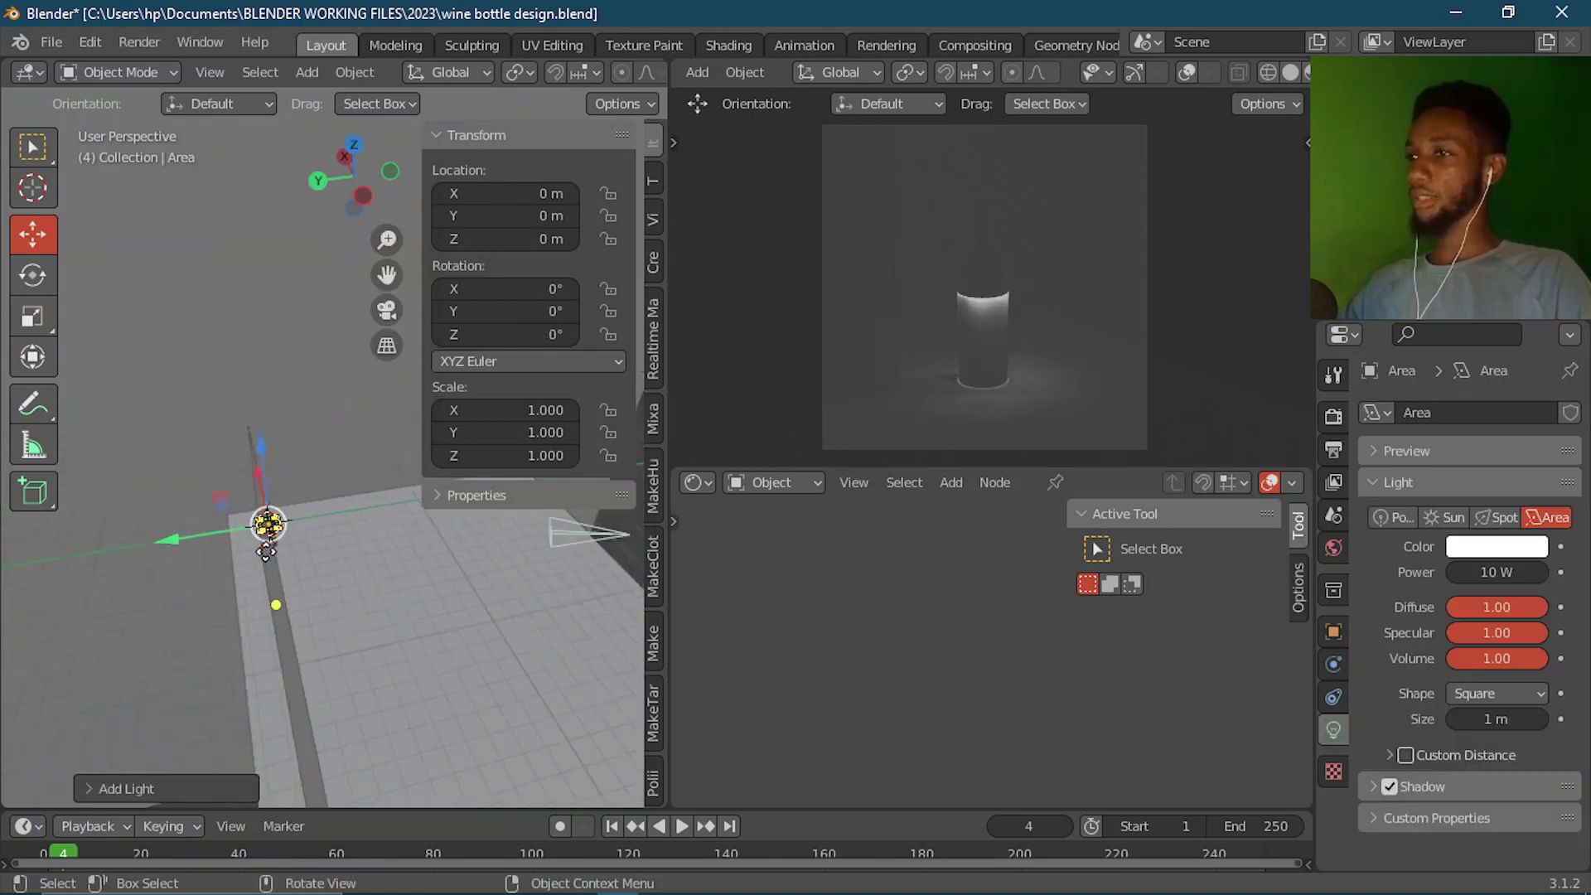
left_click_drag(283, 422, 273, 273)
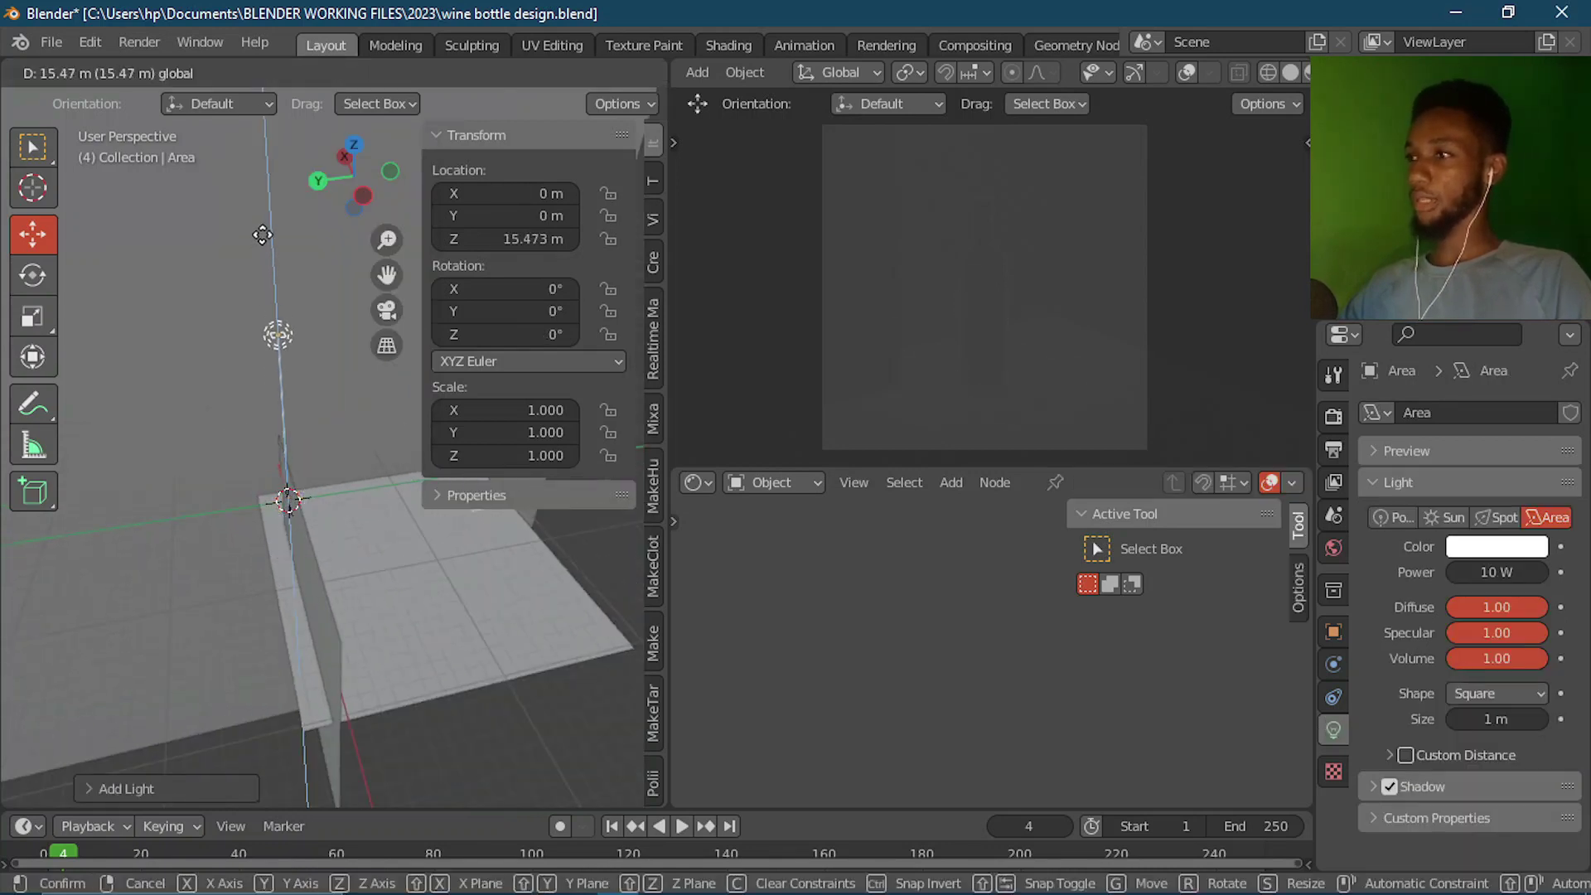
- Set the area light's power to 2500 W, then view the Pinterest reference pin
left_click(1520, 571)
type("500")
key("Return")
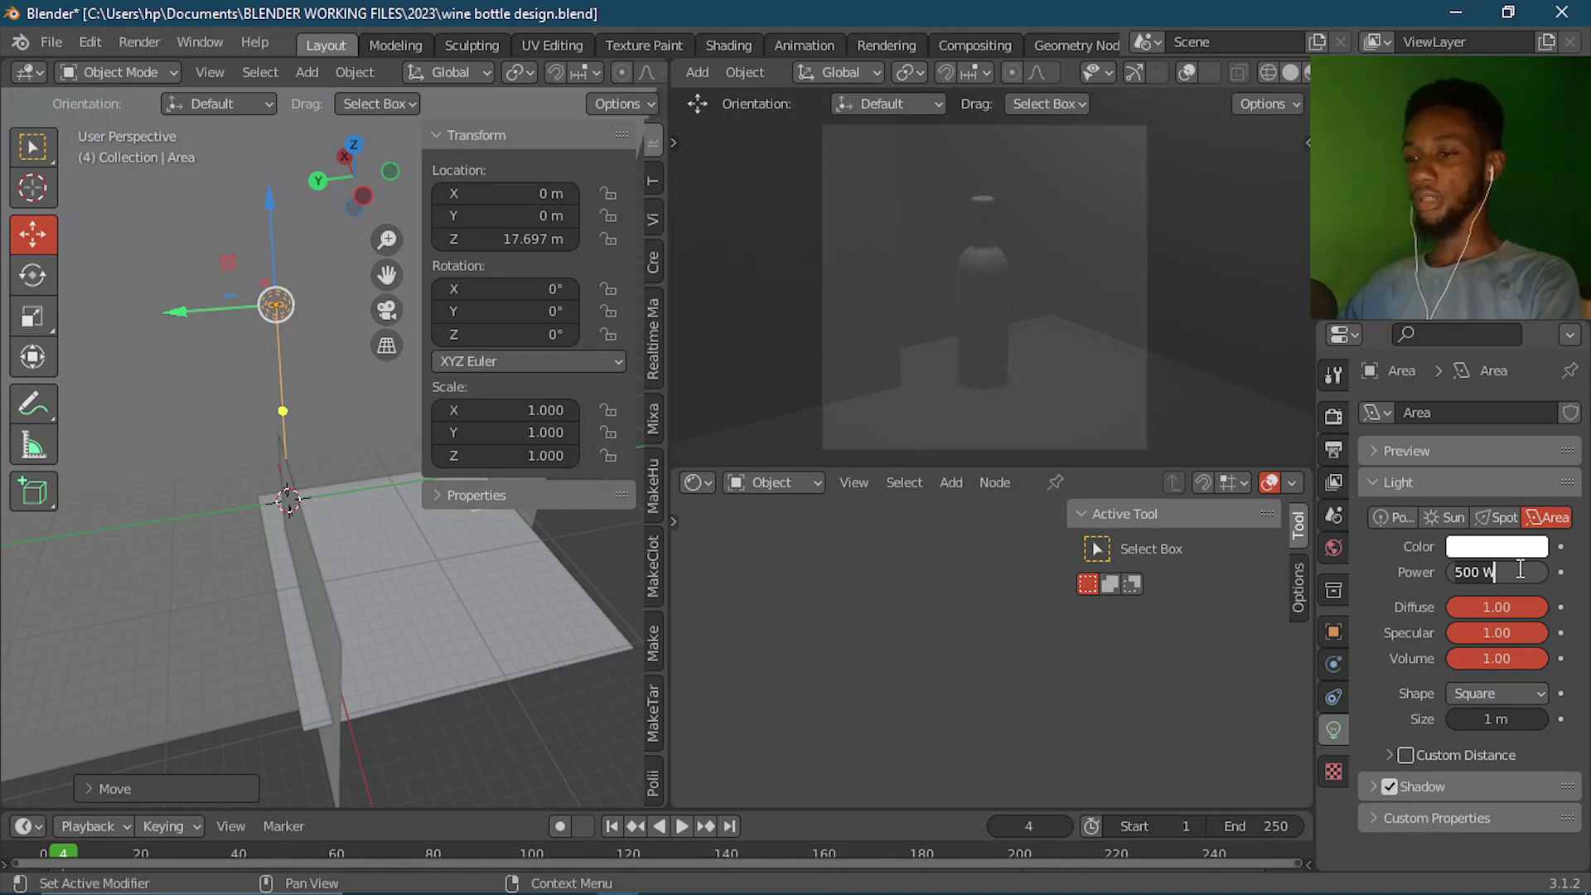
type("0")
key("Return")
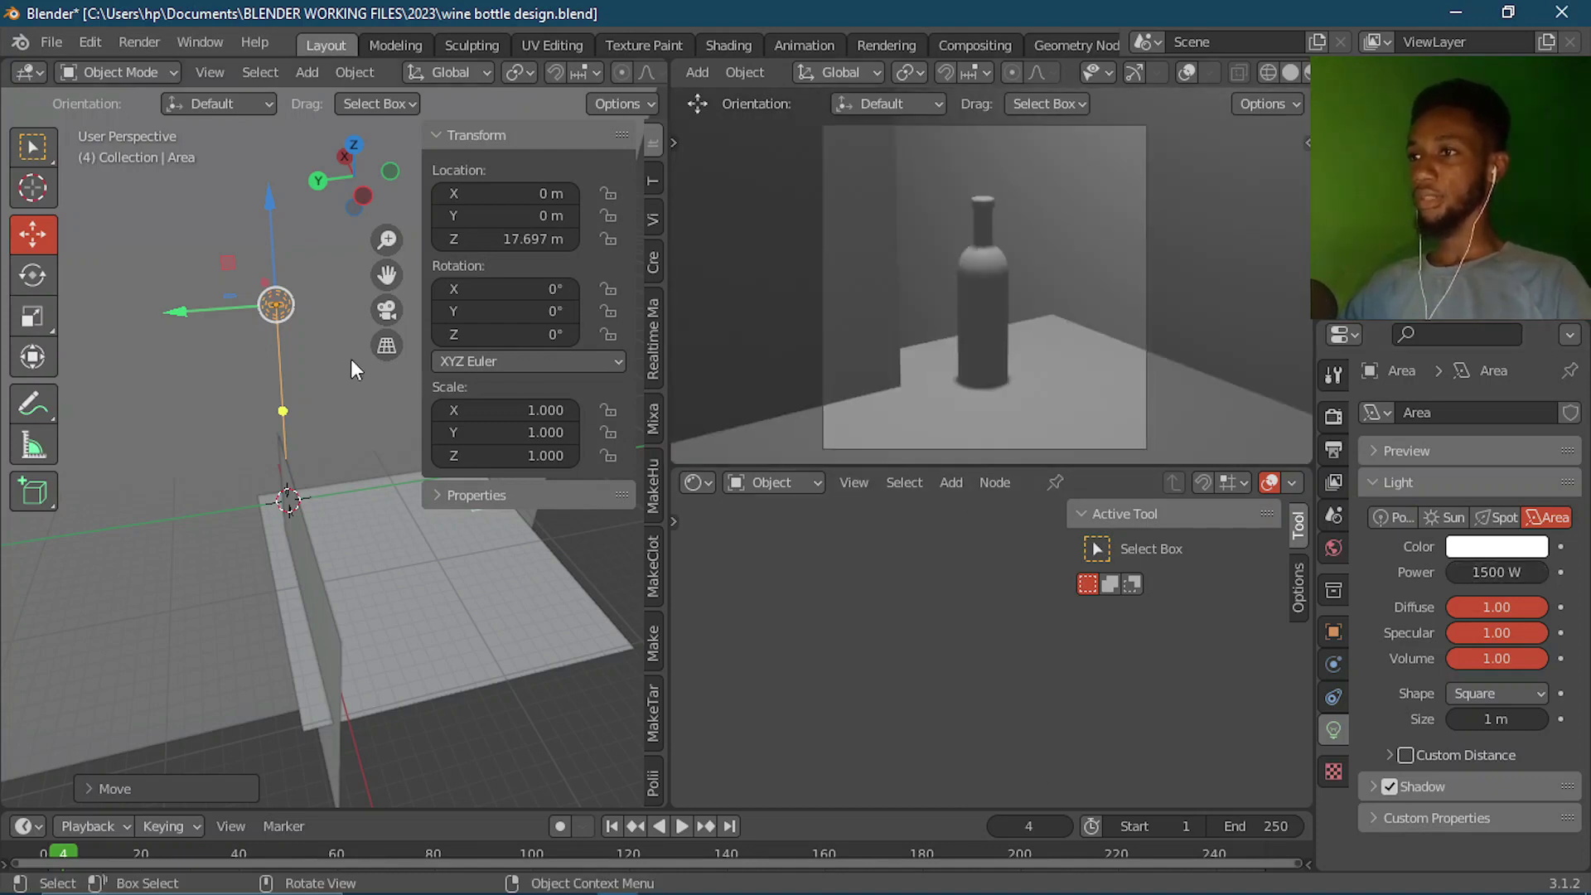
left_click(1510, 571)
type("25")
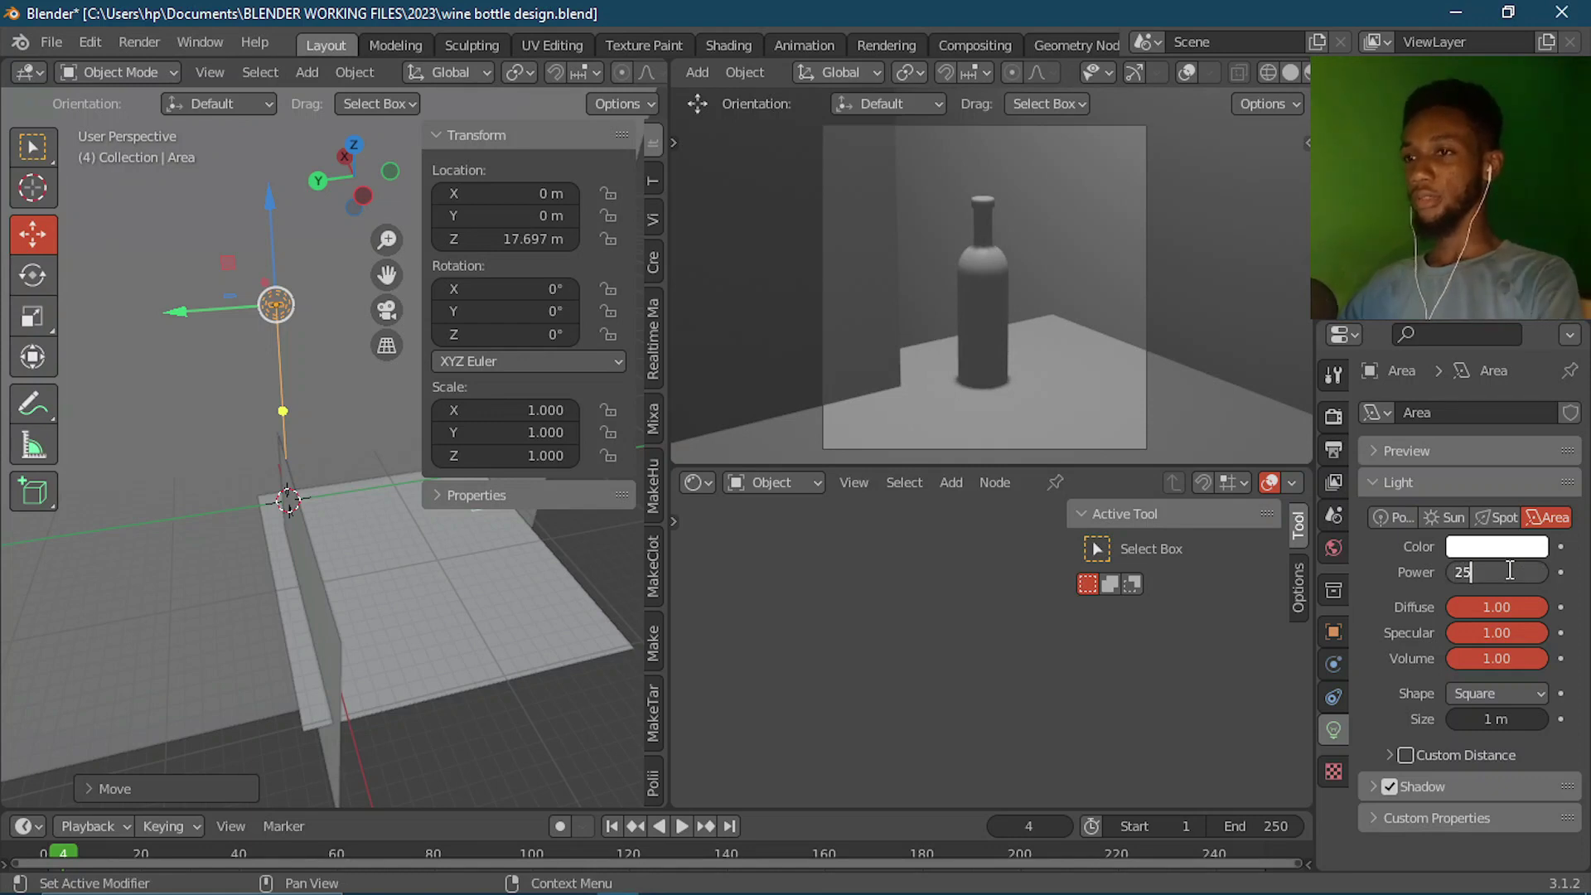
type("000")
key("Return")
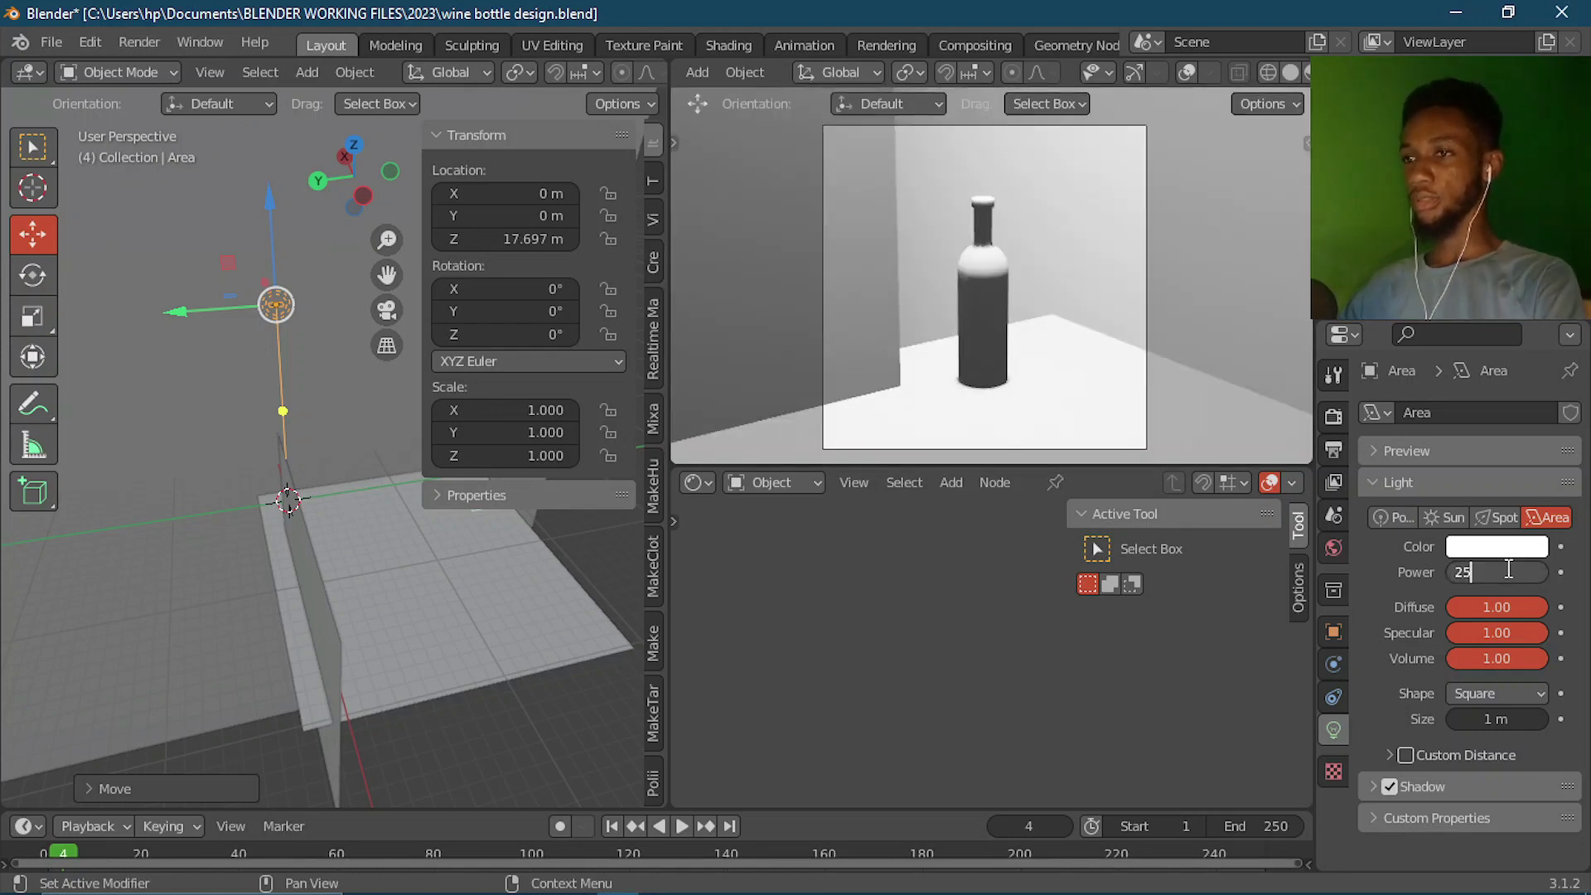
key("Return")
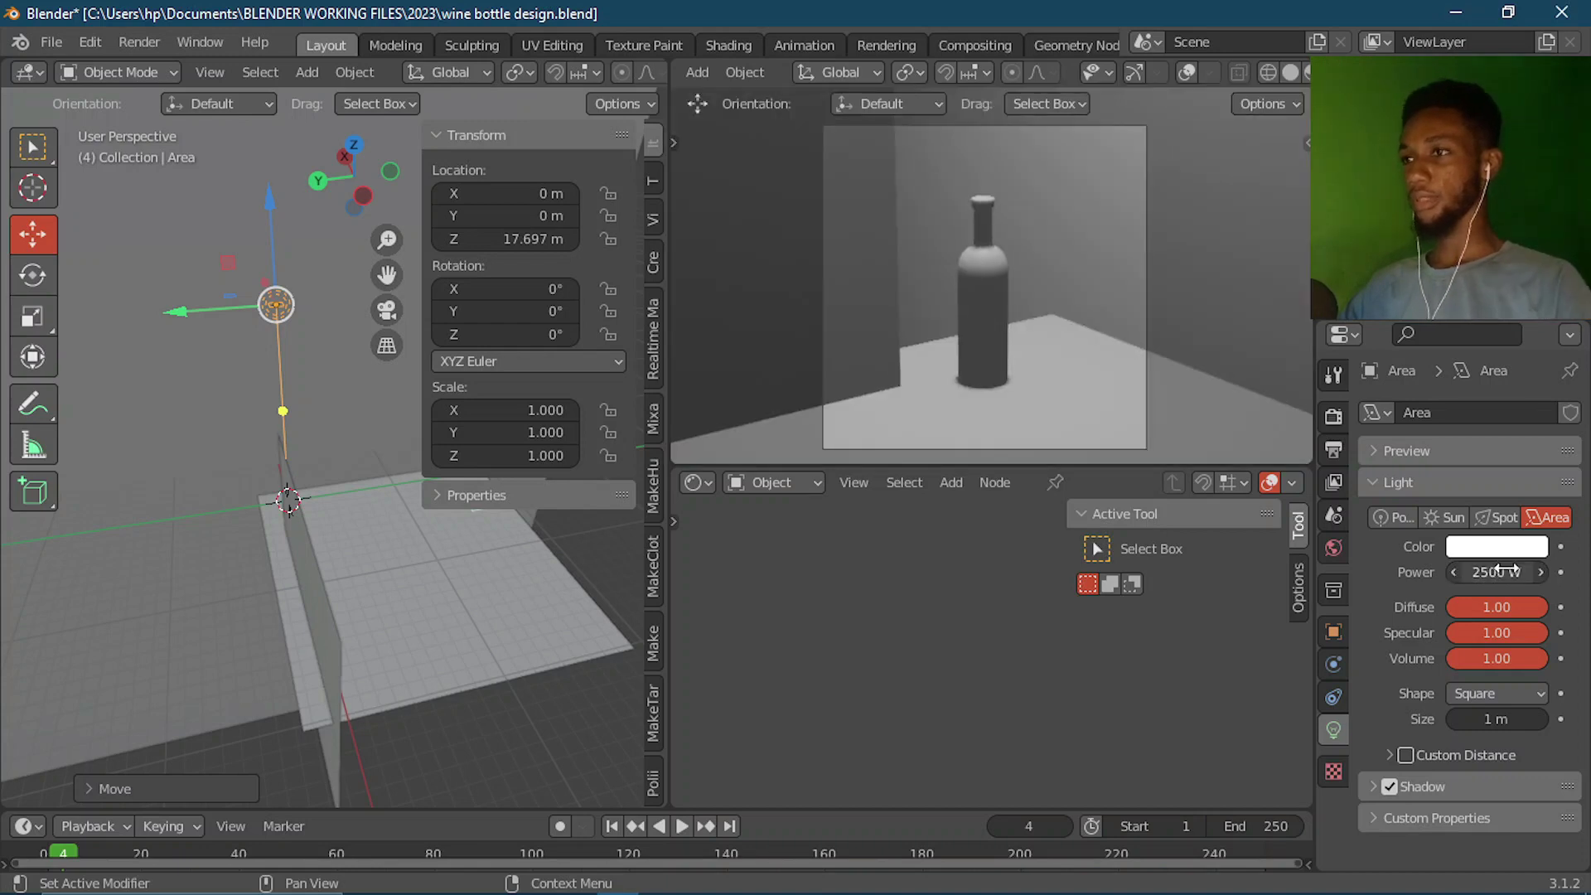
mouse_move(342, 517)
middle_mouse_down()
mouse_move(266, 506)
mouse_move(341, 526)
mouse_move(300, 526)
mouse_move(353, 494)
mouse_move(365, 579)
middle_mouse_up()
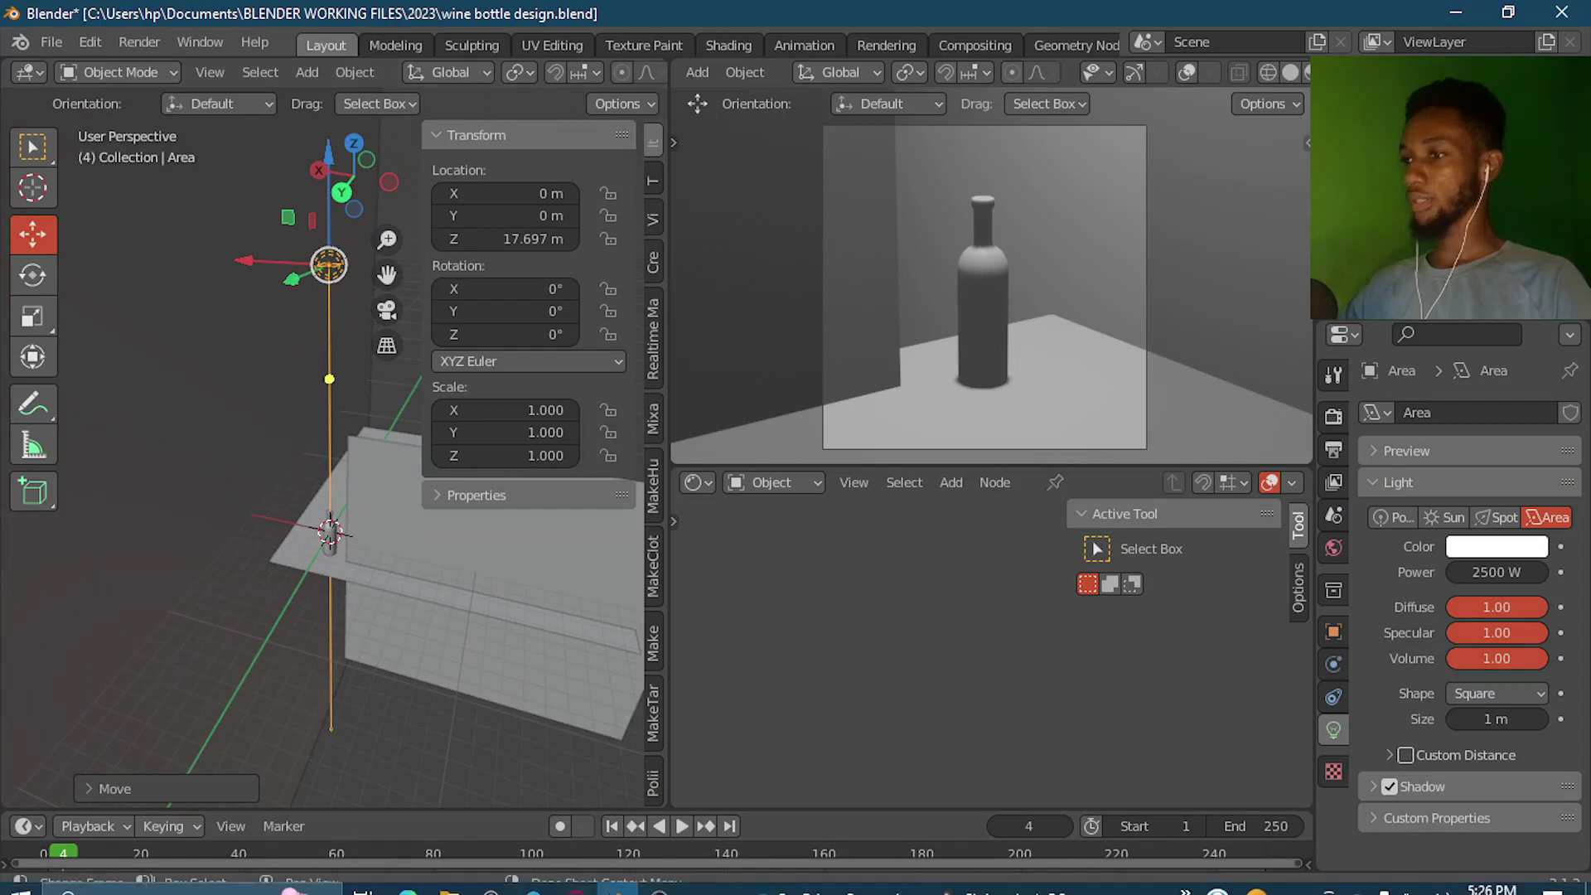
left_click(576, 876)
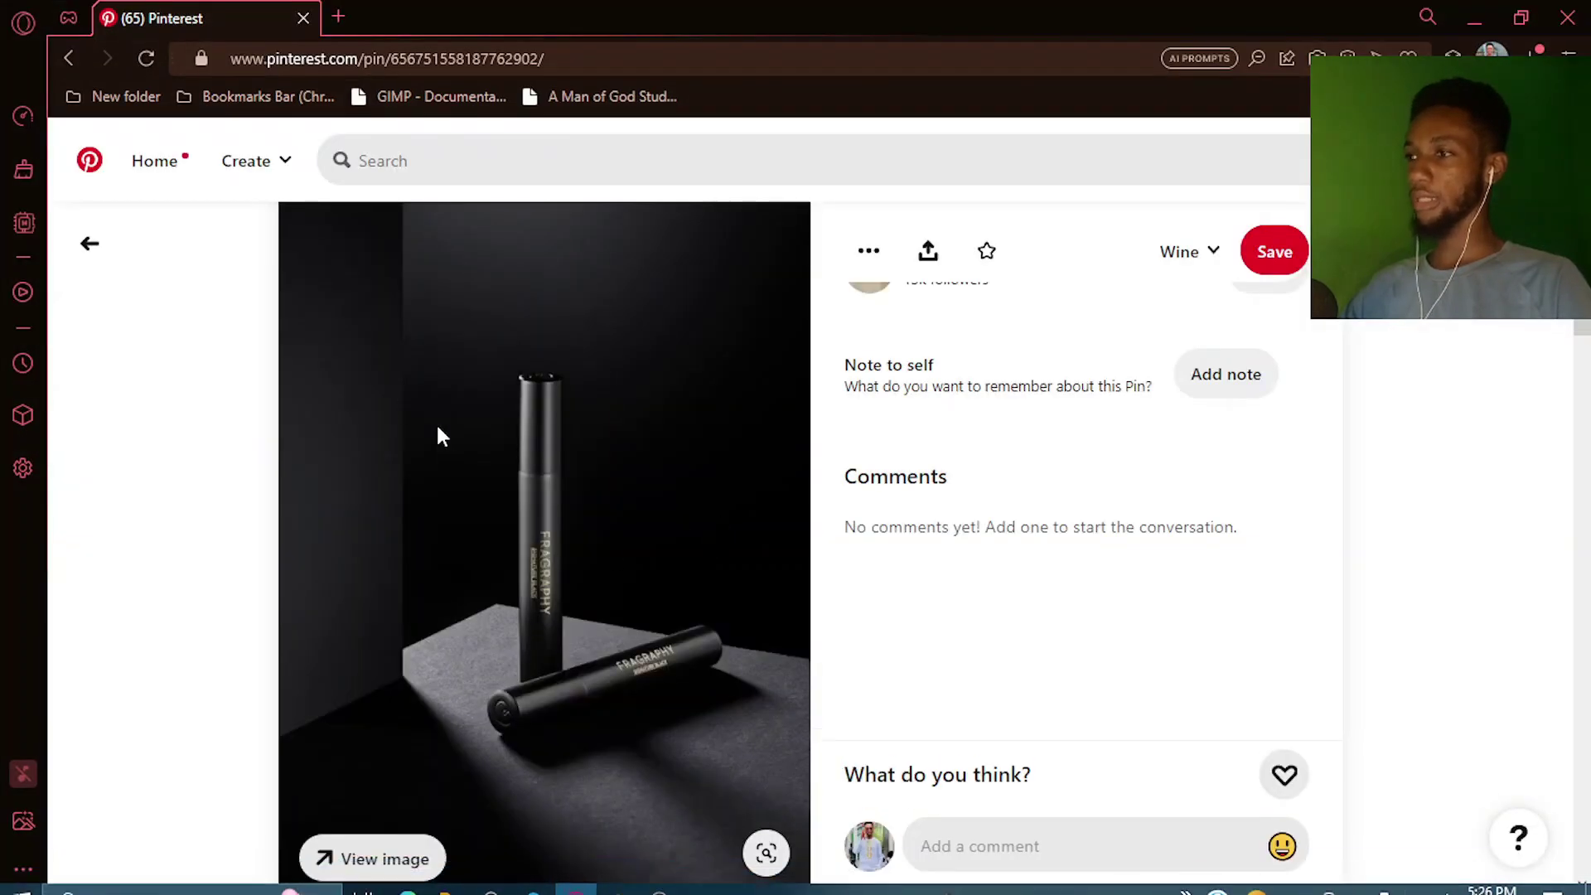
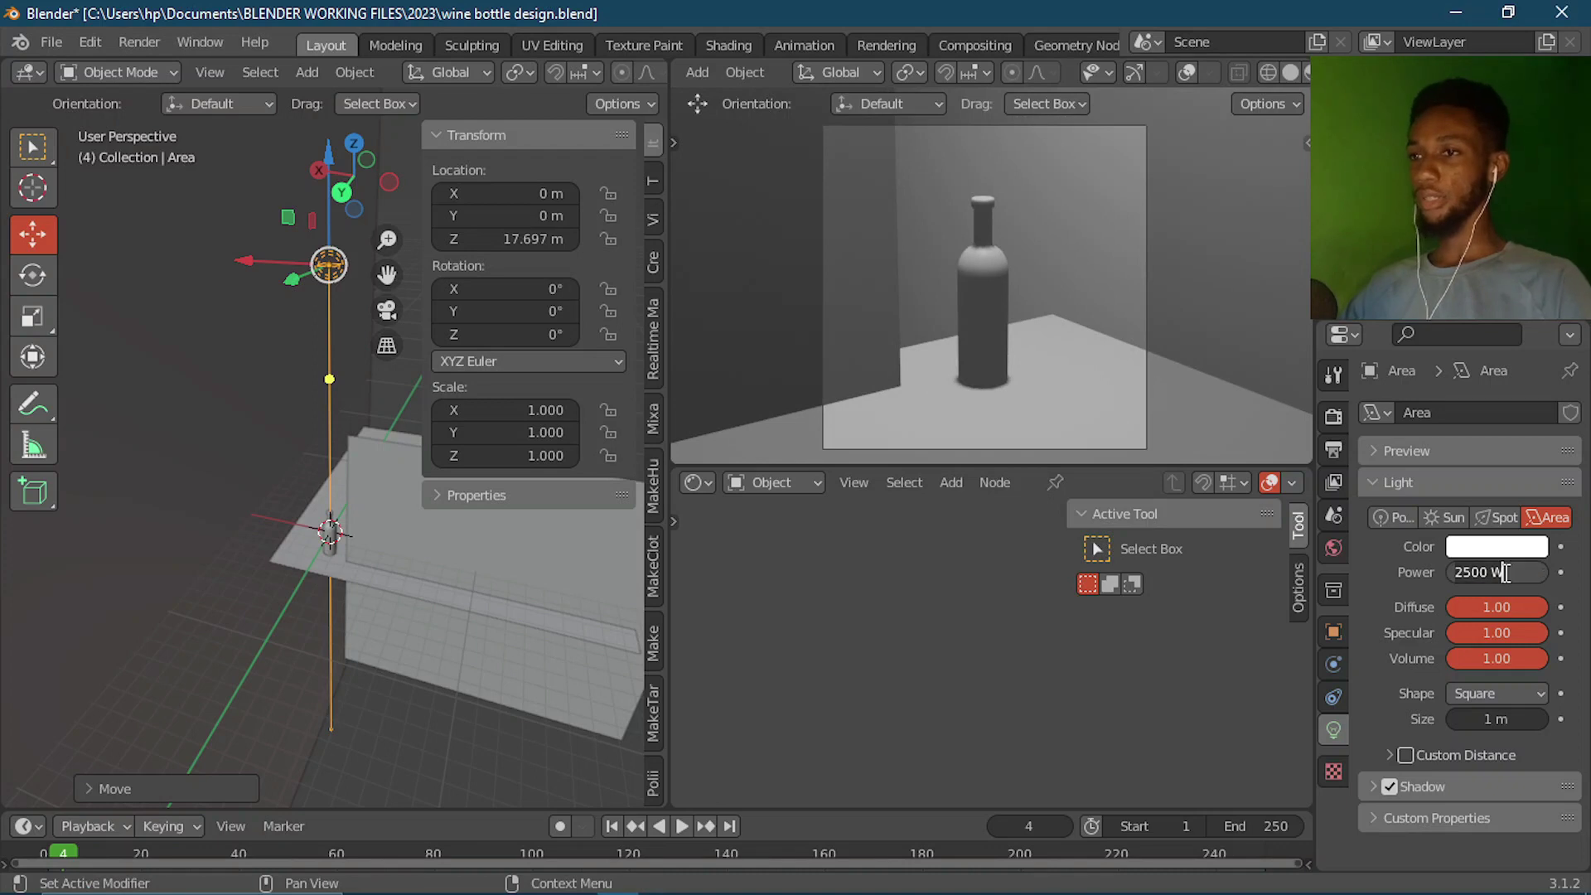
- Enter 1000 W as the area light's power, fixing a typo in the value
type("120")
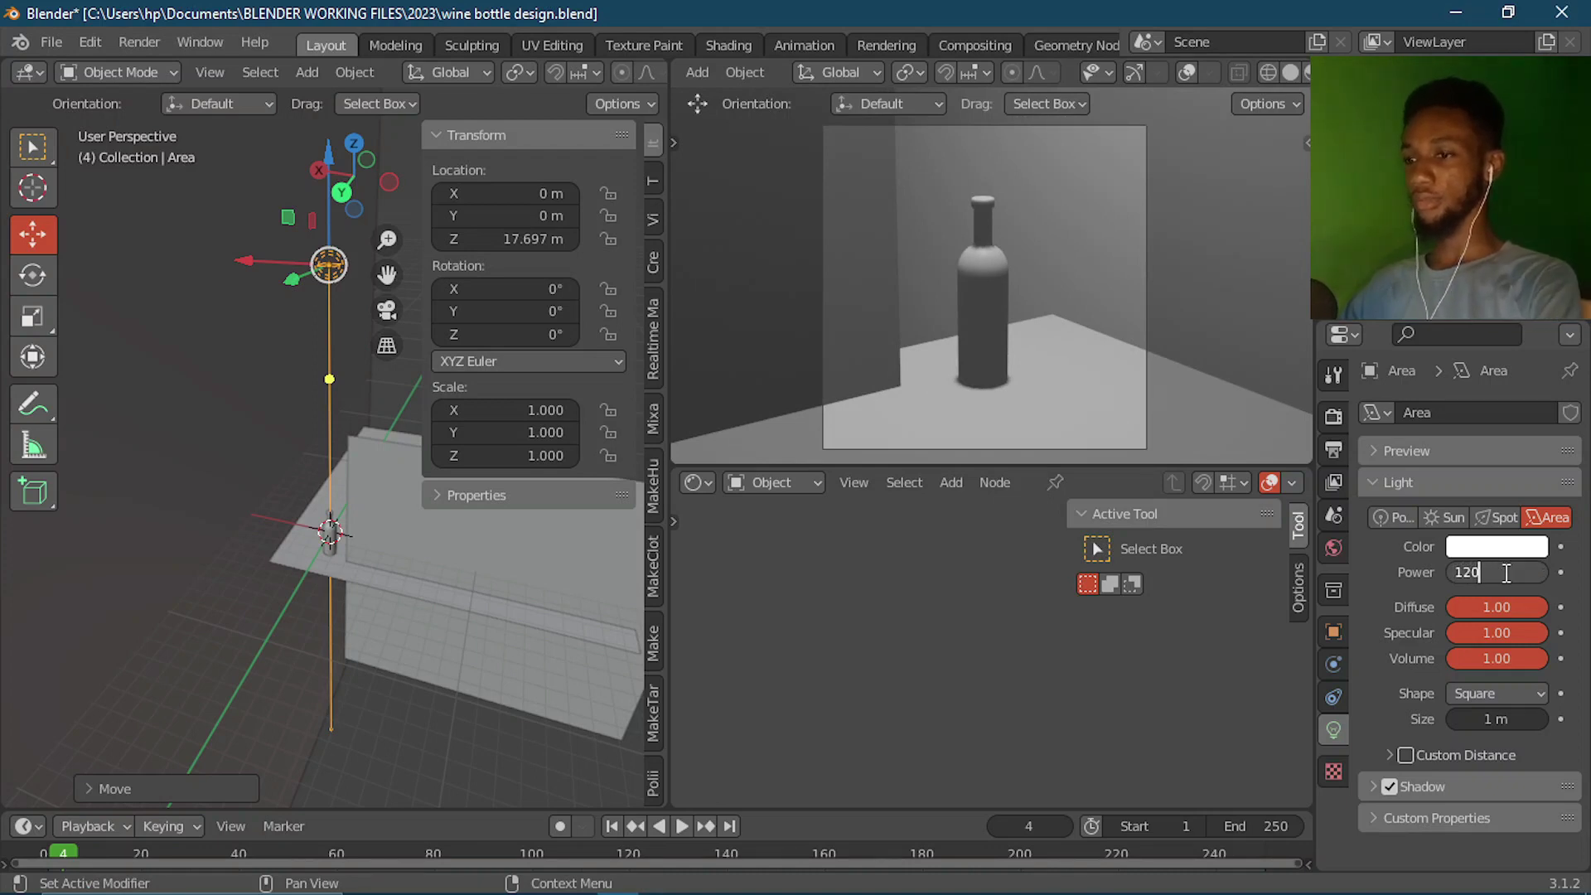
key("BackSpace")
key("BackSpace")
type("0")
key("Return")
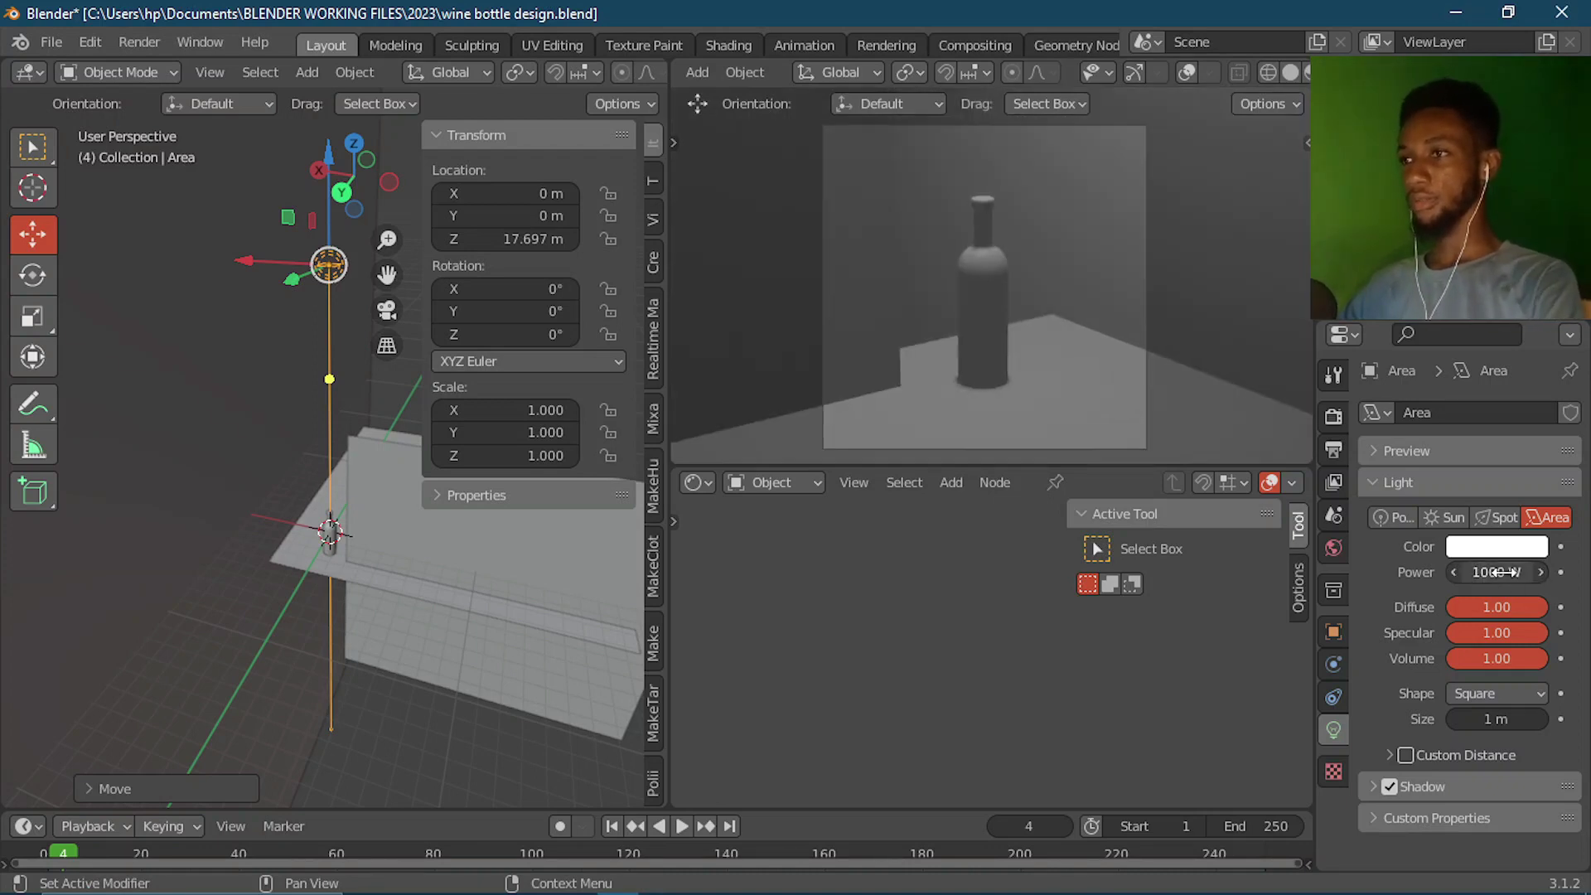
mouse_move(360, 513)
middle_mouse_down()
mouse_move(408, 528)
mouse_move(293, 618)
middle_mouse_up()
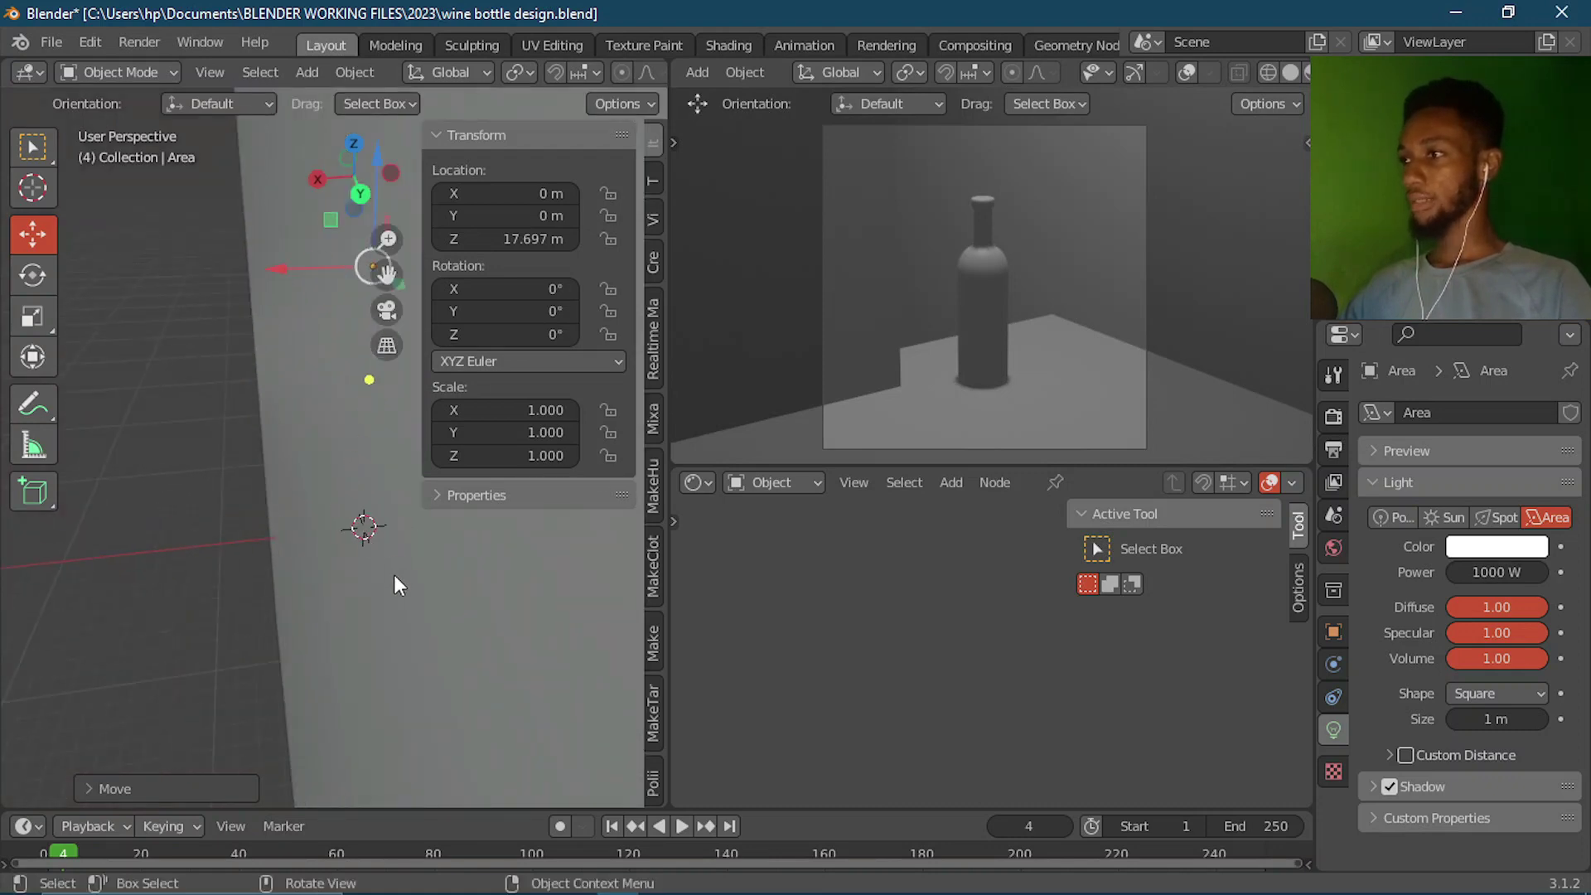
- Add a spot light and move it along Y to 14.07 m
key("shift+a")
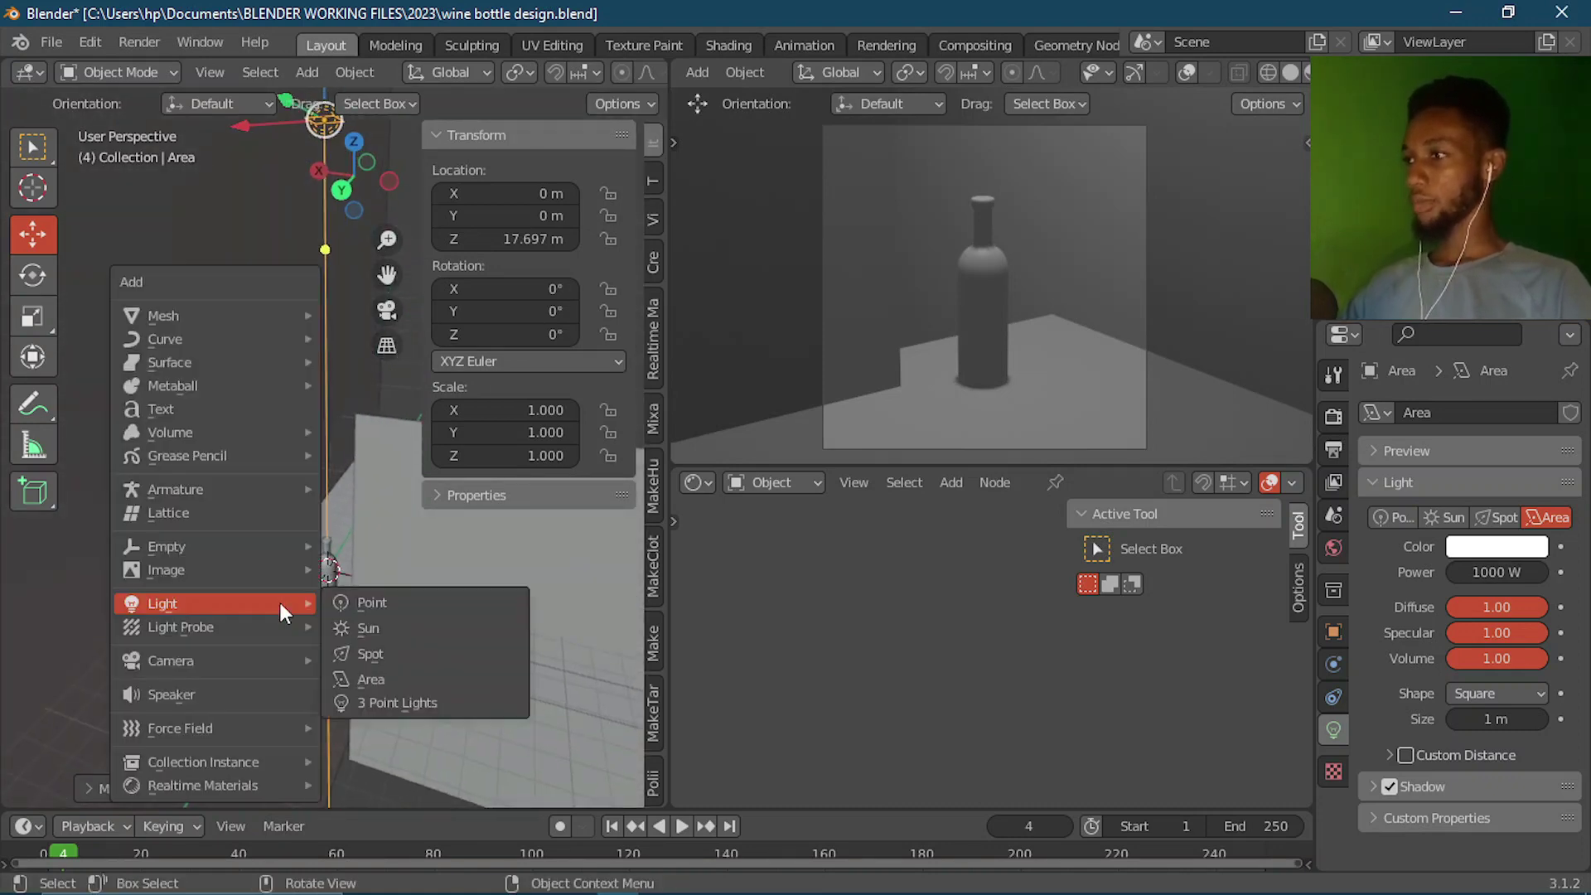
left_click(400, 658)
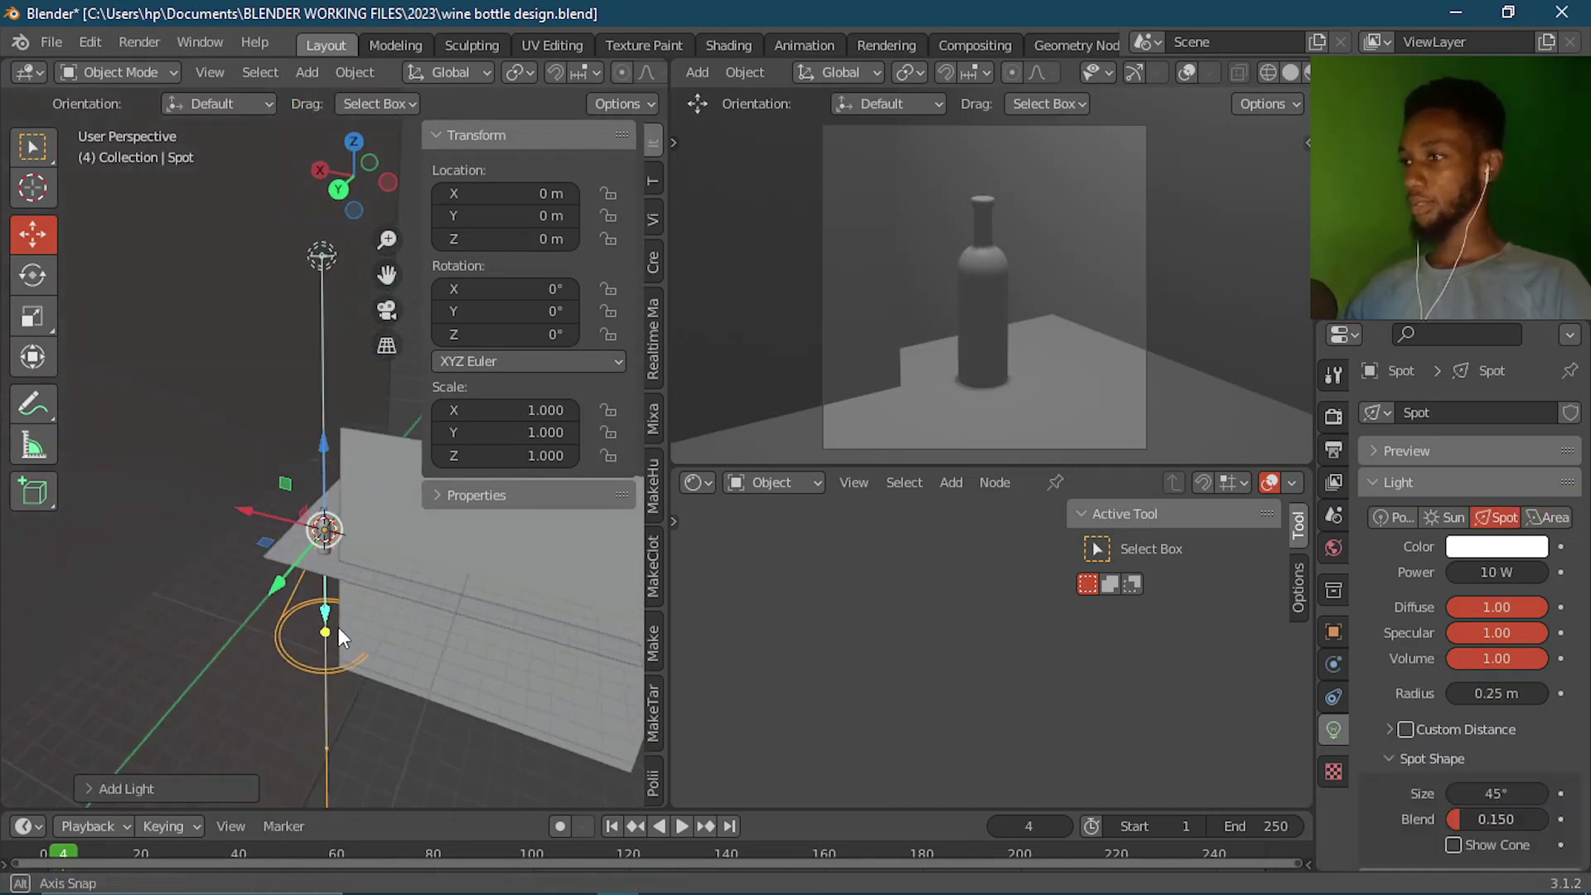
middle_click_drag(338, 627, 252, 570)
key("g")
key("y")
left_click(58, 605)
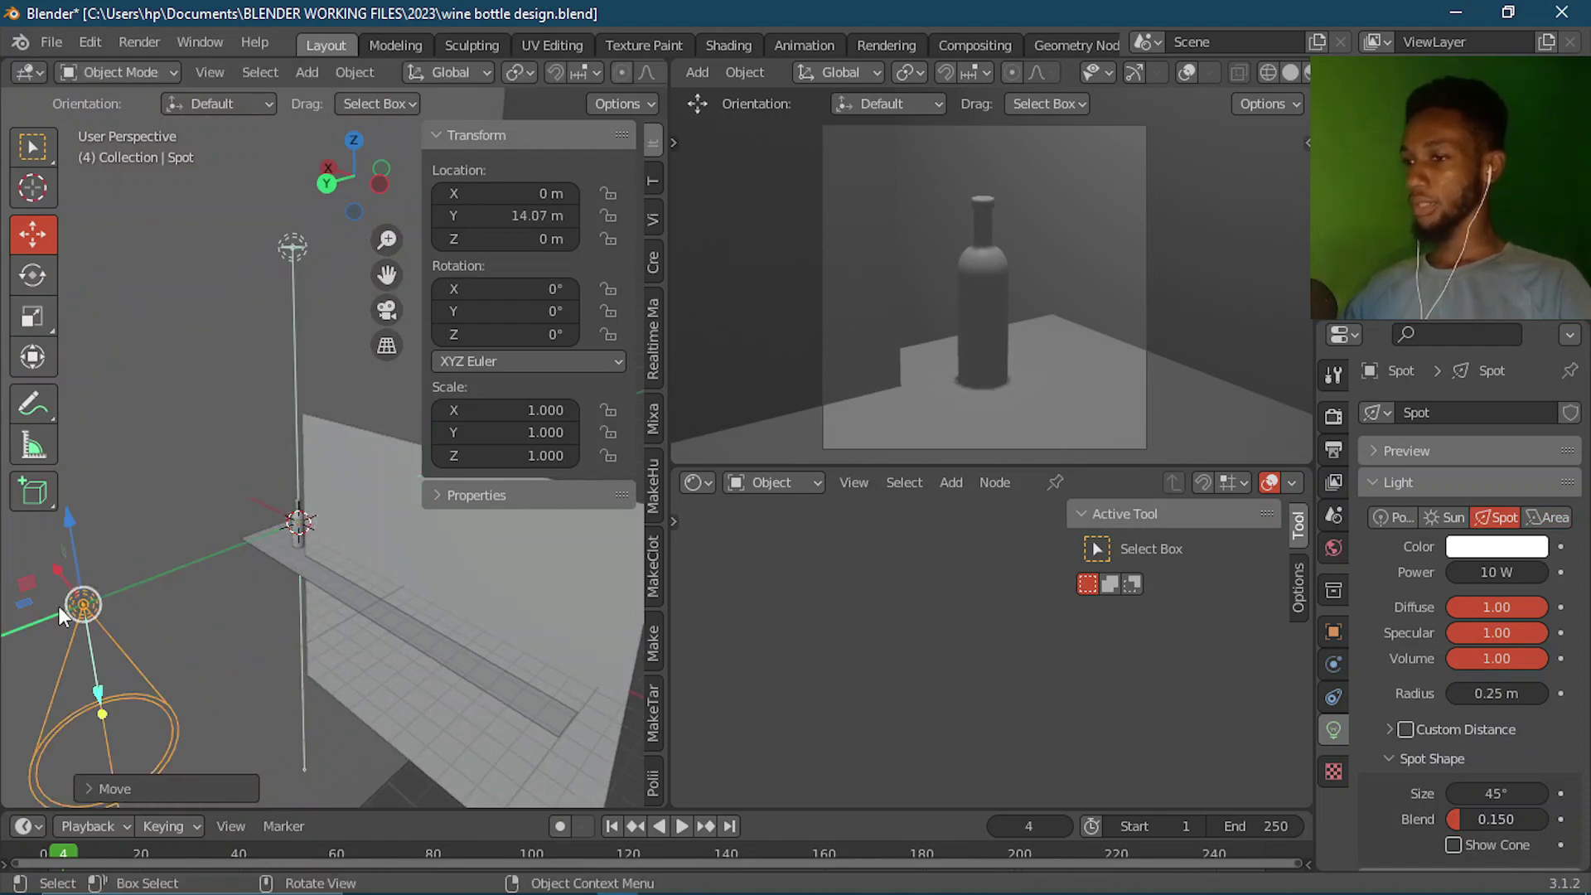
key("KP_1")
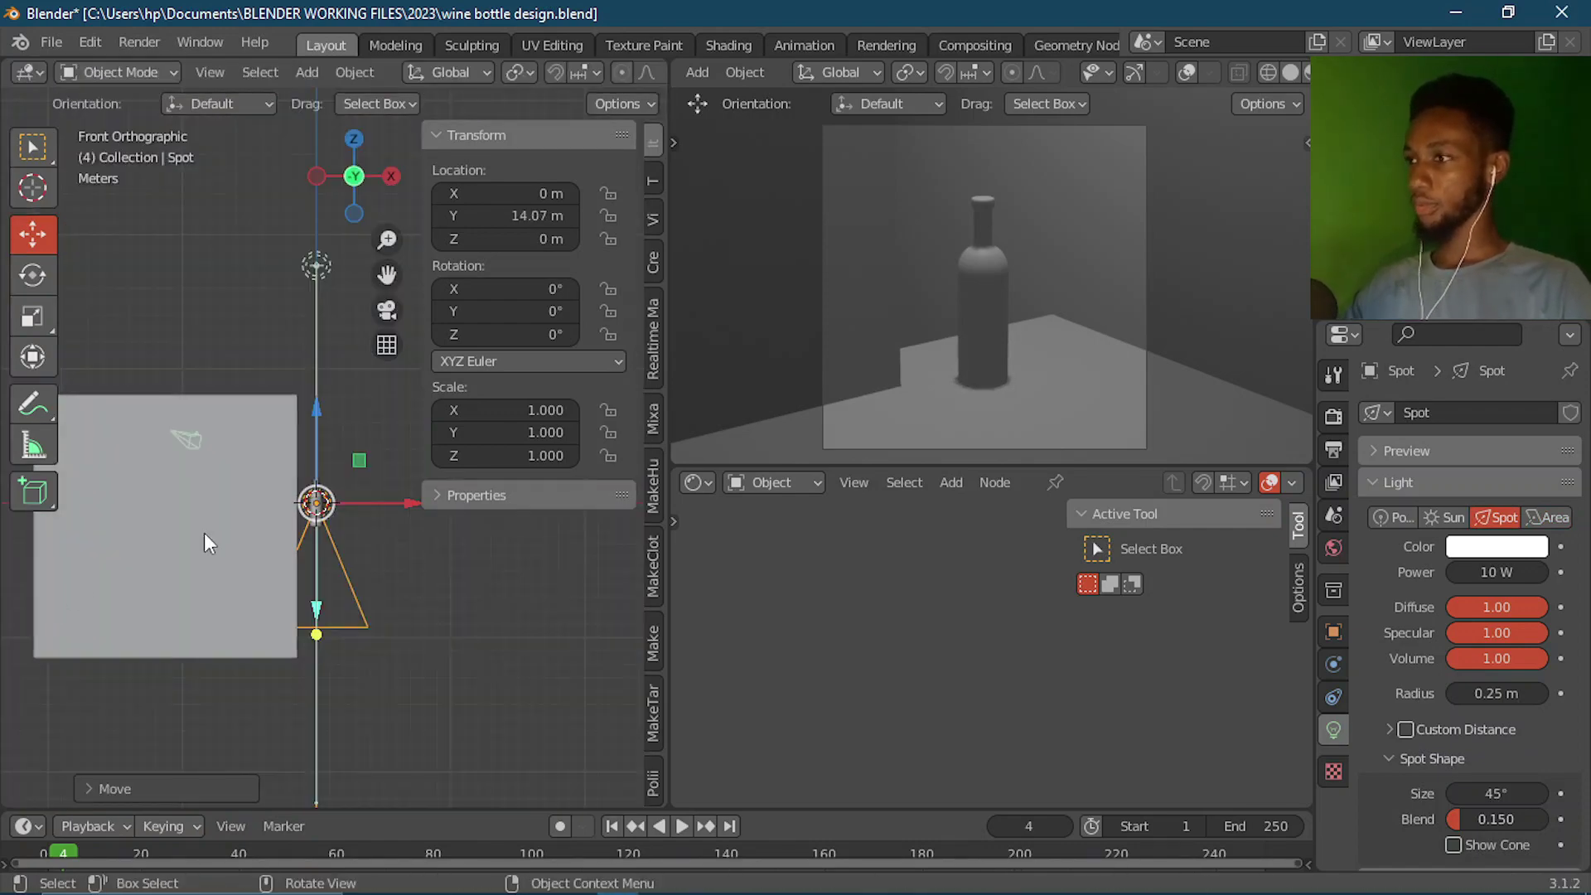
middle_click_drag(204, 533, 116, 608)
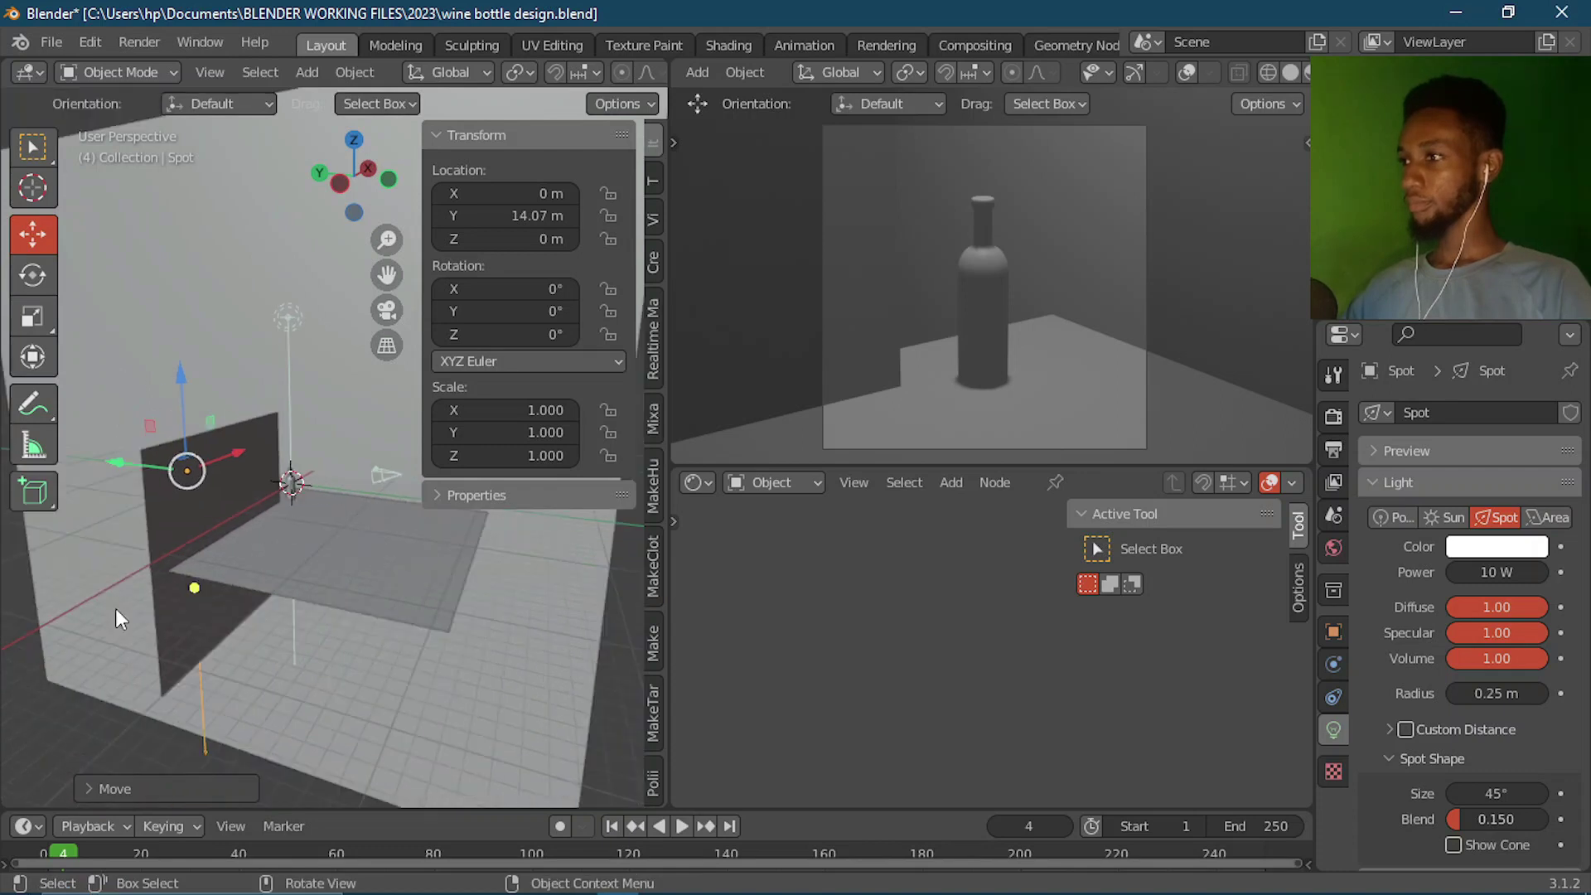
key("KP_3")
key("ctrl+KP_3")
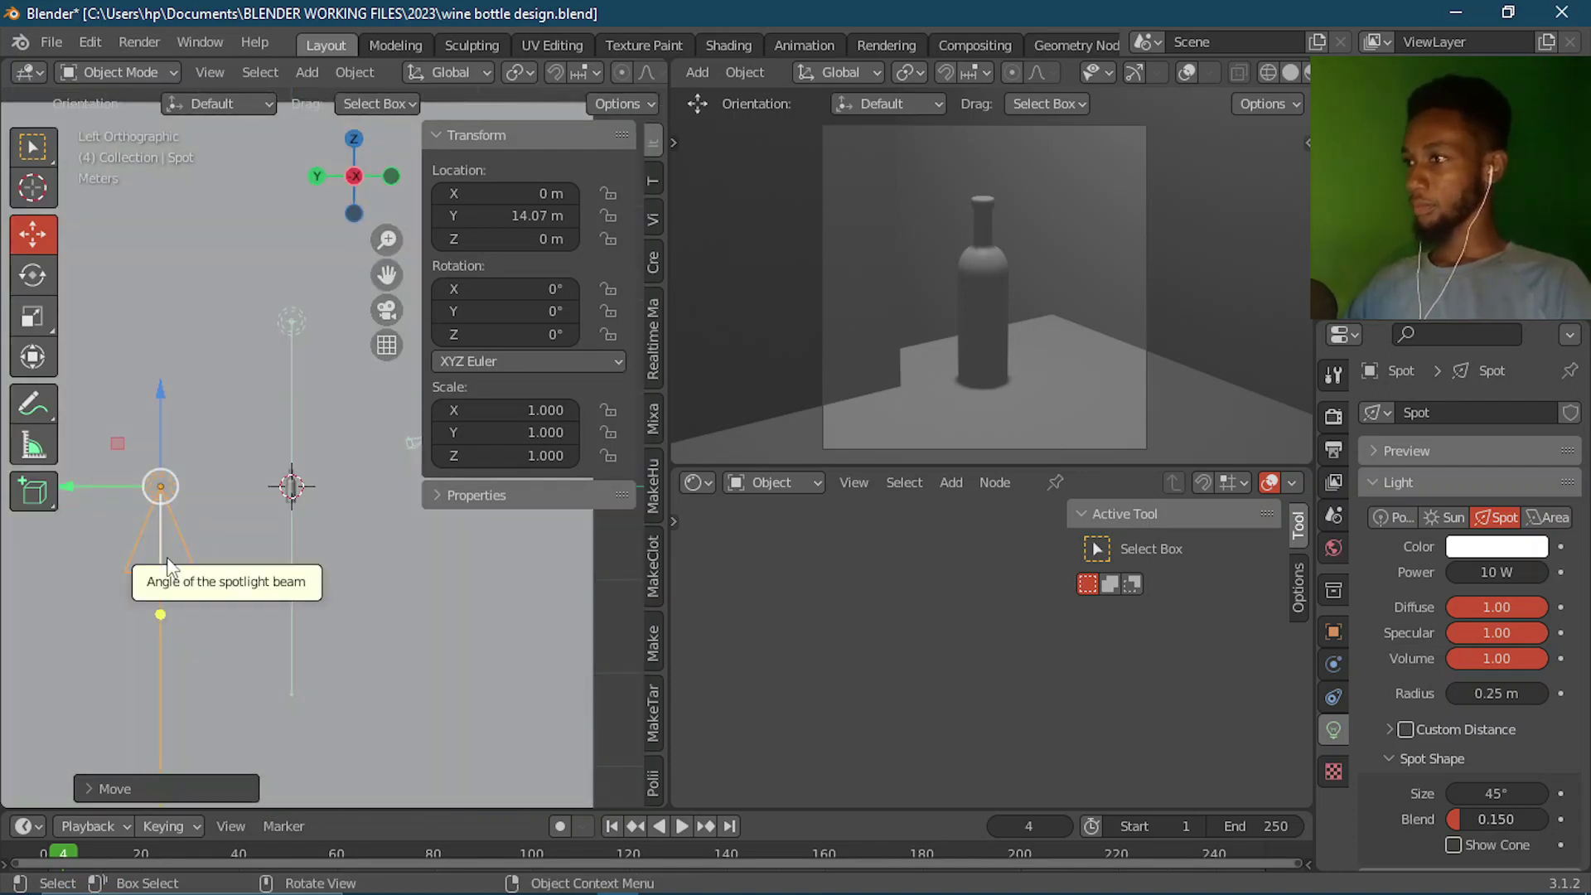
- Lower the spot light to about 4.12 m and tilt it -73.6° toward the bottle
key("g")
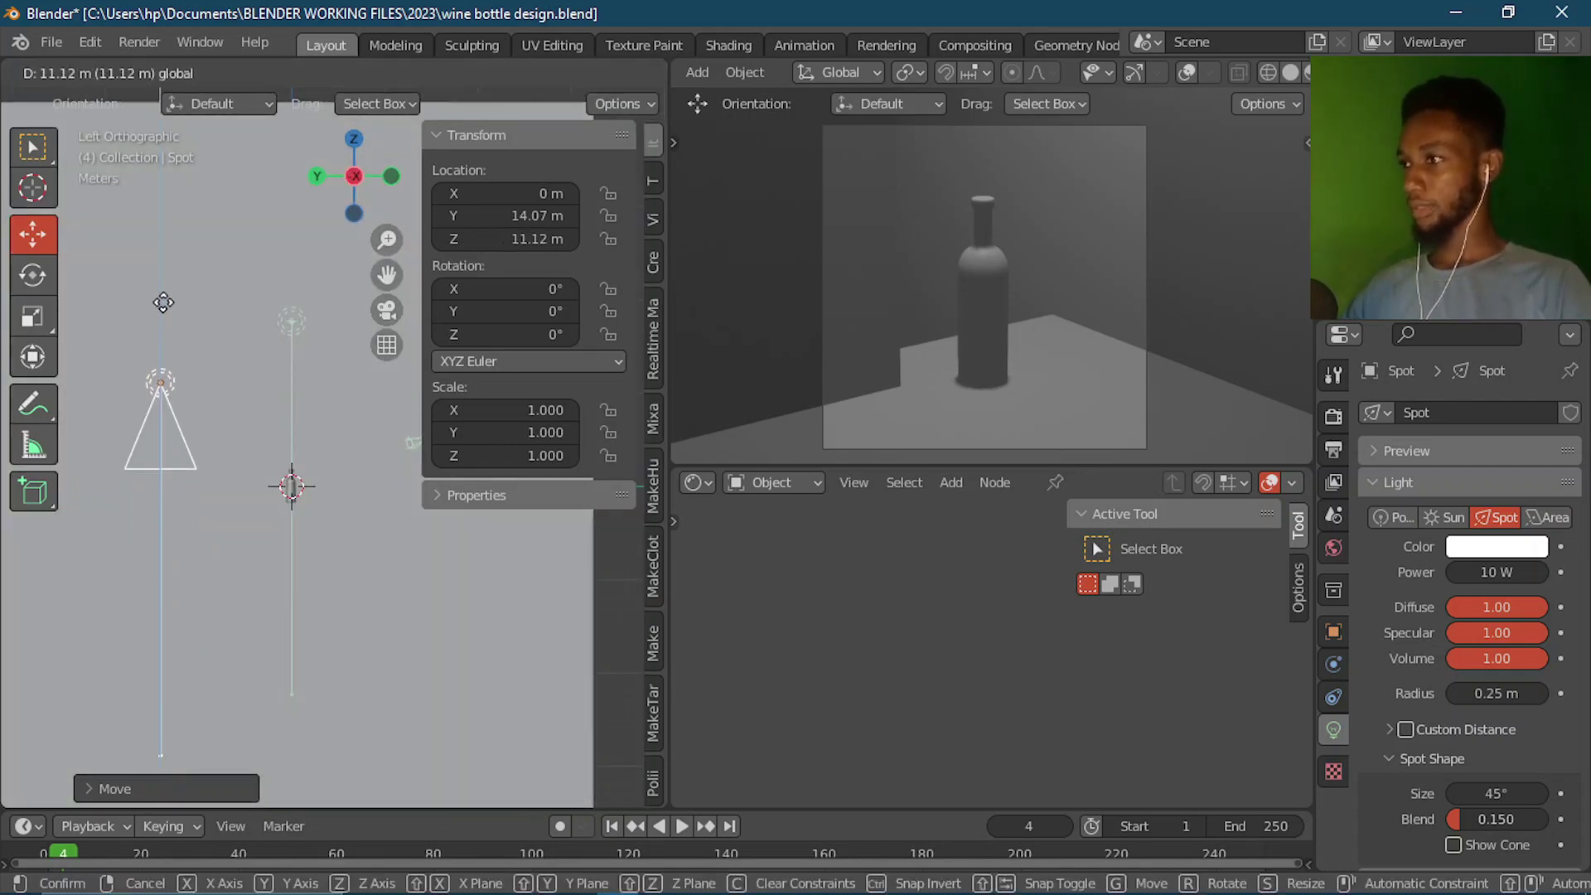
left_click(185, 278)
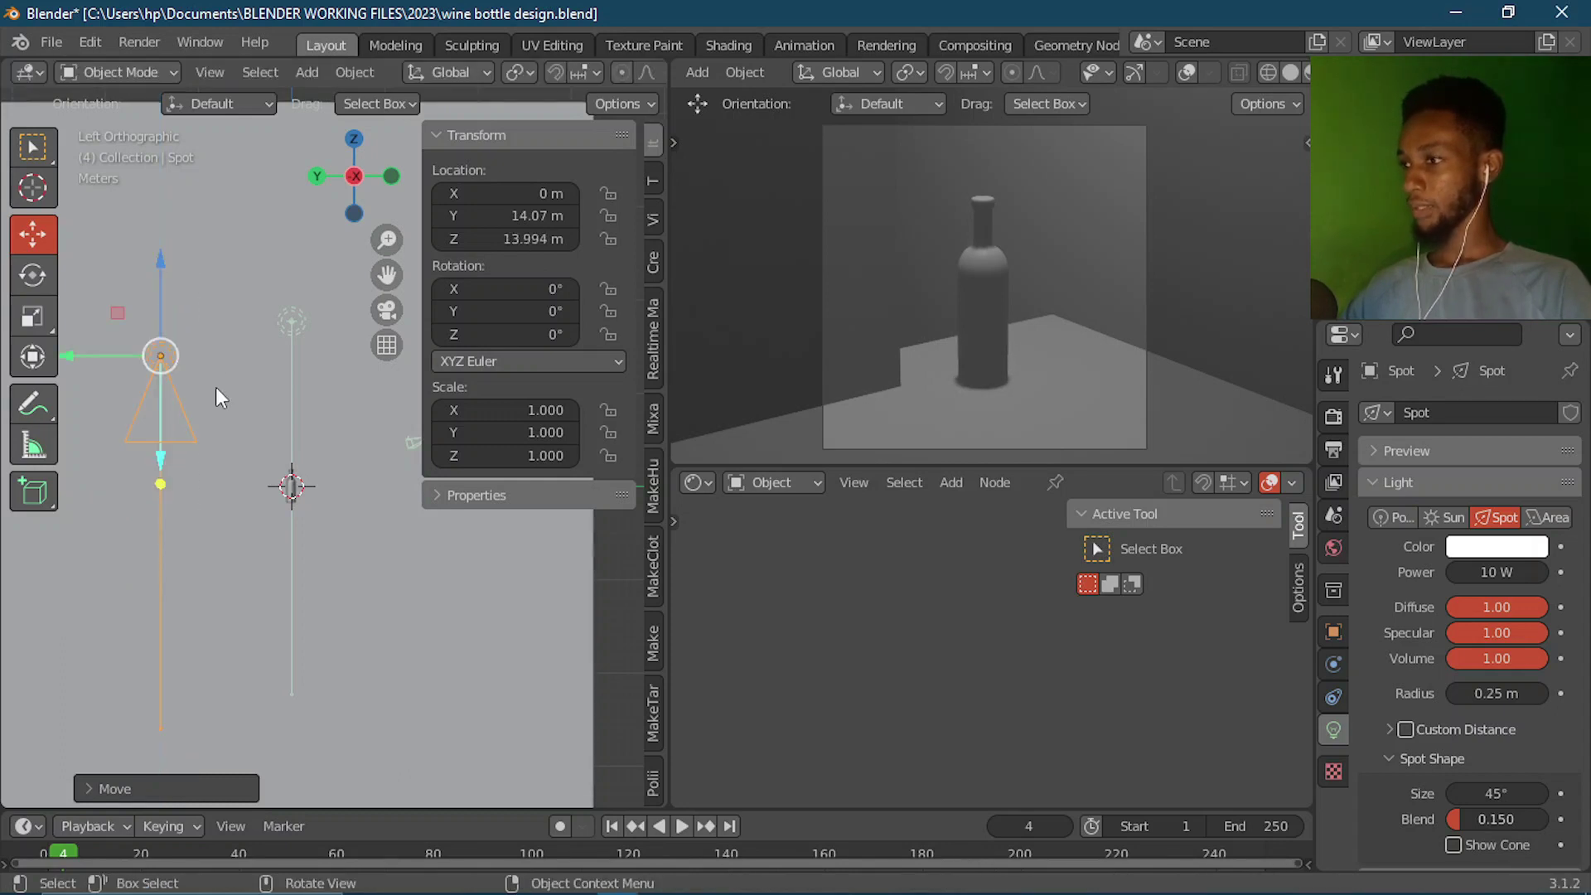
key("r")
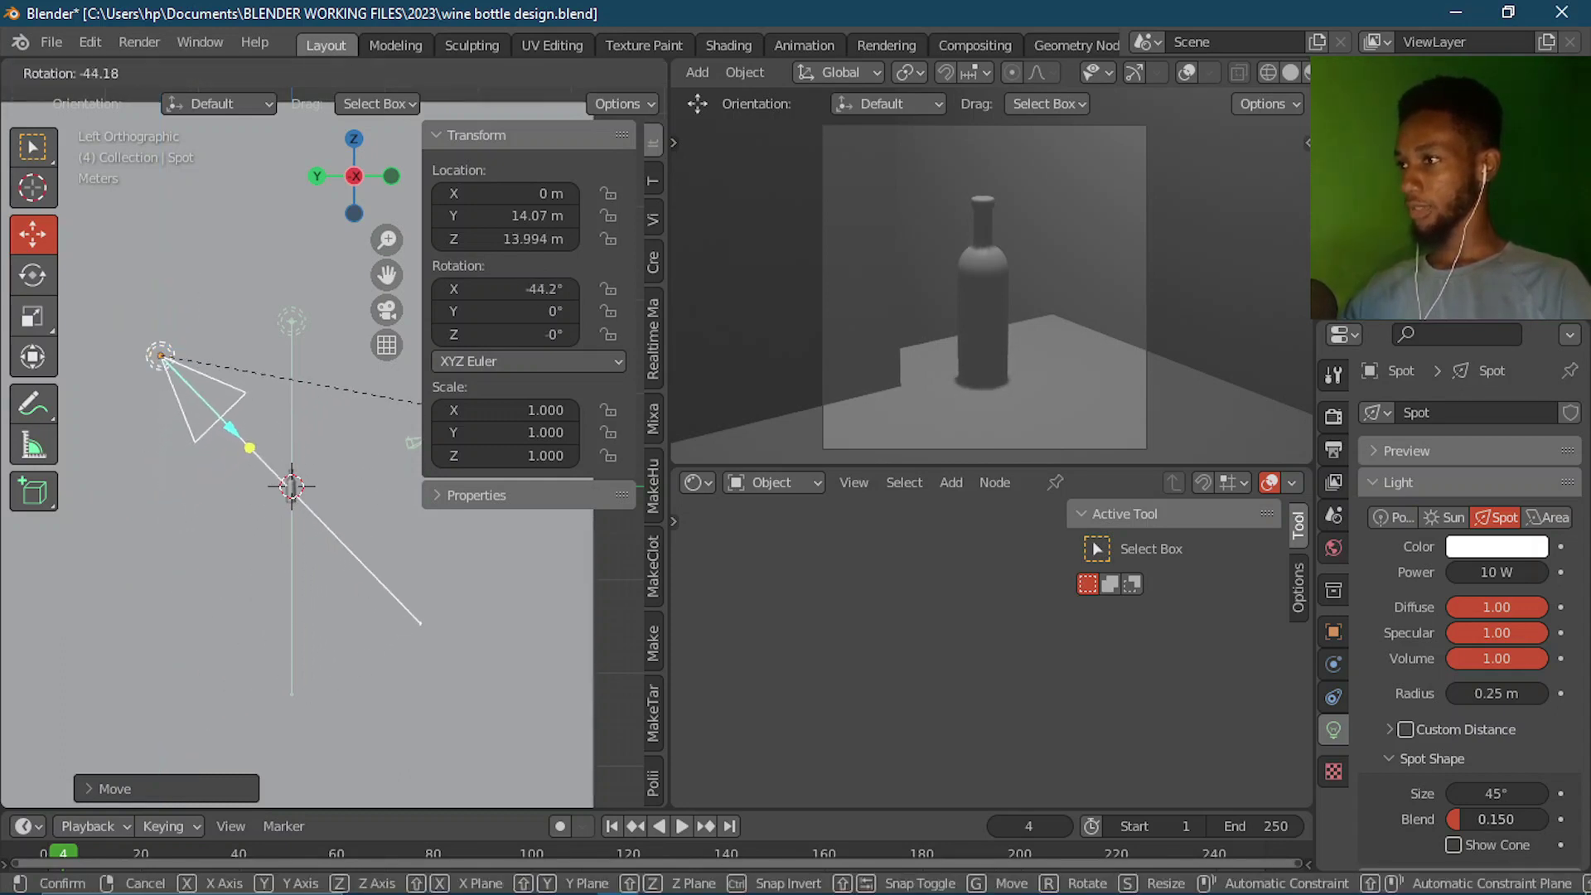
left_click(211, 326)
key("g")
left_click(164, 369)
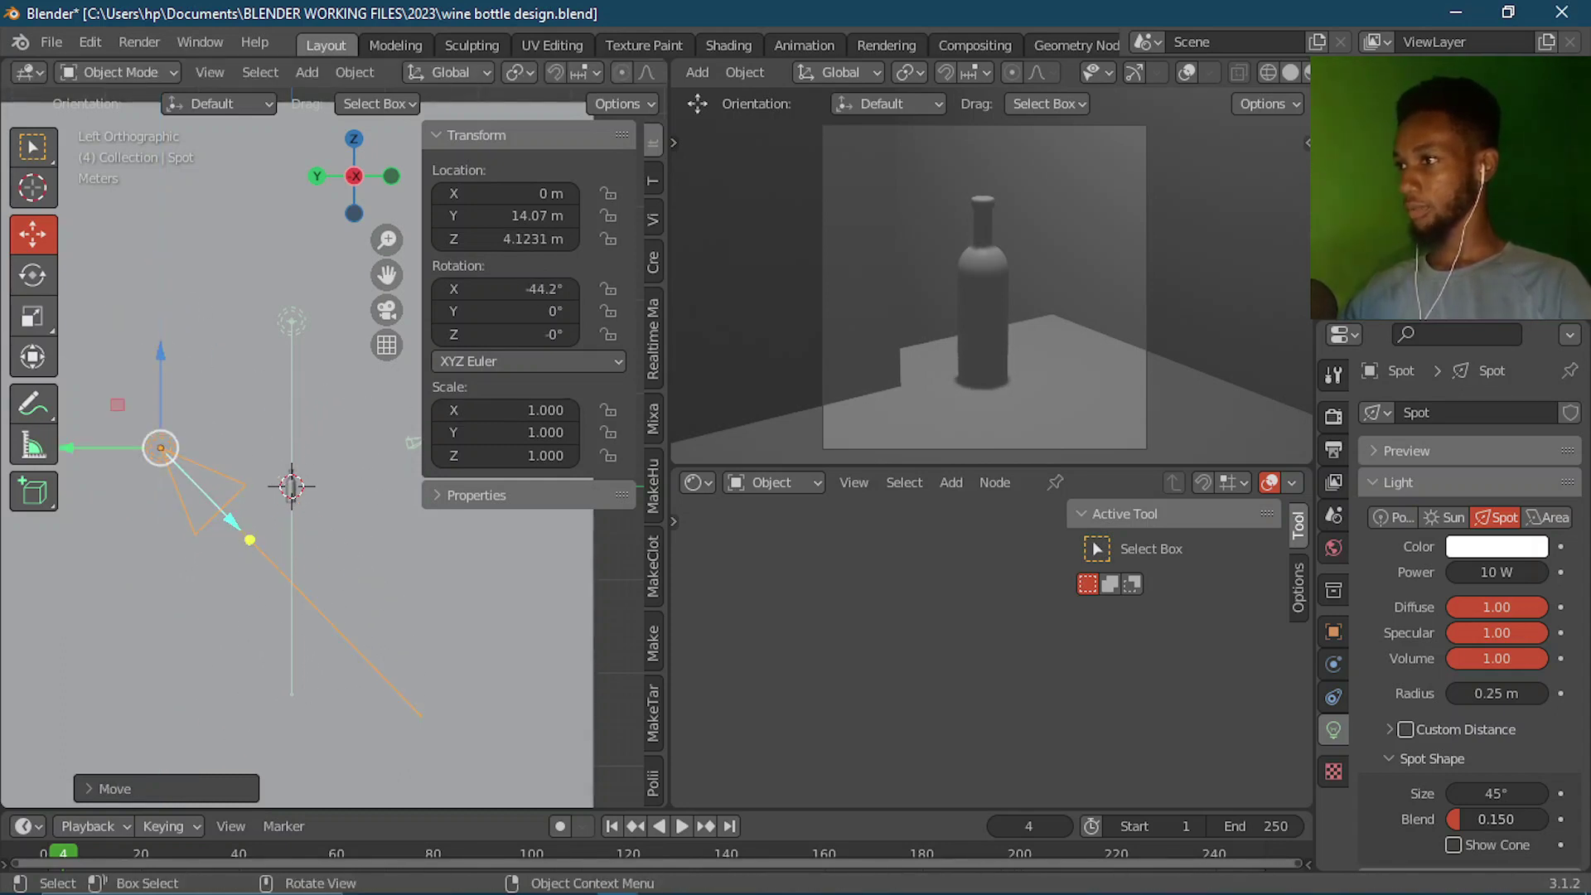
key("r")
left_click(282, 527)
middle_click_drag(276, 529, 265, 591)
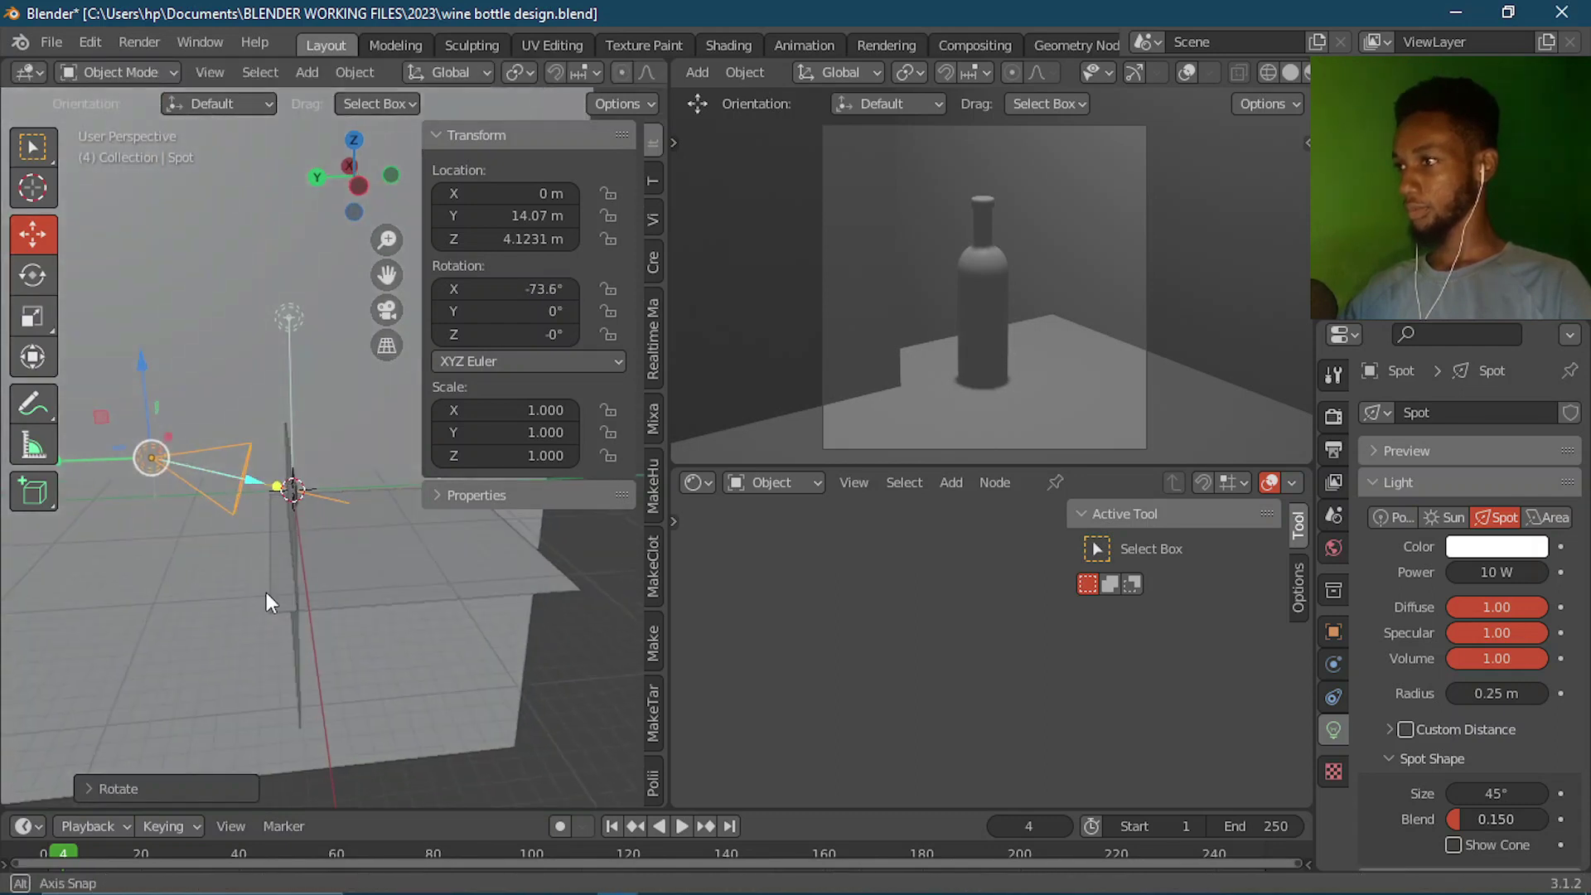
key("KP_7")
scroll(291, 381, "up", 4)
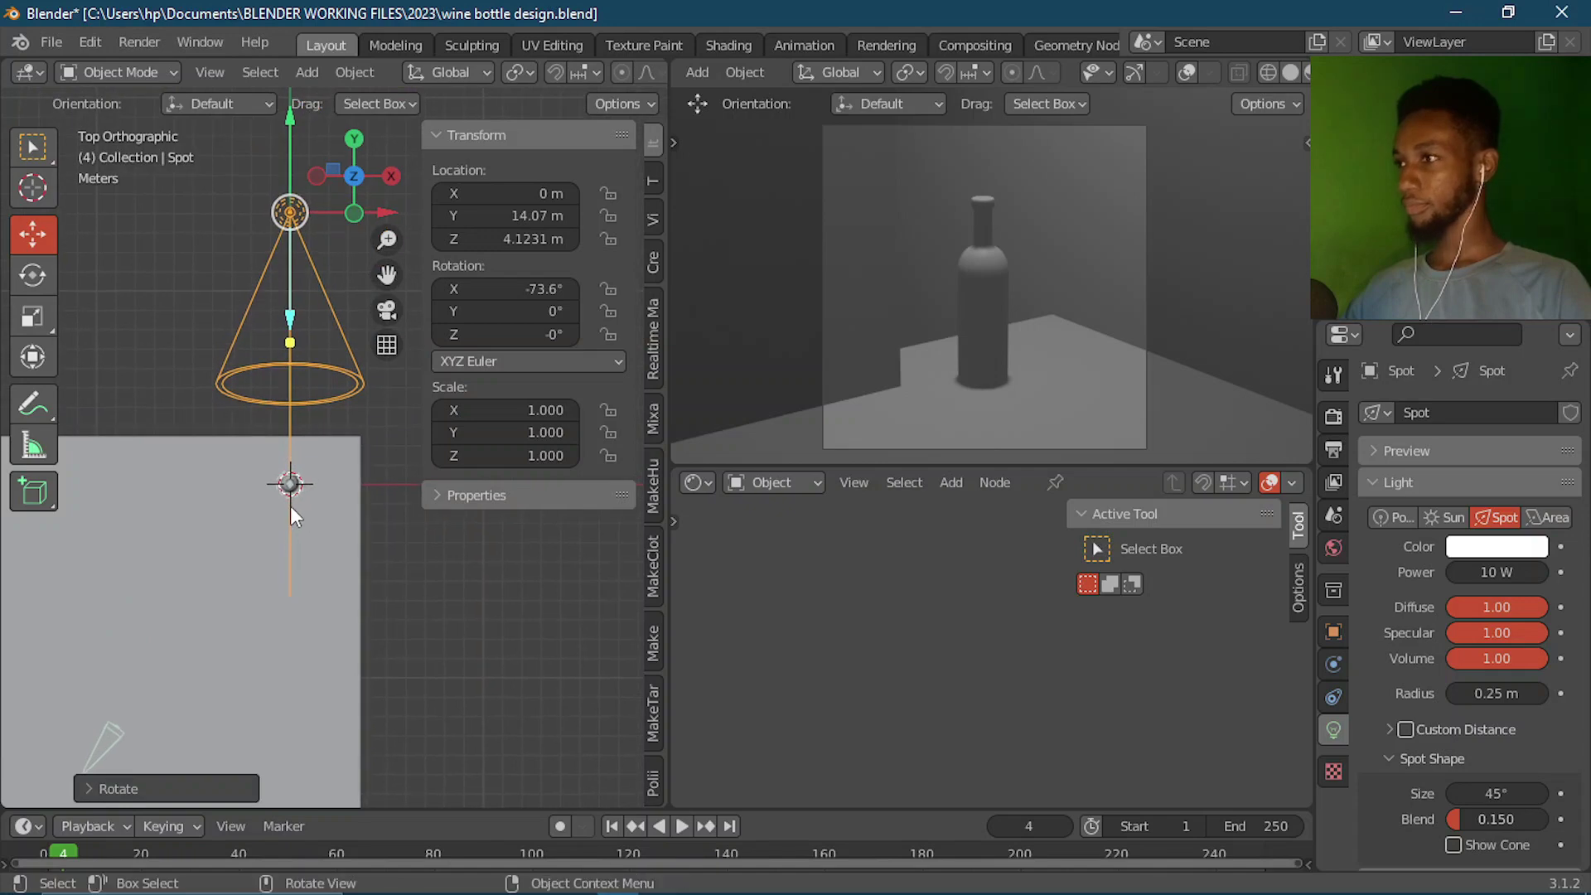
mouse_move(290, 505)
middle_mouse_down()
mouse_move(411, 508)
mouse_move(508, 422)
mouse_move(410, 516)
middle_mouse_up()
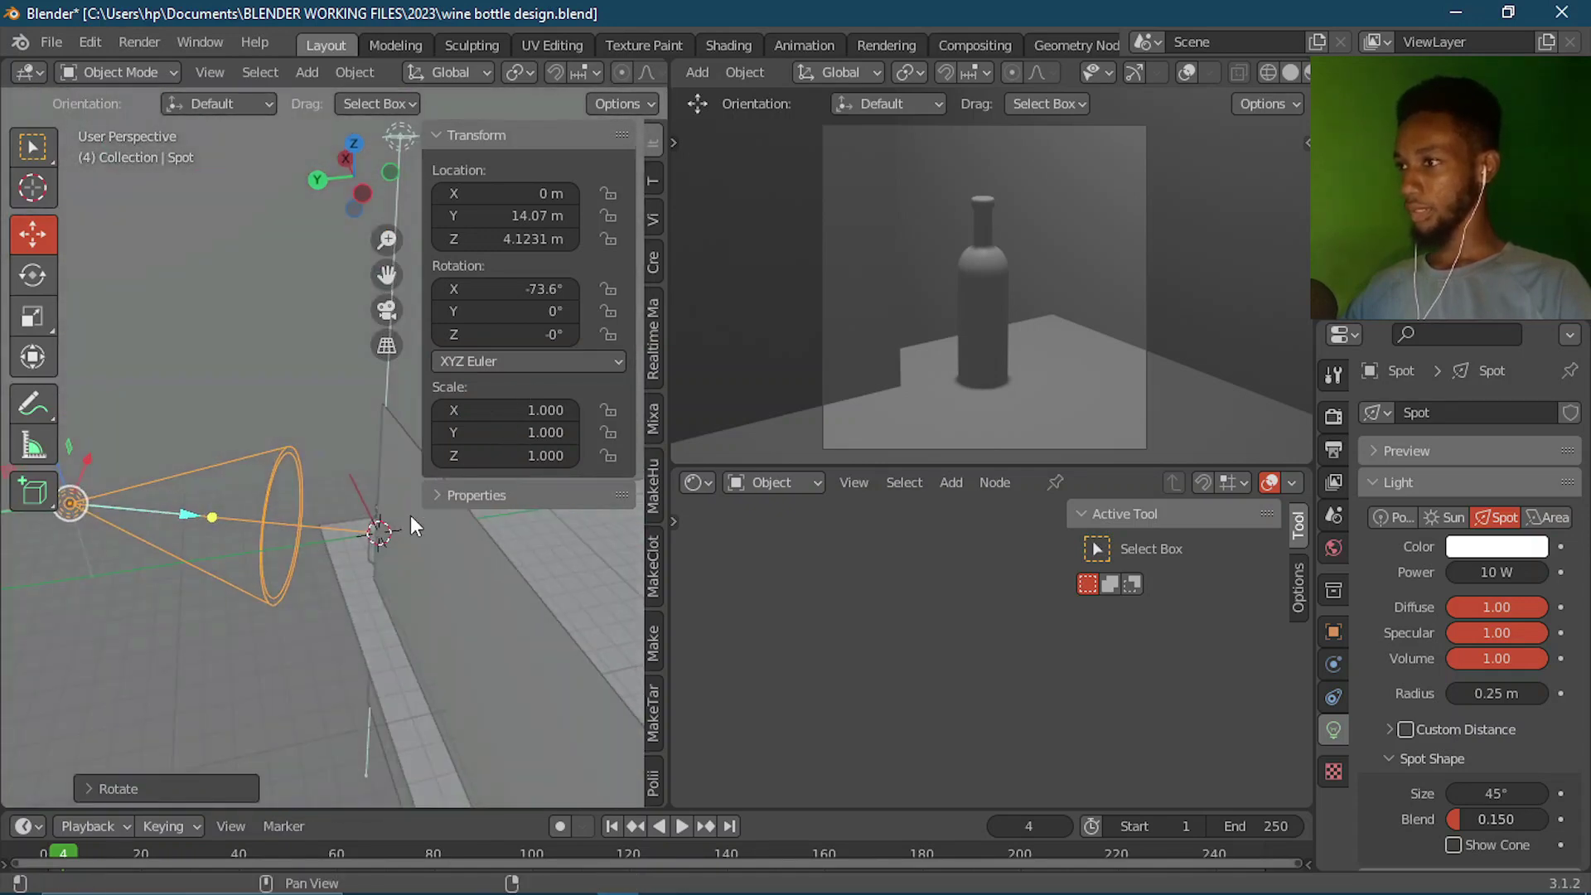
- Set the spot light's power to 15000 W, passing through 5000 W
left_click(1498, 572)
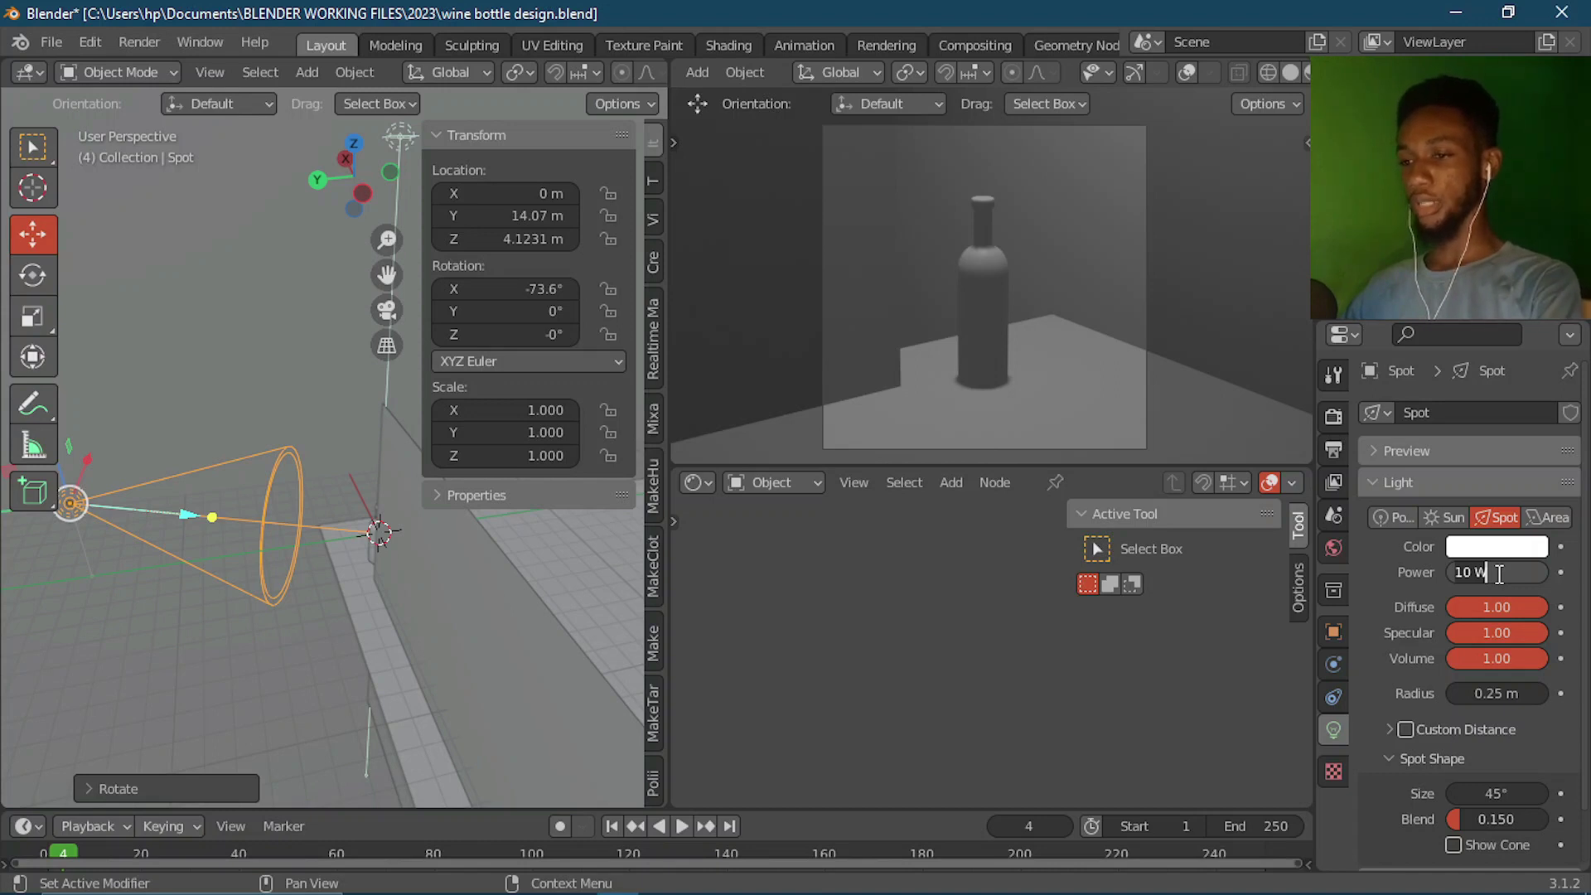
type("5000")
key("Return")
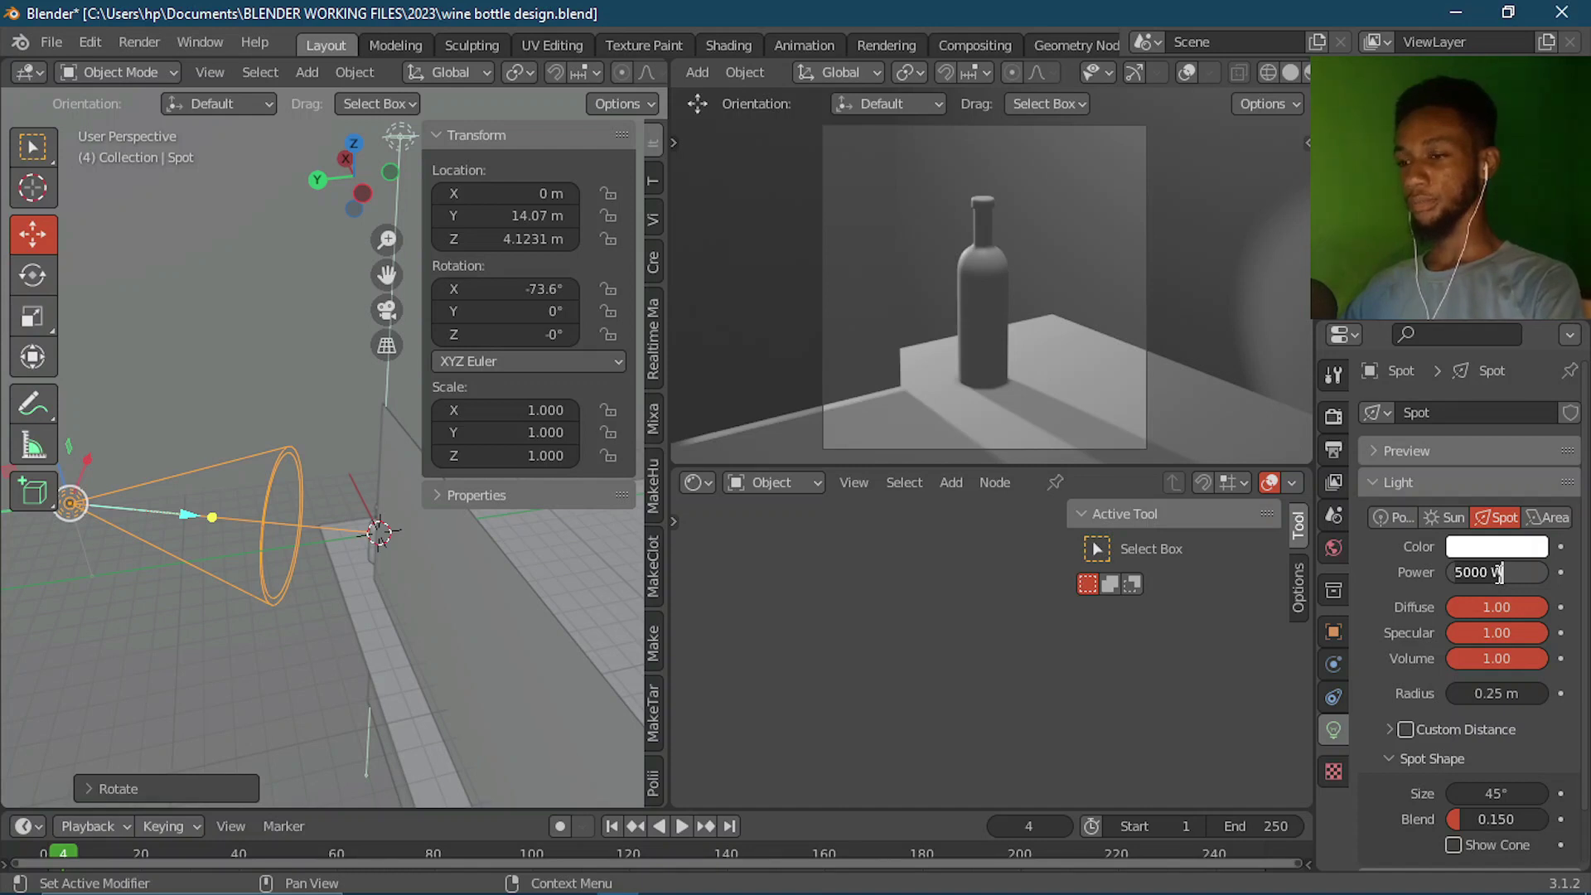
type("1")
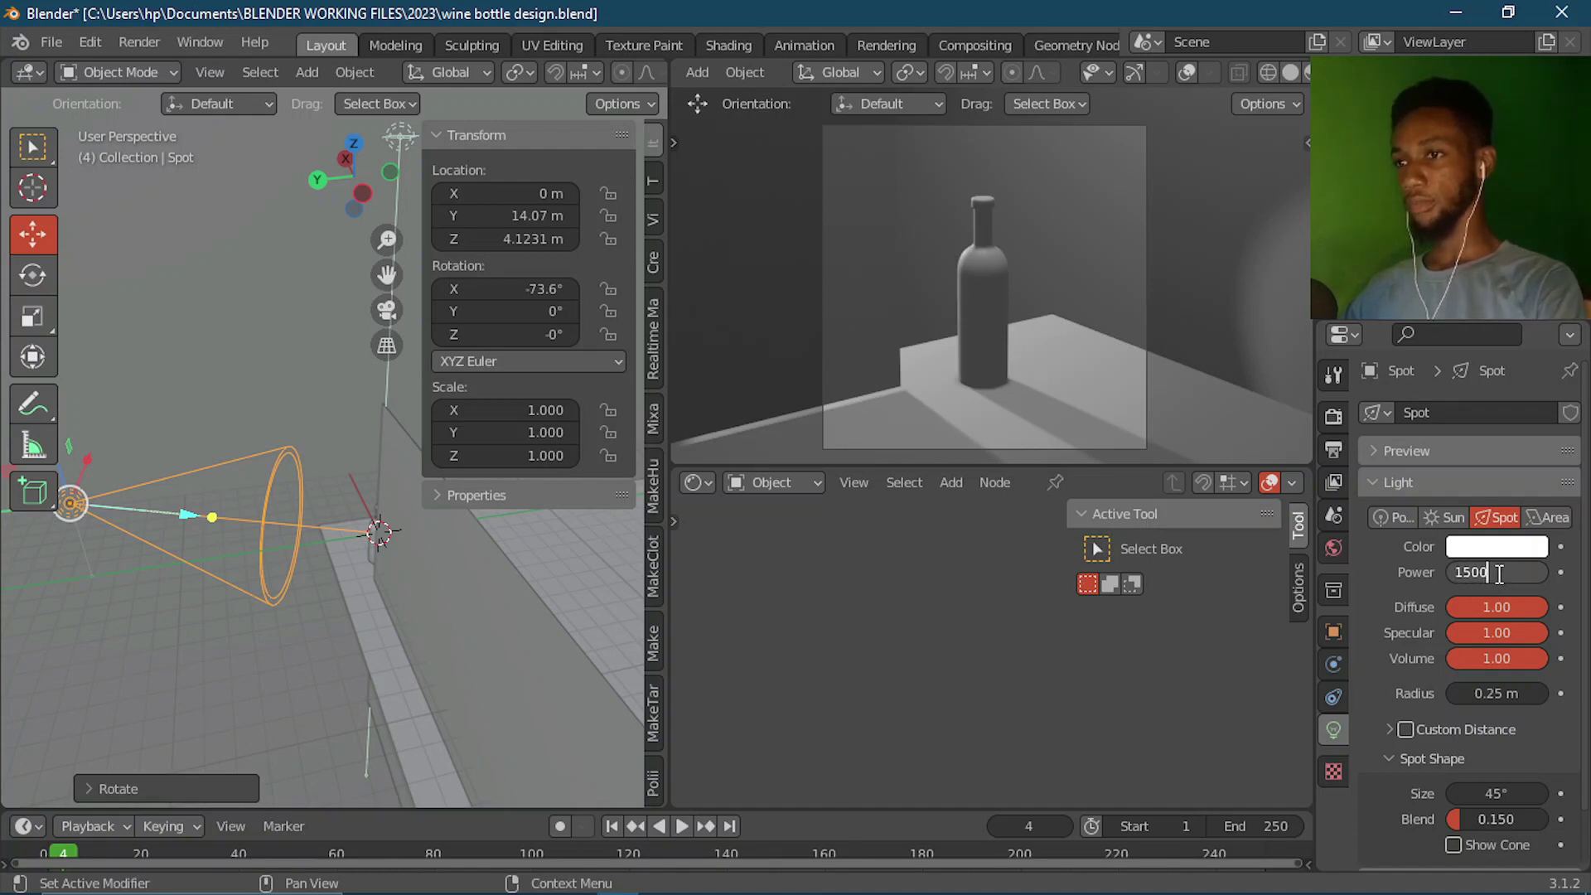
key("Return")
mouse_move(359, 571)
middle_mouse_down()
mouse_move(313, 552)
mouse_move(398, 560)
mouse_move(252, 540)
middle_mouse_up()
- View through the camera in Rendered shading with the toolbar and sidebar hidden
key("KP_0")
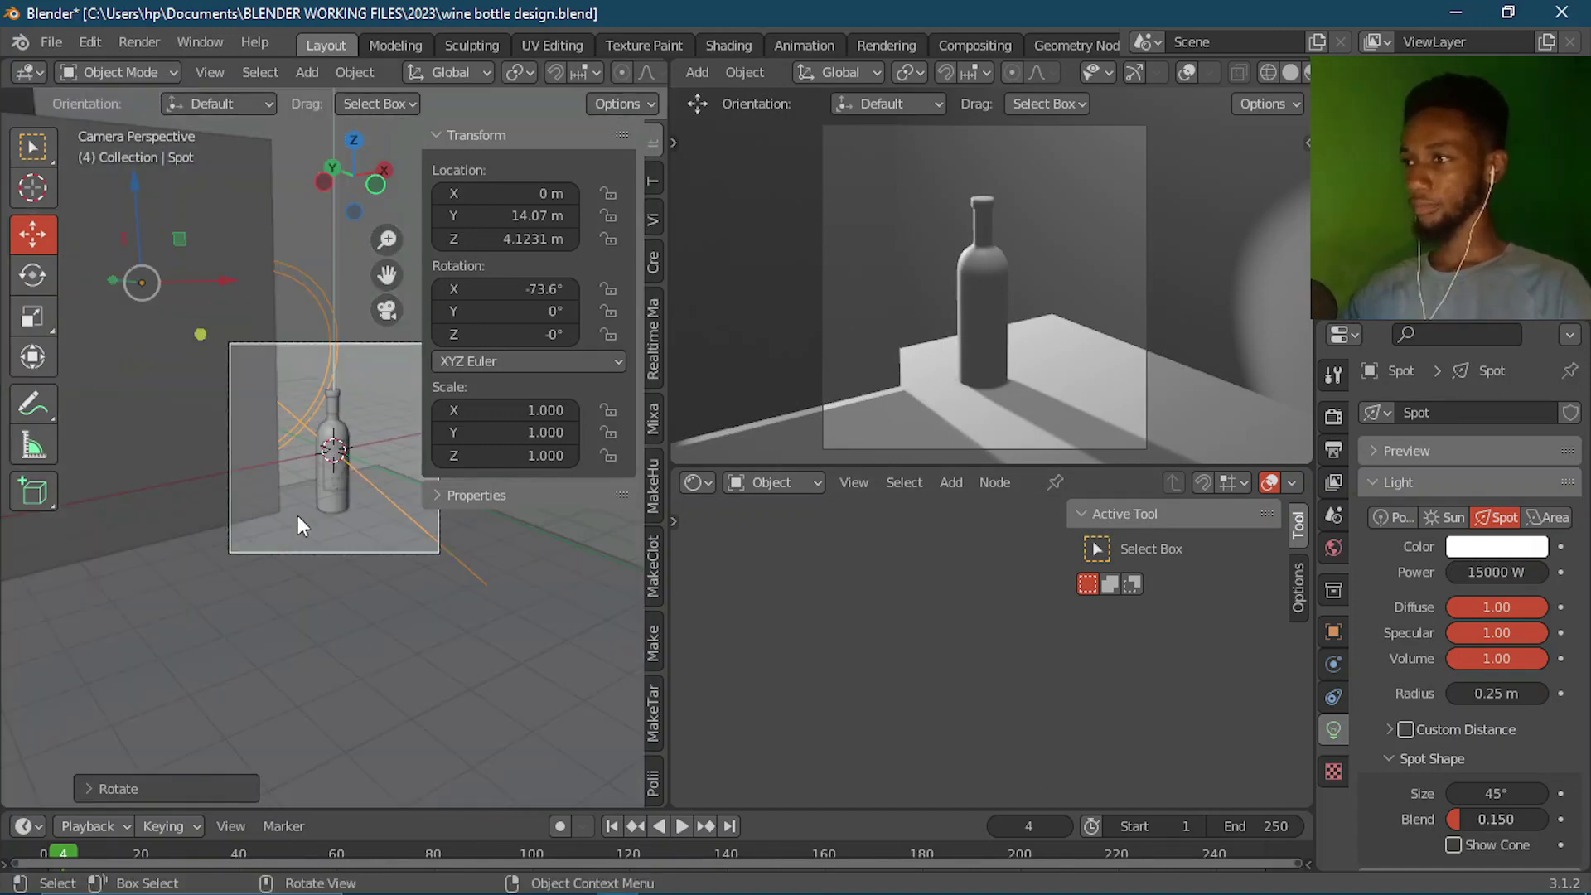
scroll(297, 515, "up", 1)
scroll(276, 484, "up", 2)
scroll(330, 470, "up", 1)
key("z")
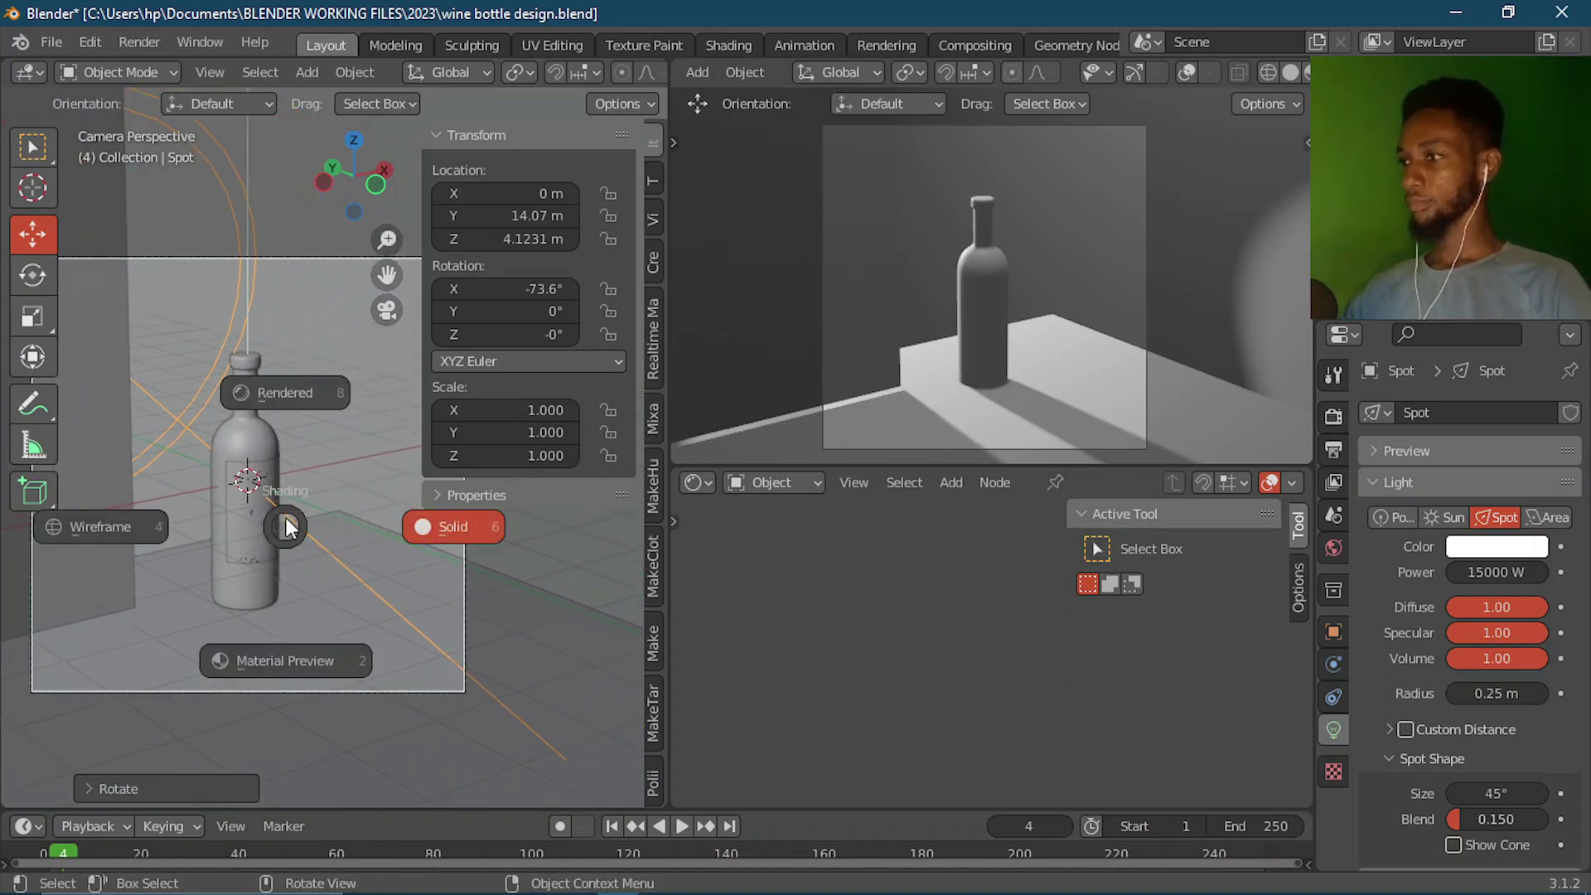
left_click(282, 388)
key("t")
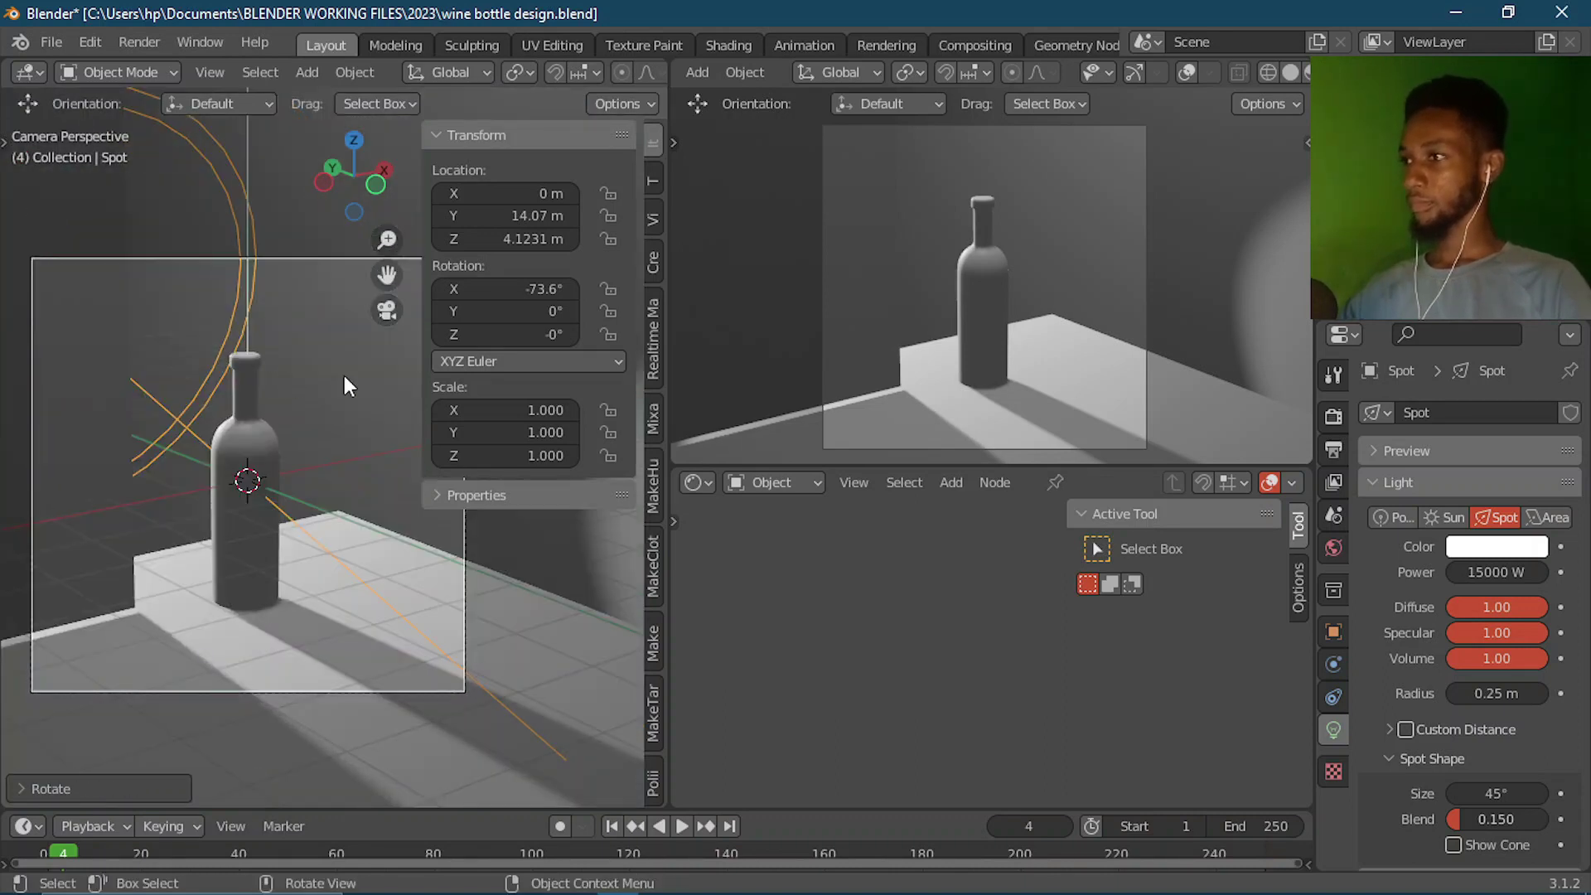
key("n")
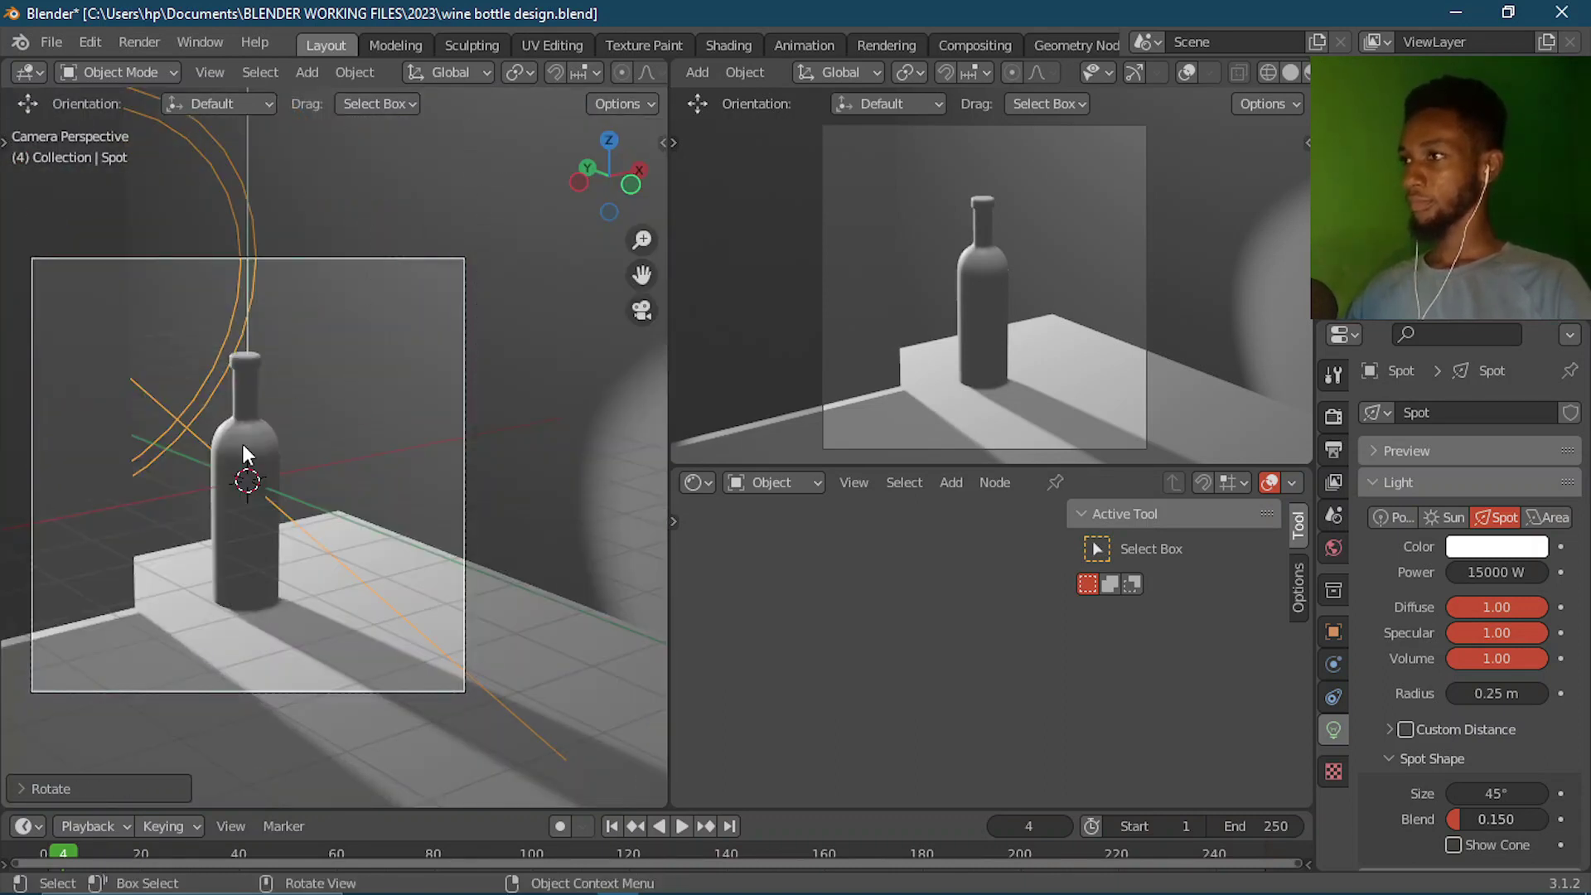
mouse_move(242, 444)
middle_mouse_down("shift")
mouse_move(207, 545)
mouse_move(326, 544)
middle_mouse_up("shift")
scroll(315, 548, "down", 2)
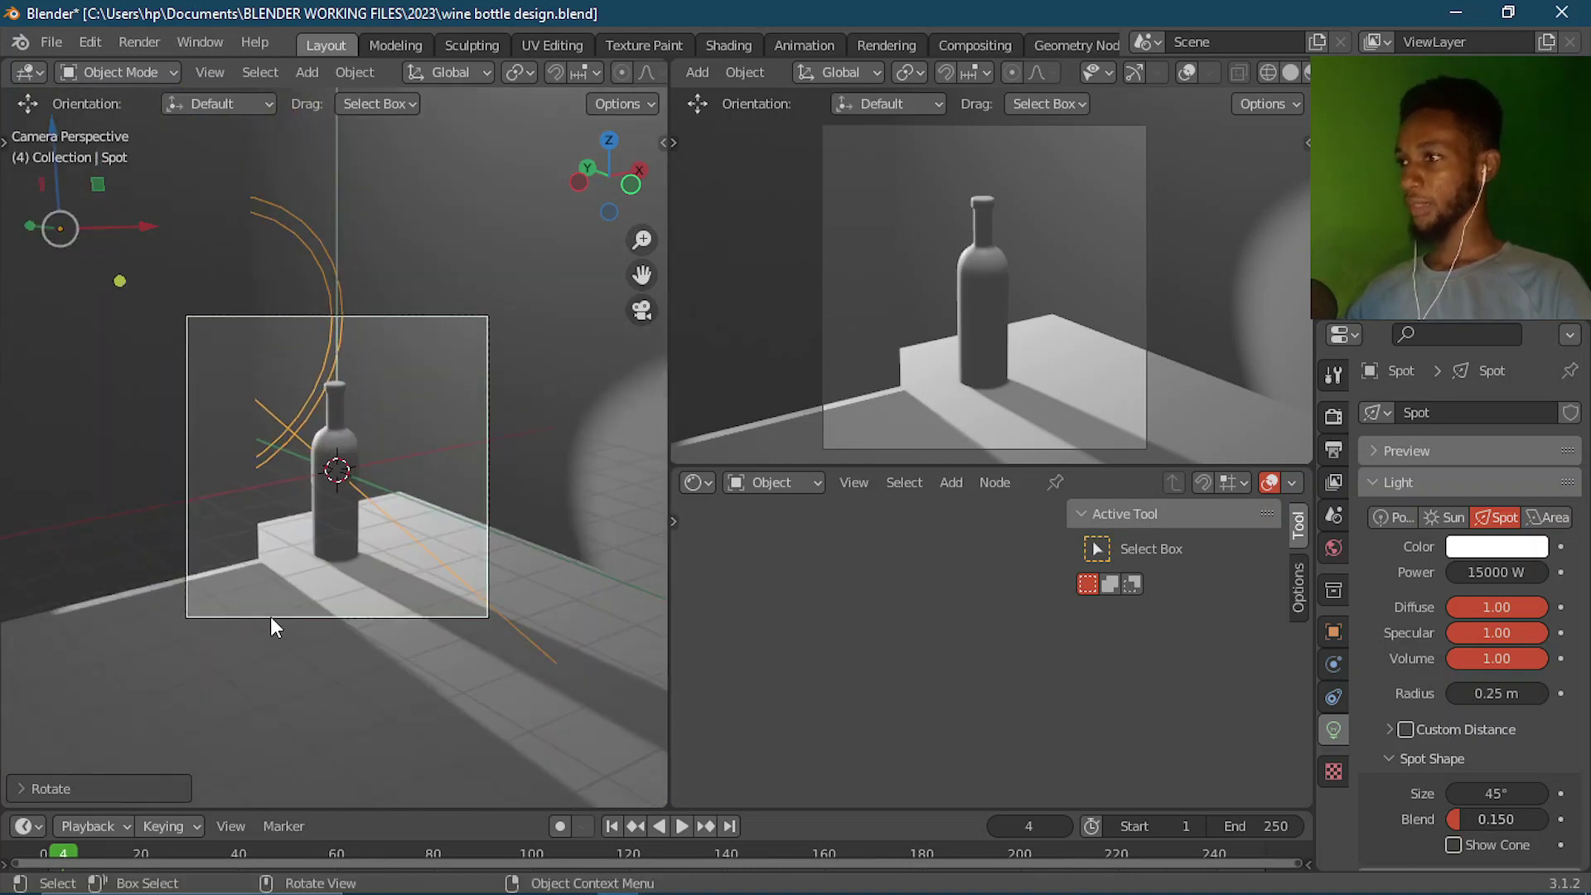
mouse_move(257, 600)
middle_mouse_down()
mouse_move(301, 614)
mouse_move(270, 489)
mouse_move(374, 585)
mouse_move(305, 467)
mouse_move(361, 526)
mouse_move(612, 520)
middle_mouse_up()
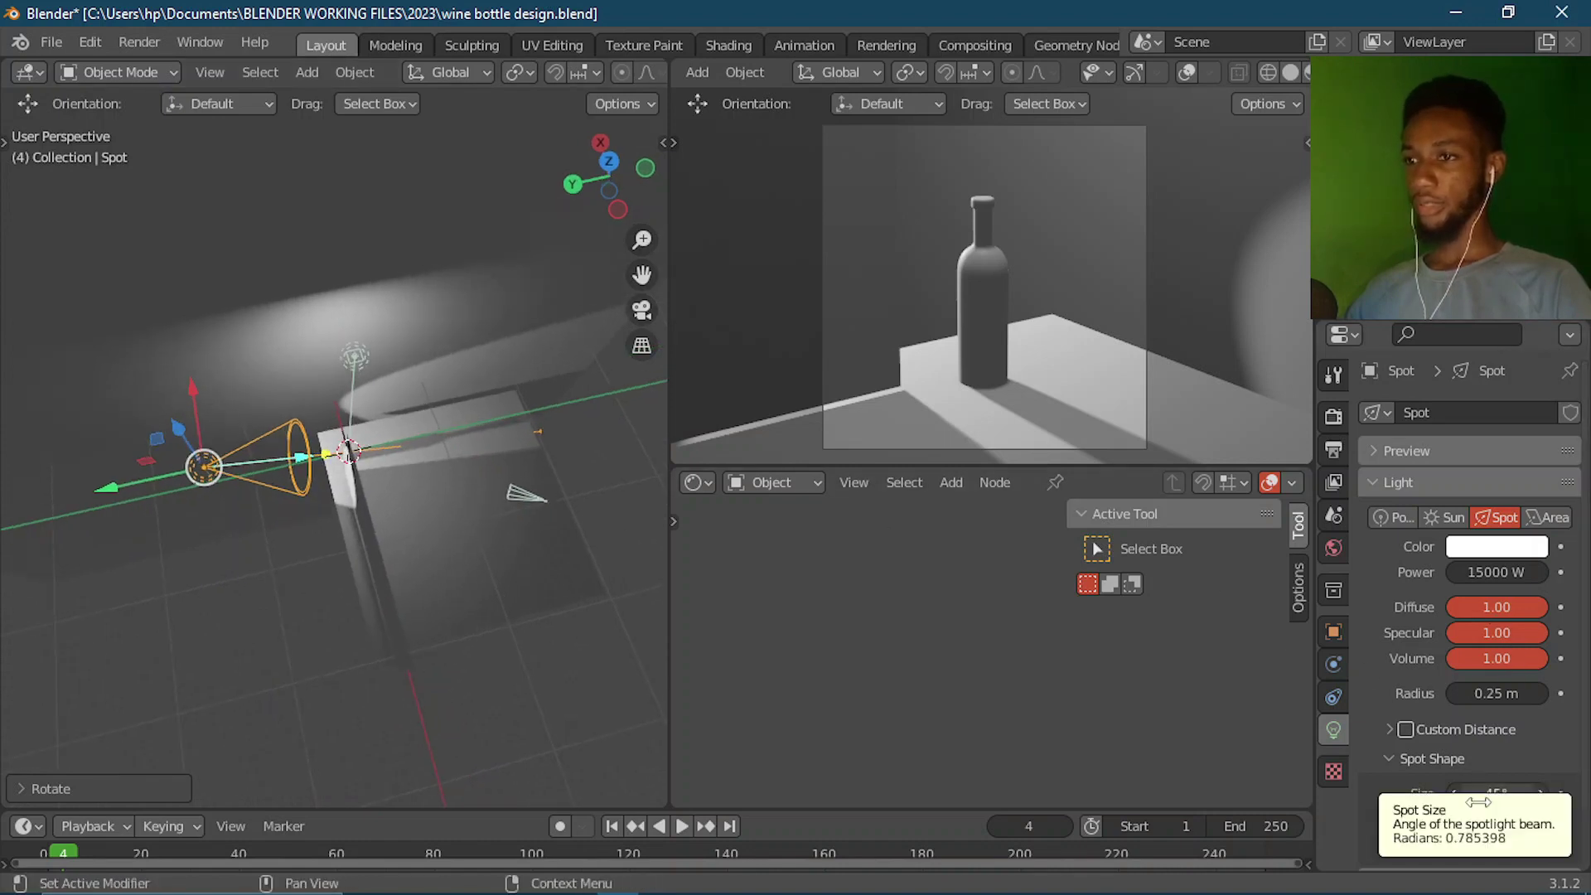
- Try different spot light cone and radius values, and power 30000 W then 15000 W
left_click_drag(1483, 793, 1458, 792)
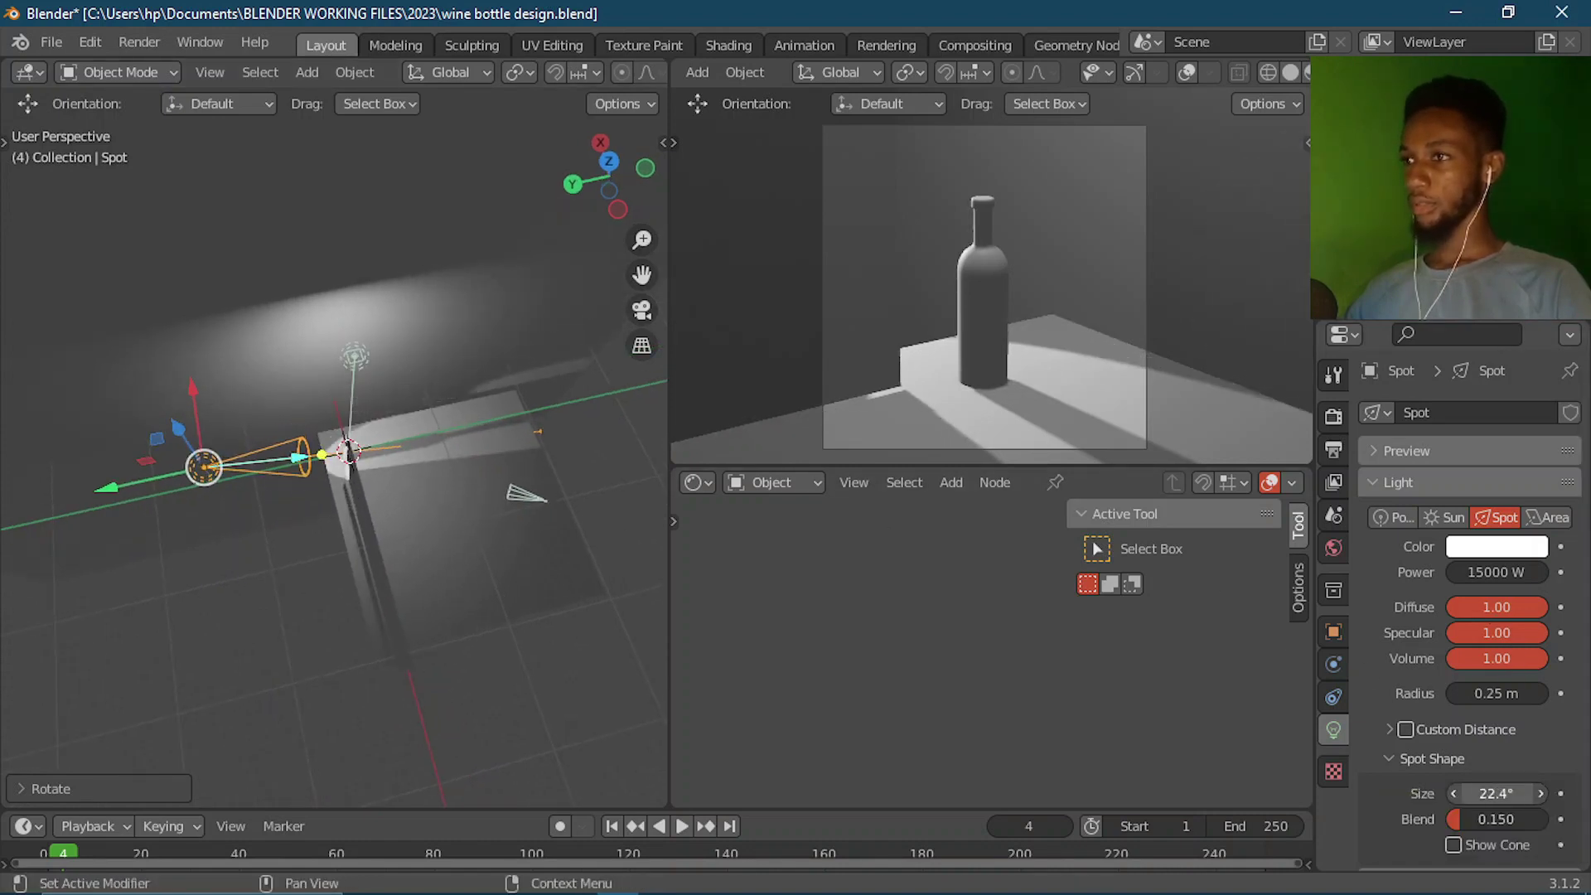
mouse_move(1491, 693)
left_mouse_down()
mouse_move(1533, 692)
mouse_move(1458, 693)
mouse_move(1565, 692)
mouse_move(1355, 701)
left_mouse_up()
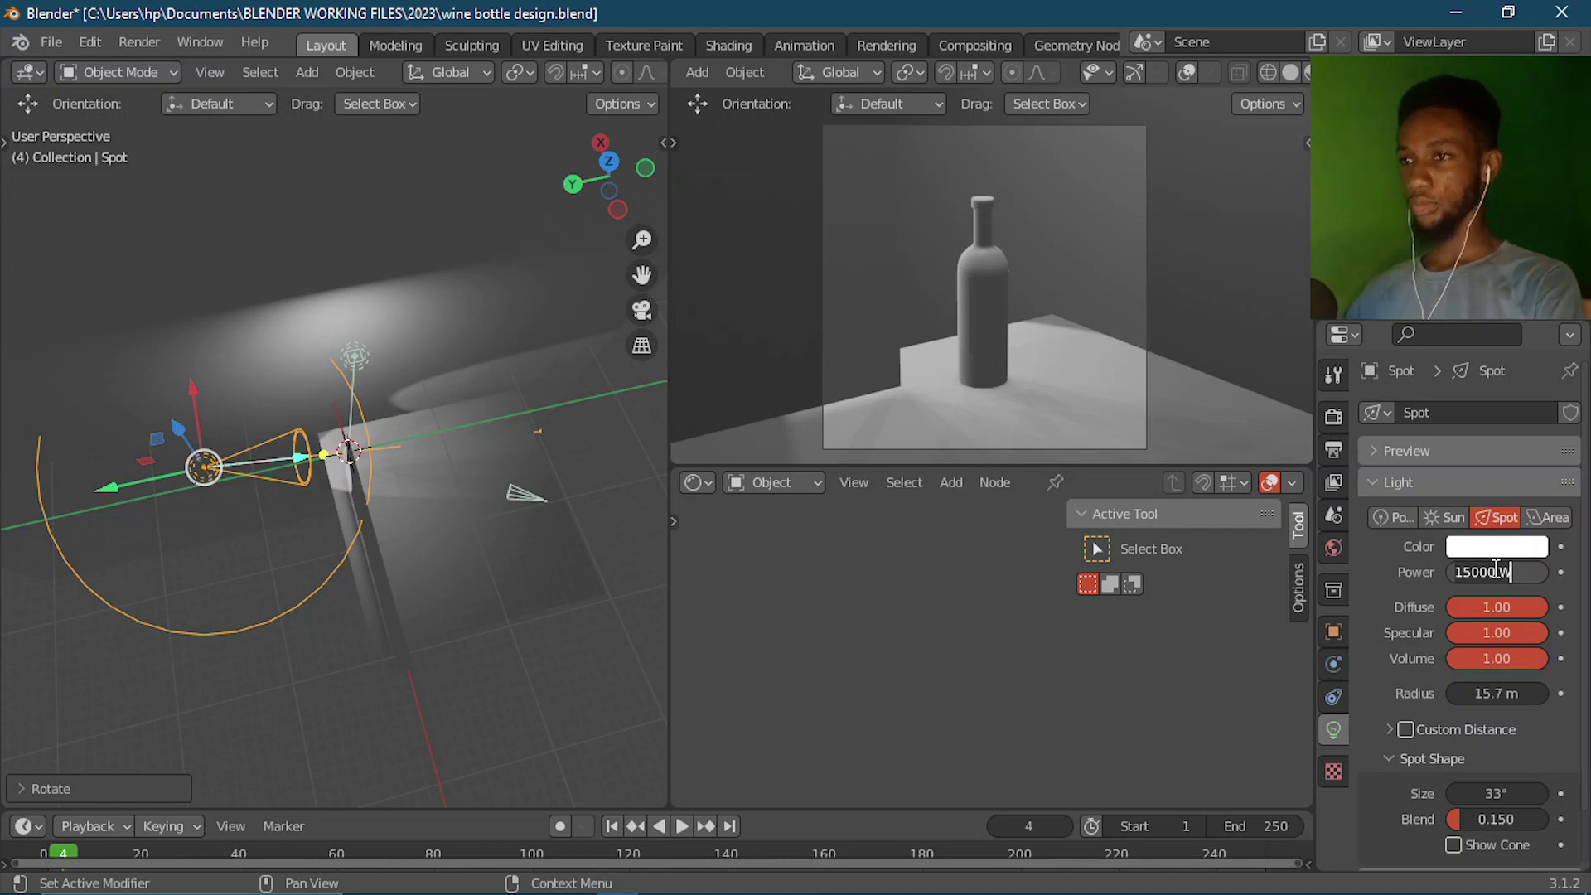
left_click(1496, 572)
type("3000")
key("Return")
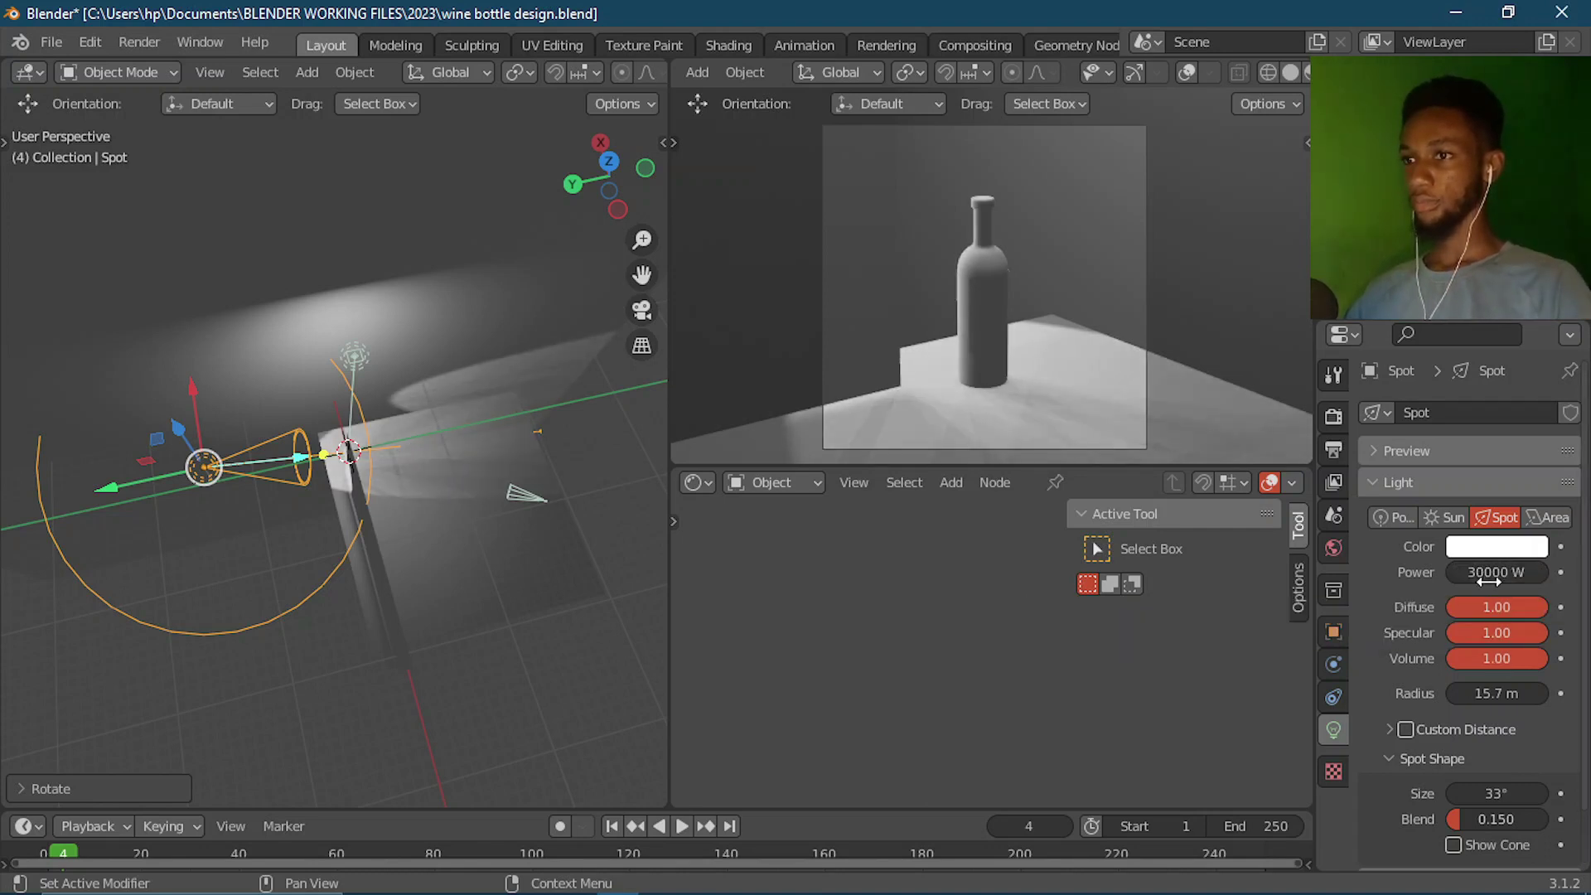
left_click(1491, 572)
key("ctrl+a")
type("15")
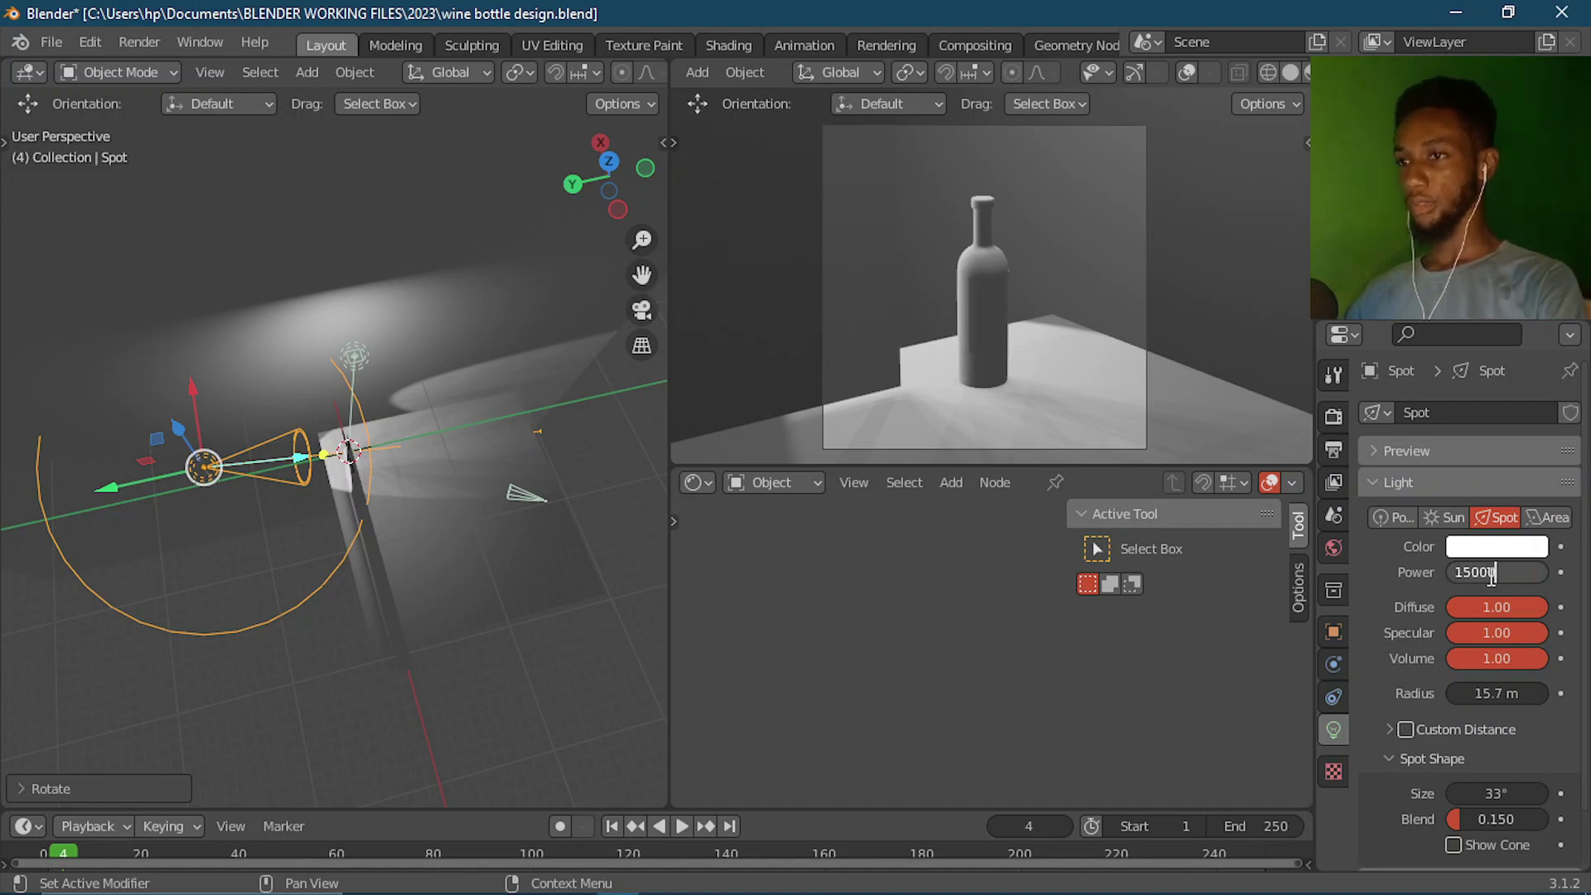
key("Return")
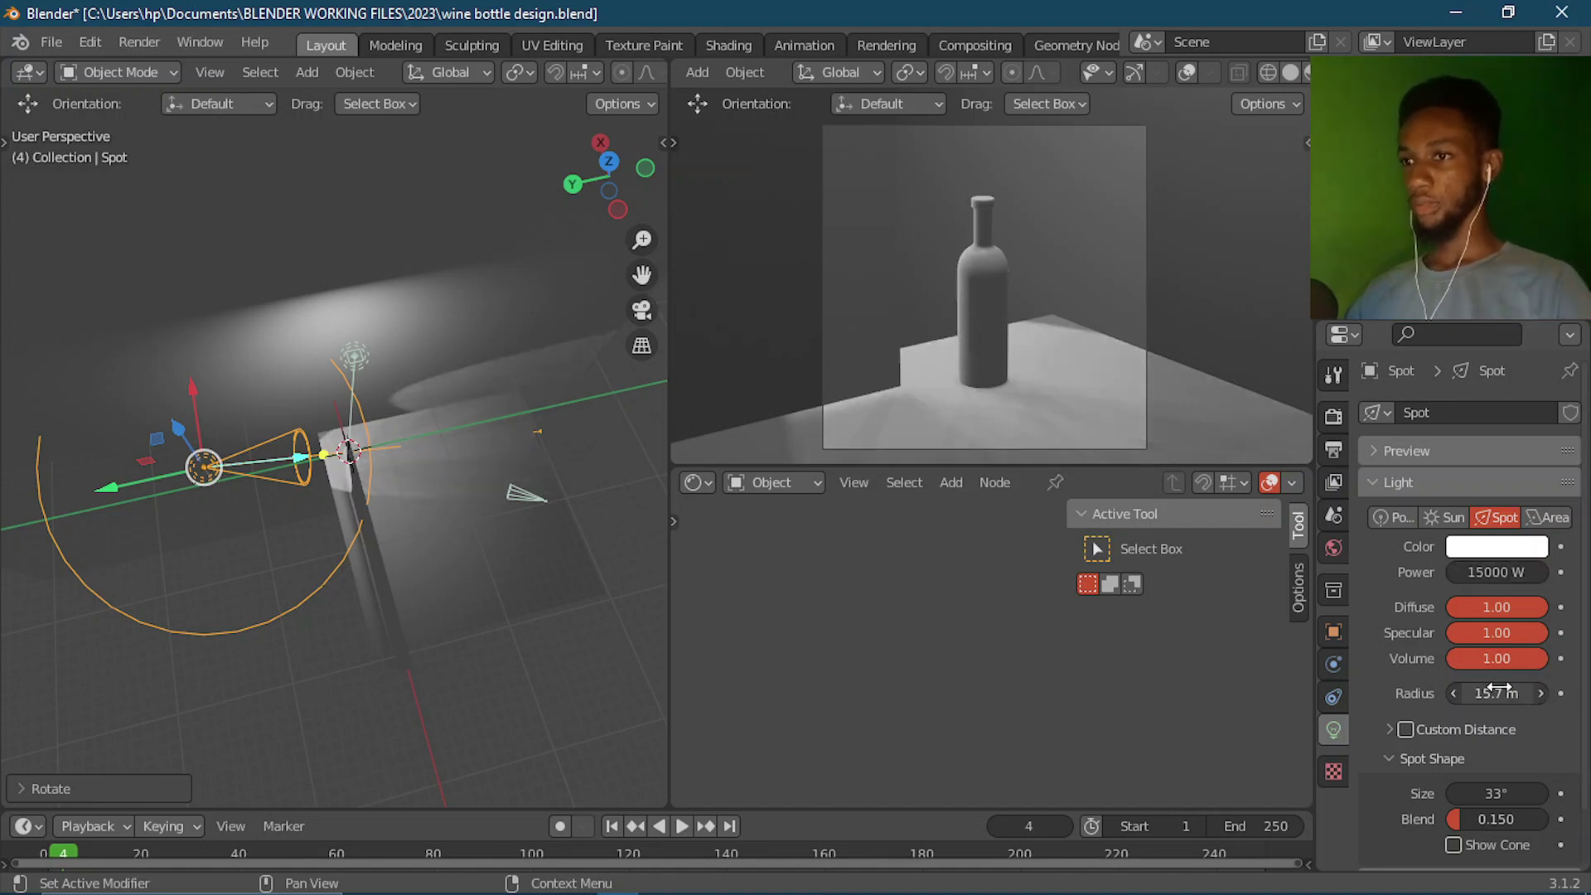
- Set the spot light radius to 11.8 m, cone to 40.4° and power to 25000 W
mouse_move(1495, 690)
left_mouse_down()
mouse_move(1446, 692)
mouse_move(1501, 690)
left_mouse_up()
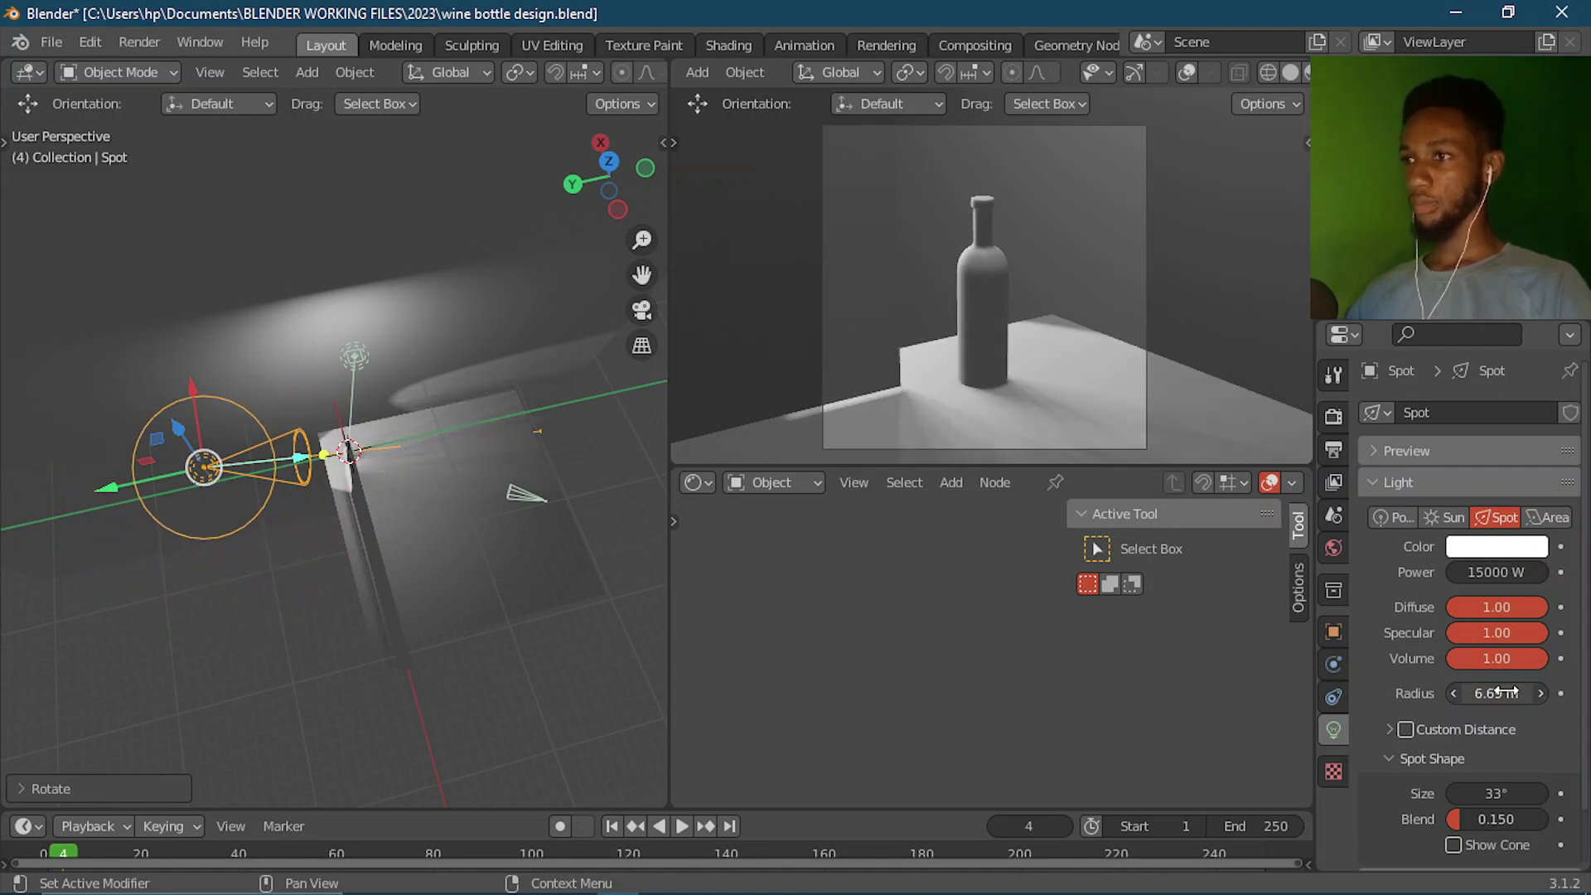
left_click_drag(1496, 693, 1532, 692)
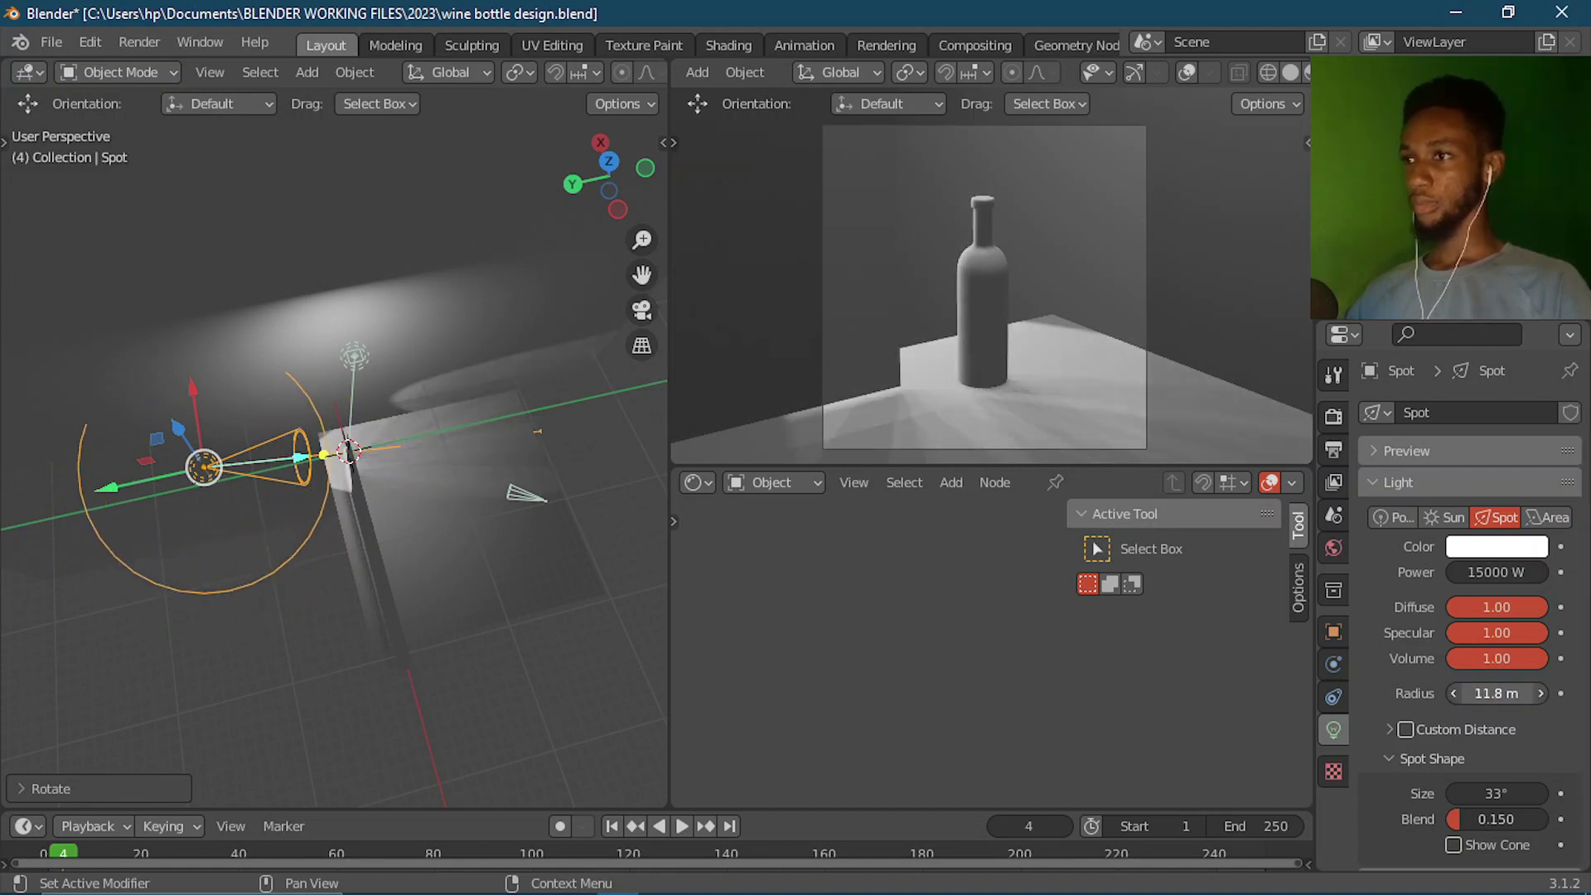
left_click_drag(1496, 793, 1524, 793)
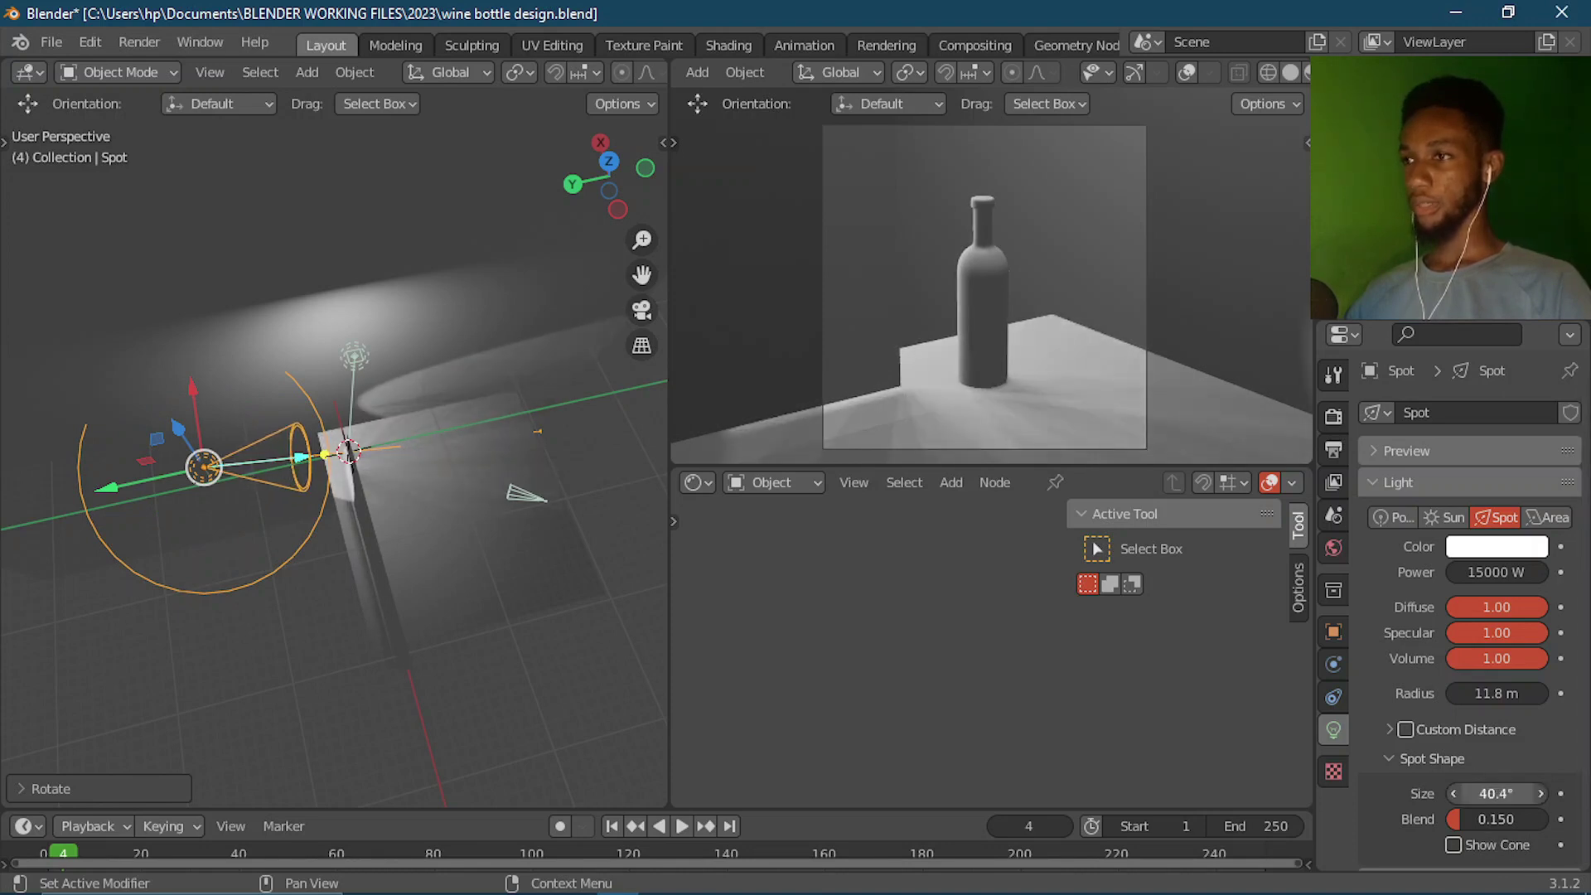
mouse_move(197, 494)
middle_mouse_down()
mouse_move(322, 487)
mouse_move(635, 537)
middle_mouse_up()
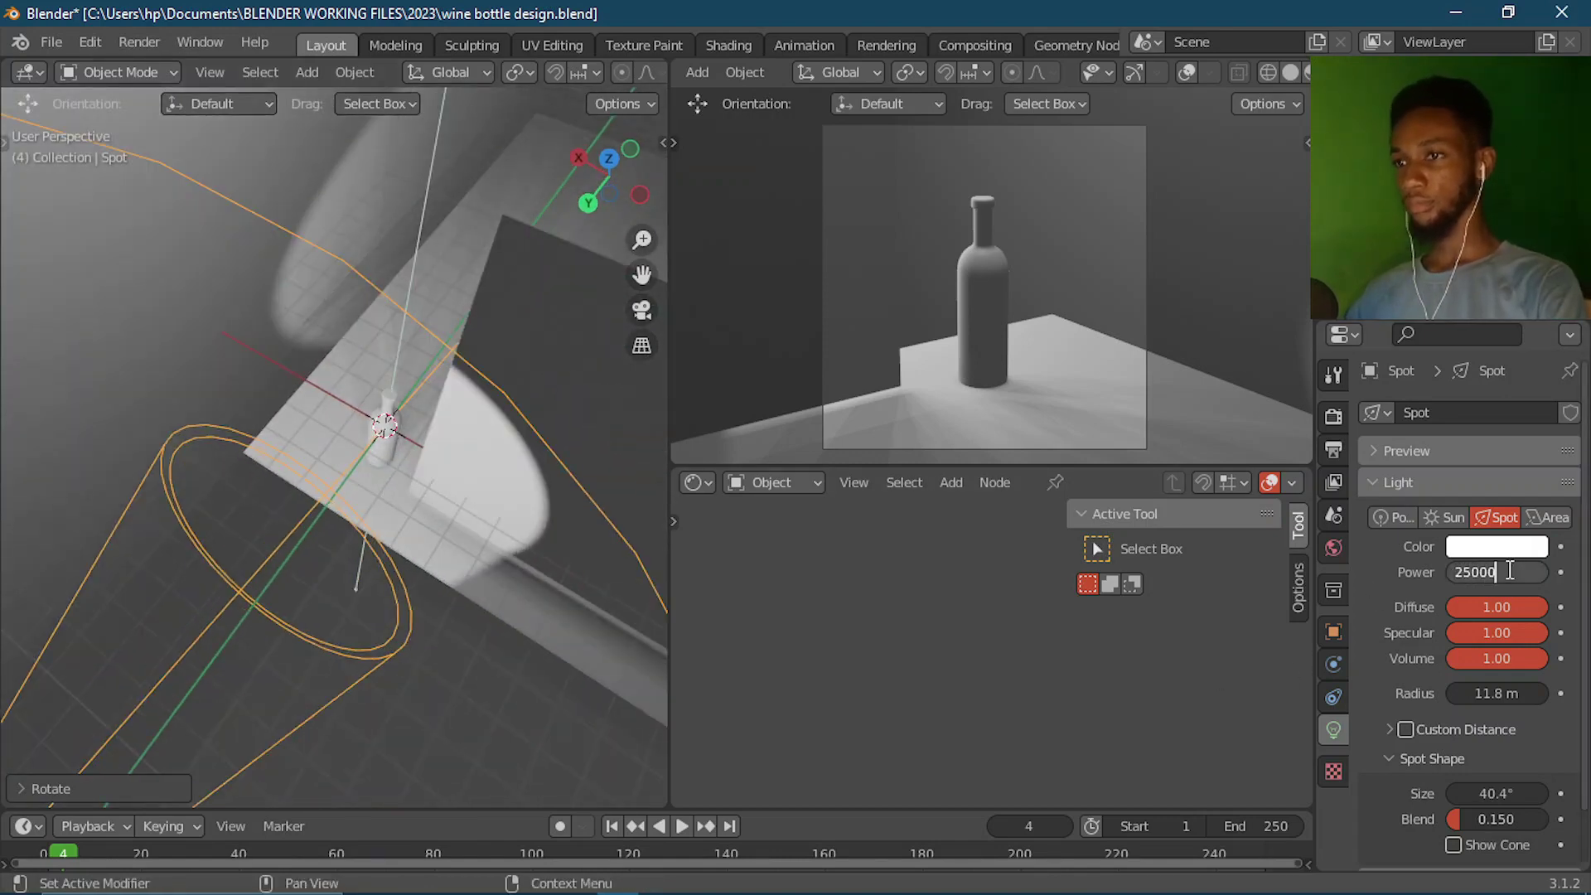
key("Return")
- Inspect the newly lit scene from front and side numpad views
mouse_move(580, 501)
middle_mouse_down()
mouse_move(386, 505)
mouse_move(241, 460)
mouse_move(258, 489)
mouse_move(207, 444)
middle_mouse_up()
mouse_move(301, 453)
middle_mouse_down()
mouse_move(290, 445)
mouse_move(306, 463)
mouse_move(284, 498)
mouse_move(299, 517)
middle_mouse_up()
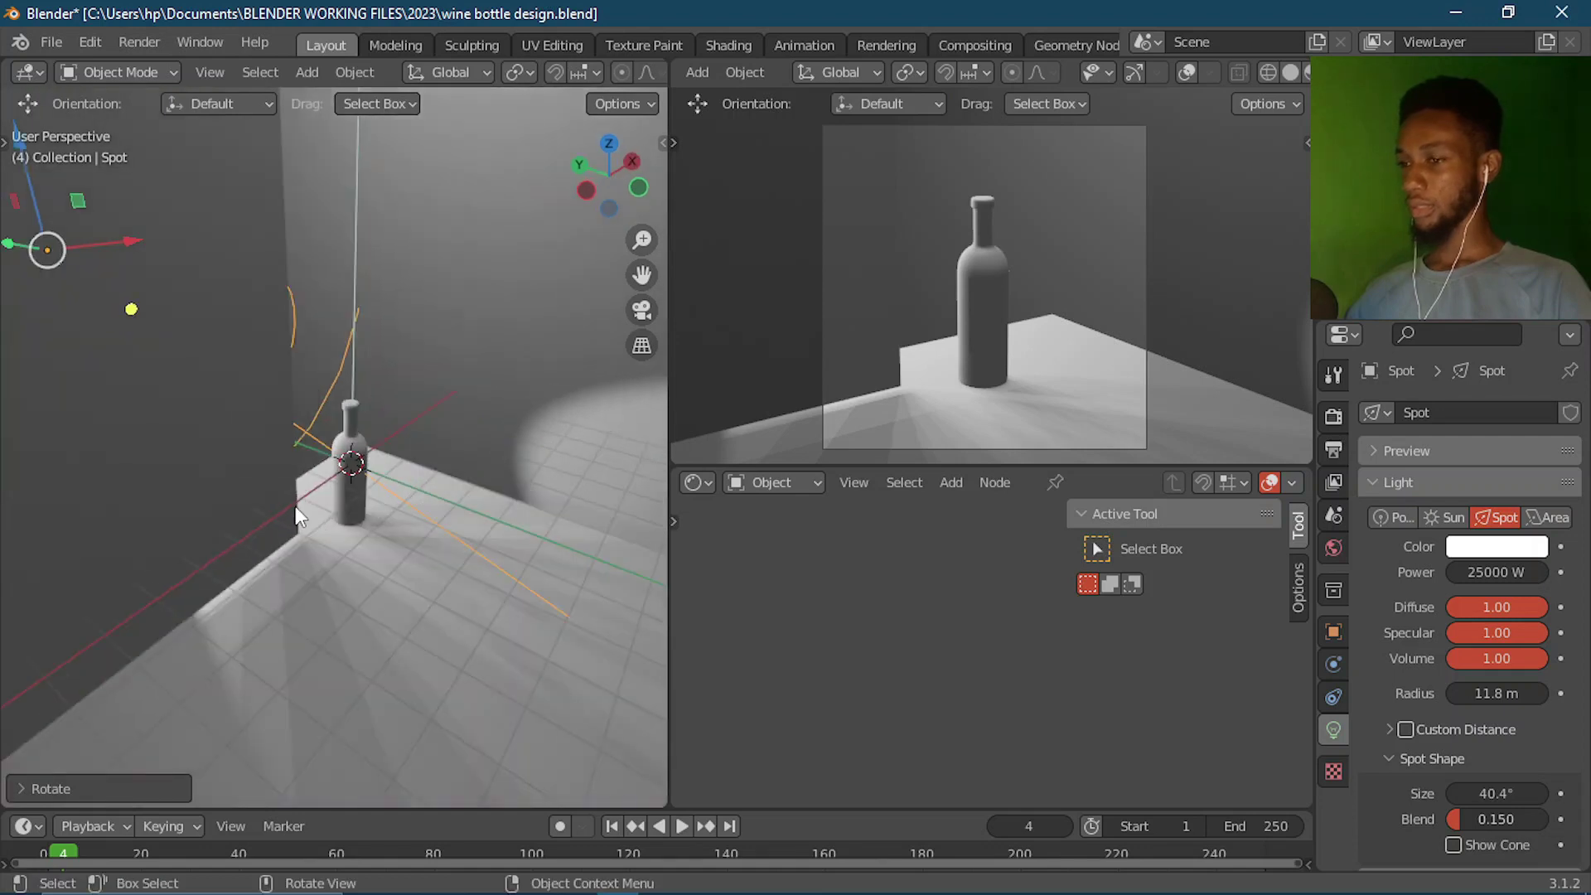
key("KP_1")
key("KP_8")
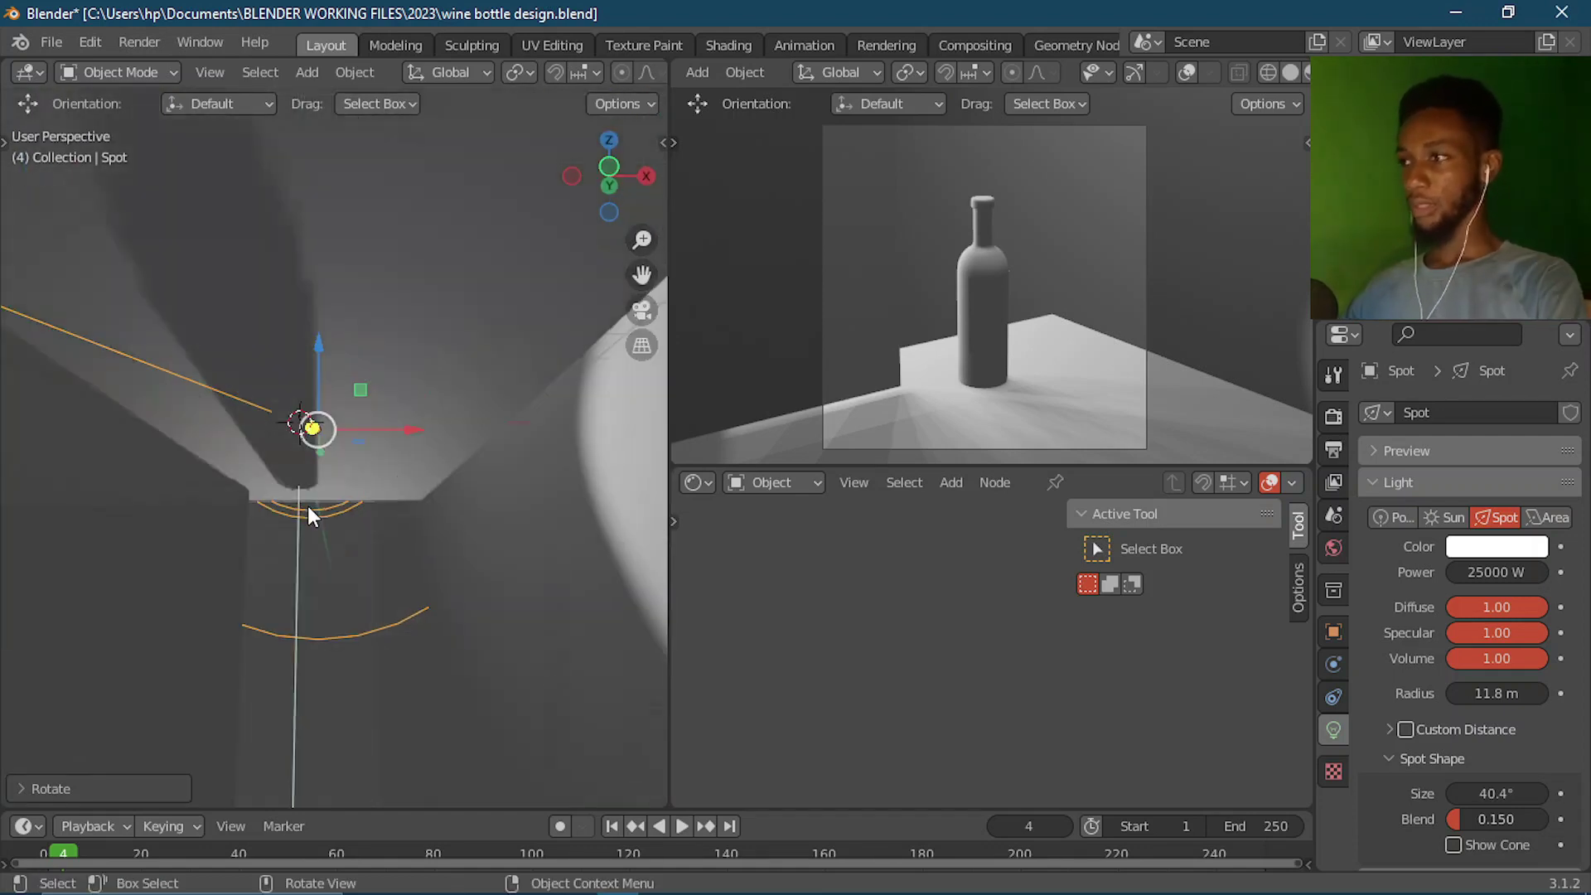
key("KP_2")
key("KP_6")
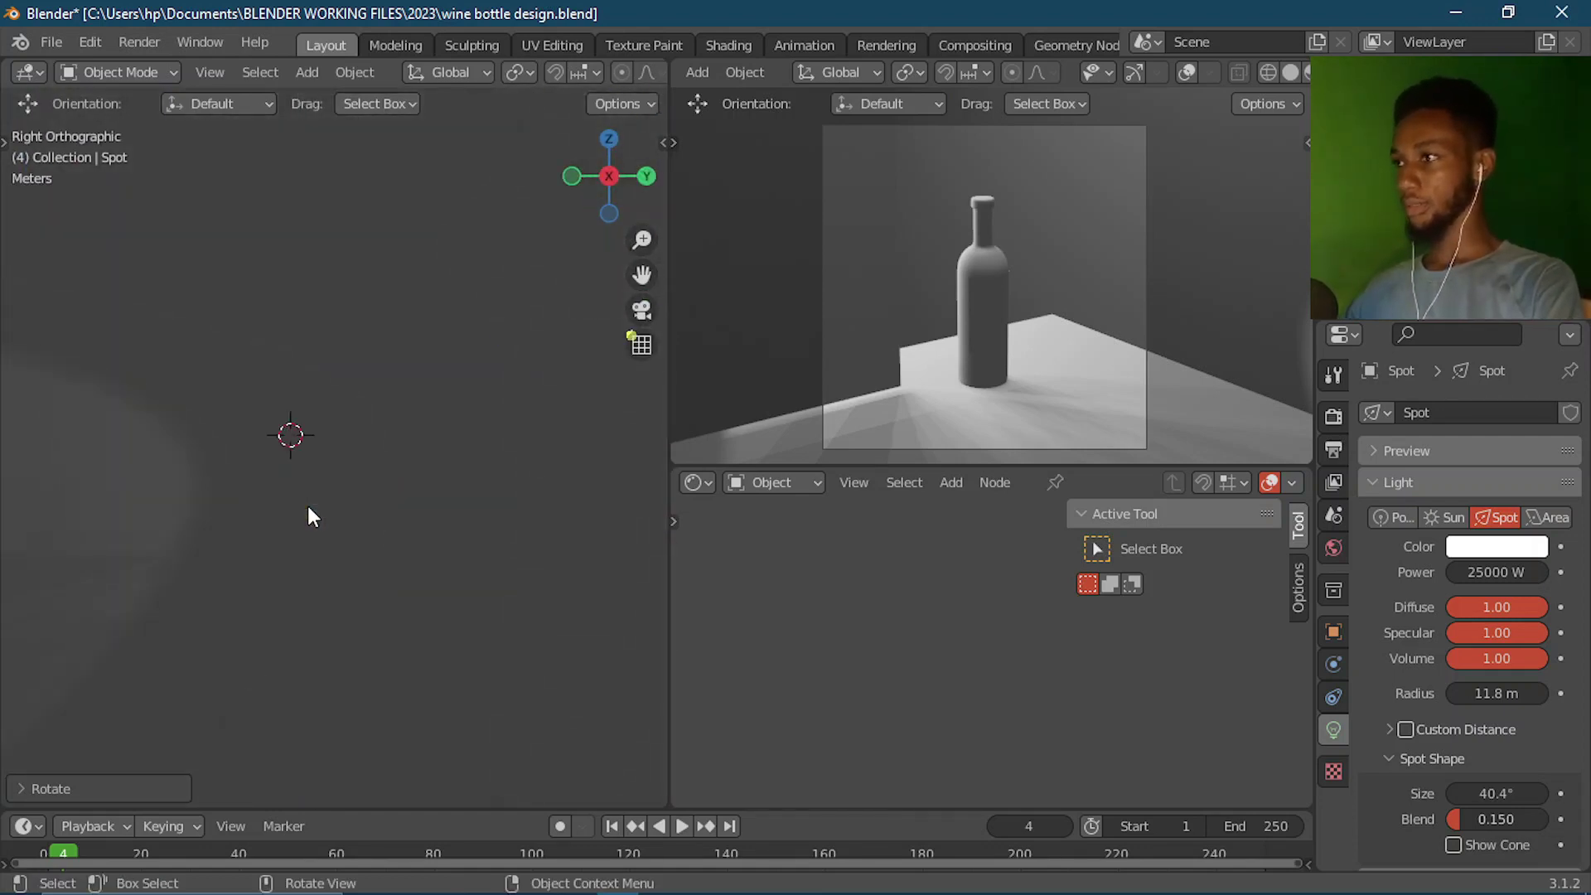
key("KP_1")
scroll(308, 508, "down", 2)
mouse_move(381, 470)
middle_mouse_down()
mouse_move(241, 490)
mouse_move(558, 500)
mouse_move(452, 483)
middle_mouse_up()
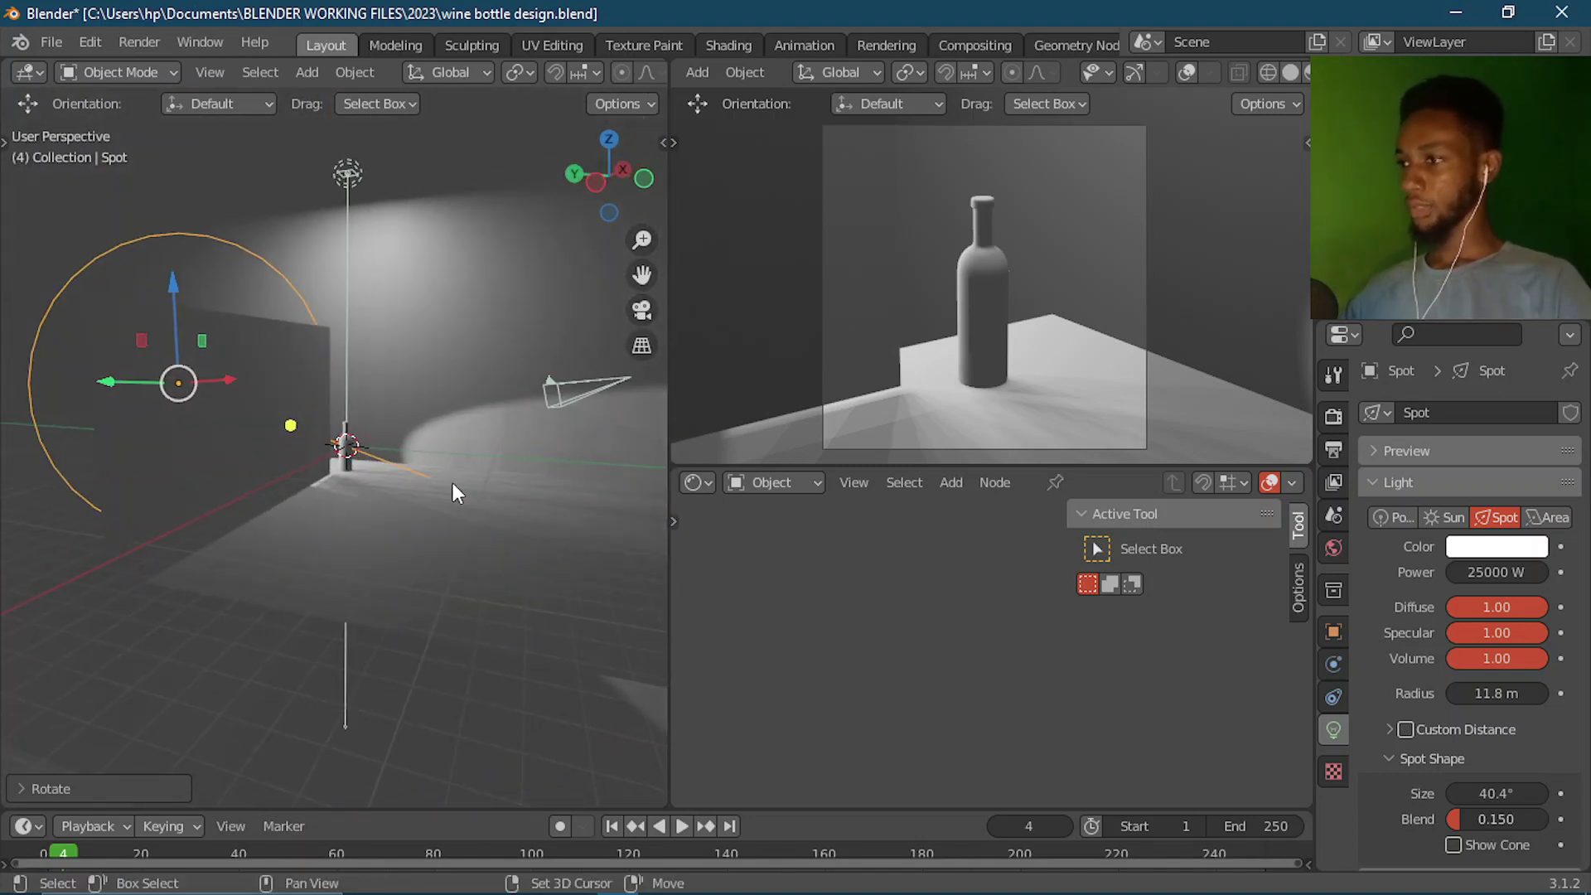
key("shift+a")
- Add a point light right of the bottle, raise it, and convert it to a spot light
left_click(545, 482)
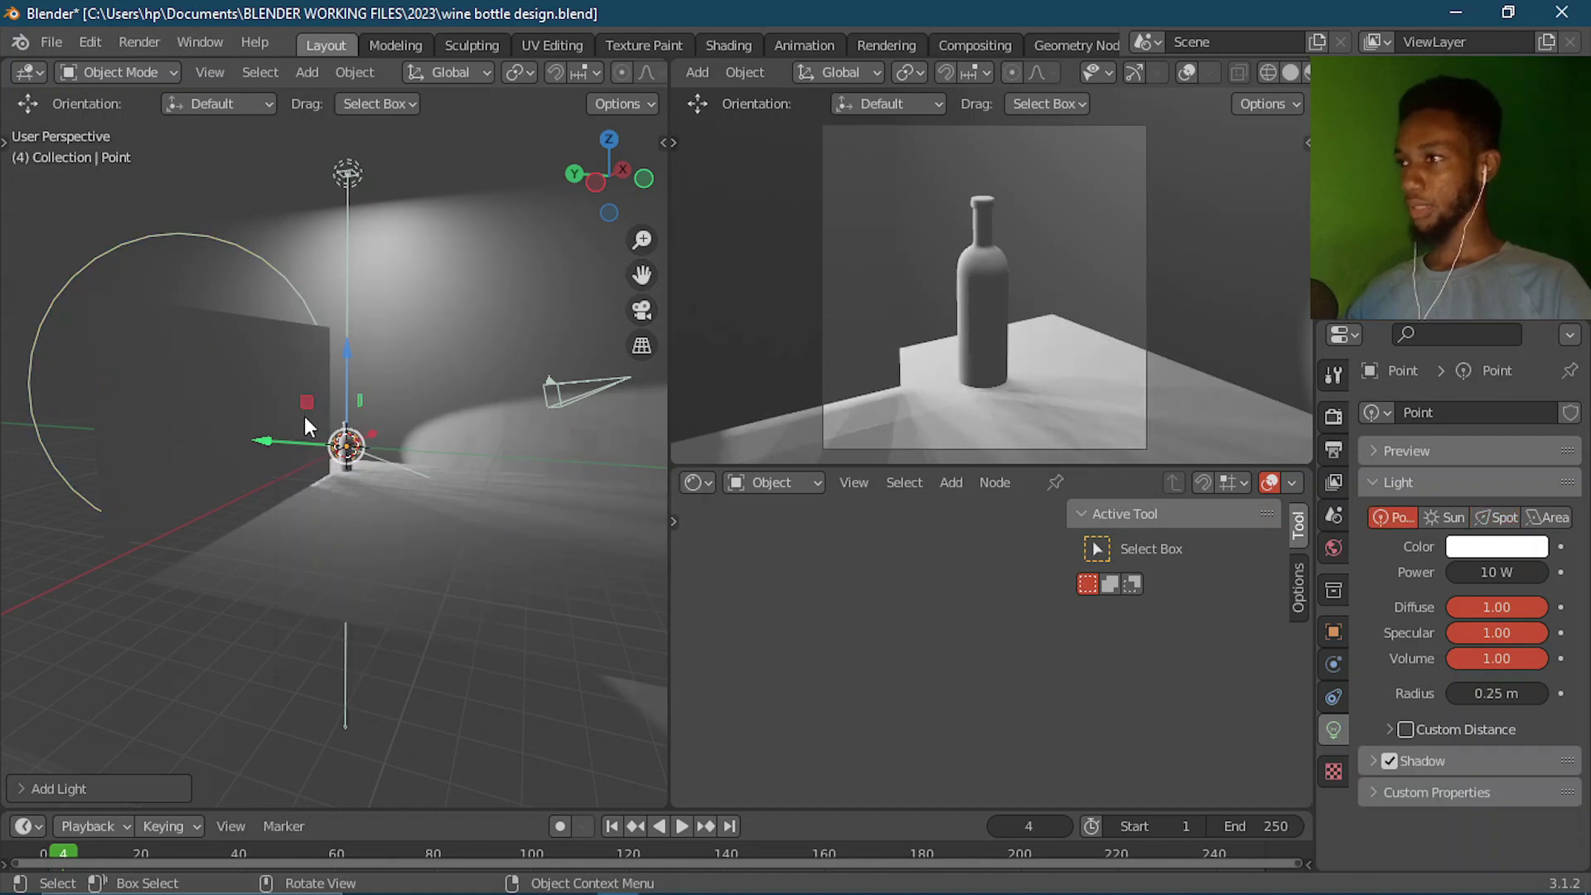
key("g")
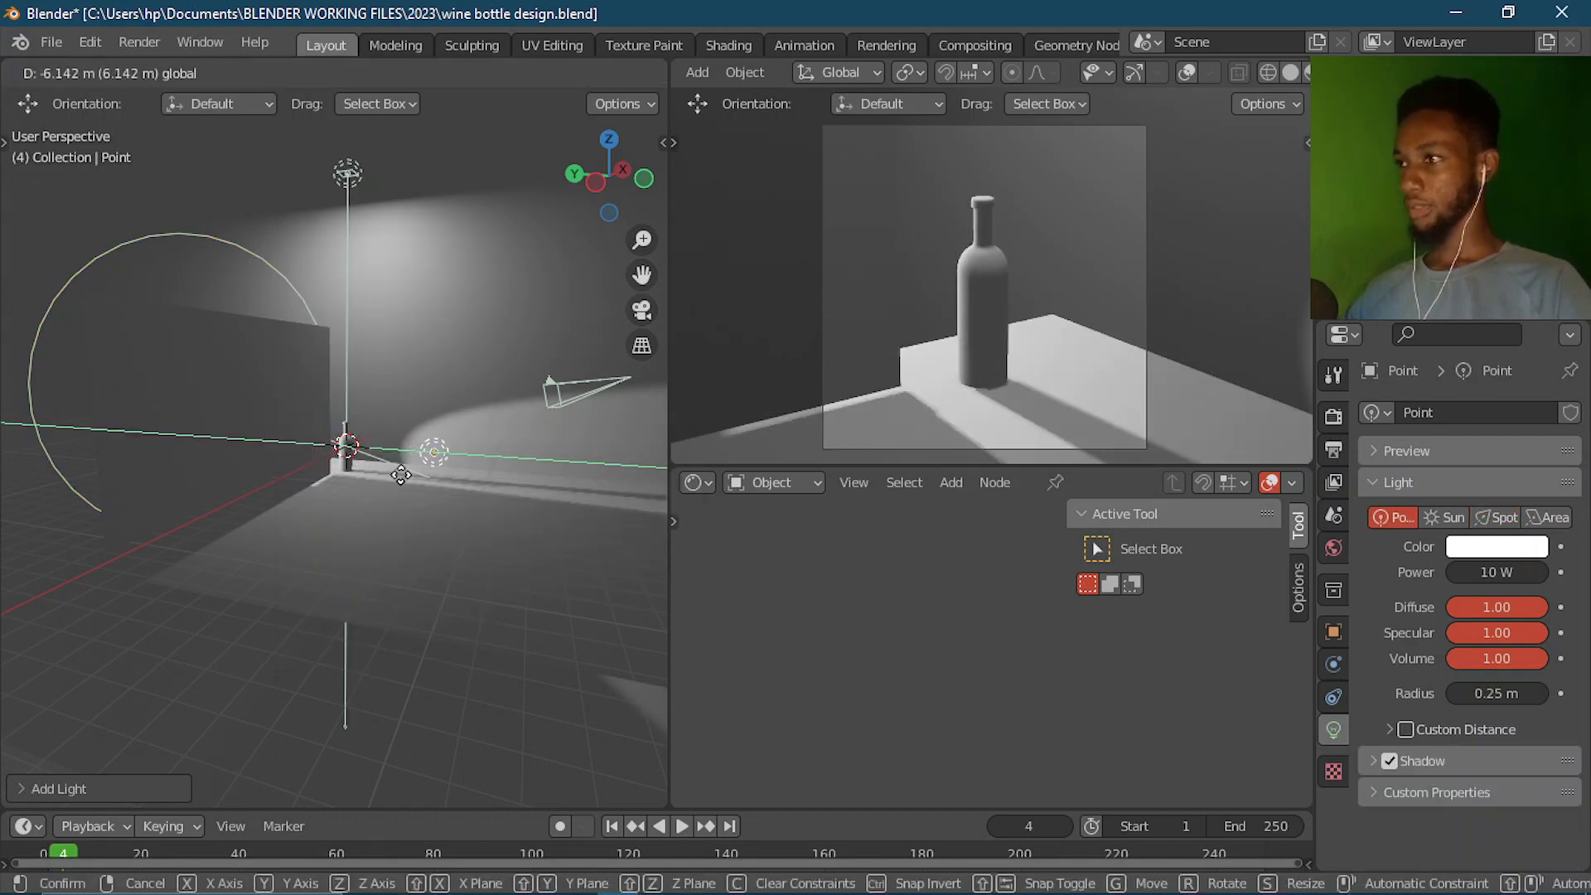
left_click(447, 454)
mouse_move(447, 454)
middle_mouse_down()
mouse_move(320, 576)
mouse_move(454, 506)
middle_mouse_up()
left_click_drag(454, 503, 455, 494)
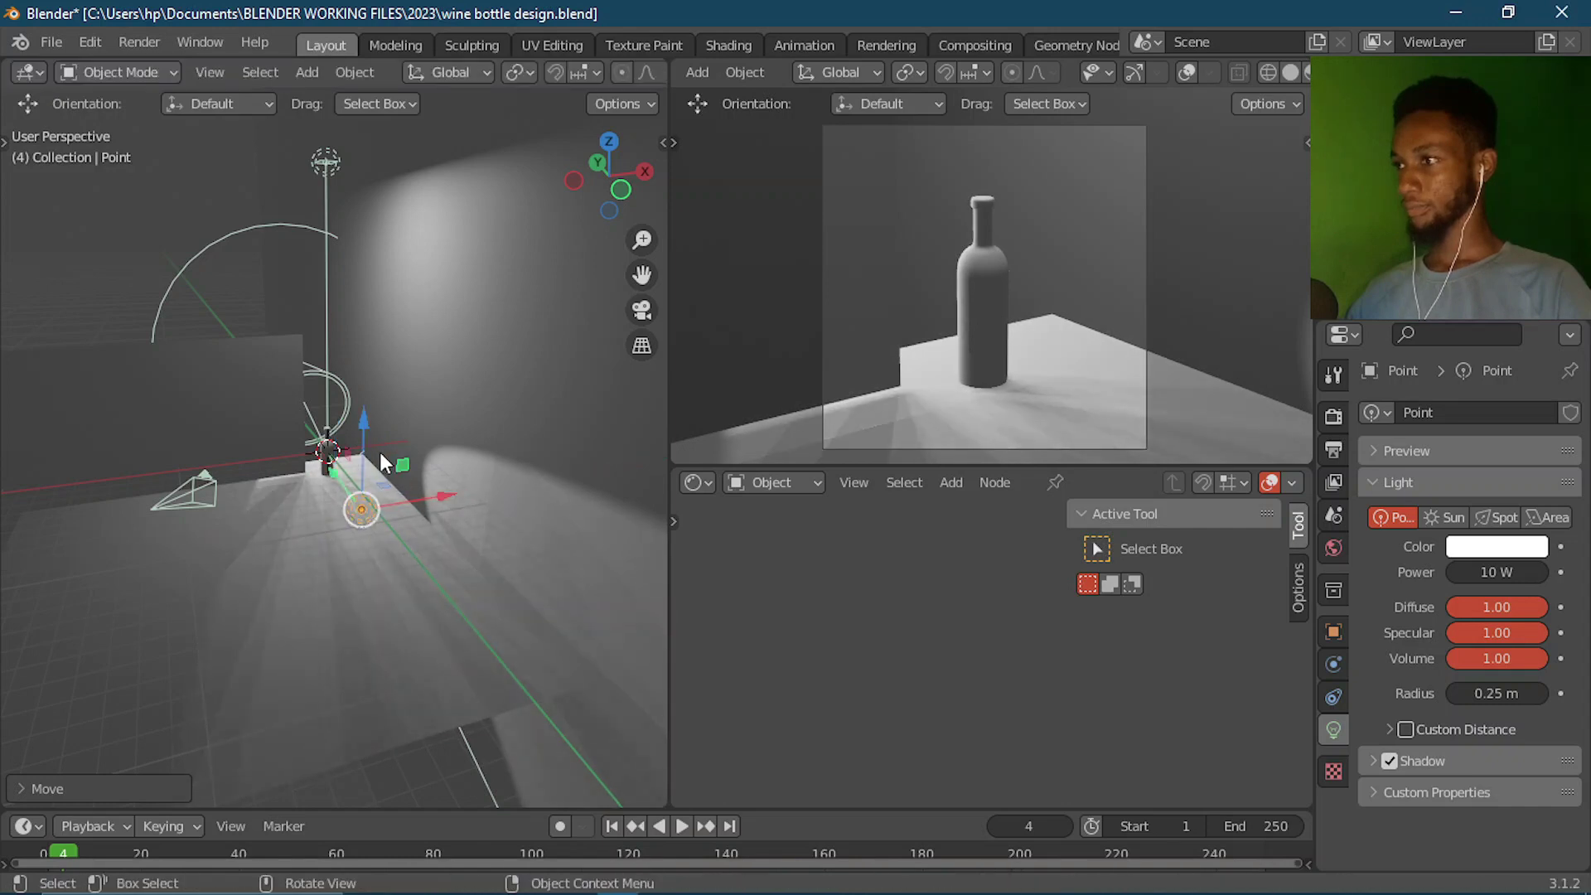
key("z")
left_click(371, 410)
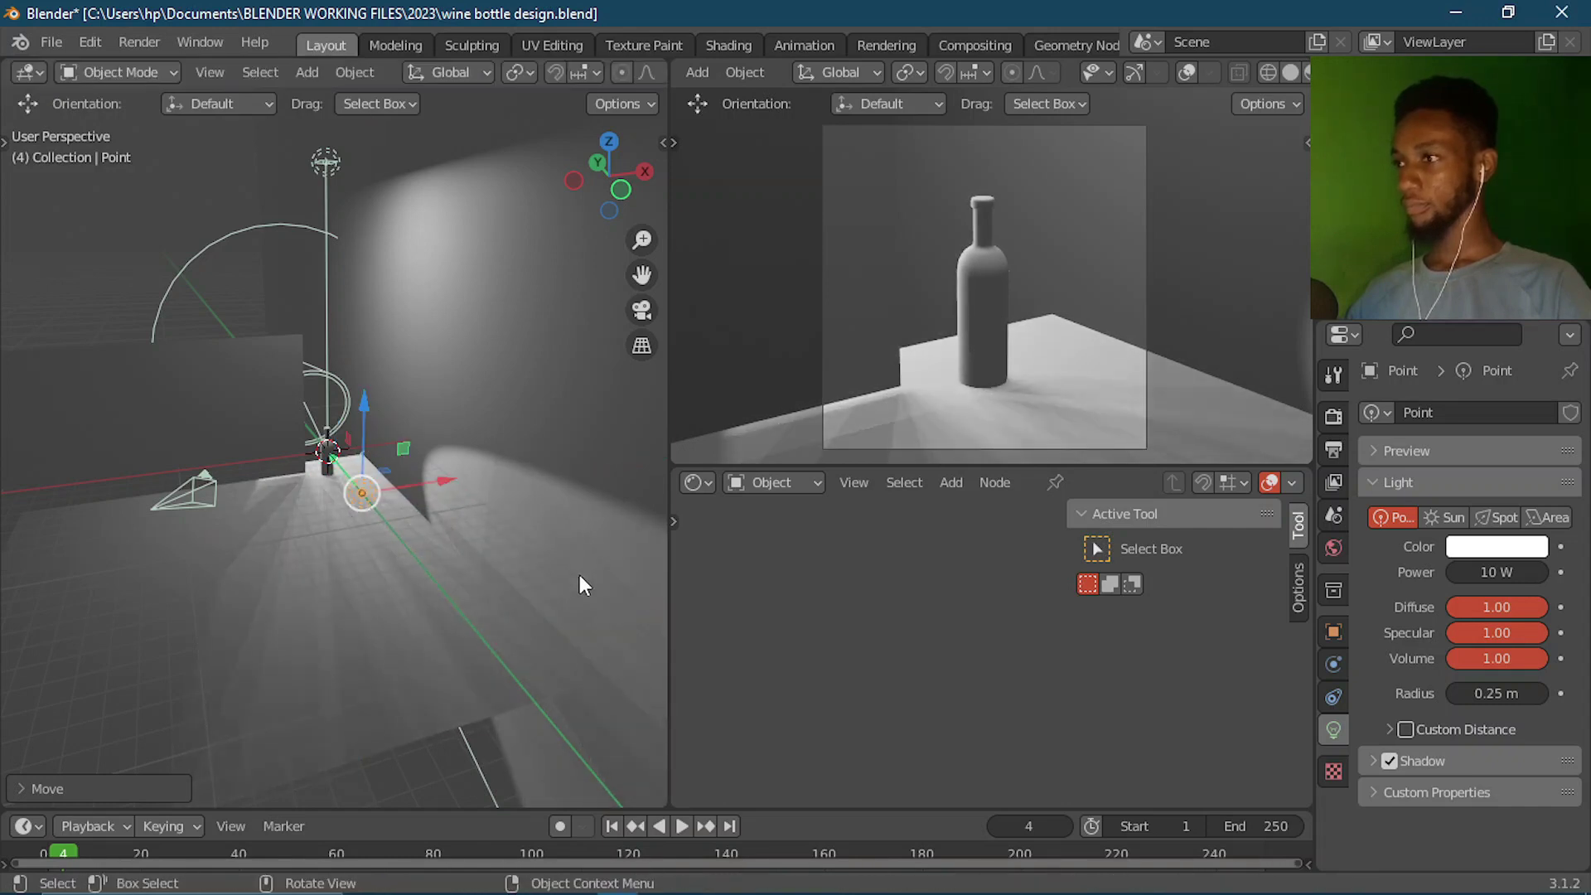
left_click(1497, 516)
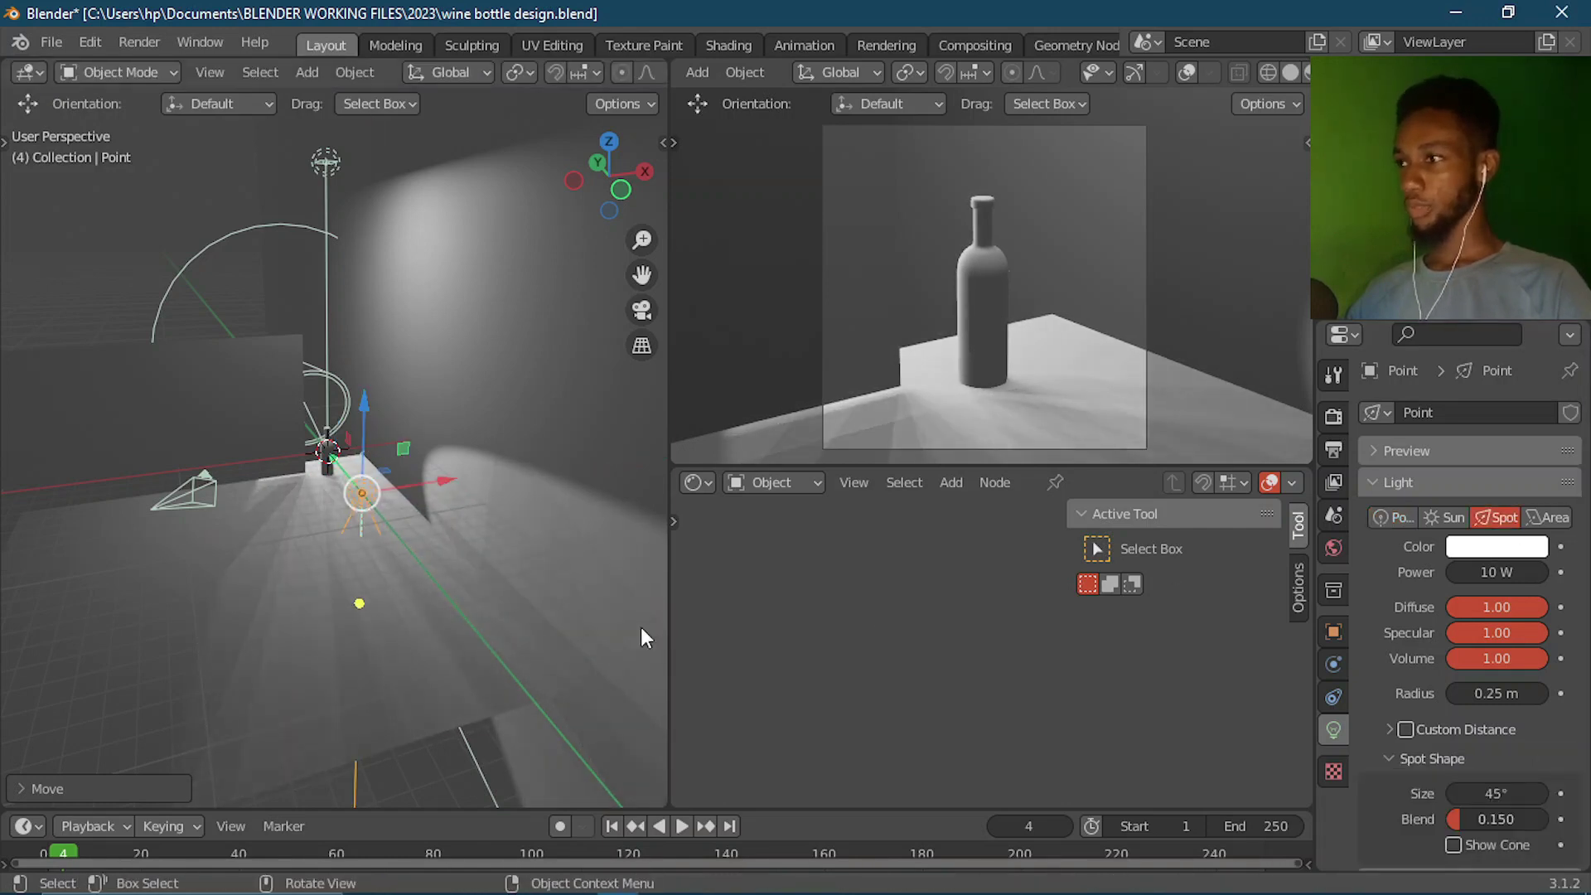
key("KP_3")
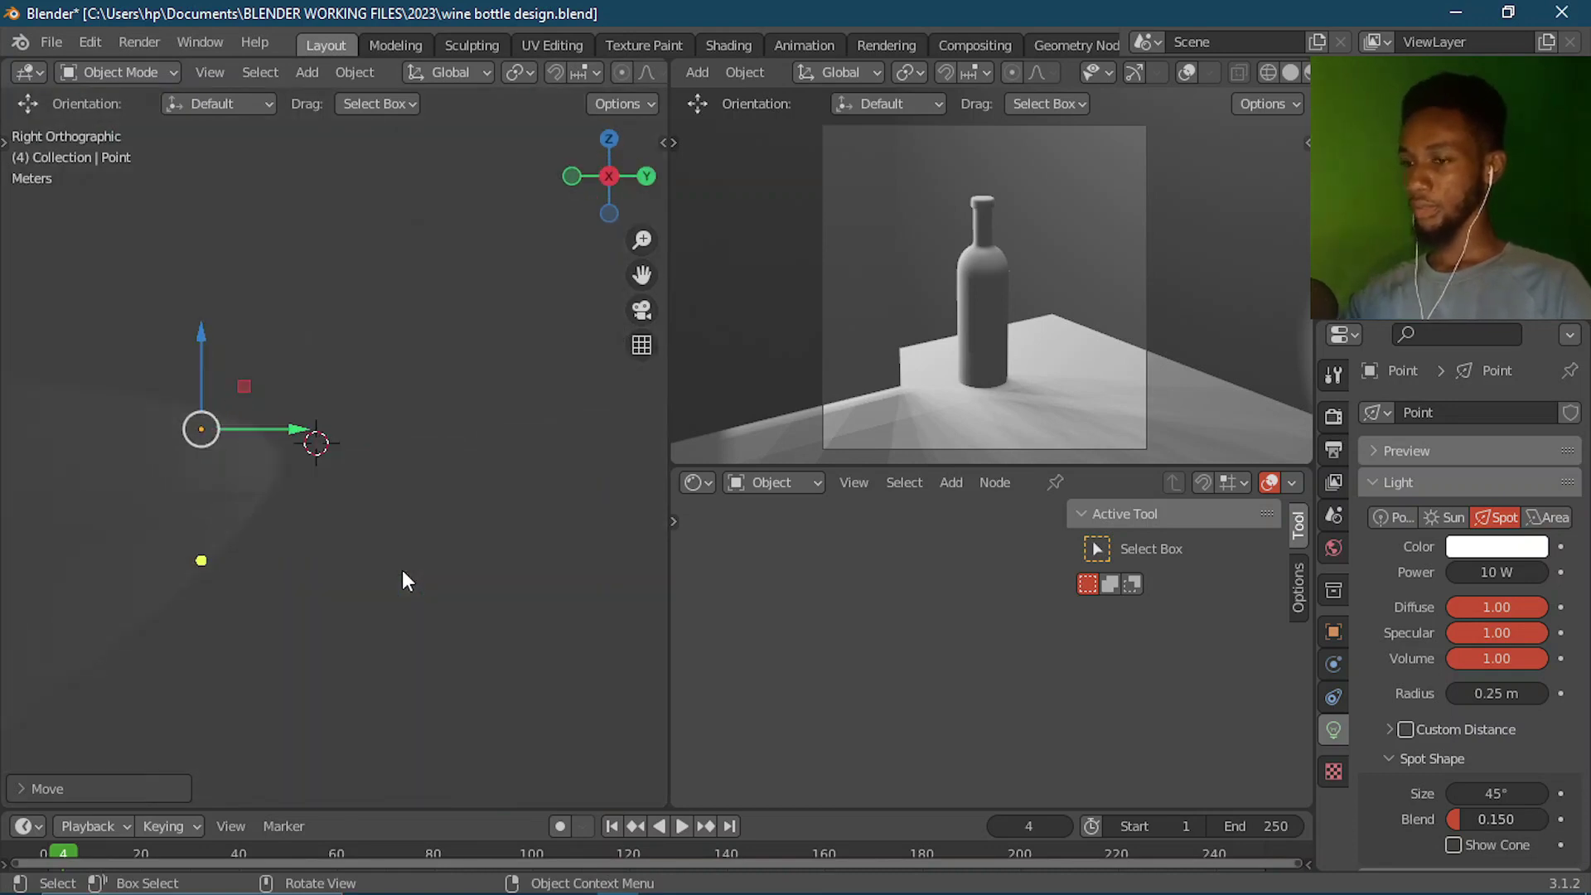
- Rotate and lower the new spot light toward the bottle and narrow its cone to 20.7°
key("ctrl+KP_3")
key("r")
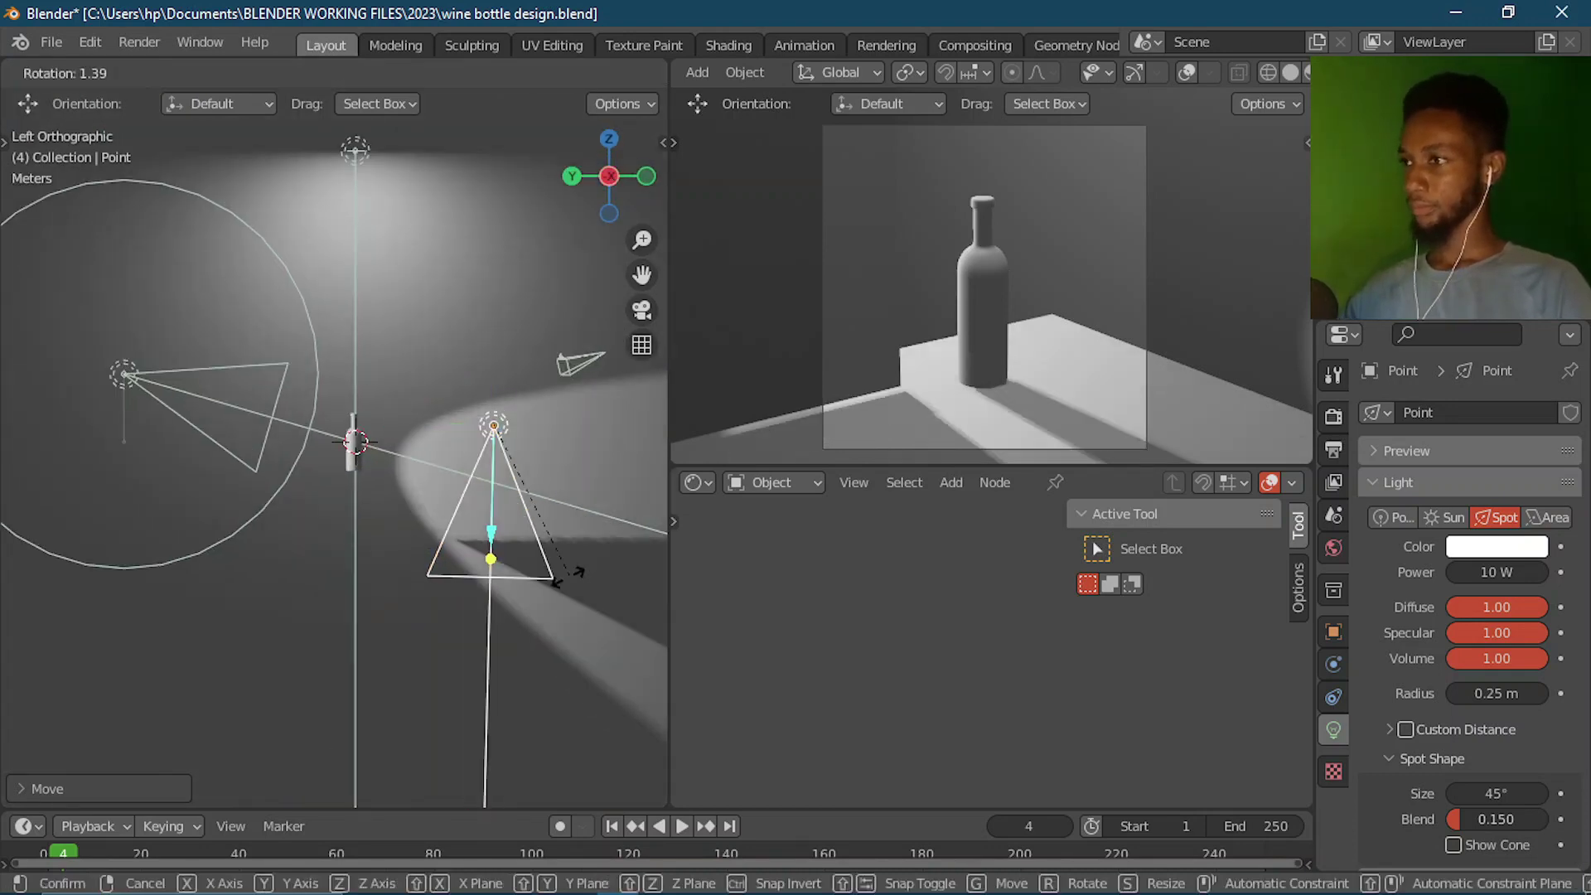
left_click(349, 494)
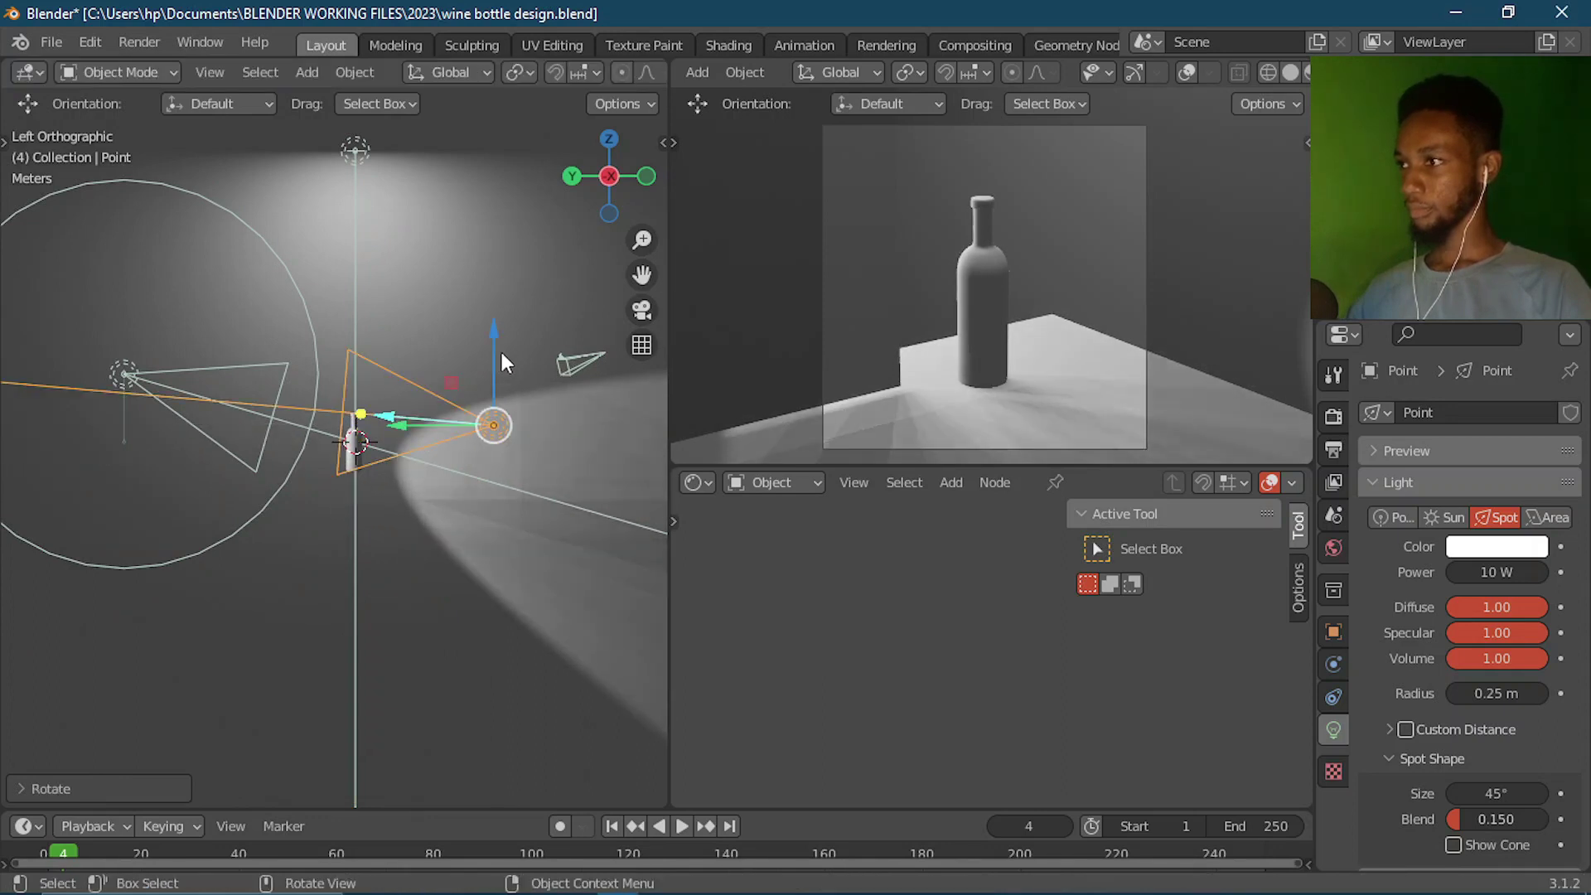
key("g")
left_click(505, 396)
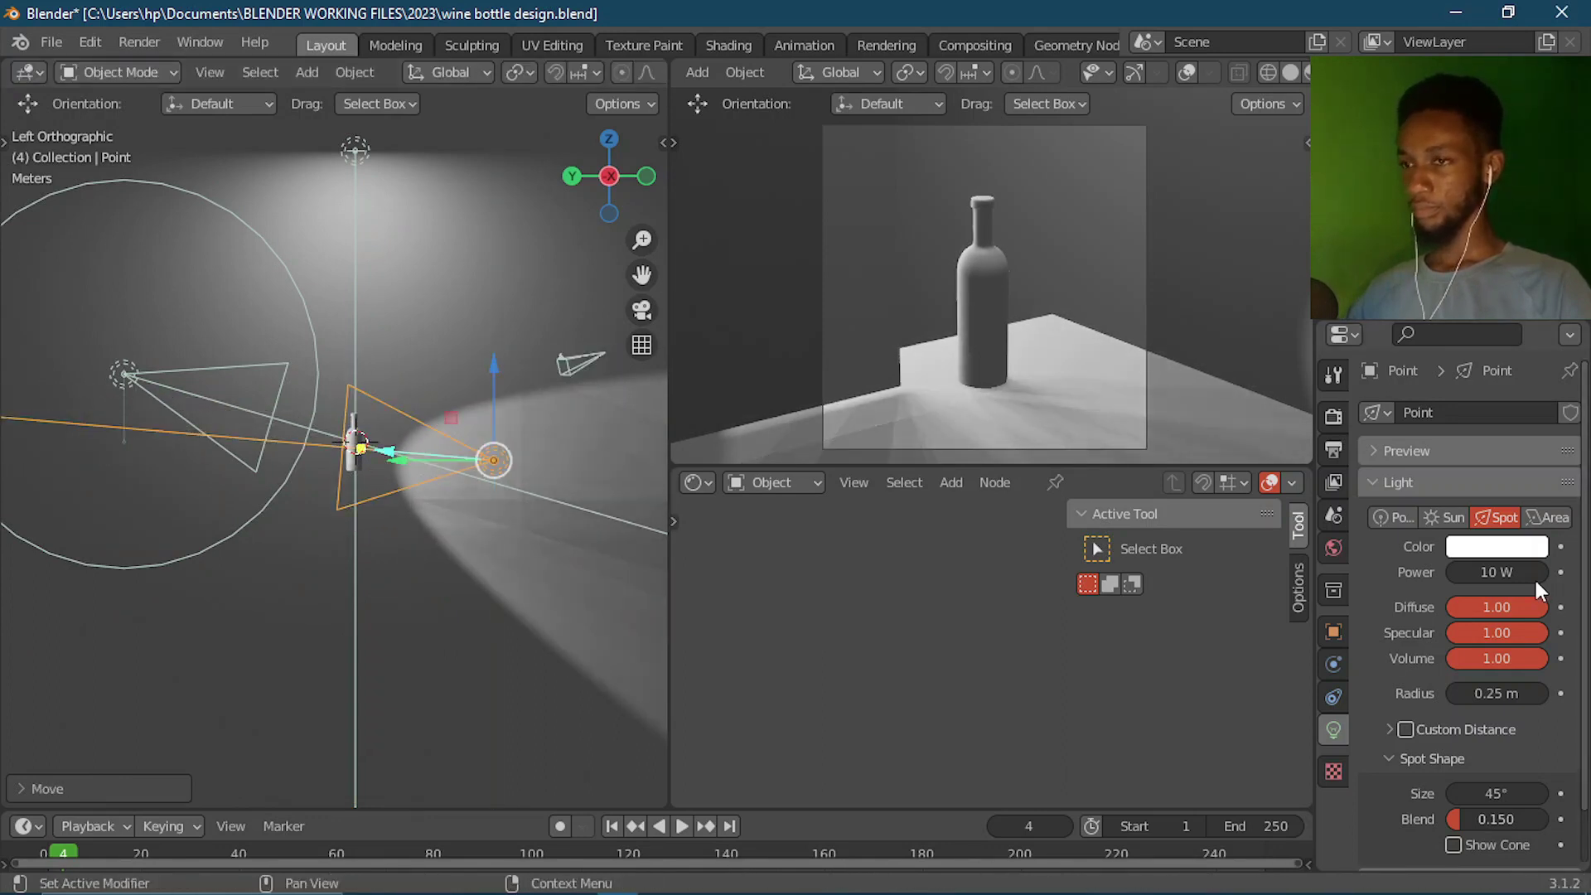
mouse_move(396, 573)
middle_mouse_down()
mouse_move(238, 642)
mouse_move(182, 635)
mouse_move(325, 583)
middle_mouse_up()
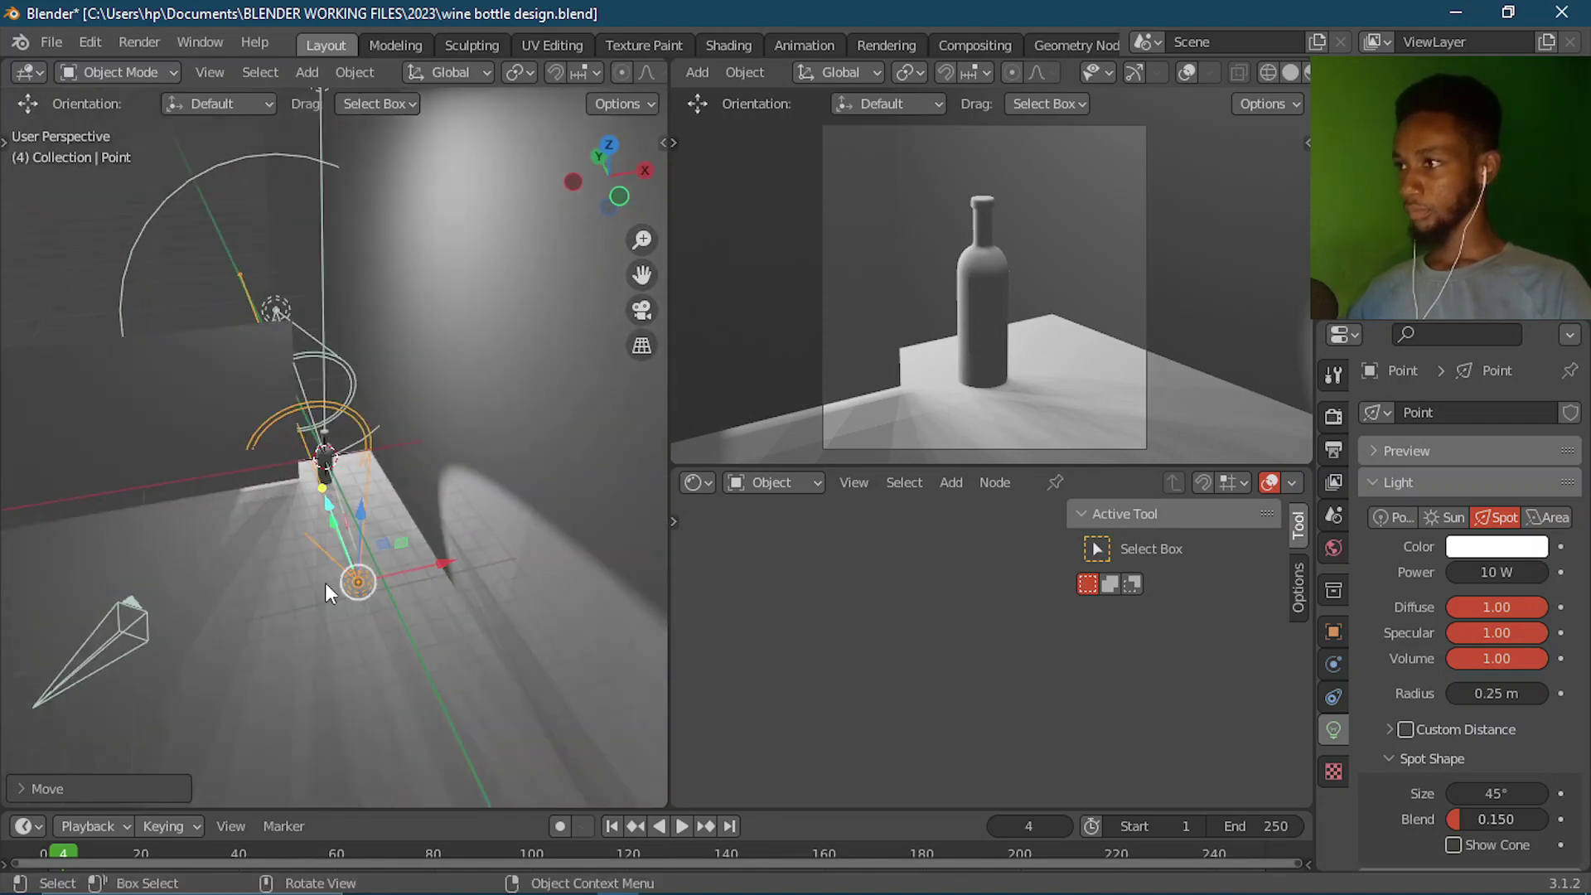
key("r")
left_click(348, 497)
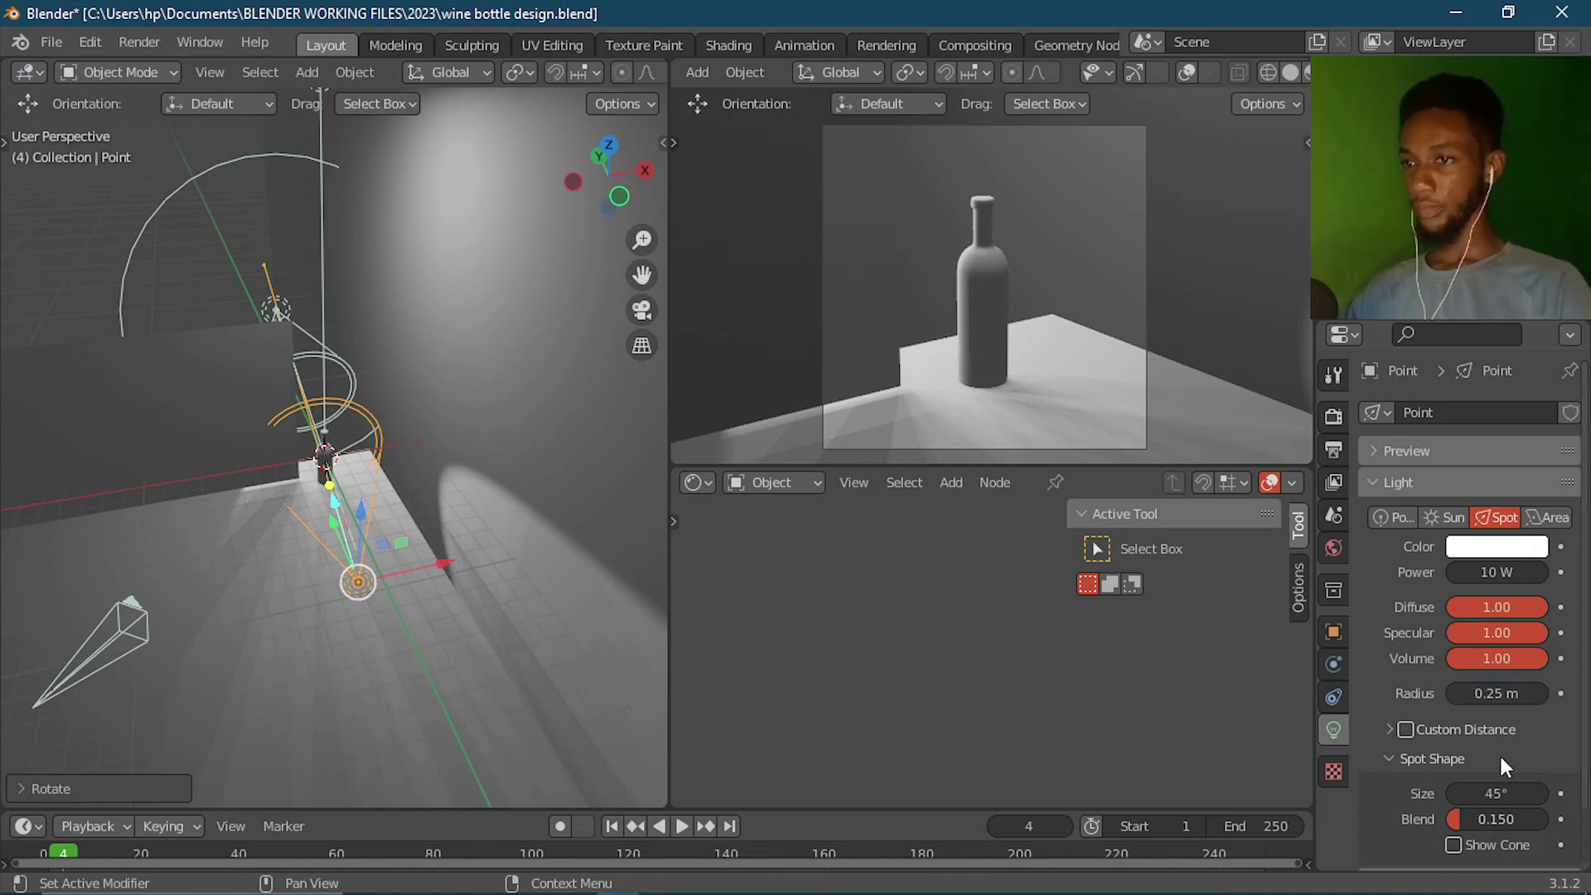
left_click_drag(1495, 792, 1471, 792)
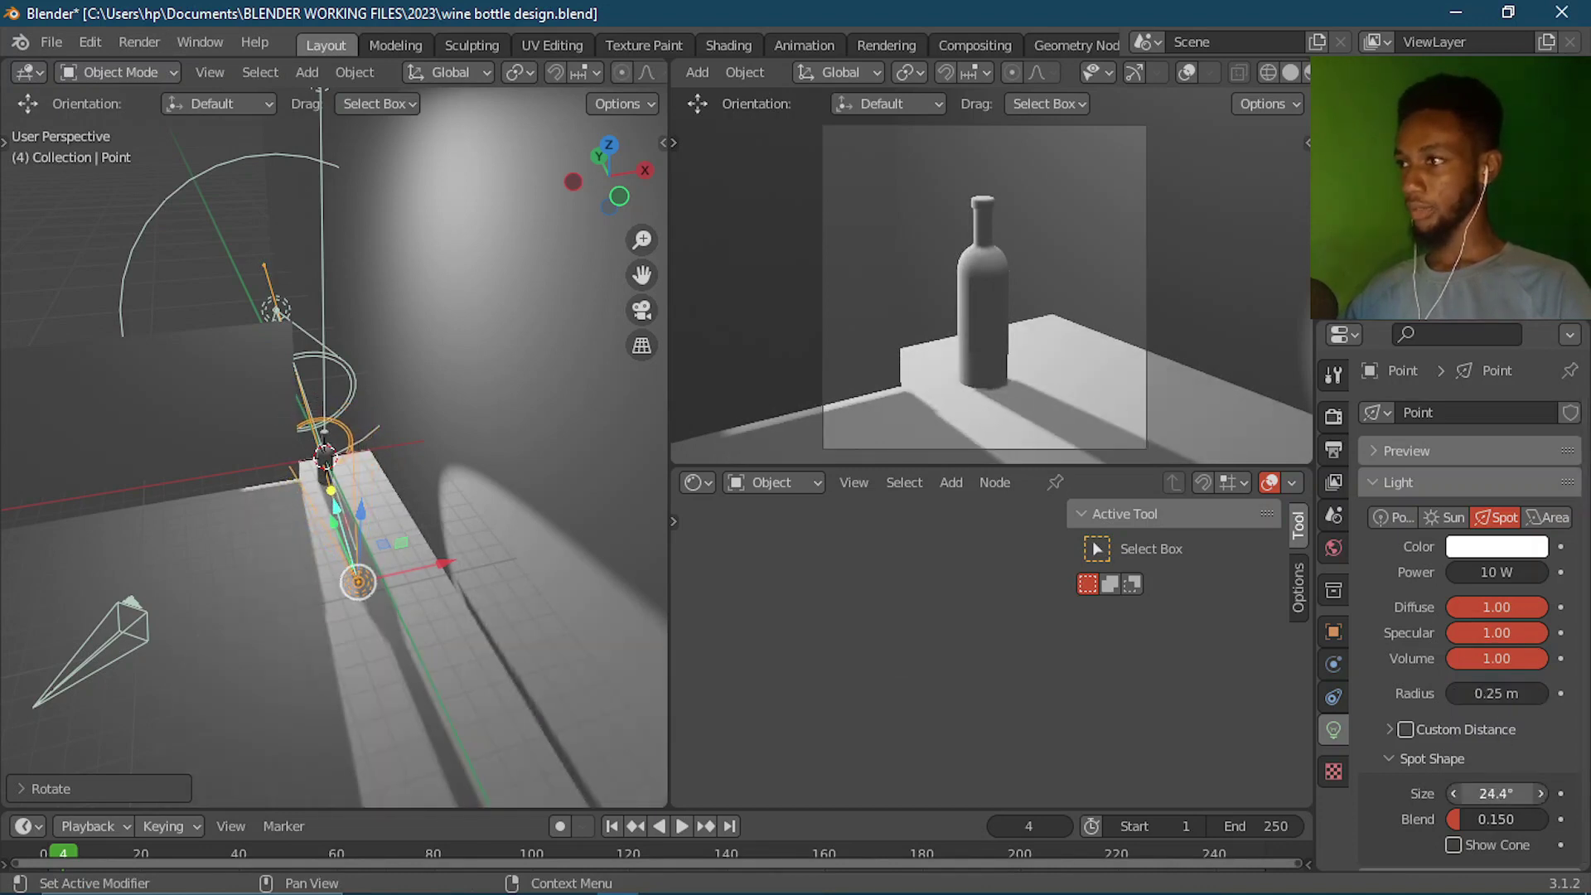
mouse_move(389, 530)
middle_mouse_down()
mouse_move(429, 548)
mouse_move(524, 514)
middle_mouse_up()
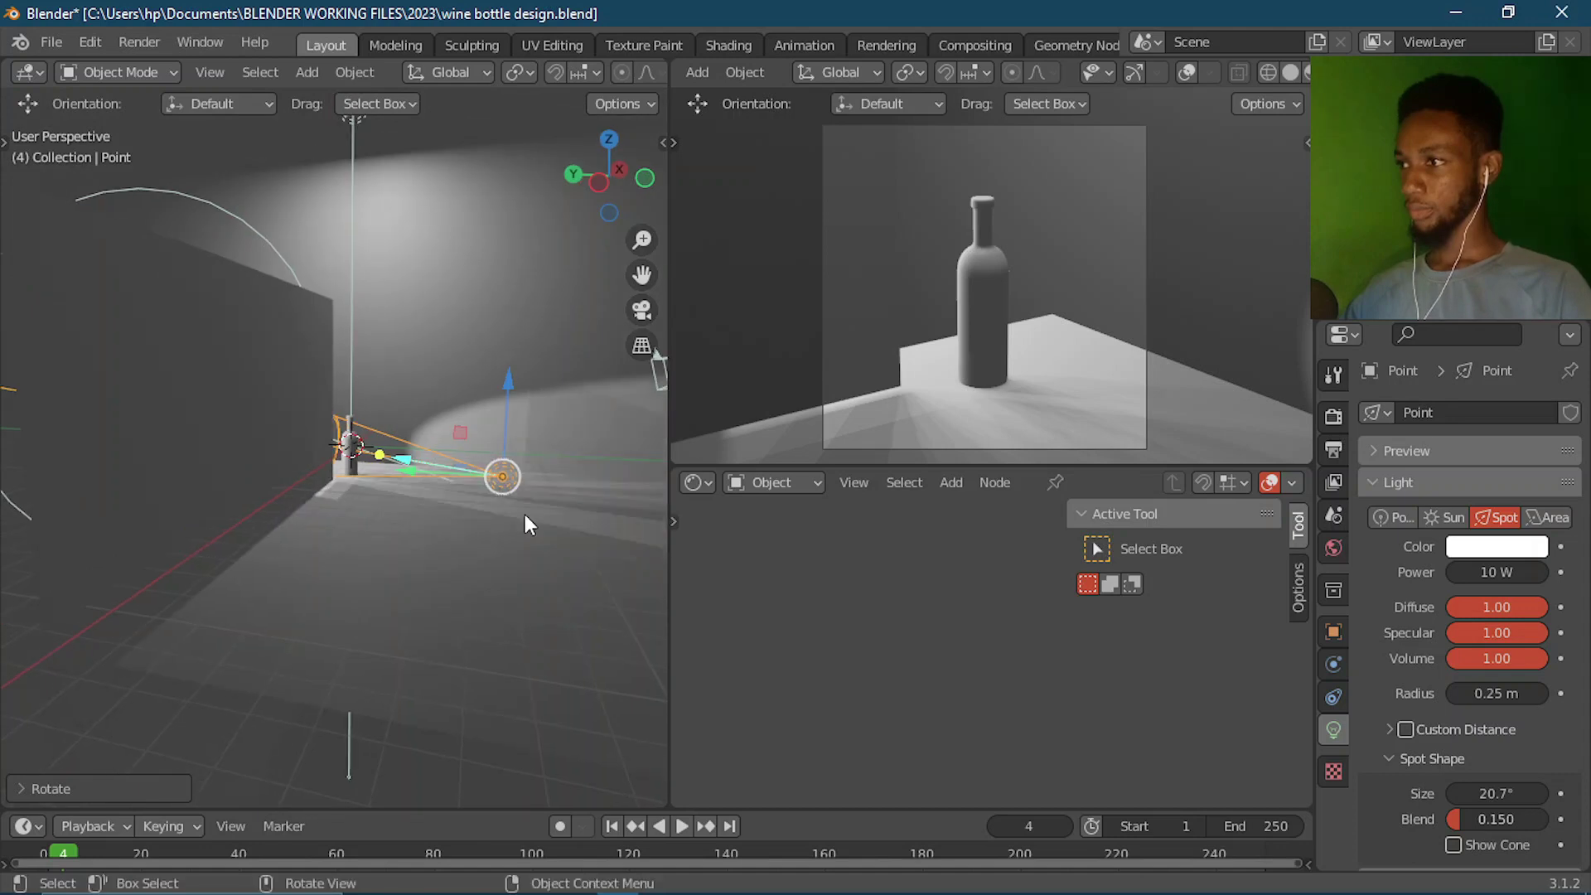
- Finish angling the spot light and set its power to 1000 W
key("r")
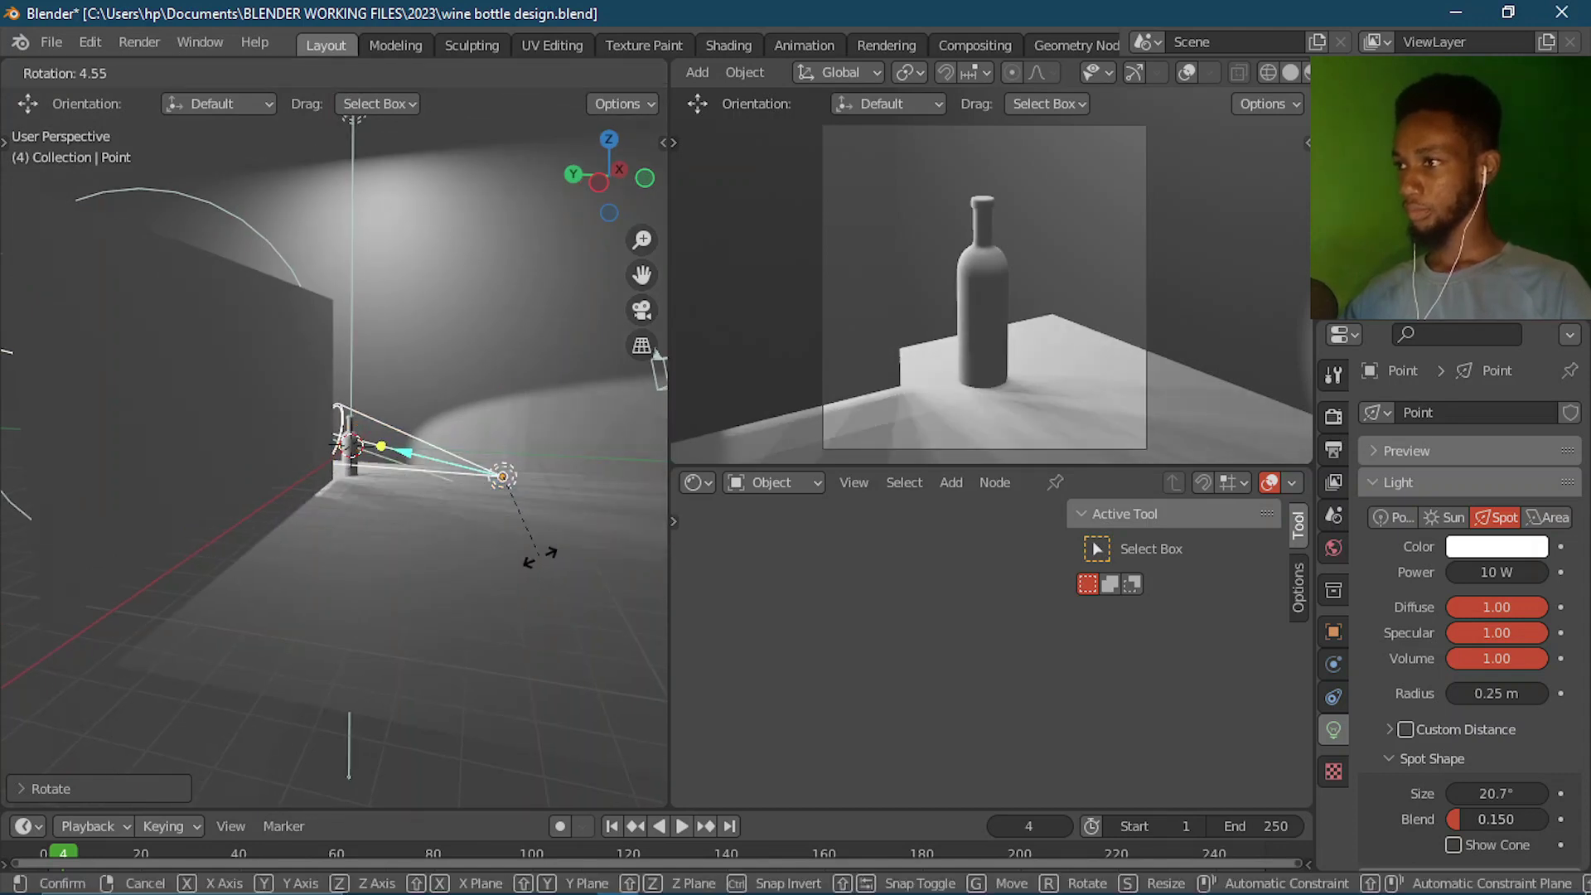
left_click(545, 560)
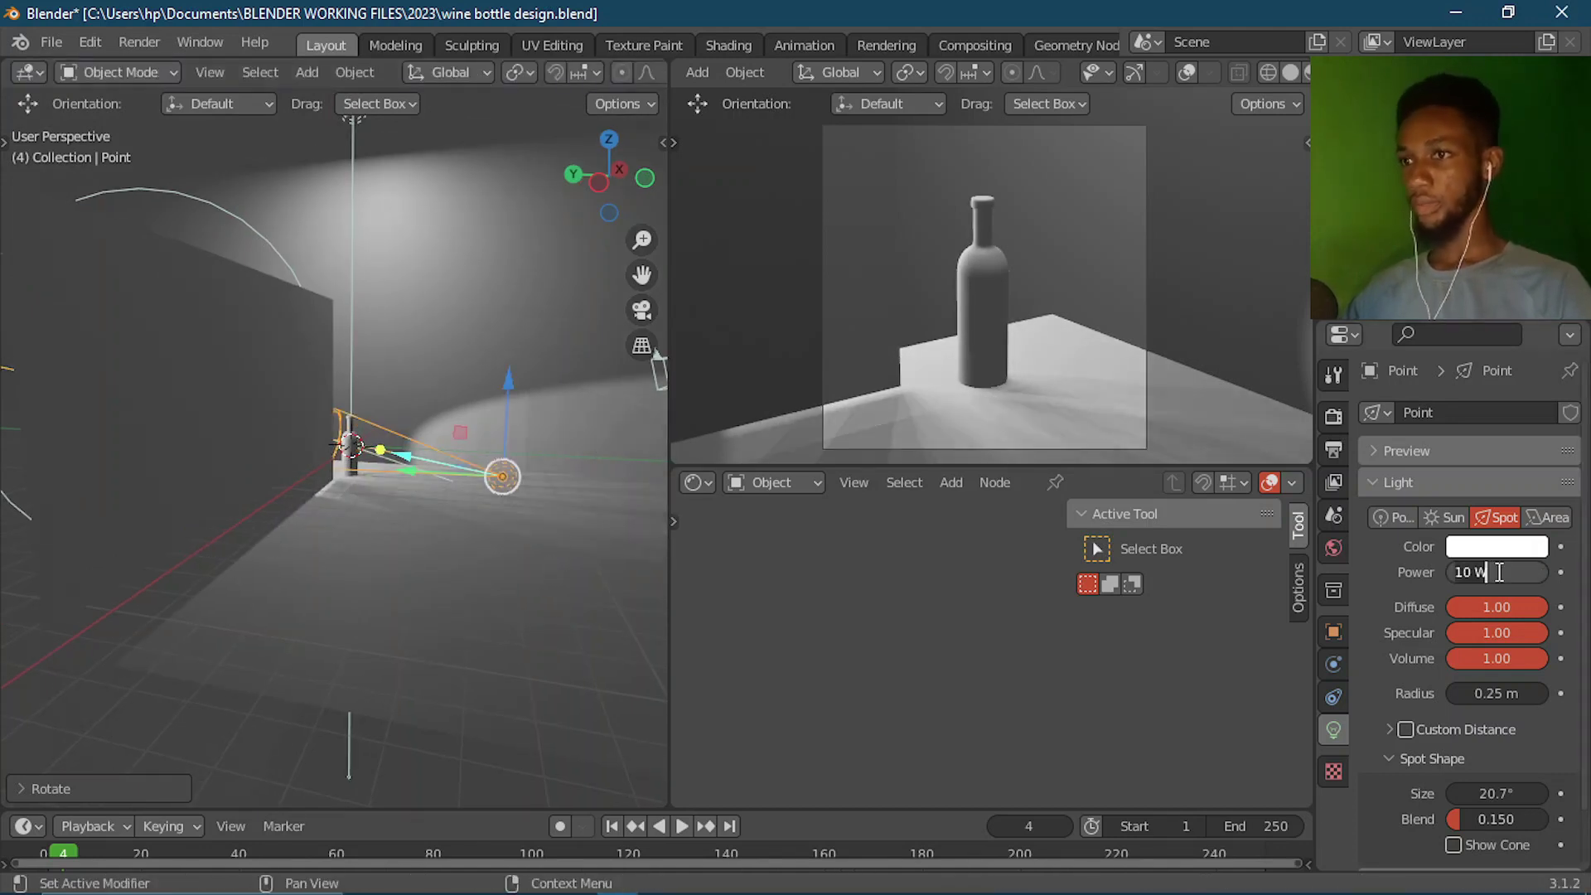
key("BackSpace")
key("BackSpace")
type("000")
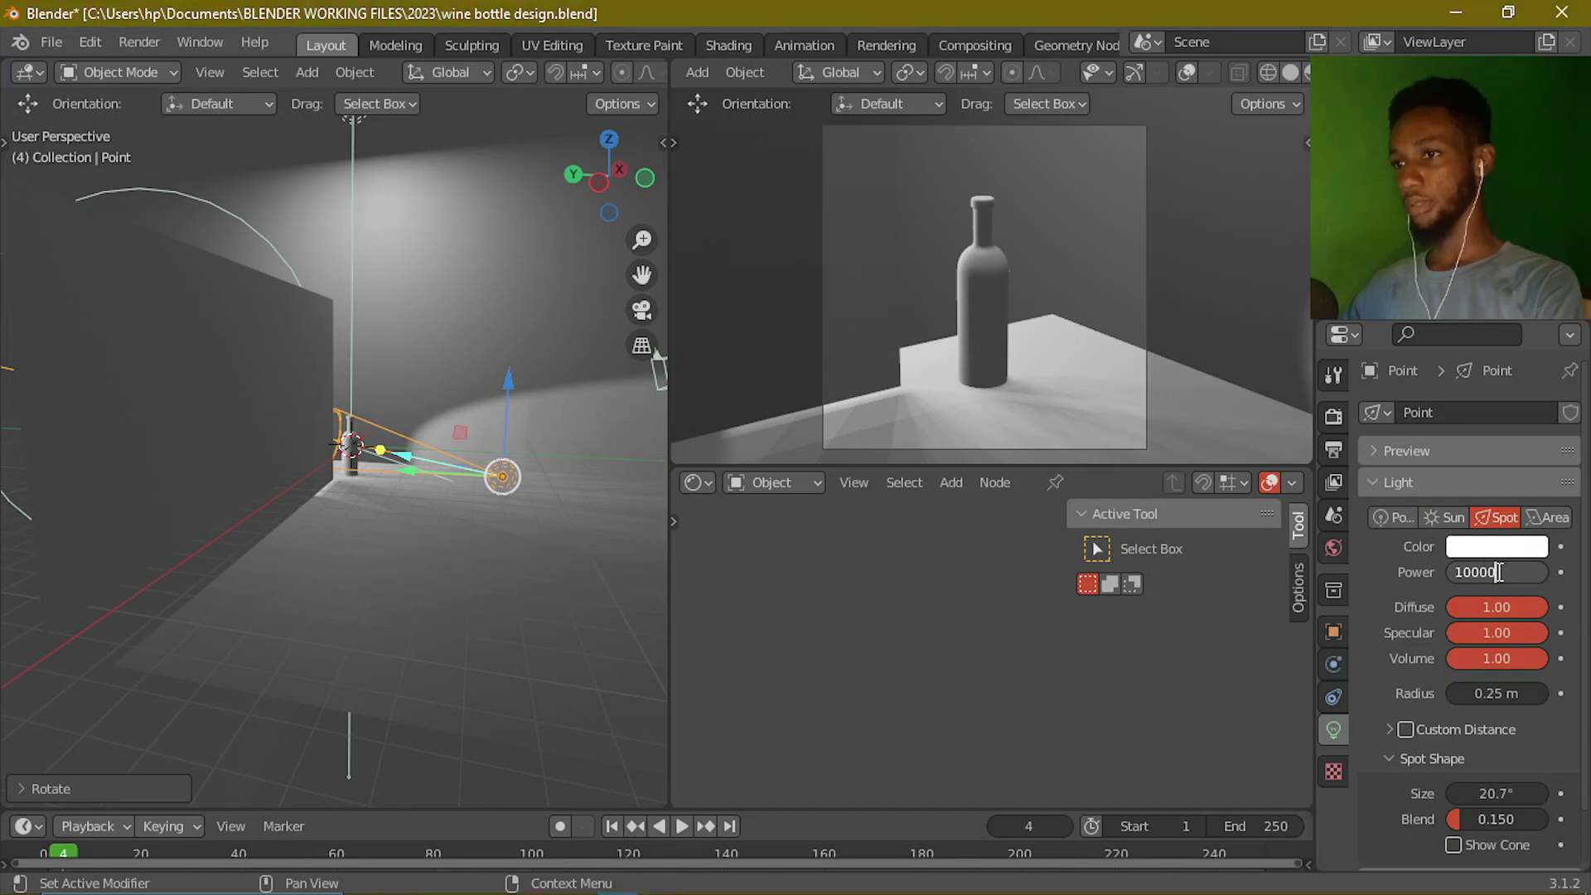
key("Return")
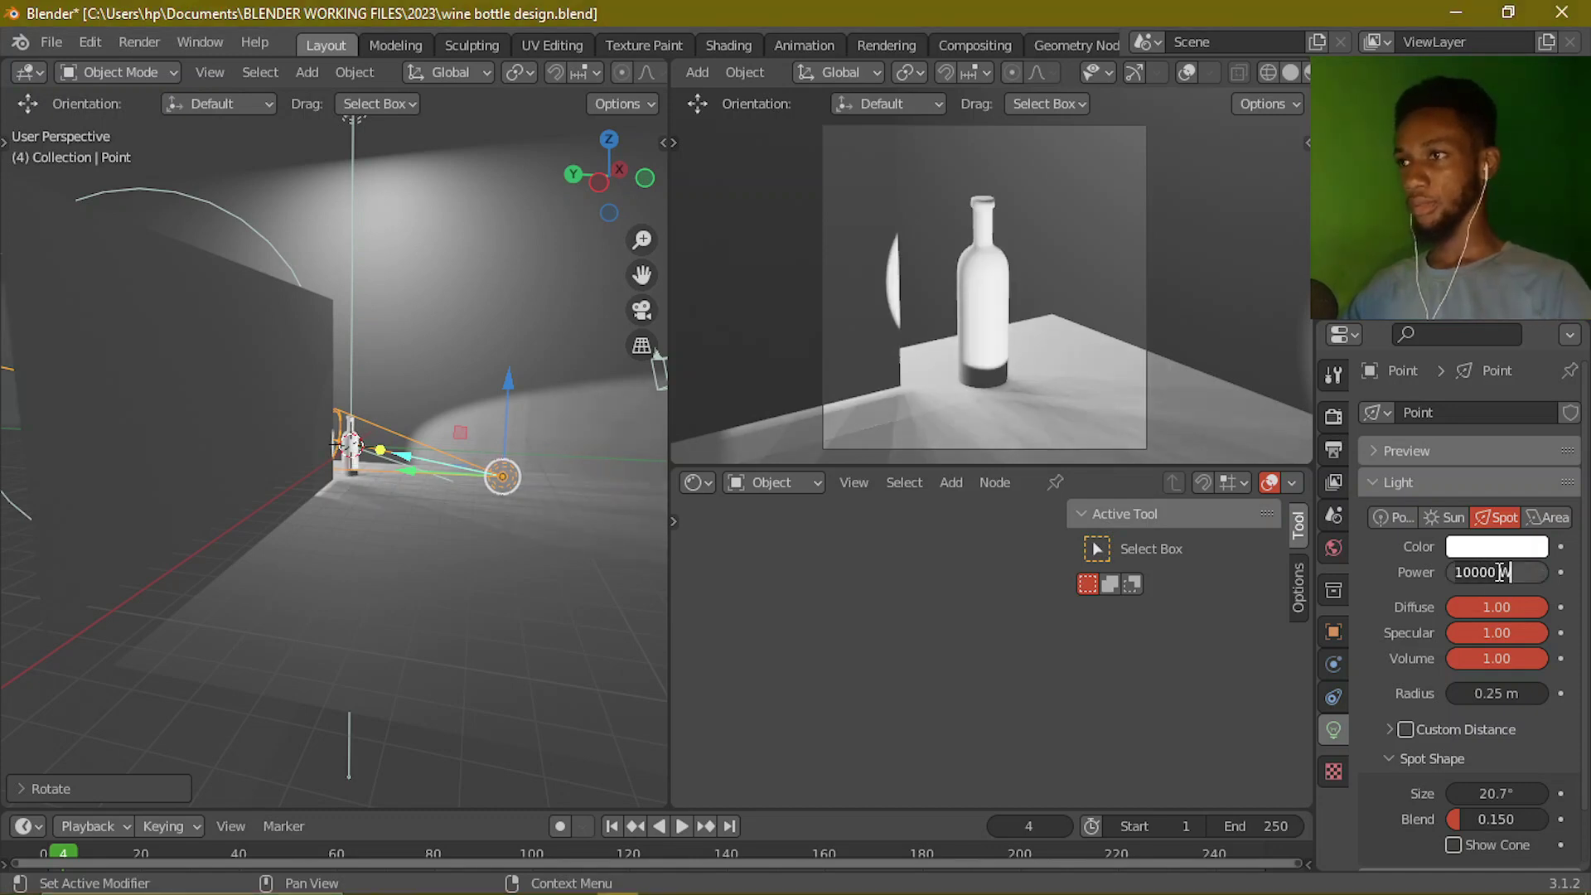
key("Return")
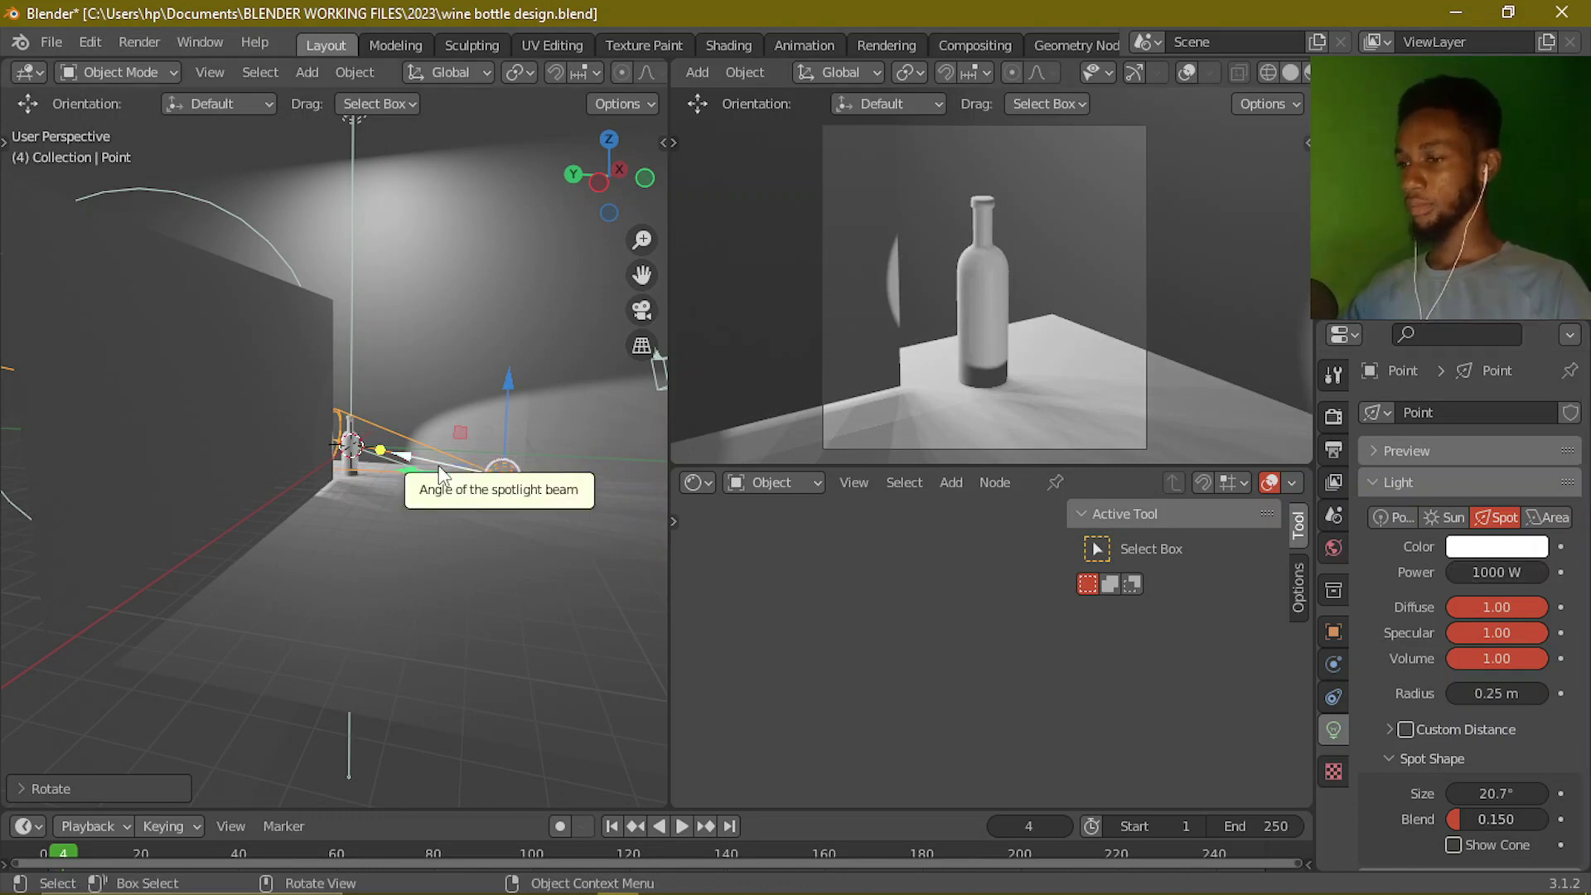
- Re-aim the spot light at the bottle from the top view
key("KP_7")
key("r")
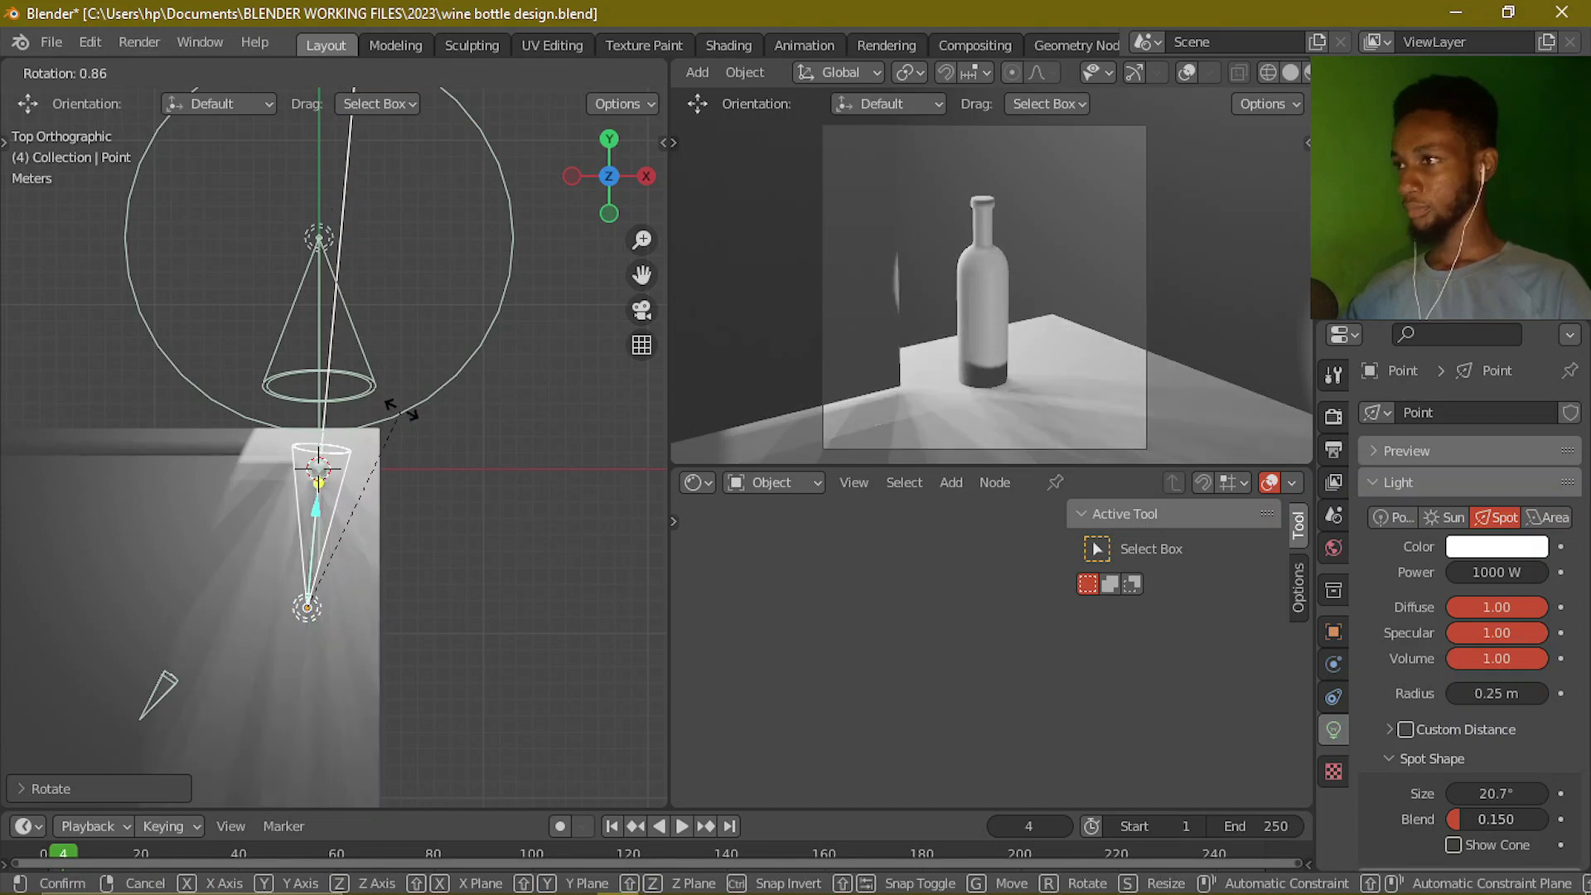
left_click(401, 410)
mouse_move(345, 509)
middle_mouse_down()
mouse_move(494, 427)
mouse_move(588, 329)
mouse_move(554, 513)
mouse_move(553, 327)
middle_mouse_up()
key("r")
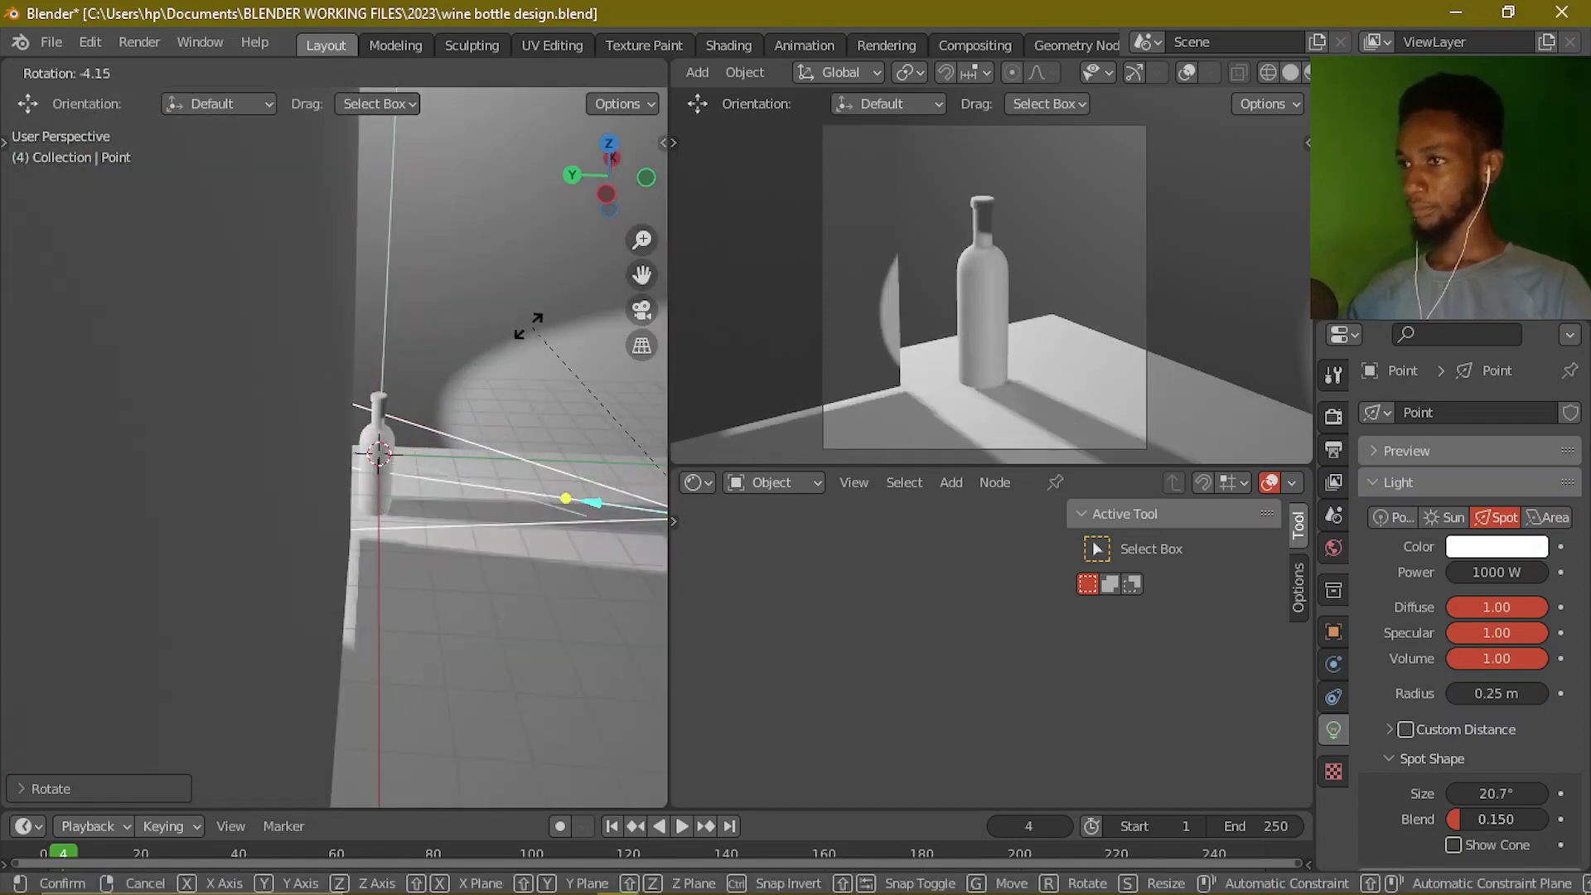
left_click(534, 325)
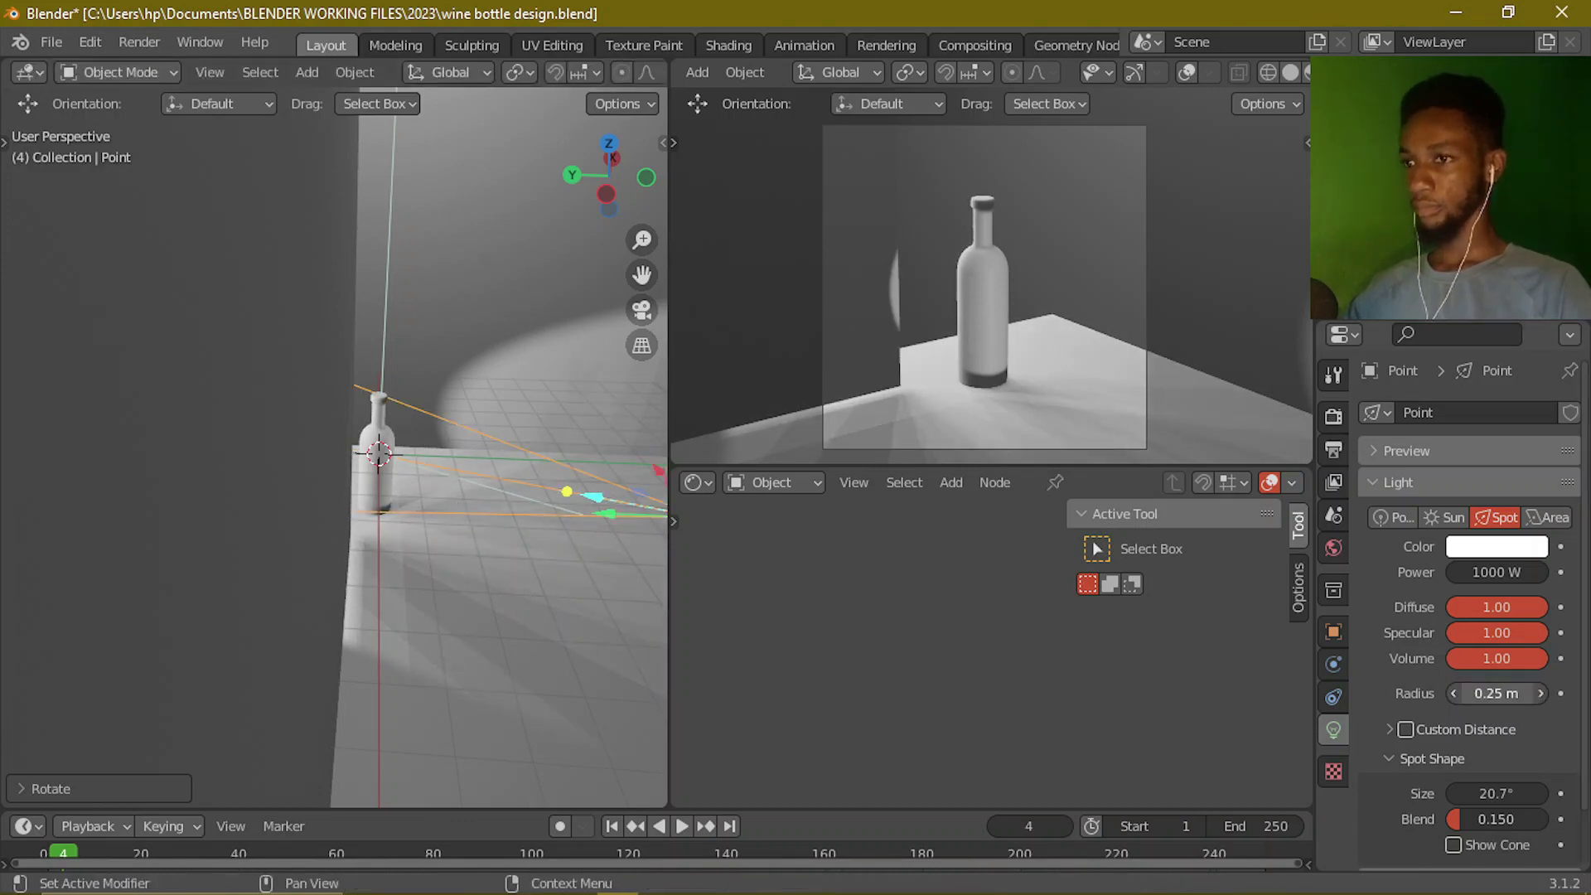
- Set the spot light radius to about 1.89 m, cone to 18.4° and blend to 1.000
left_click_drag(1495, 692, 1532, 692)
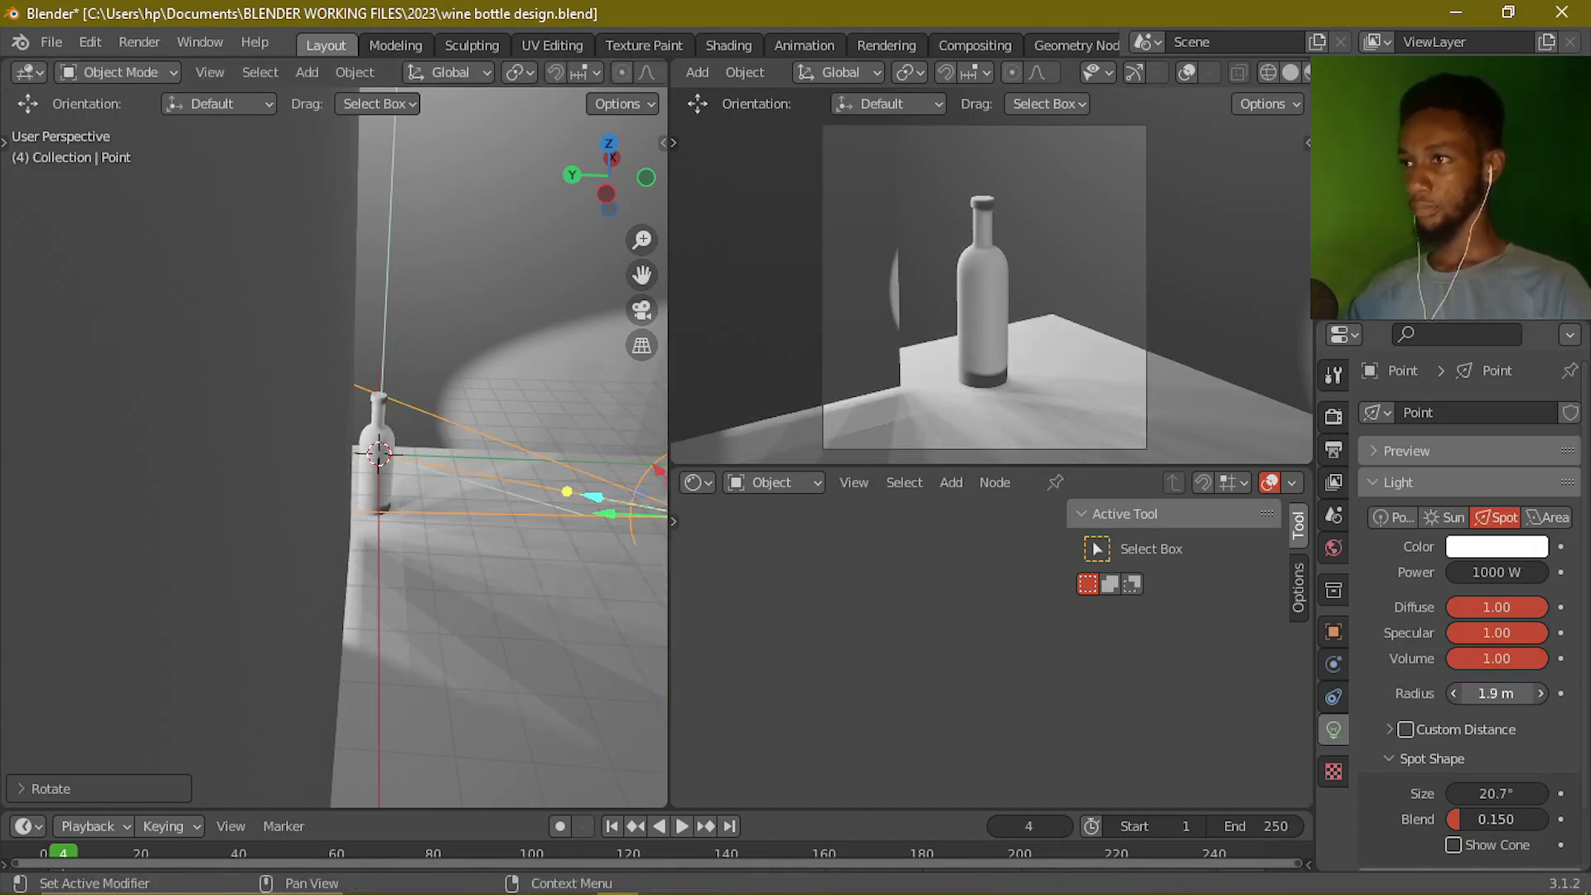
left_click_drag(1499, 792, 1478, 793)
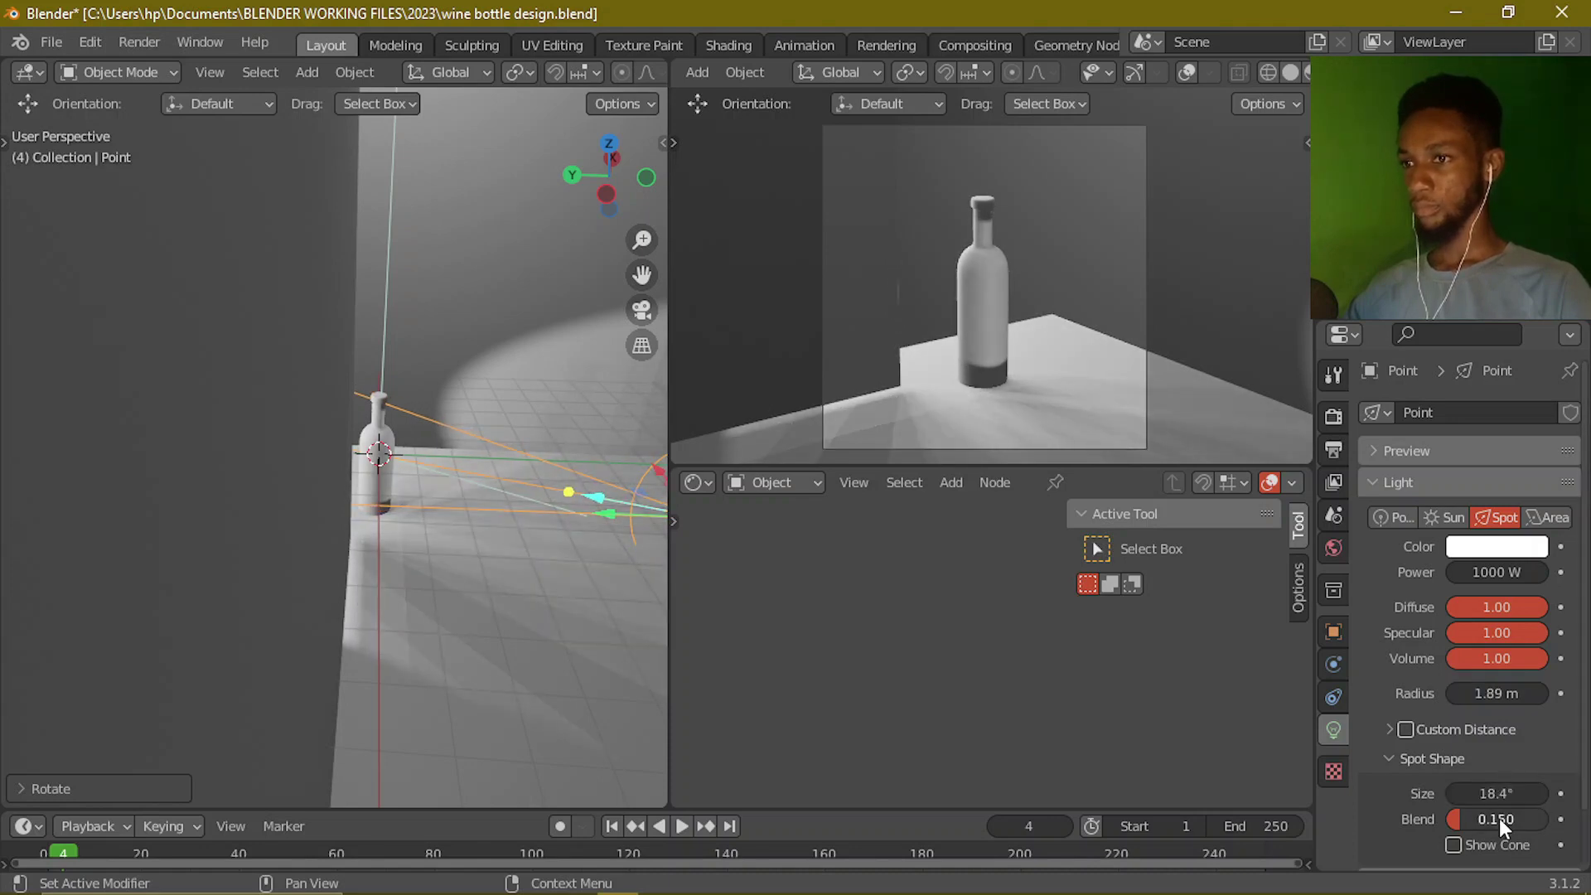
left_click_drag(1501, 818, 1545, 818)
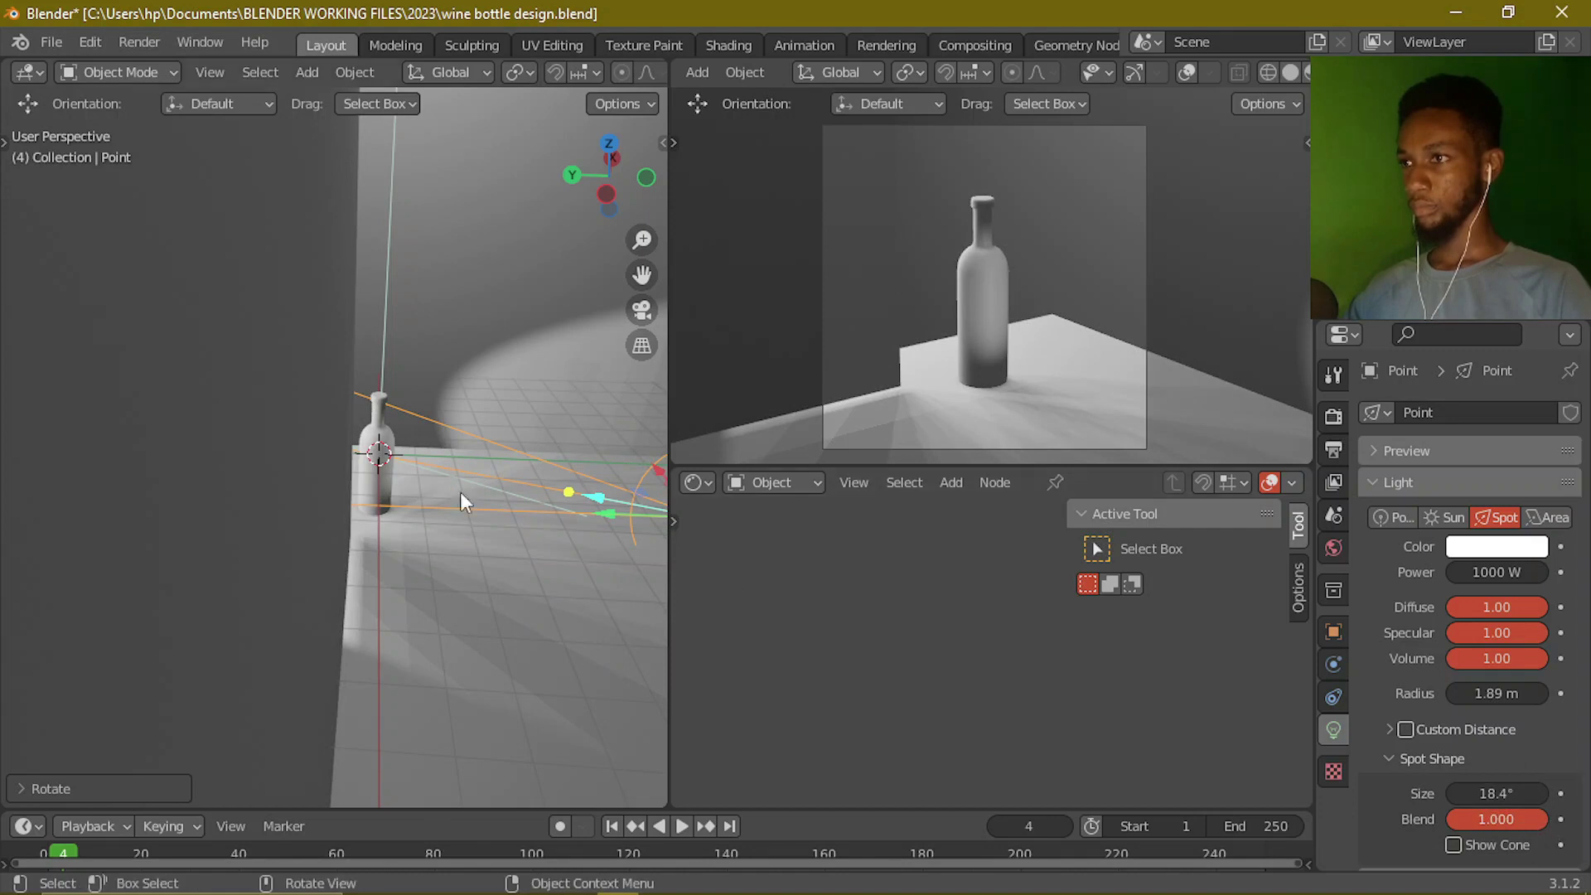
scroll(447, 472, "down", 4)
middle_click_drag(436, 454, 346, 497)
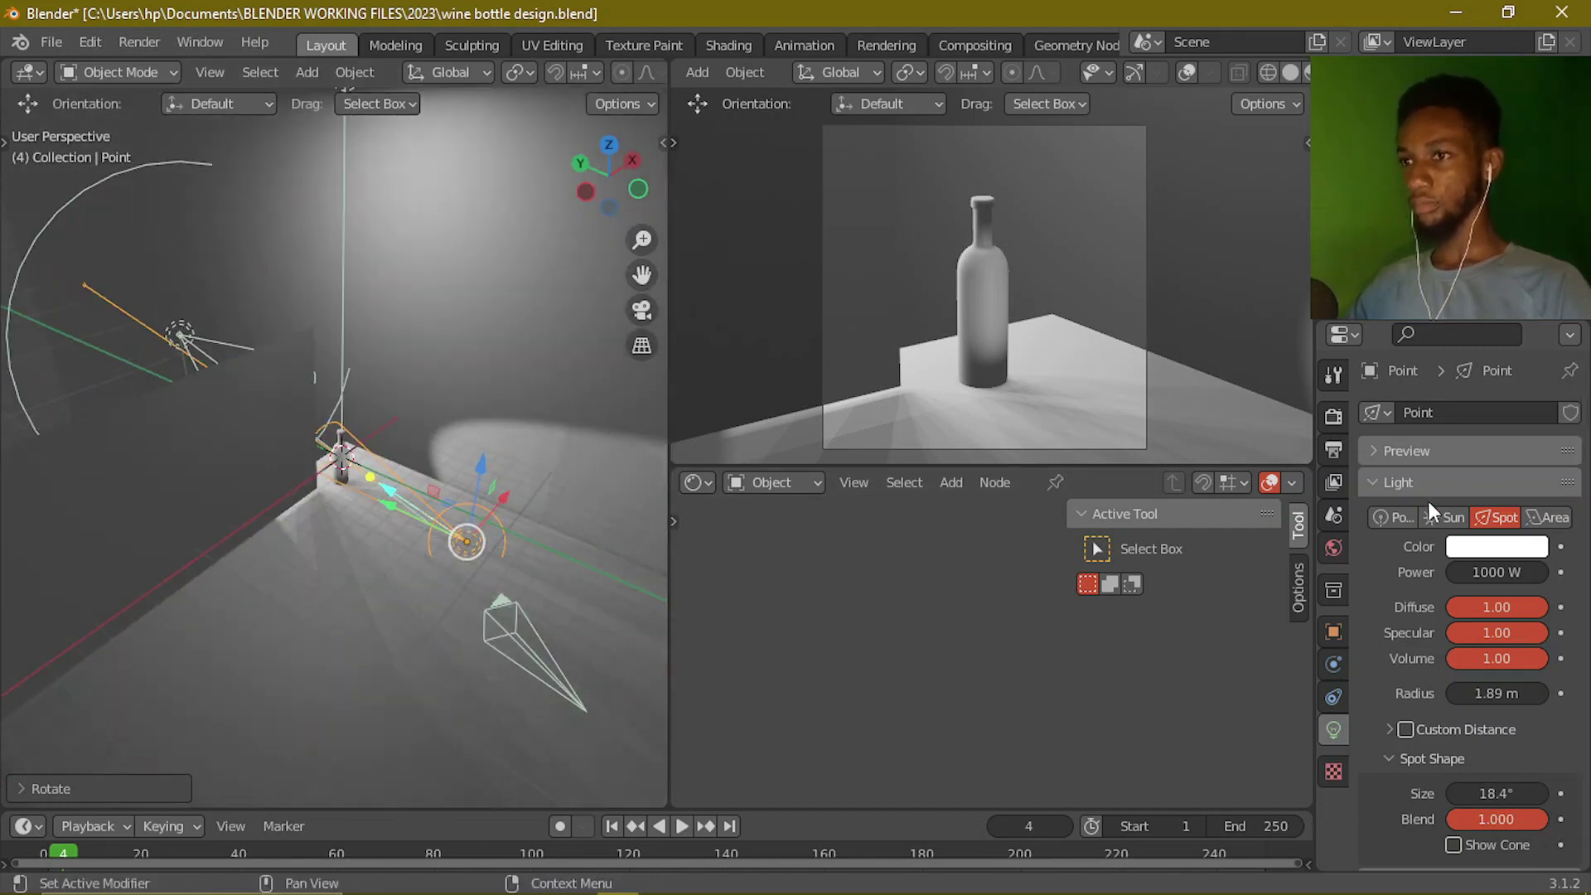
- Toggle the light to Point and back to Spot, then move and re-aim it at the bottle
left_click(1400, 516)
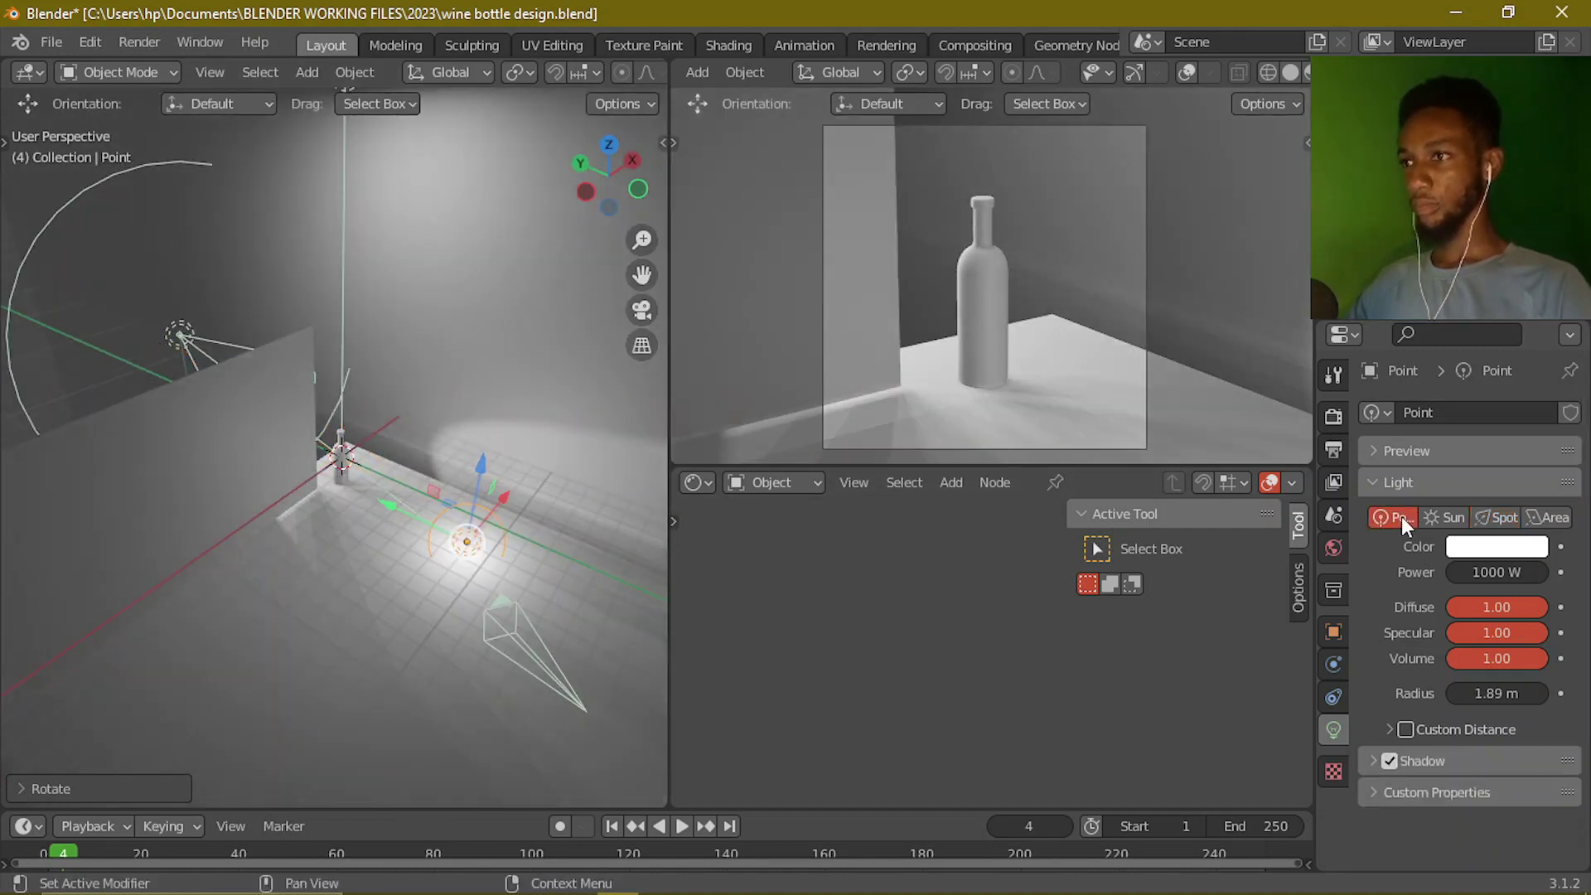
left_click(1497, 517)
middle_click_drag(475, 517, 446, 546)
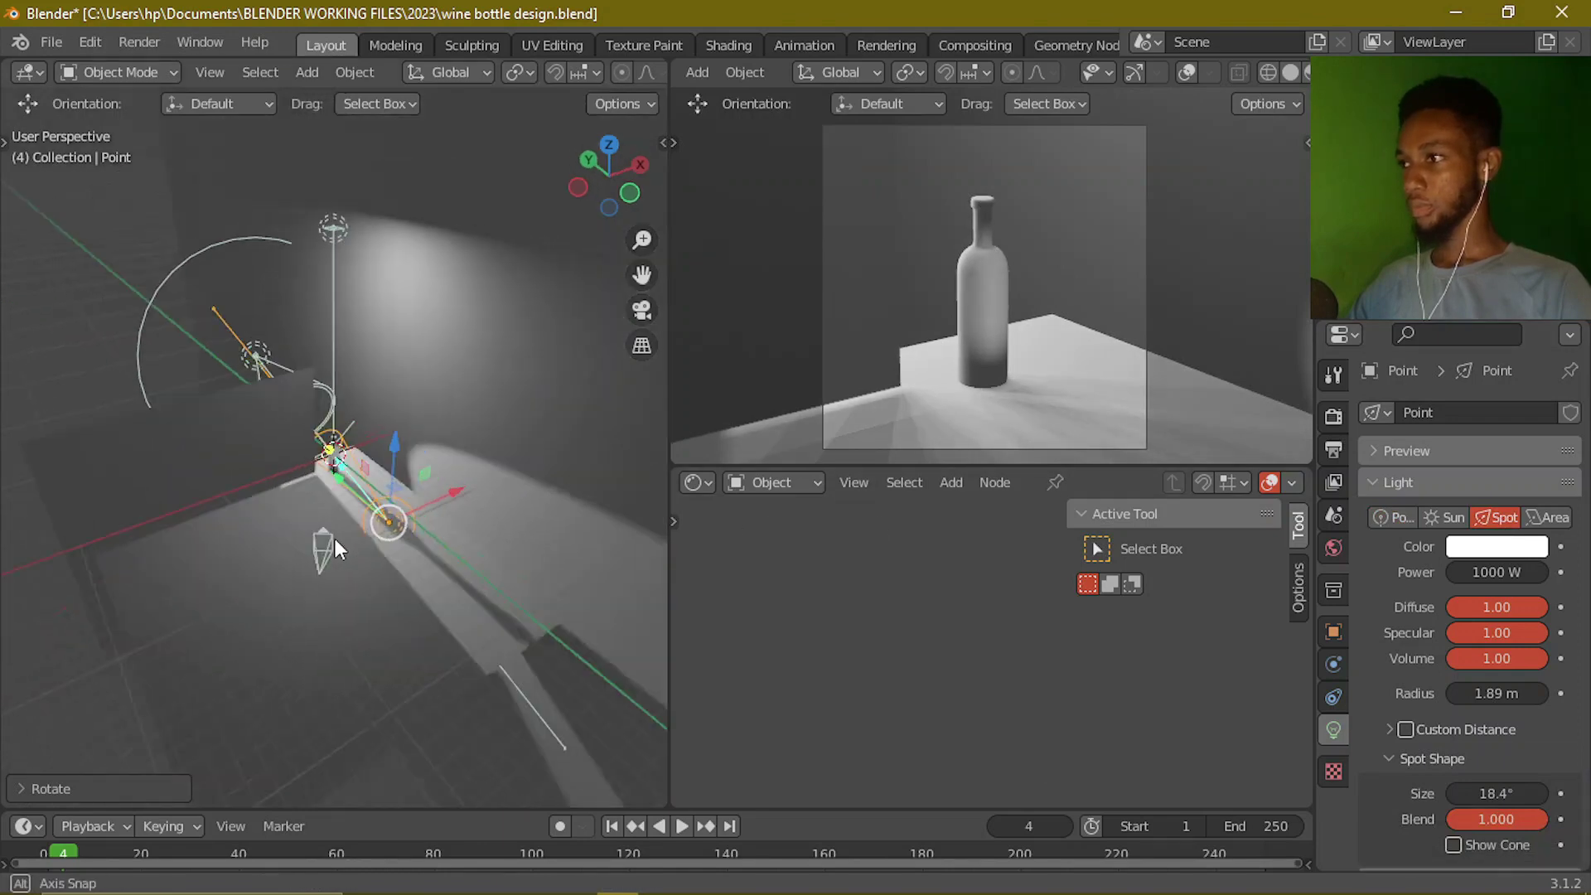
scroll(439, 547, "up", 5)
key("g")
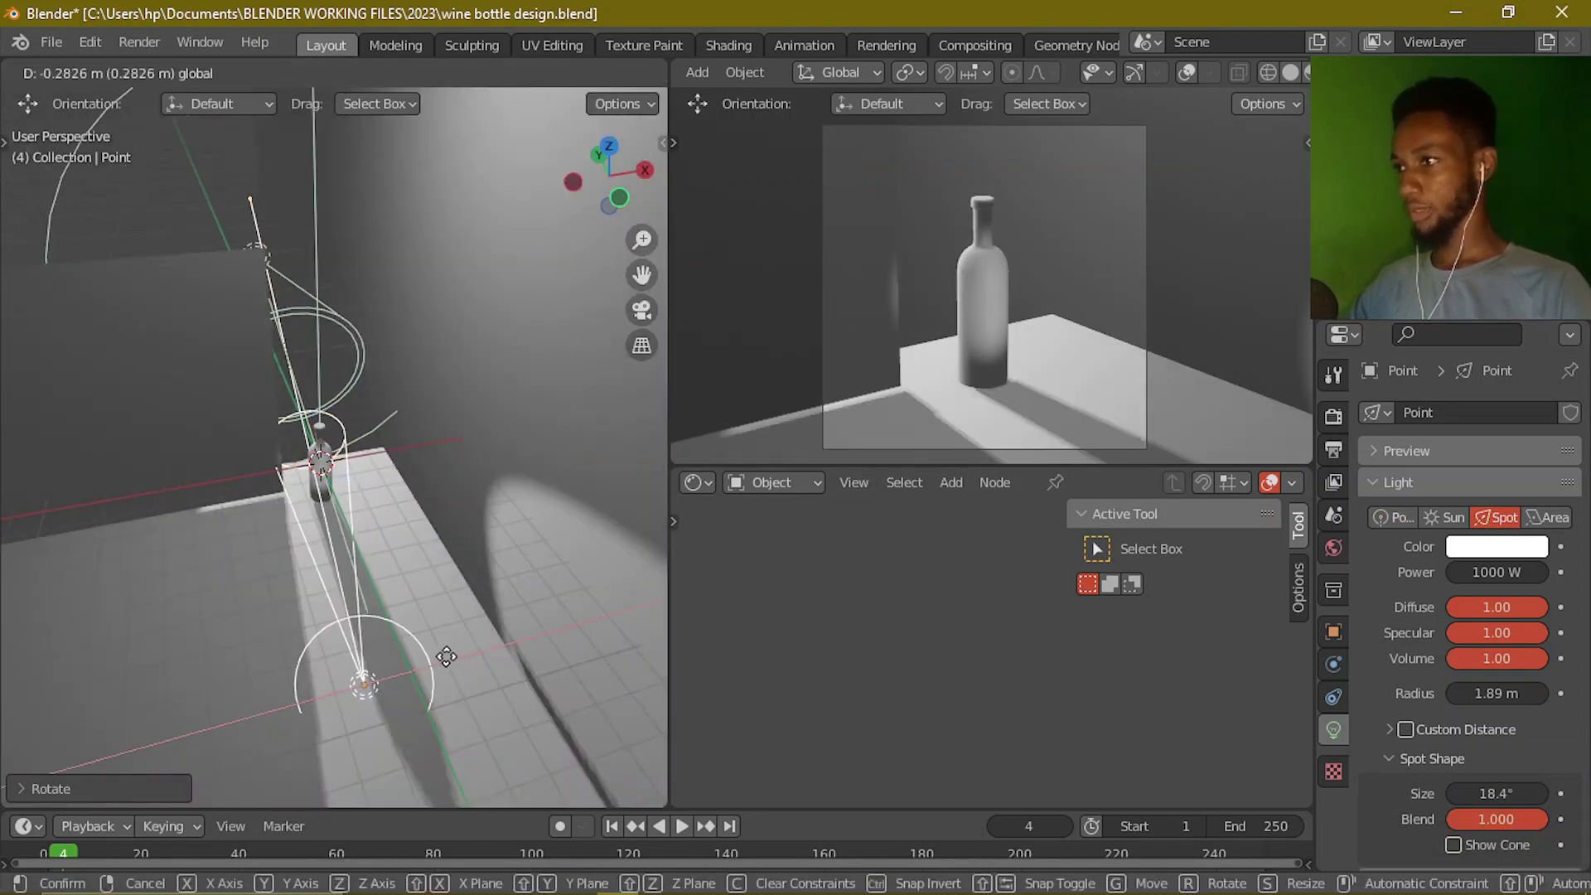
left_click(406, 652)
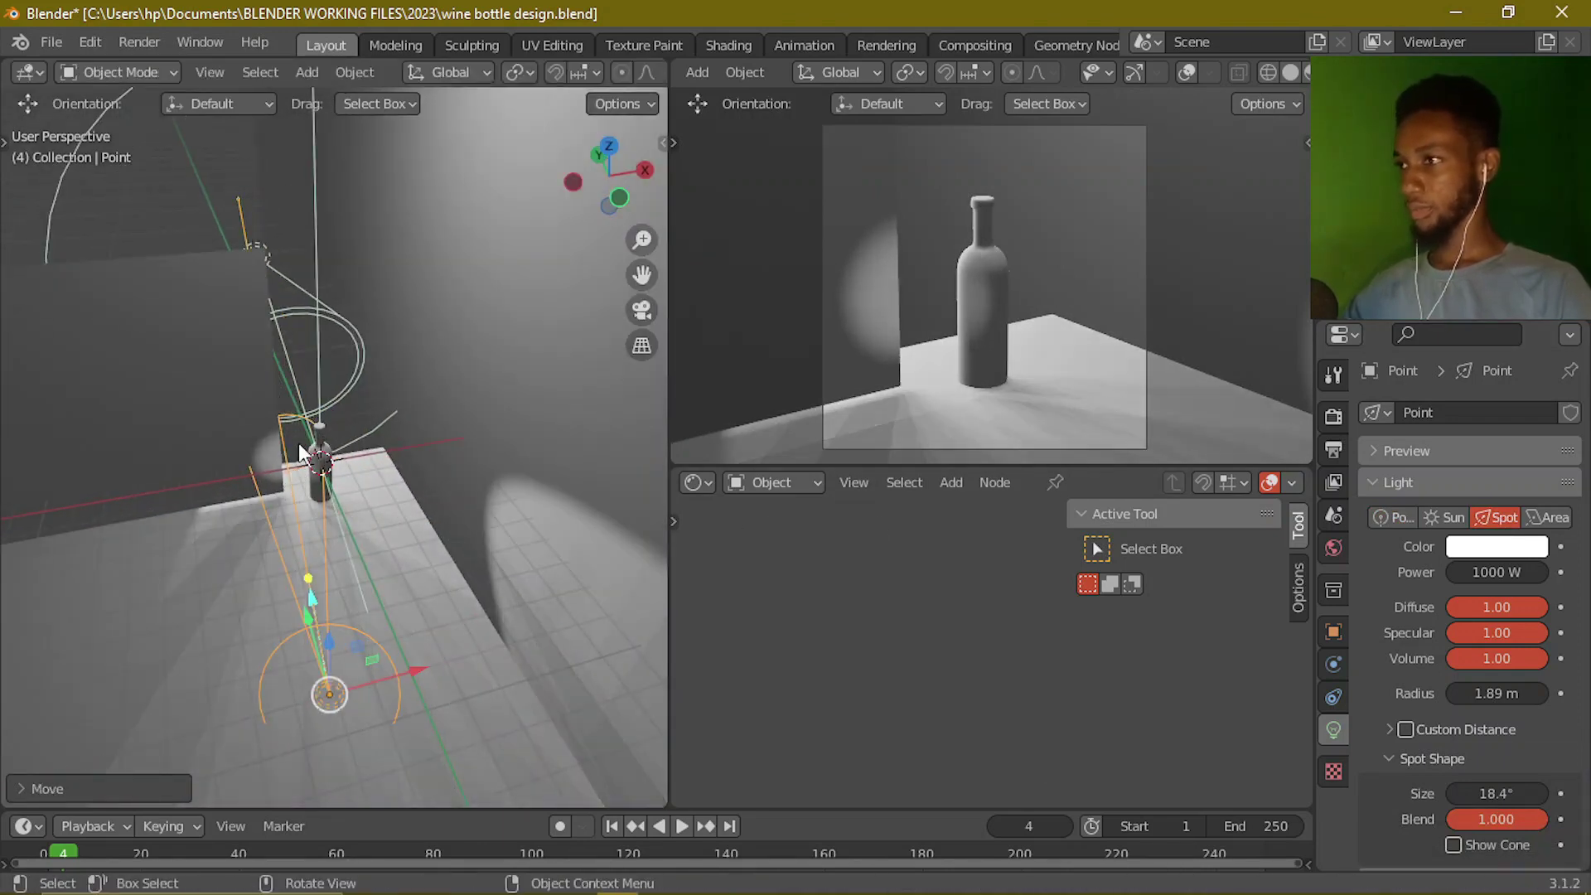
key("r")
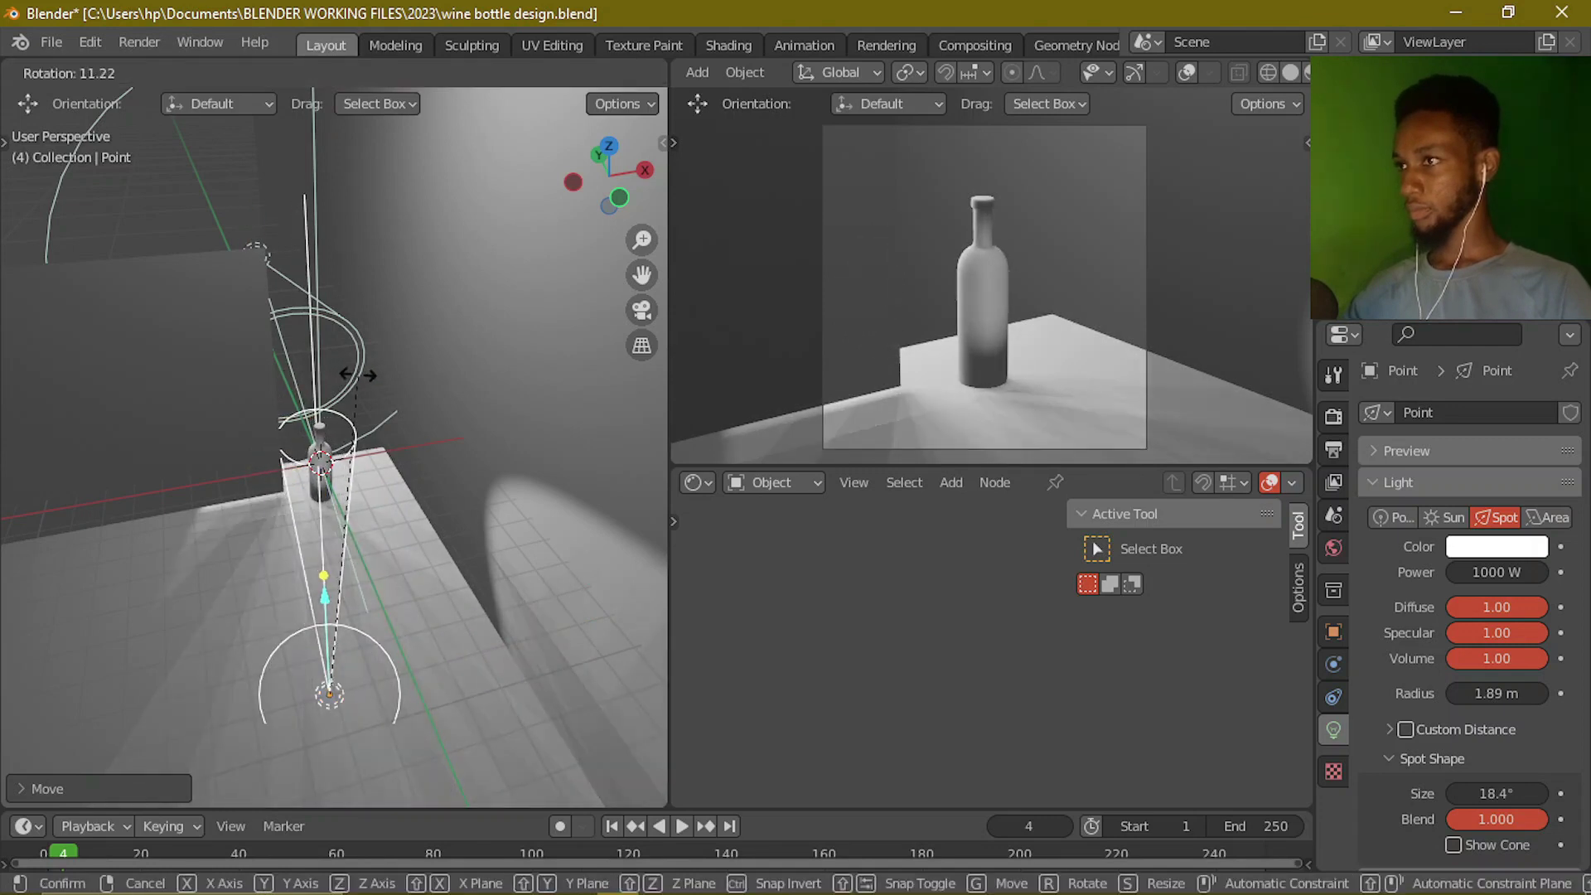
left_click(365, 381)
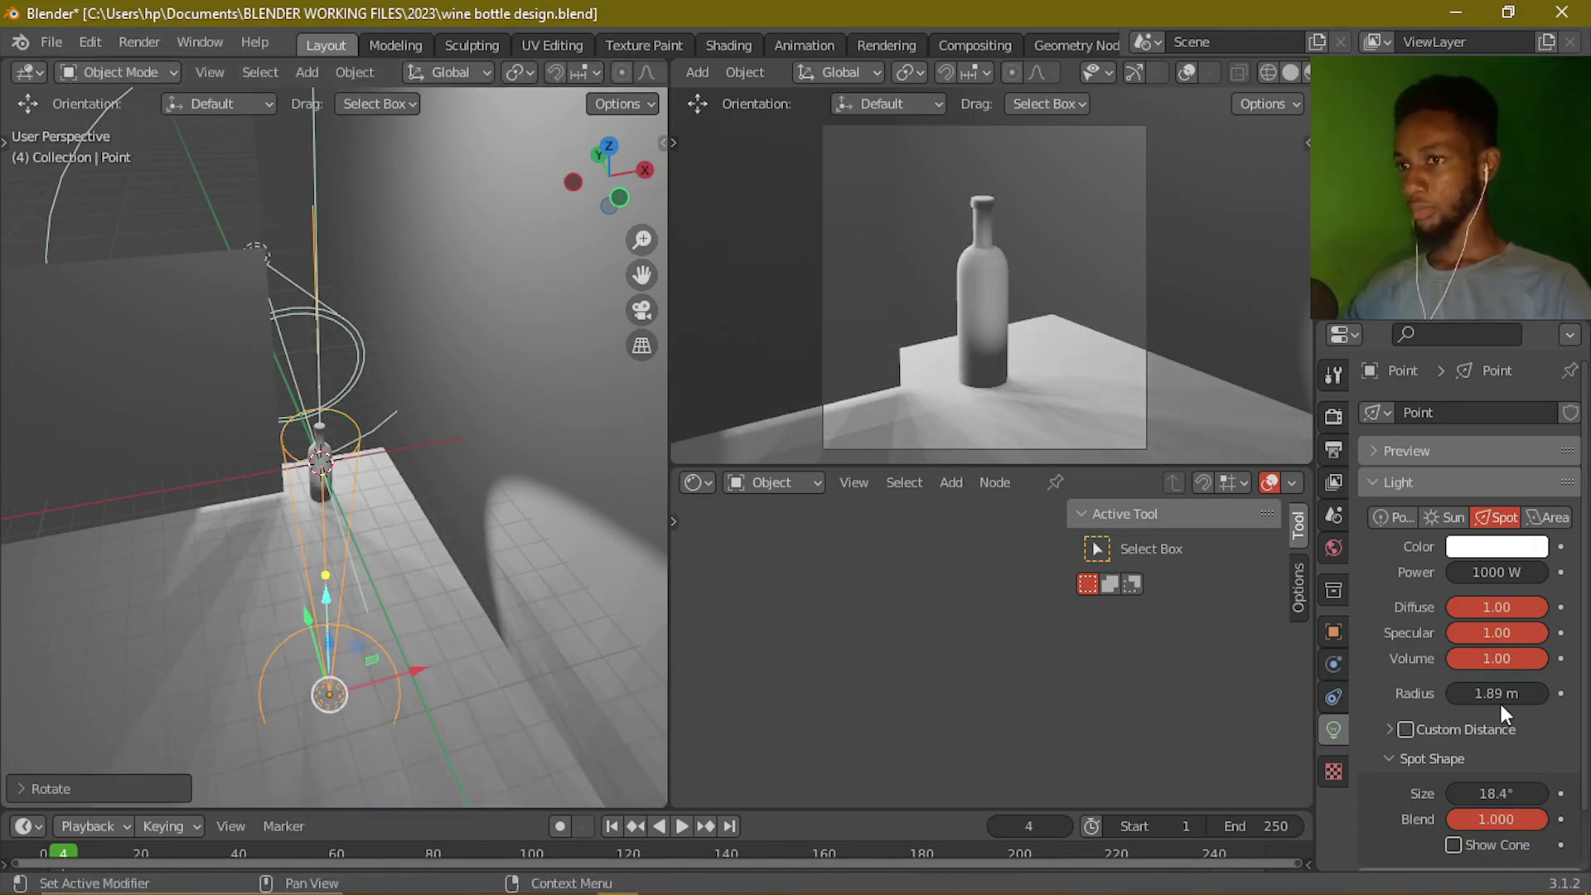
- Increase the spot radius to 2.3 m, widen the cone to 26.4°, and rotate it again
left_click_drag(1496, 692, 1534, 793)
mouse_move(479, 530)
middle_mouse_down()
mouse_move(507, 356)
mouse_move(380, 554)
mouse_move(266, 514)
middle_mouse_up()
key("r")
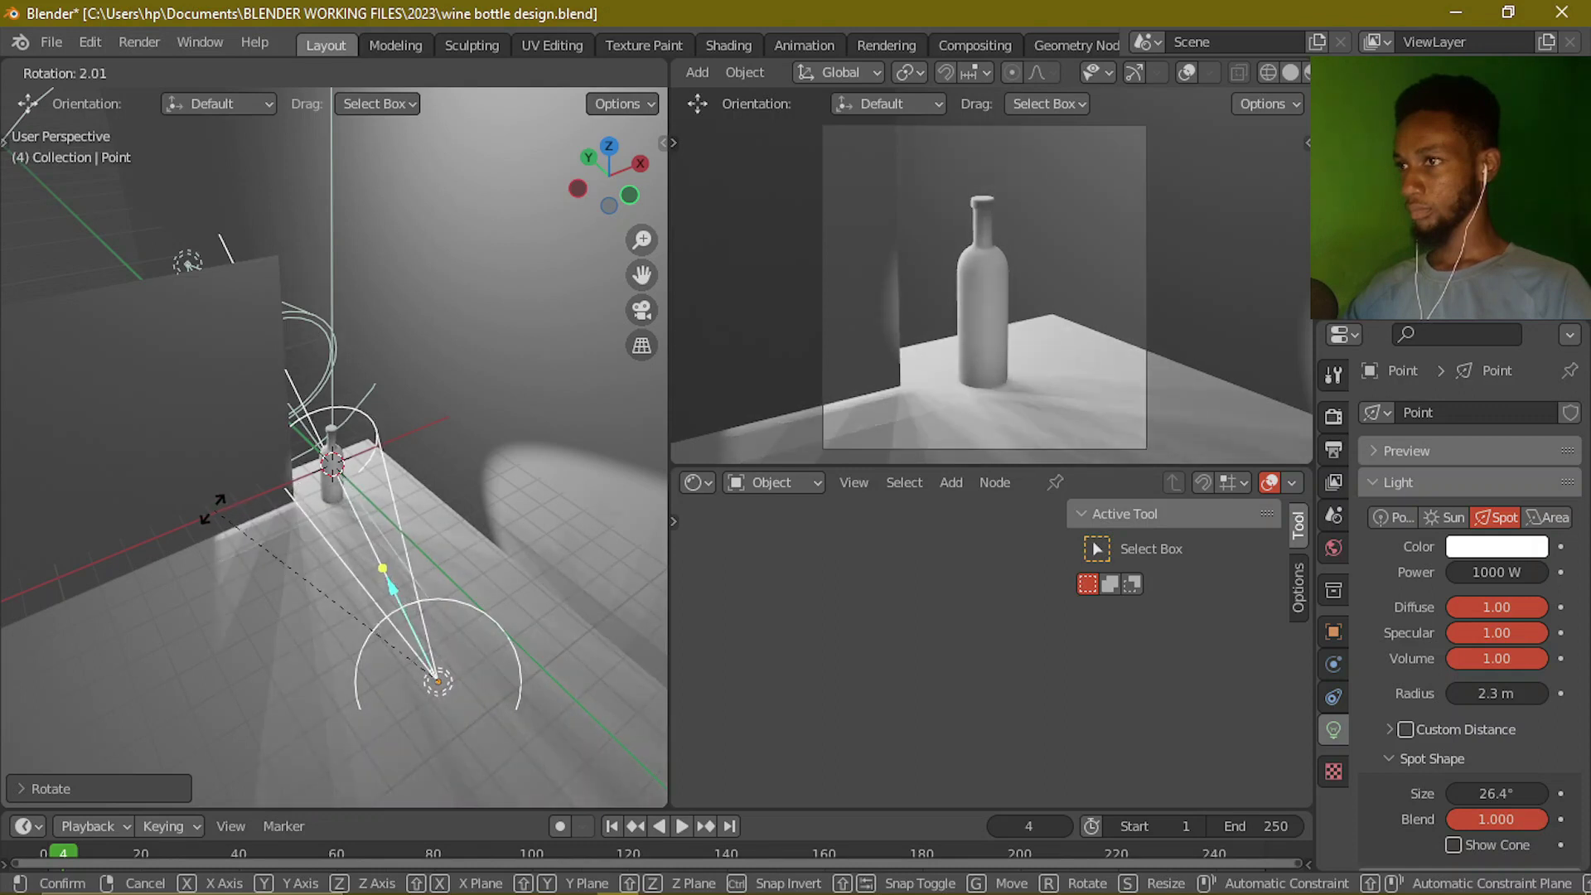
left_click(216, 507)
- Shift the backdrop plane about 0.46 m left and begin rotating the second spot light
left_click(264, 426)
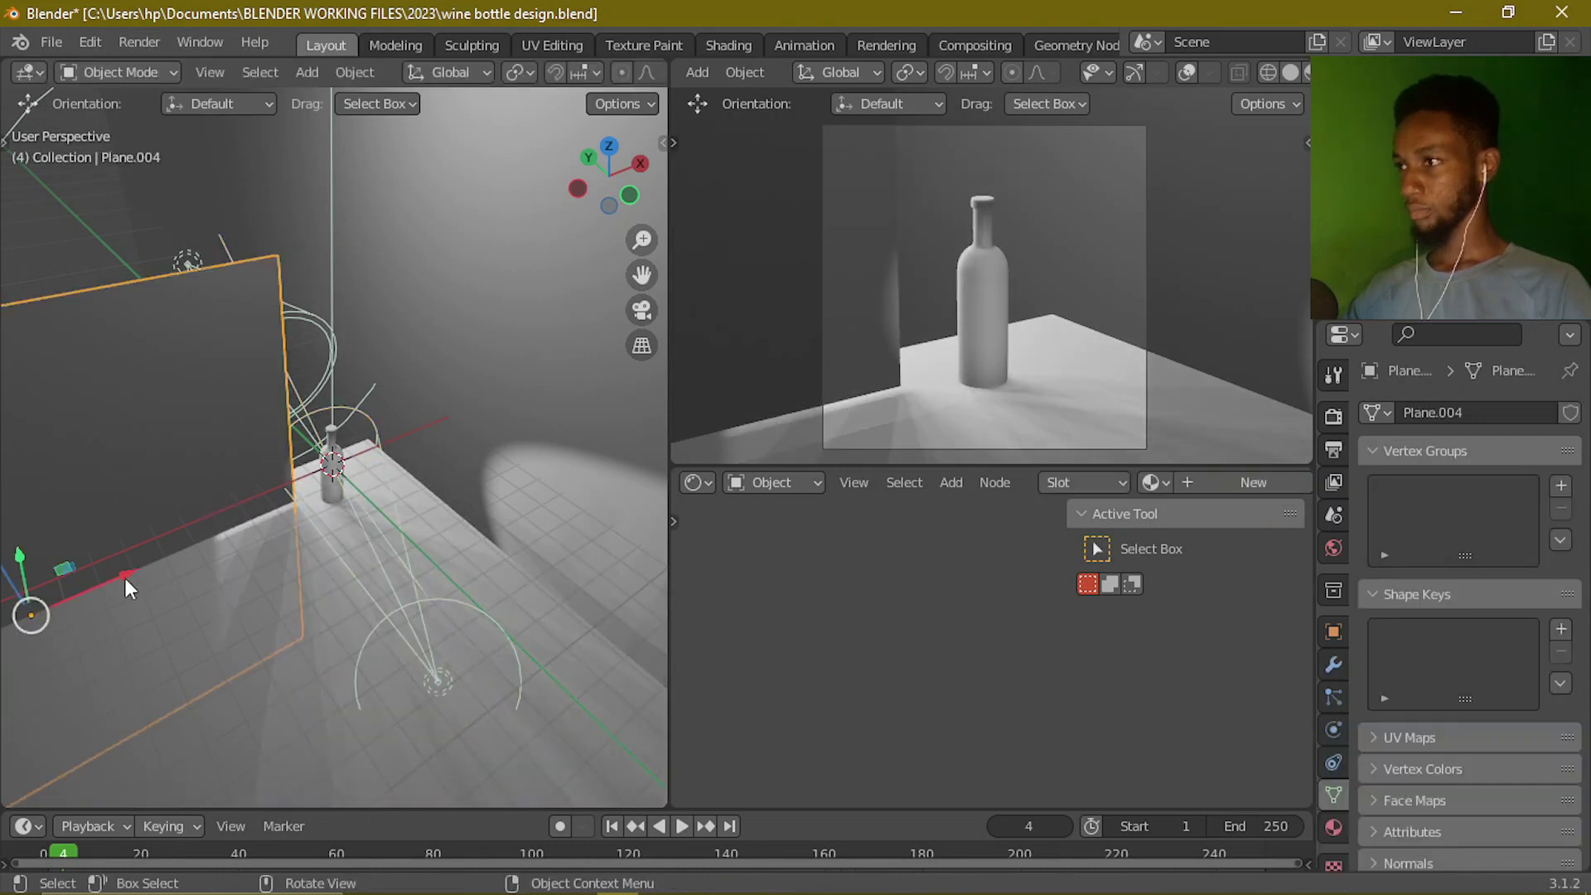
key("g")
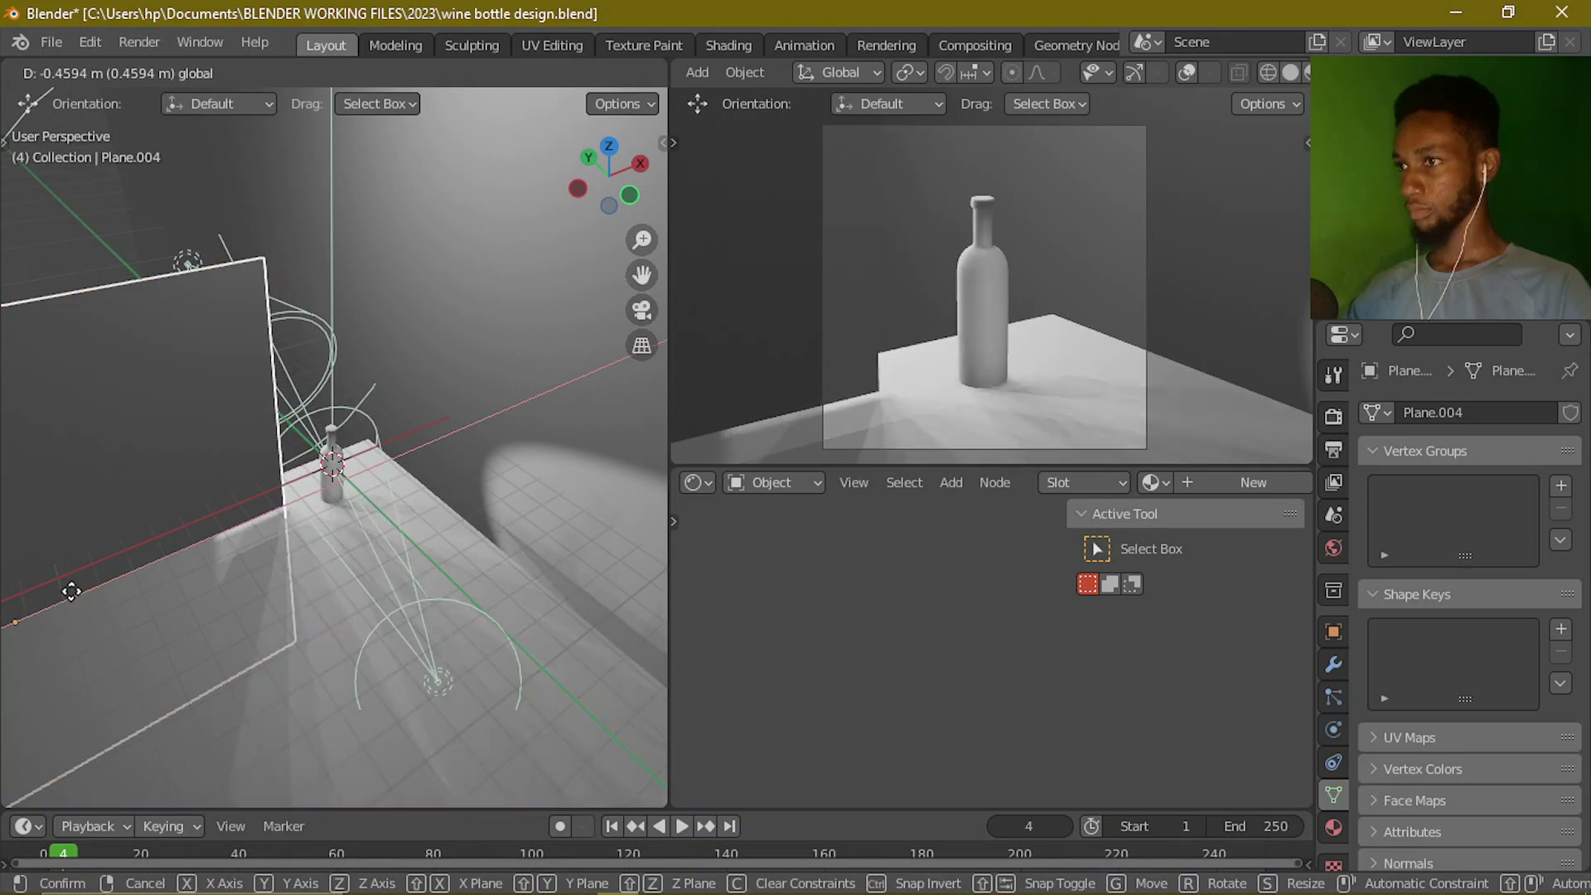
left_click(432, 511)
mouse_move(433, 511)
middle_mouse_down()
mouse_move(482, 507)
mouse_move(489, 522)
mouse_move(439, 529)
mouse_move(381, 385)
middle_mouse_up()
left_click(557, 503)
key("r")
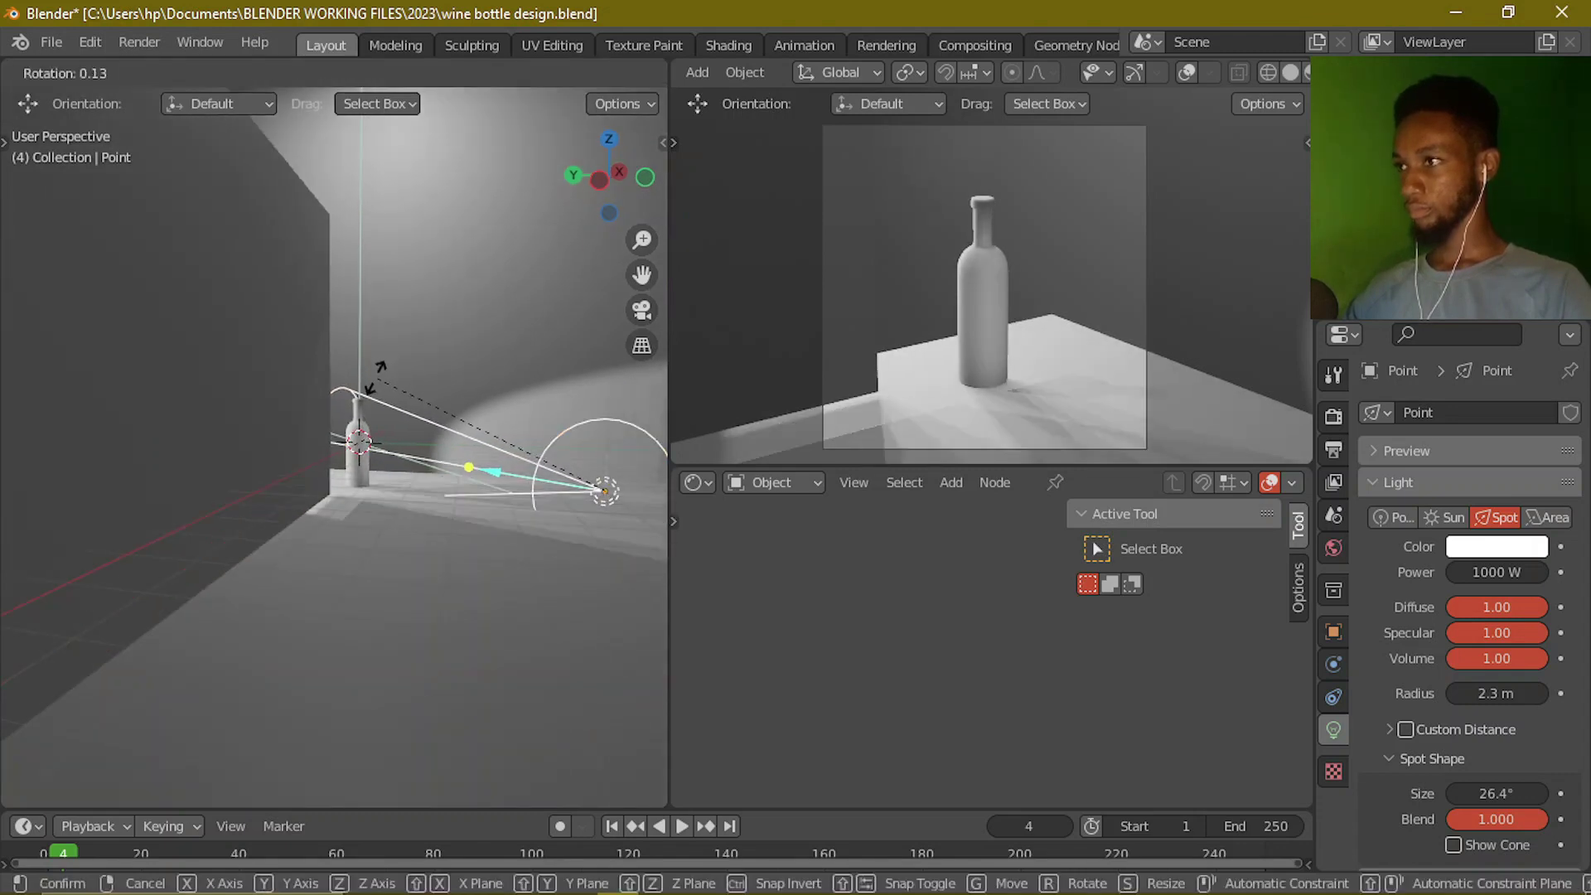
- Keep the spot light at 1000 W, widen its cone to 30.1°, and re-aim it
left_click(375, 375)
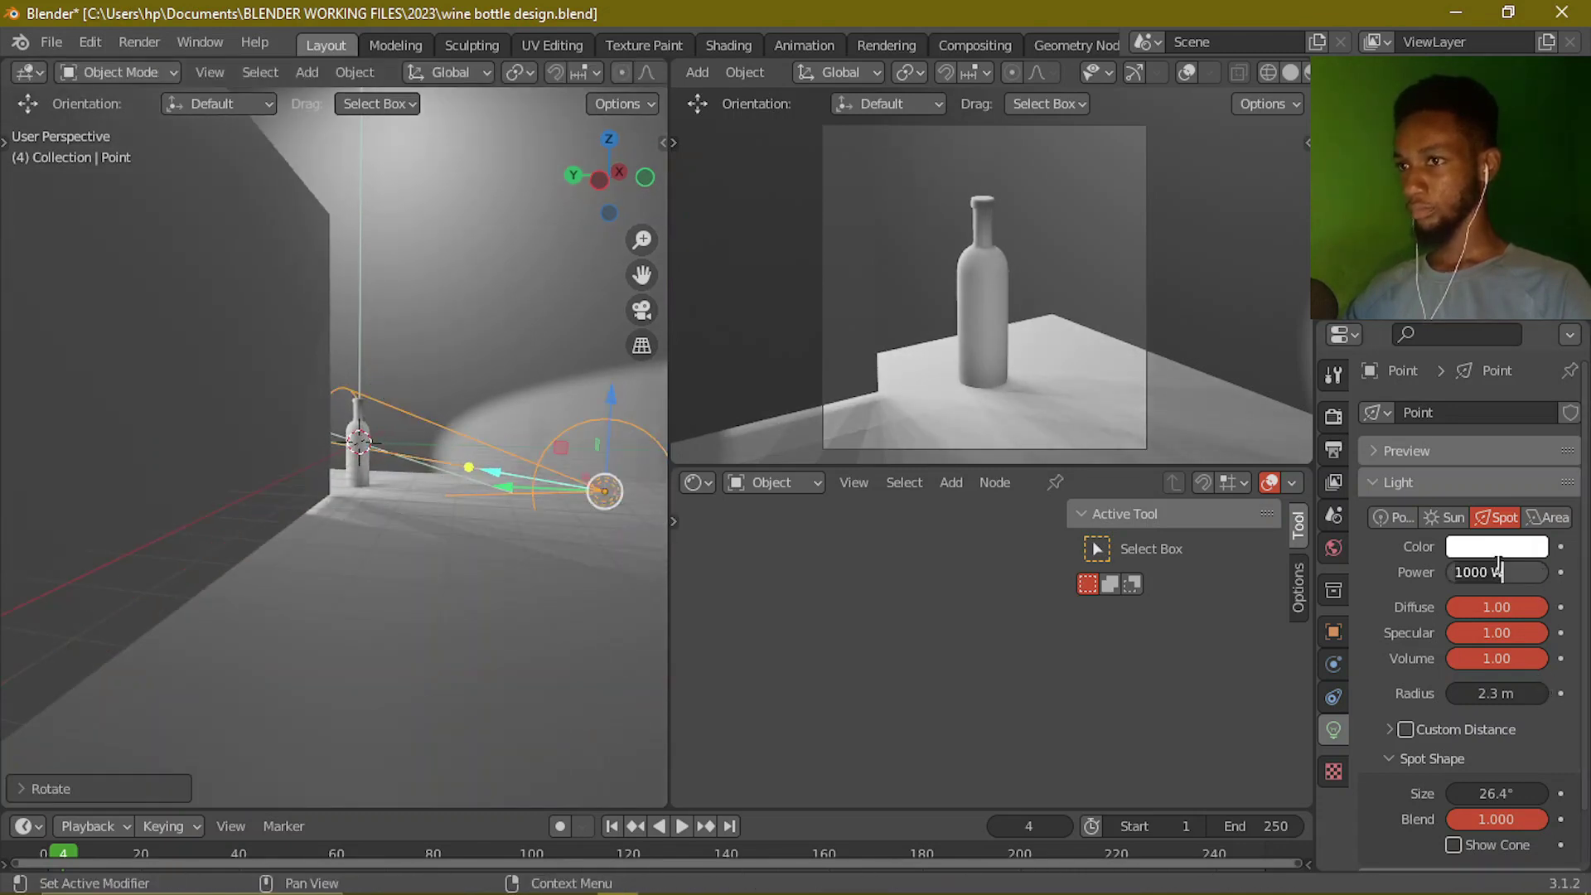
key("Return")
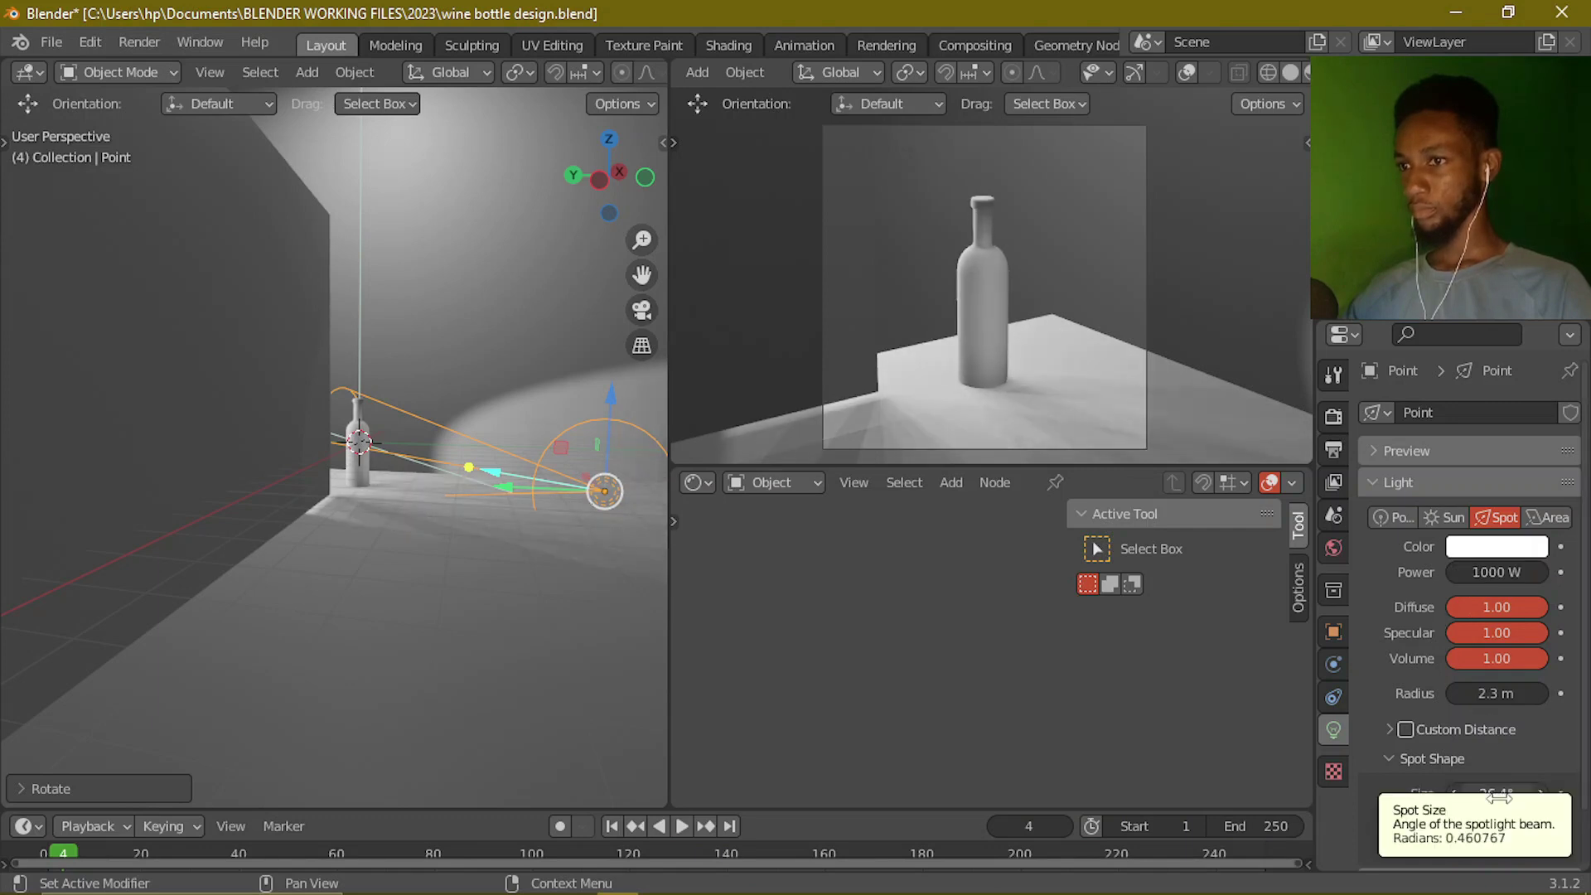
mouse_move(1496, 794)
left_mouse_down()
mouse_move(1516, 794)
mouse_move(1489, 794)
left_mouse_up()
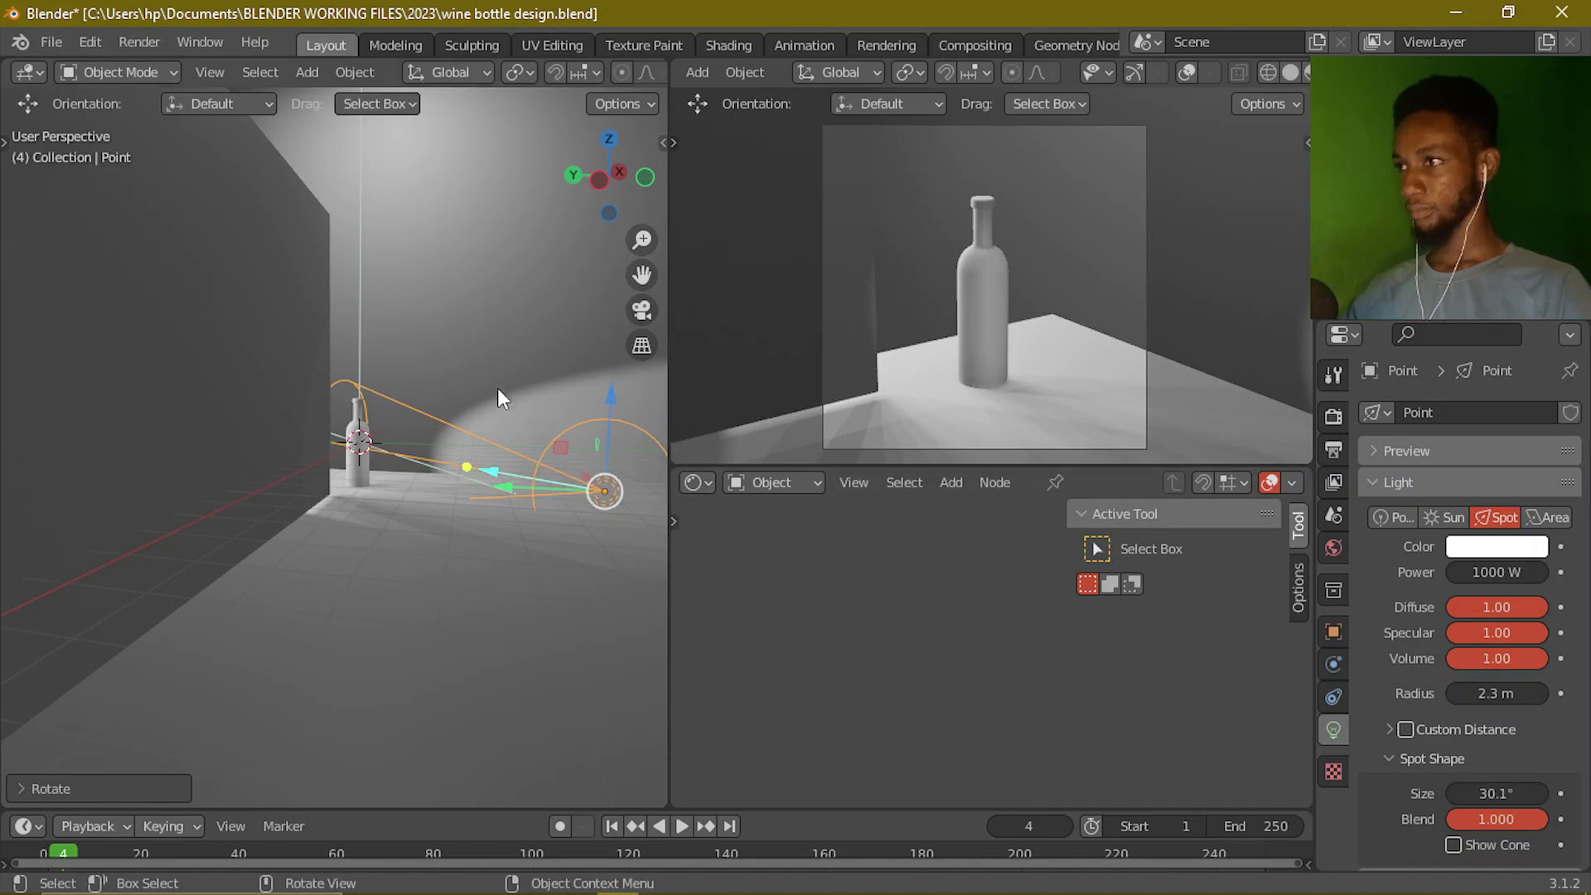
middle_click_drag(497, 387, 256, 537)
key("r")
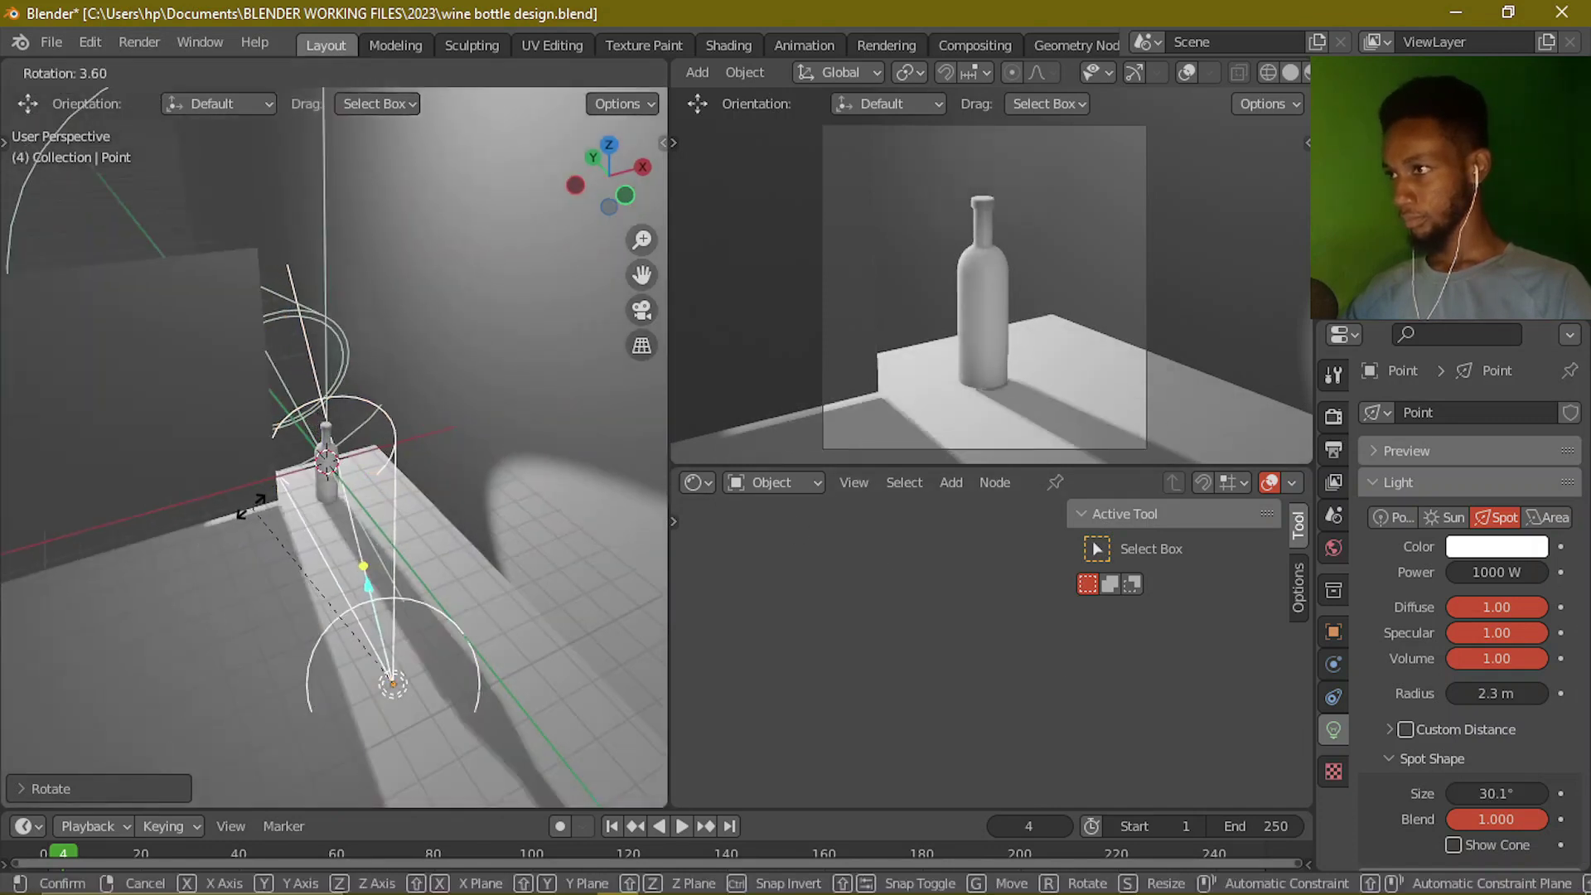
left_click(251, 507)
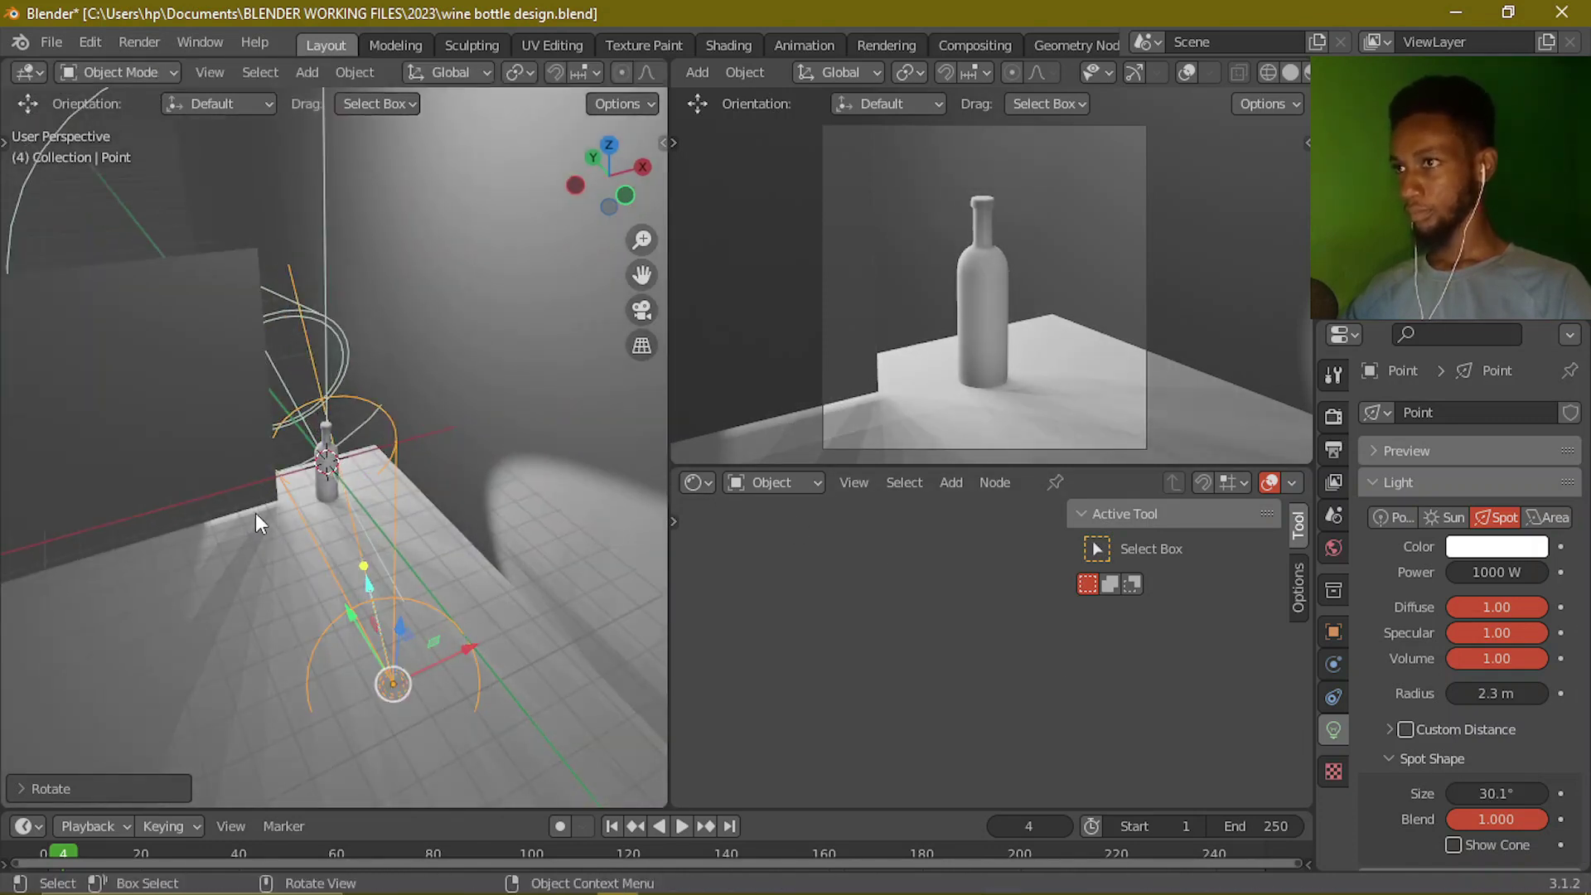
mouse_move(250, 534)
middle_mouse_down()
mouse_move(315, 590)
mouse_move(306, 528)
mouse_move(344, 505)
mouse_move(204, 455)
mouse_move(285, 273)
middle_mouse_up()
scroll(310, 518, "up", 4)
scroll(310, 518, "down", 3)
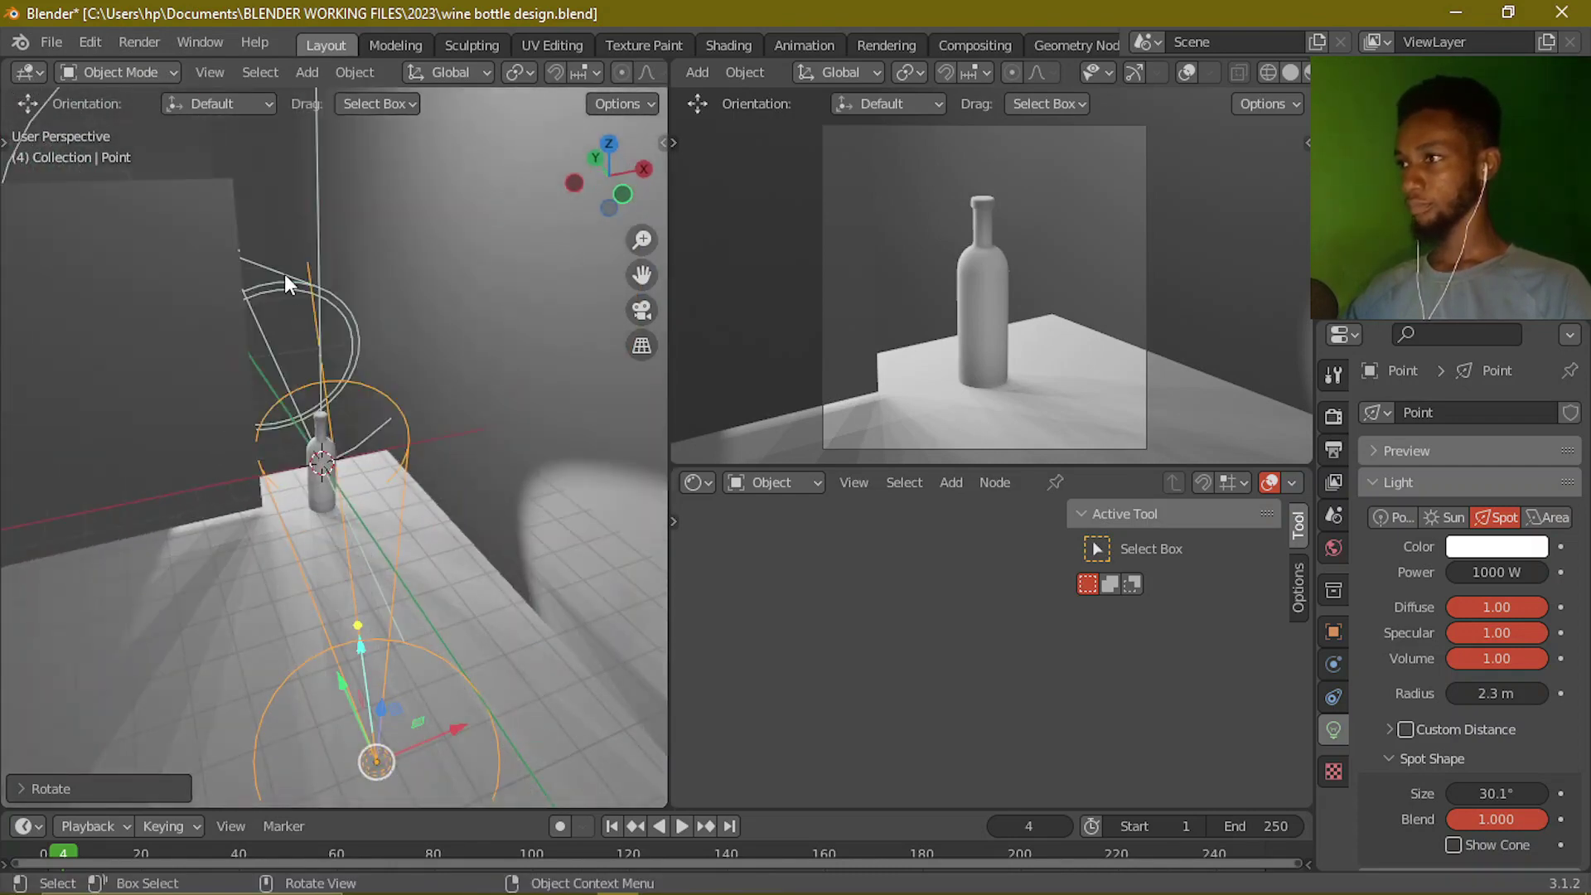
- Set the main spot light's power to 40000 W and view through the camera
left_click(272, 270)
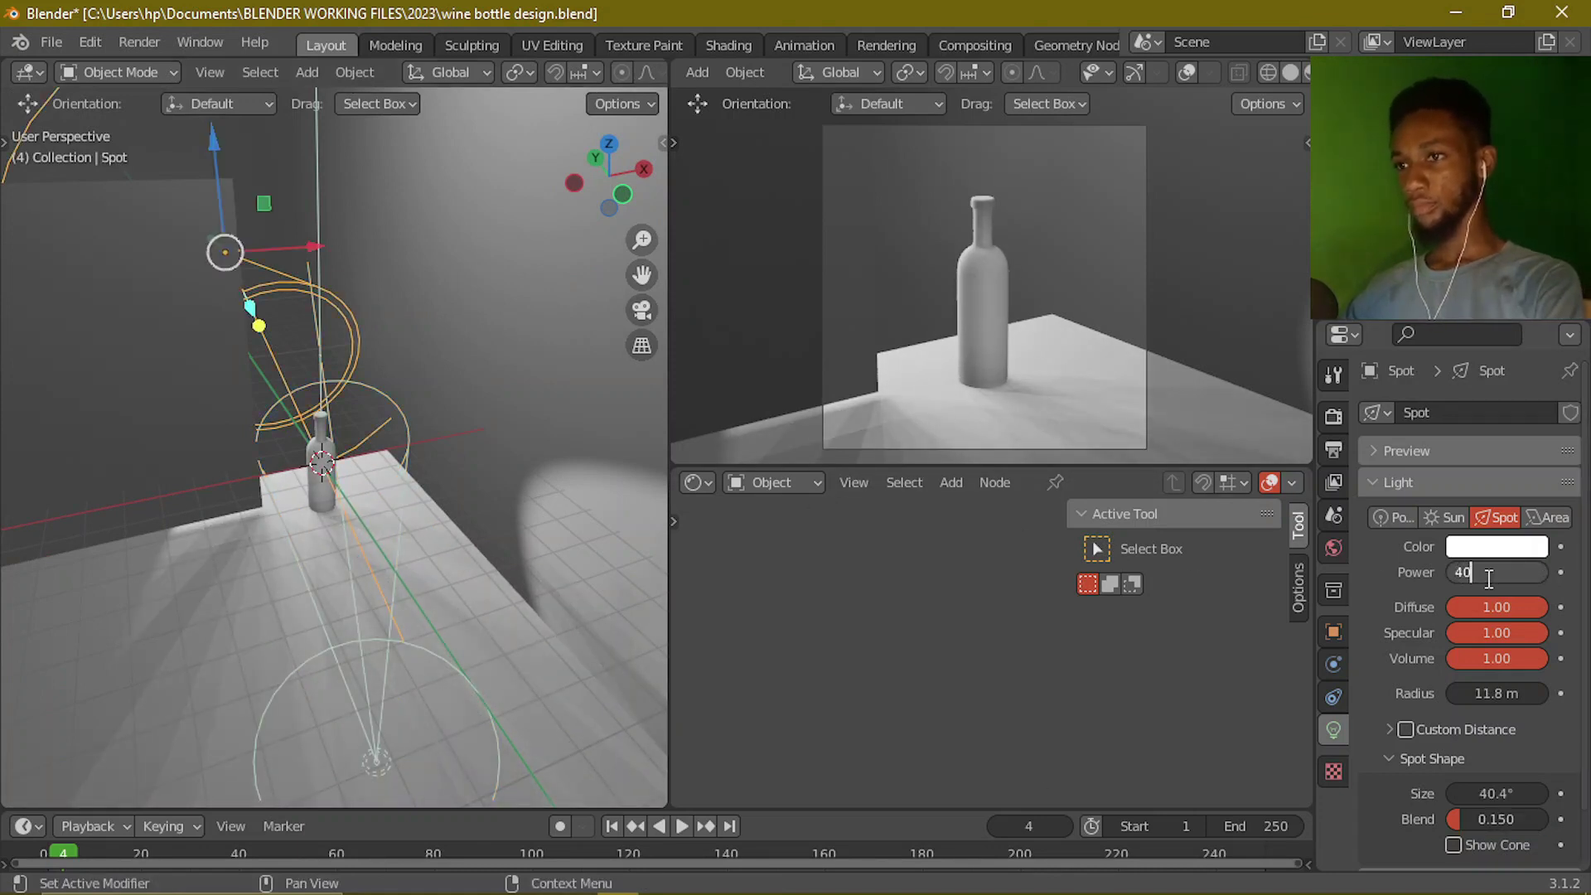
key("Return")
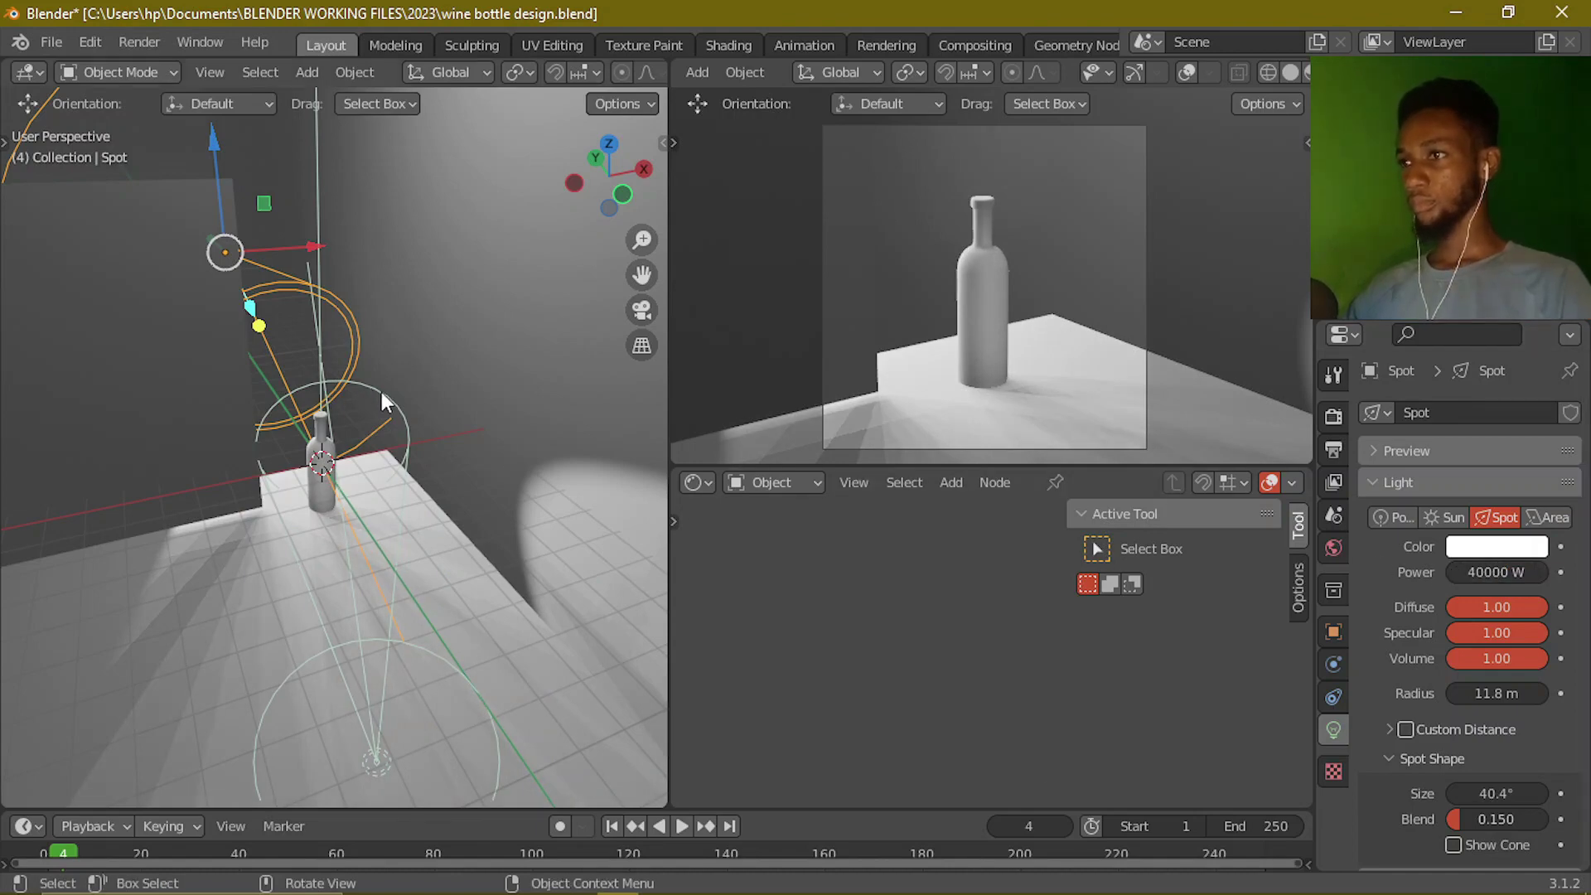
middle_click_drag(459, 442, 349, 409)
key("KP_0")
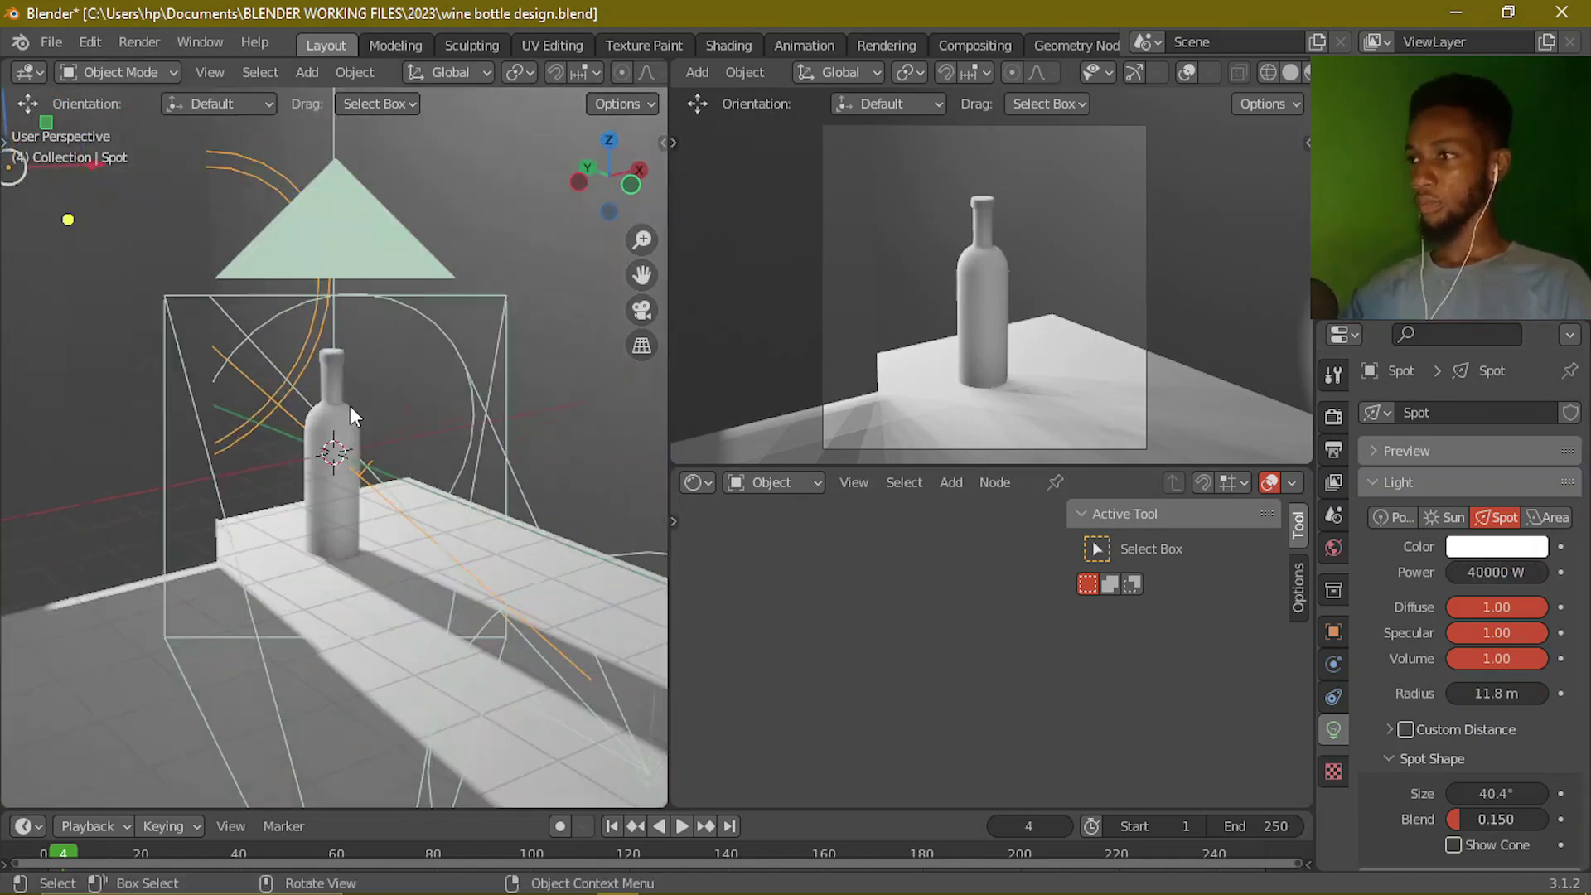
- Save the file, switch the render engine to Cycles and edit the maximum render samples
left_click(1333, 417)
key("ctrl+s")
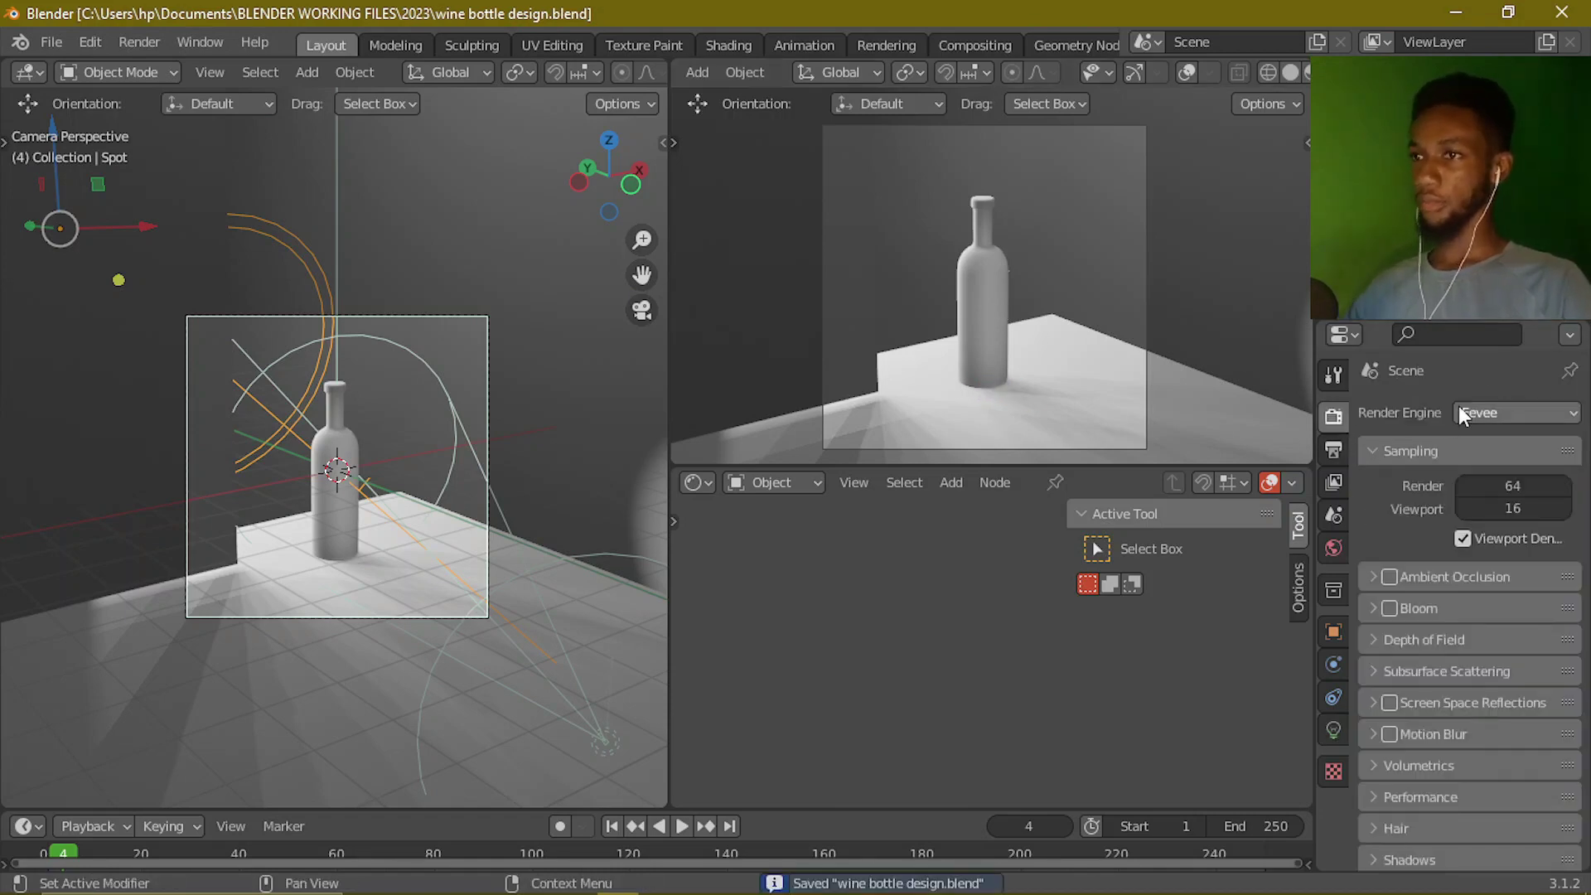
left_click(1491, 413)
left_click(1473, 491)
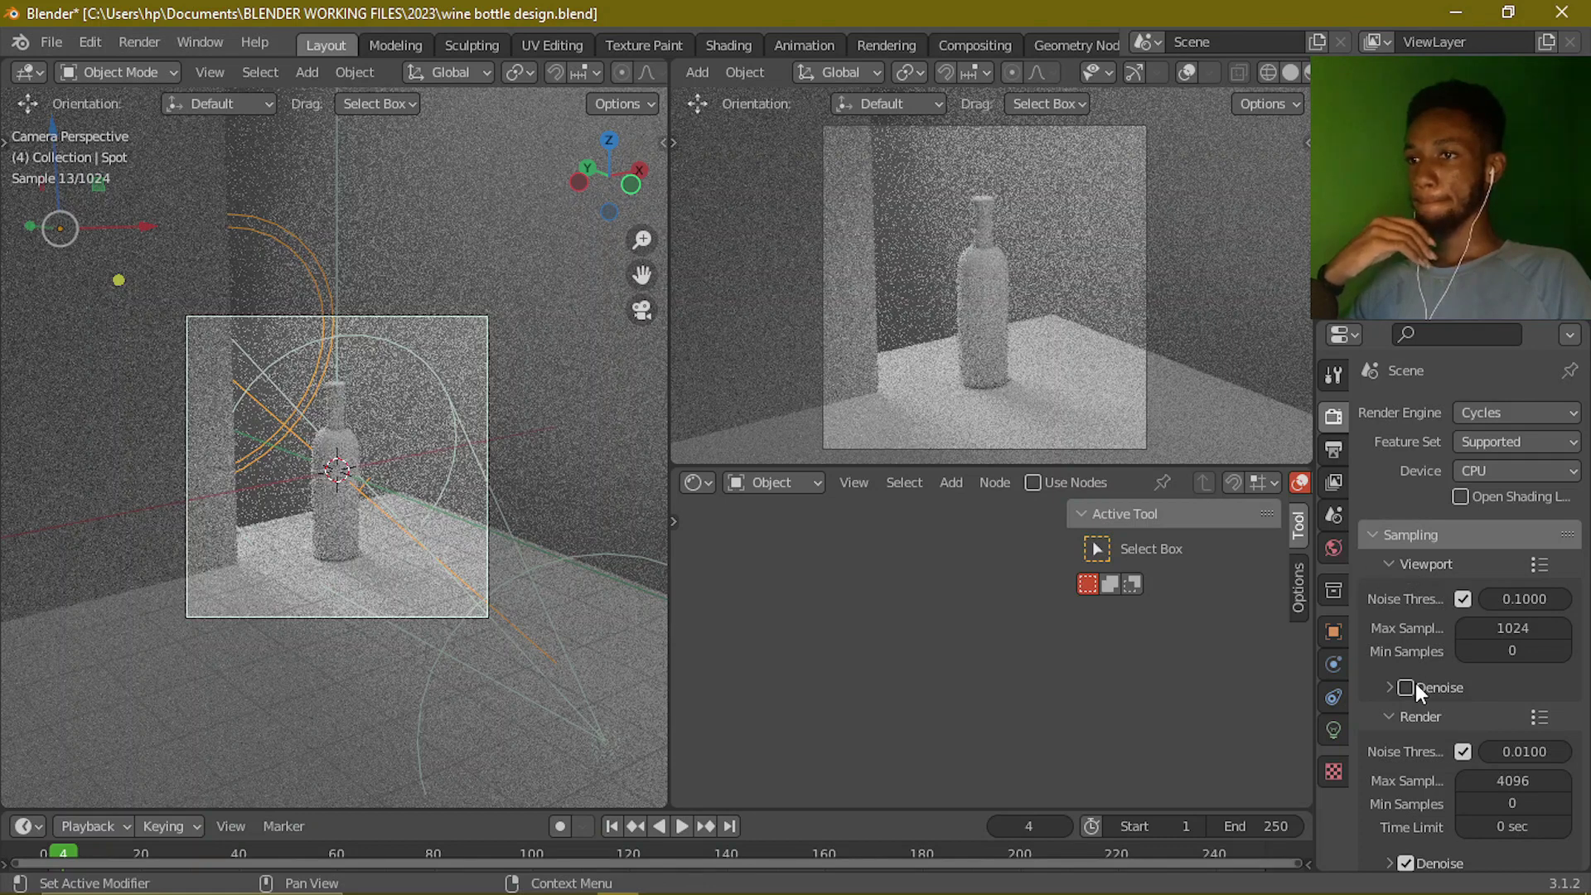
left_click(1424, 563)
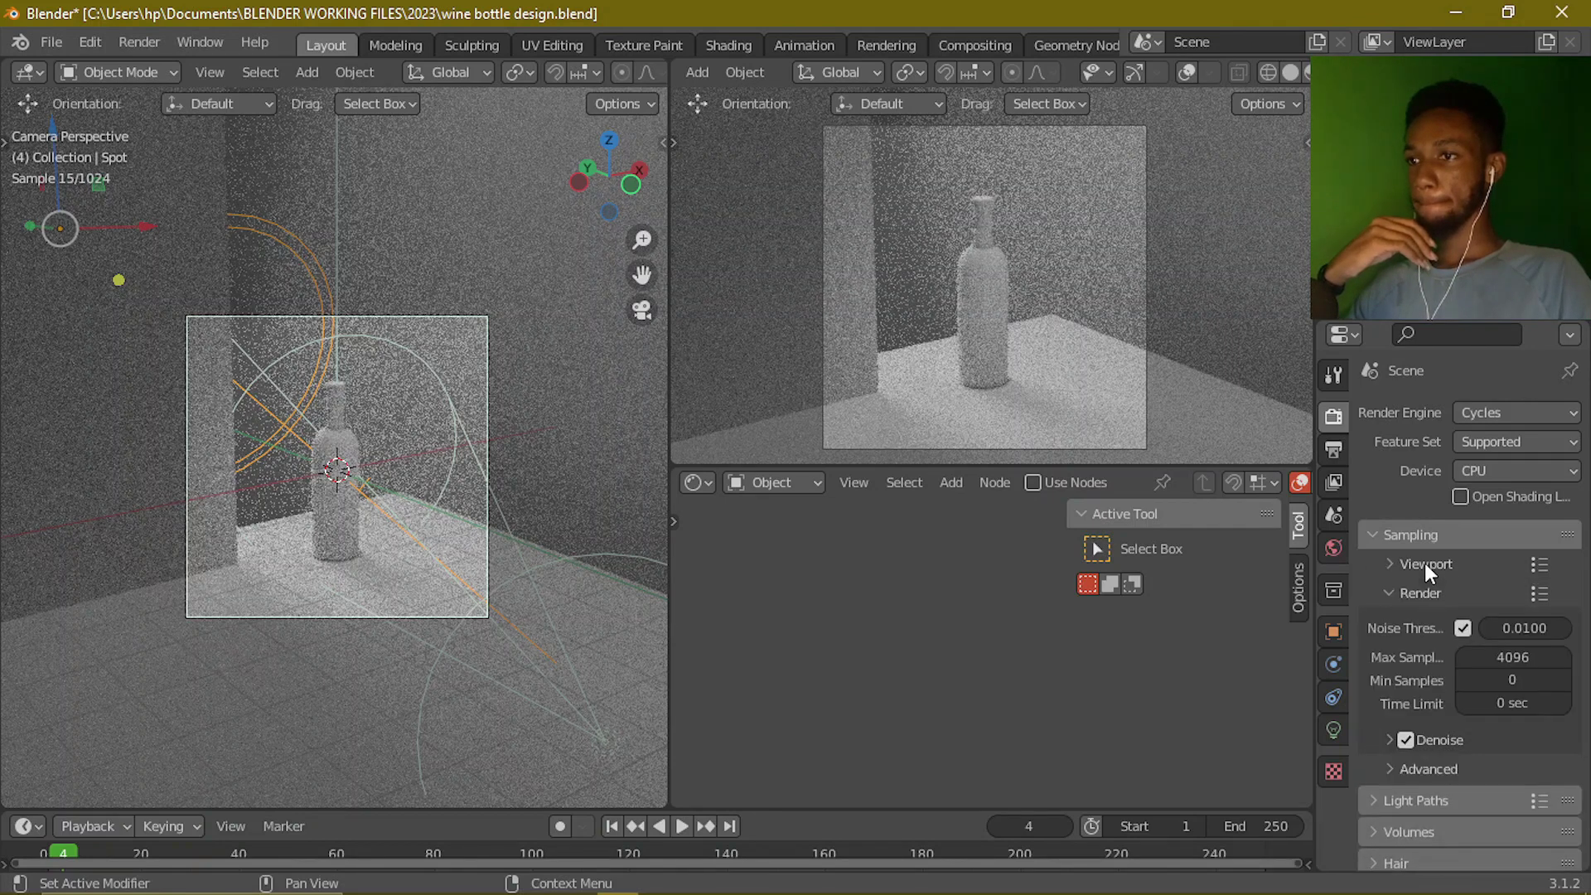
left_click(1495, 656)
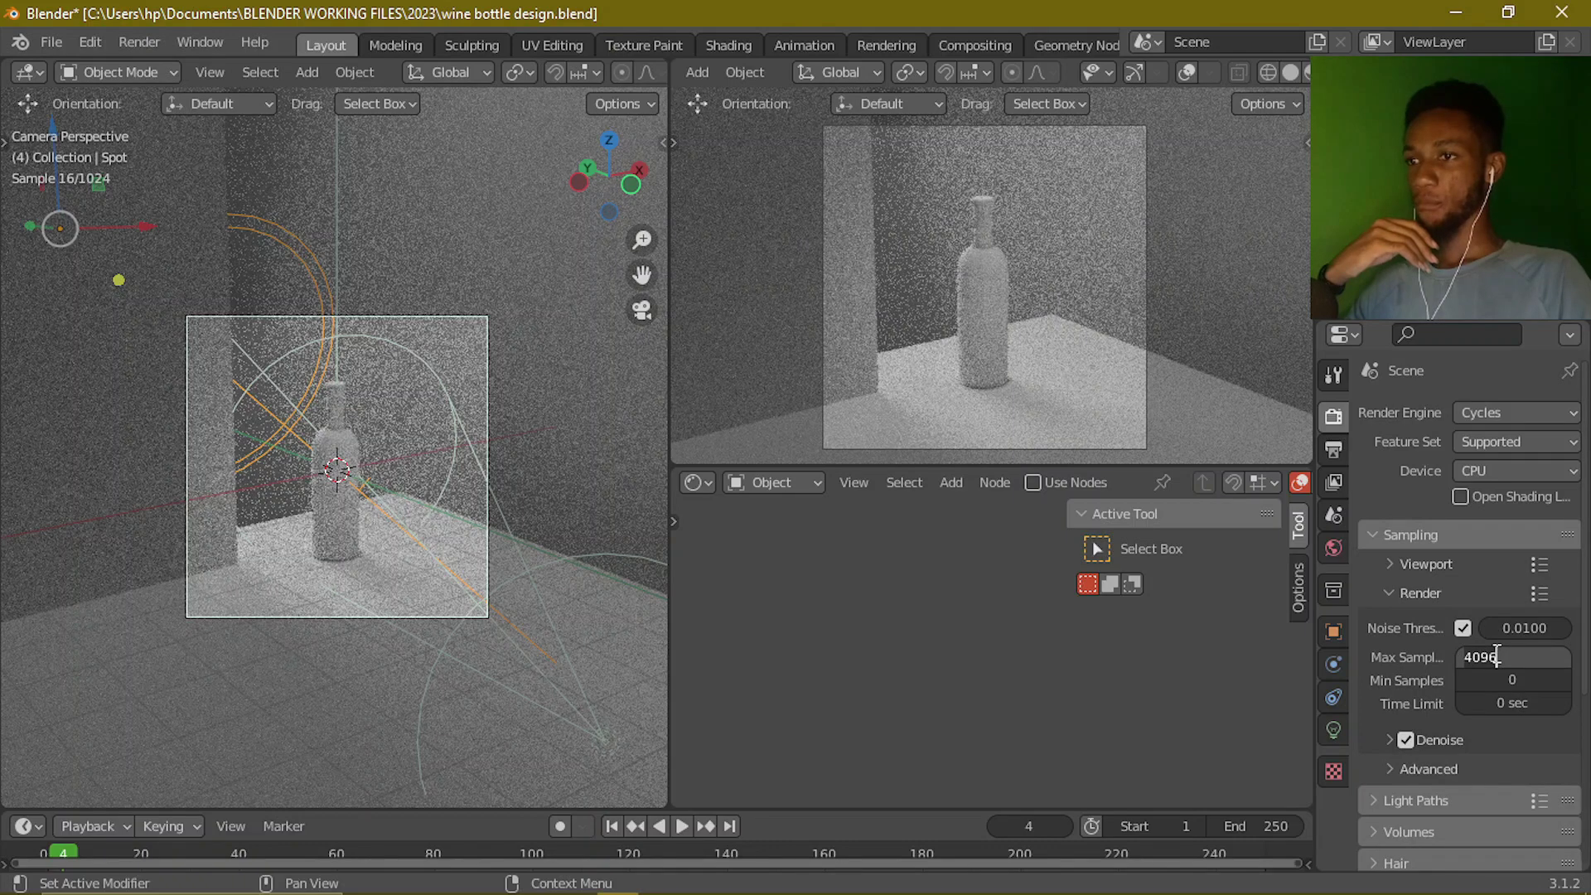
type("1000")
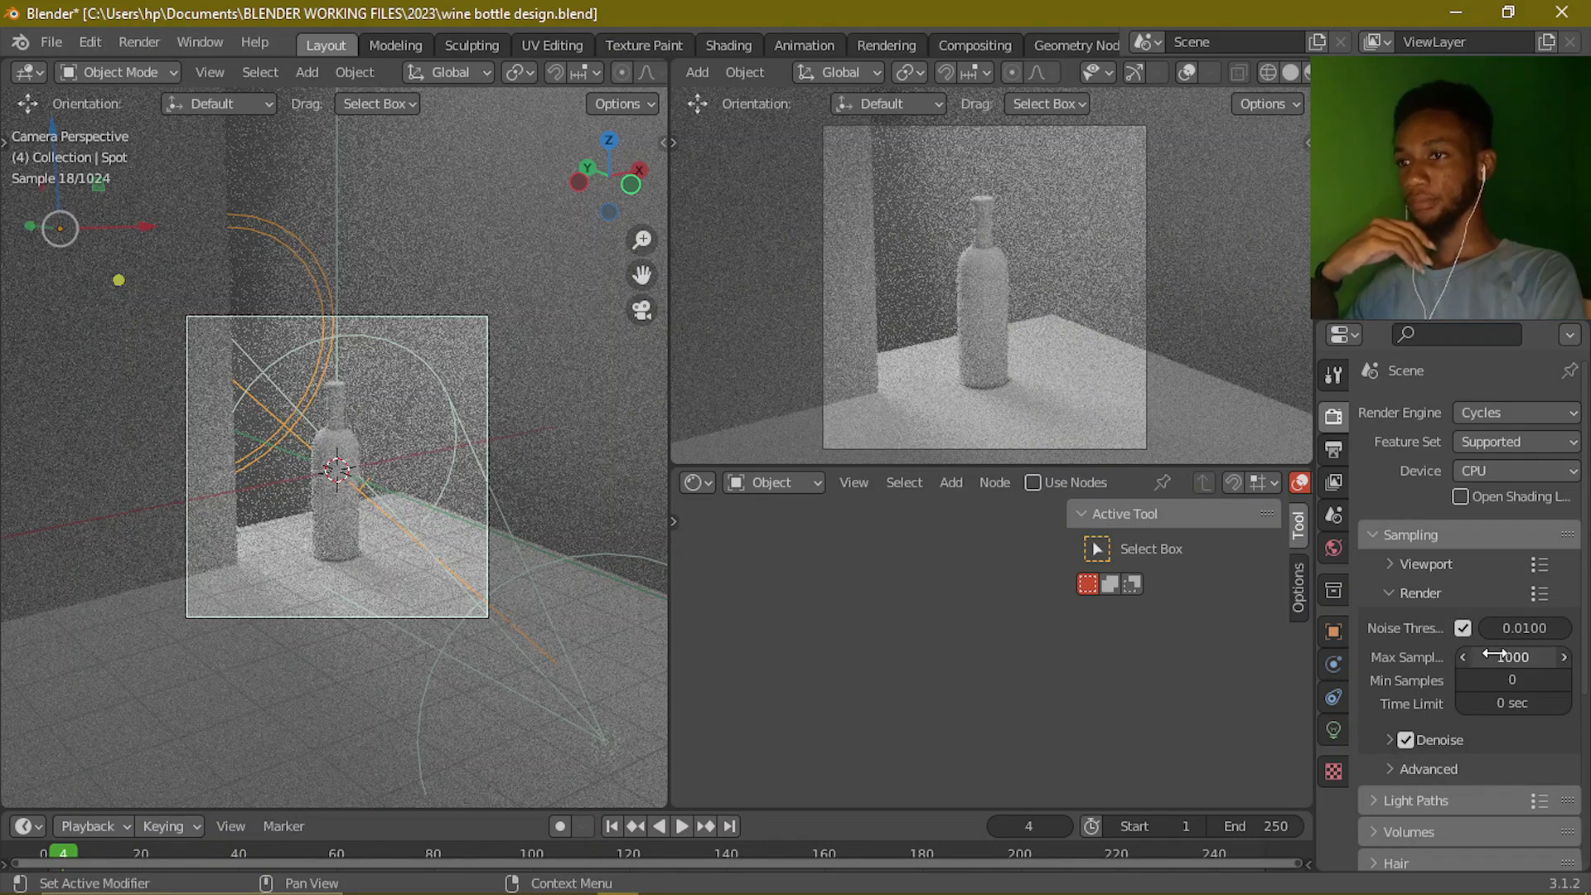
left_click(1493, 656)
type("0")
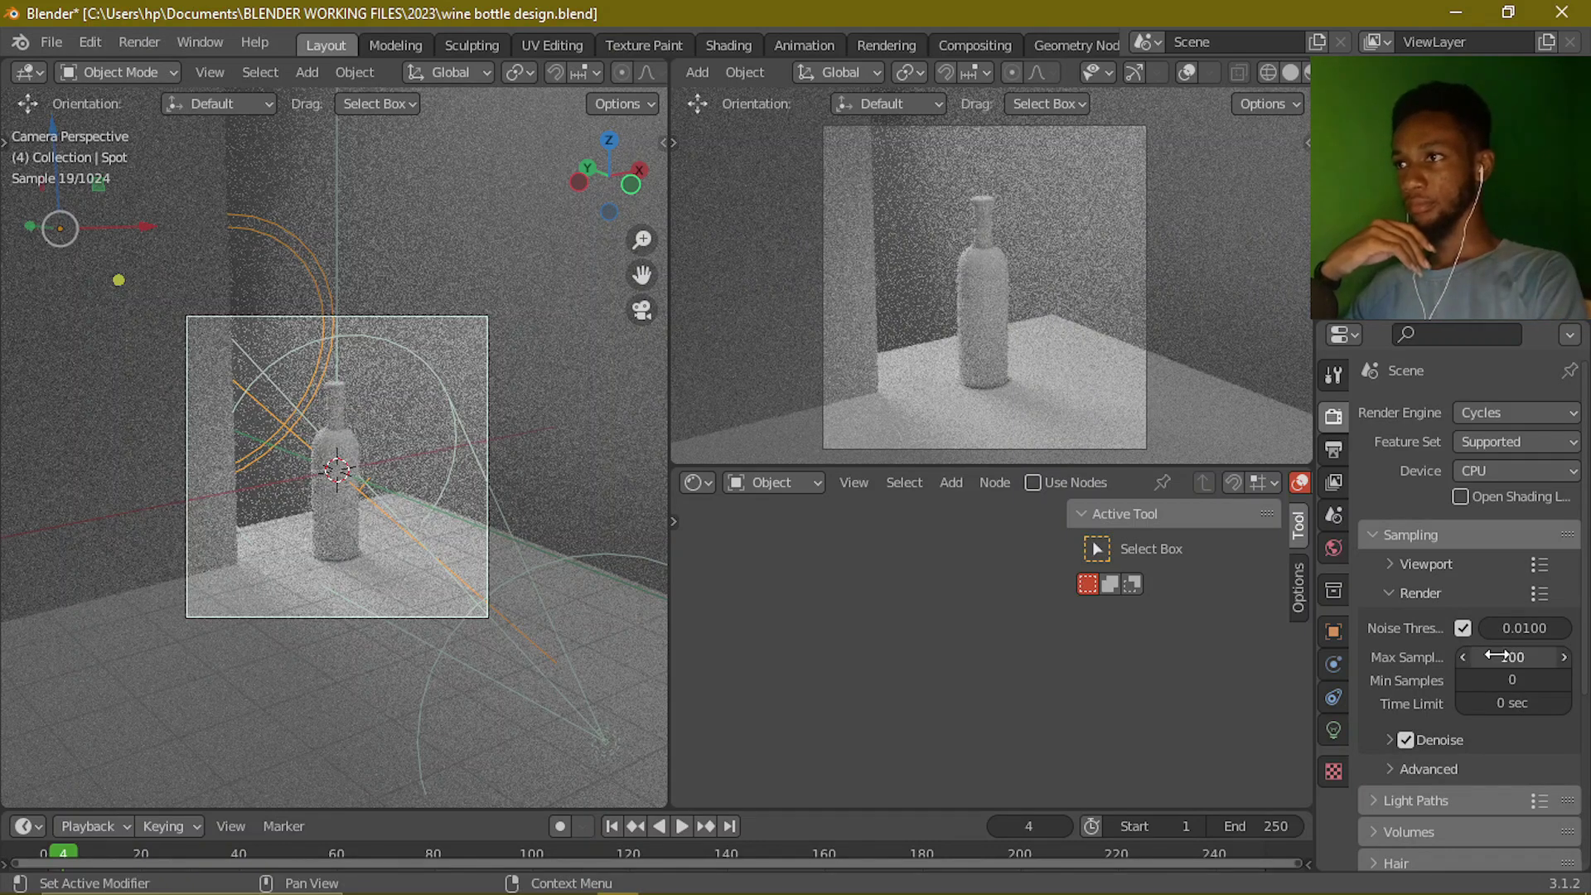
- Set the Color Management look to High Contrast
left_click(1426, 592)
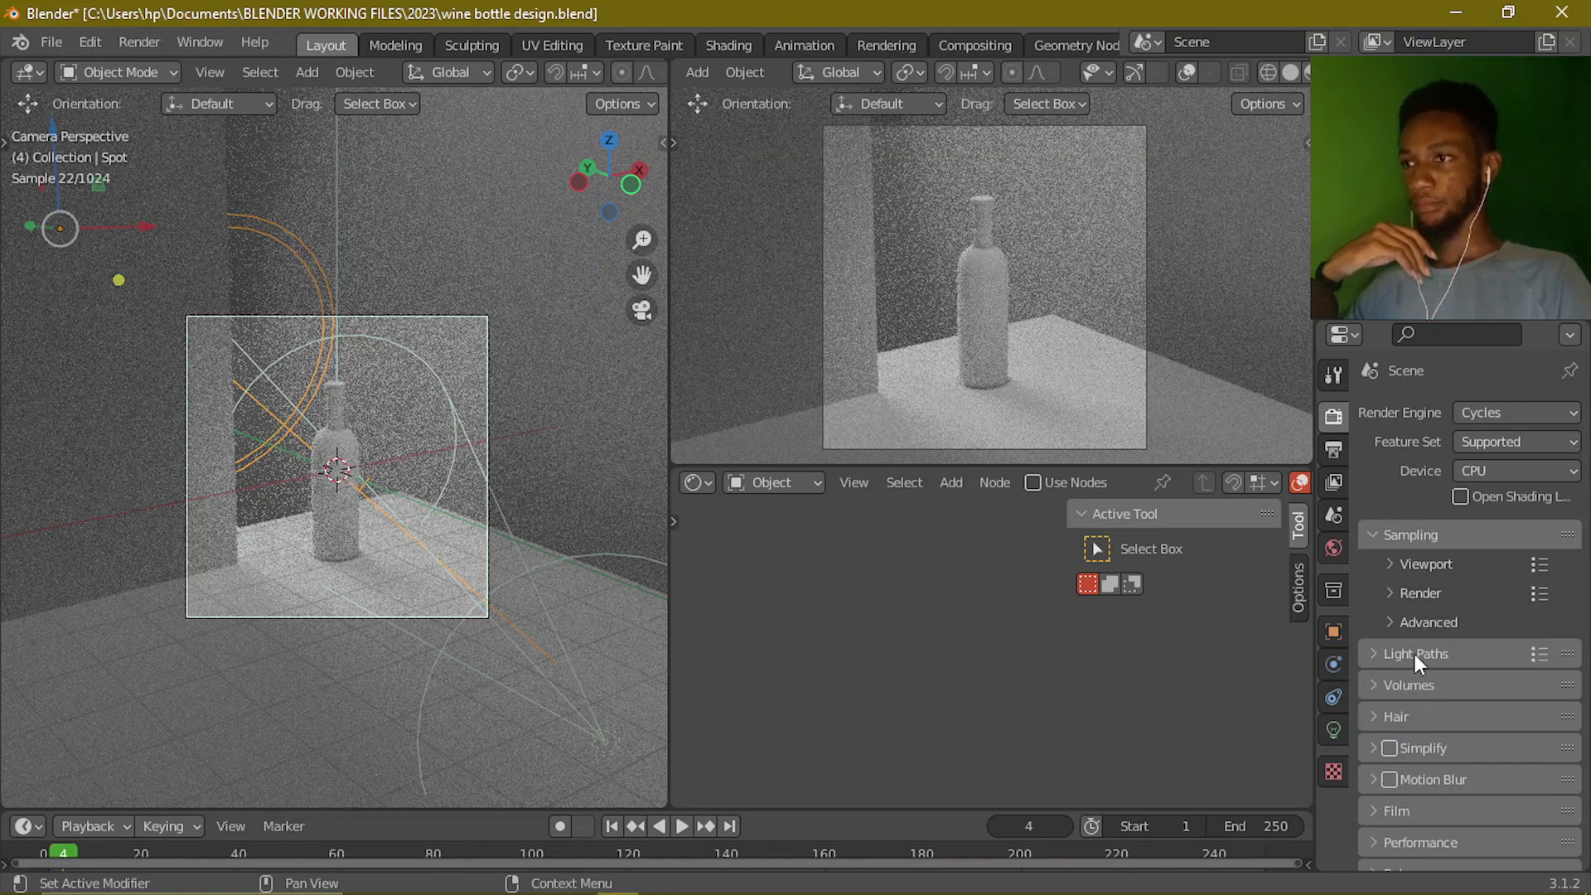
scroll(1424, 783, "down", 3)
left_click(1424, 852)
scroll(1424, 850, "down", 4)
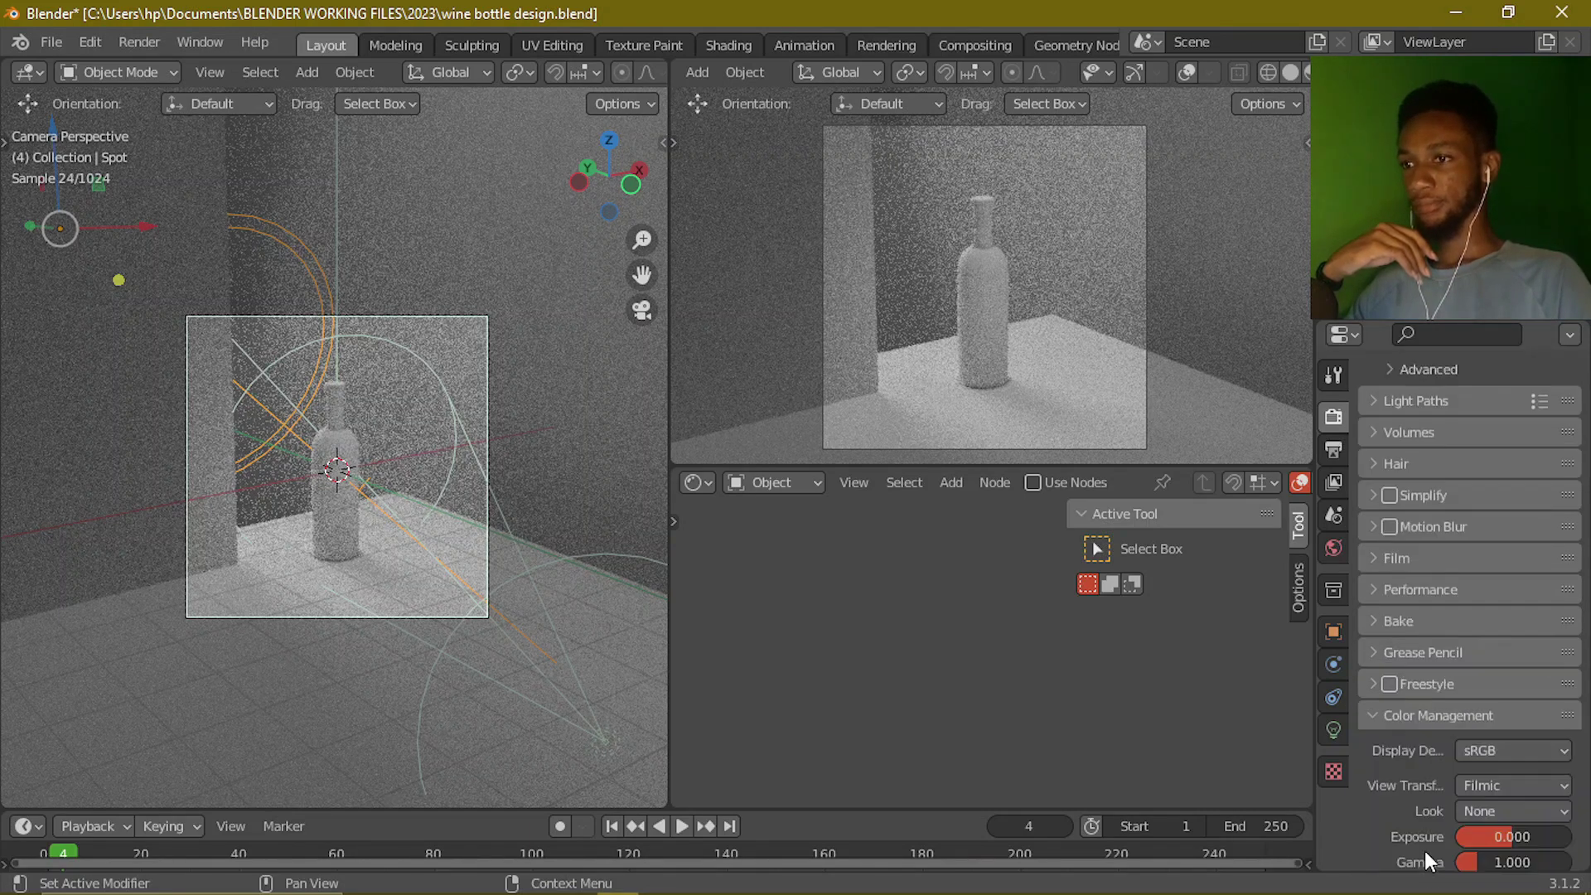
scroll(1424, 850, "down", 2)
left_click(1505, 728)
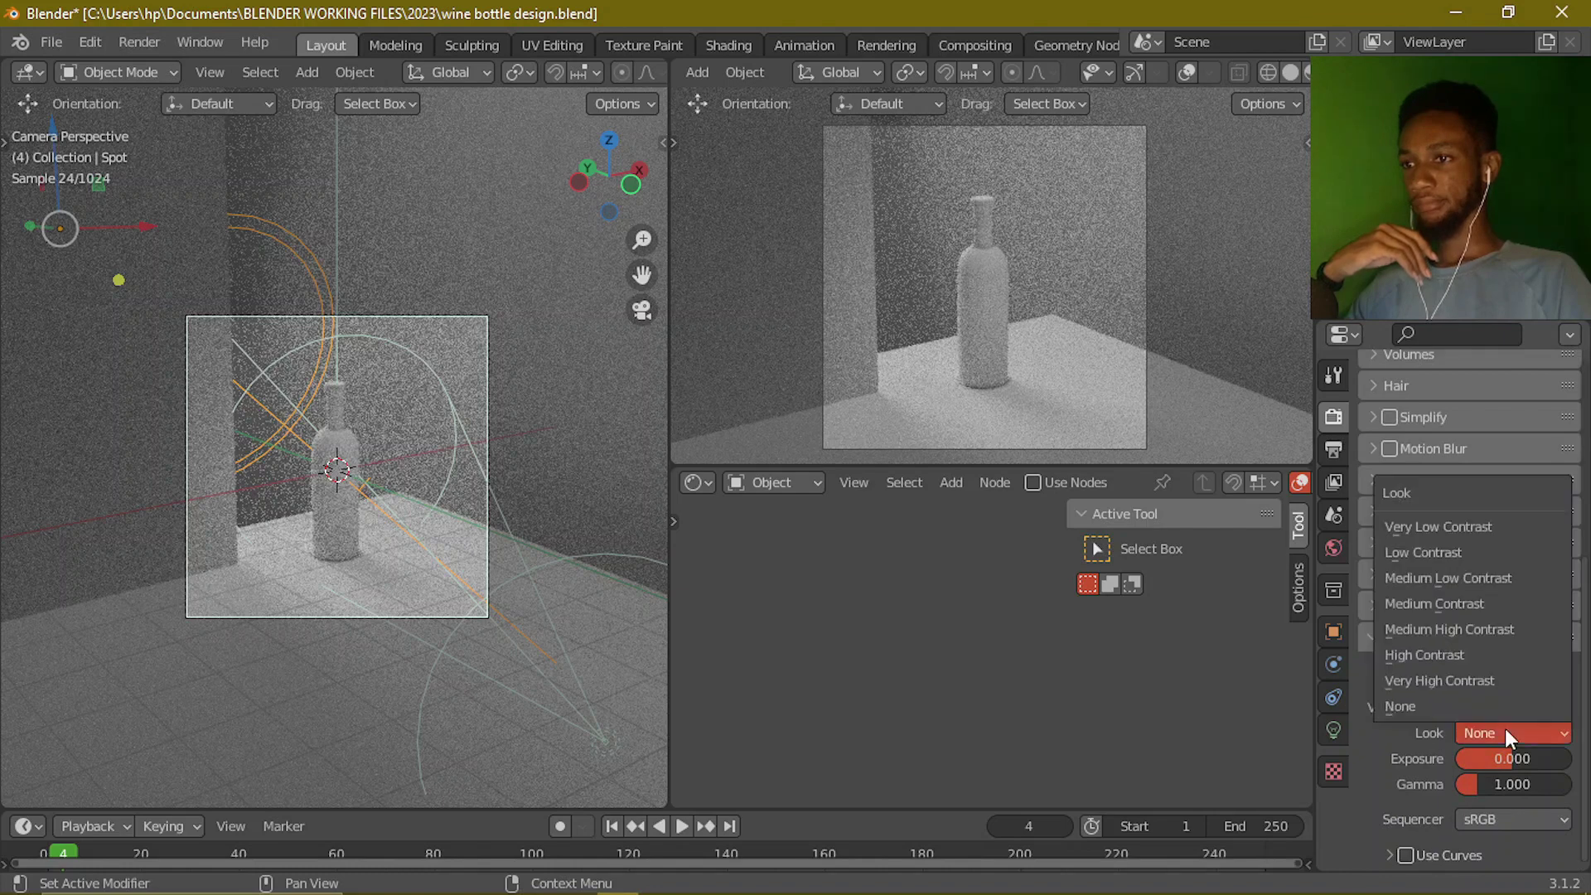
left_click(1507, 656)
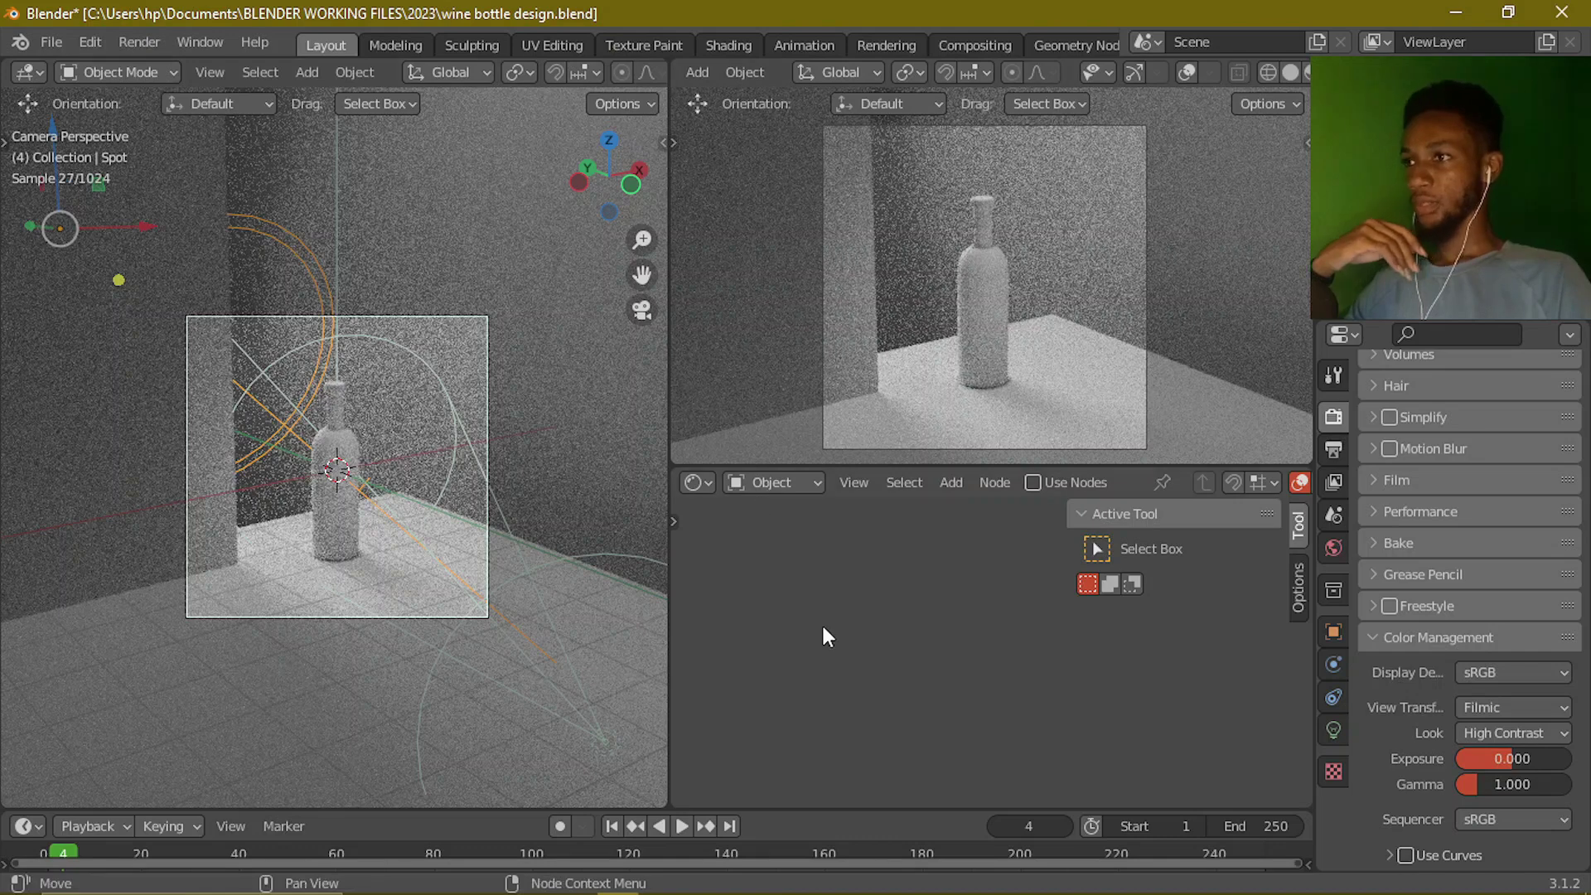
key("shift+a")
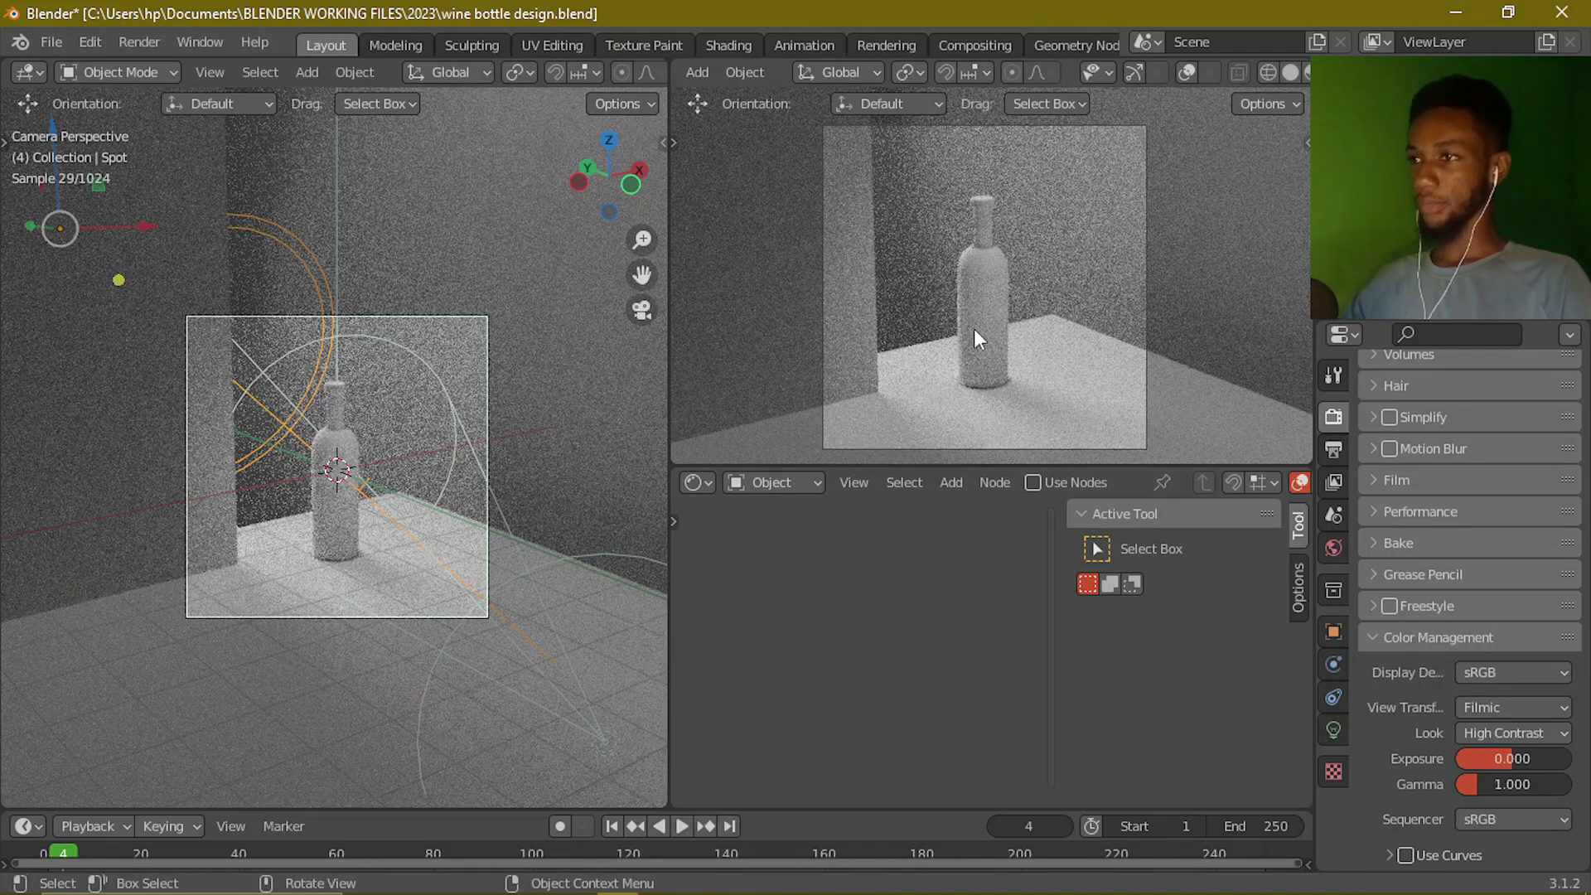
- Select the floor plane Plane.003 and create a new Material.001 for it
left_click(983, 284)
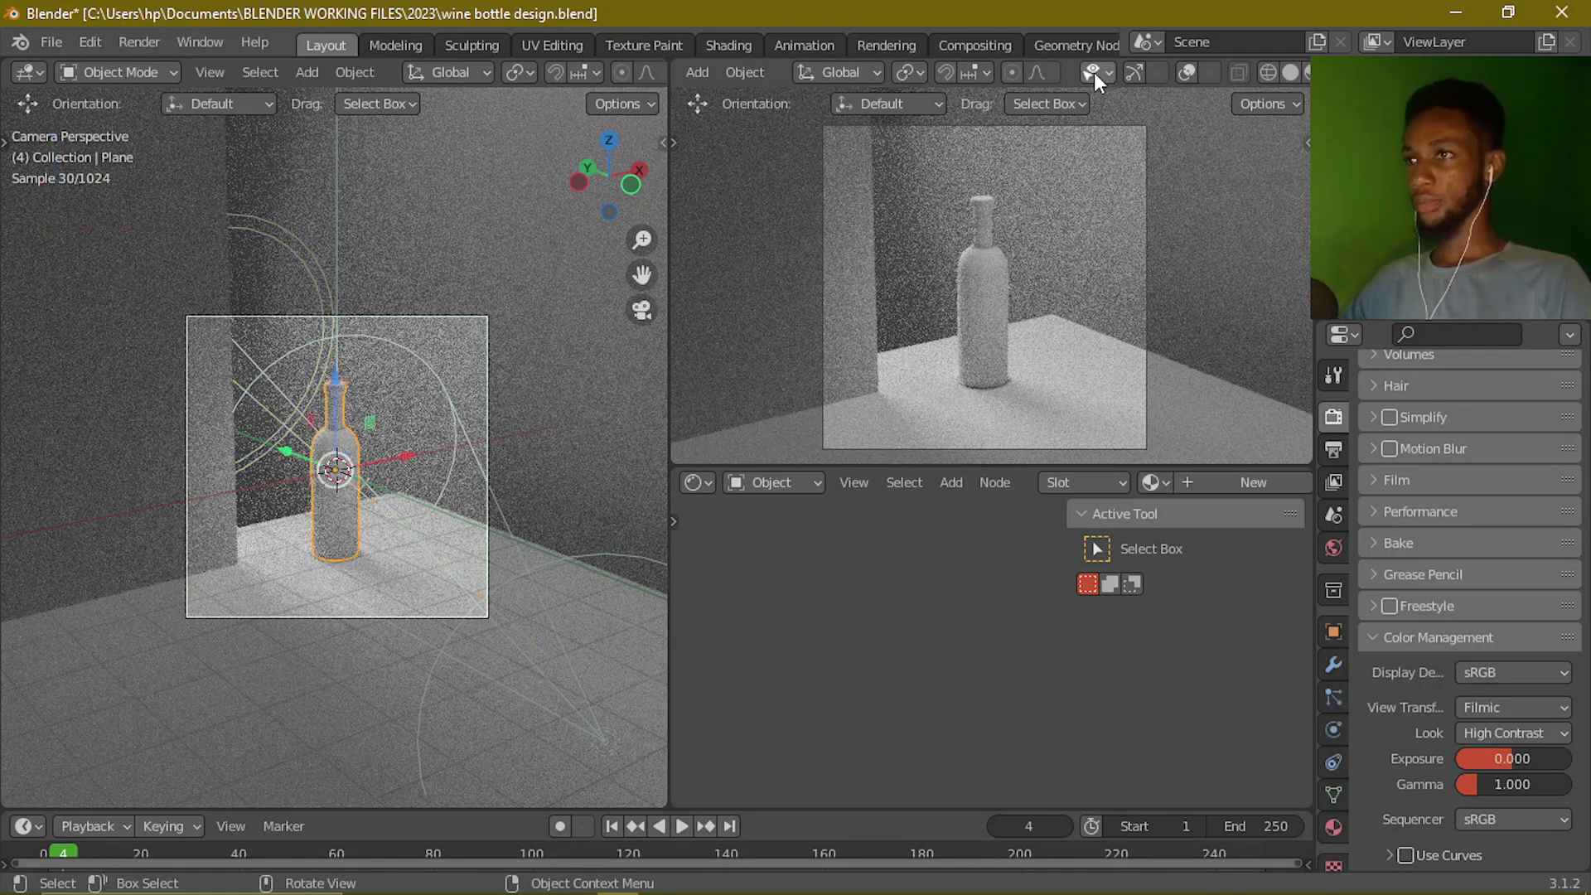
left_click(317, 669)
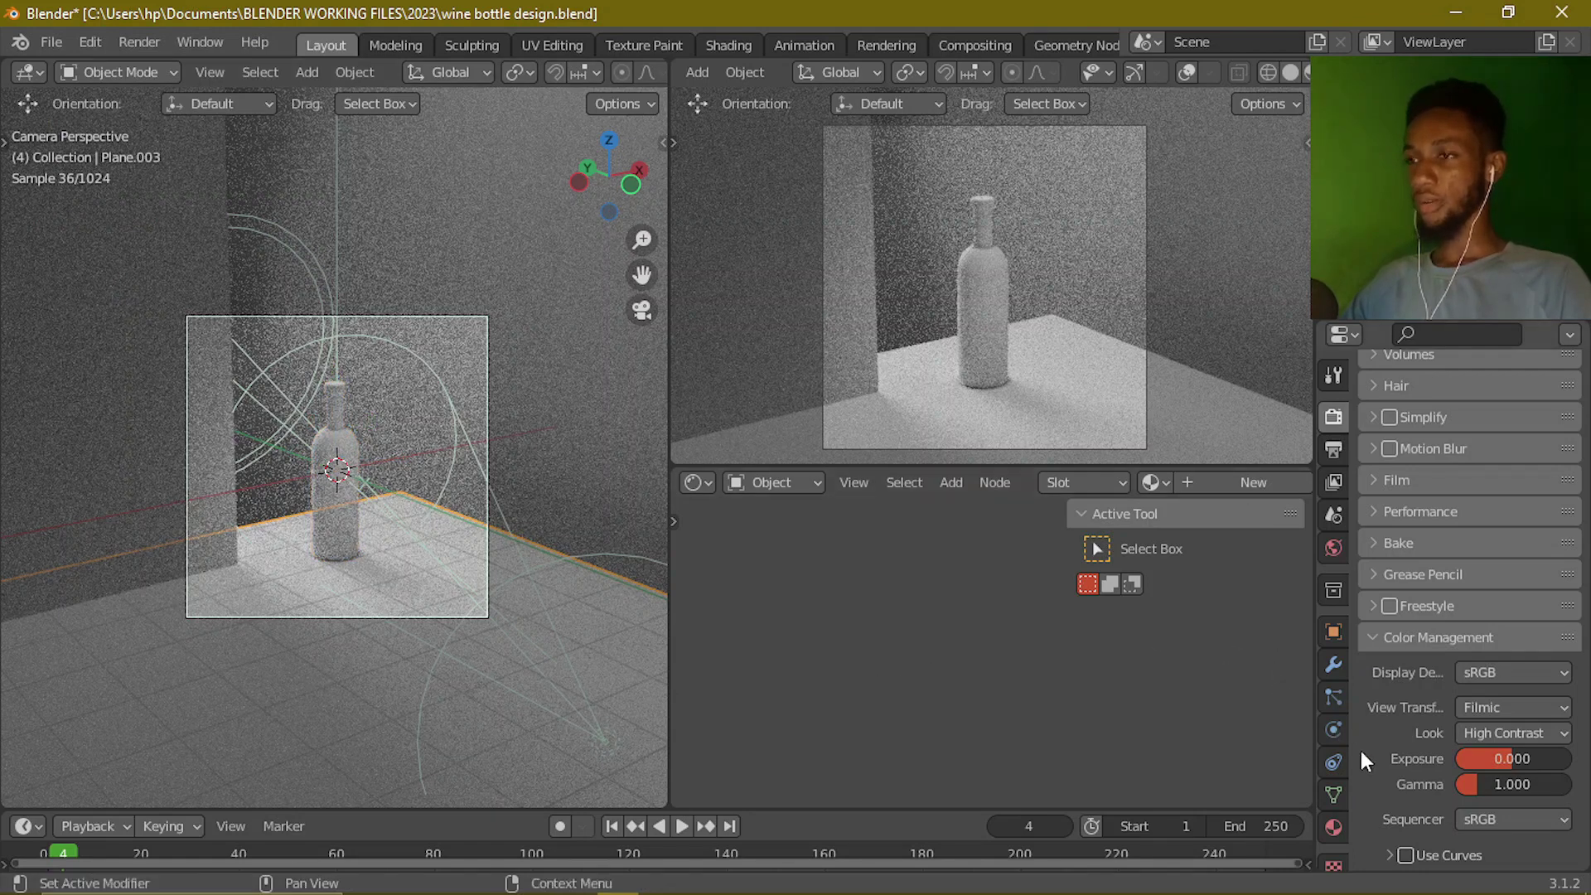
scroll(1390, 460, "up", 5)
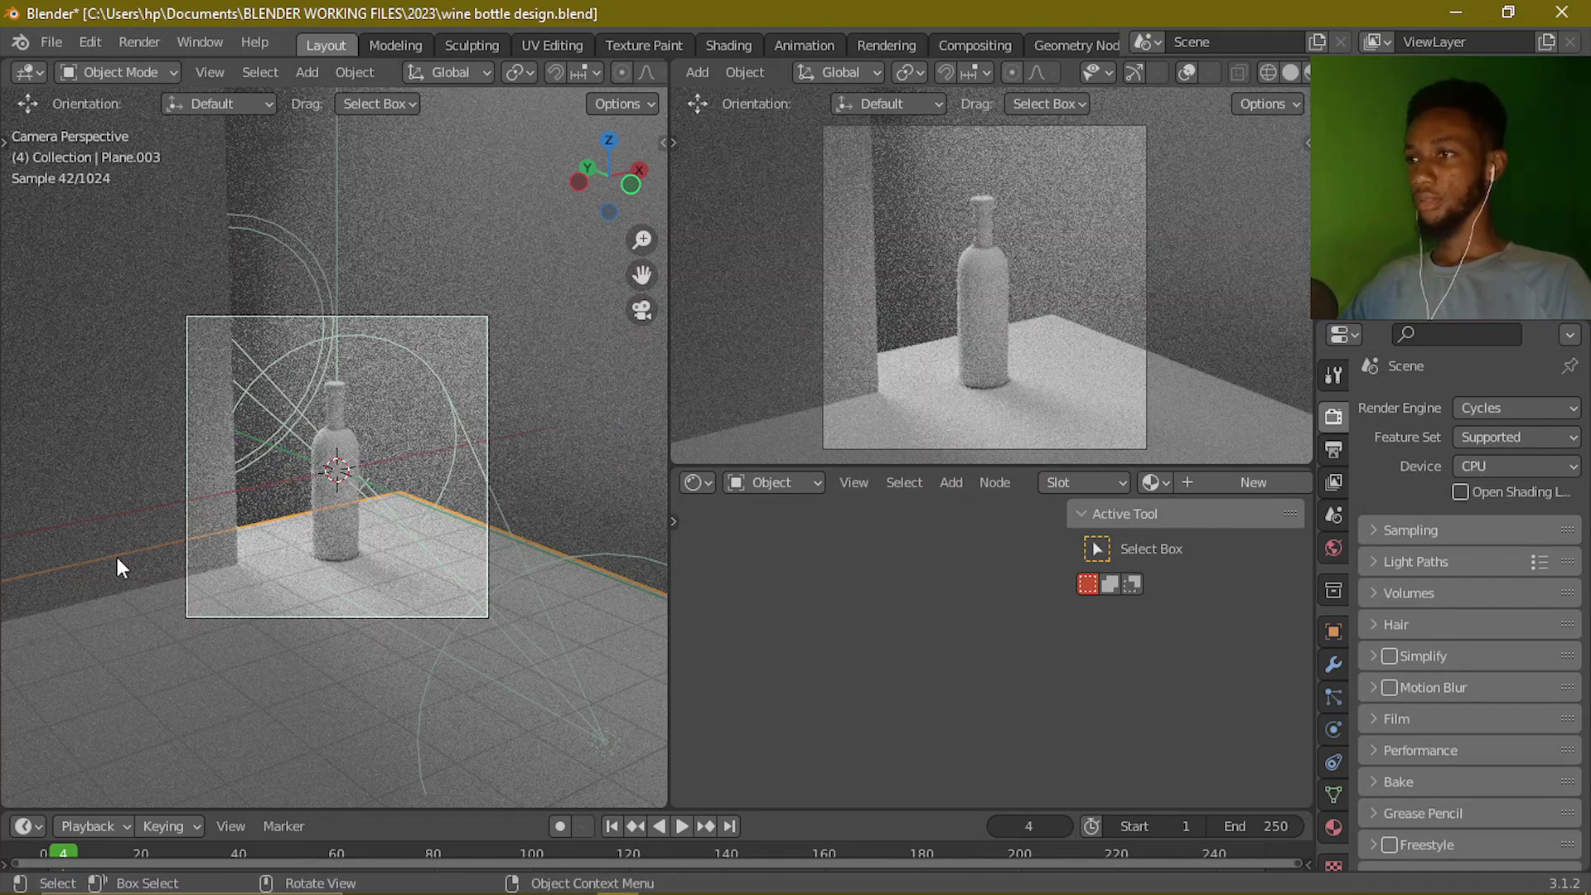
left_click(1332, 827)
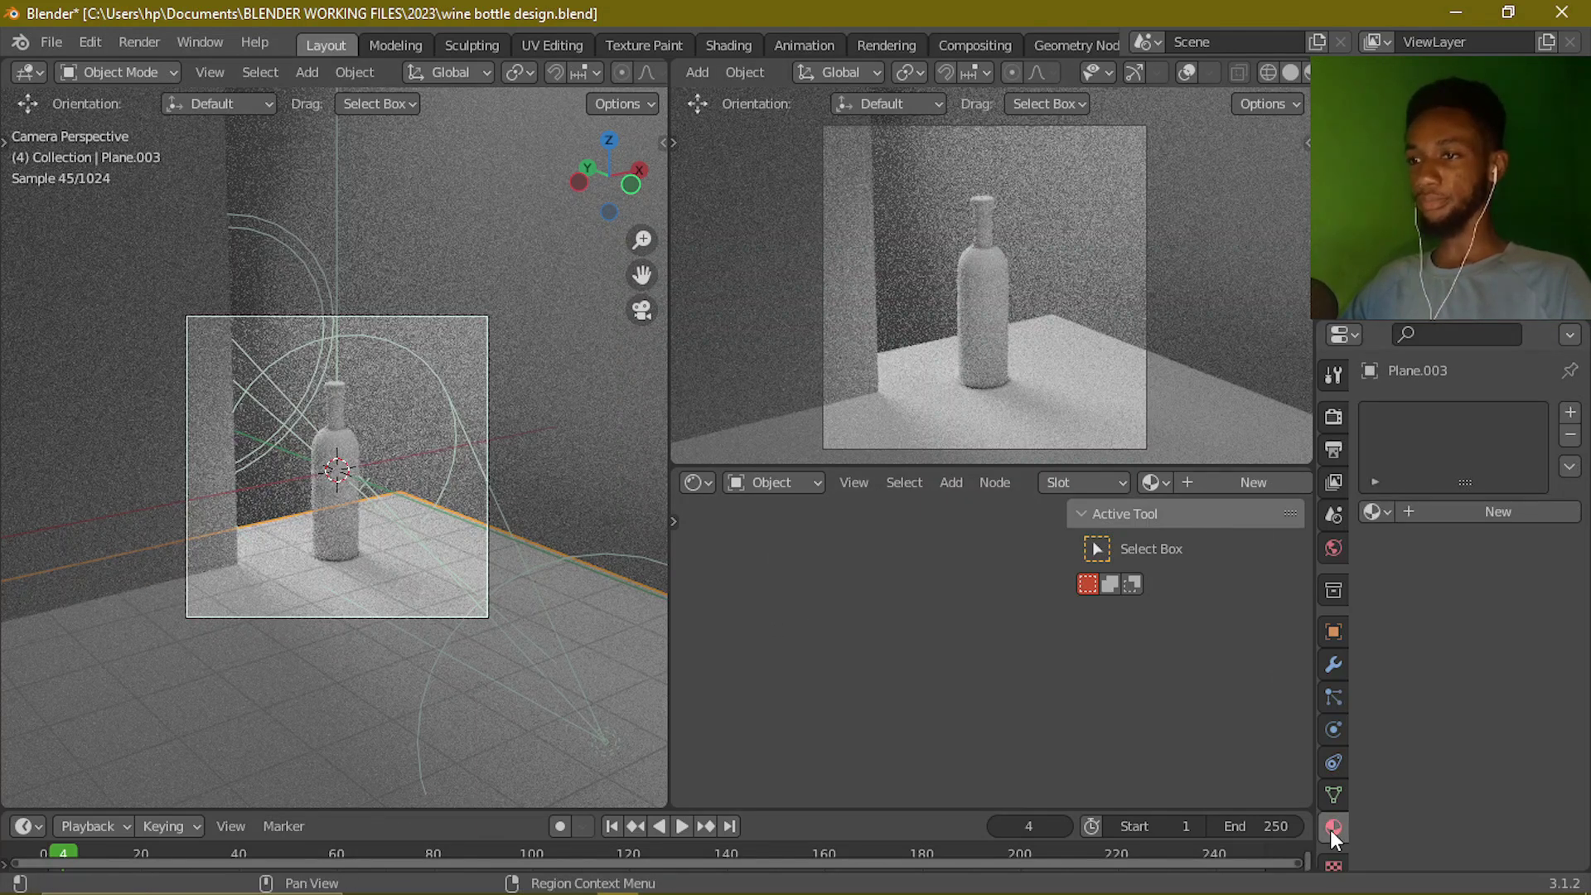
left_click(1500, 521)
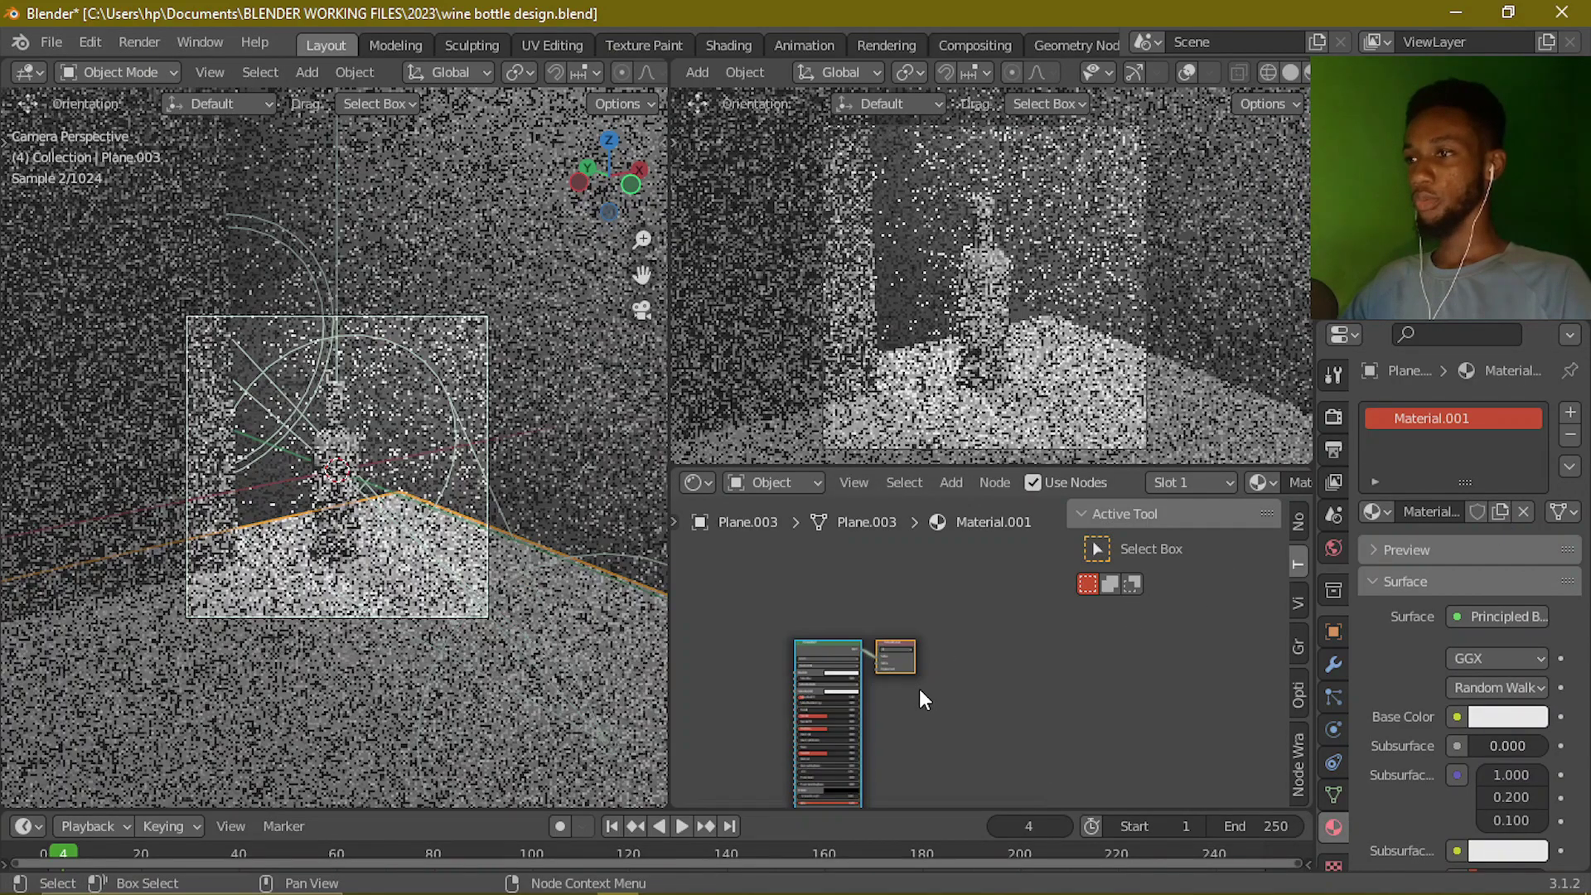
key("Home")
left_click(1333, 416)
- Switch the render engine to Eevee
left_click(1507, 413)
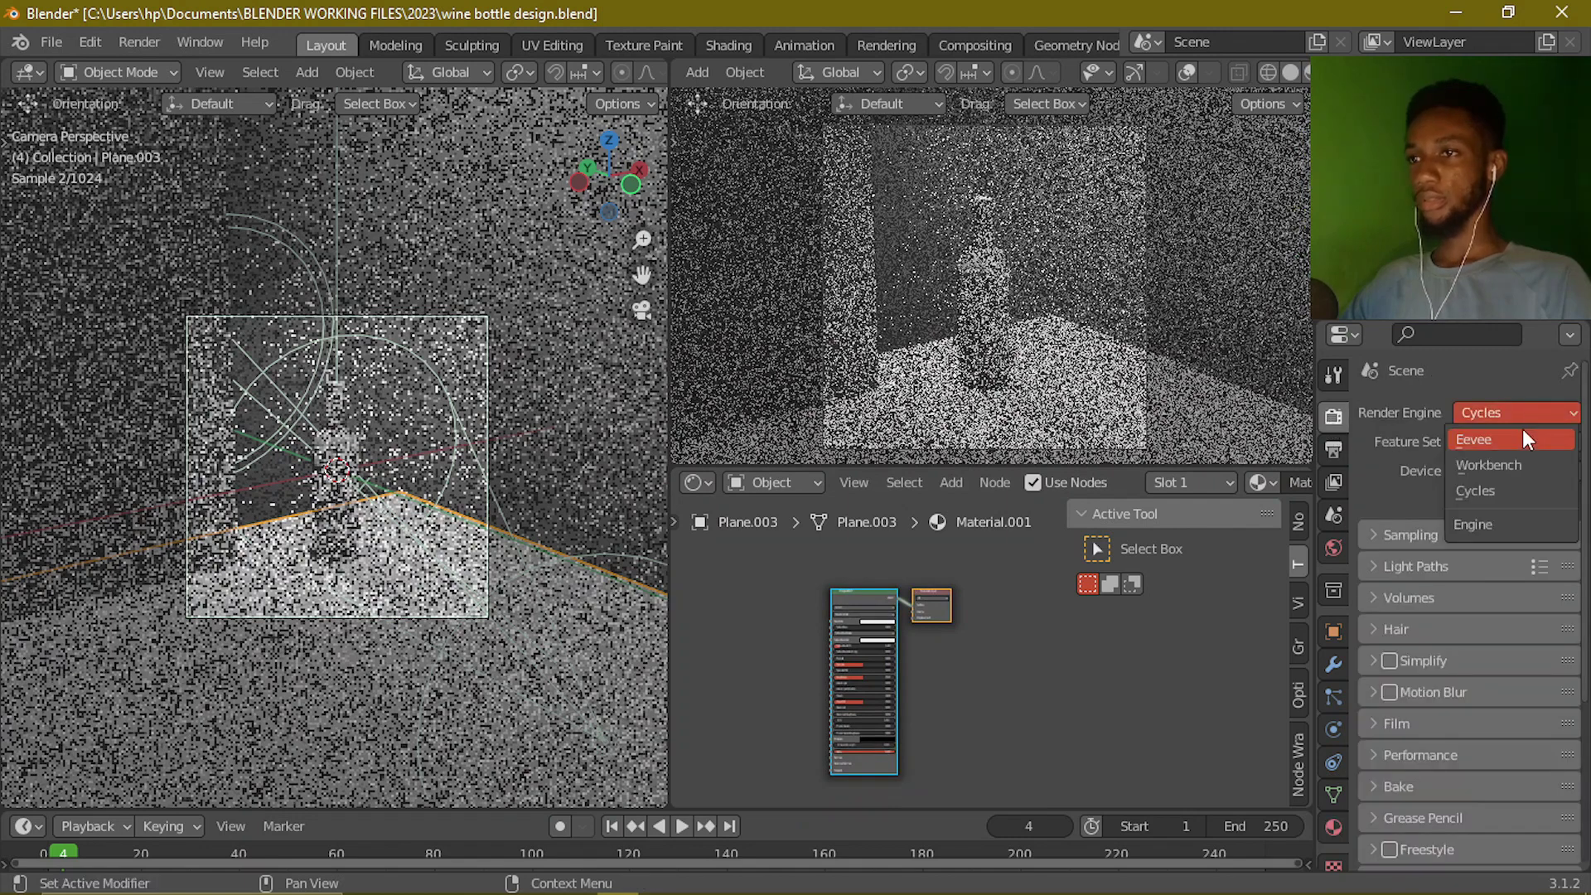
left_click(1523, 431)
scroll(952, 650, "up", 3)
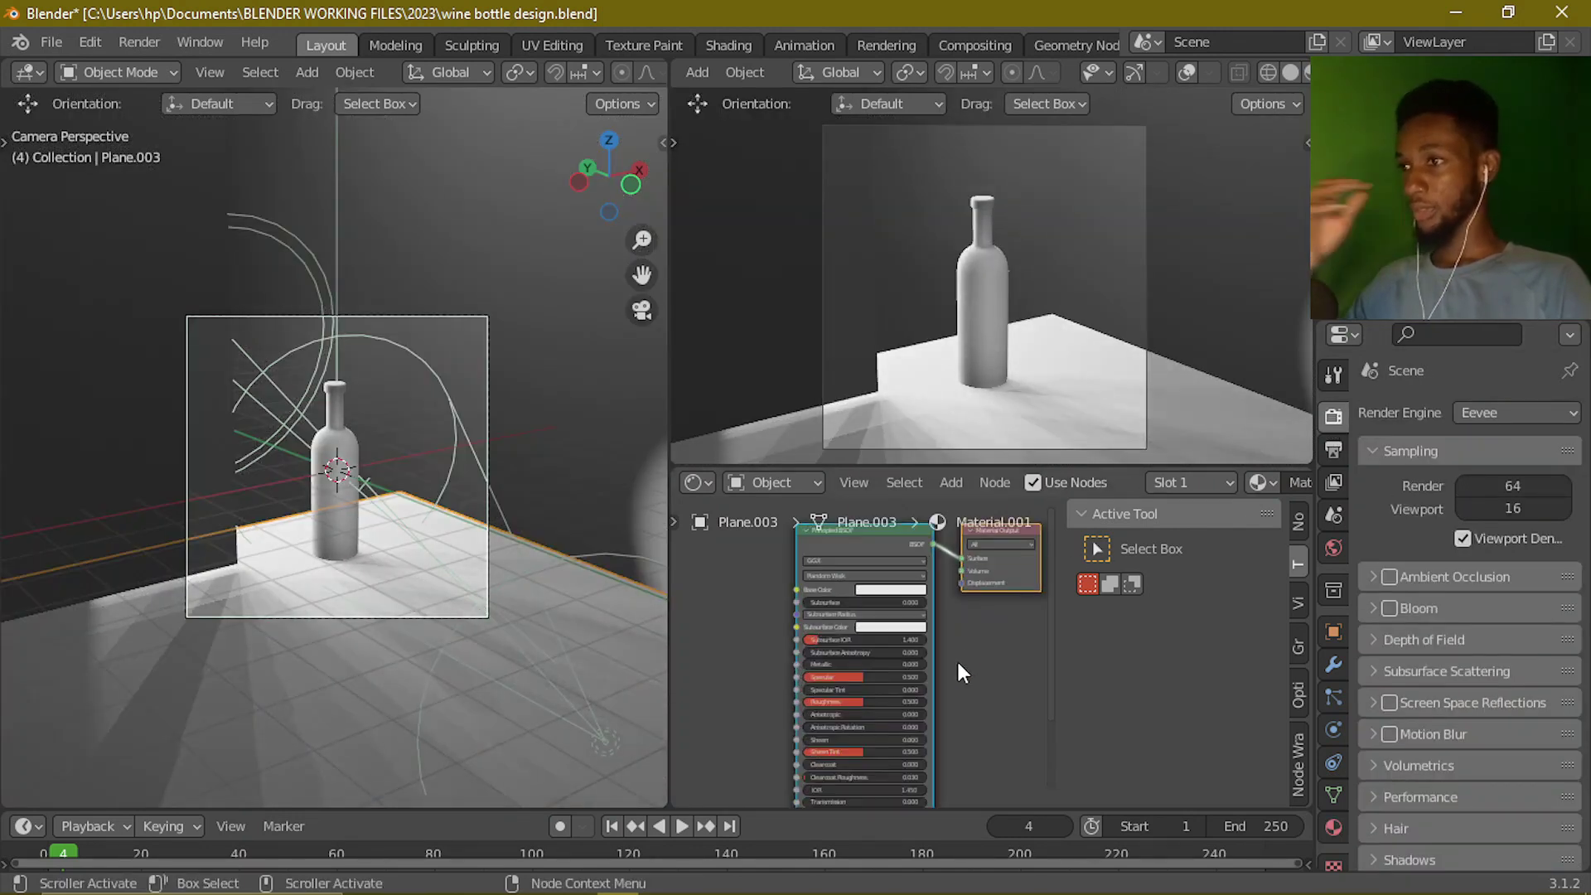
scroll(987, 651, "up", 2)
- Set the floor material's Base Color to hex 141414
left_click(921, 596)
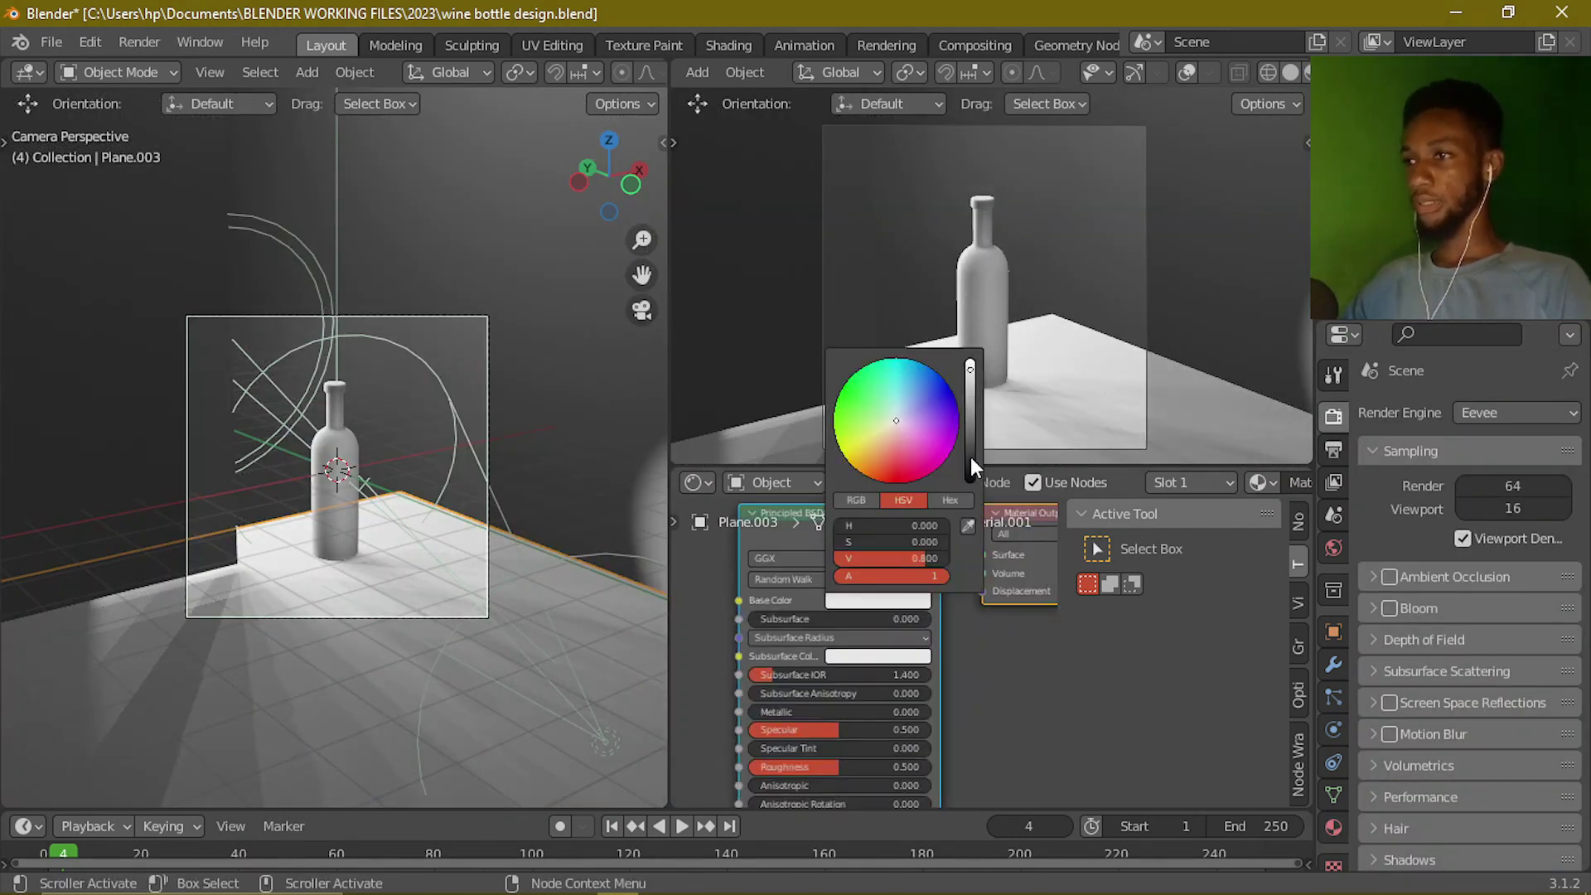
left_click_drag(971, 460, 977, 471)
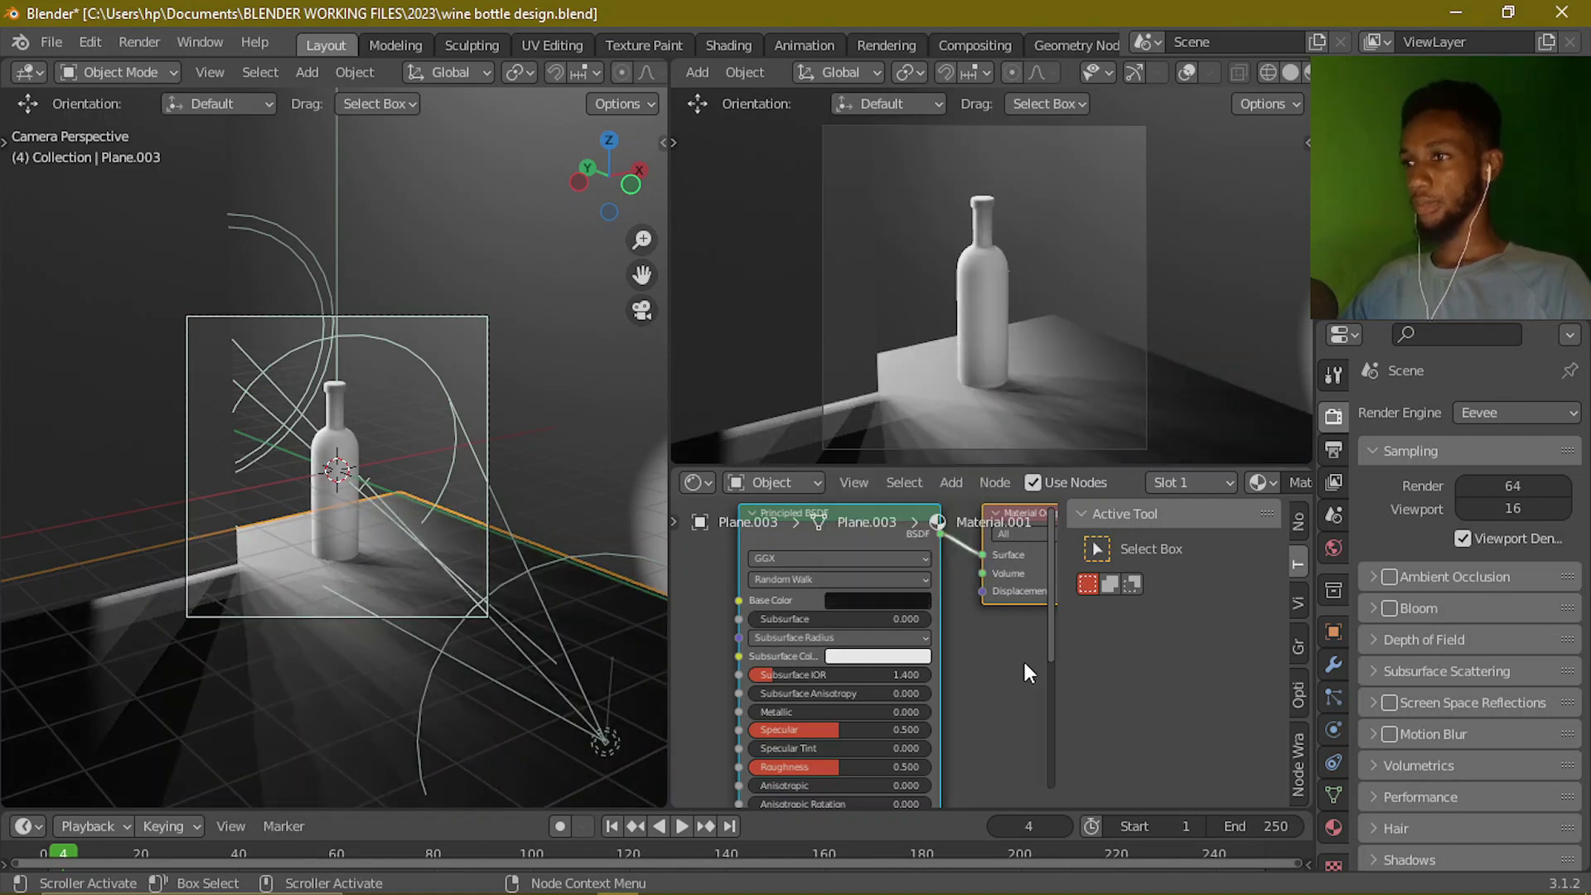
scroll(979, 679, "up", 2)
left_click(942, 572)
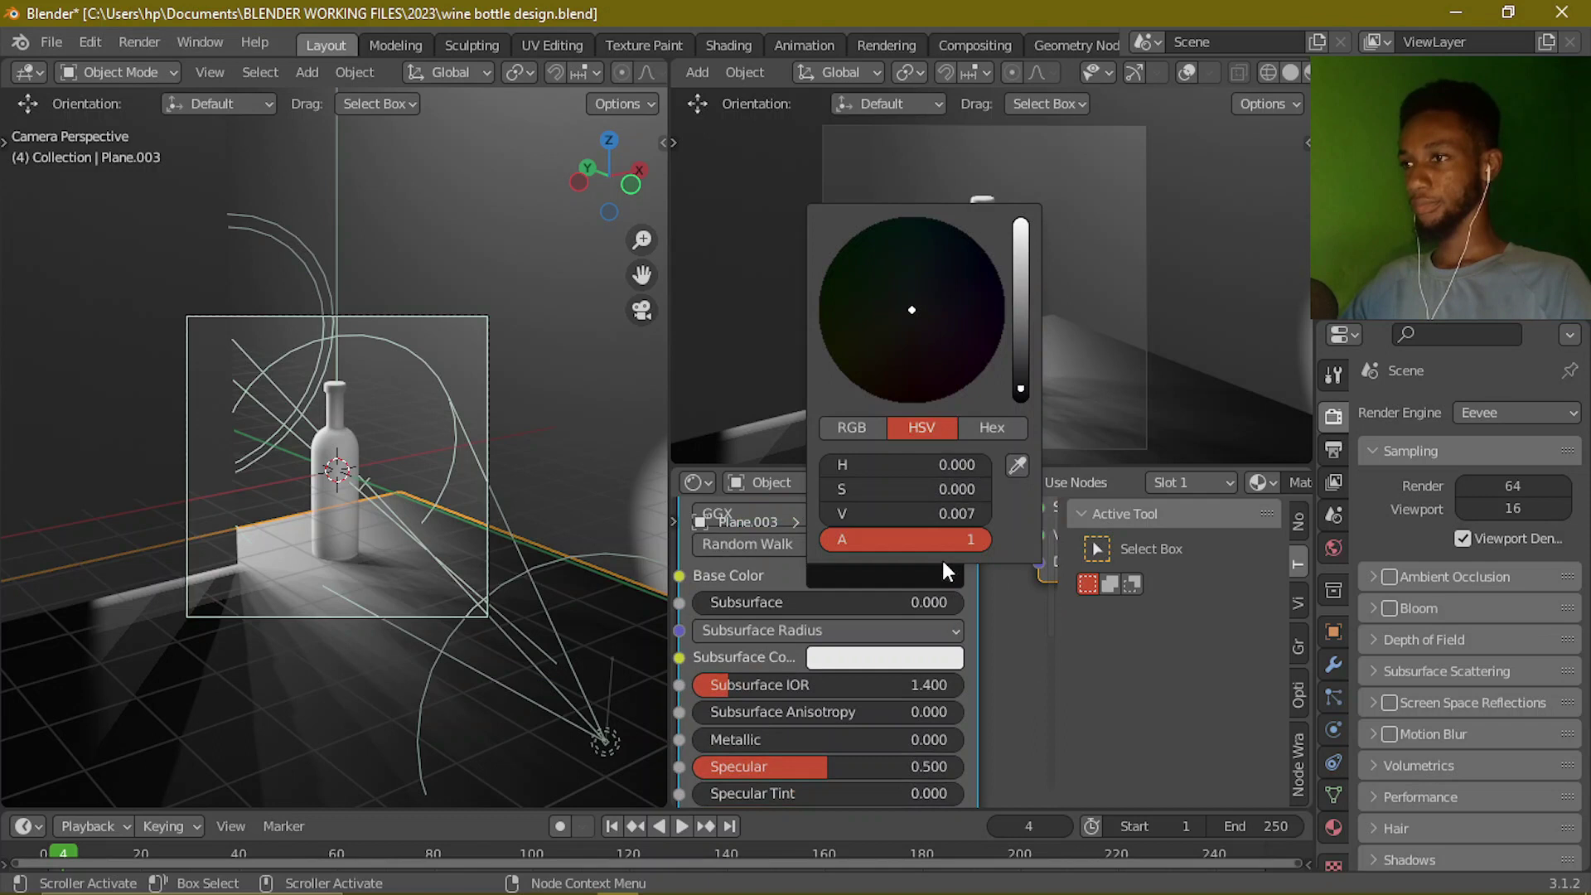
left_click(994, 424)
left_click(942, 462)
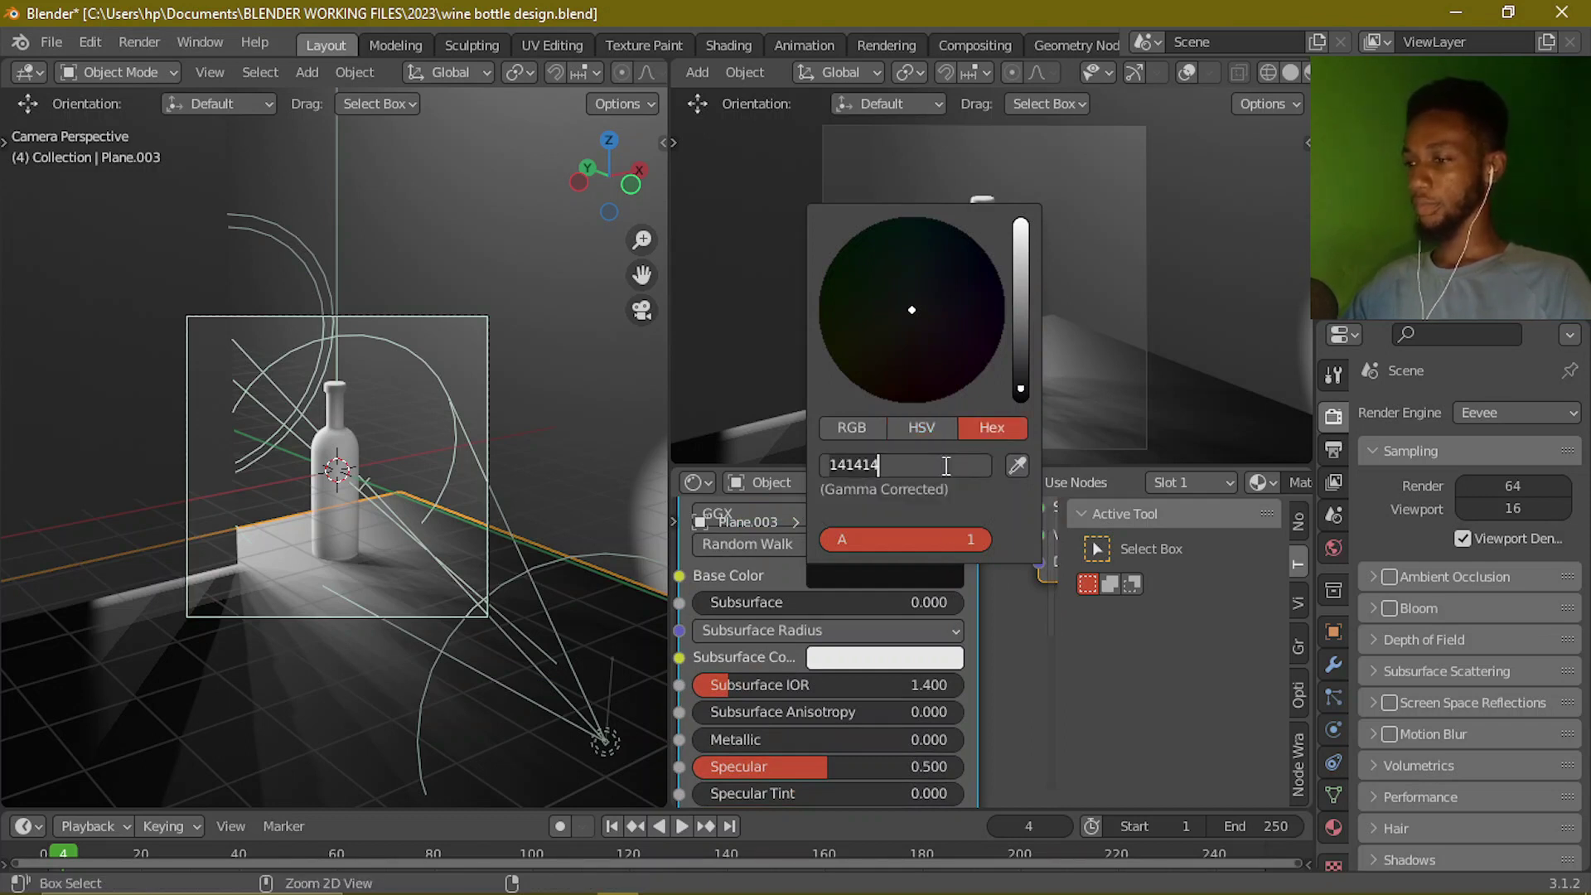
key("Return")
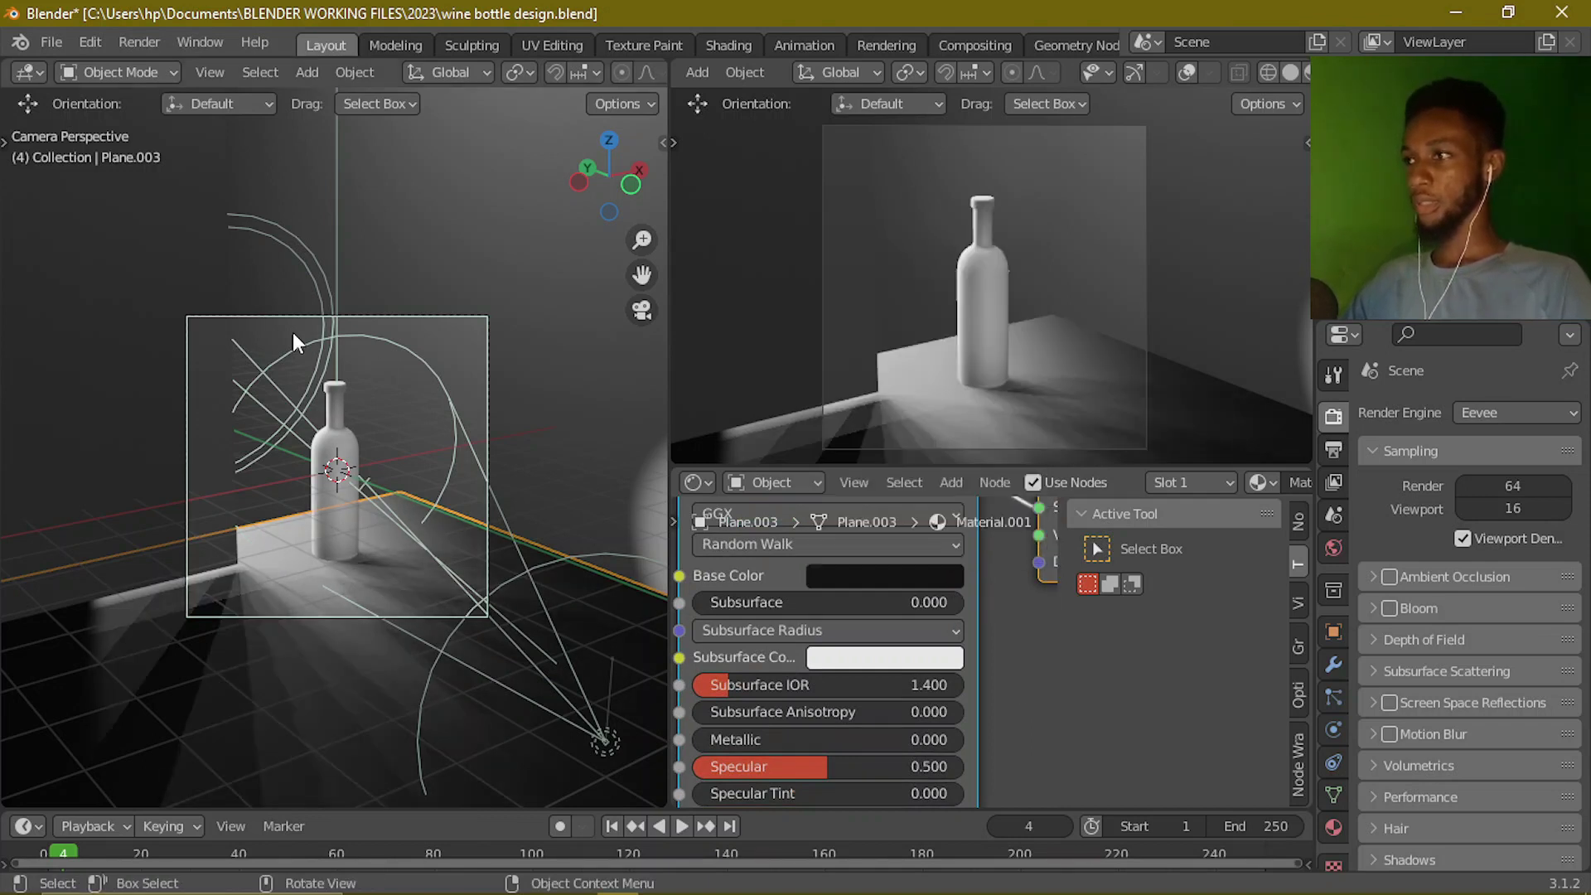
left_click(577, 876)
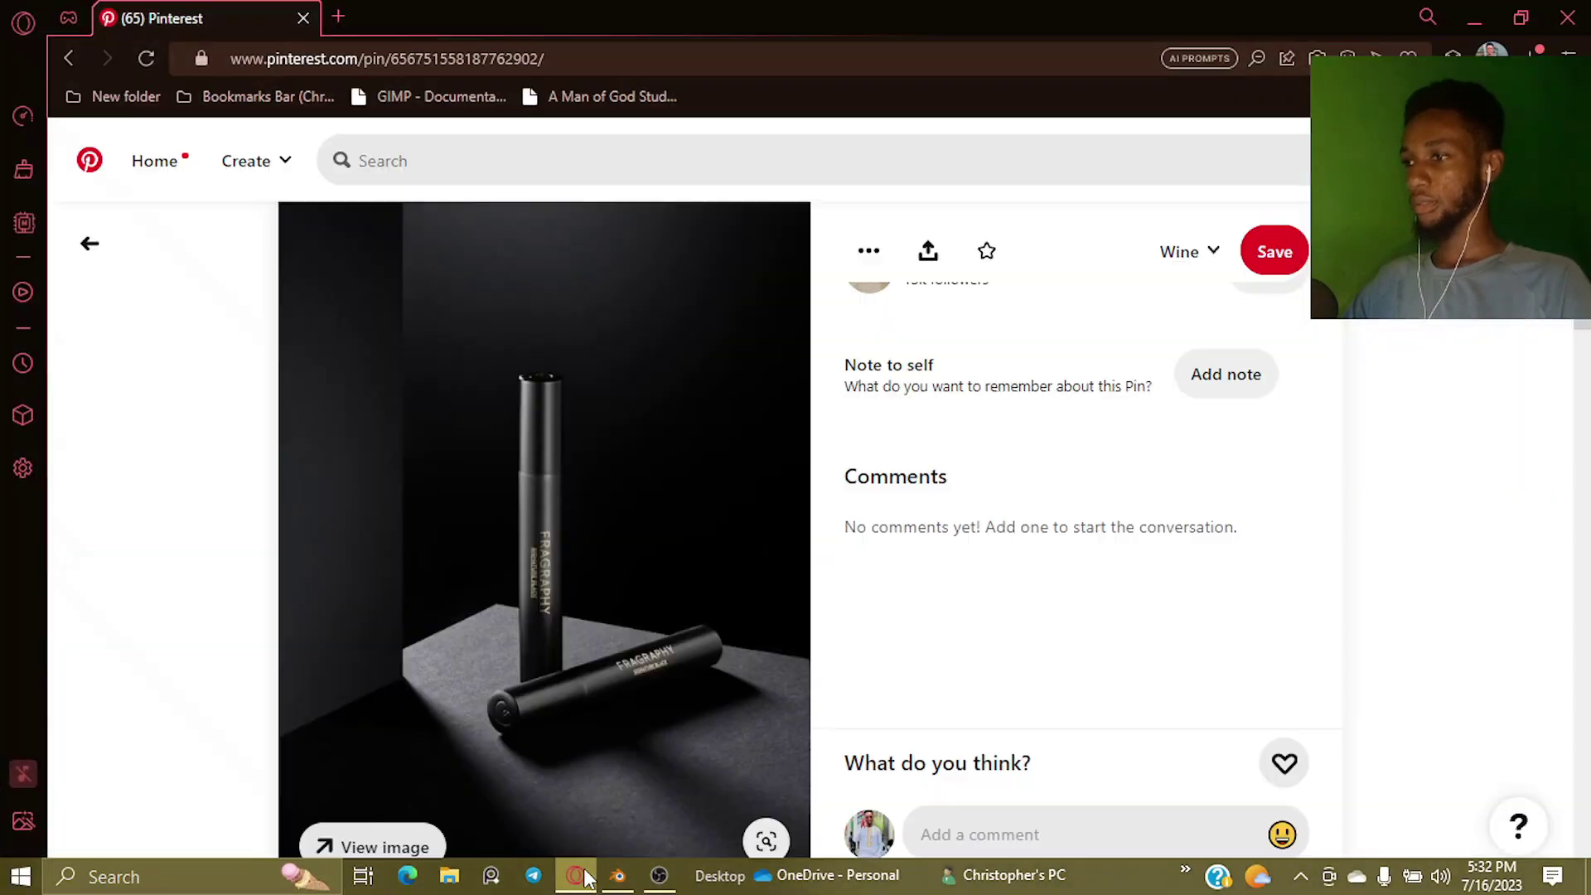
left_click(584, 870)
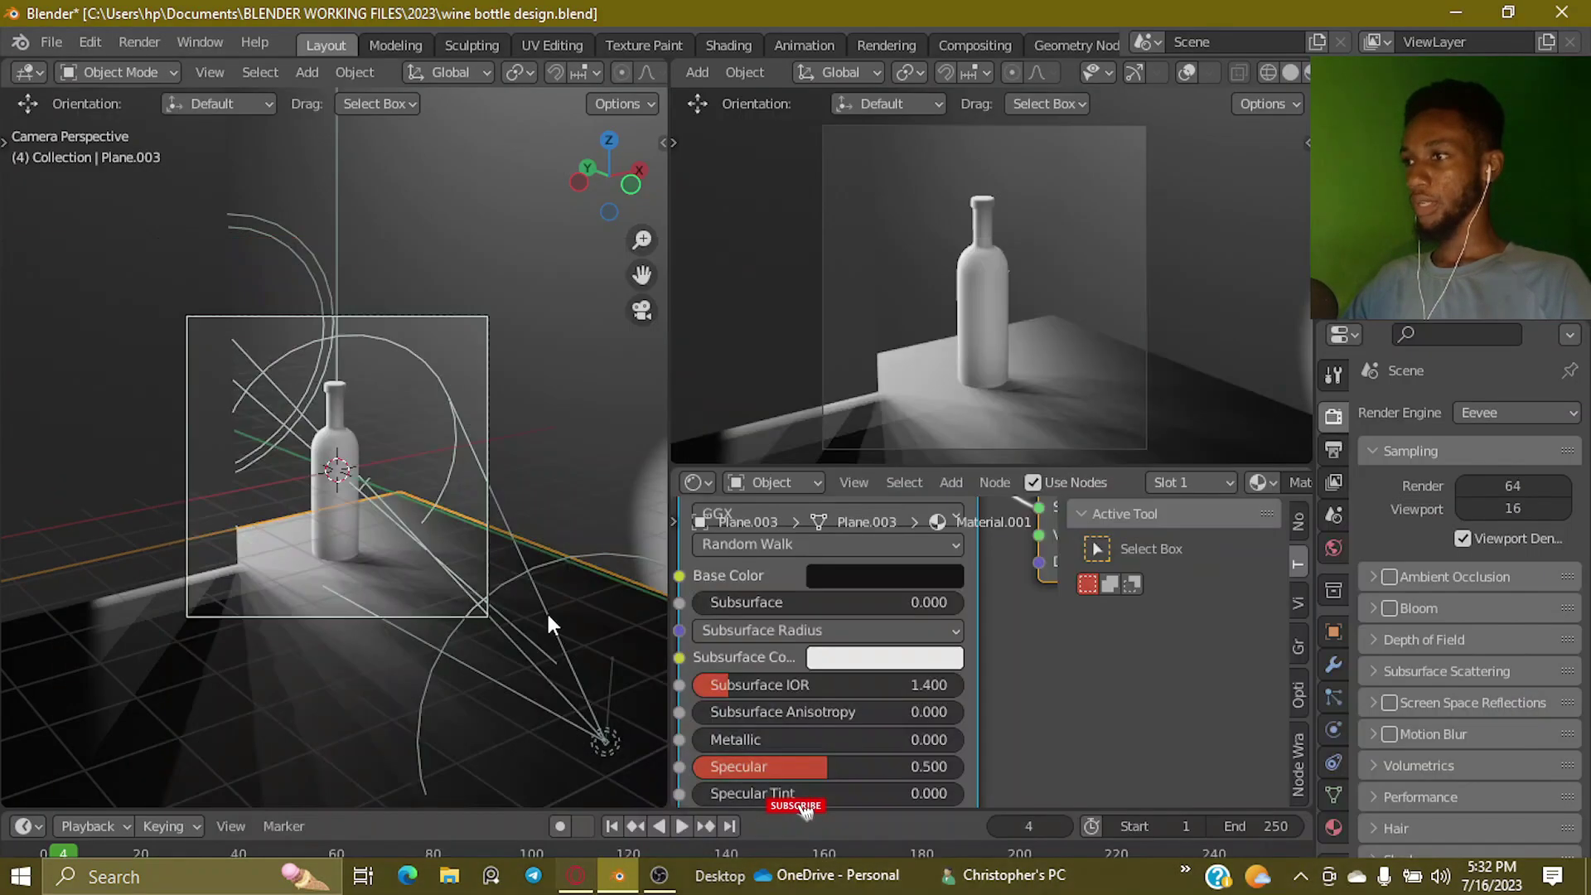
- Assign Material.001 to the back wall Plane.004
left_click(378, 440)
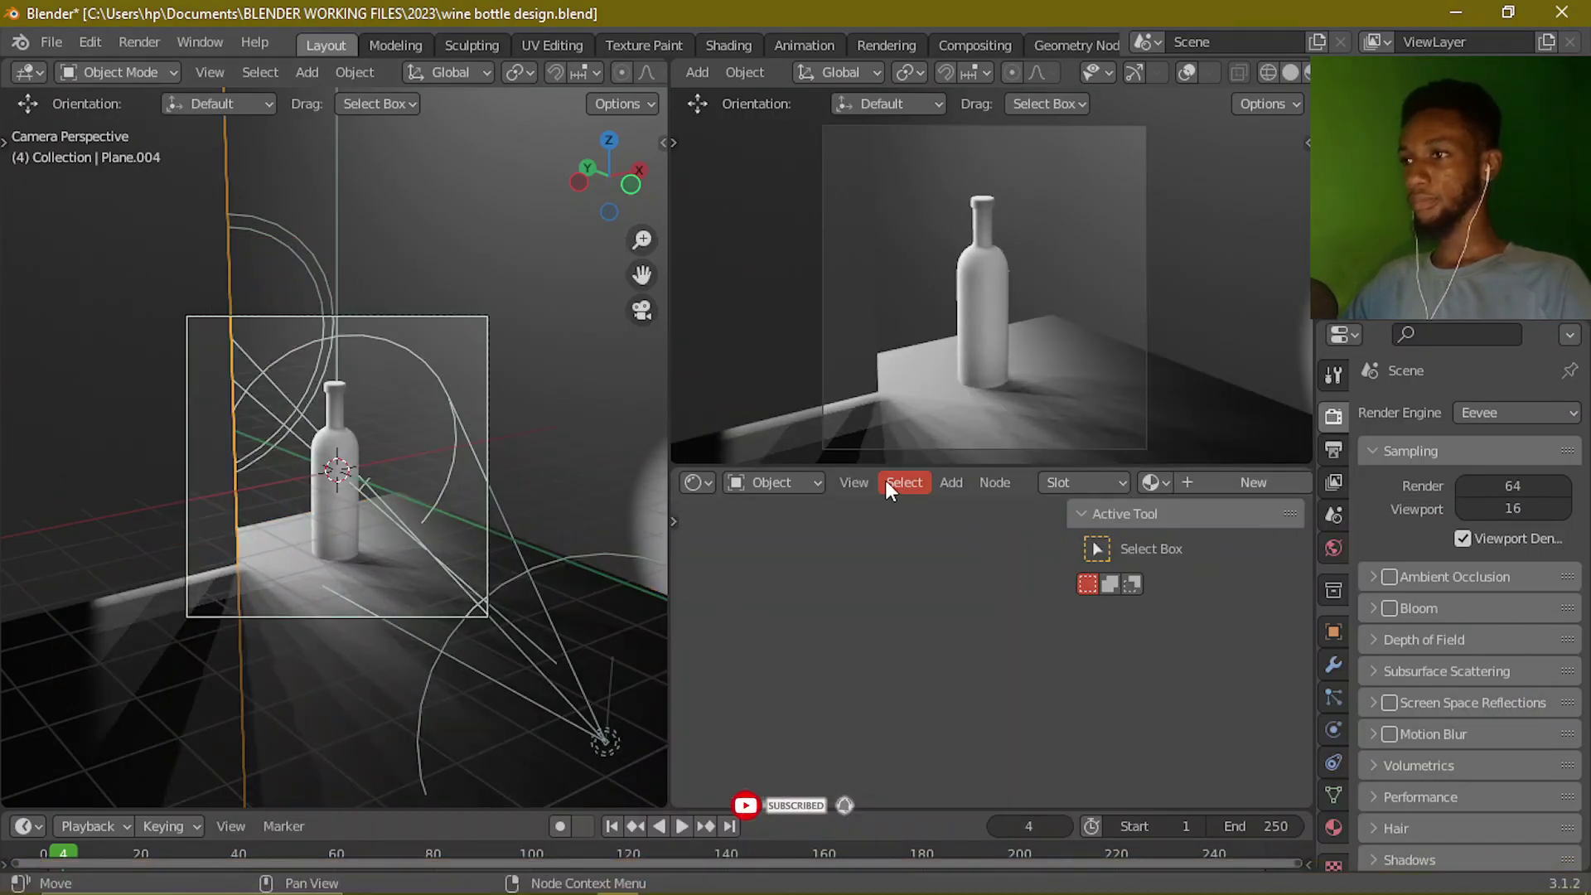
scroll(885, 480, "down", 5)
left_click(952, 482)
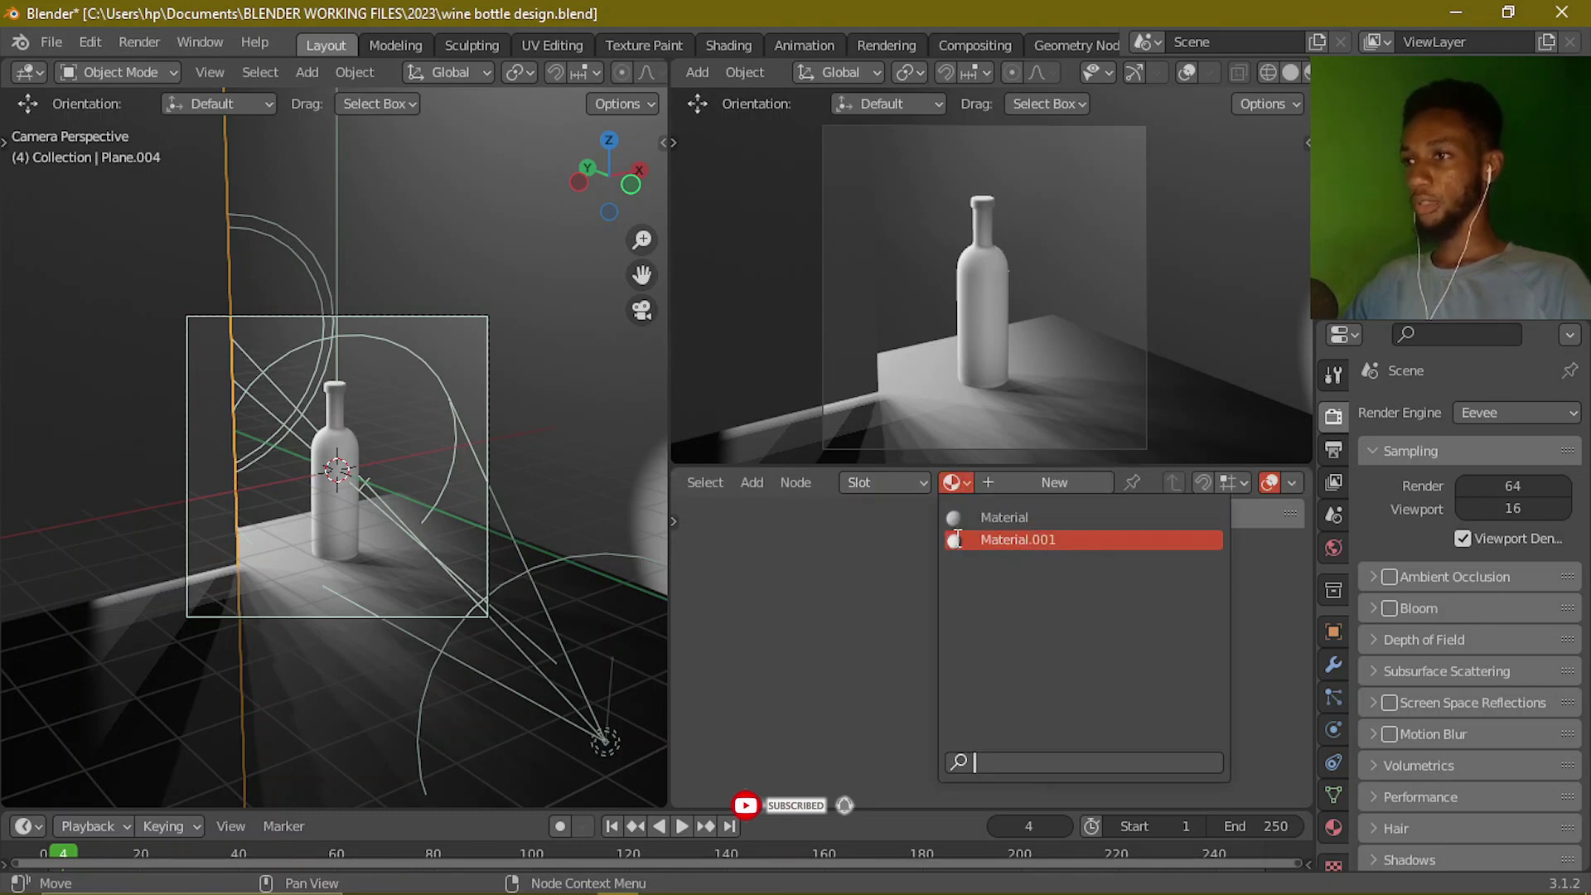
left_click(956, 539)
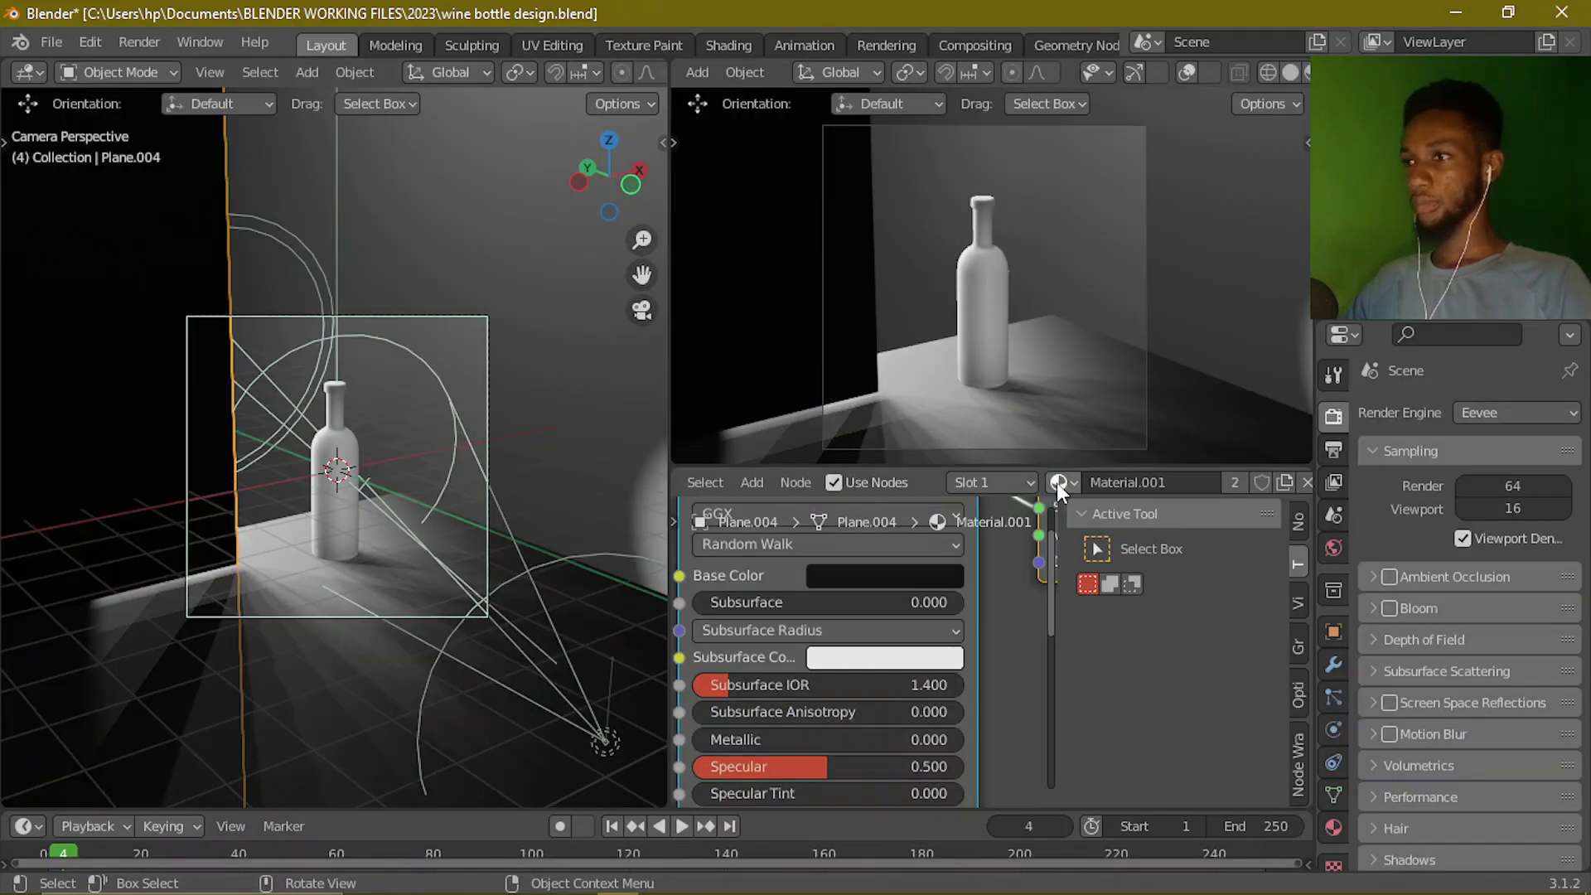
left_click(1059, 487)
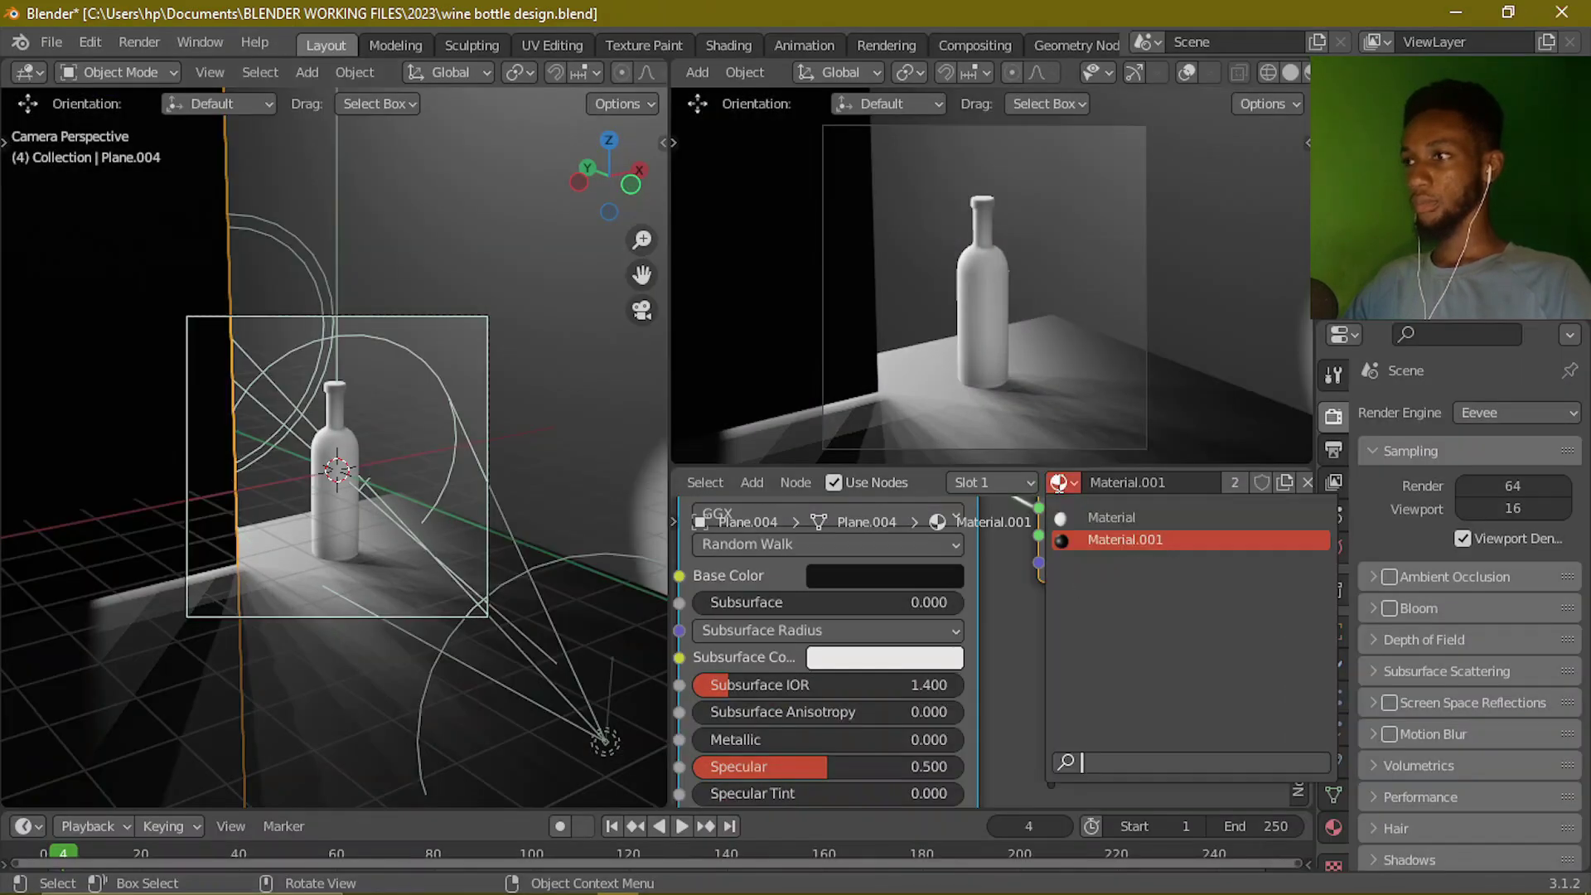
scroll(414, 332, "down", 5)
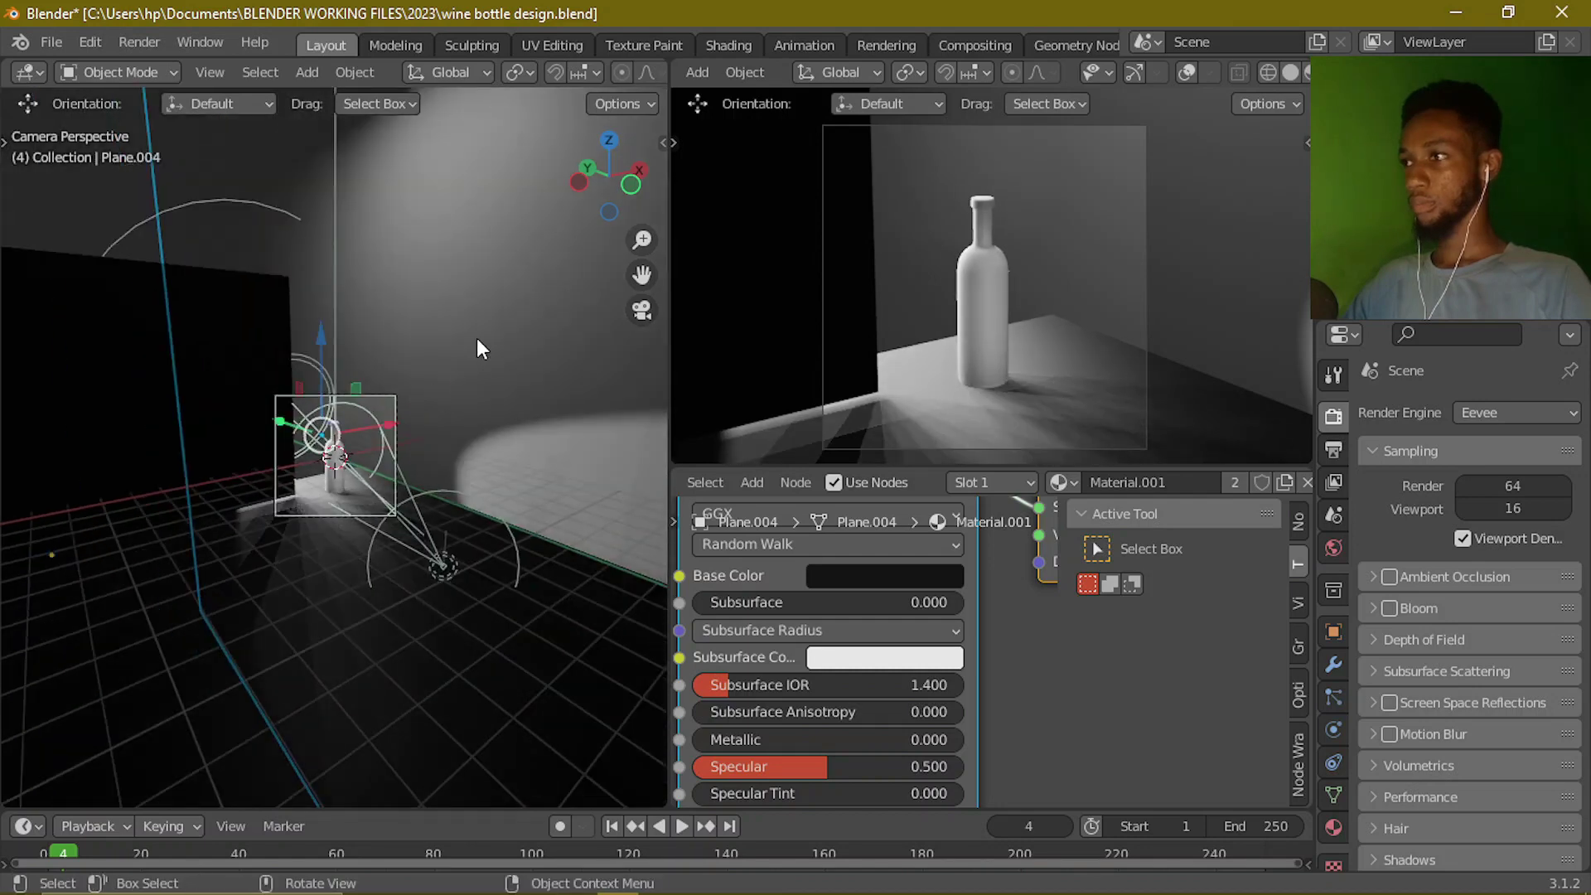
scroll(475, 336, "up", 3)
- Assign Material.001 to the other wall, Plane.005, as well
left_click(551, 277)
scroll(488, 376, "down", 4)
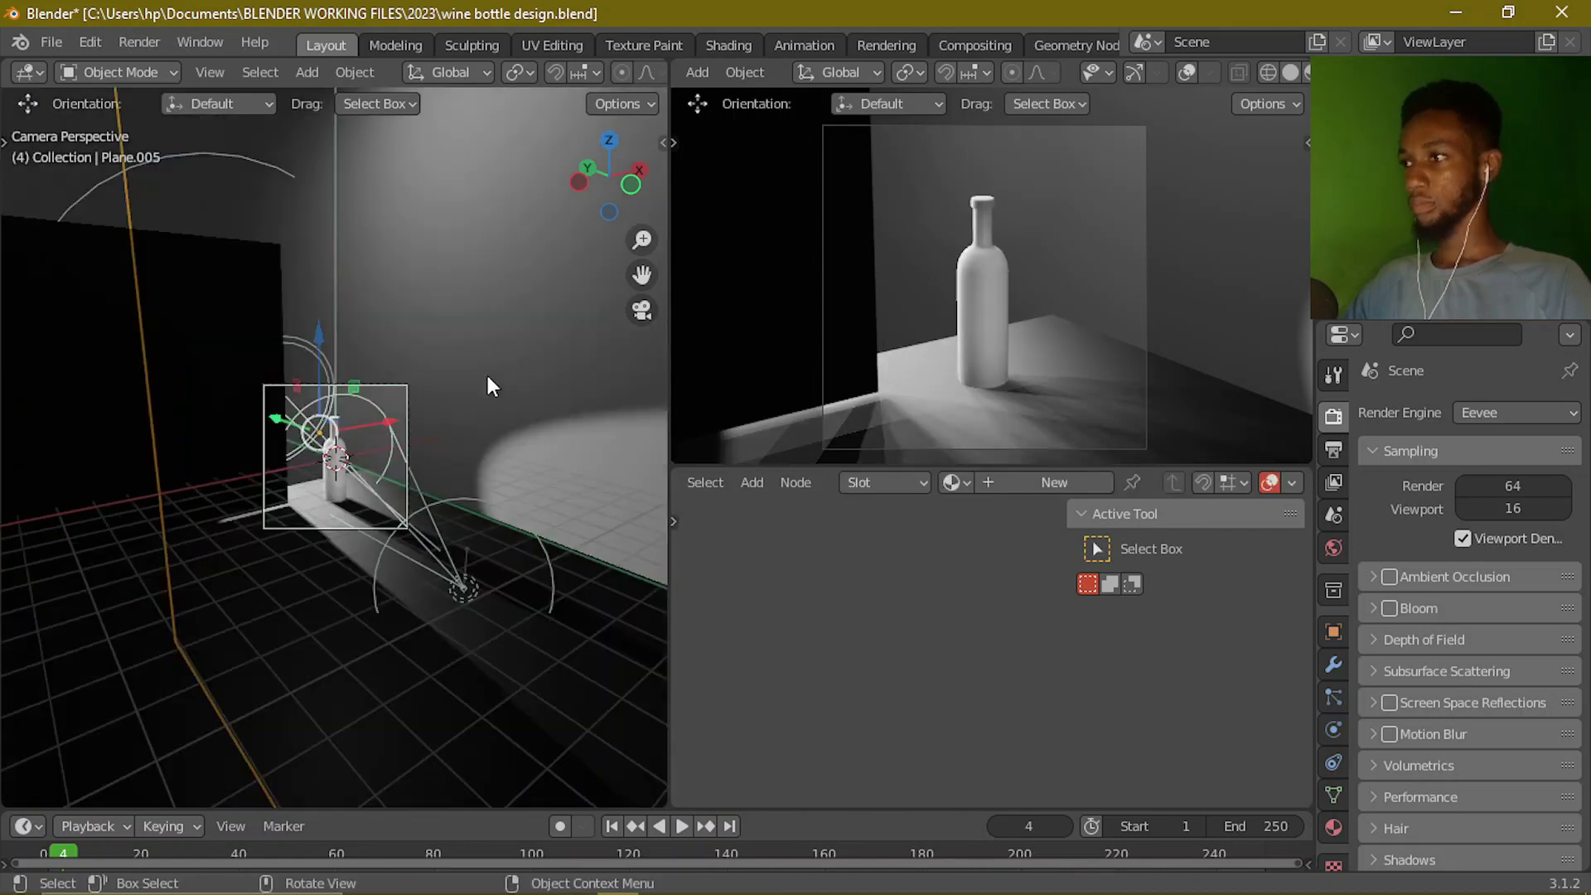
scroll(475, 341, "up", 2)
left_click(951, 483)
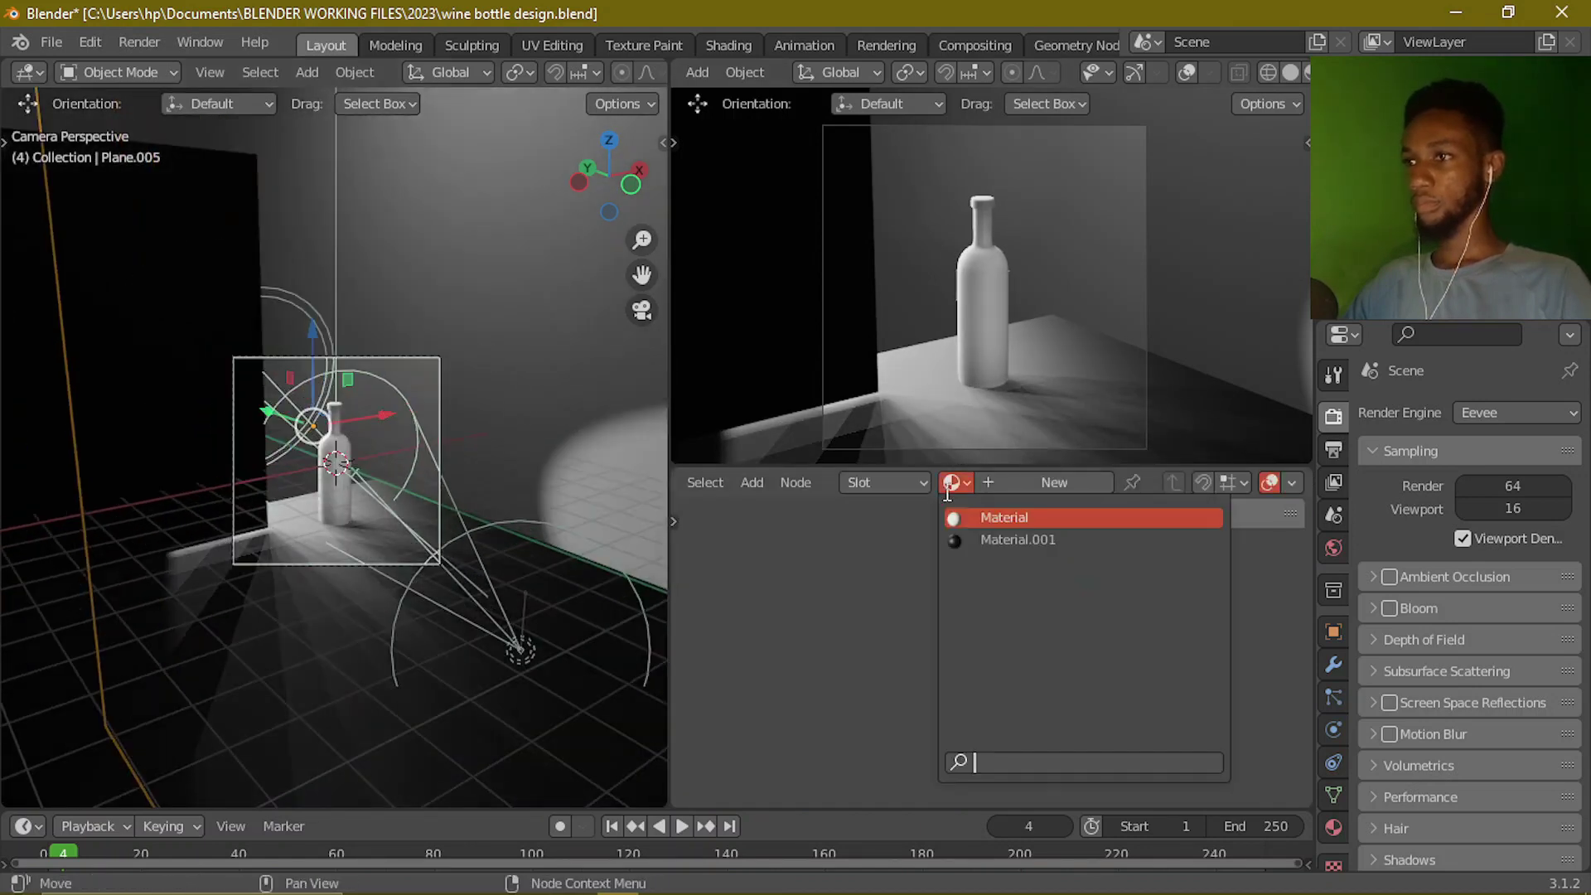
left_click(961, 535)
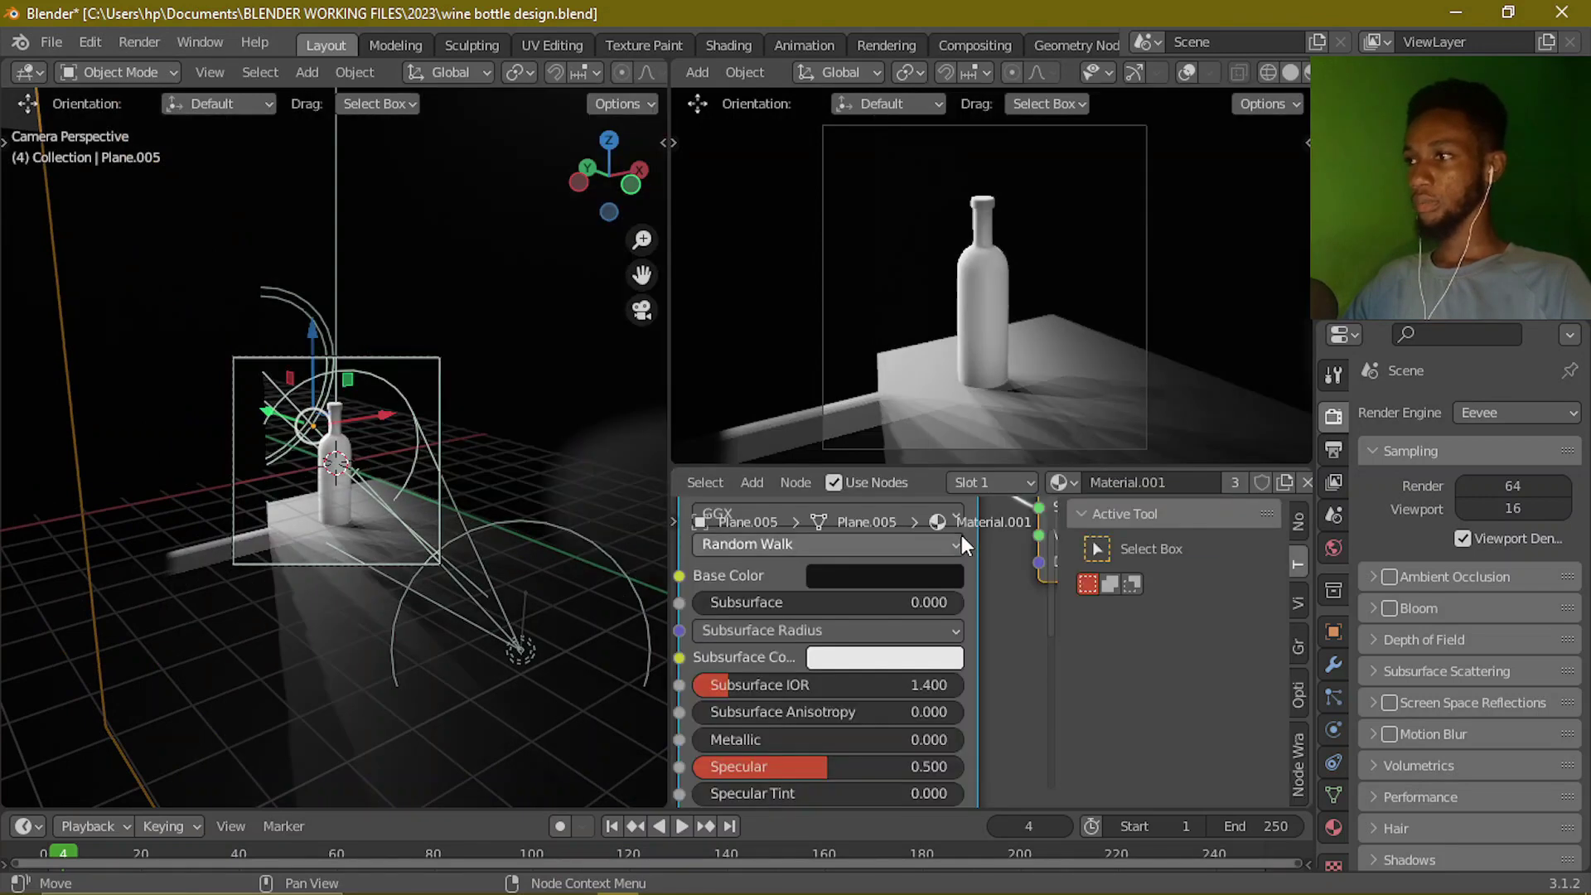
scroll(260, 585, "up", 4)
left_click(258, 573)
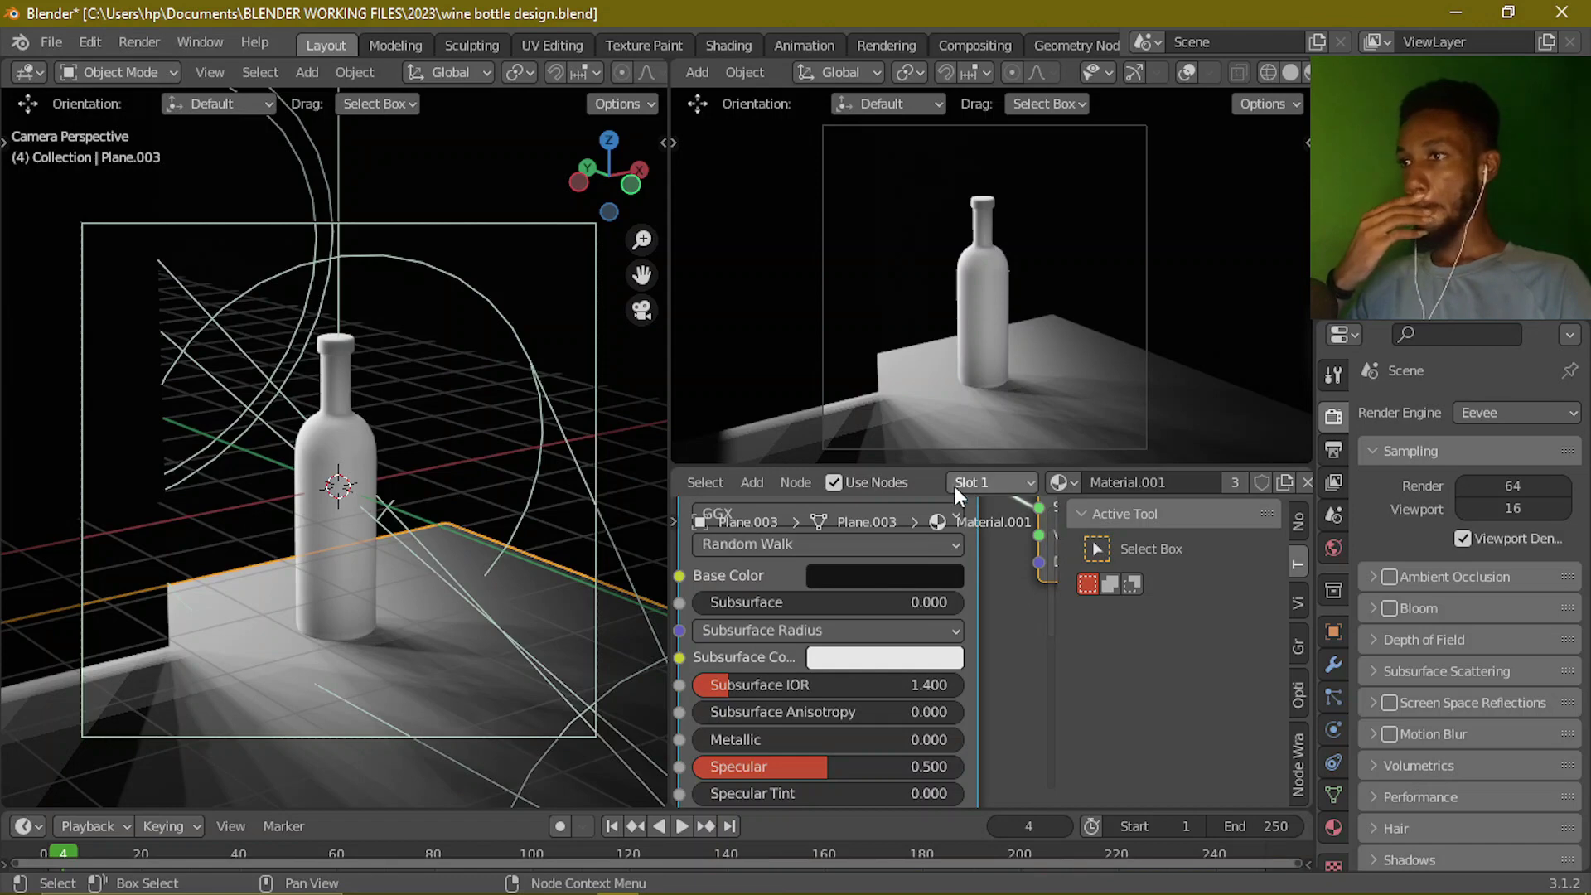
- Keep Material.001 on the floor and give Plane.005 a new material of its own
left_click(1060, 482)
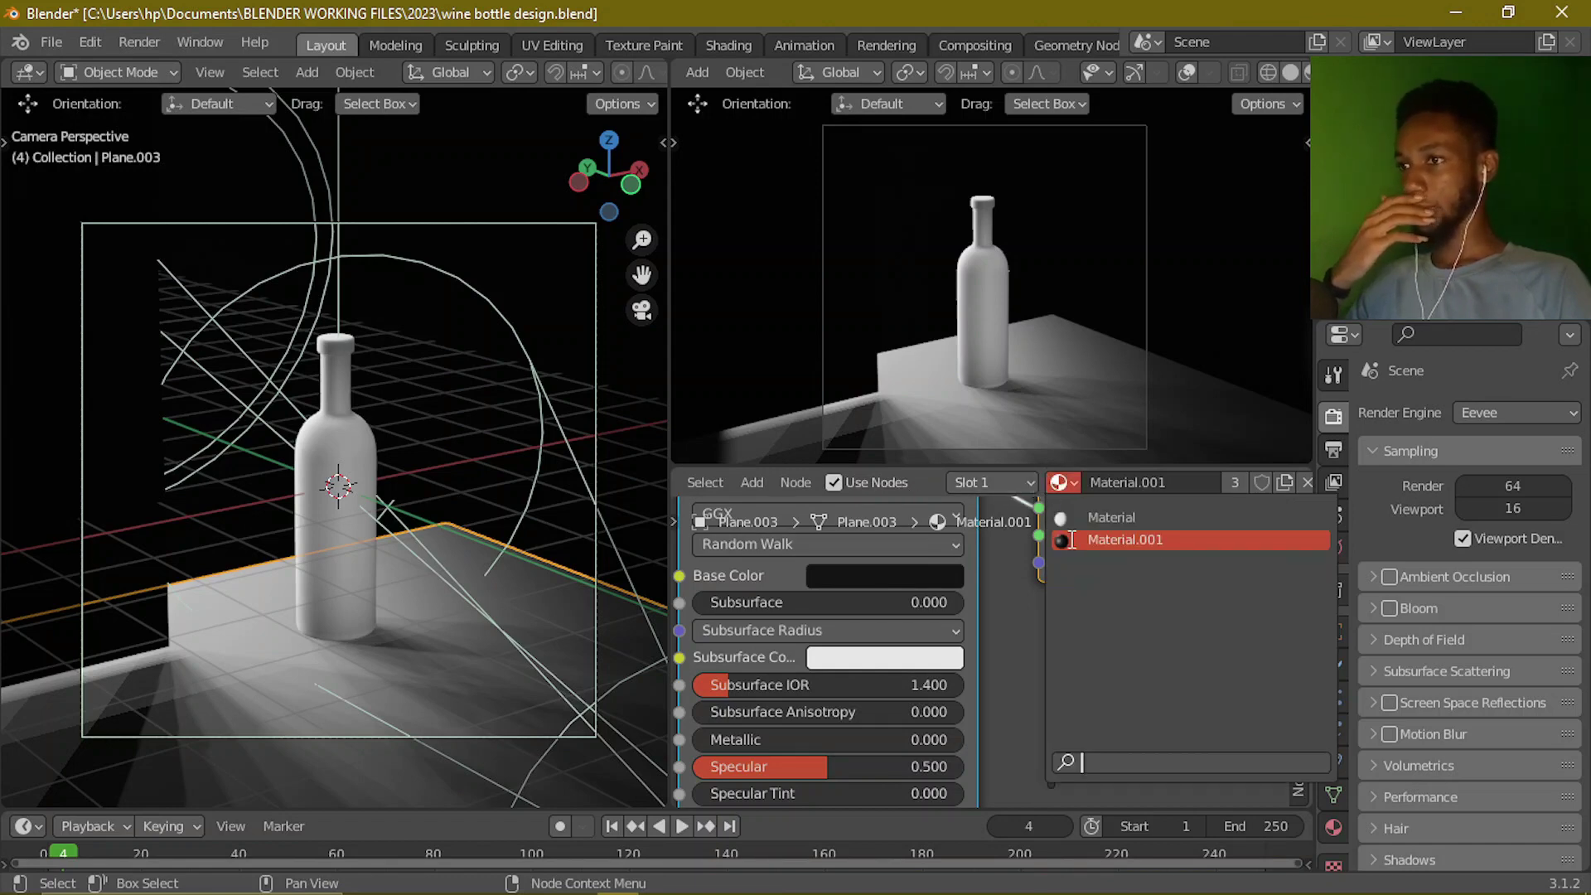
left_click(1077, 540)
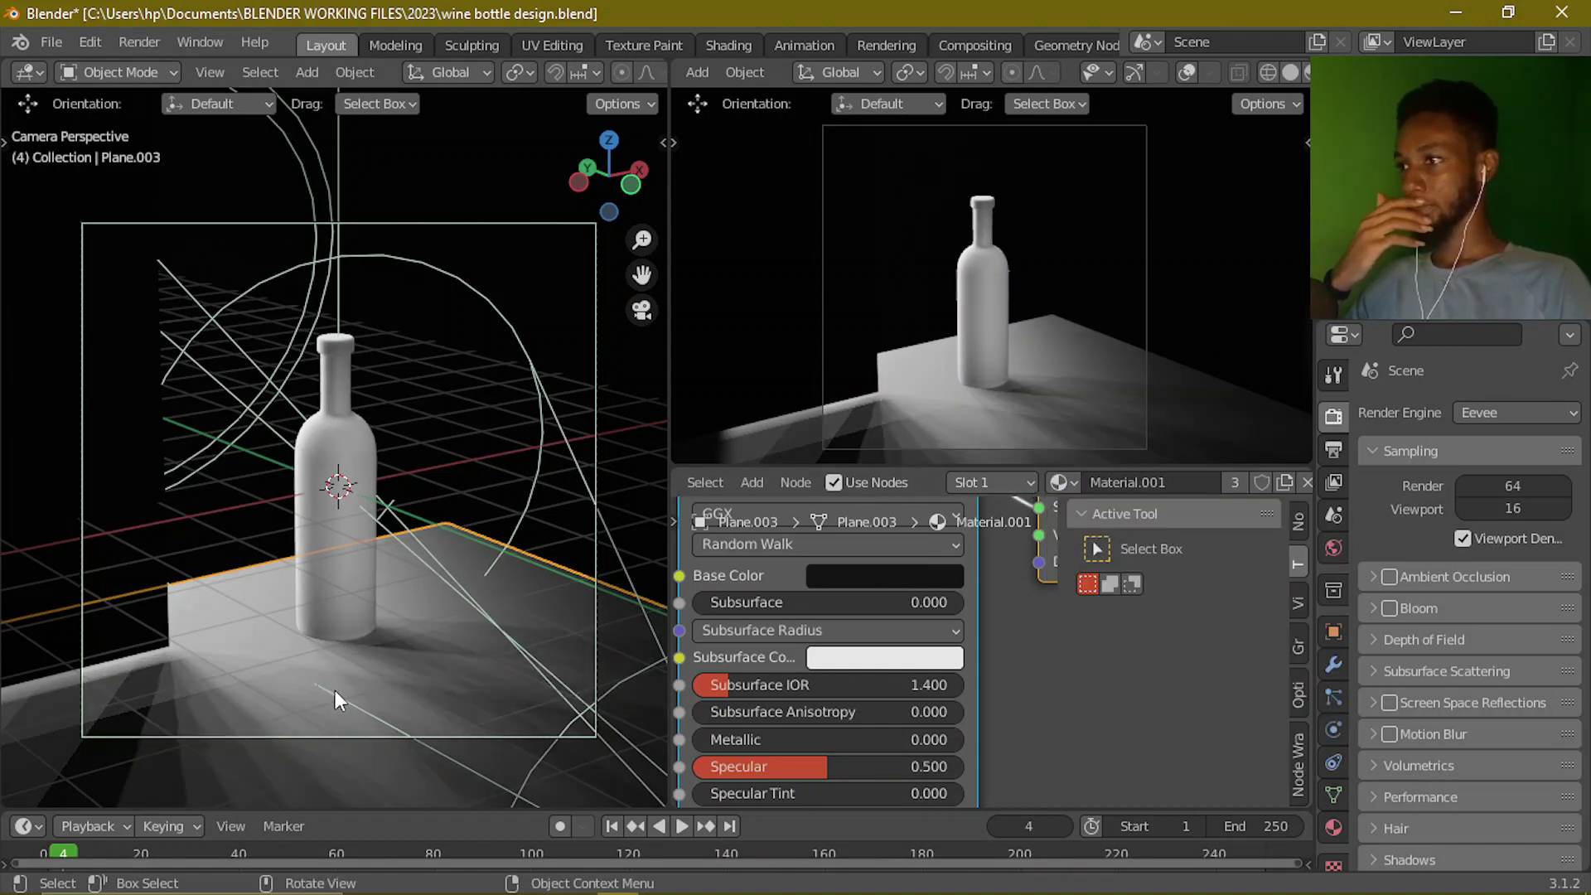
left_click(305, 681)
scroll(405, 705, "down", 5)
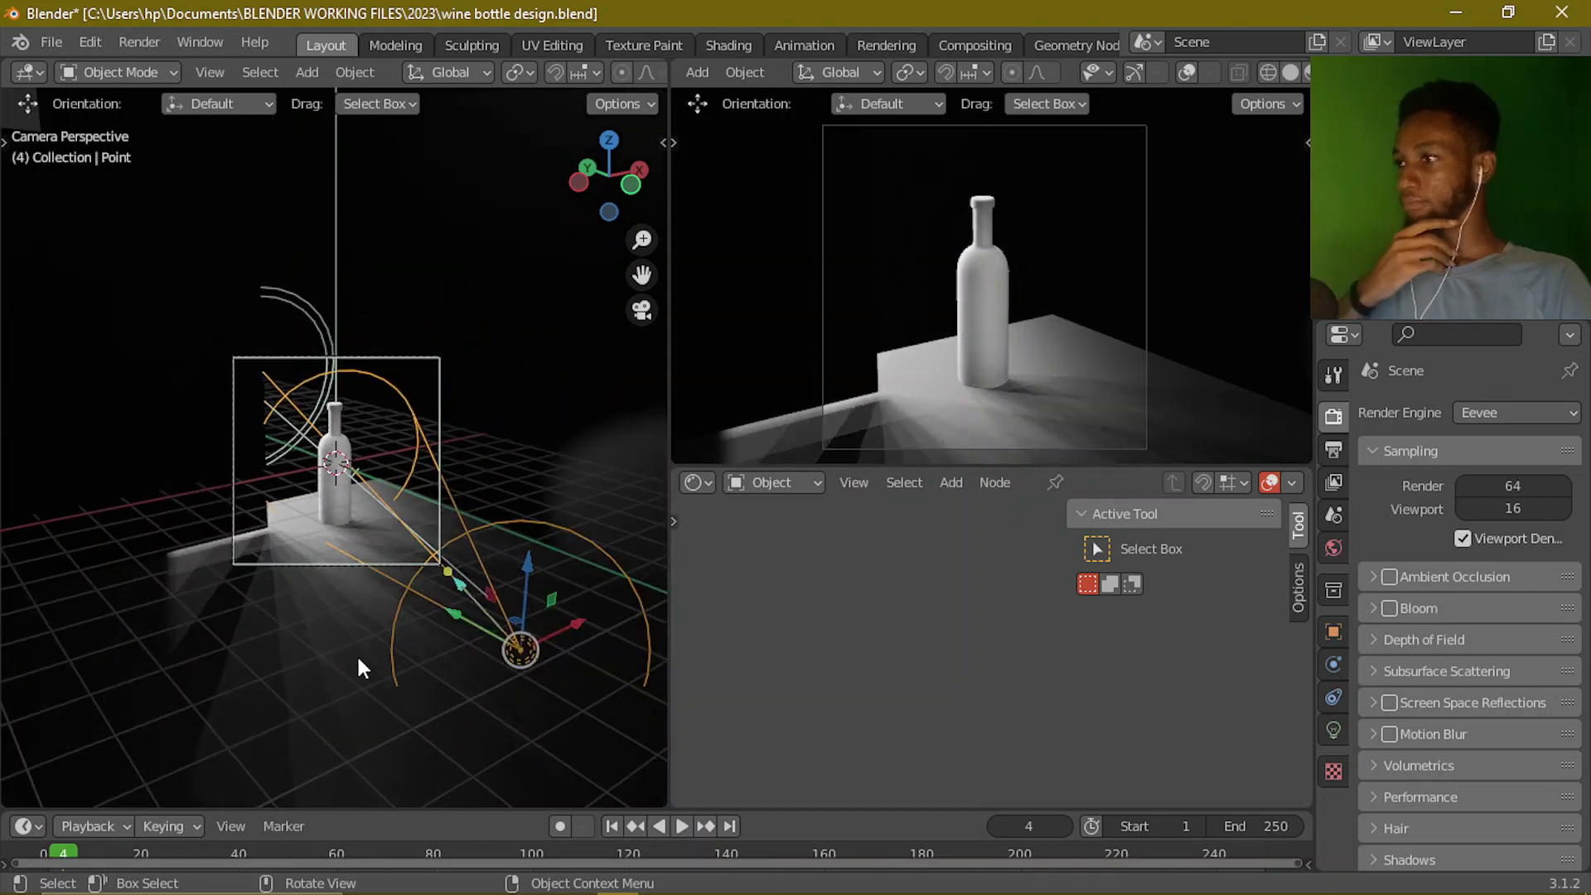
scroll(356, 654, "up", 5)
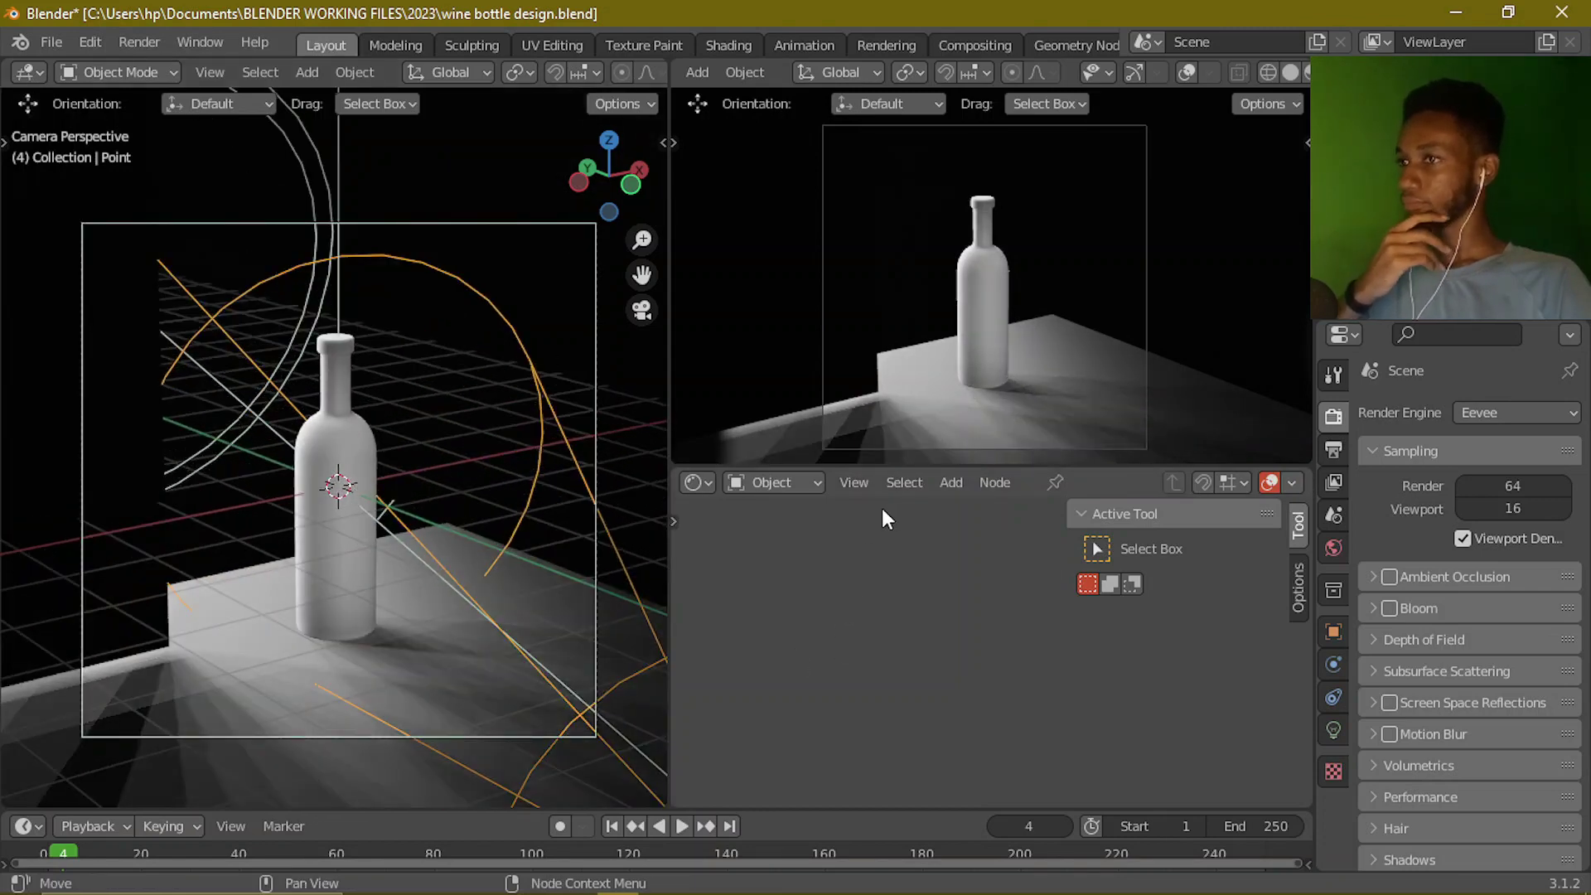
left_click(1059, 246)
scroll(1111, 481, "down", 5)
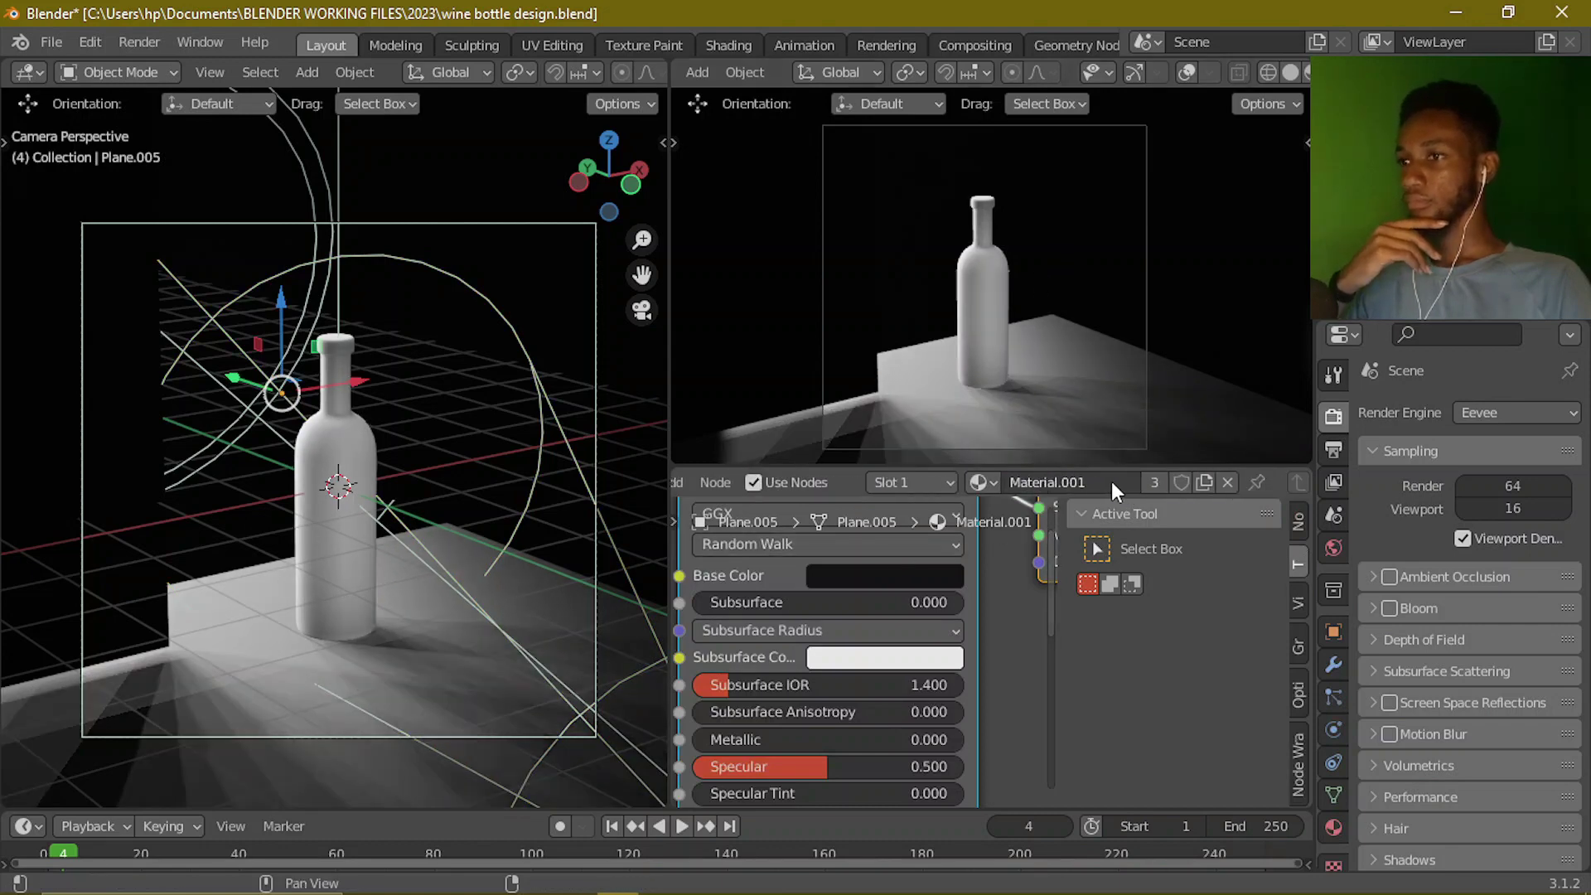
left_click(1204, 482)
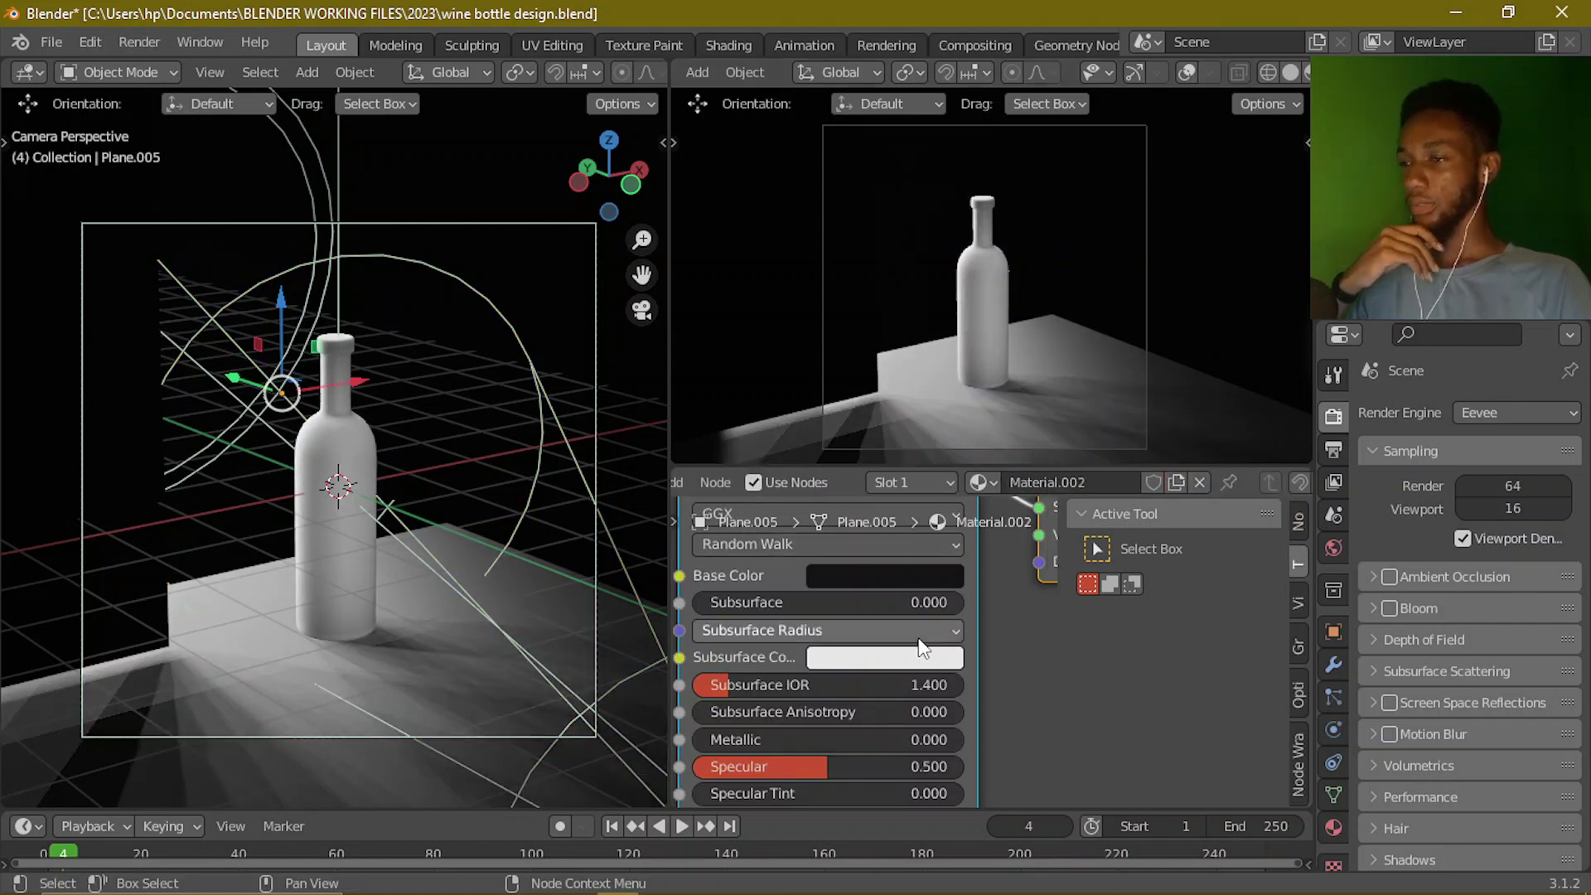
- Set the Plane.005 material's Specular to 0.891
scroll(938, 626, "down", 2)
scroll(931, 654, "down", 2)
scroll(931, 655, "up", 1)
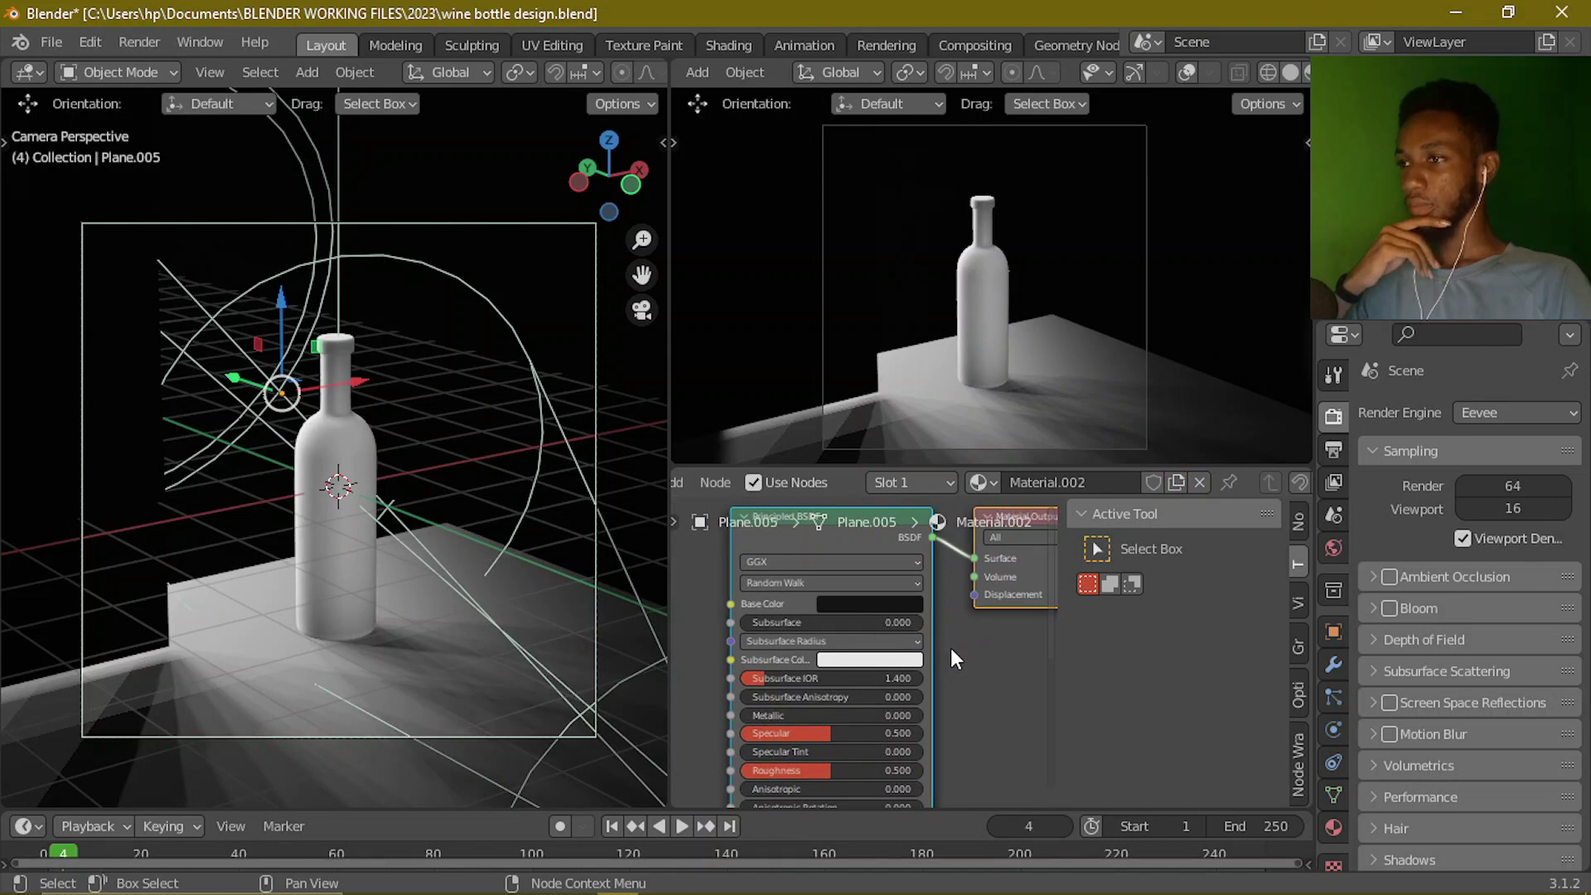
scroll(962, 650, "up", 1)
scroll(982, 654, "up", 1)
scroll(970, 654, "up", 1)
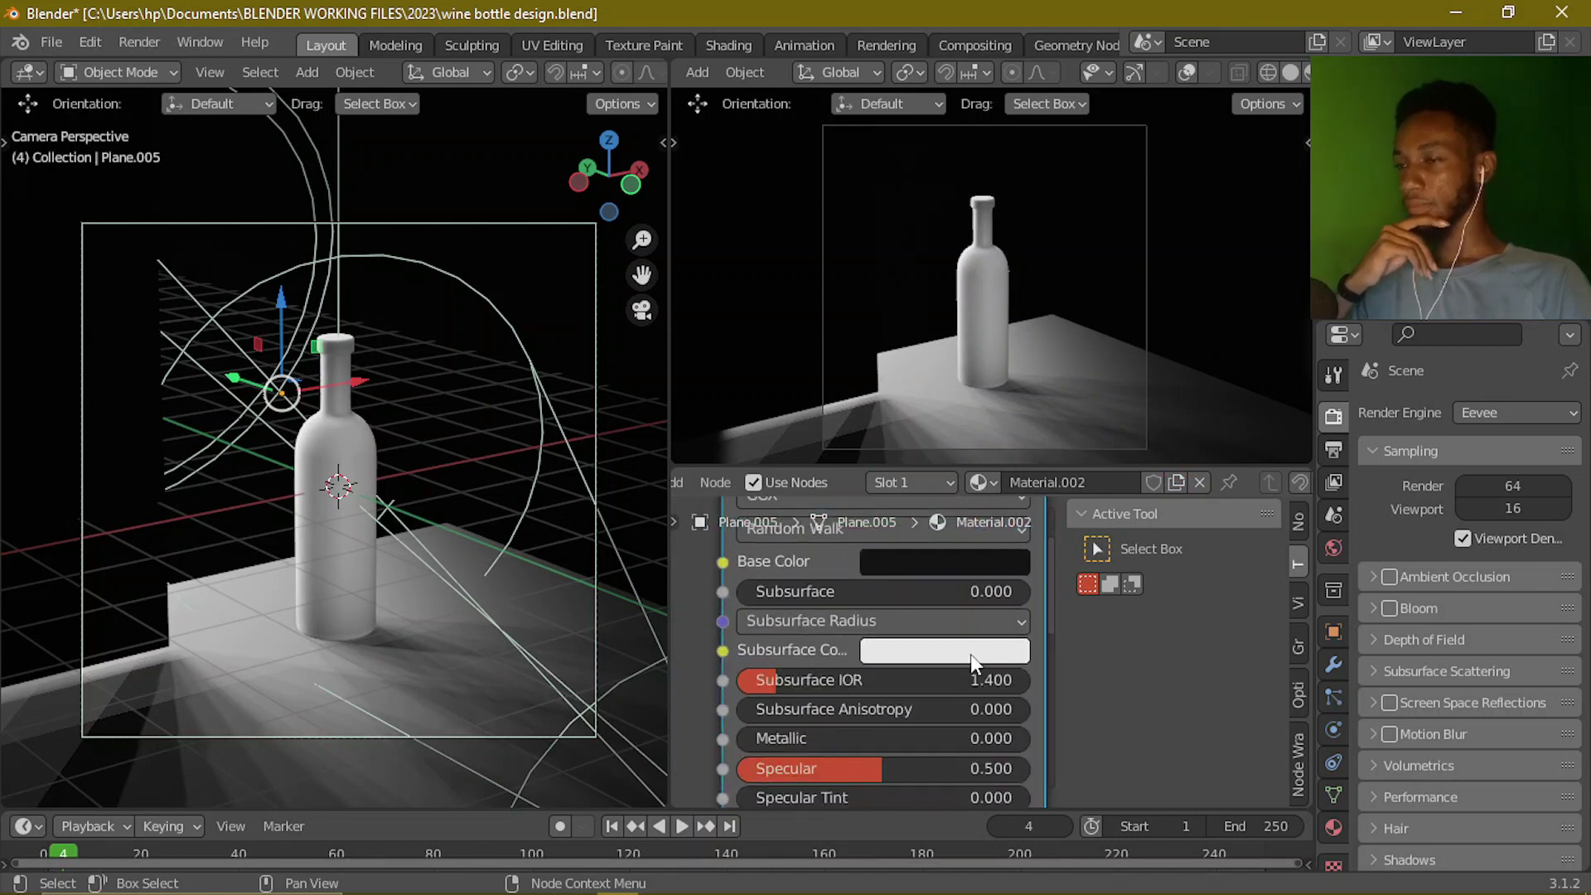
scroll(944, 654, "down", 2, "shift")
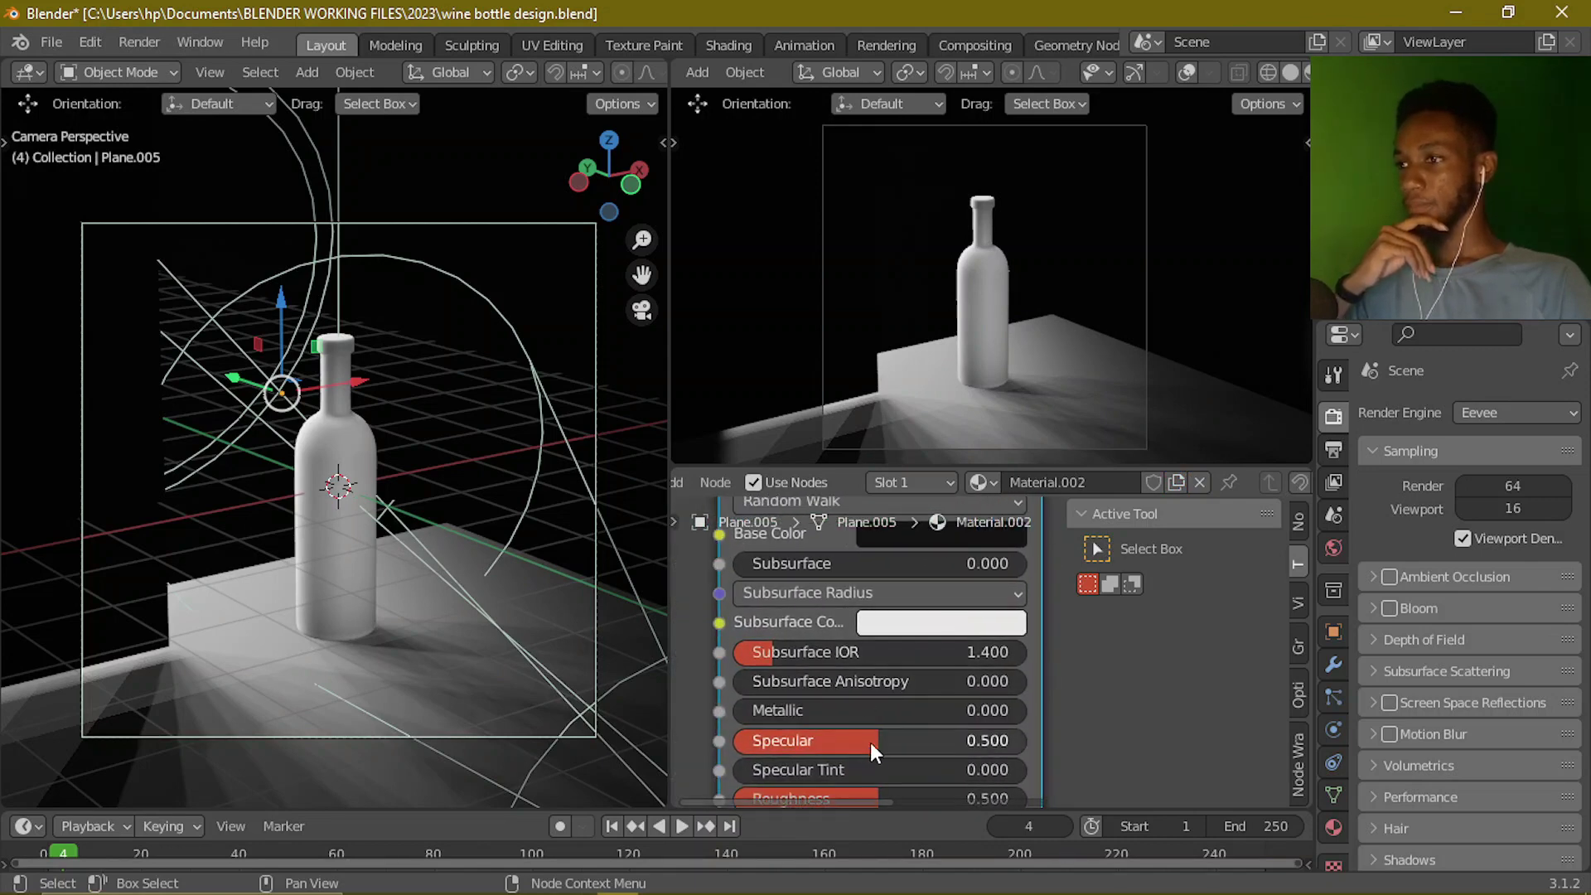
left_click_drag(870, 742, 843, 743)
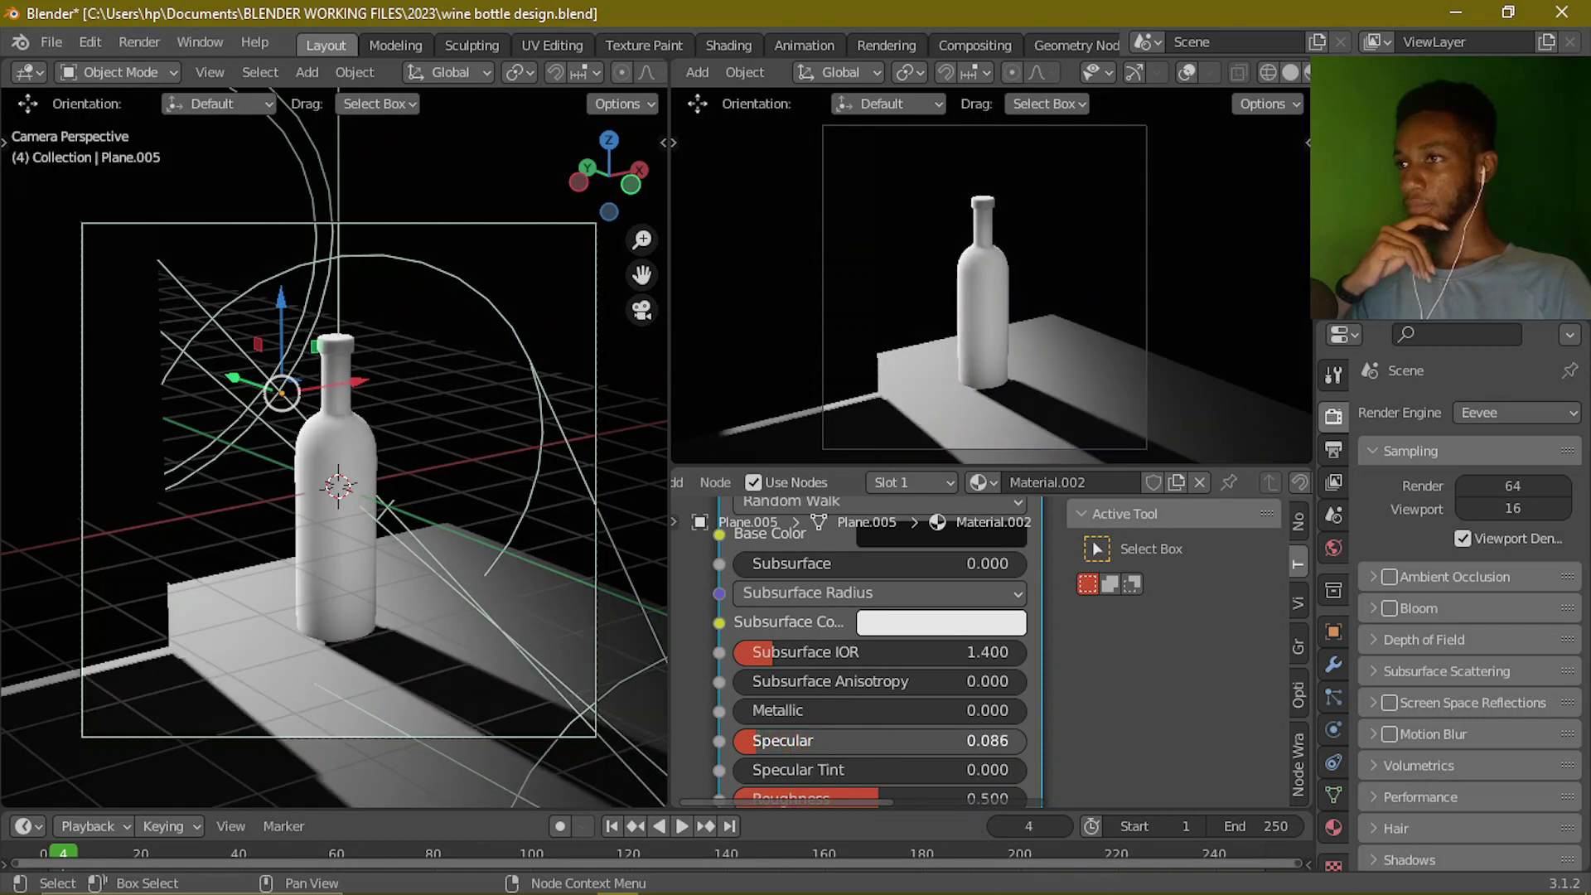
mouse_move(844, 743)
left_mouse_down()
mouse_move(1019, 743)
mouse_move(952, 742)
left_mouse_up()
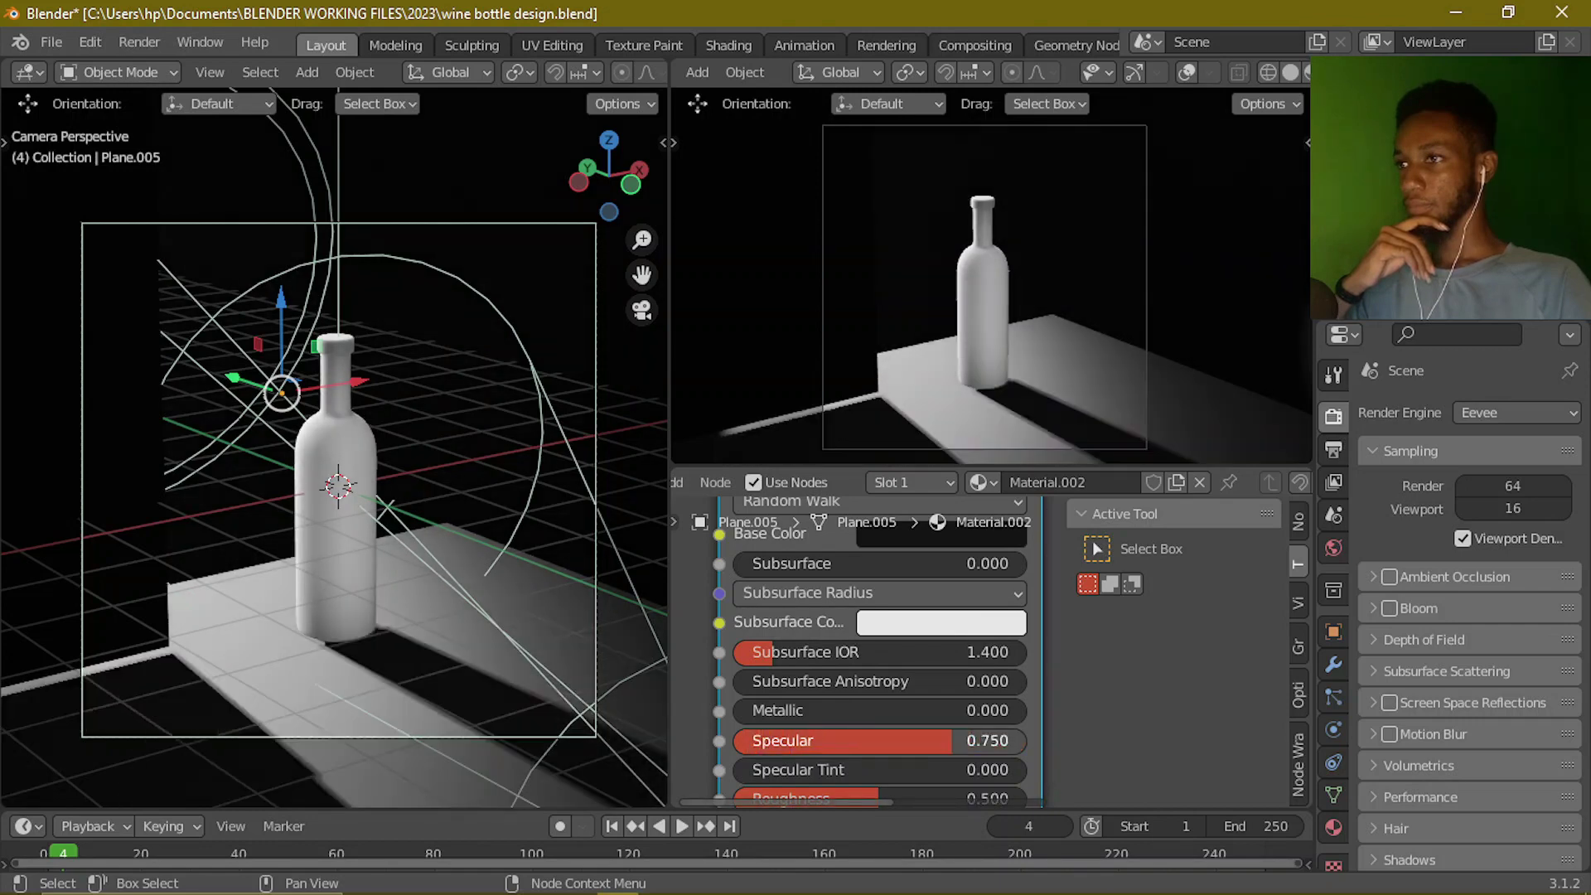
mouse_move(828, 742)
left_mouse_down()
mouse_move(786, 743)
mouse_move(996, 736)
left_mouse_up()
scroll(996, 736, "down", 2)
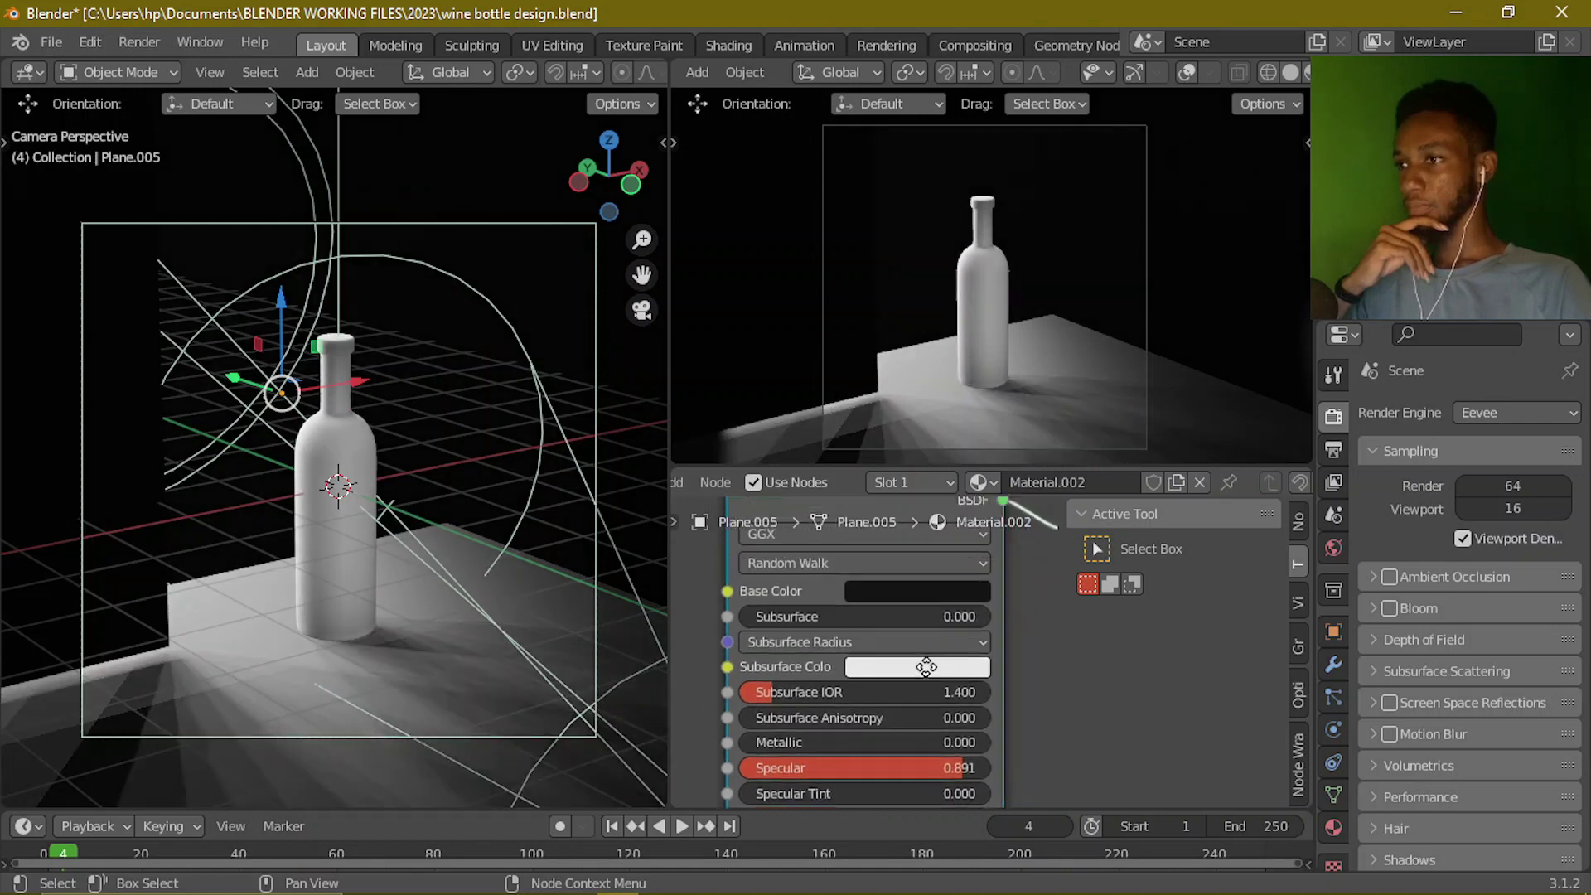
scroll(952, 630, "down", 1)
- Make Plane.005 mid grey, the wall Plane.004 grey and the floor black
left_click(941, 611)
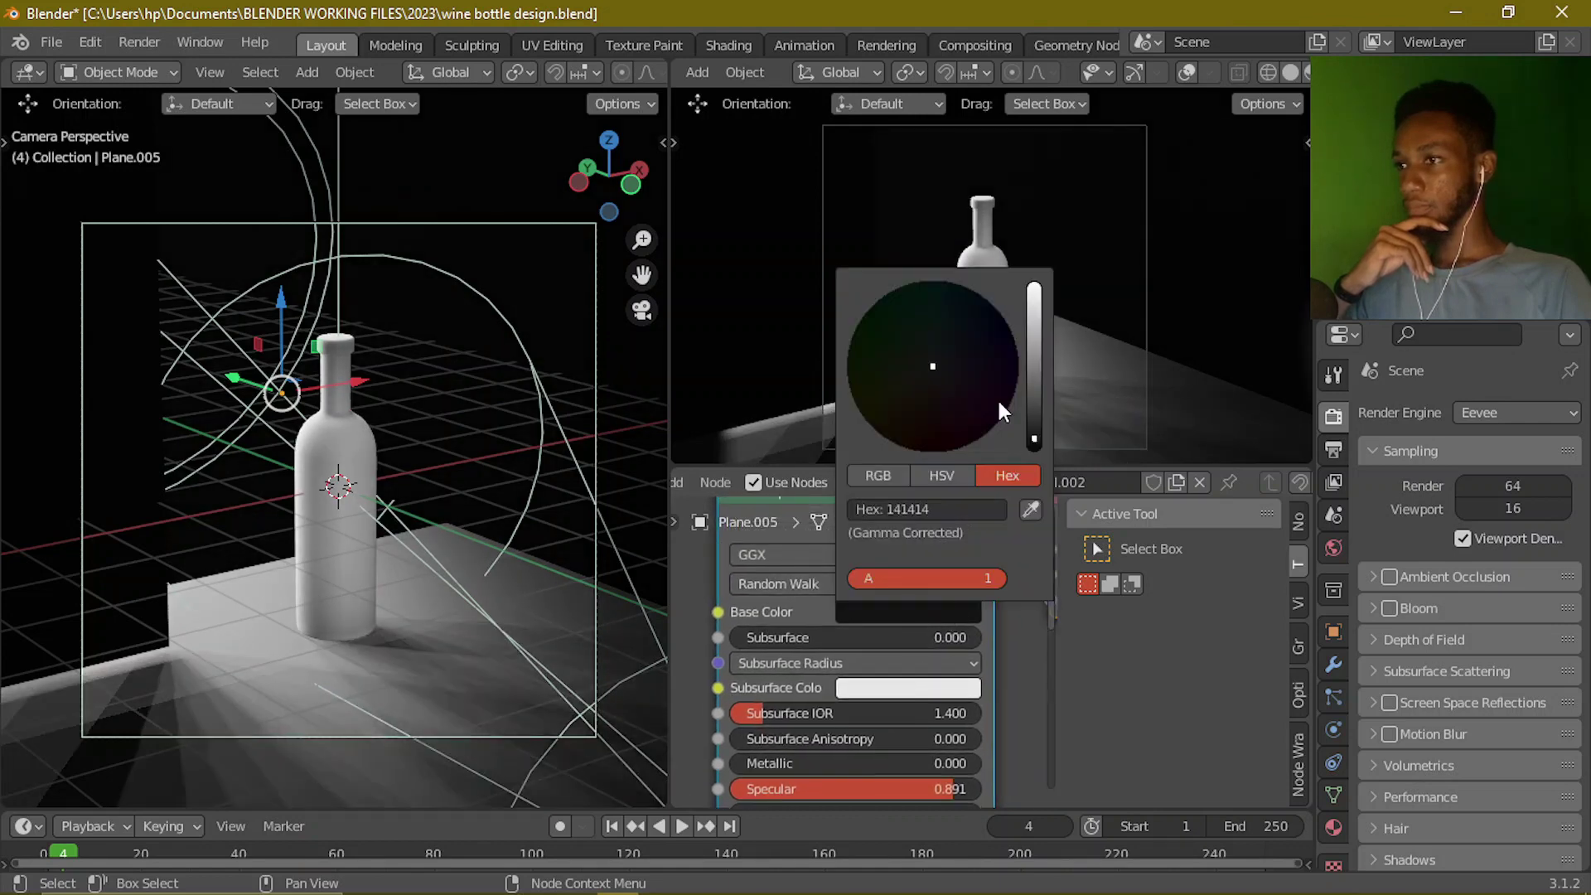
left_click_drag(1034, 422, 1034, 361)
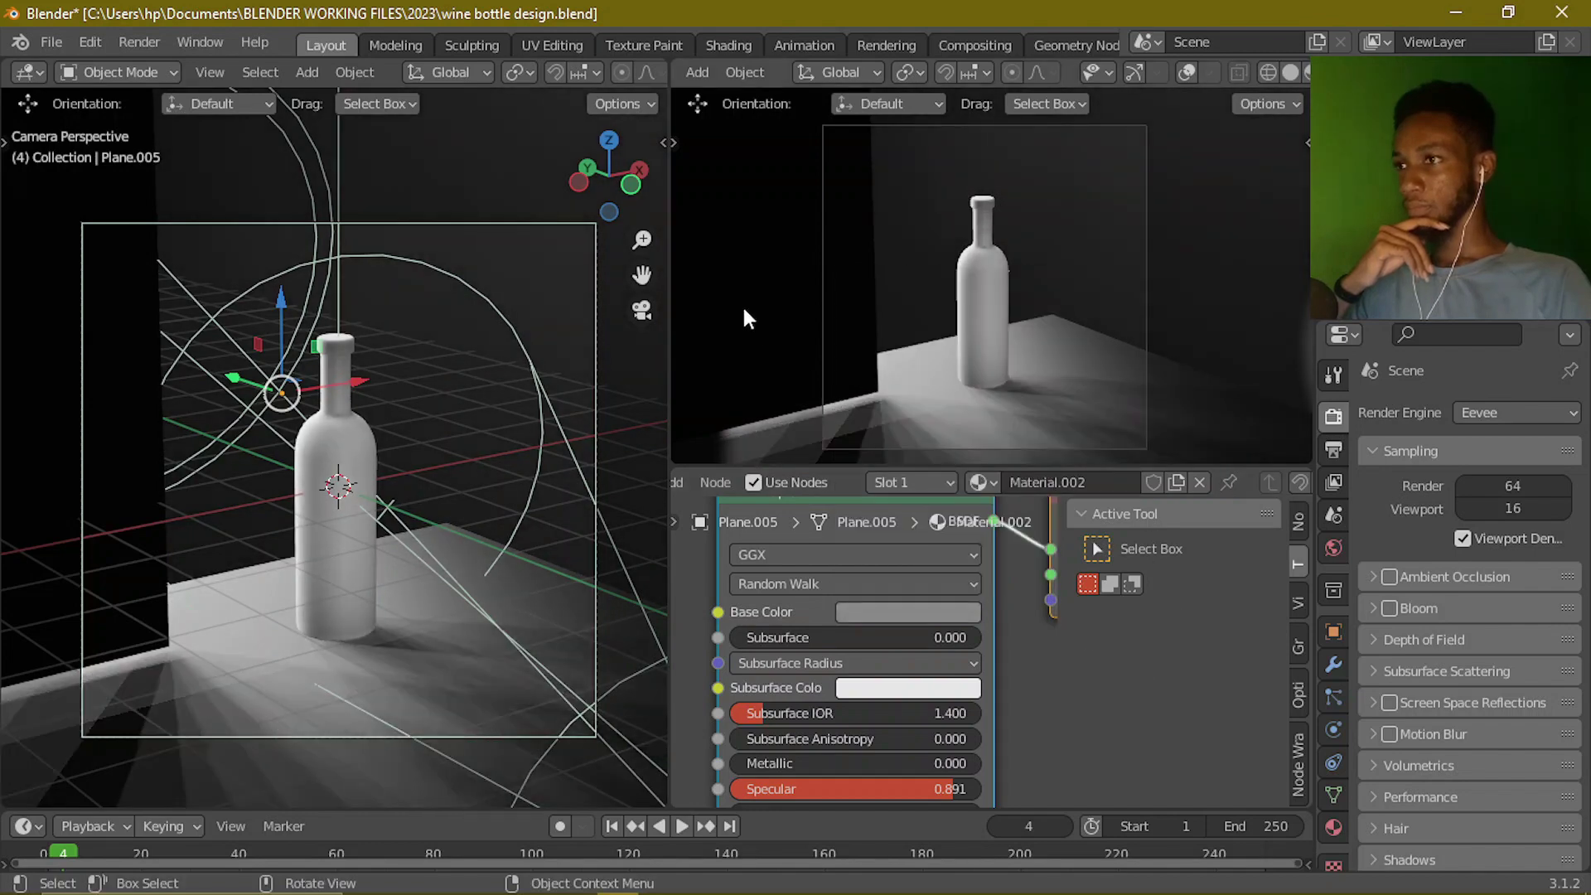
left_click(767, 281)
left_click(901, 613)
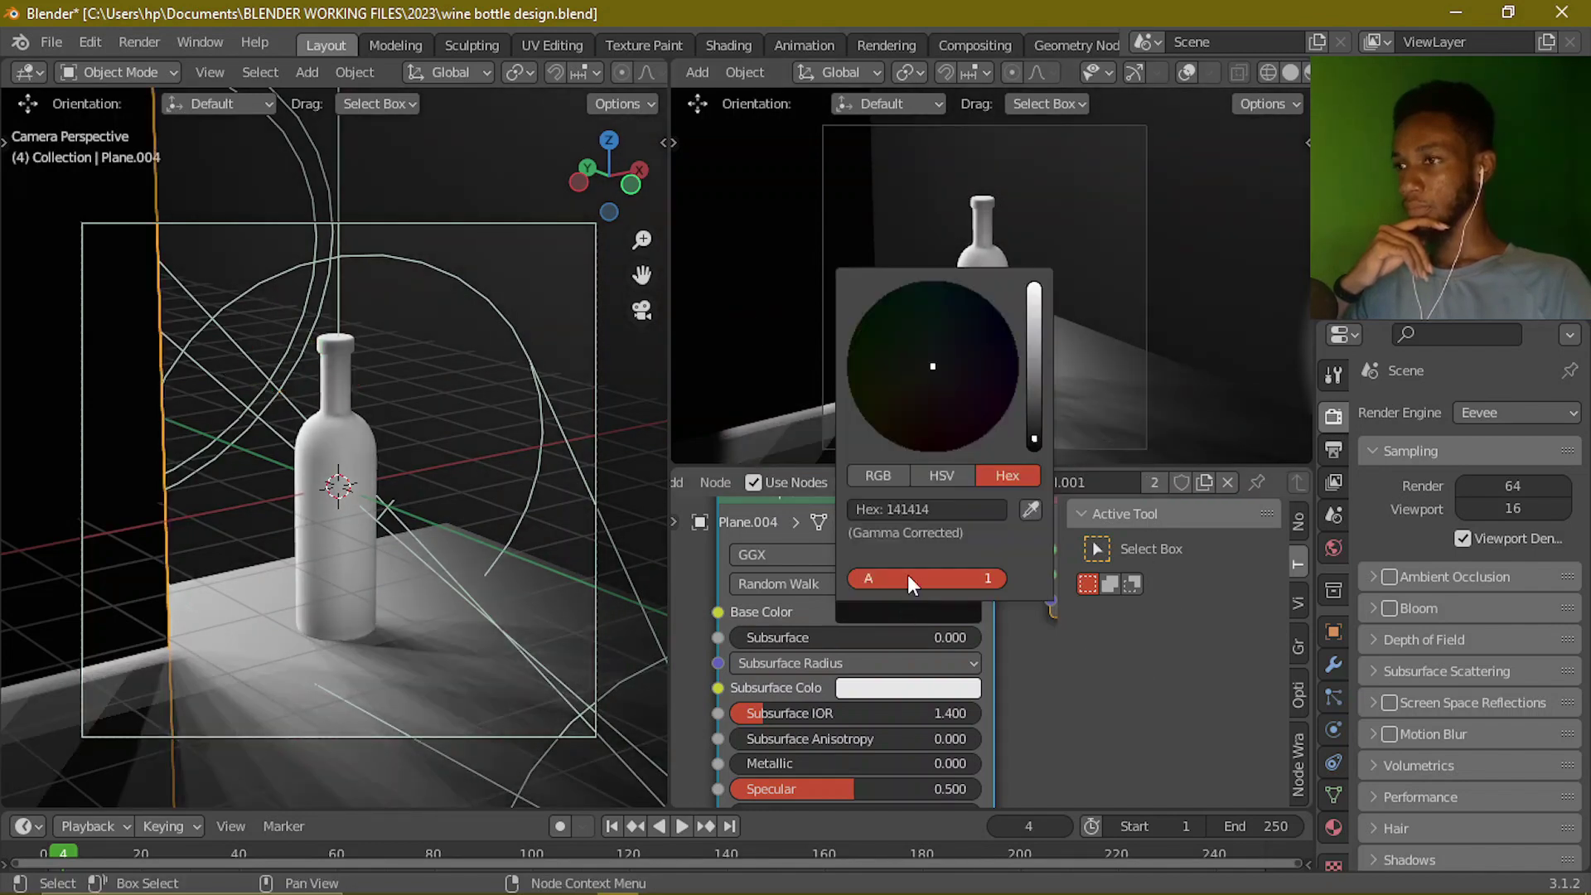
left_click_drag(1034, 405, 1034, 350)
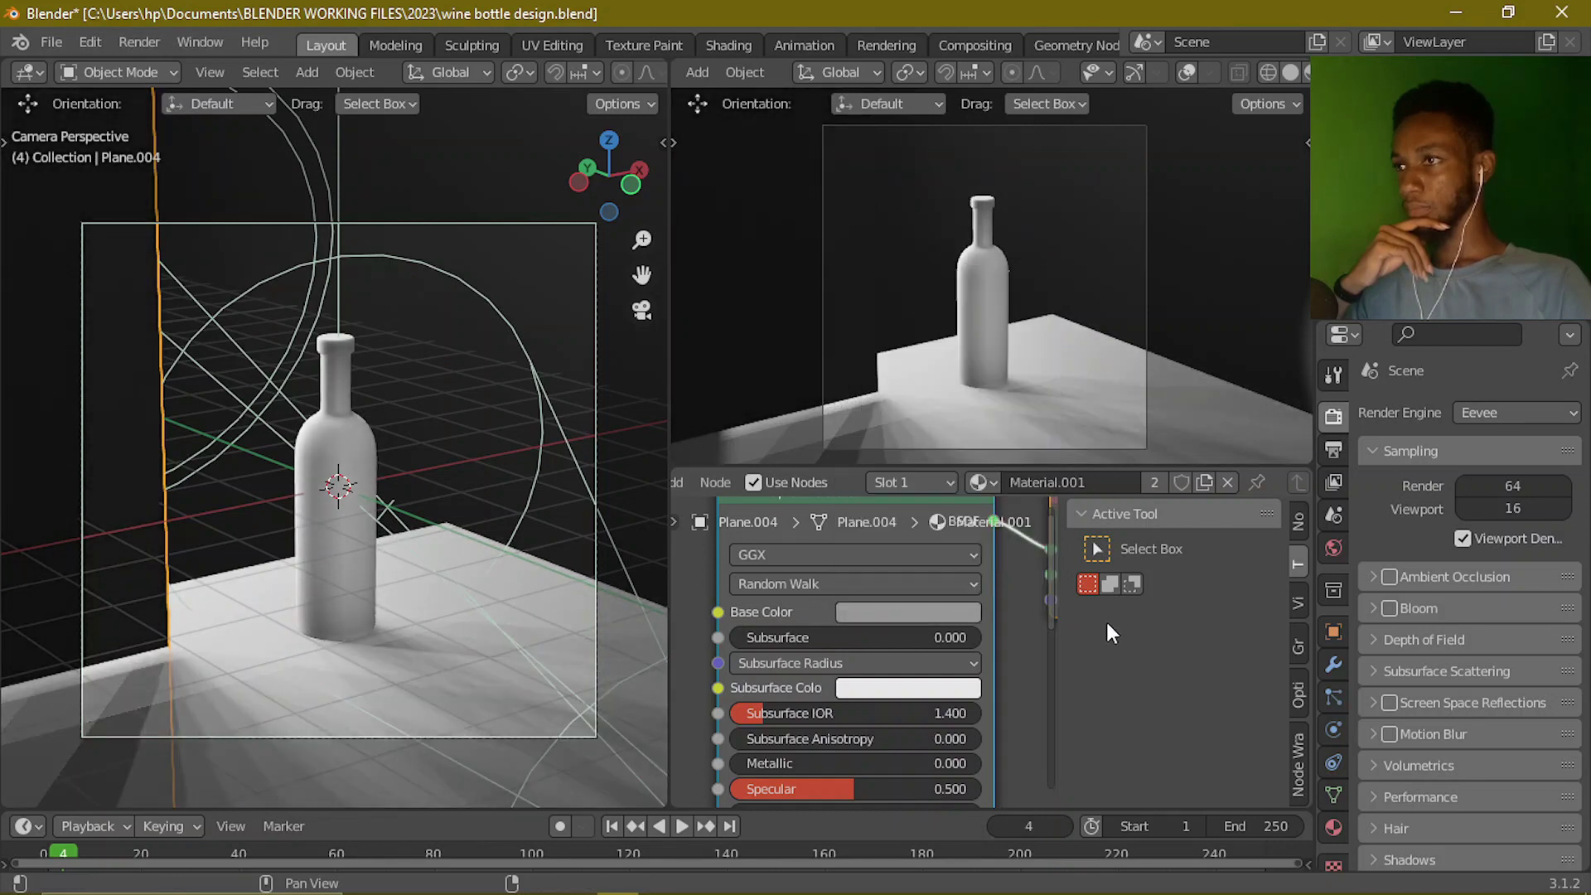
left_click(1047, 329)
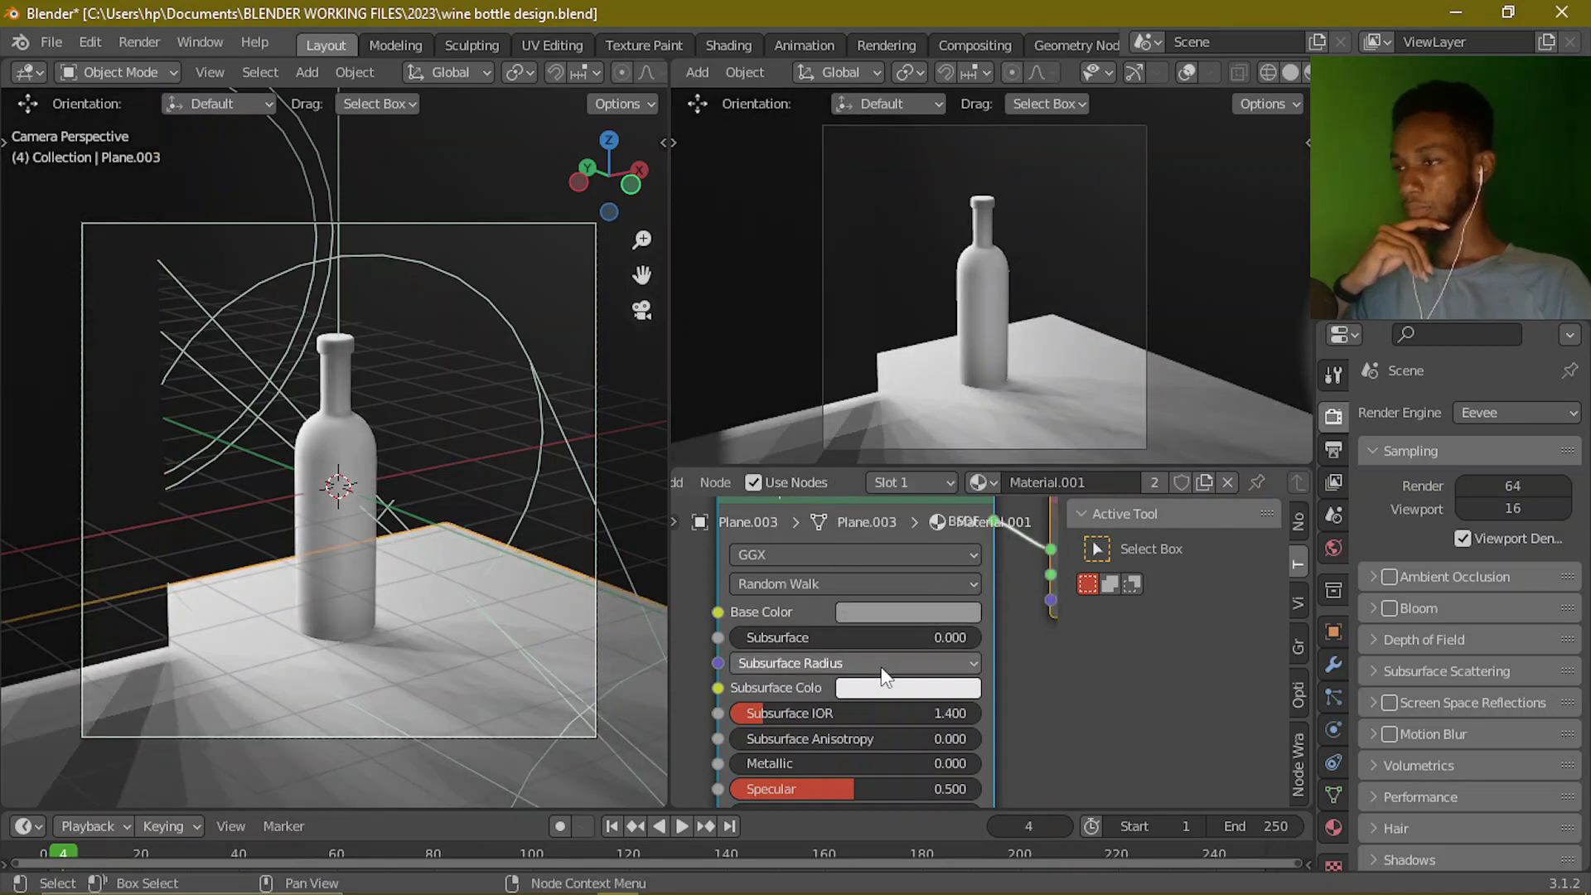
left_click(922, 611)
left_click_drag(1038, 390, 1035, 452)
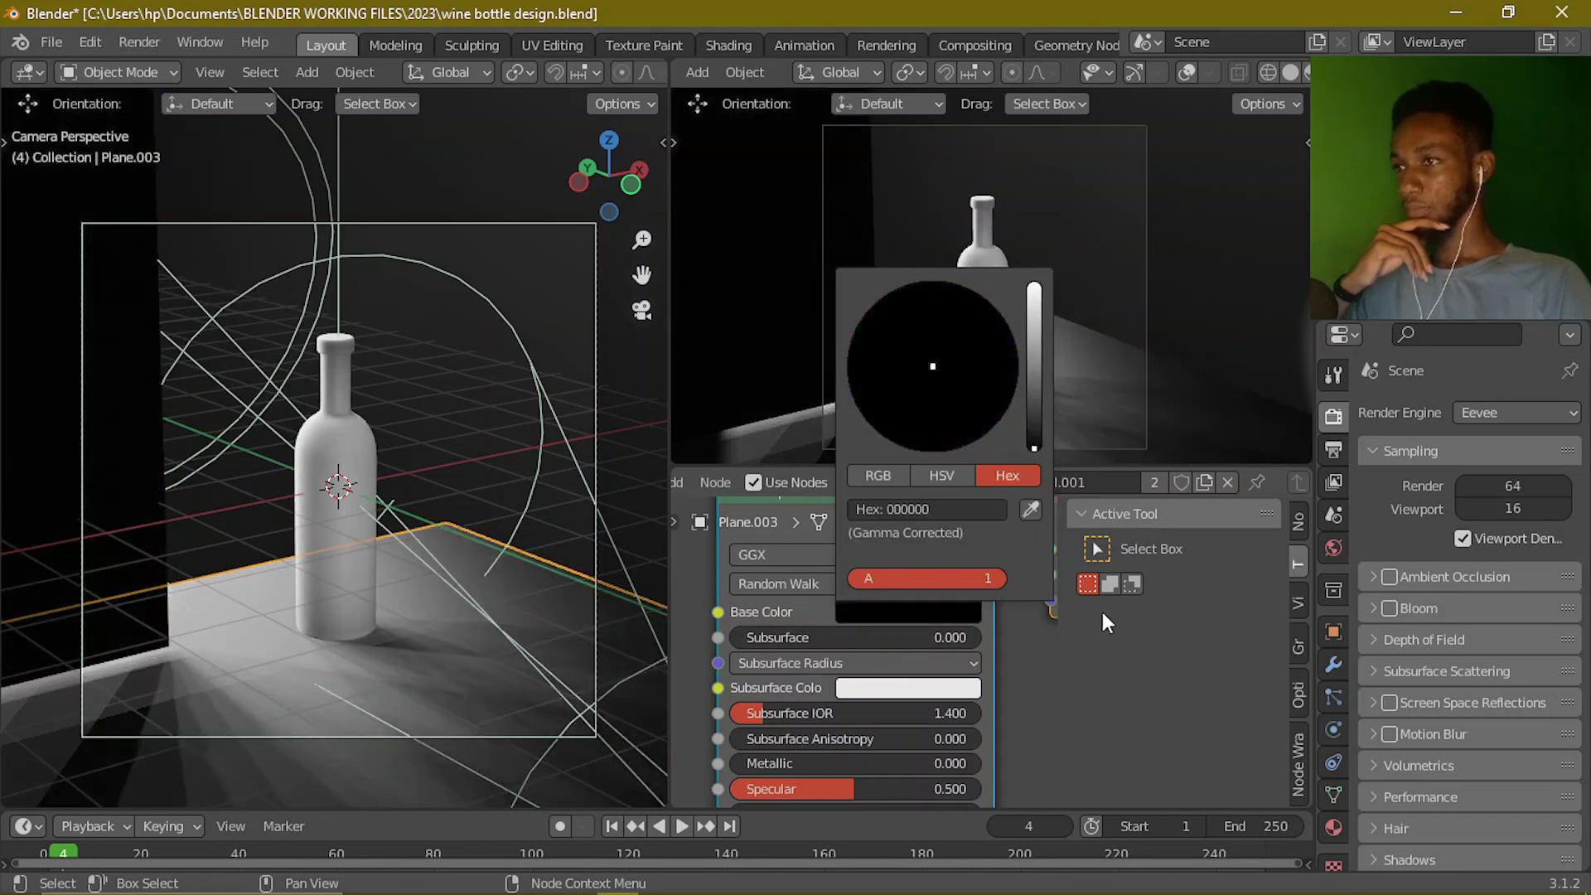
- Compare the planes' materials and lighten the wall Plane.004 to mid grey
left_click(1074, 237)
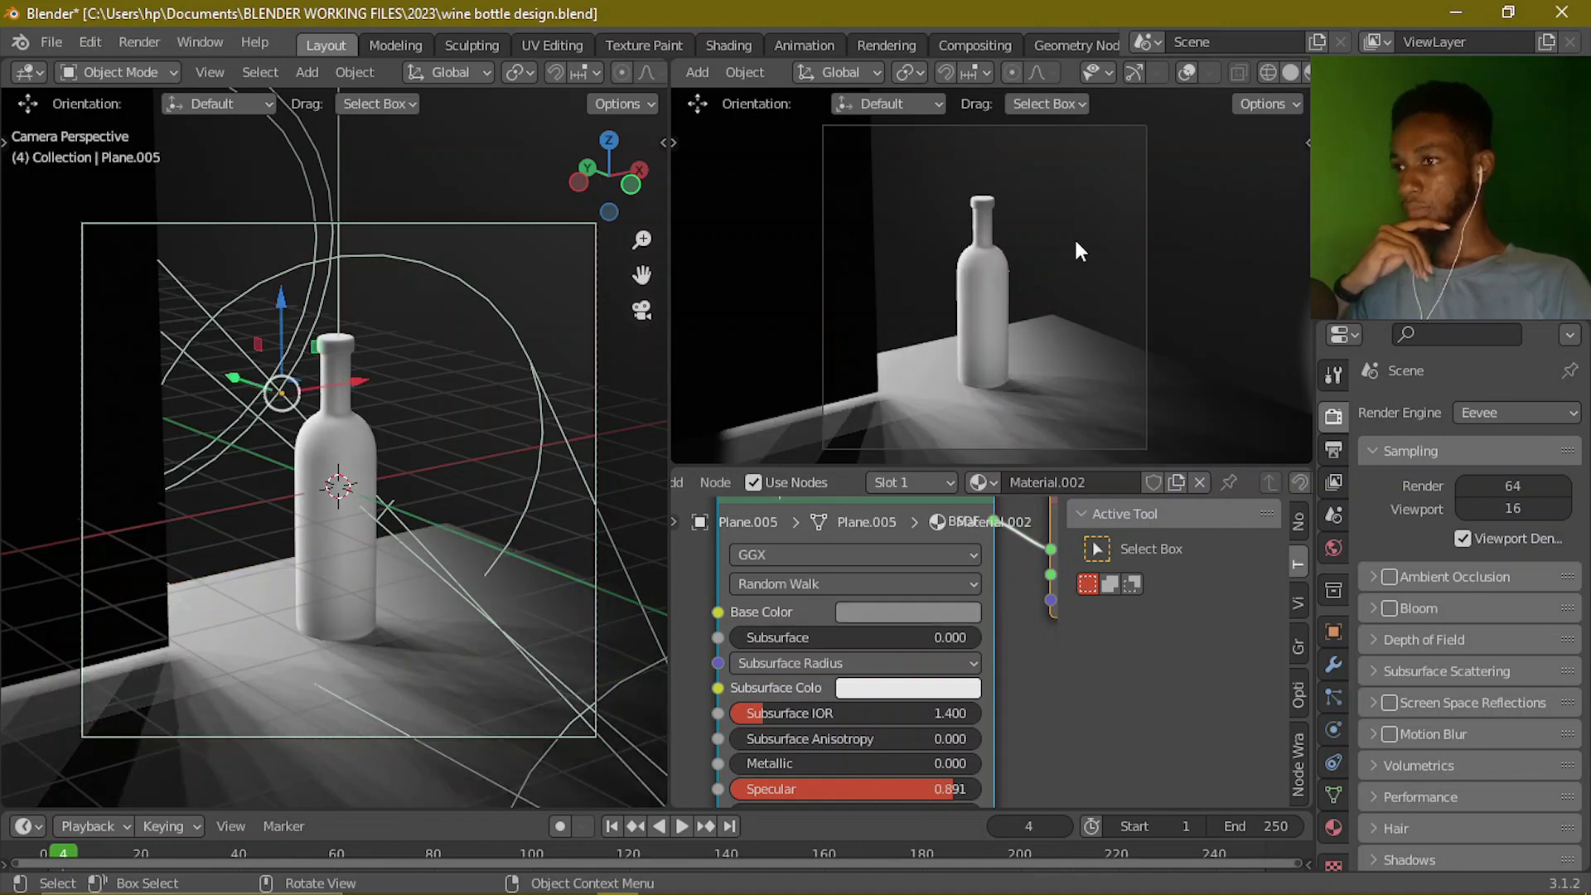
left_click(1076, 404)
scroll(1069, 381, "down", 4)
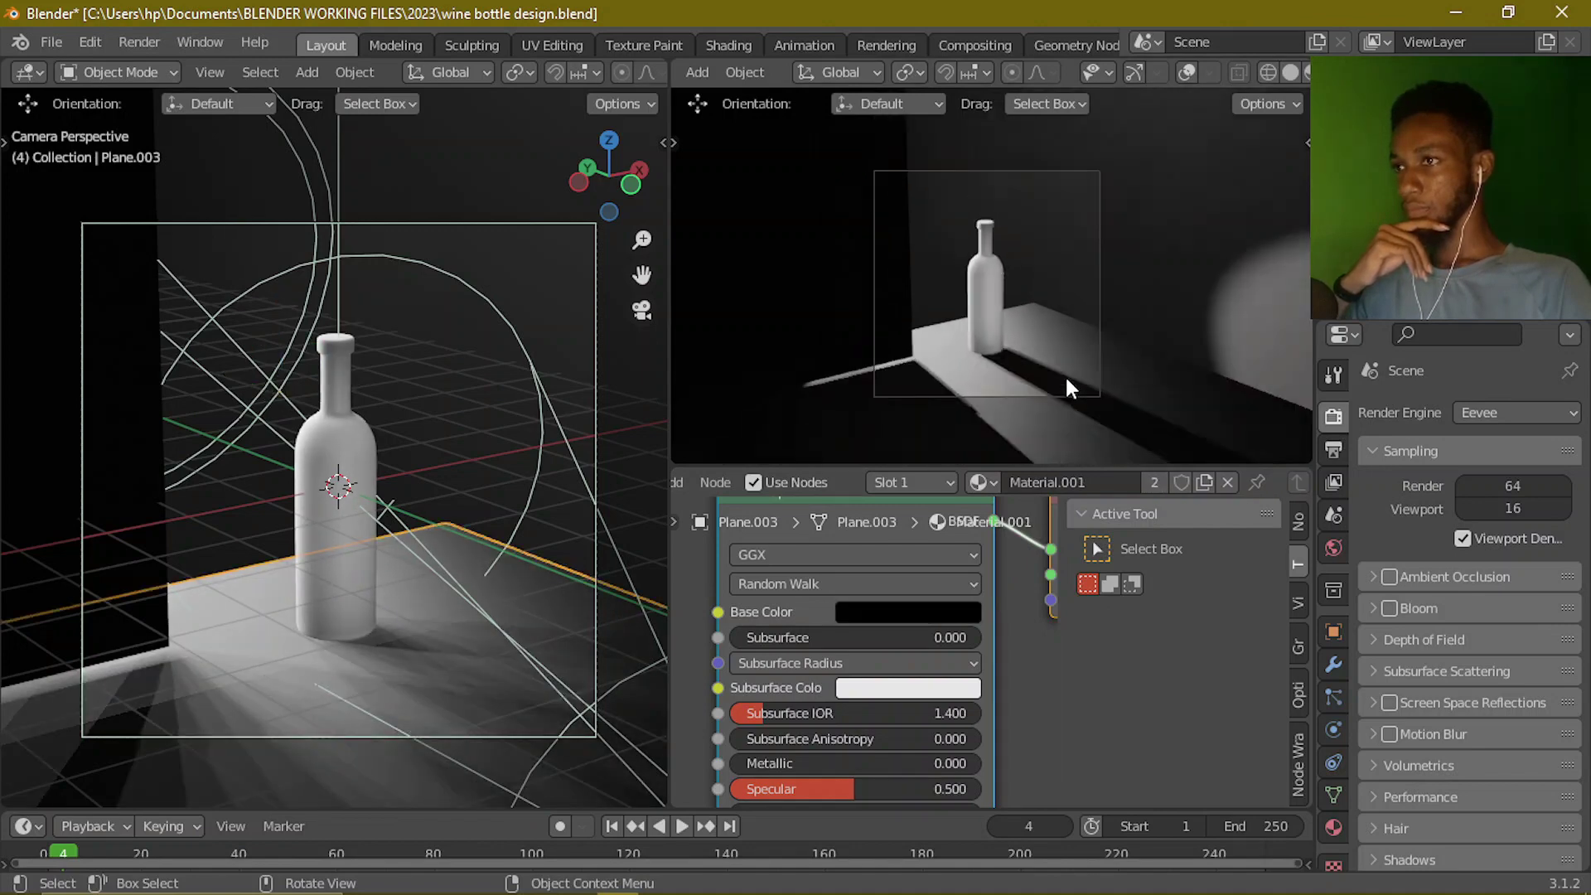
left_click(1156, 266)
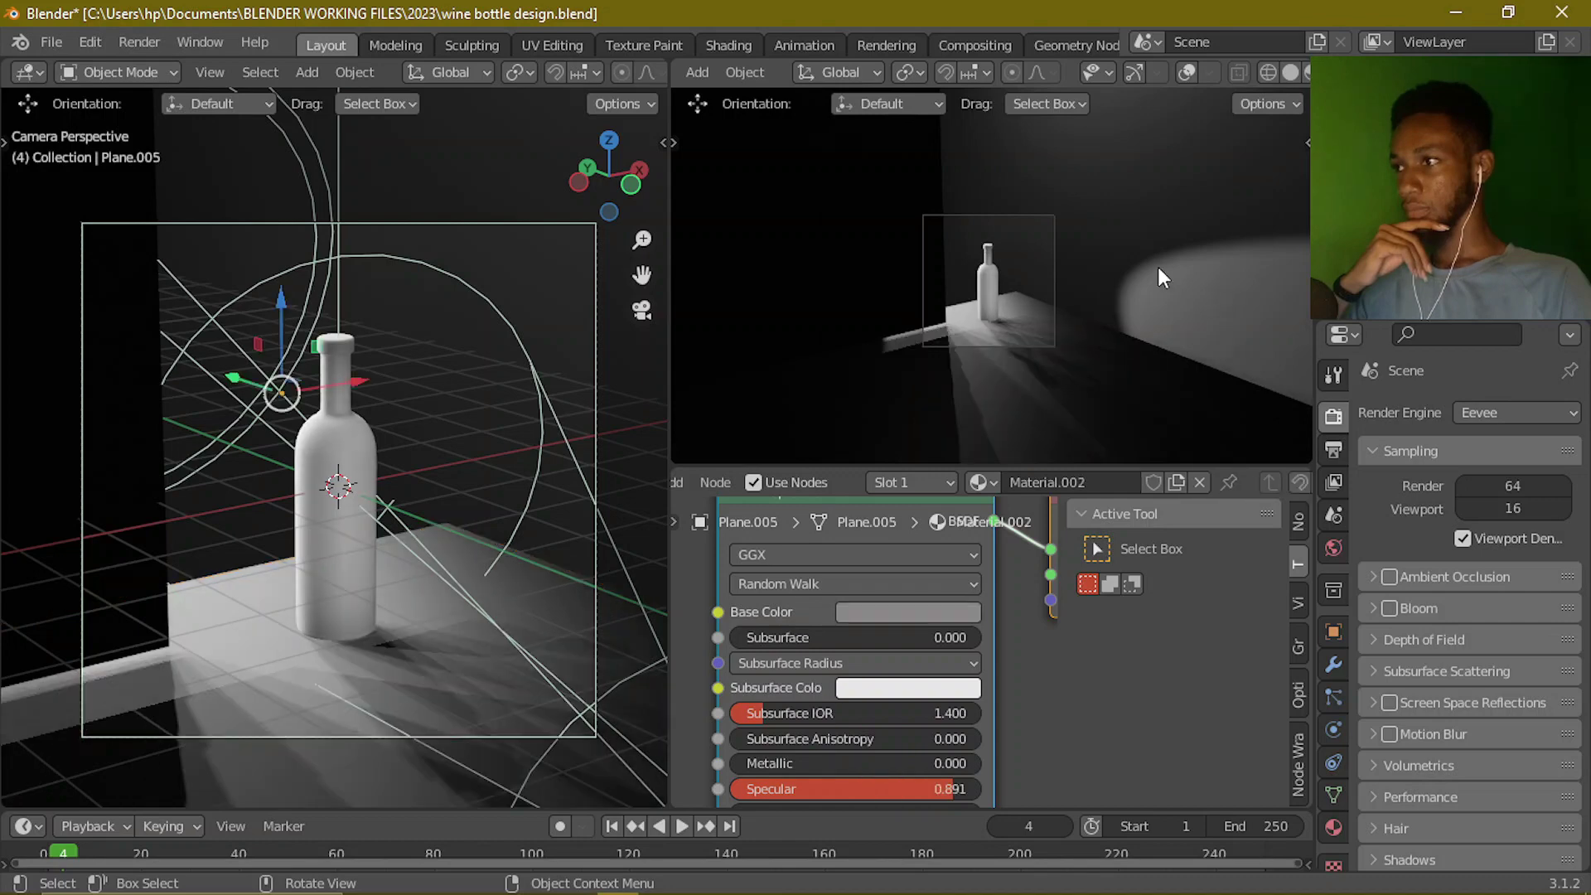
left_click(1060, 389)
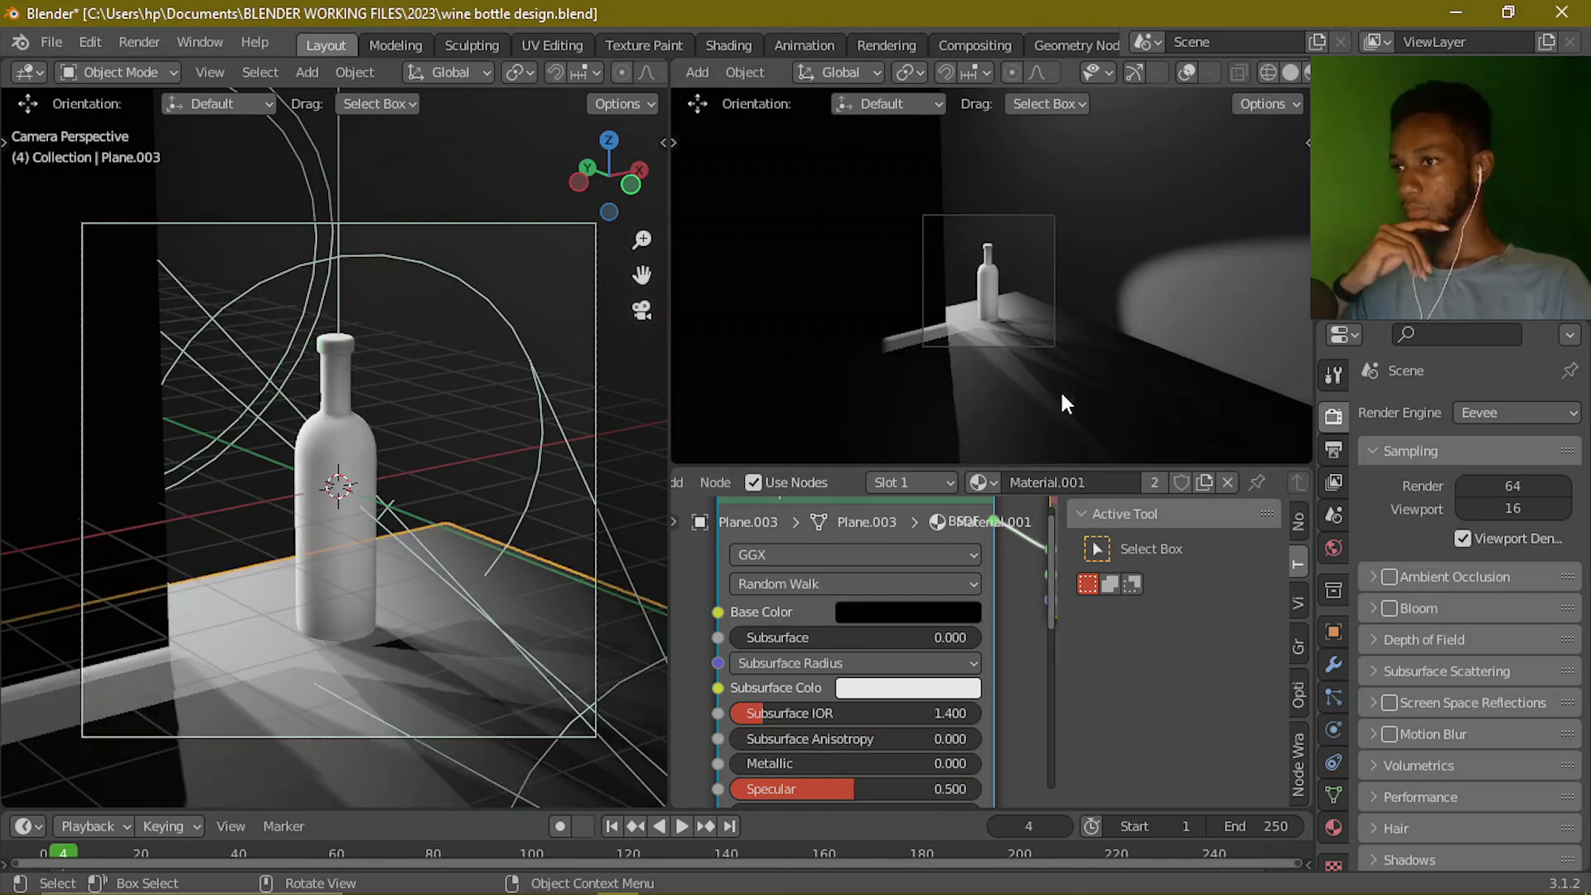
left_click(855, 242)
scroll(855, 242, "up", 3)
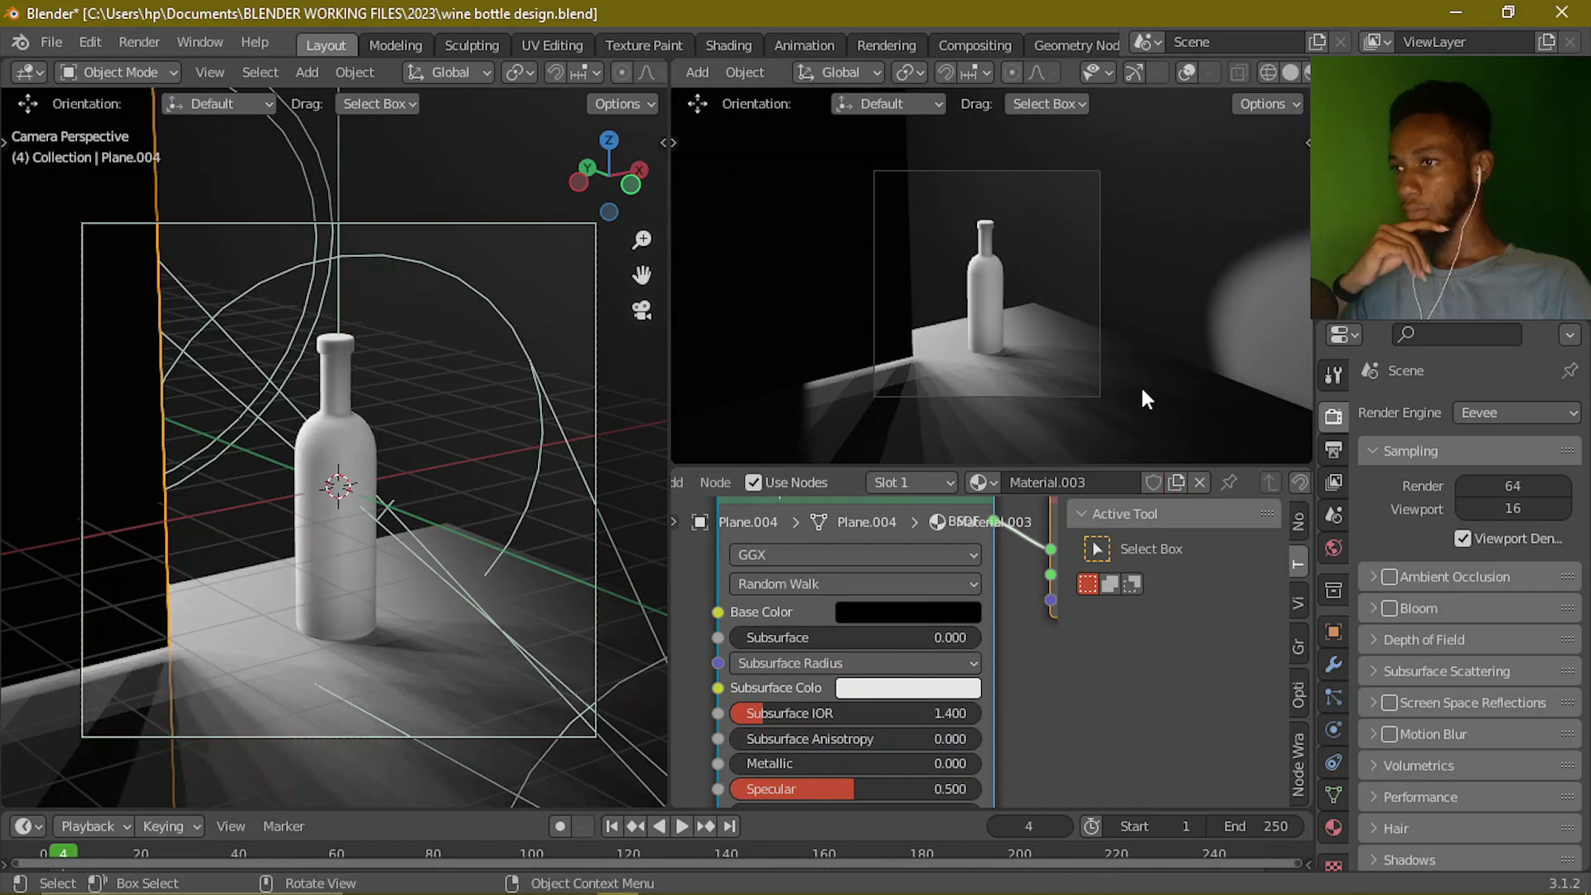
left_click(1140, 384)
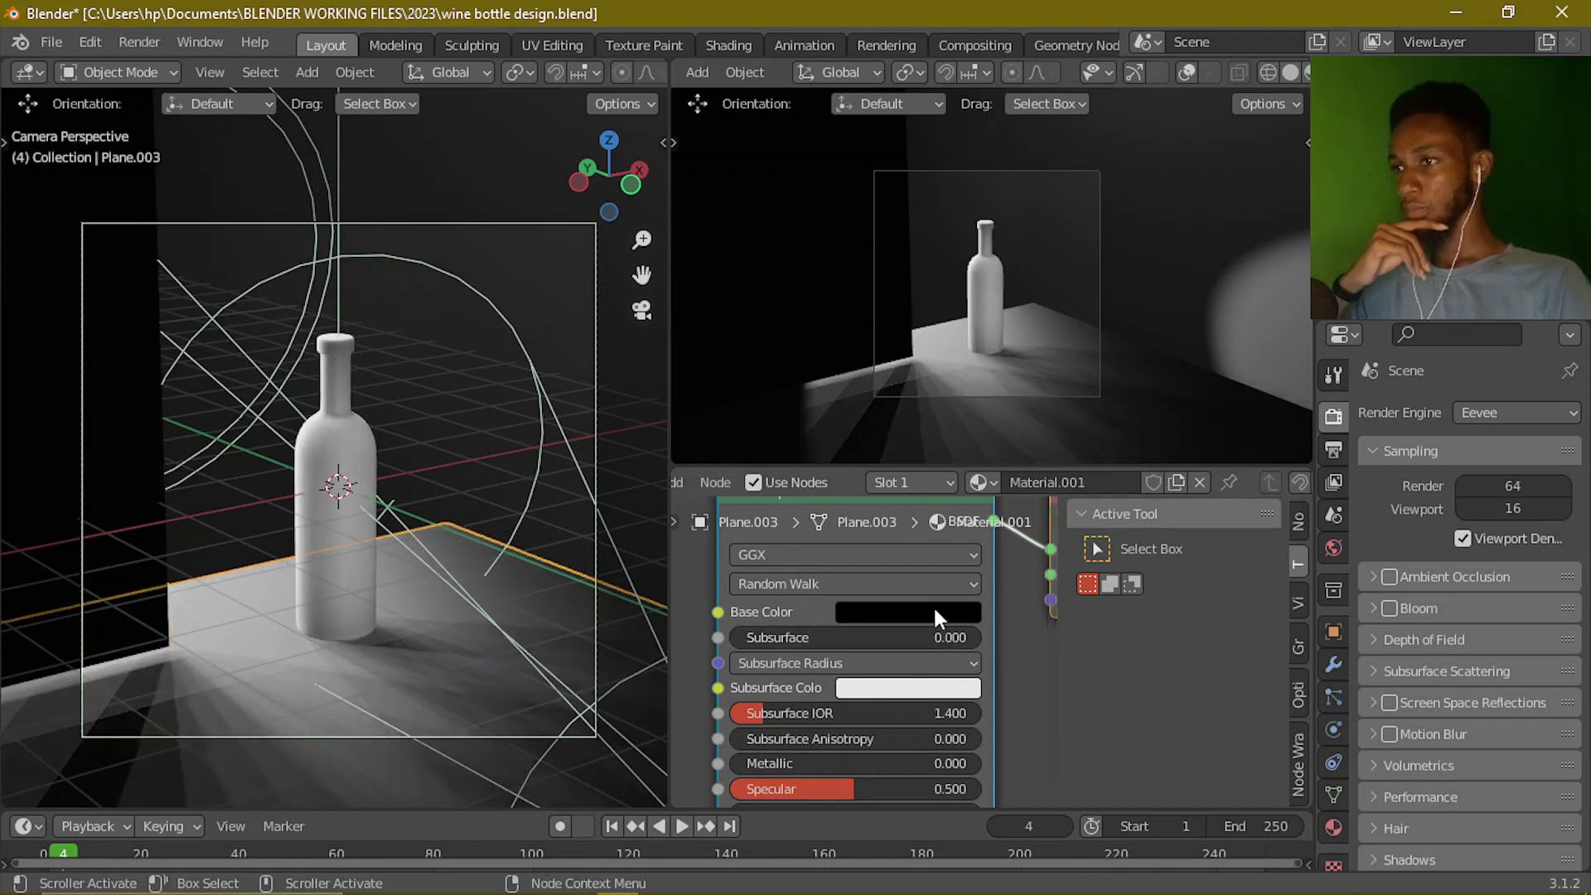
left_click(797, 290)
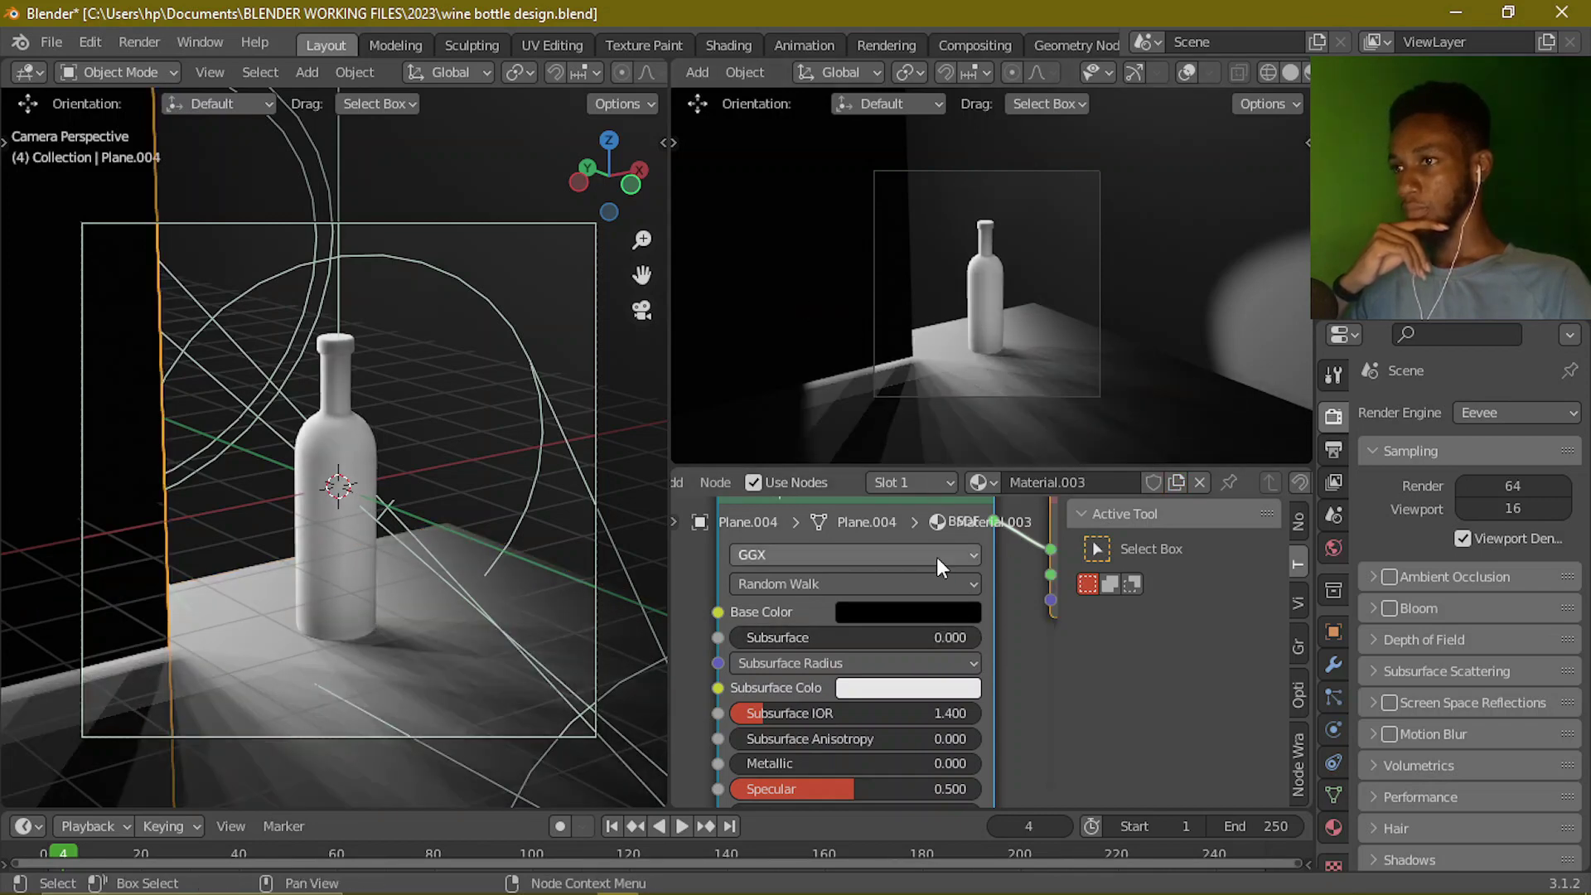
left_click(922, 613)
left_click_drag(1034, 448, 1034, 374)
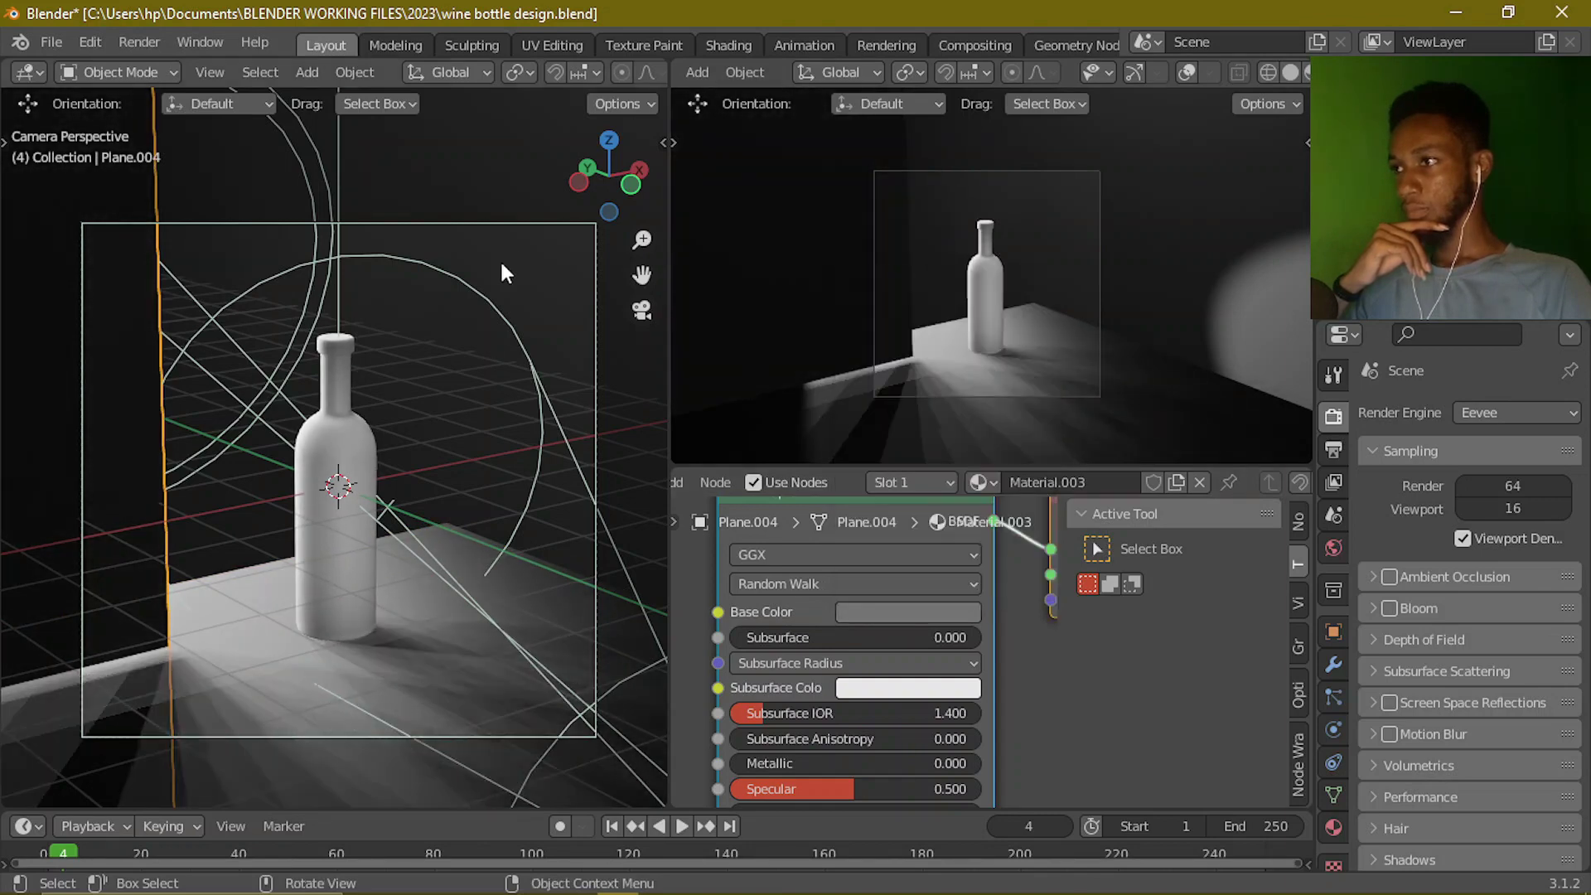
left_click(1037, 355)
scroll(1037, 356, "up", 2)
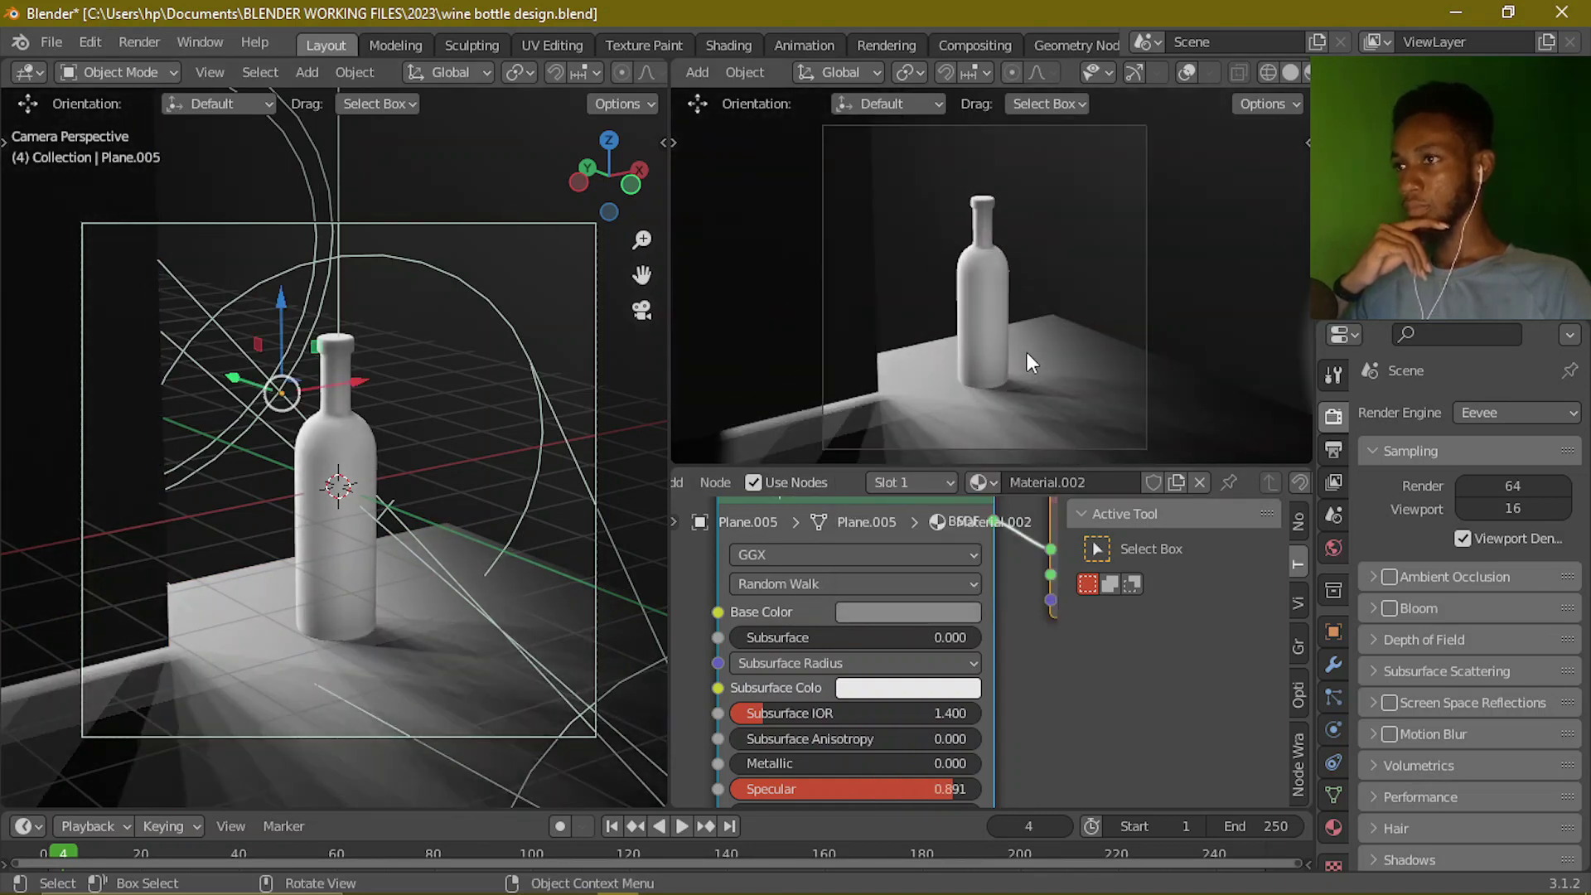
left_click(996, 305)
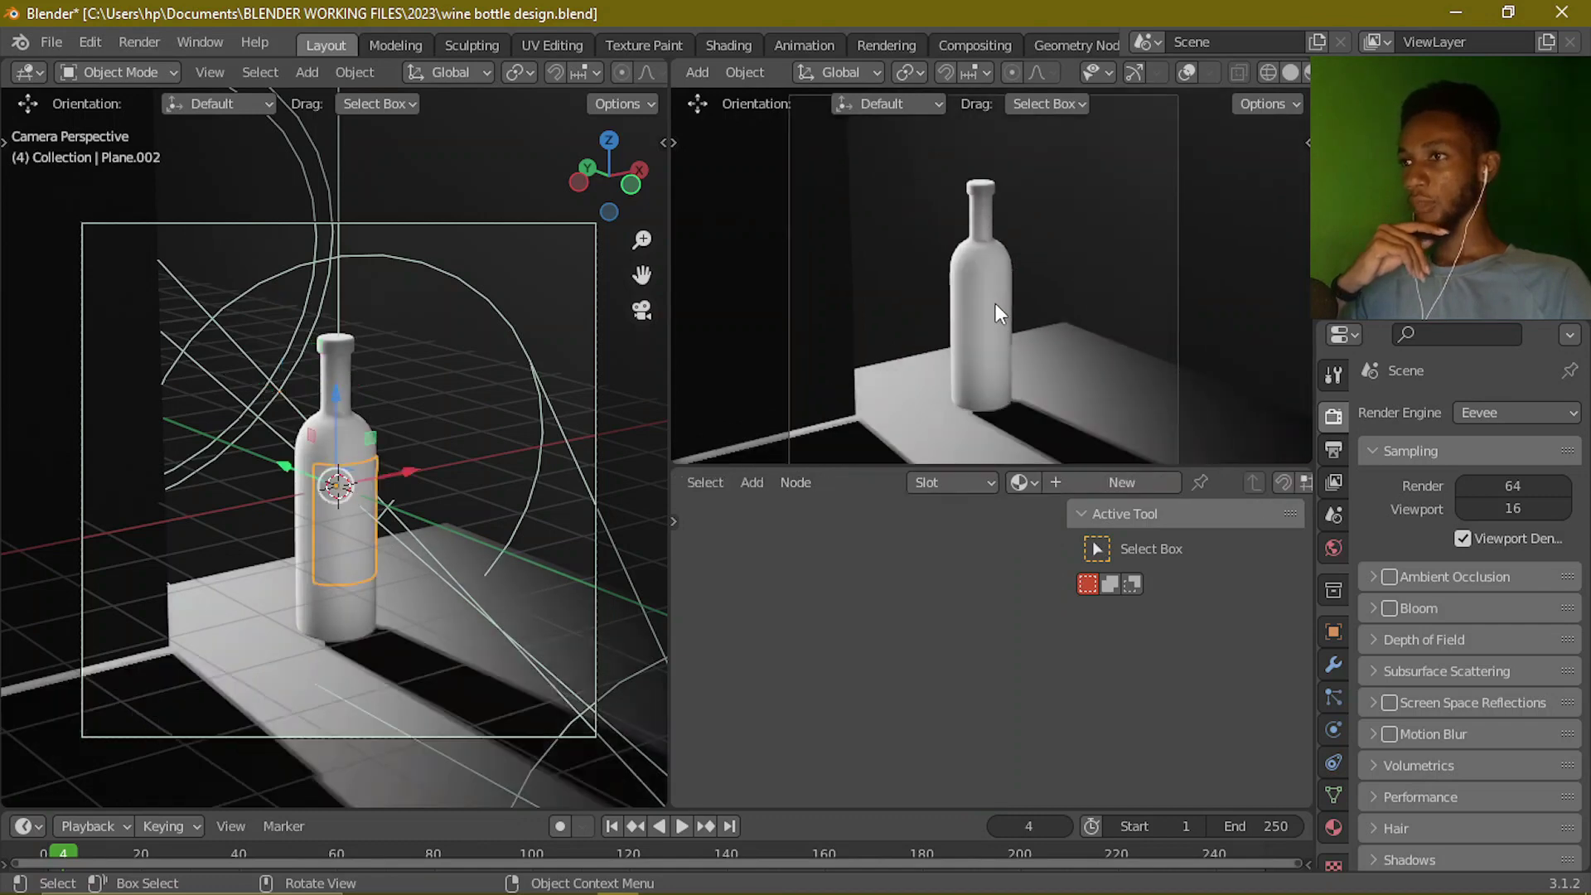
- Give the bottle body a new material with Transmission 0.7
left_click(977, 396)
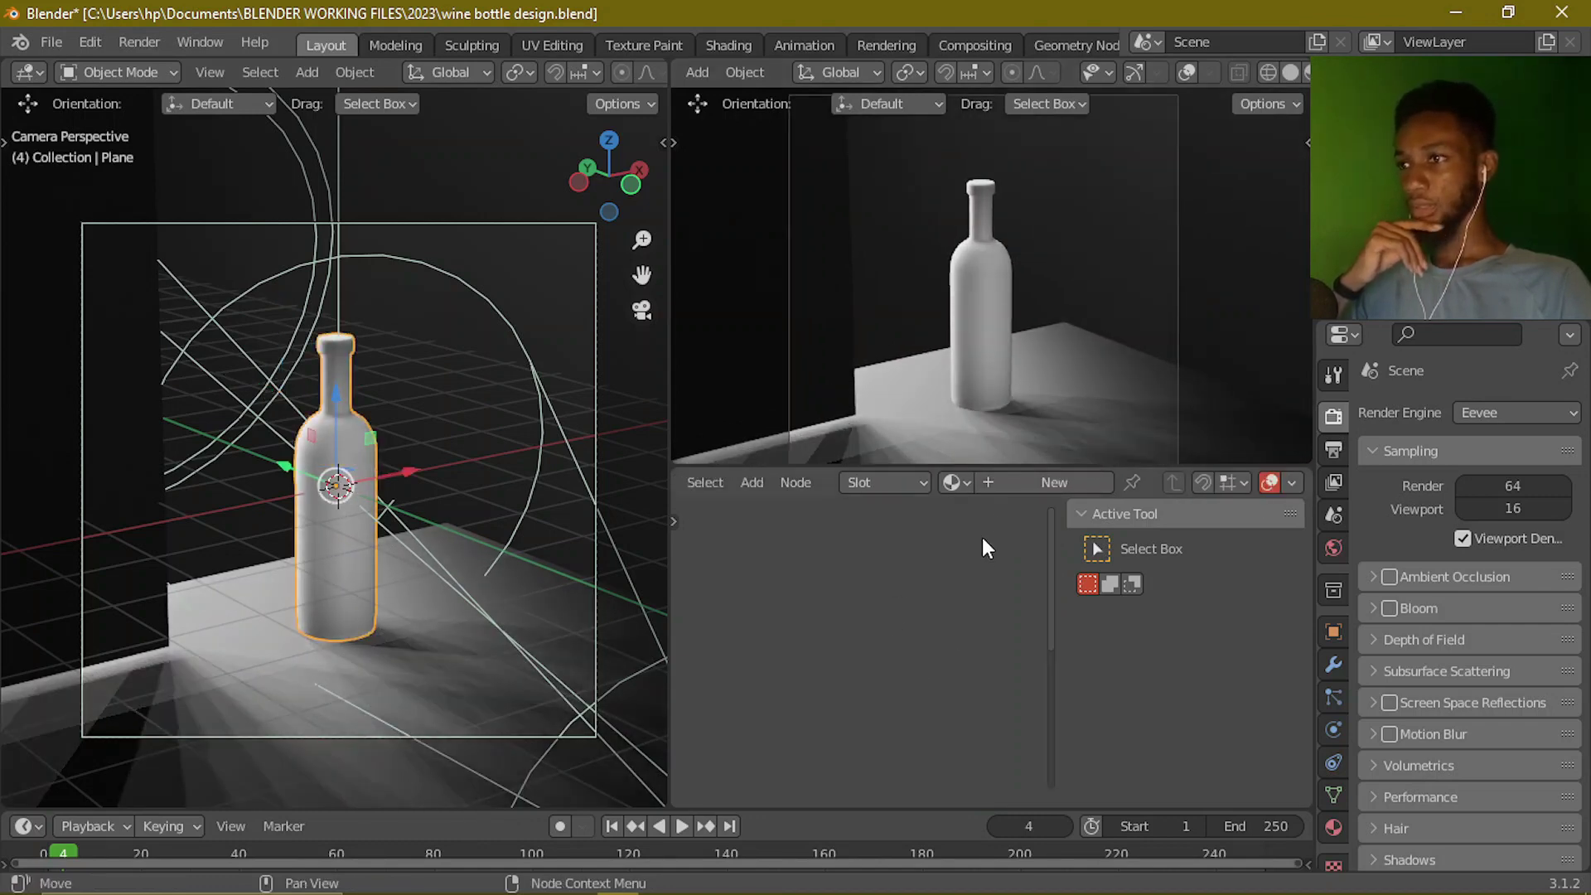
left_click(1010, 483)
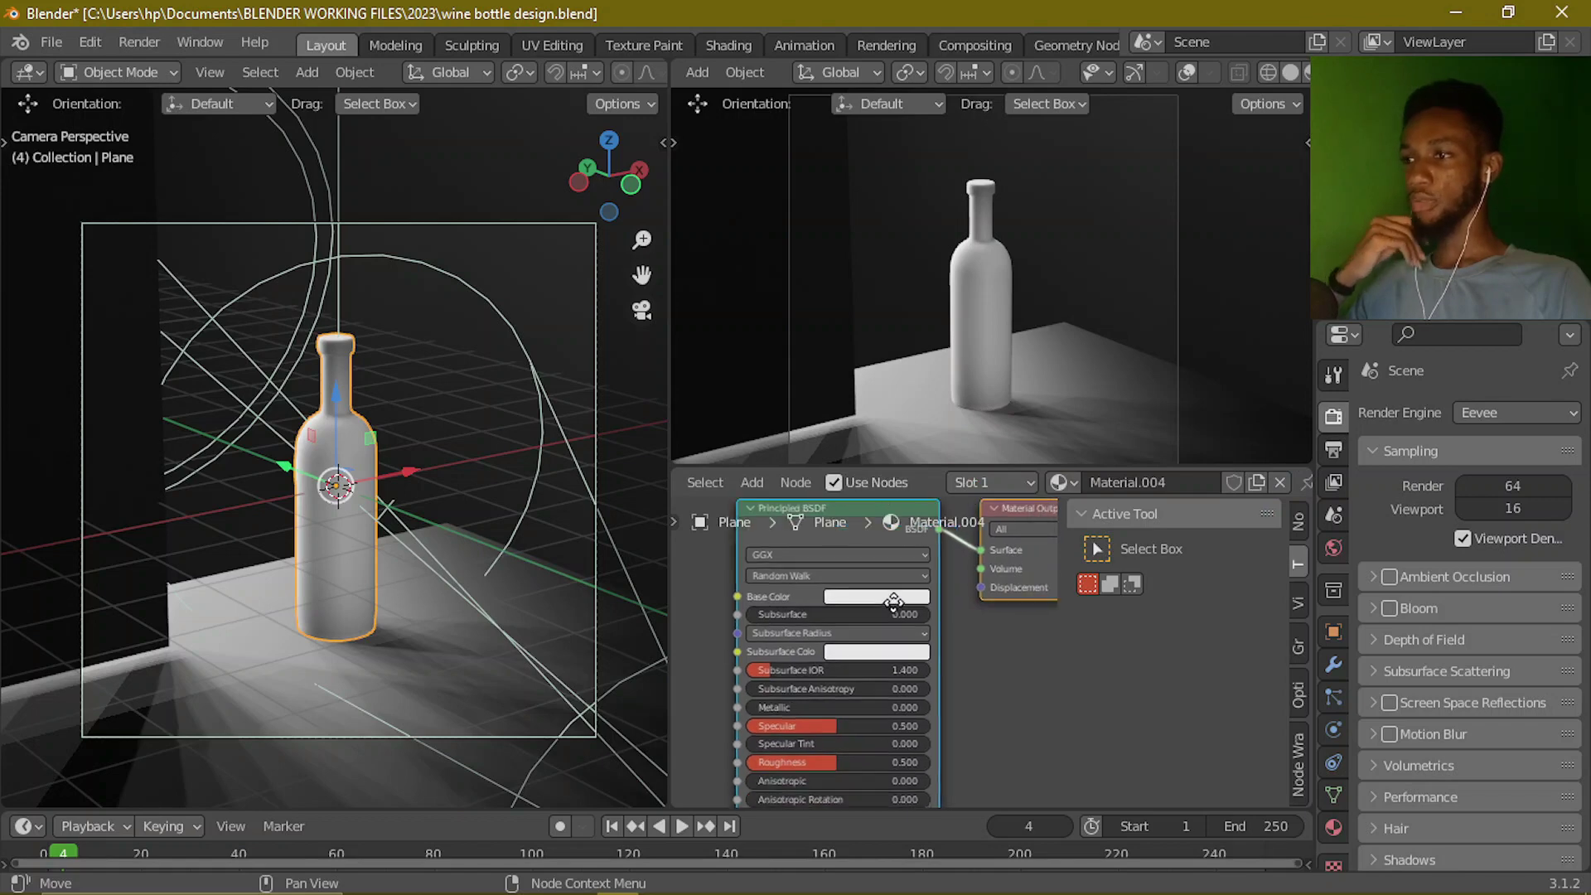
scroll(838, 574, "up", 2)
scroll(867, 599, "up", 2)
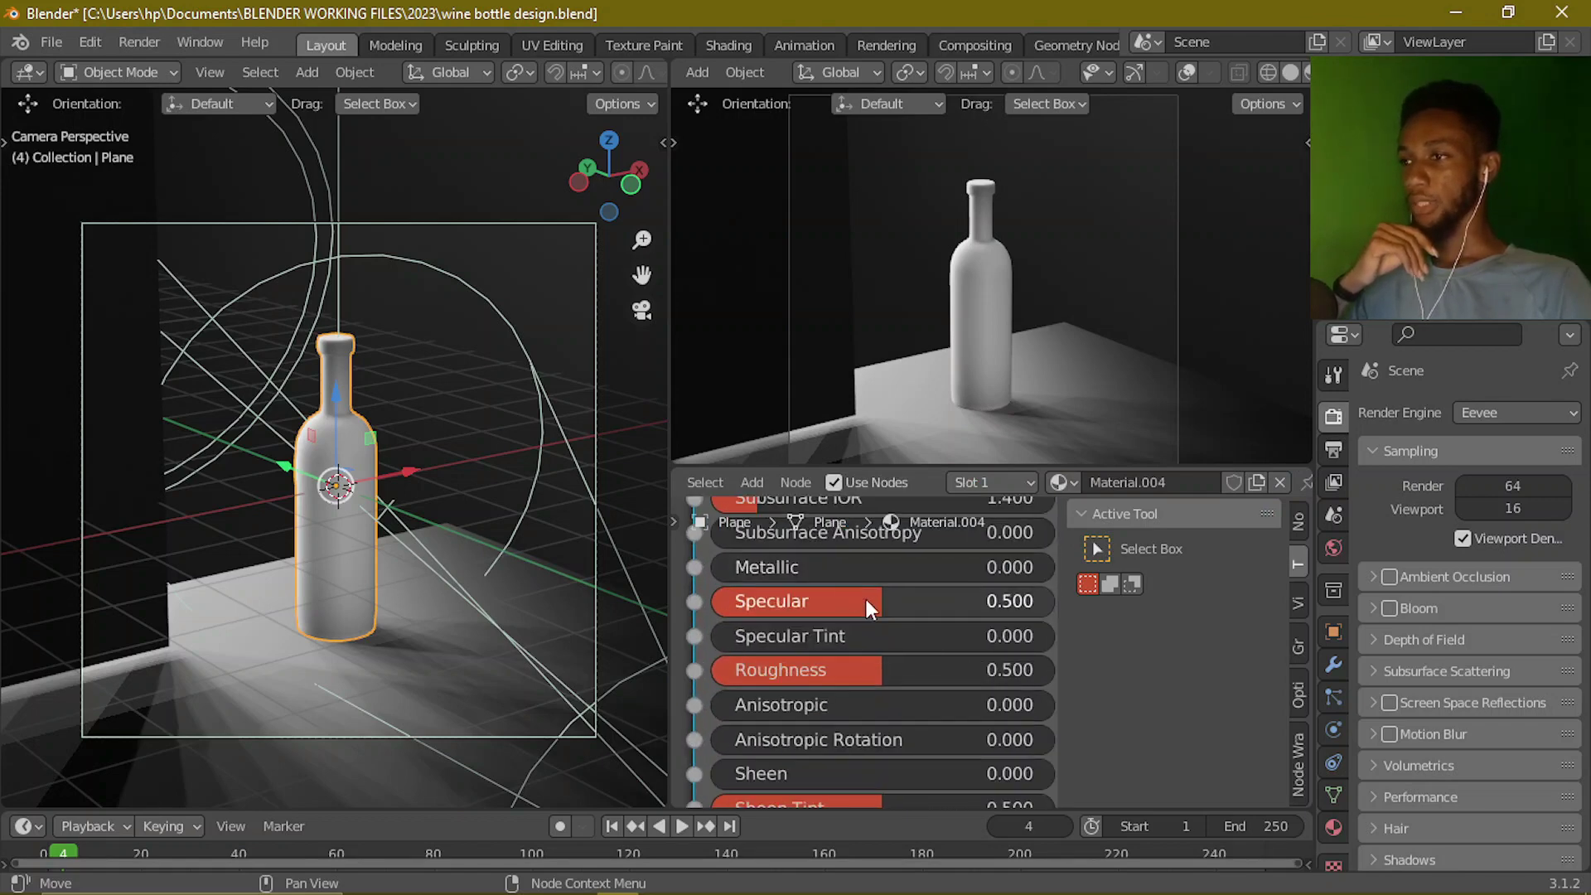
scroll(870, 608, "up", 1)
scroll(870, 608, "down", 2)
scroll(859, 659, "down", 2, "shift")
scroll(853, 675, "down", 2, "shift")
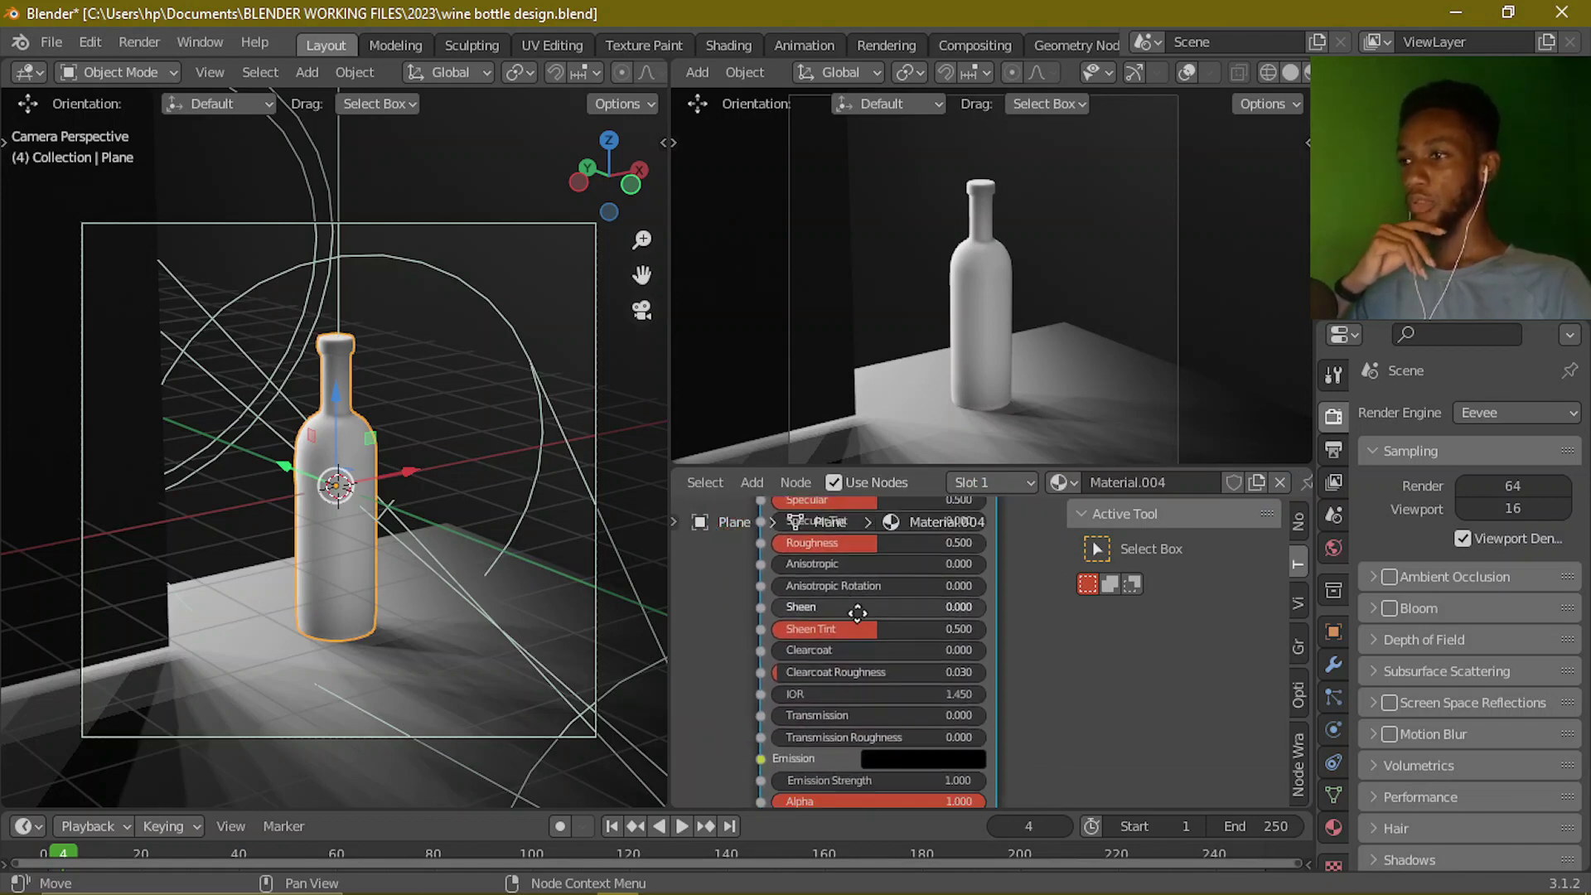
scroll(845, 696, "down", 1, "shift")
scroll(845, 696, "down", 2, "shift")
scroll(841, 692, "up", 1)
left_click(838, 688)
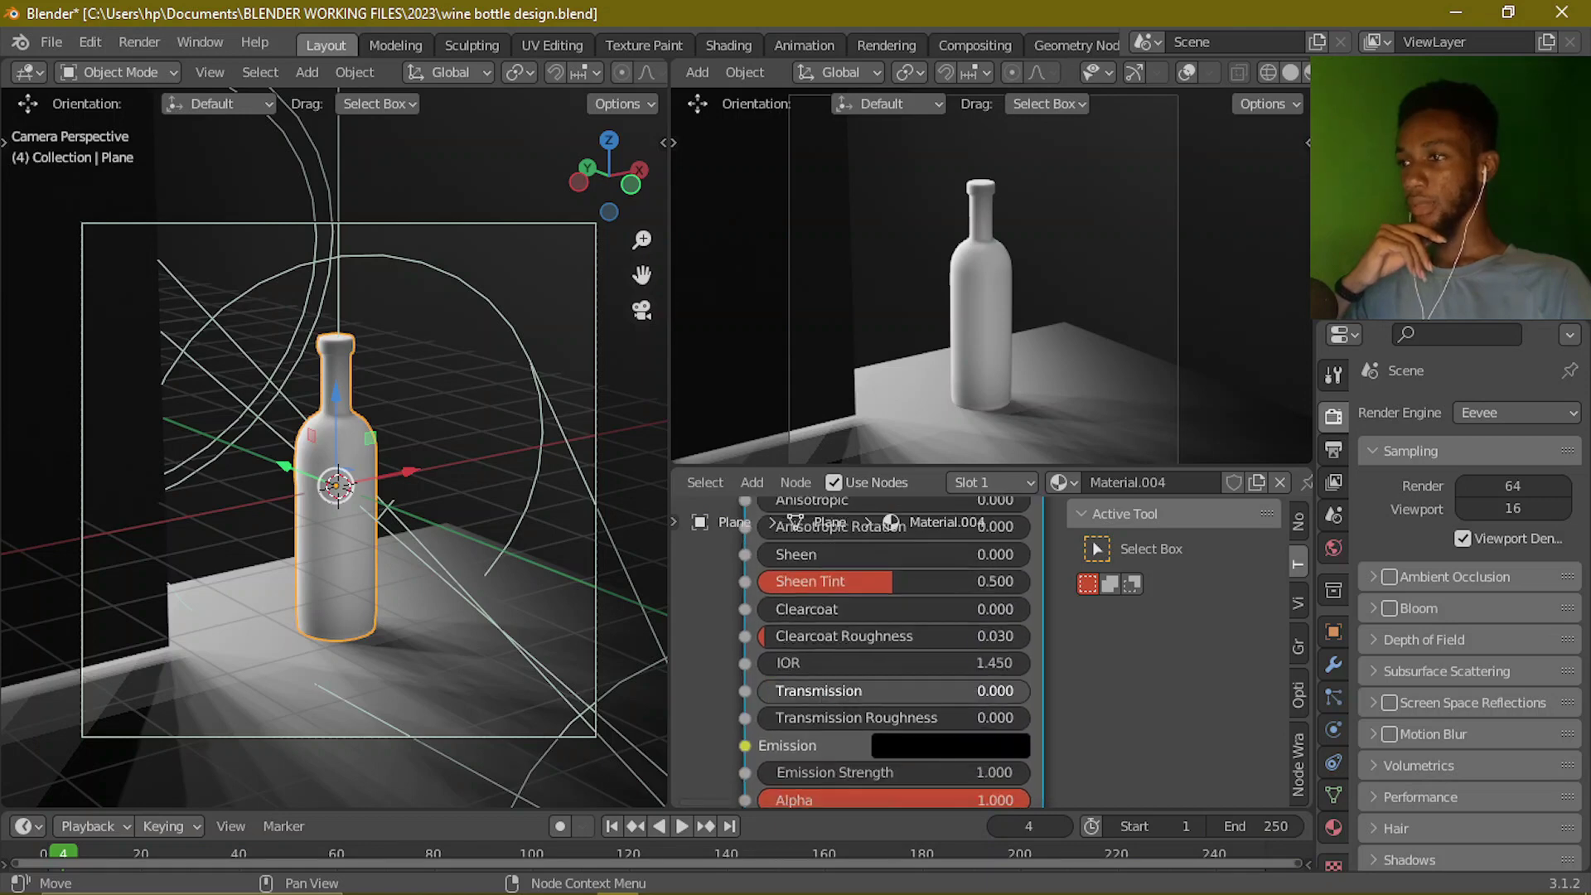
type("0.7")
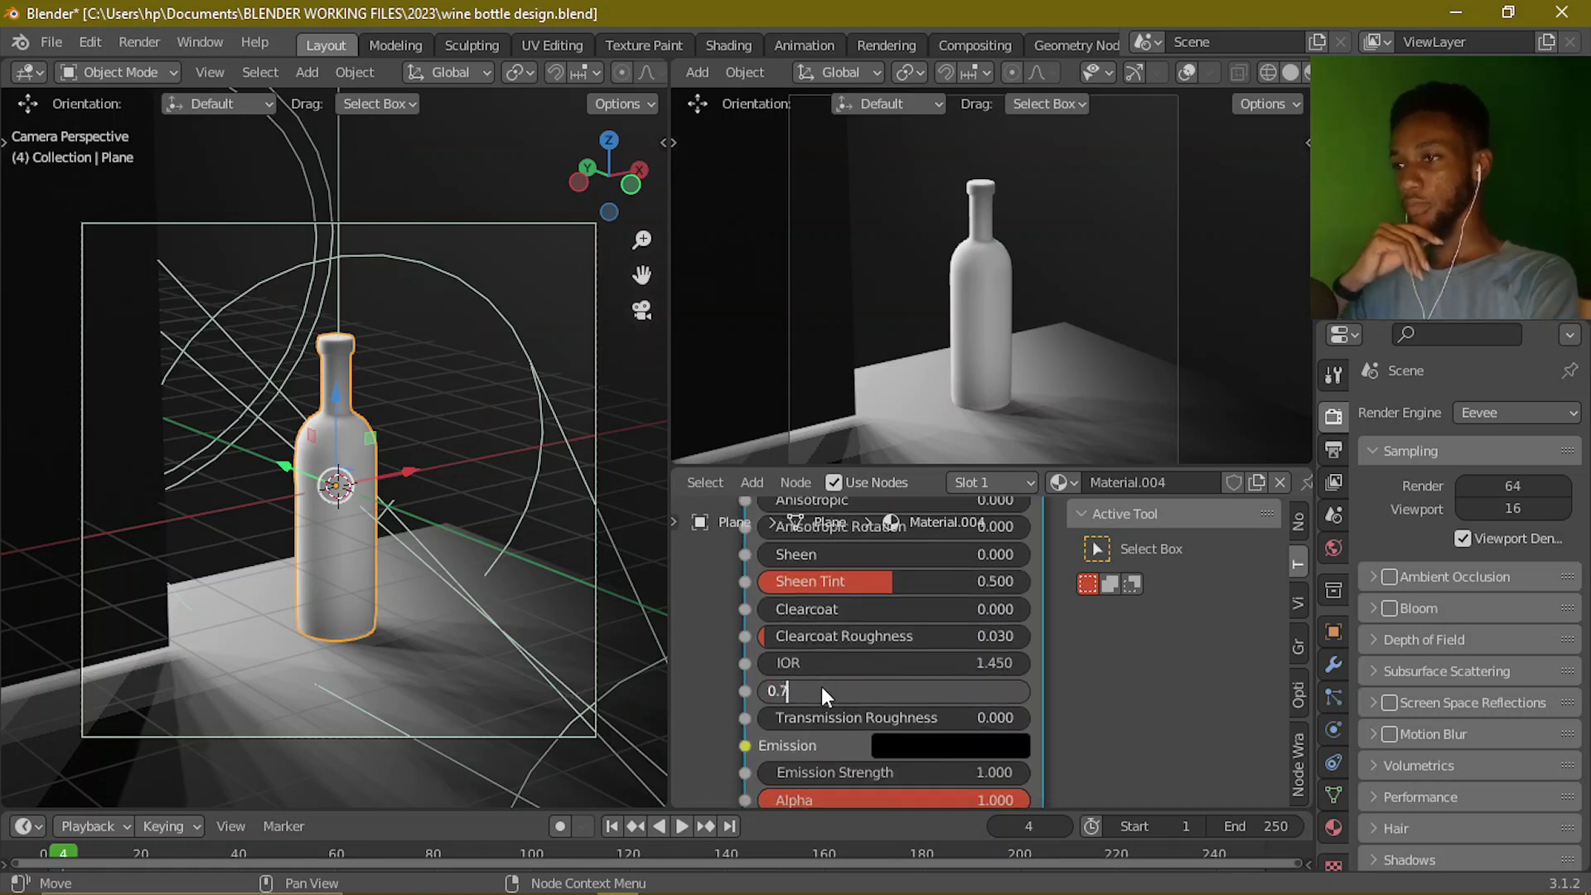
key("Return")
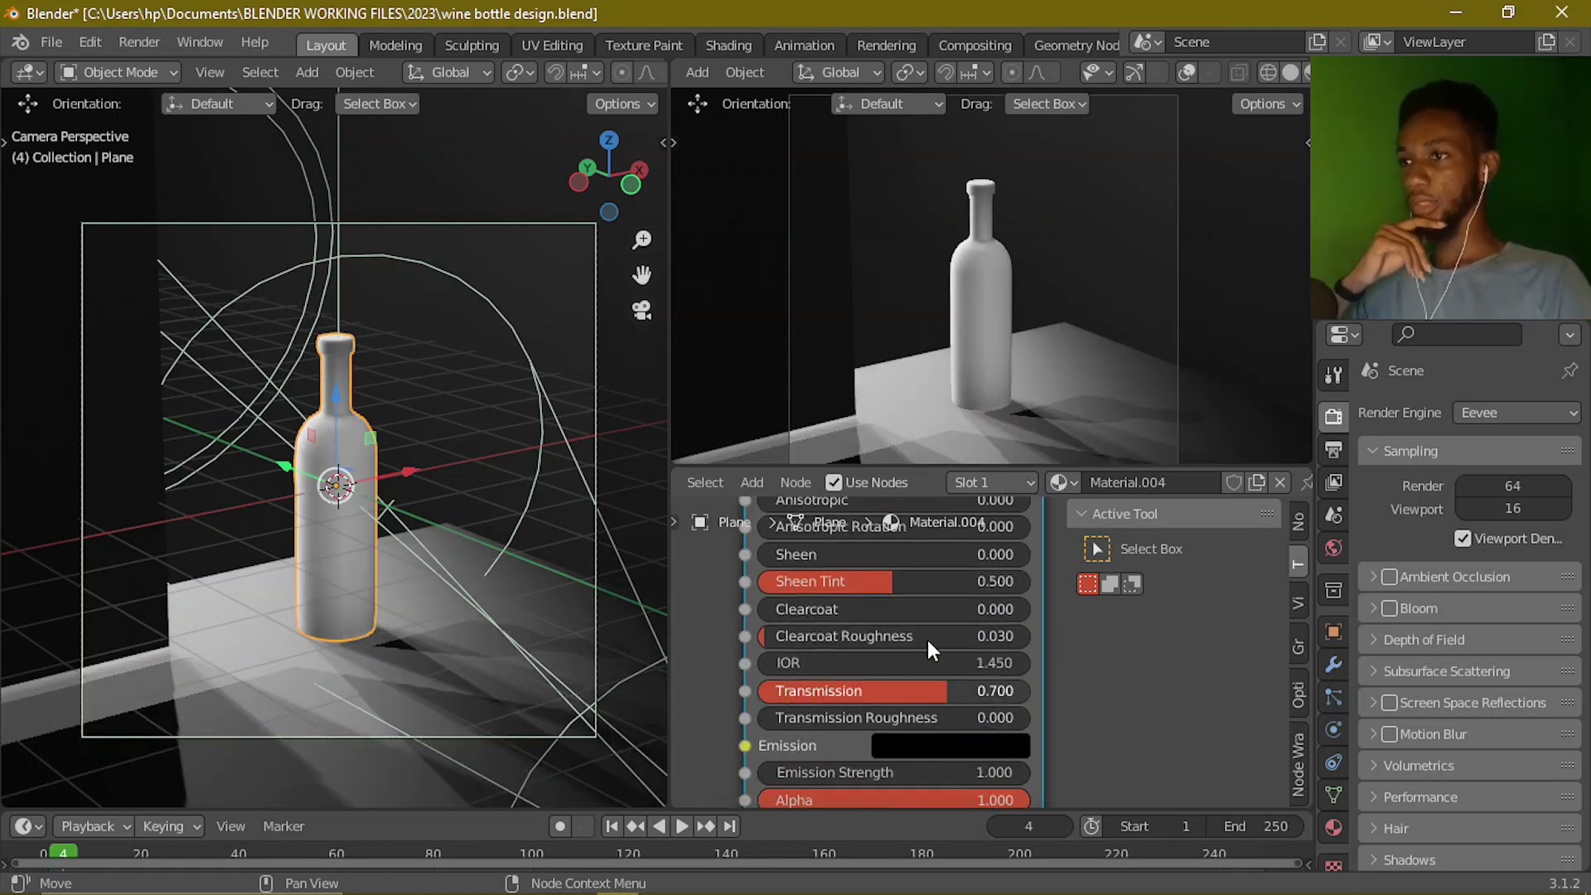
- Set the bottle material's Metallic to 0.9 and Roughness to 0
scroll(877, 591, "down", 1)
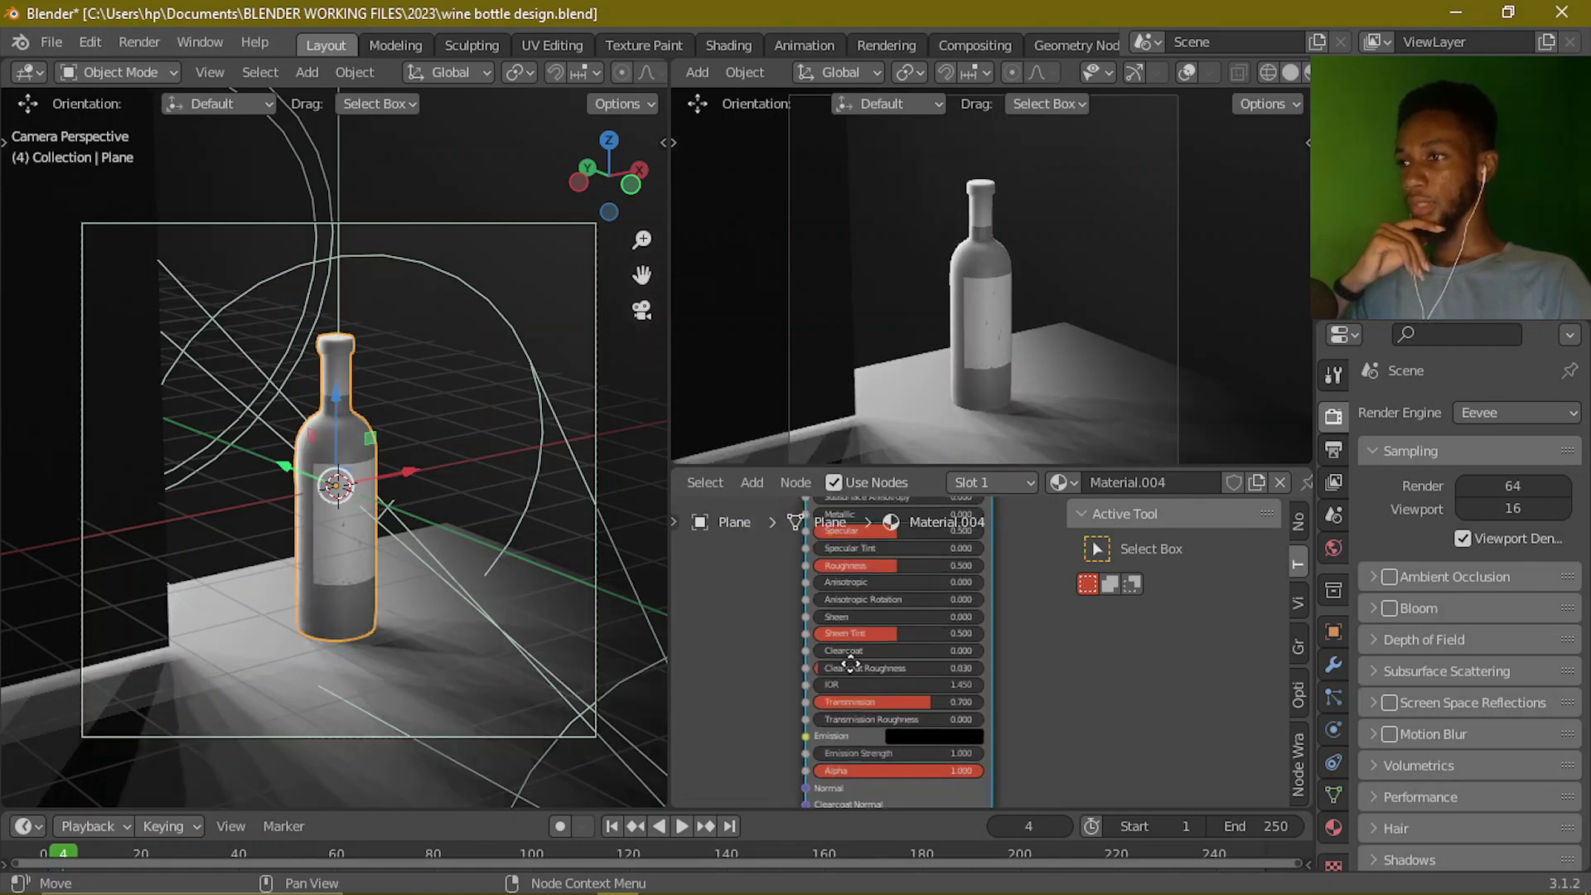
scroll(906, 665, "up", 3, "shift")
scroll(925, 628, "up", 3, "shift")
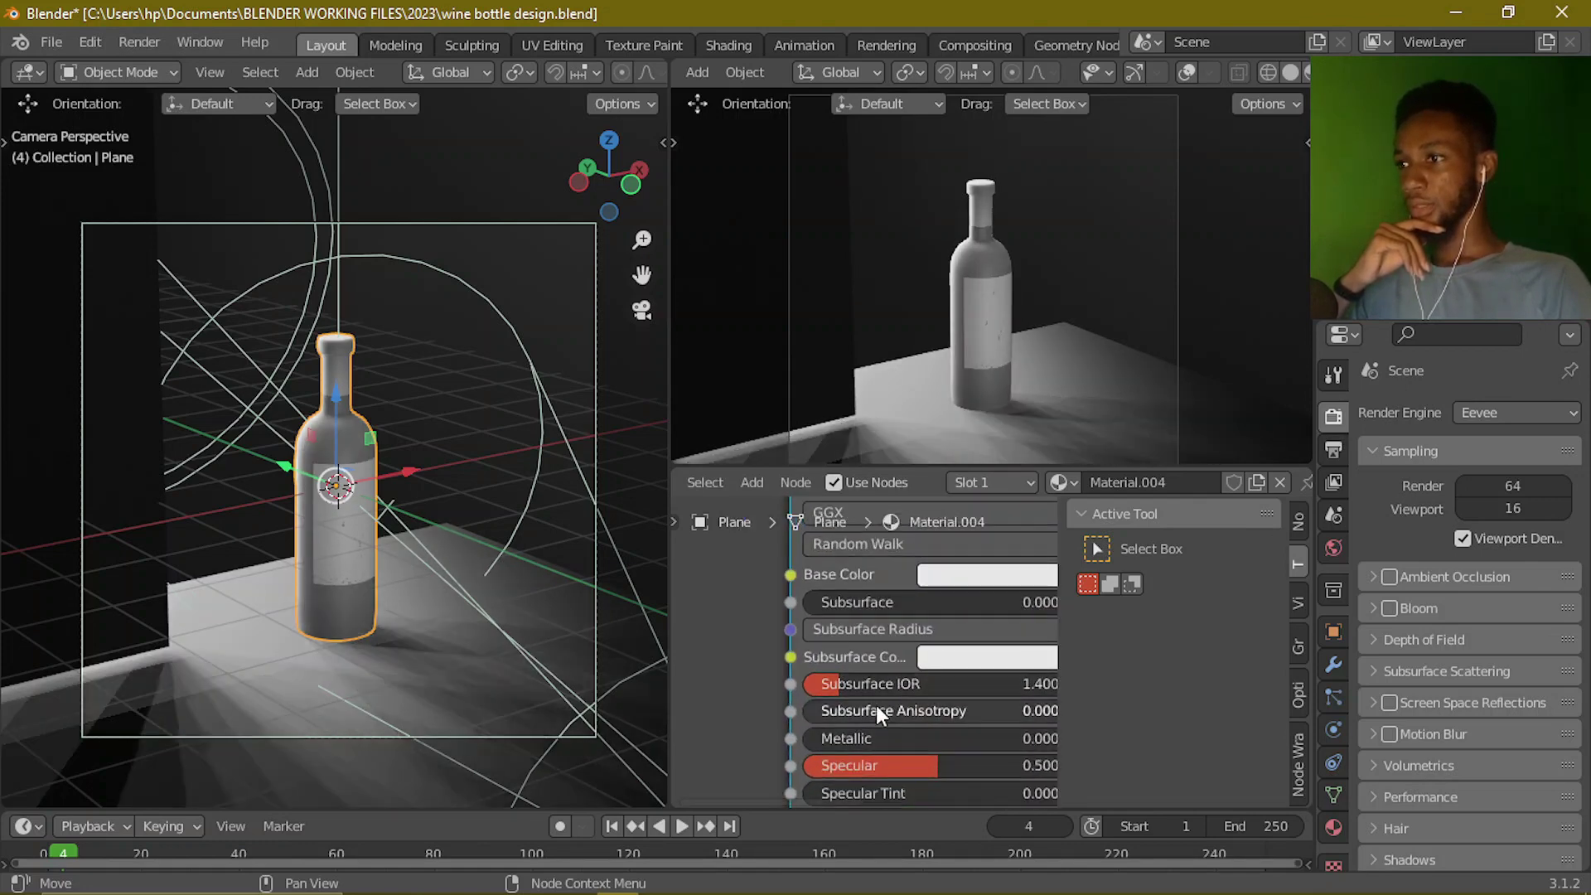
scroll(877, 704, "up", 1)
left_click_drag(828, 662, 943, 662)
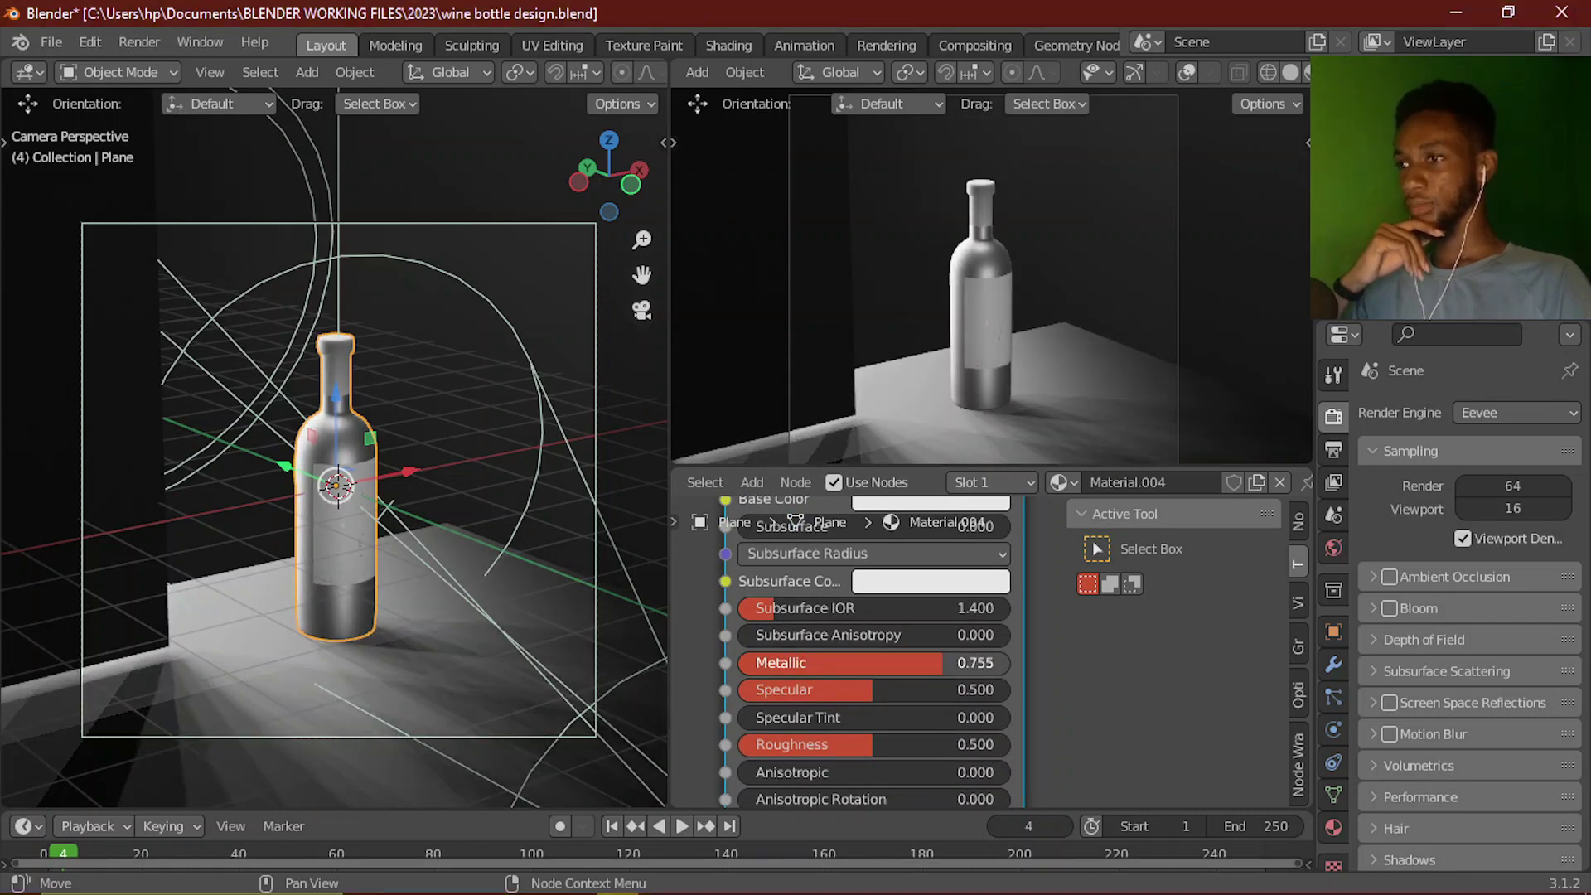
left_click_drag(942, 663, 960, 663)
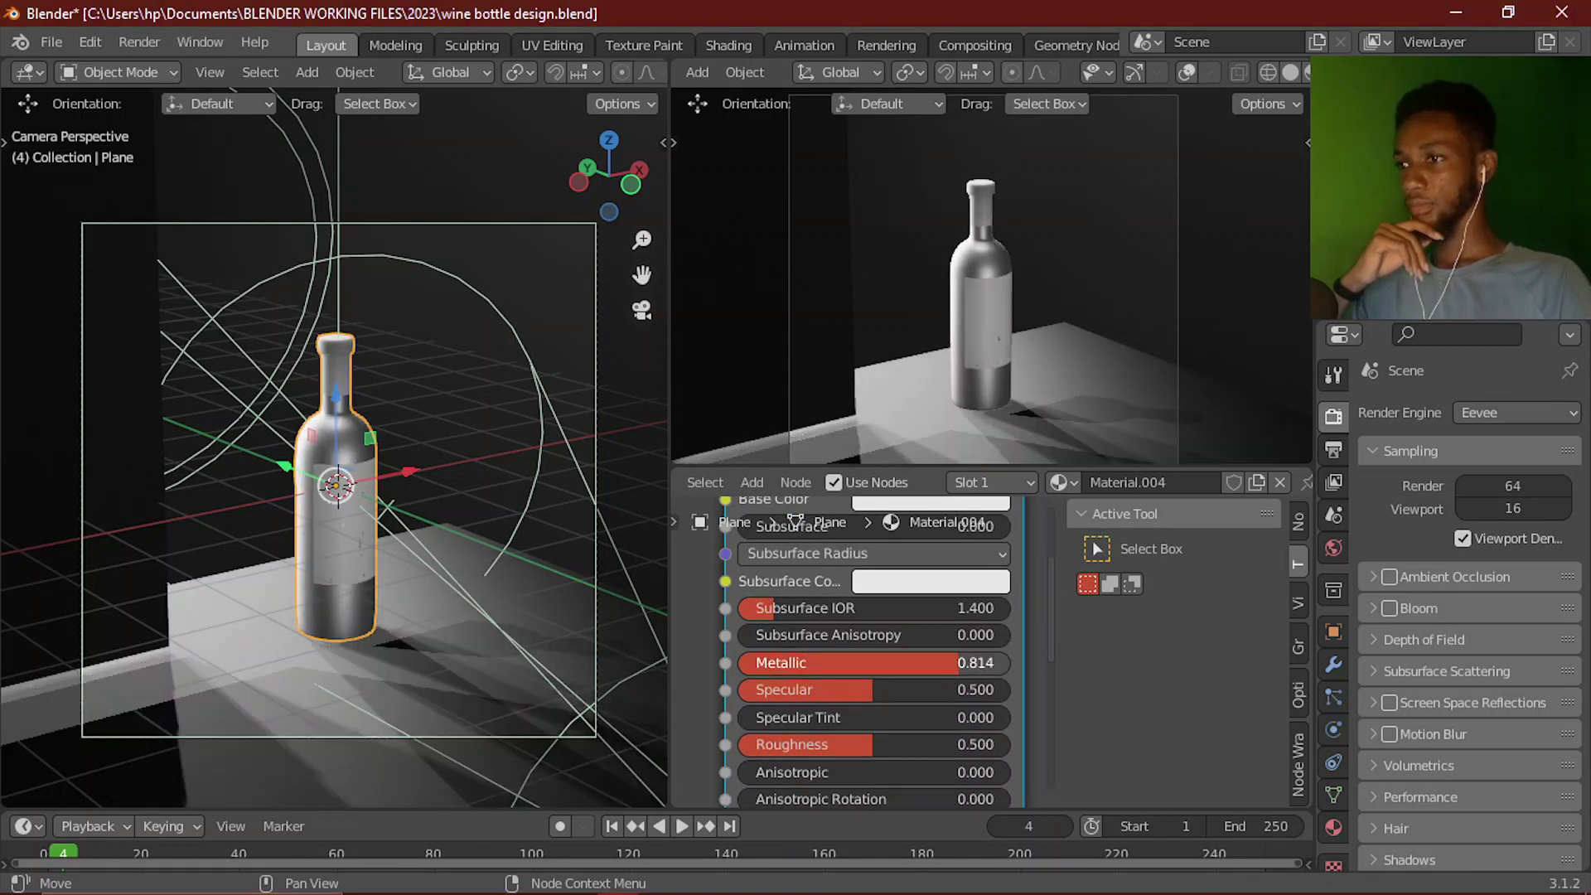
type("0.9")
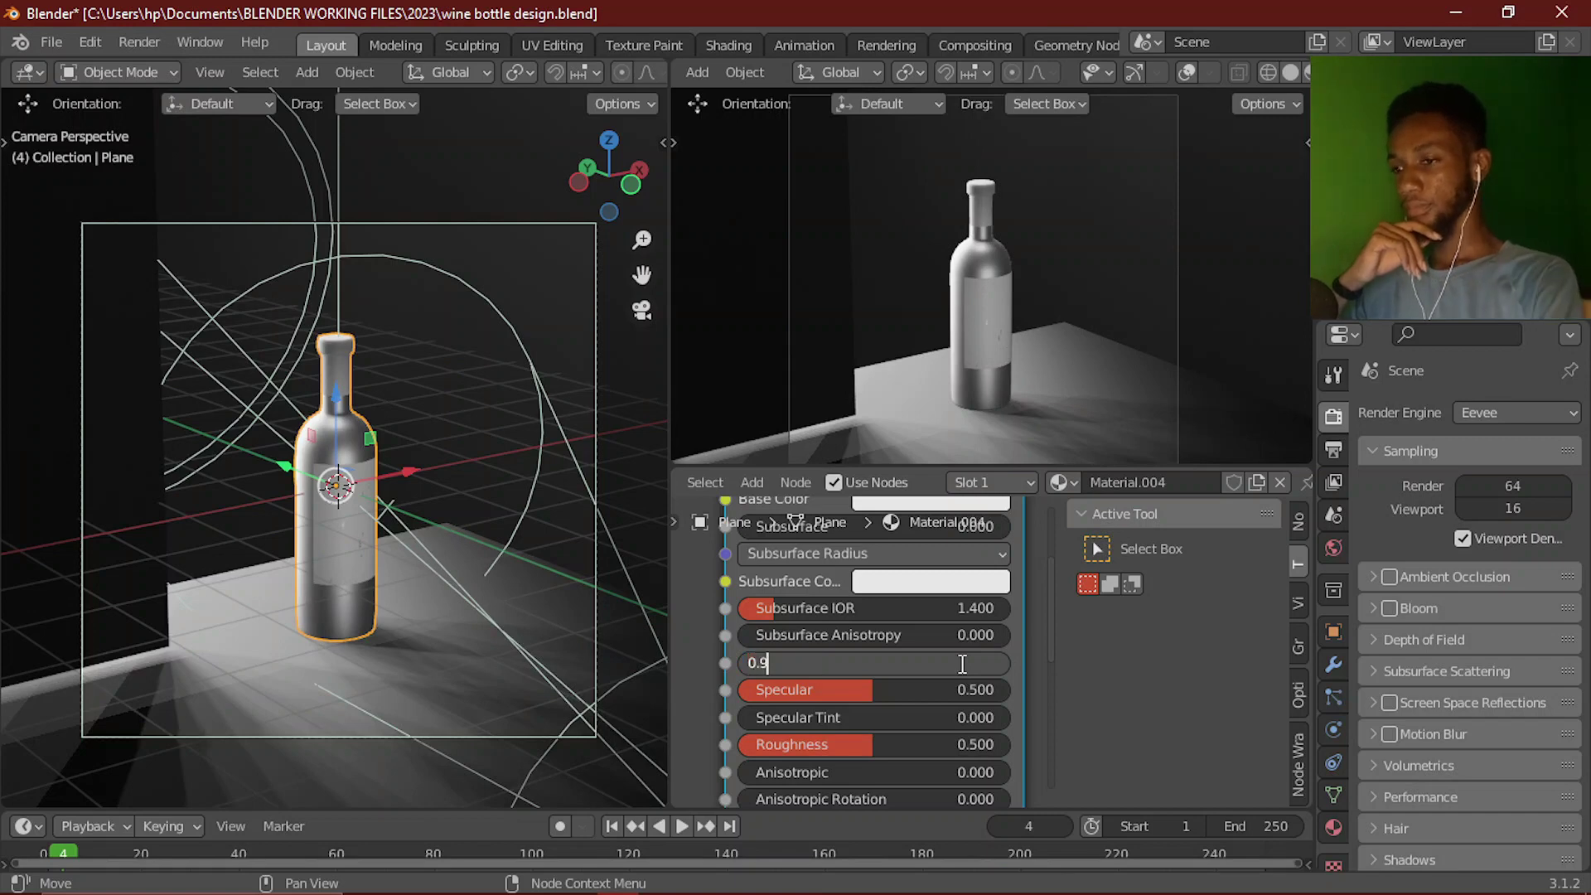
key("Return")
scroll(944, 687, "down", 2)
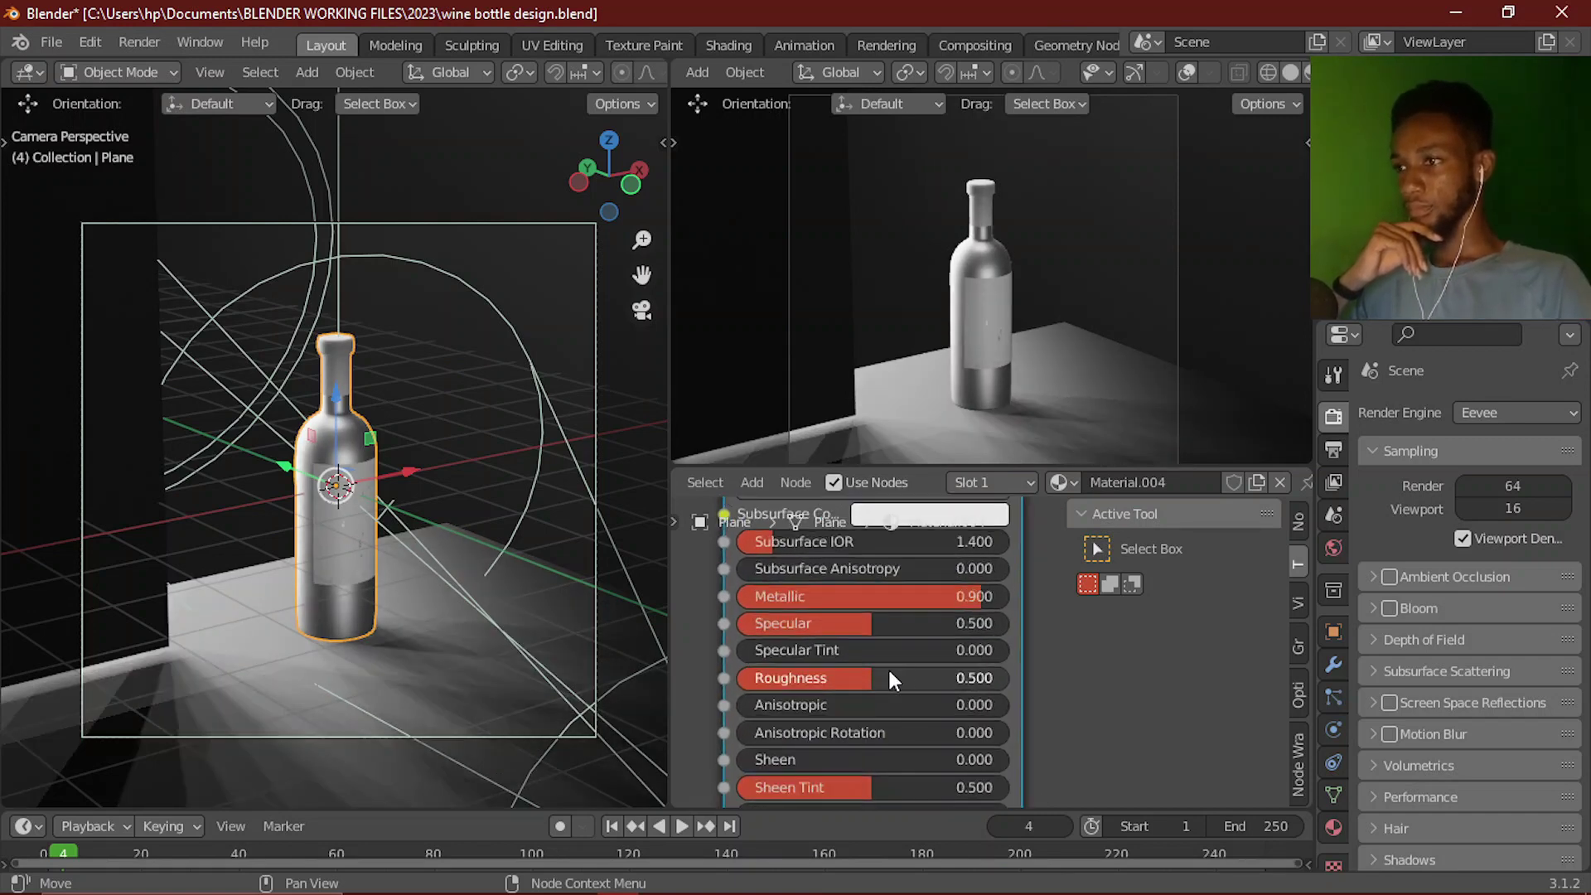
key("BackSpace")
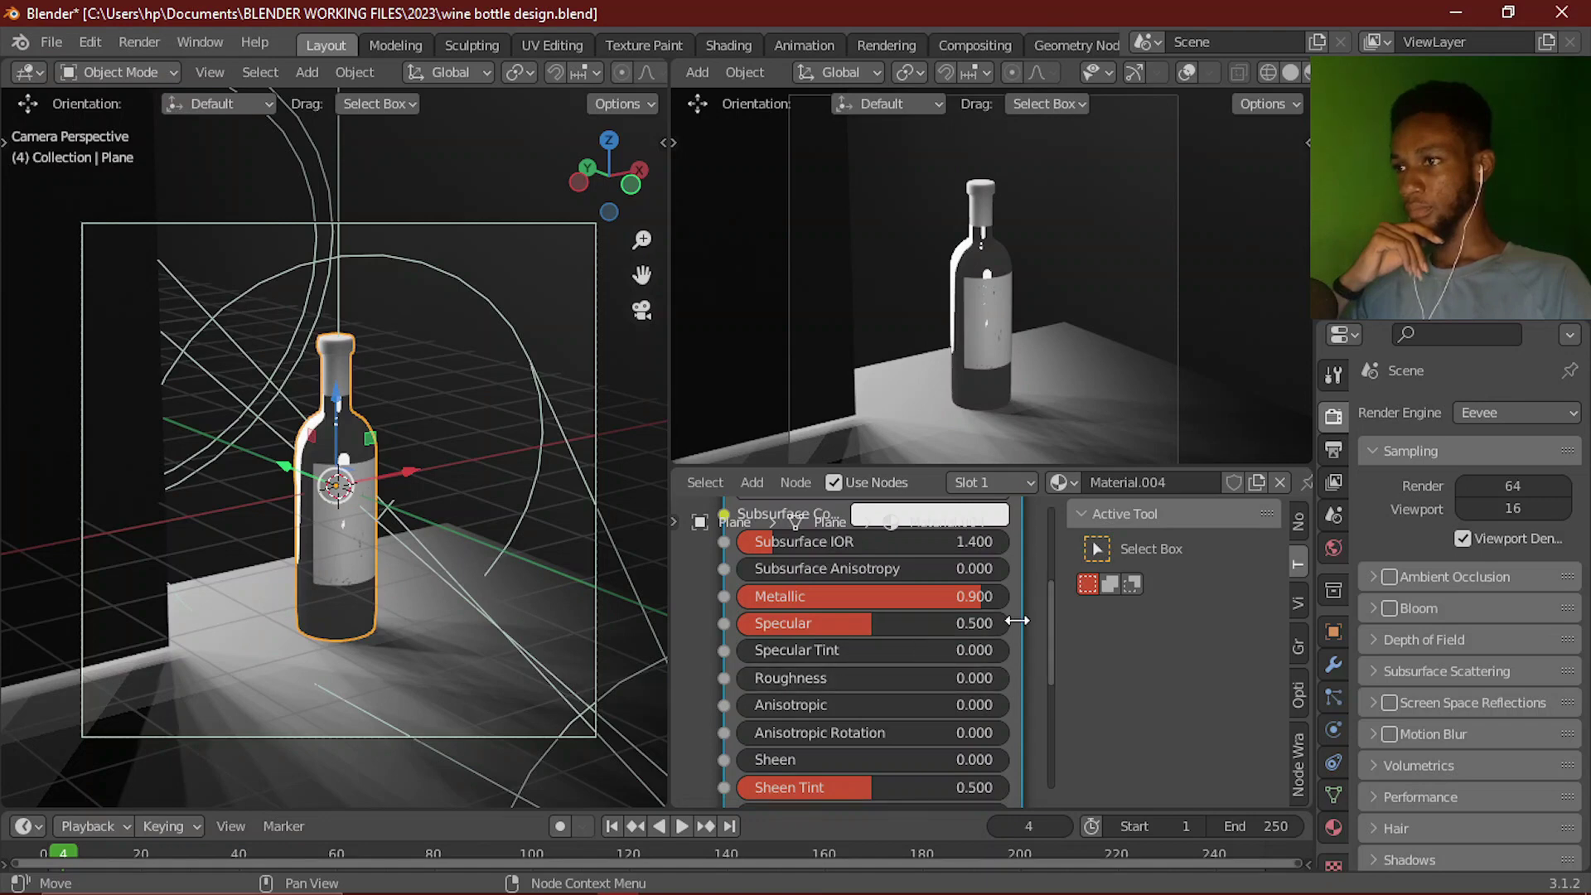
scroll(981, 273, "up", 4)
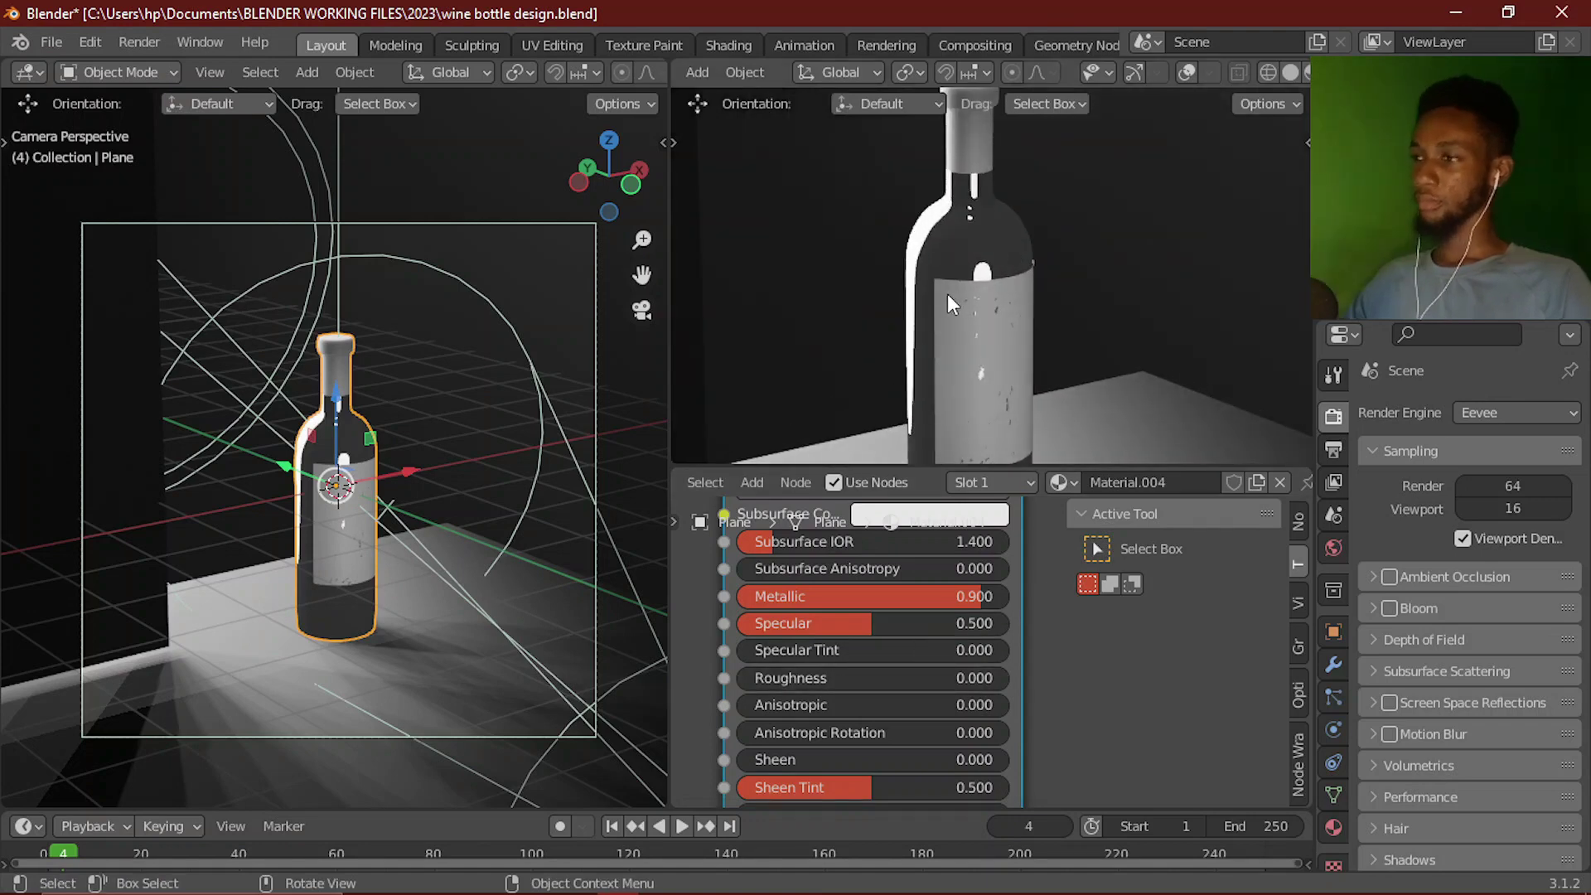
scroll(947, 293, "down", 1)
scroll(969, 315, "down", 1)
- Rename the bottle's material to 'glass'
left_click(976, 201)
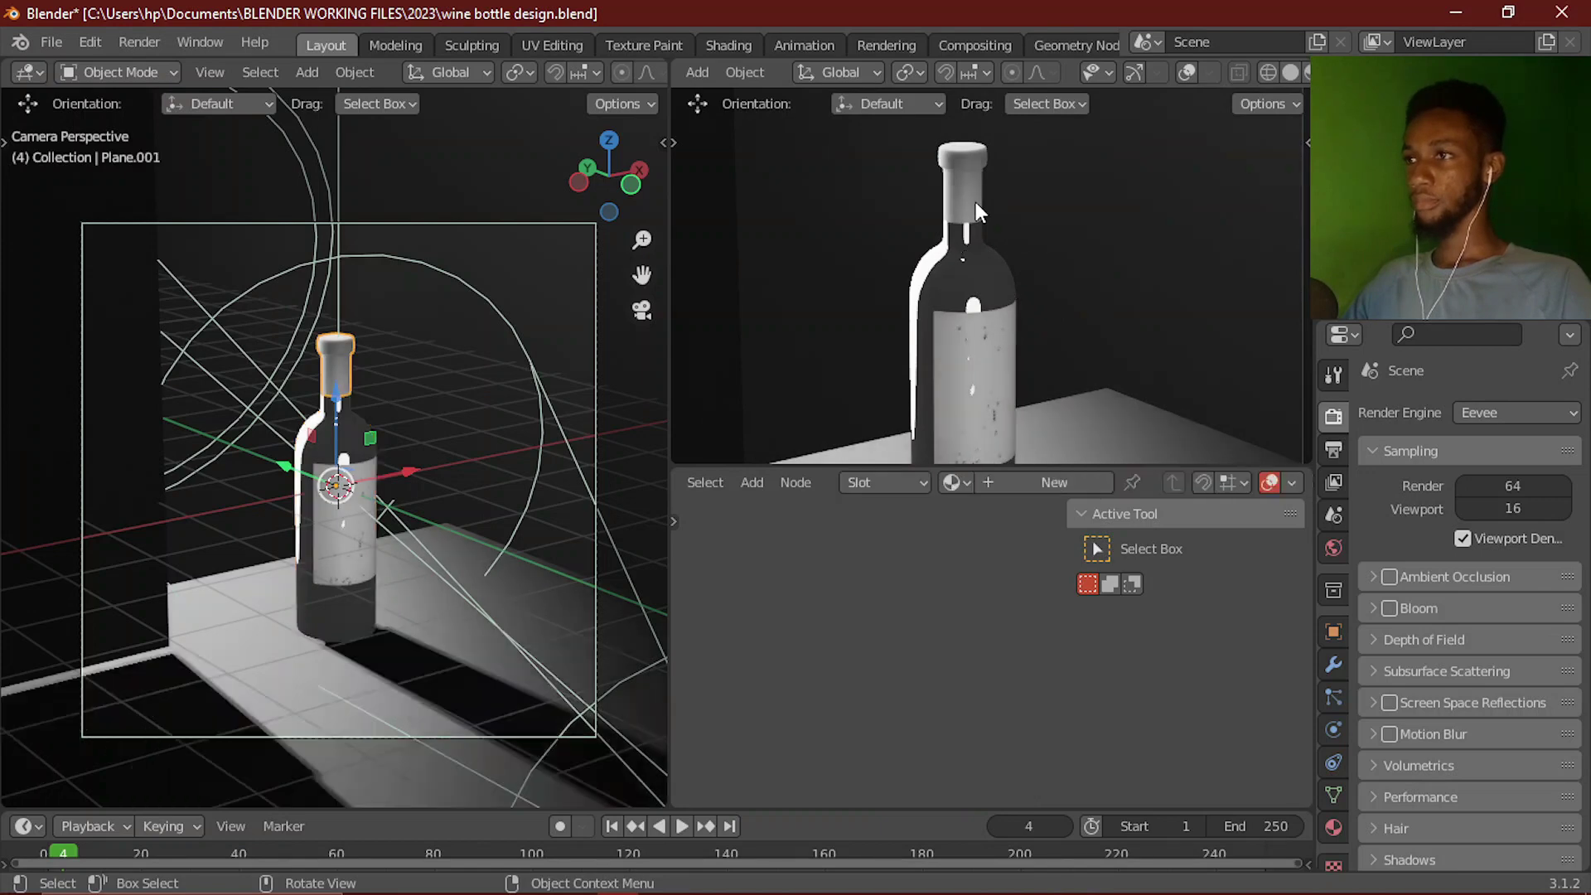
left_click(954, 483)
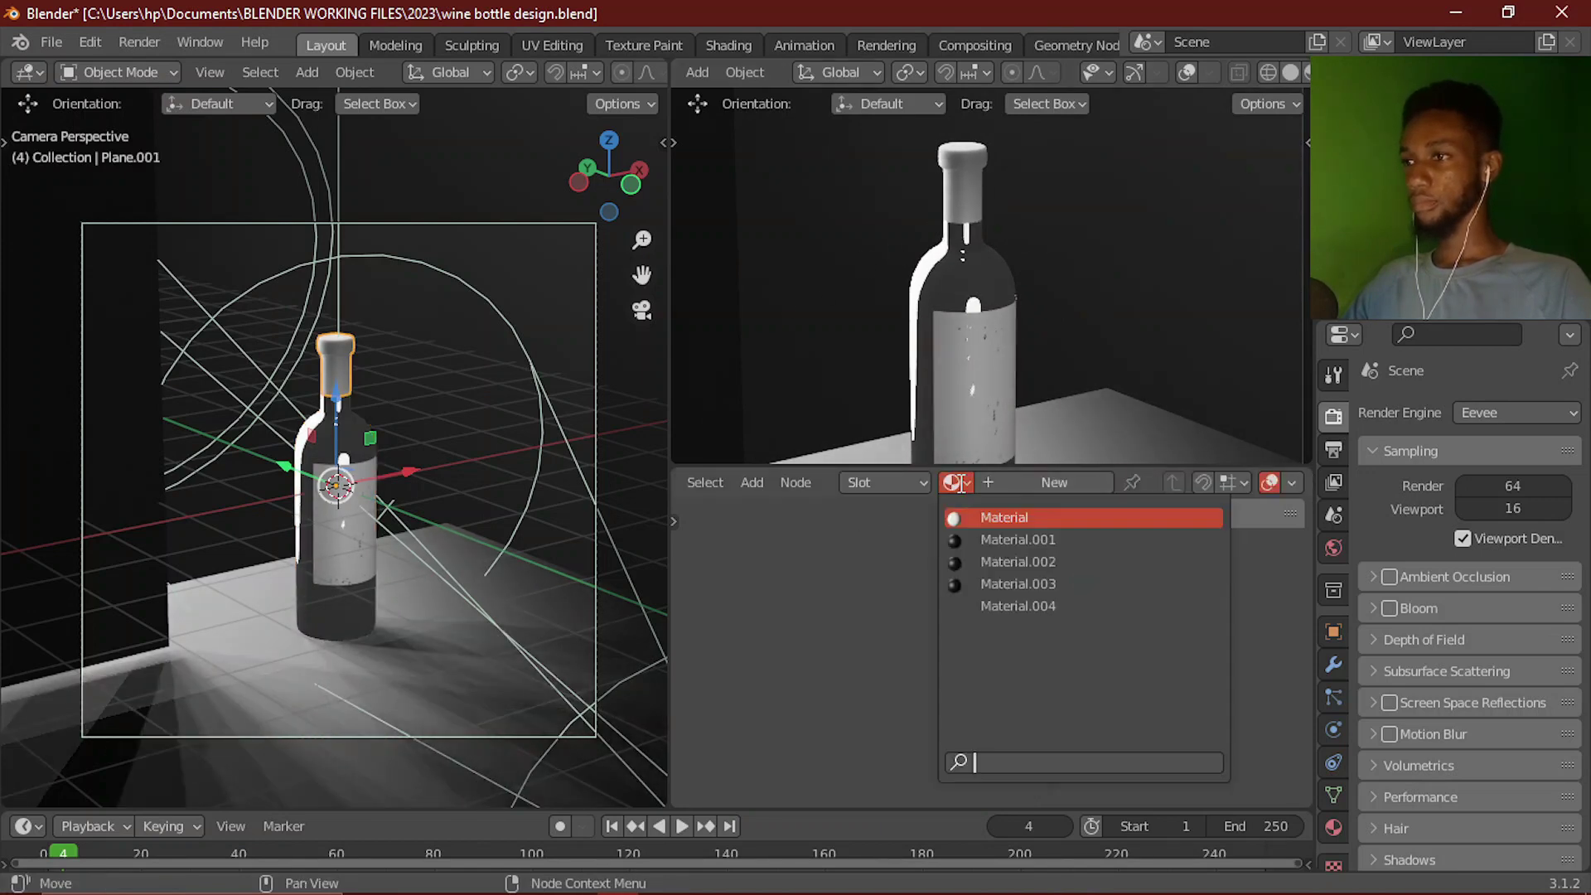
left_click(958, 278)
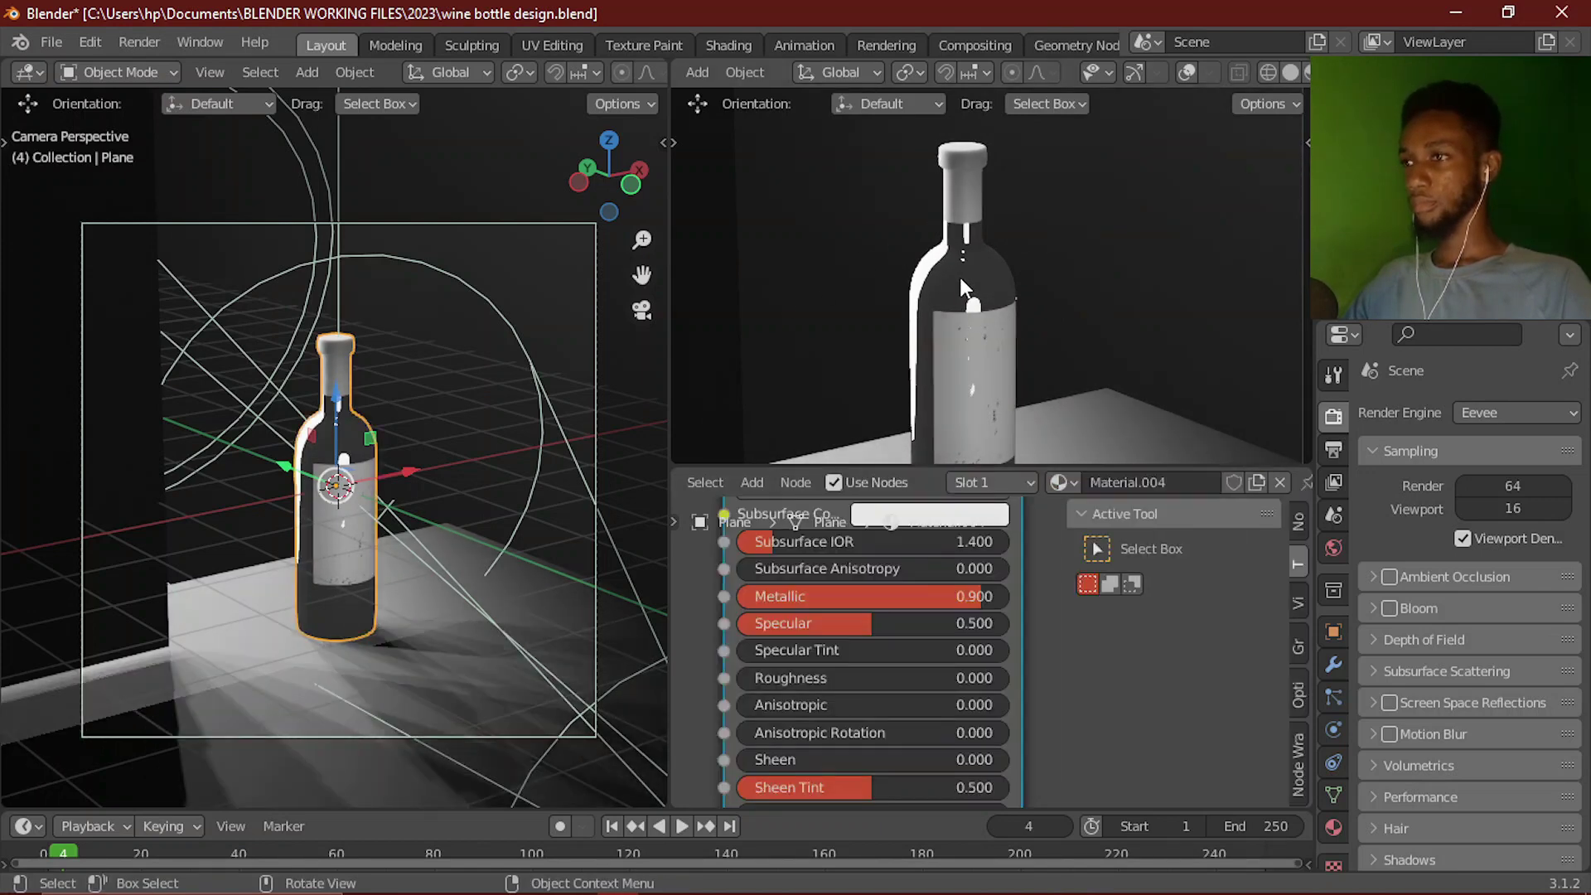
left_click(1129, 475)
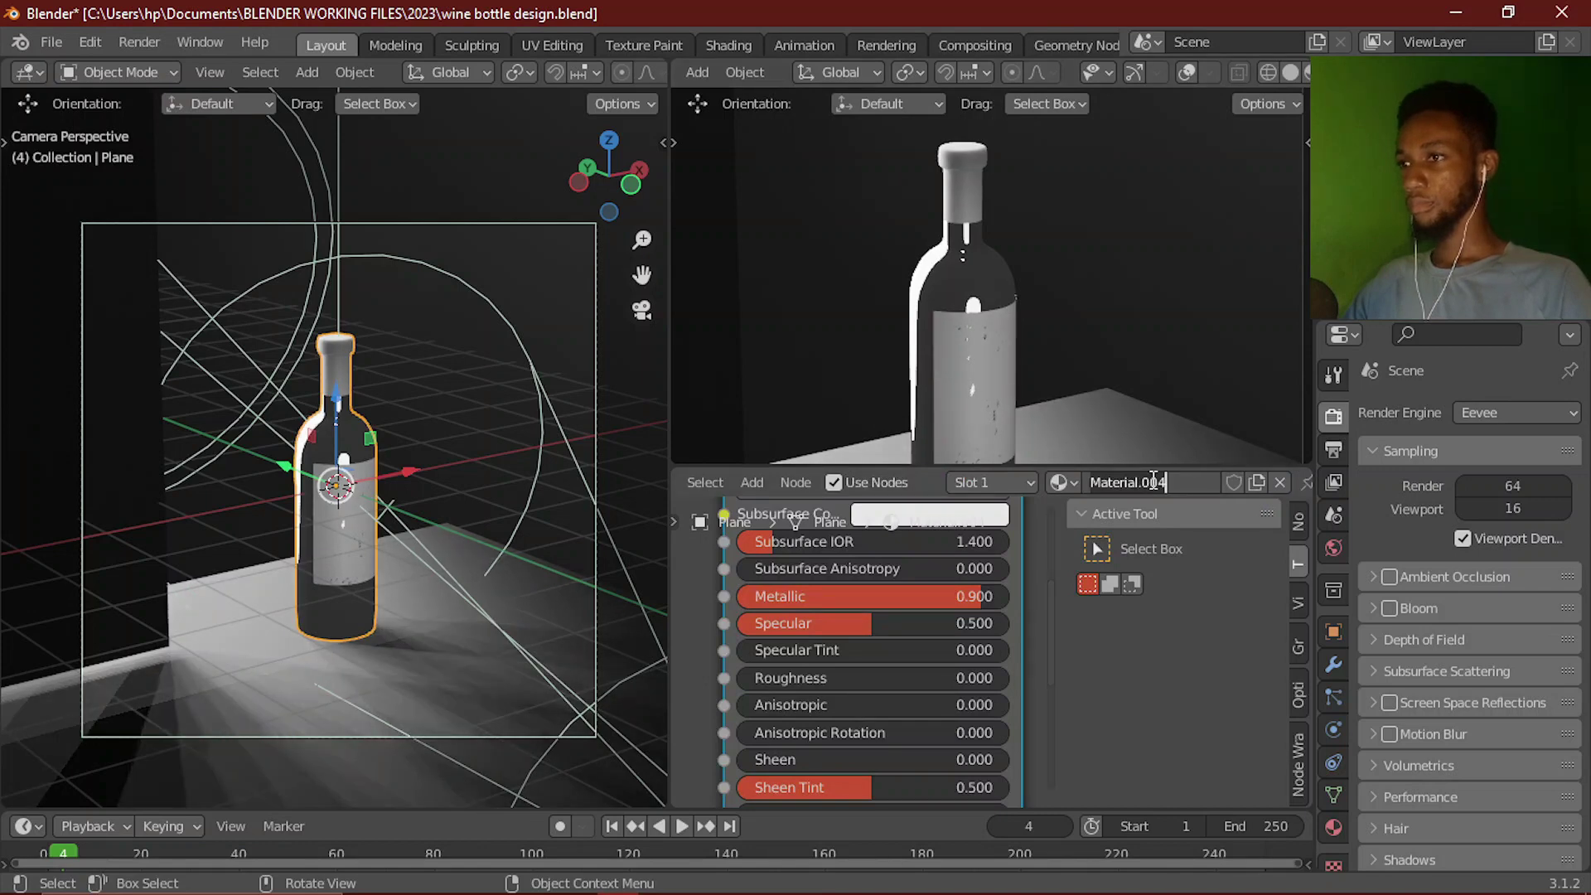
type("glass")
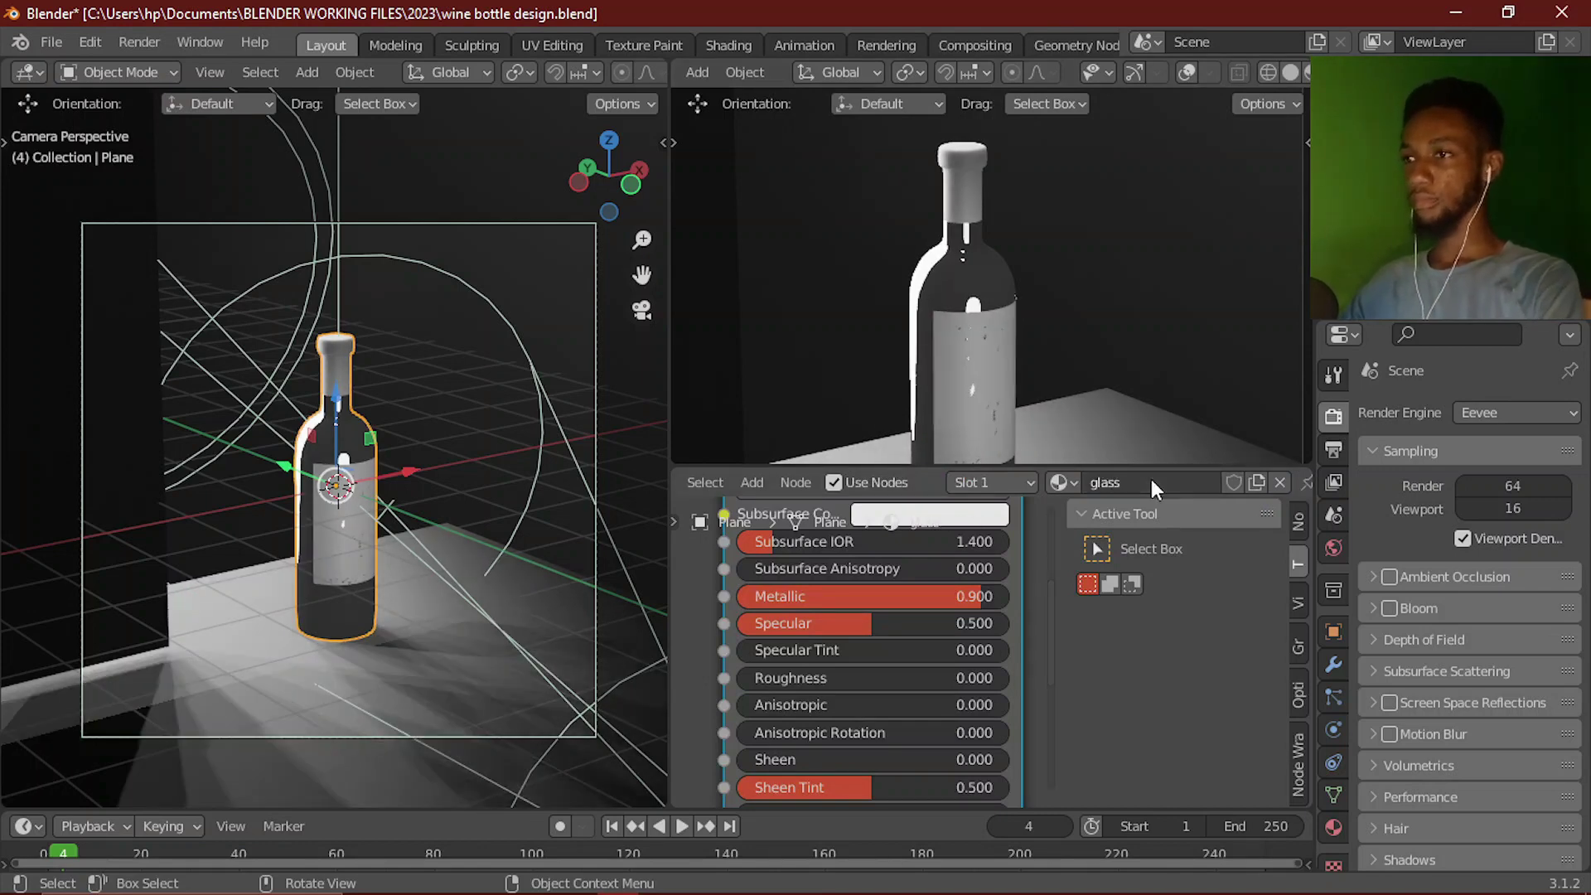
key("Return")
- Give the cap a glass.001 copy with Metallic 0 and Roughness about 0.155
left_click(977, 165)
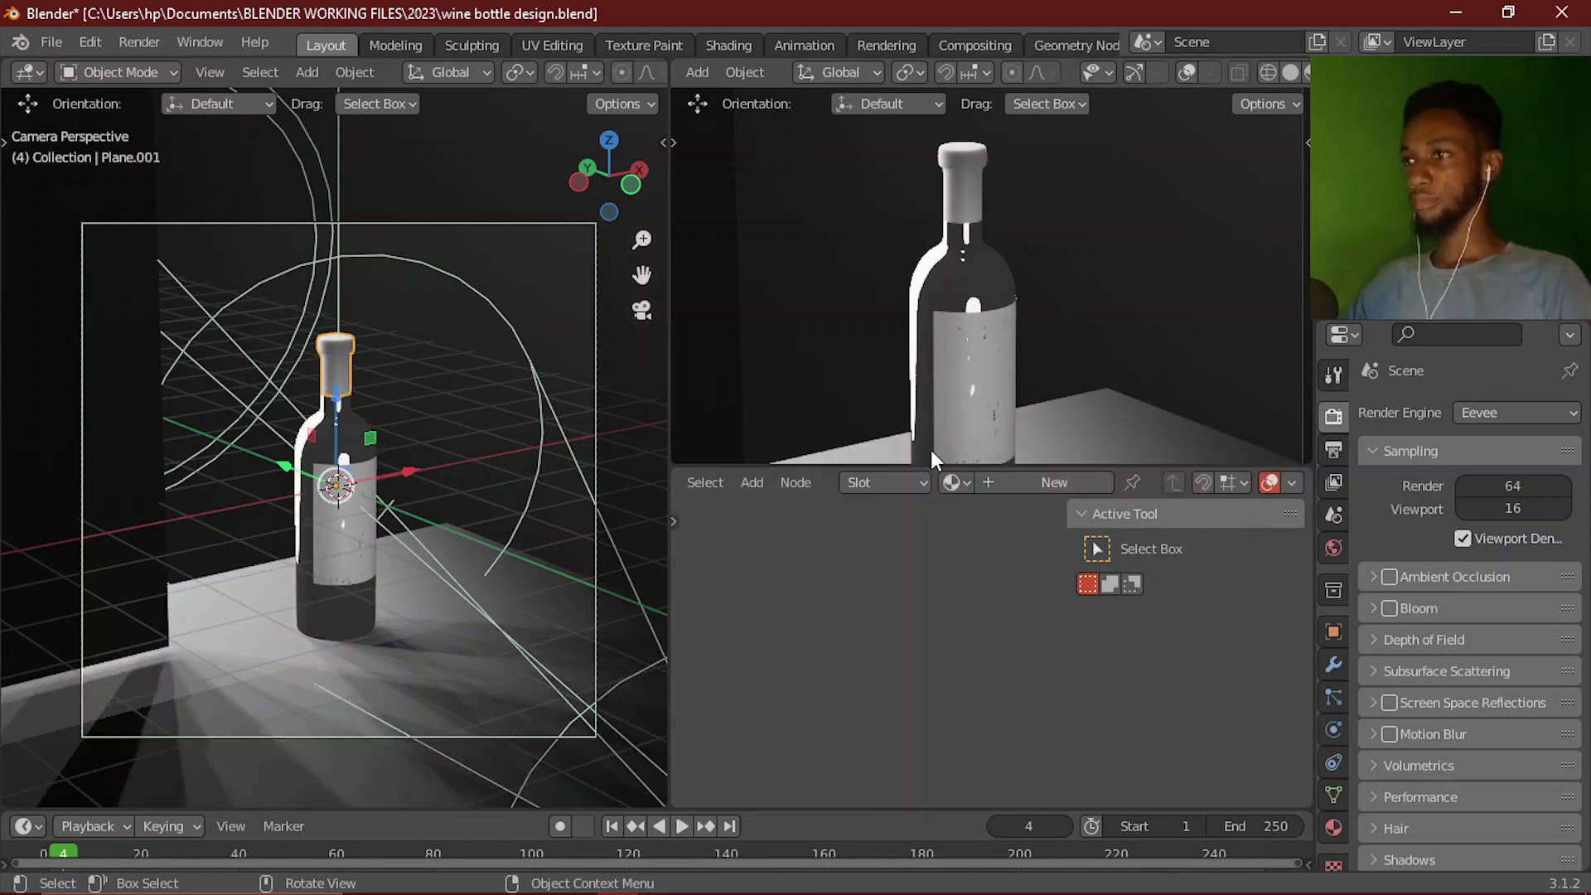
left_click(953, 482)
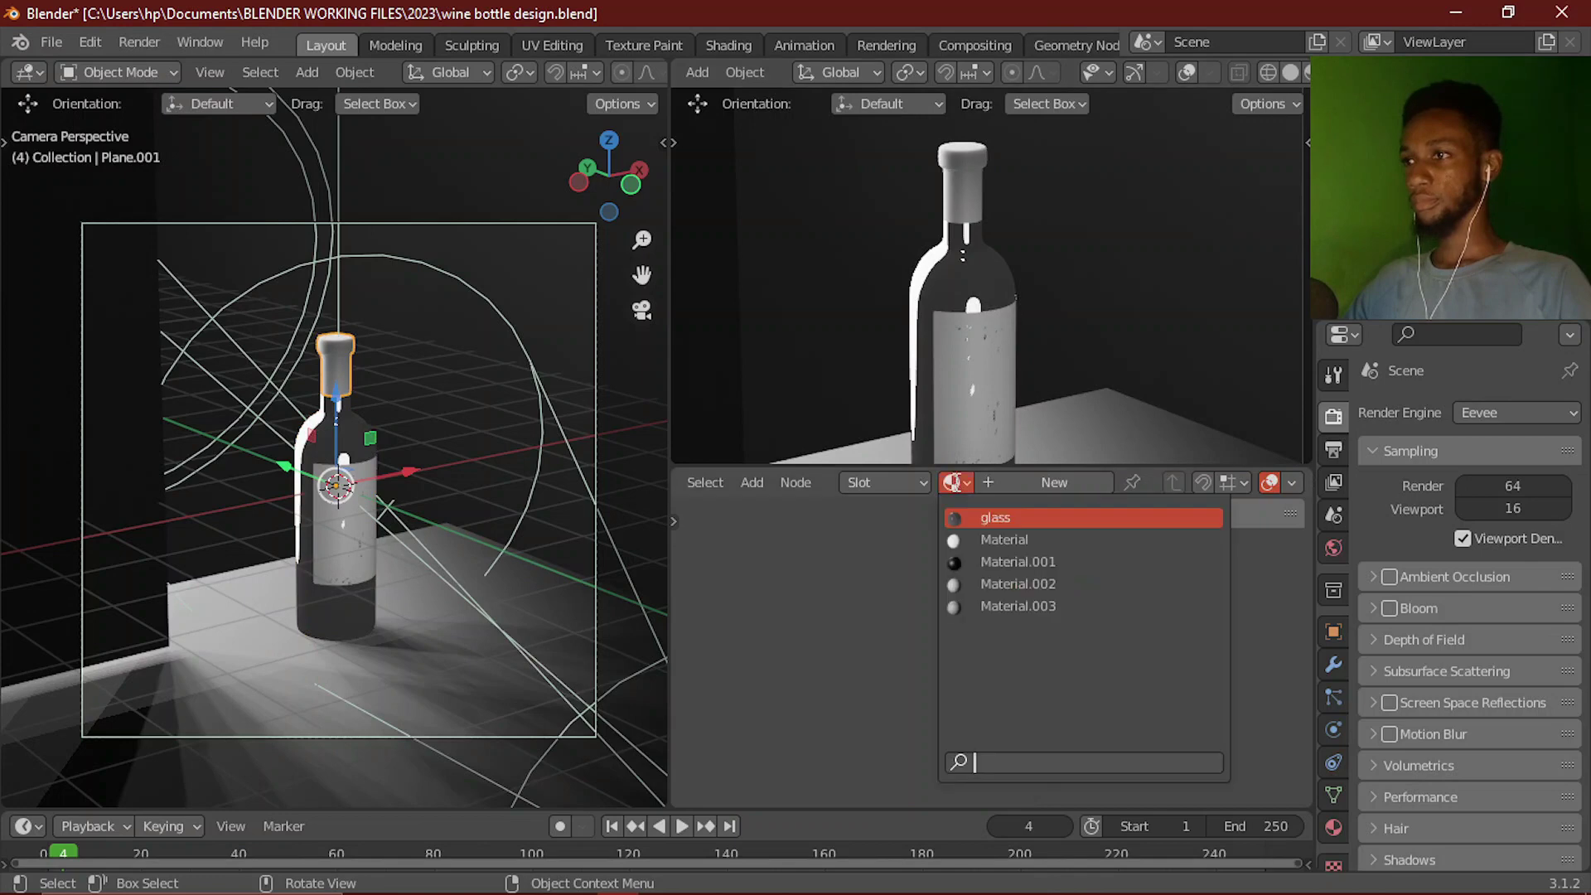
left_click(998, 519)
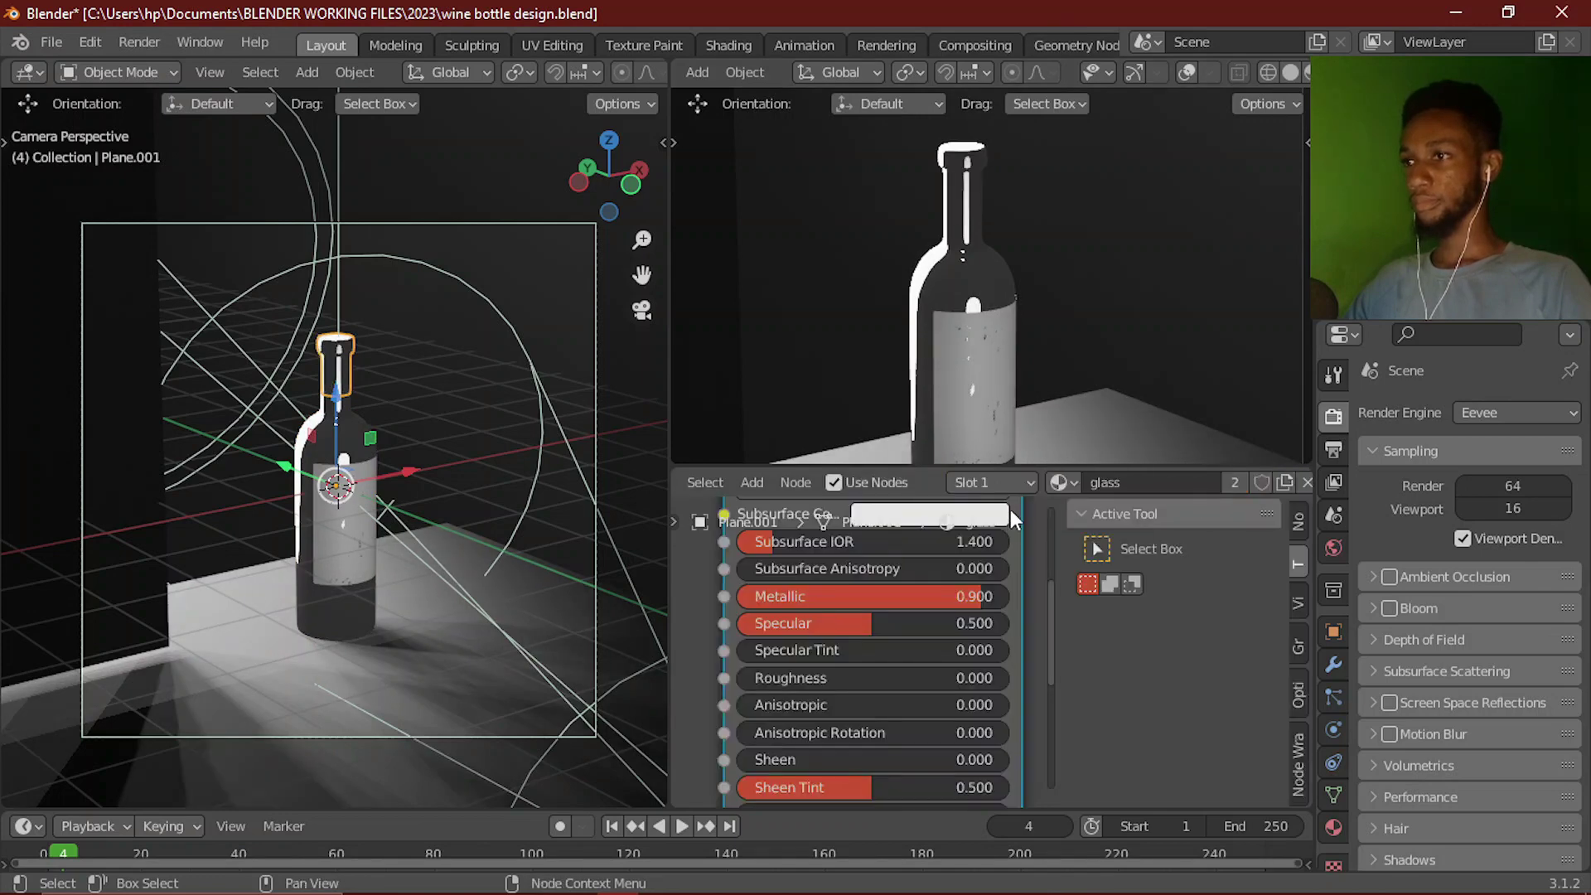
left_click(1283, 482)
scroll(988, 585, "down", 2)
scroll(933, 643, "up", 2)
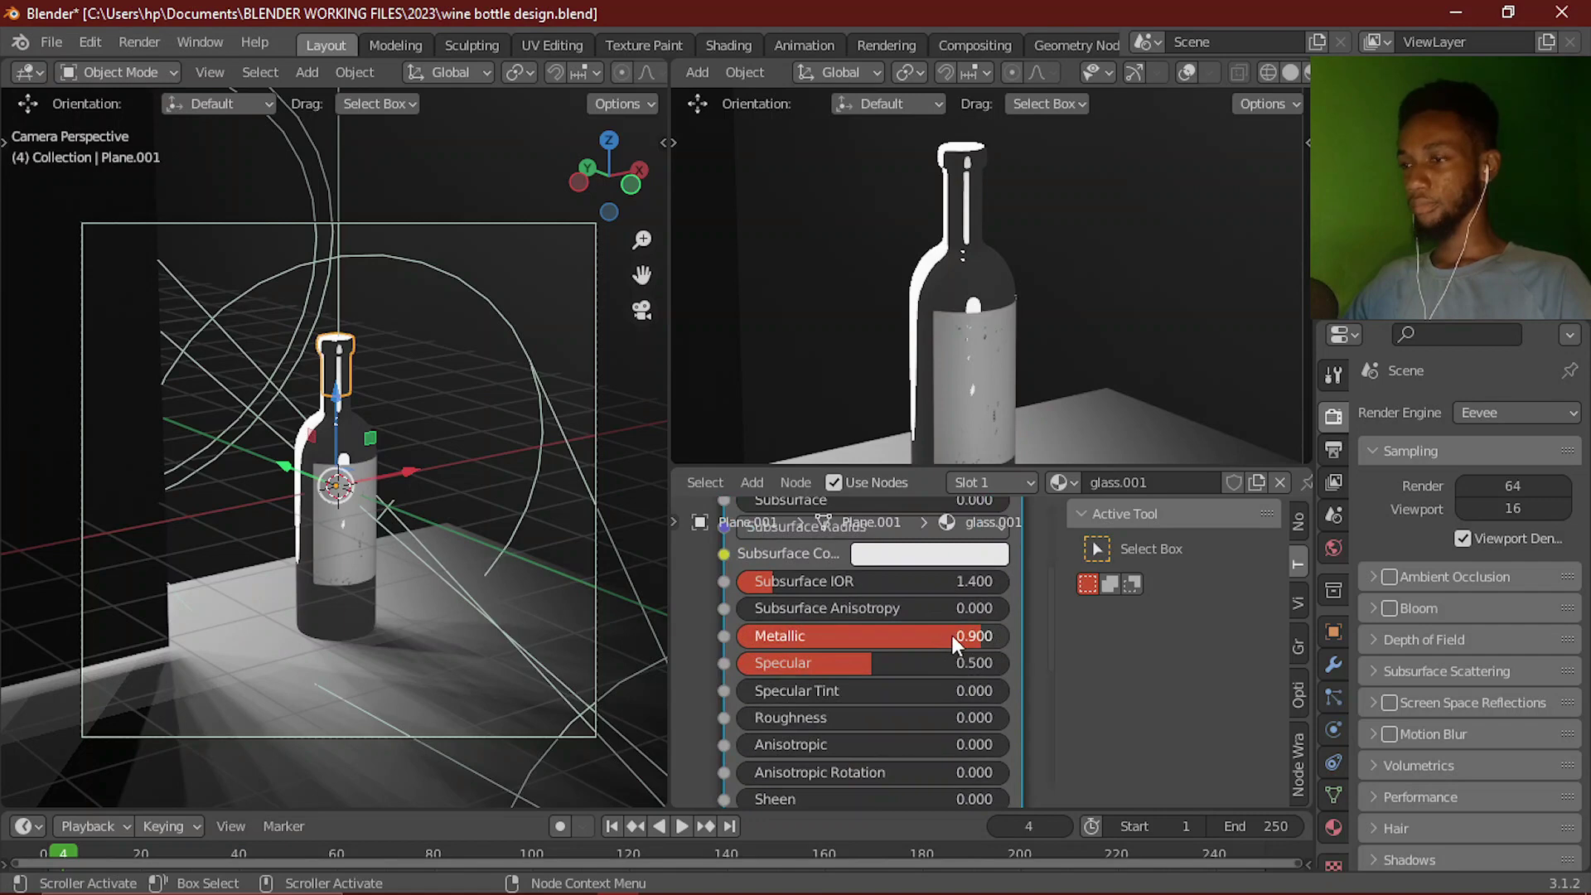
left_click_drag(952, 634, 746, 635)
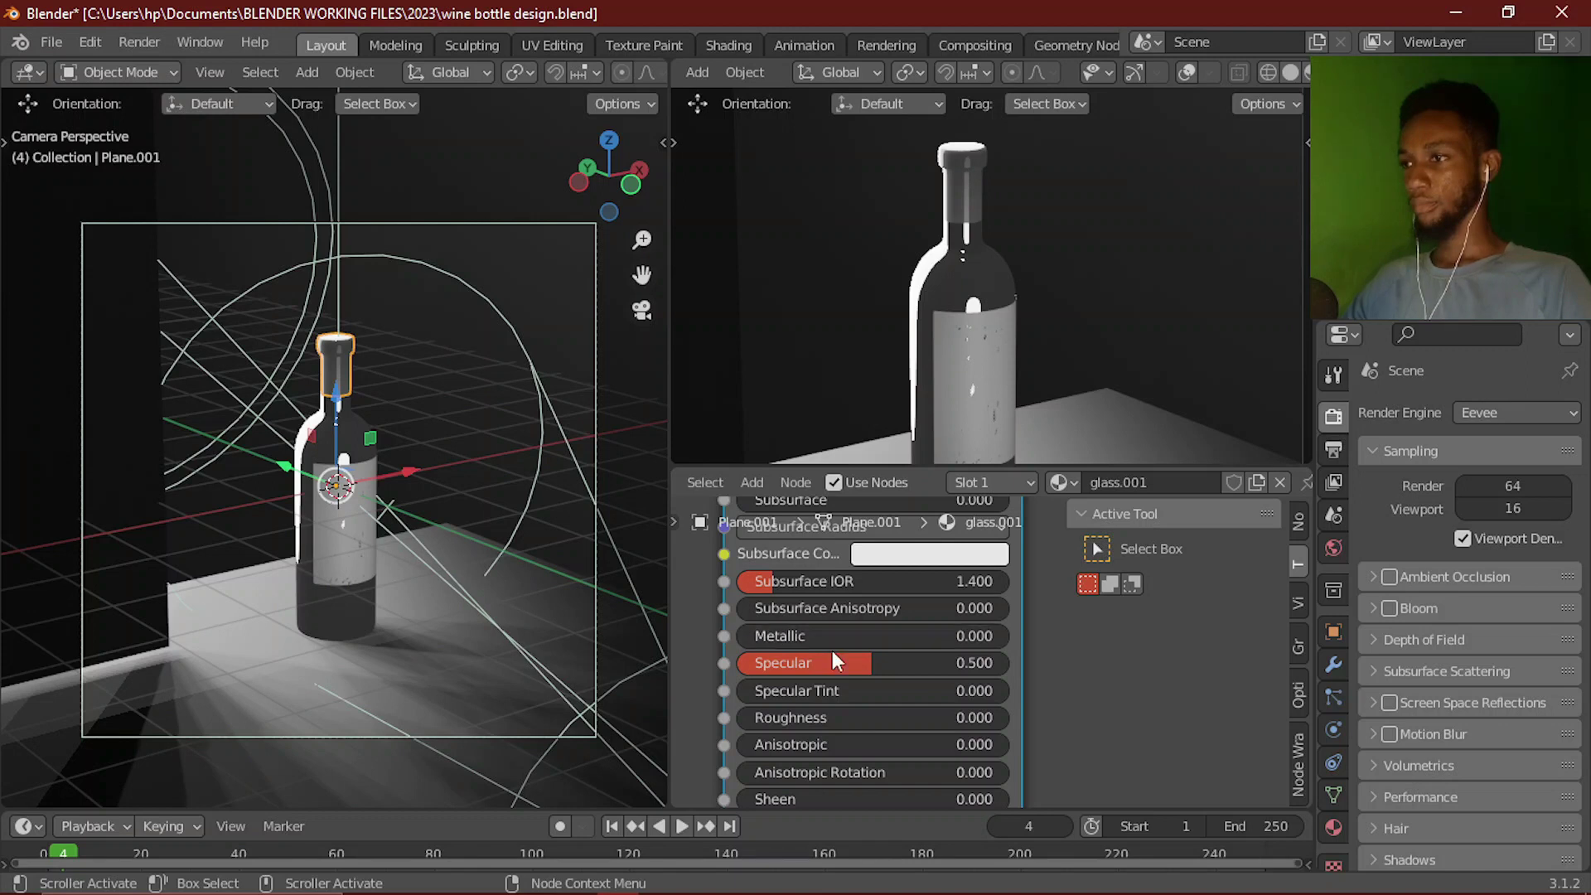
left_click_drag(822, 715, 870, 716)
- Change the cap material's Base Color to red (E70000)
scroll(893, 672, "down", 2)
left_click(931, 596)
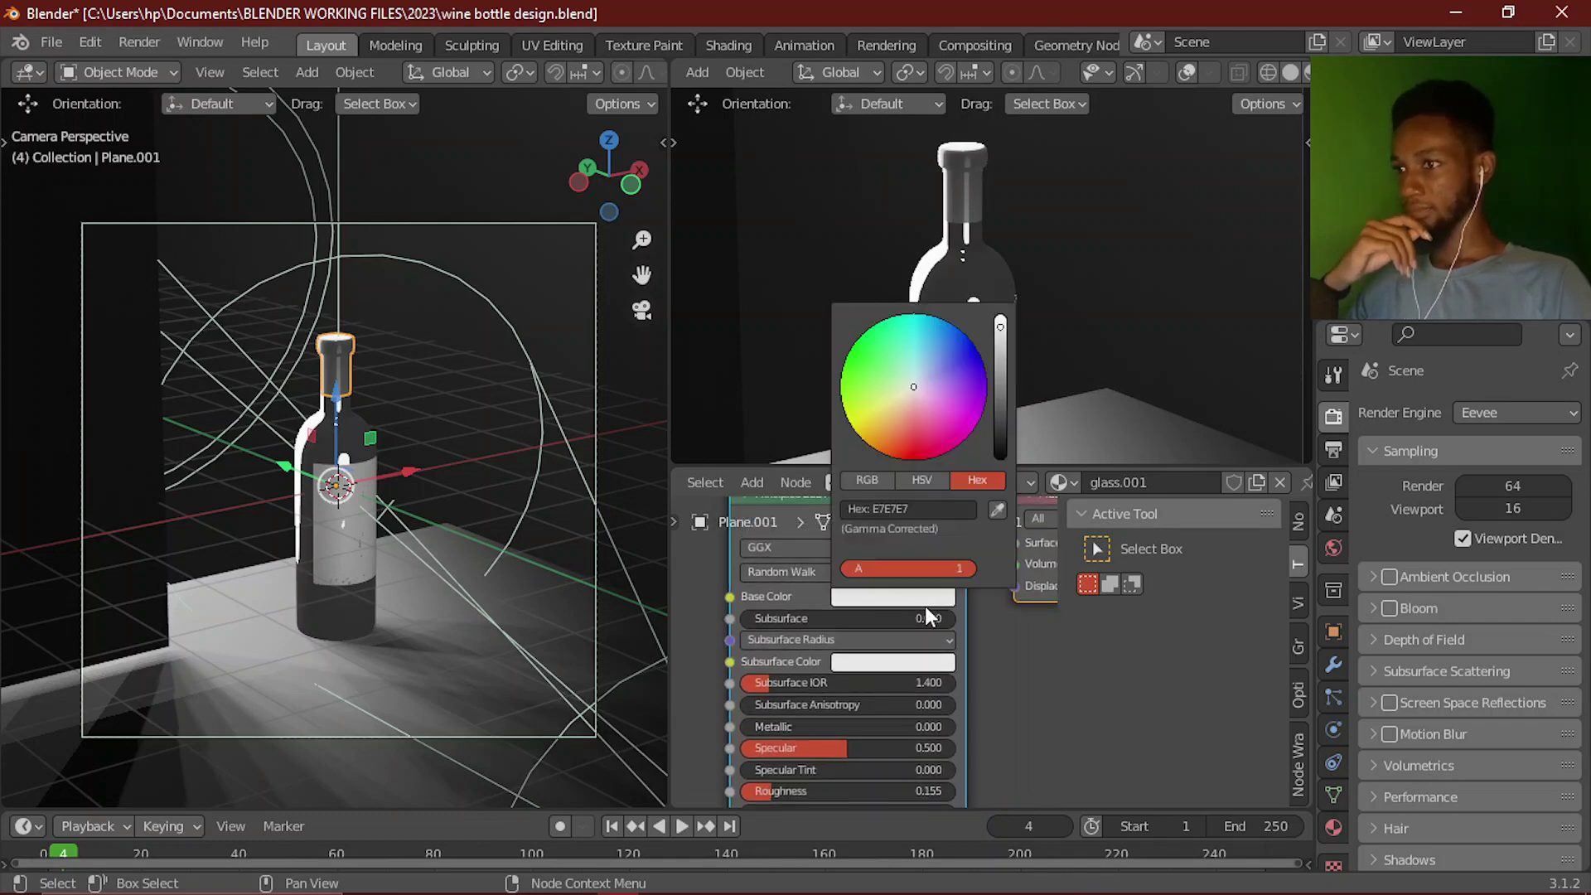
left_click_drag(917, 415, 913, 460)
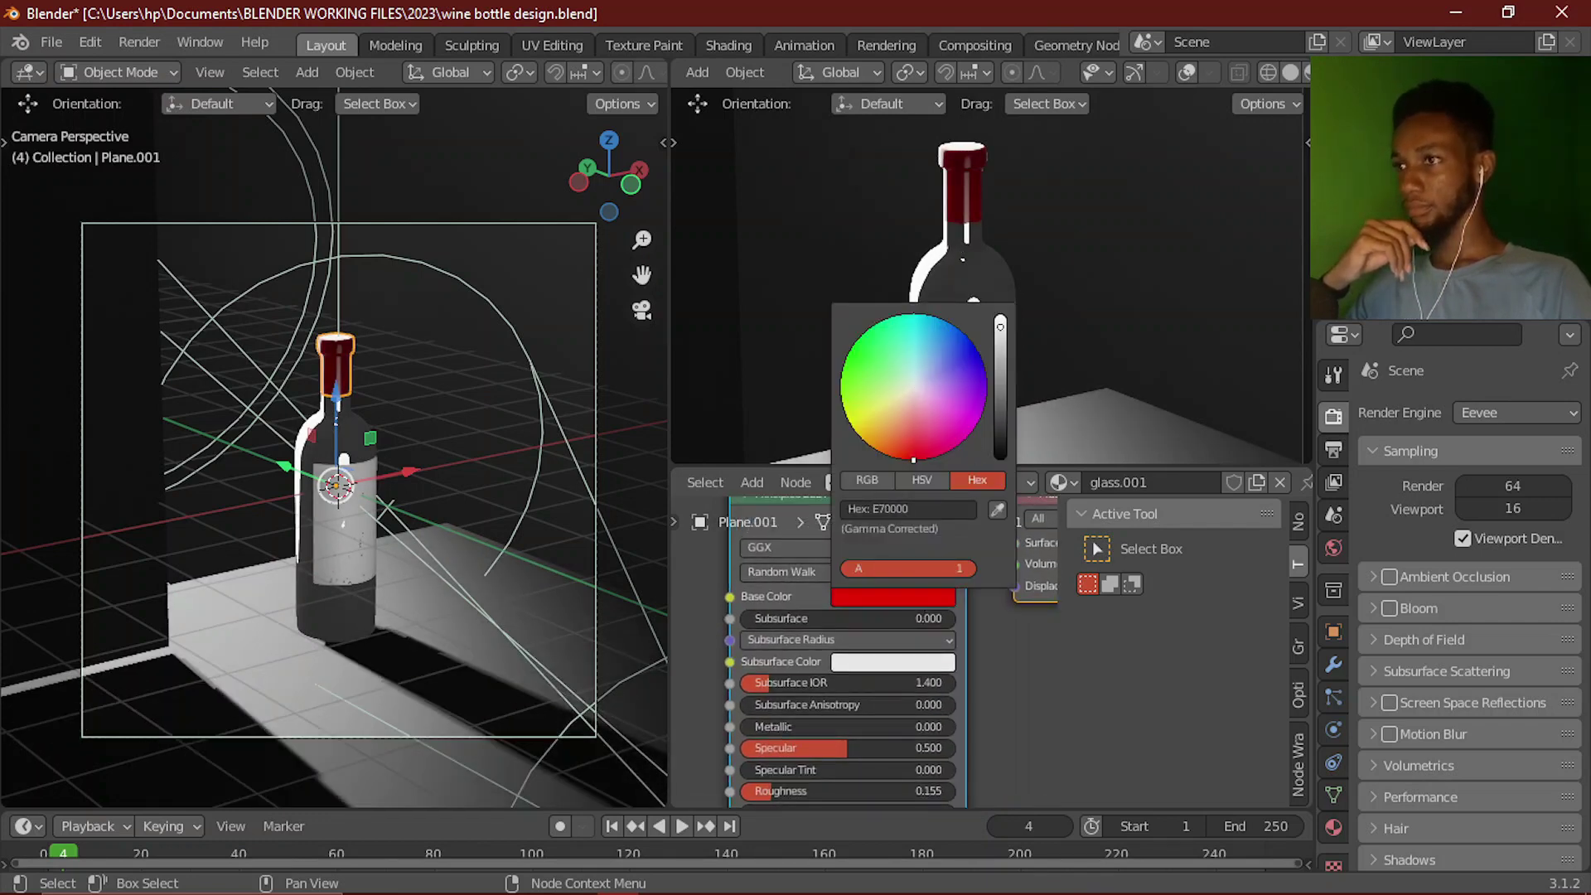
- Select the bottle body and darken its glass Base Color to grey
left_click(969, 275)
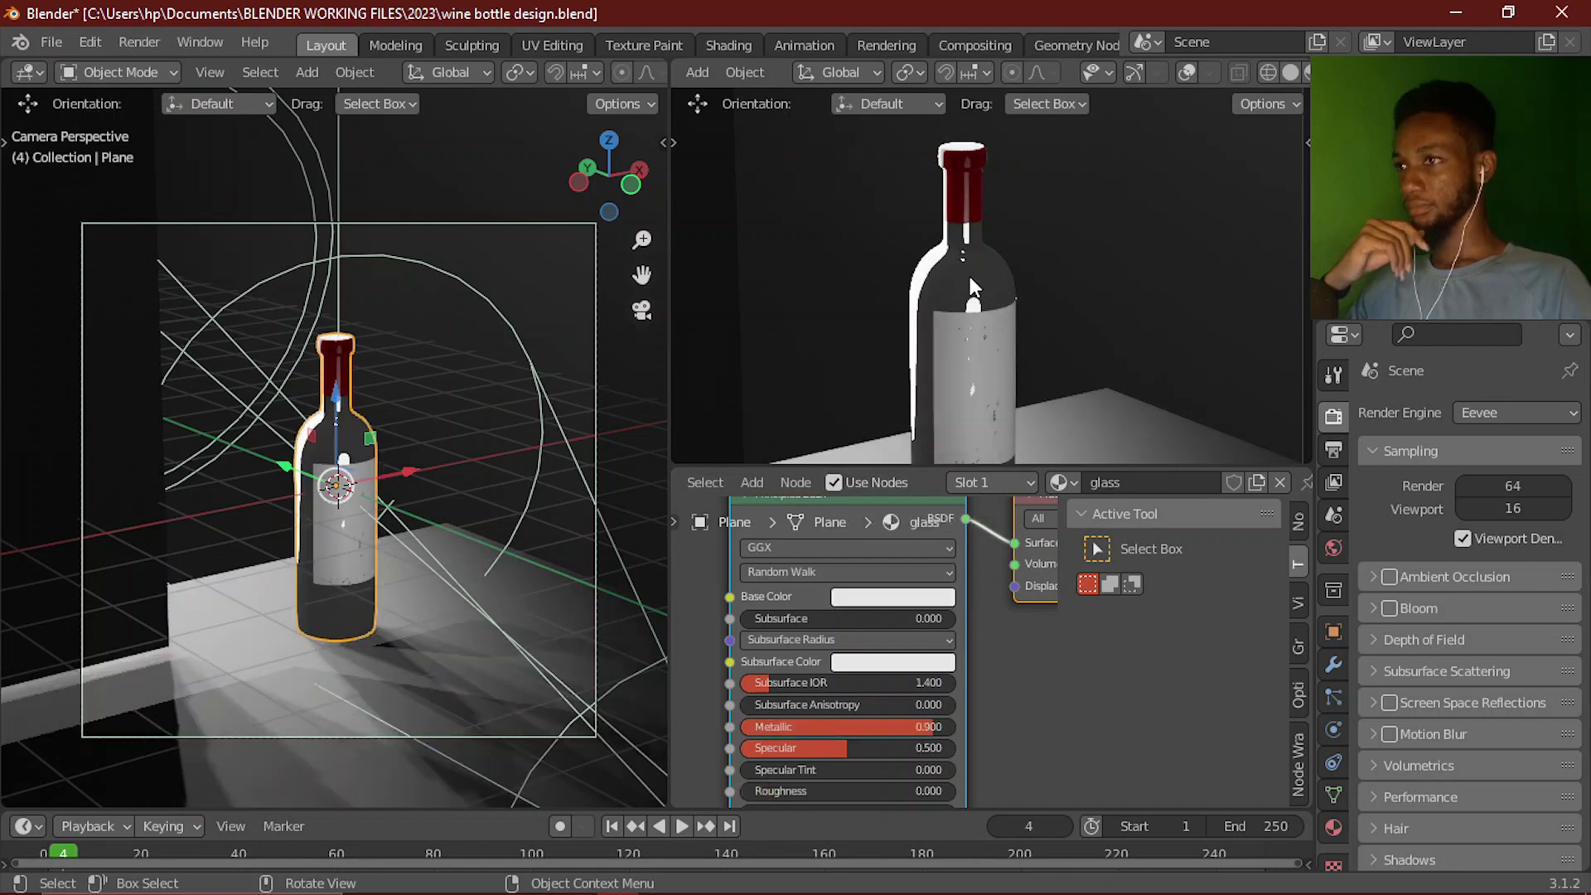
left_click(893, 596)
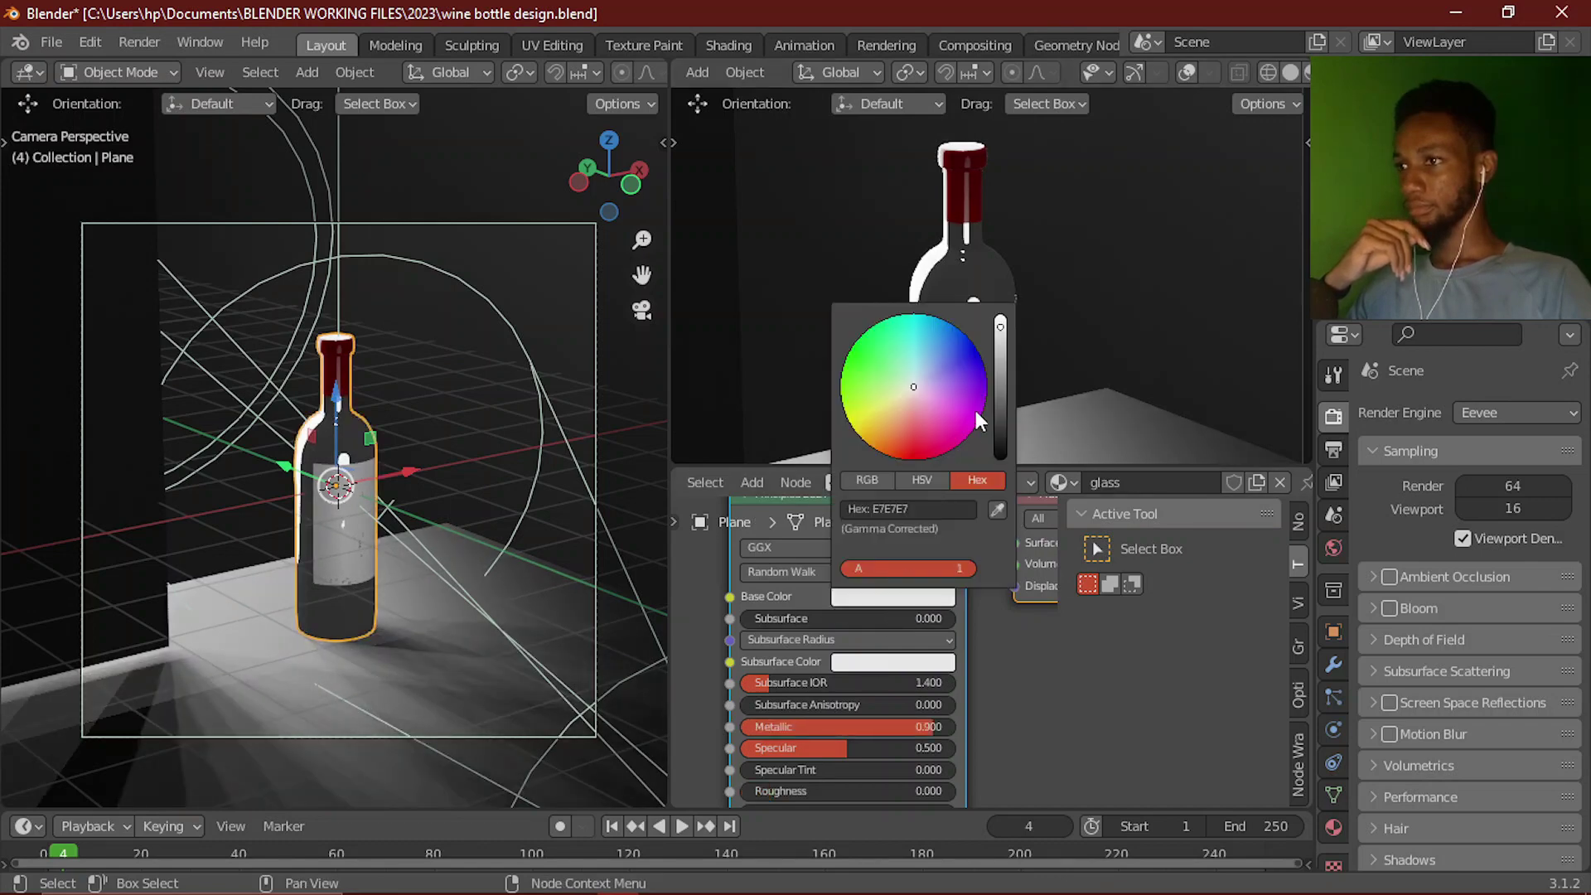
left_click(998, 410)
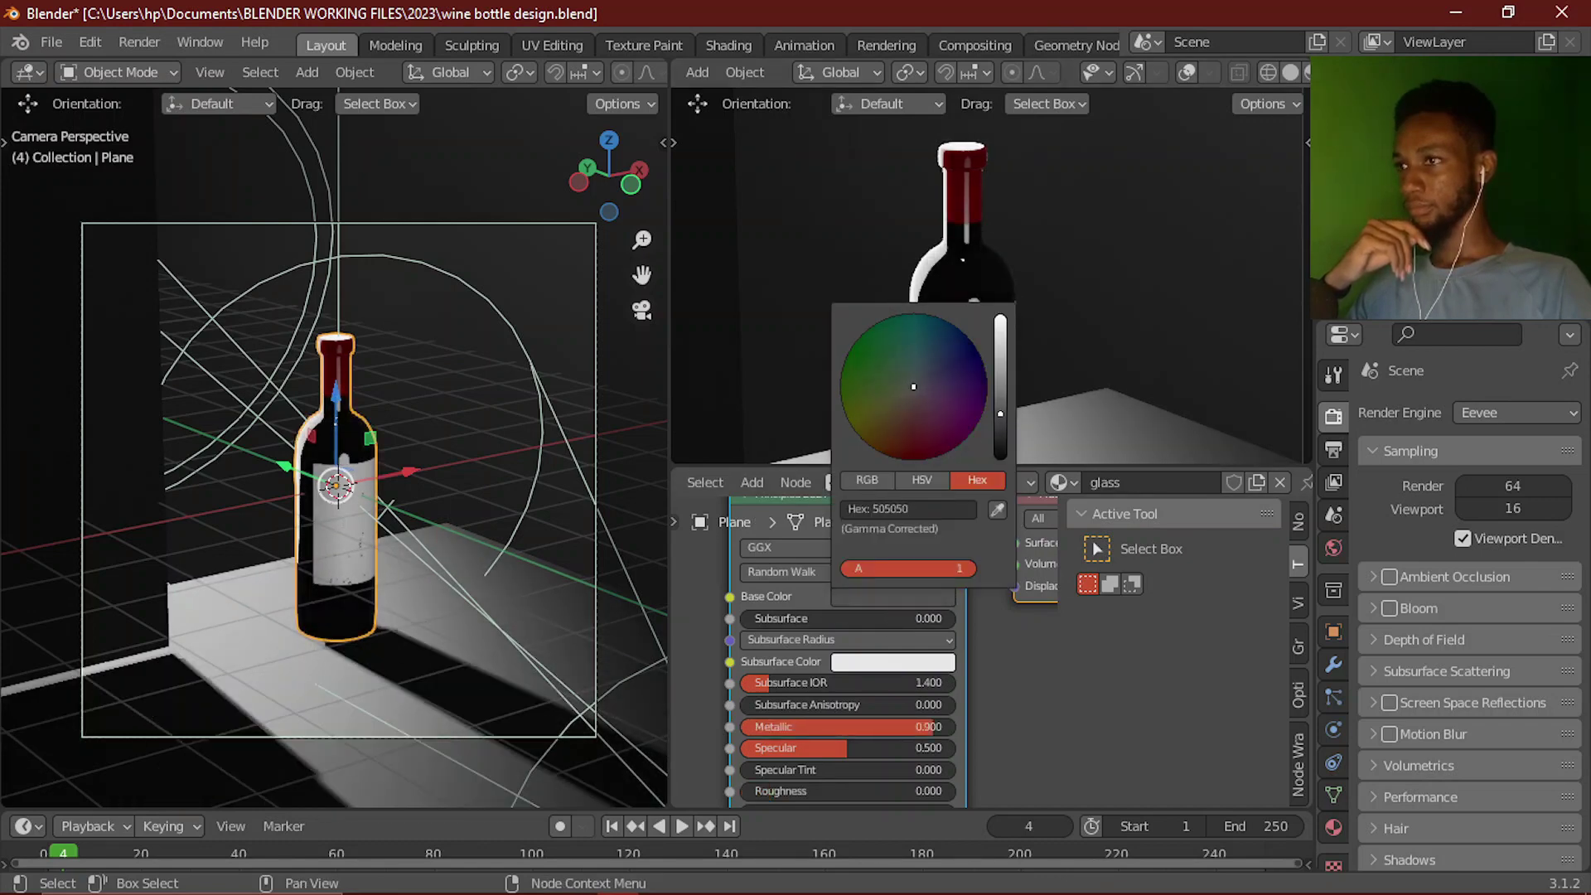
scroll(1116, 256, "down", 3)
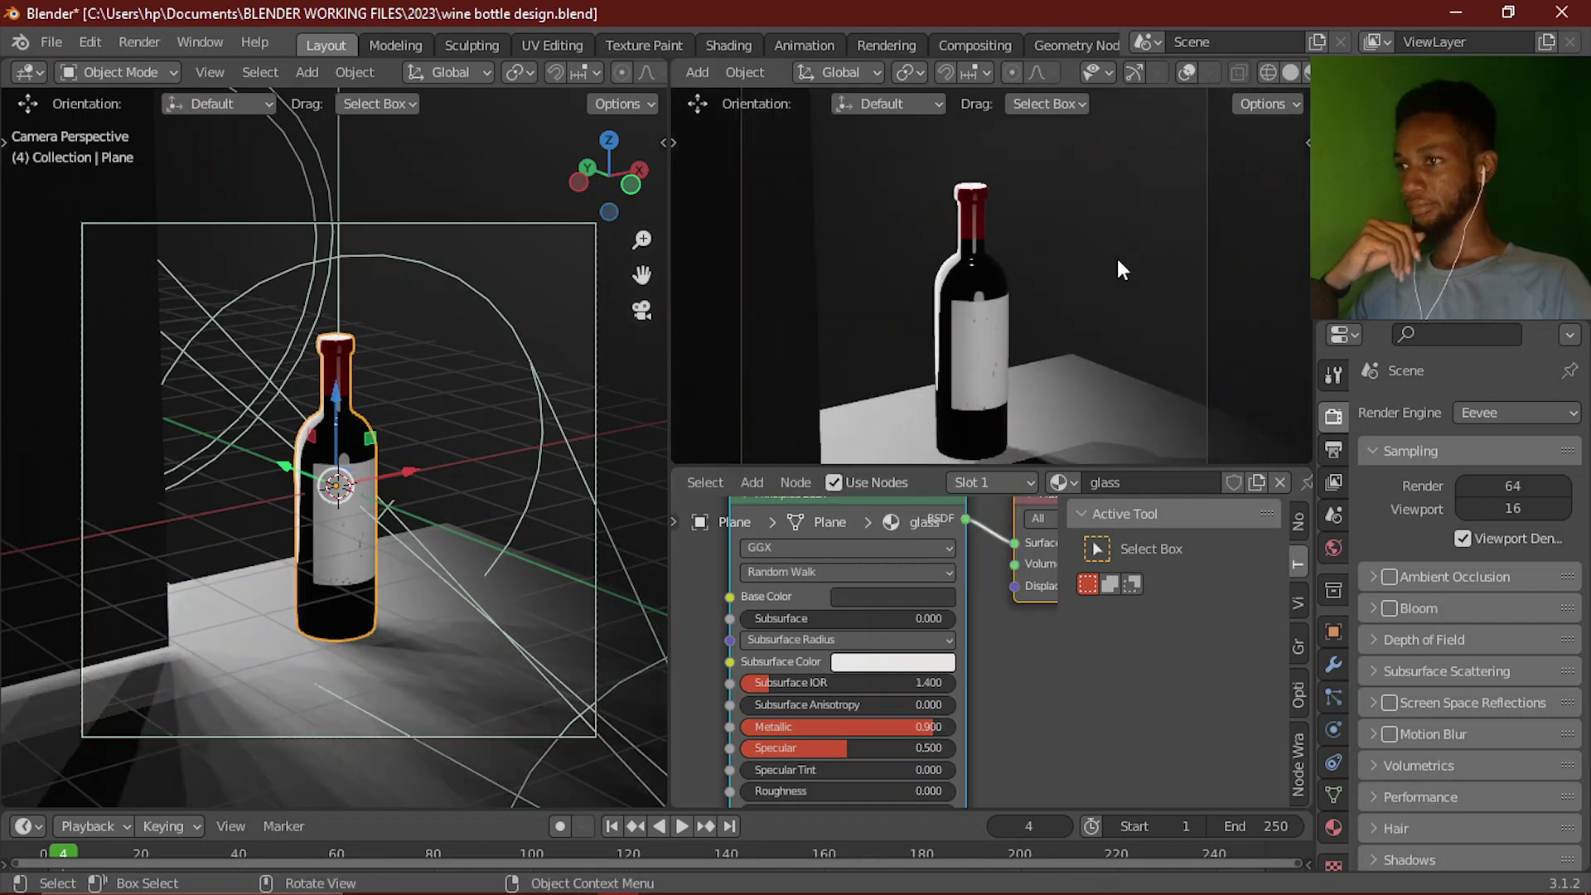
scroll(1115, 264, "down", 1)
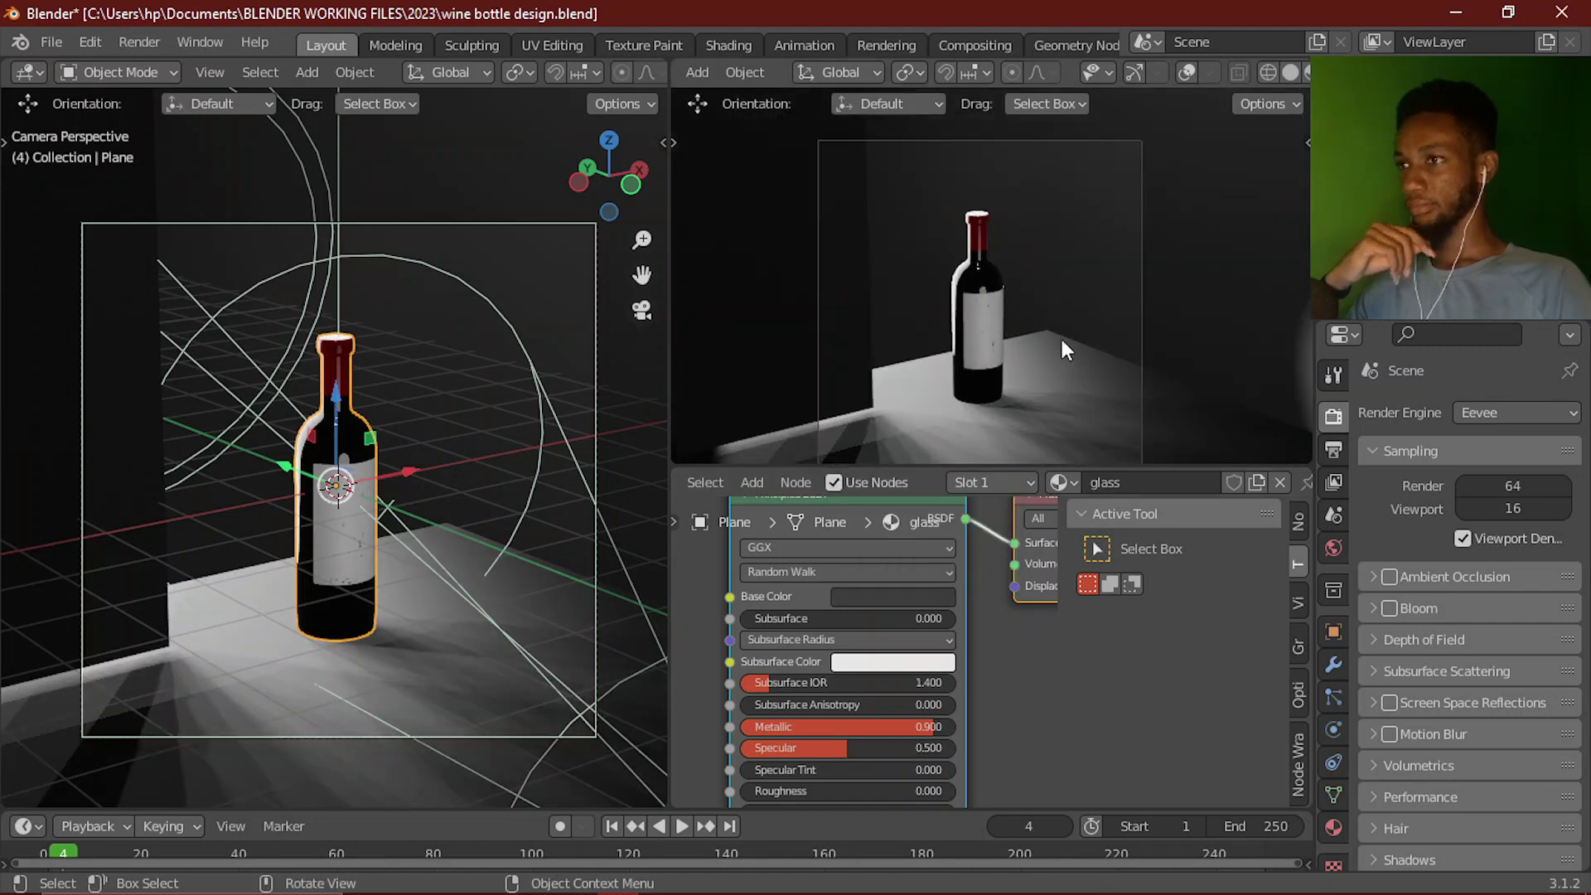
- Select the label on the bottle and save the blend file with Ctrl+S
scroll(1054, 340, "up", 2)
scroll(960, 335, "up", 2)
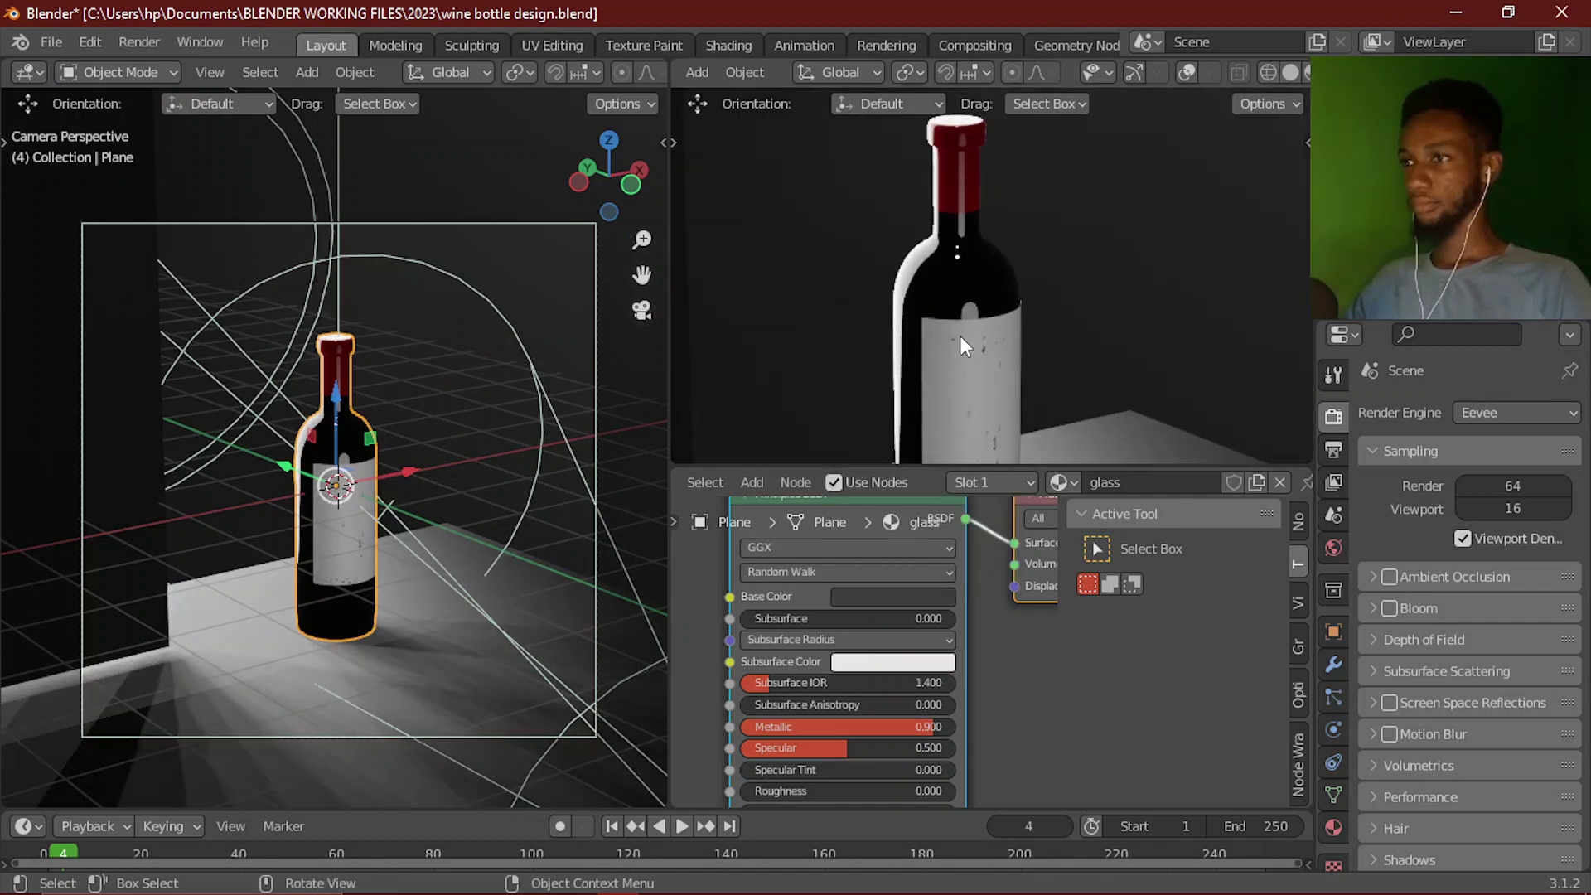
left_click(959, 336)
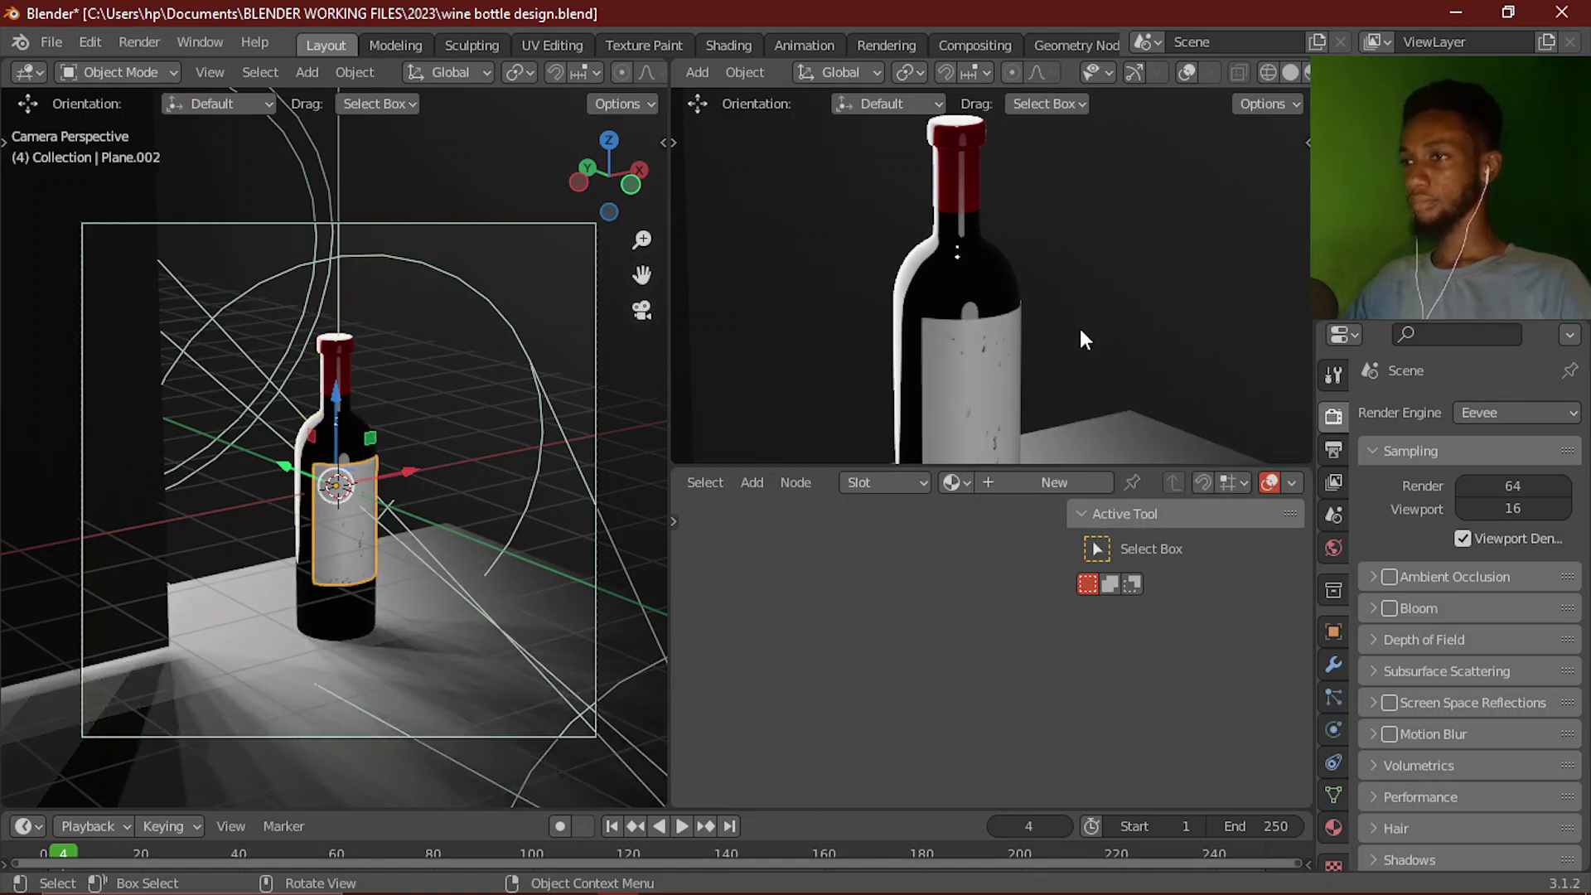
scroll(1079, 326, "down", 2)
key("ctrl+s")
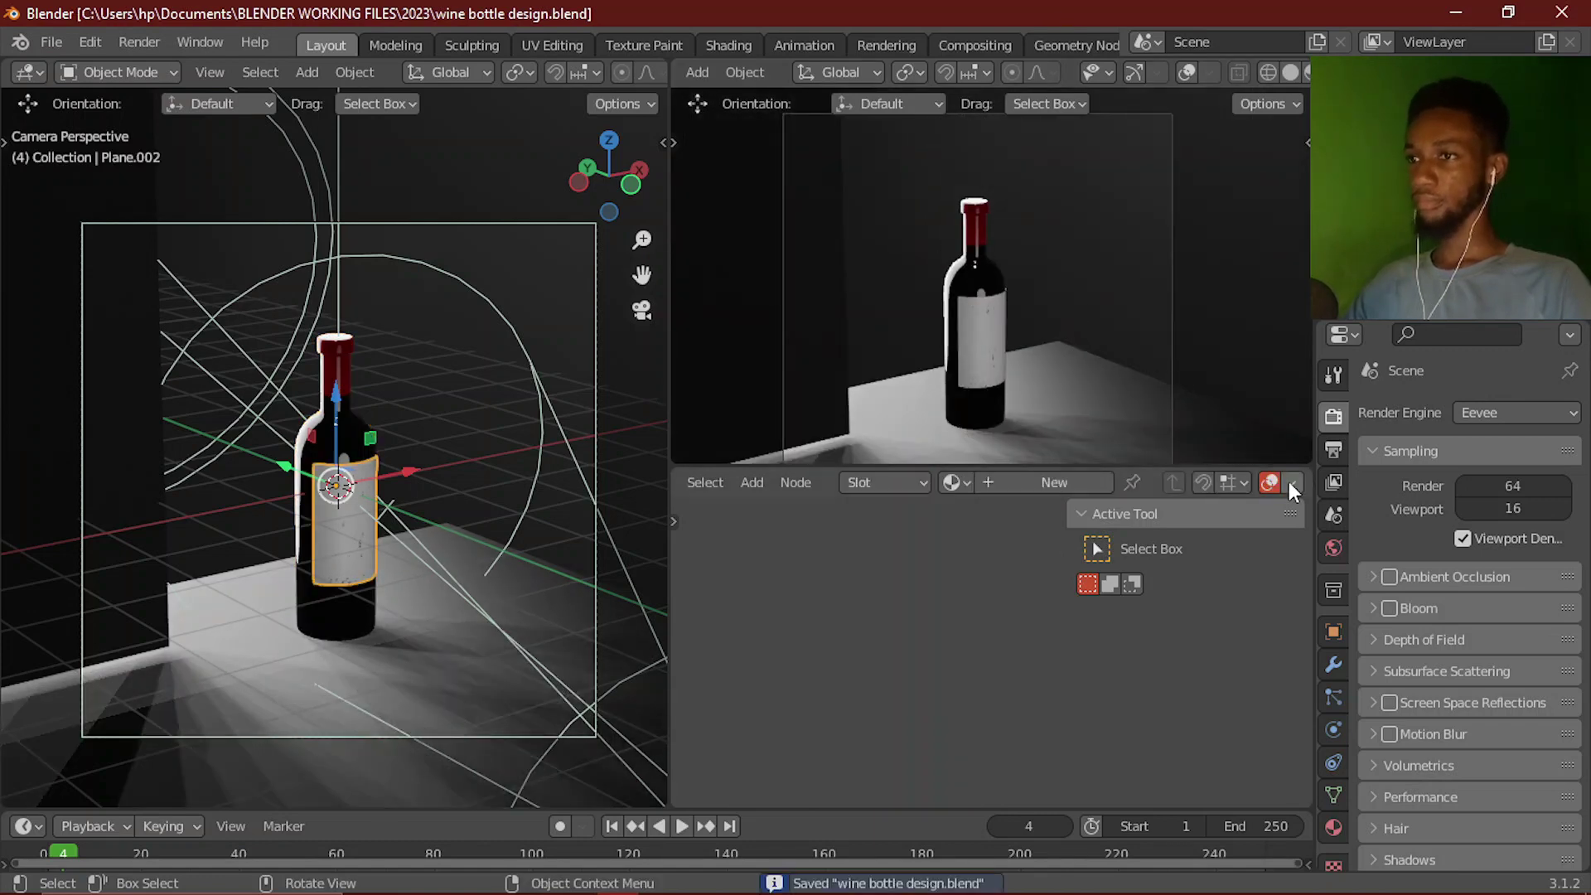
- Switch the render engine from Eevee to Cycles, then select Plane.005 and the camera
left_click(1471, 414)
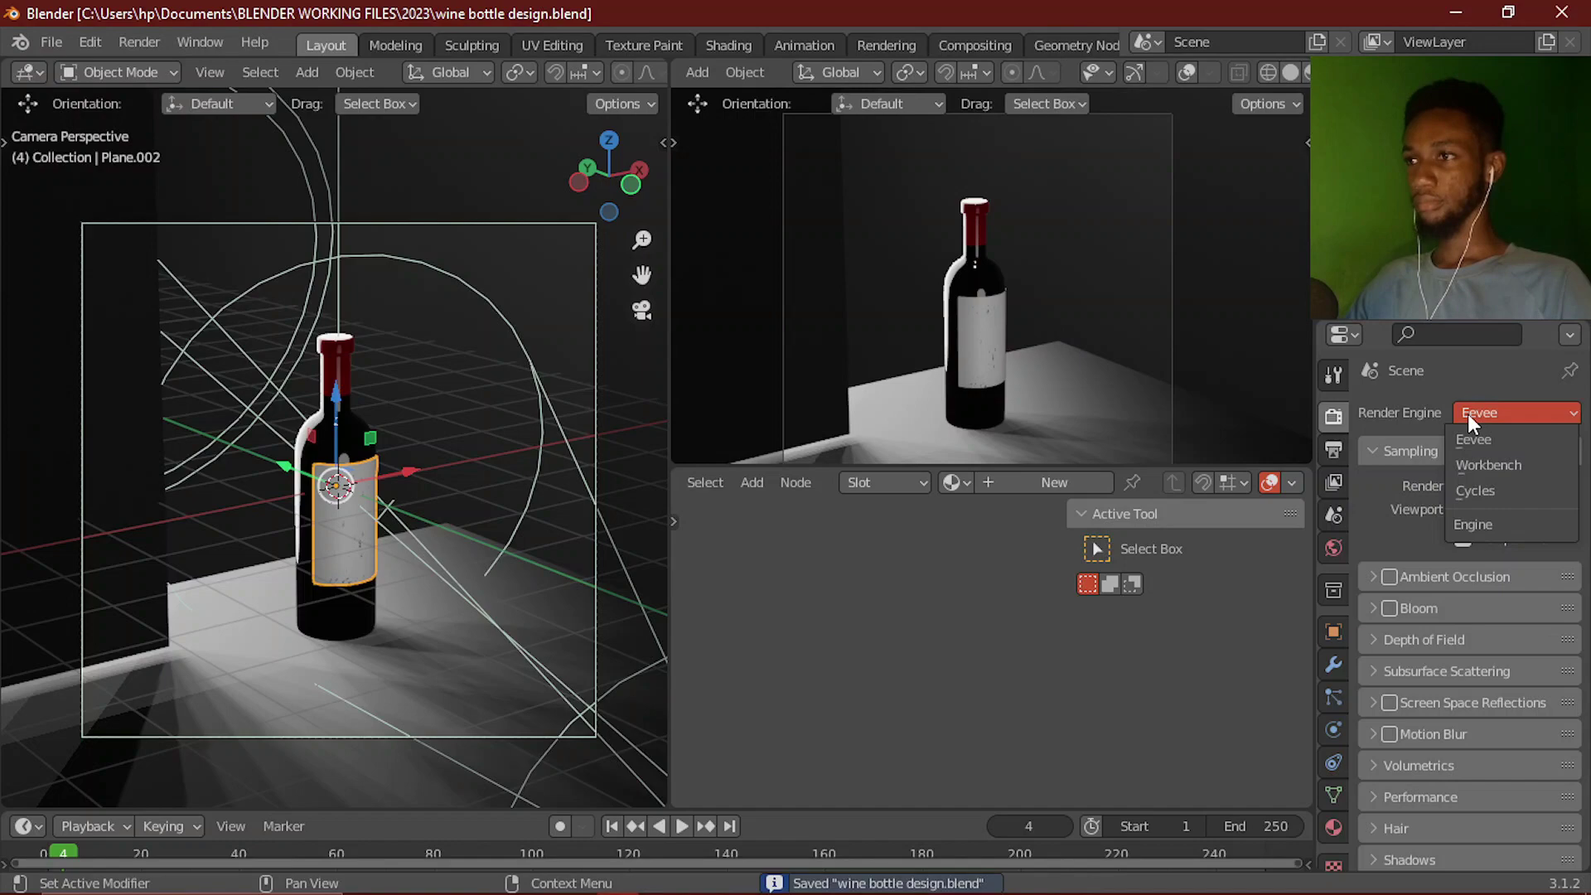
left_click(1478, 491)
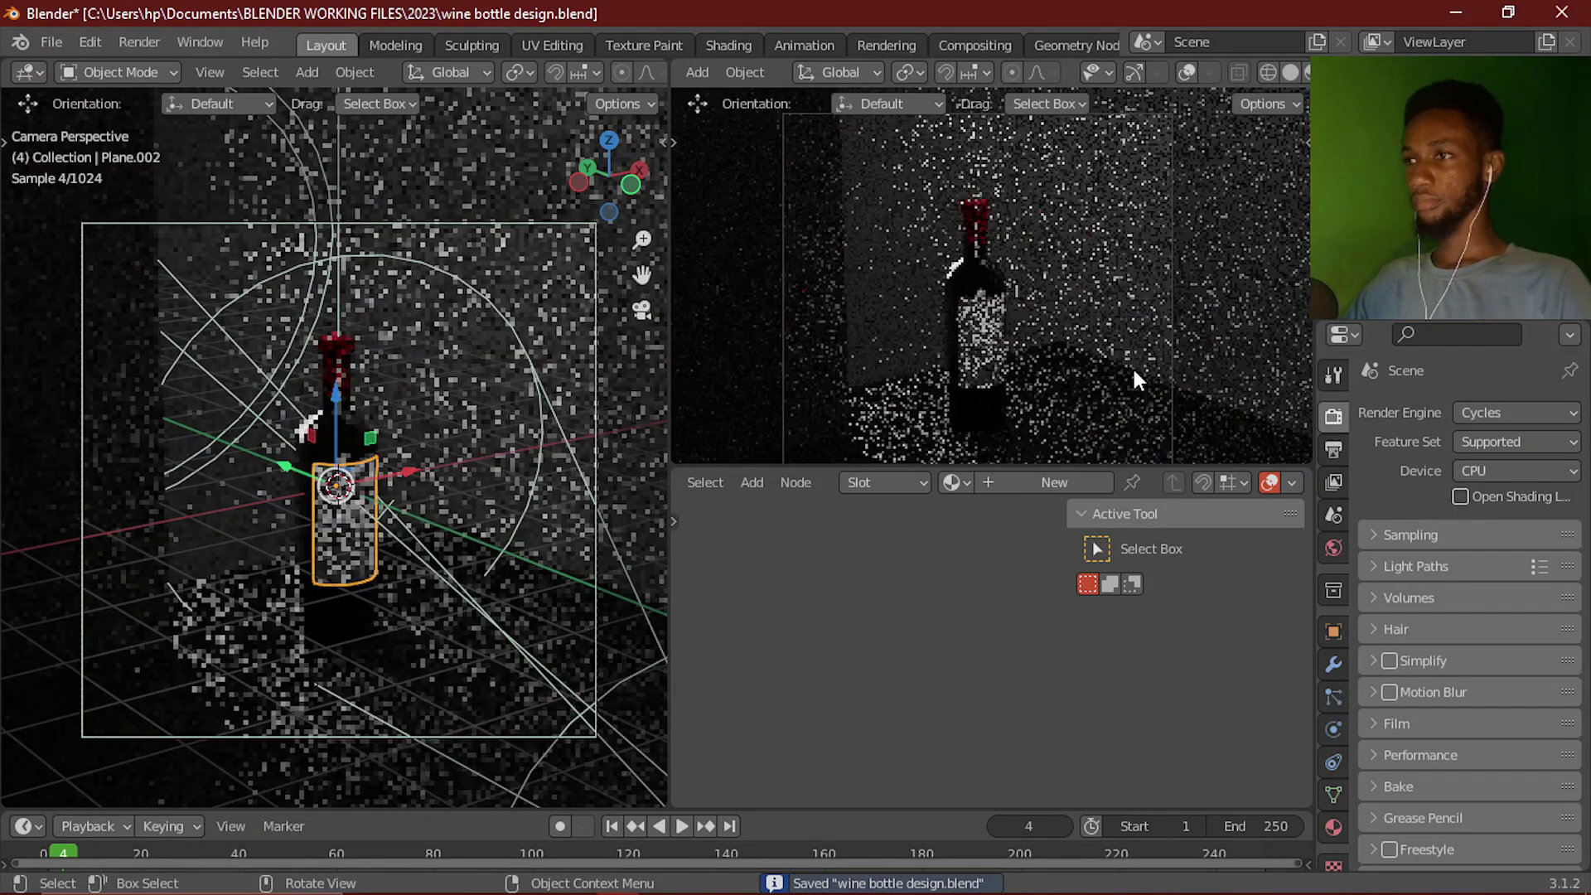
left_click(1096, 195)
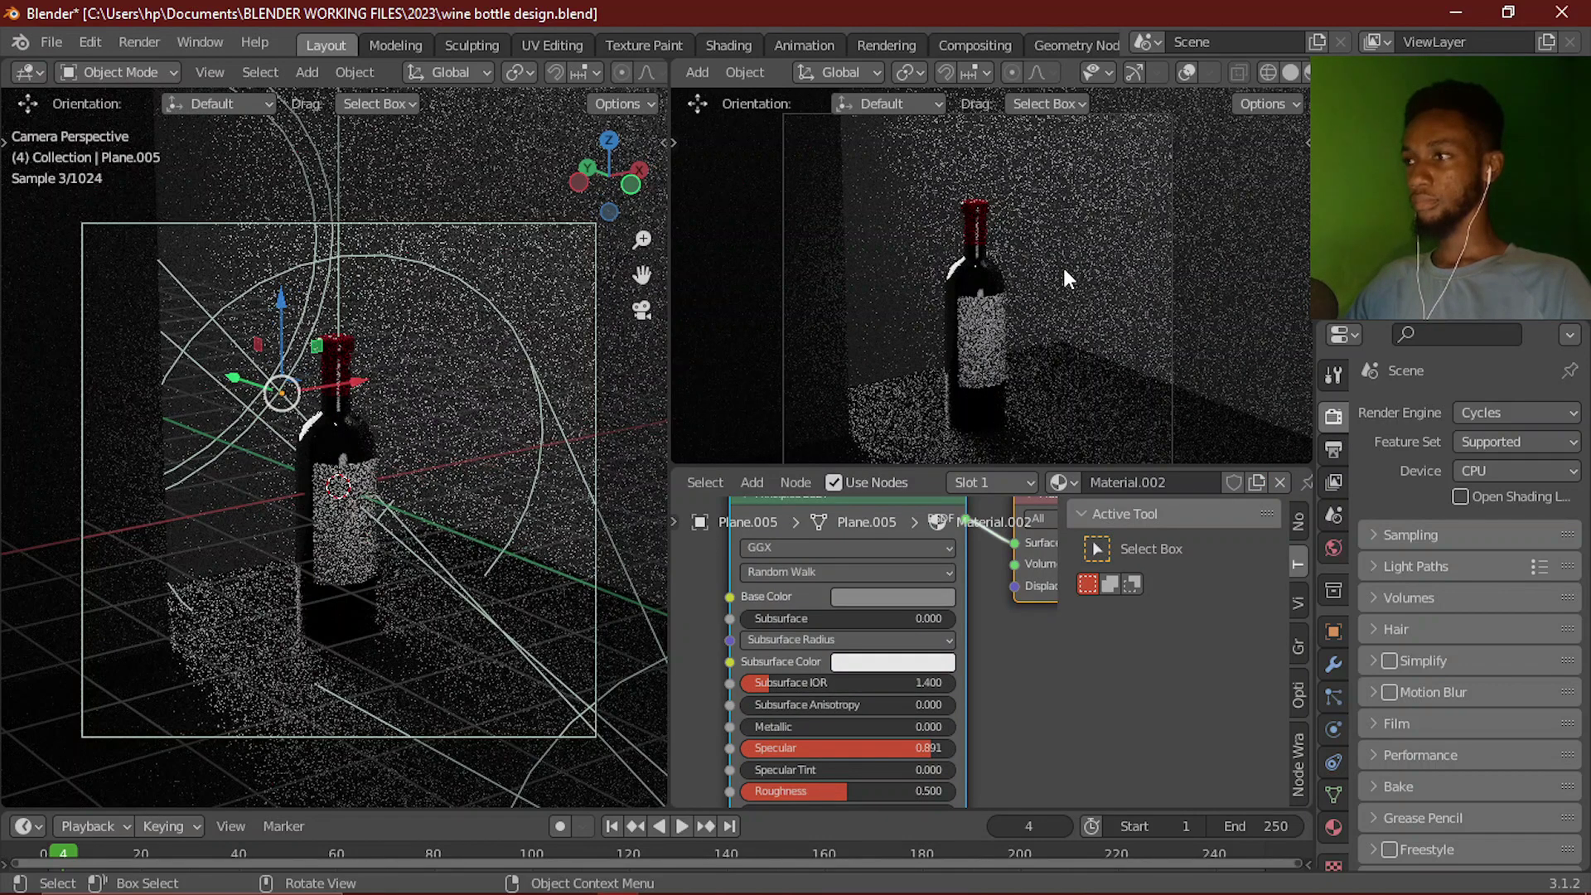
scroll(1131, 73, "down", 3)
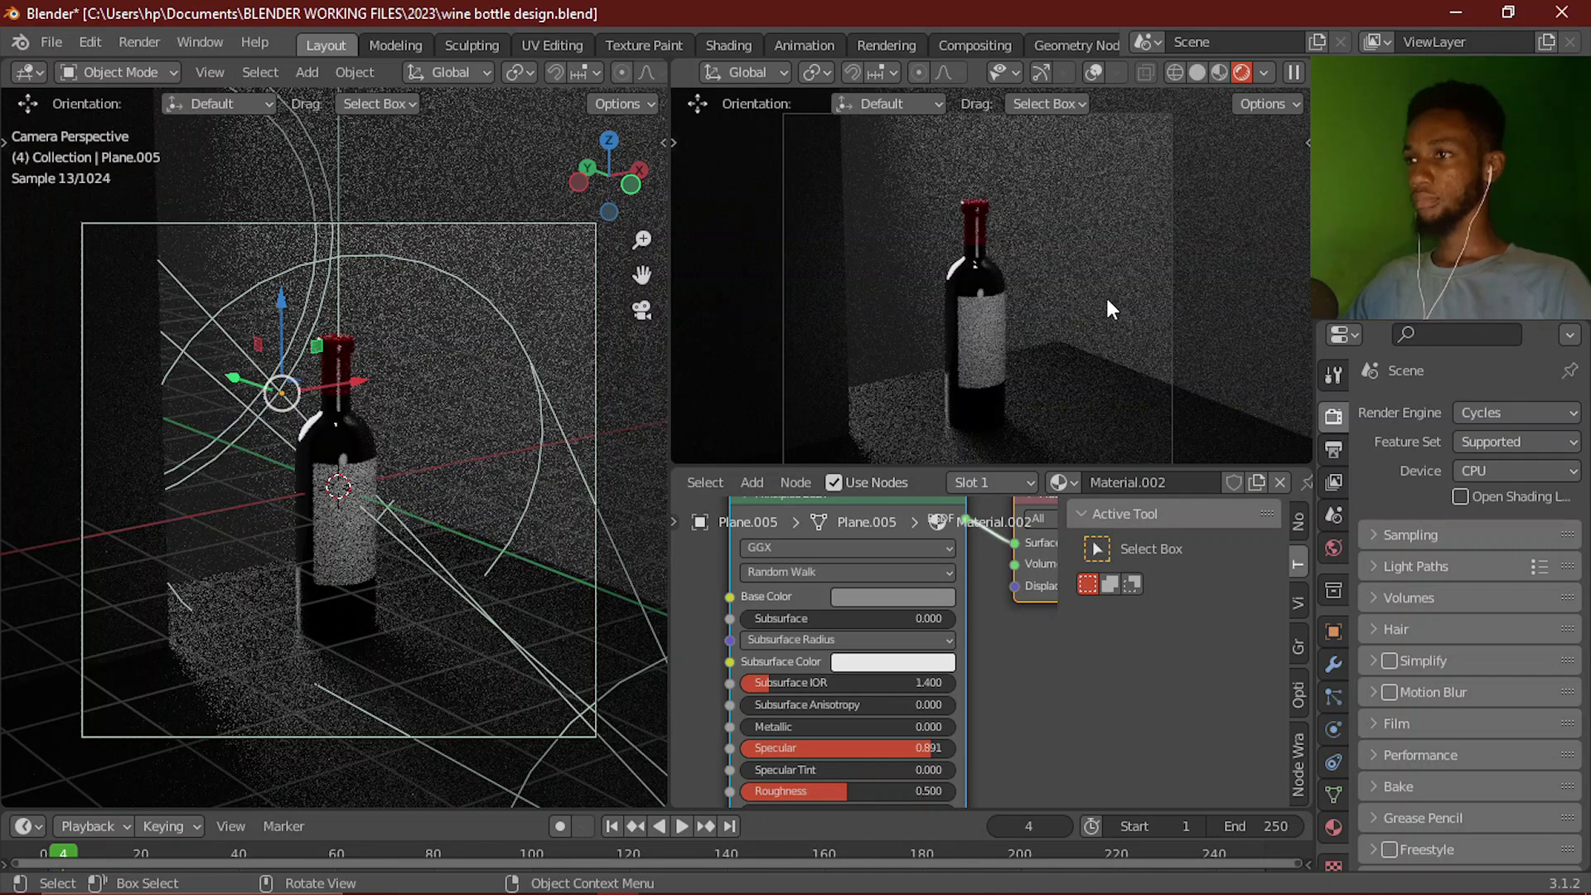
left_click(594, 330)
key("ctrl+z")
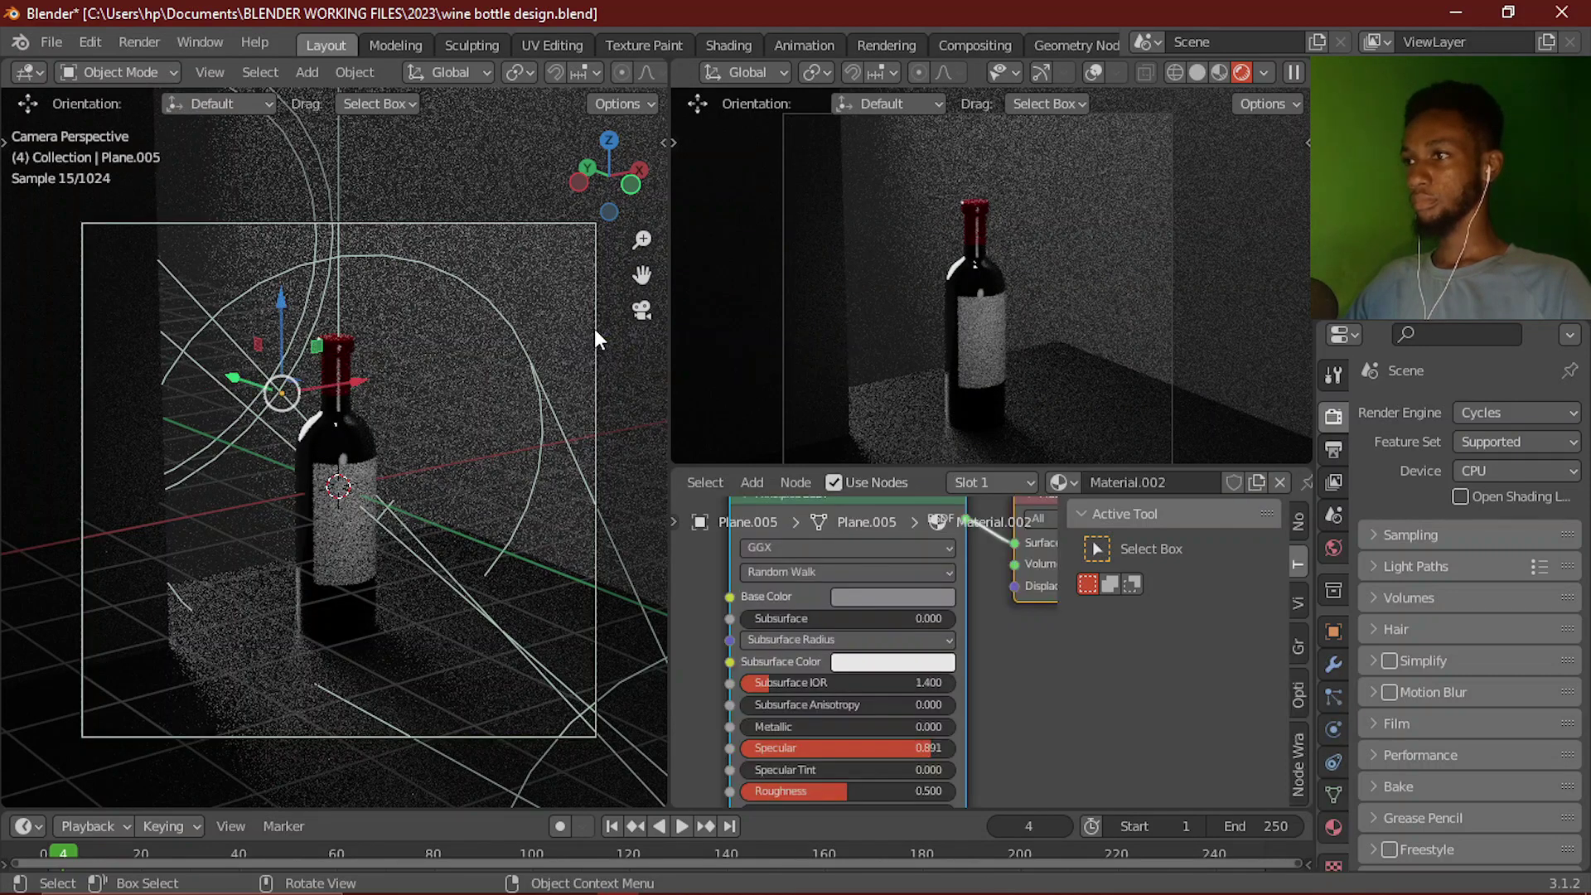
left_click(594, 328)
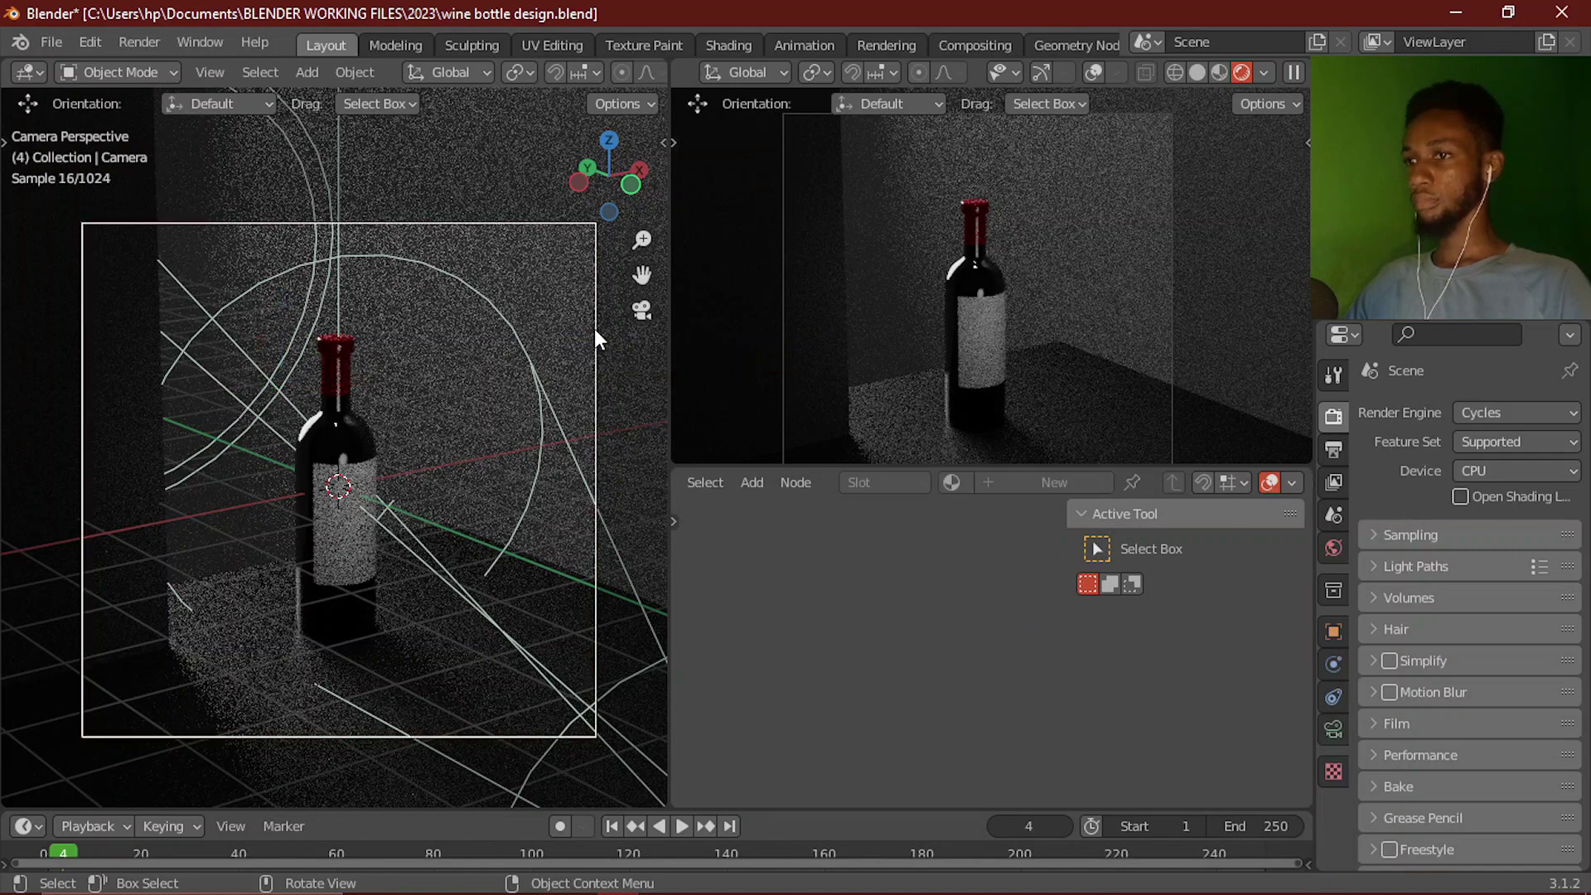
- Increase the camera's focal length and slide Plane.004 about 0.59 m along X
left_click(1331, 729)
left_click_drag(1495, 524, 1506, 523)
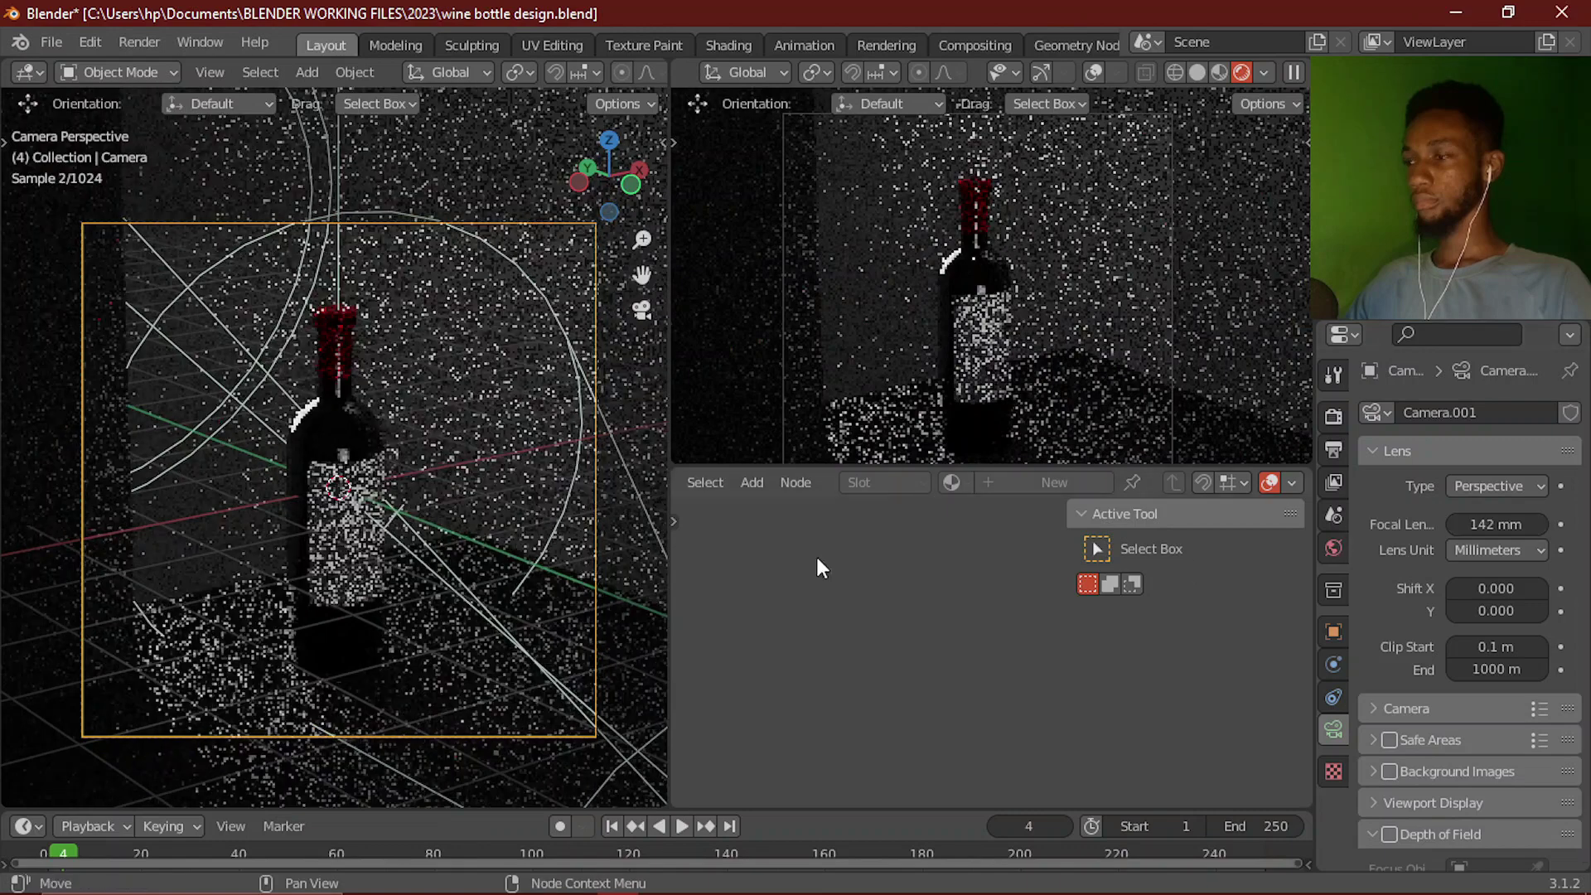
left_click(53, 468)
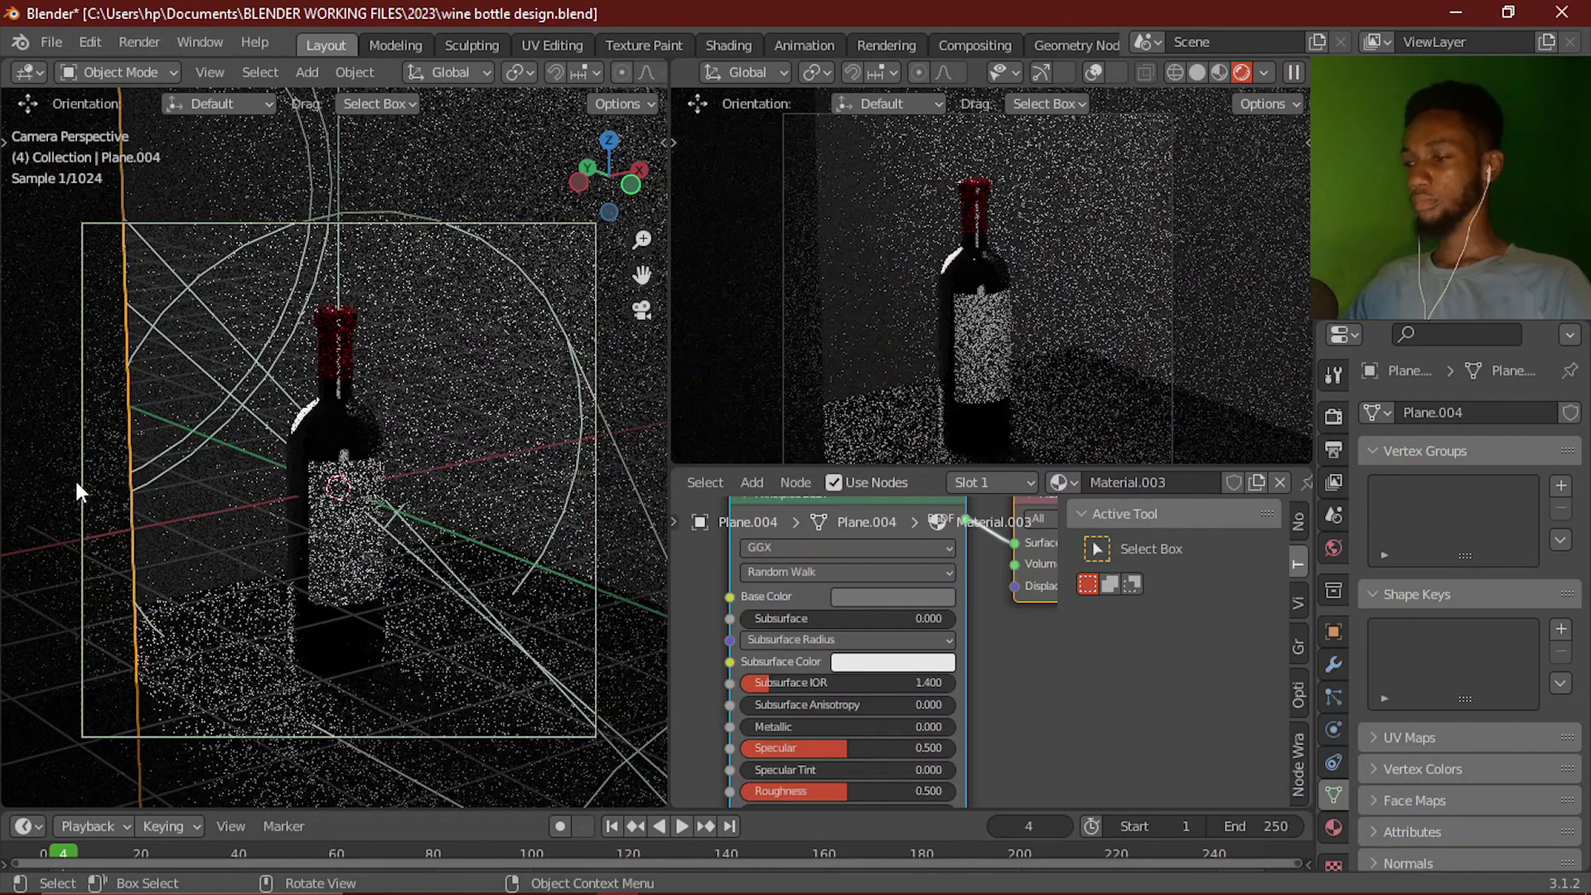
key("g")
key("y")
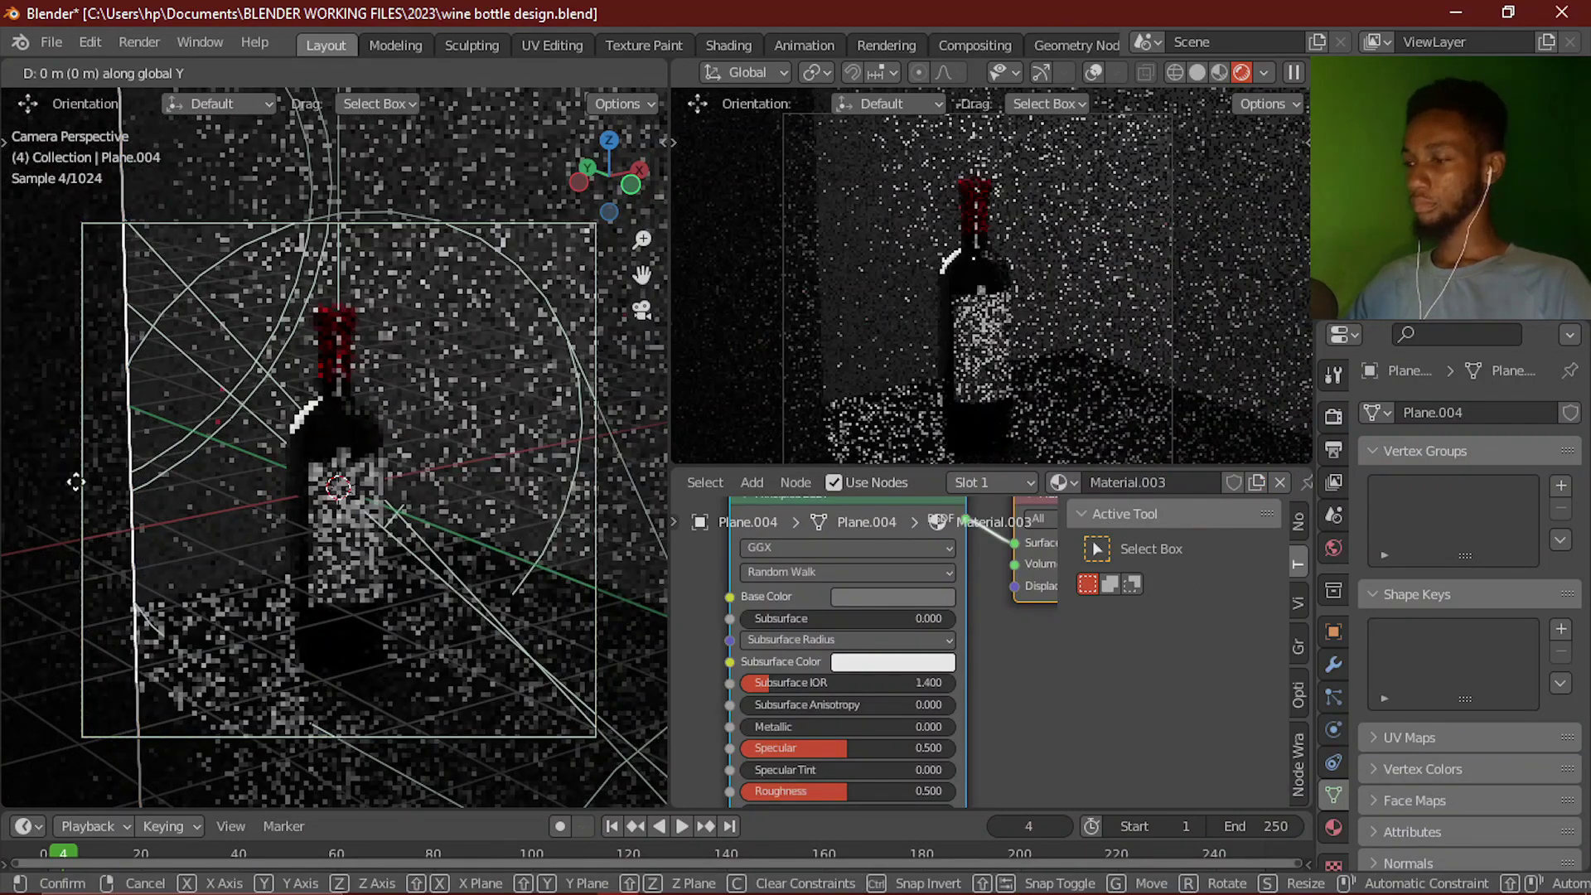
key("z")
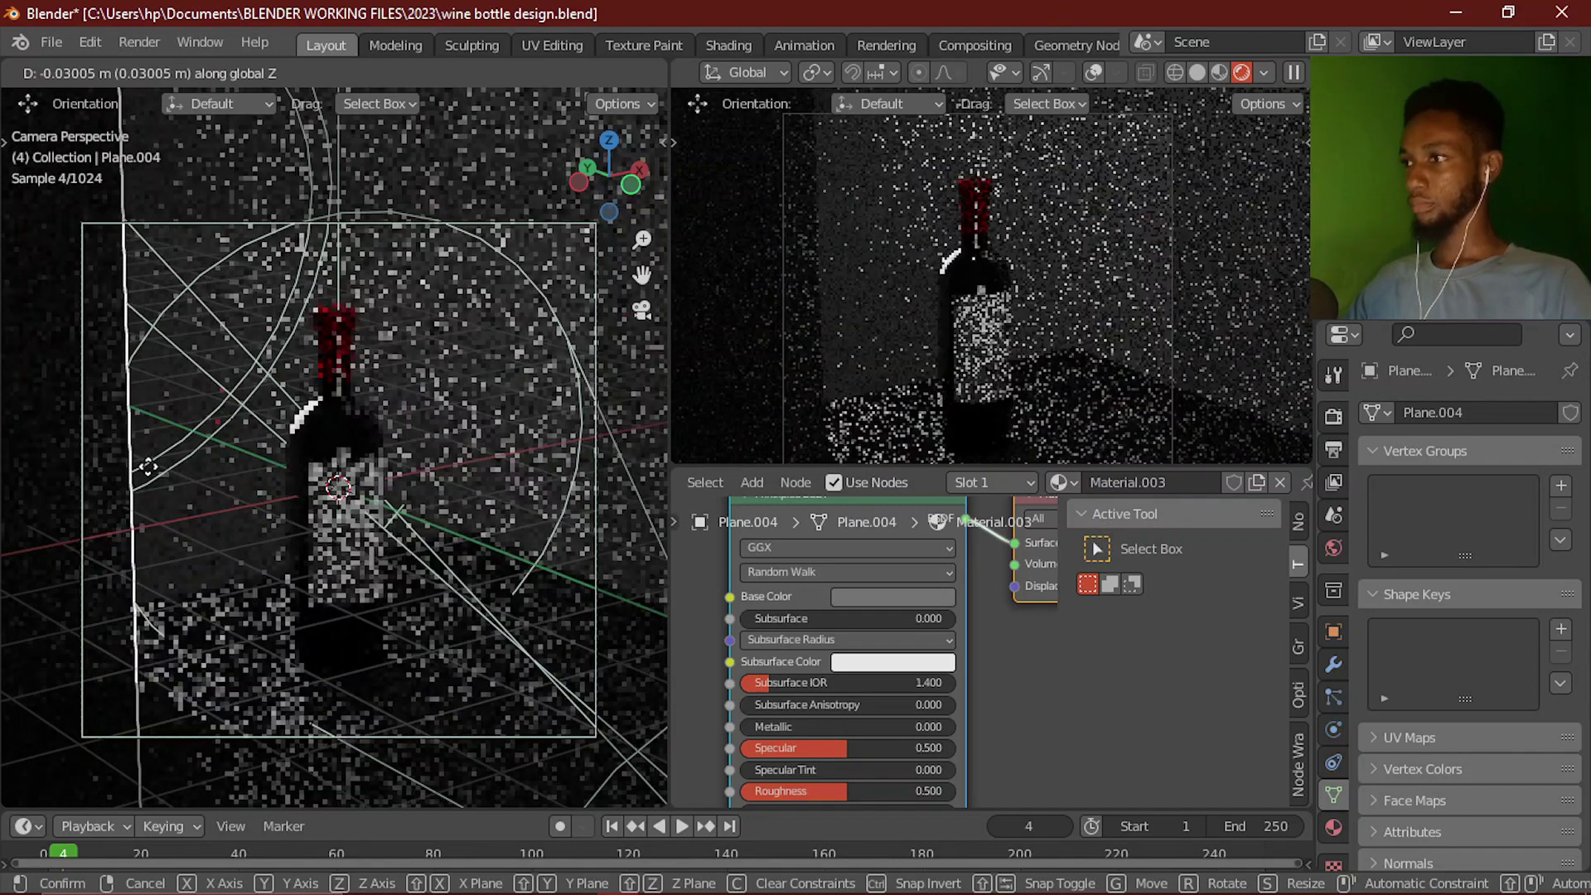
key("x")
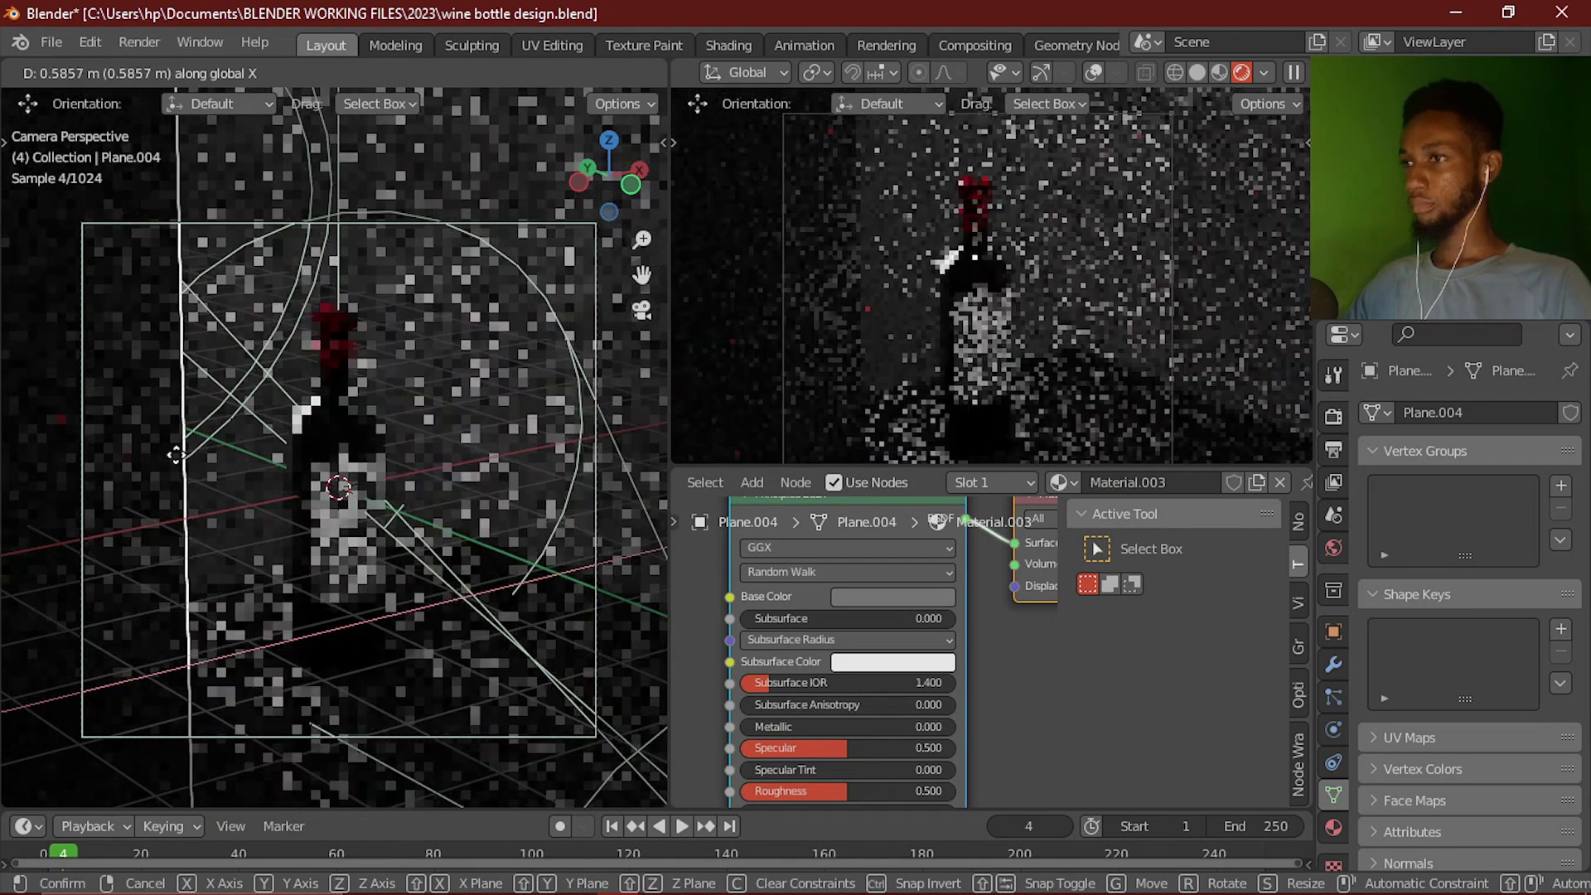
left_click(176, 453)
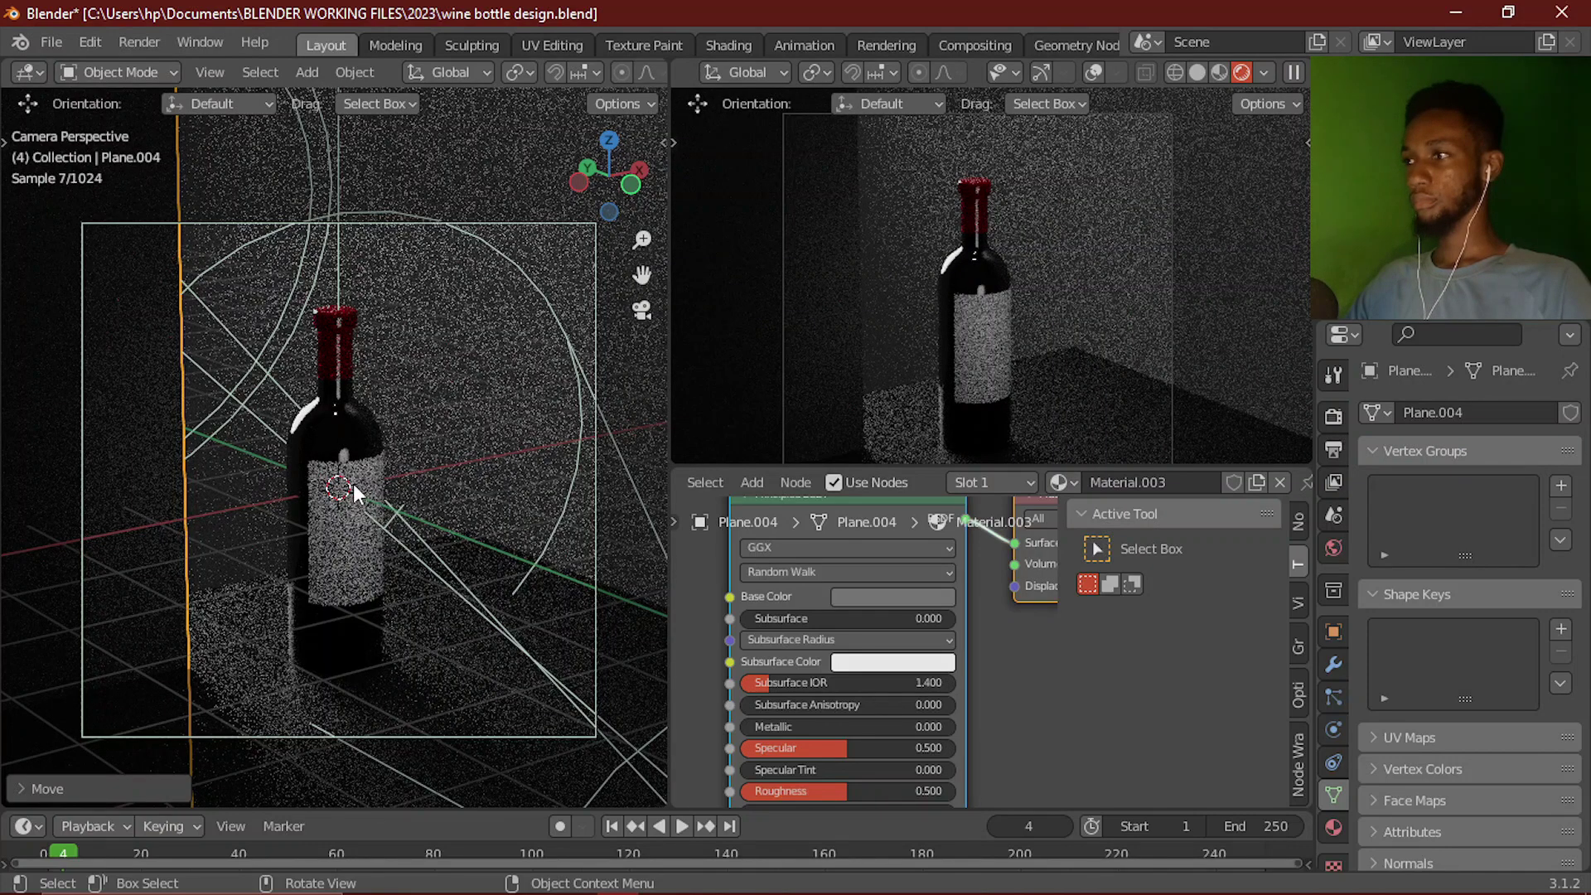
- Set the Sheen of the bottle's Principled BSDF glass material to 5
left_click(331, 425)
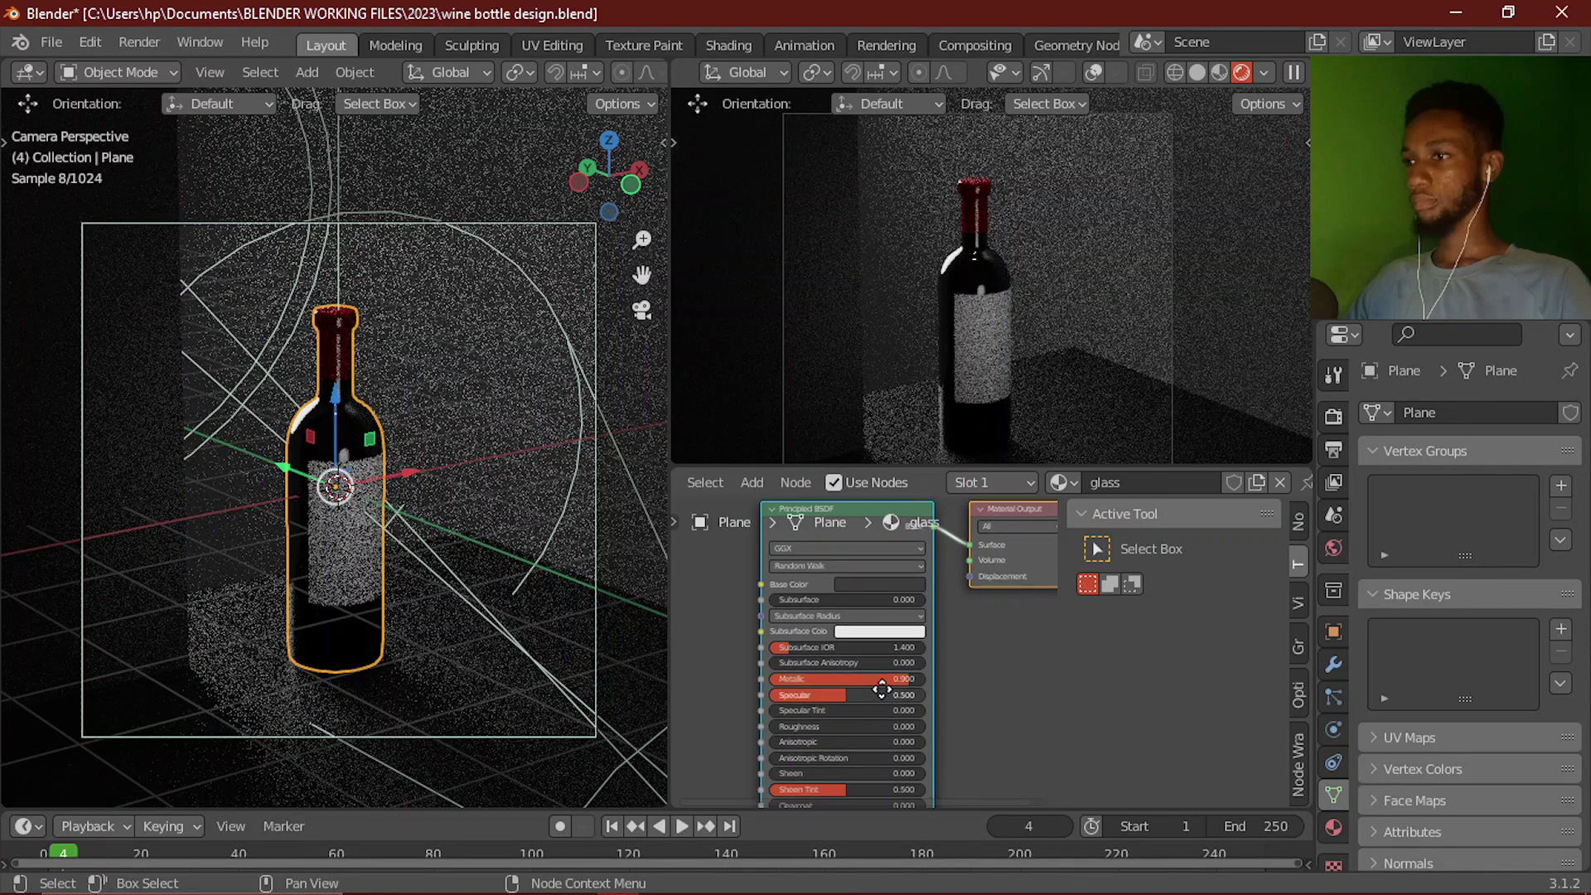
middle_click_drag(880, 688, 867, 608, "ctrl")
middle_click_drag(833, 669, 859, 628)
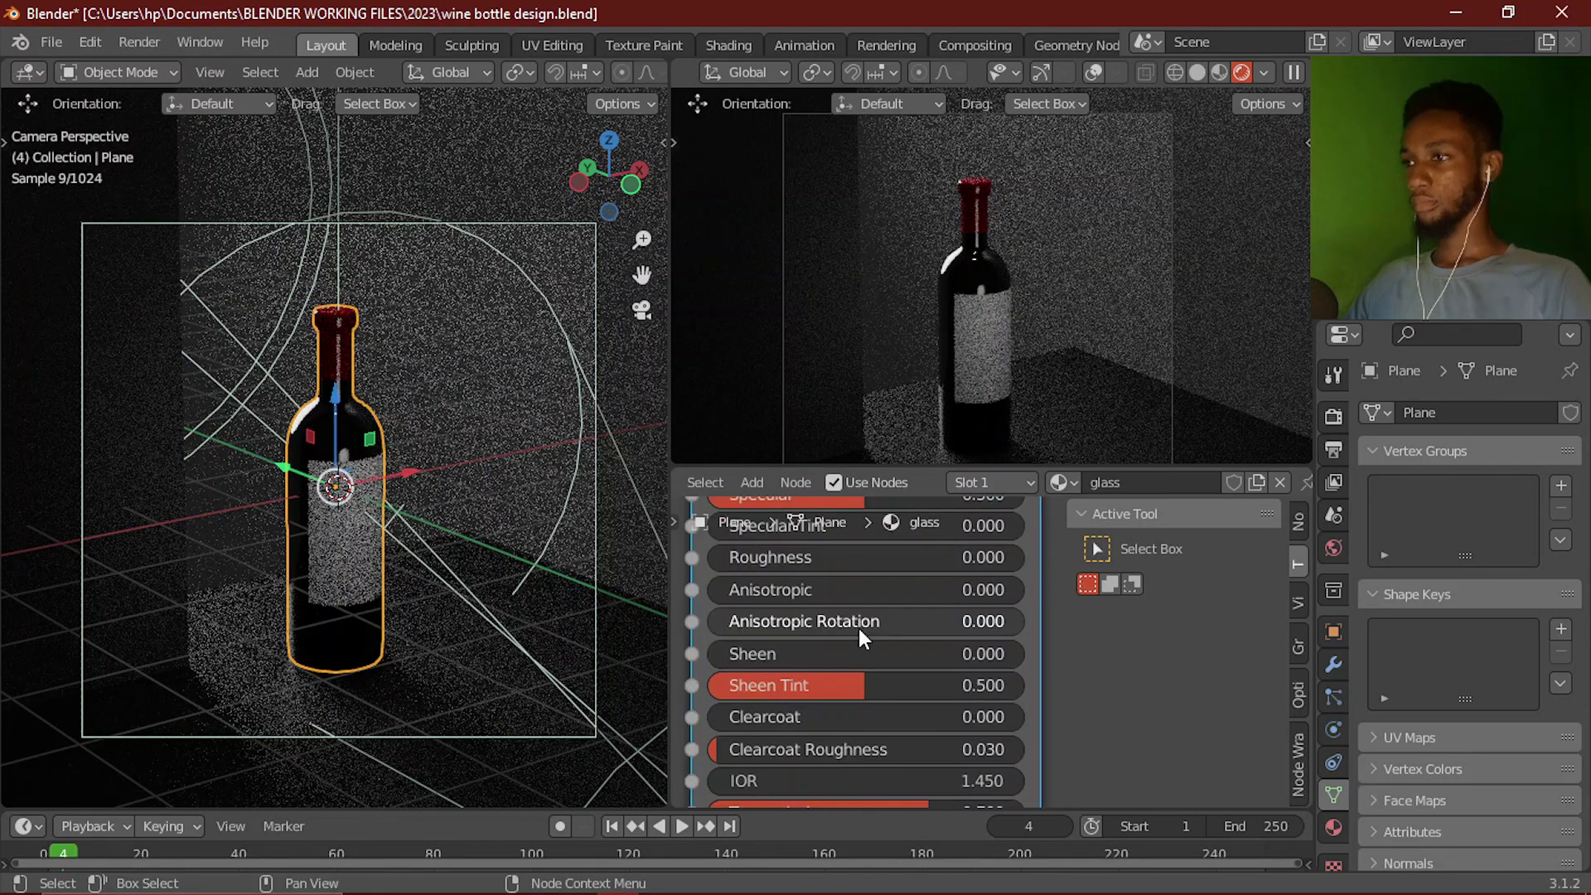
left_click(807, 657)
type("5")
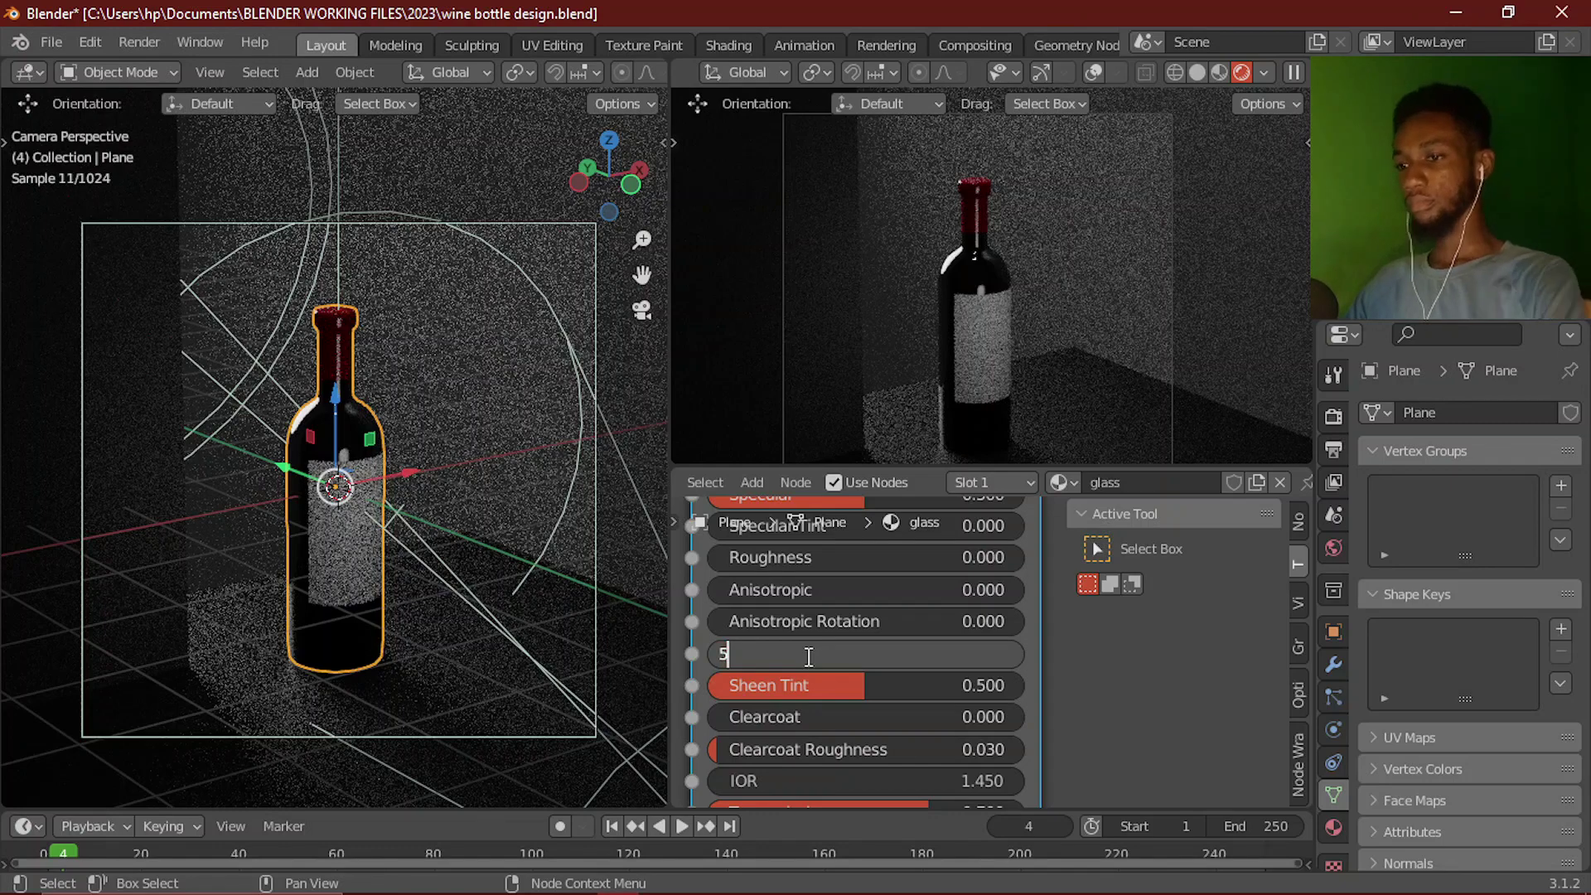
key("Return")
- Review the Transmission and Metallic-to-Alpha shader settings, then select Plane.005
mouse_move(875, 734)
middle_mouse_down()
mouse_move(873, 678)
mouse_move(783, 684)
middle_mouse_up()
scroll(795, 704, "up", 1)
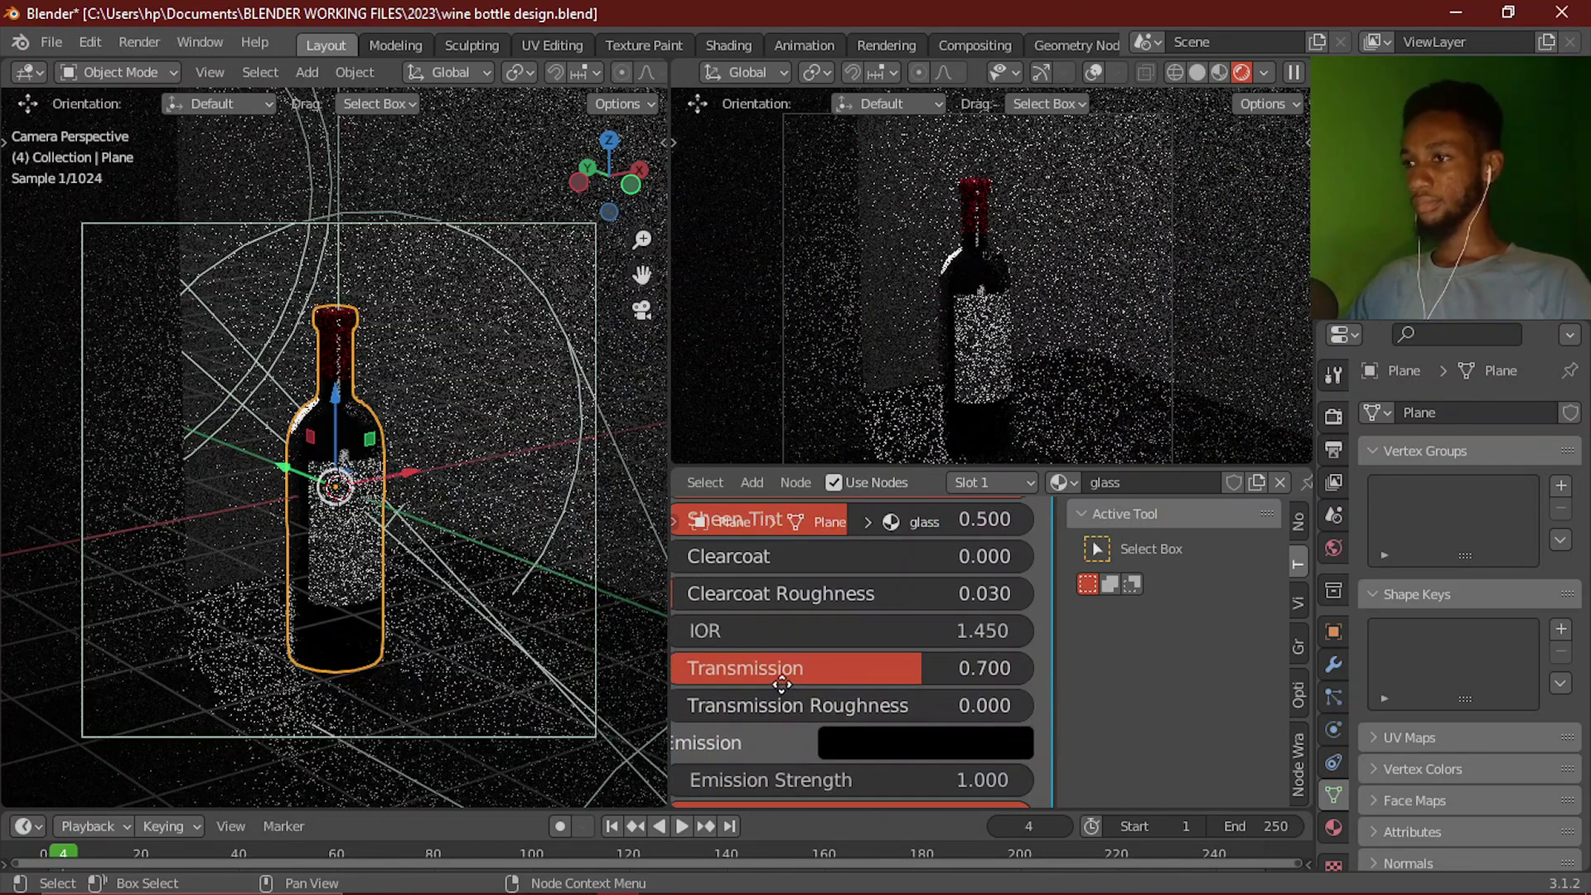
scroll(782, 684, "down", 2)
scroll(812, 699, "down", 1)
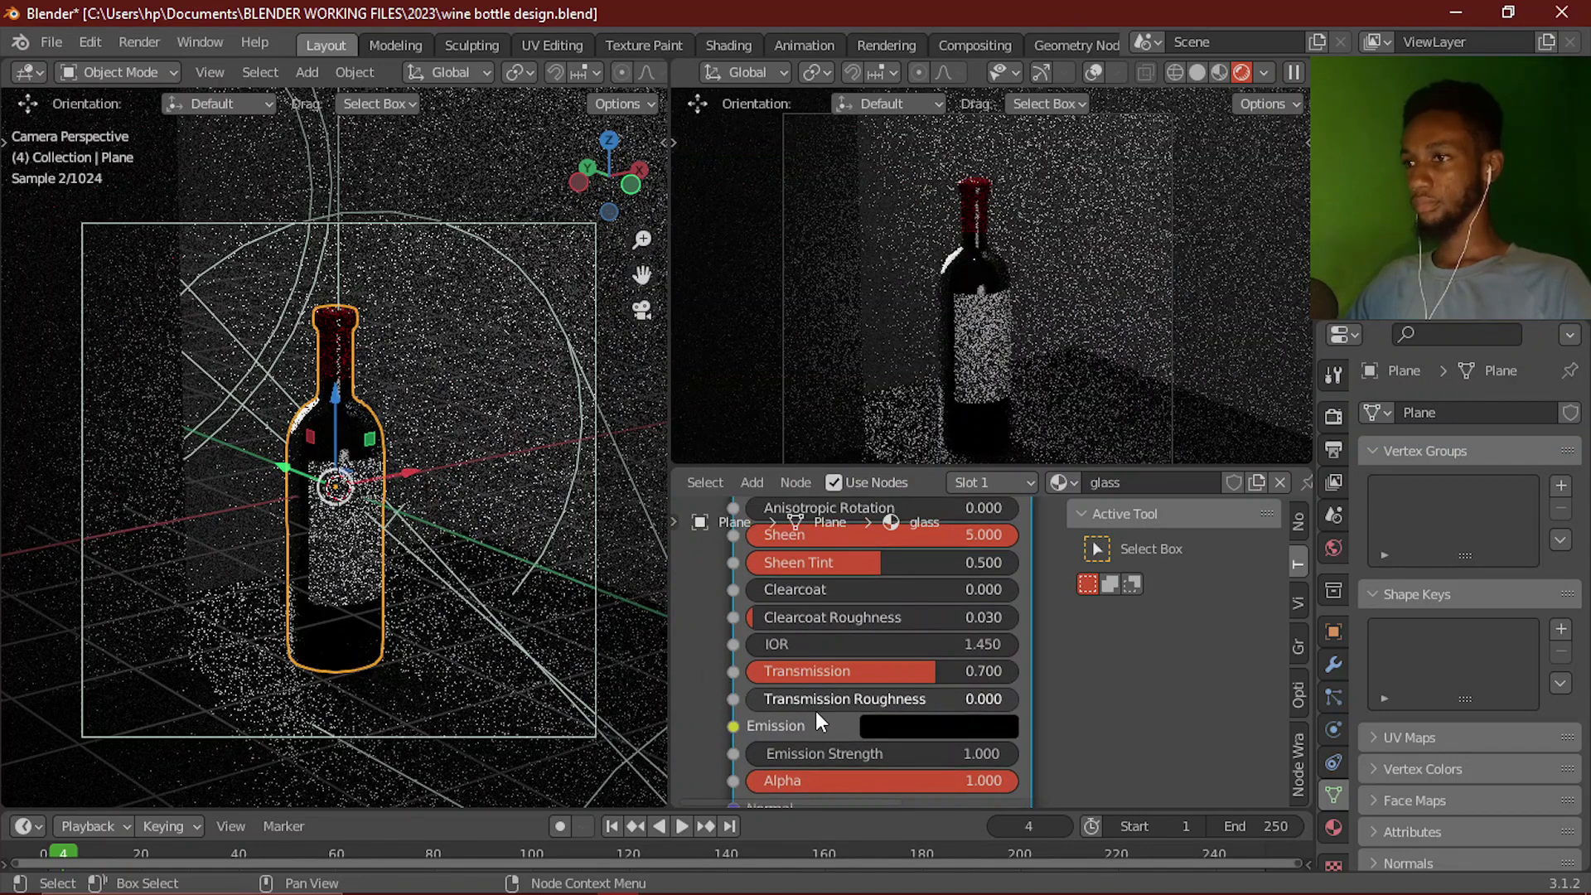
scroll(827, 693, "down", 1)
middle_click_drag(827, 693, 866, 743)
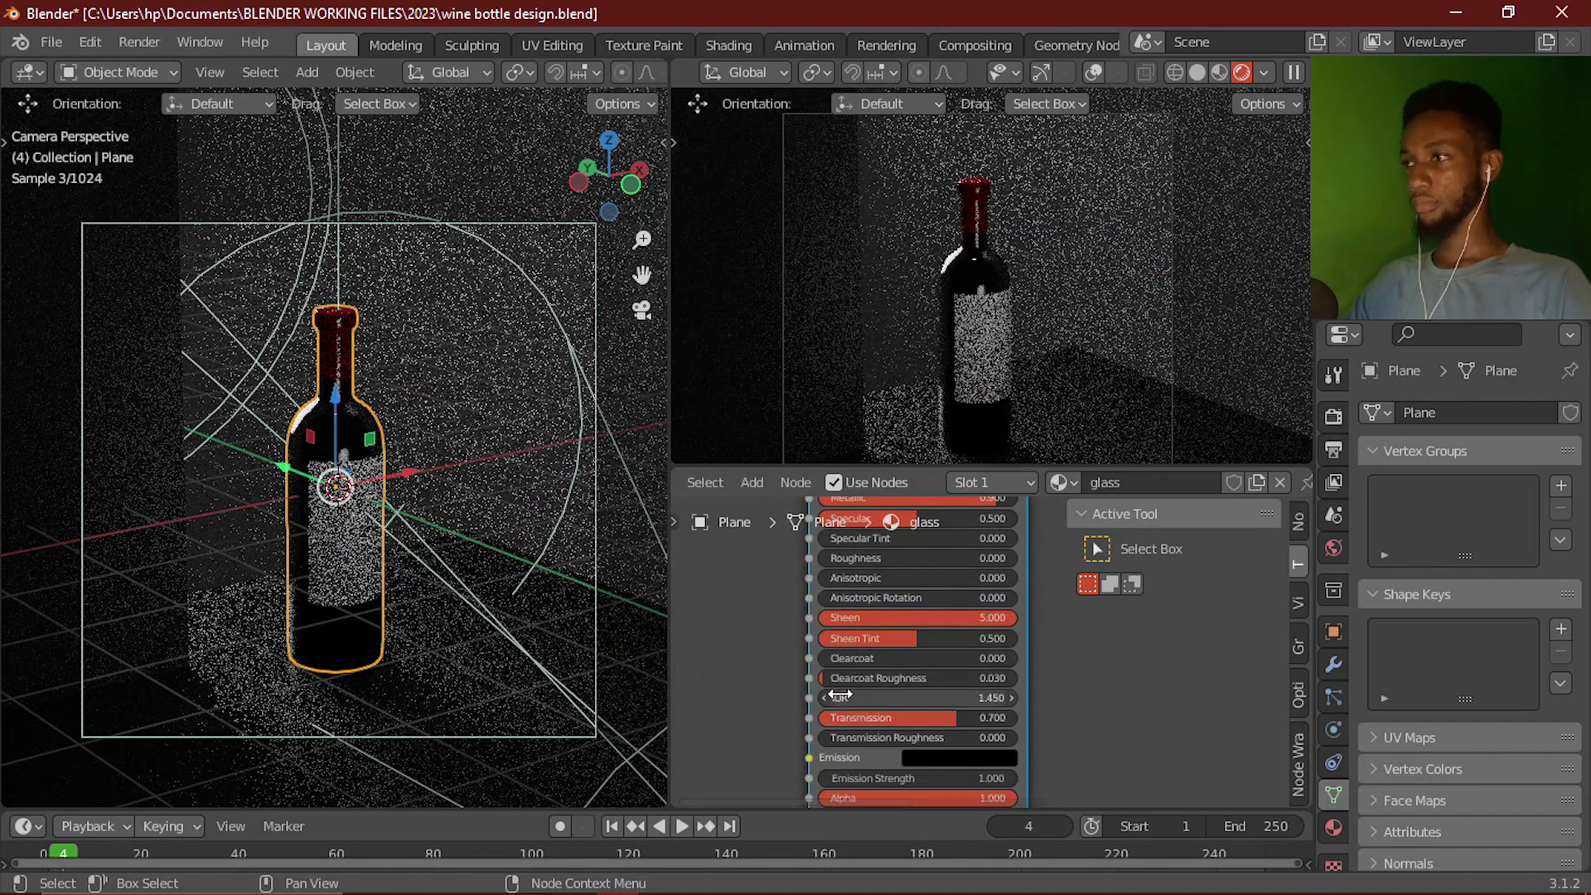
left_click(476, 392)
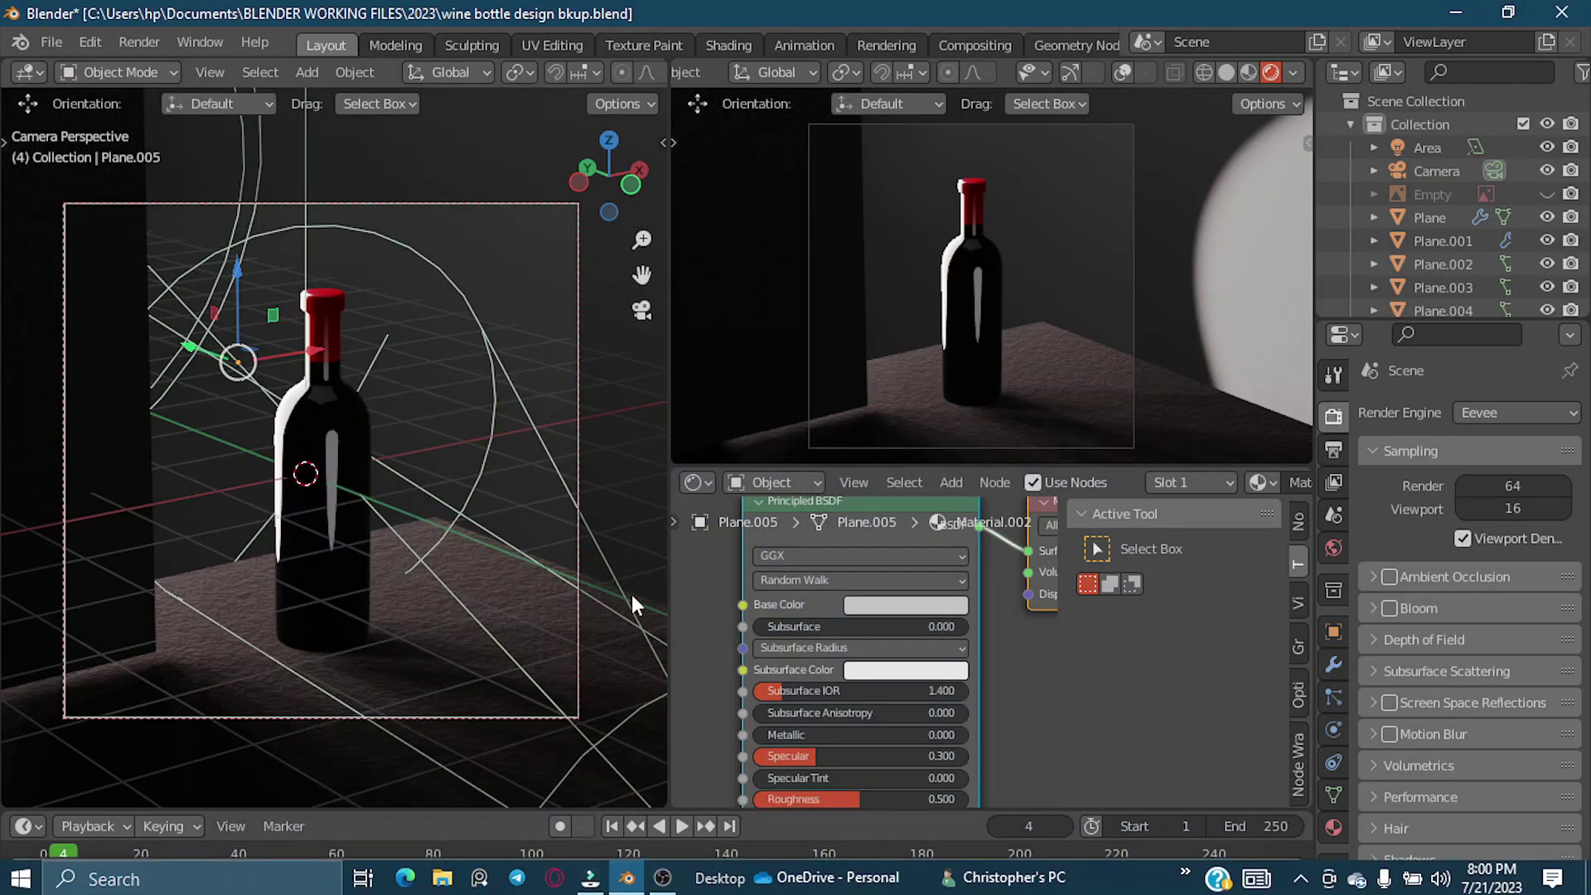
- Select the bottle and centre it in a front view with solid shading
left_click(331, 419)
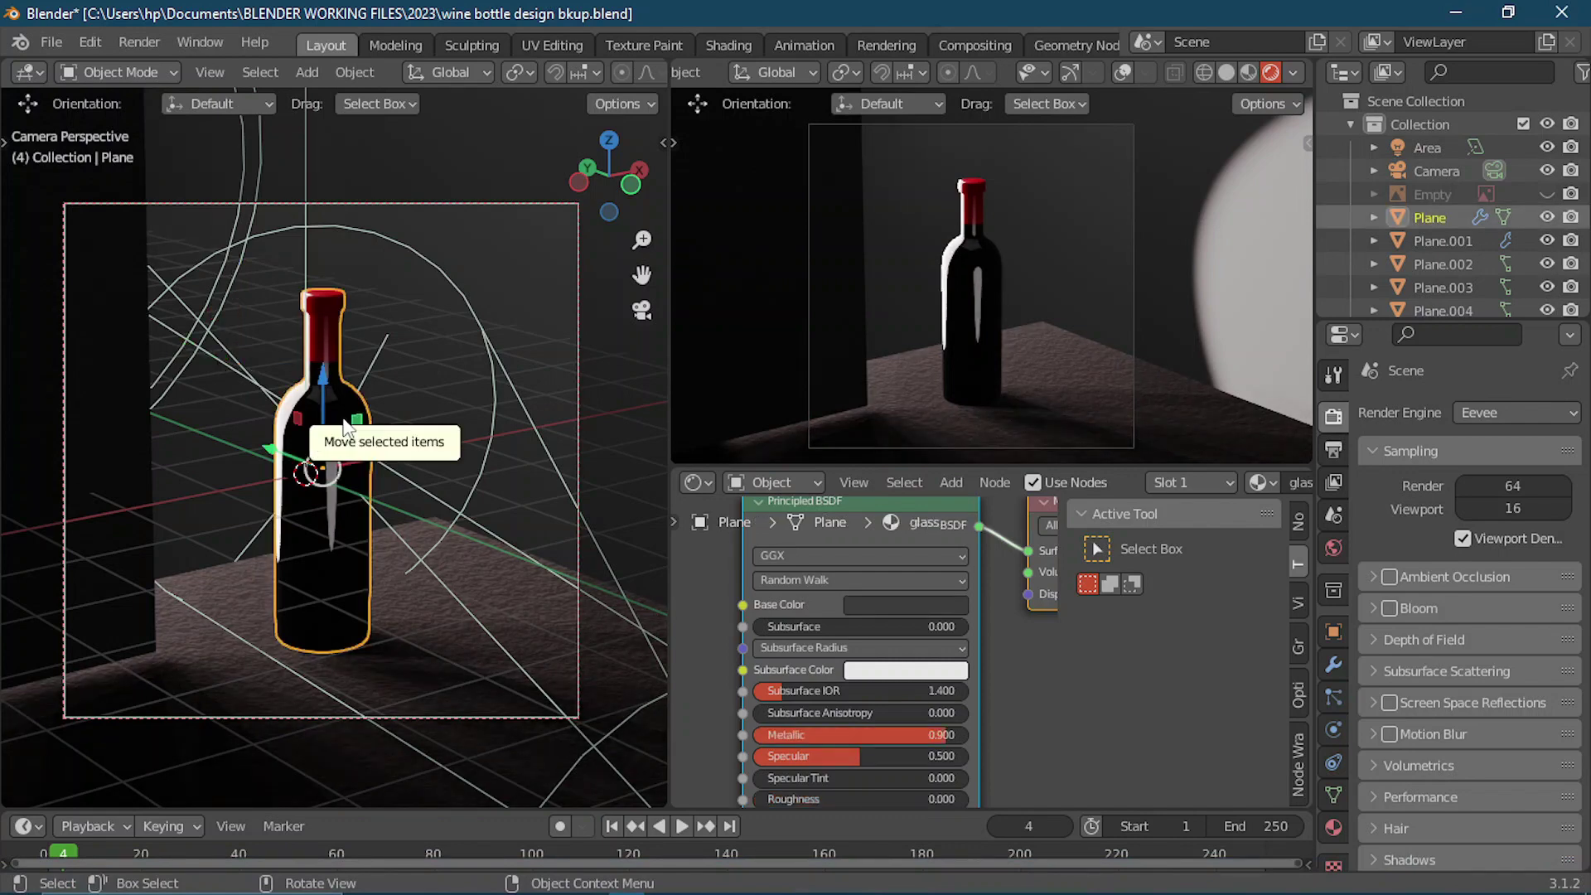
key("KP_1")
scroll(306, 406, "up", 5)
scroll(331, 390, "up", 2)
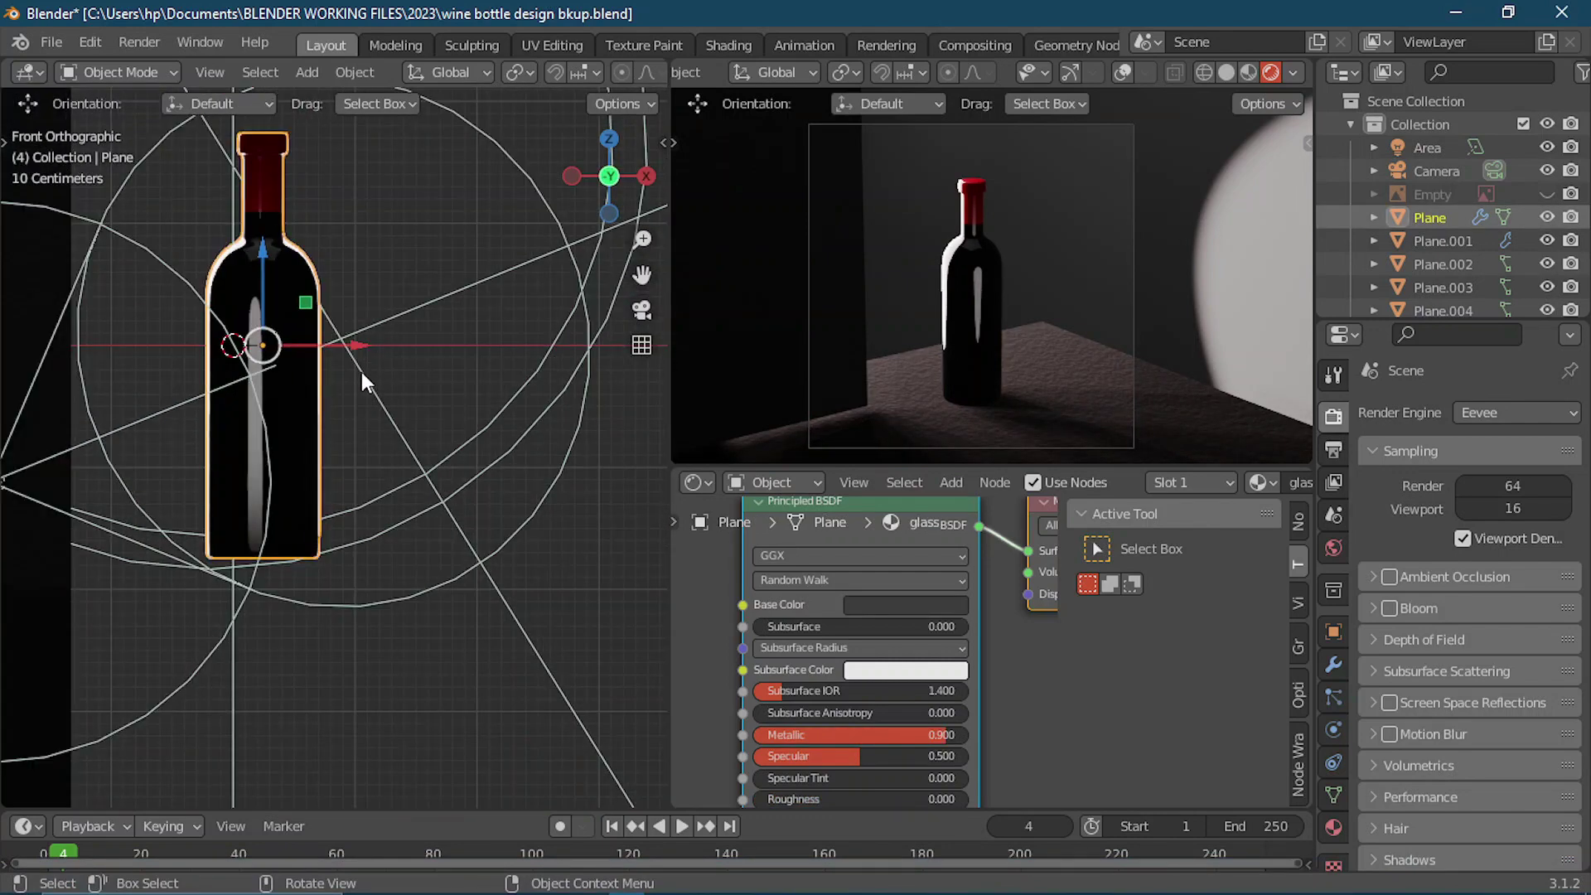
key("z")
left_click(554, 390)
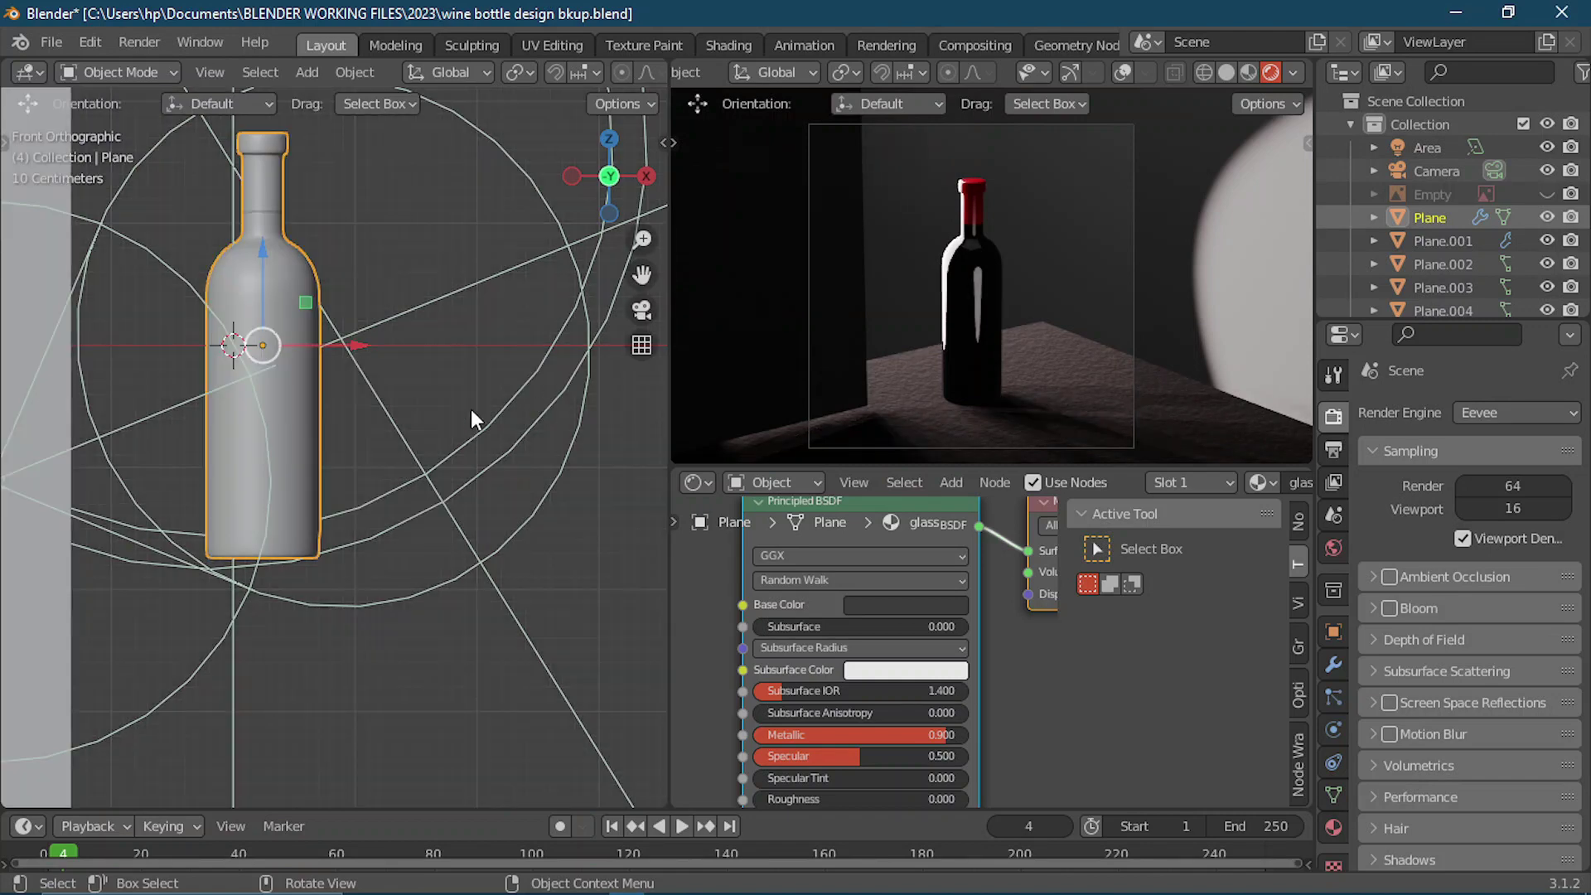
scroll(398, 398, "down", 1)
middle_click_drag(321, 385, 484, 471, "shift")
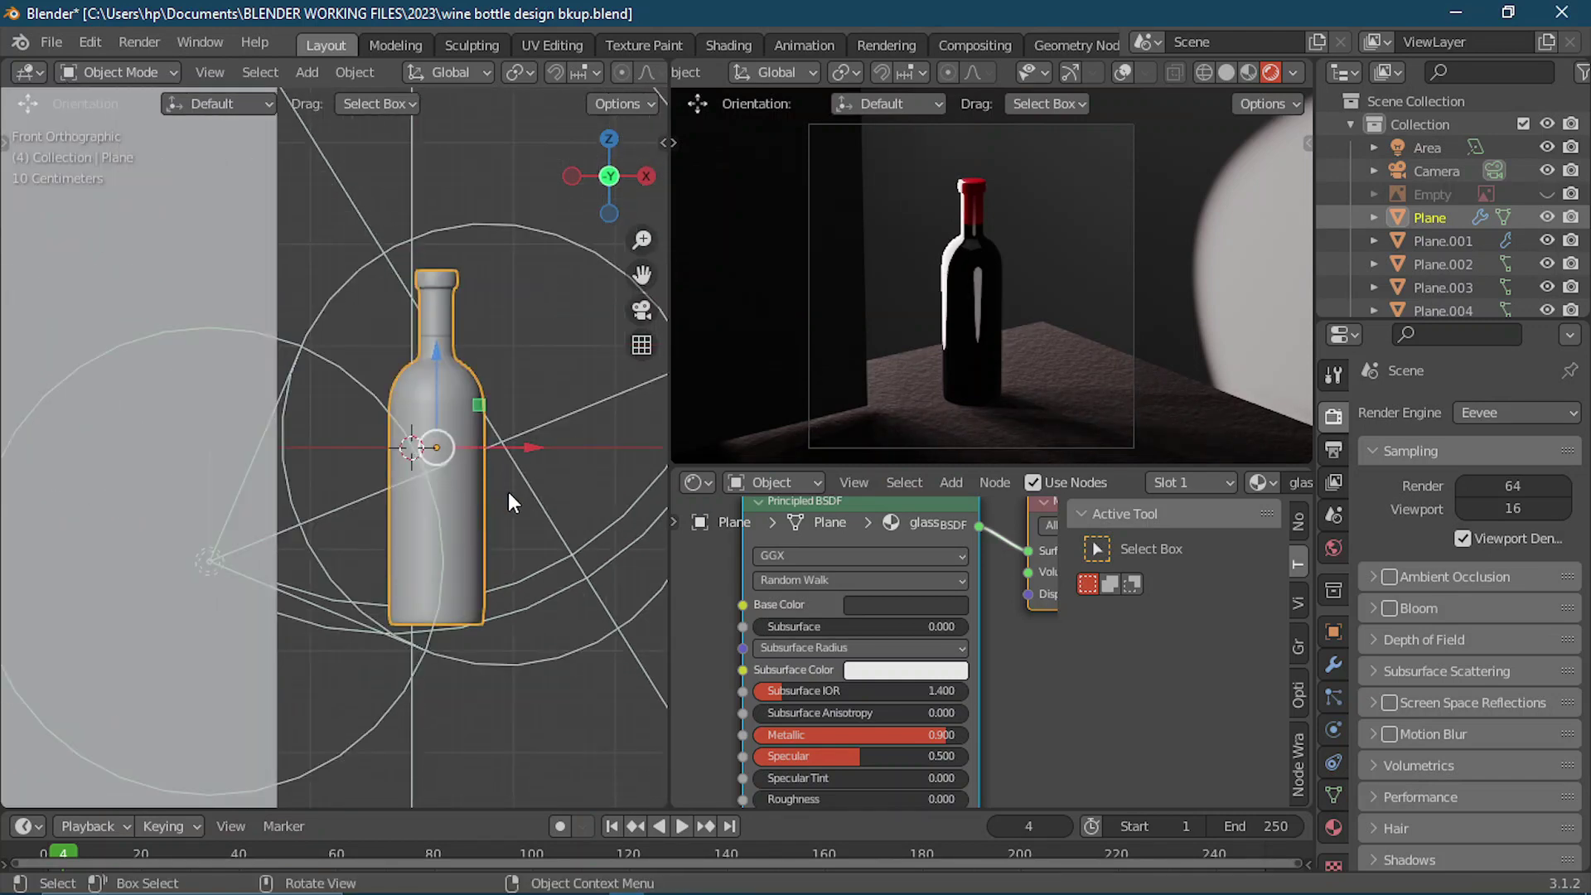
- Enter Edit Mode on the bottle and try several face selections before clearing them
key("Tab")
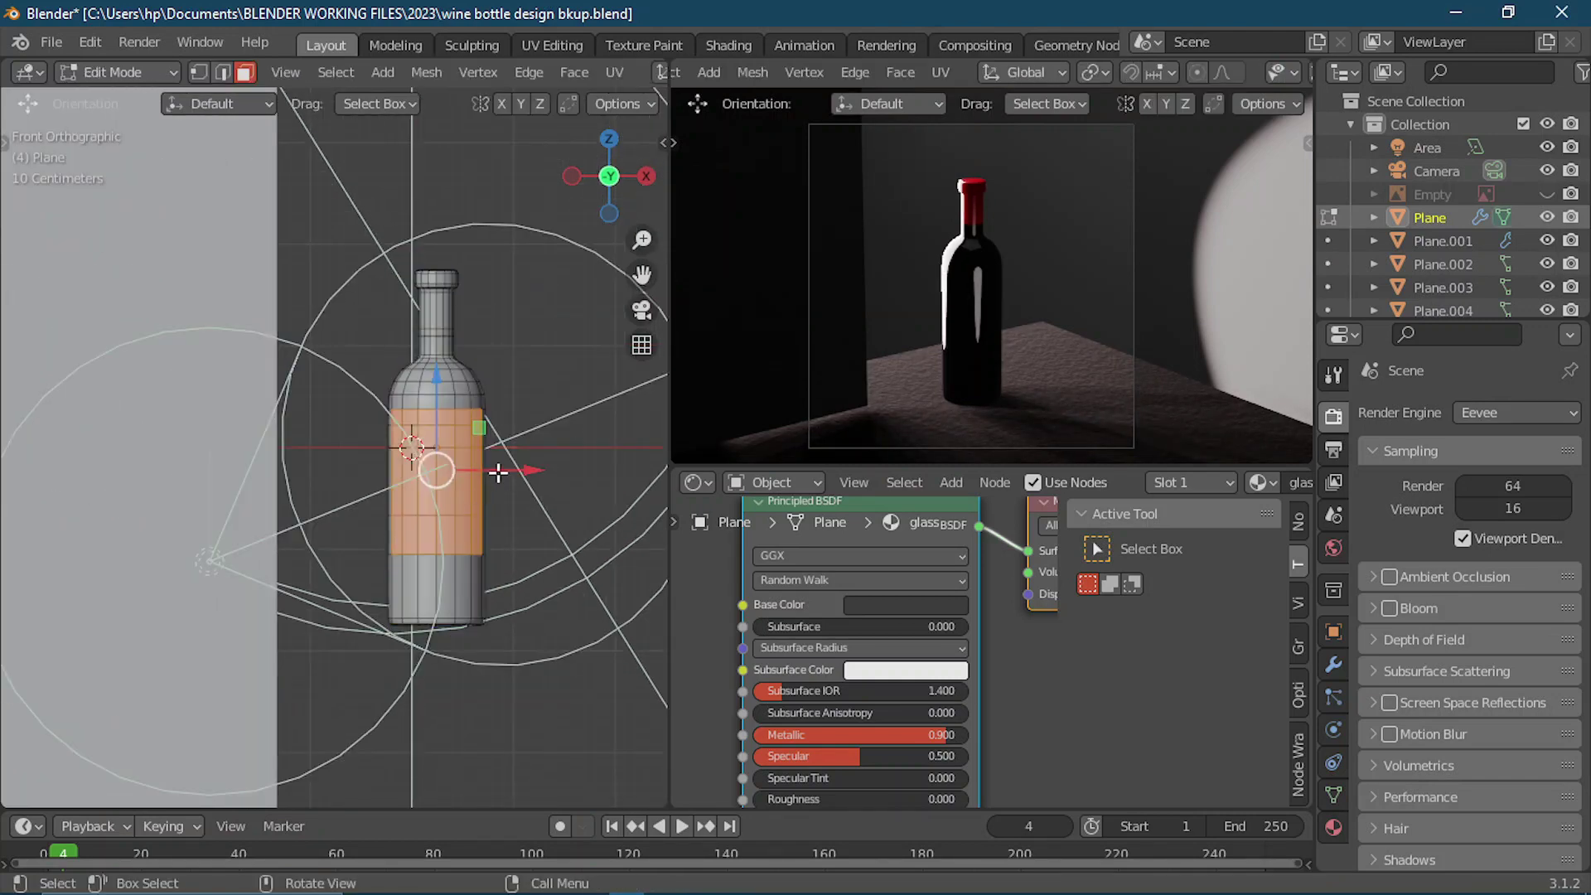
scroll(497, 464, "up", 2)
scroll(394, 416, "up", 1)
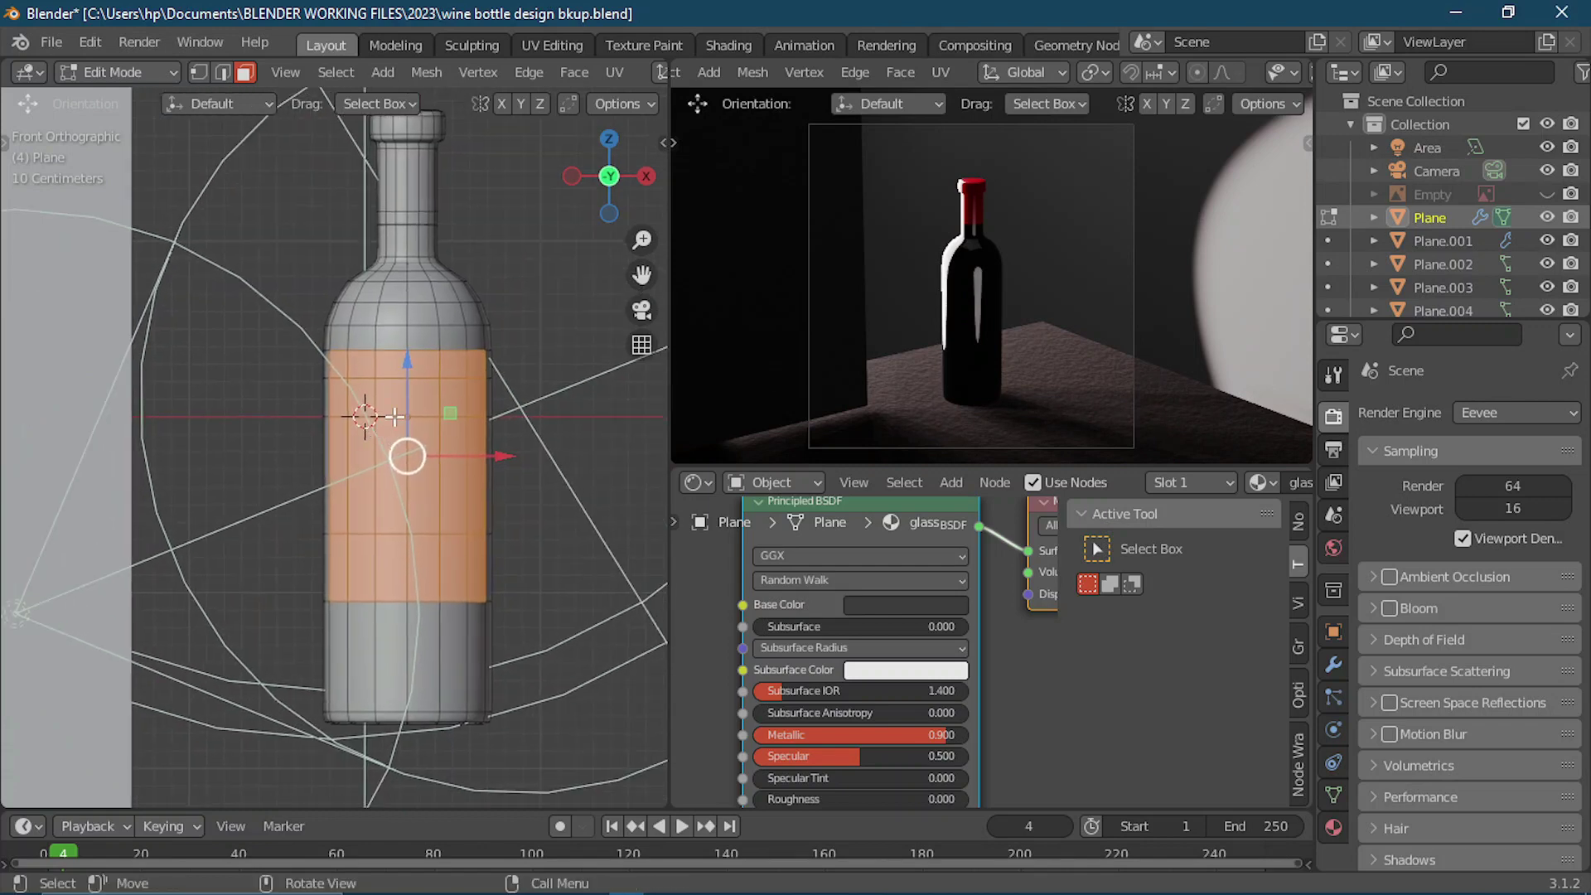
left_click(319, 365)
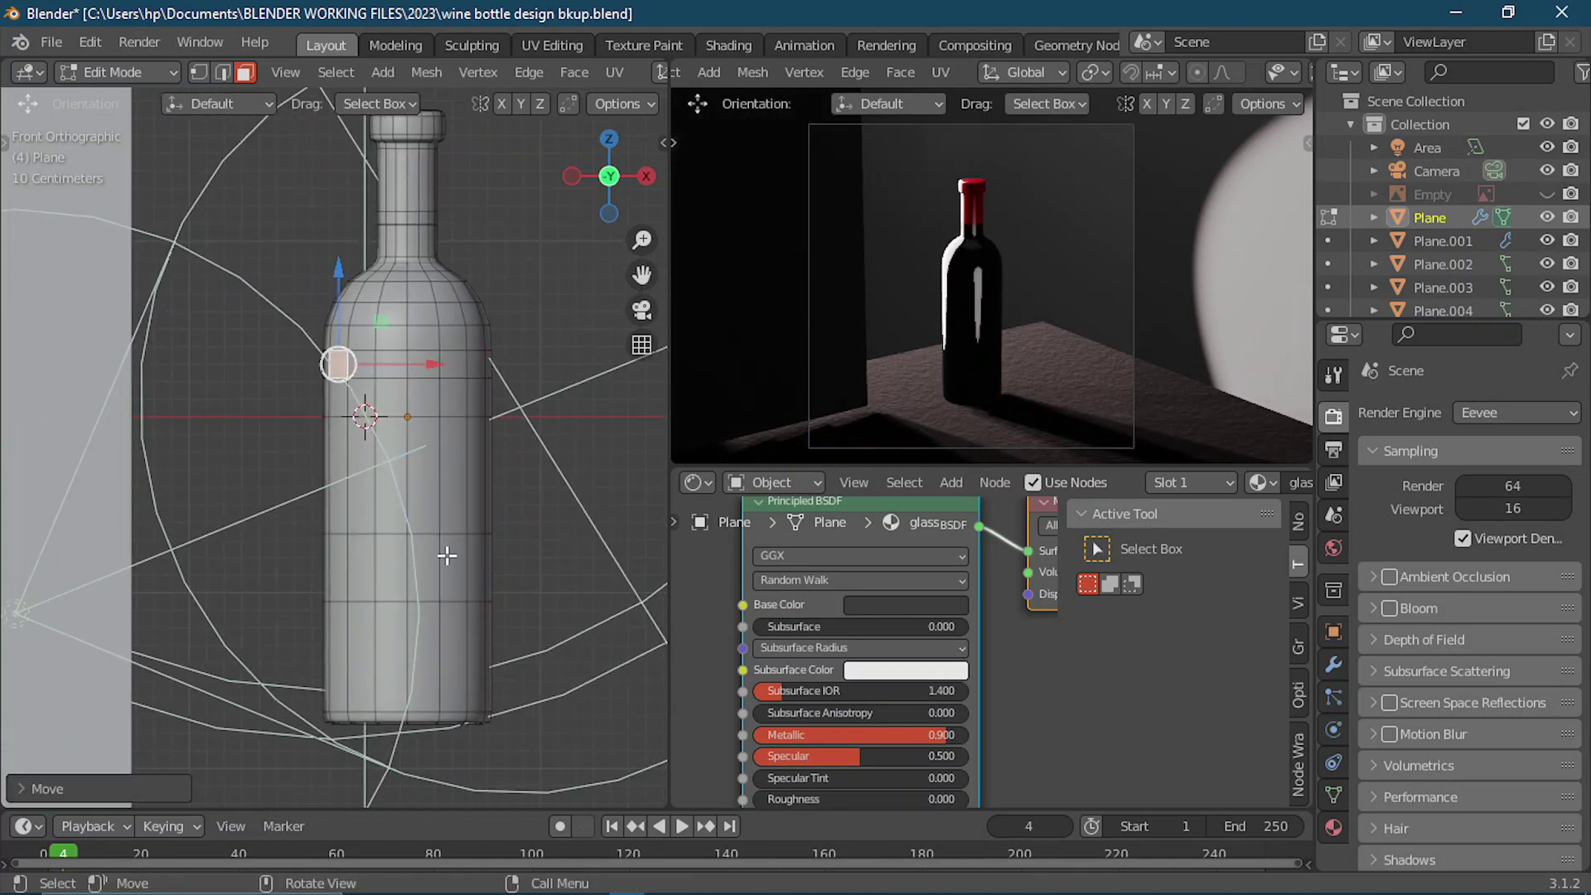
left_click_drag(377, 418, 451, 540)
left_click(330, 352)
left_click_drag(355, 397, 394, 530)
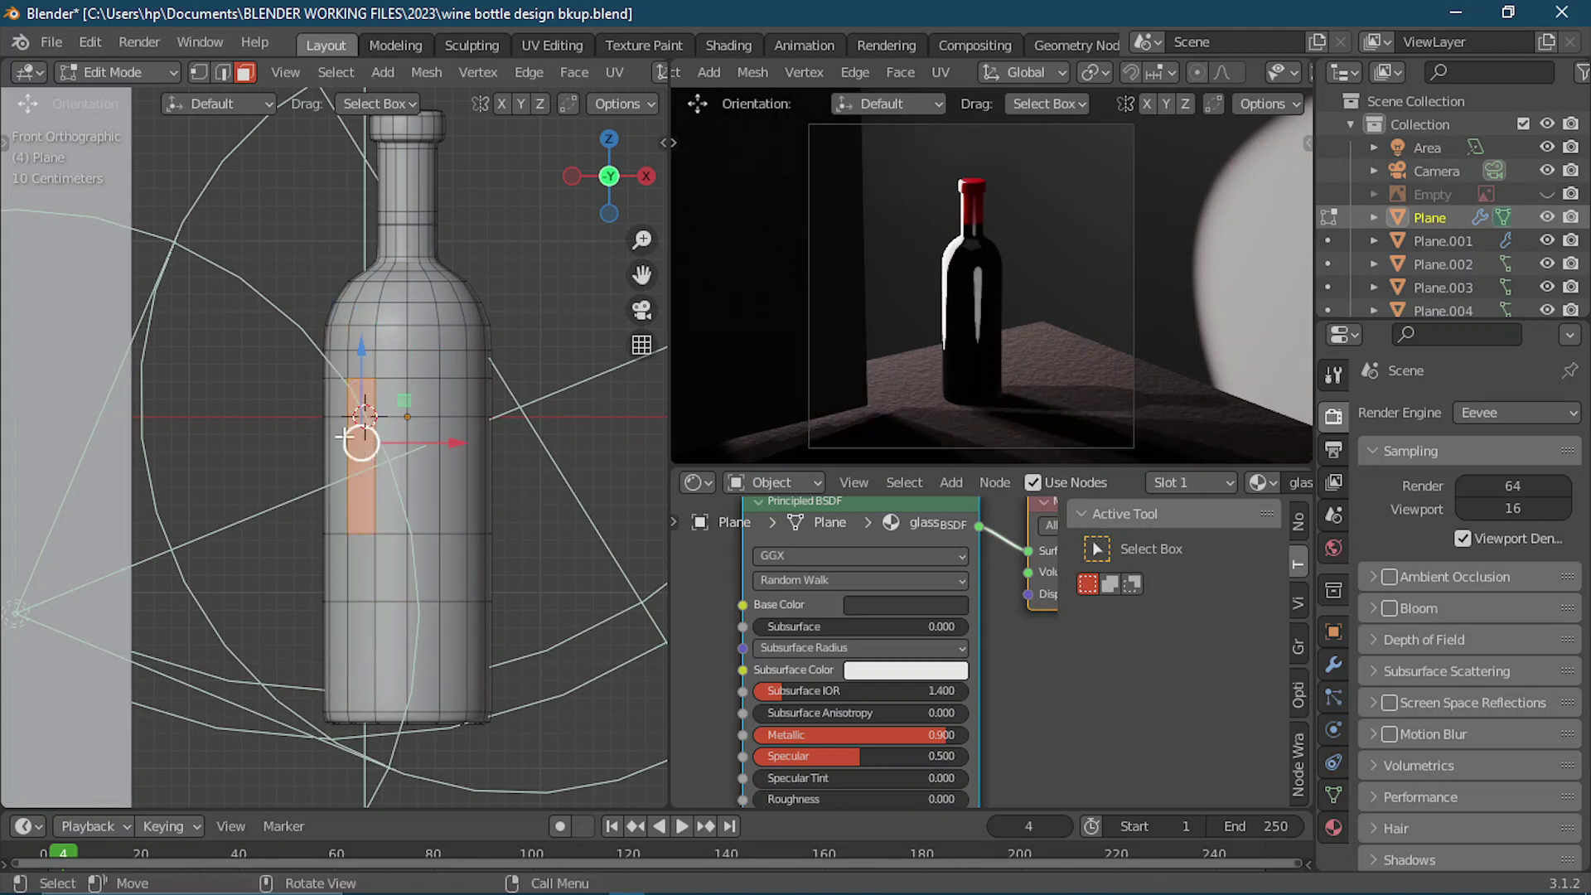
left_click(306, 370)
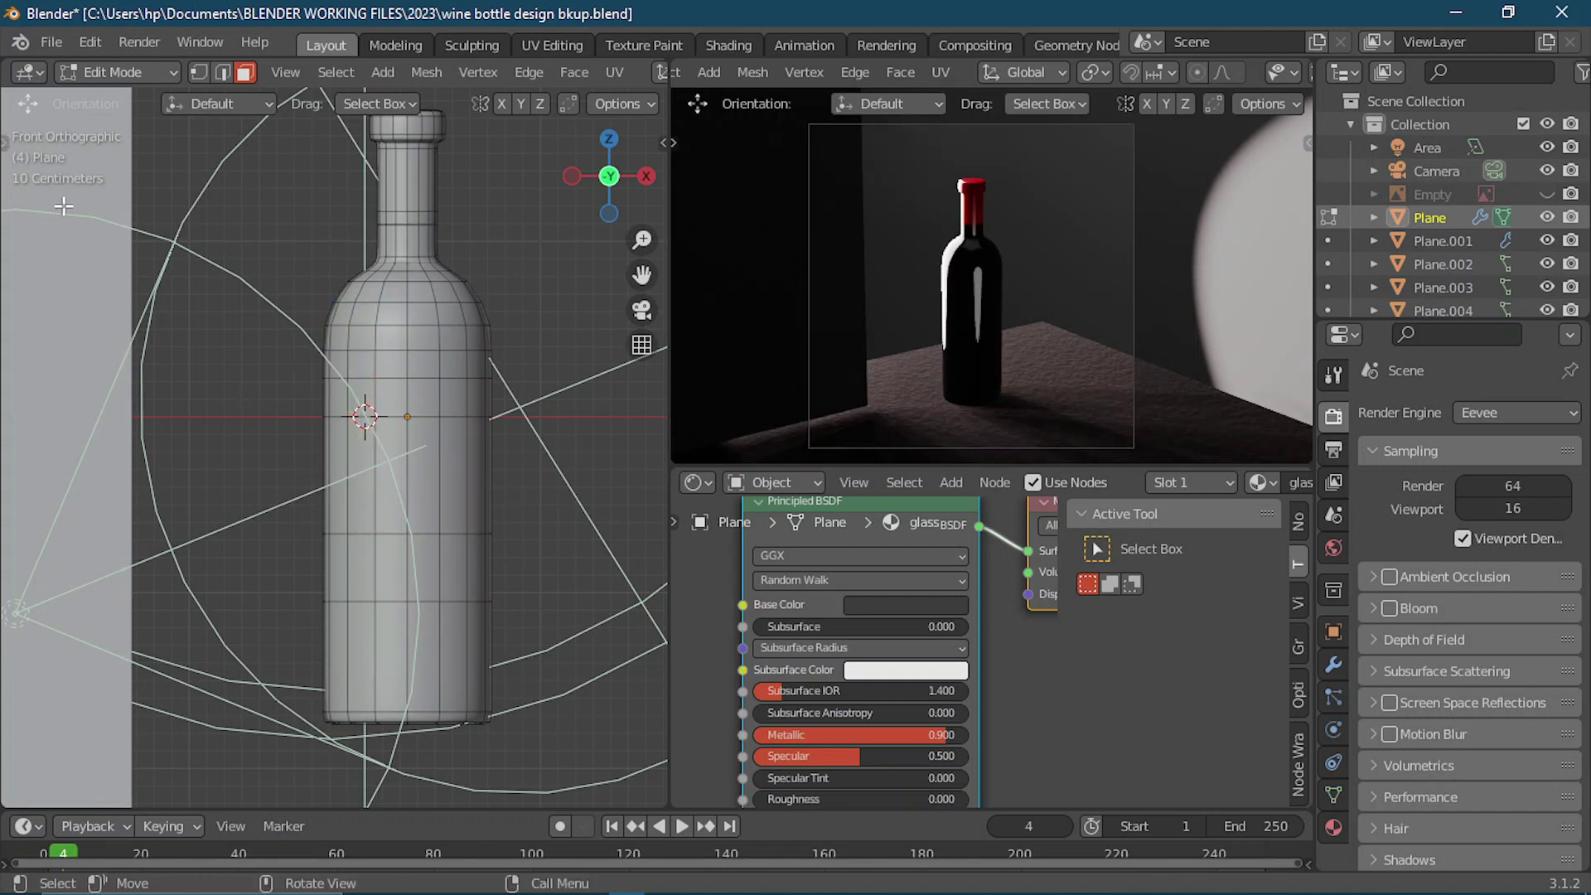
key("t")
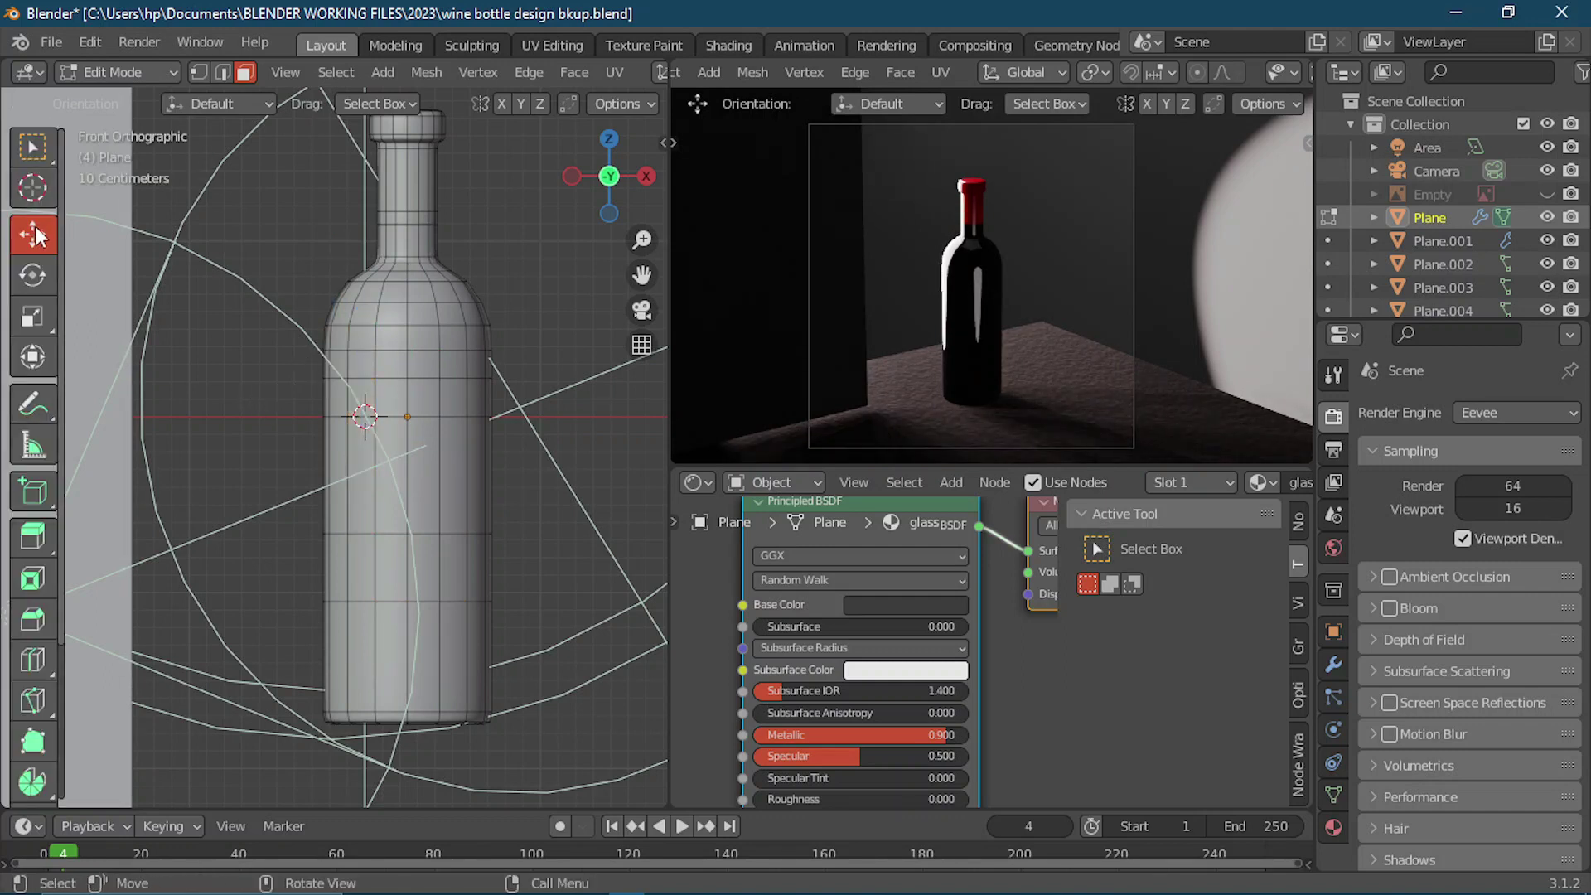
left_click(327, 338)
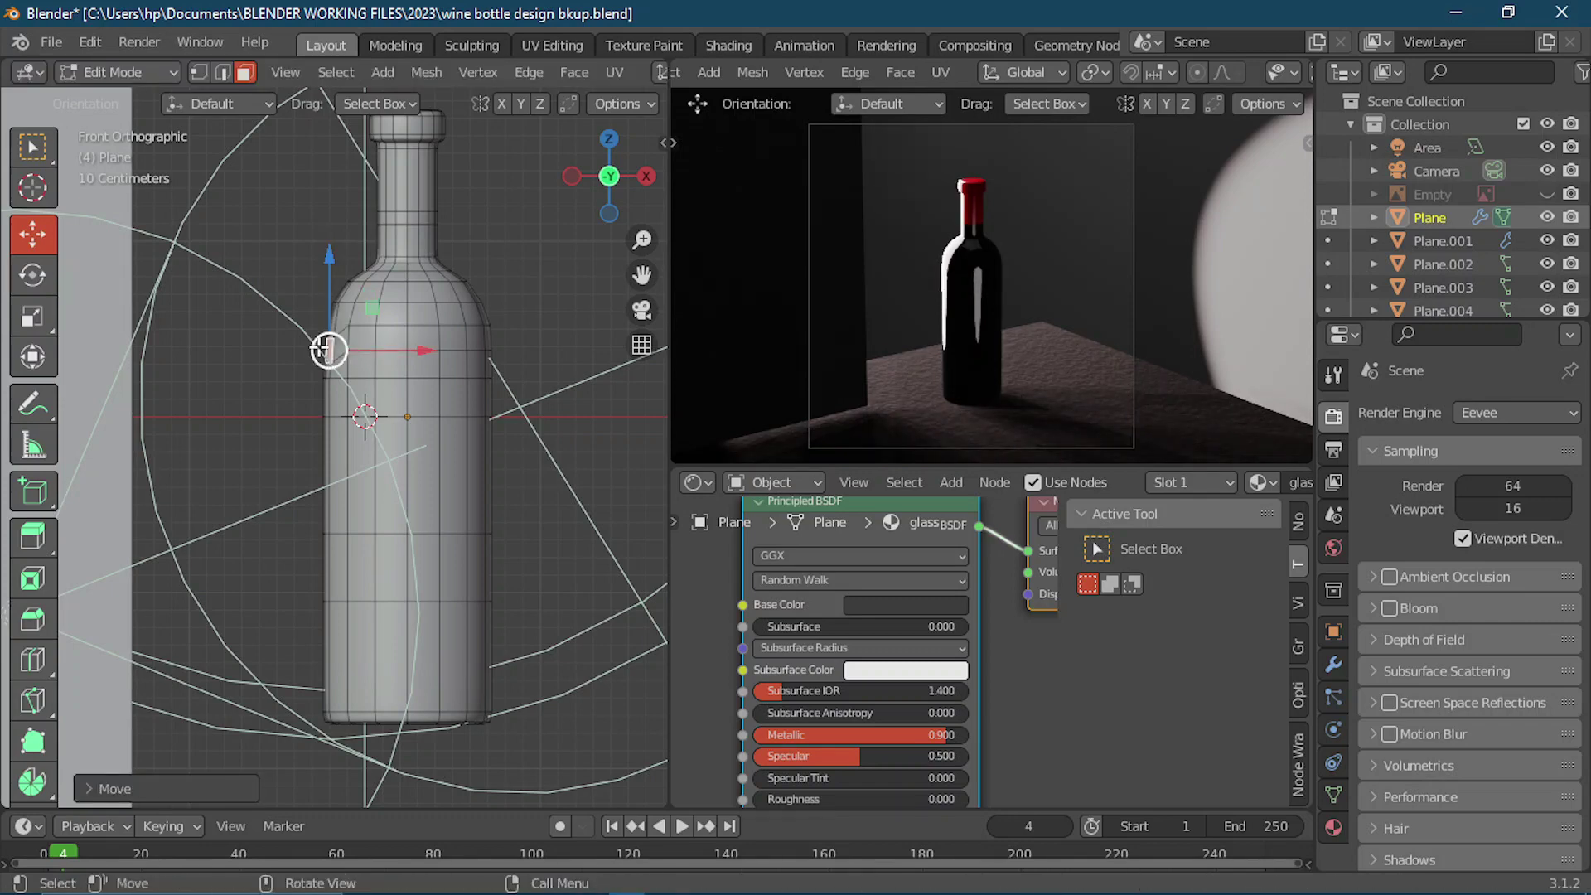
- Box-select the bottle's middle band of faces, excluding the top row, and orbit to check
left_click(33, 147)
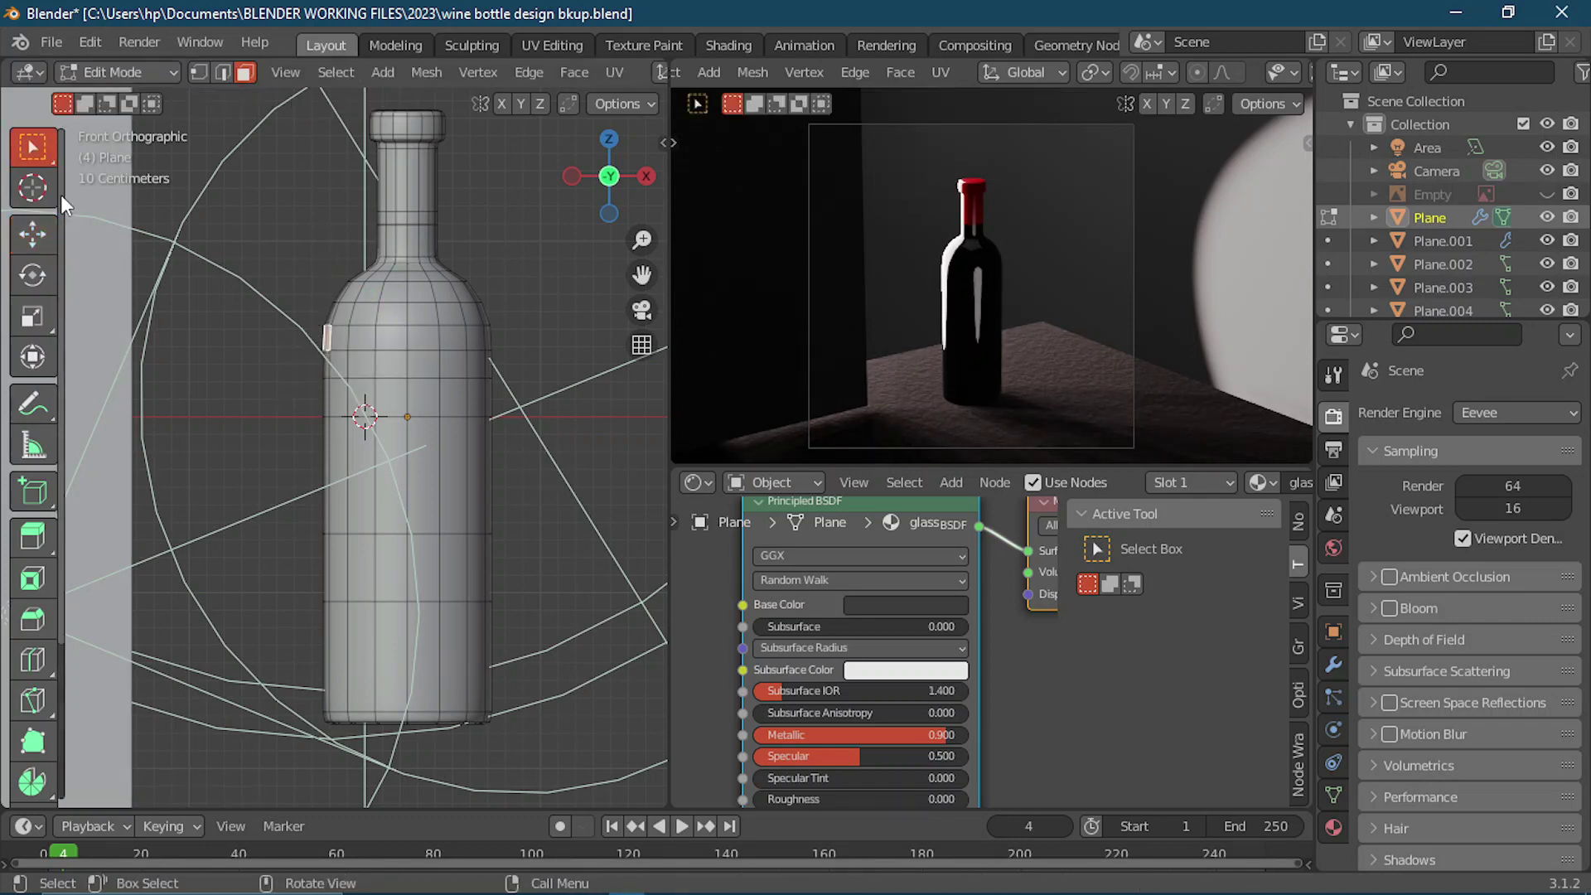
left_click_drag(393, 497, 486, 592)
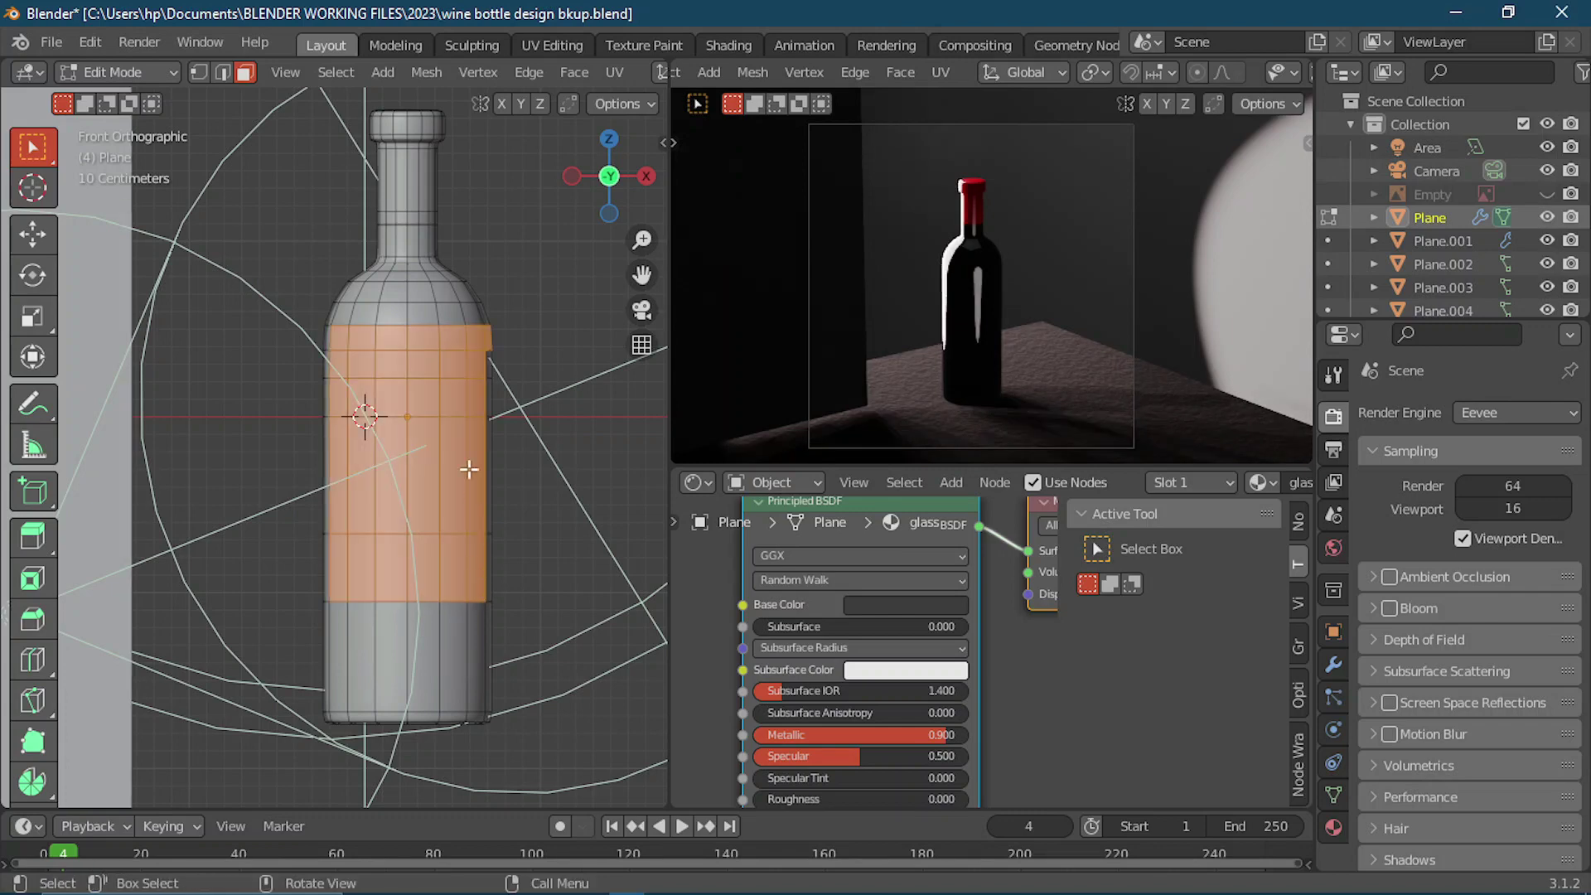
left_click_drag(329, 347, 489, 597)
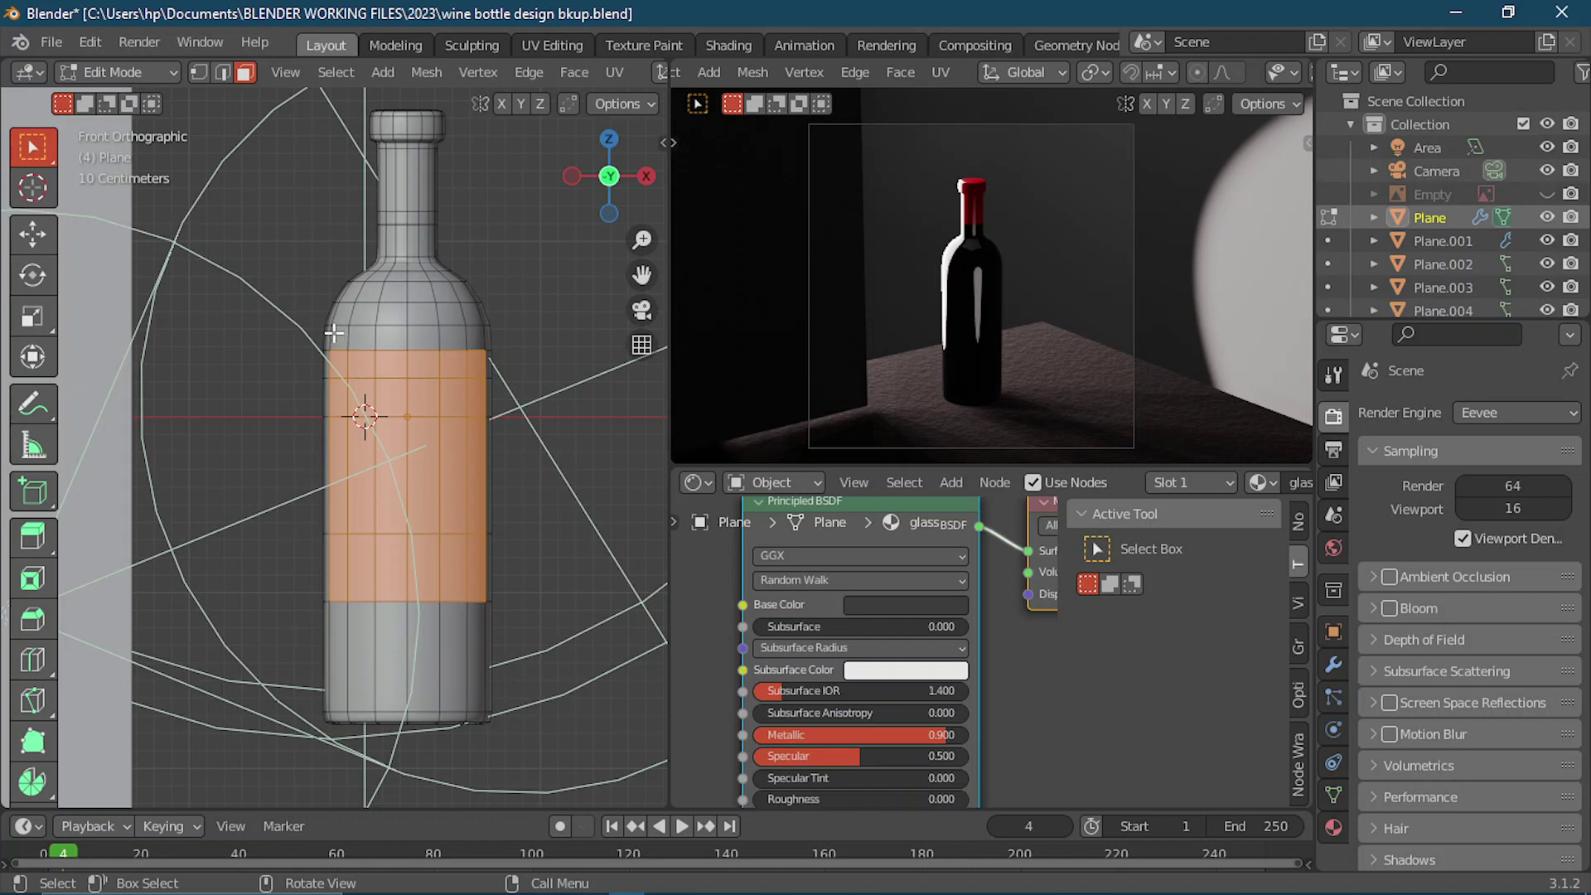
middle_click_drag(374, 410, 374, 528)
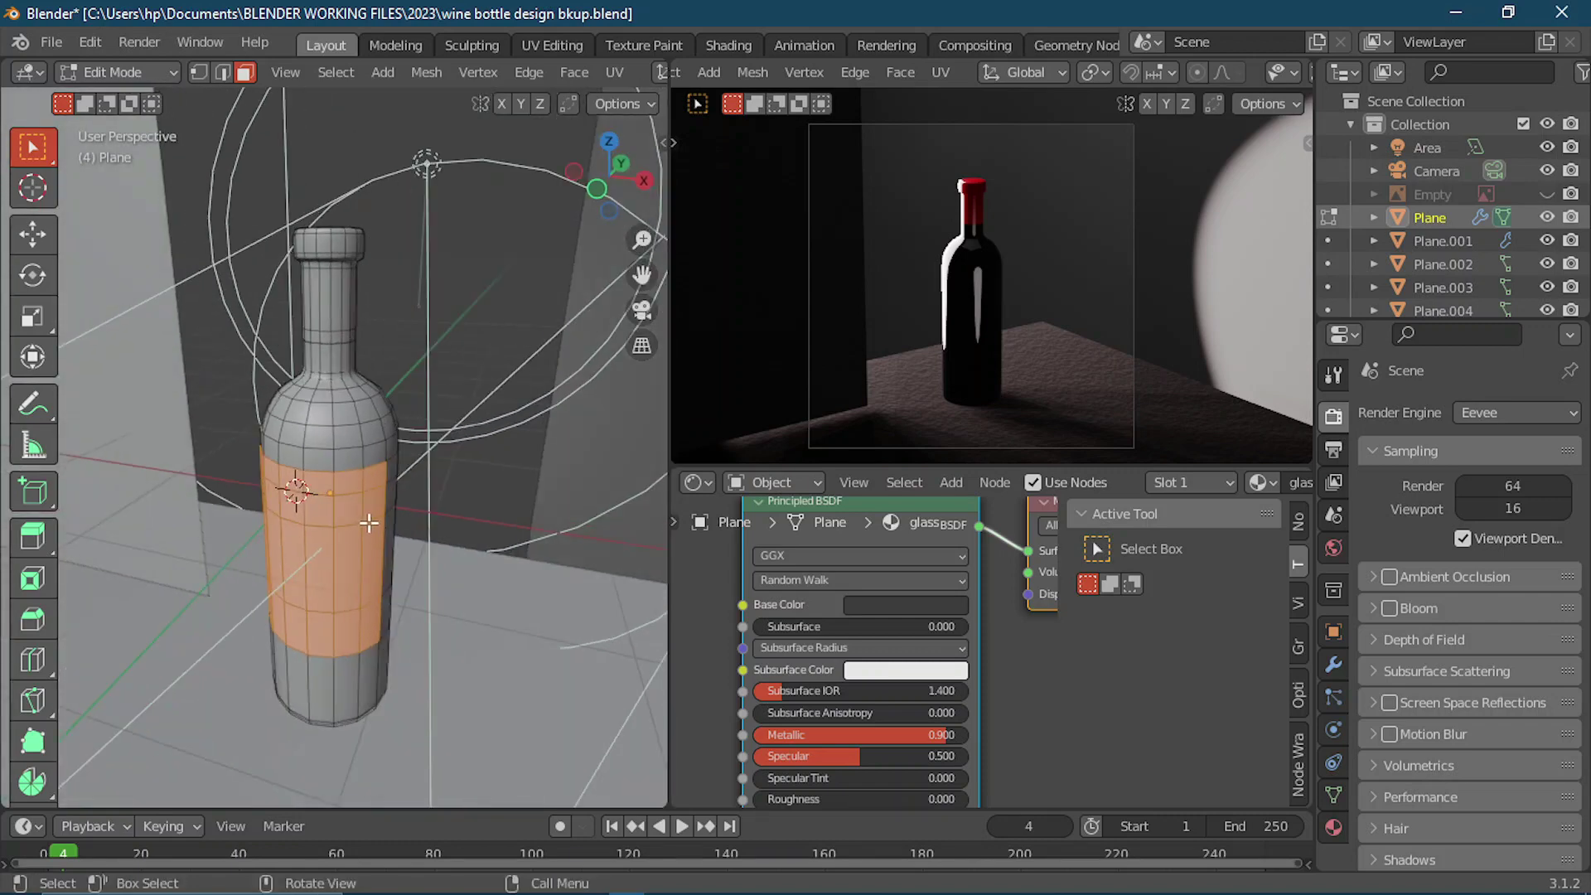
middle_click_drag(369, 523, 456, 513)
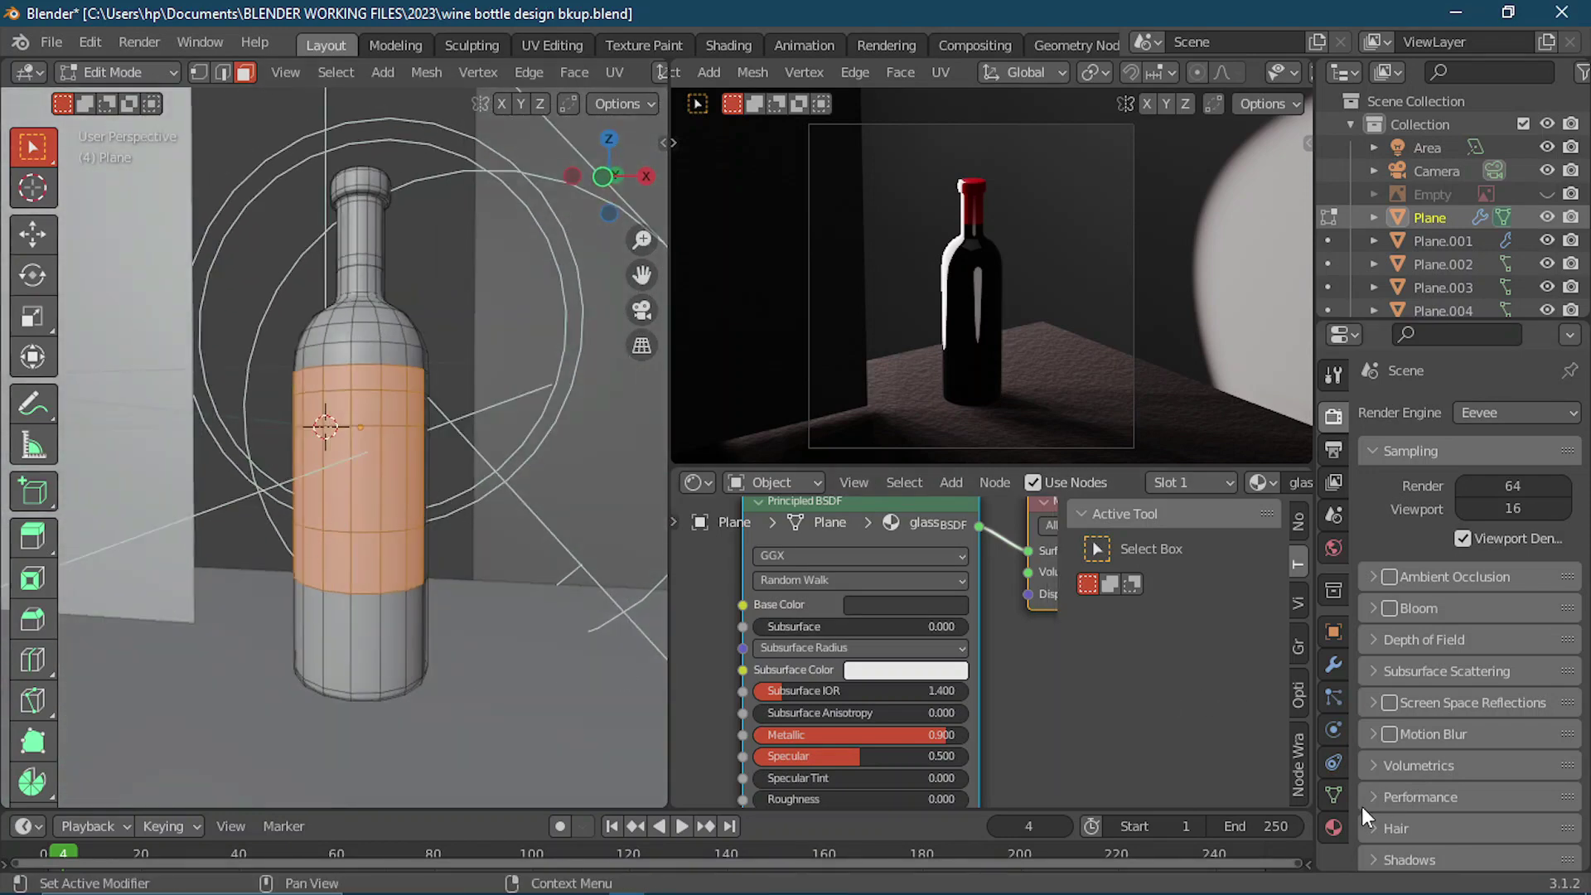
- Add a second material slot to the bottle and make it active with a new Material
left_click(1339, 830)
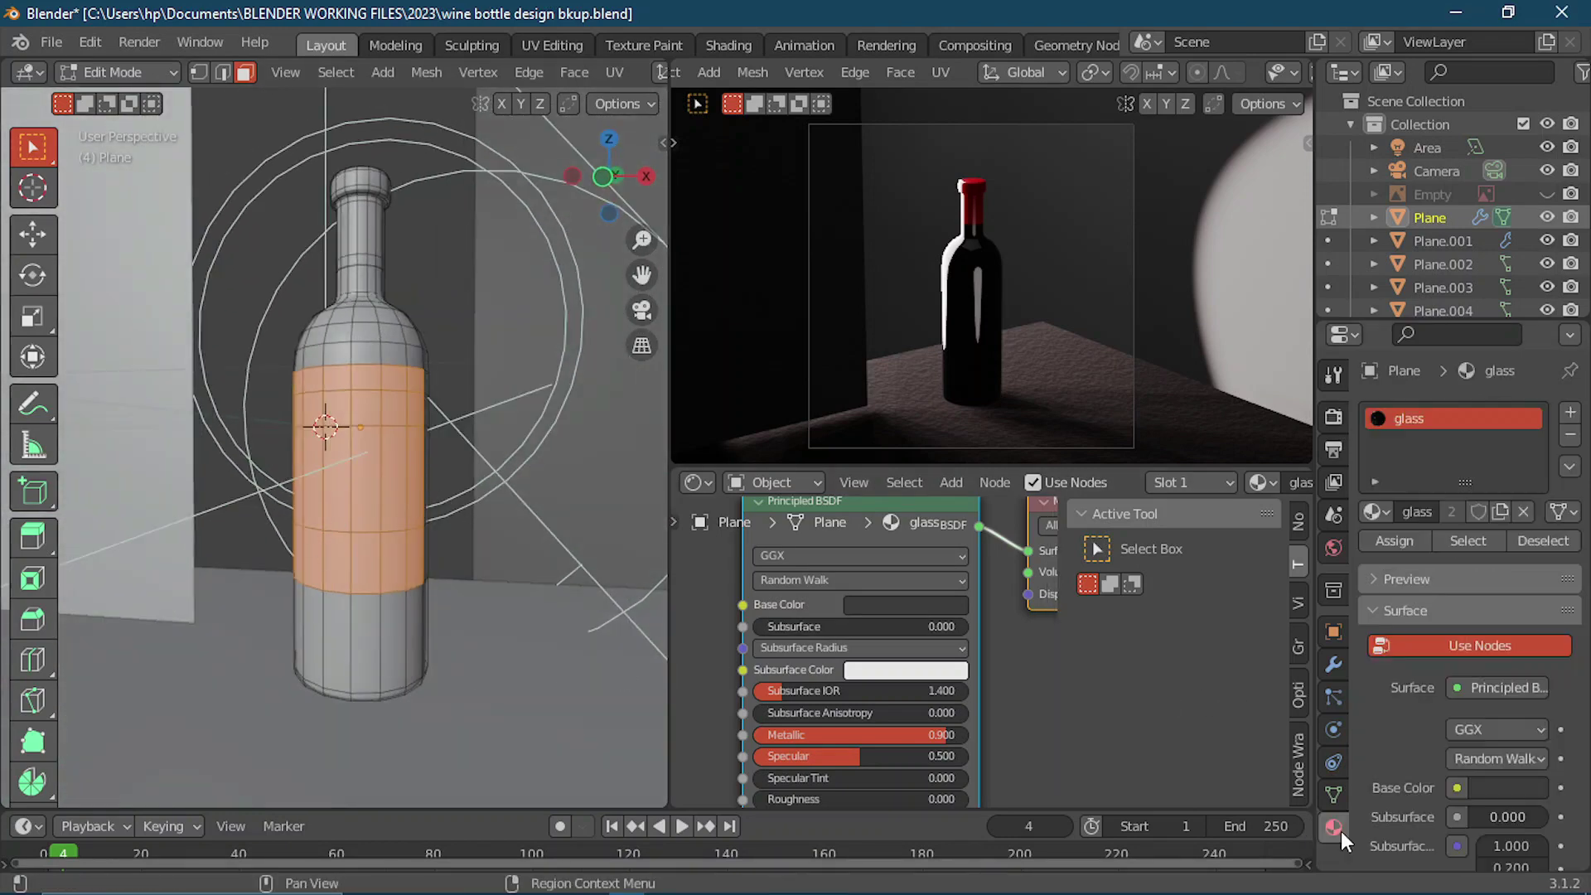
left_click(1570, 414)
left_click(1569, 414)
left_click(1576, 439)
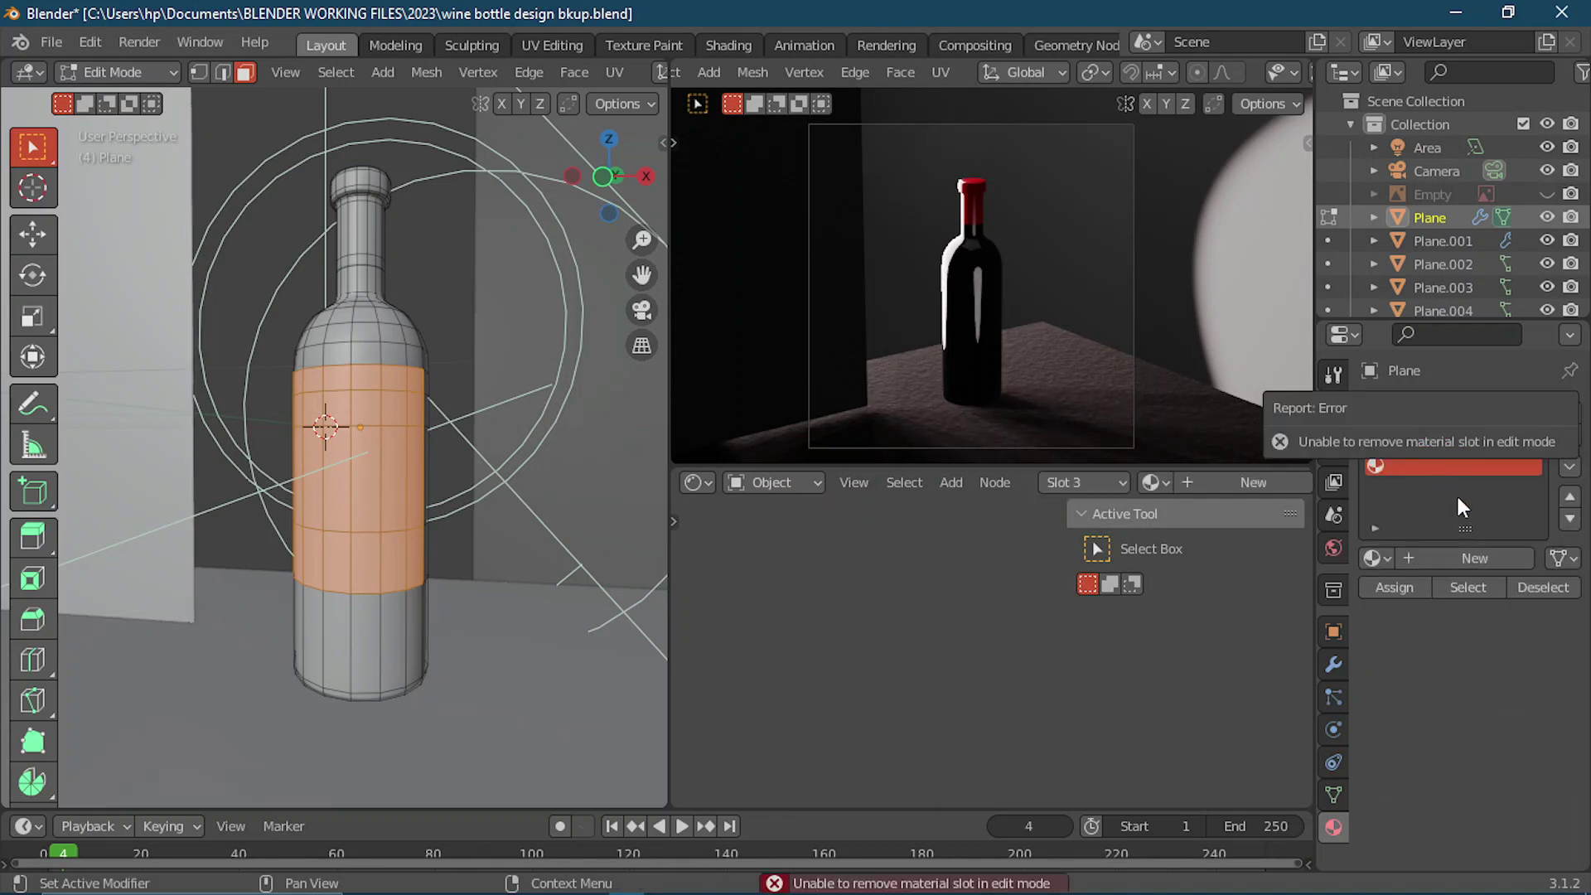
left_click(1570, 435)
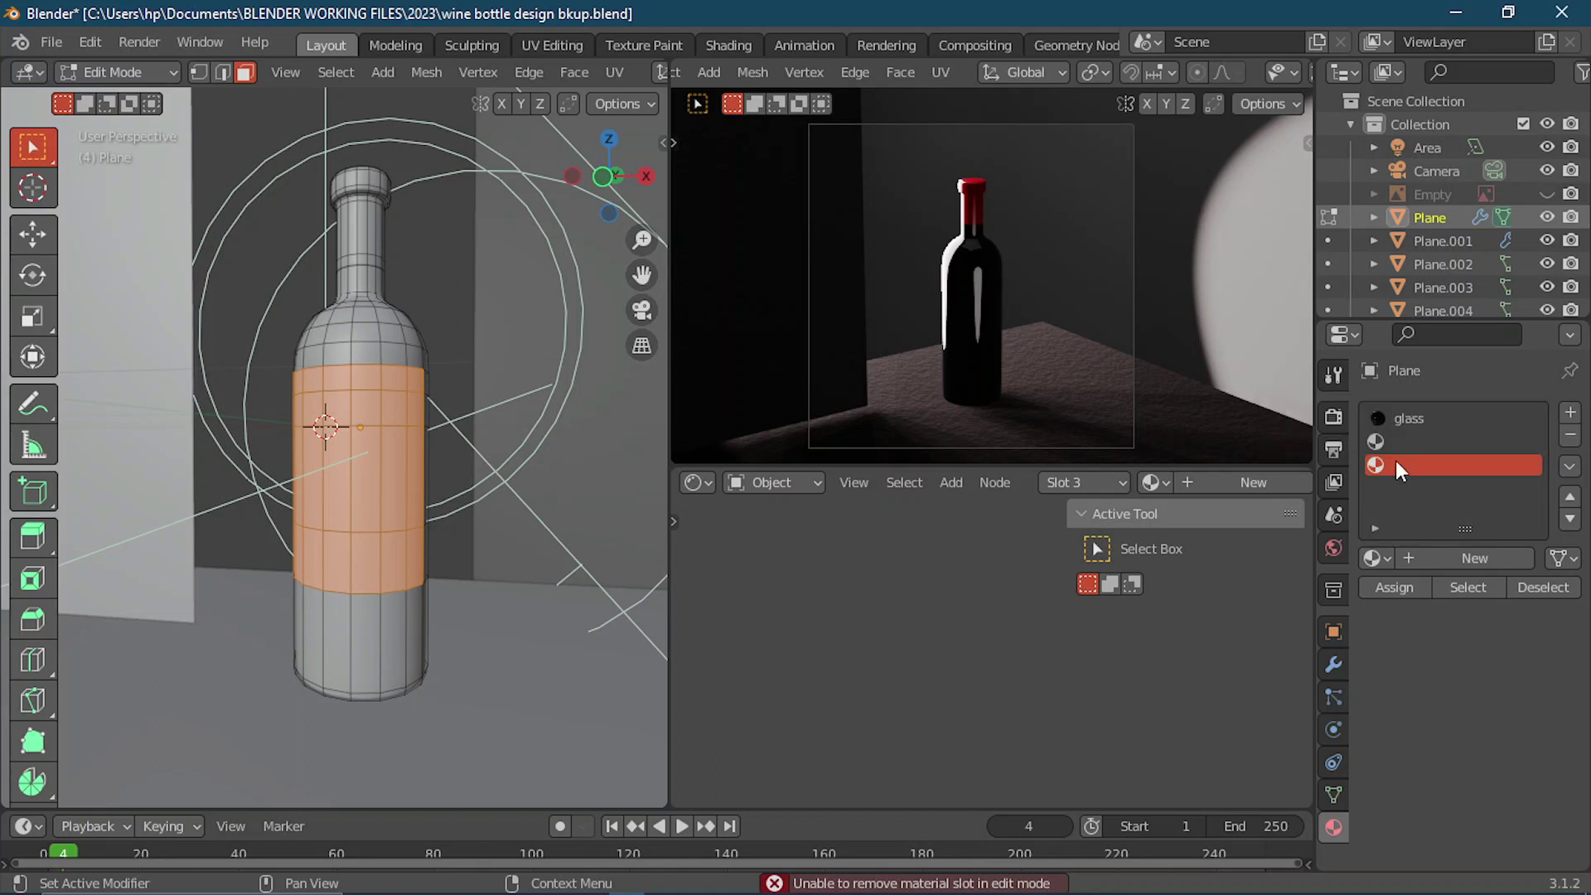
left_click(1405, 441)
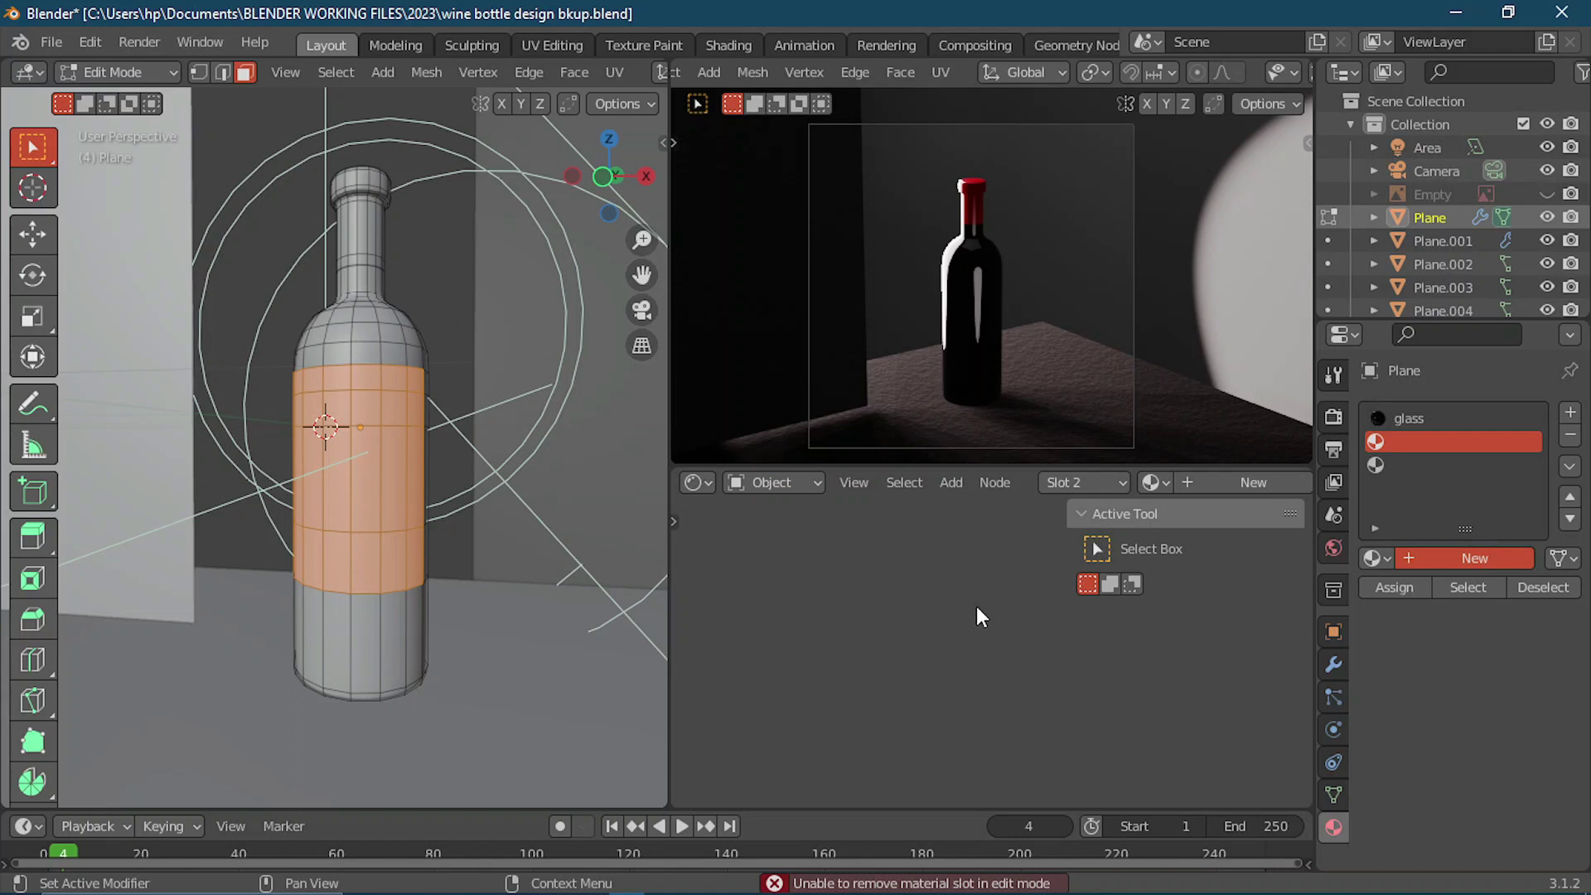
scroll(845, 631, "down", 2)
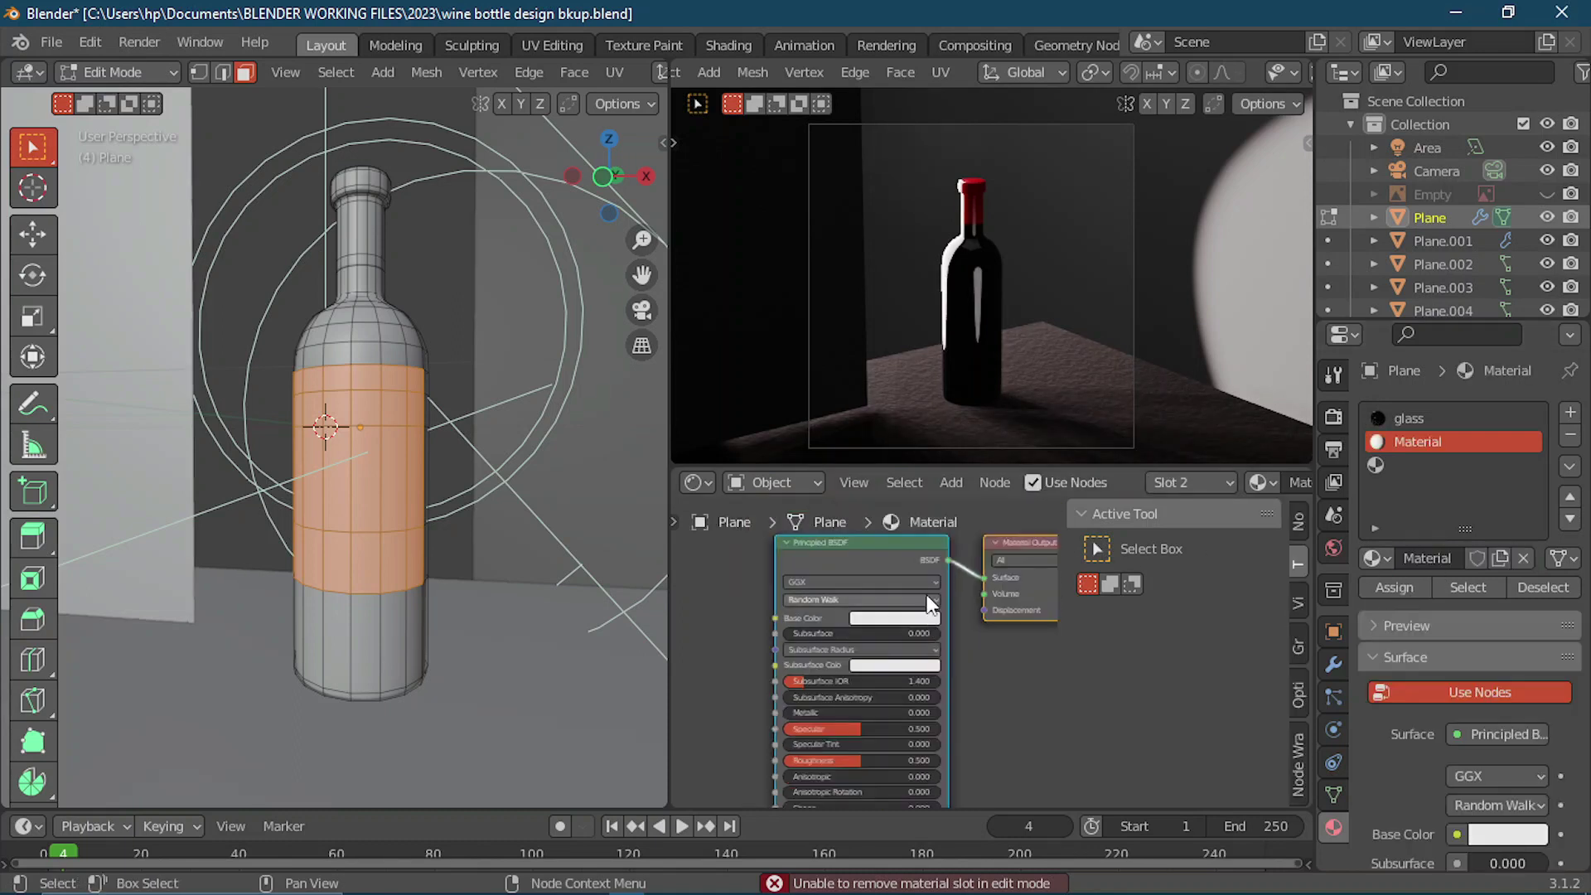
scroll(708, 640, "up", 1)
middle_click_drag(709, 639, 752, 626)
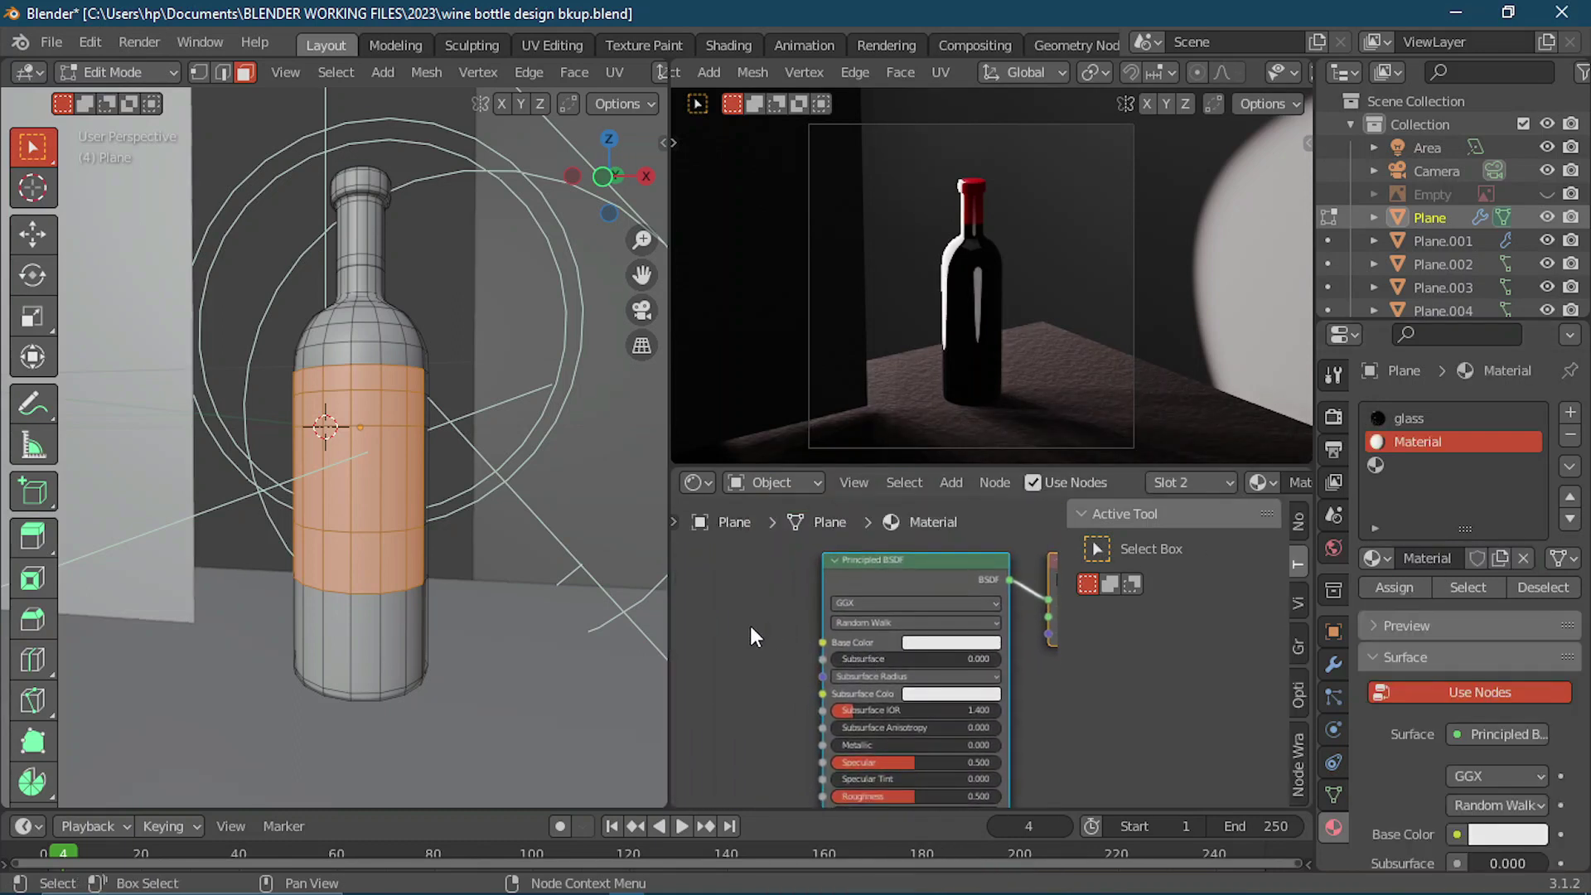
- Add an Image Texture node to the label material via node search
key("shift+a")
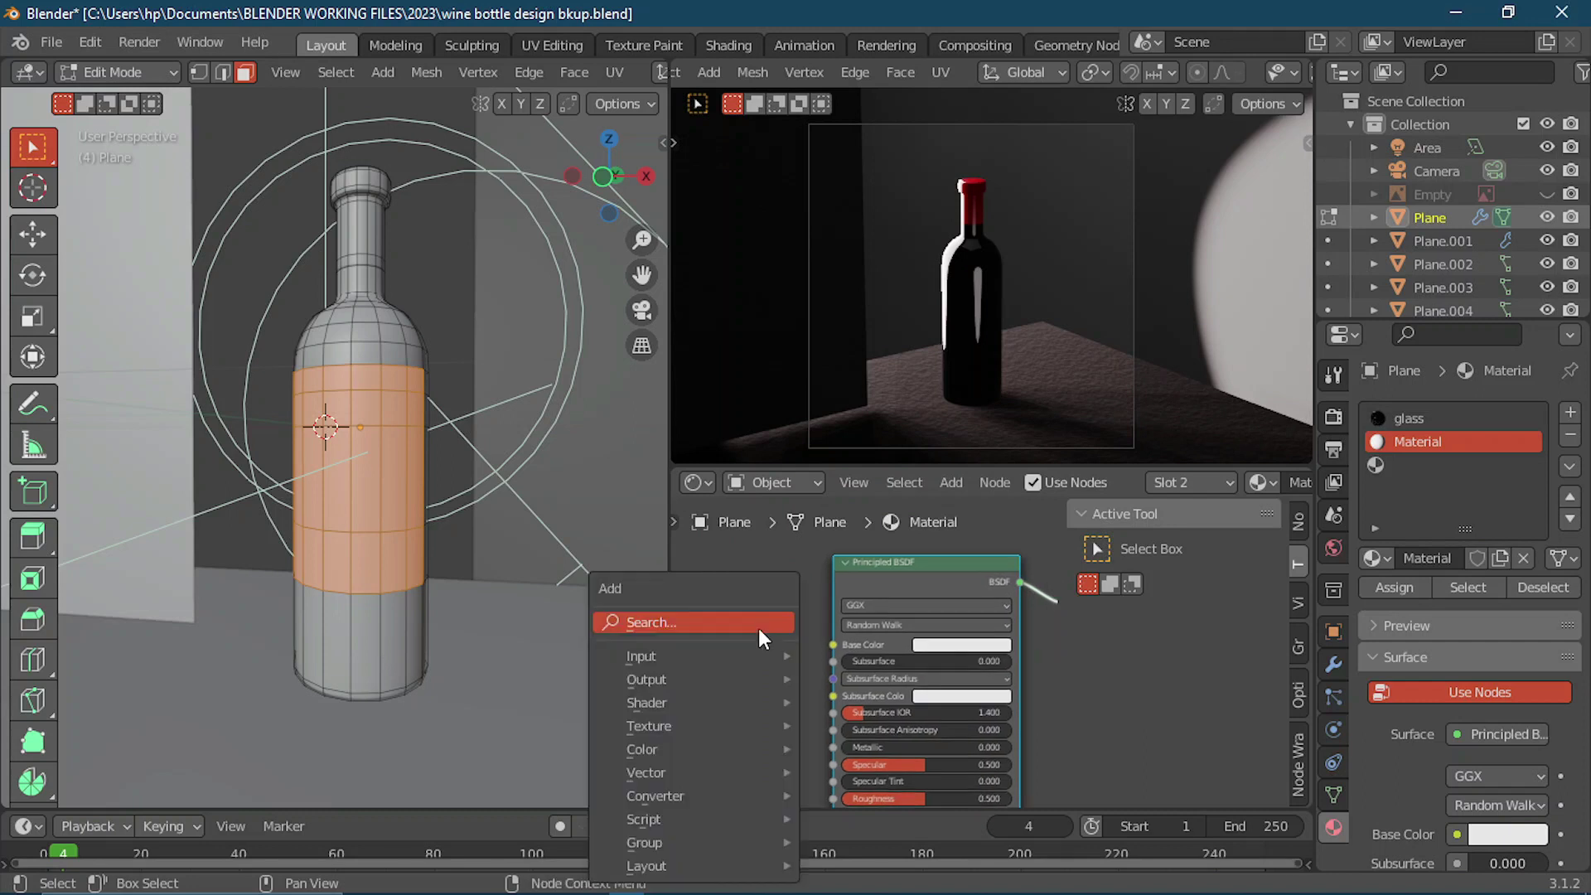
left_click(758, 628)
type("me")
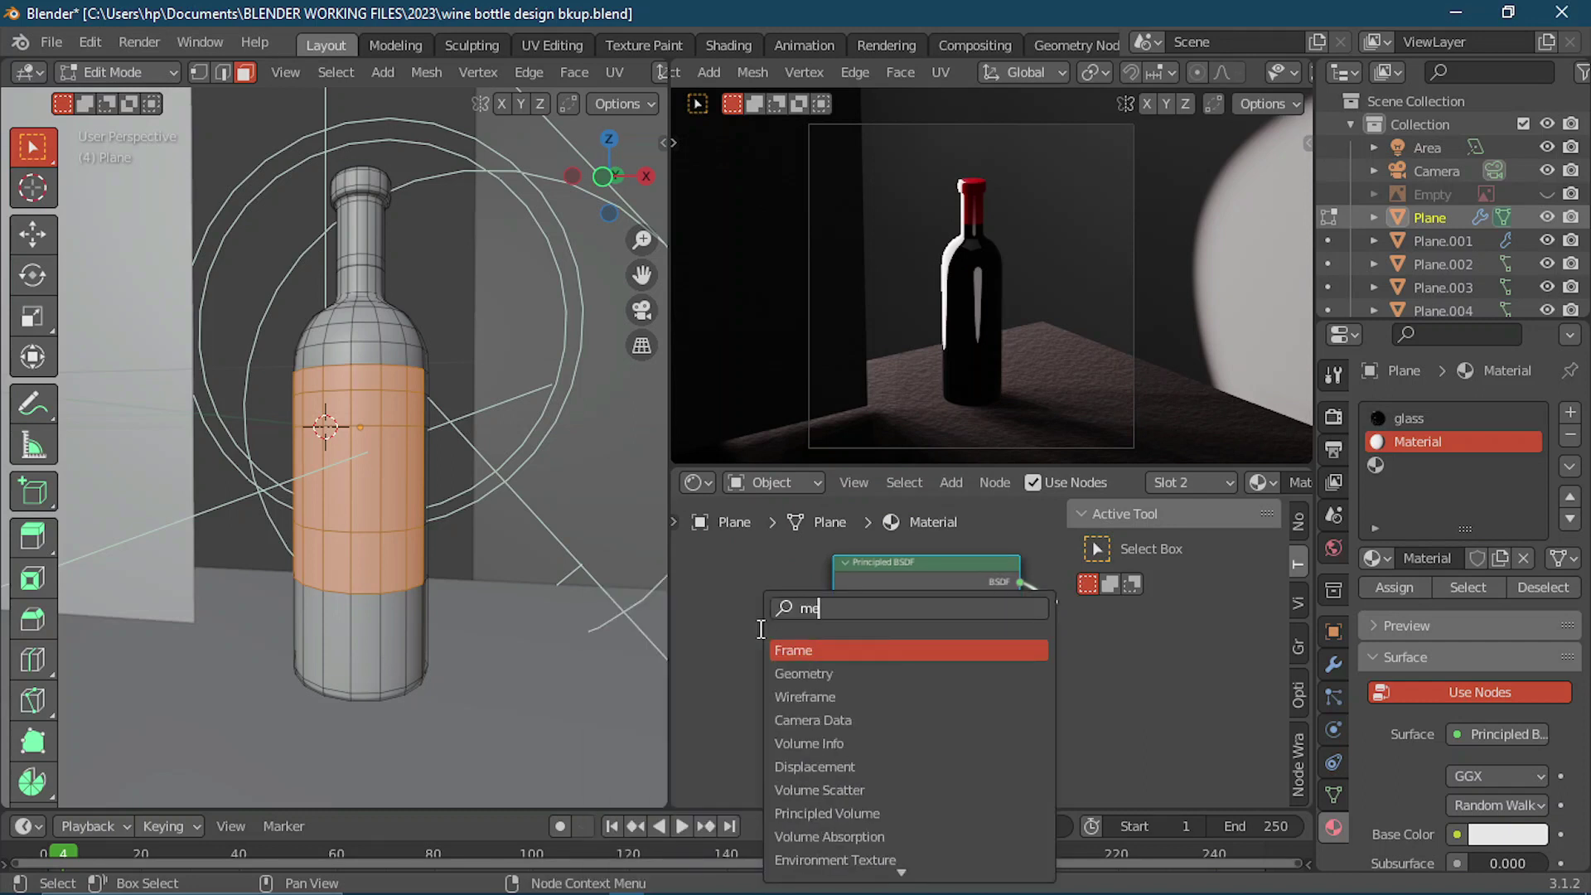
type("t")
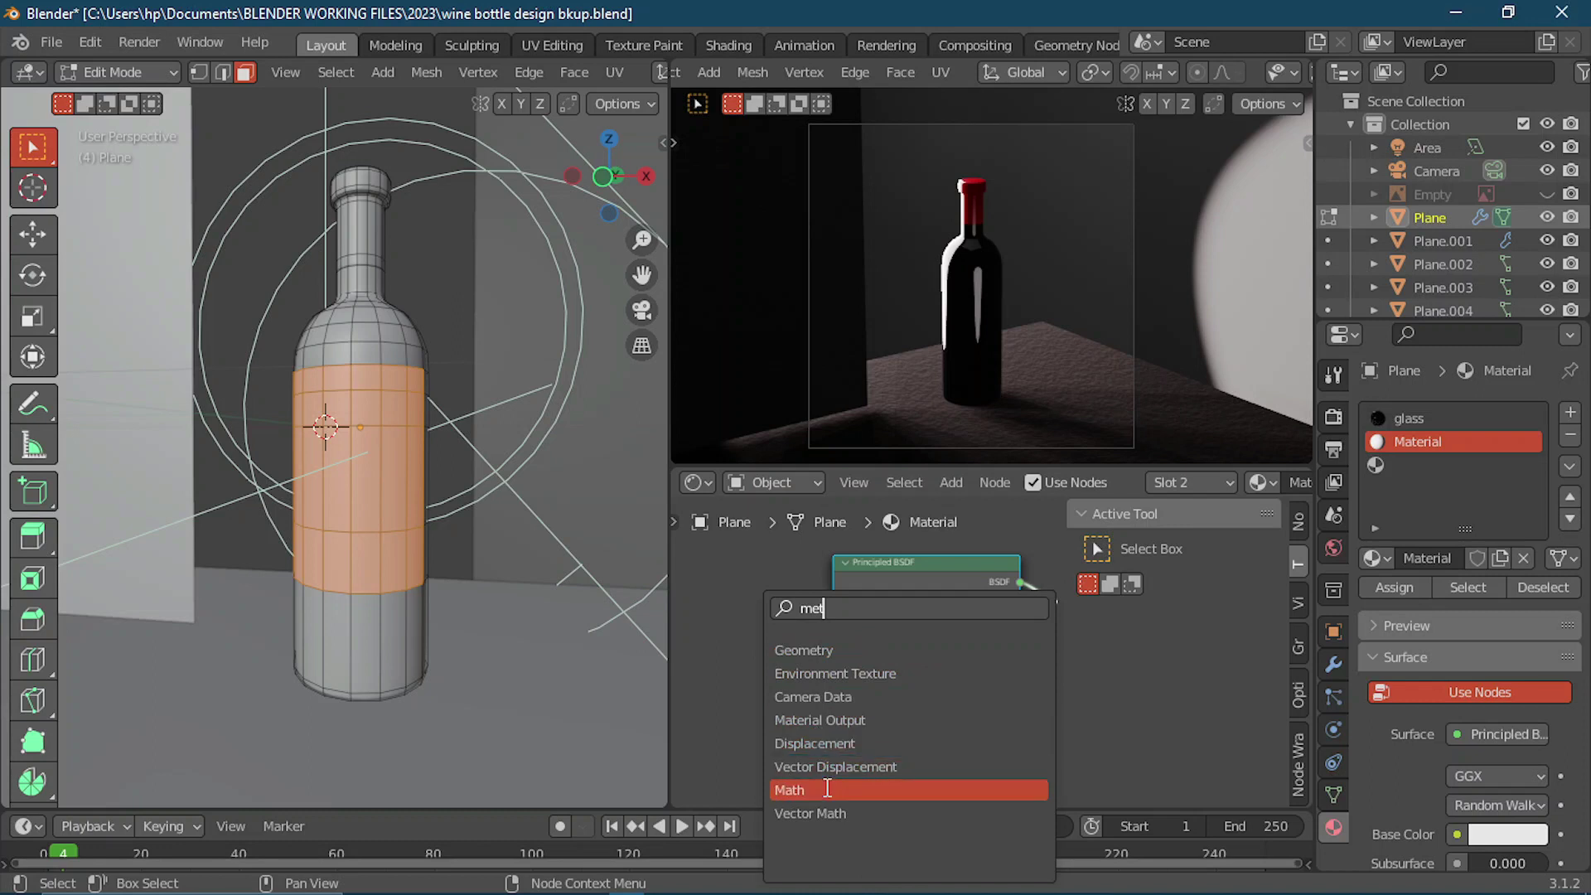
key("BackSpace")
key("BackSpace")
key("BackSpace")
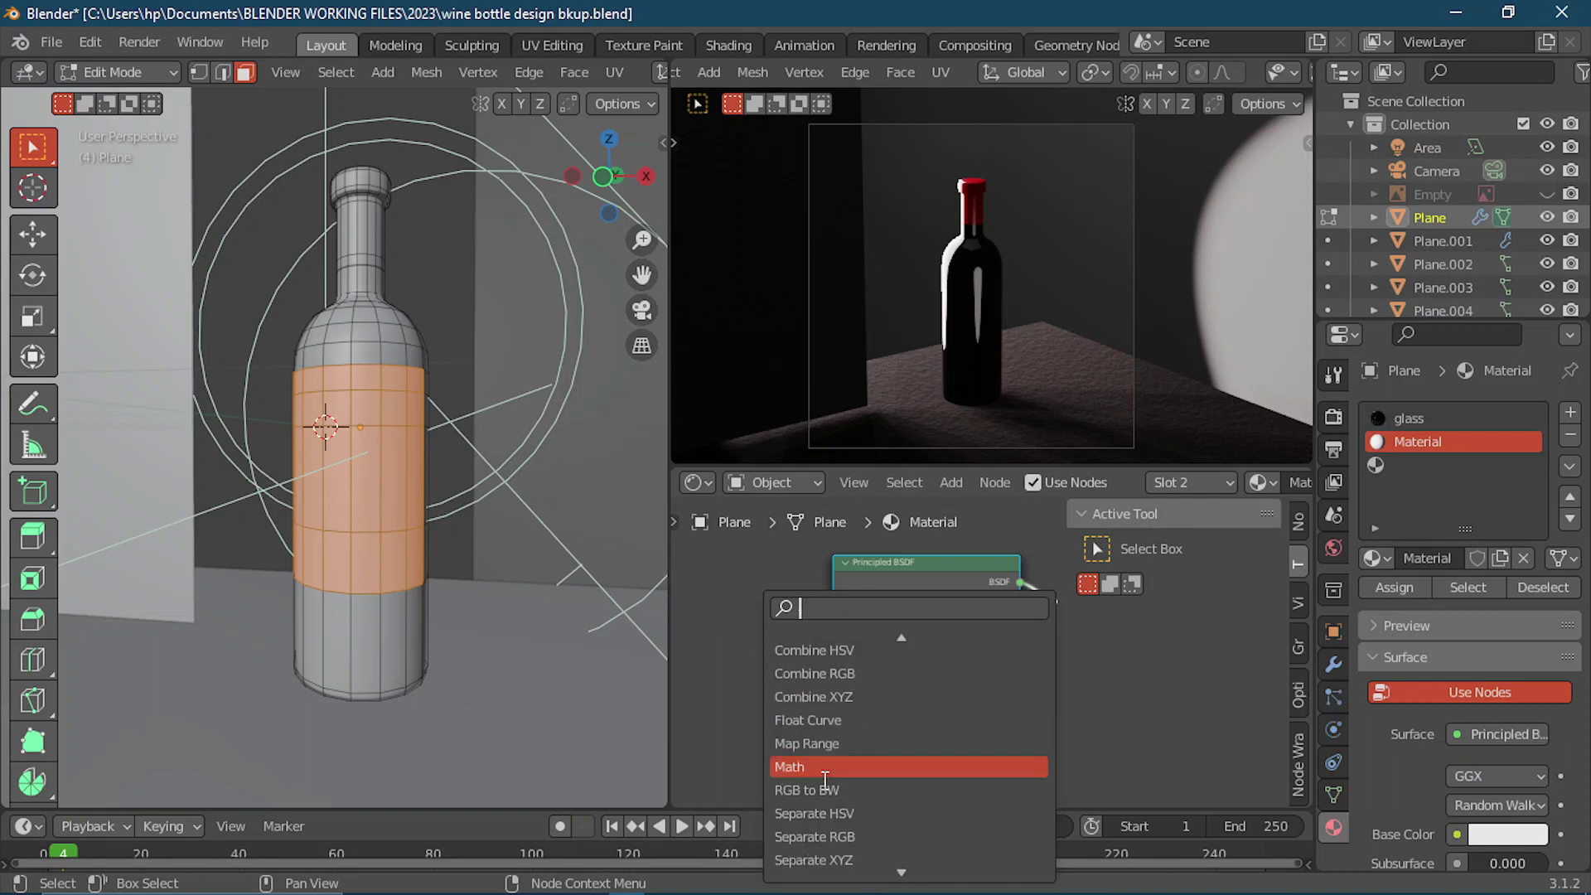
type("im")
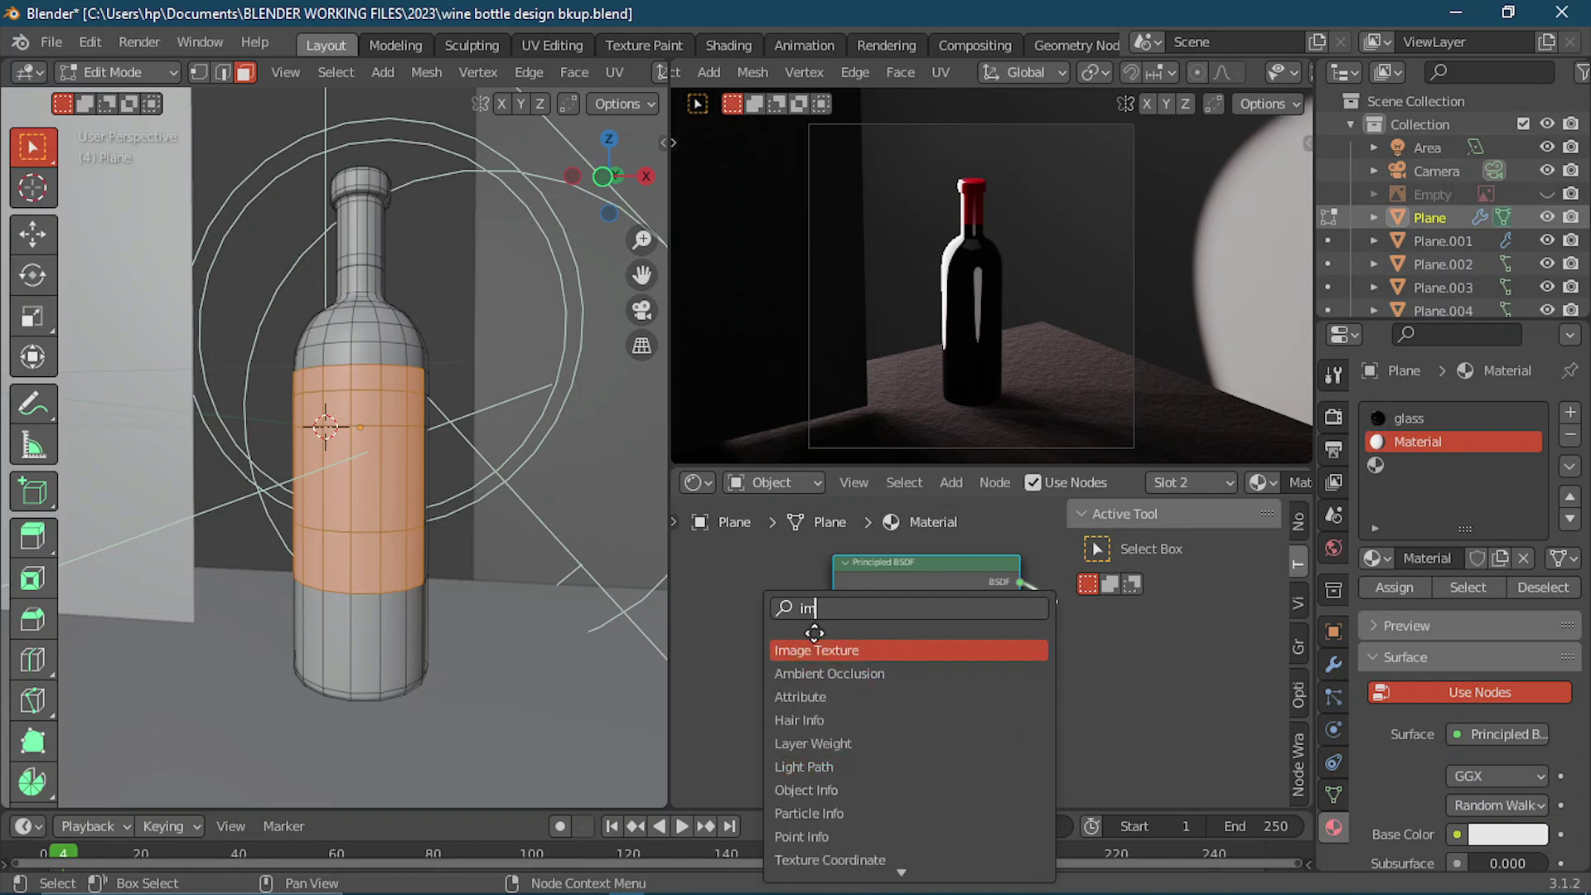
key("Return")
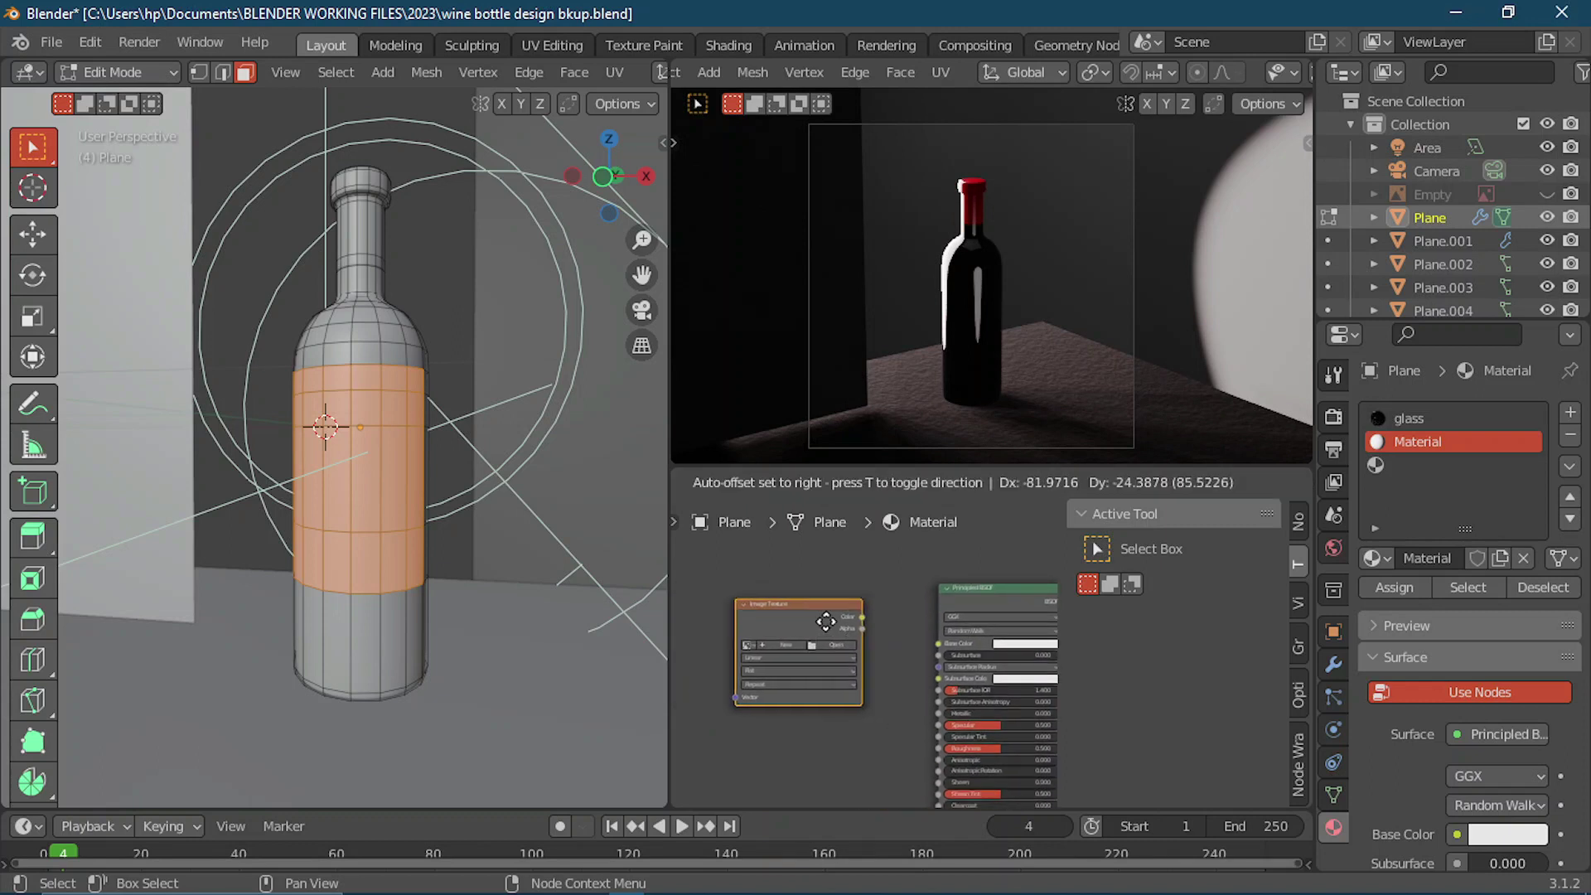
left_click(826, 621)
- Attach Texture Coordinate and Mapping nodes with Ctrl+T and open the image browser
scroll(828, 646, "down", 1)
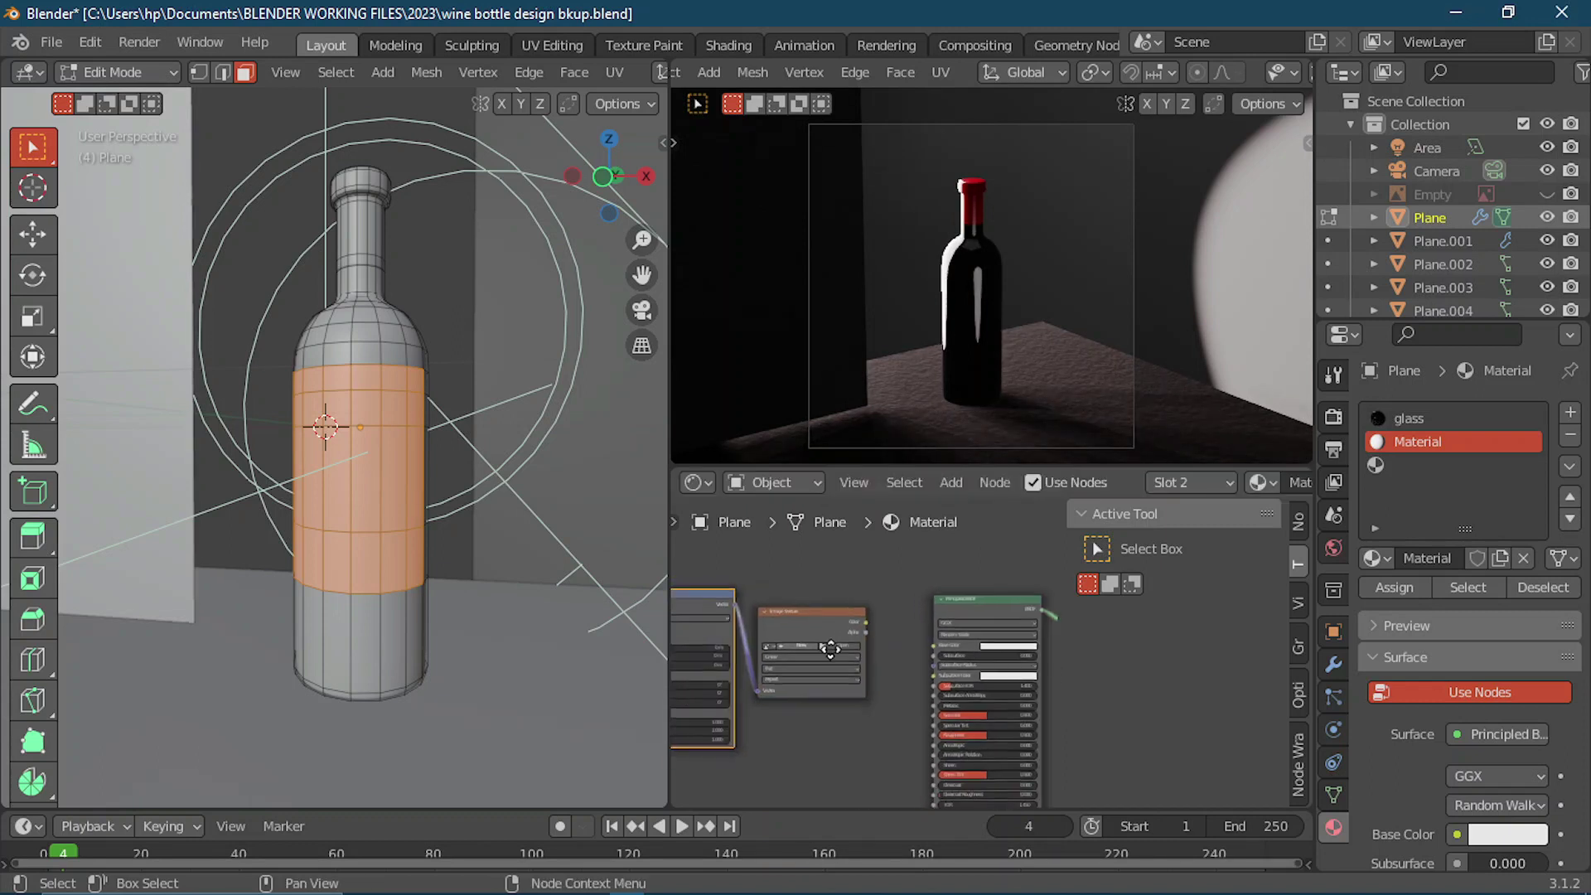
scroll(829, 621, "up", 2)
mouse_move(804, 621)
middle_mouse_down()
mouse_move(876, 619)
mouse_move(809, 604)
middle_mouse_up()
scroll(870, 618, "up", 2)
scroll(811, 609, "down", 2)
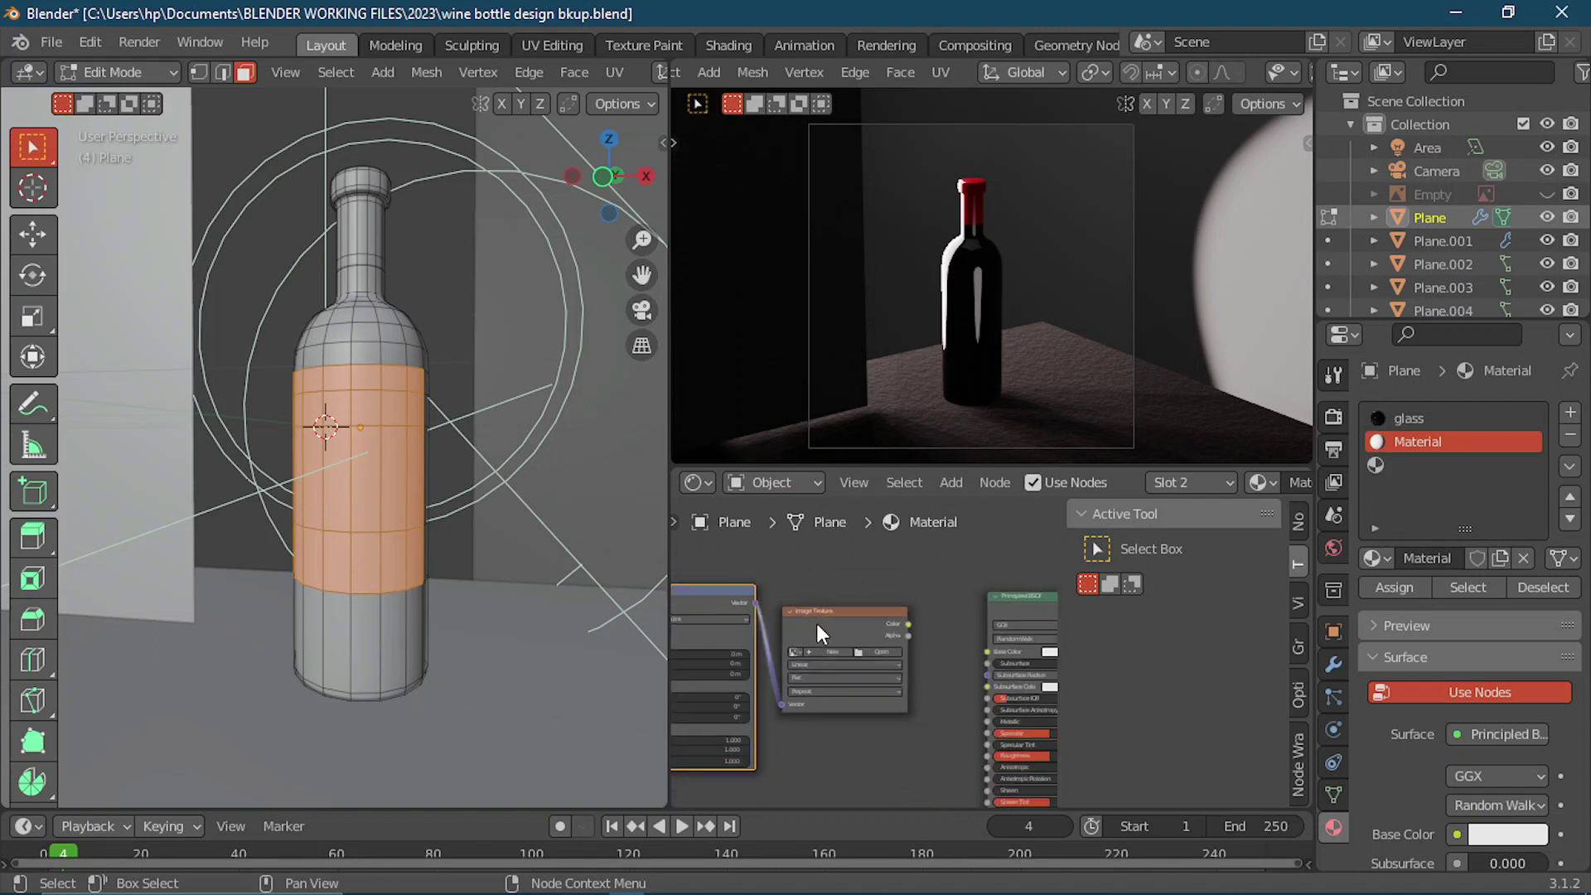
scroll(808, 613, "up", 1)
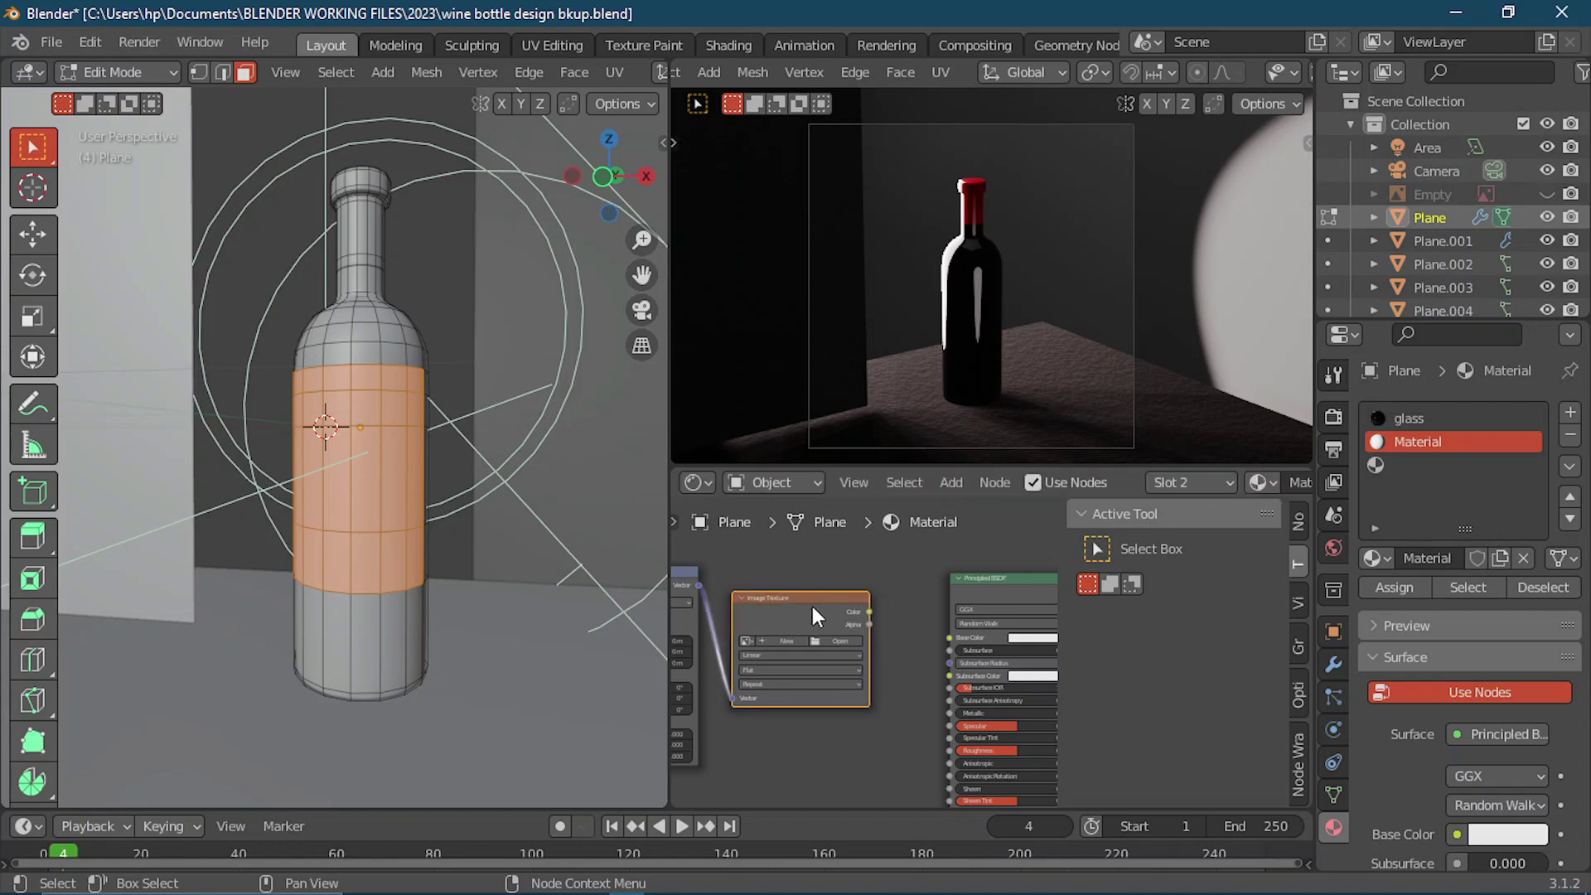
key("ctrl+t")
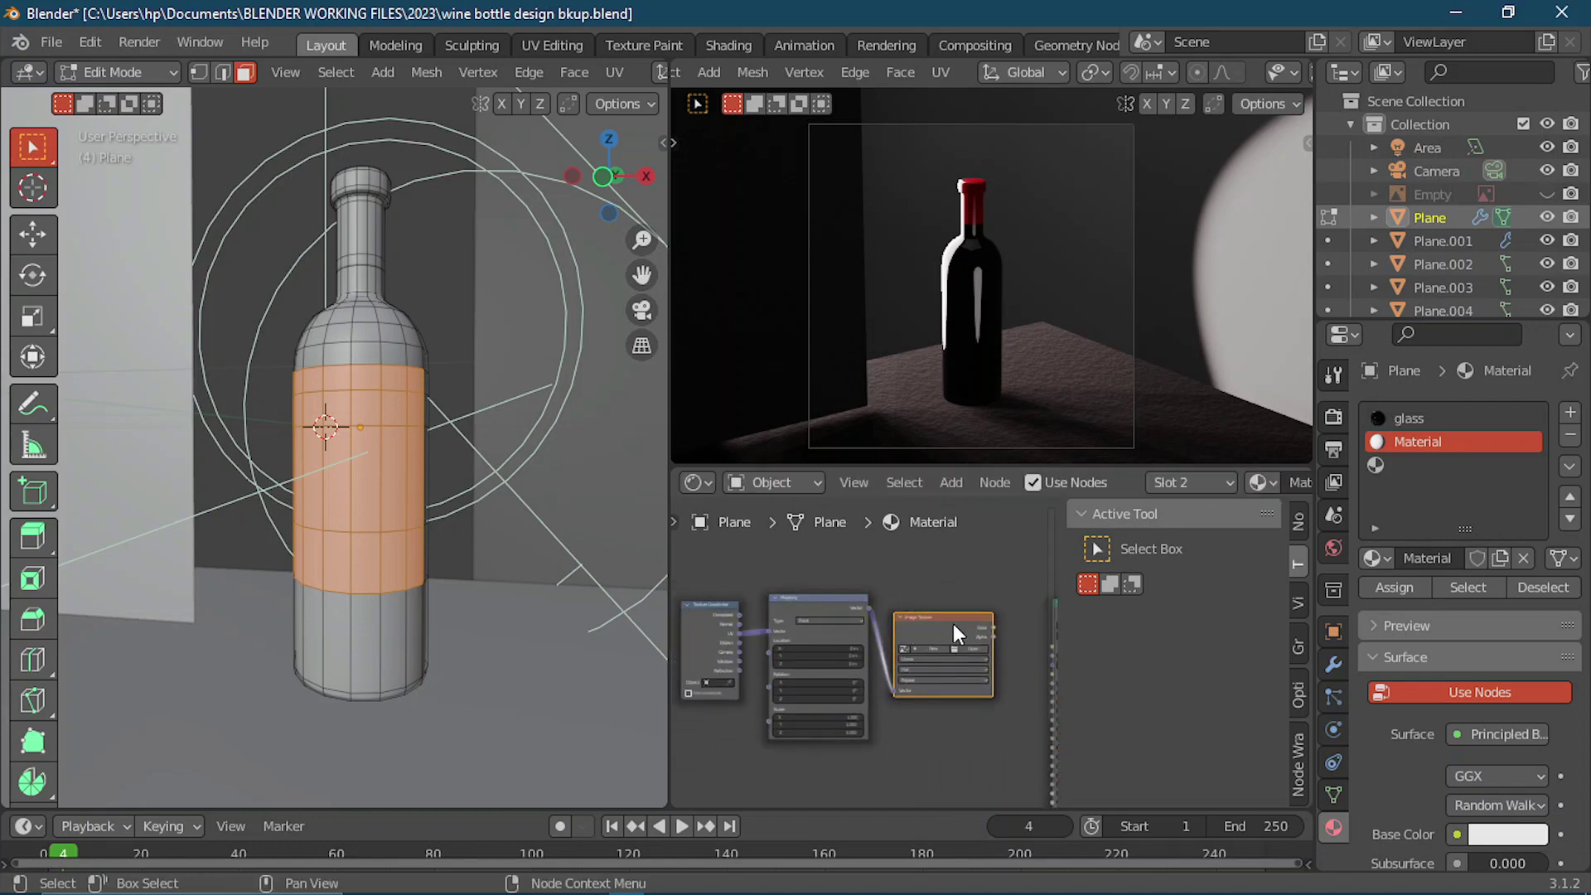
left_click(974, 650)
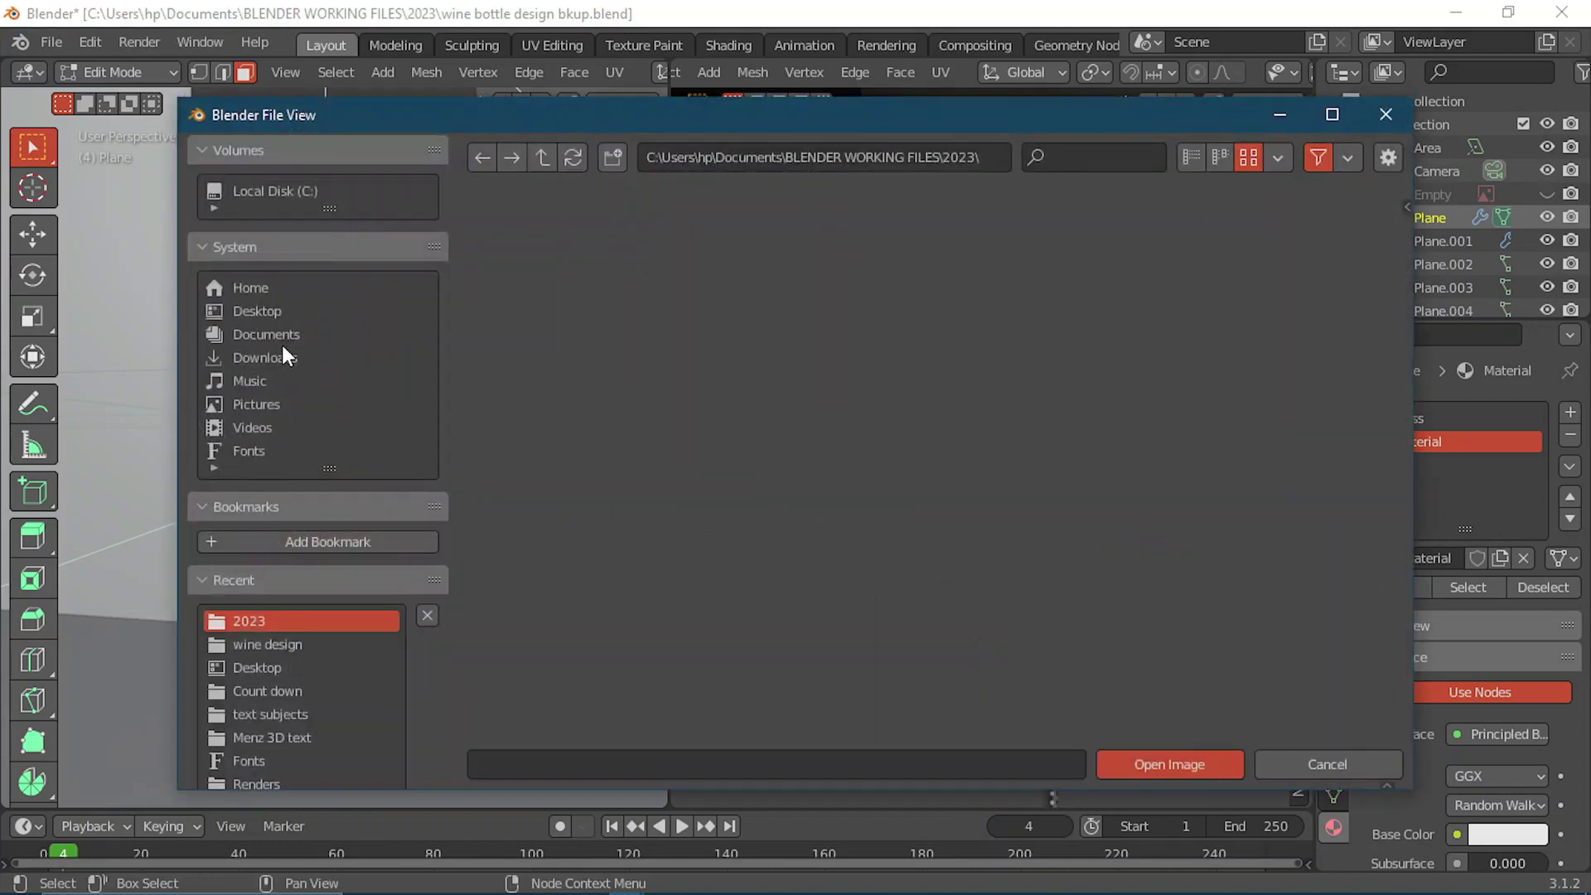
- Load the Day 03 wine label design image from the Desktop
left_click(300, 310)
scroll(916, 580, "down", 5)
scroll(898, 578, "down", 2)
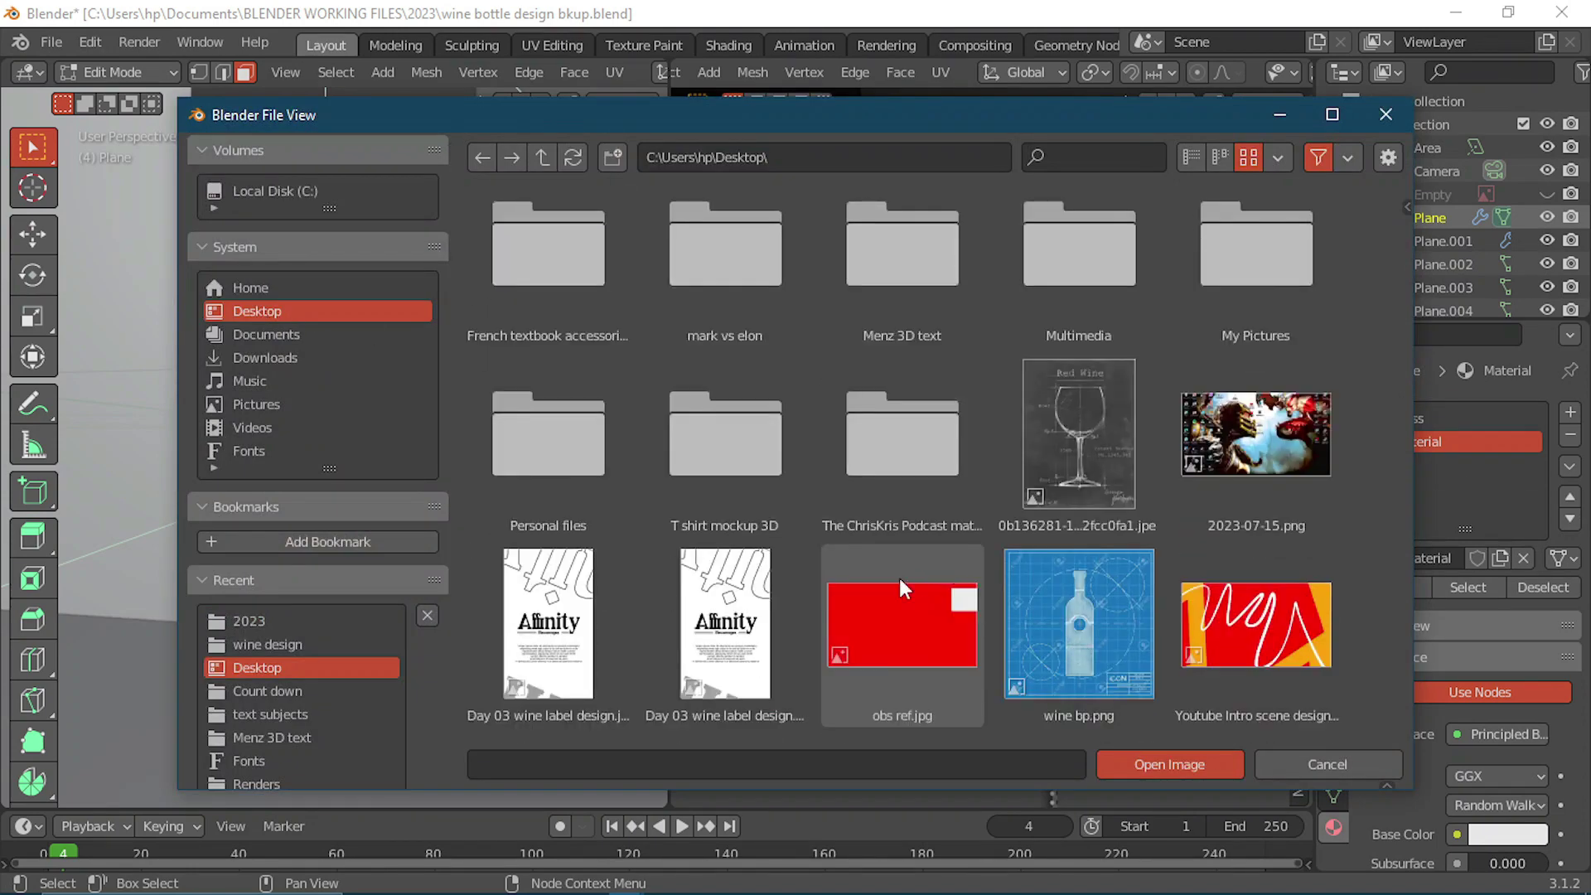
left_click(726, 615)
left_click(1185, 762)
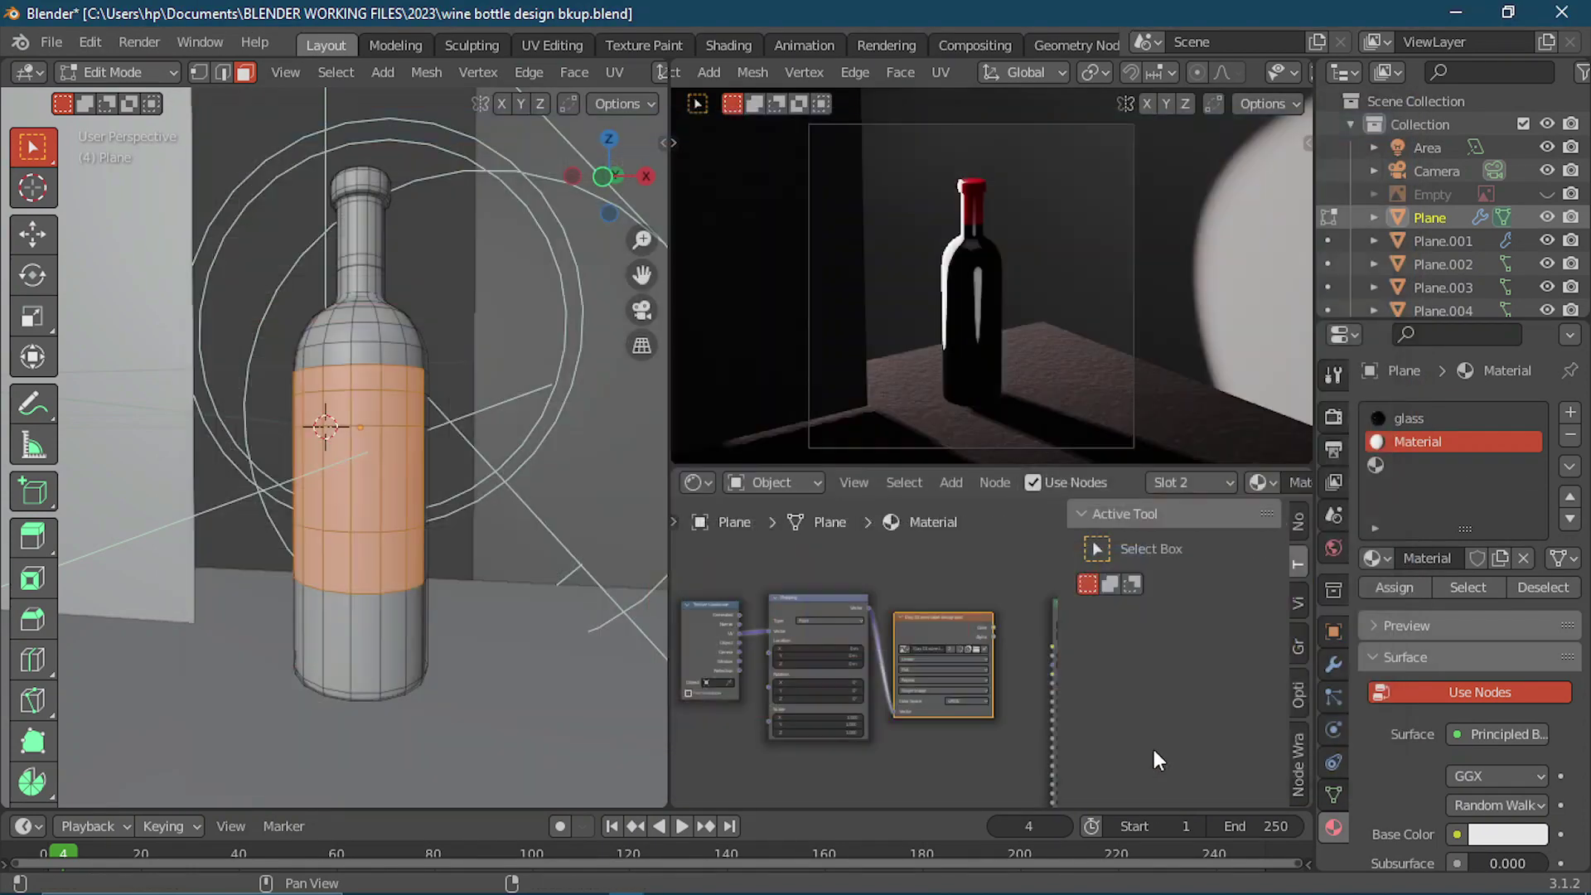
- Connect the image texture's Color output to Base Color
scroll(997, 678, "up", 3)
scroll(772, 620, "up", 2)
scroll(754, 556, "up", 2)
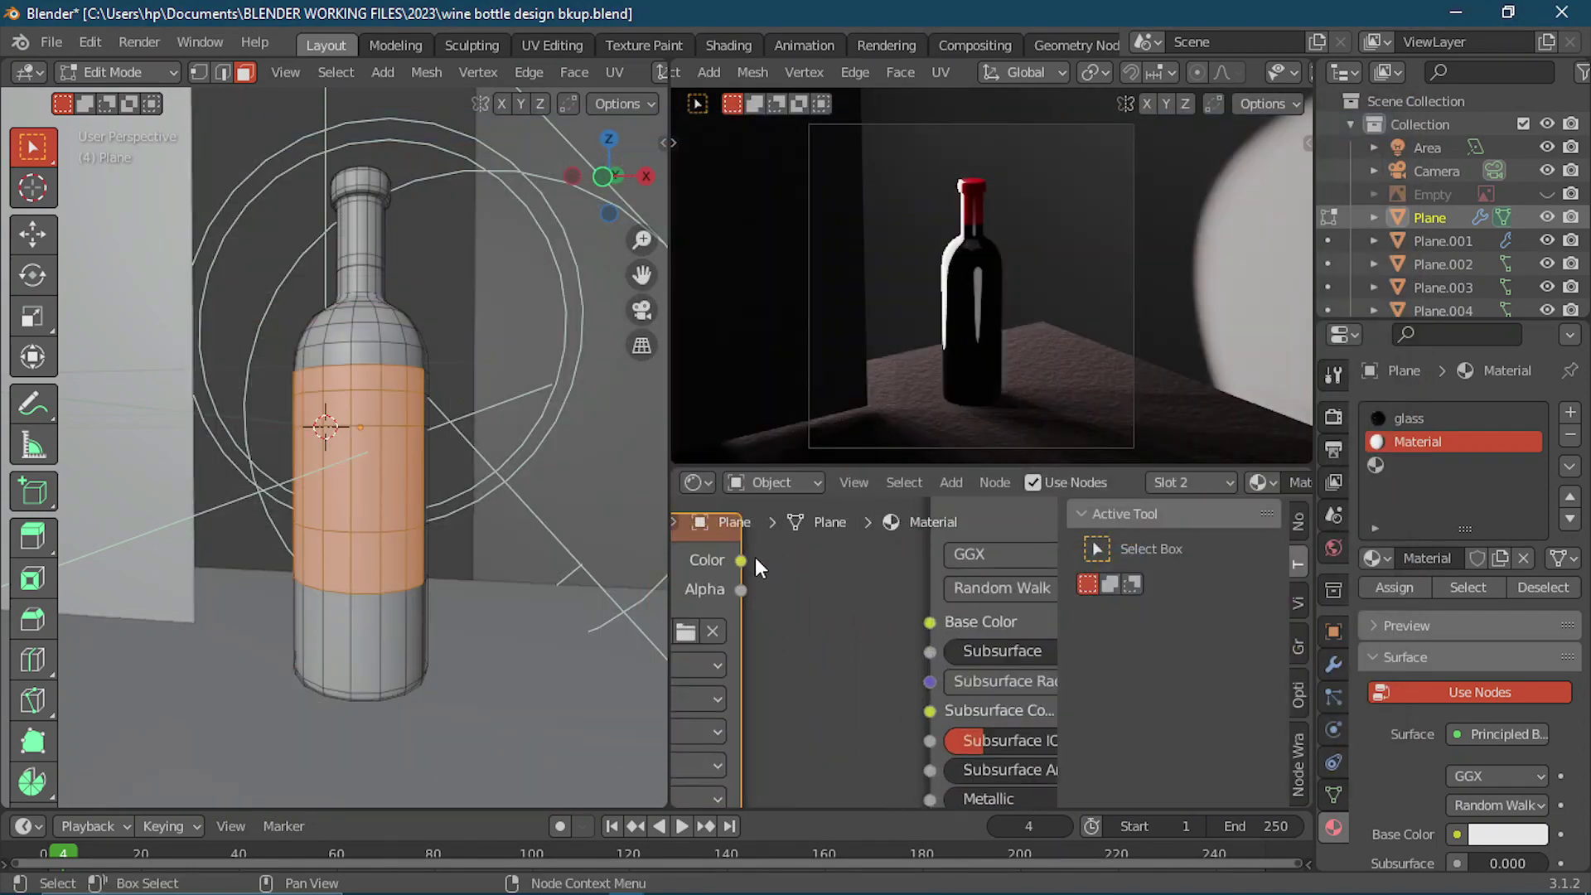
left_click_drag(760, 560, 944, 613)
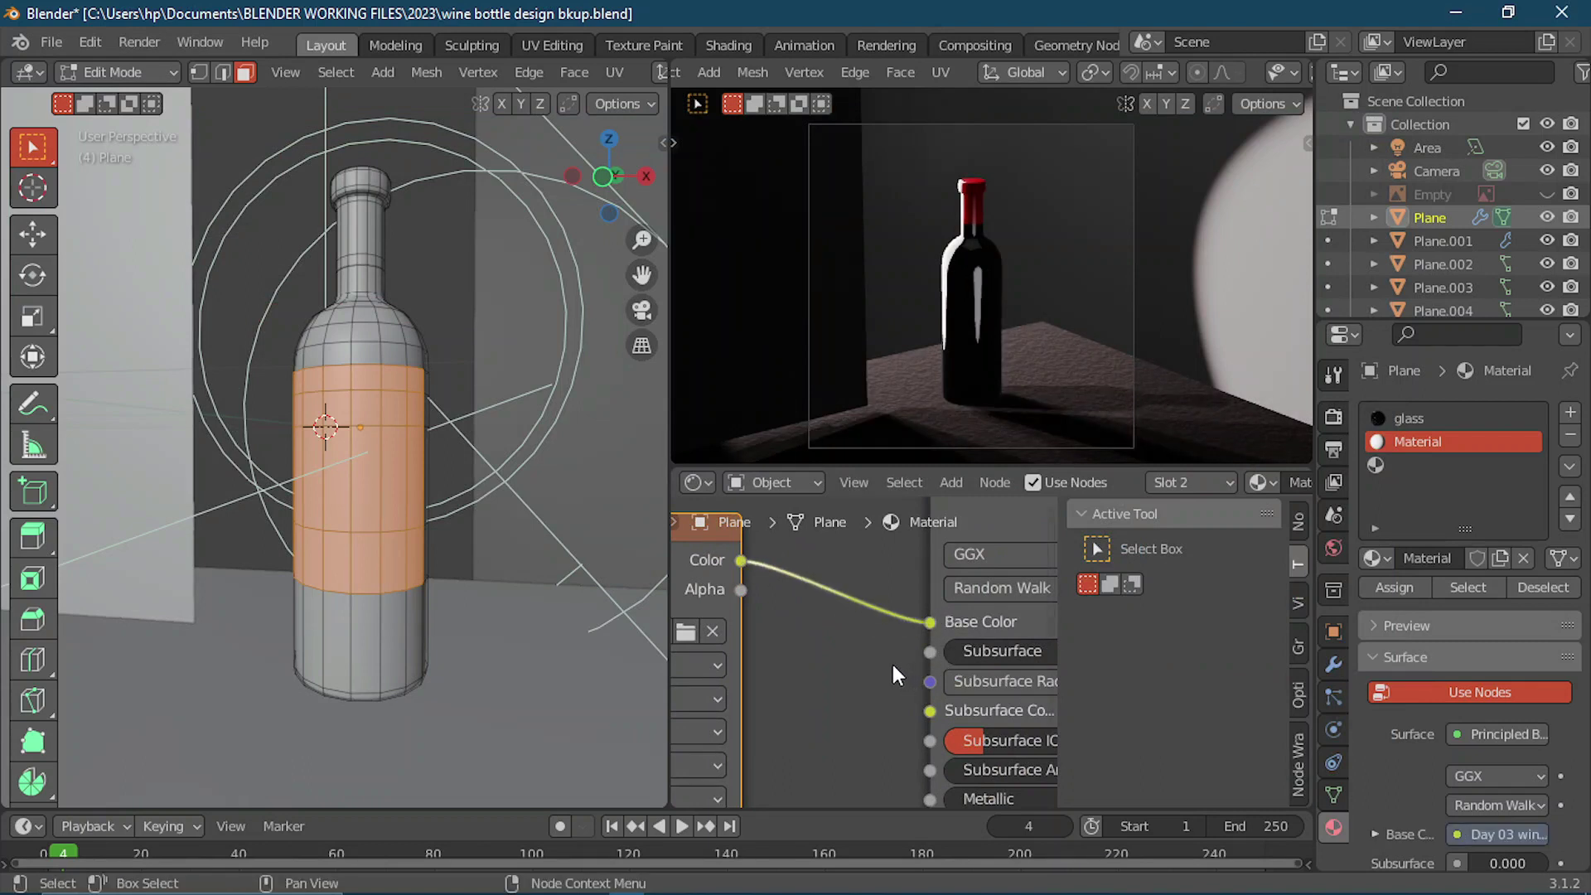
- Assign the label material to the selected faces and switch to the UV Editing workspace
scroll(892, 664, "down", 3)
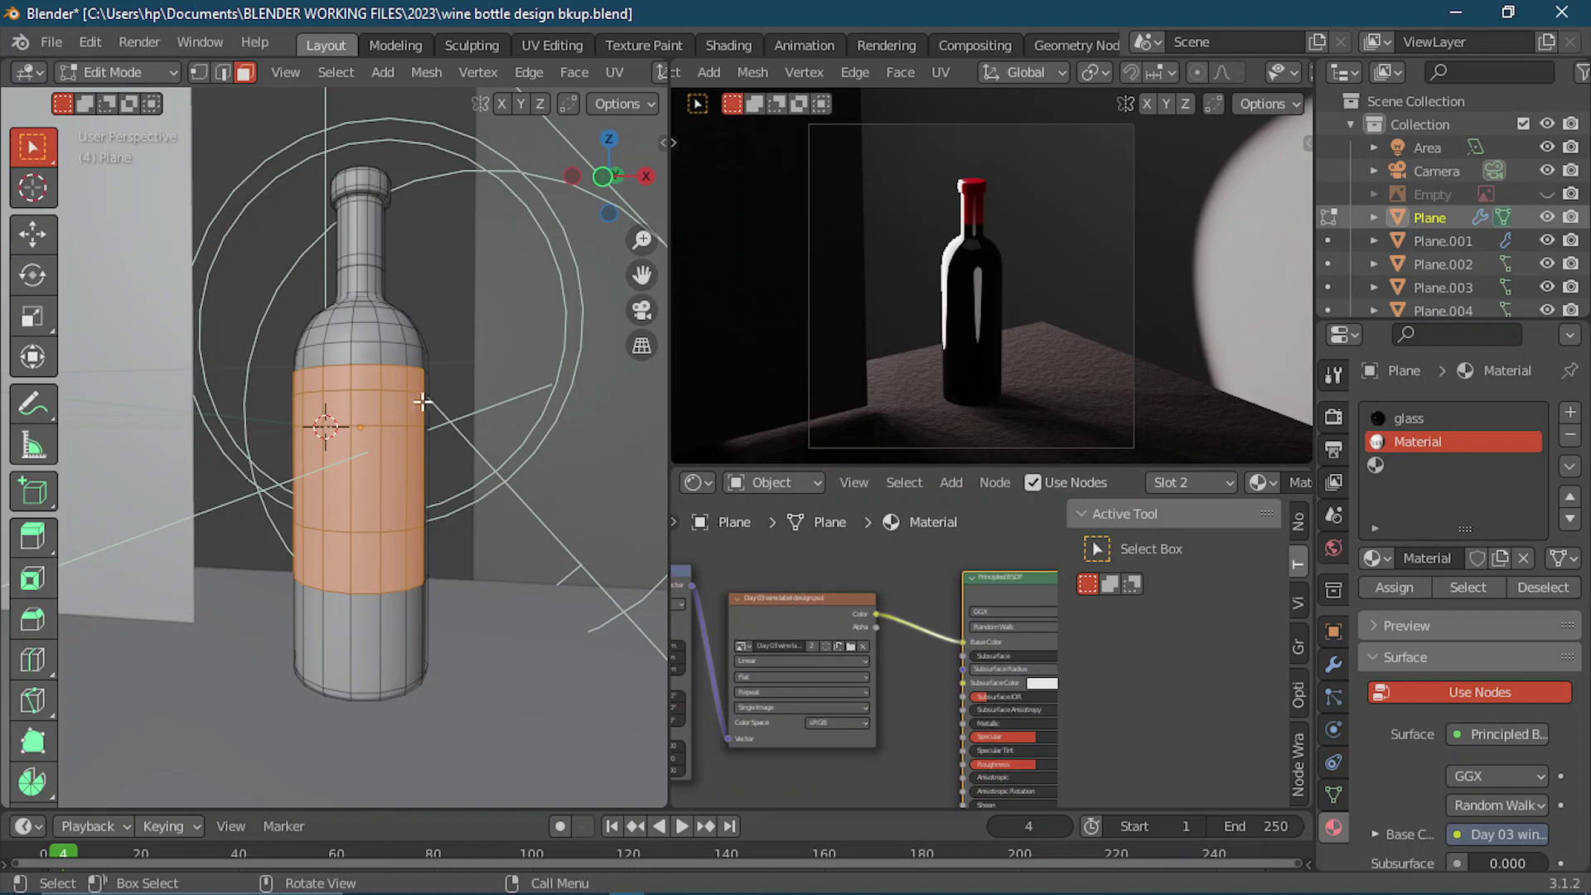
left_click(1392, 585)
scroll(1031, 373, "up", 2)
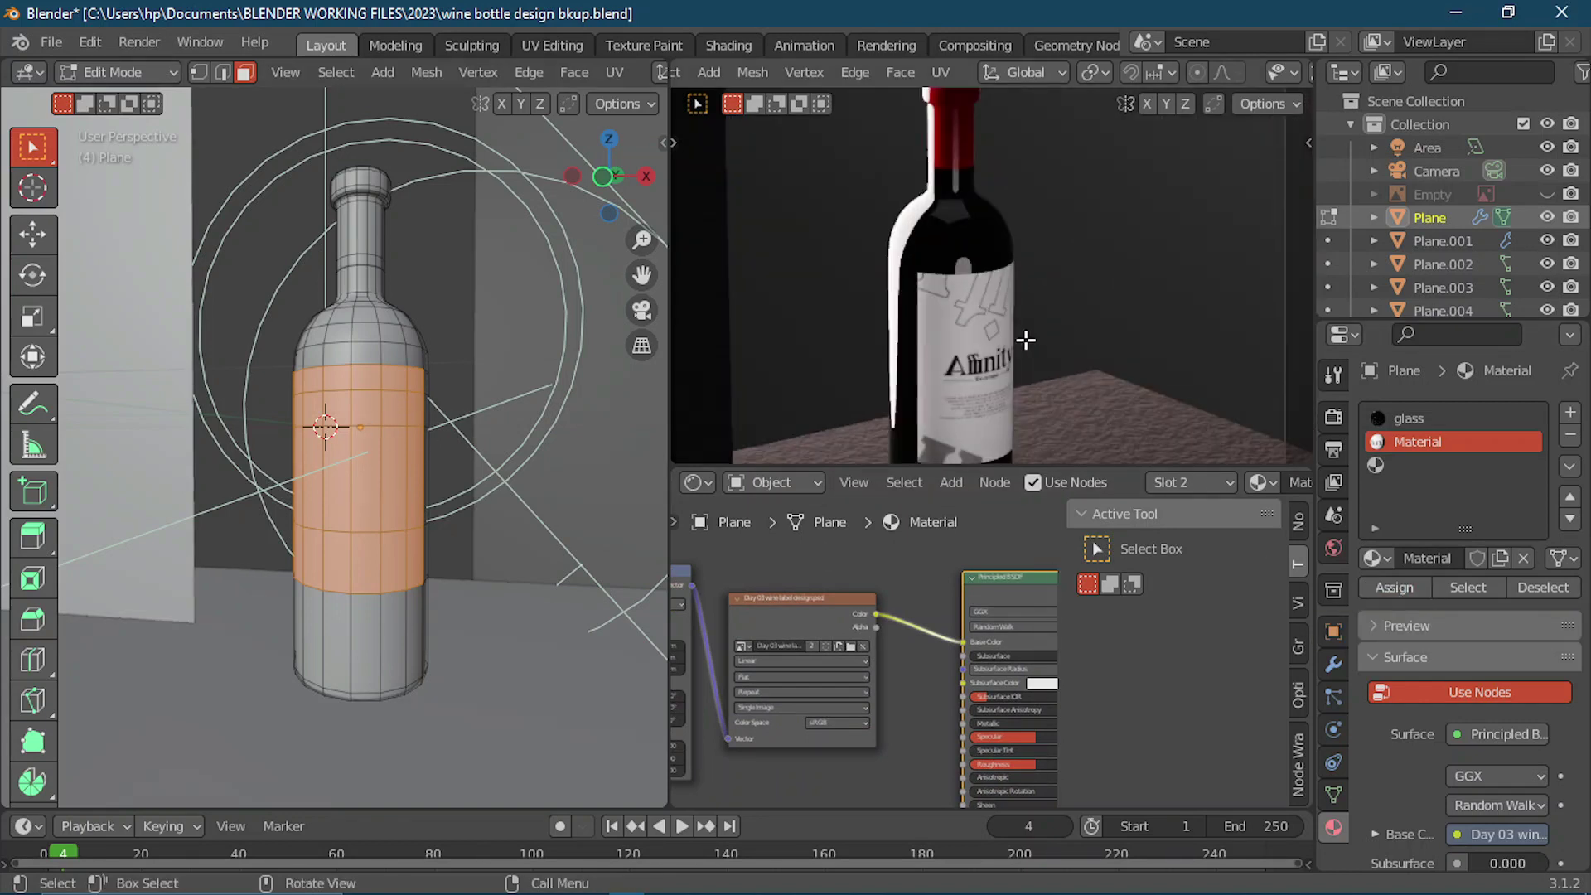
scroll(1047, 355, "down", 5)
scroll(994, 323, "up", 5)
scroll(994, 319, "up", 1)
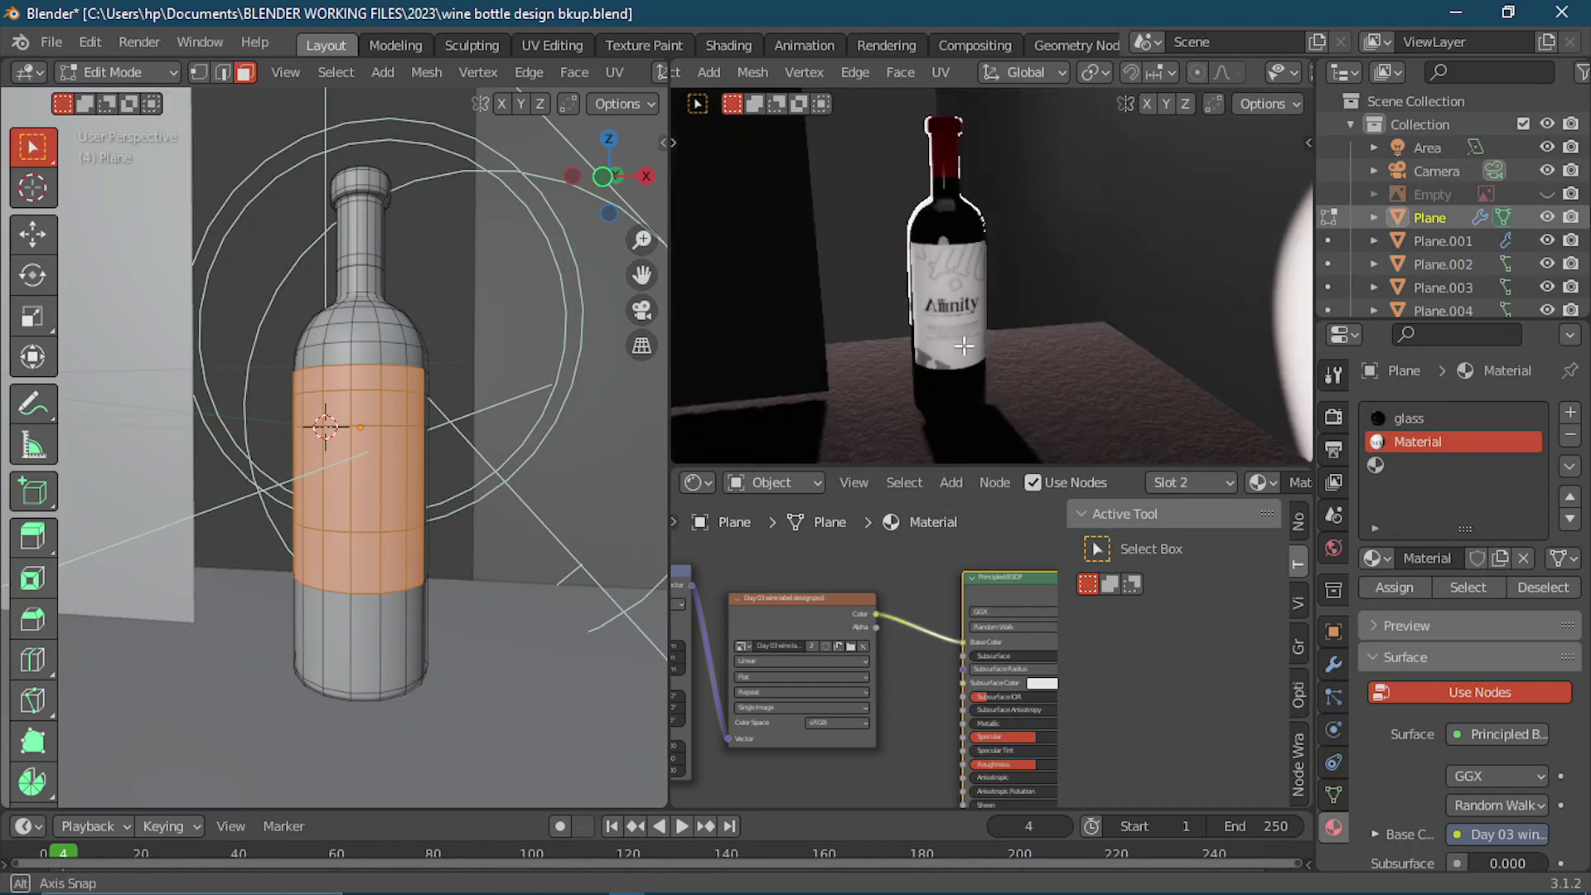
scroll(1011, 315, "up", 2)
scroll(1032, 310, "up", 1)
scroll(1050, 307, "up", 1)
scroll(1050, 306, "down", 5)
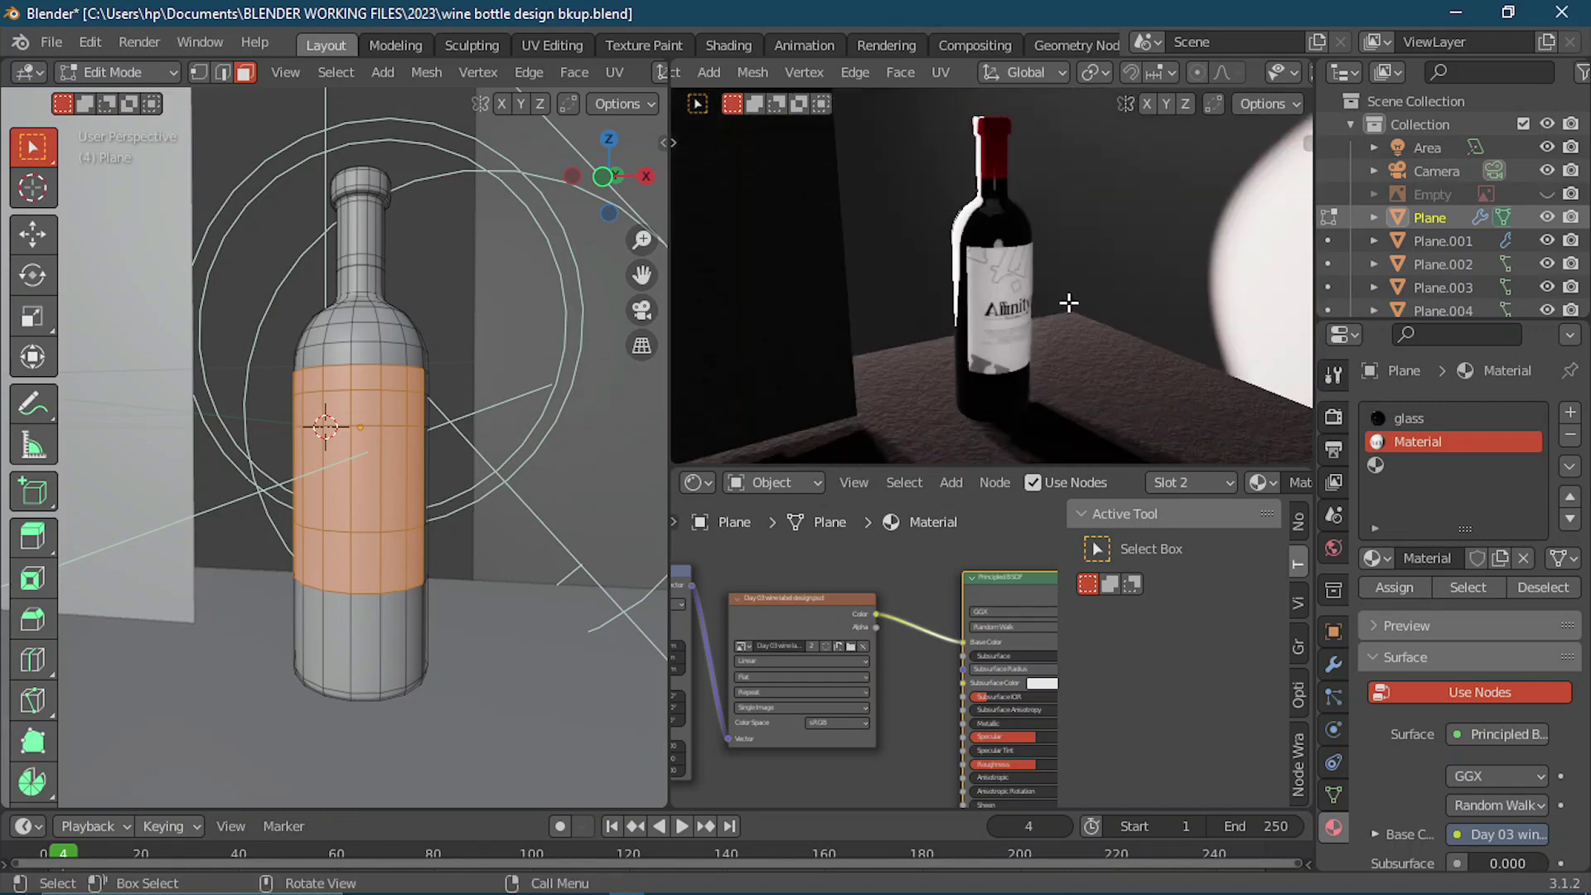
left_click(563, 47)
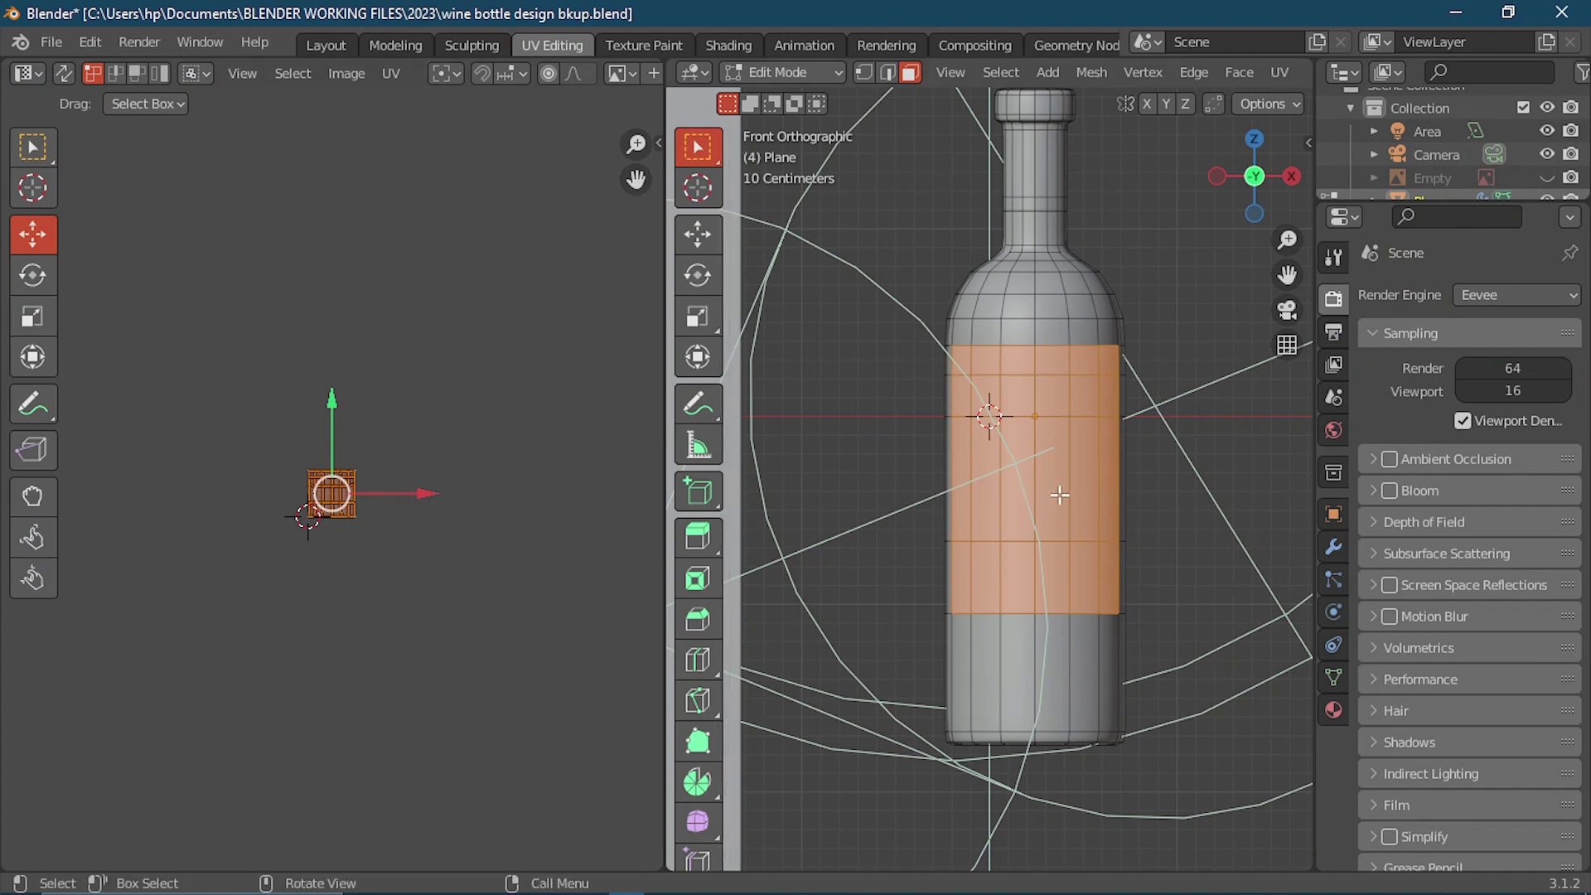
- Preview the bottle in rendered viewport shading
key("z")
left_click(1054, 371)
scroll(1051, 477, "up", 1)
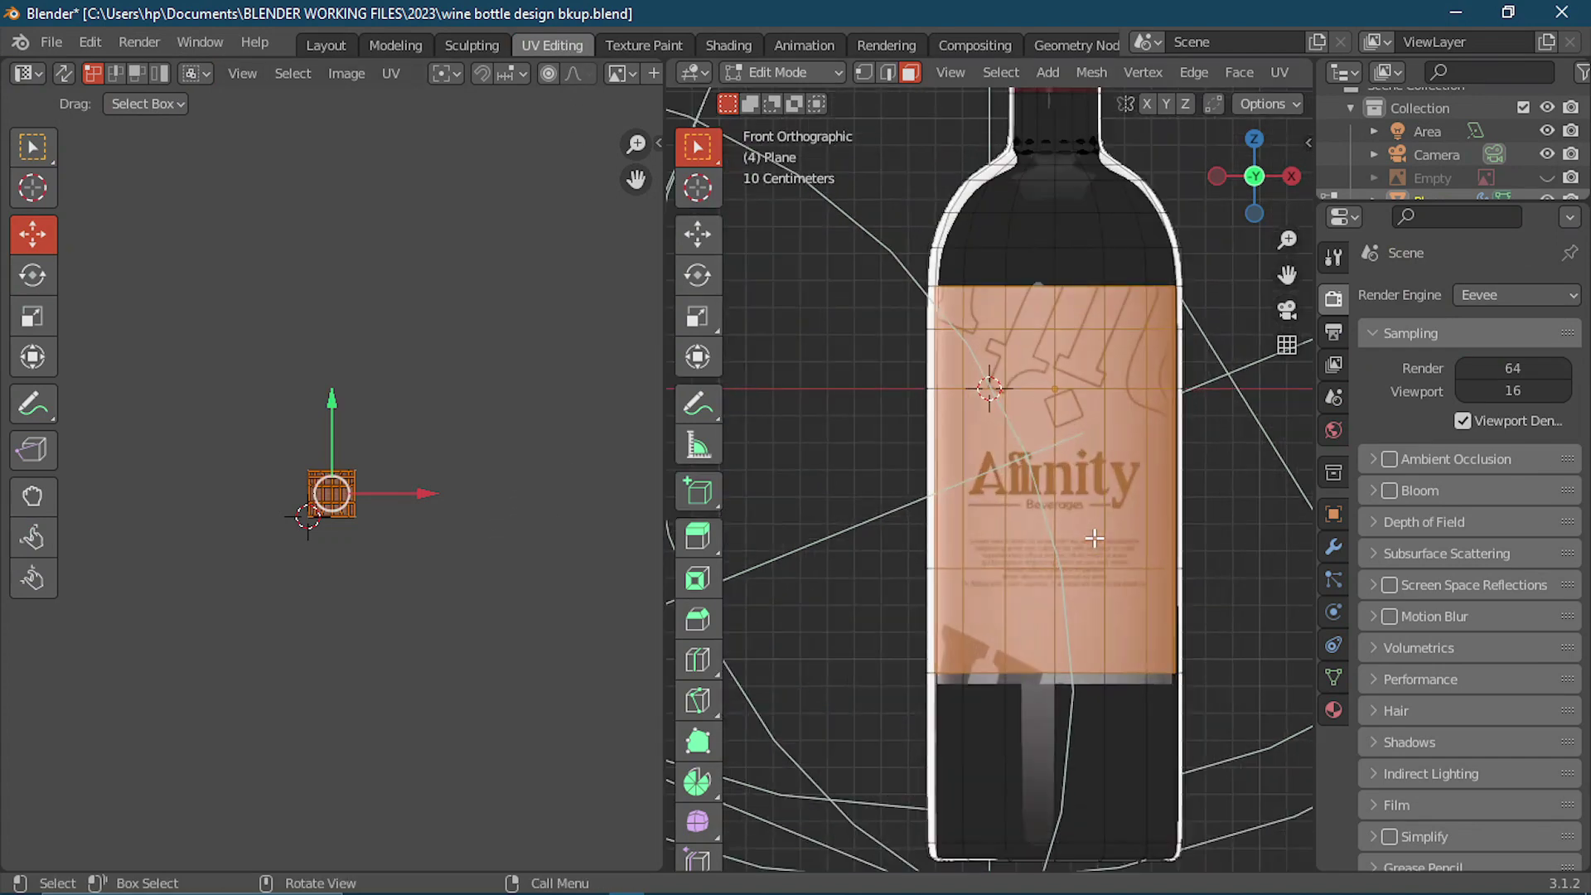
scroll(1077, 522, "up", 1)
scroll(1068, 497, "up", 1)
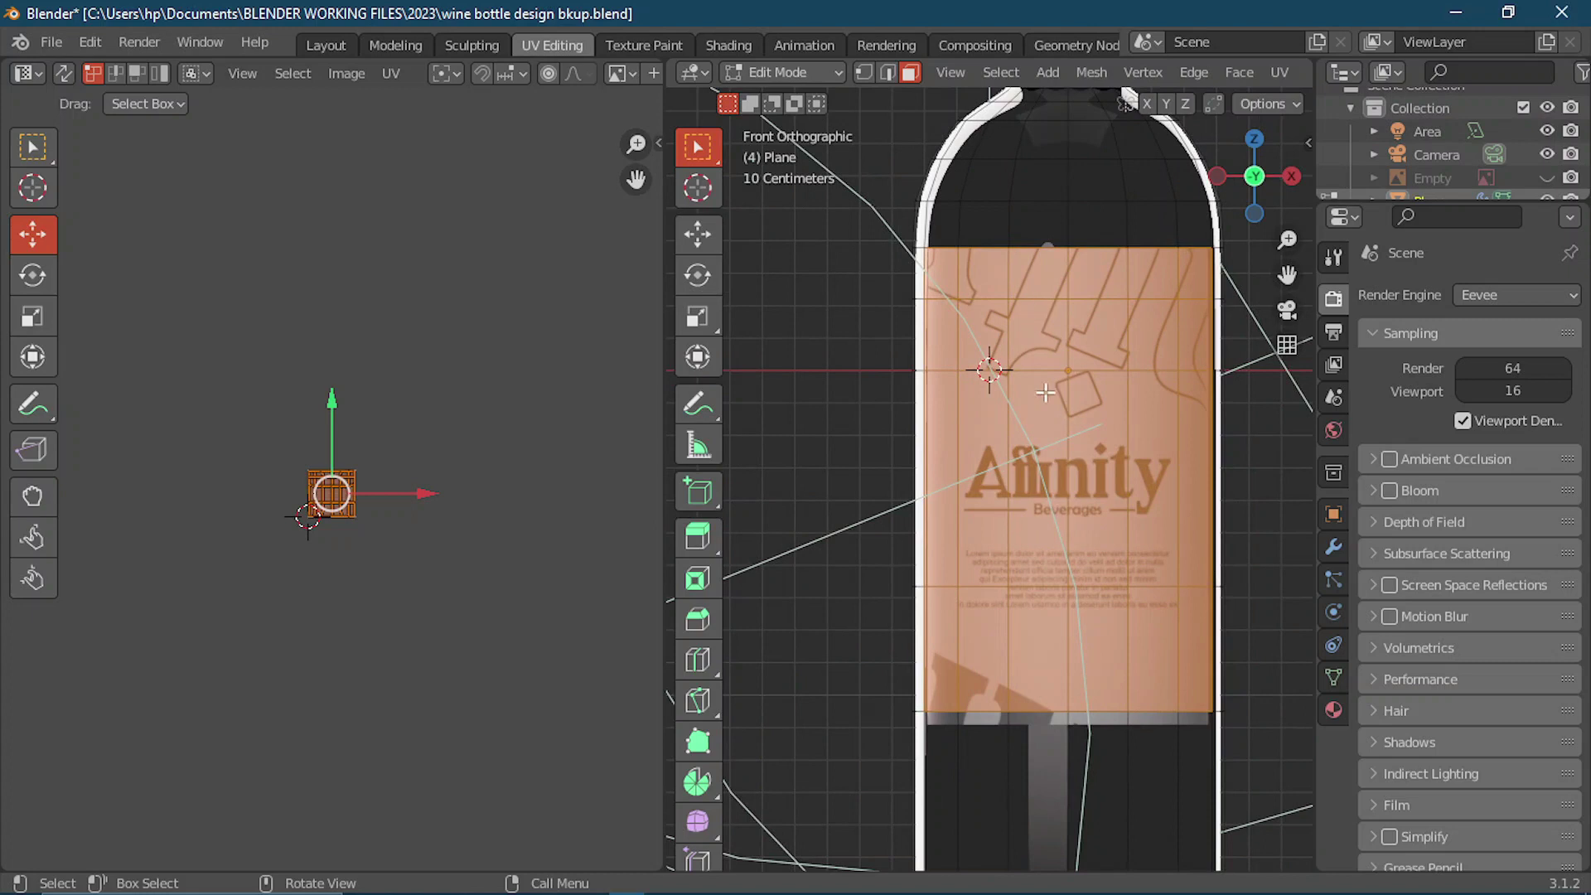
scroll(1065, 572, "down", 1)
scroll(321, 493, "up", 8)
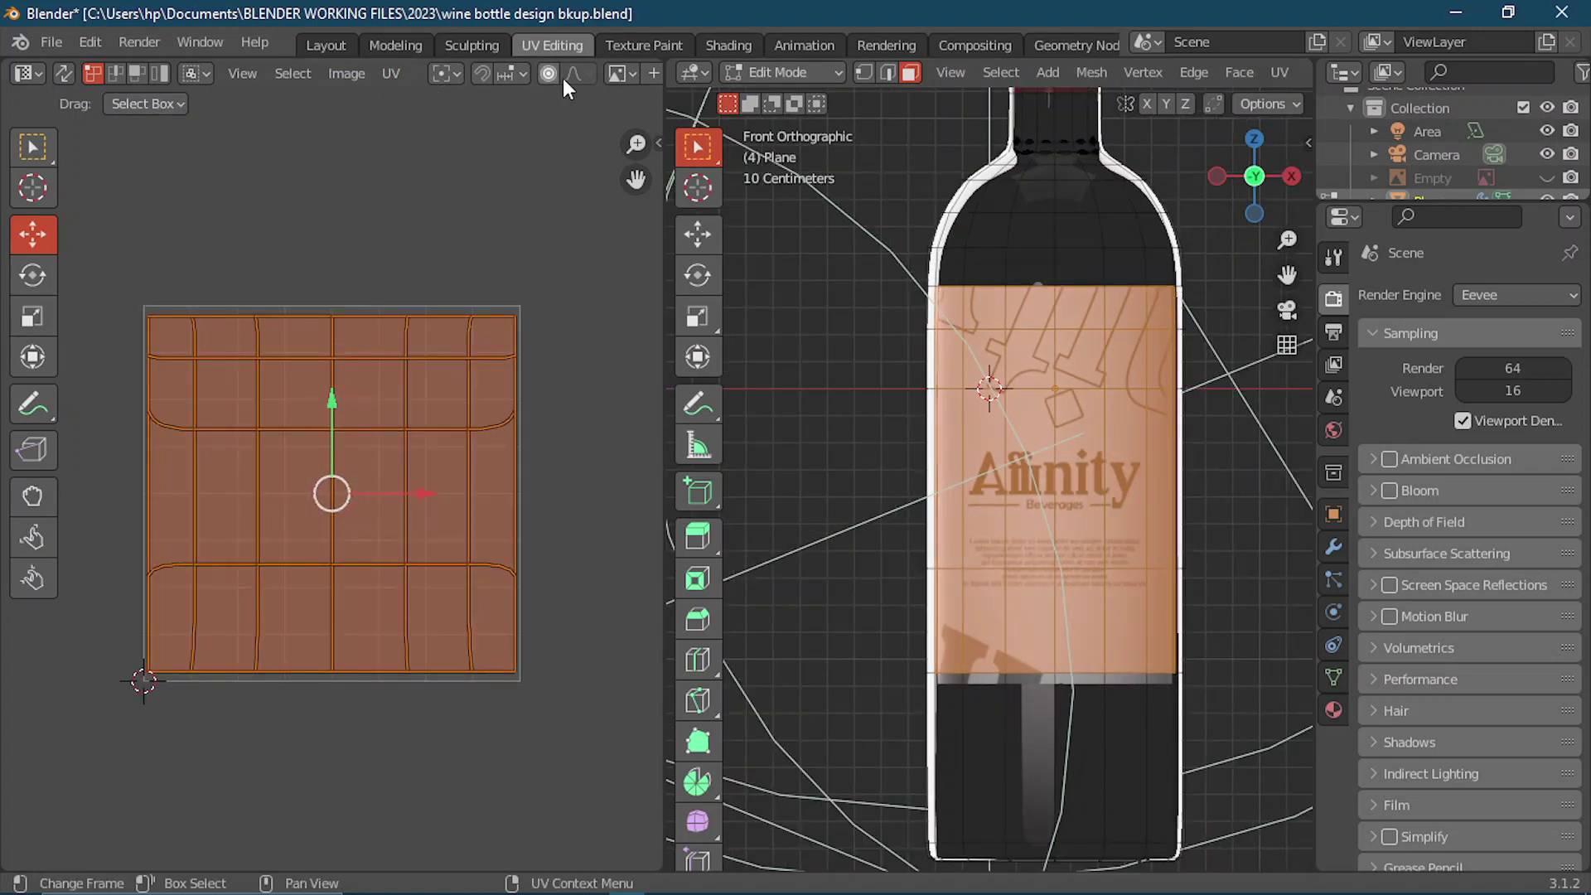
- Show 'Day 03 wine label design.psd' behind the UV layout
left_click(619, 74)
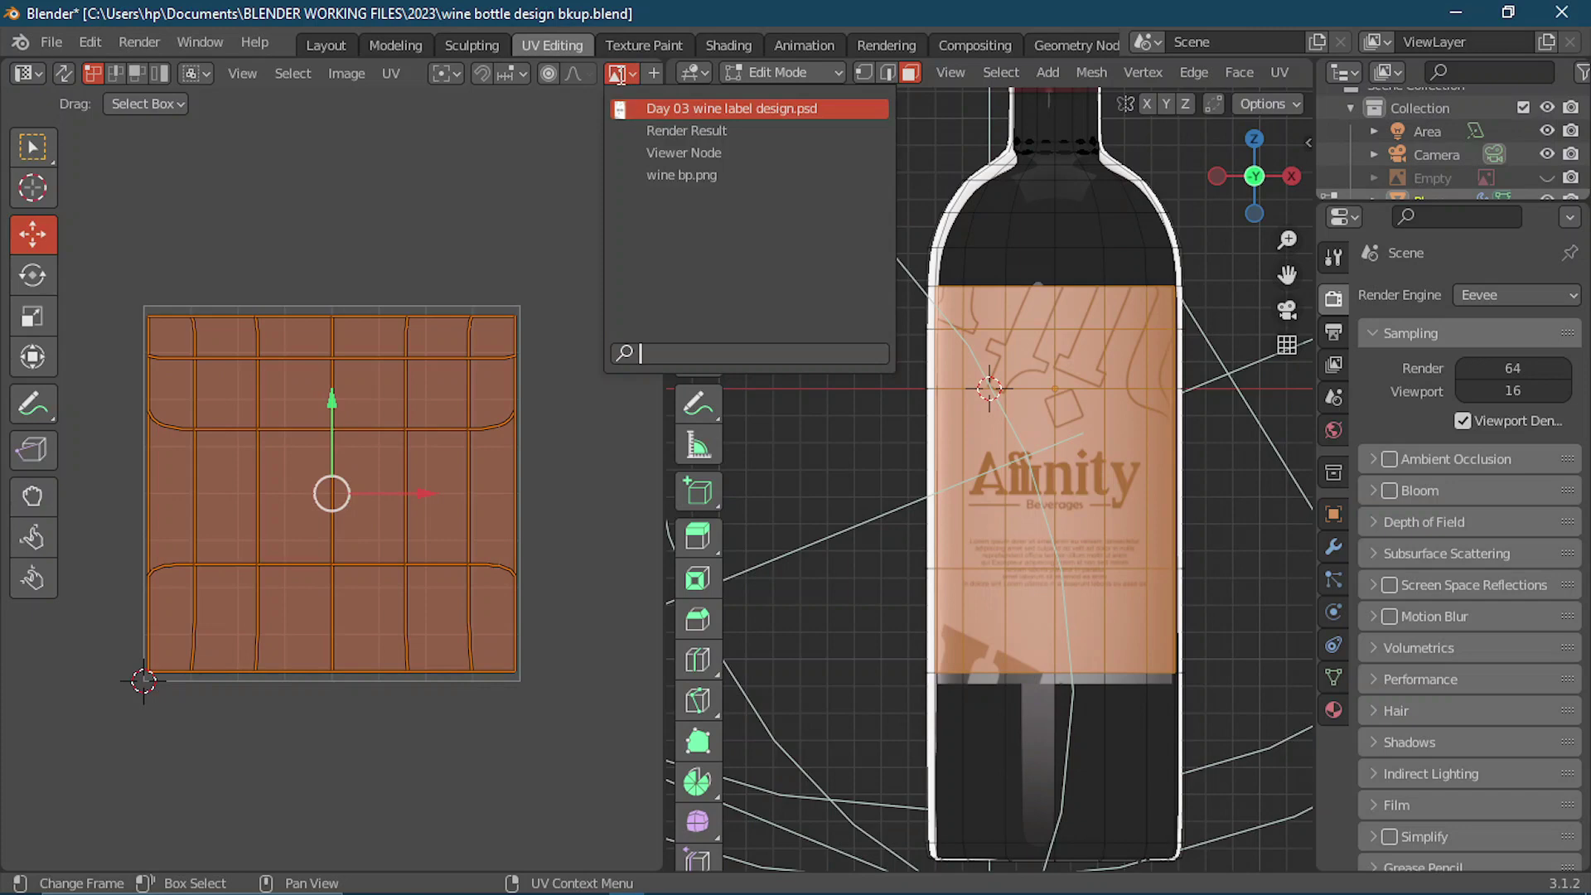
left_click(655, 109)
scroll(506, 415, "down", 7)
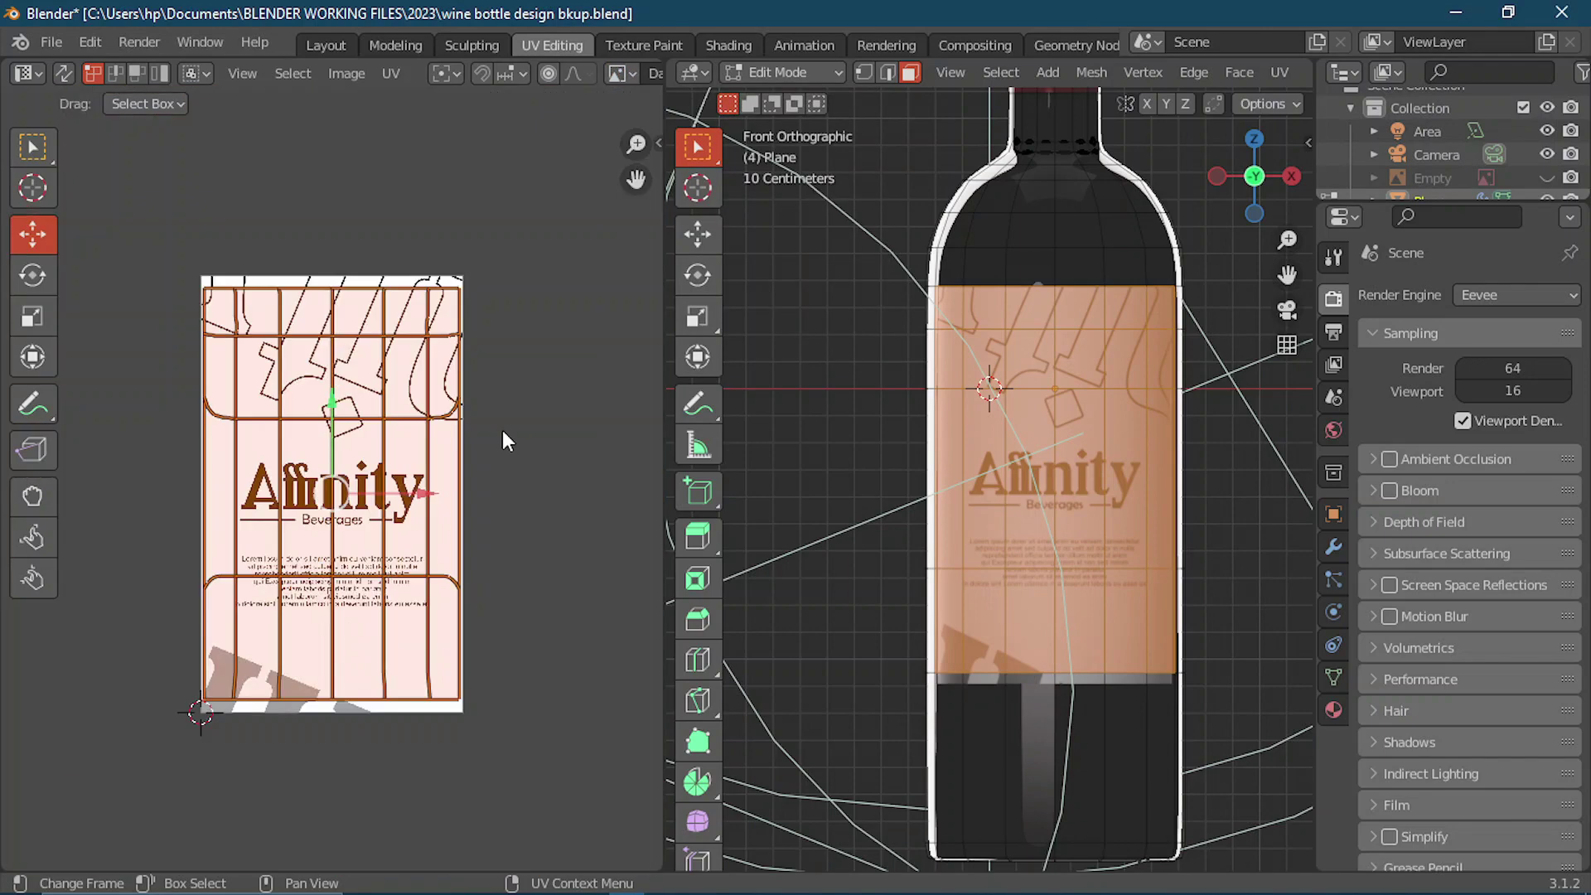
scroll(295, 548, "up", 1)
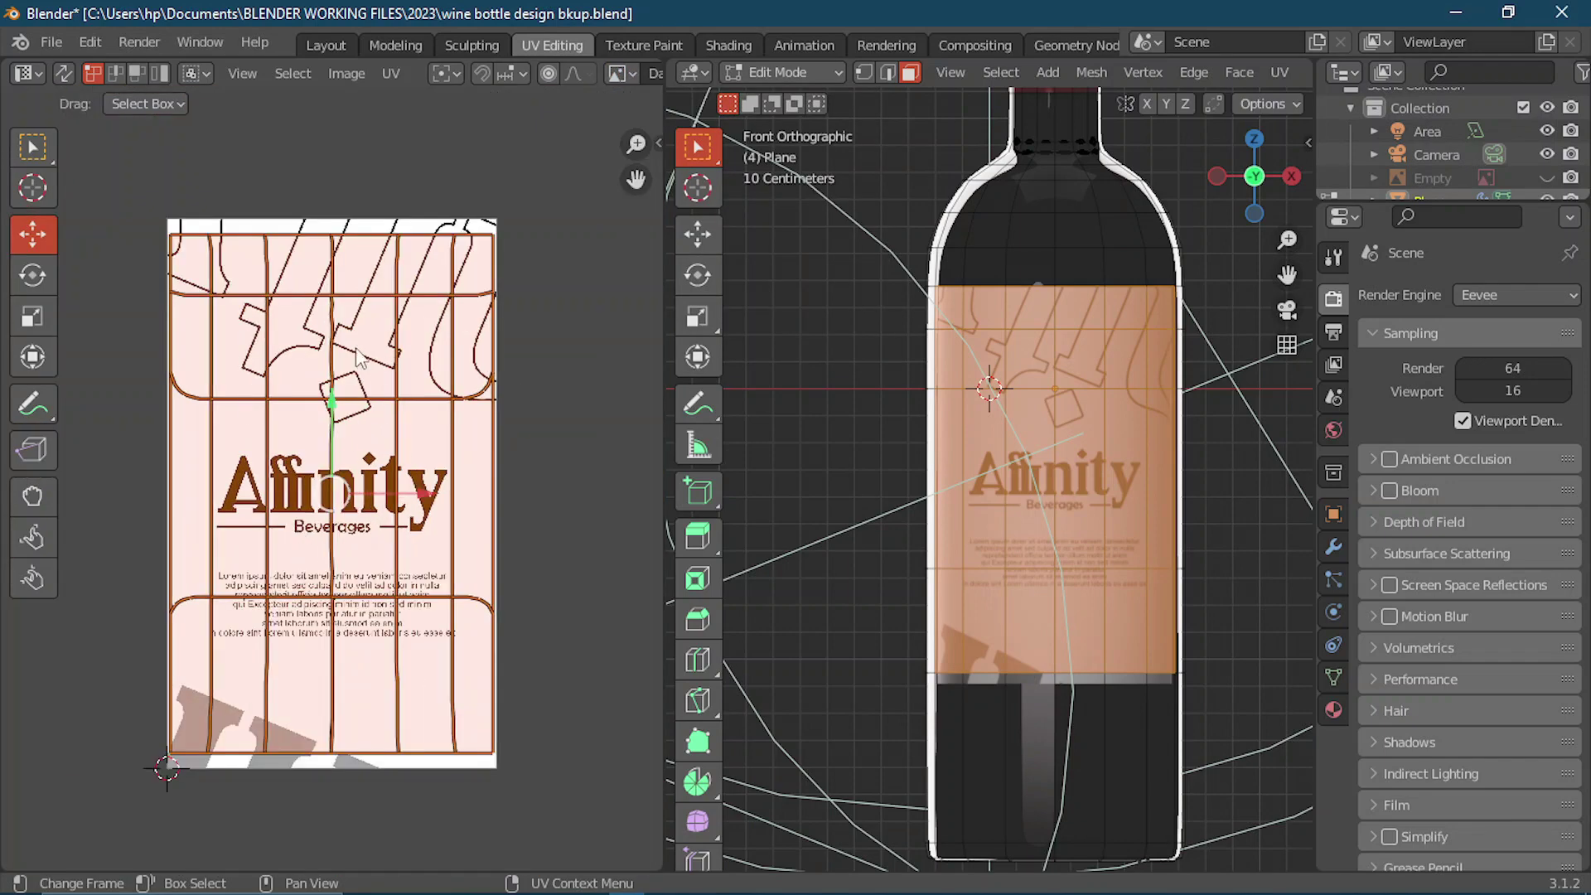
- Select all label UVs, nudge them slightly, and return to the Layout workspace
left_click(335, 405)
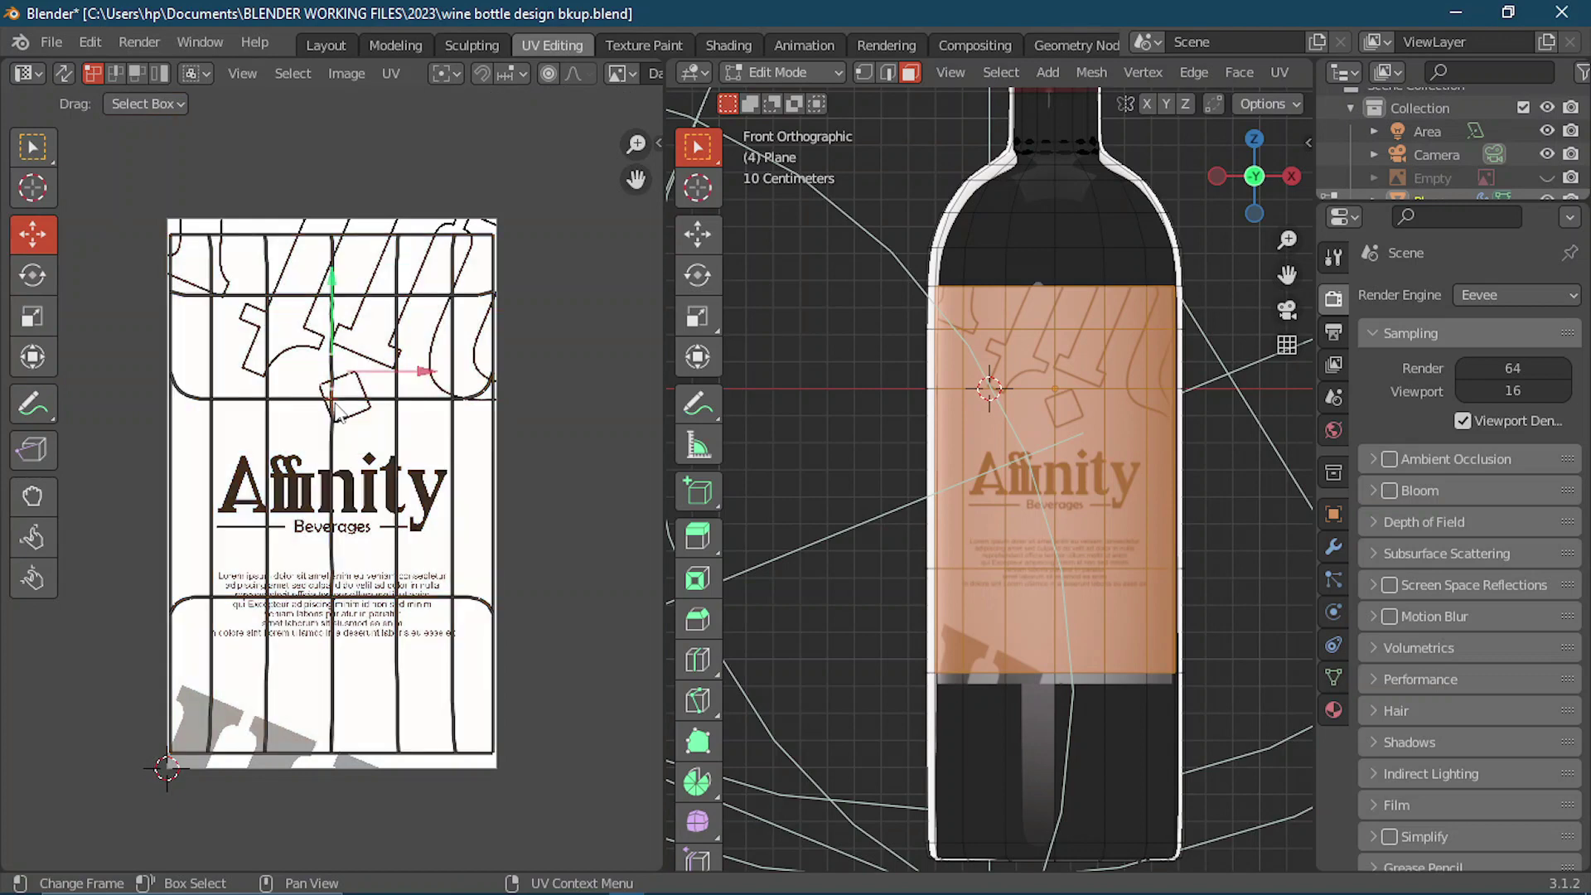
key("a")
key("alt+a")
key("a")
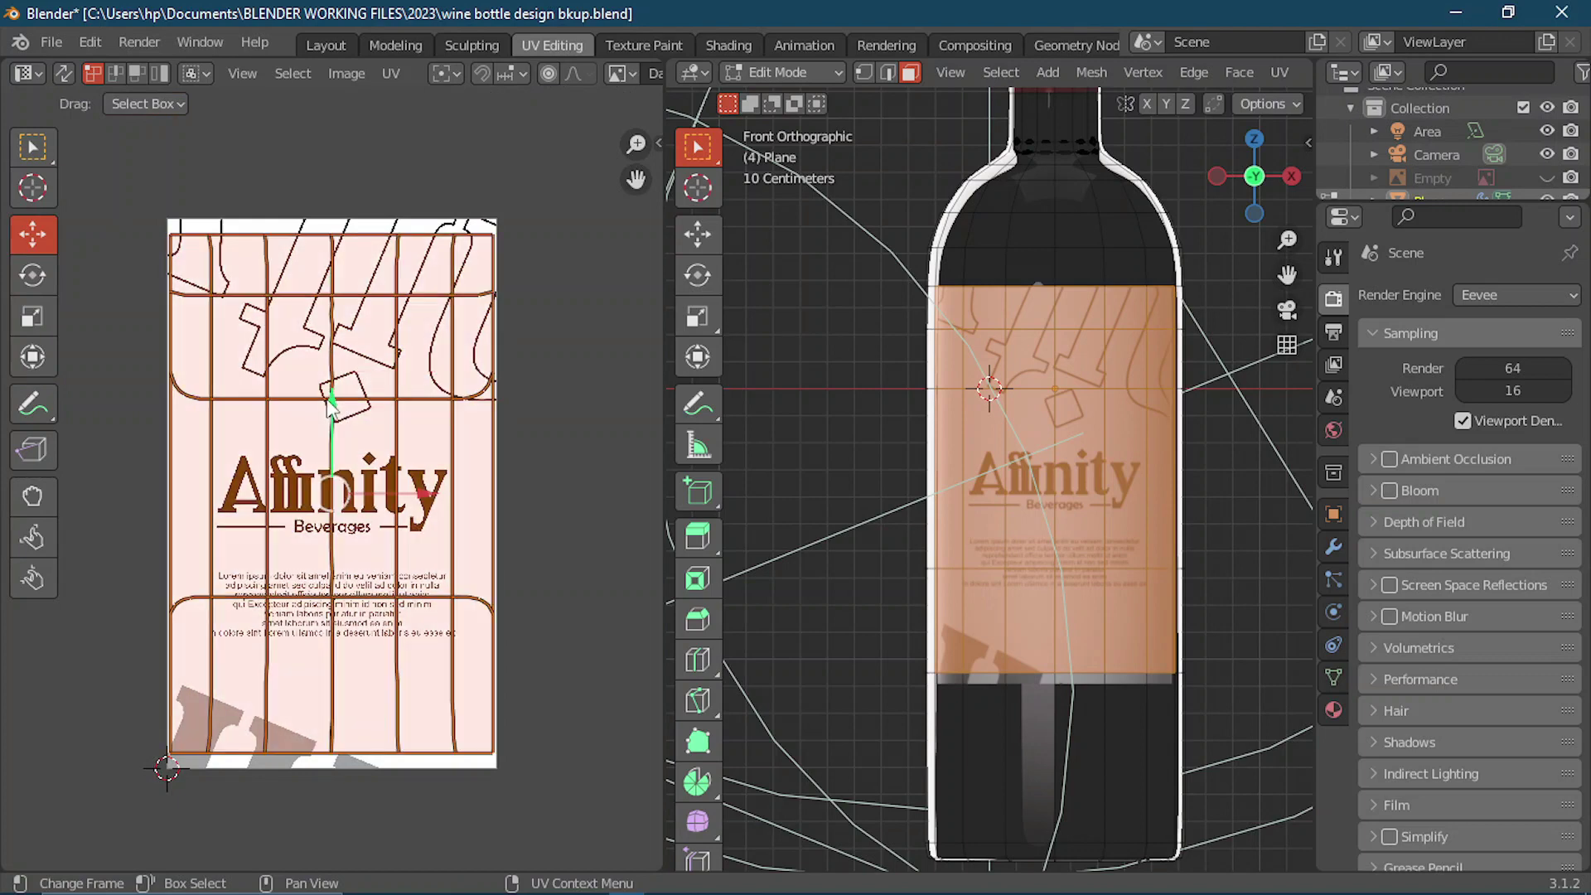
left_click(337, 429)
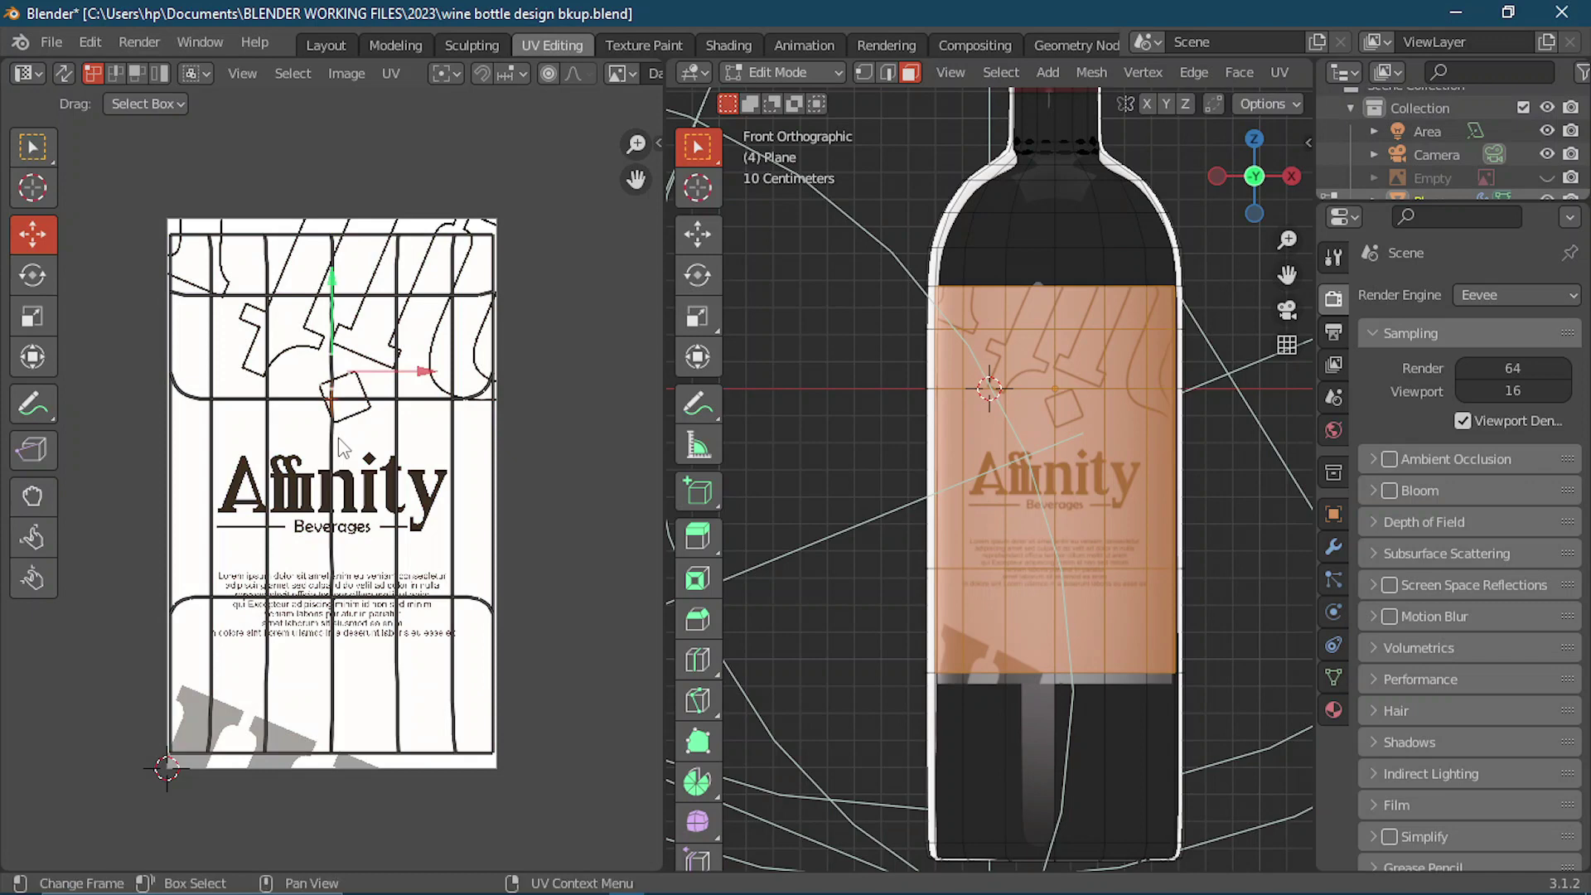
key("a")
key("g")
left_click(342, 448)
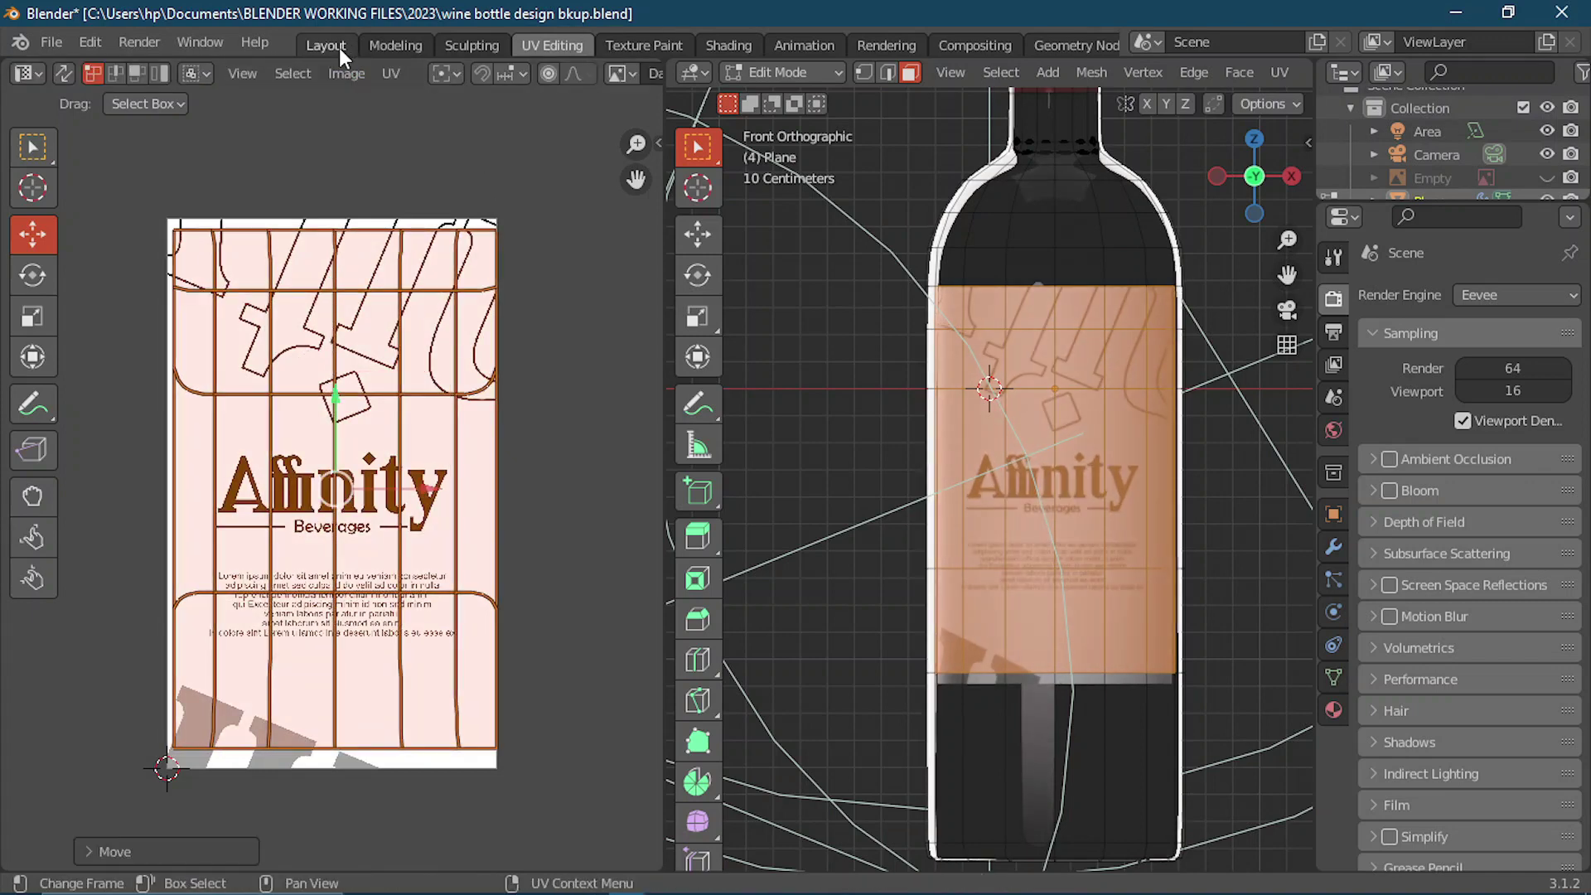
left_click(340, 47)
- Look through the scene camera at the bottle and show the Eevee render settings
scroll(439, 451, "down", 5)
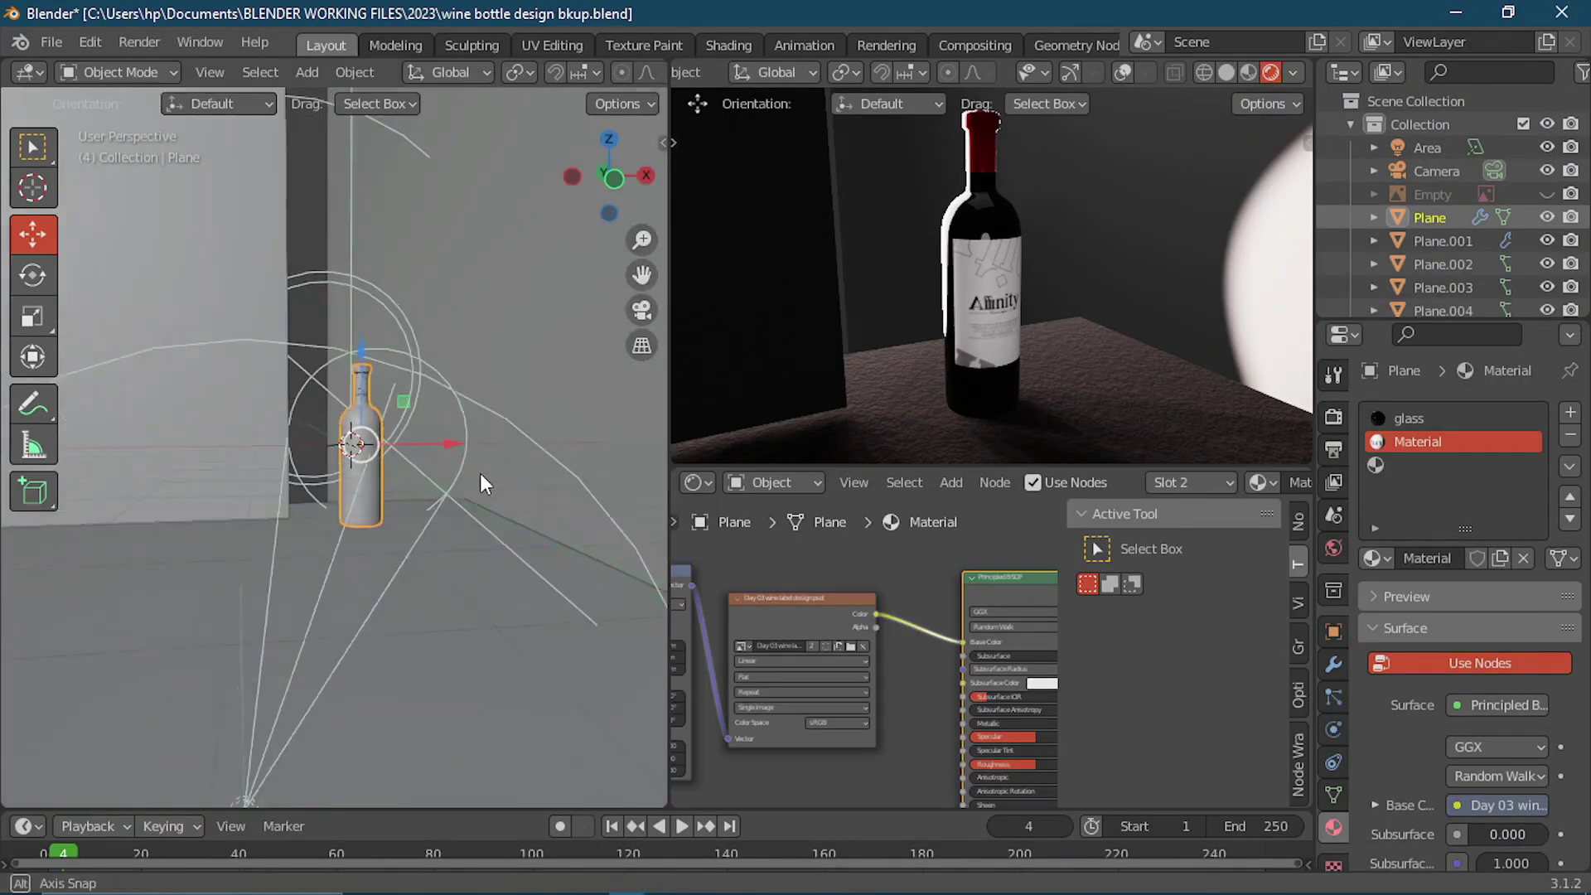
scroll(480, 476, "up", 3)
scroll(472, 497, "up", 2)
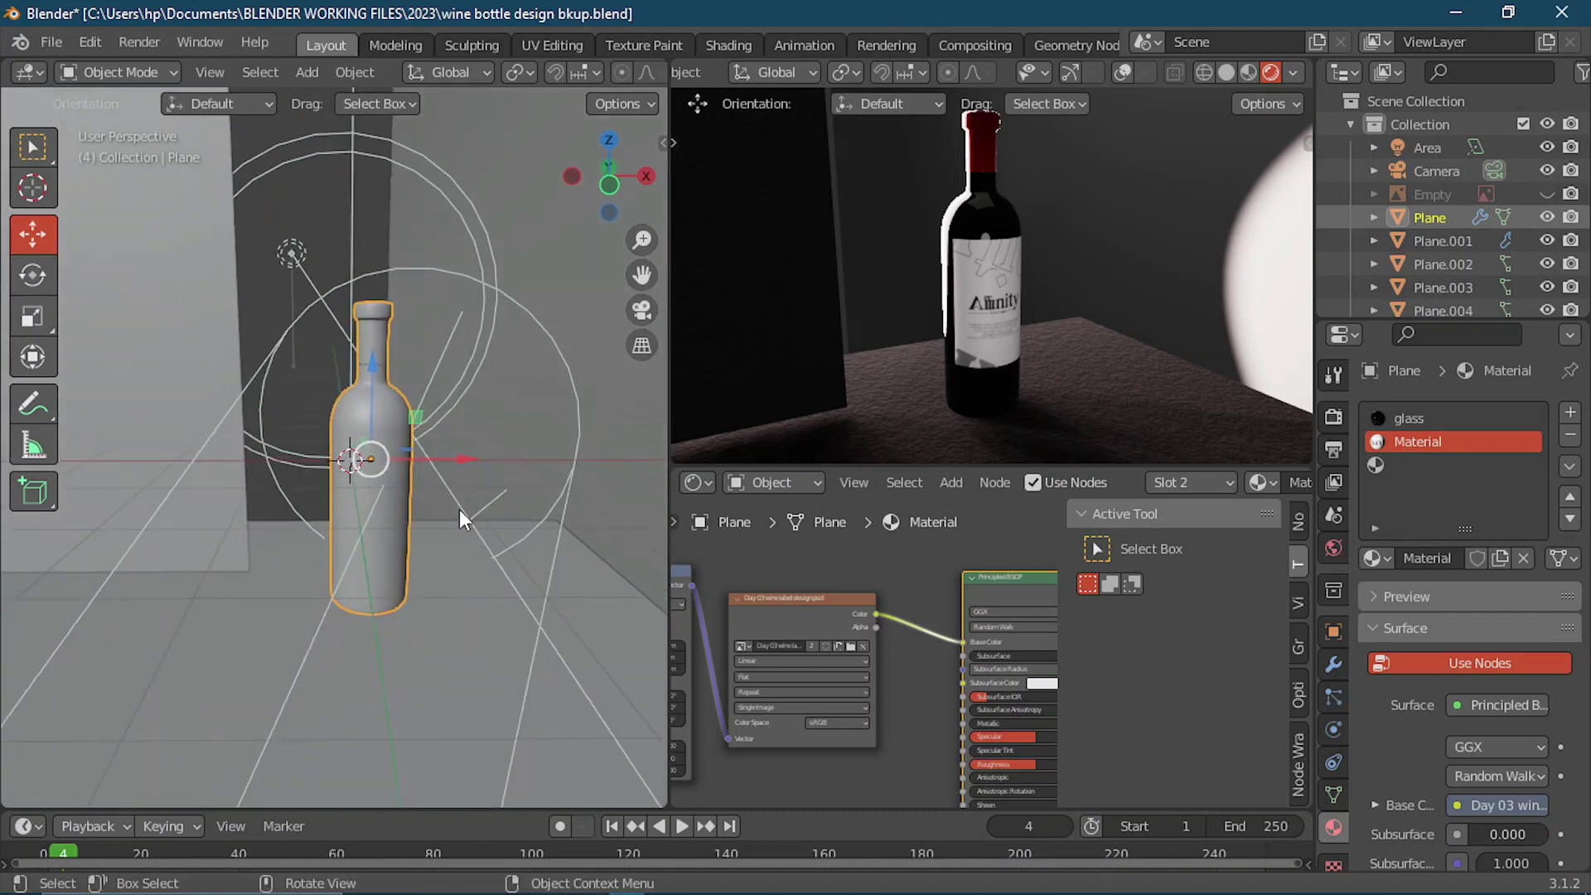
scroll(459, 509, "down", 3)
middle_click_drag(445, 499, 379, 539)
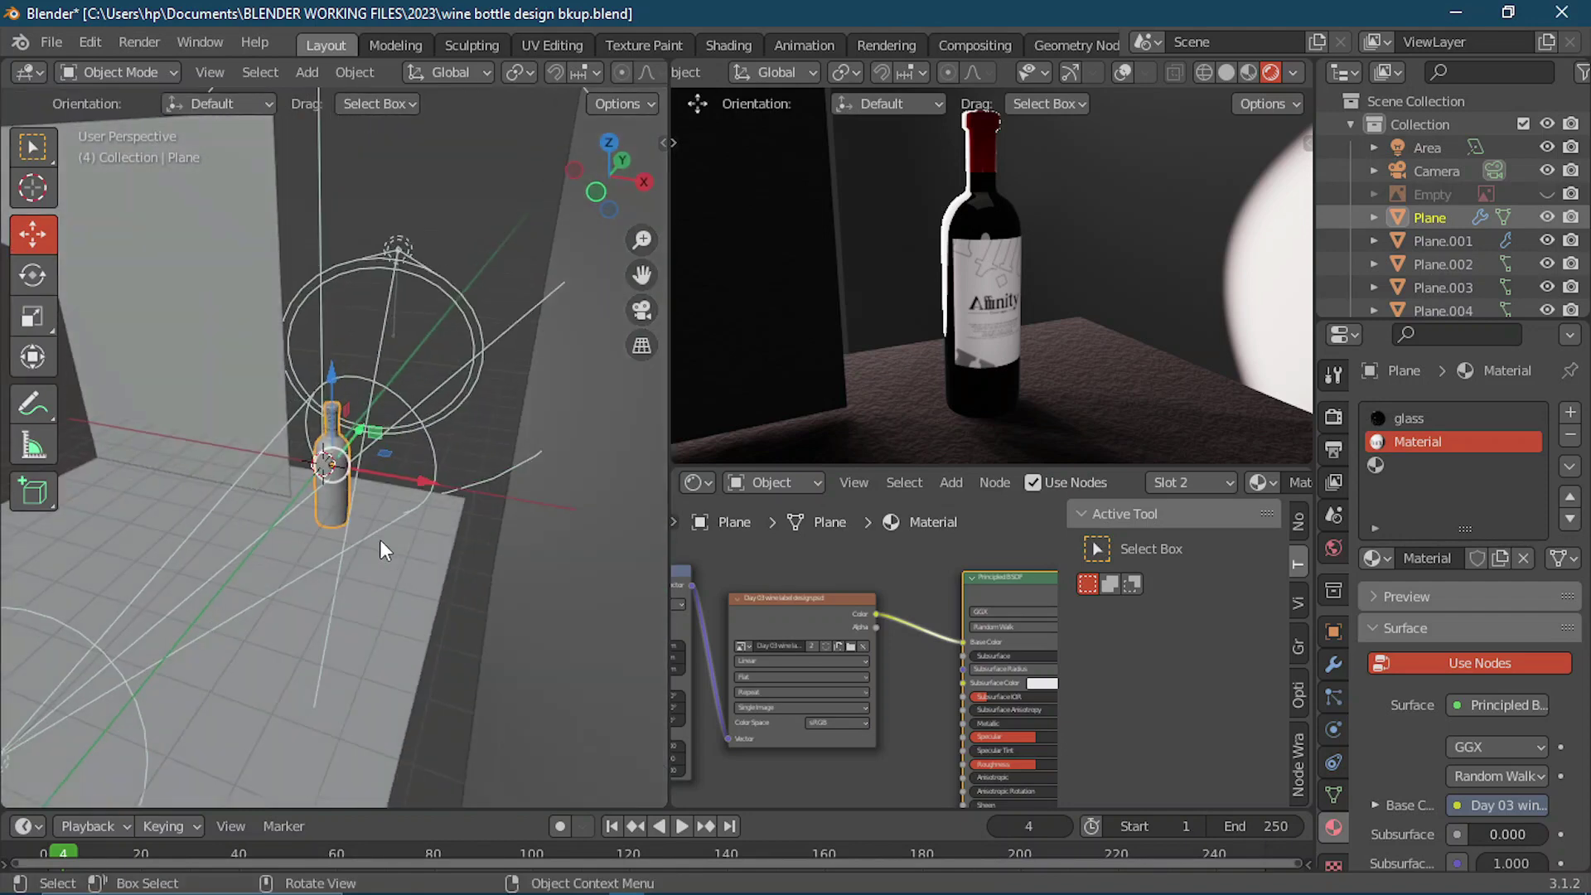
key("KP_0")
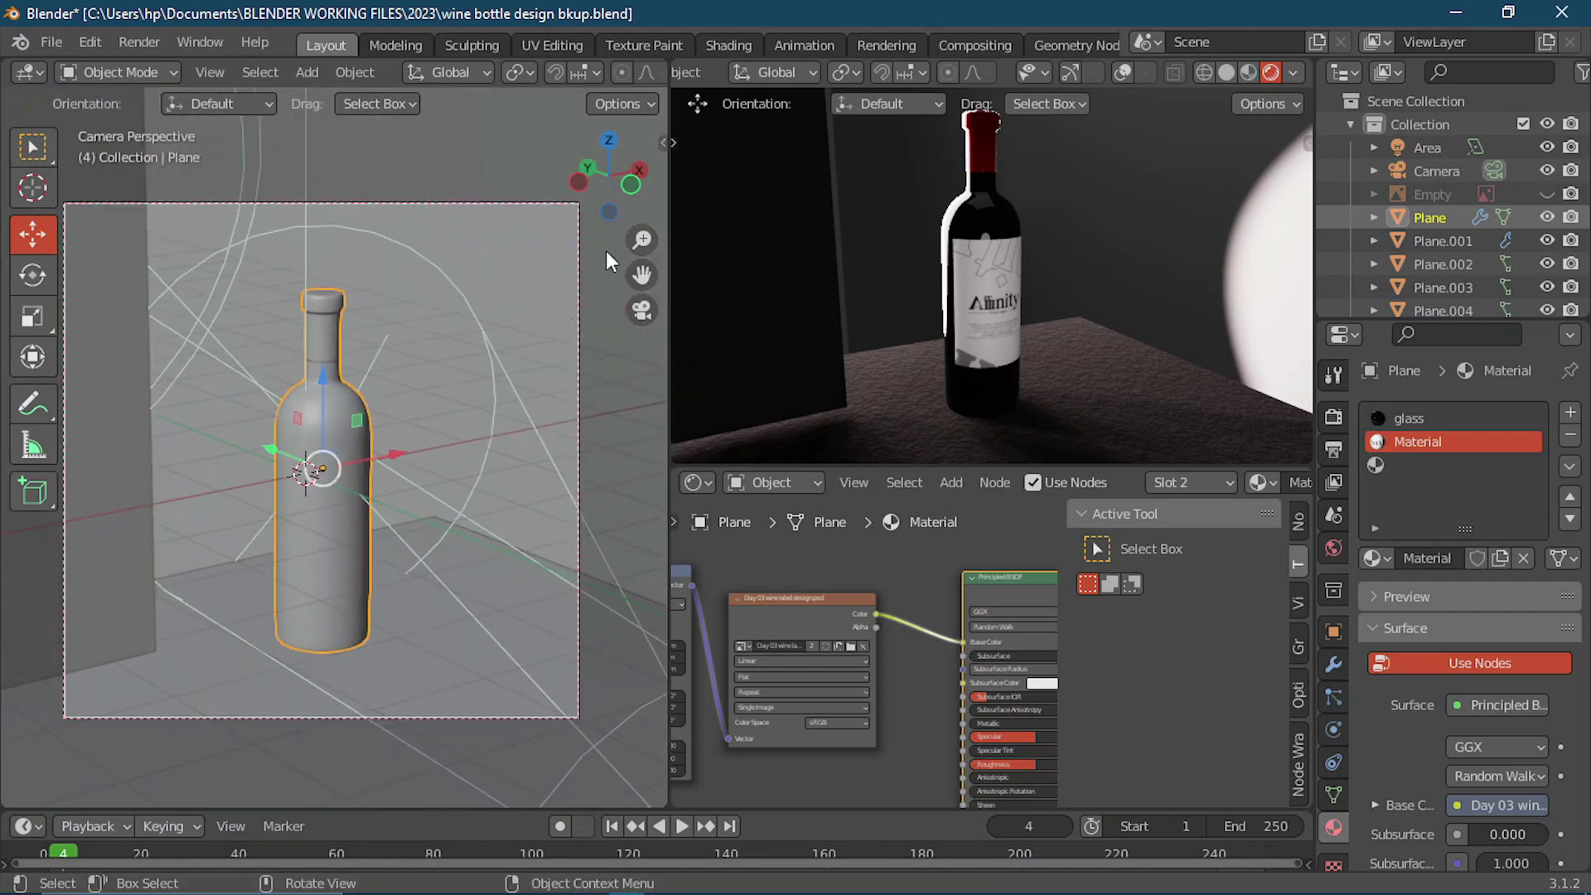
left_click(1331, 417)
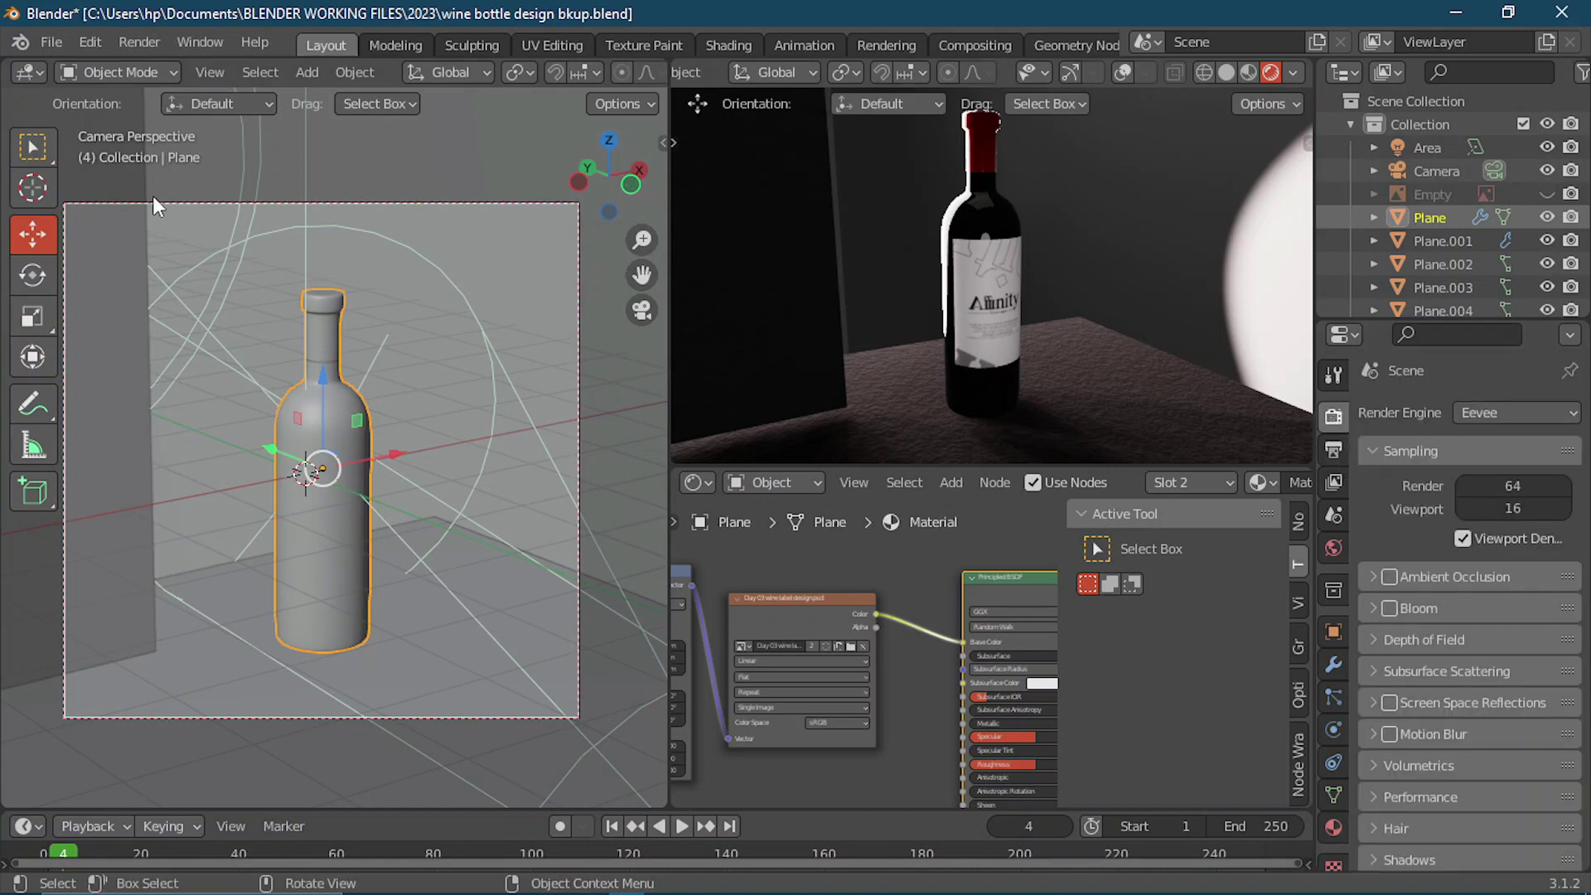
left_click(43, 151)
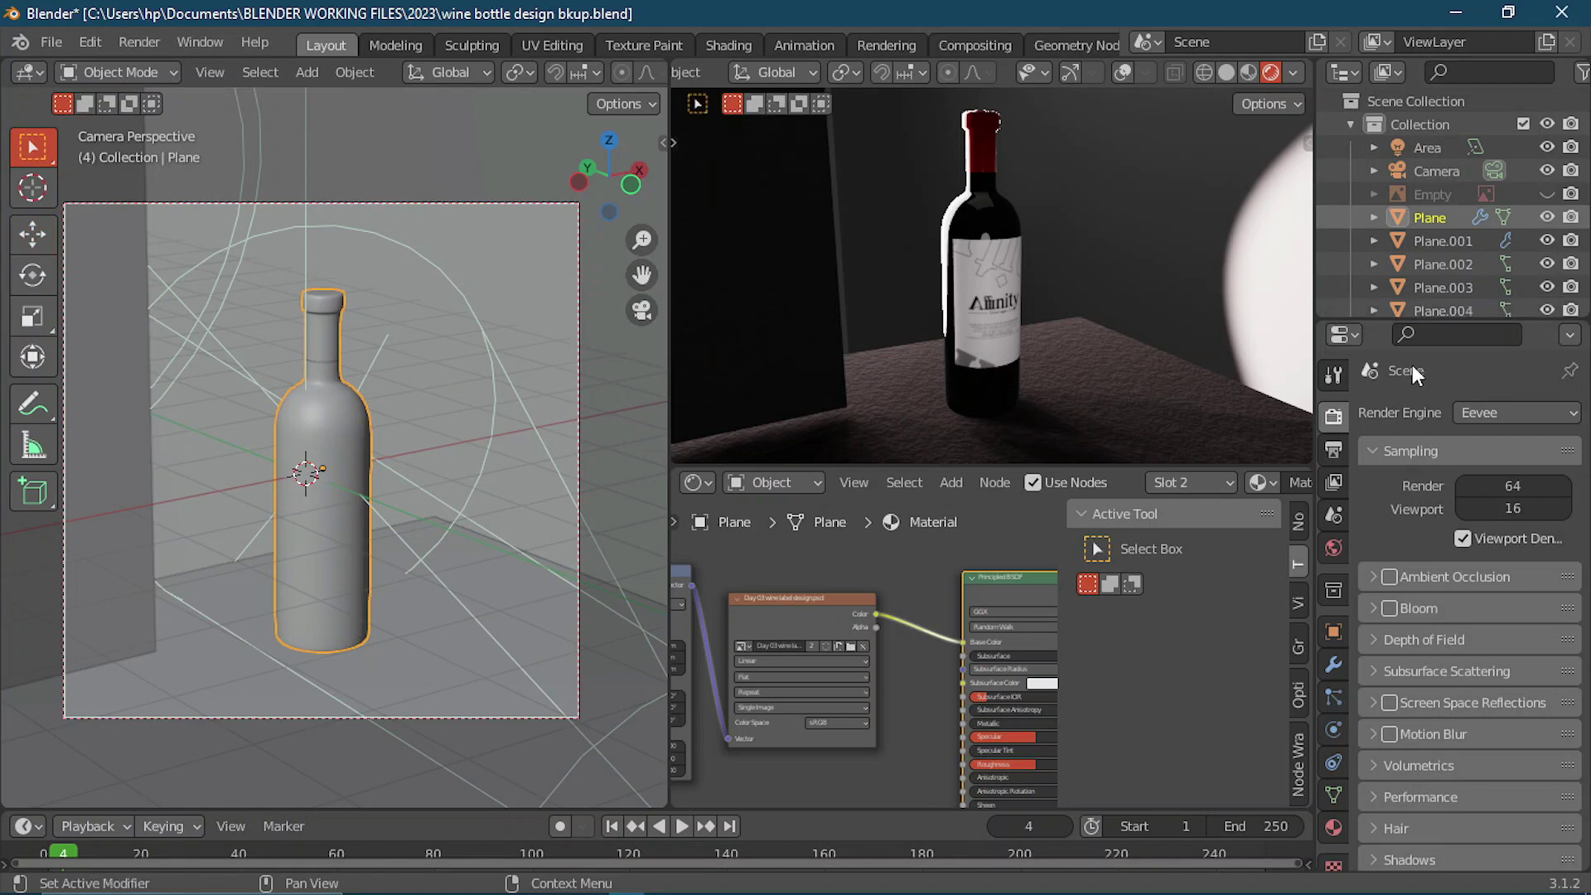
- Set the render engine to Cycles in Render properties
left_click(1538, 411)
left_click(1504, 489)
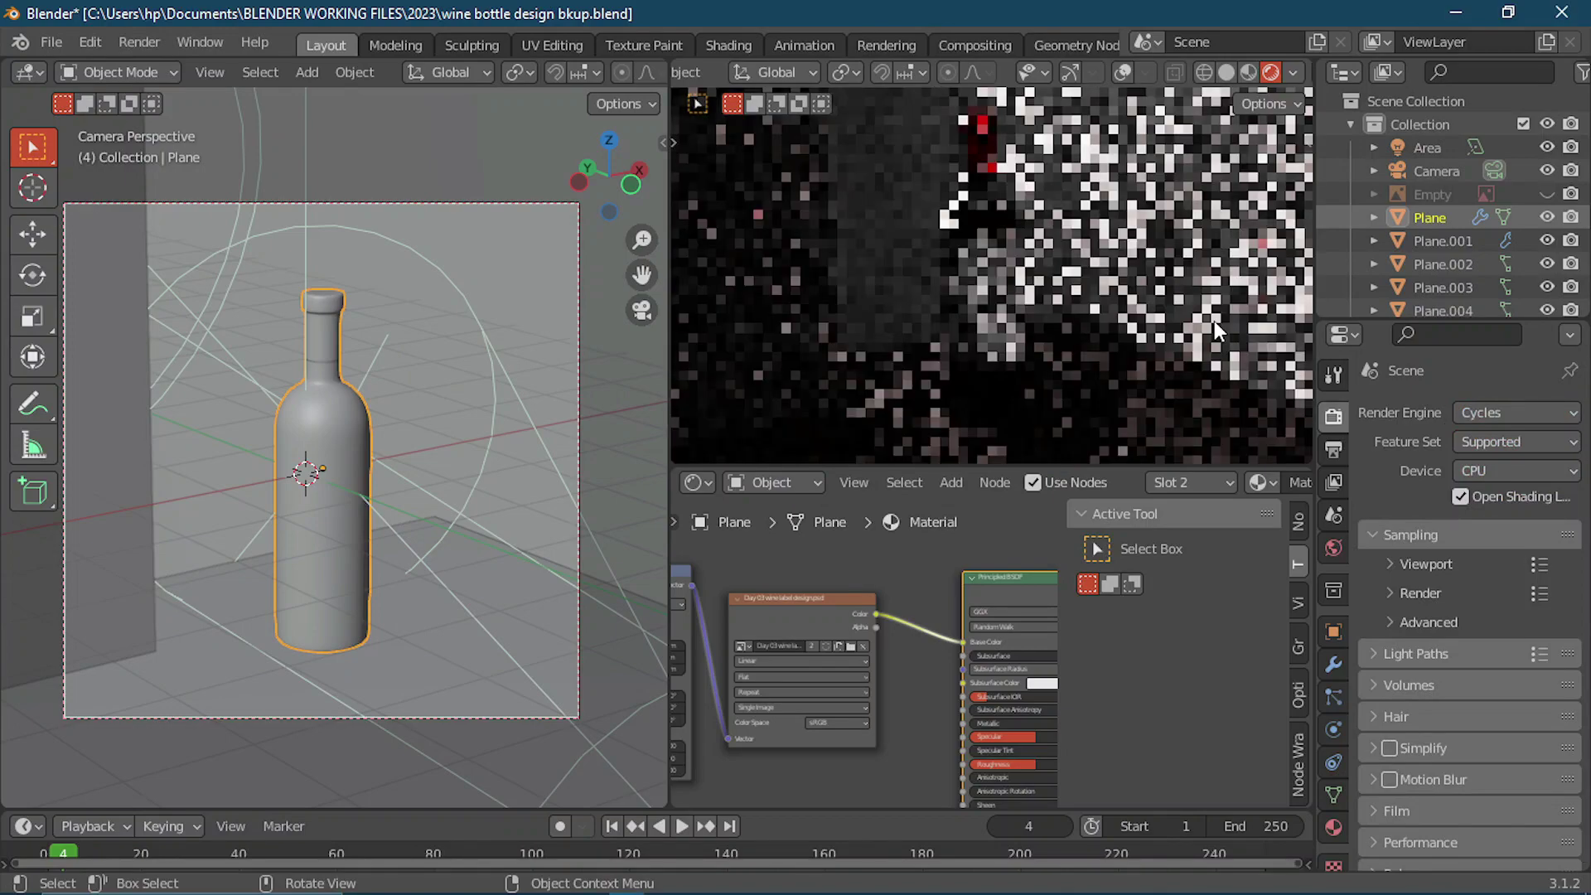
scroll(1214, 321, "down", 2)
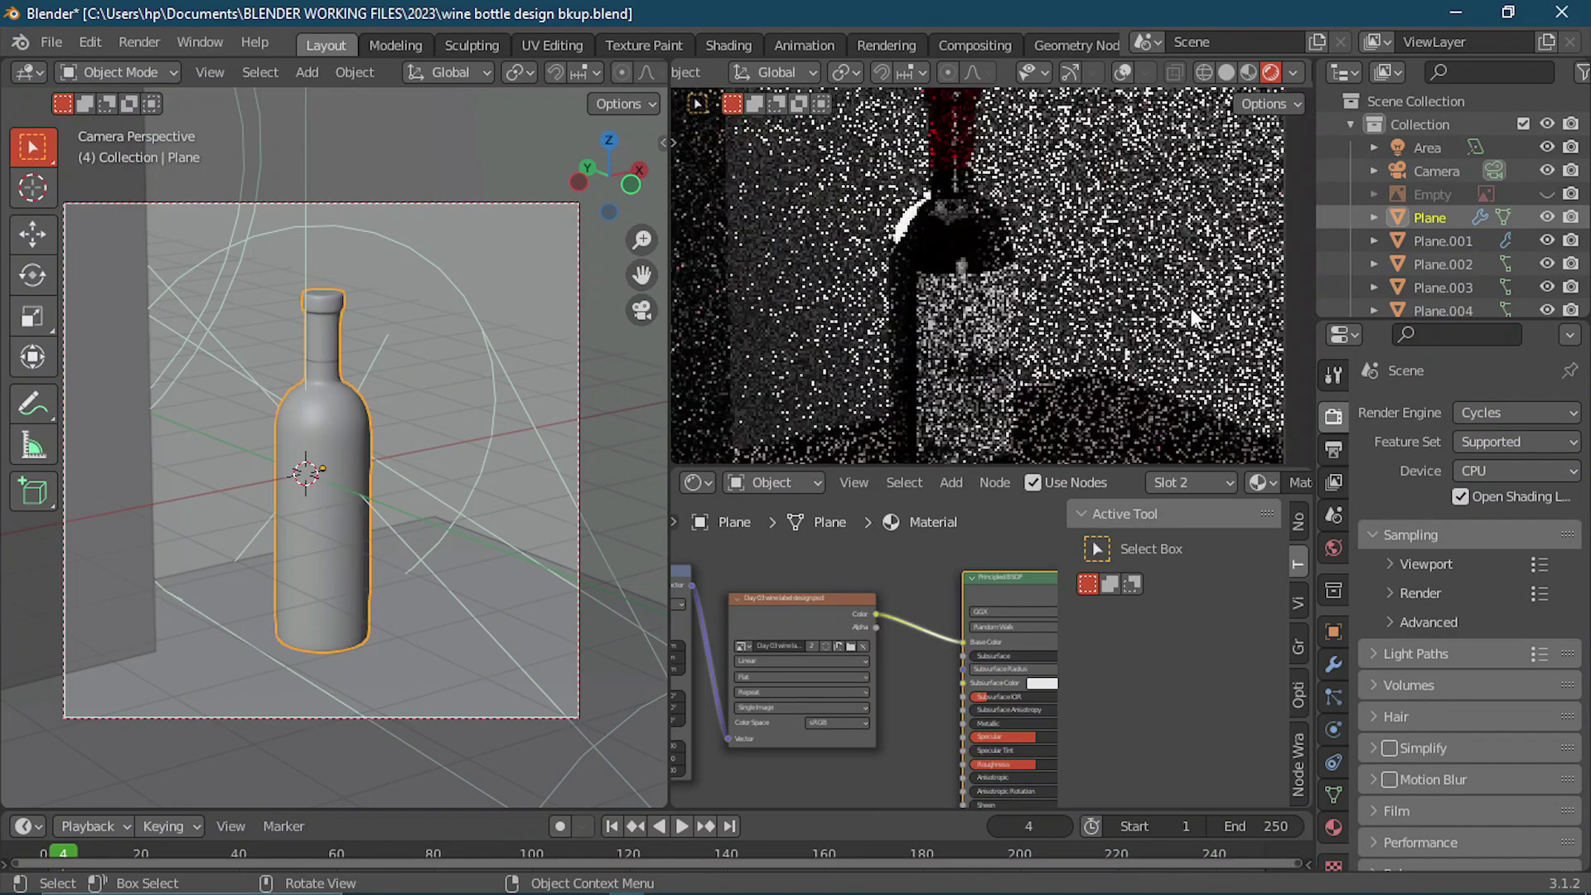
scroll(1190, 306, "down", 2)
scroll(1168, 289, "down", 1)
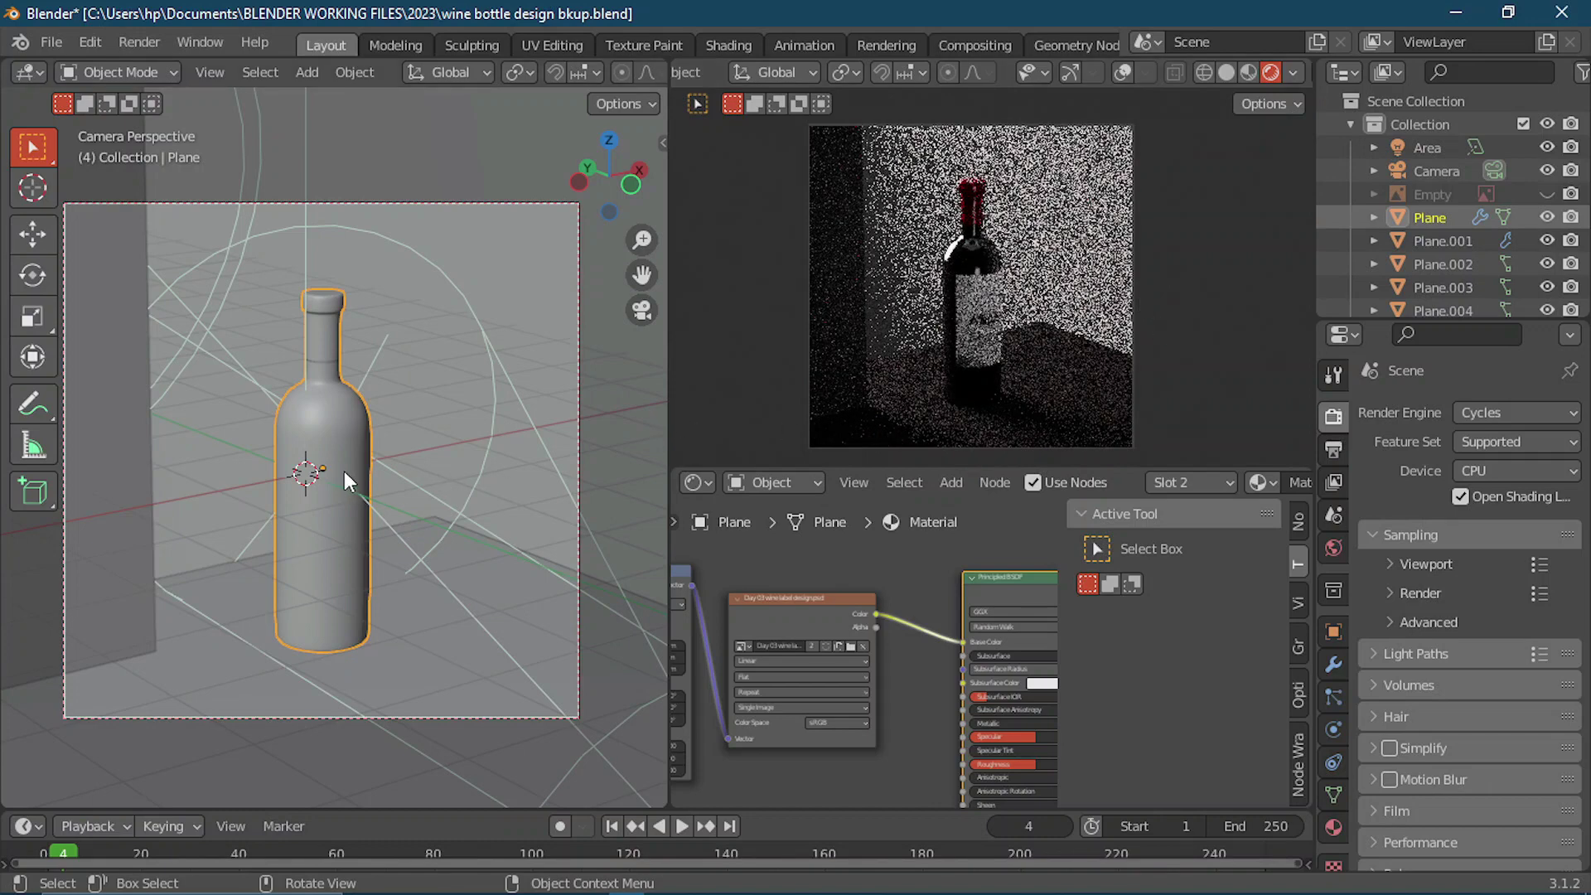
- Switch the left camera viewport to Rendered shading and select the camera and backdrop plane
key("z")
left_click(454, 494)
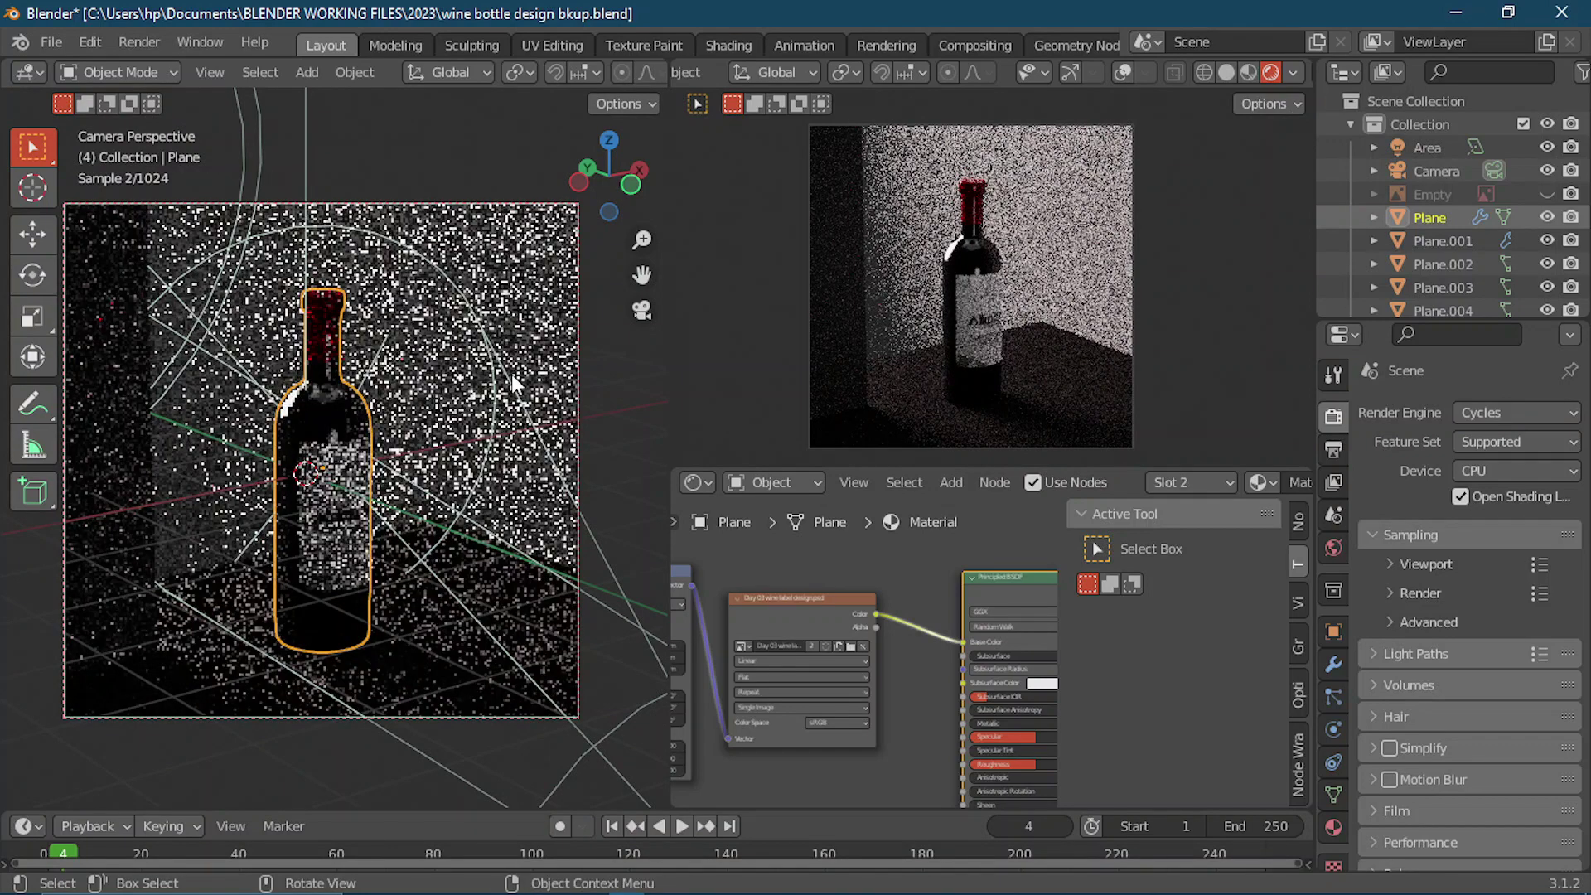
scroll(510, 375, "down", 2)
mouse_move(146, 271)
left_mouse_down()
mouse_move(548, 613)
mouse_move(511, 638)
left_mouse_up()
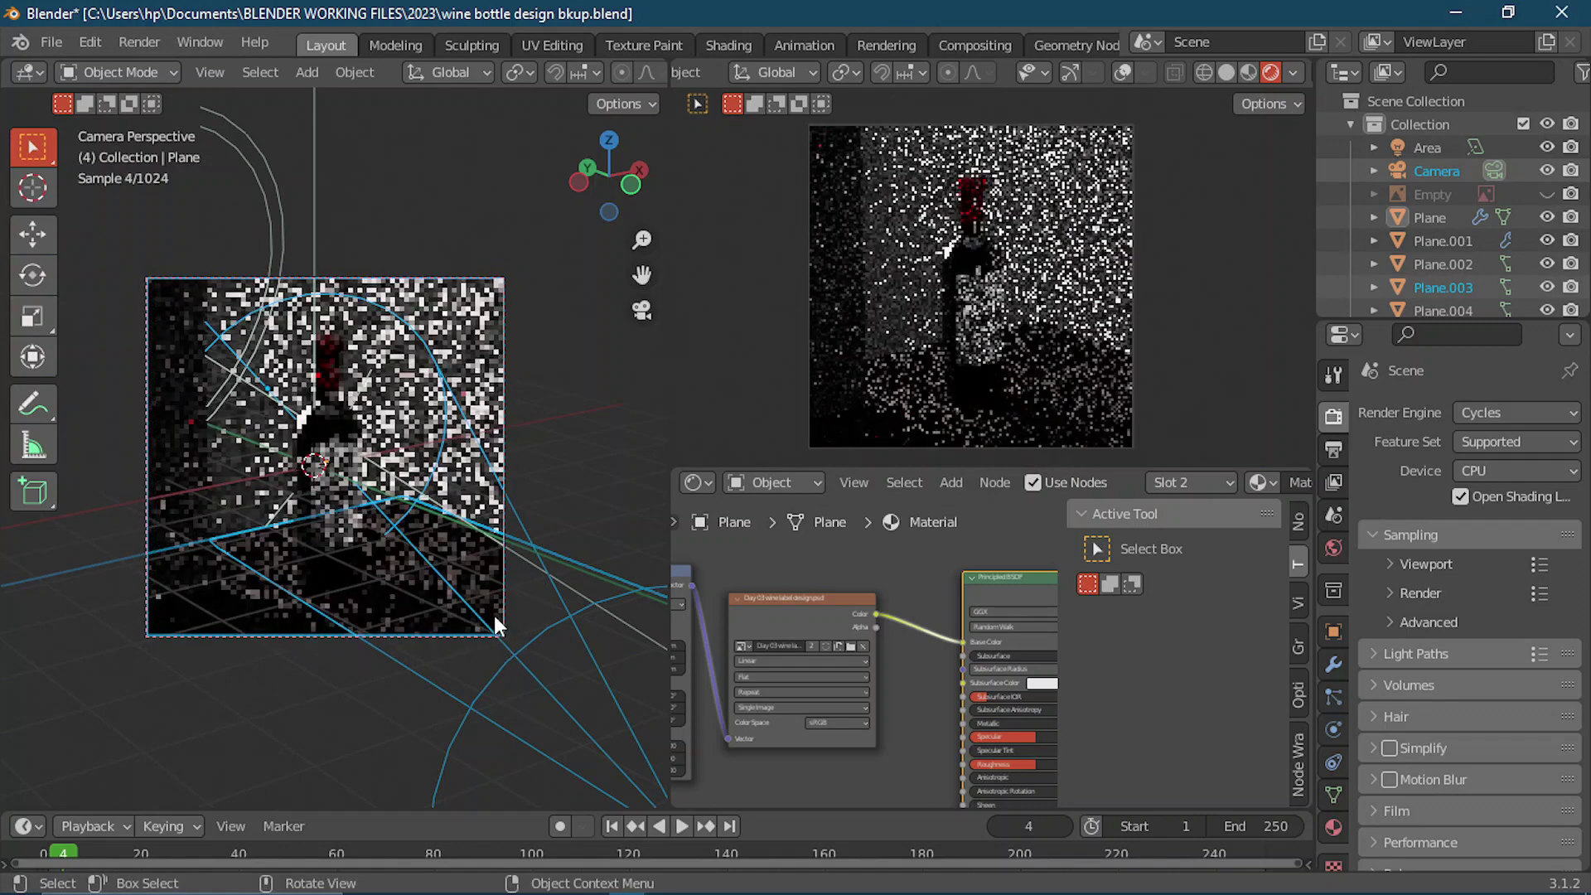
scroll(490, 613, "up", 1)
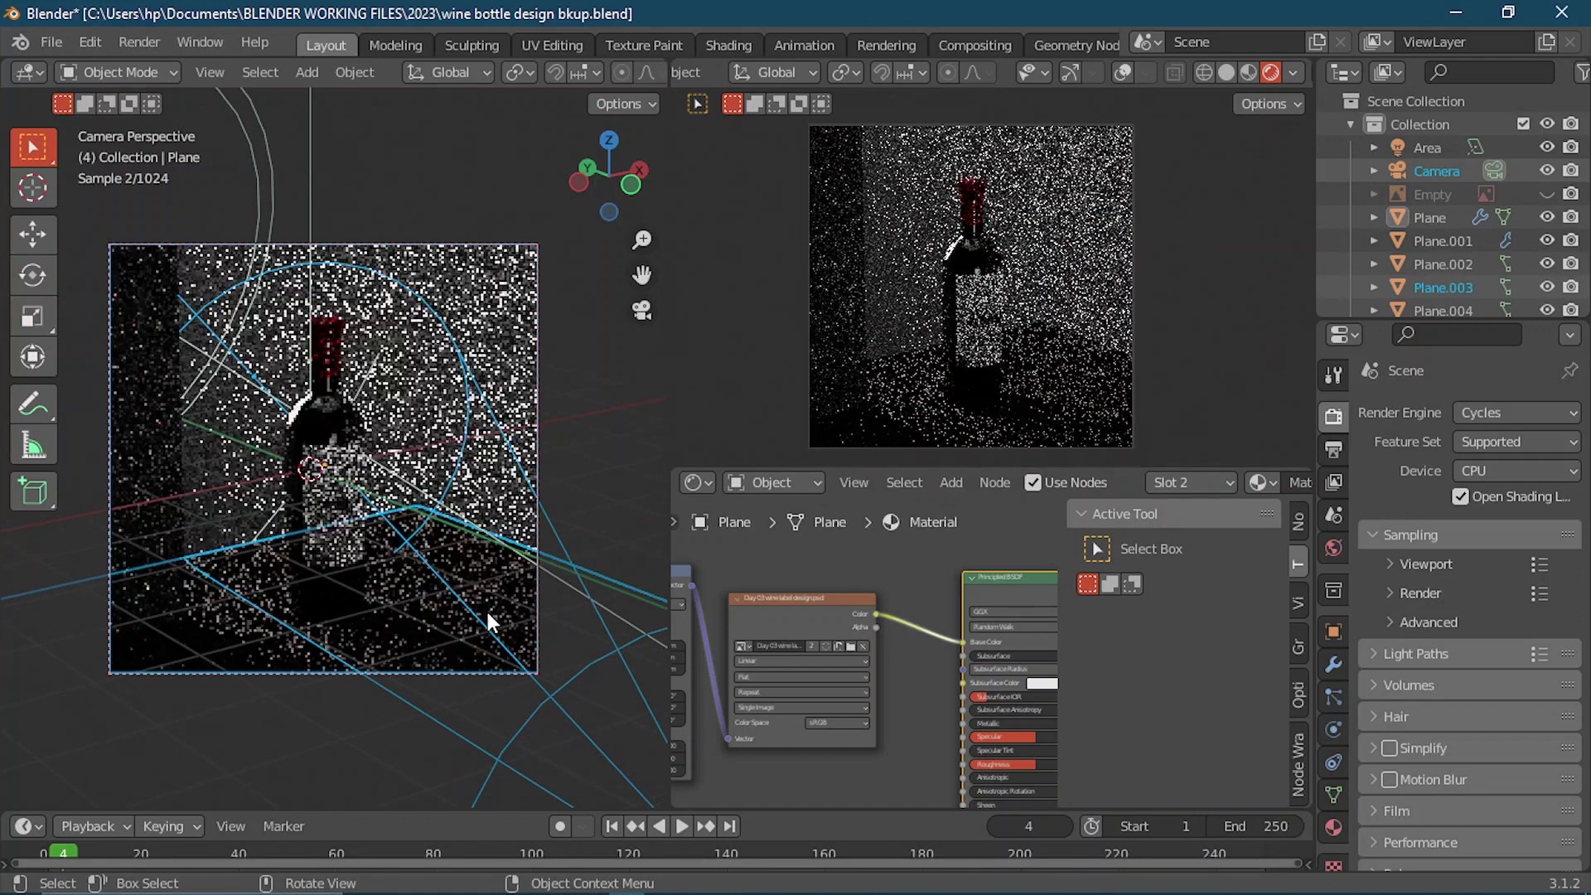